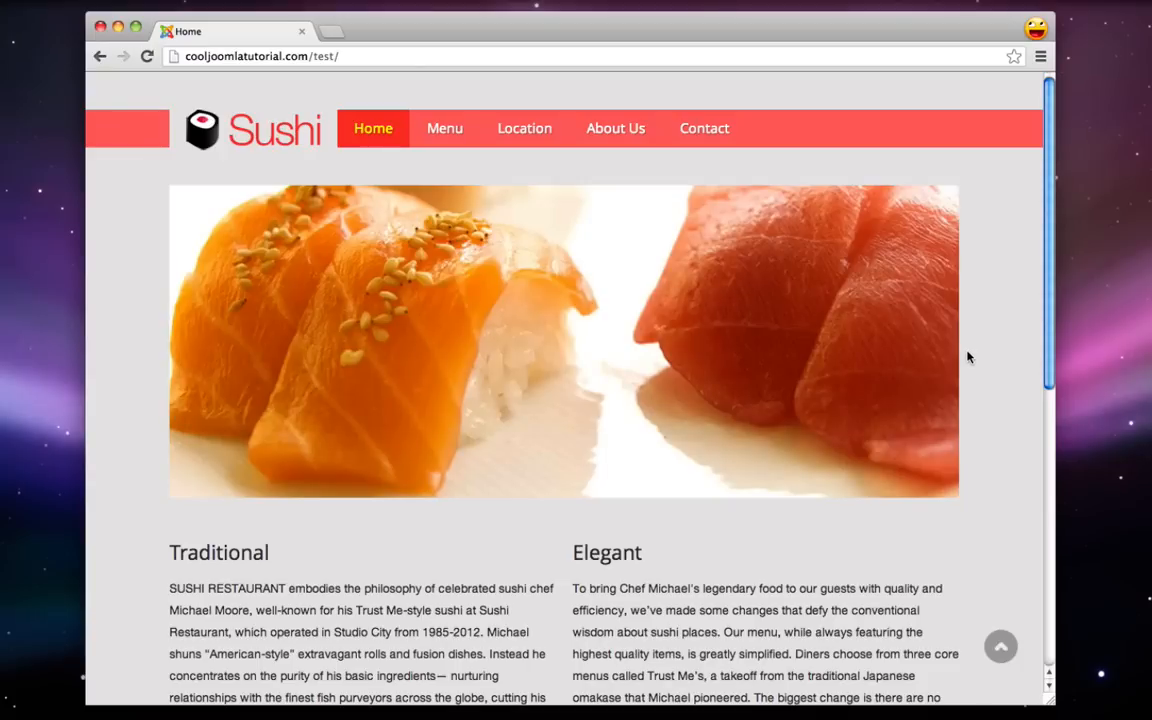
- Advance the home page slideshow twice and select the Traditional and Elegant paragraphs
{"action": "mouse_move", "coordinate": [792, 285]}
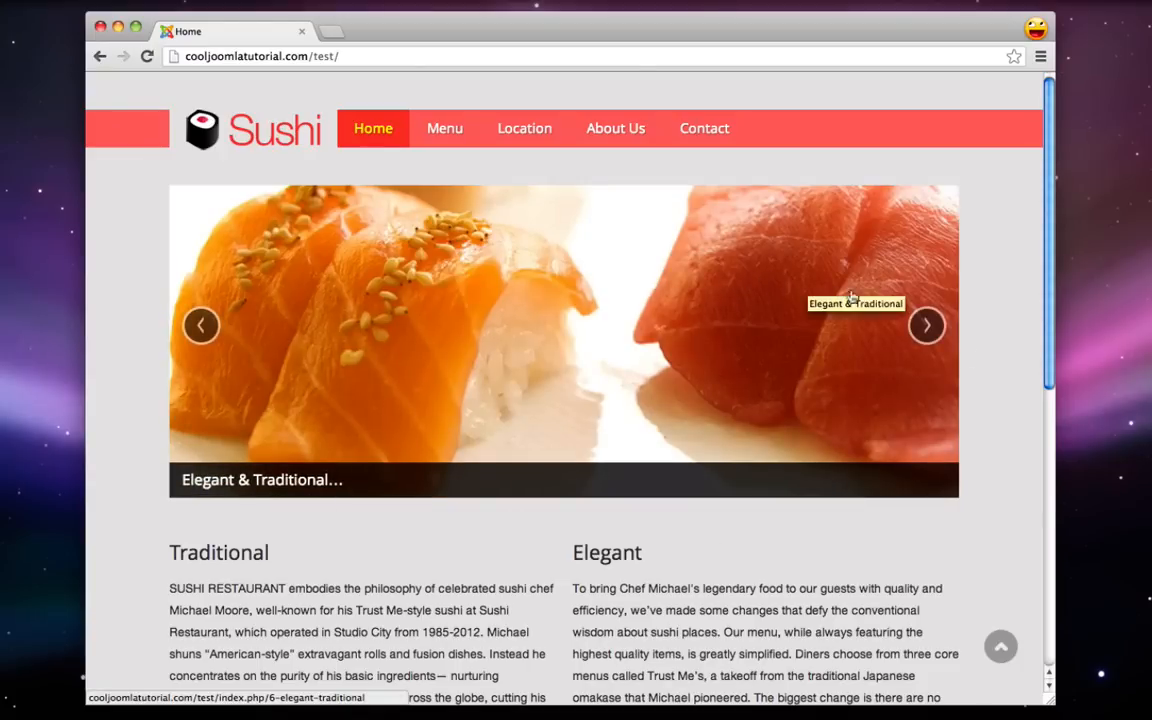
{"action": "left_click", "coordinate": [924, 325]}
{"action": "left_click", "coordinate": [922, 326]}
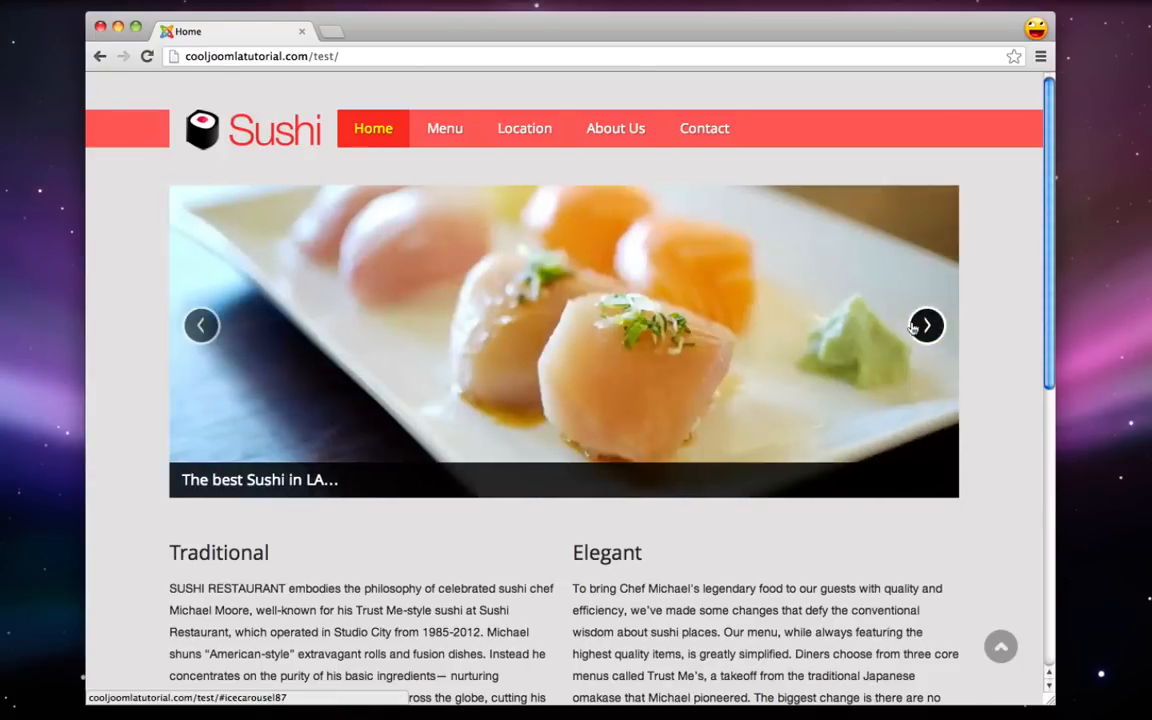
{"action": "scroll", "coordinate": [900, 330], "scroll_direction": "down", "scroll_amount": 5}
{"action": "triple_click", "coordinate": [366, 400]}
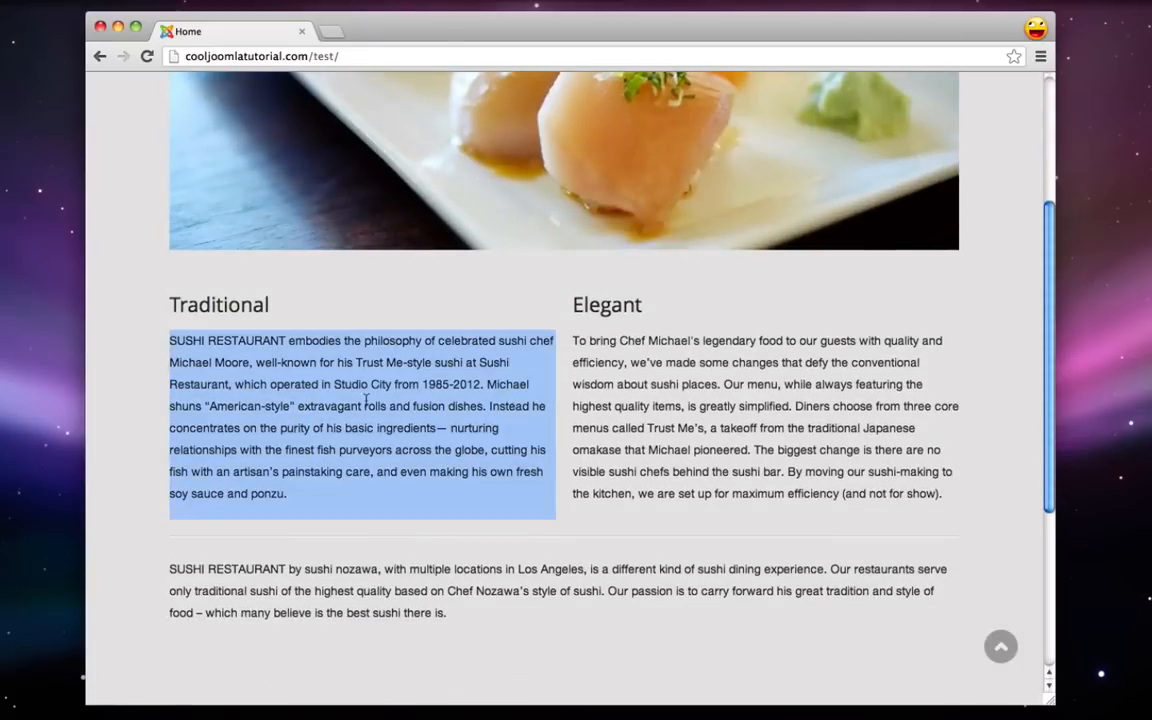
{"action": "triple_click", "coordinate": [612, 345]}
{"action": "scroll", "coordinate": [620, 430], "scroll_direction": "down", "scroll_amount": 1}
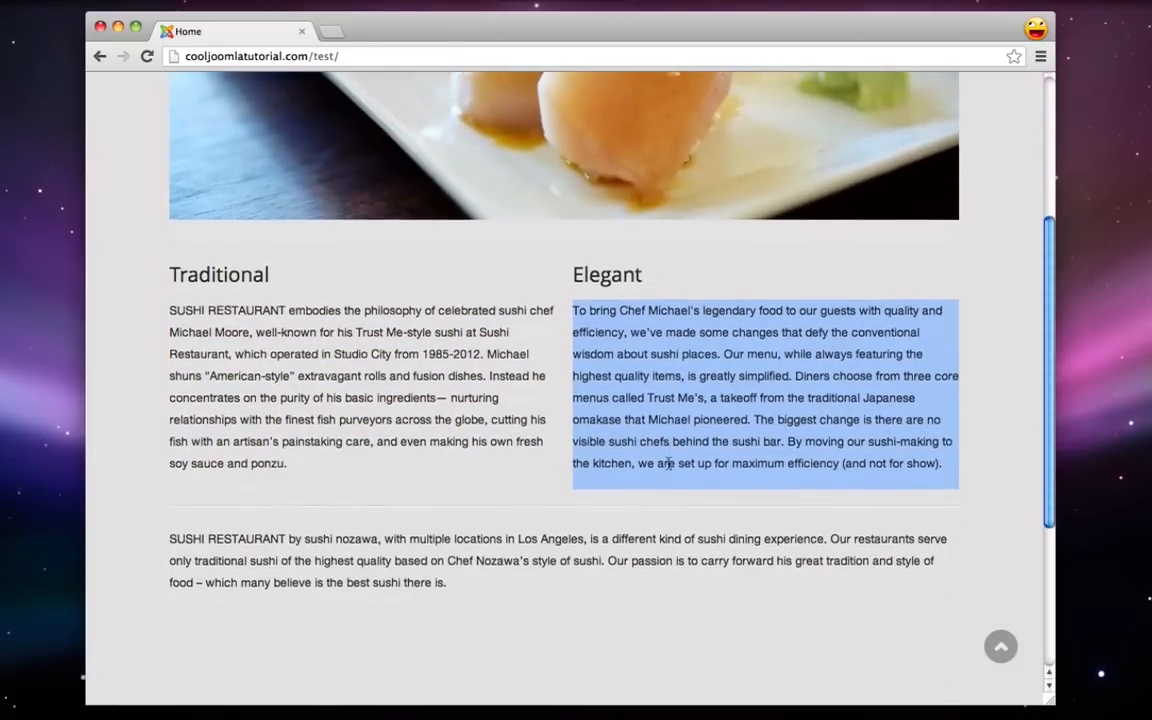
{"action": "scroll", "coordinate": [560, 320], "scroll_direction": "up", "scroll_amount": 5}
- Browse the Menu price list page, then go to the Location page
{"action": "left_click", "coordinate": [442, 138]}
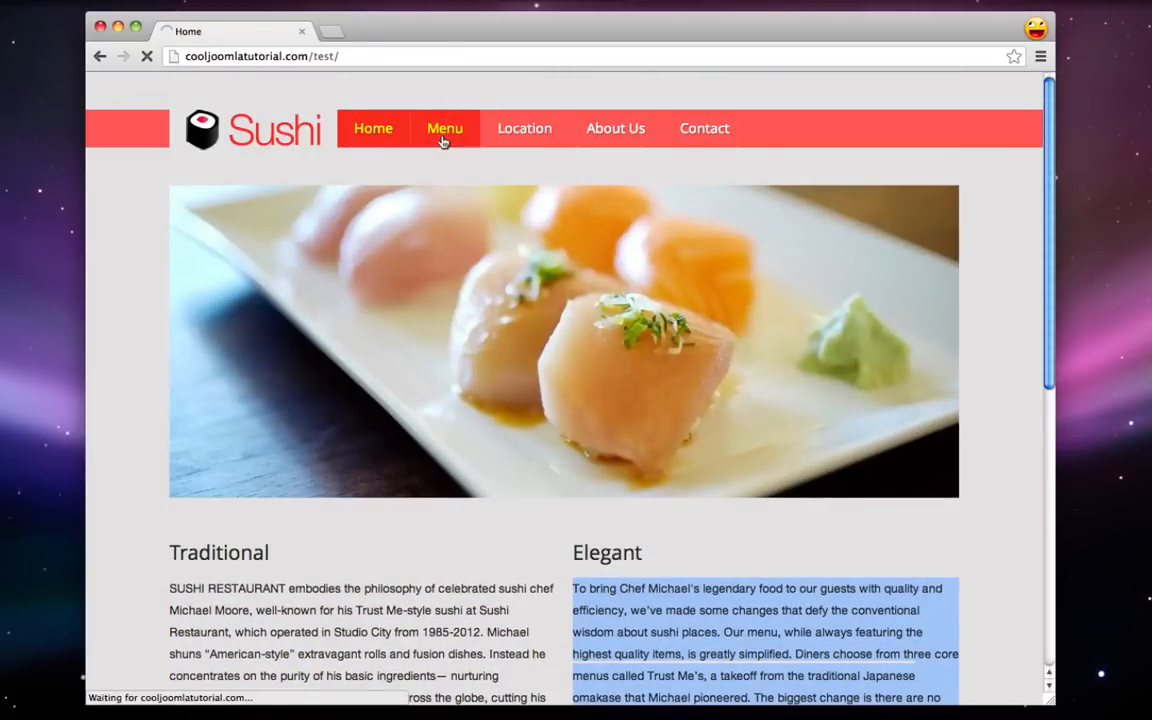
{"action": "scroll", "coordinate": [476, 305], "scroll_direction": "down", "scroll_amount": 1}
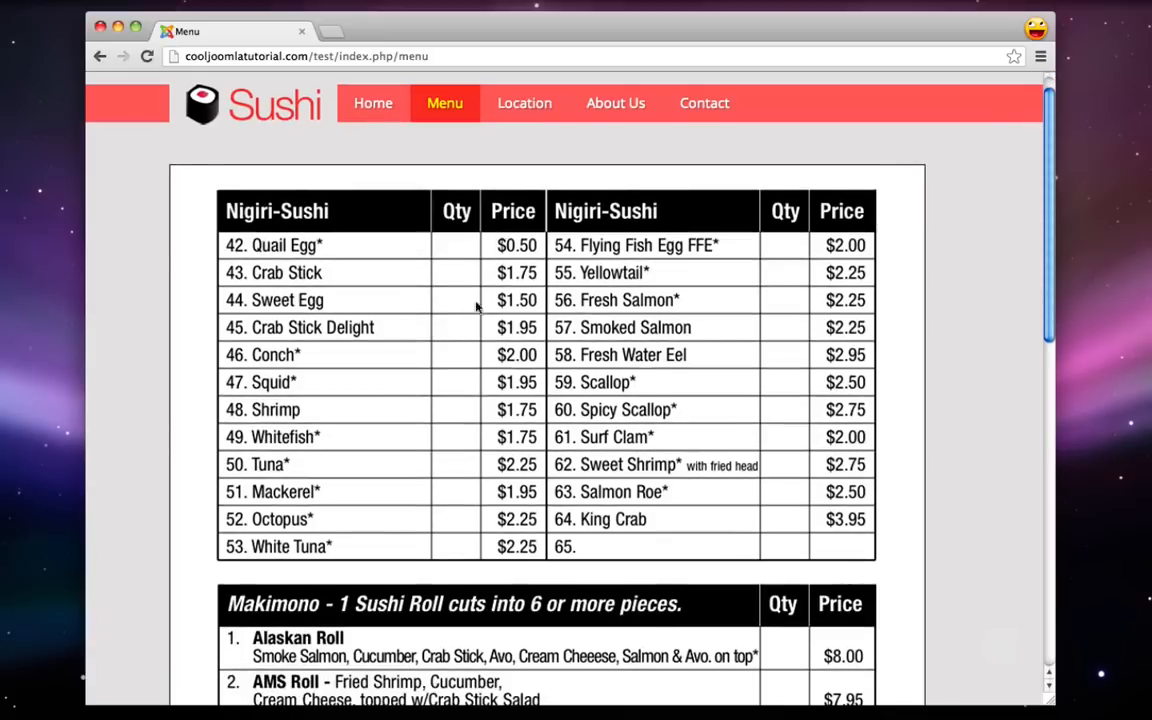
{"action": "left_click_drag", "start_coordinate": [478, 307], "coordinate": [516, 306]}
{"action": "scroll", "coordinate": [516, 306], "scroll_direction": "down", "scroll_amount": 8}
{"action": "scroll", "coordinate": [516, 306], "scroll_direction": "up", "scroll_amount": 8}
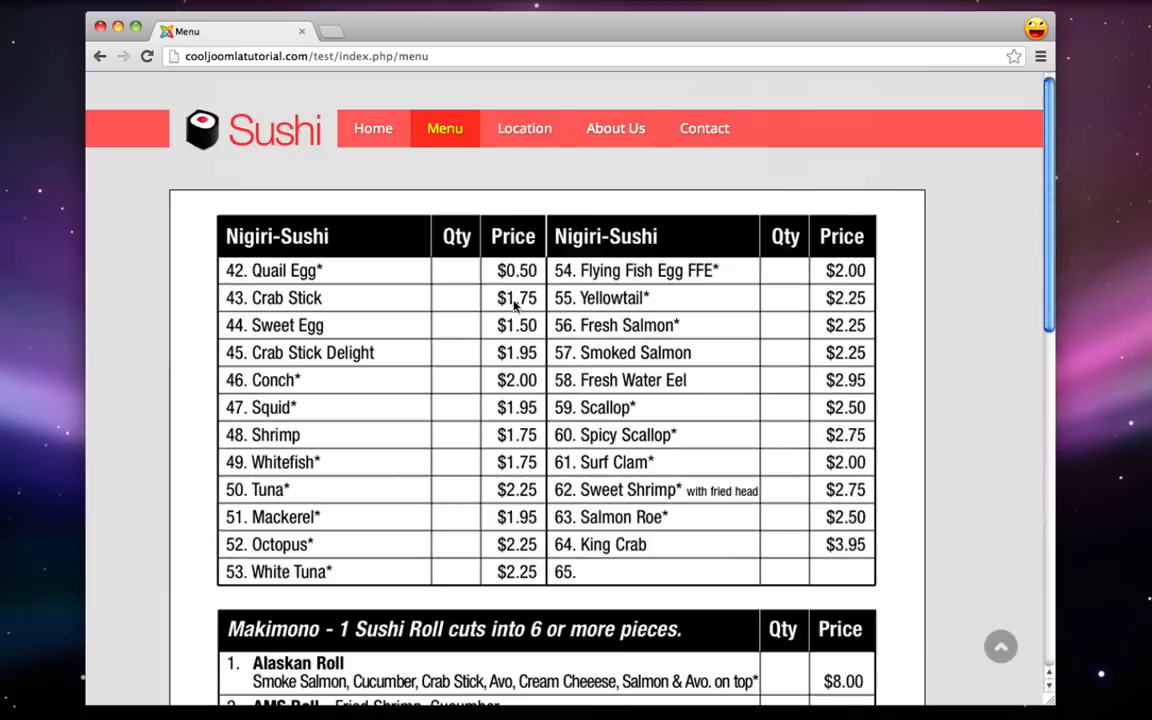
{"action": "left_click", "coordinate": [522, 133]}
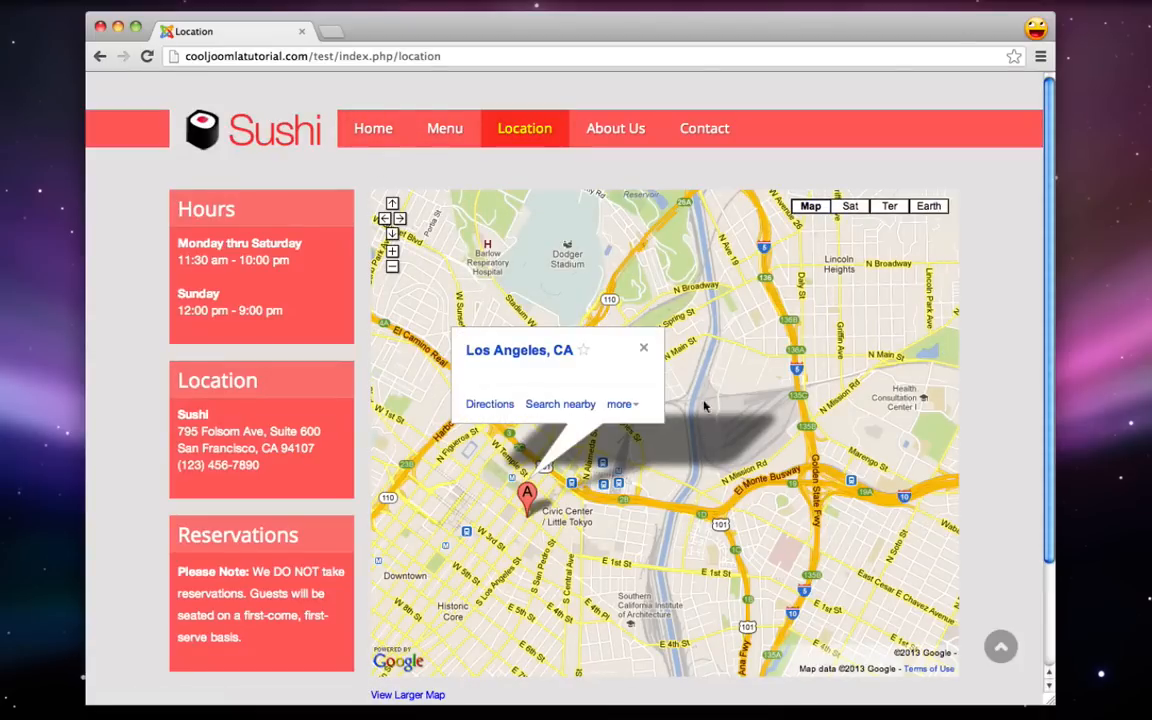
- Highlight the weekday hours, Location and Reservations text, then visit About Us and Contact
{"action": "triple_click", "coordinate": [212, 258]}
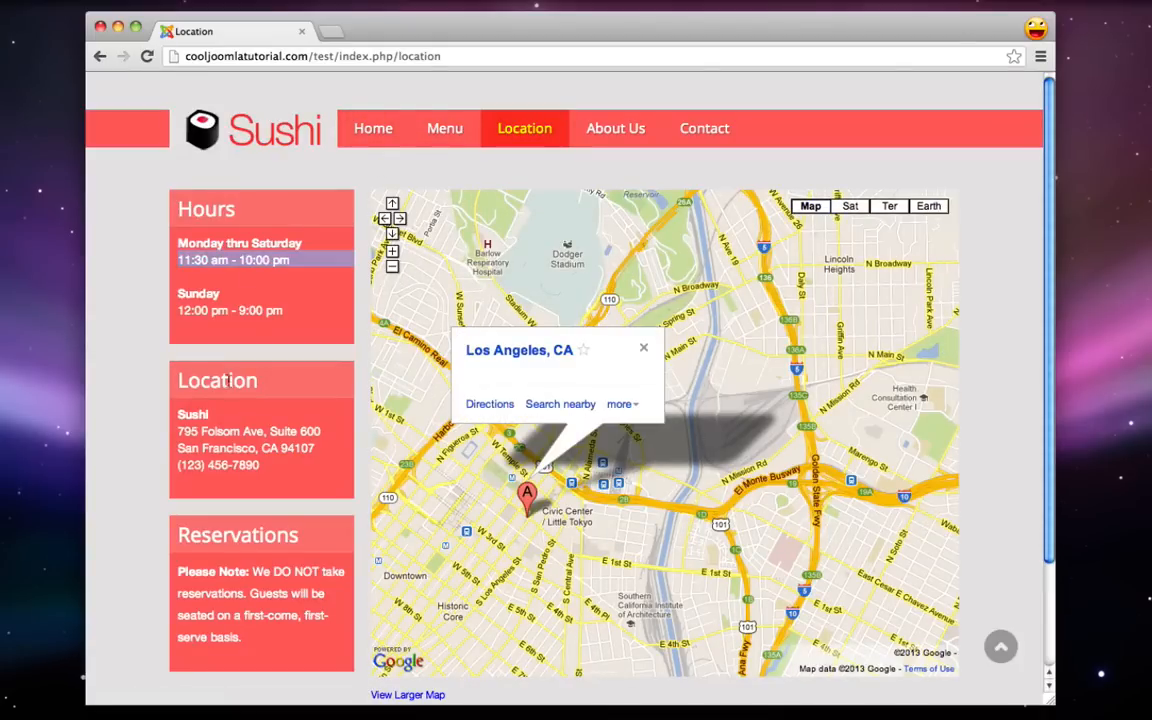
{"action": "double_click", "coordinate": [228, 391]}
{"action": "double_click", "coordinate": [235, 535]}
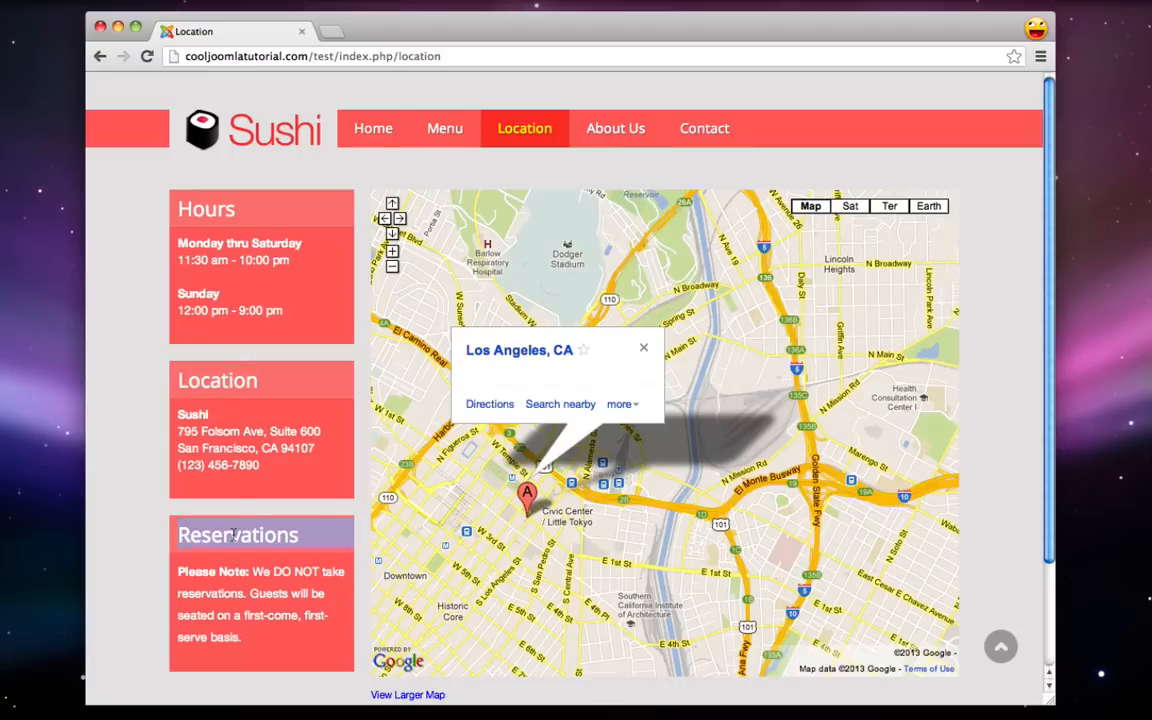
{"action": "left_click", "coordinate": [626, 122]}
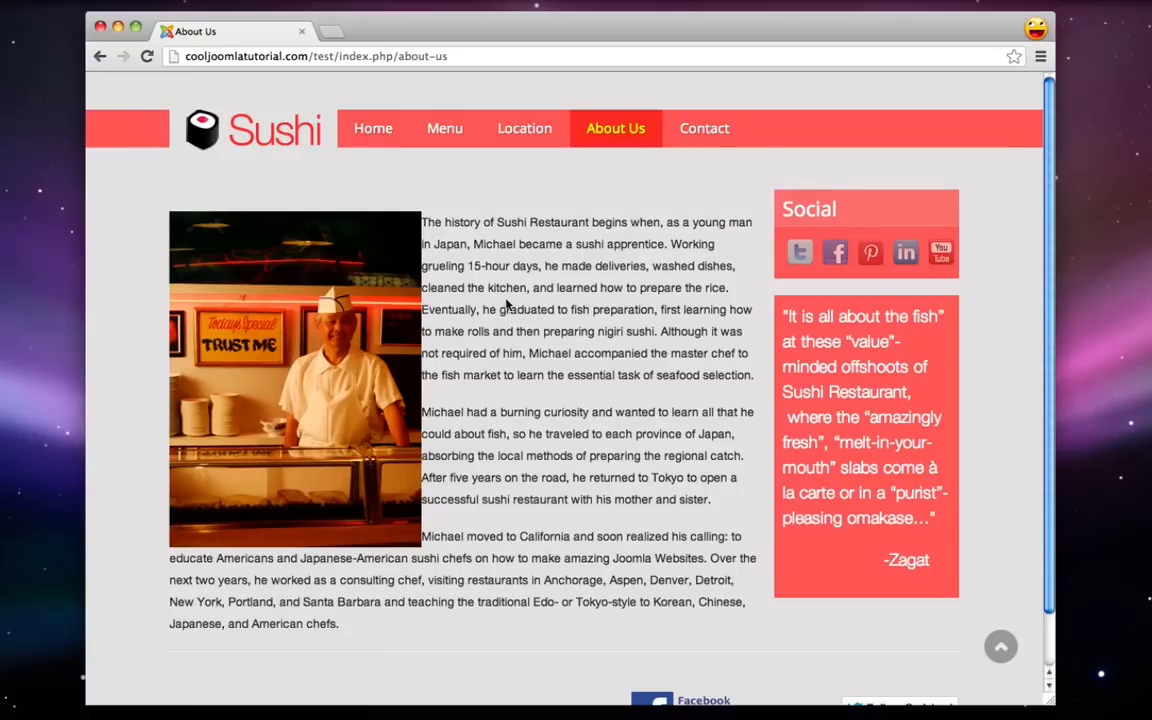
{"action": "left_click", "coordinate": [693, 129]}
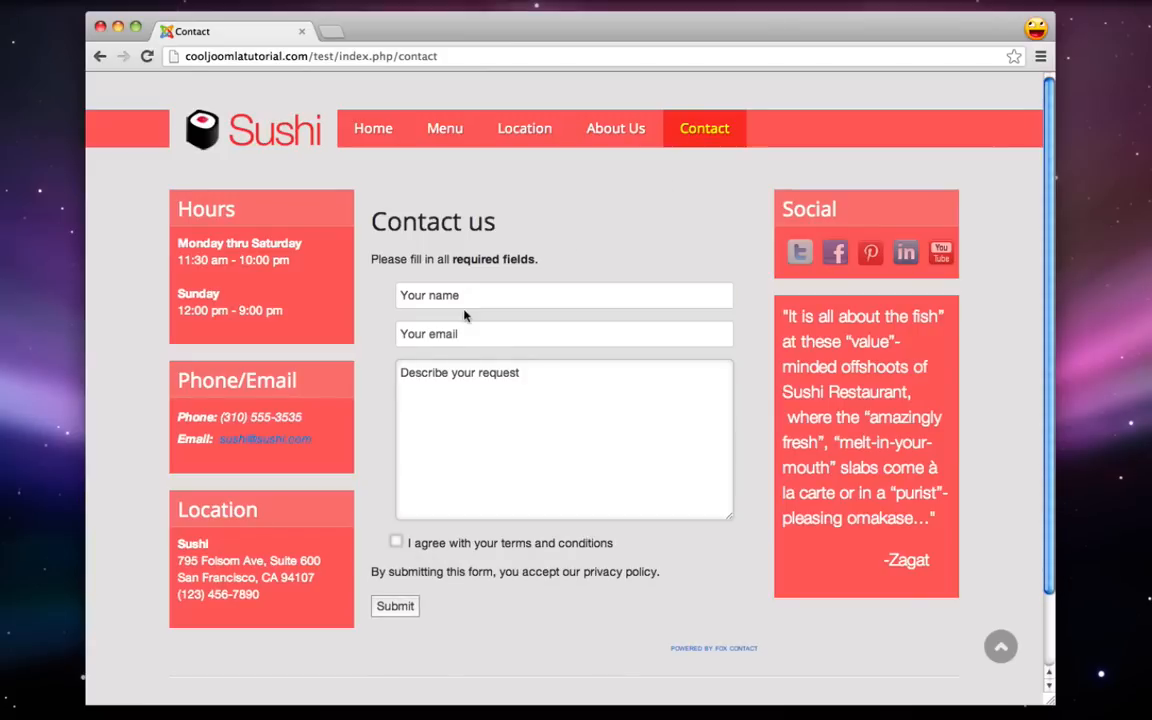
- Try the contact form's name, email and request fields, view the footer, and return home
{"action": "left_click", "coordinate": [490, 299]}
{"action": "left_click", "coordinate": [491, 333]}
{"action": "left_click", "coordinate": [491, 404]}
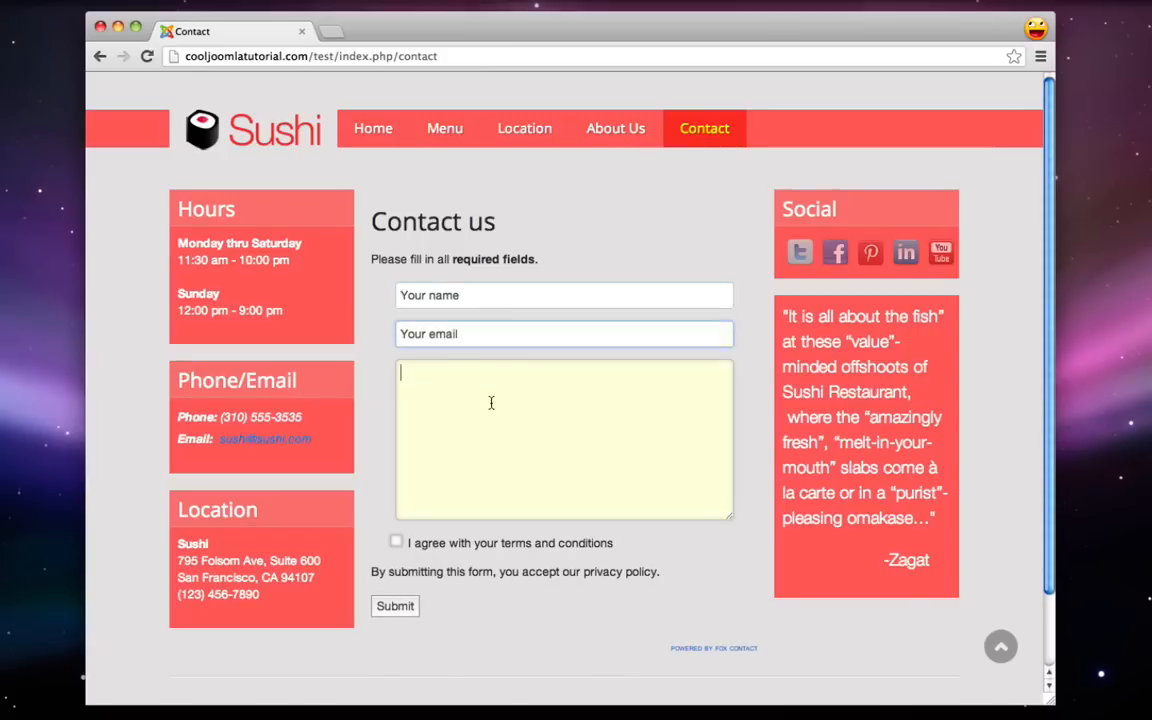
{"action": "left_click", "coordinate": [379, 424]}
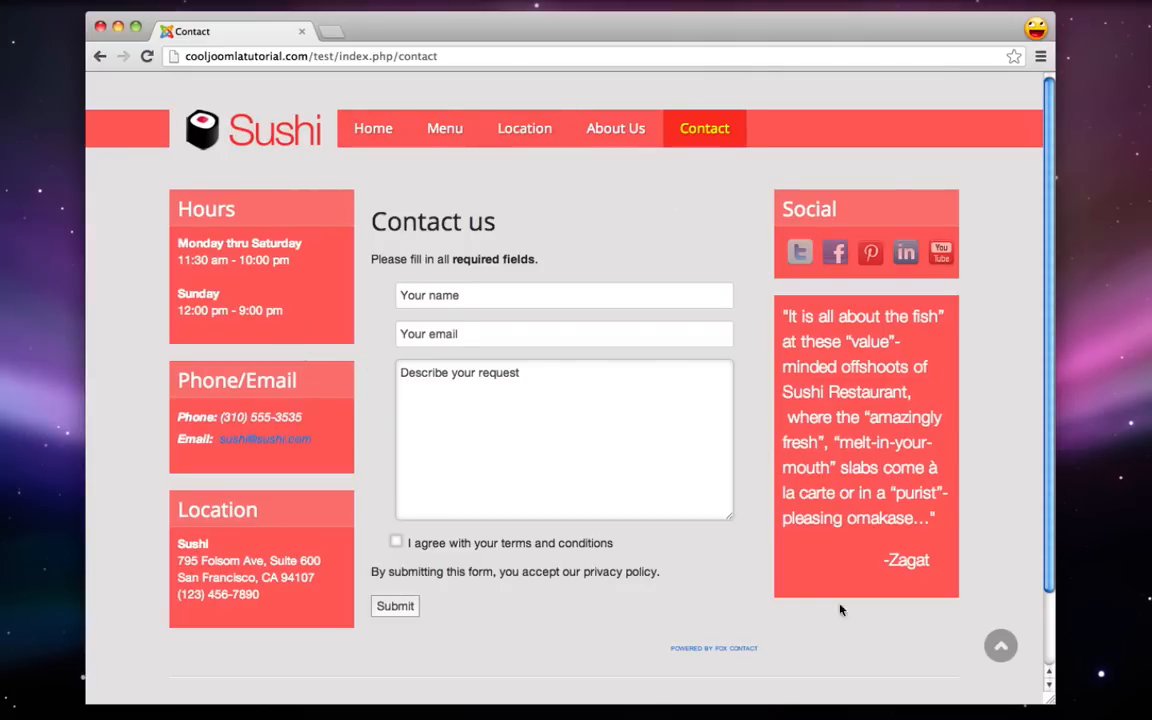
{"action": "scroll", "coordinate": [378, 412], "scroll_direction": "down", "scroll_amount": 2}
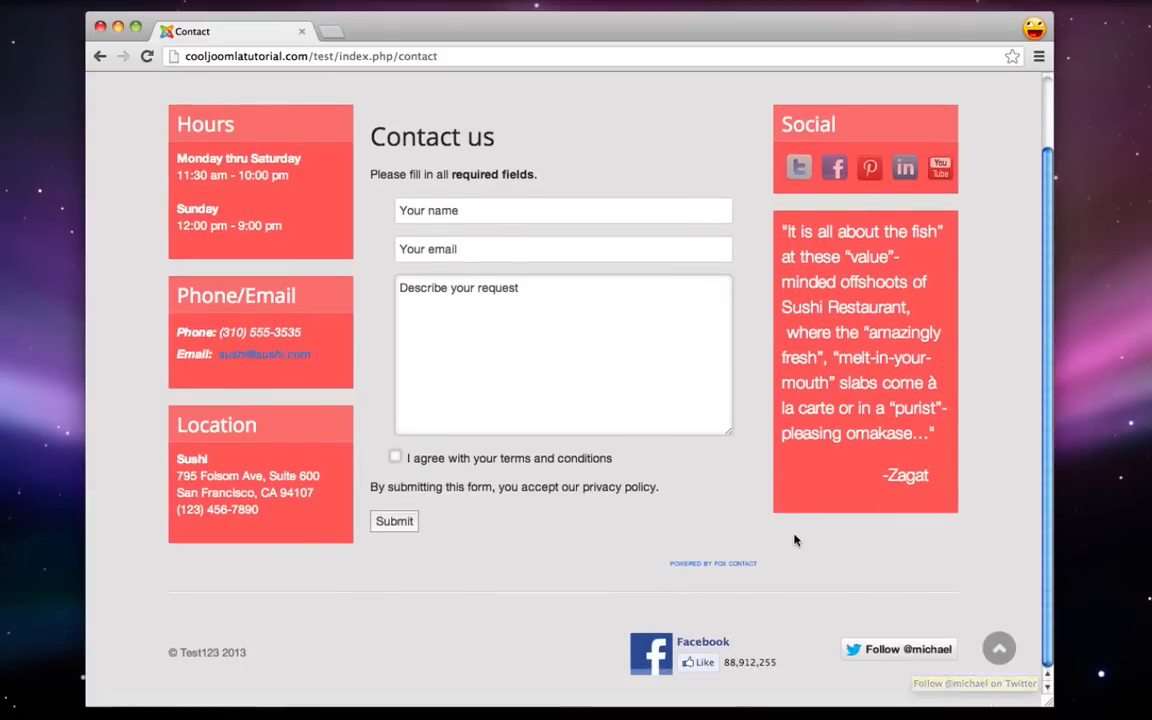
{"action": "scroll", "coordinate": [797, 535], "scroll_direction": "up", "scroll_amount": 2}
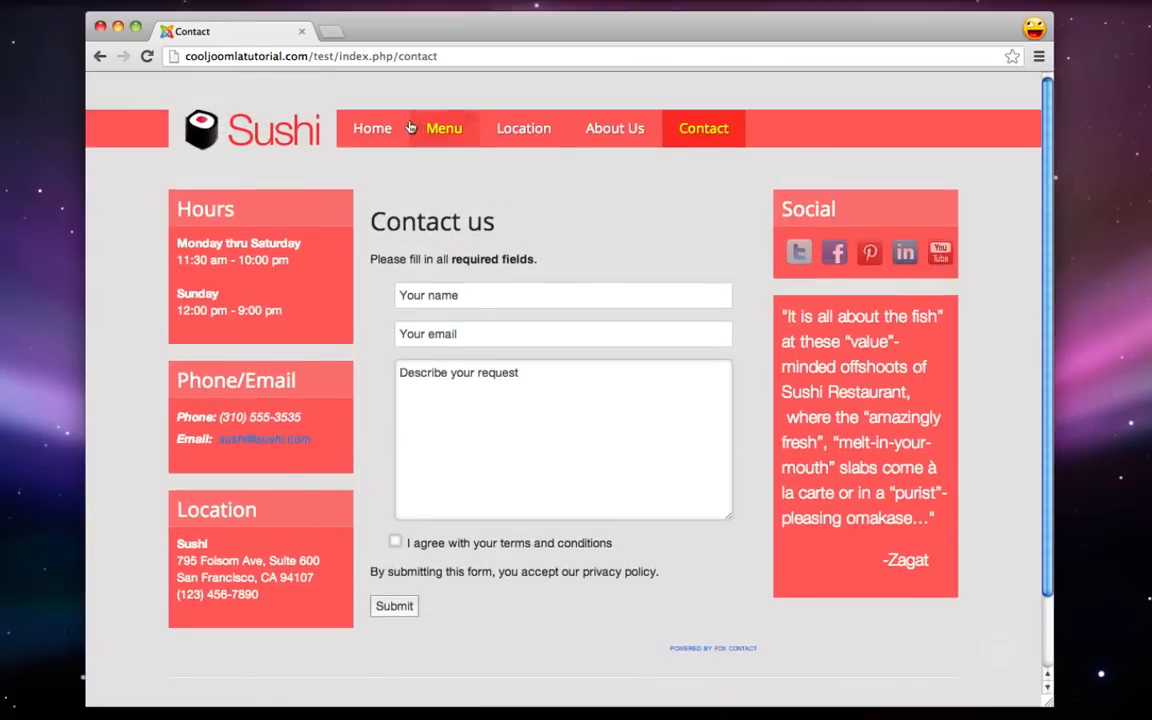
{"action": "left_click", "coordinate": [290, 131]}
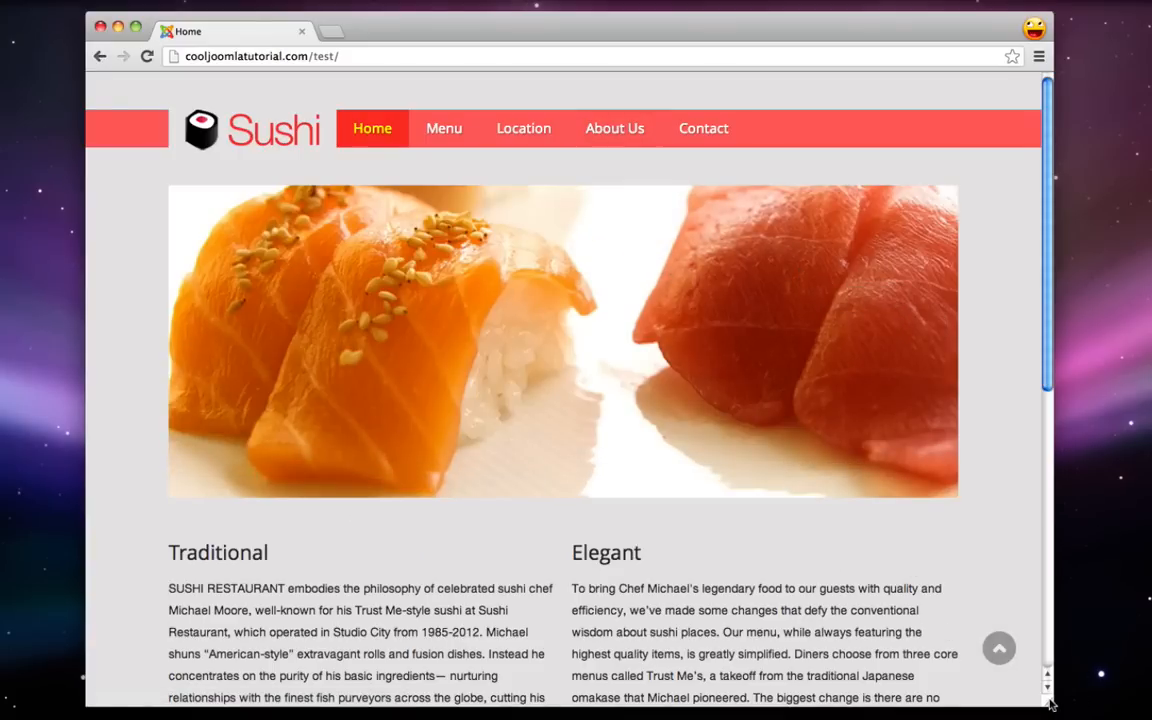
- Narrow the browser window to preview the site's mobile layout
{"action": "left_click_drag", "start_coordinate": [1050, 705], "coordinate": [420, 714]}
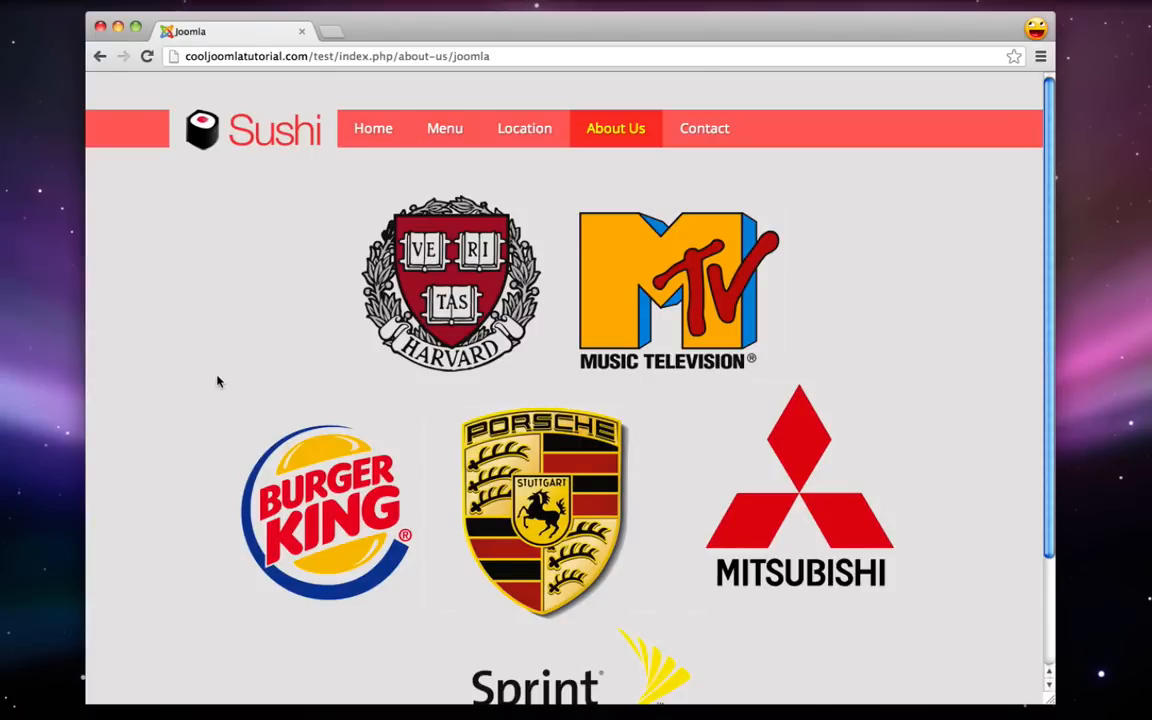
{"action": "scroll", "coordinate": [218, 380], "scroll_direction": "down", "scroll_amount": 2}
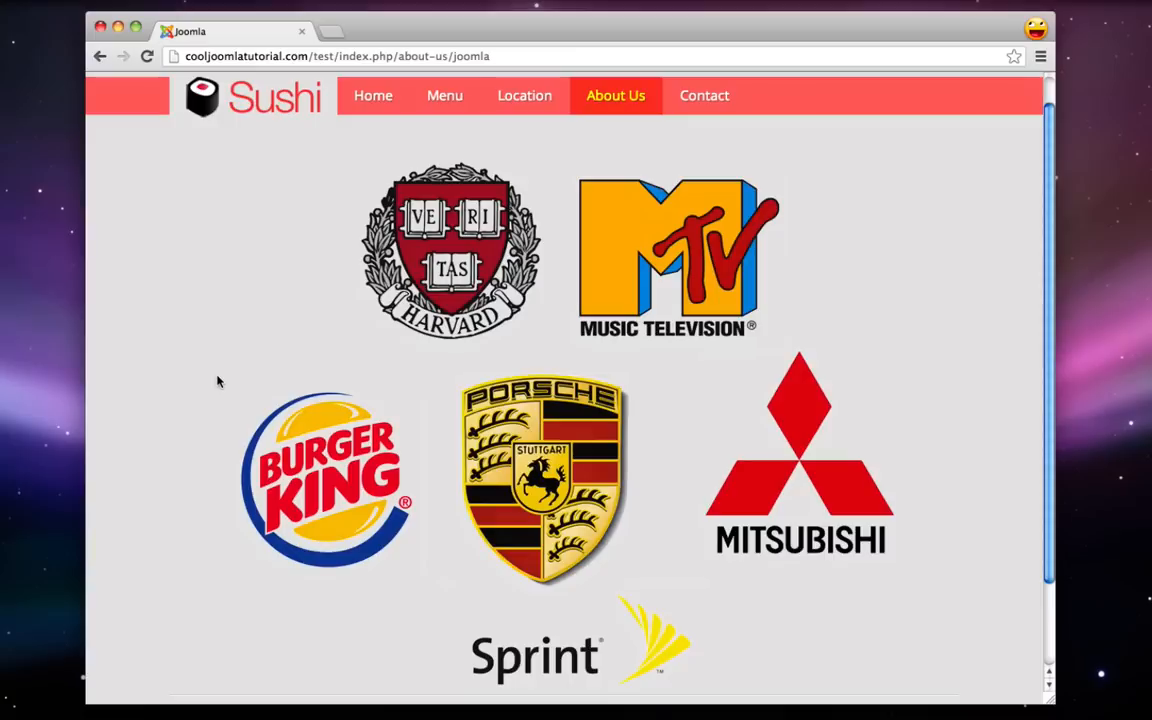
{"action": "scroll", "coordinate": [218, 380], "scroll_direction": "down", "scroll_amount": 1}
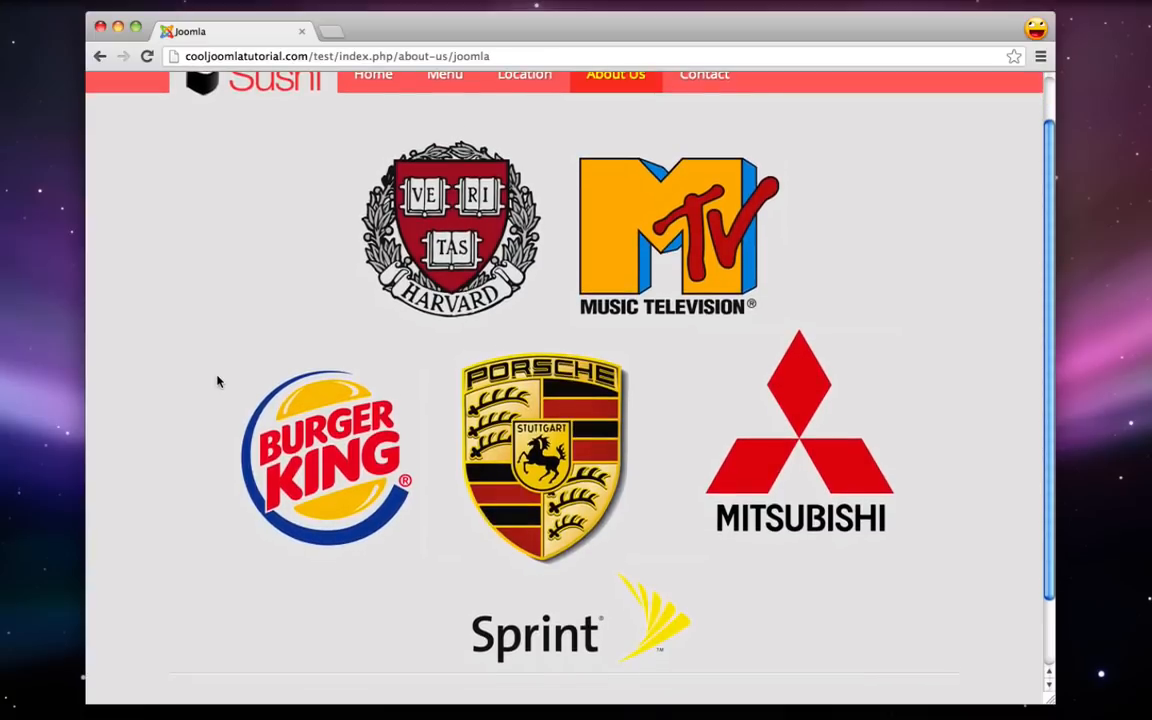
{"action": "scroll", "coordinate": [218, 380], "scroll_direction": "down", "scroll_amount": 1}
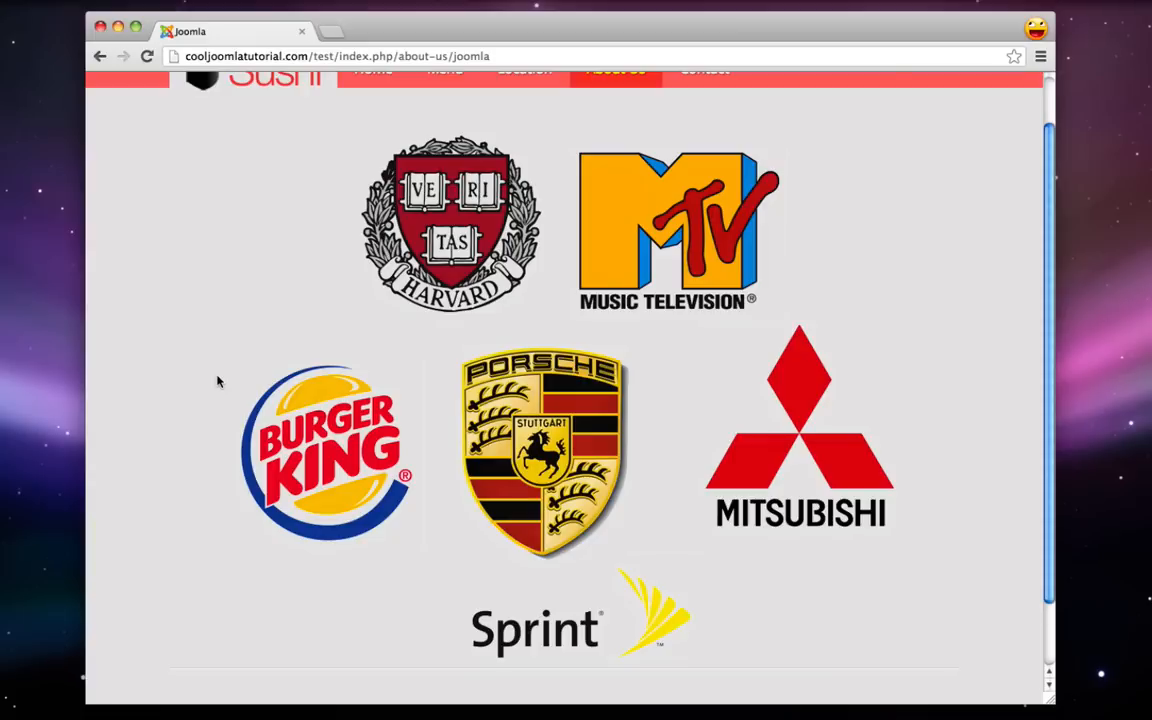
{"action": "scroll", "coordinate": [218, 380], "scroll_direction": "up", "scroll_amount": 2}
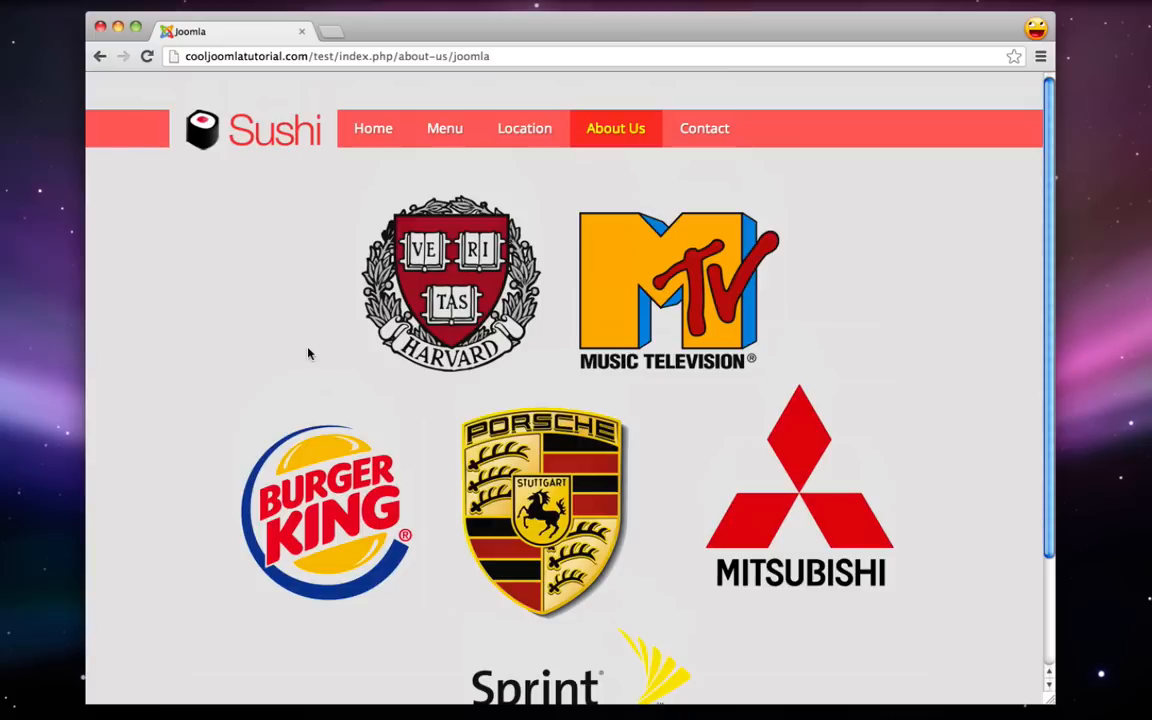
{"action": "scroll", "coordinate": [308, 353], "scroll_direction": "down", "scroll_amount": 2}
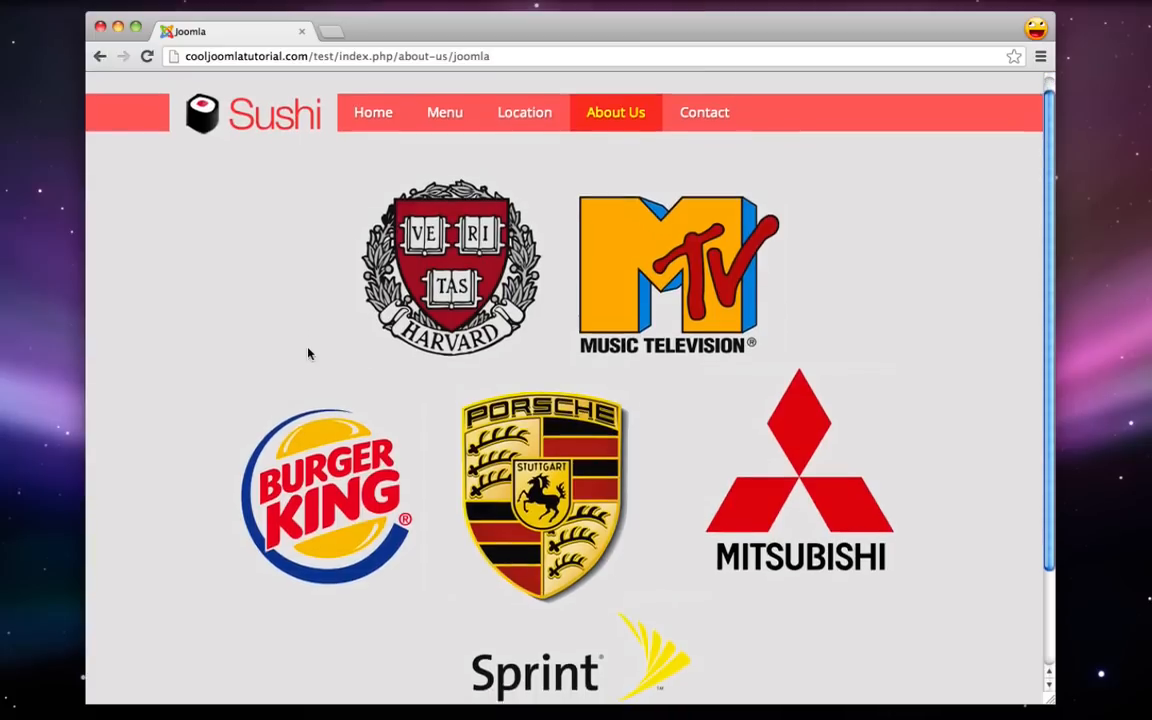
{"action": "scroll", "coordinate": [308, 353], "scroll_direction": "up", "scroll_amount": 2}
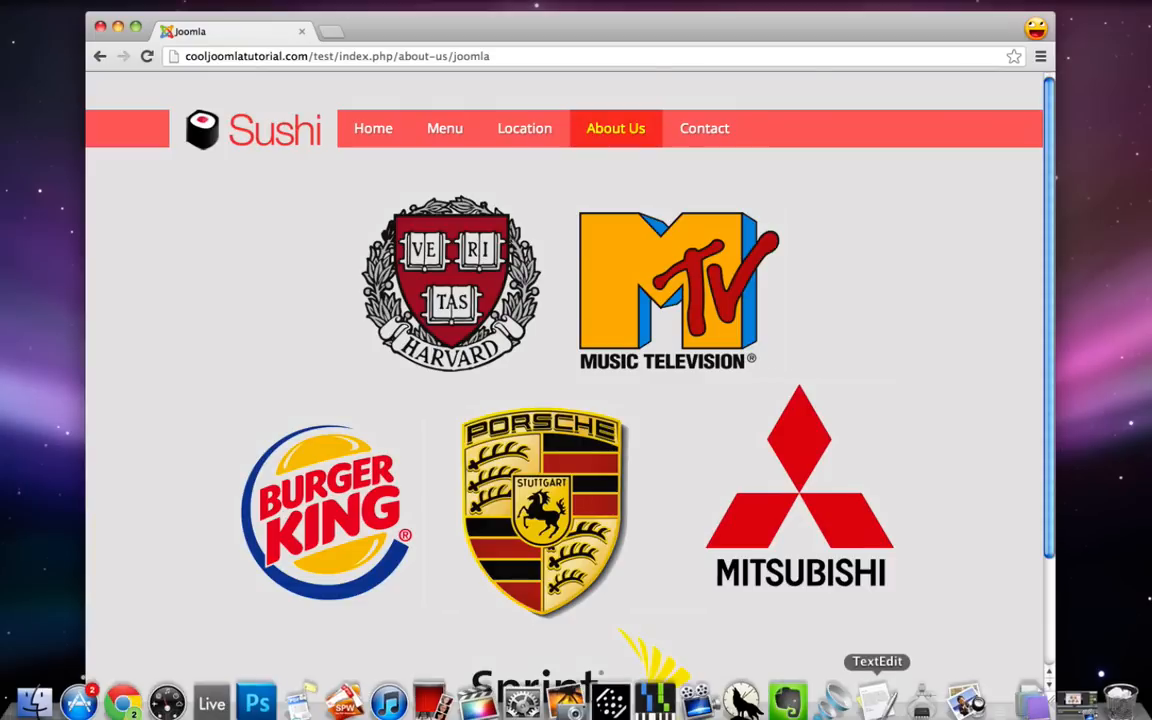
- Mark the Website Tour line of the to-do note as '- Done!'
{"action": "left_click", "coordinate": [878, 703]}
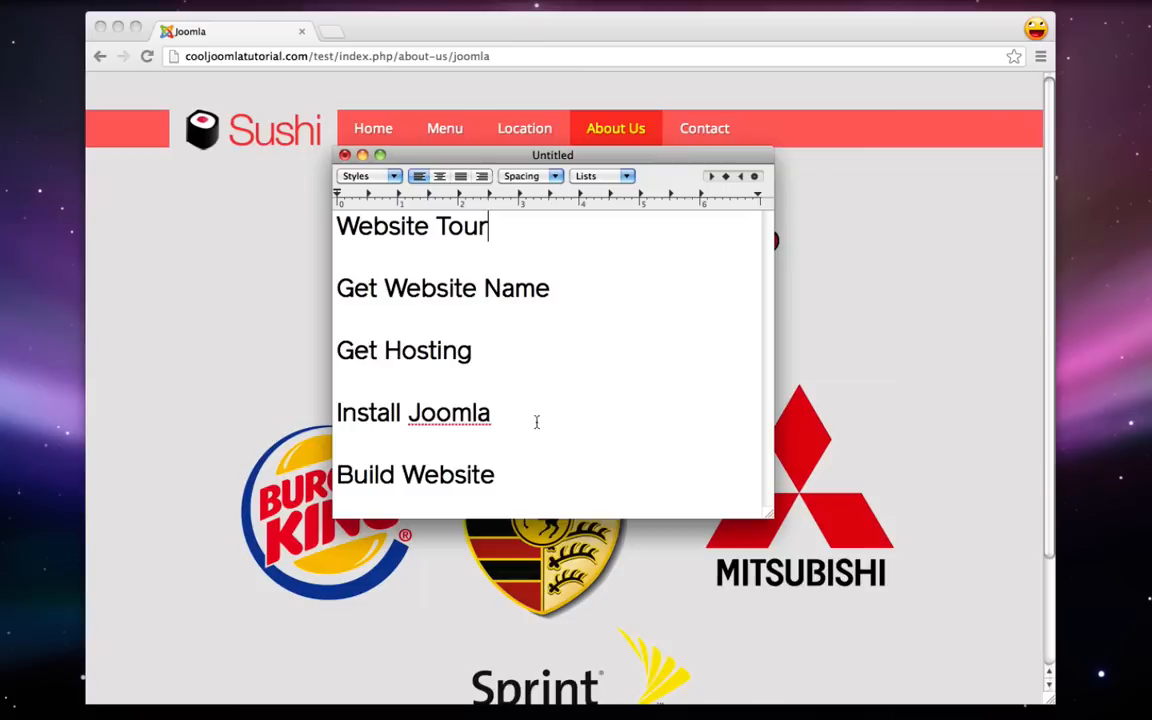
{"action": "left_click", "coordinate": [514, 244]}
{"action": "type", "text": "- Done!"}
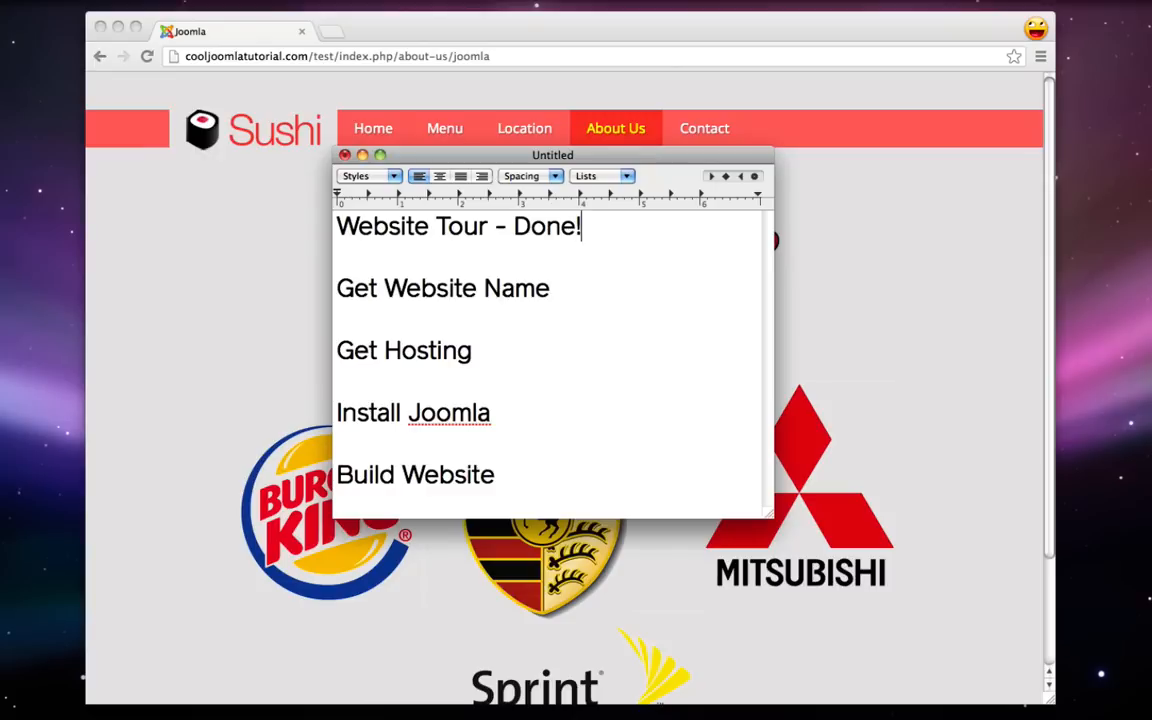
{"action": "left_click", "coordinate": [569, 292]}
{"action": "type", "text": "-"}
{"action": "key", "text": "Return"}
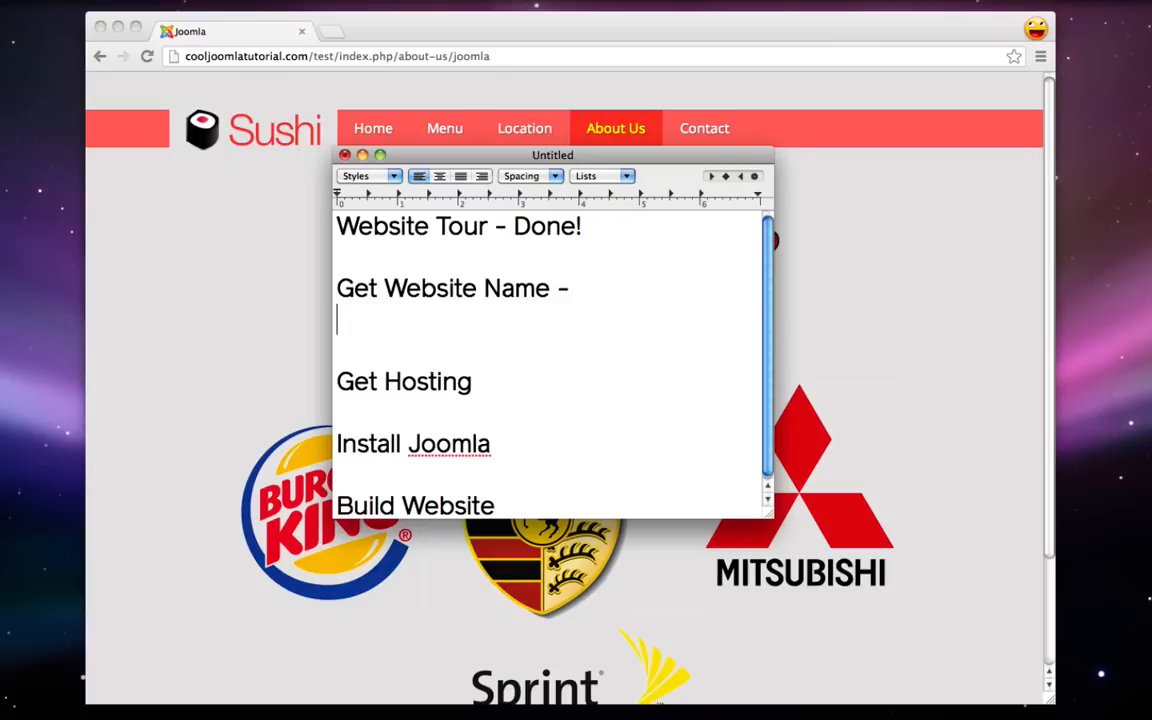
{"action": "type", "text": "www."}
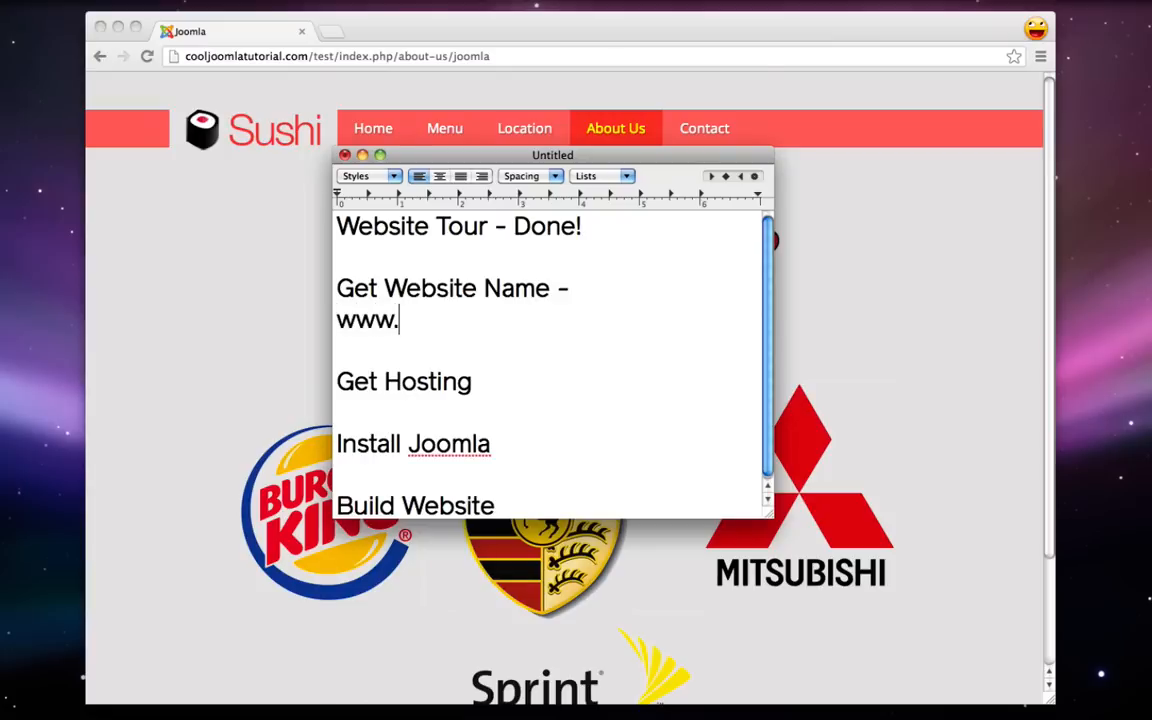
{"action": "type", "text": "google.com"}
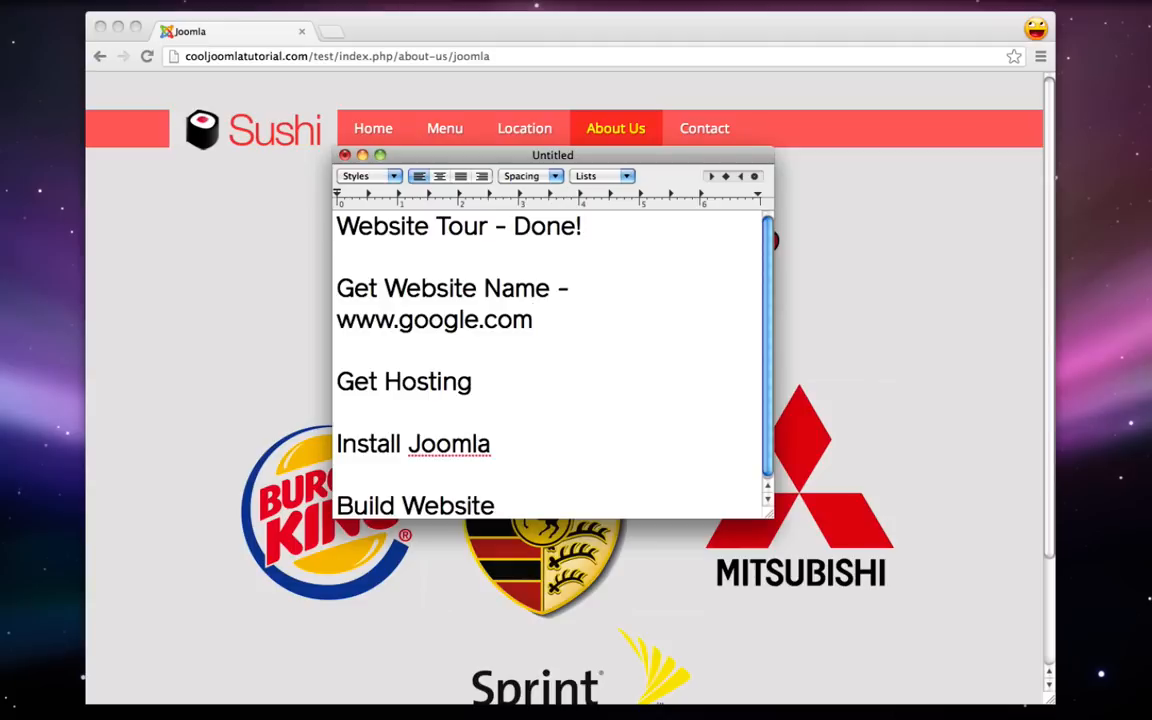
{"action": "key", "text": "BackSpace"}
{"action": "key", "text": "BackSpace"}
{"action": "key", "text": "BackSpace"}
{"action": "type", "text": "net"}
{"action": "key", "text": "BackSpace"}
{"action": "key", "text": "BackSpace"}
{"action": "key", "text": "BackSpace"}
{"action": "type", "text": "or"}
{"action": "key", "text": "BackSpace"}
{"action": "key", "text": "BackSpace"}
{"action": "type", "text": "info"}
{"action": "key", "text": "BackSpace"}
{"action": "key", "text": "BackSpace"}
{"action": "key", "text": "BackSpace"}
{"action": "key", "text": "BackSpace"}
{"action": "type", "text": "org"}
{"action": "key", "text": "BackSpace"}
{"action": "left_click_drag", "start_coordinate": [548, 313], "coordinate": [337, 322]}
{"action": "key", "text": "BackSpace"}
{"action": "key", "text": "BackSpace"}
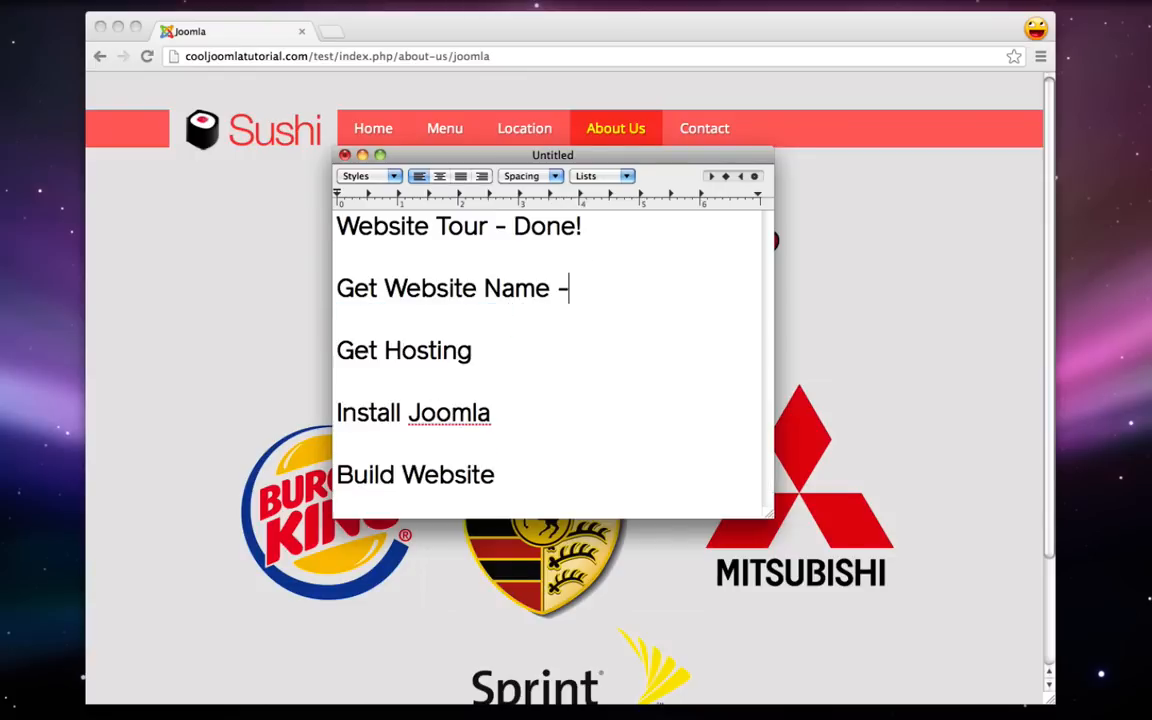
{"action": "key", "text": "BackSpace"}
- Briefly switch to the Sushi site, then bring the note back with the caret after Get Hosting
{"action": "left_click", "coordinate": [275, 243]}
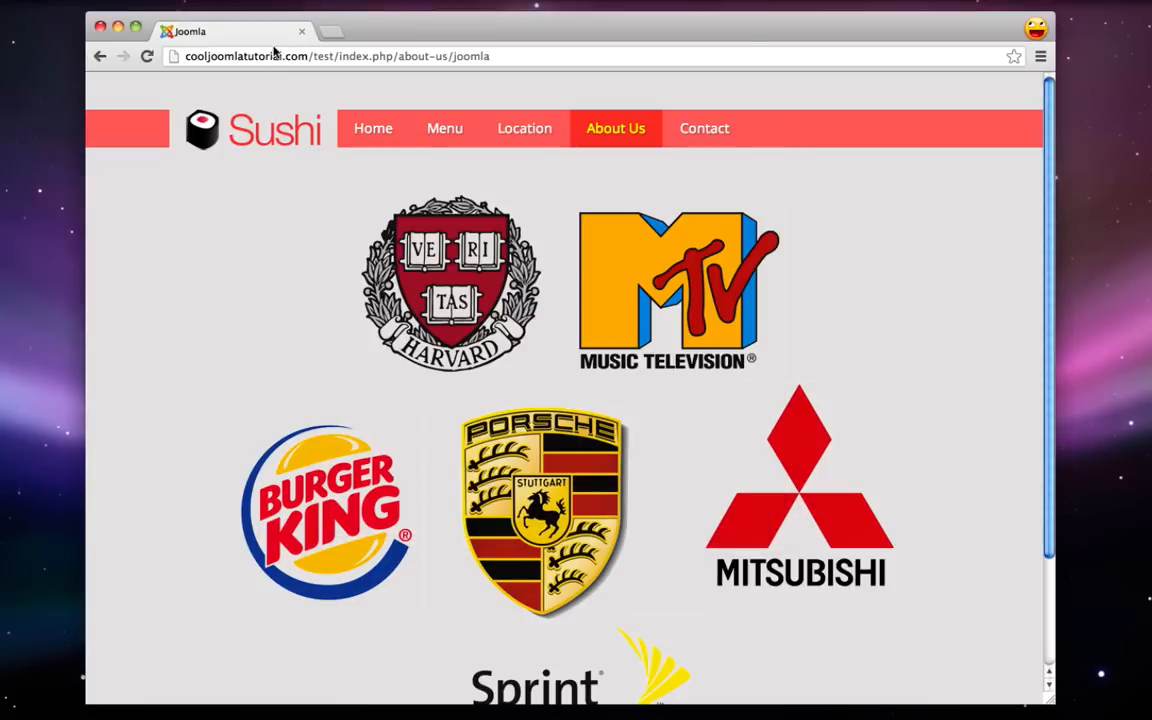
{"action": "left_click", "coordinate": [252, 56]}
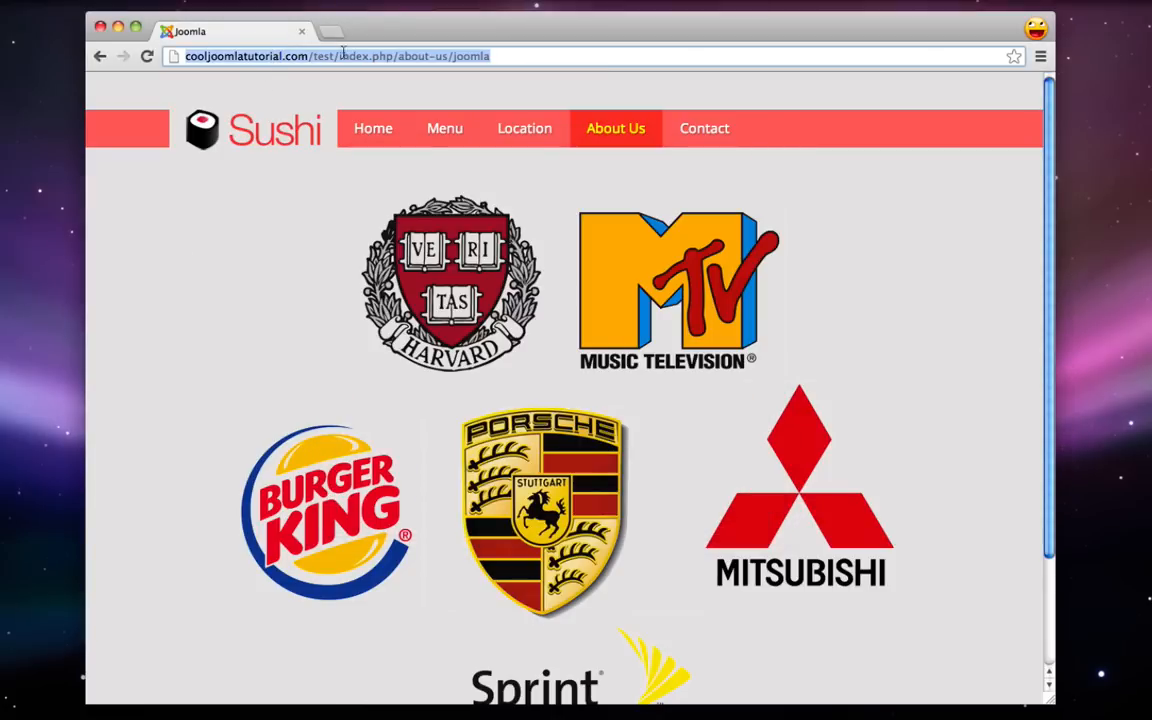
{"action": "left_click", "coordinate": [222, 268]}
{"action": "left_click", "coordinate": [880, 703]}
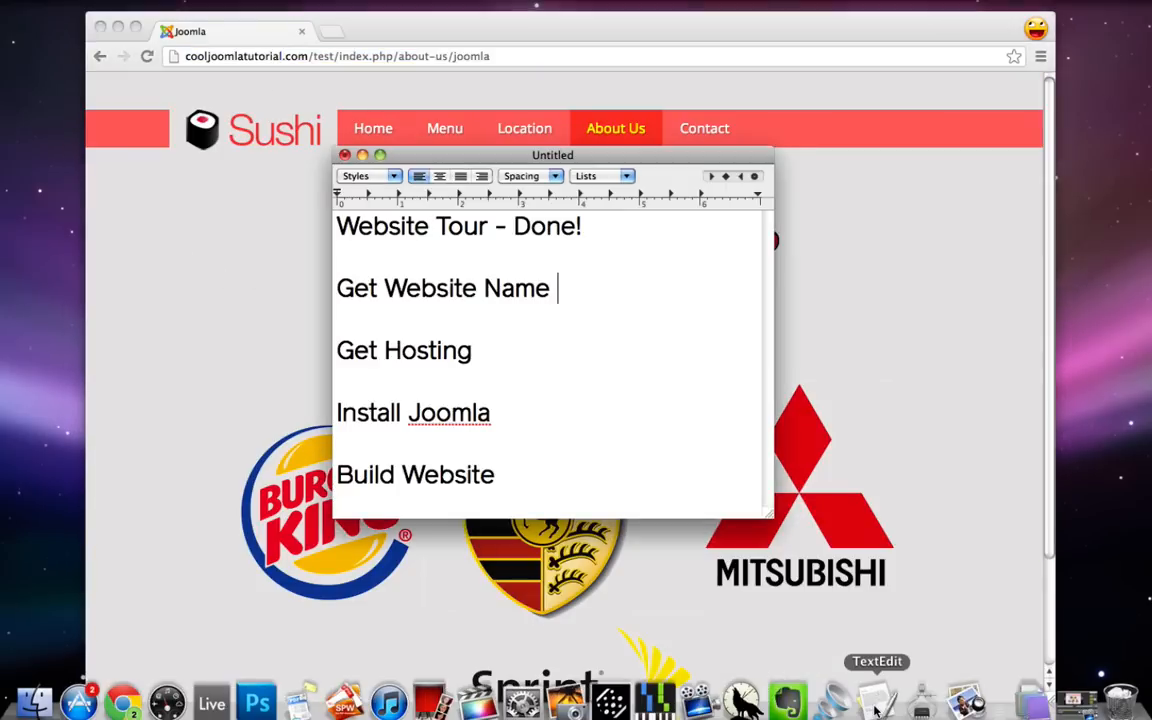
{"action": "left_click", "coordinate": [509, 352]}
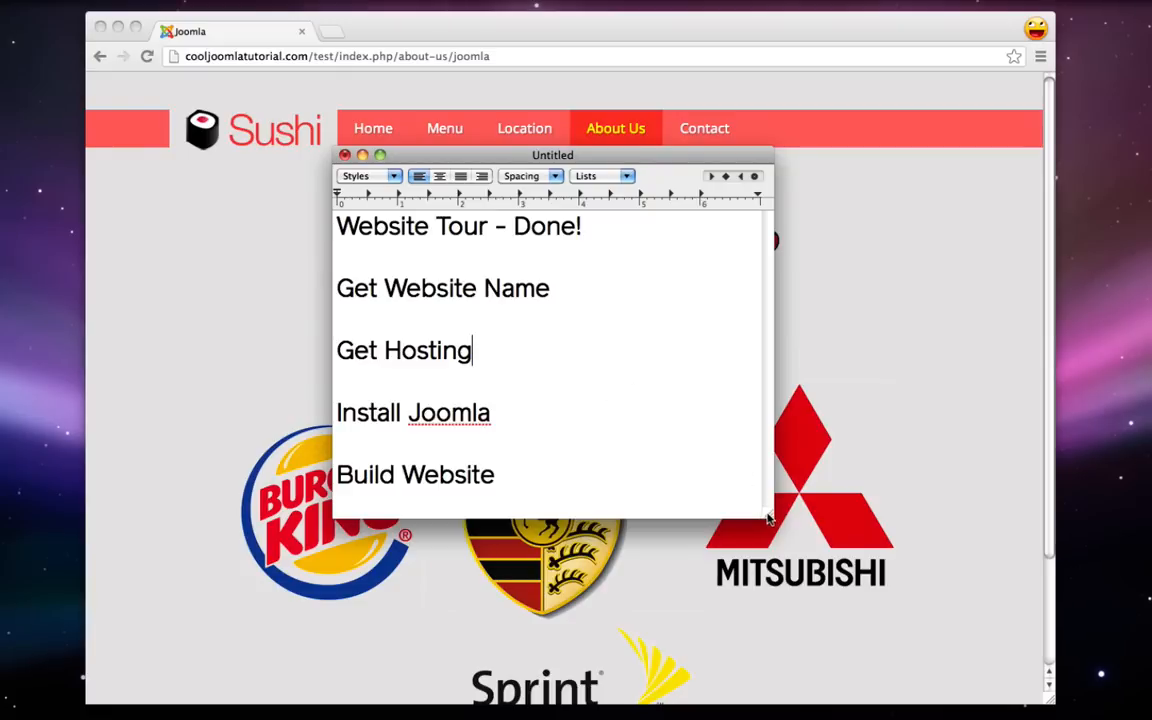
- Make the note window taller and highlight the Install Joomla and Build Website lines
{"action": "left_click_drag", "start_coordinate": [778, 513], "coordinate": [777, 573]}
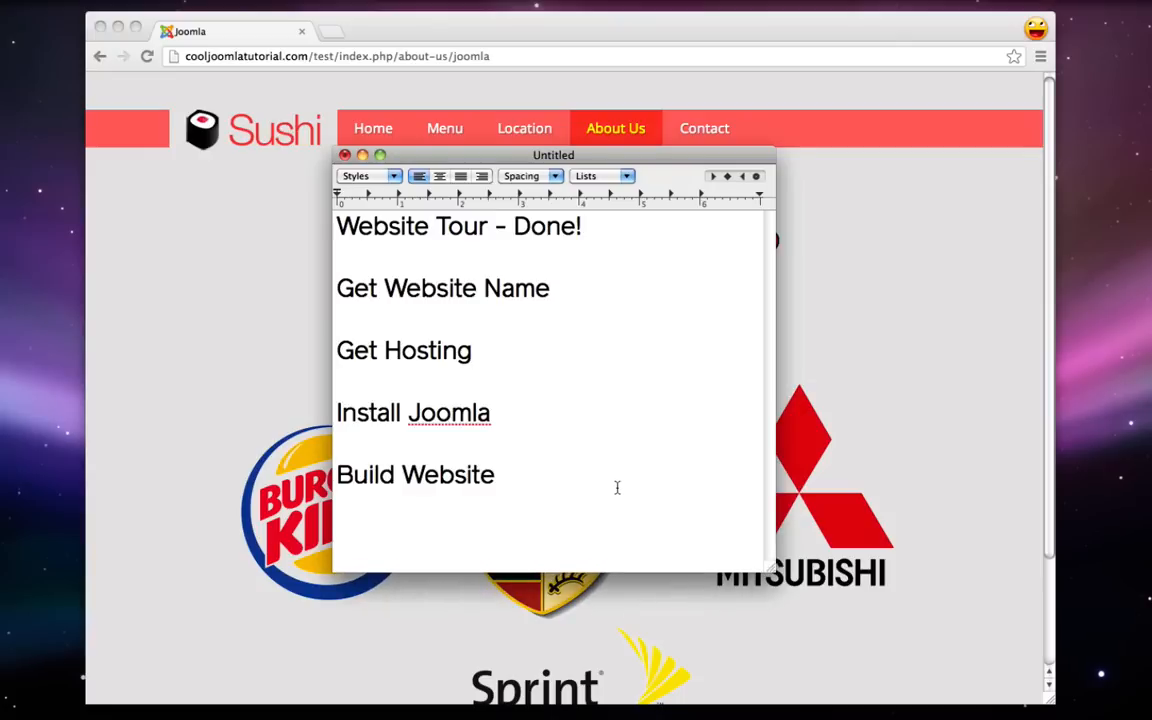
{"action": "triple_click", "coordinate": [483, 415]}
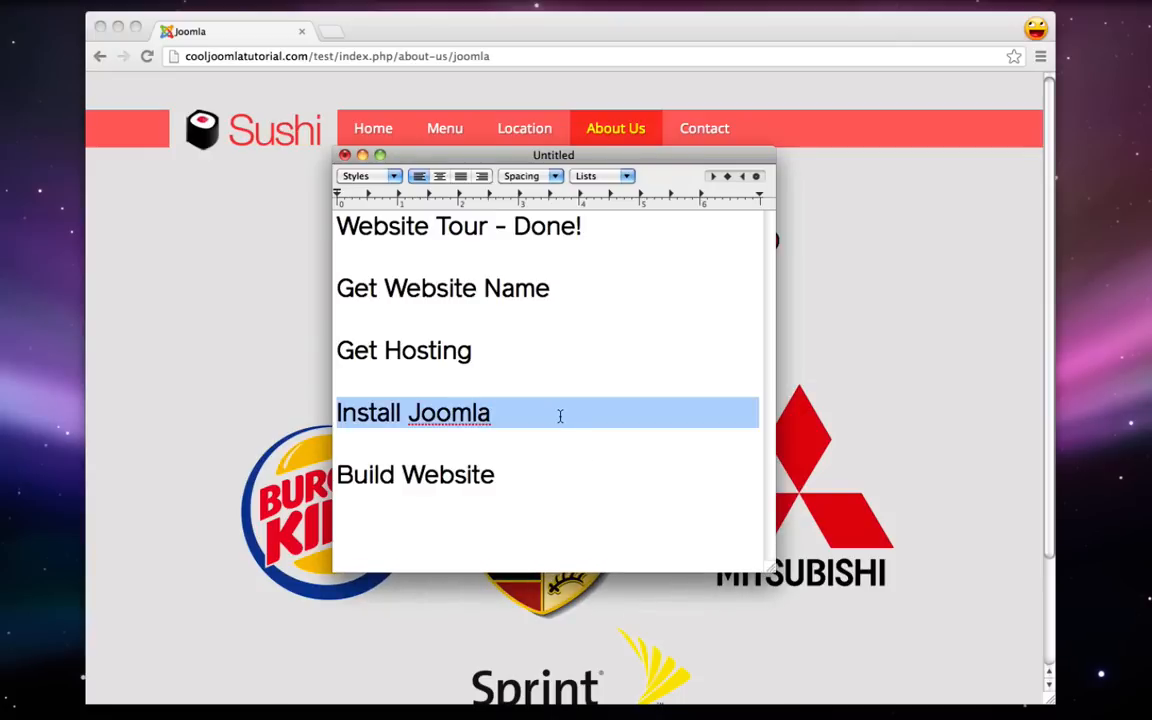
{"action": "left_click", "coordinate": [559, 425]}
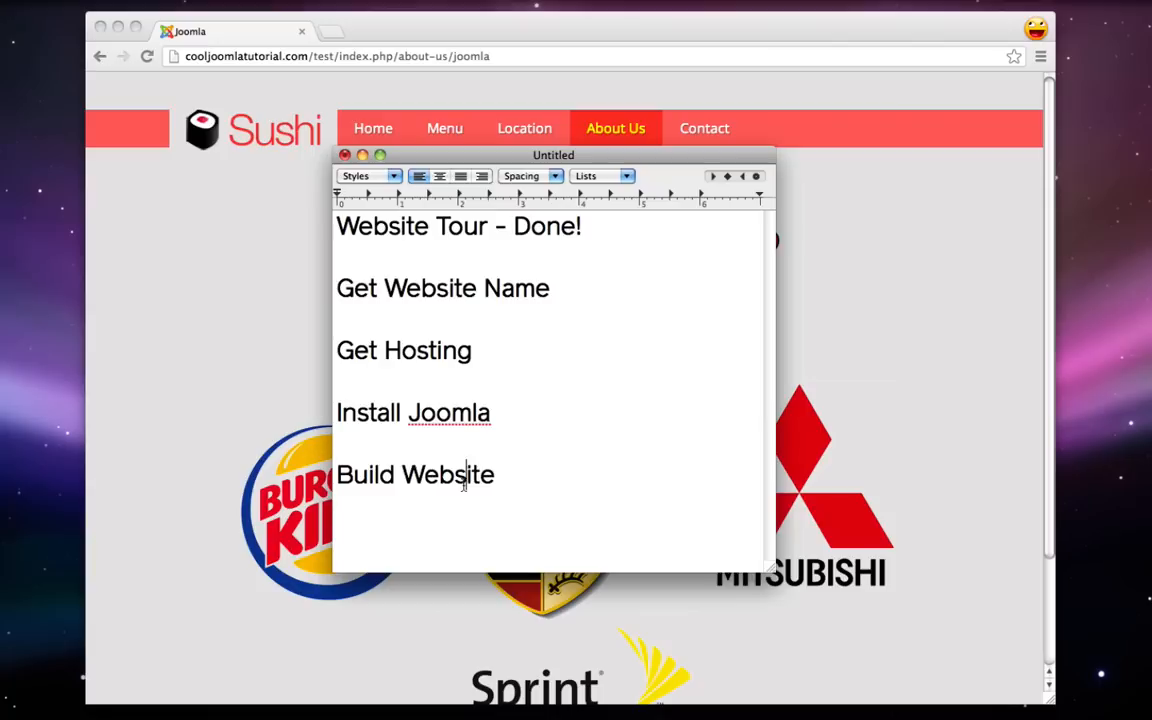
{"action": "left_click_drag", "start_coordinate": [497, 478], "coordinate": [336, 478]}
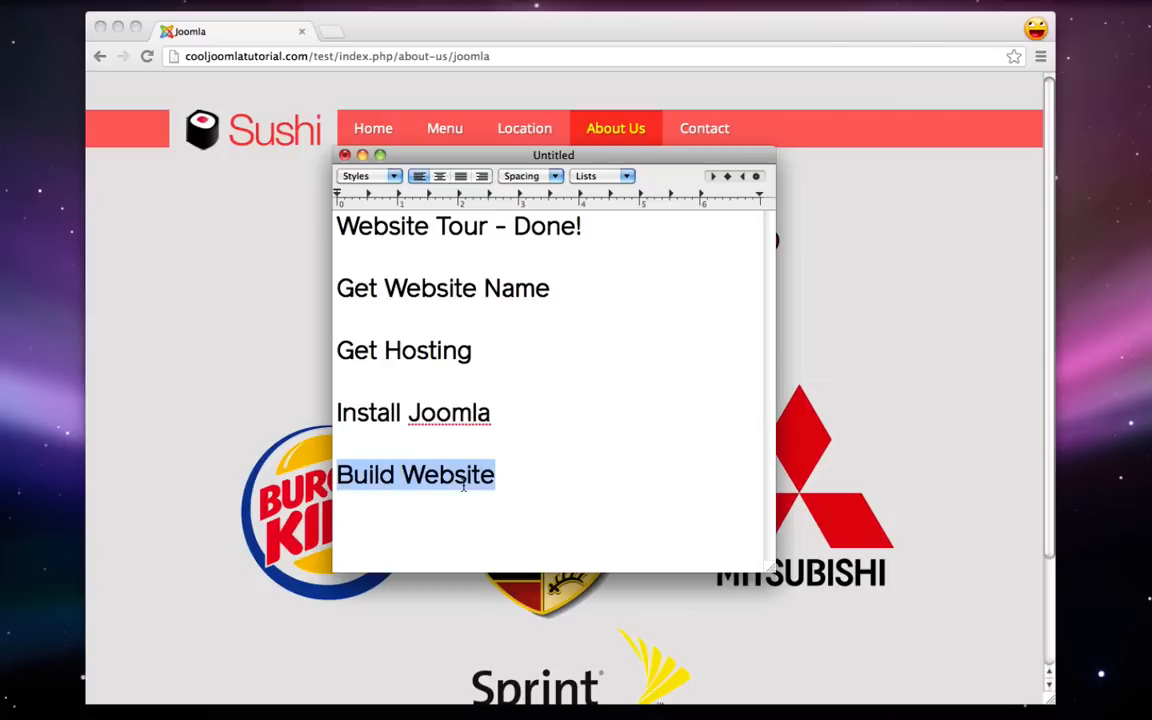
{"action": "left_click", "coordinate": [535, 482]}
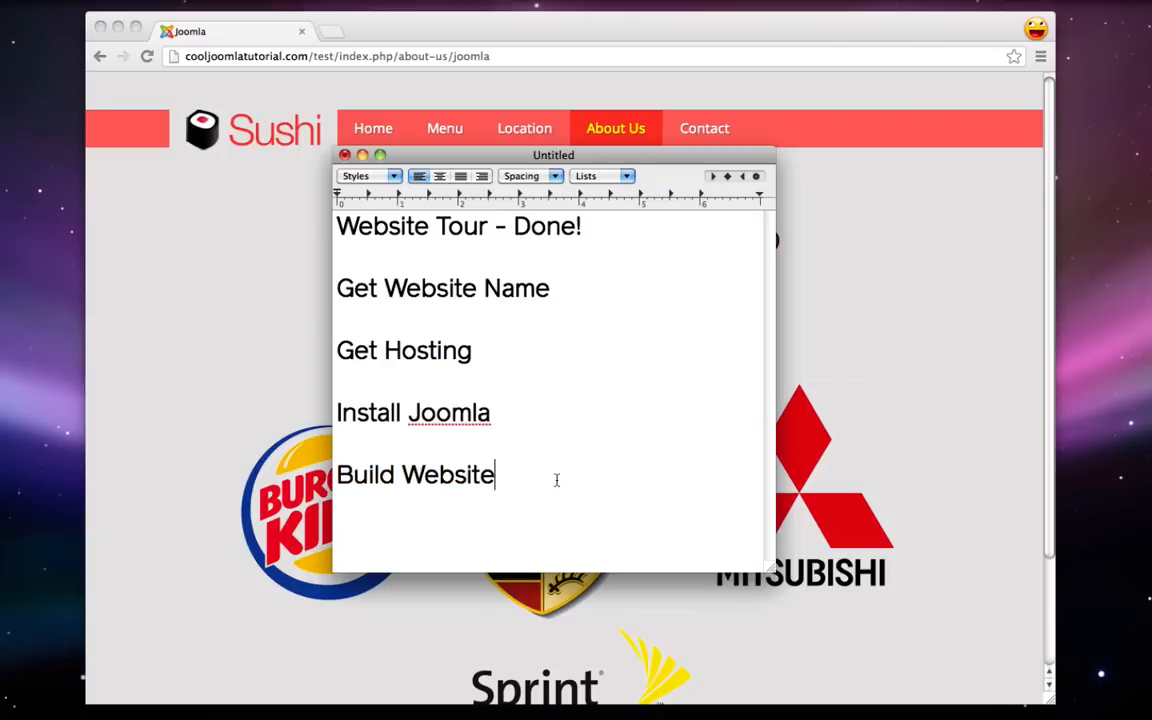
- Highlight the website name and hosting lines, then append '- 15/year' to Get Website Name
{"action": "triple_click", "coordinate": [420, 297]}
{"action": "triple_click", "coordinate": [400, 345]}
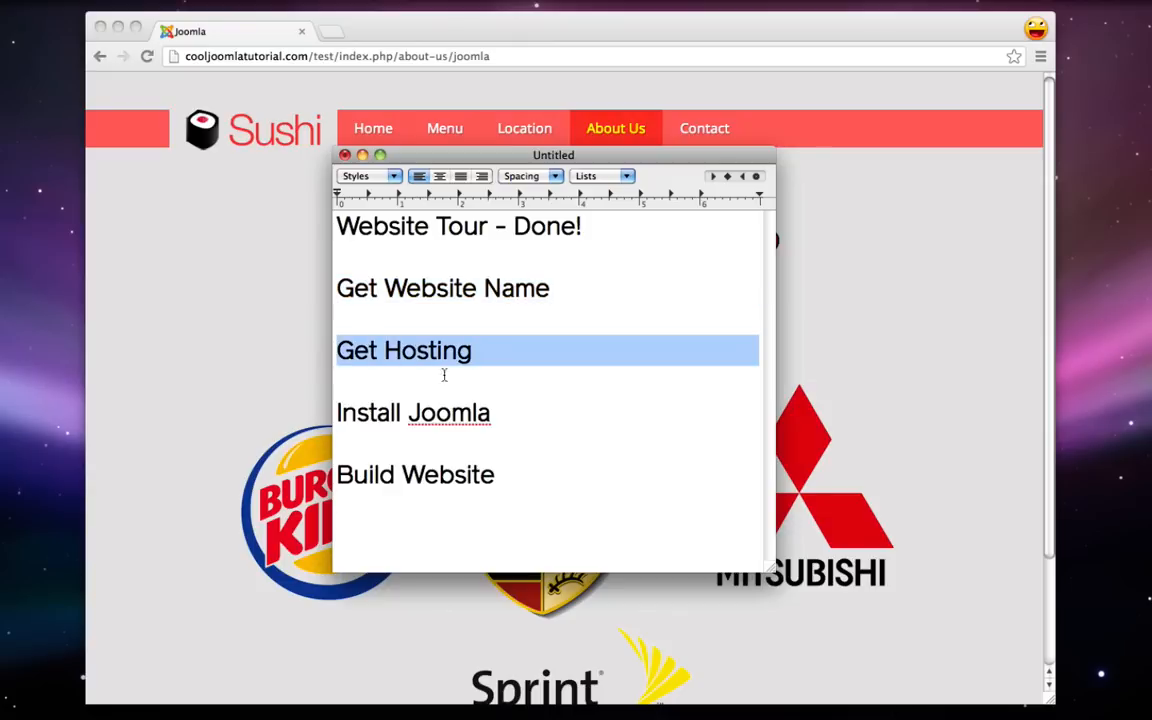
{"action": "left_click", "coordinate": [493, 413]}
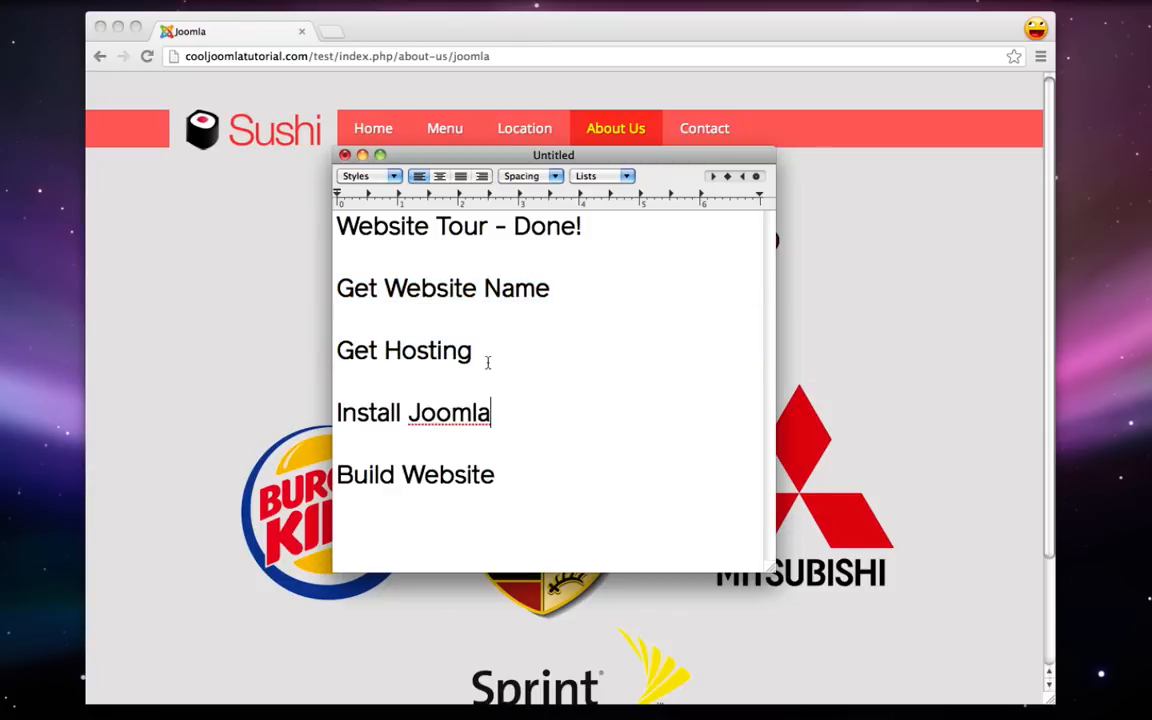
{"action": "left_click_drag", "start_coordinate": [488, 355], "coordinate": [323, 290]}
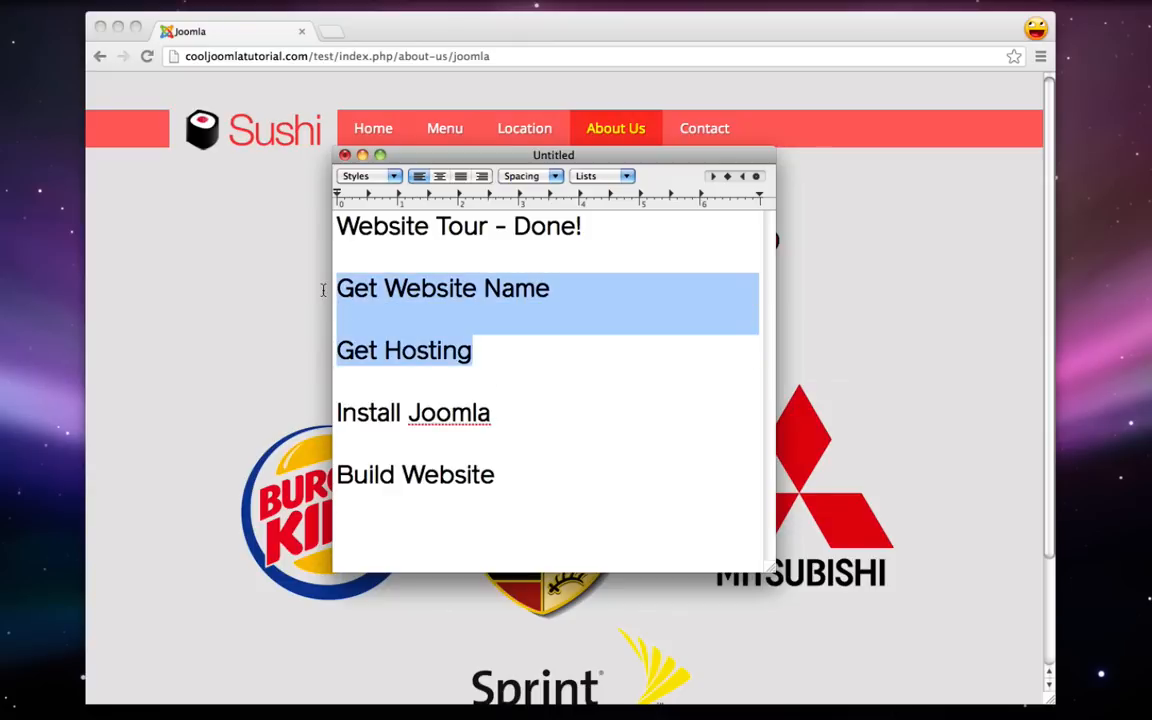
{"action": "left_click", "coordinate": [528, 483]}
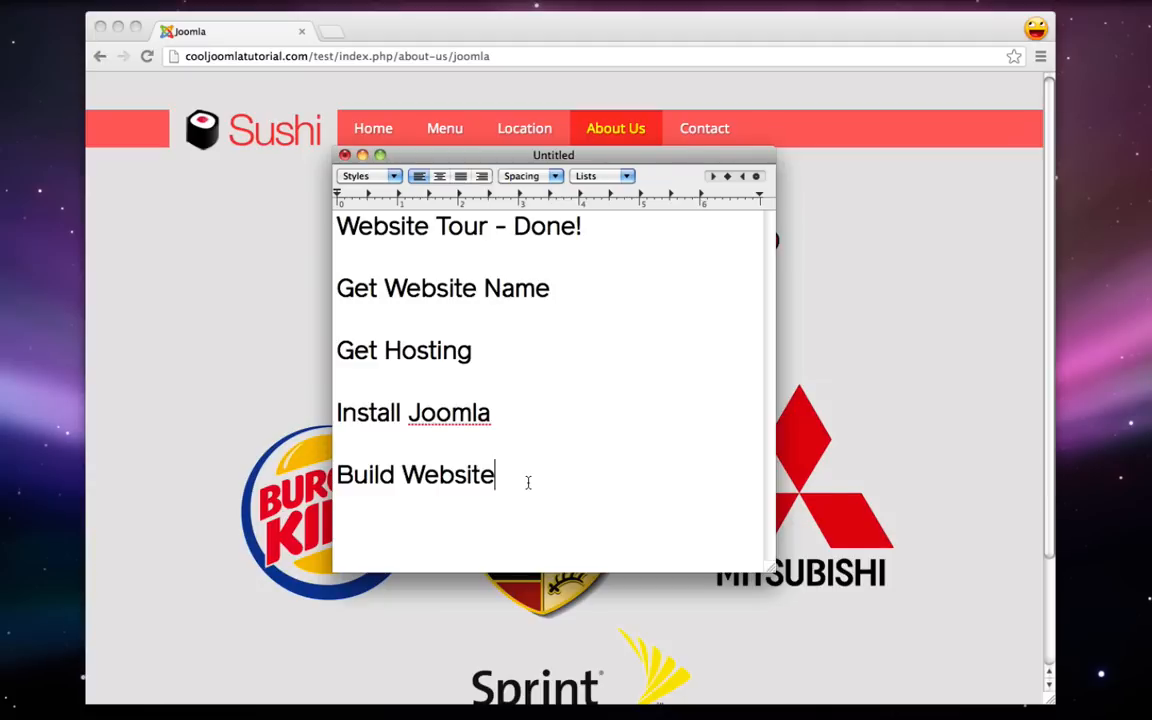
{"action": "left_click", "coordinate": [556, 289]}
{"action": "type", "text": "- 15/year"}
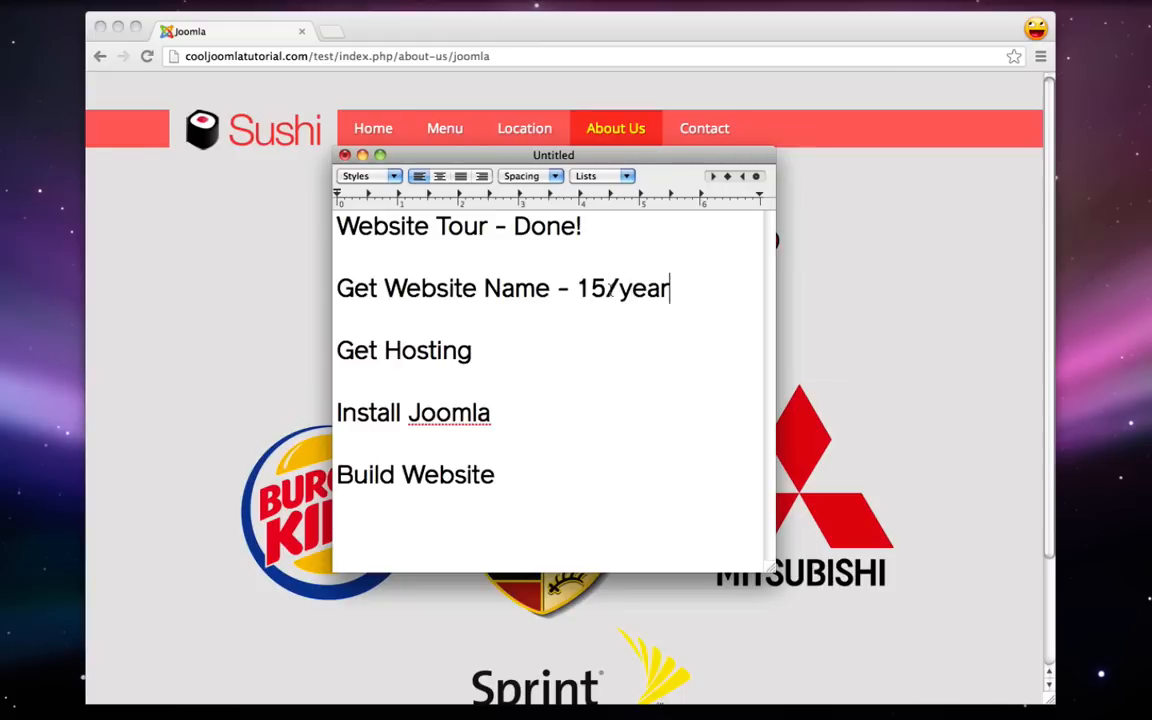
- Price the website name at $15/year and add '- $10/month' after Get Hosting
{"action": "right_click", "coordinate": [588, 289]}
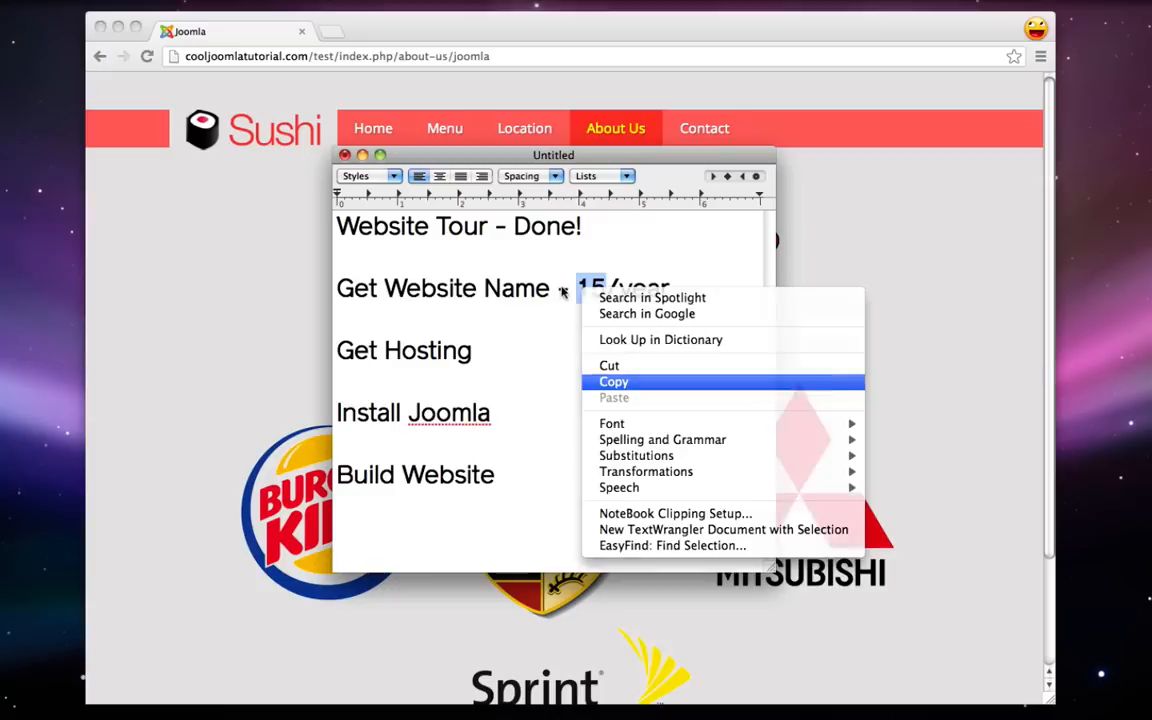
{"action": "left_click", "coordinate": [617, 380]}
{"action": "left_click", "coordinate": [577, 290]}
{"action": "type", "text": "$"}
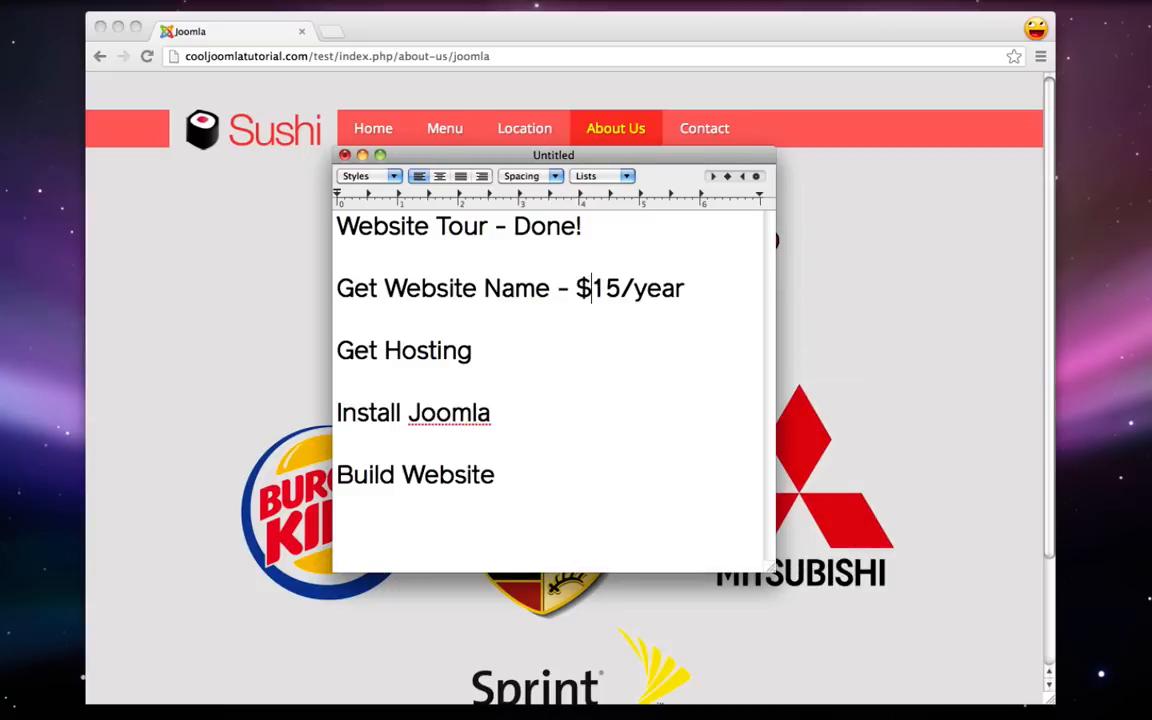
{"action": "left_click", "coordinate": [485, 352]}
{"action": "type", "text": "- $10/month"}
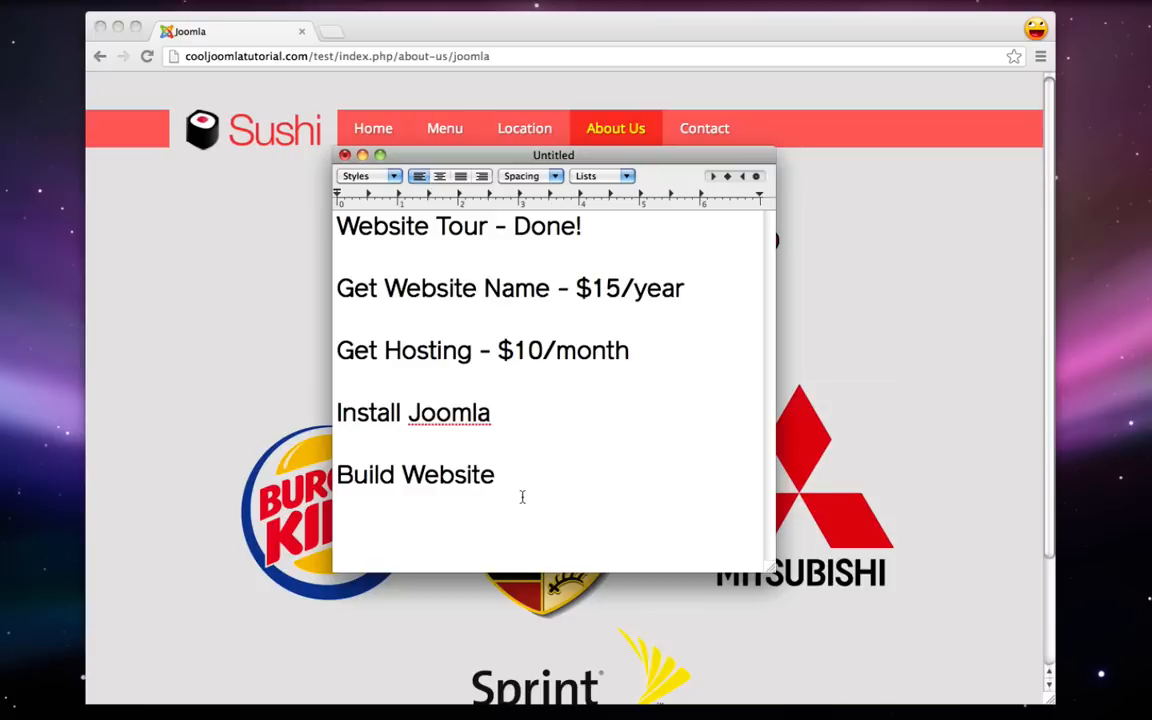
- Add a $25 line below Build Website, then bring the browser forward
{"action": "left_click", "coordinate": [483, 544]}
{"action": "key", "text": "Return"}
{"action": "type", "text": "$25"}
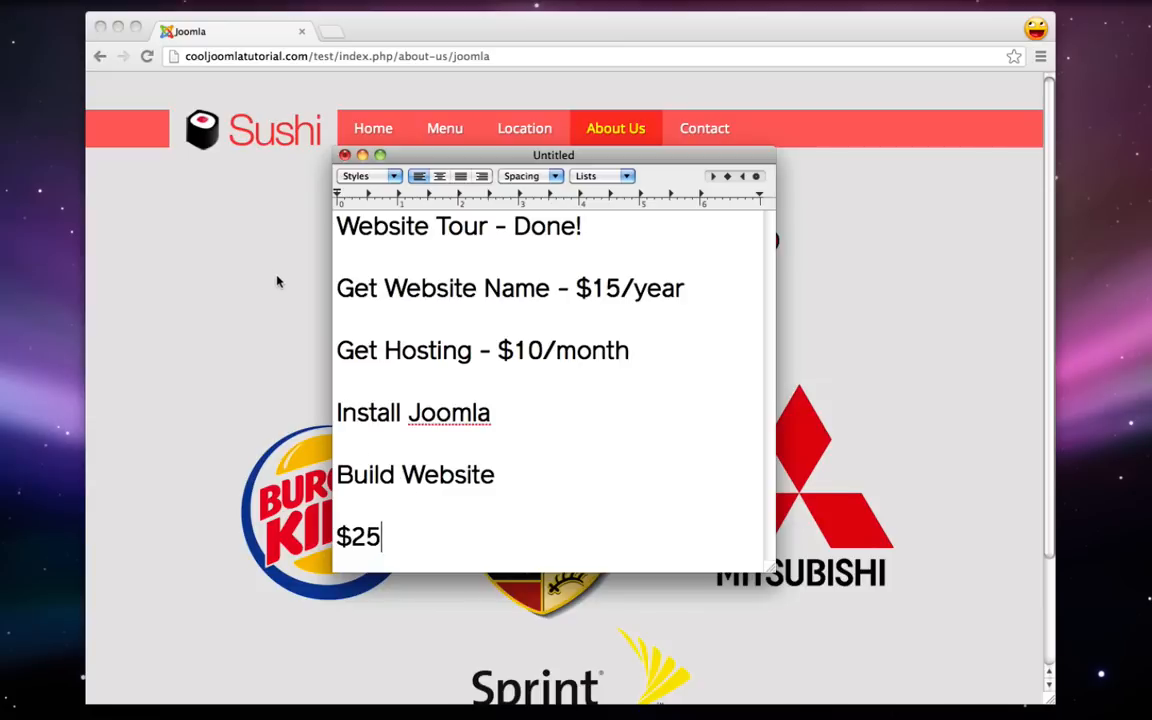
{"action": "left_click_drag", "start_coordinate": [649, 355], "coordinate": [266, 286]}
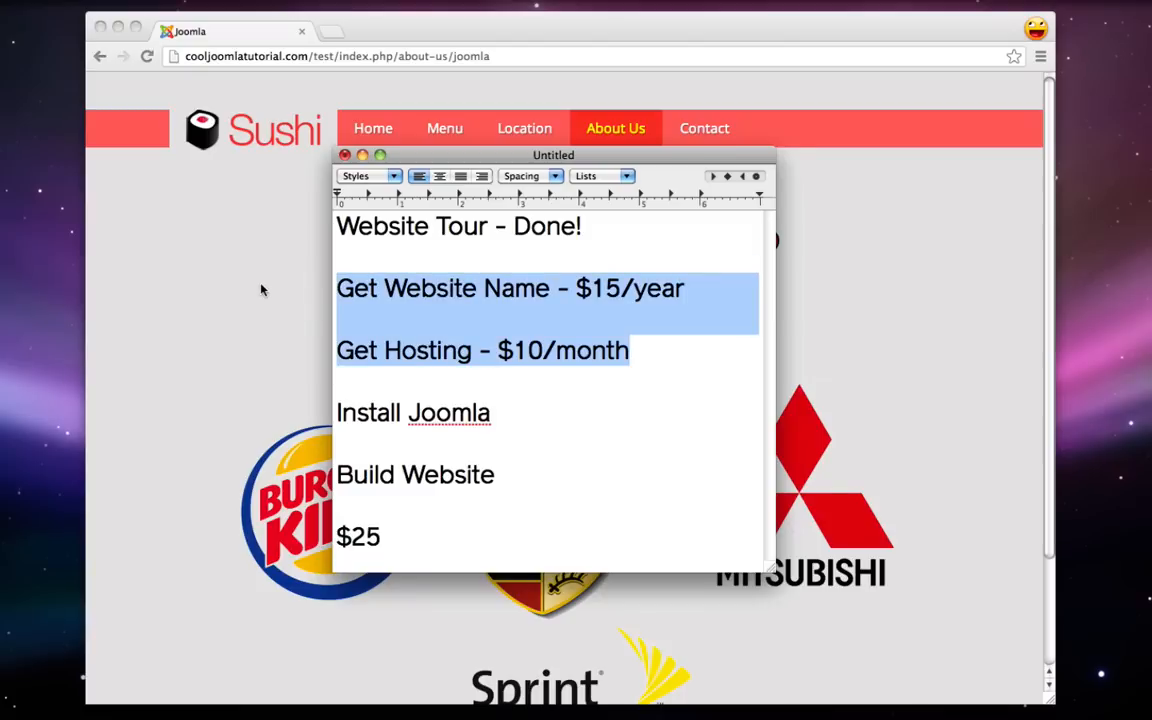
{"action": "left_click", "coordinate": [261, 290]}
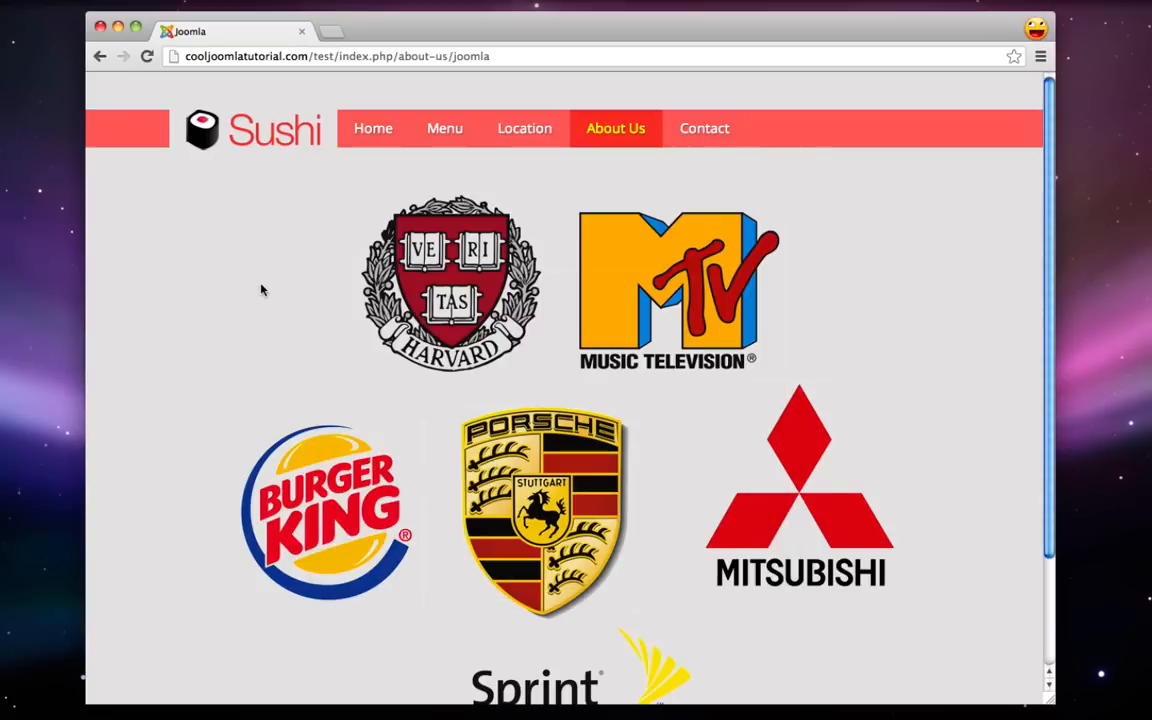
{"action": "left_click", "coordinate": [270, 57]}
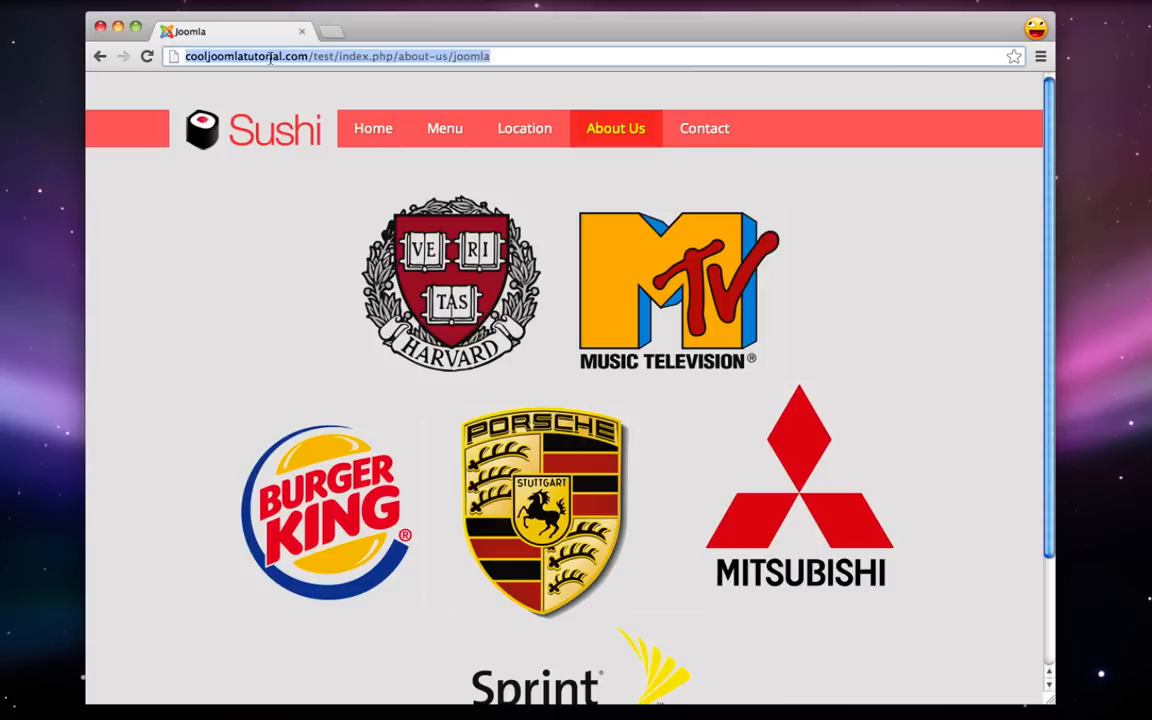
{"action": "type", "text": "www.ho"}
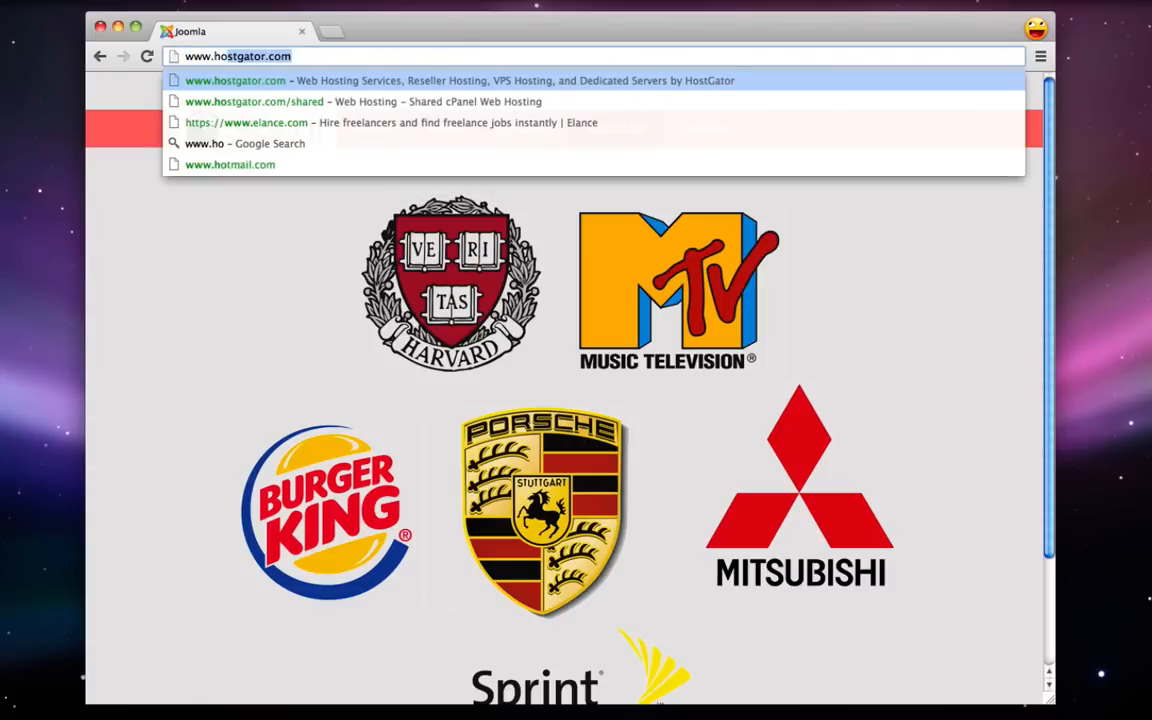
{"action": "type", "text": "stgator.com"}
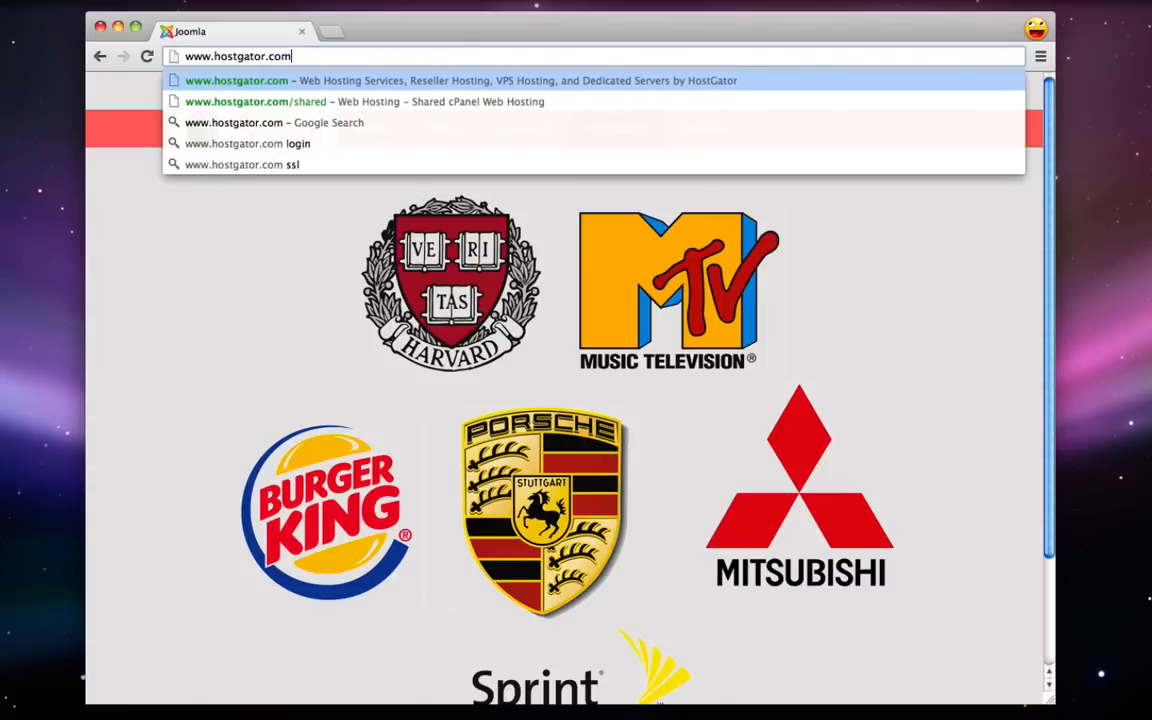
{"action": "key", "text": "Return"}
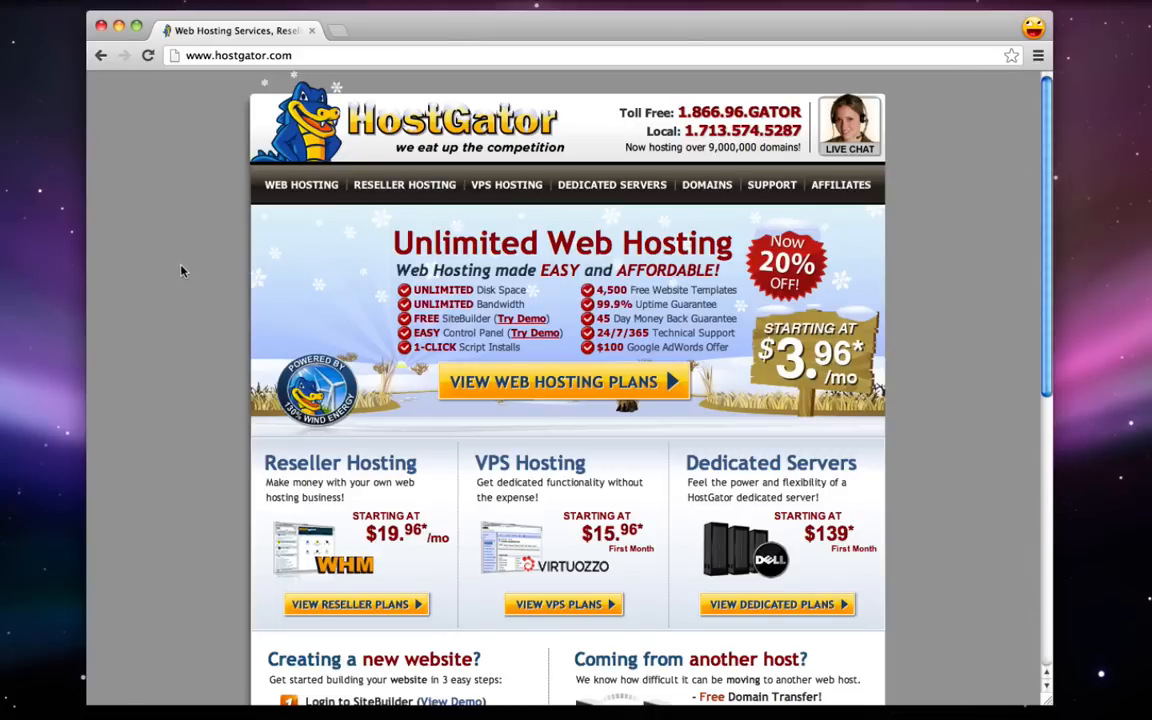
{"action": "left_click", "coordinate": [289, 190]}
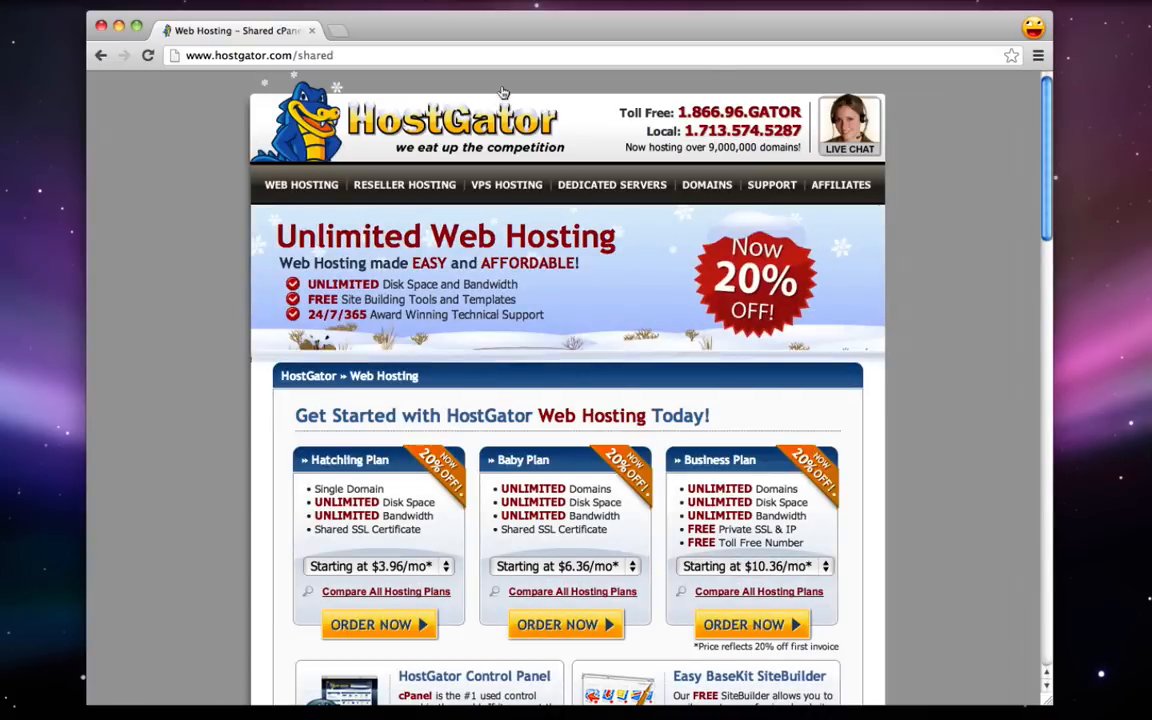
{"action": "left_click", "coordinate": [855, 130]}
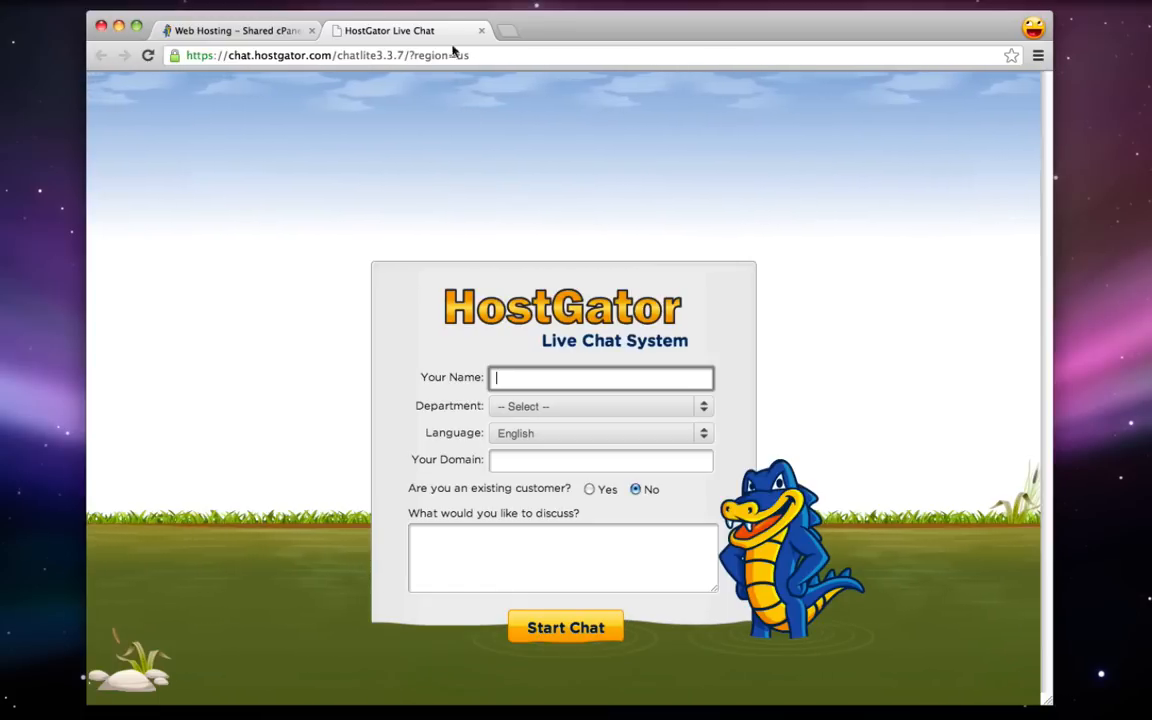
{"action": "left_click", "coordinate": [482, 31]}
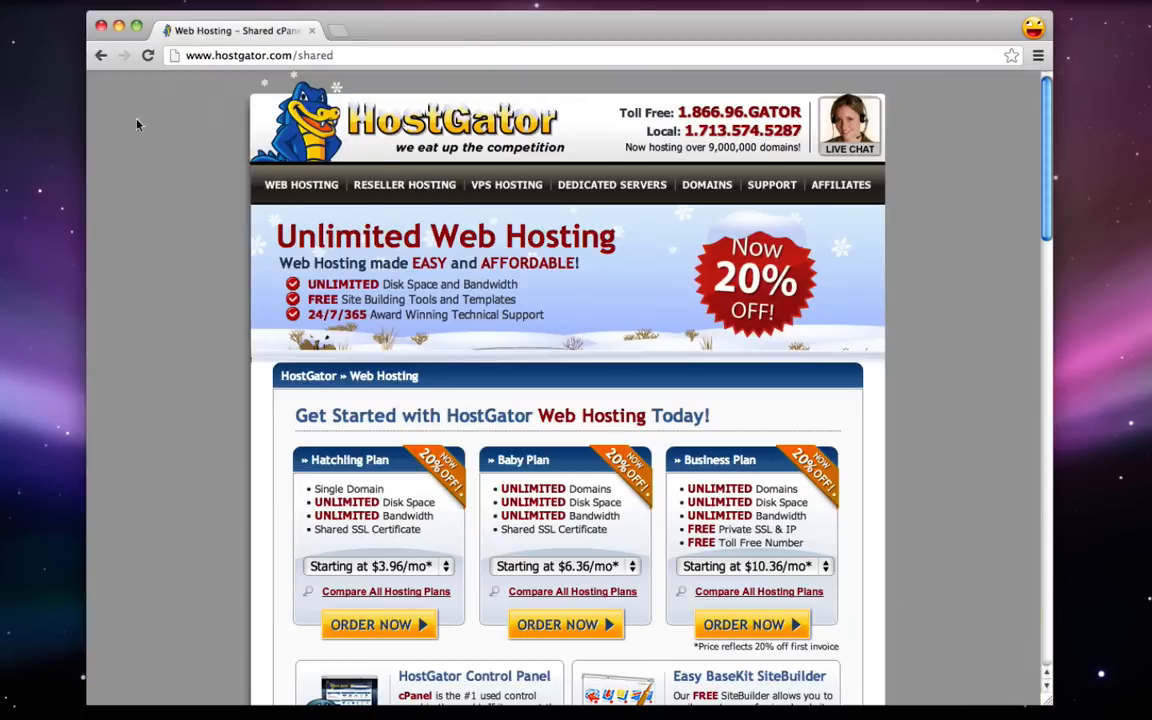
{"action": "left_click", "coordinate": [309, 186]}
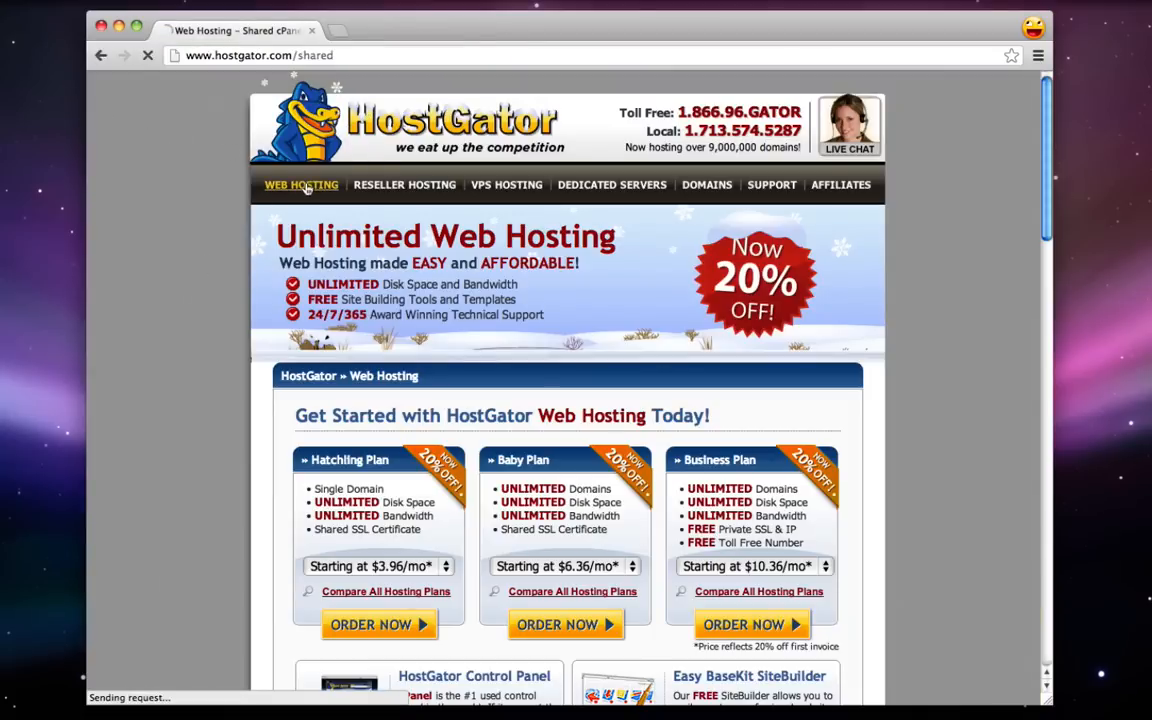
- Highlight the Hatchling, Baby and Business plan names to compare the shared plans
{"action": "scroll", "coordinate": [230, 288], "scroll_direction": "down", "scroll_amount": 2}
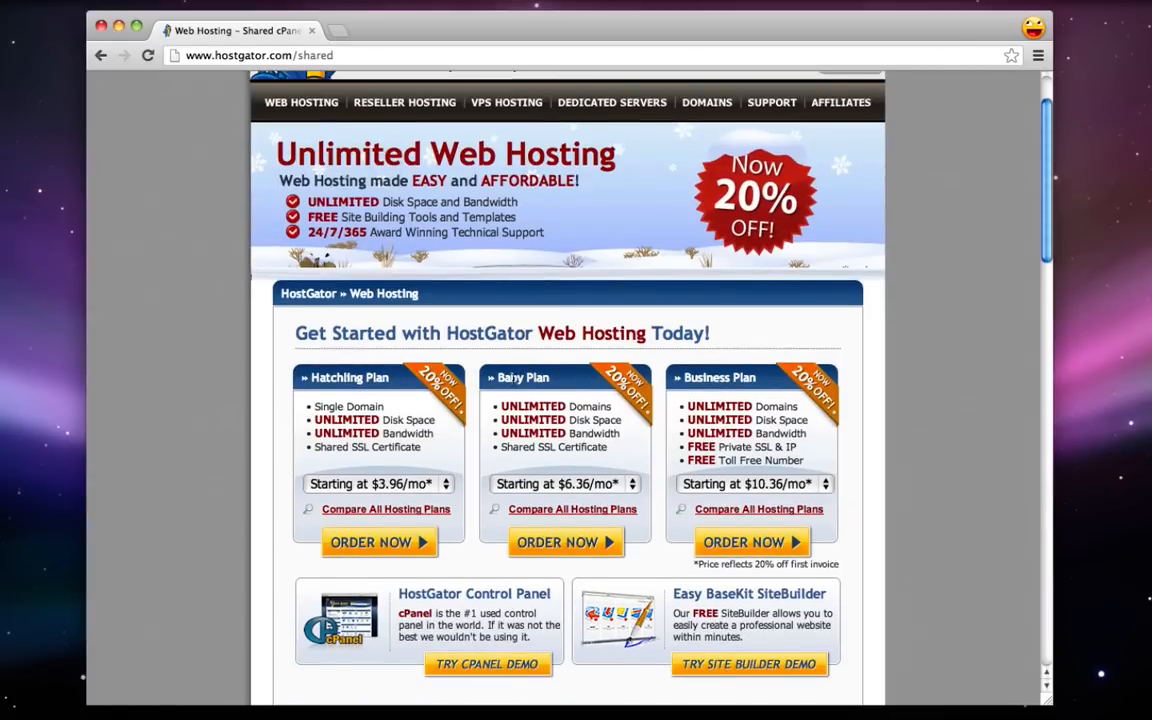
{"action": "double_click", "coordinate": [512, 378]}
{"action": "double_click", "coordinate": [341, 378]}
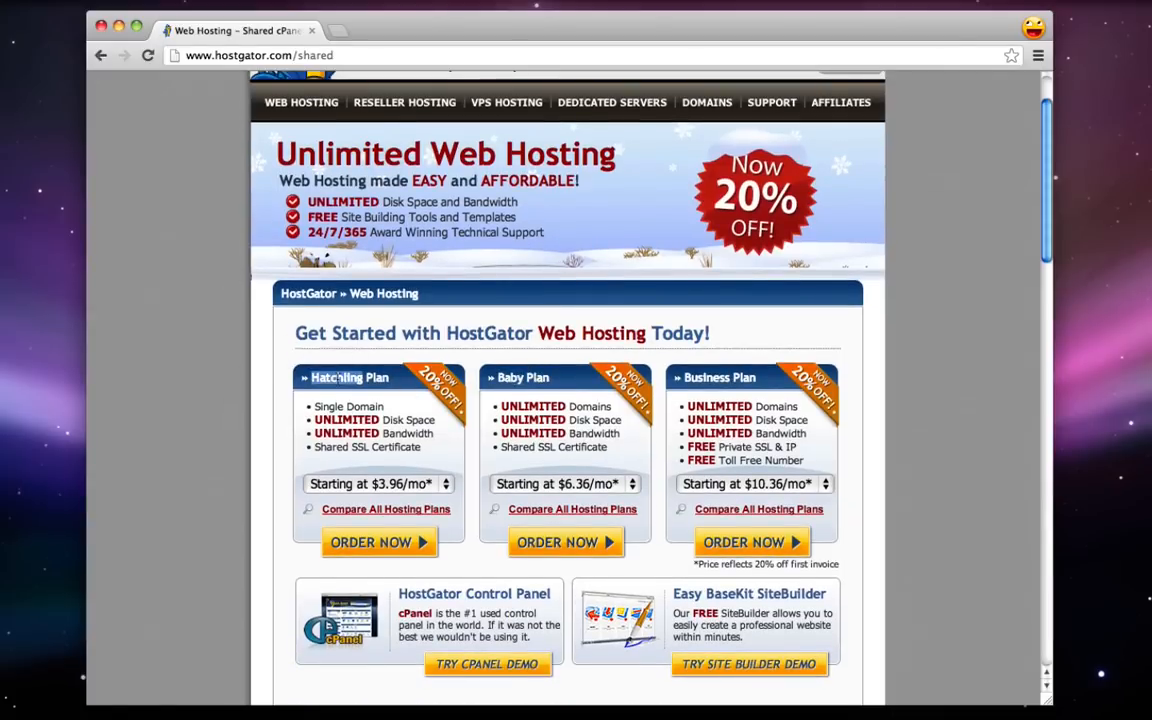
{"action": "double_click", "coordinate": [707, 378]}
{"action": "left_click", "coordinate": [707, 378]}
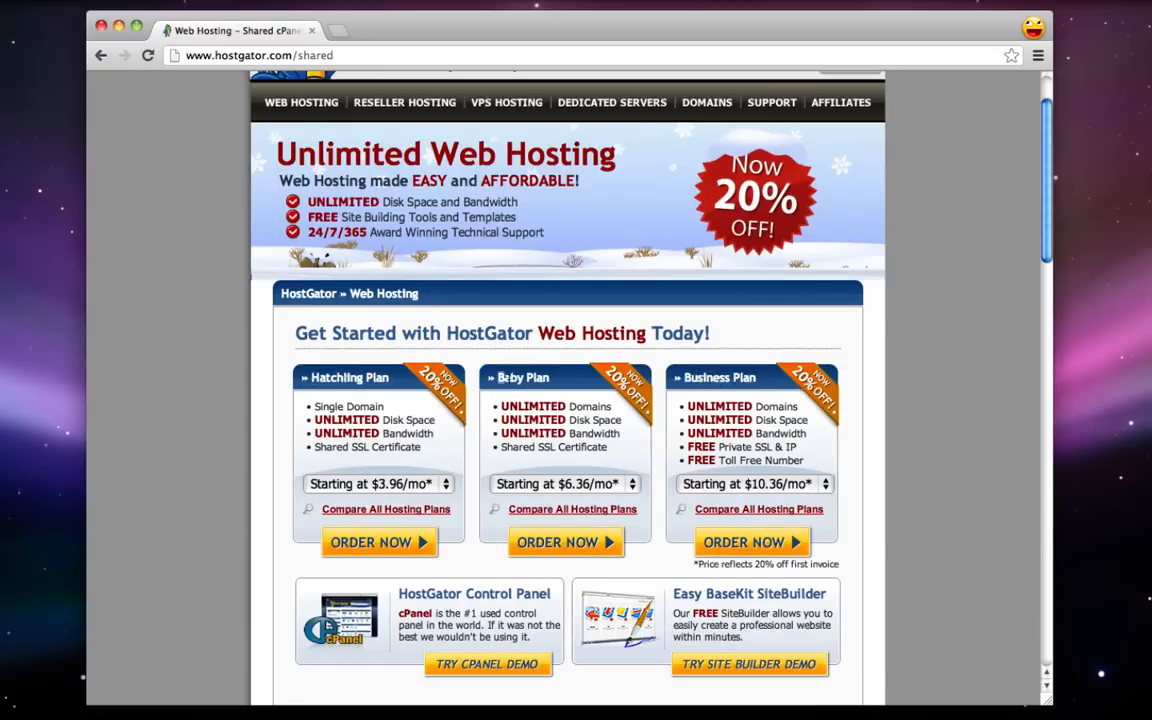
{"action": "left_click_drag", "start_coordinate": [497, 378], "coordinate": [535, 410]}
{"action": "left_click", "coordinate": [503, 408]}
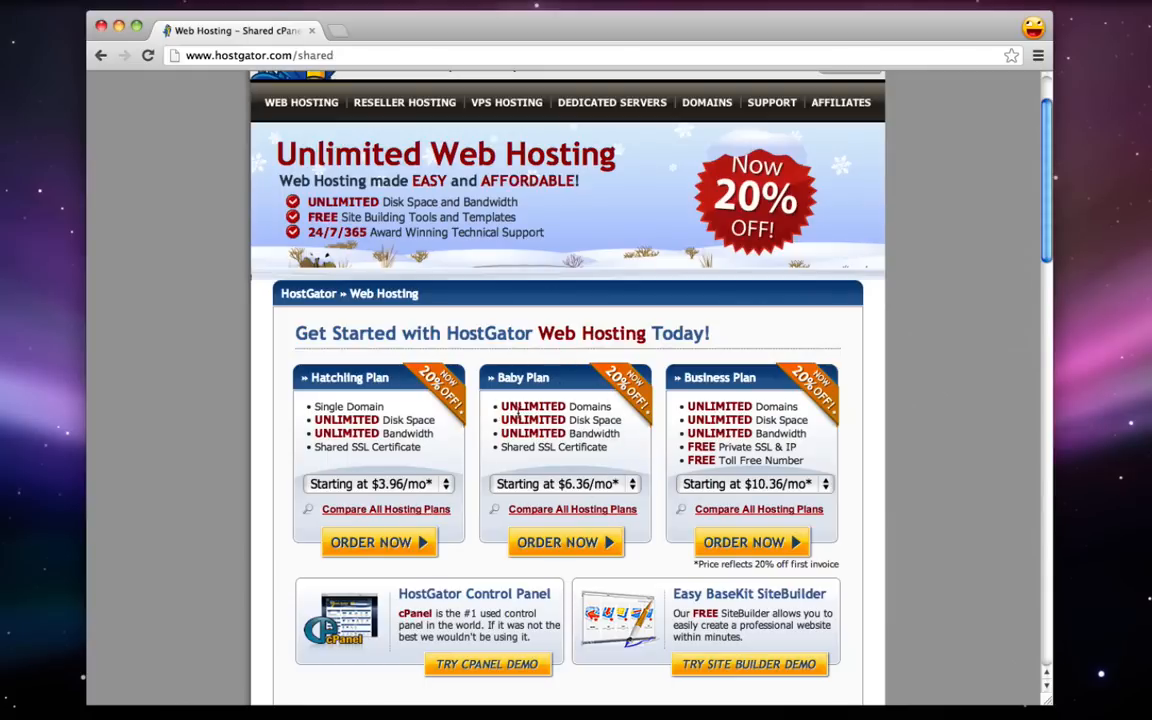
- Set the Baby Plan billing term to Monthly at $7.96/mo
{"action": "mouse_move", "coordinate": [306, 378]}
{"action": "left_mouse_down"}
{"action": "mouse_move", "coordinate": [363, 378]}
{"action": "mouse_move", "coordinate": [315, 407]}
{"action": "mouse_move", "coordinate": [385, 407]}
{"action": "left_mouse_up"}
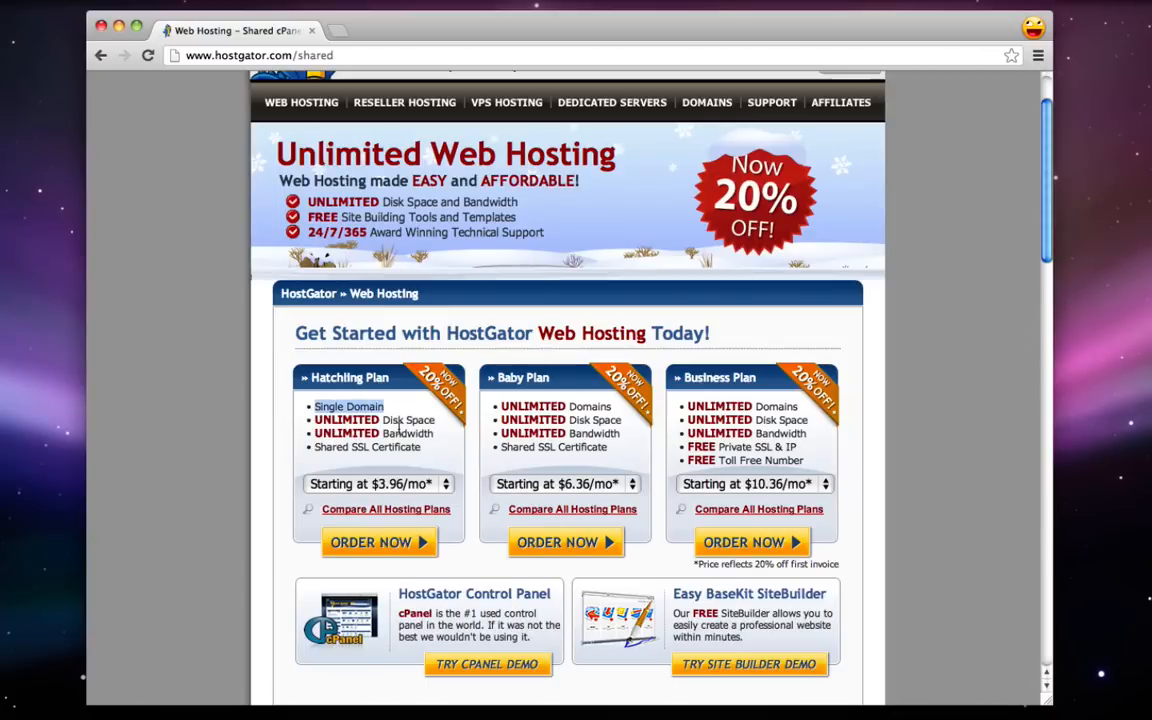
{"action": "left_click", "coordinate": [407, 432]}
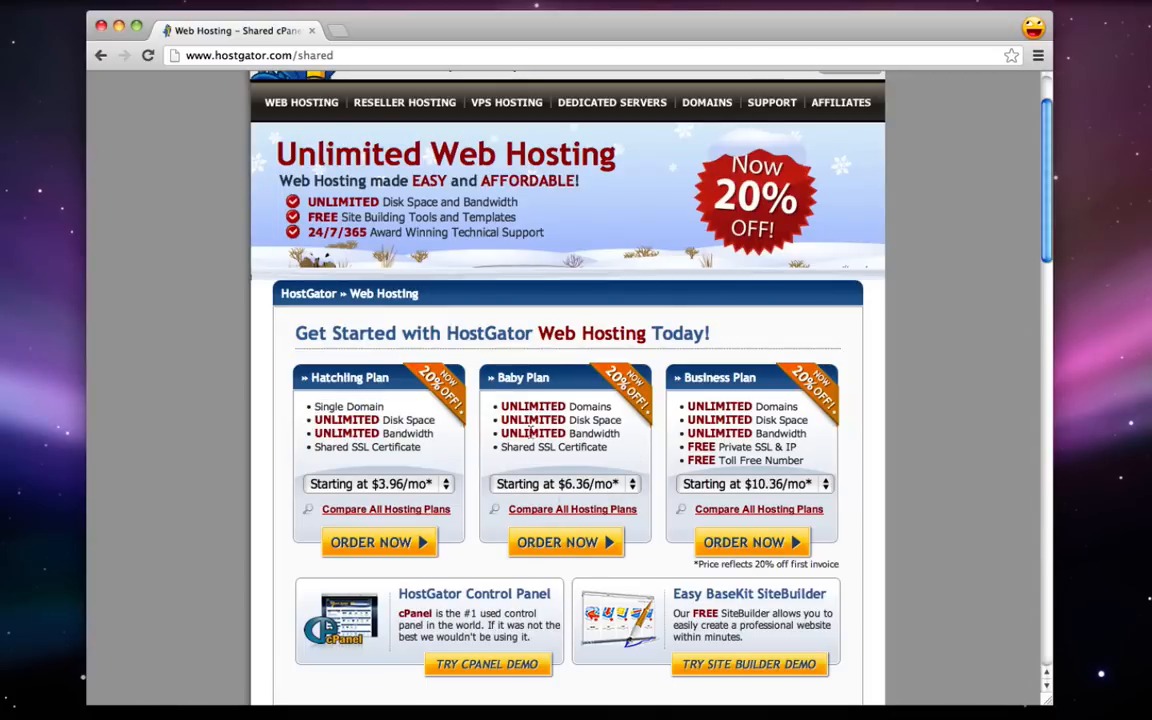
{"action": "left_click", "coordinate": [579, 485]}
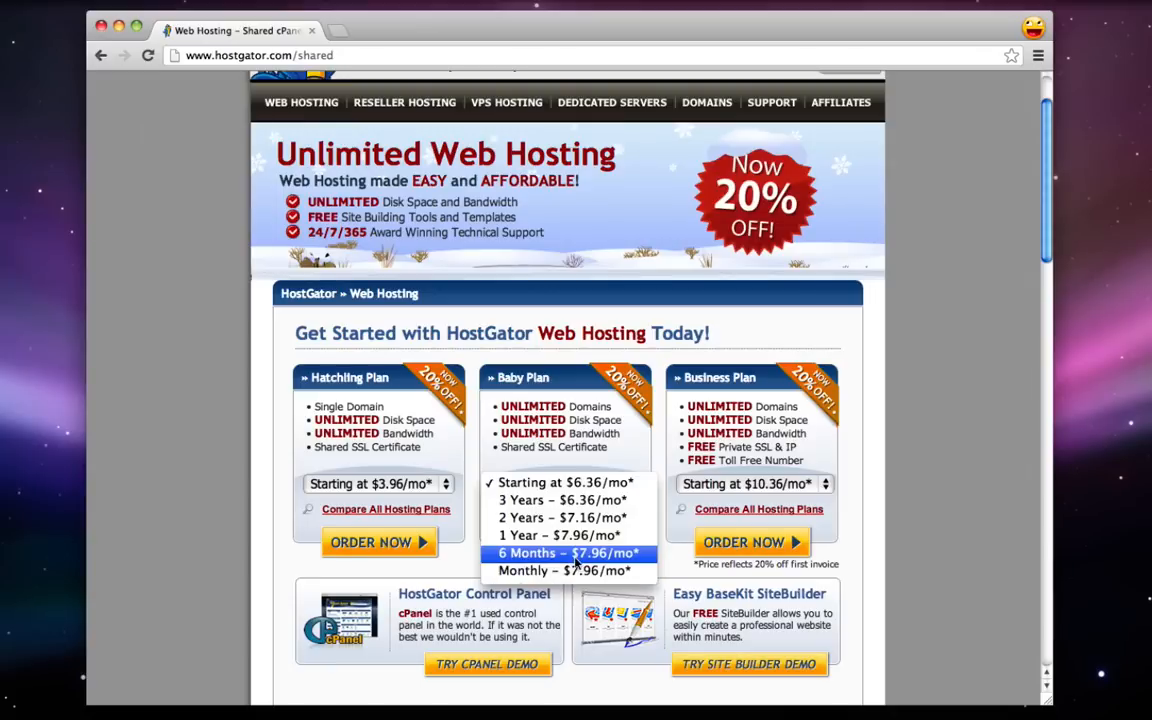
{"action": "left_click", "coordinate": [568, 577]}
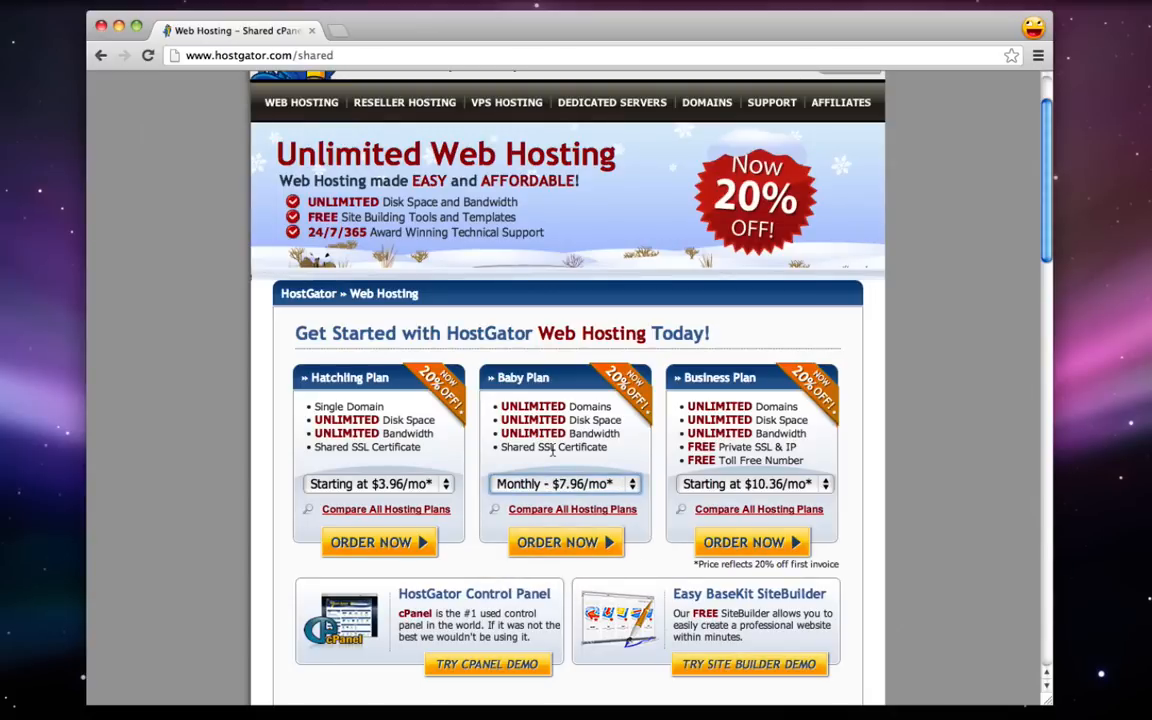
- Order the Baby Plan and enter cooljoomlatutorial with the .com extension as the new domain
{"action": "left_click", "coordinate": [570, 548]}
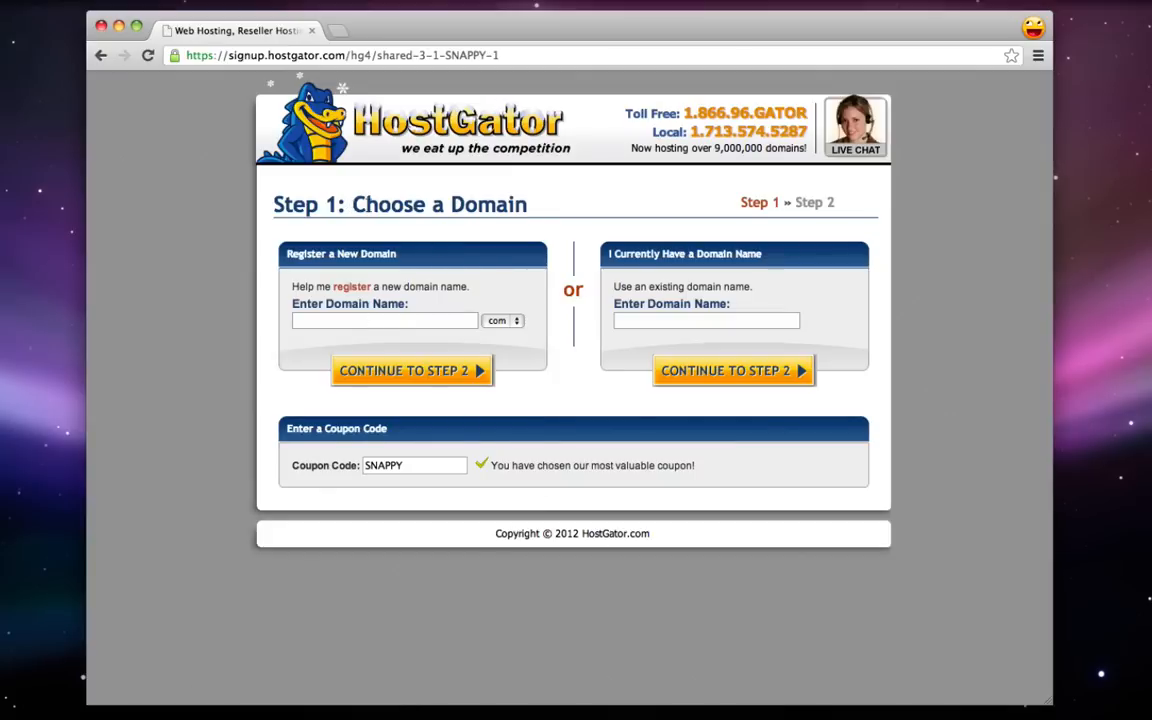
{"action": "left_click_drag", "start_coordinate": [318, 188], "coordinate": [520, 202]}
{"action": "left_click", "coordinate": [520, 202]}
{"action": "left_click", "coordinate": [365, 321]}
{"action": "type", "text": "google"}
{"action": "left_click", "coordinate": [504, 321]}
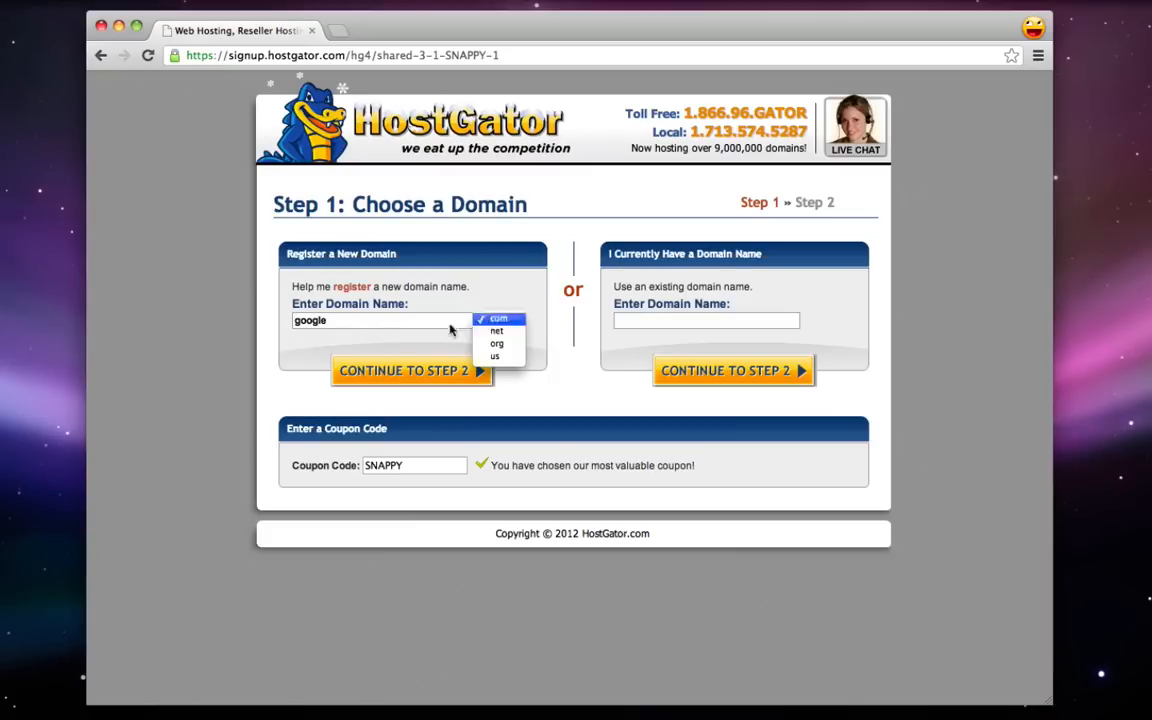
{"action": "left_click", "coordinate": [427, 286]}
{"action": "left_click_drag", "start_coordinate": [364, 320], "coordinate": [231, 321]}
{"action": "type", "text": "co"}
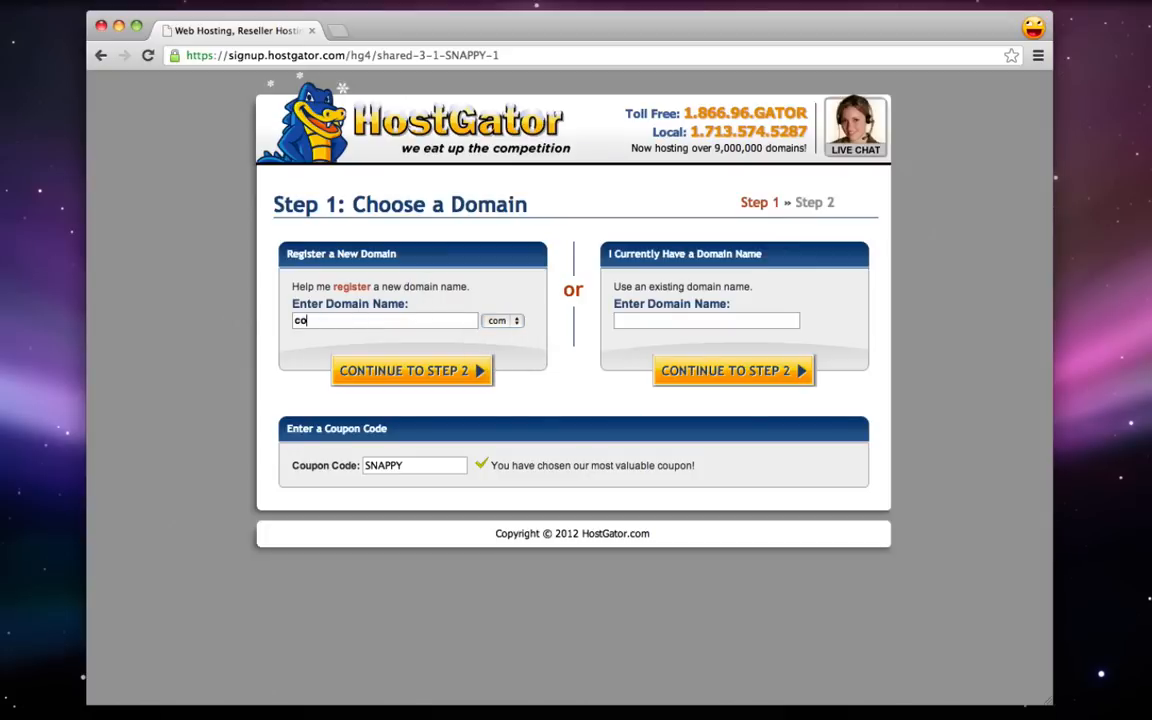
{"action": "type", "text": "oljoomlatutorial"}
- Replace the SNAPPY coupon code with hostgator2516
{"action": "left_click_drag", "start_coordinate": [288, 429], "coordinate": [382, 429]}
{"action": "left_click", "coordinate": [382, 429]}
{"action": "key", "text": "Tab"}
{"action": "type", "text": "hostgator"}
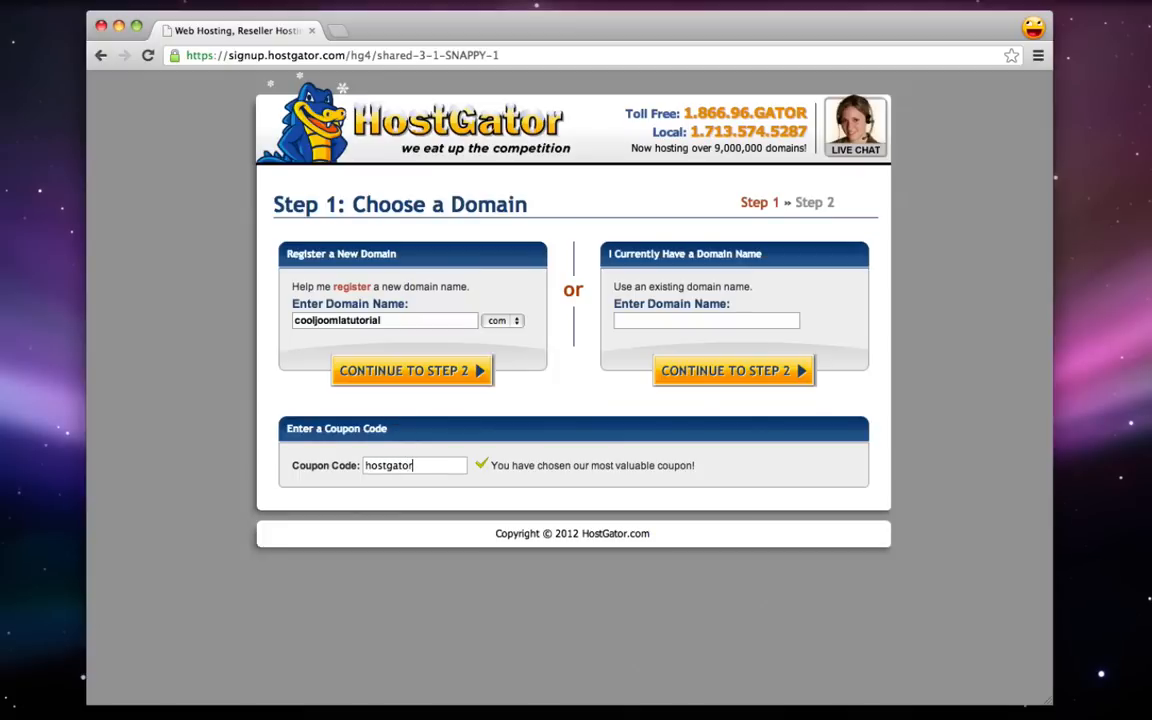
{"action": "type", "text": "2516"}
- Try continuing, then test the already-owned domain field with righthere.com and clear it
{"action": "left_click", "coordinate": [442, 381]}
{"action": "left_click", "coordinate": [636, 321]}
{"action": "type", "text": "righthere.com"}
{"action": "key", "text": "super+a"}
{"action": "key", "text": "BackSpace"}
- Continue to Step 2 and enter the account username and a numeric security PIN
{"action": "left_click", "coordinate": [418, 371]}
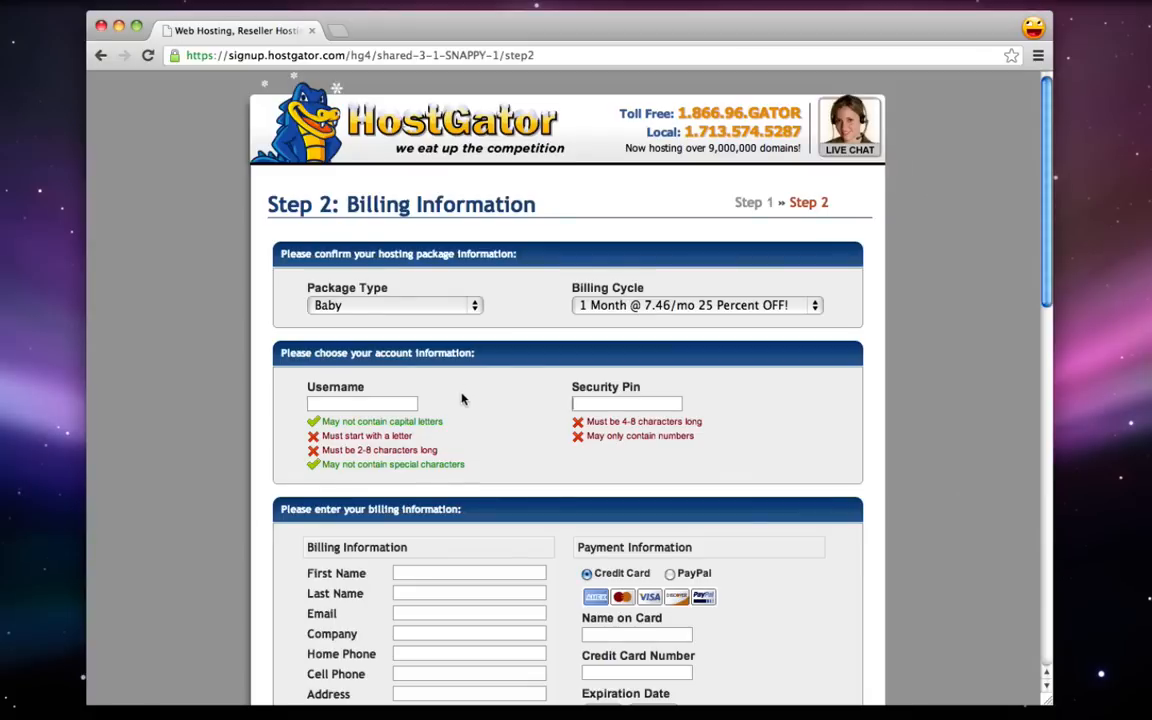
{"action": "left_click", "coordinate": [388, 404]}
{"action": "type", "text": "michael"}
{"action": "left_click", "coordinate": [584, 404]}
{"action": "type", "text": "12345"}
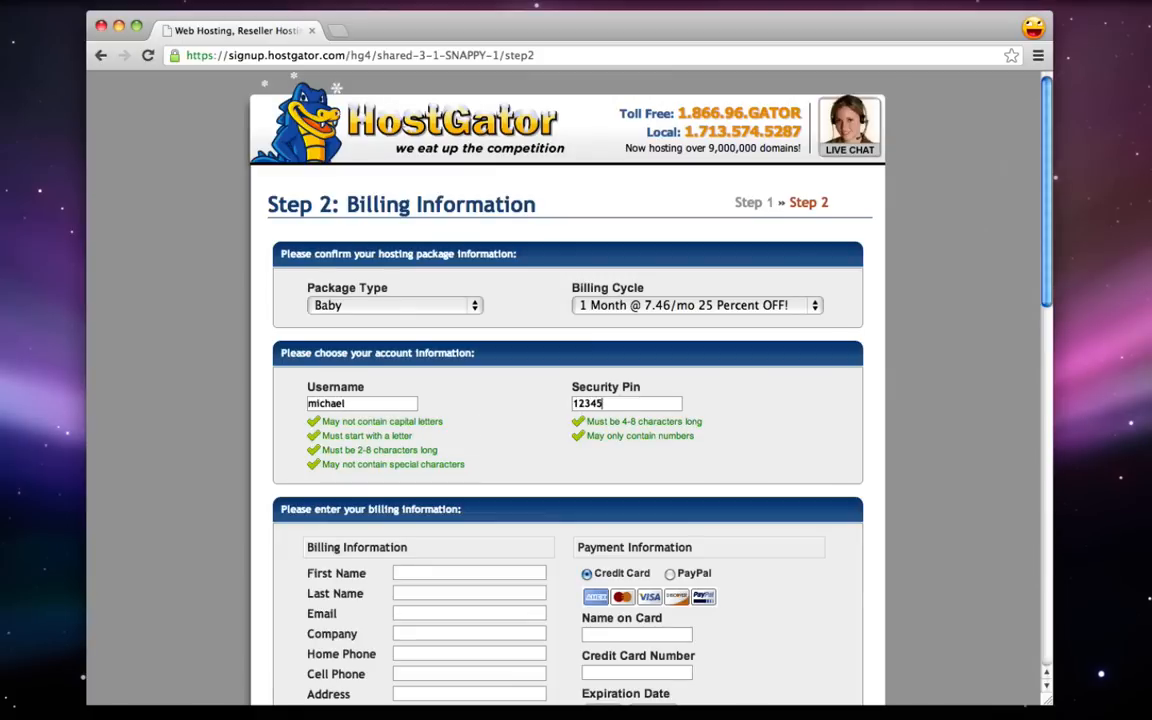
- Switch the payment method to PayPal, then back to Credit Card, and review the form
{"action": "scroll", "coordinate": [576, 400], "scroll_direction": "down", "scroll_amount": 2}
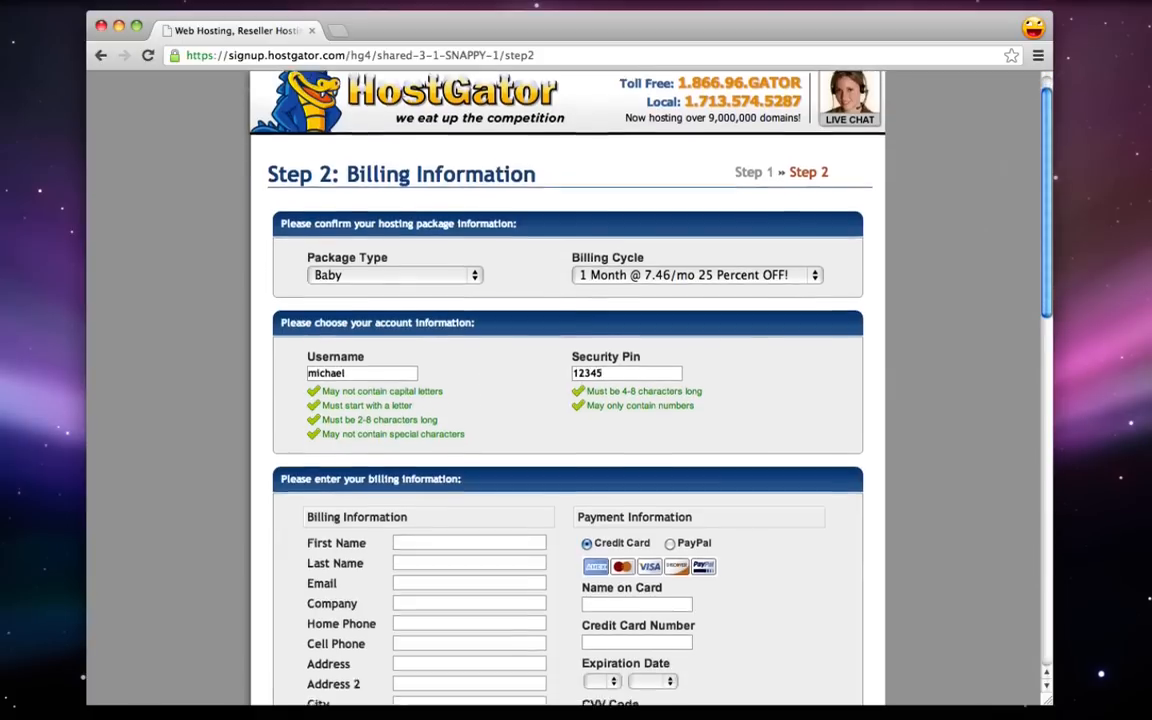
{"action": "scroll", "coordinate": [576, 400], "scroll_direction": "down", "scroll_amount": 1}
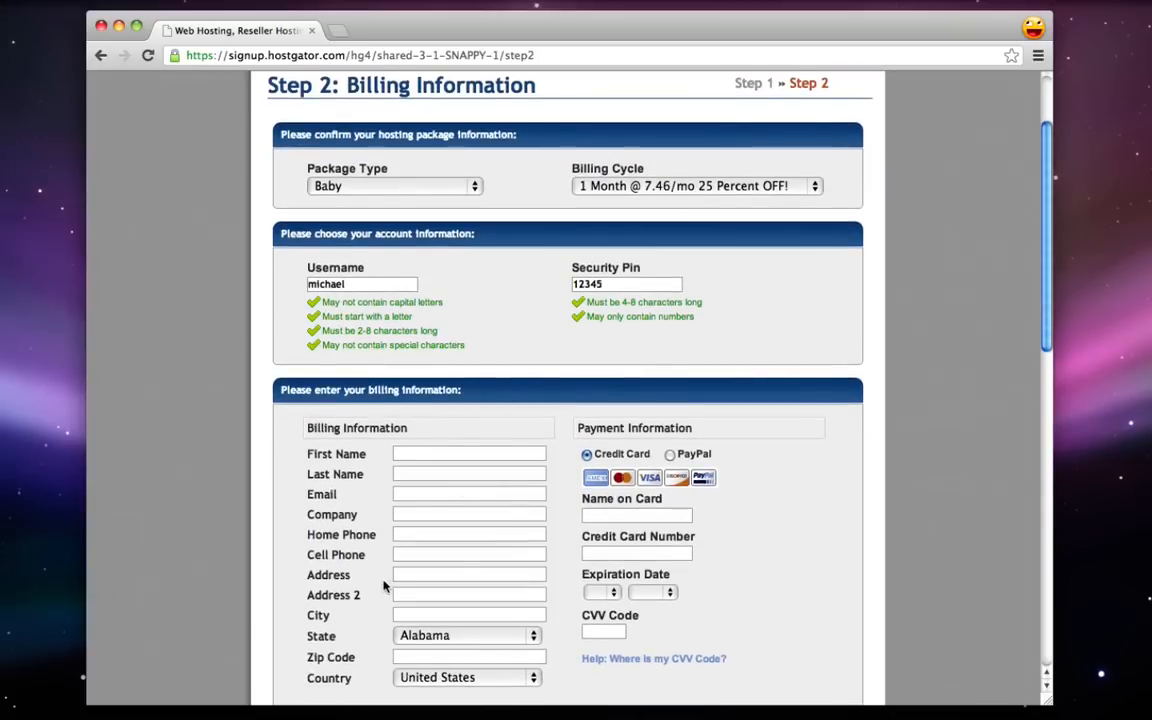
{"action": "scroll", "coordinate": [386, 586], "scroll_direction": "down", "scroll_amount": 3}
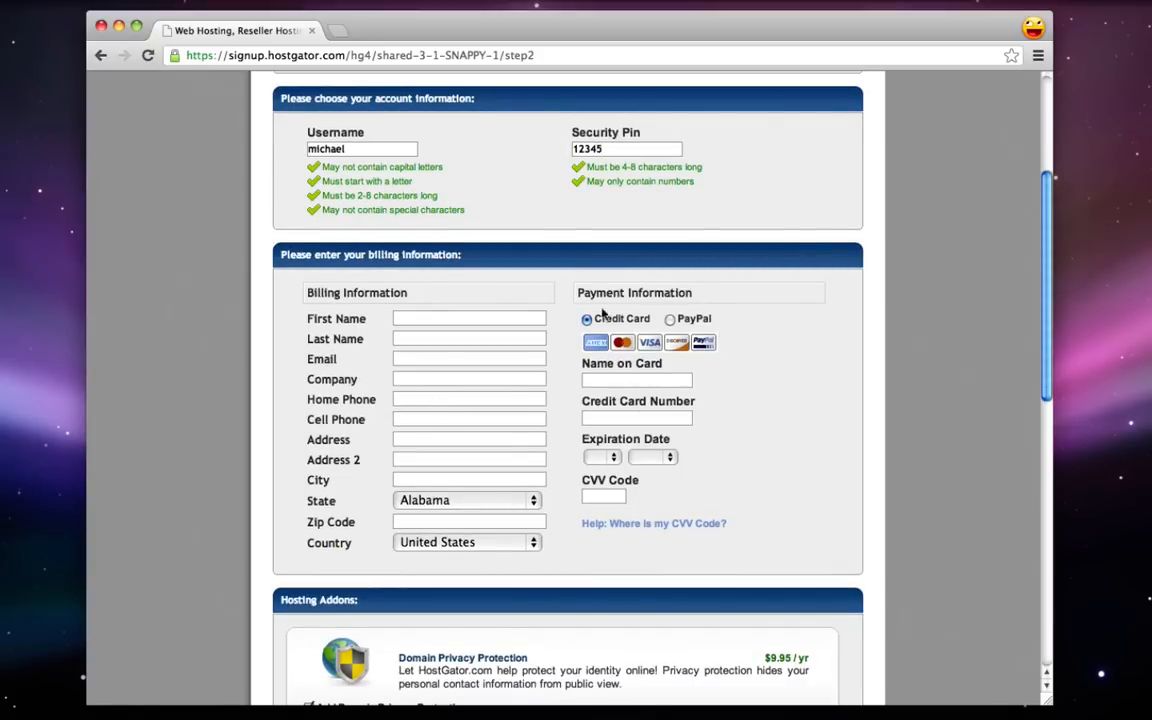
{"action": "left_click", "coordinate": [671, 320]}
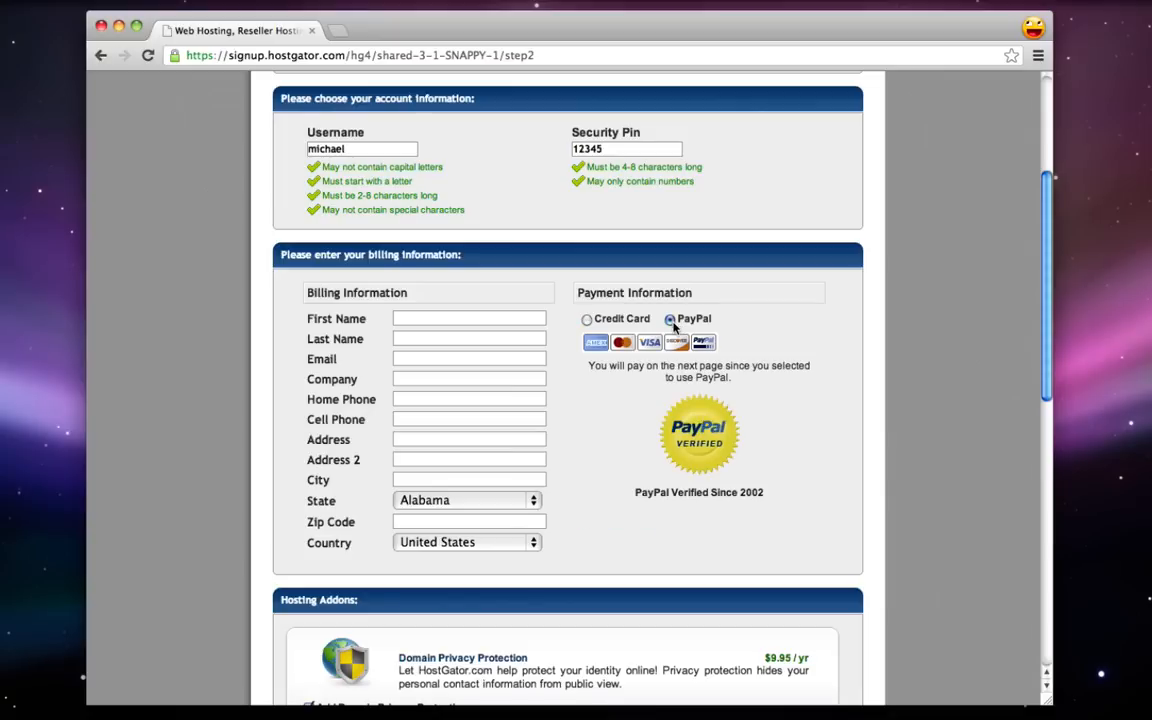
{"action": "left_click", "coordinate": [587, 319]}
{"action": "scroll", "coordinate": [595, 383], "scroll_direction": "down", "scroll_amount": 3}
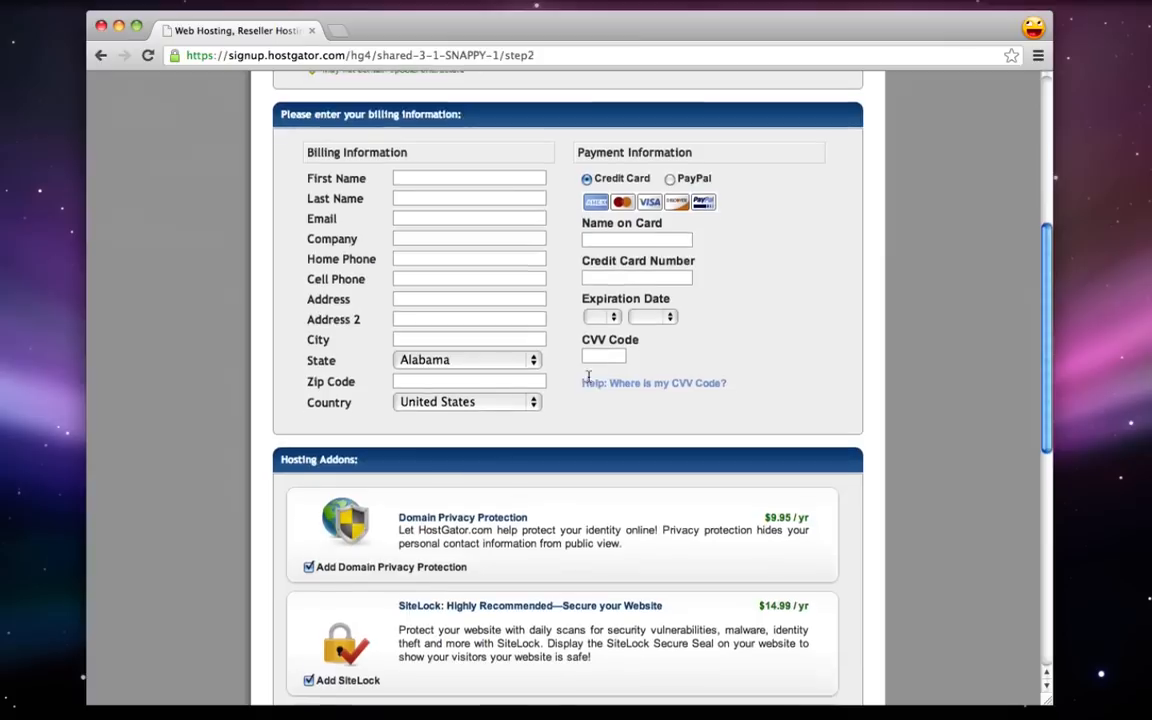
{"action": "scroll", "coordinate": [589, 380], "scroll_direction": "down", "scroll_amount": 1}
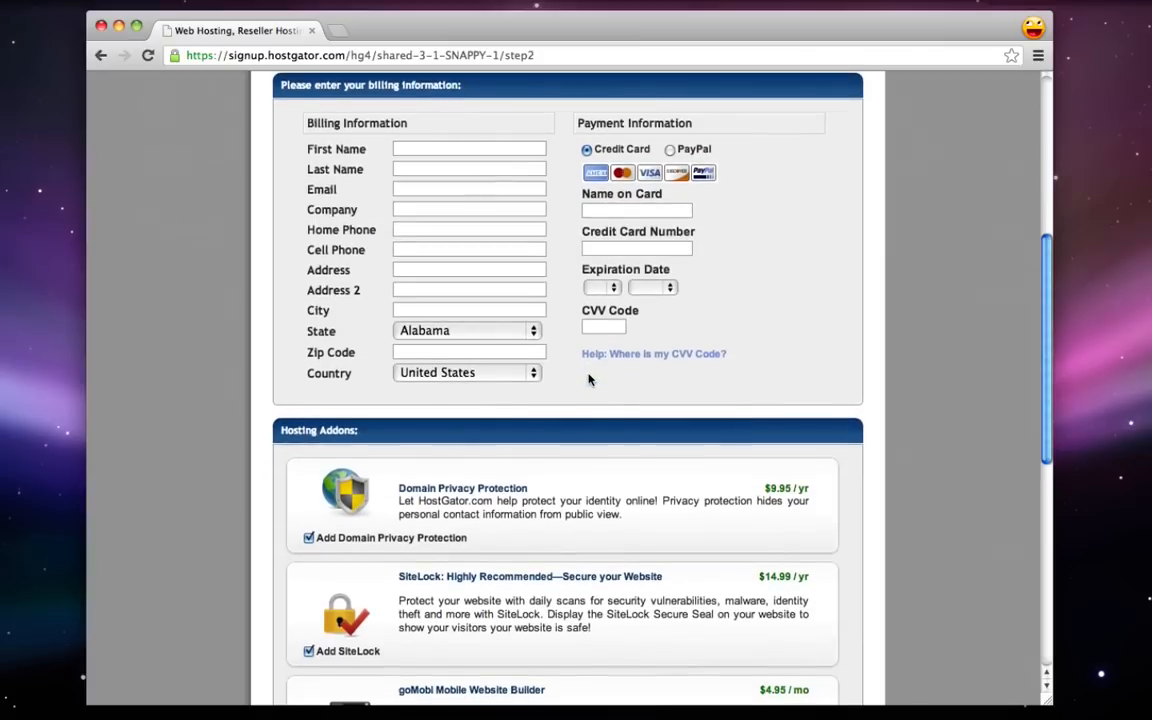
{"action": "scroll", "coordinate": [589, 380], "scroll_direction": "up", "scroll_amount": 1}
{"action": "scroll", "coordinate": [589, 380], "scroll_direction": "down", "scroll_amount": 4}
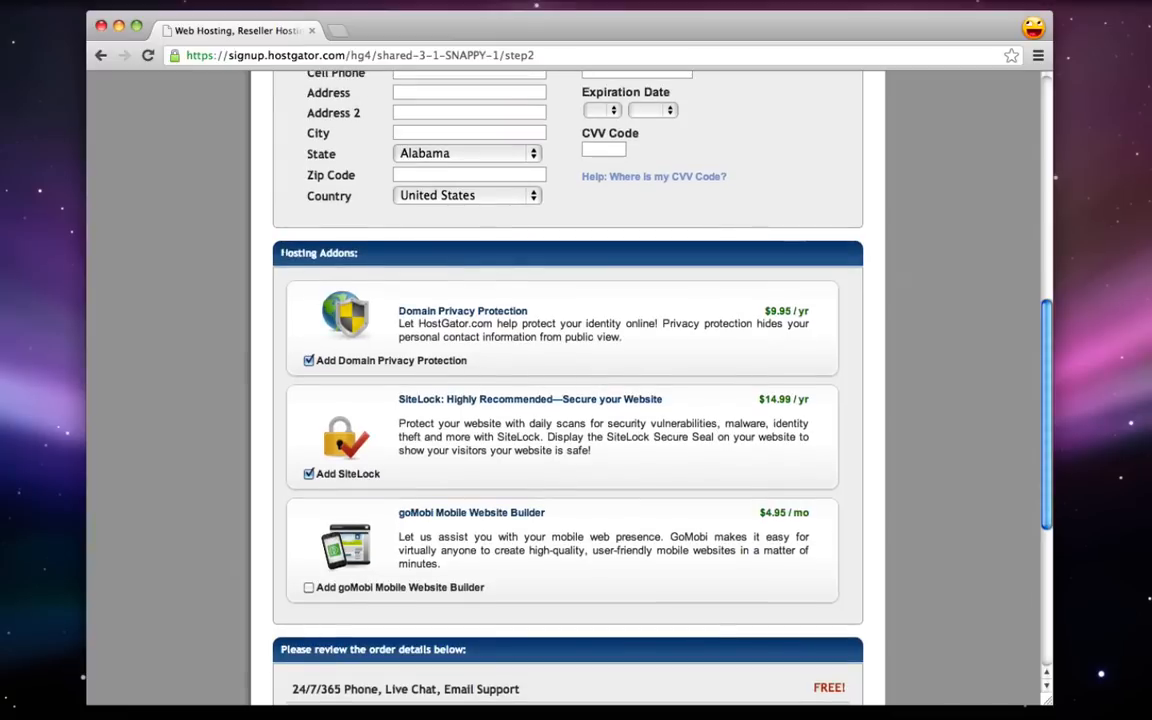
- Uncheck the Domain Privacy Protection and SiteLock hosting add-ons
{"action": "left_click_drag", "start_coordinate": [256, 226], "coordinate": [400, 268]}
{"action": "left_click", "coordinate": [410, 280]}
{"action": "left_click_drag", "start_coordinate": [399, 311], "coordinate": [535, 311]}
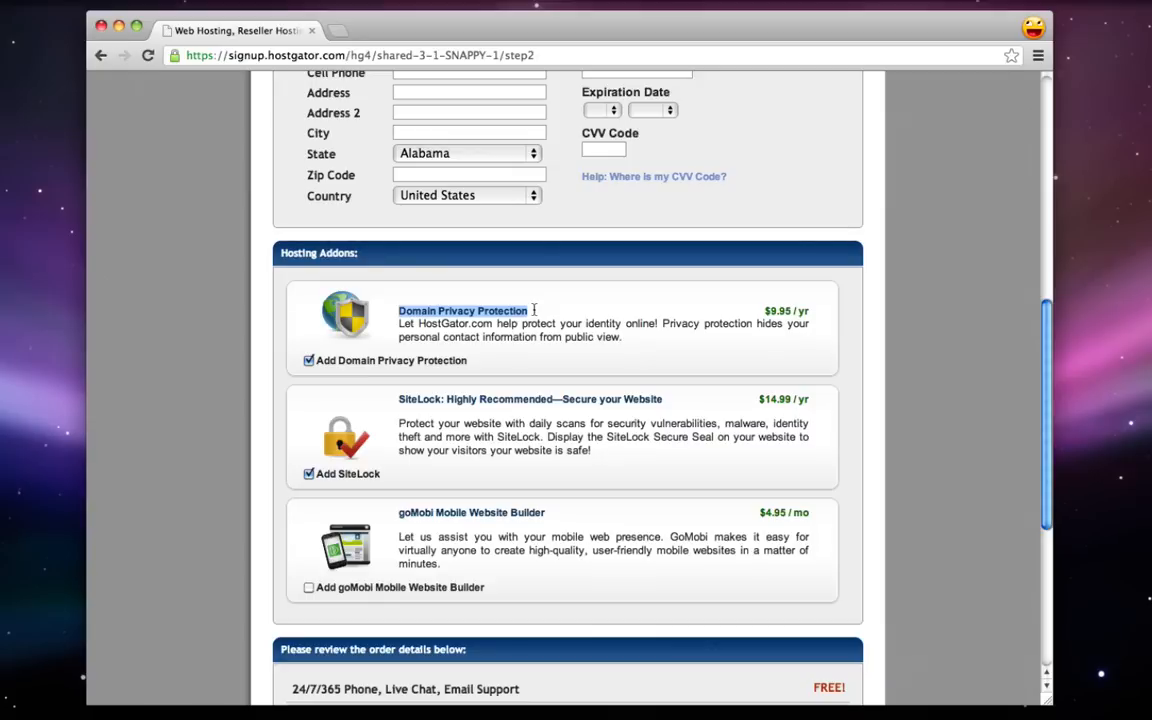
{"action": "left_click", "coordinate": [309, 360]}
{"action": "left_click_drag", "start_coordinate": [773, 314], "coordinate": [815, 317]}
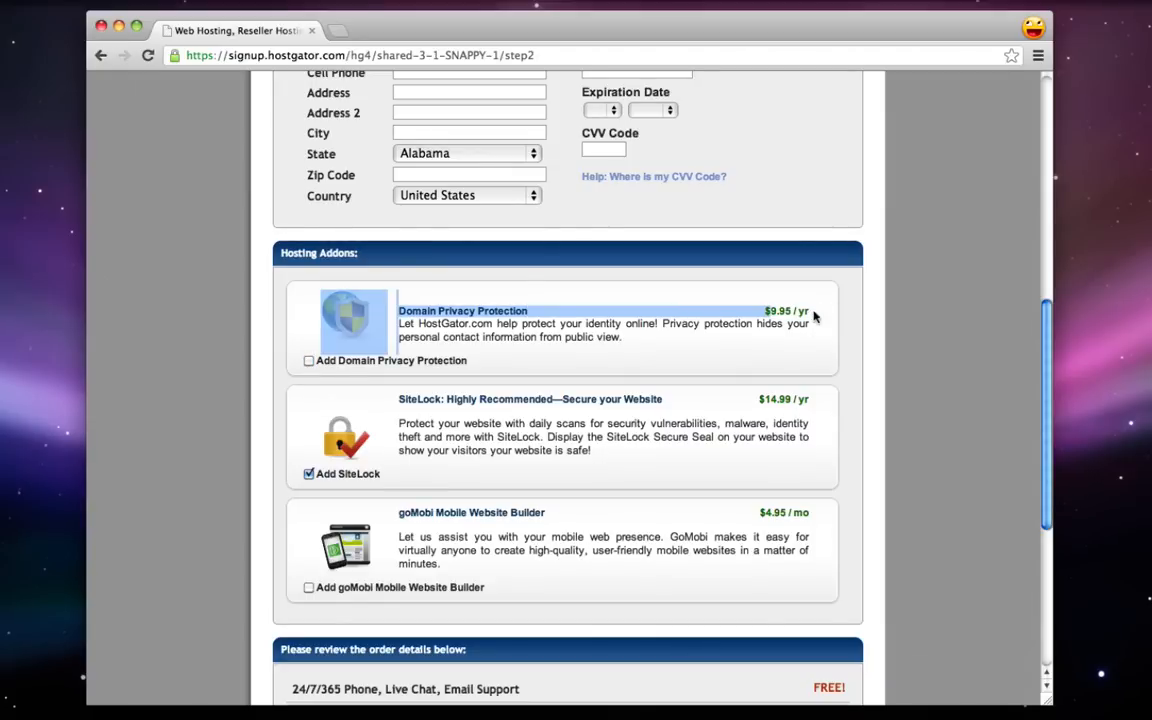
{"action": "left_click", "coordinate": [815, 317]}
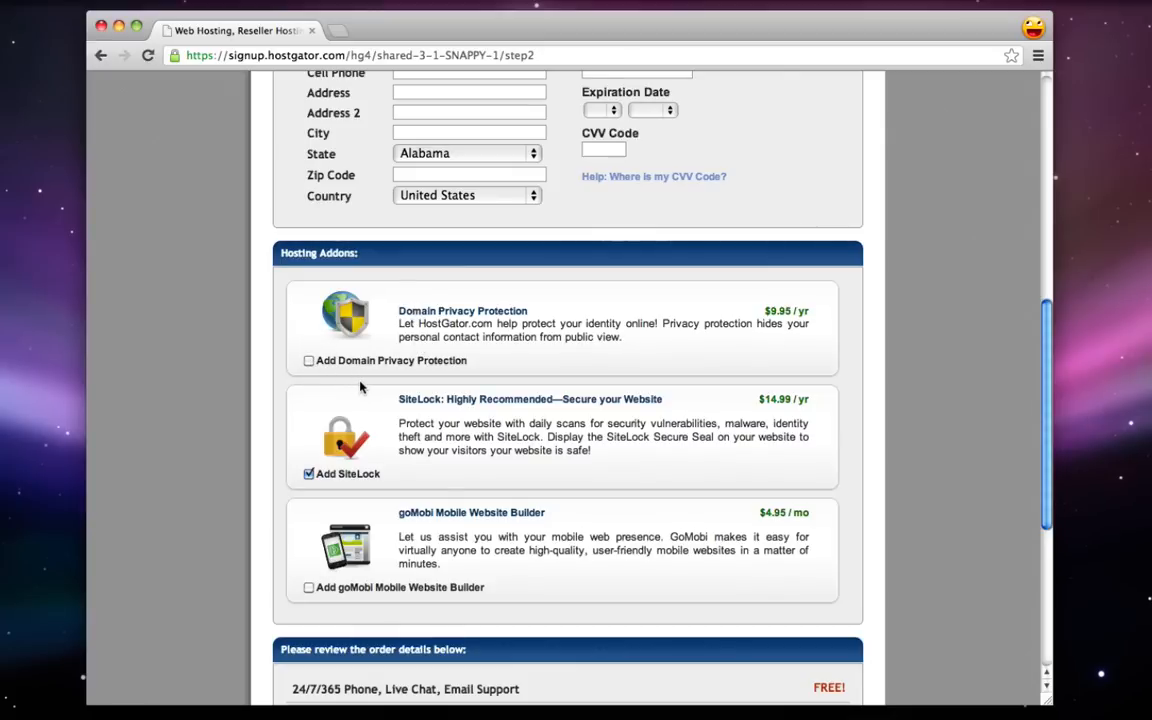
{"action": "scroll", "coordinate": [361, 387], "scroll_direction": "down", "scroll_amount": 2}
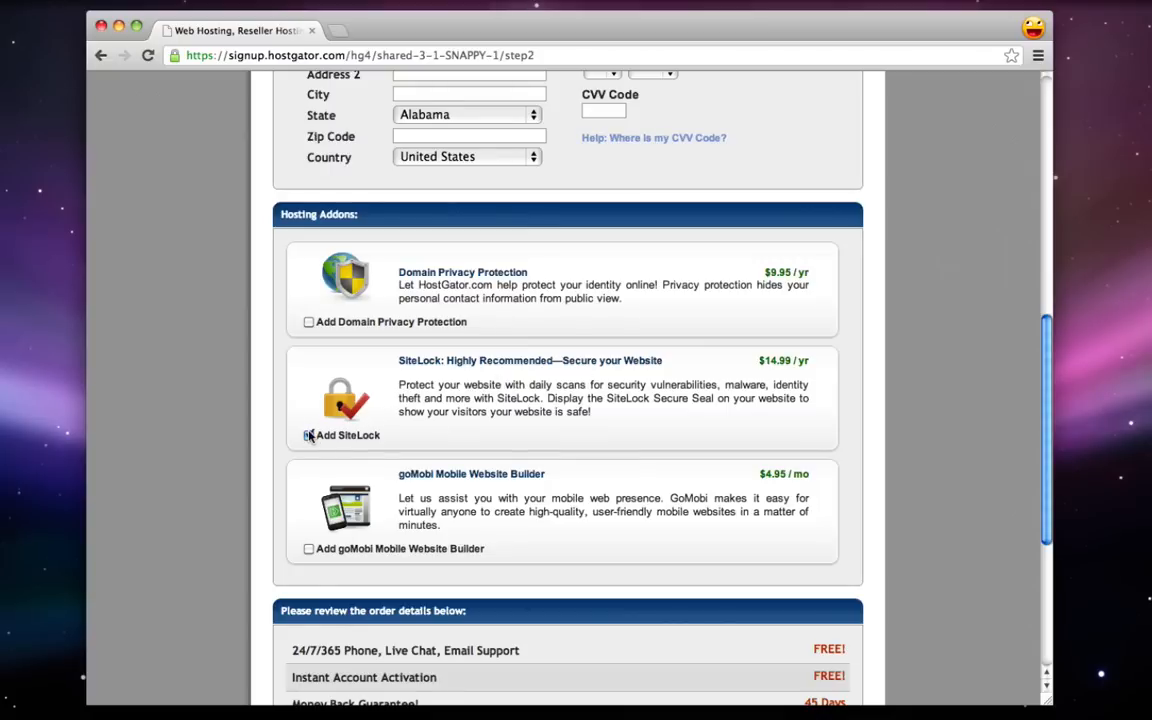
{"action": "left_click", "coordinate": [309, 435]}
{"action": "scroll", "coordinate": [480, 449], "scroll_direction": "down", "scroll_amount": 2}
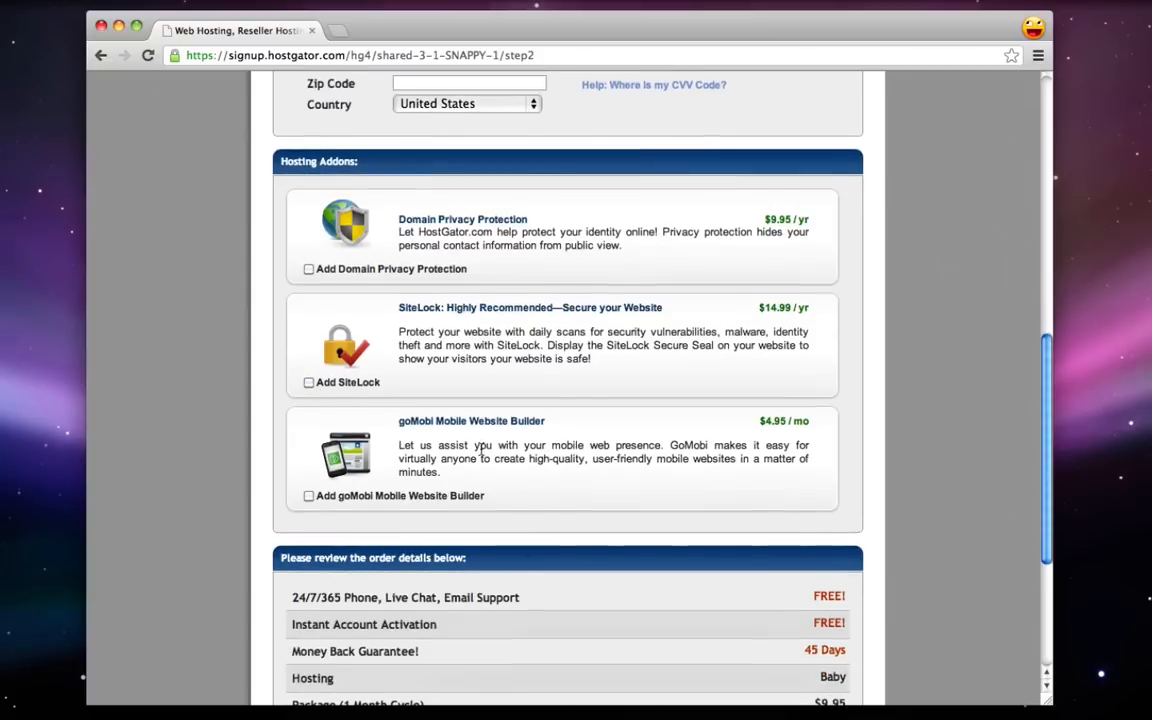
- Review the 25 Percent coupon, 1 Month package and cooljoomlatutorial.com lines, then accept the terms
{"action": "left_click_drag", "start_coordinate": [436, 421], "coordinate": [549, 424]}
{"action": "left_click", "coordinate": [559, 429]}
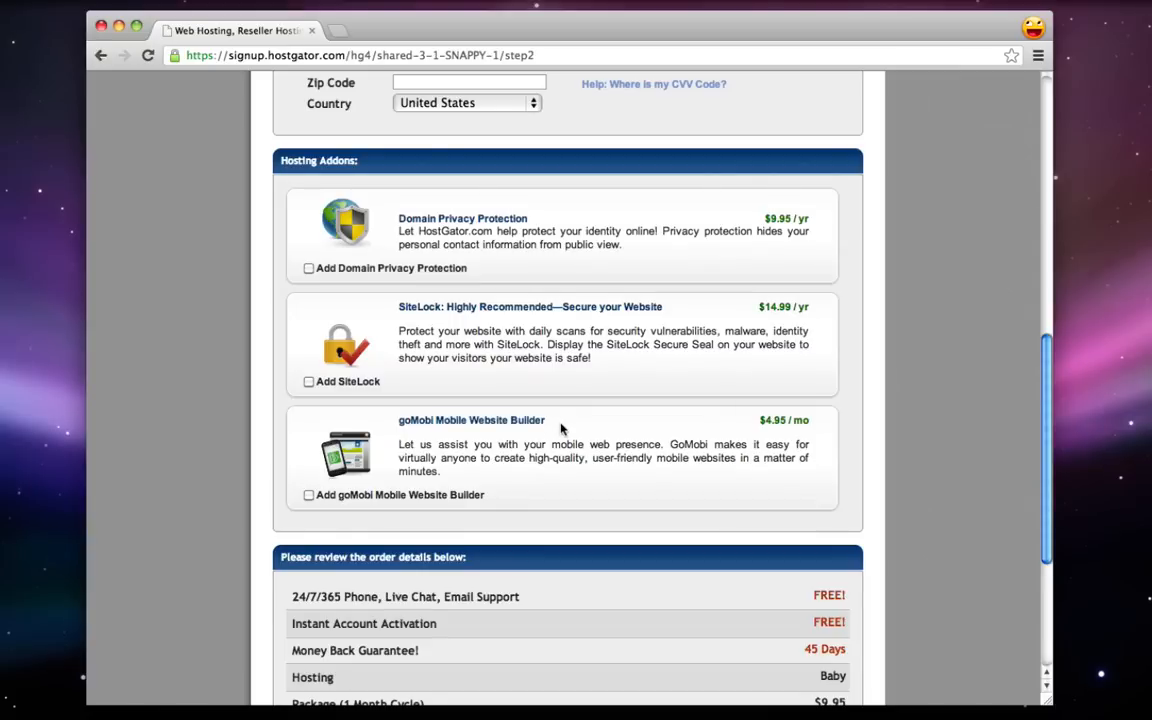
{"action": "scroll", "coordinate": [561, 429], "scroll_direction": "down", "scroll_amount": 3}
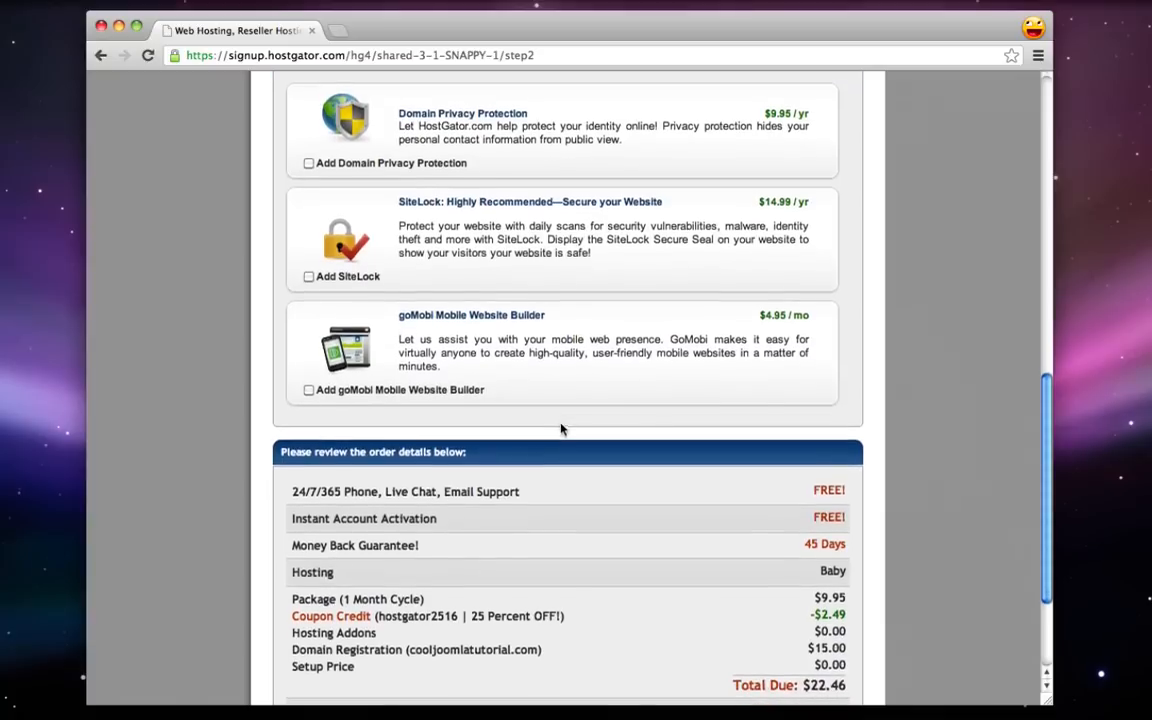
{"action": "scroll", "coordinate": [561, 429], "scroll_direction": "down", "scroll_amount": 2}
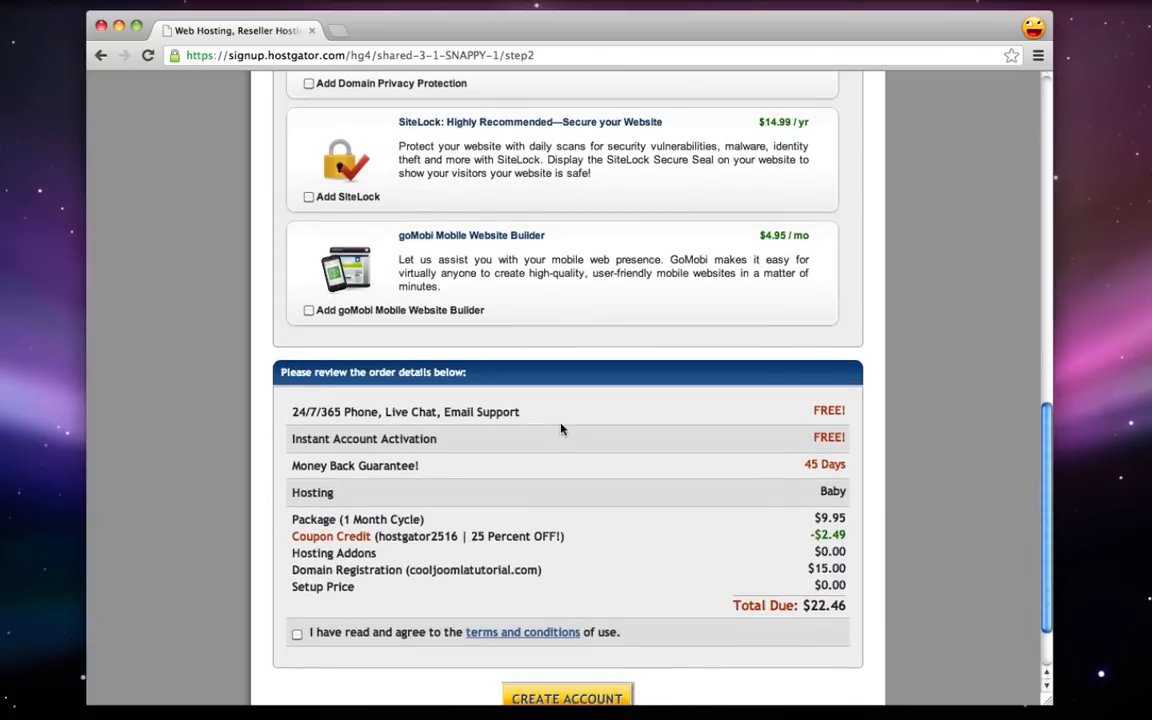
{"action": "scroll", "coordinate": [560, 429], "scroll_direction": "up", "scroll_amount": 1}
{"action": "scroll", "coordinate": [560, 429], "scroll_direction": "down", "scroll_amount": 2}
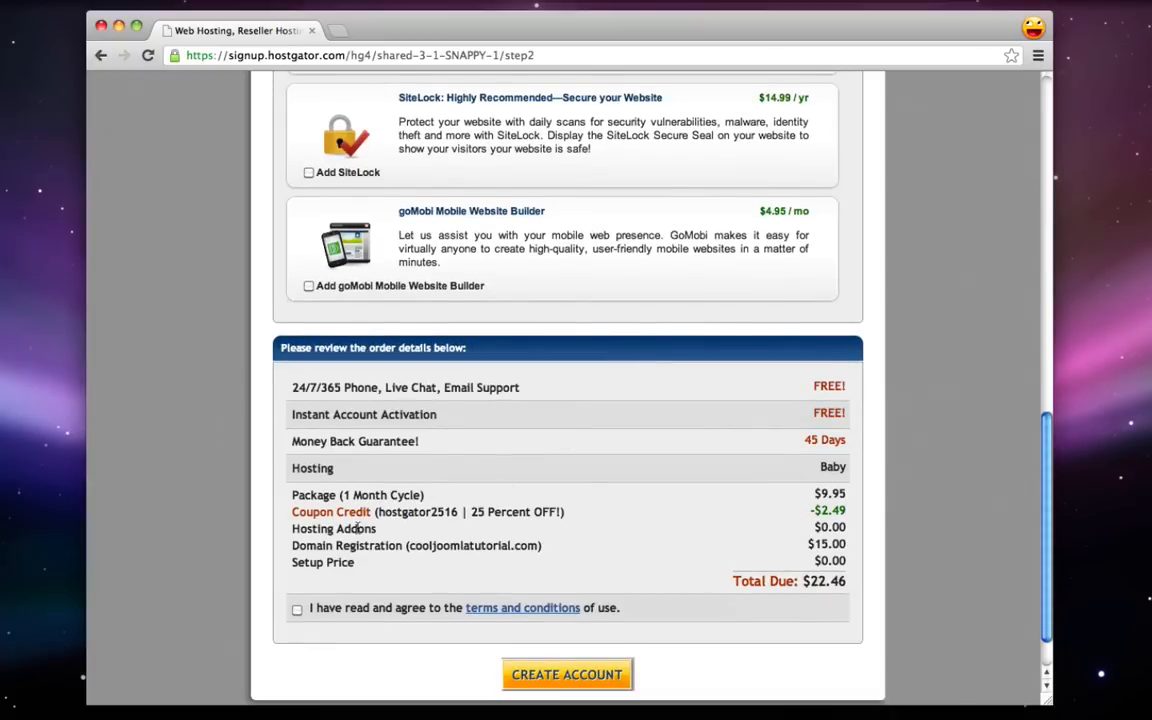
{"action": "left_click_drag", "start_coordinate": [471, 512], "coordinate": [535, 512]}
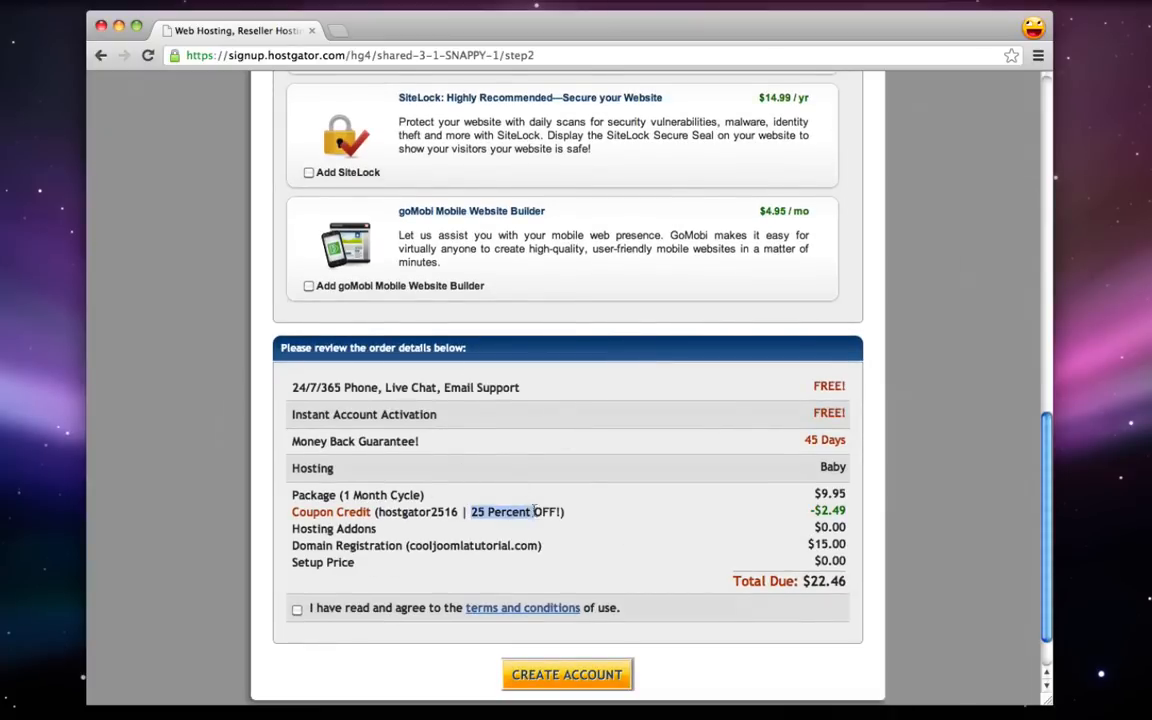
{"action": "left_click", "coordinate": [490, 512]}
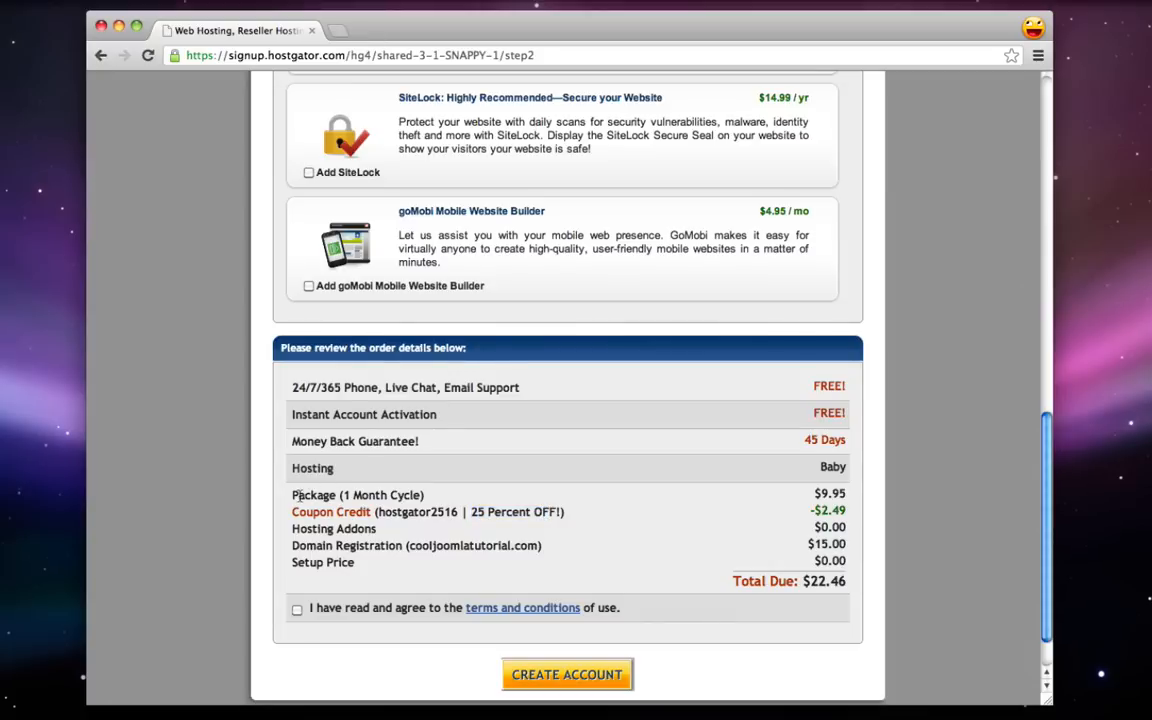
{"action": "left_click_drag", "start_coordinate": [294, 496], "coordinate": [426, 495]}
{"action": "left_click", "coordinate": [428, 494]}
{"action": "left_click_drag", "start_coordinate": [409, 545], "coordinate": [537, 549]}
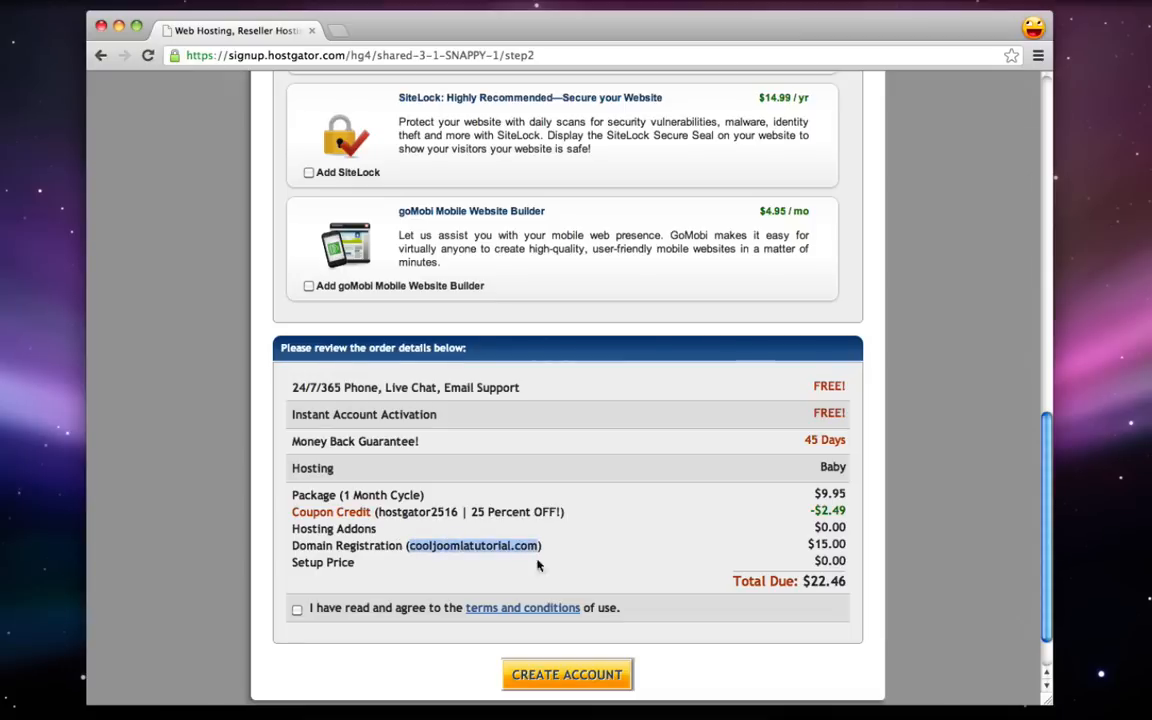
{"action": "left_click", "coordinate": [730, 535]}
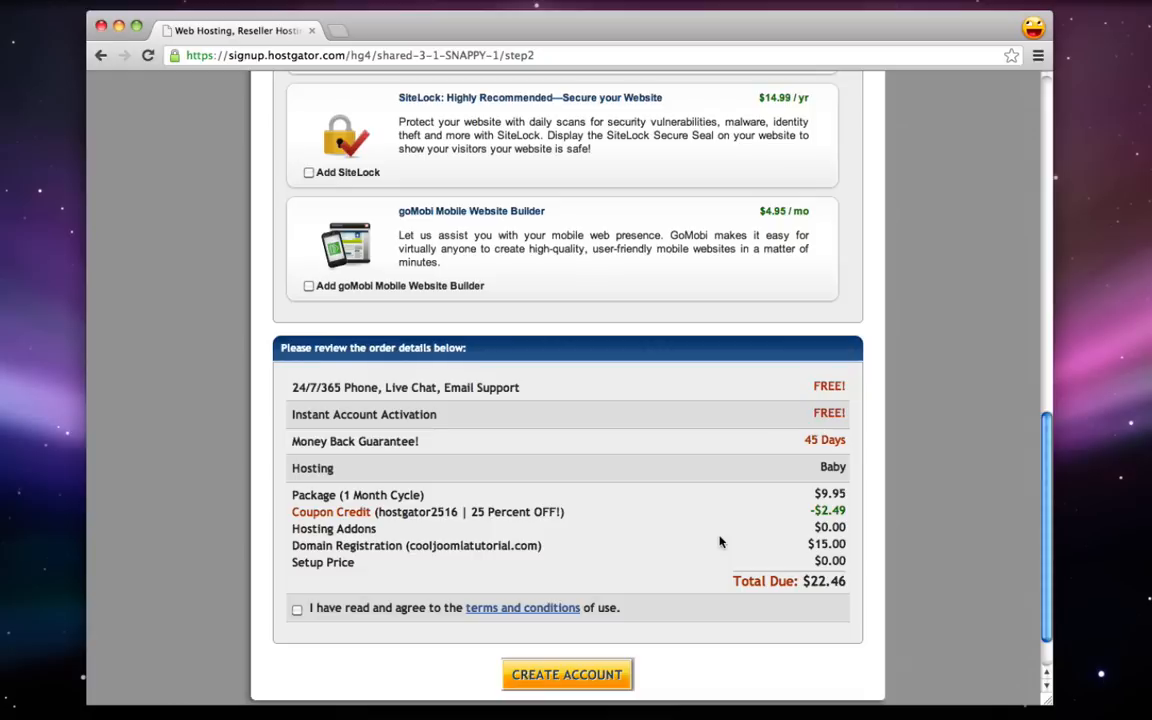
{"action": "left_click", "coordinate": [296, 610]}
- Open the HostGator account info email and review its username, password and nameserver details
{"action": "scroll", "coordinate": [300, 614], "scroll_direction": "down", "scroll_amount": 1}
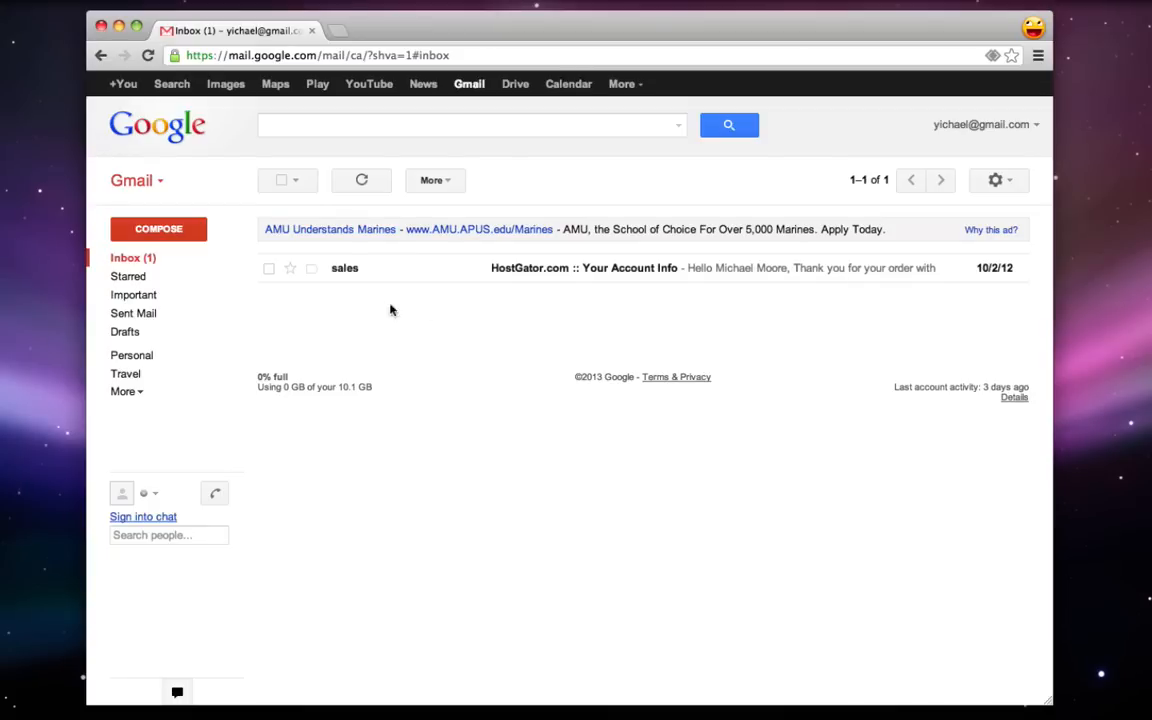
{"action": "left_click", "coordinate": [505, 270]}
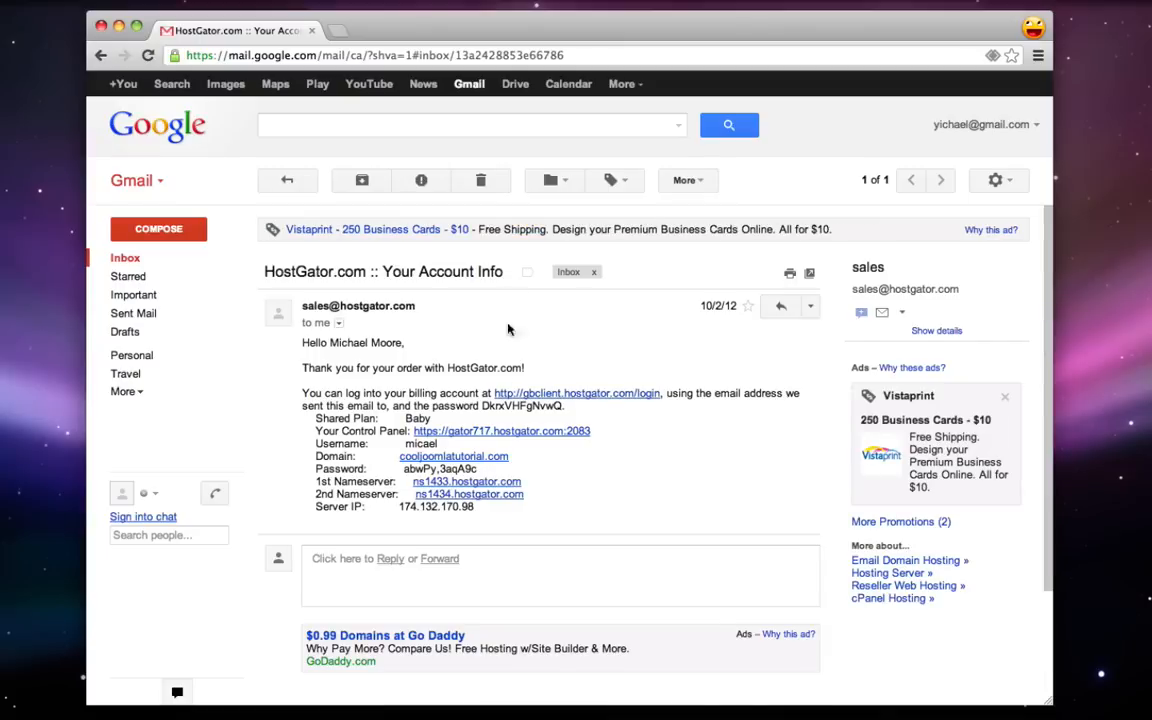
{"action": "left_click_drag", "start_coordinate": [476, 508], "coordinate": [265, 315]}
{"action": "left_click", "coordinate": [265, 315]}
{"action": "left_click_drag", "start_coordinate": [314, 444], "coordinate": [416, 443]}
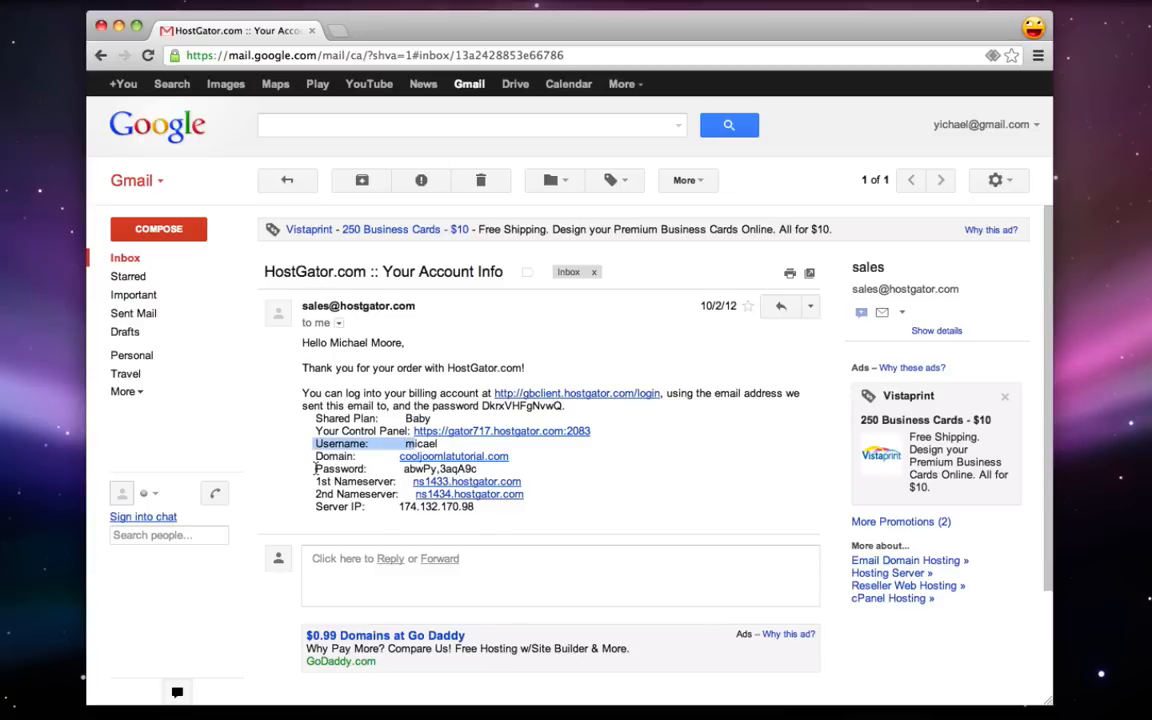
{"action": "left_click_drag", "start_coordinate": [321, 469], "coordinate": [360, 454]}
{"action": "left_click", "coordinate": [526, 469]}
{"action": "left_click", "coordinate": [521, 509]}
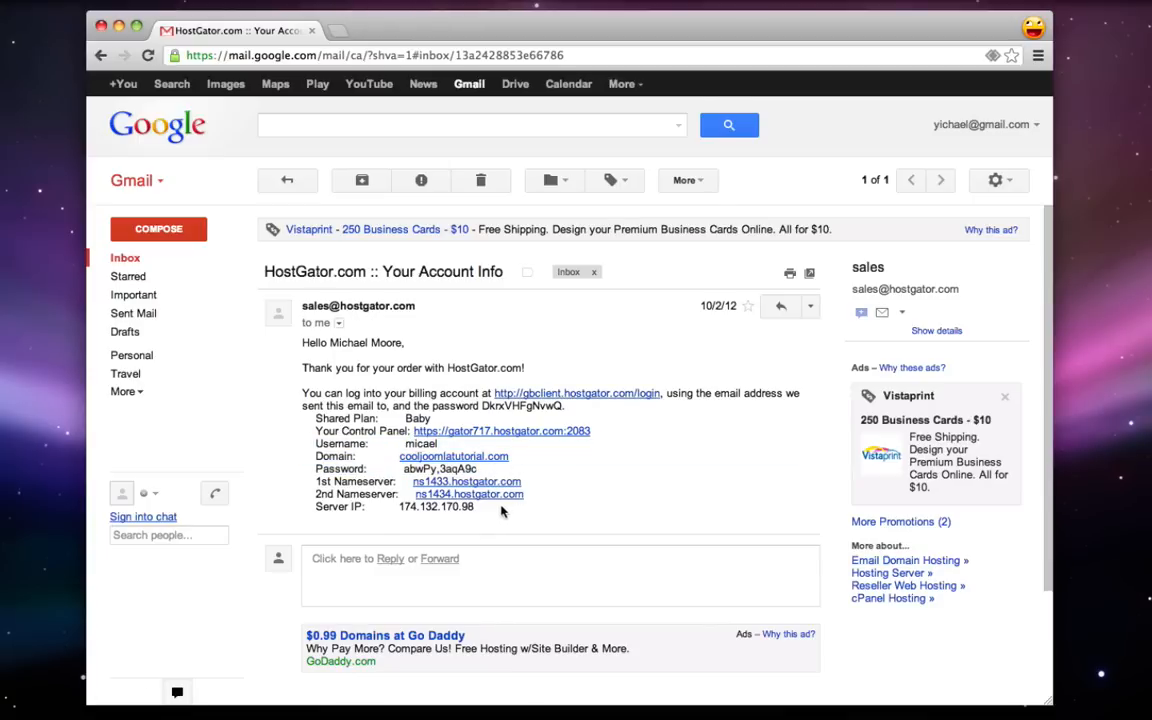
{"action": "left_click_drag", "start_coordinate": [502, 511], "coordinate": [305, 484]}
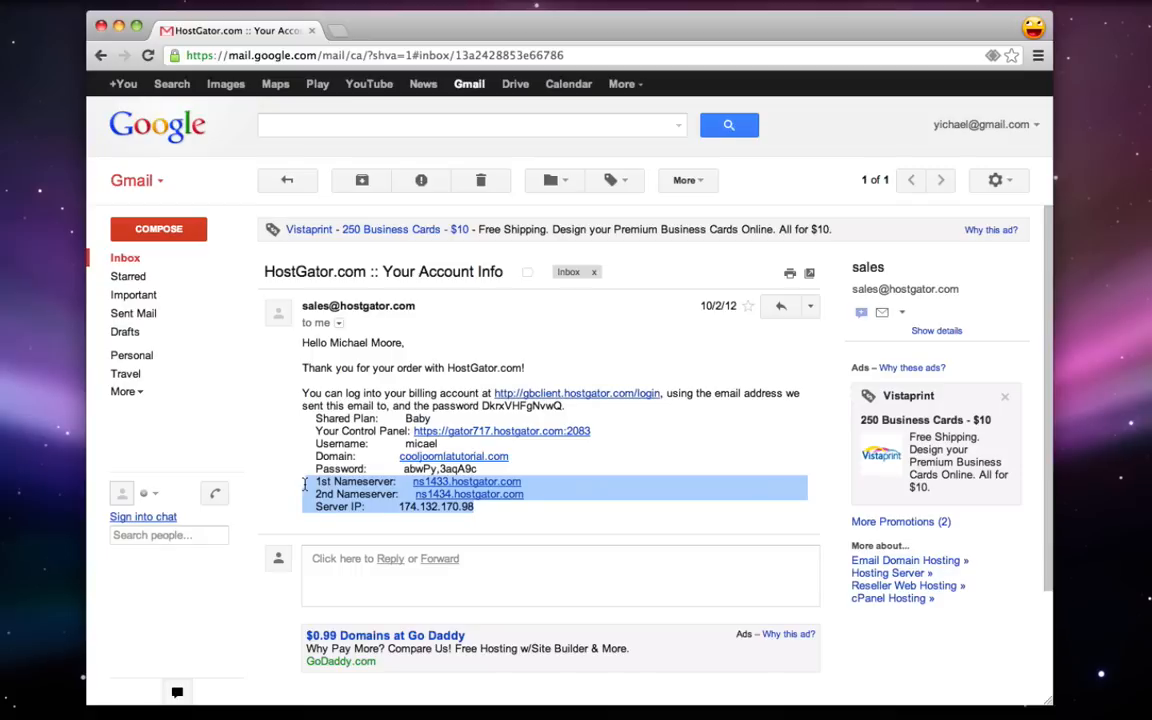
{"action": "left_click", "coordinate": [305, 484]}
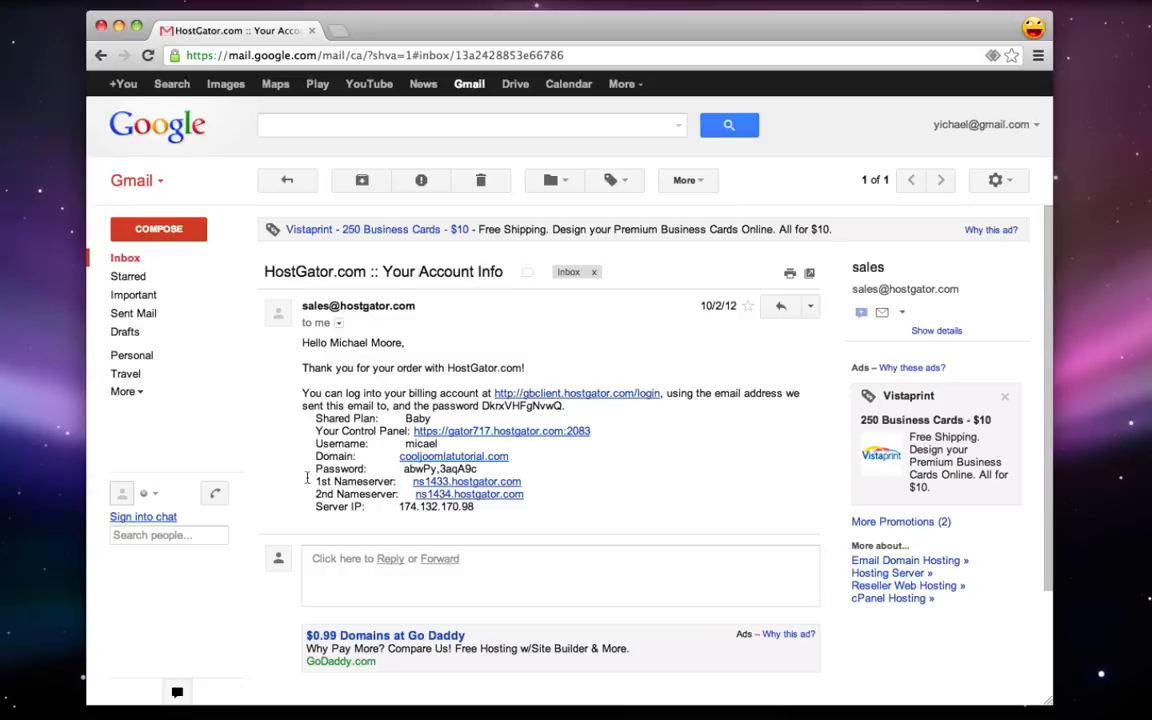
- Copy the account password and open the Your Control Panel link in a new tab
{"action": "left_click_drag", "start_coordinate": [317, 446], "coordinate": [404, 476]}
{"action": "left_click", "coordinate": [429, 447]}
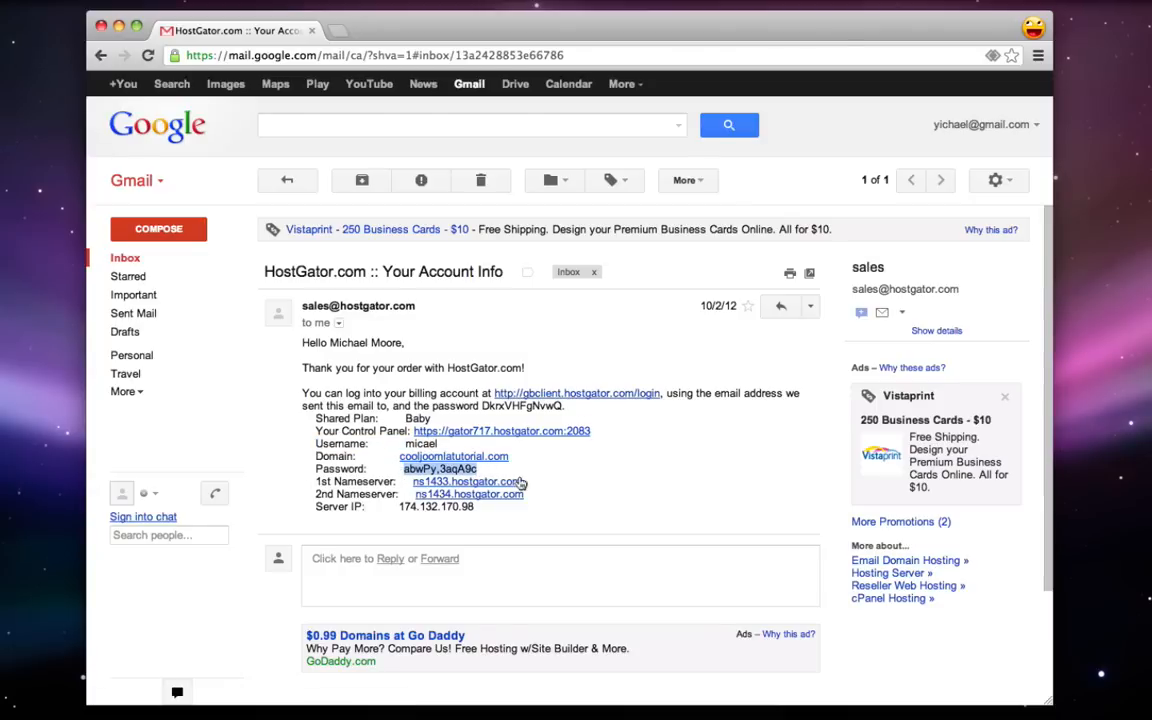
{"action": "right_click", "coordinate": [452, 468]}
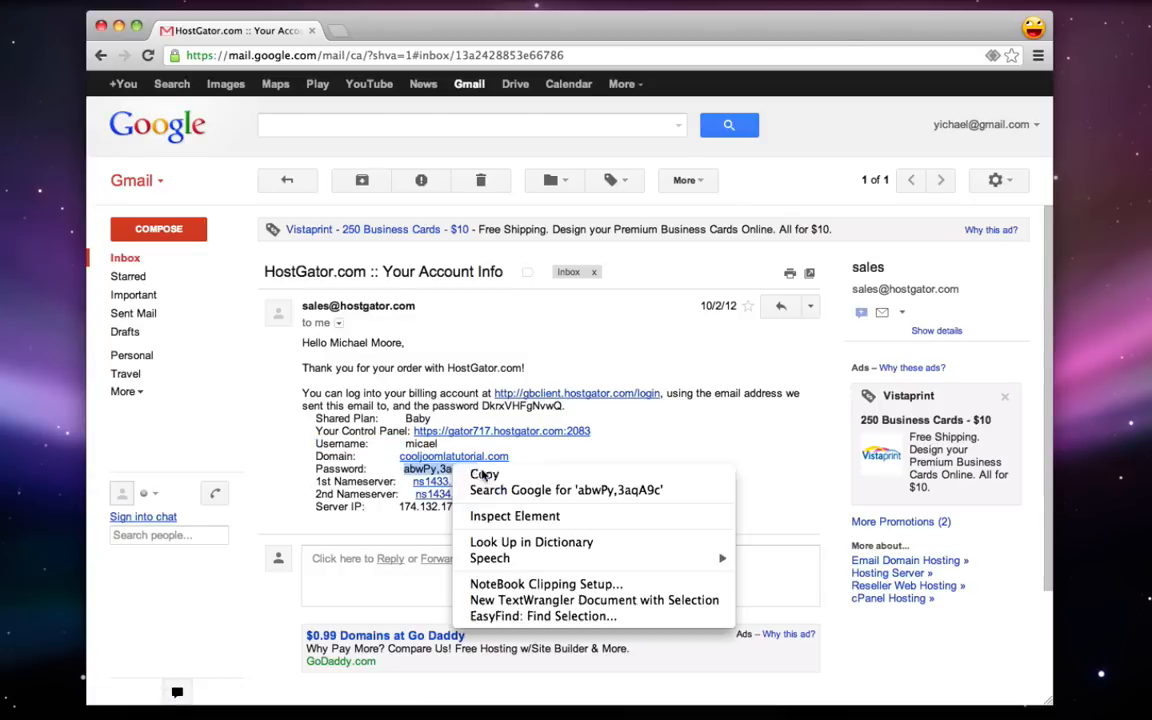
{"action": "left_click", "coordinate": [480, 474]}
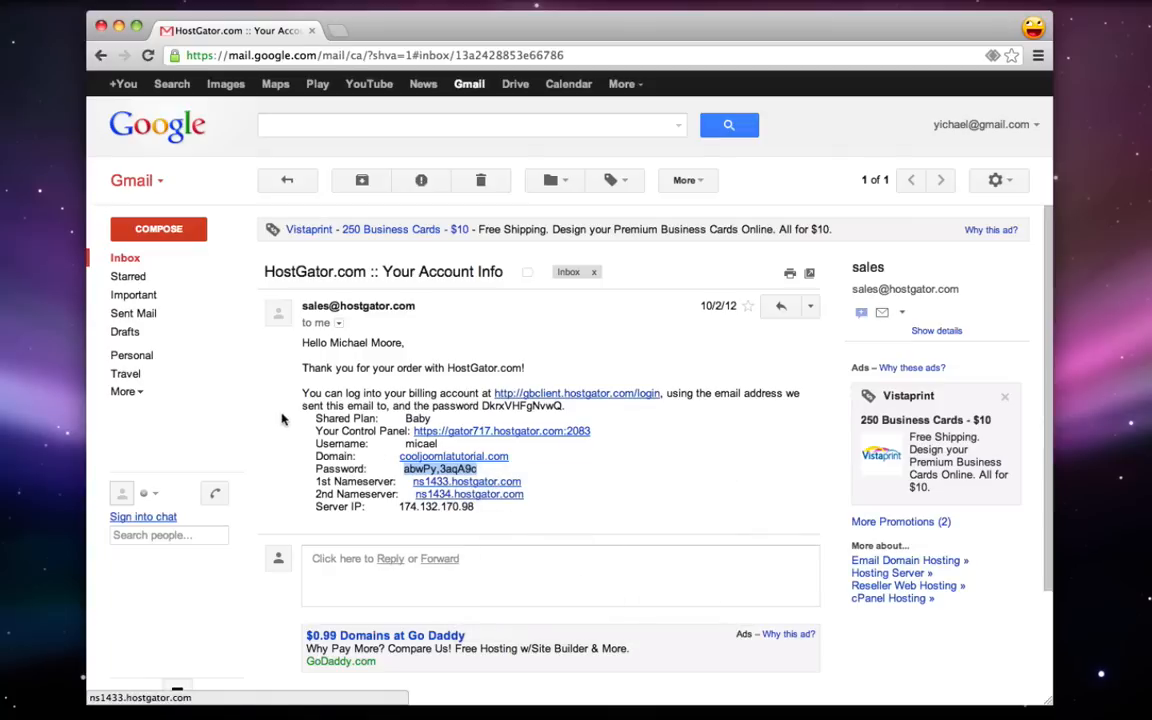
{"action": "left_click_drag", "start_coordinate": [316, 431], "coordinate": [409, 436]}
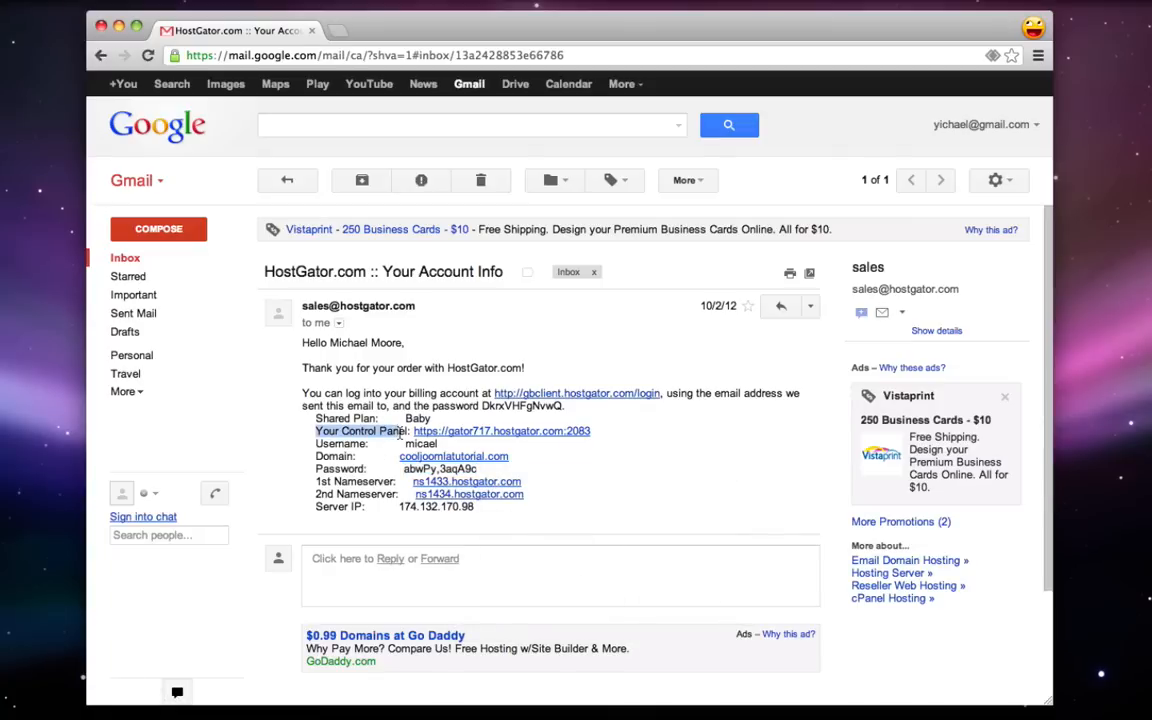
{"action": "left_click", "coordinate": [575, 450]}
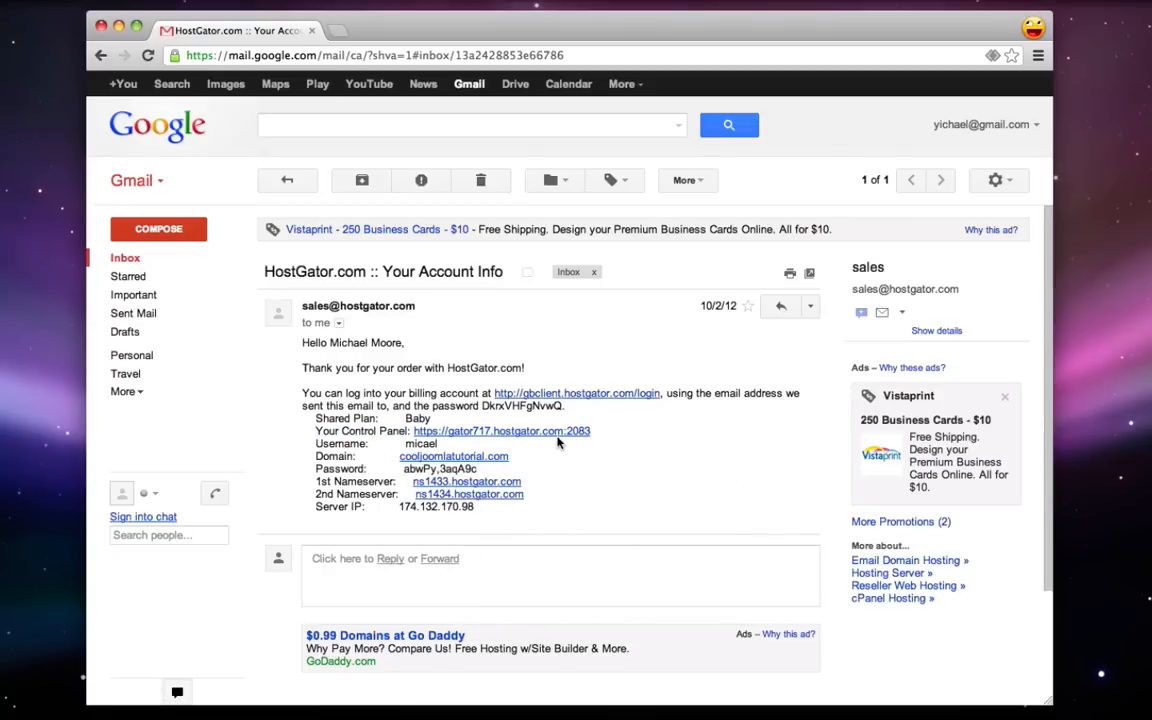
{"action": "left_click", "coordinate": [547, 432]}
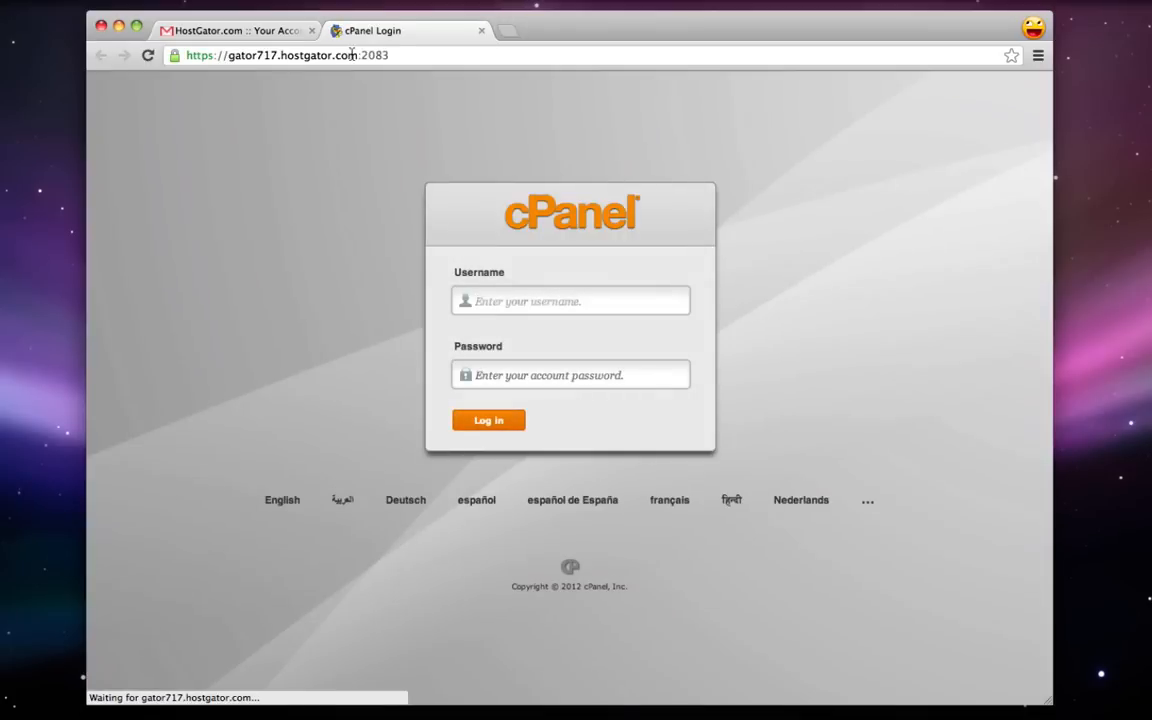
- Load cooljoomlatutorial.com/cpanel in the address bar
{"action": "left_click", "coordinate": [352, 54]}
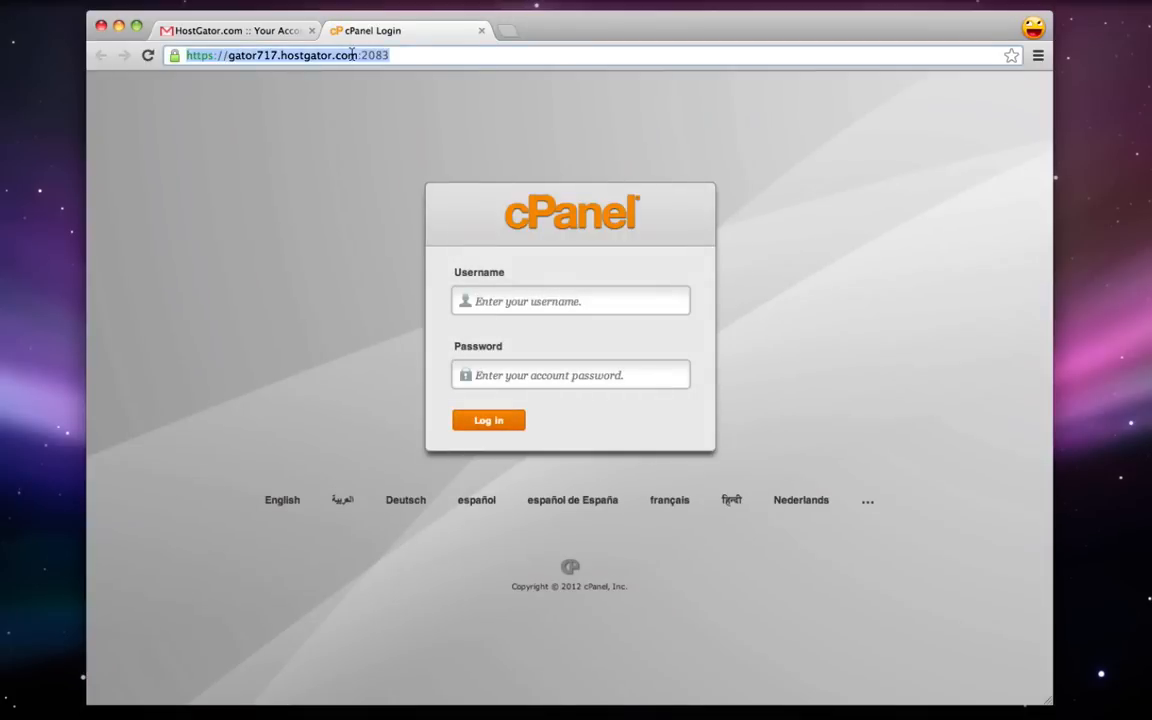
{"action": "type", "text": "cooljoomla"}
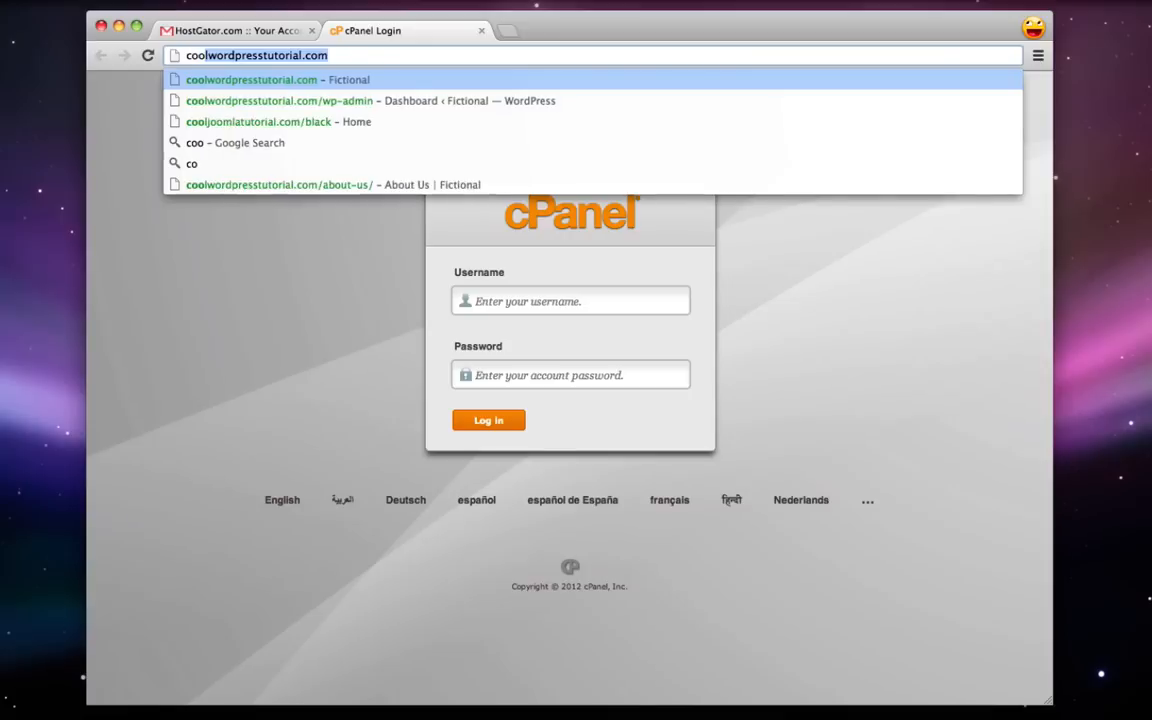
{"action": "type", "text": "tut"}
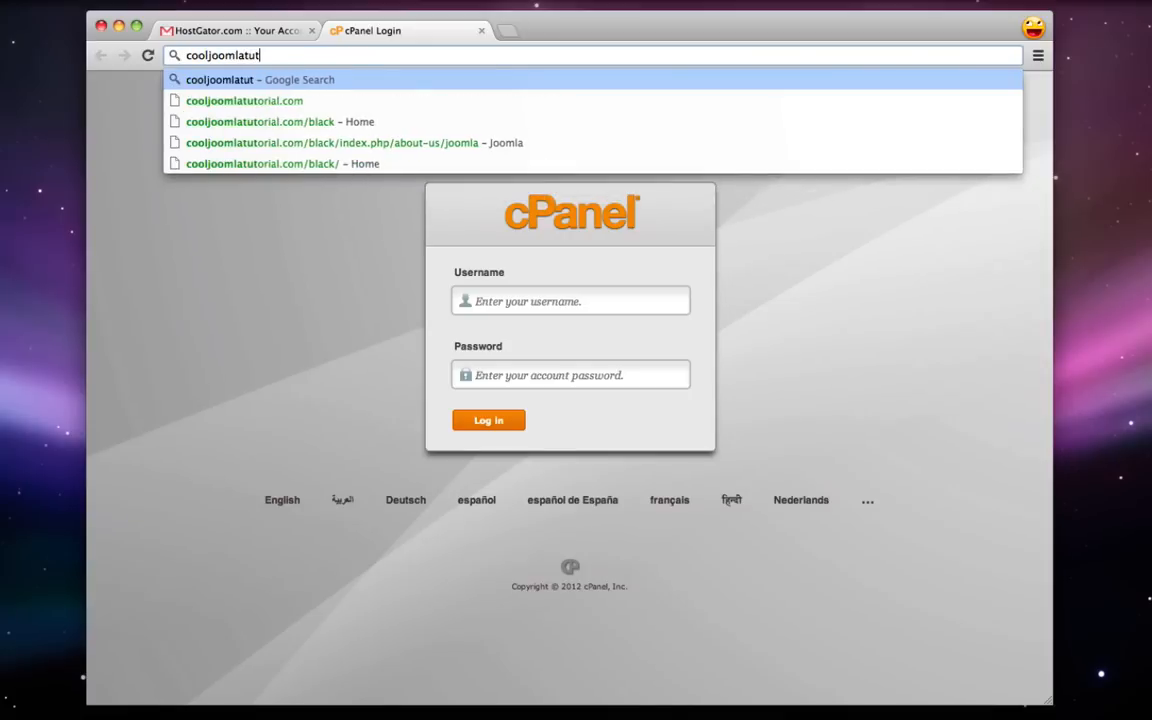
{"action": "type", "text": "orial.com"}
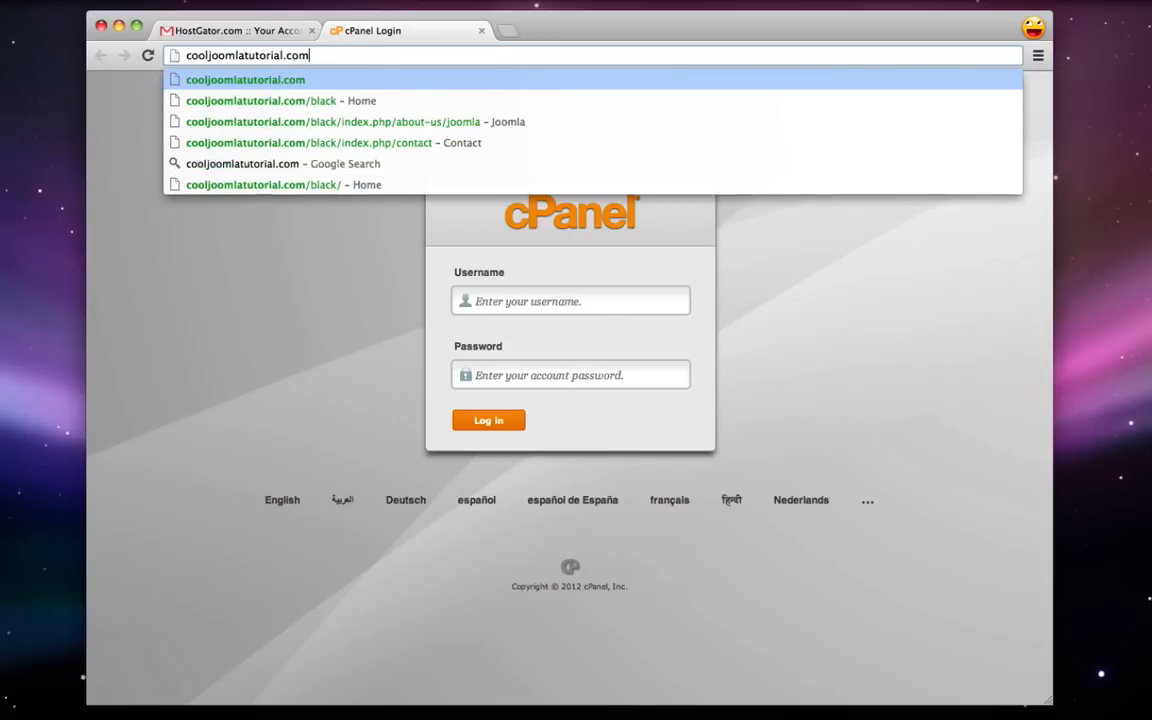
{"action": "type", "text": "/"}
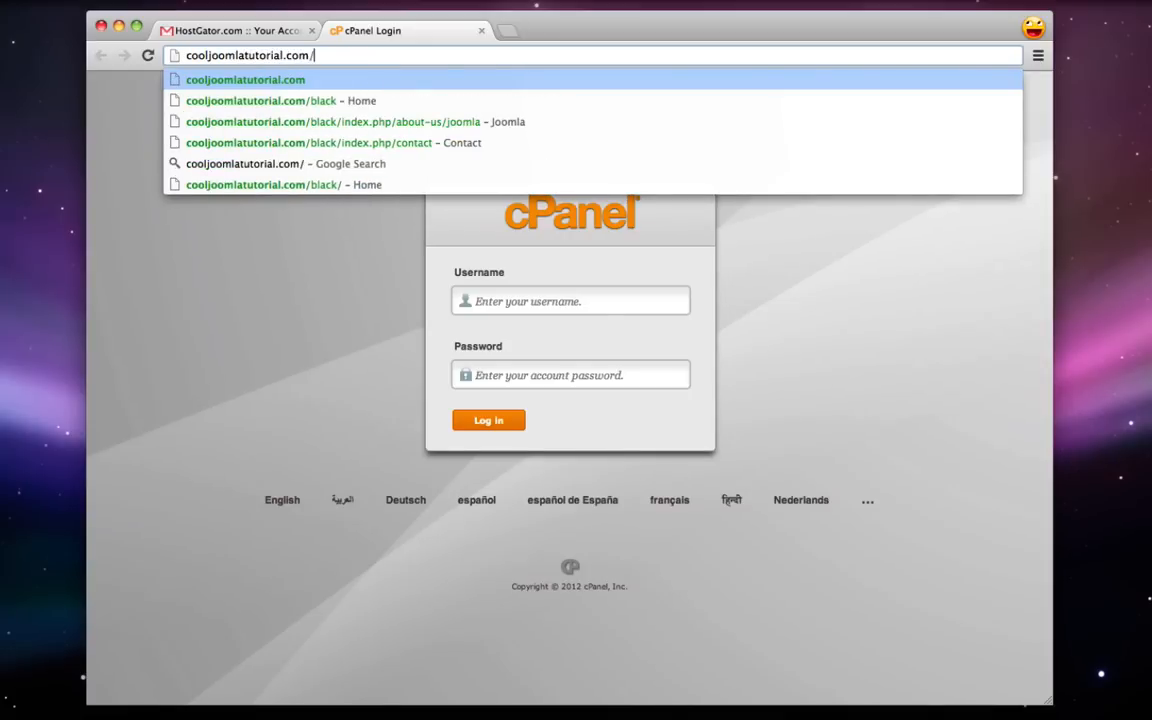
{"action": "type", "text": "cpanel"}
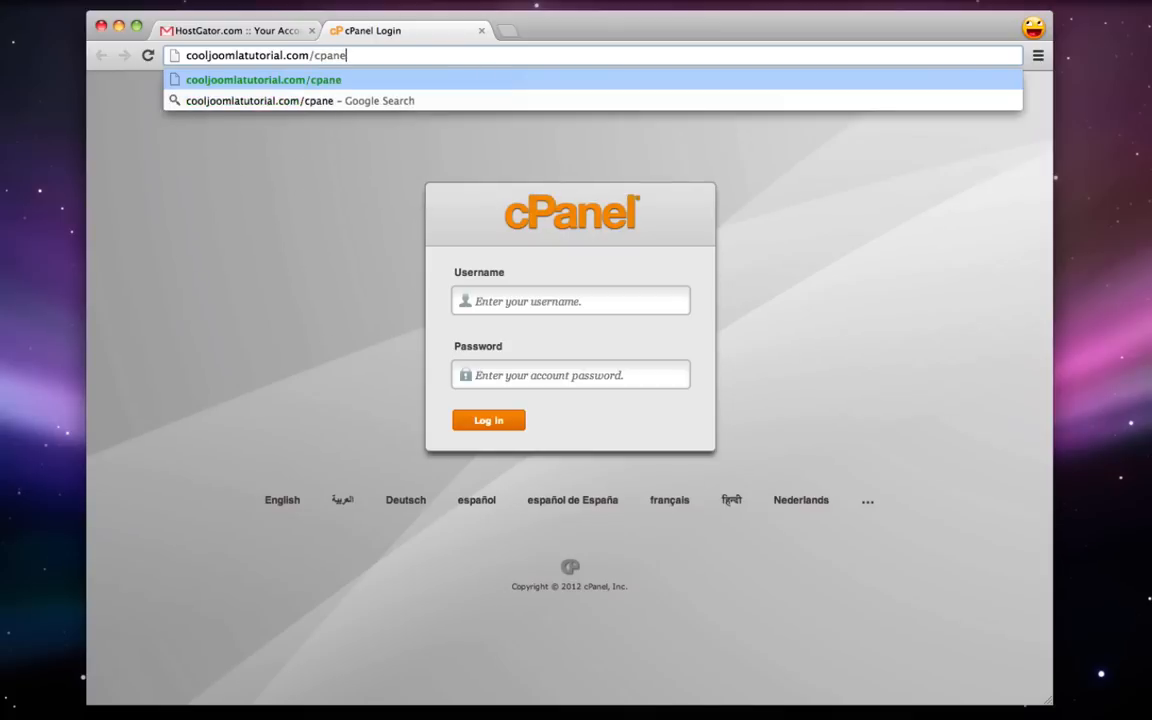
{"action": "key", "text": "Return"}
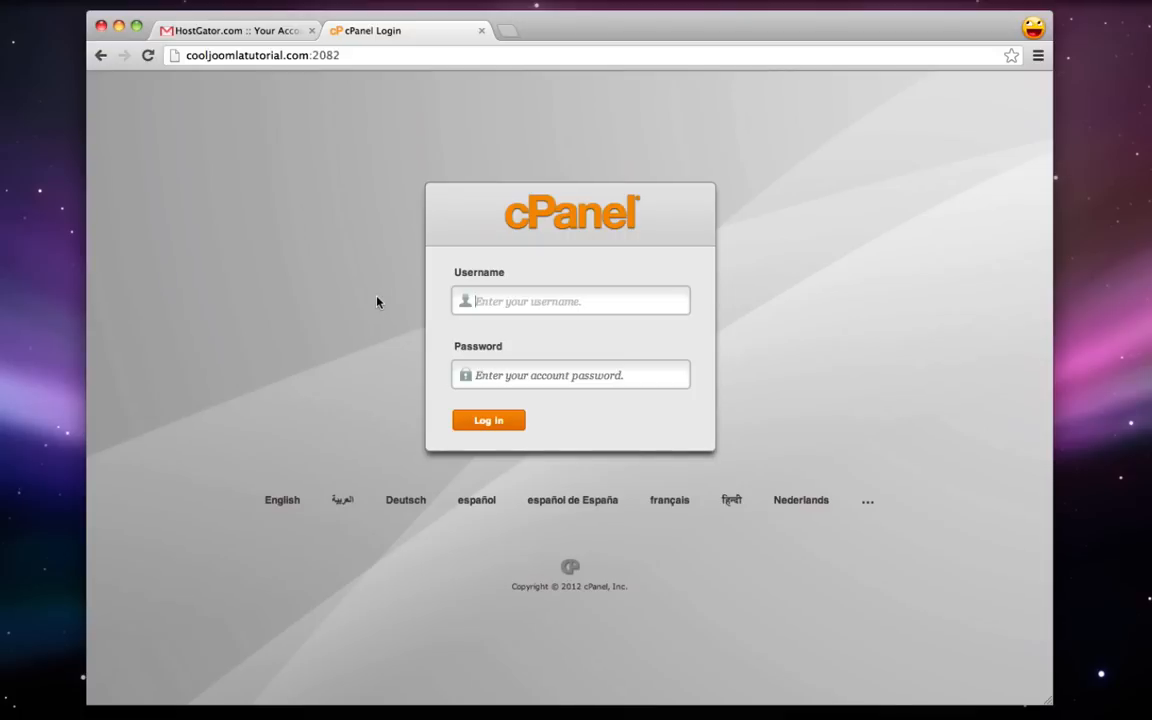
- Log in with the account username and the pasted password
{"action": "type", "text": "micael"}
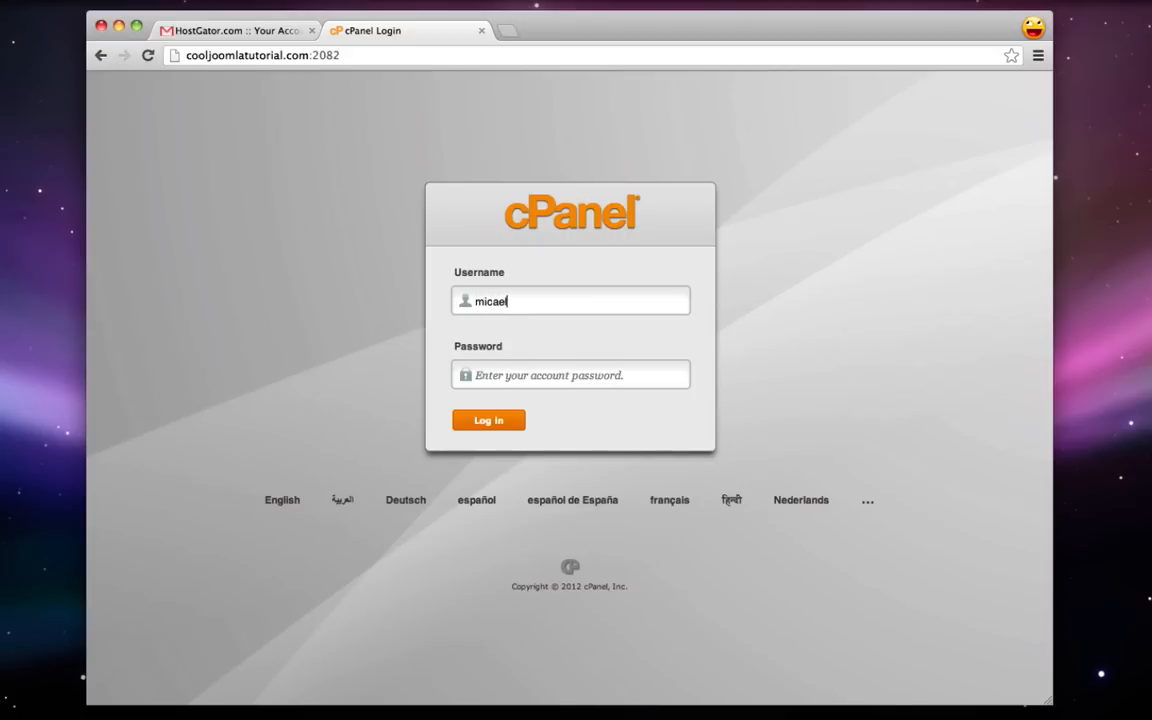
{"action": "right_click", "coordinate": [506, 382]}
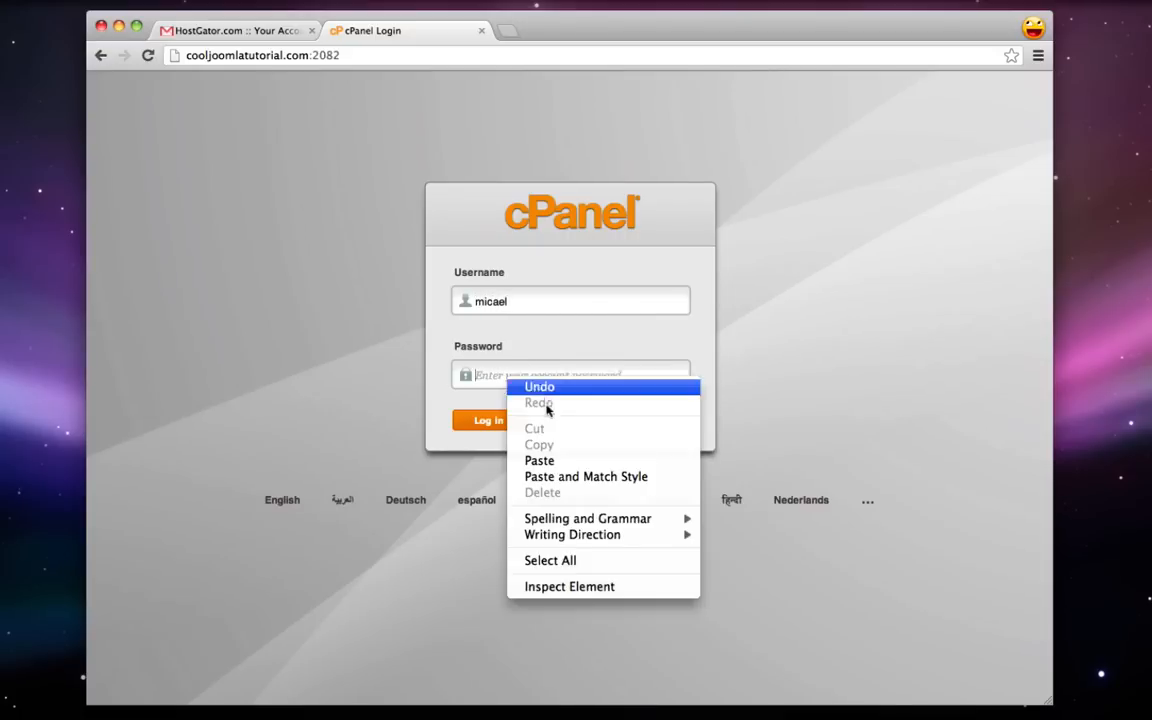
{"action": "left_click", "coordinate": [524, 457]}
{"action": "left_click", "coordinate": [487, 421]}
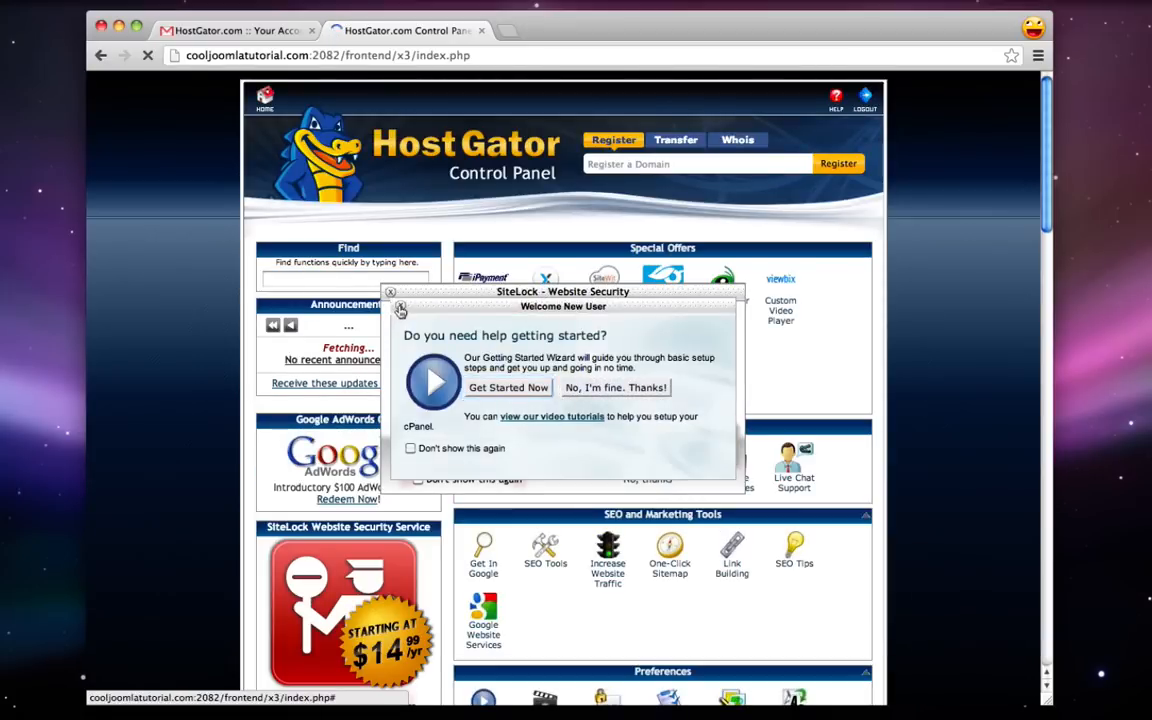
- Dismiss the Welcome New User and SiteLock prompts, then open QuickInstall under Software/Services
{"action": "left_click", "coordinate": [400, 307]}
{"action": "left_click", "coordinate": [391, 293]}
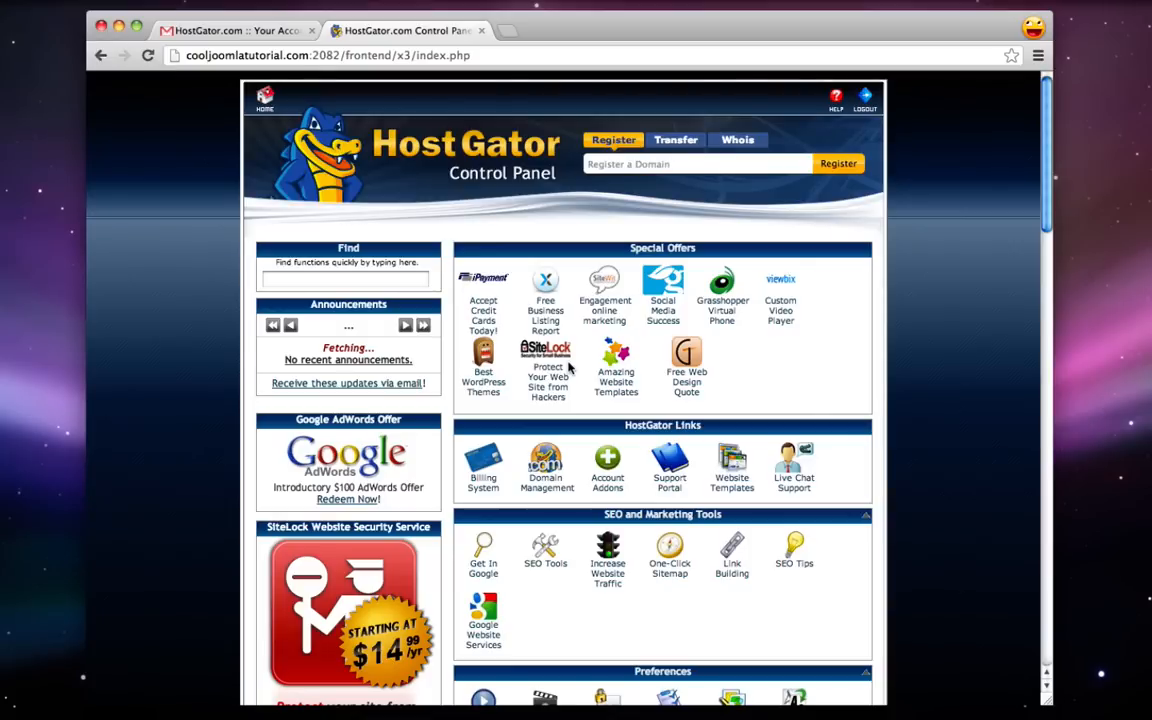
{"action": "scroll", "coordinate": [568, 367], "scroll_direction": "down", "scroll_amount": 10}
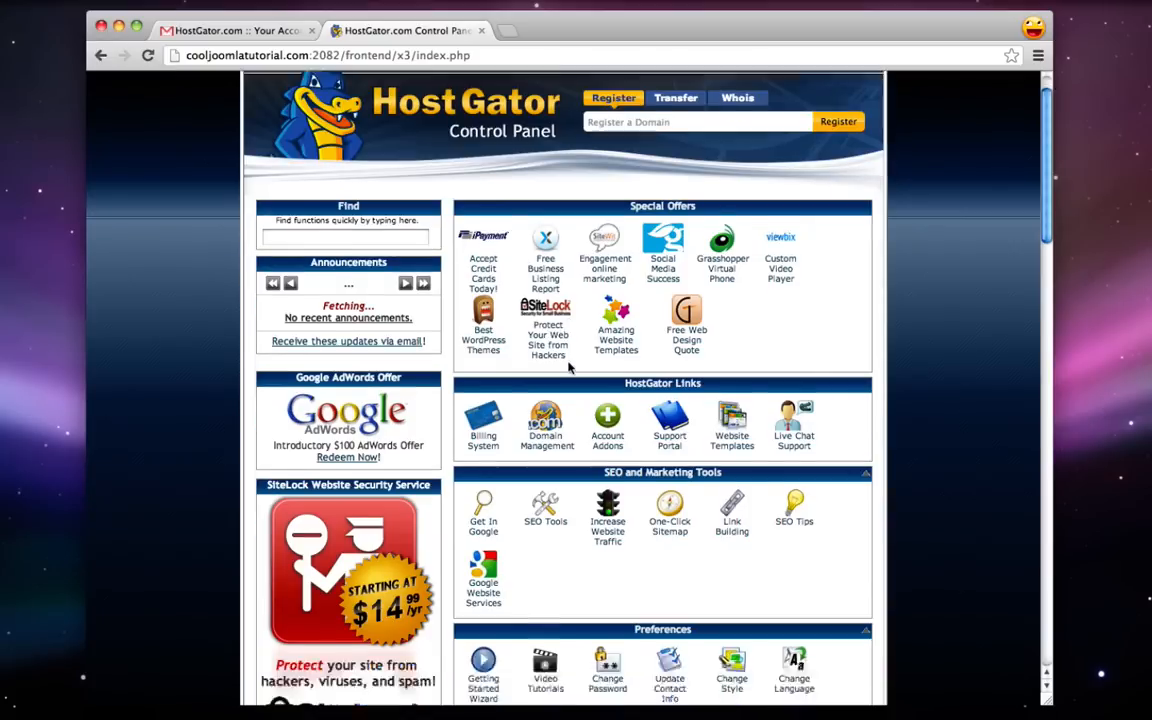
{"action": "scroll", "coordinate": [568, 363], "scroll_direction": "down", "scroll_amount": 6}
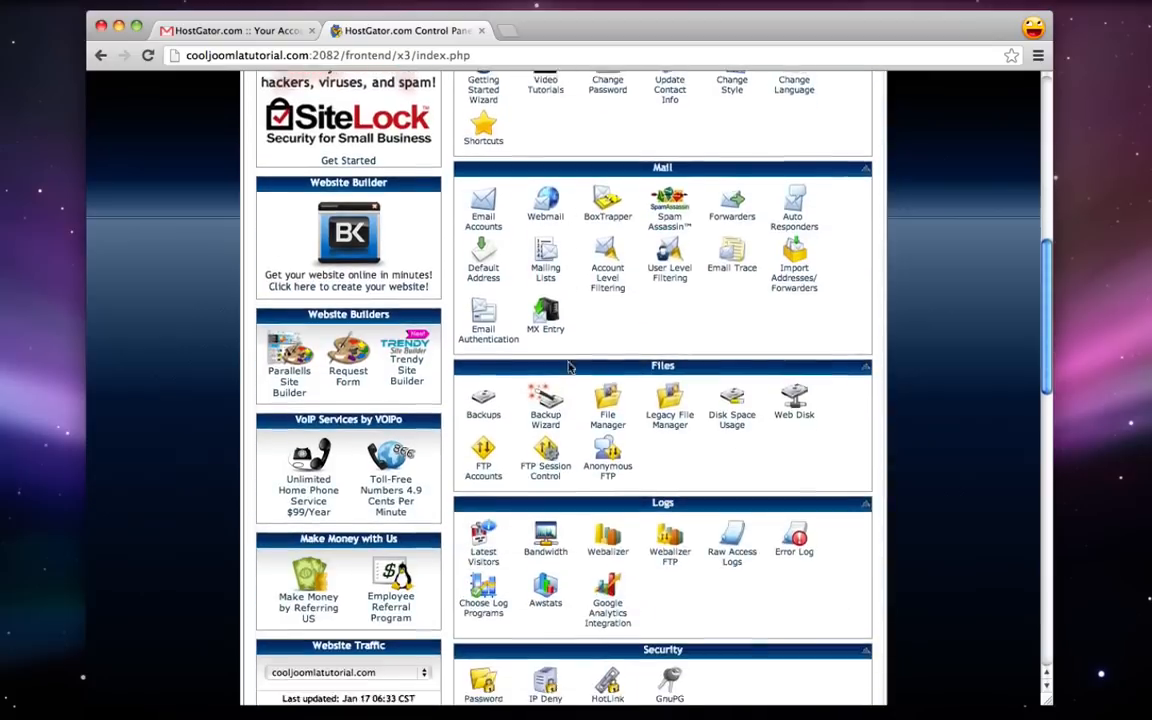
{"action": "scroll", "coordinate": [568, 443], "scroll_direction": "down", "scroll_amount": 8}
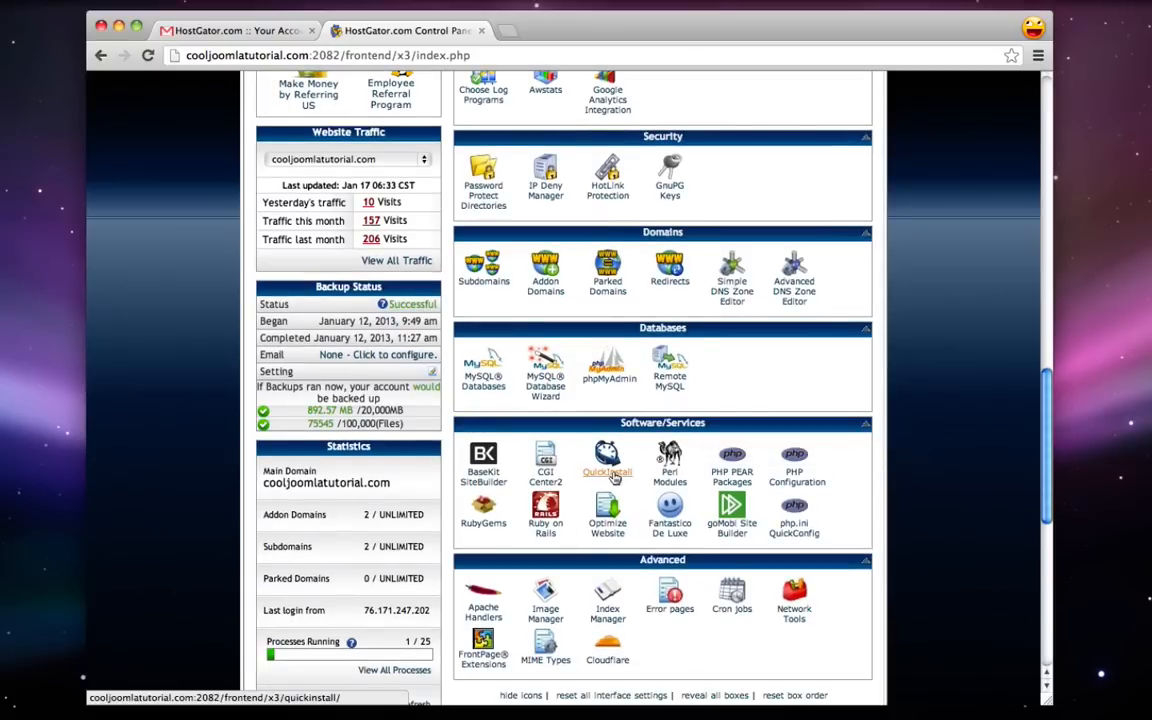
{"action": "left_click", "coordinate": [612, 474]}
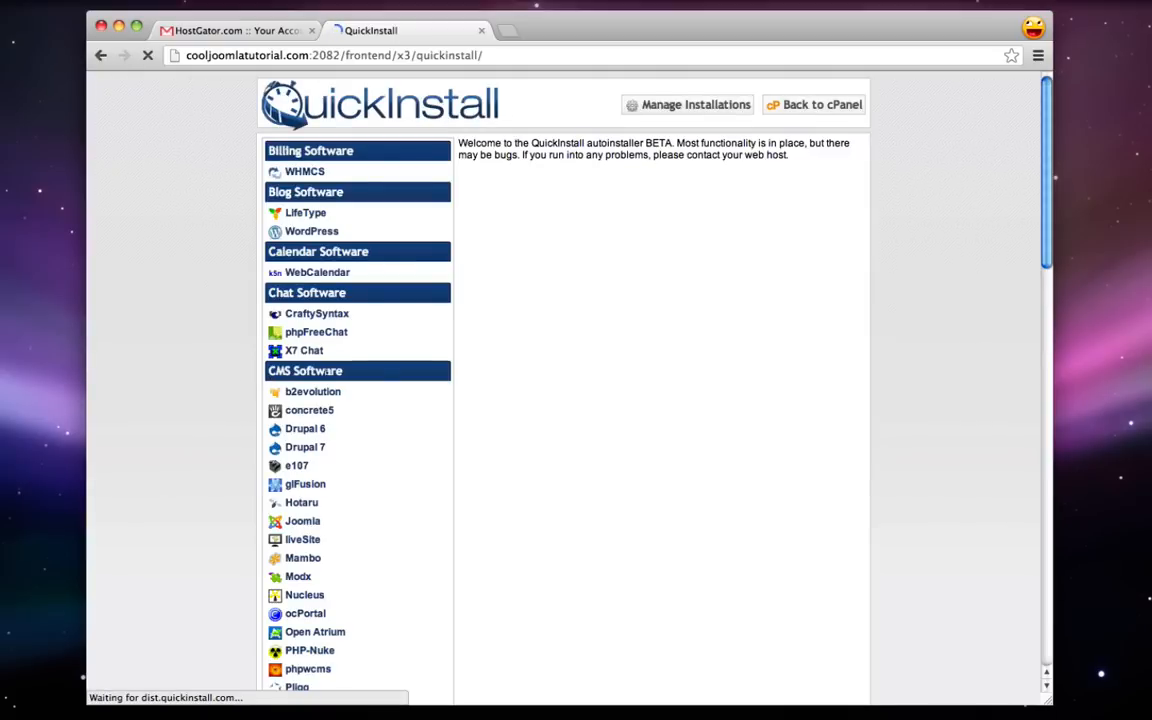
- Choose Joomla, keep cooljoomlatutorial.com as the domain, and clear the path to install at root
{"action": "left_click", "coordinate": [302, 524]}
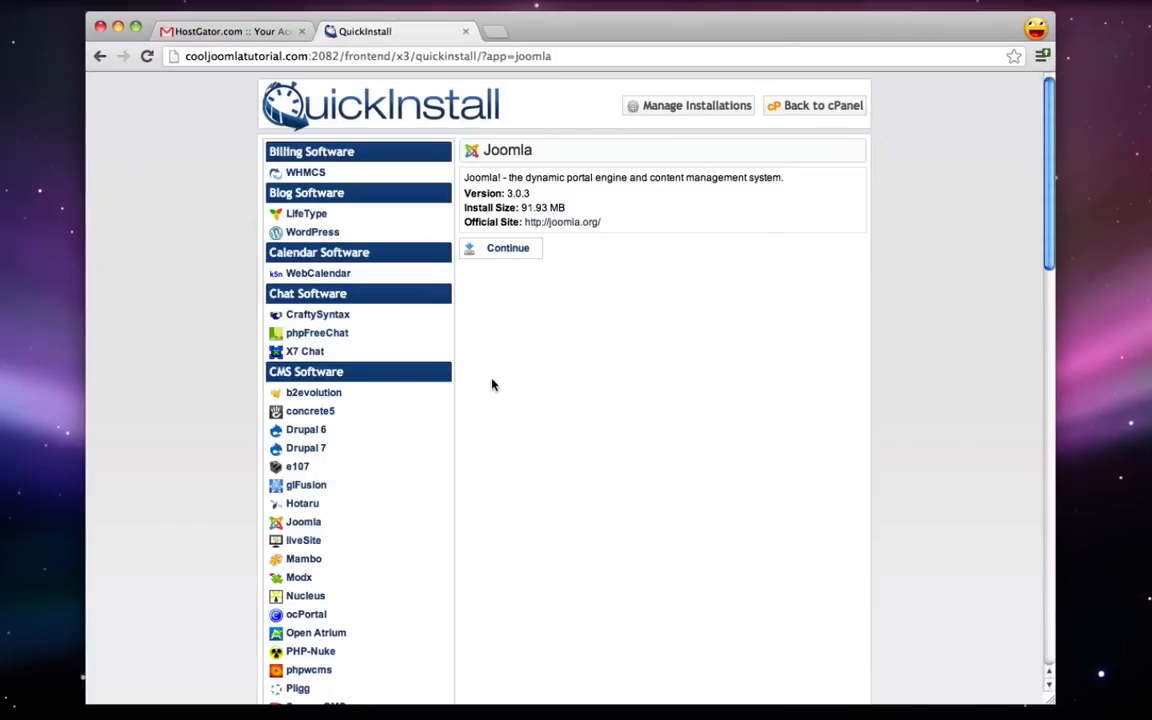
{"action": "left_click", "coordinate": [510, 251]}
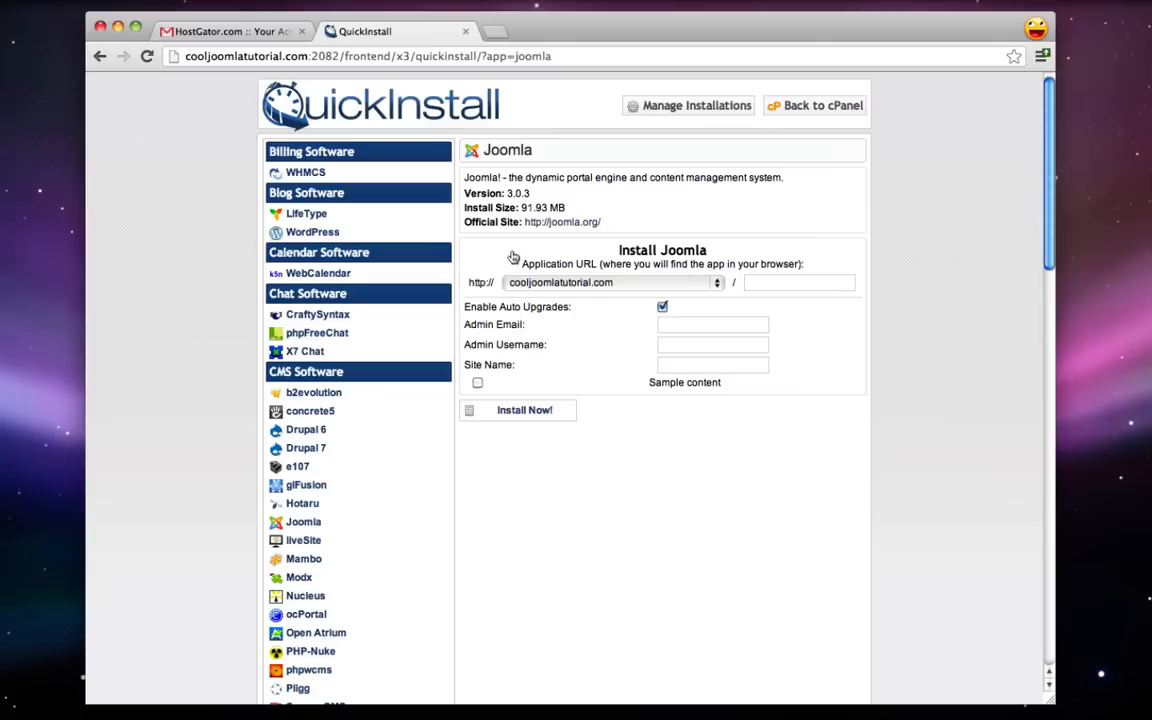
{"action": "left_click", "coordinate": [663, 287]}
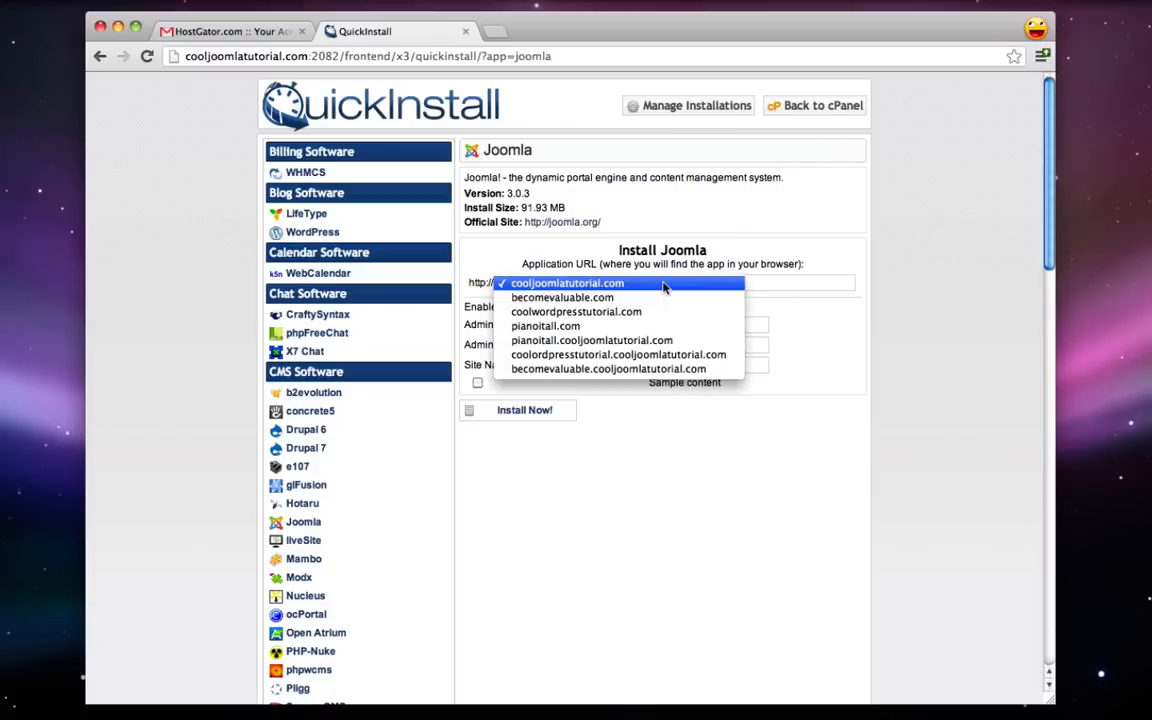
{"action": "left_click", "coordinate": [859, 242]}
{"action": "left_click", "coordinate": [511, 251]}
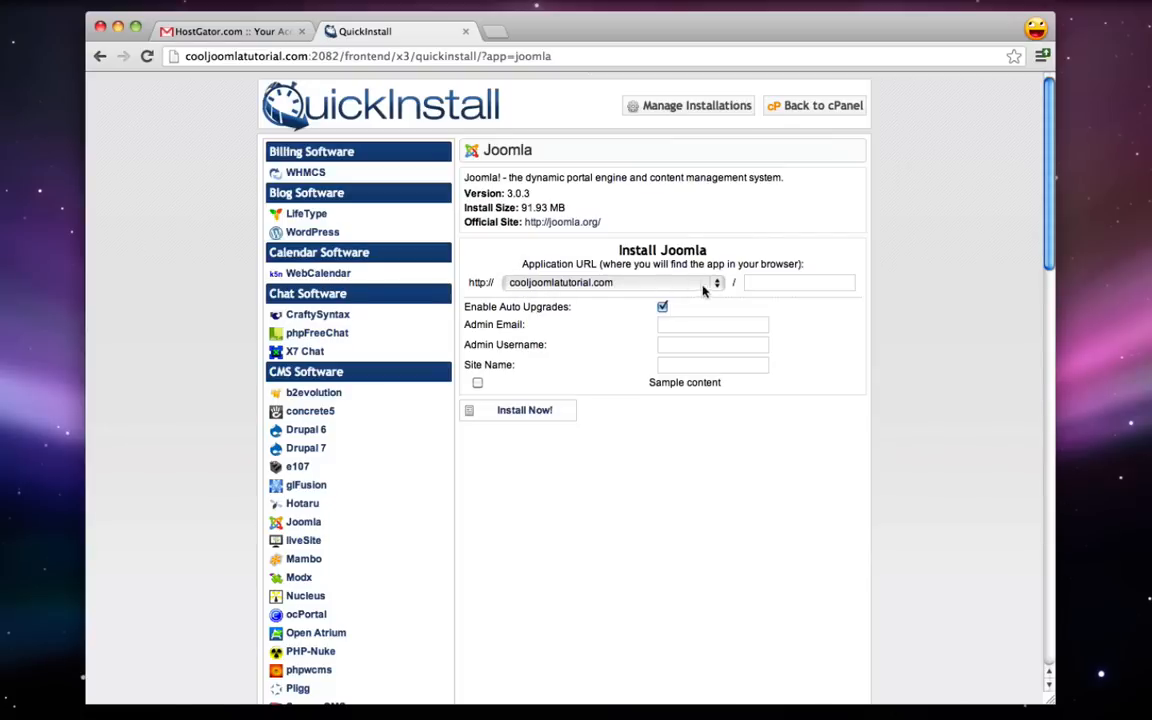
{"action": "left_click", "coordinate": [787, 282]}
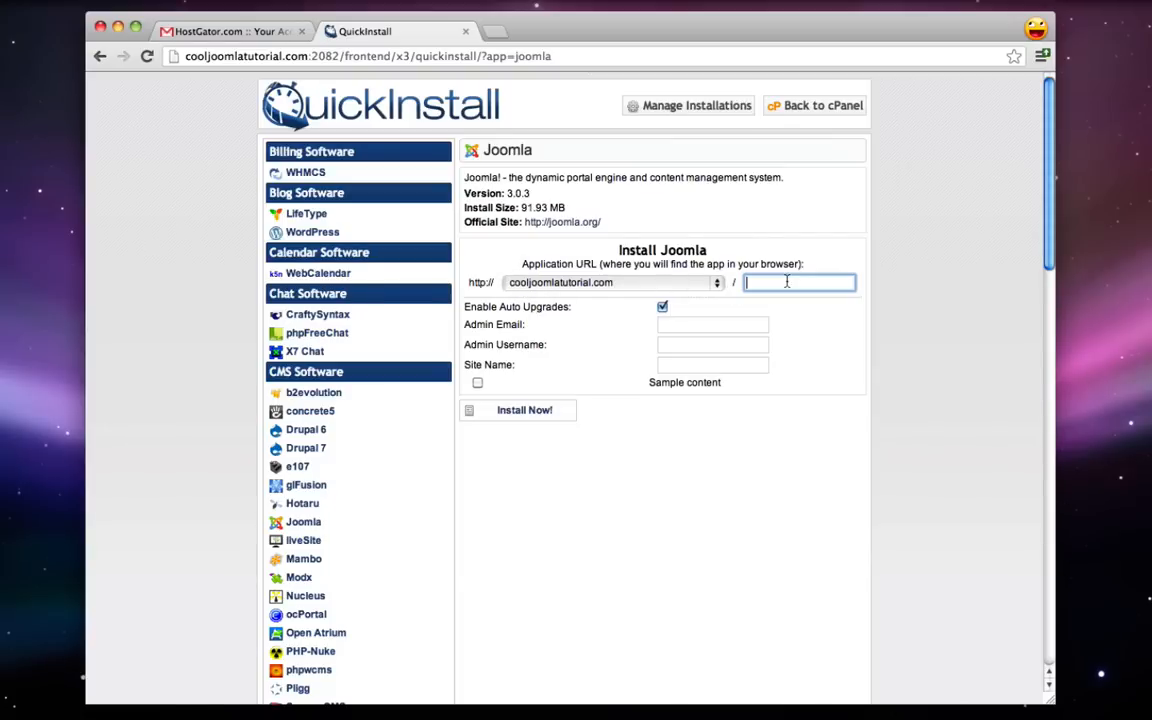
{"action": "type", "text": "hello"}
{"action": "double_click", "coordinate": [800, 288]}
{"action": "key", "text": "BackSpace"}
- Enter the admin e-mail, username admin and site name Sushi, then install
{"action": "left_click", "coordinate": [680, 328]}
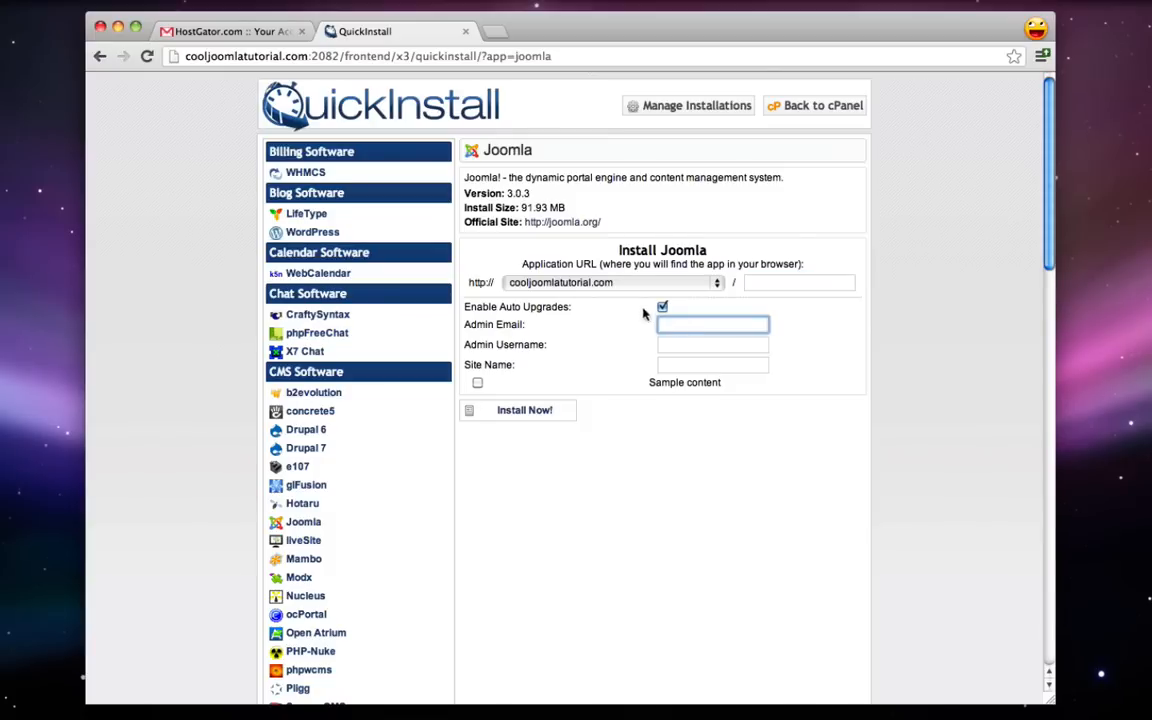
{"action": "left_click", "coordinate": [685, 346]}
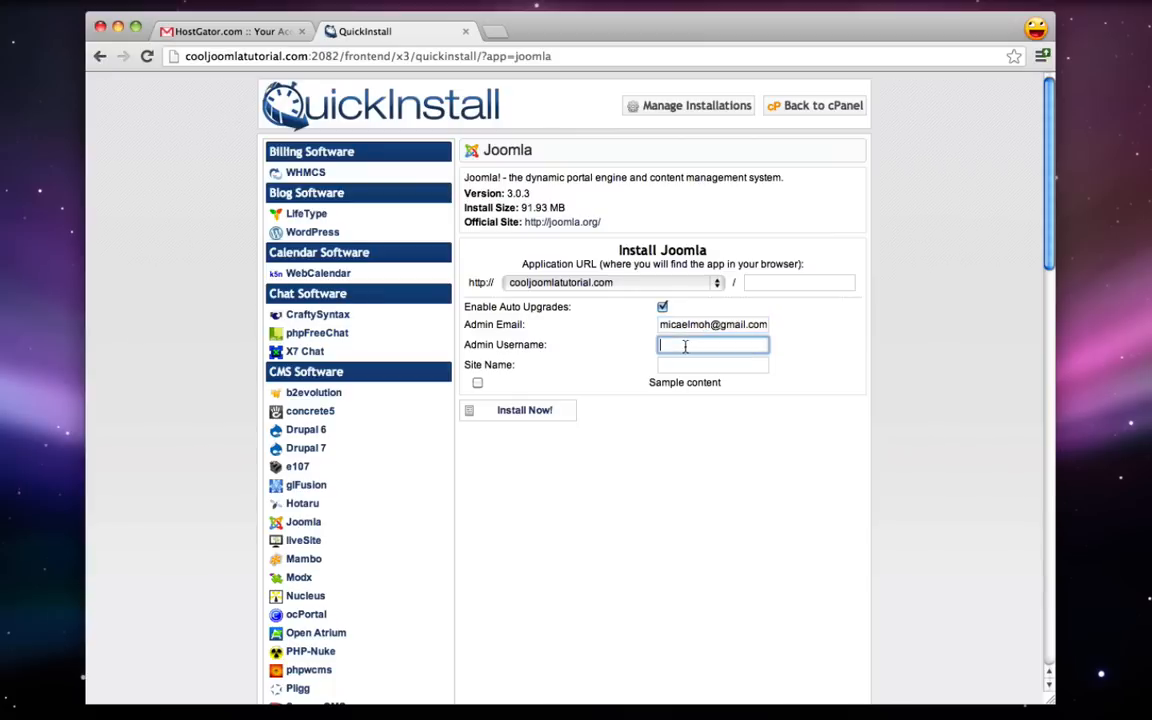
{"action": "type", "text": "admin"}
{"action": "left_click", "coordinate": [687, 366]}
{"action": "type", "text": "Sushi"}
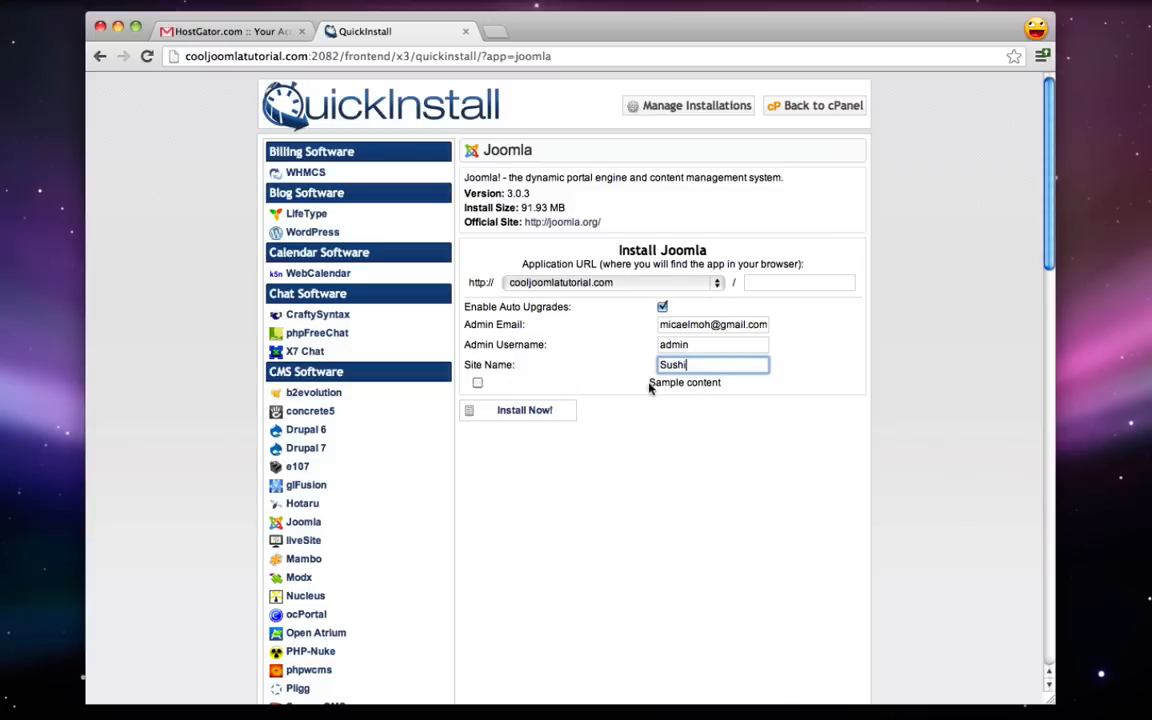
{"action": "left_click", "coordinate": [545, 411]}
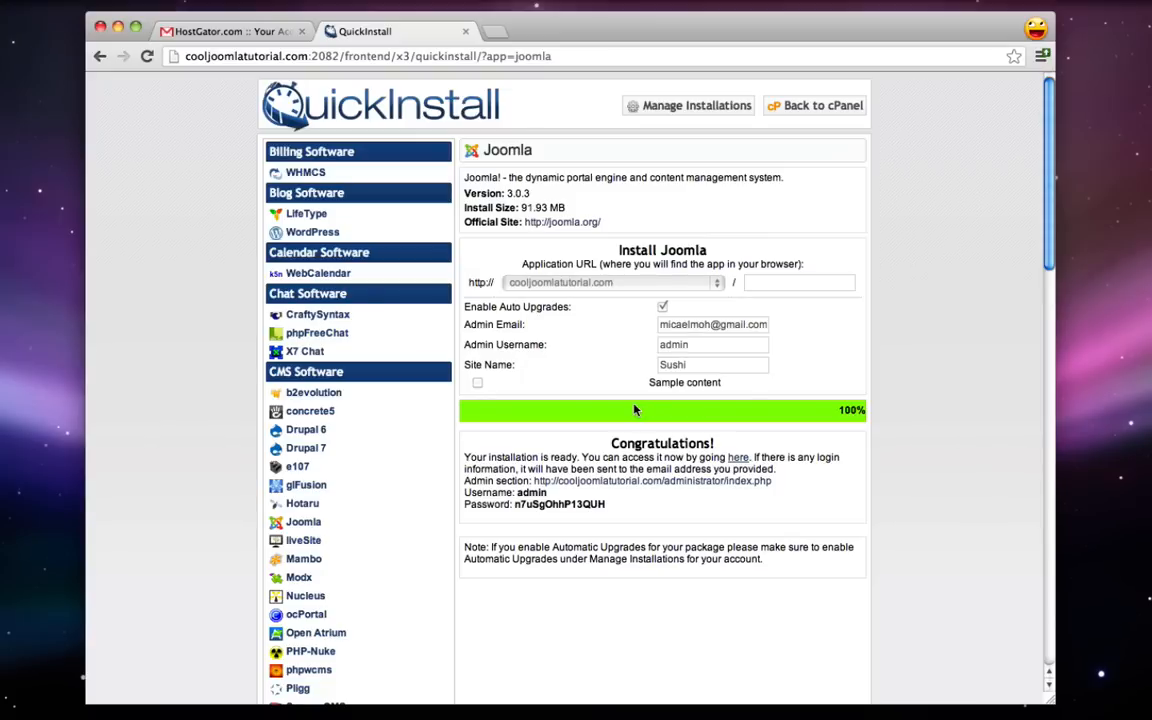
- Preview the new Sushi site at cooljoomlatutorial.com in a new tab, then close it
{"action": "key", "text": "super+t"}
{"action": "type", "text": "cooljoomlatutorial.com"}
{"action": "key", "text": "Return"}
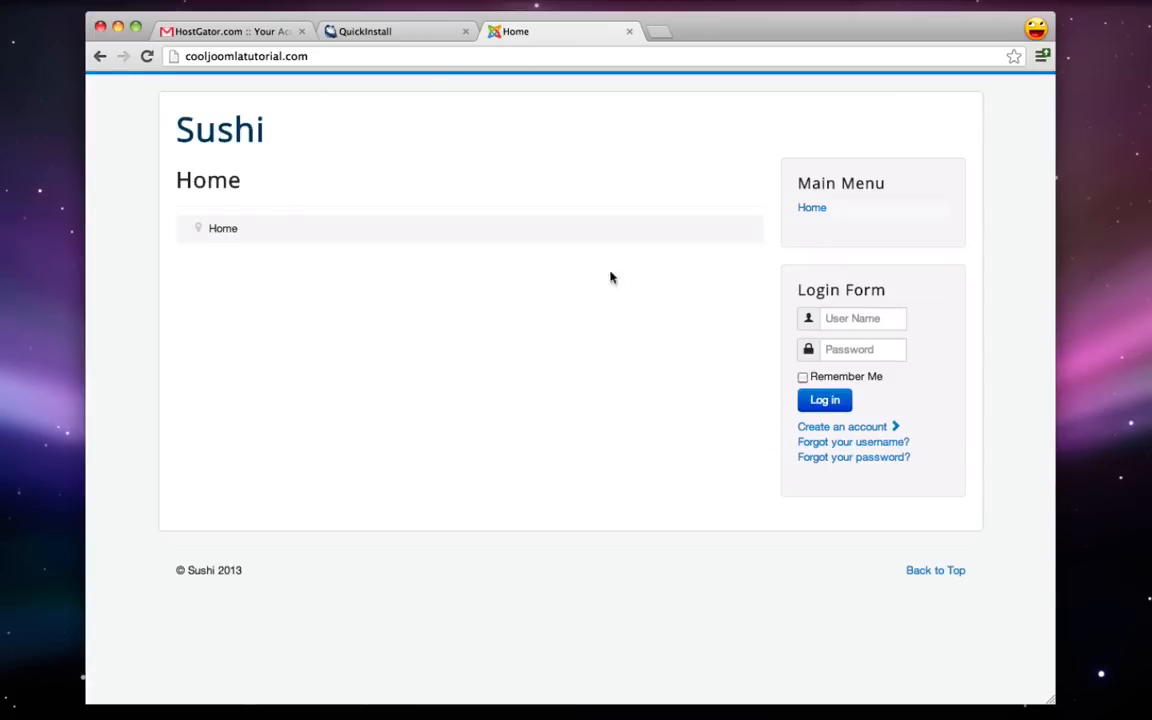
{"action": "left_click", "coordinate": [629, 33]}
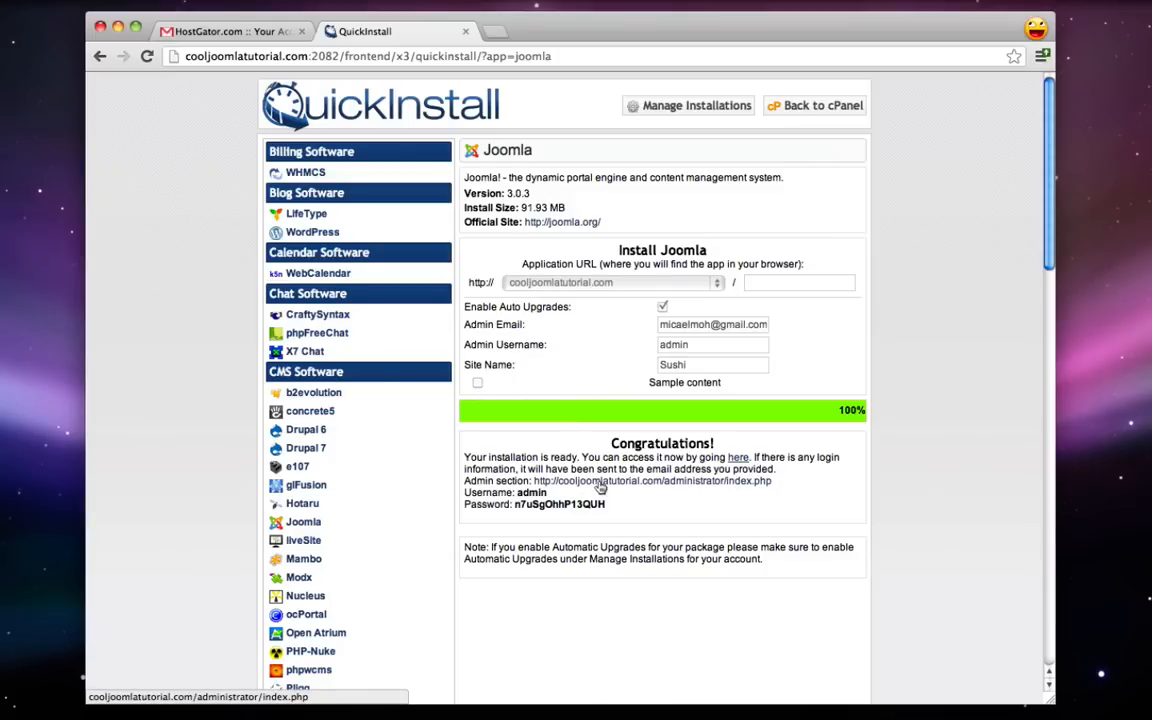
- Copy the generated admin password and follow the Admin section link
{"action": "double_click", "coordinate": [566, 505]}
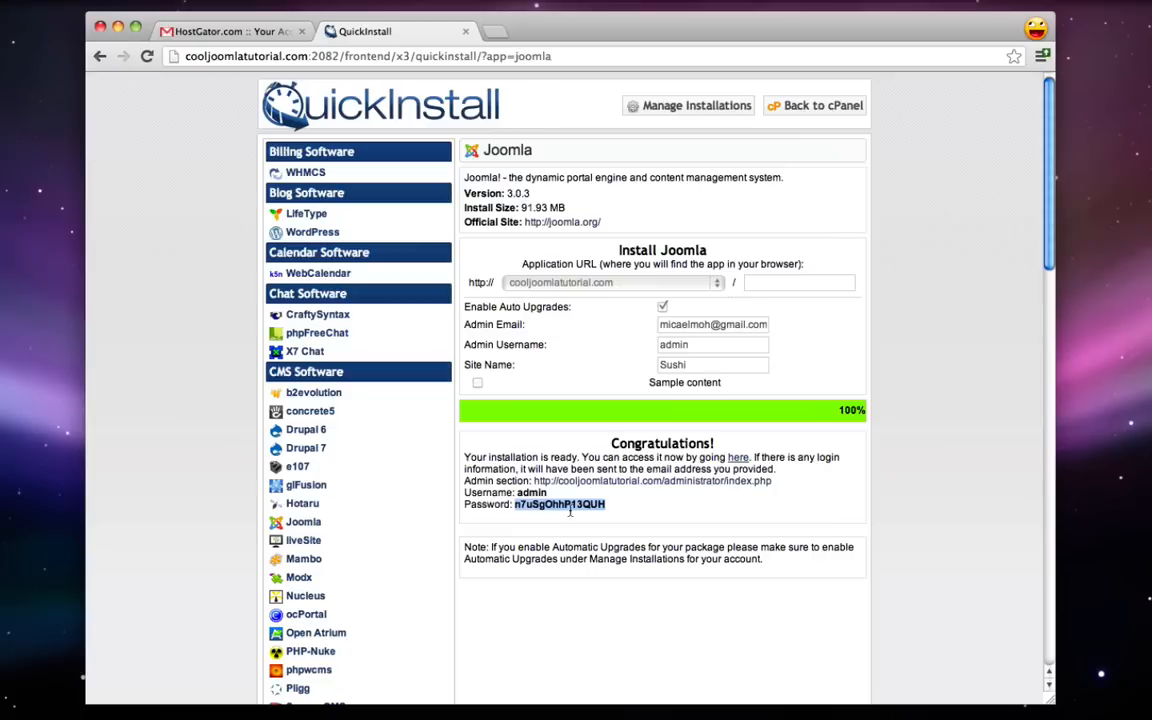
{"action": "right_click", "coordinate": [571, 509]}
{"action": "left_click", "coordinate": [598, 515]}
{"action": "left_click", "coordinate": [647, 507]}
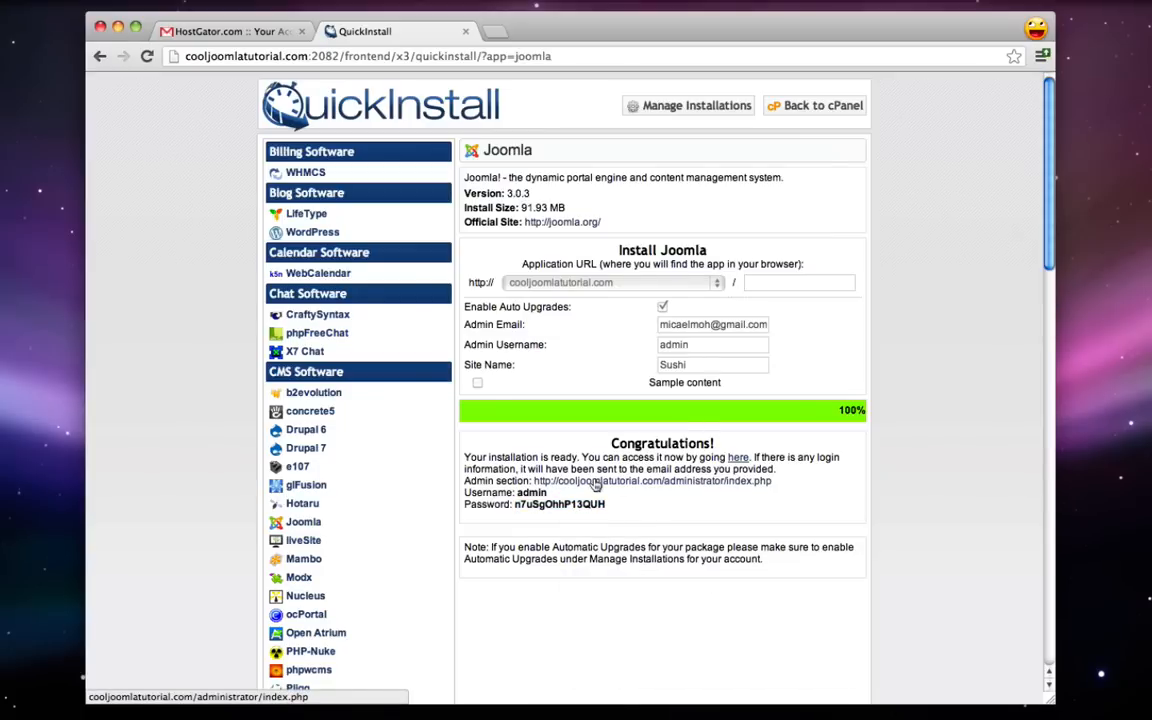
{"action": "left_click", "coordinate": [595, 482]}
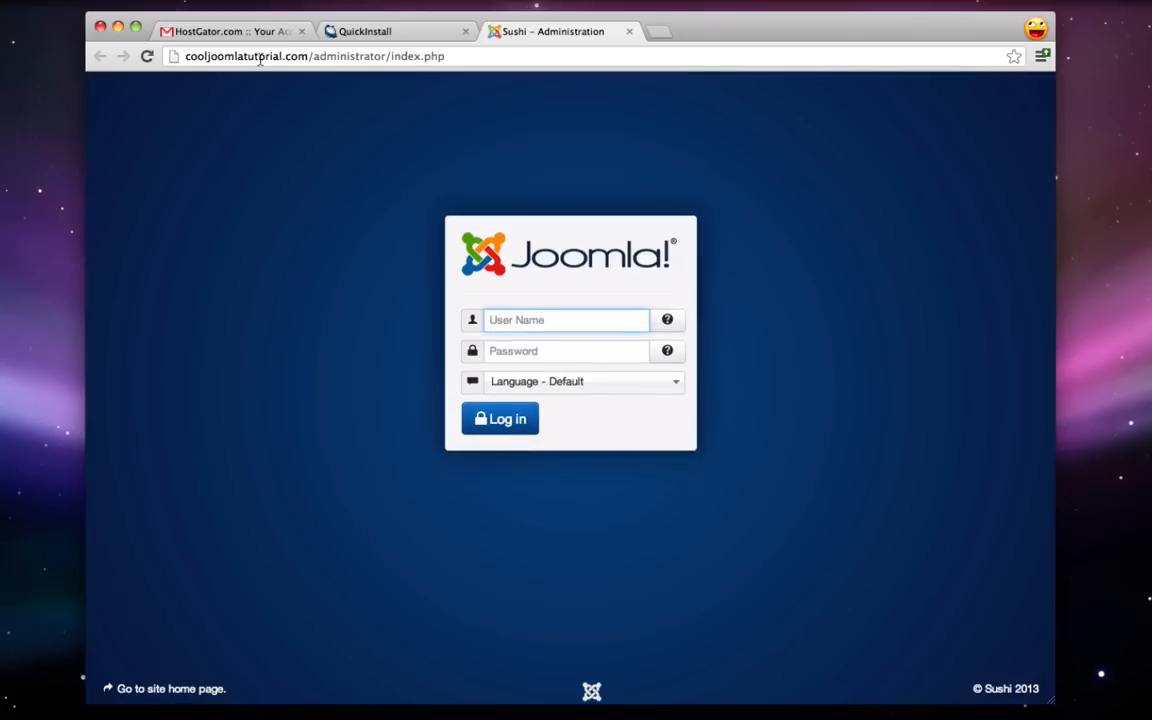
- Remove index.php from the address to load the /administrator/ login page
{"action": "left_click_drag", "start_coordinate": [391, 56], "coordinate": [445, 56]}
{"action": "key", "text": "BackSpace"}
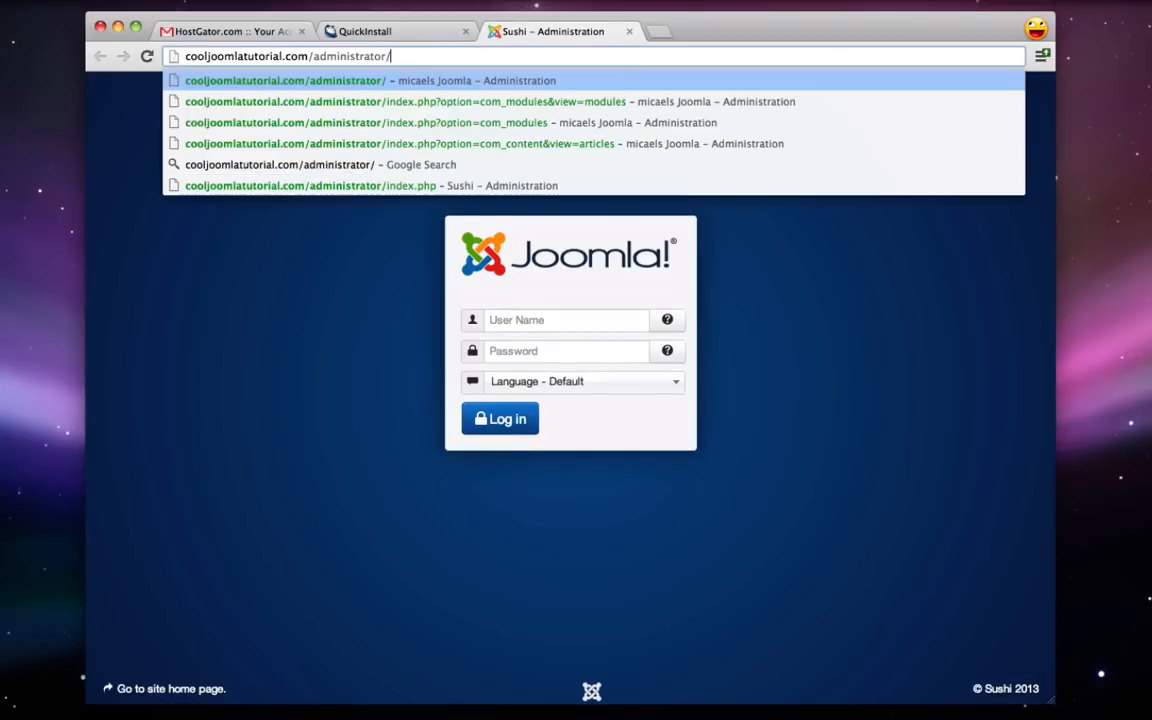
{"action": "key", "text": "Return"}
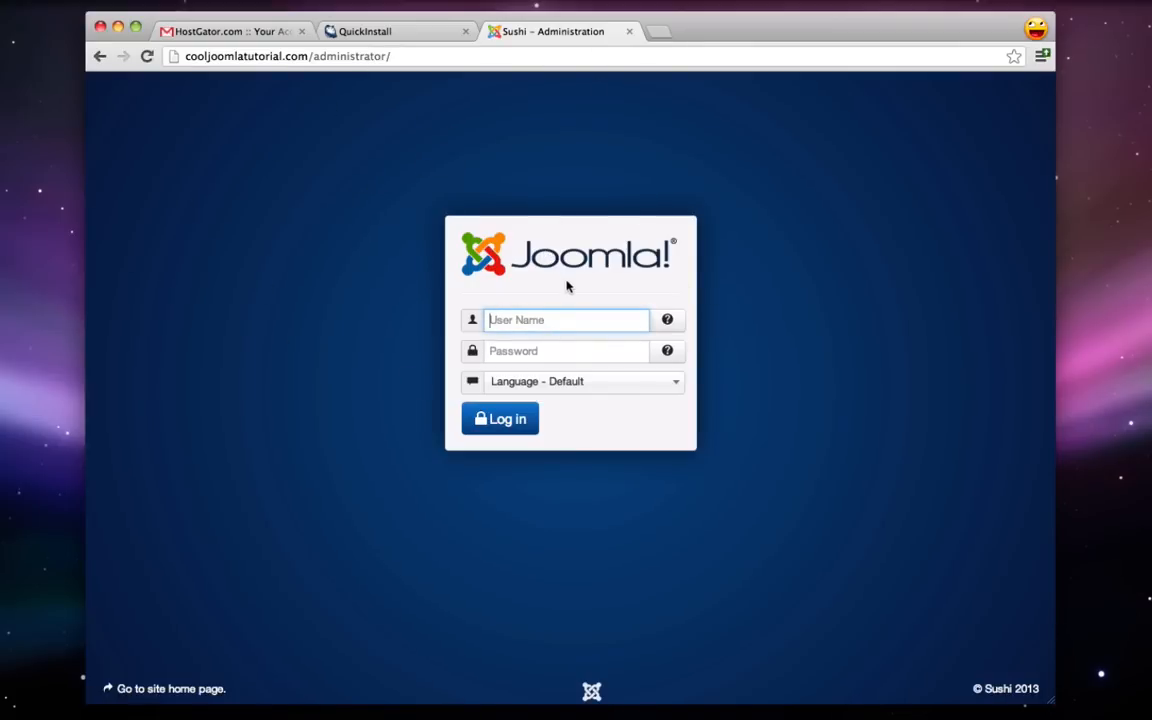
- Log in as admin with the pasted generated password
{"action": "type", "text": "admin"}
{"action": "right_click", "coordinate": [526, 351]}
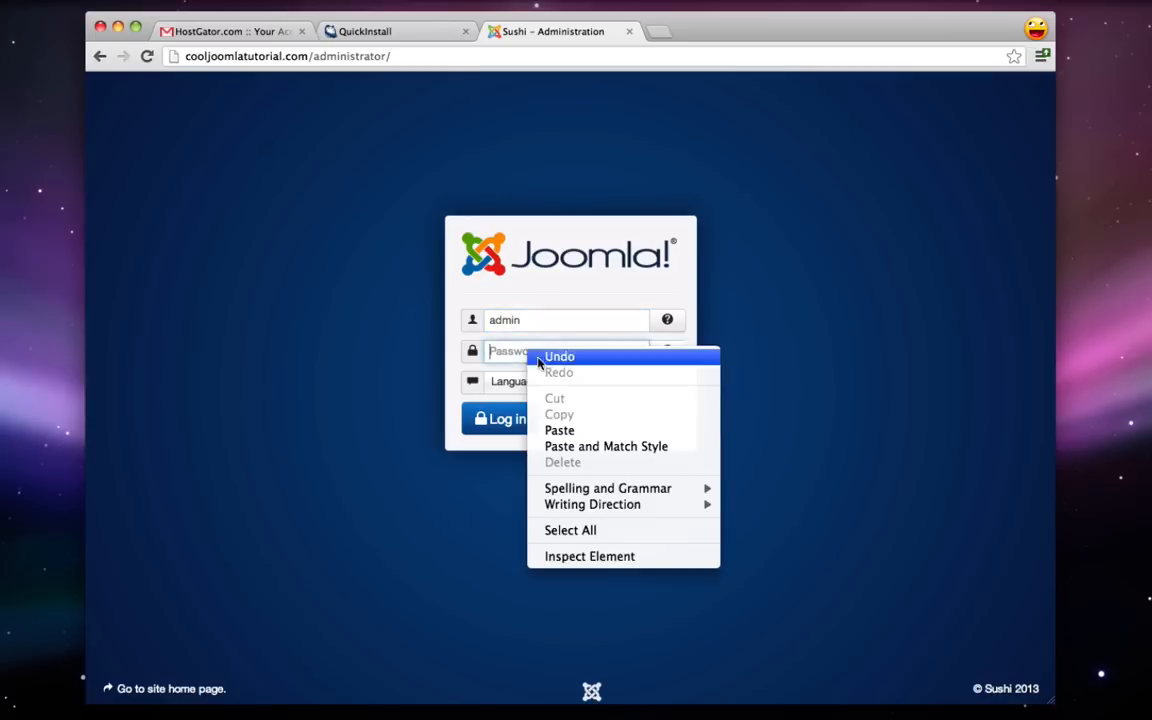
{"action": "left_click", "coordinate": [568, 430]}
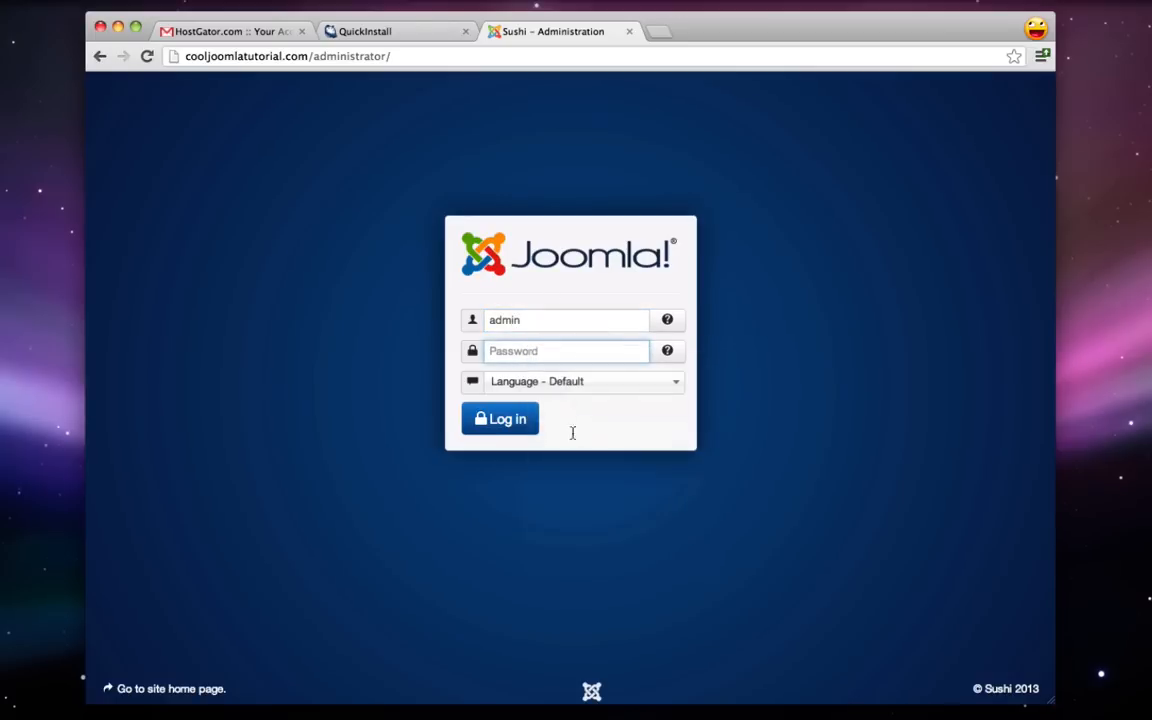
{"action": "left_click", "coordinate": [502, 430]}
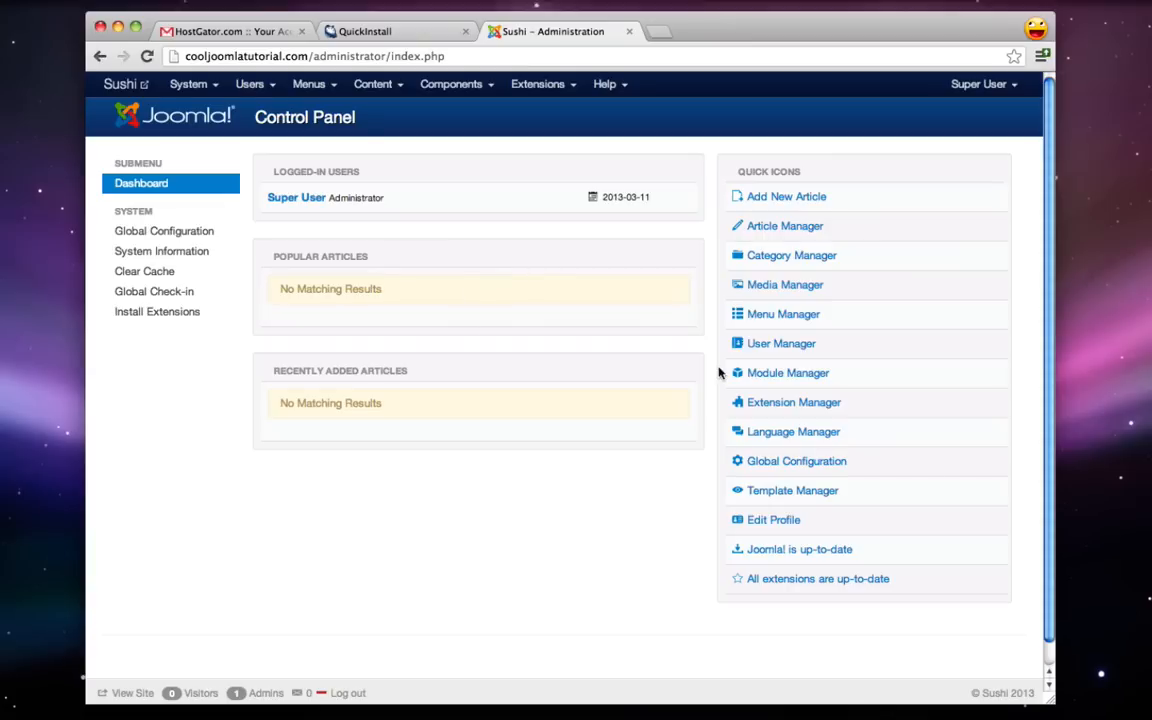
- Enter and confirm a new password in the Super User profile, save, and close
{"action": "left_click", "coordinate": [774, 521]}
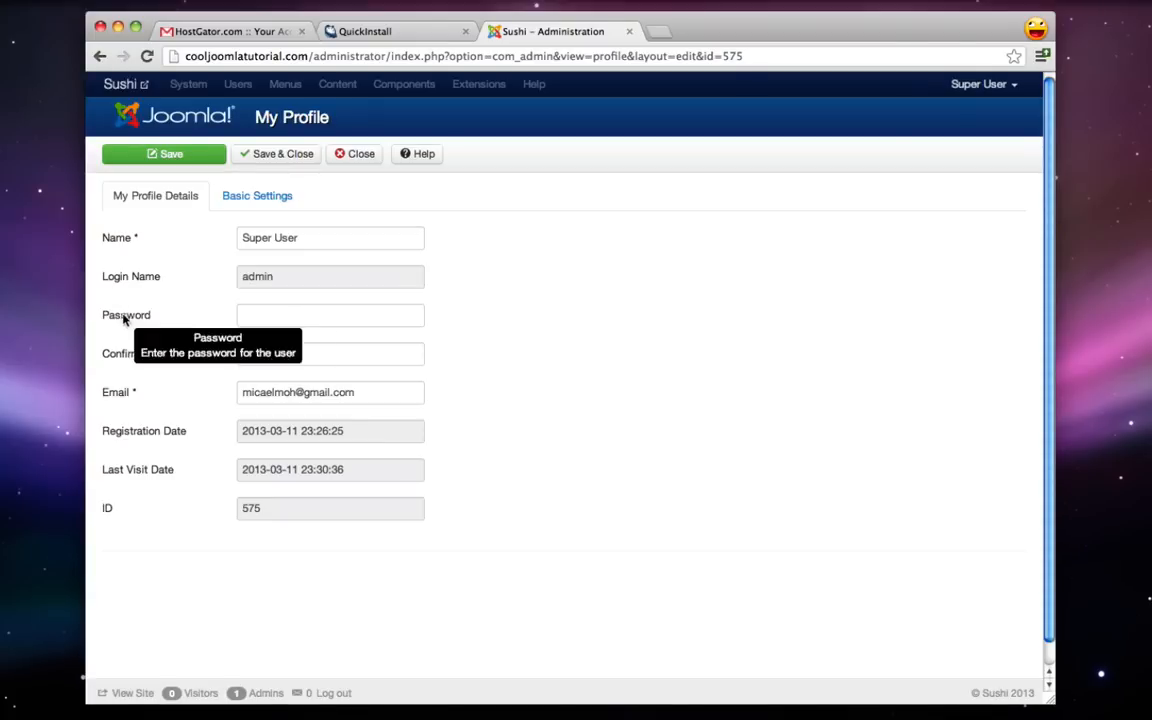
{"action": "left_click", "coordinate": [280, 316]}
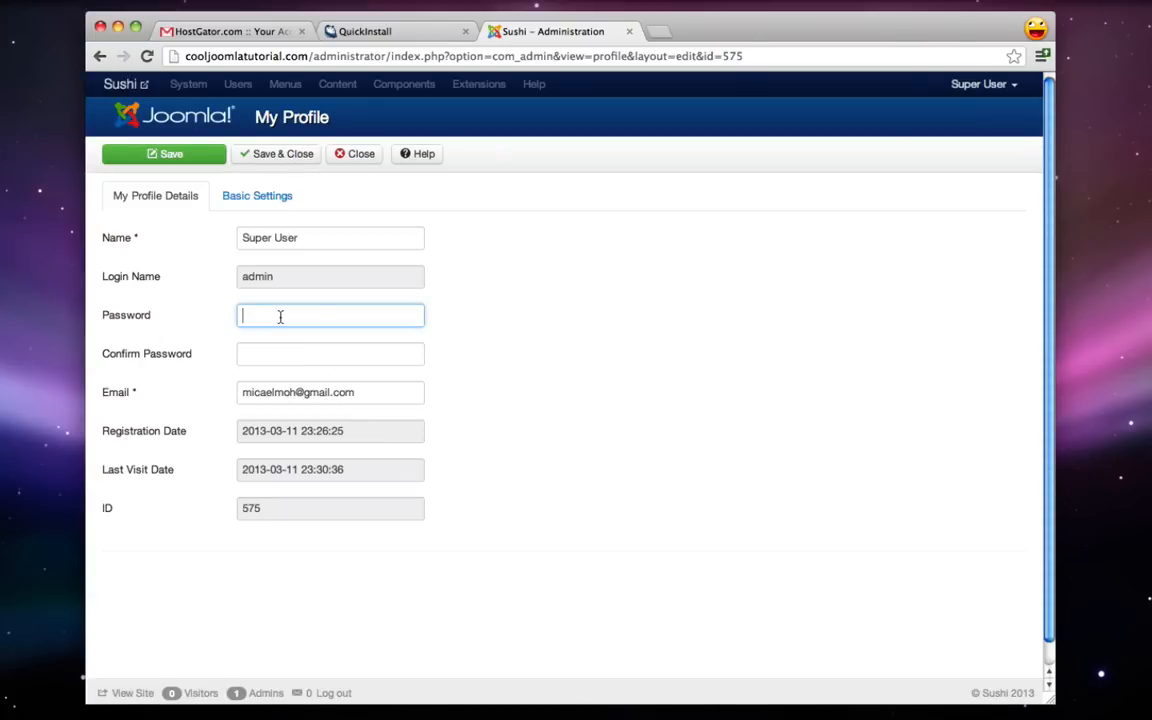
{"action": "type", "text": "123•••••"}
{"action": "key", "text": "Tab"}
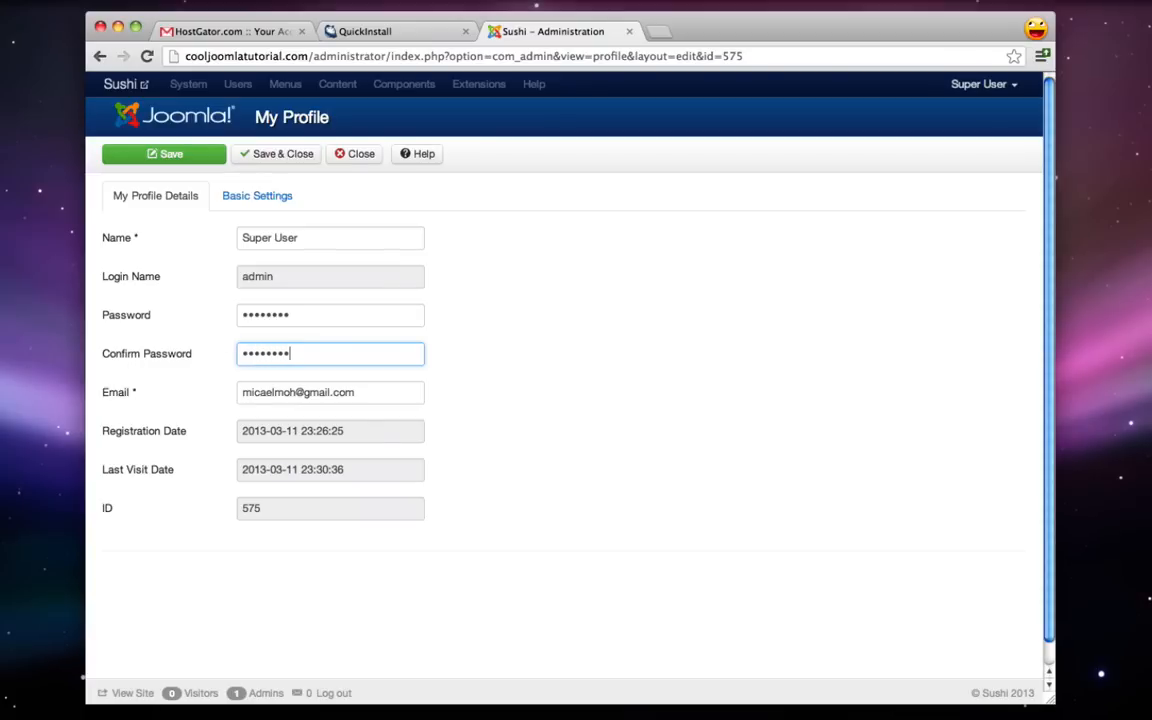
{"action": "left_click", "coordinate": [200, 162]}
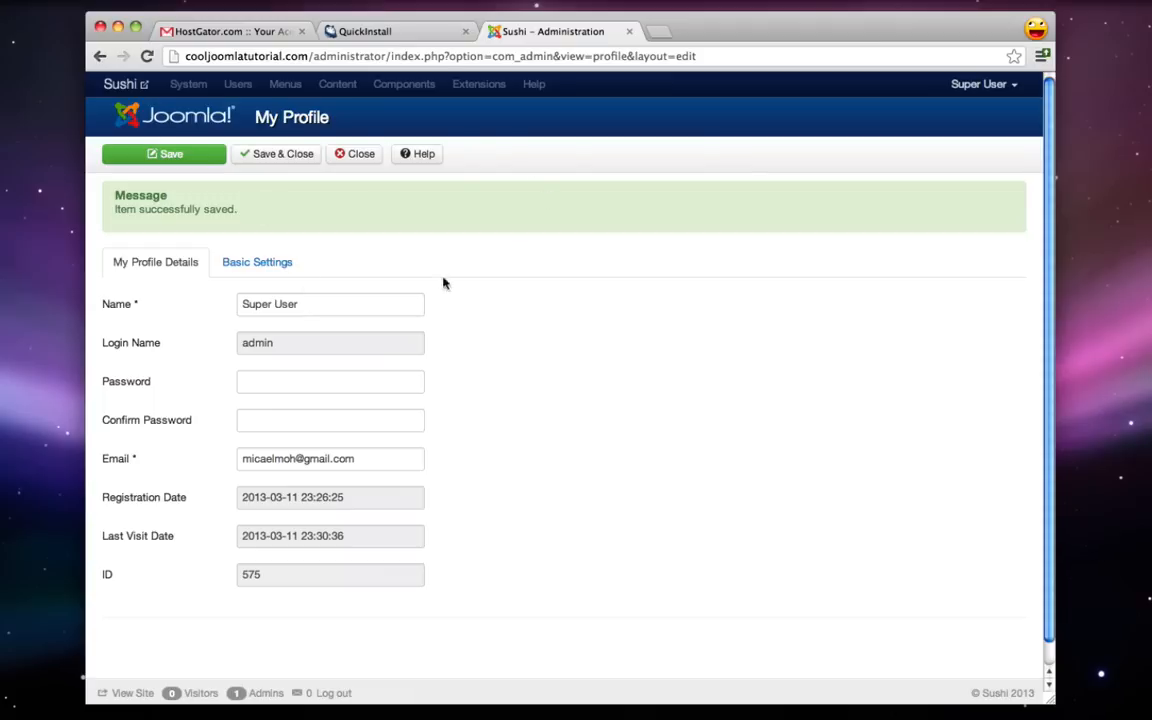
{"action": "left_click", "coordinate": [362, 155]}
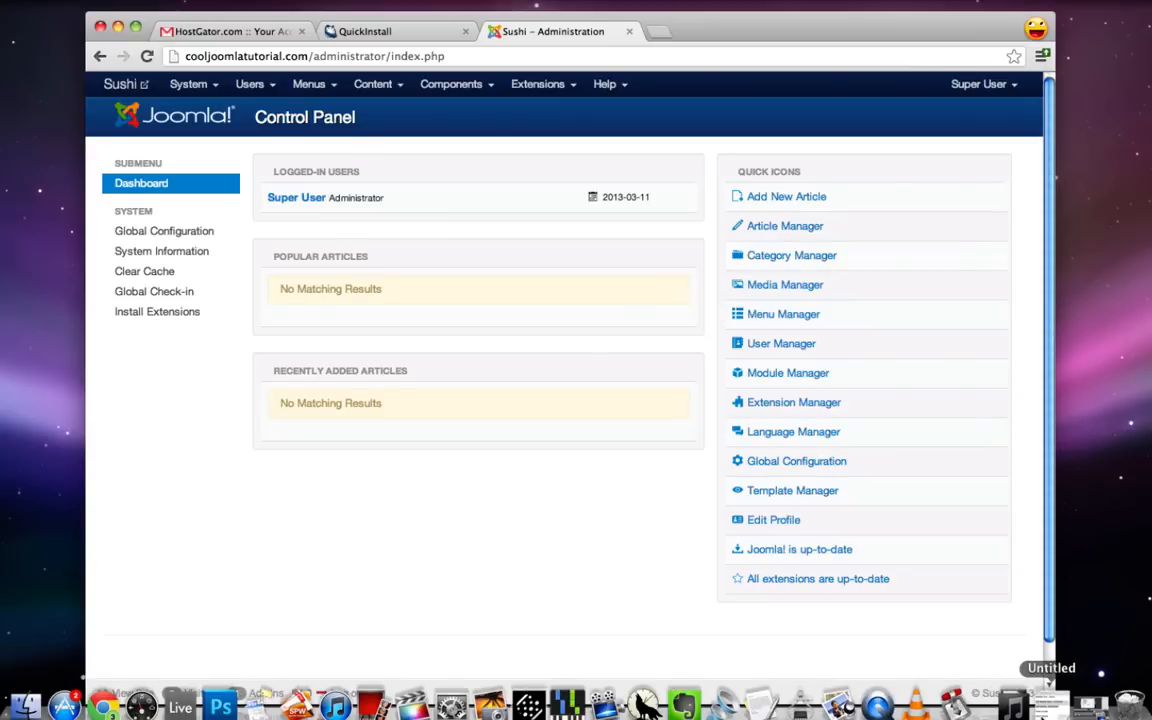
- Delete the Get Website Name, Get Hosting and Install Joomla lines from the TextEdit notes, then minimize them
{"action": "left_click", "coordinate": [1054, 706]}
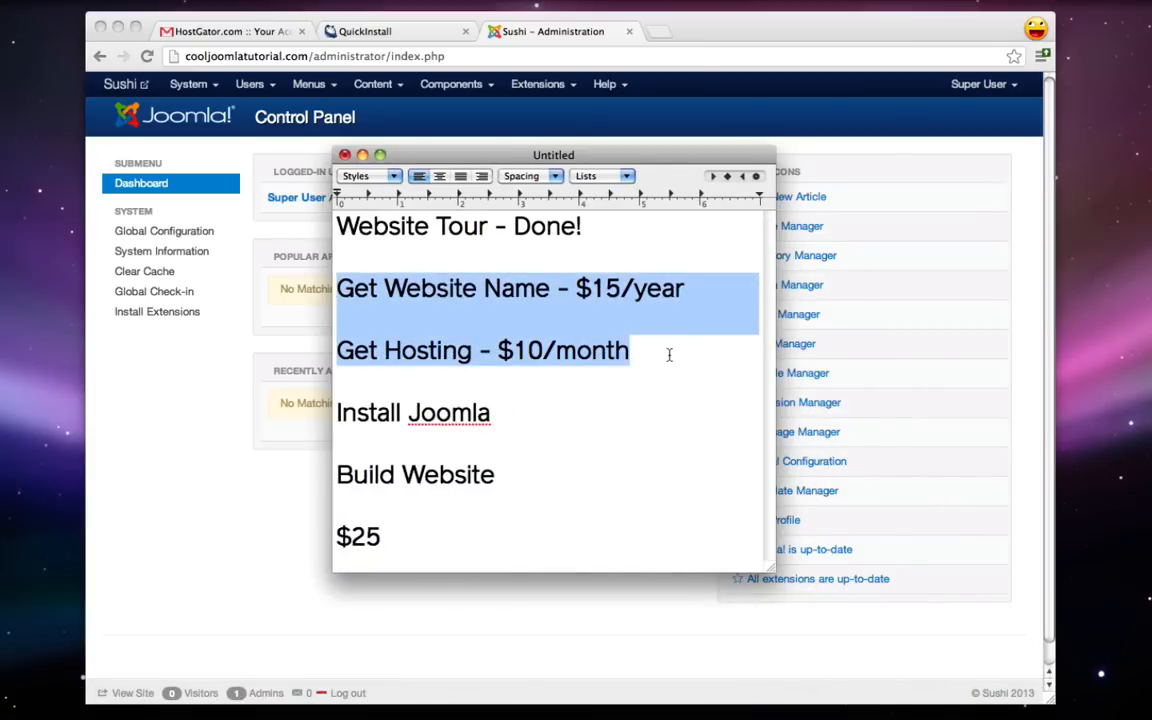
{"action": "left_click_drag", "start_coordinate": [669, 354], "coordinate": [340, 288]}
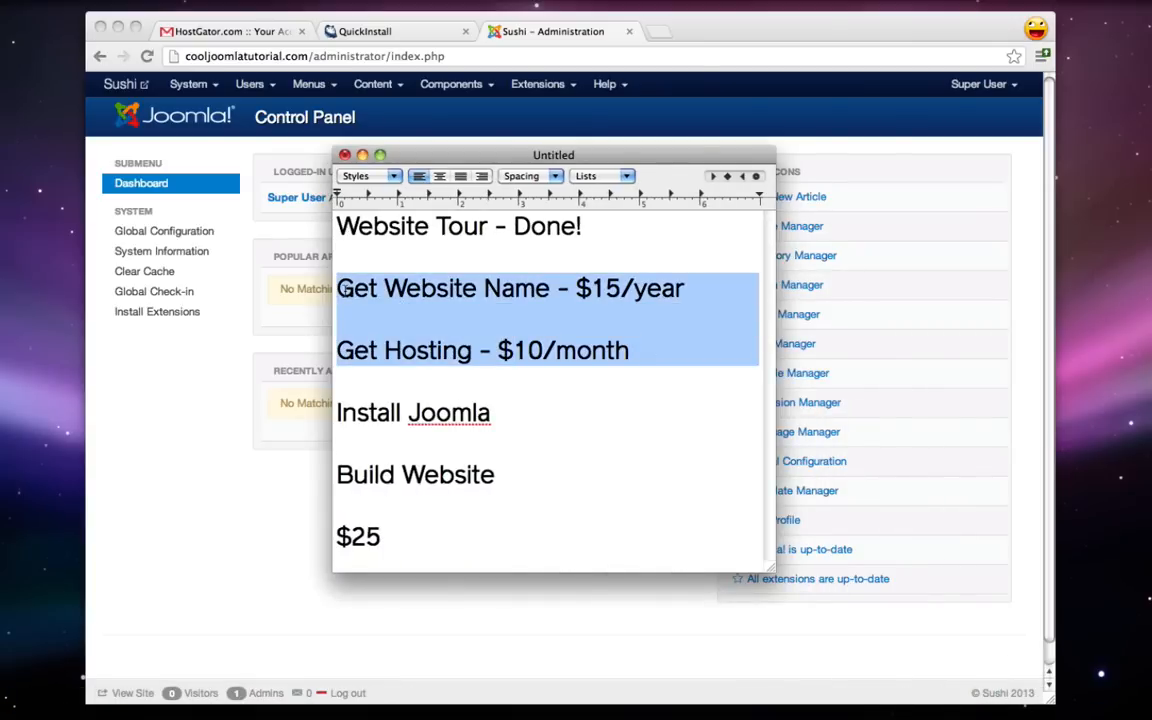
{"action": "key", "text": "BackSpace"}
{"action": "left_click_drag", "start_coordinate": [474, 304], "coordinate": [290, 302]}
{"action": "key", "text": "BackSpace"}
{"action": "key", "text": "BackSpace"}
{"action": "key", "text": "BackSpace"}
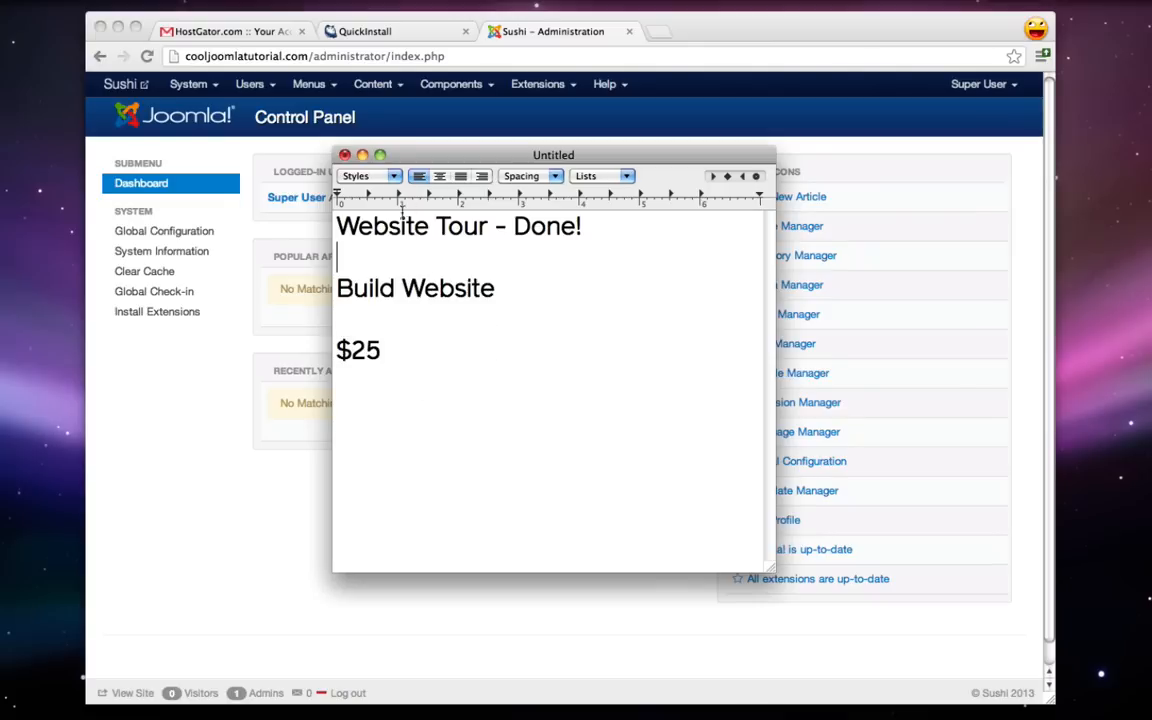
{"action": "left_click", "coordinate": [363, 155]}
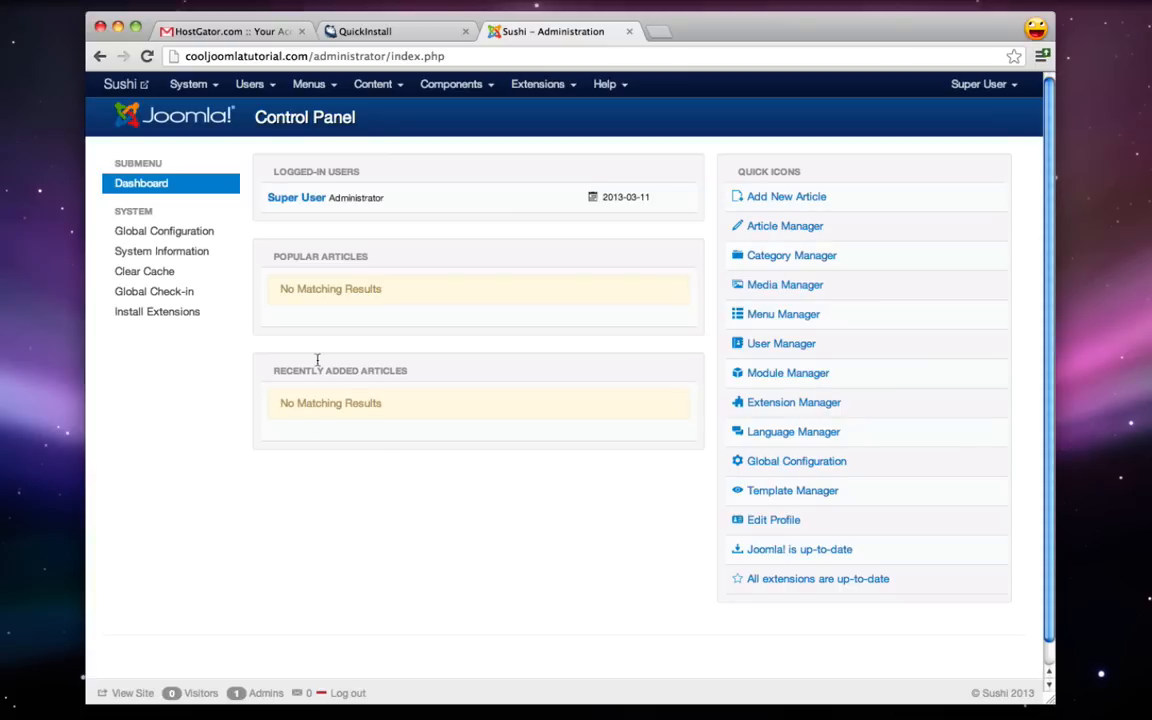
- Close the Sushi front page and load icetheme.com in a new tab
{"action": "left_click", "coordinate": [127, 86]}
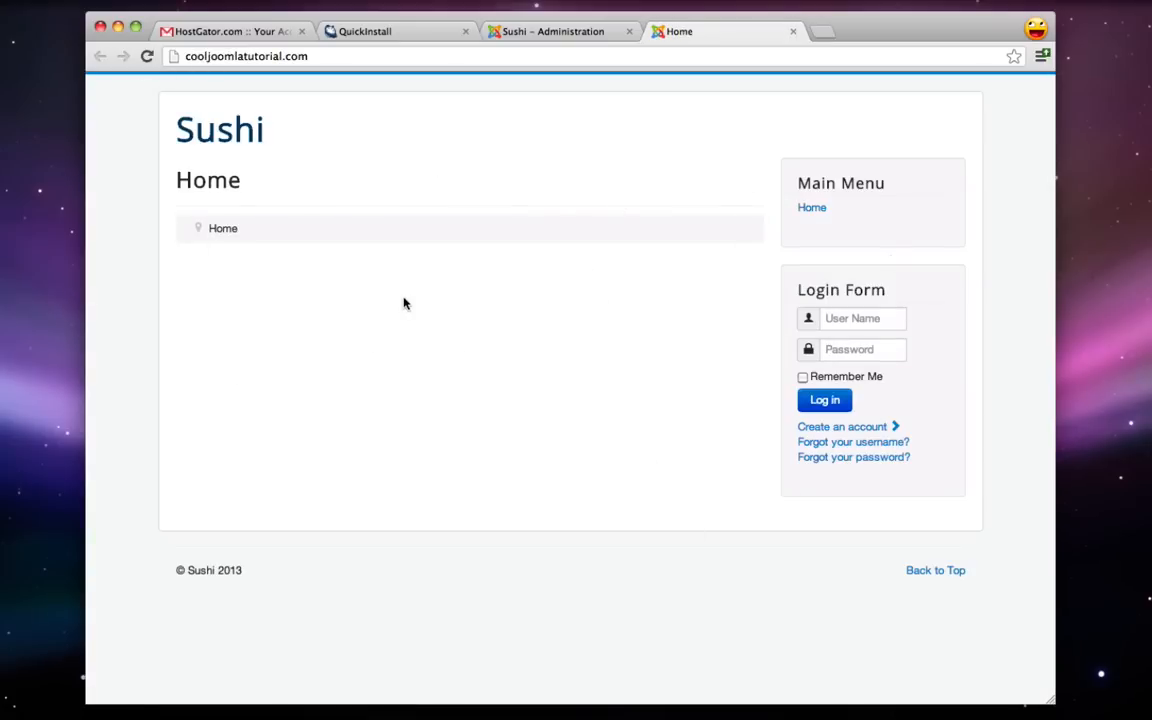
{"action": "key", "text": "super+w"}
{"action": "key", "text": "super+t"}
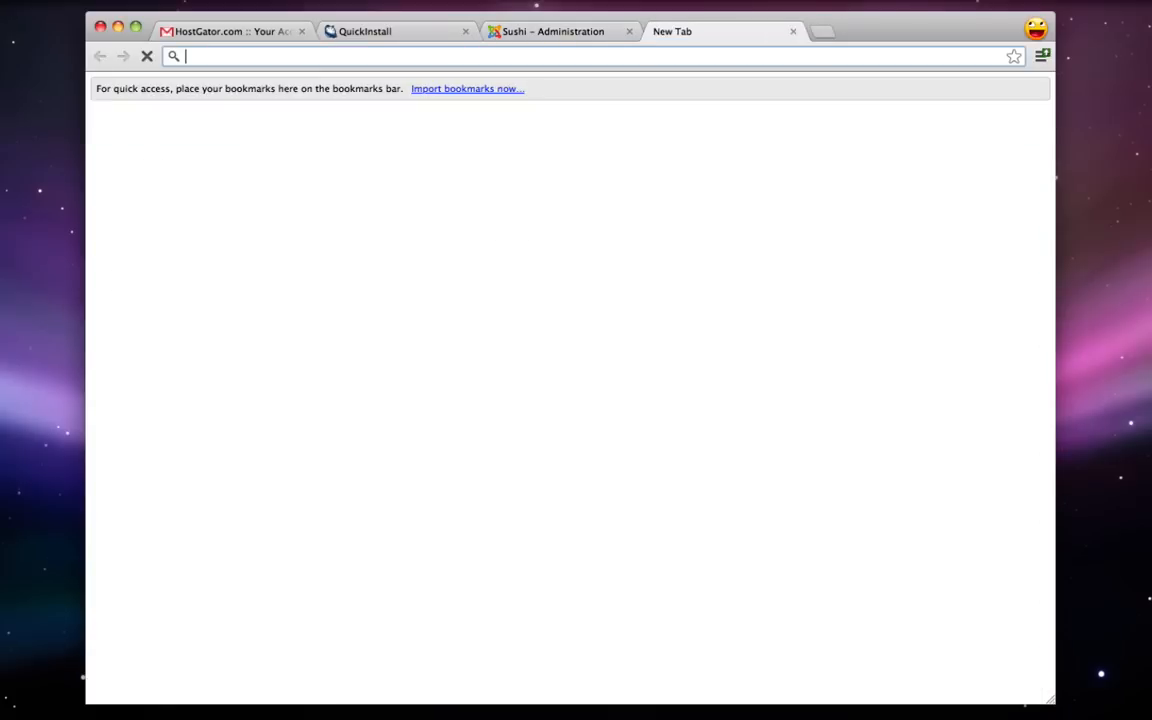
{"action": "type", "text": "ice"}
{"action": "key", "text": "Return"}
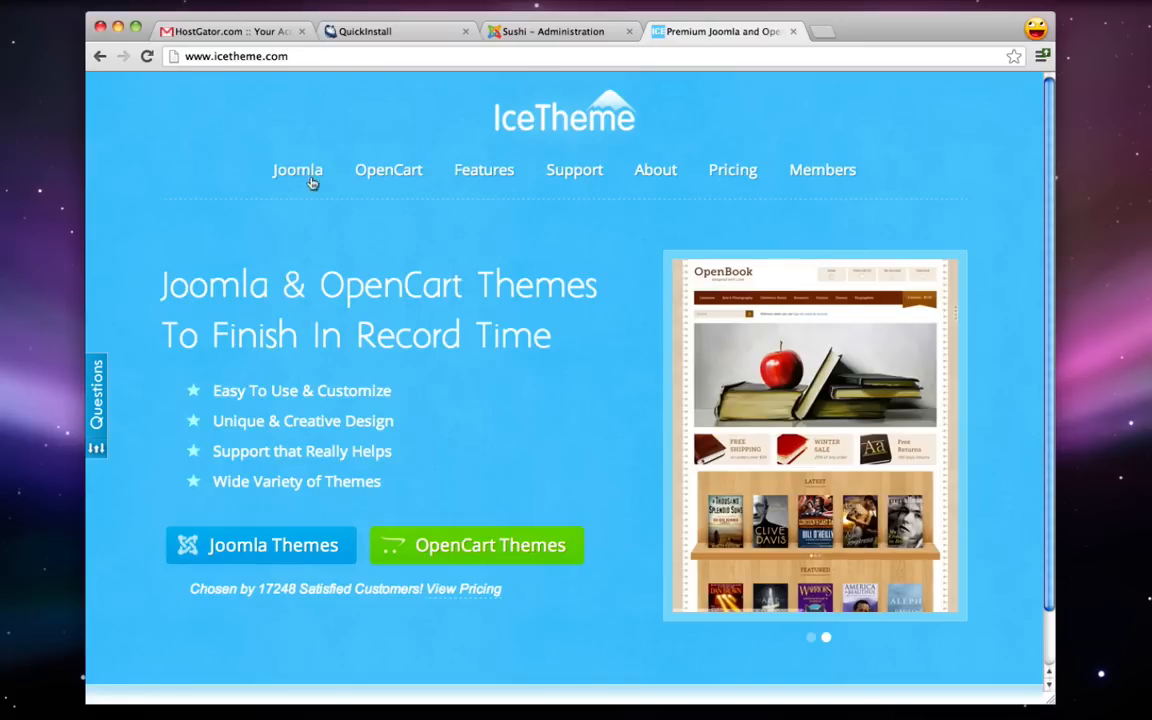
- Browse IceTheme's free Joomla themes and open the IT Future live demo
{"action": "mouse_move", "coordinate": [279, 163]}
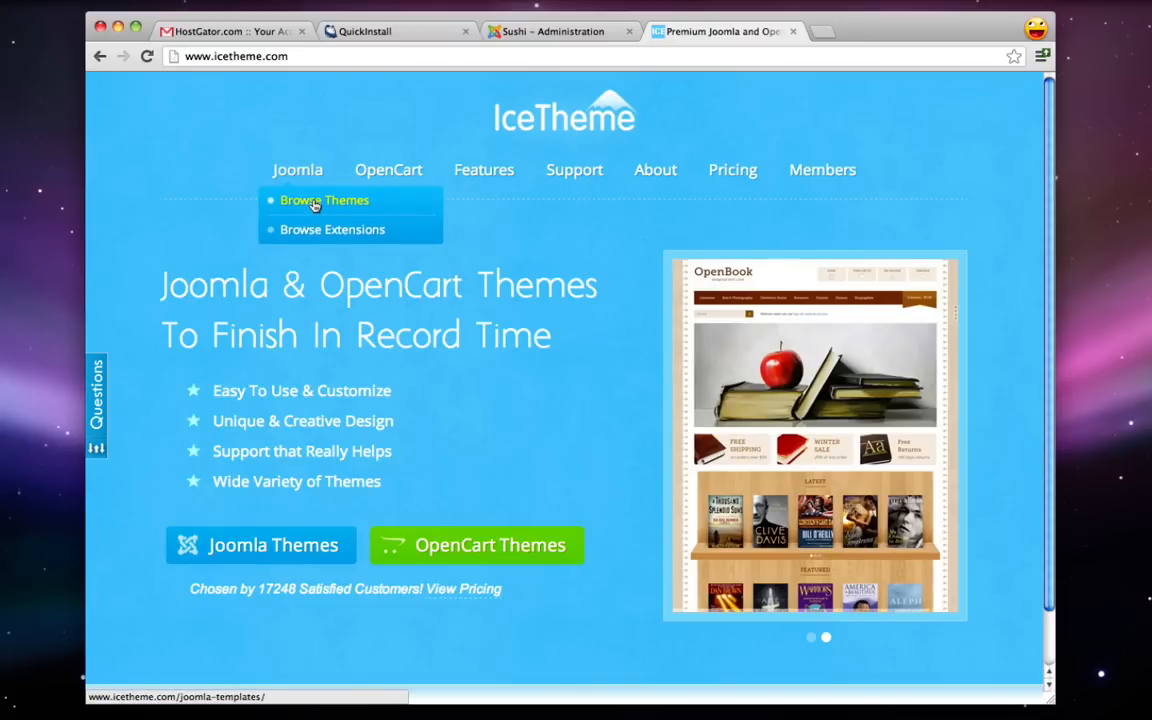
{"action": "left_click", "coordinate": [314, 203]}
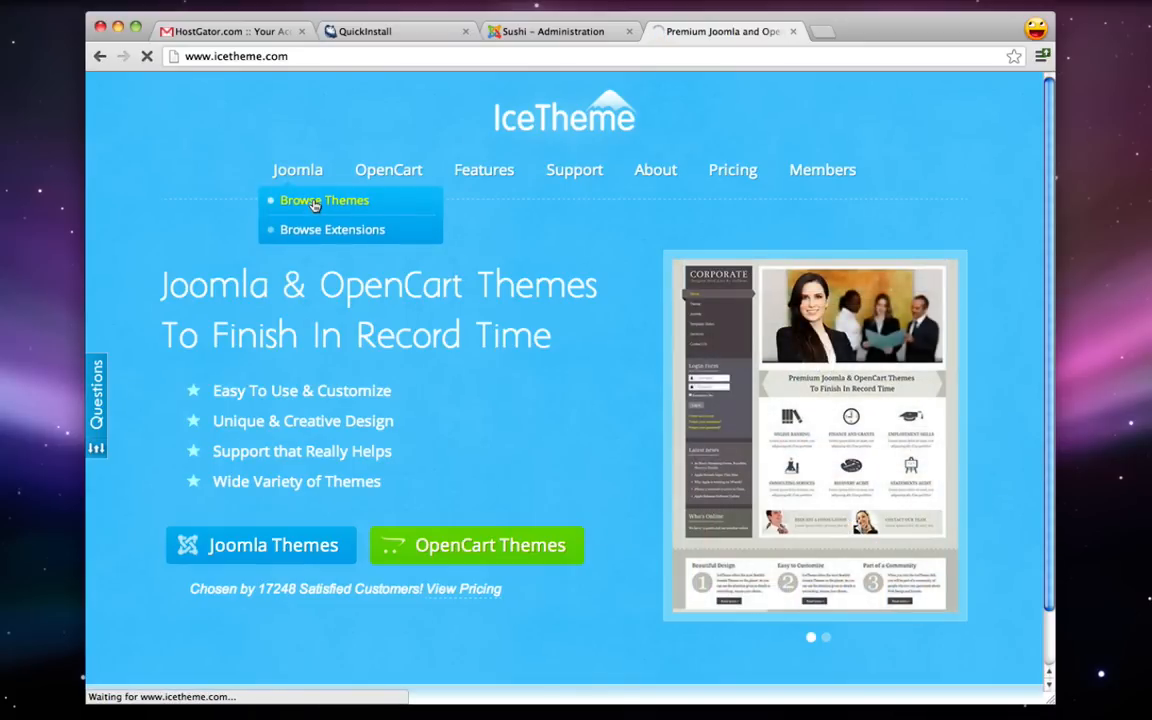
{"action": "scroll", "coordinate": [314, 205], "scroll_direction": "down", "scroll_amount": 4}
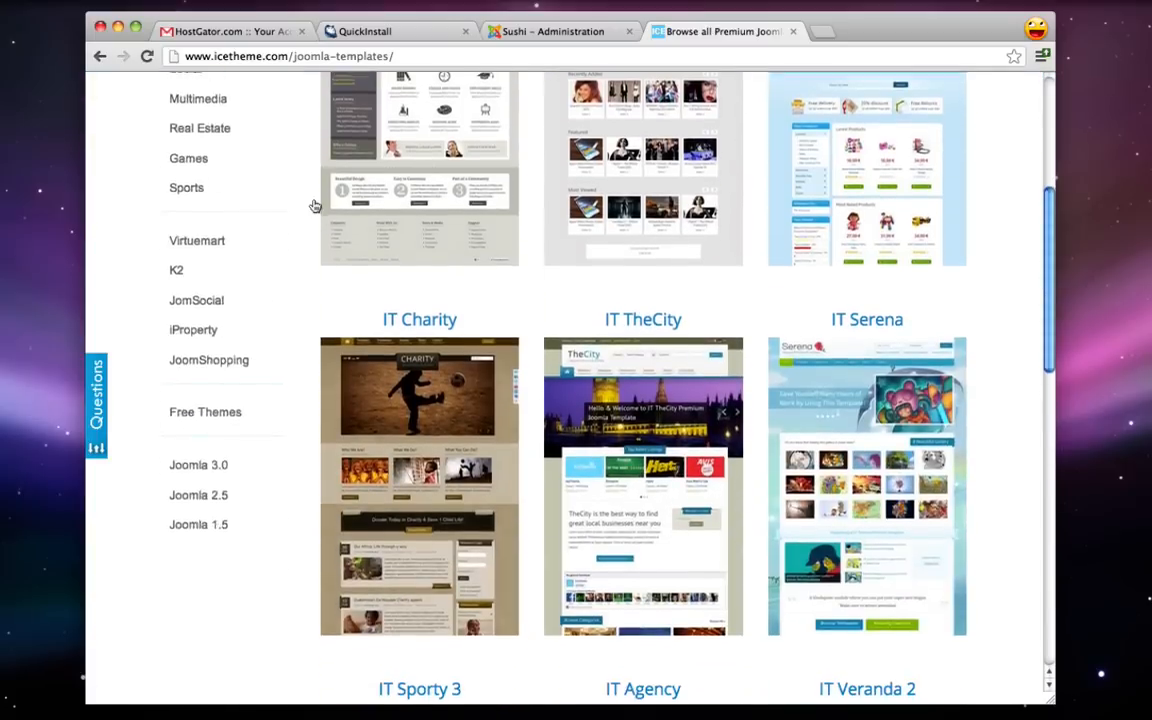
{"action": "scroll", "coordinate": [314, 205], "scroll_direction": "down", "scroll_amount": 1}
{"action": "left_click", "coordinate": [210, 352]}
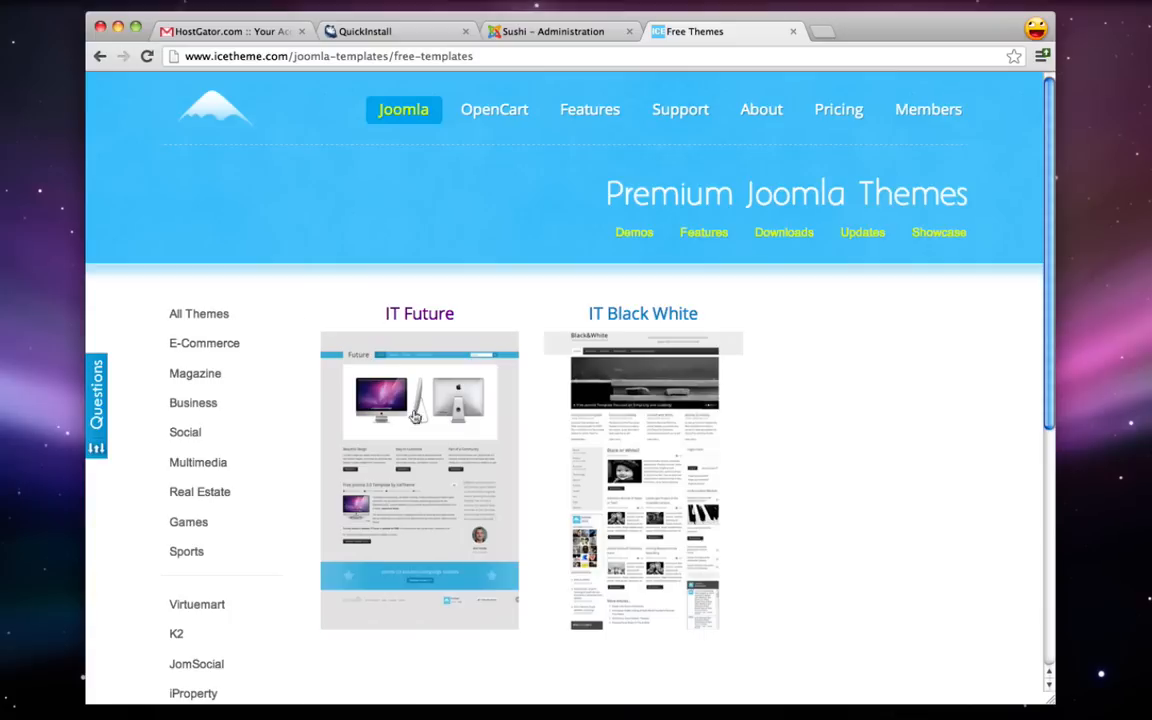
{"action": "mouse_move", "coordinate": [450, 316]}
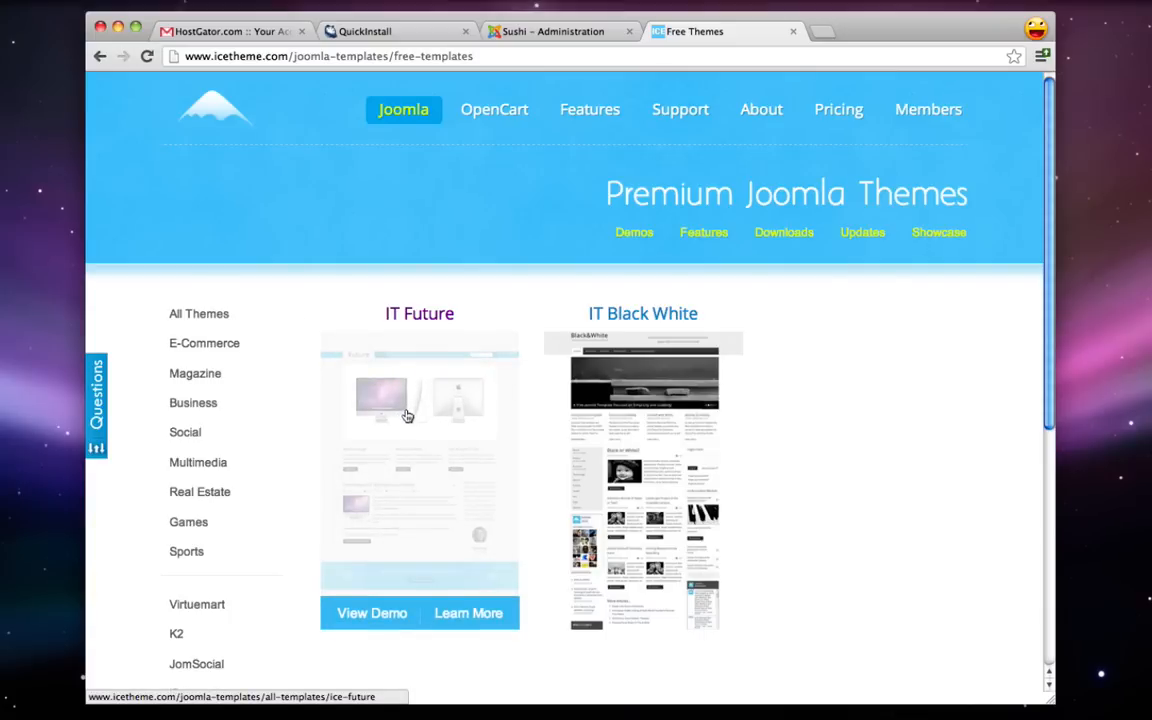
{"action": "left_click", "coordinate": [372, 615]}
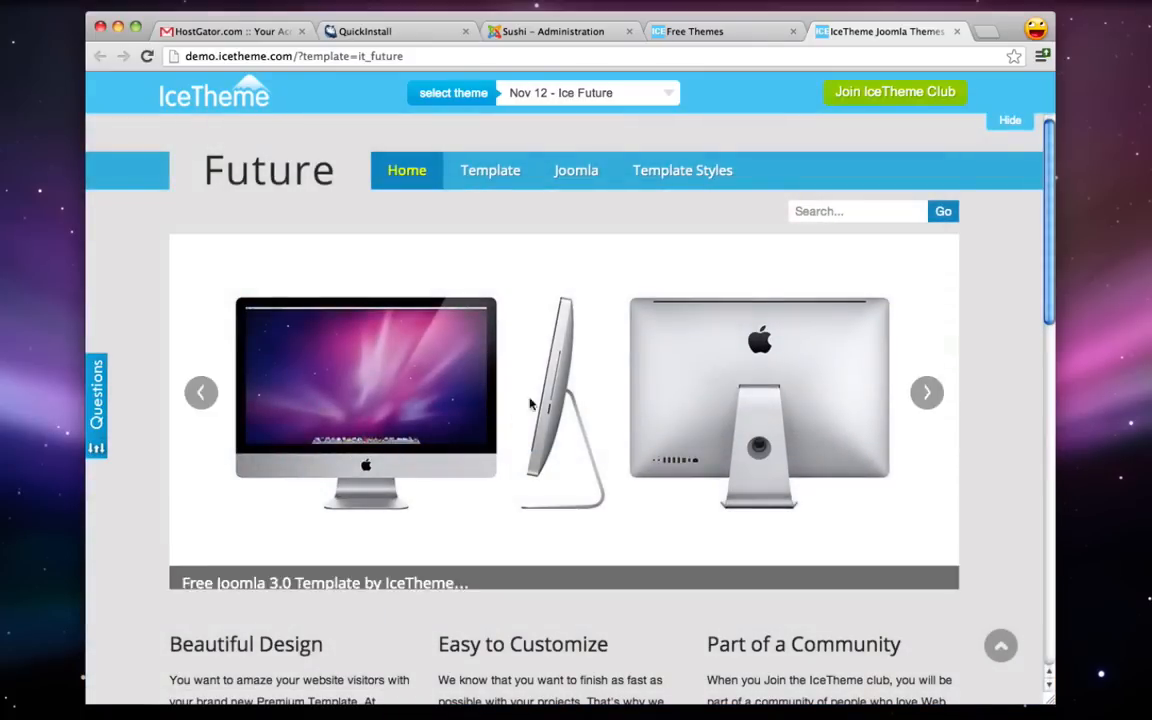
- Download the IT Future All In One Package zip to the desktop and unzip it
{"action": "scroll", "coordinate": [530, 400], "scroll_direction": "down", "scroll_amount": 15}
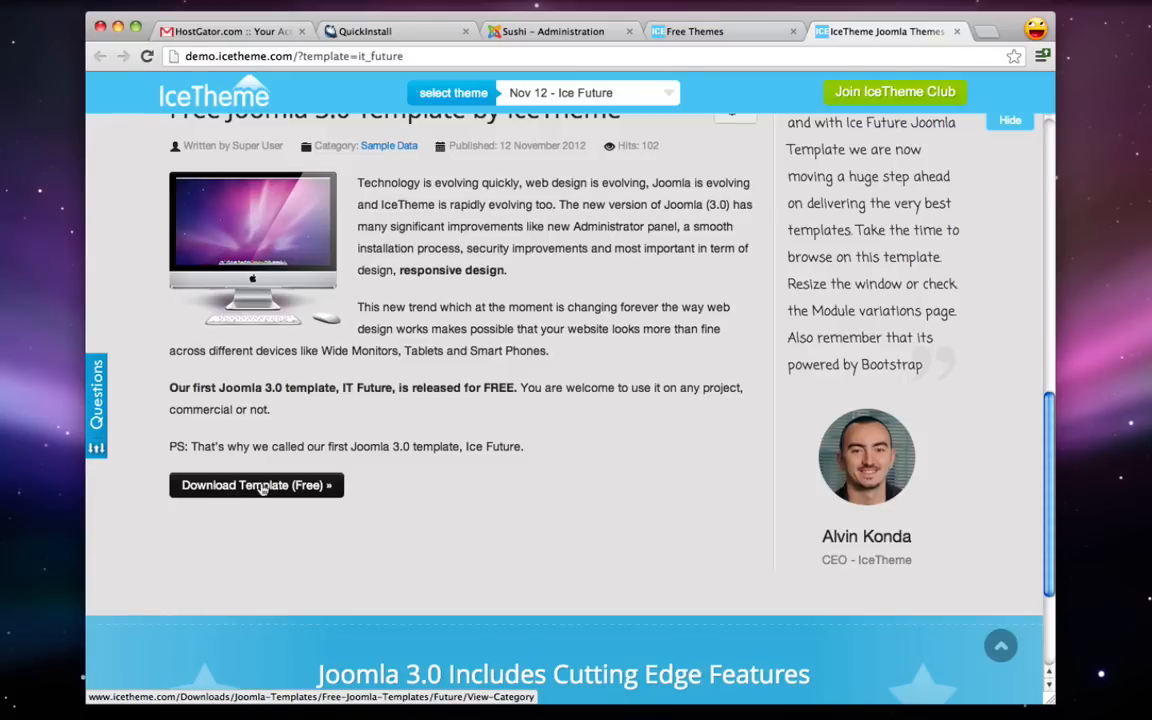
{"action": "left_click", "coordinate": [262, 486]}
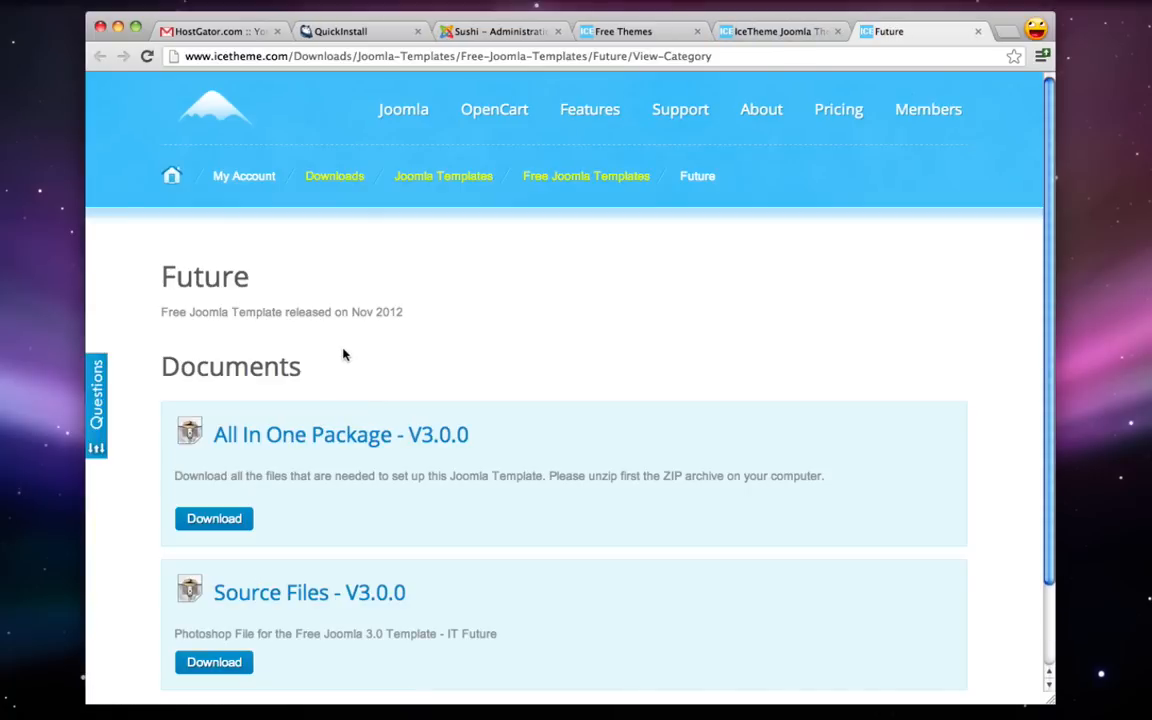
{"action": "scroll", "coordinate": [342, 354], "scroll_direction": "down", "scroll_amount": 2}
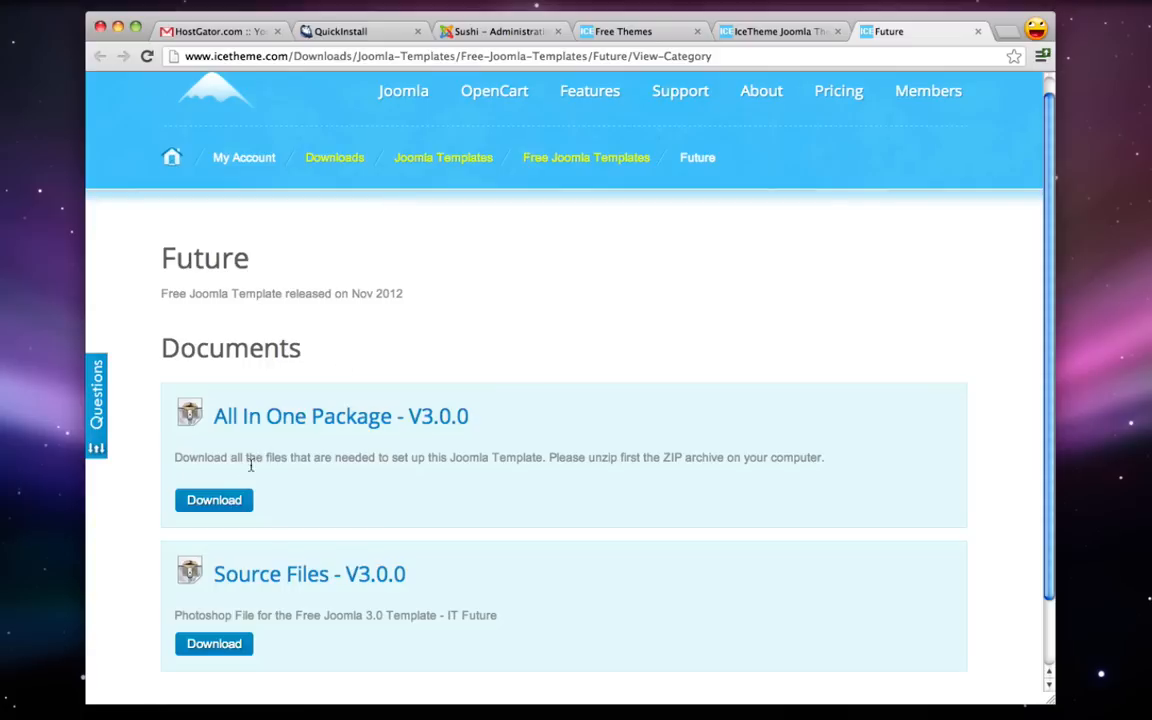
{"action": "left_click", "coordinate": [208, 507]}
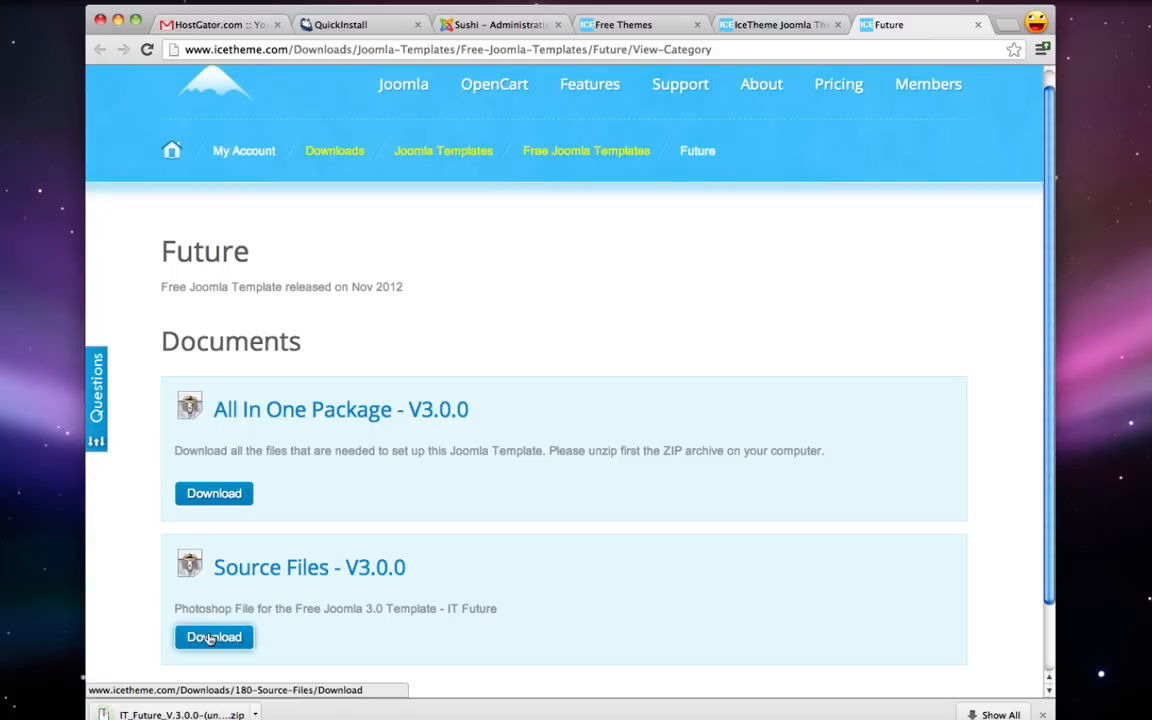
{"action": "left_click_drag", "start_coordinate": [183, 714], "coordinate": [68, 477]}
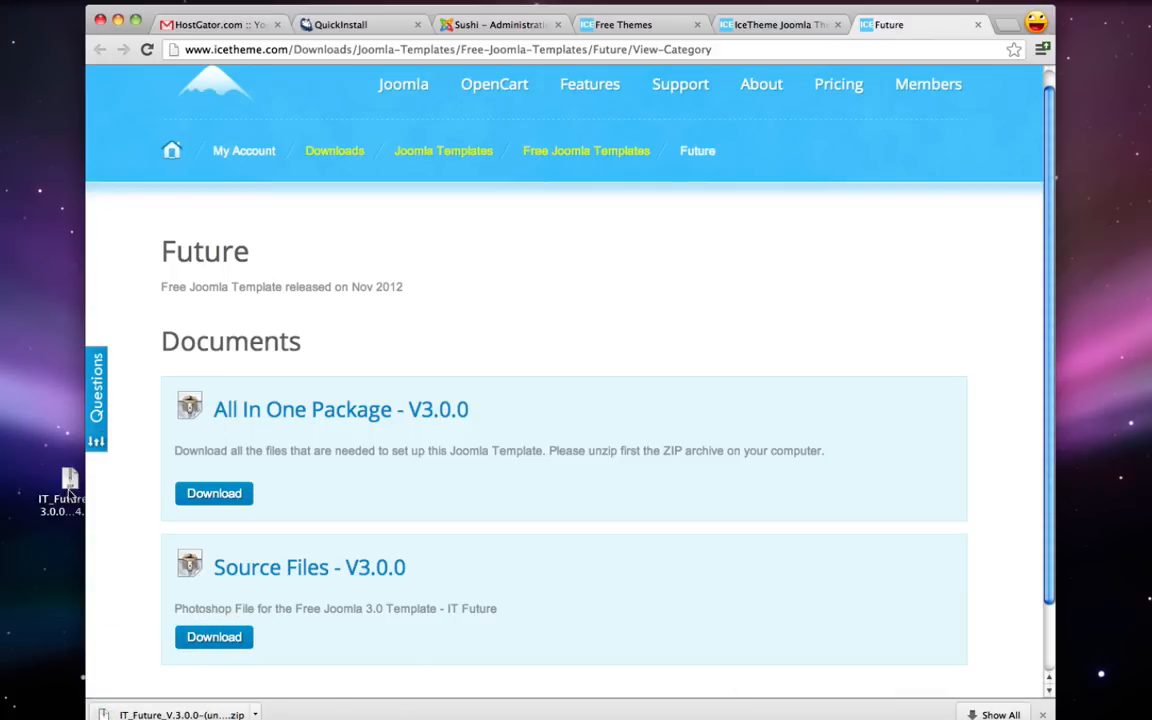
{"action": "double_click", "coordinate": [68, 510]}
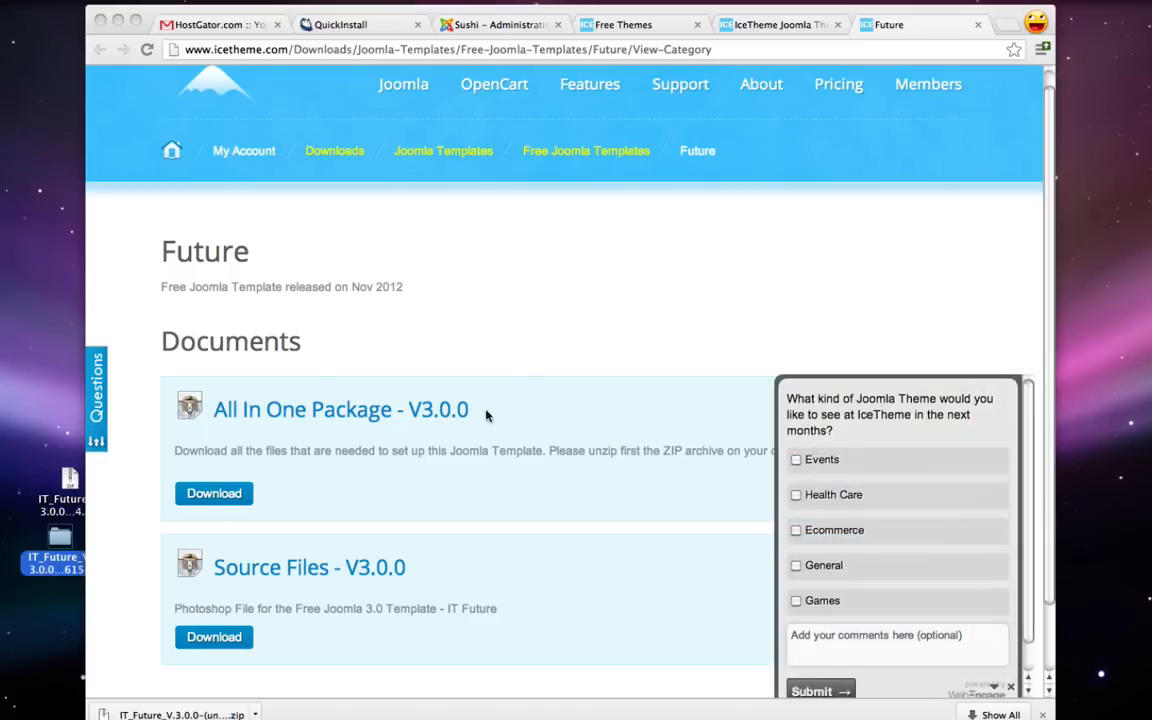
- Close the three IceTheme tabs to return to the Sushi Control Panel
{"action": "left_click", "coordinate": [978, 25]}
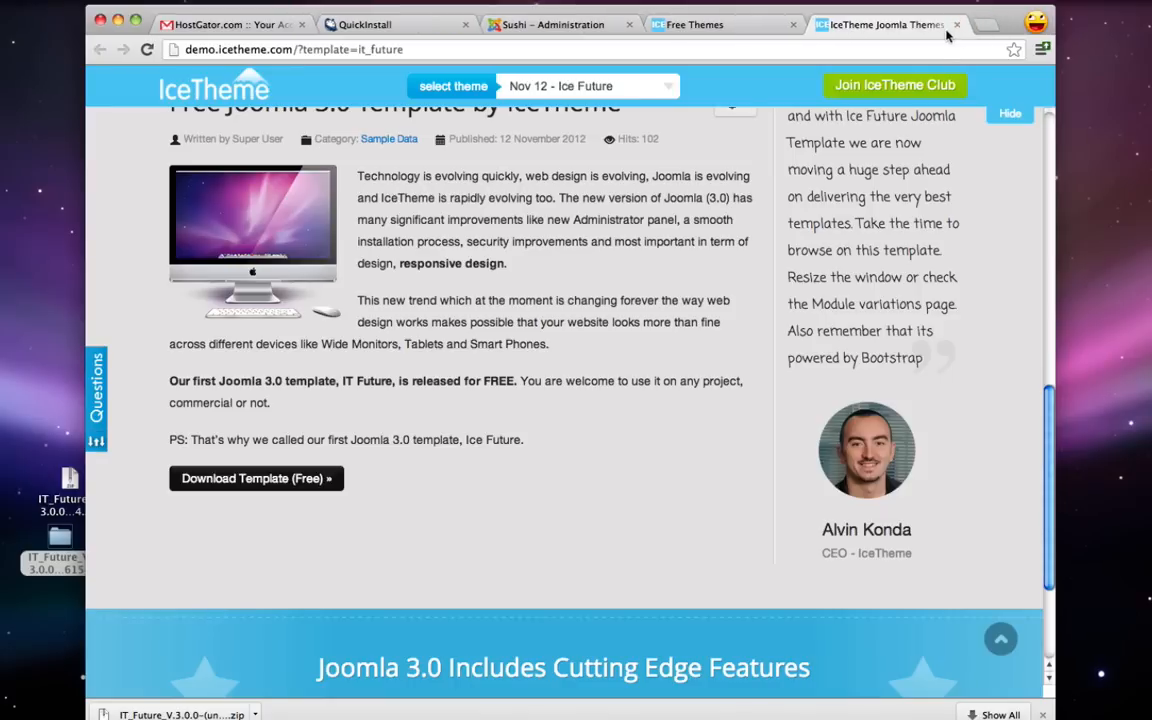
{"action": "left_click", "coordinate": [958, 25]}
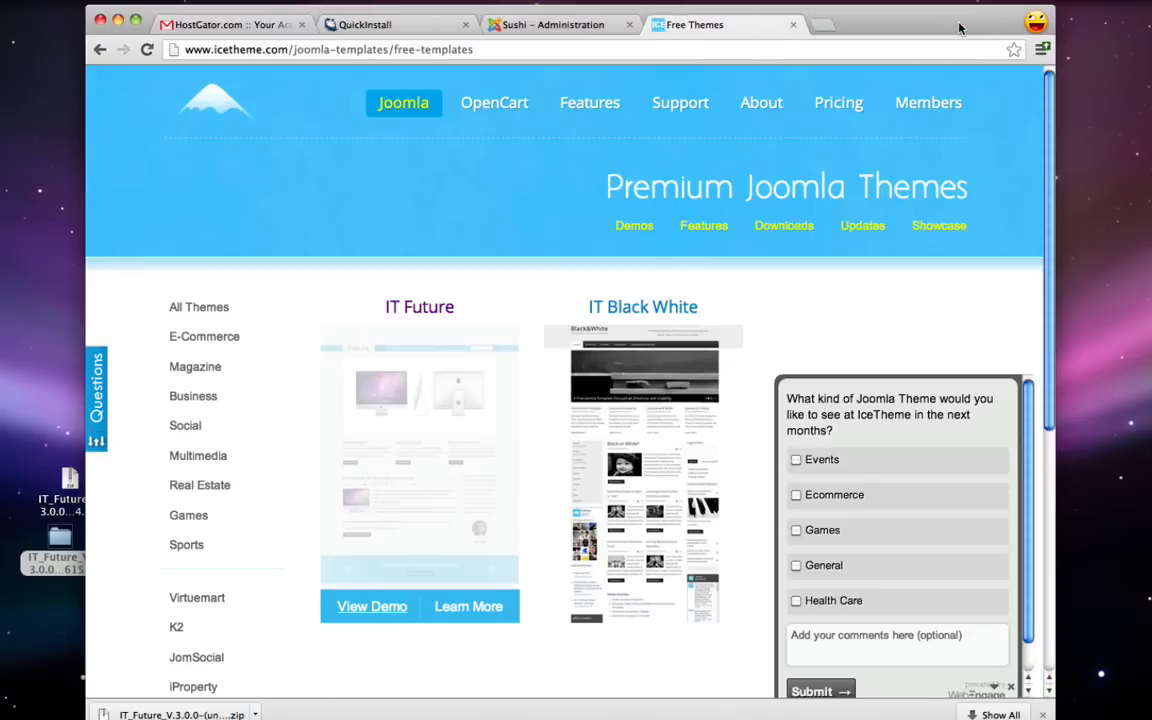
{"action": "left_click", "coordinate": [793, 25]}
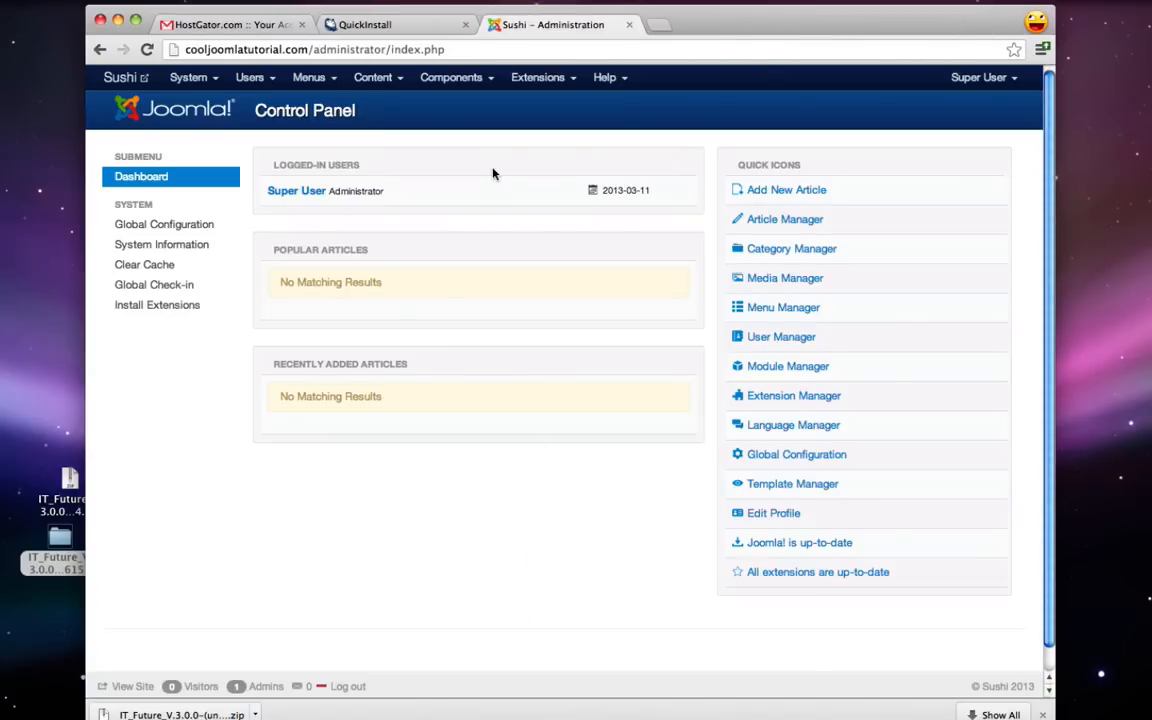
- Open the Extension Manager installer page and the unzipped IT Future folder
{"action": "left_click", "coordinate": [536, 80]}
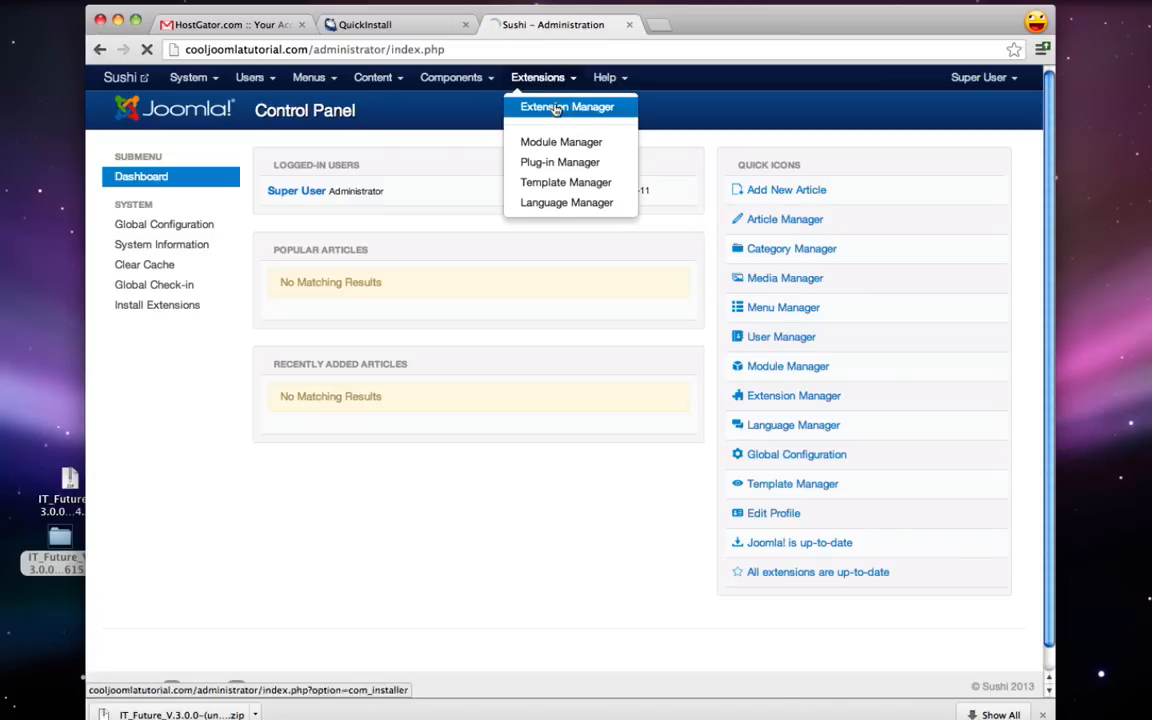
{"action": "left_click", "coordinate": [557, 108]}
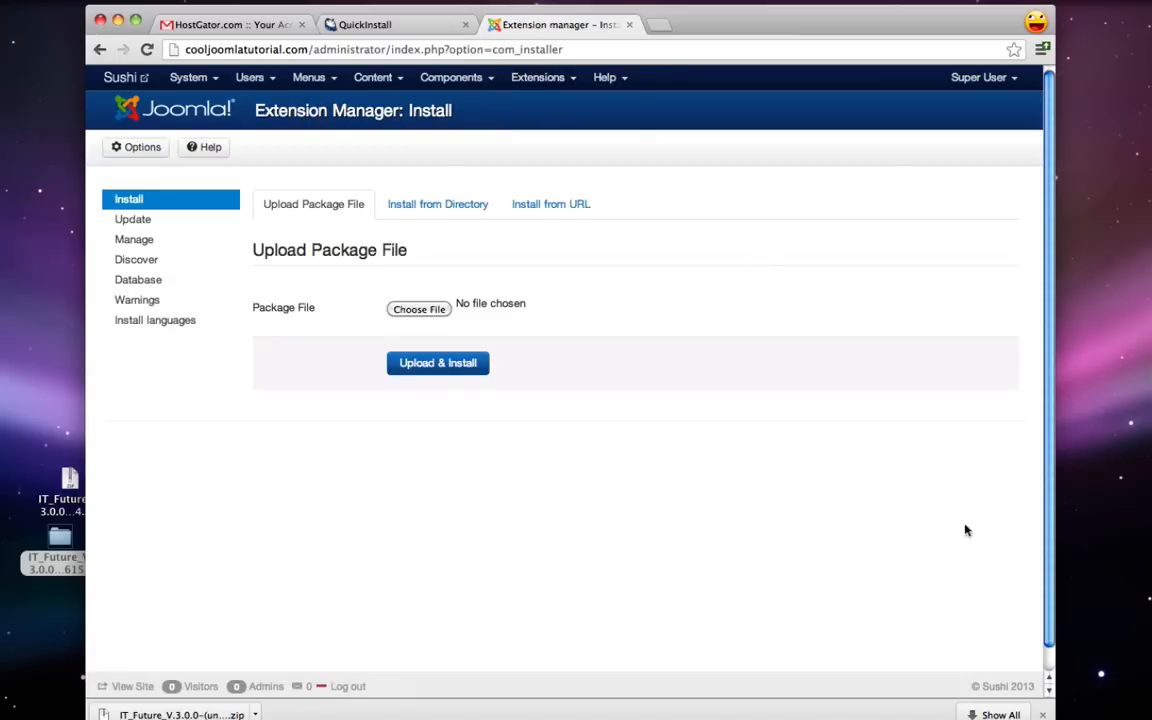
{"action": "left_click", "coordinate": [1043, 714]}
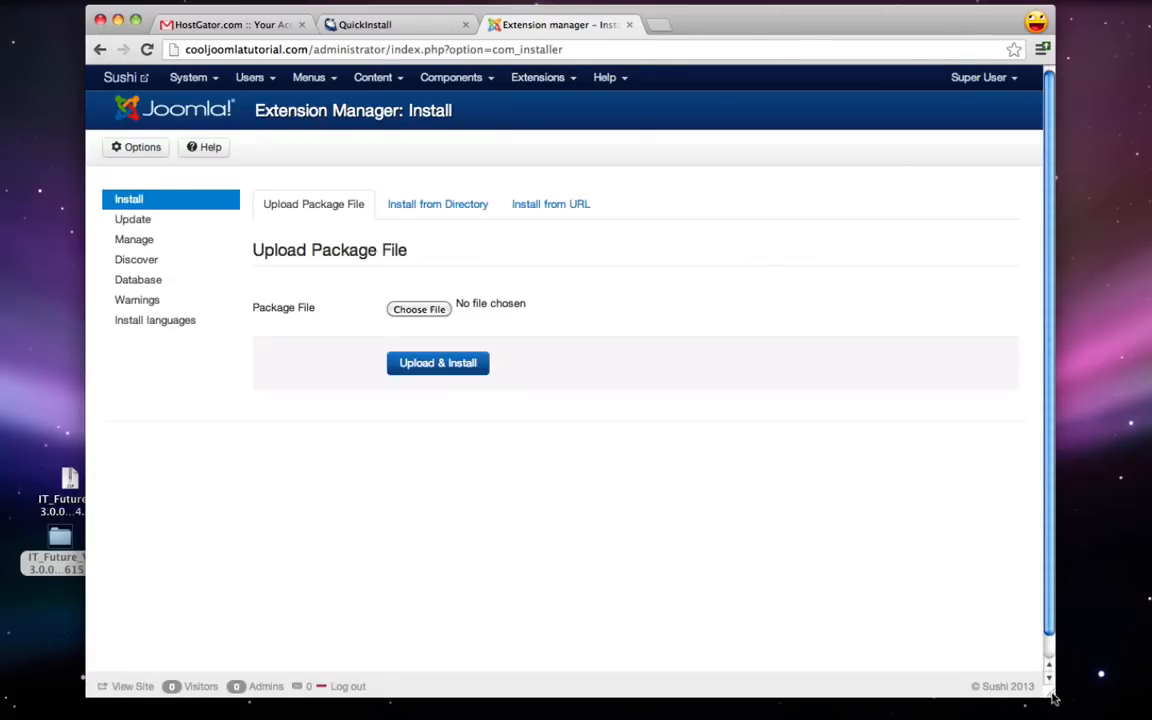
{"action": "left_click_drag", "start_coordinate": [1050, 708], "coordinate": [1050, 710]}
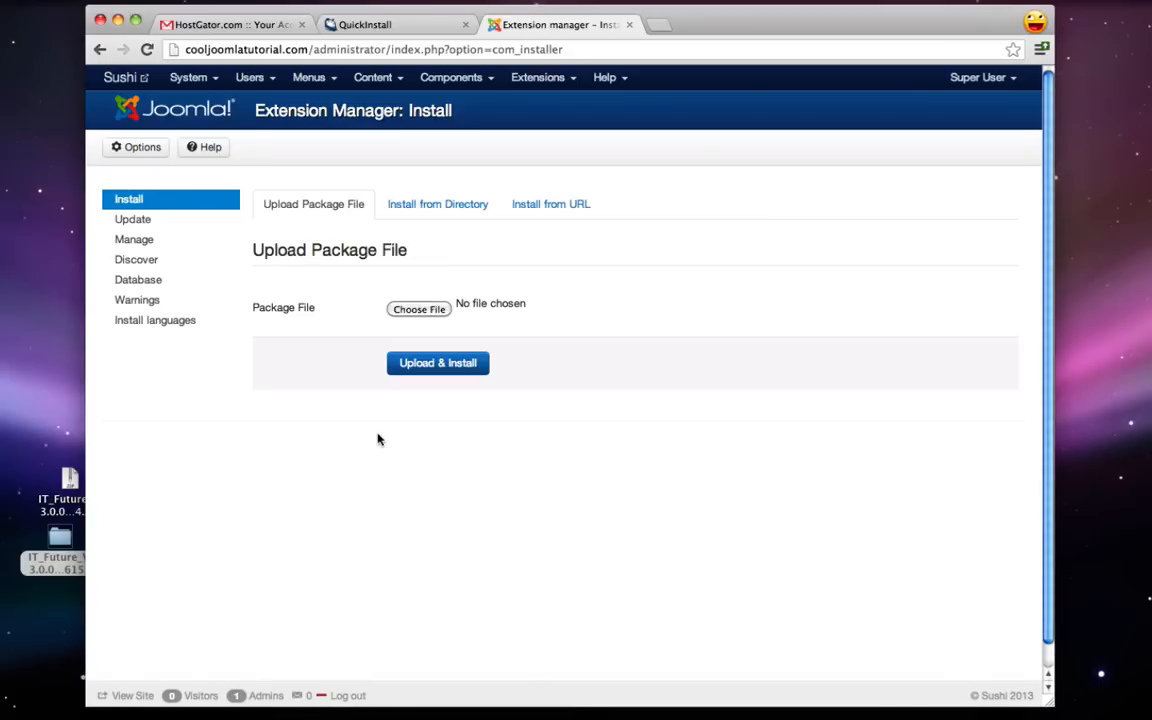
{"action": "double_click", "coordinate": [57, 541]}
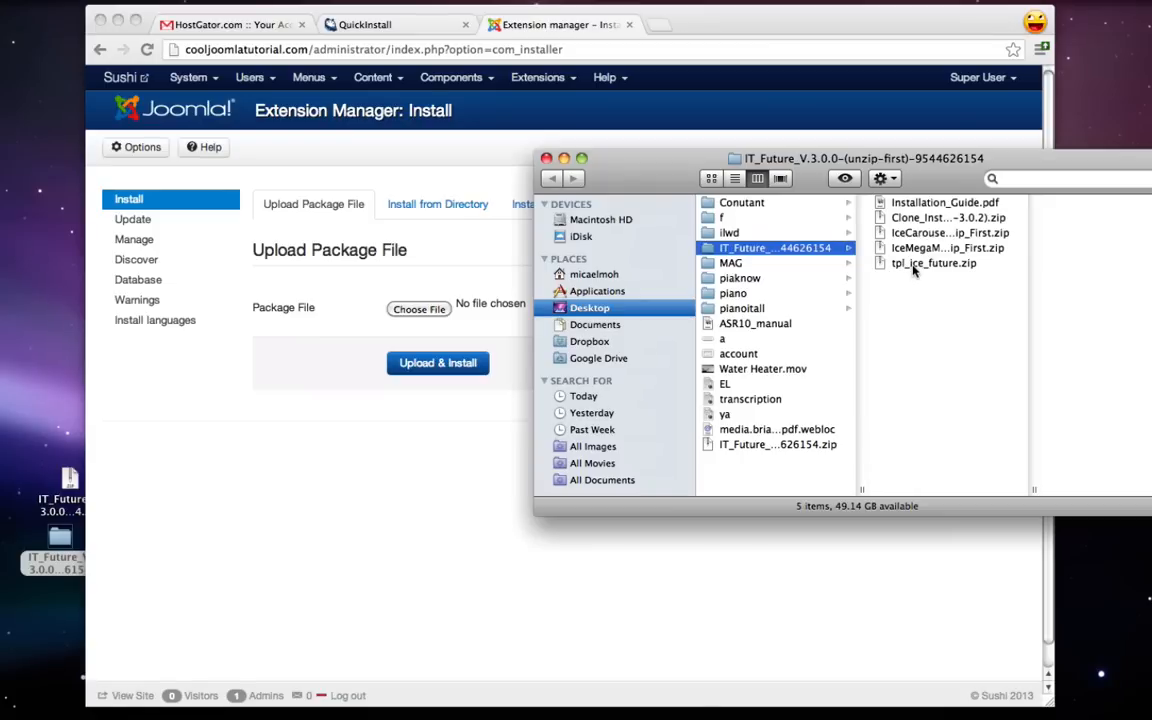
- Attach tpl_ice_future.zip as the package file and upload & install the template
{"action": "left_click", "coordinate": [405, 424]}
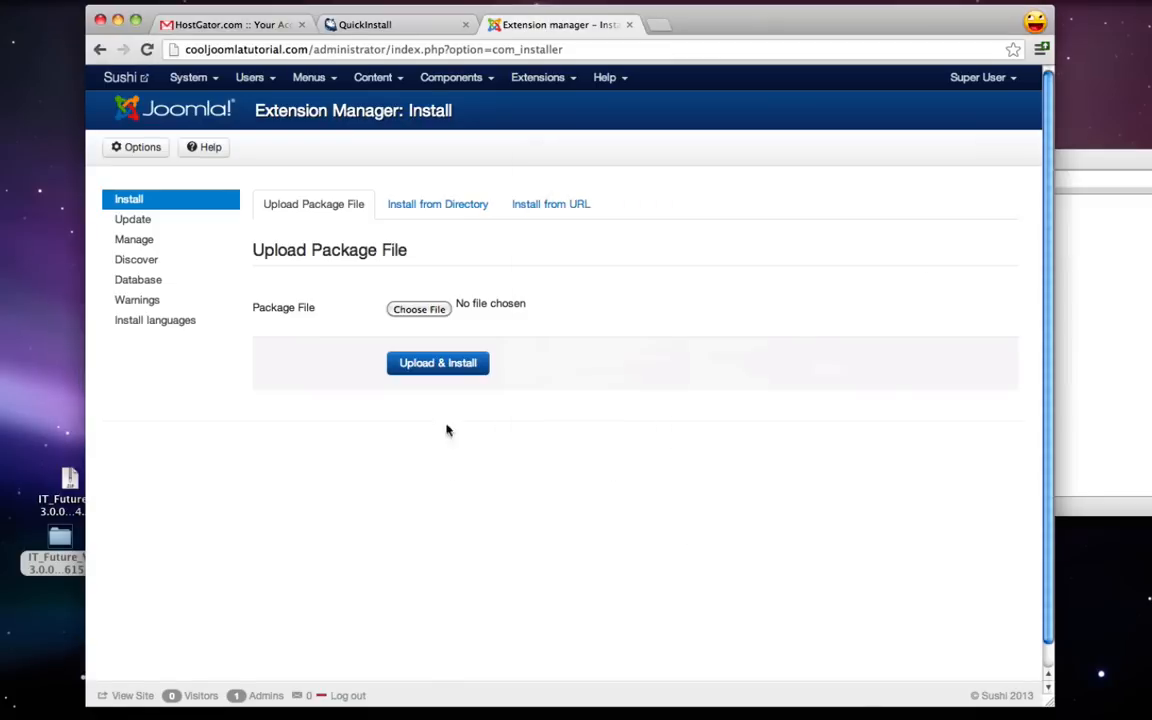
{"action": "left_click", "coordinate": [432, 312]}
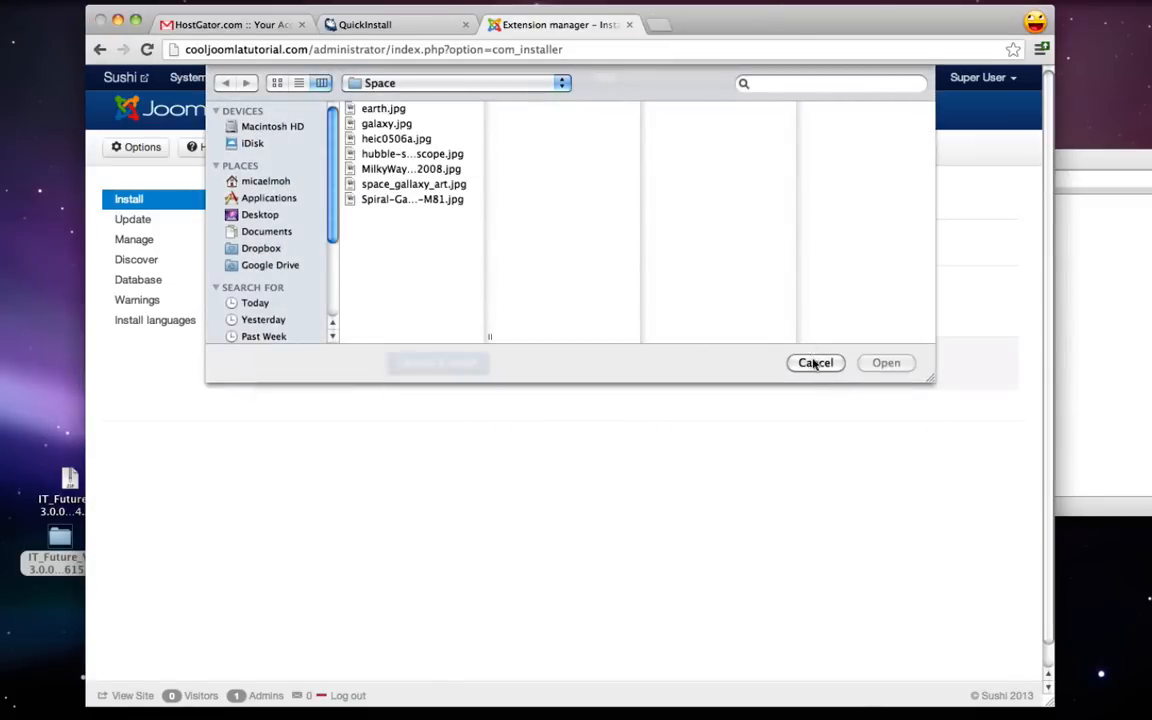
{"action": "left_click", "coordinate": [815, 364]}
{"action": "left_click", "coordinate": [1119, 327]}
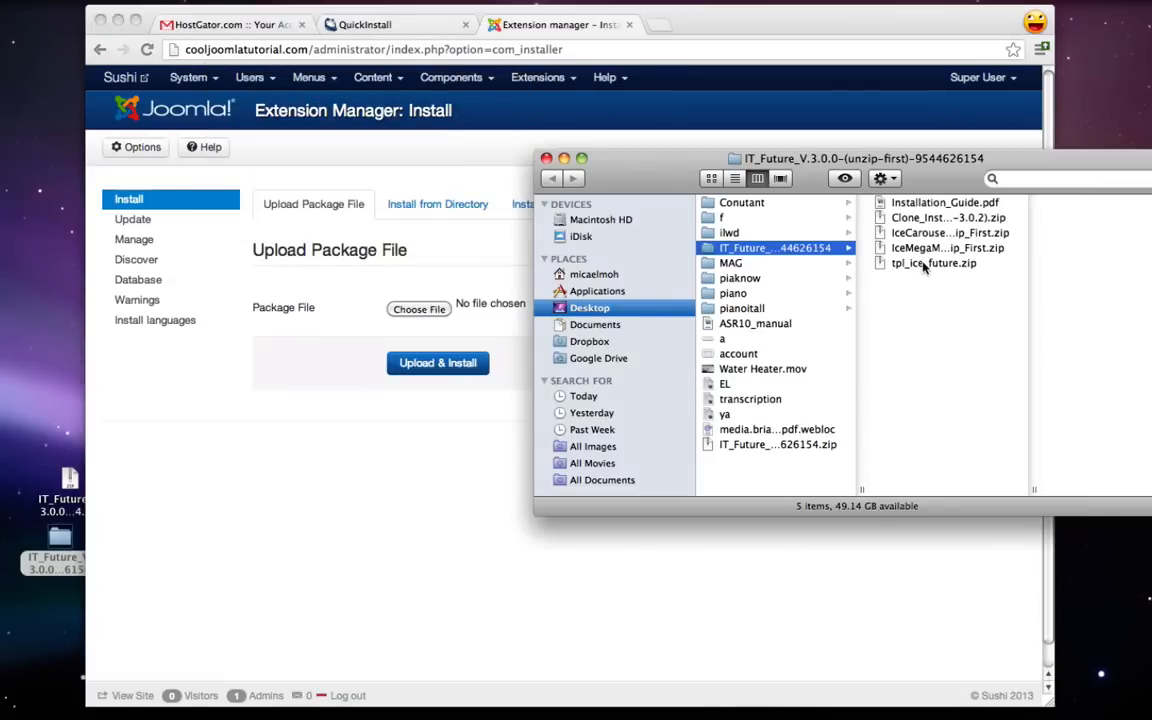
{"action": "left_click_drag", "start_coordinate": [924, 265], "coordinate": [415, 312]}
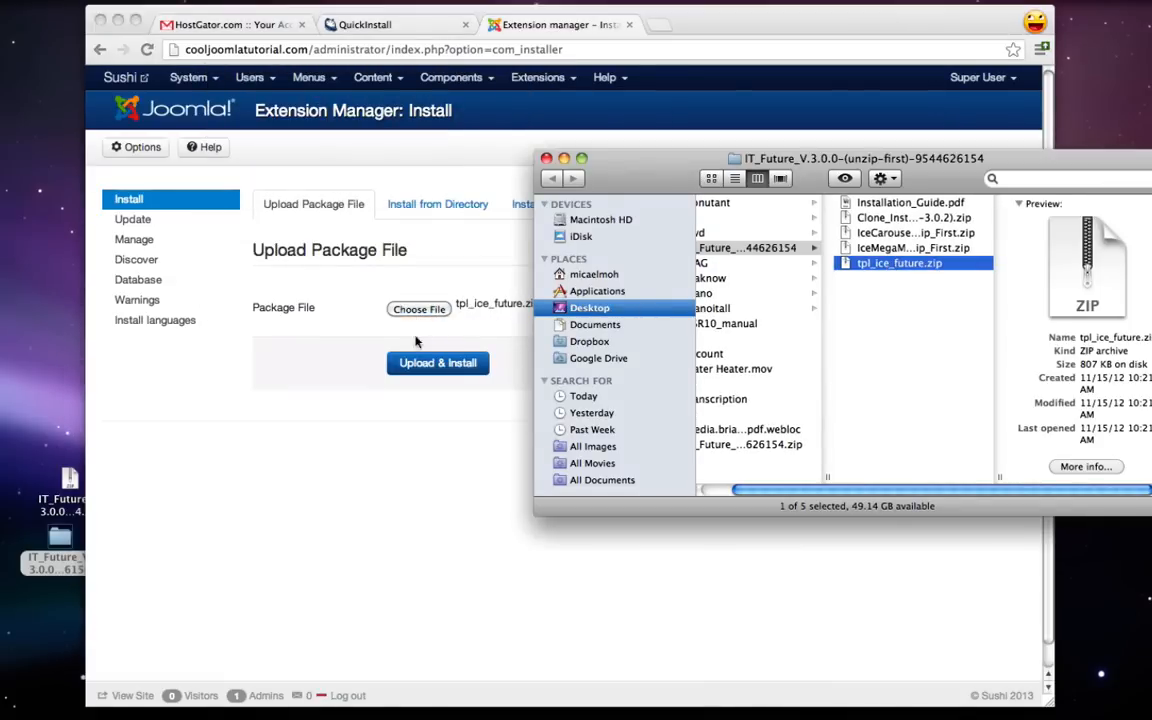
{"action": "left_click", "coordinate": [351, 401]}
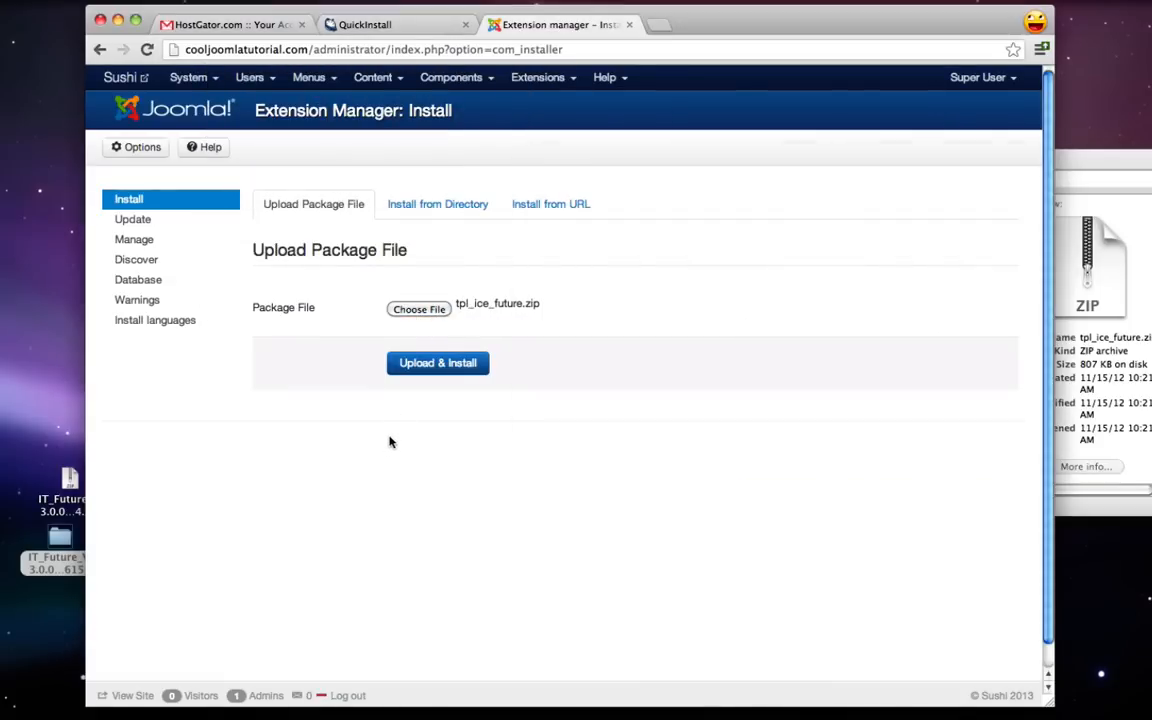
{"action": "left_click", "coordinate": [452, 366]}
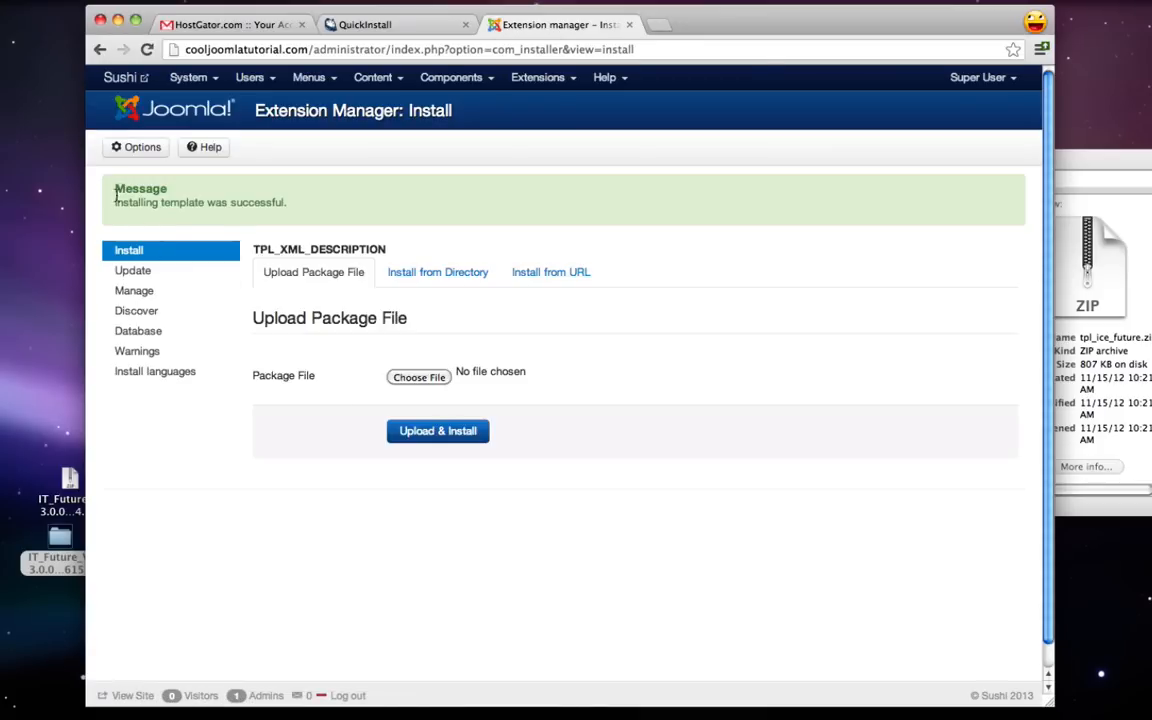
{"action": "left_click", "coordinate": [1074, 164]}
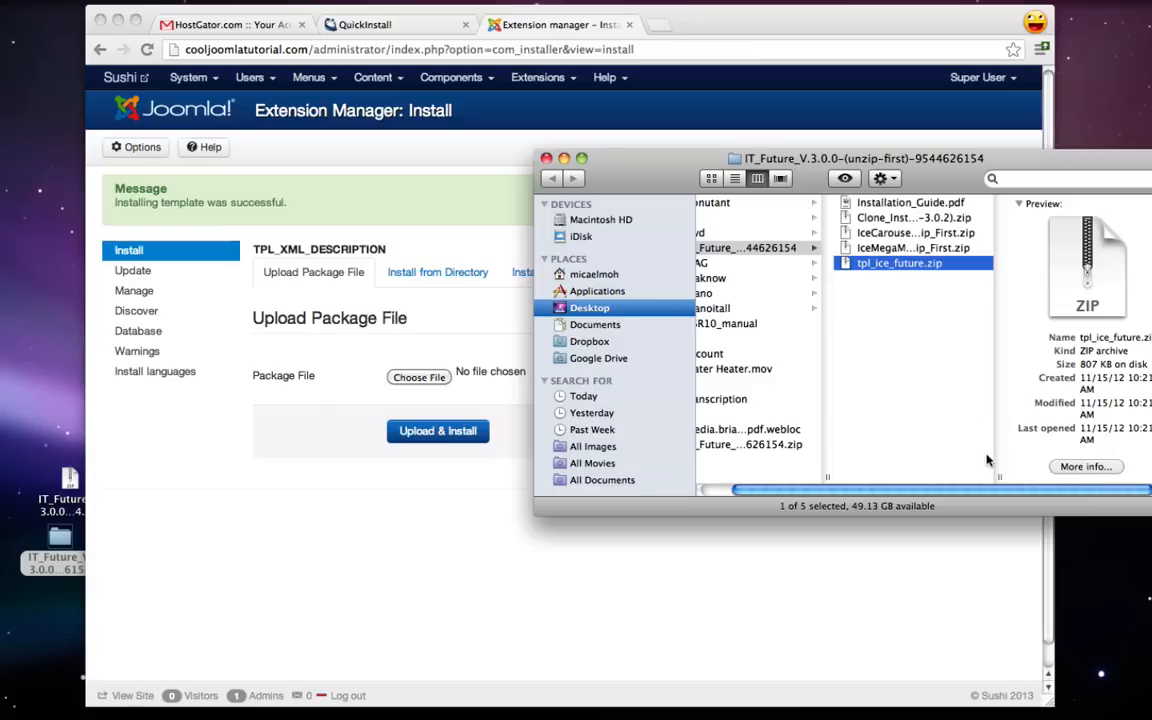
{"action": "left_click_drag", "start_coordinate": [997, 478], "coordinate": [1065, 478]}
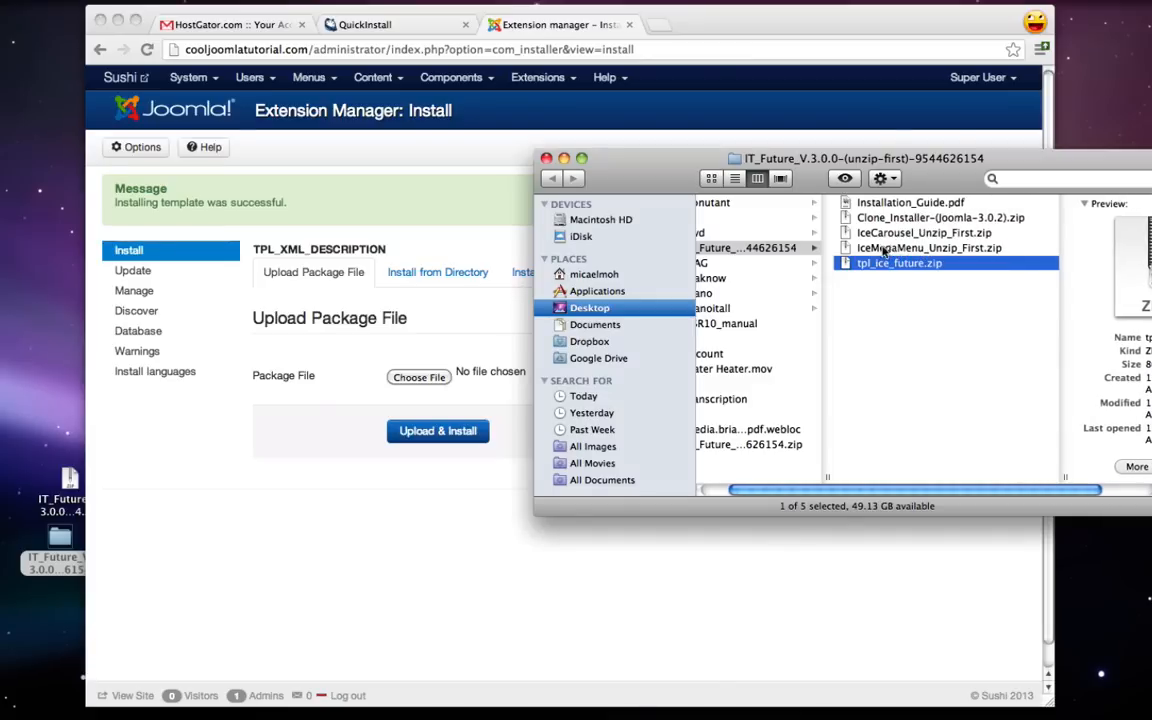
- Unzip IceMegaMenu_Unzip_First.zip and upload & install the IceMegaMenu module archive
{"action": "left_click", "coordinate": [957, 249]}
{"action": "double_click", "coordinate": [968, 251]}
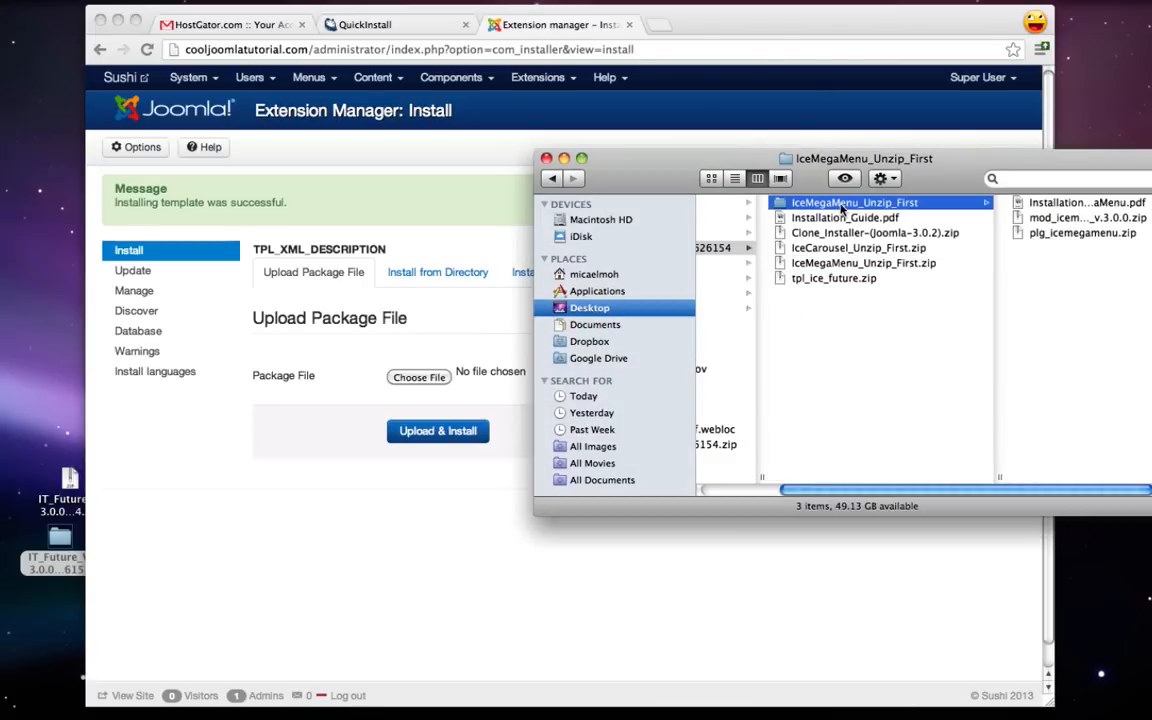
{"action": "left_click", "coordinate": [1046, 218]}
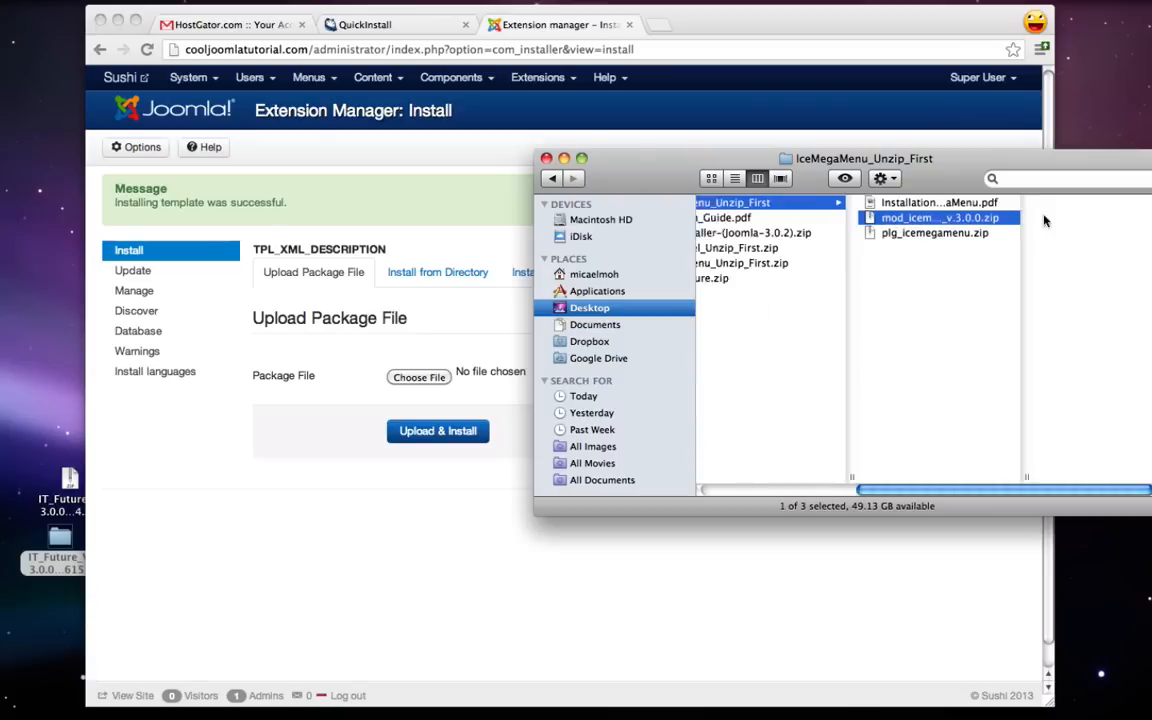
{"action": "left_click_drag", "start_coordinate": [415, 388], "coordinate": [418, 386]}
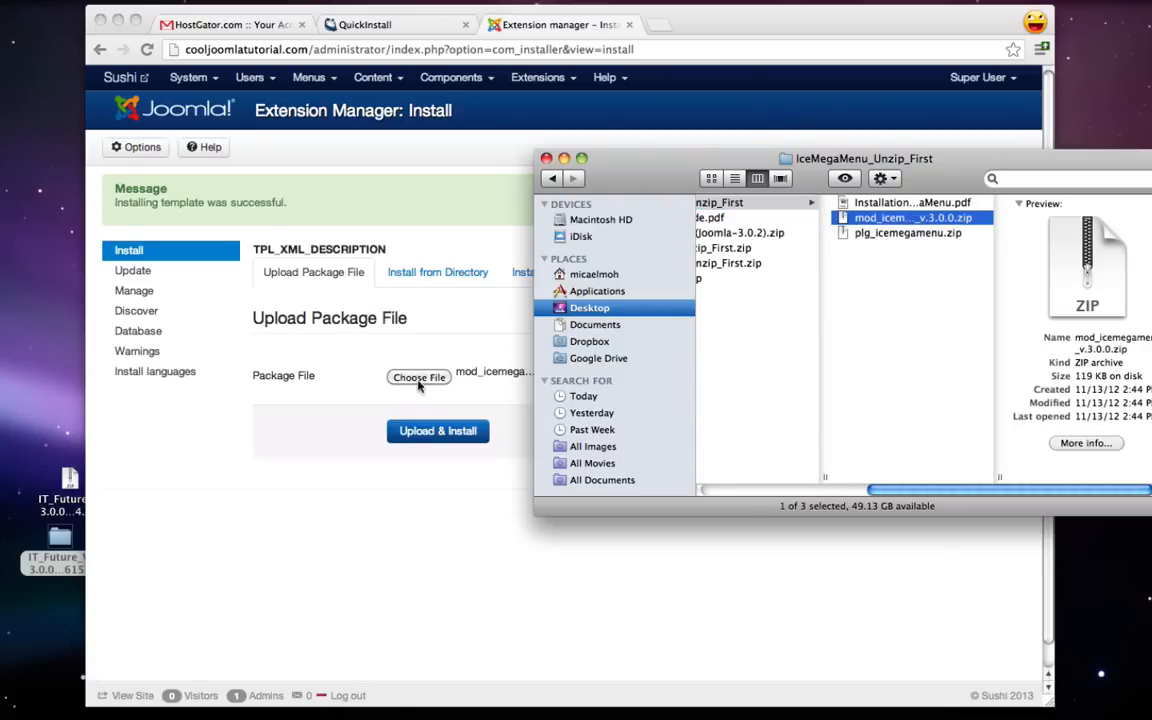
{"action": "left_click", "coordinate": [446, 431]}
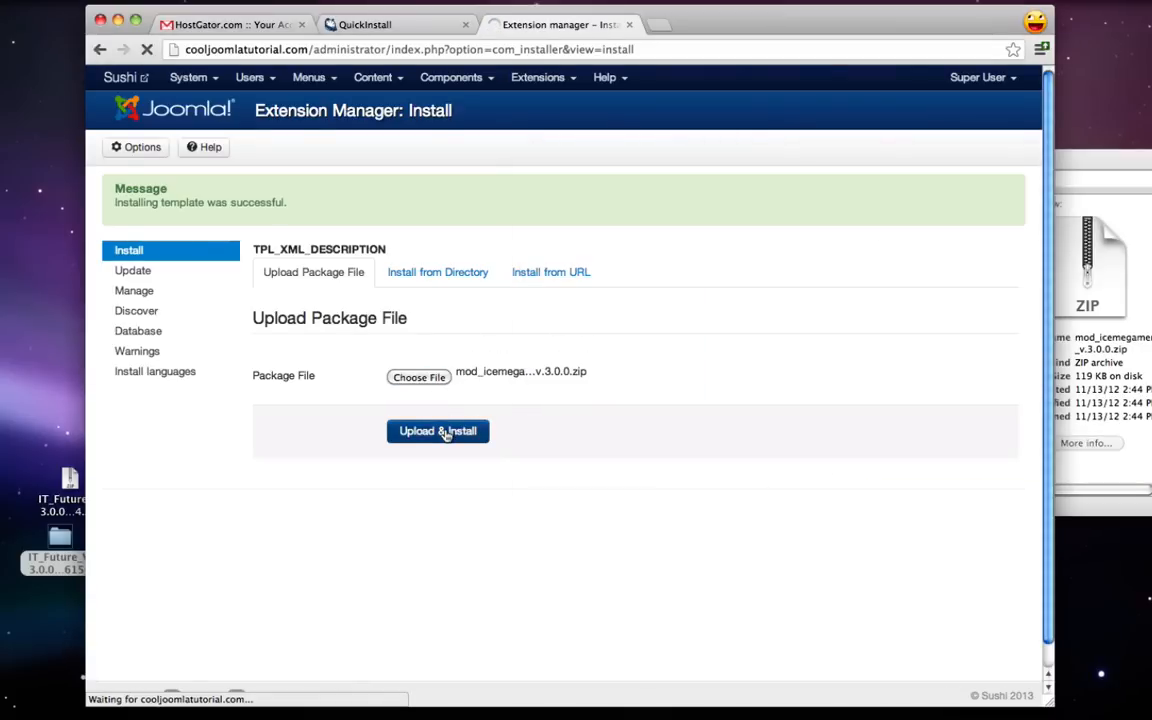
- Upload & install the plg_icemegamenu.zip IceMegaMenu plugin archive
{"action": "left_click", "coordinate": [1087, 160]}
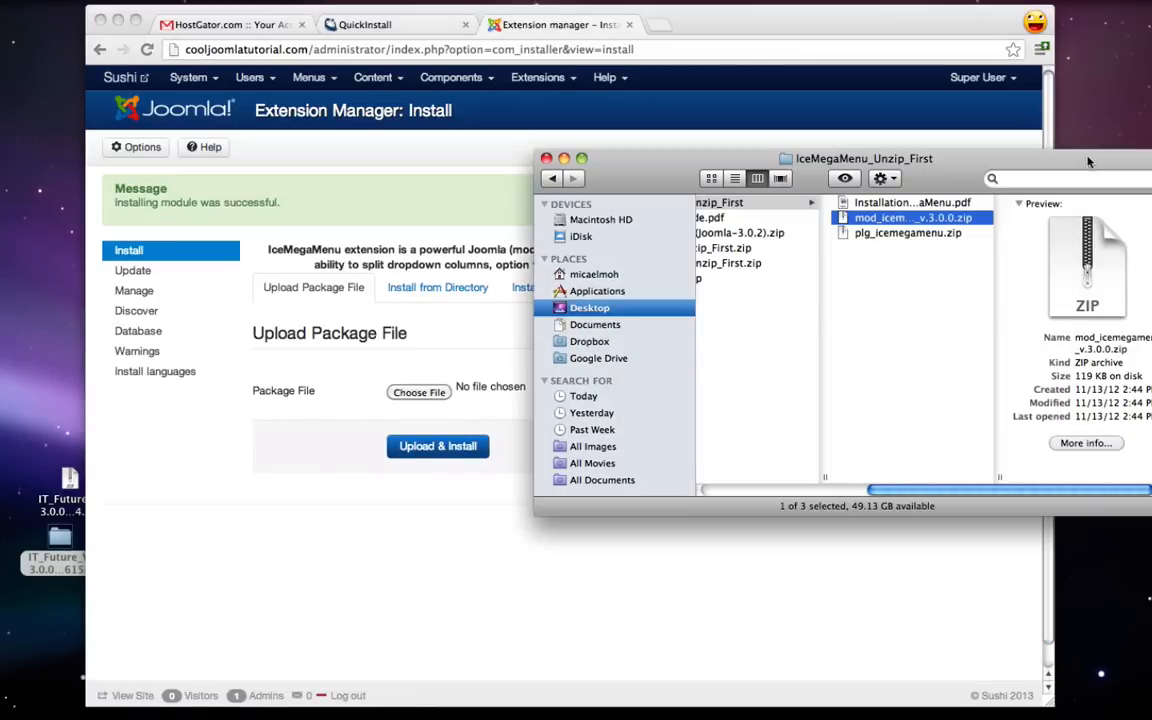
{"action": "left_click", "coordinate": [938, 285]}
{"action": "left_click", "coordinate": [920, 233]}
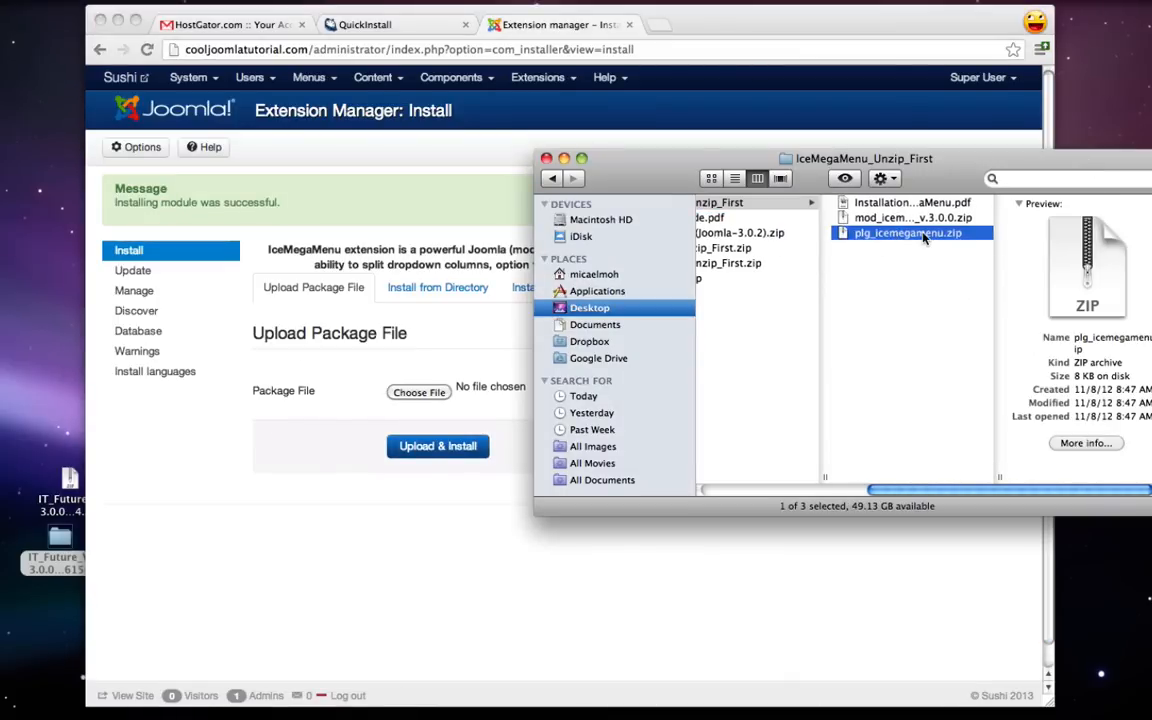
{"action": "left_click_drag", "start_coordinate": [922, 235], "coordinate": [422, 396]}
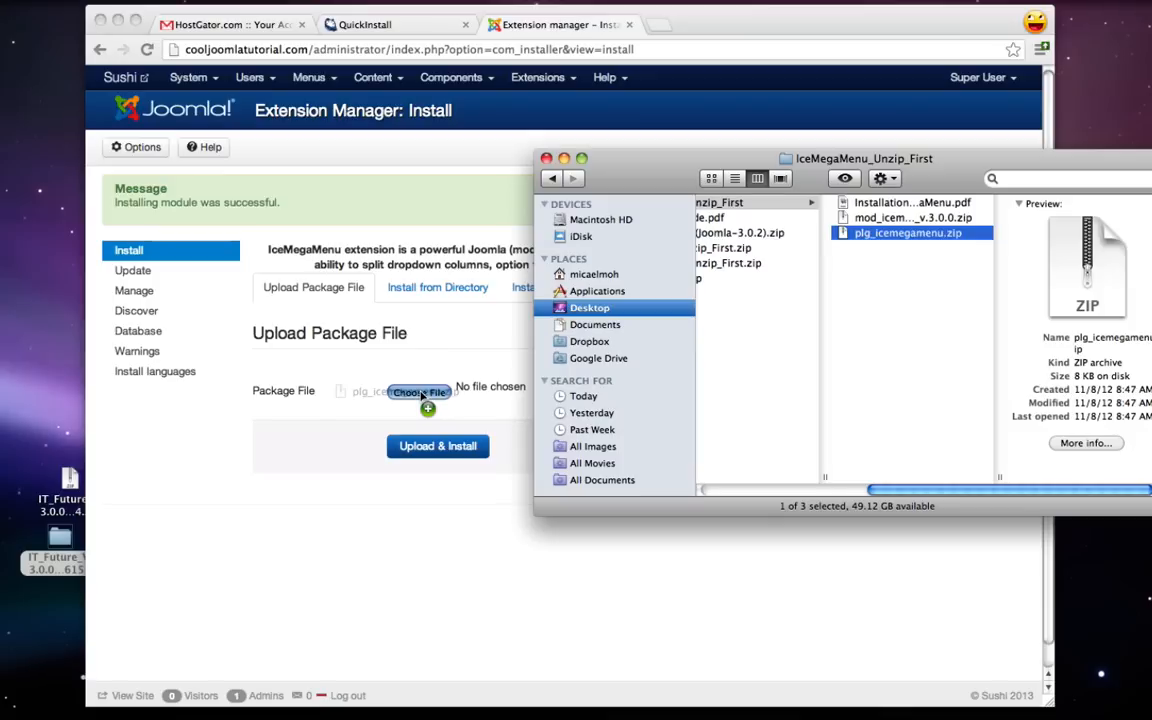
{"action": "left_click_drag", "start_coordinate": [422, 396], "coordinate": [422, 394]}
{"action": "left_click", "coordinate": [314, 453]}
{"action": "left_click", "coordinate": [431, 449]}
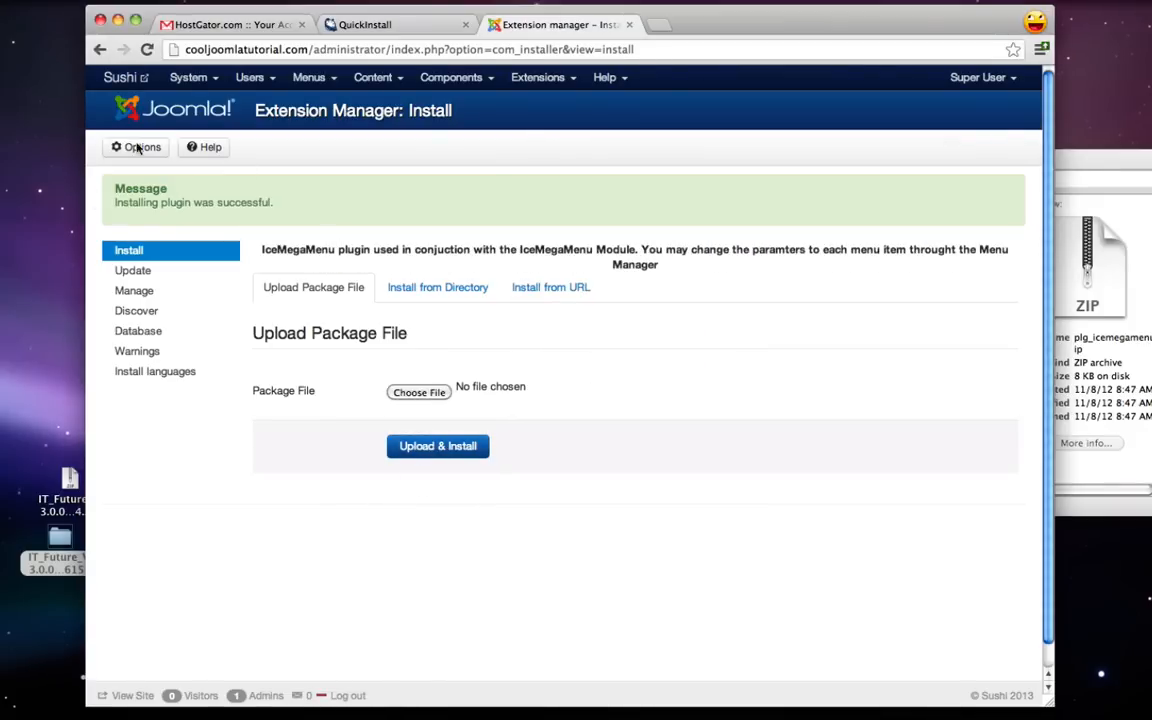
{"action": "left_click", "coordinate": [1092, 160]}
{"action": "scroll", "coordinate": [838, 291], "scroll_direction": "left", "scroll_amount": 5}
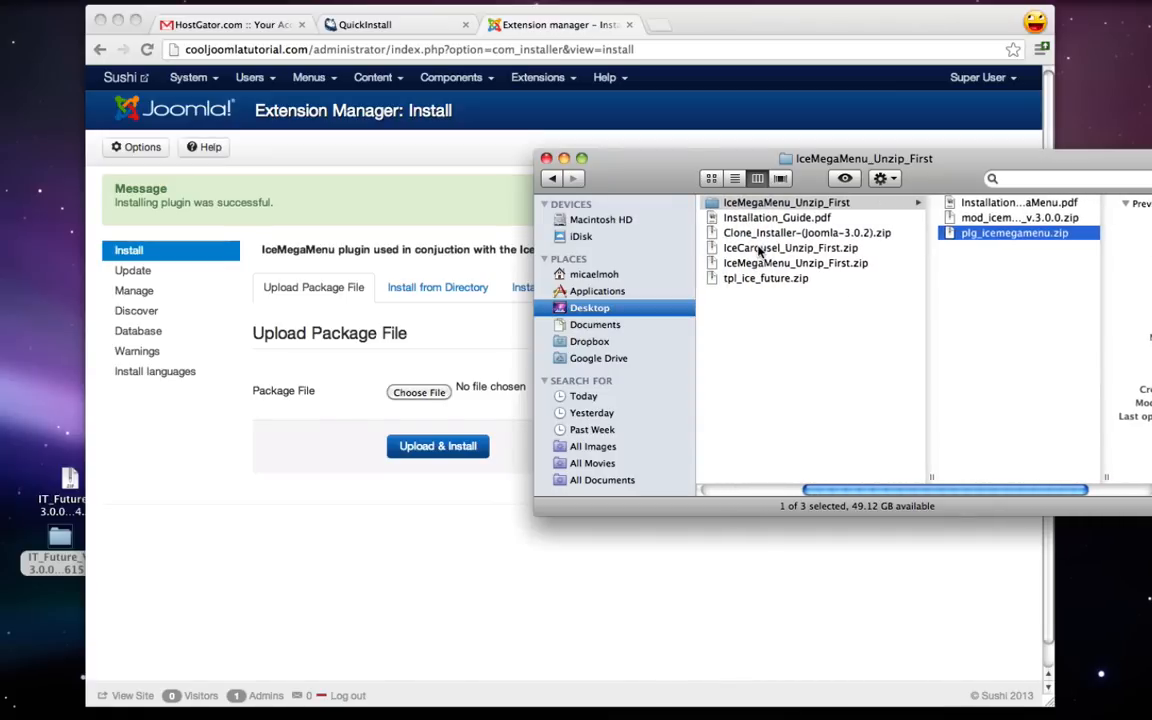
- Unzip IceCarousel_Unzip_First.zip and upload & install the mod_ice_carousel v3.0.0 archive
{"action": "double_click", "coordinate": [759, 250]}
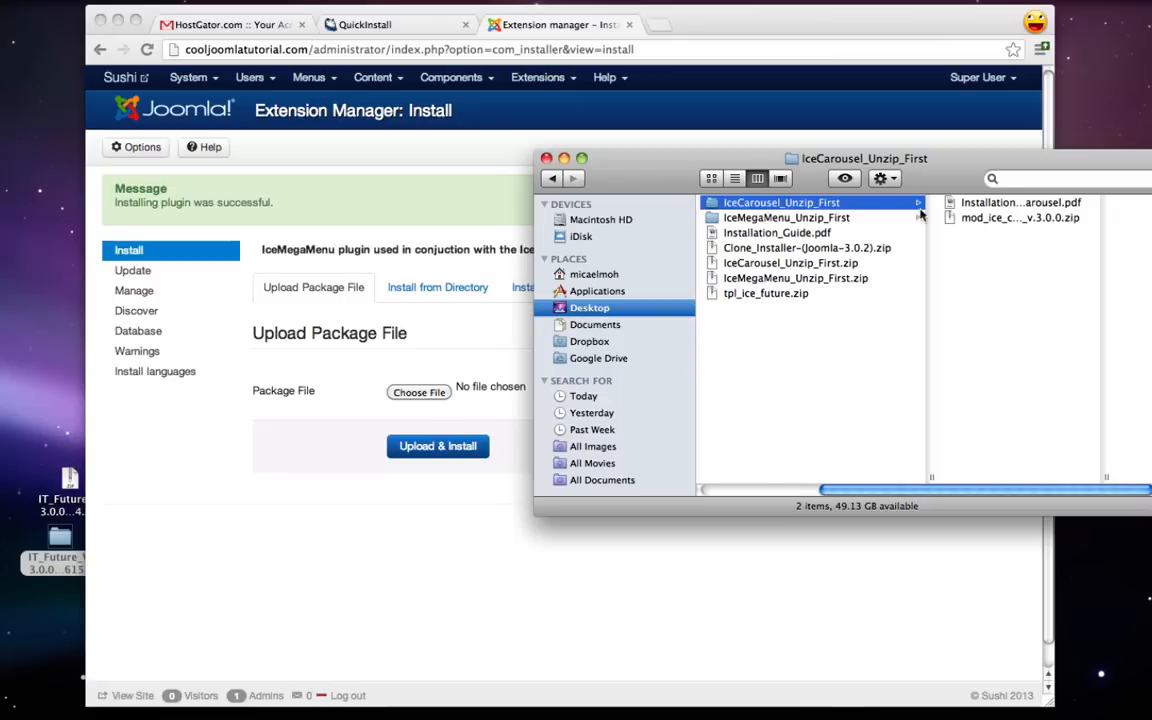
{"action": "left_click", "coordinate": [981, 222]}
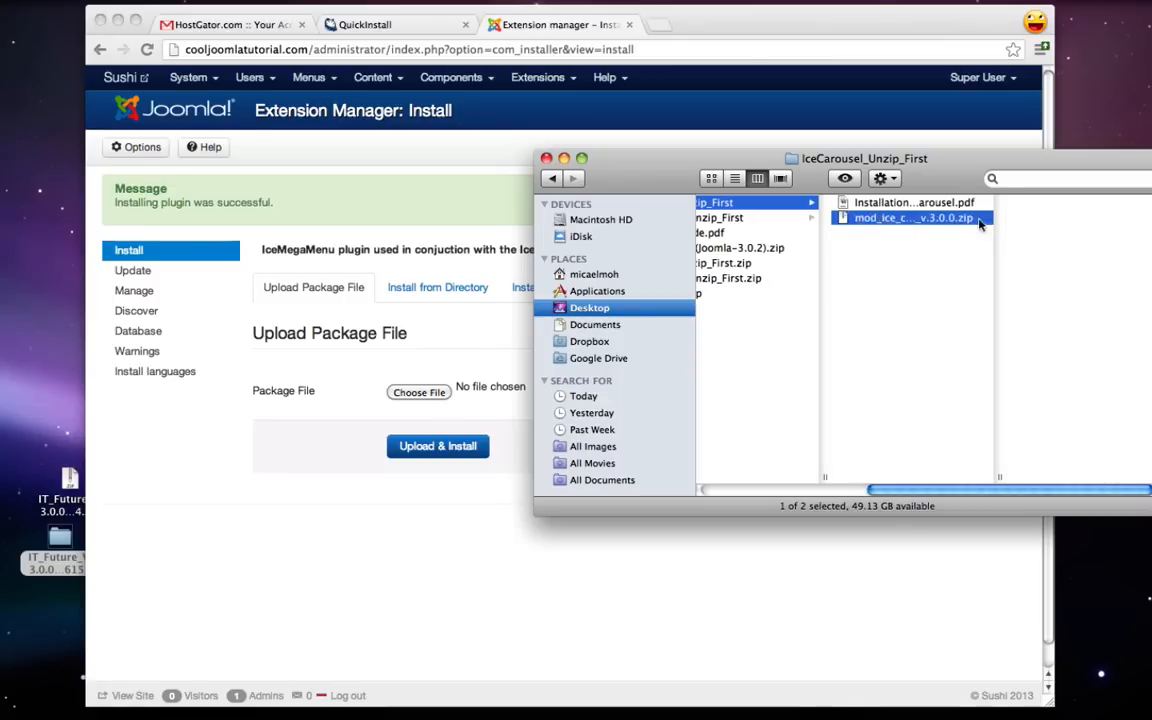
{"action": "left_click_drag", "start_coordinate": [898, 221], "coordinate": [418, 394]}
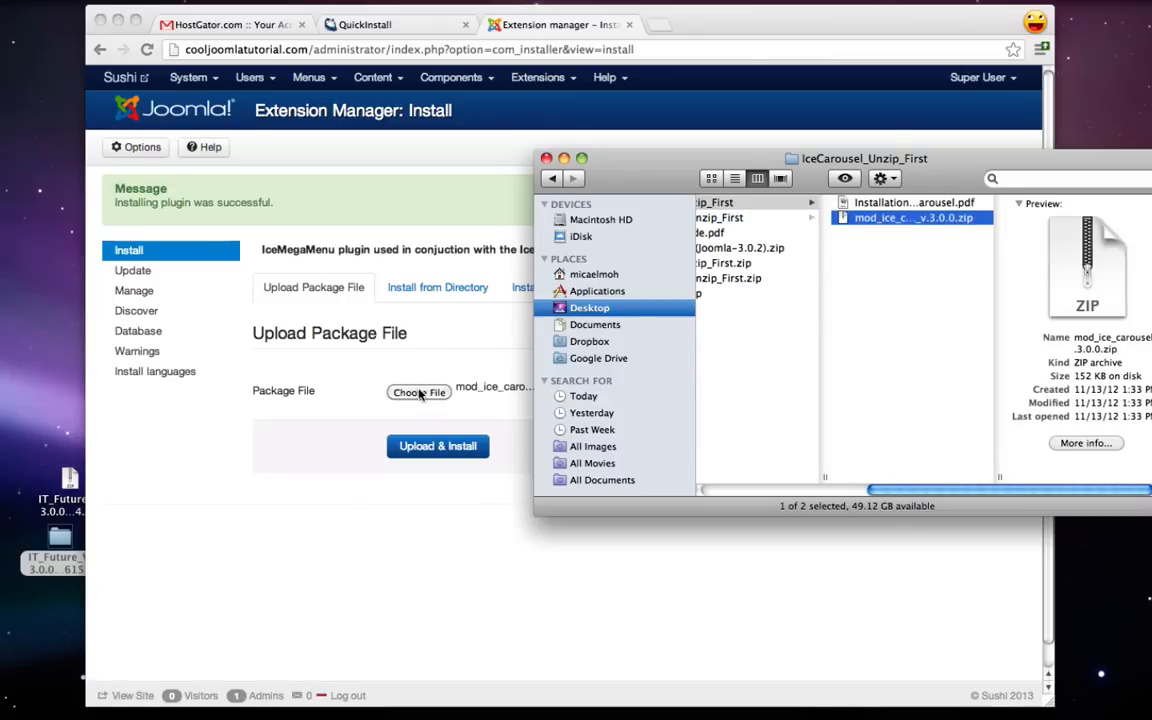
{"action": "left_click", "coordinate": [406, 458]}
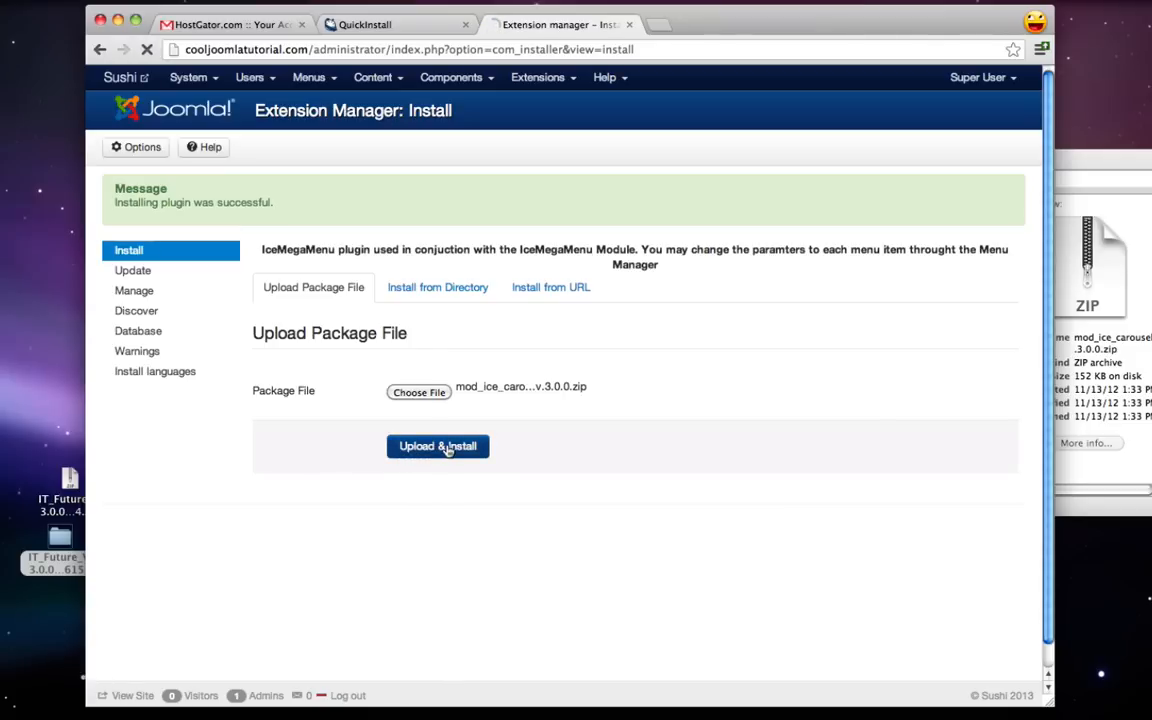
{"action": "left_click", "coordinate": [1078, 164]}
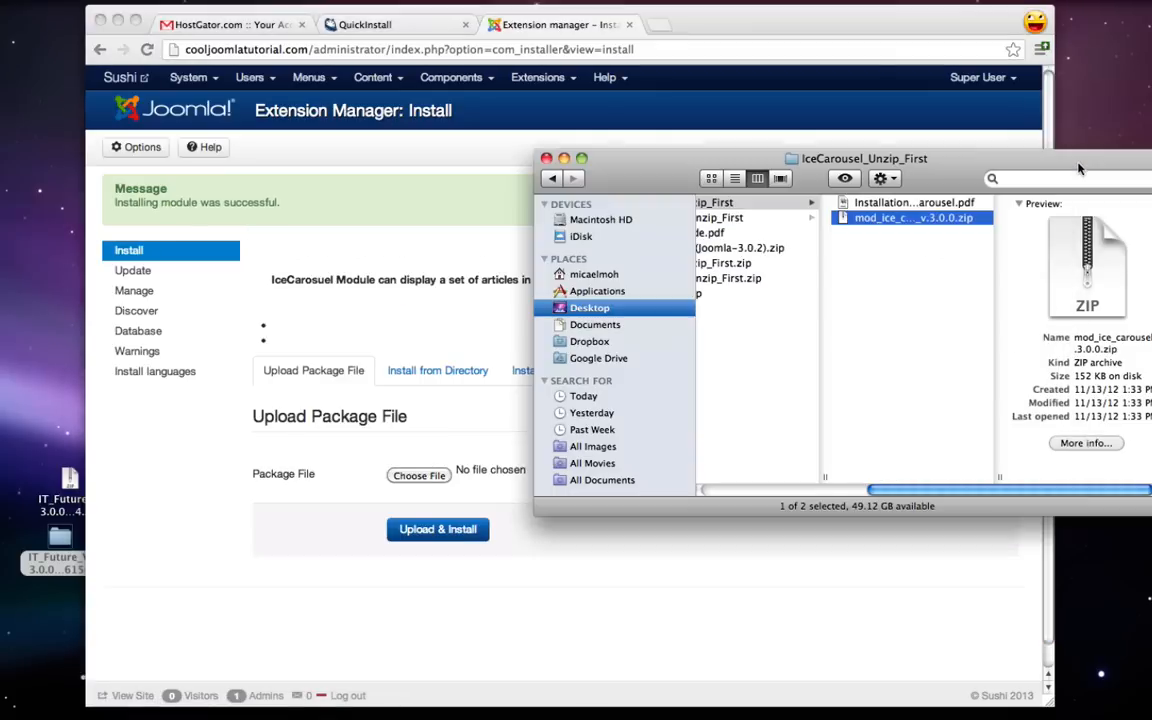
{"action": "scroll", "coordinate": [920, 301], "scroll_direction": "left", "scroll_amount": 3}
{"action": "scroll", "coordinate": [919, 300], "scroll_direction": "left", "scroll_amount": 4}
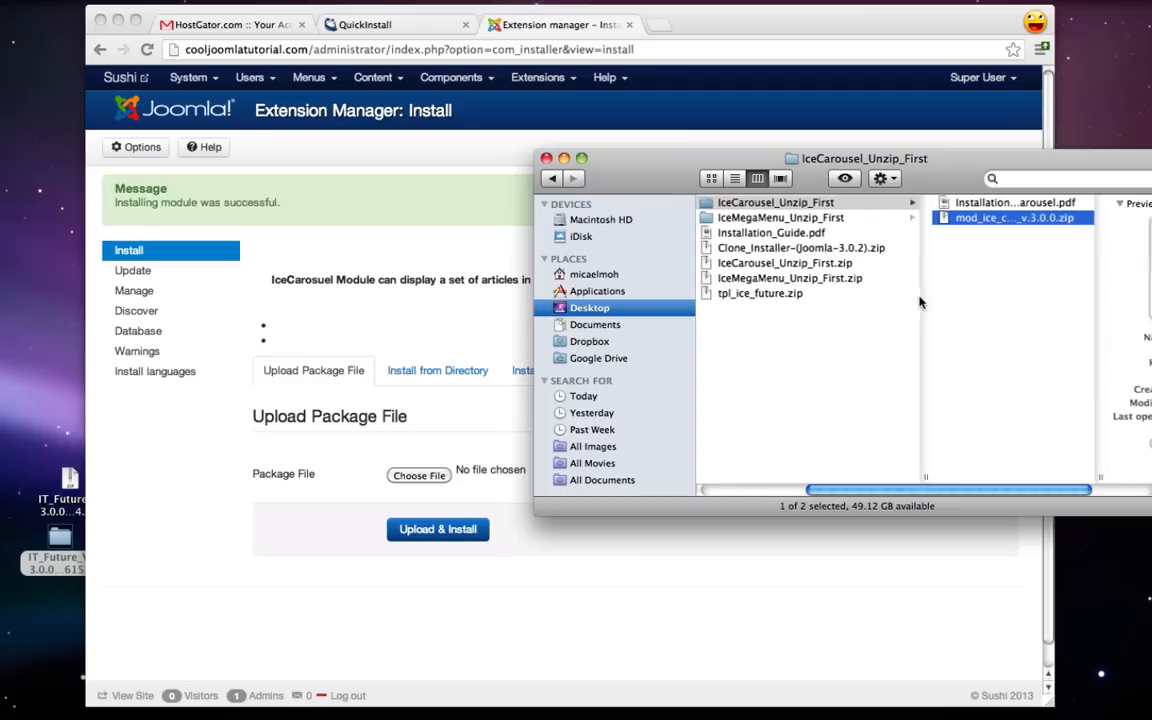
{"action": "left_click", "coordinate": [696, 572]}
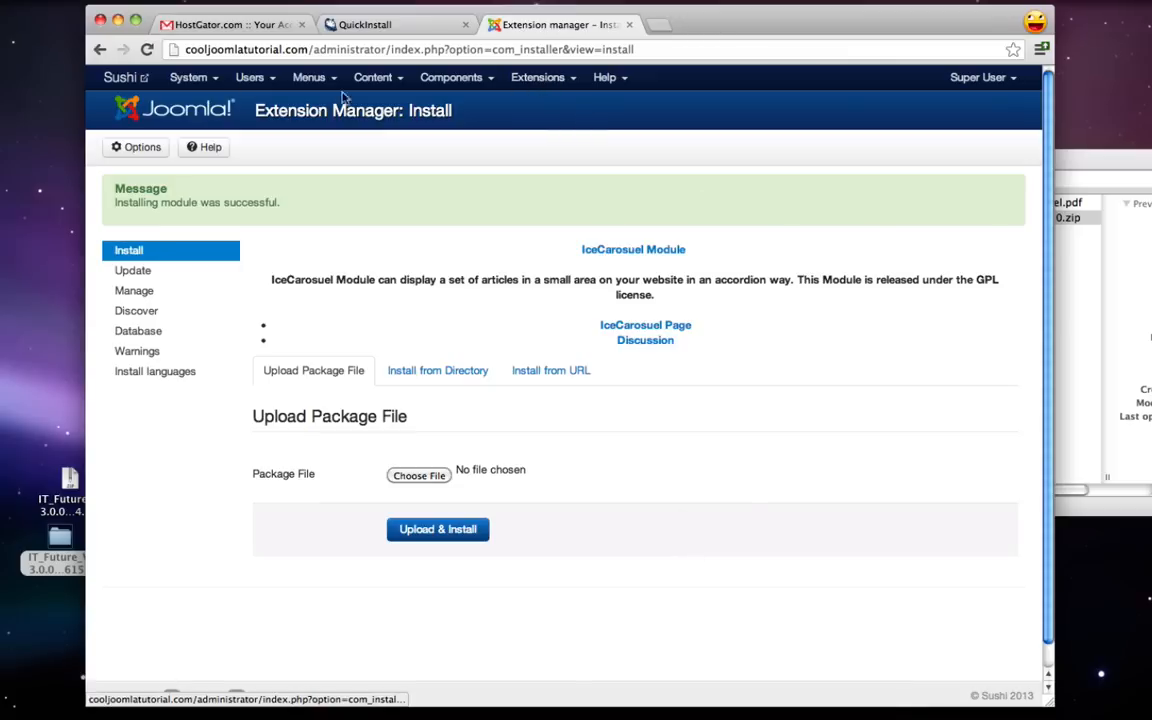
- Set ice_future - Default as the default site template style and preview the Sushi site
{"action": "left_click", "coordinate": [117, 84]}
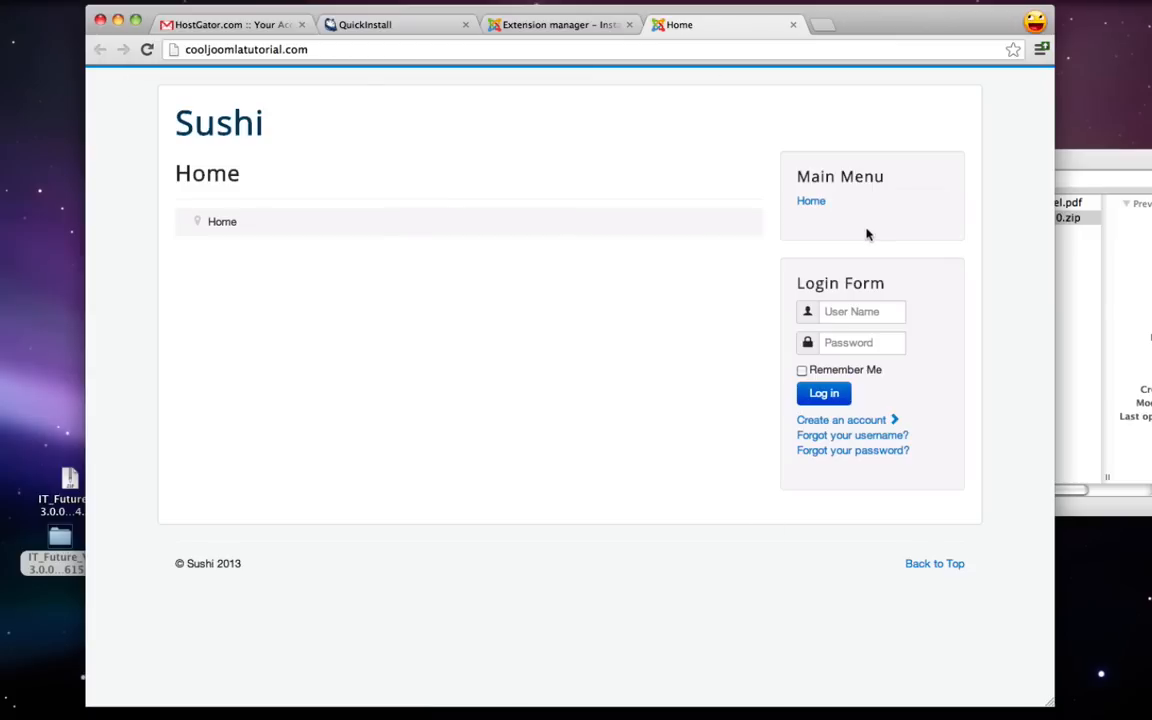
{"action": "left_click", "coordinate": [793, 25]}
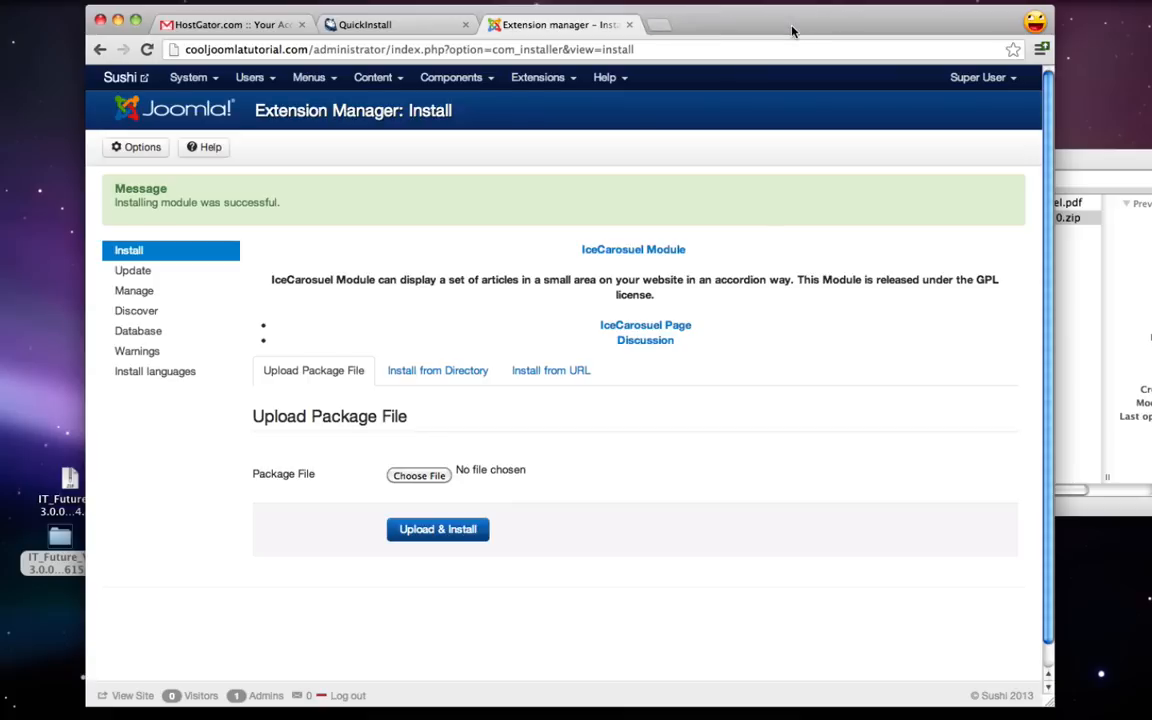
{"action": "left_click", "coordinate": [556, 84]}
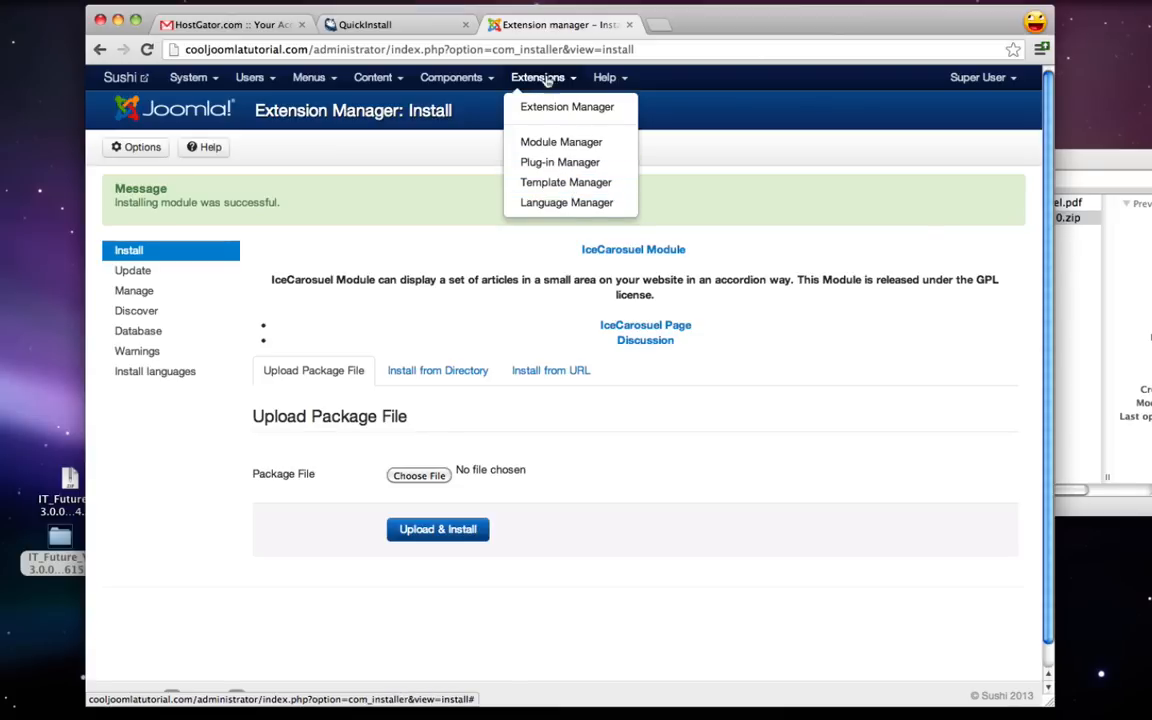
{"action": "left_click", "coordinate": [570, 183]}
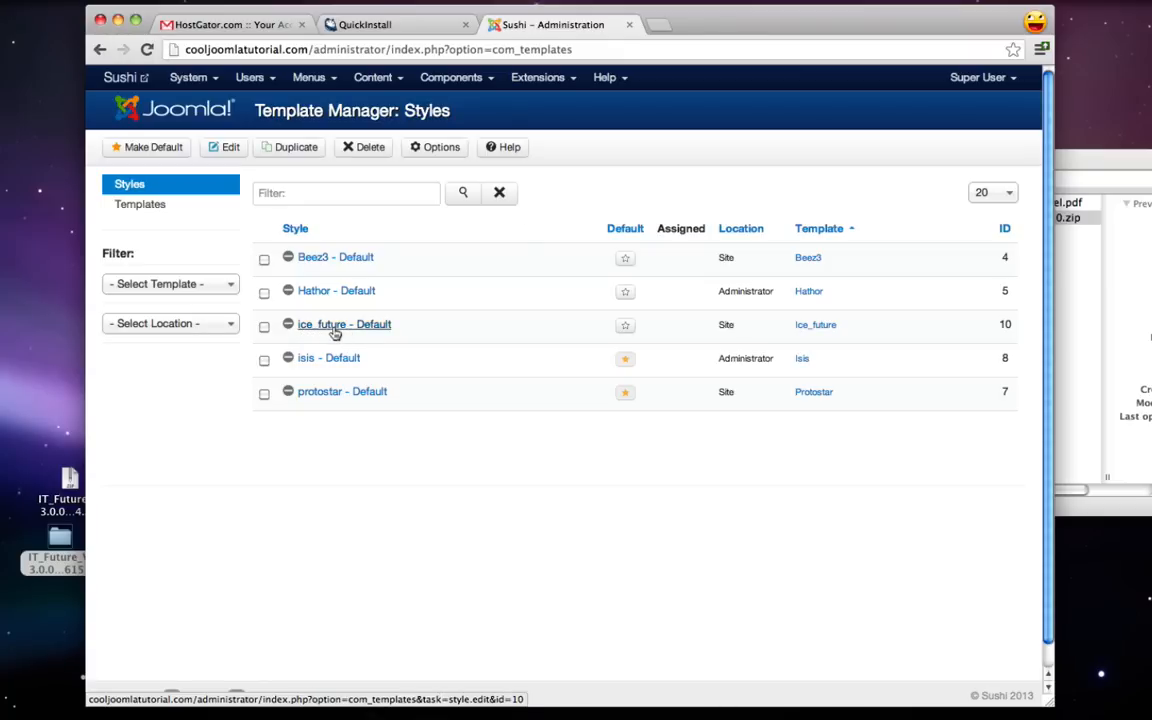
{"action": "left_click", "coordinate": [626, 328]}
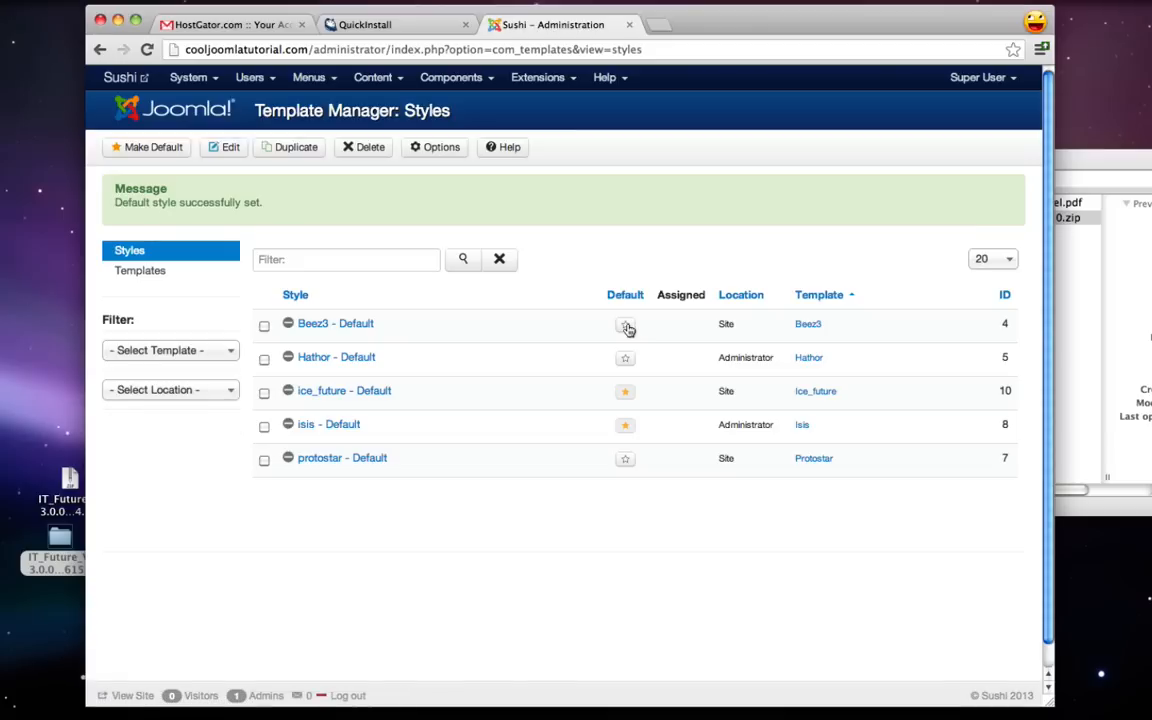
{"action": "left_click", "coordinate": [130, 80]}
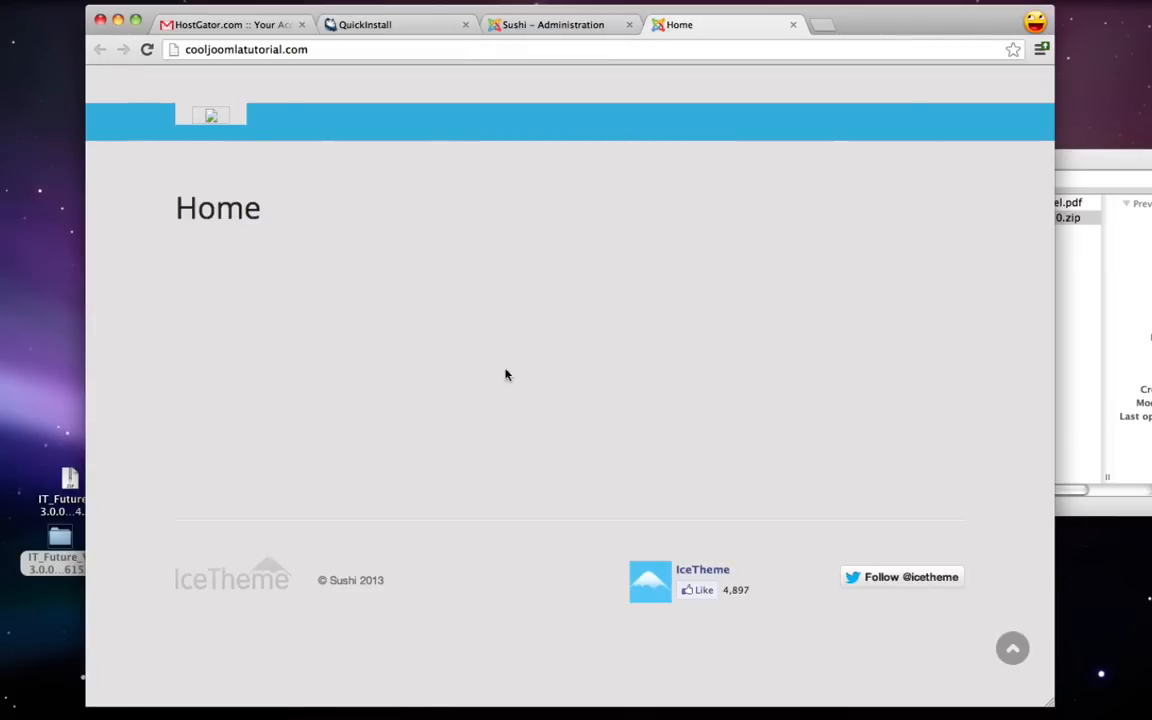
{"action": "left_click", "coordinate": [793, 24]}
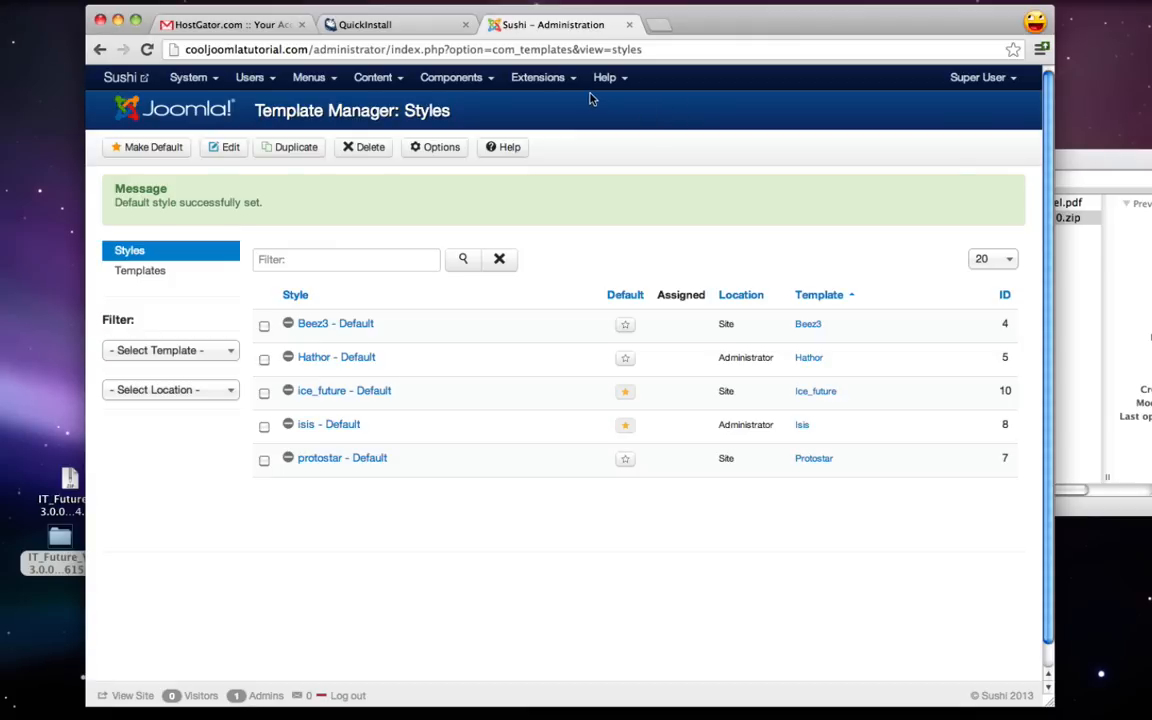
- Publish the IceMegaMenu and IceCarousel modules in the Module Manager
{"action": "left_click", "coordinate": [555, 84]}
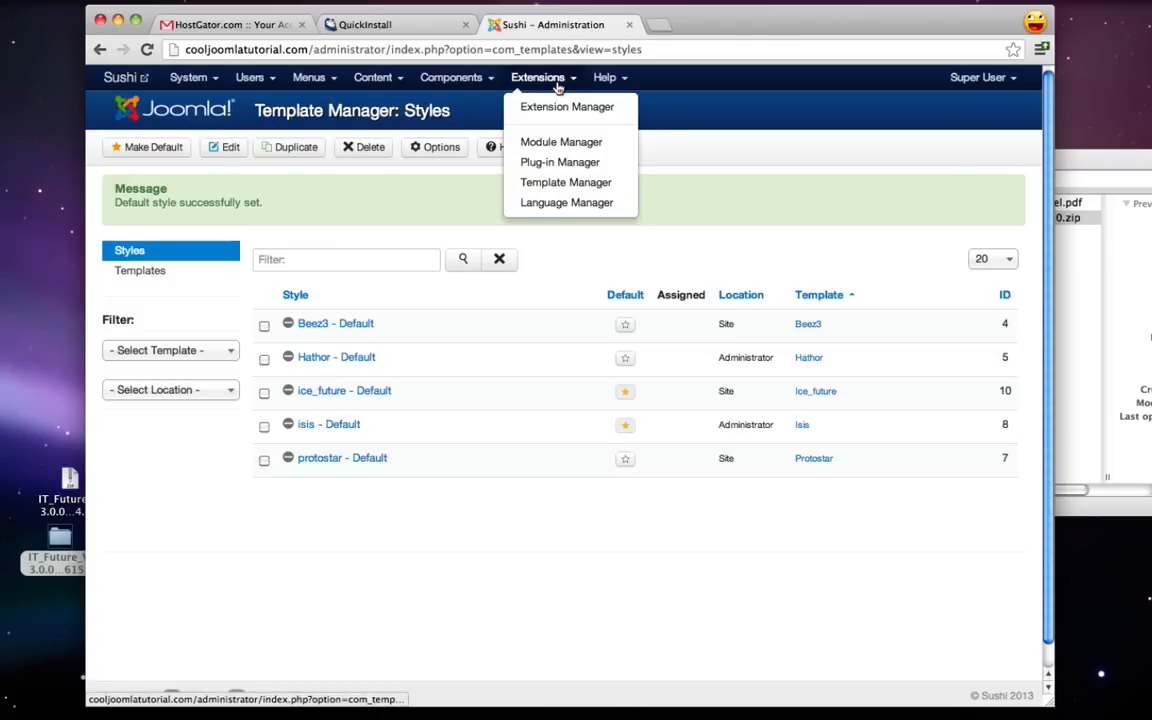
{"action": "left_click", "coordinate": [560, 142]}
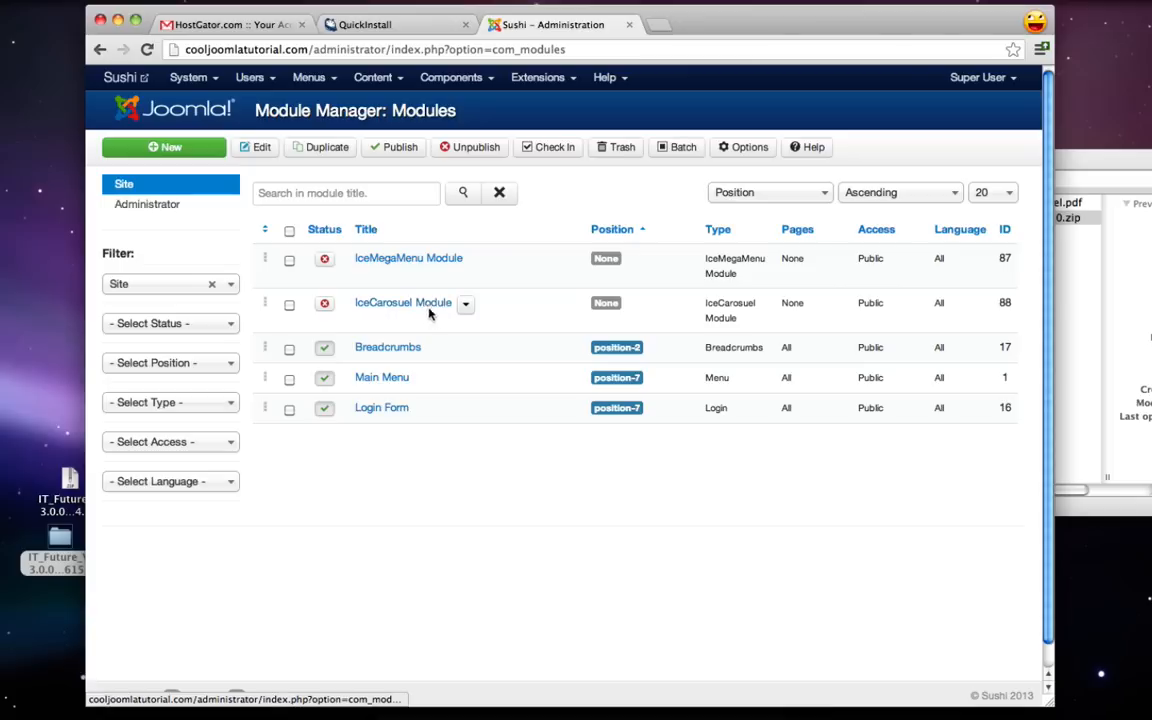
{"action": "left_click", "coordinate": [325, 261]}
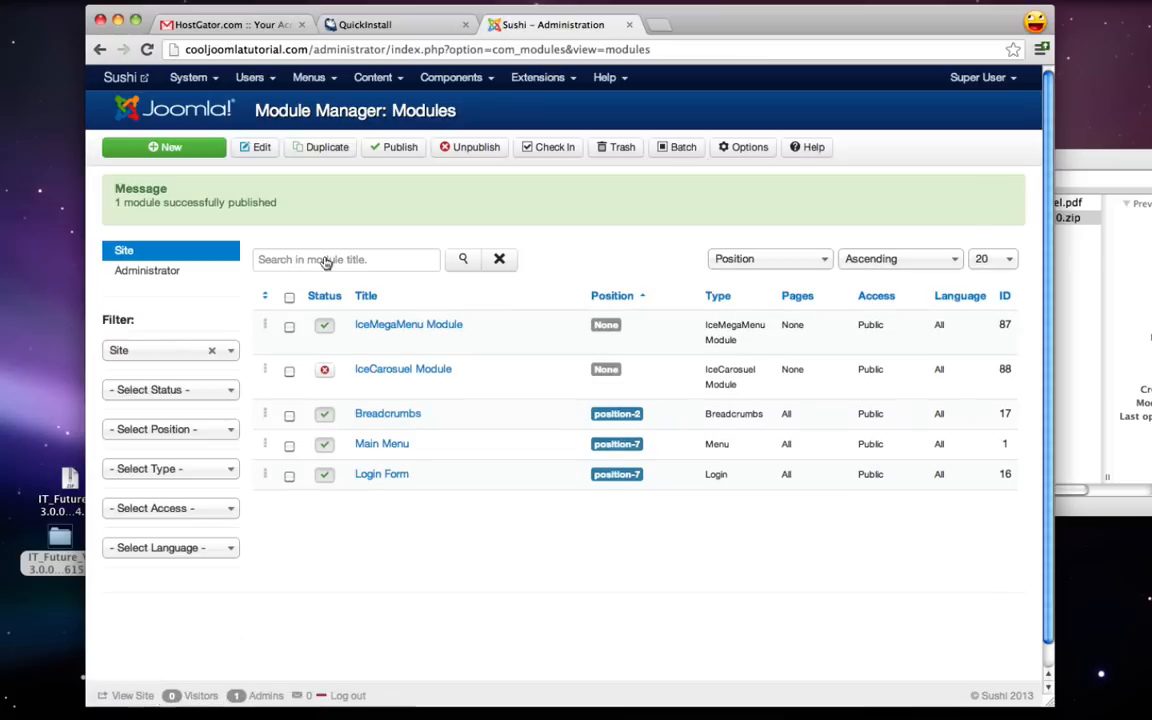
{"action": "left_click", "coordinate": [325, 371]}
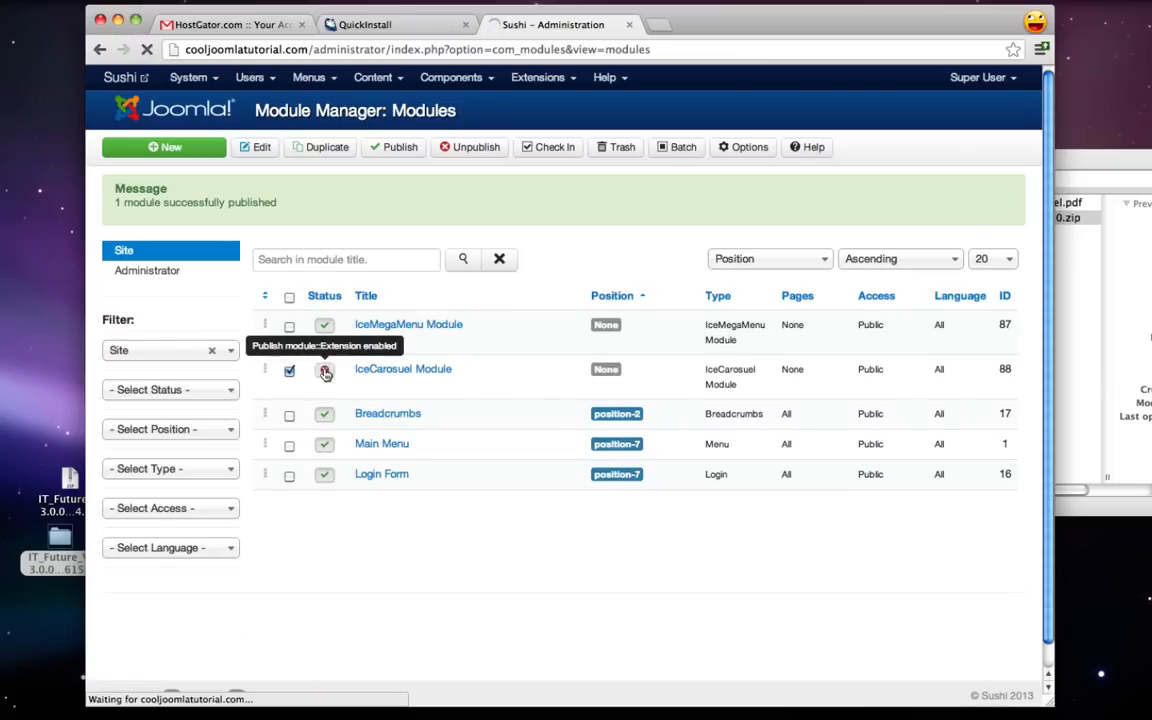
- Filter the Plug-in Manager by 'ice' and enable the IceMegaMenu Plugin
{"action": "left_click", "coordinate": [545, 78]}
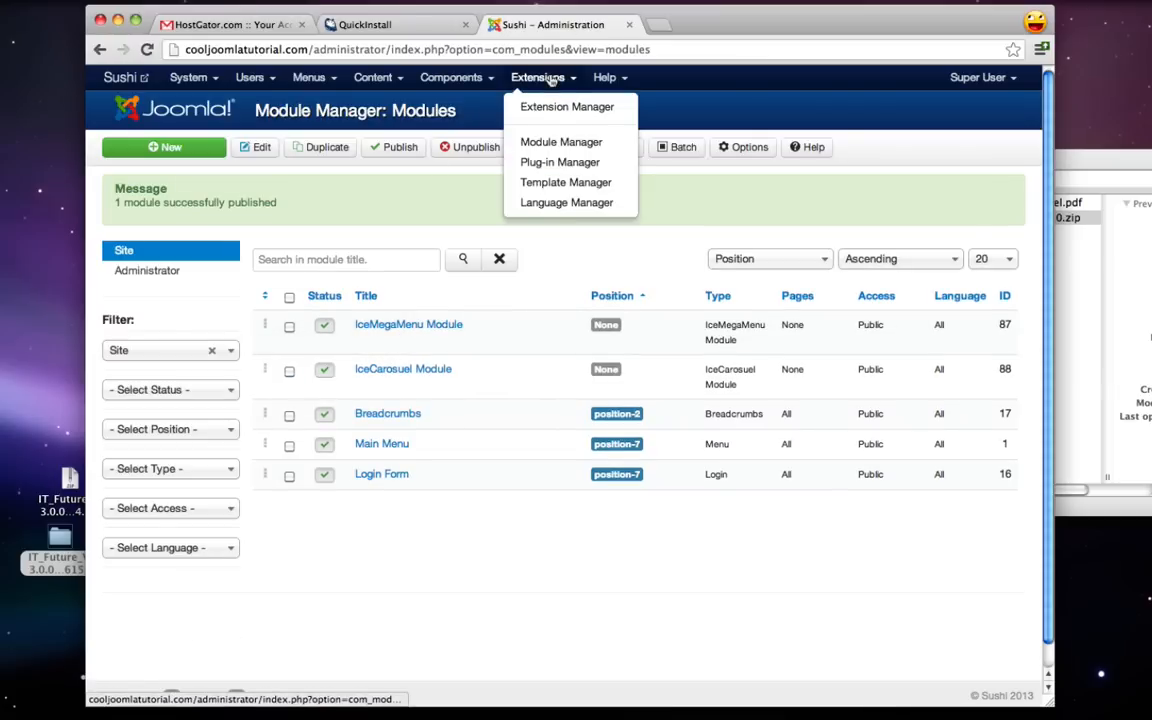
{"action": "left_click", "coordinate": [558, 162]}
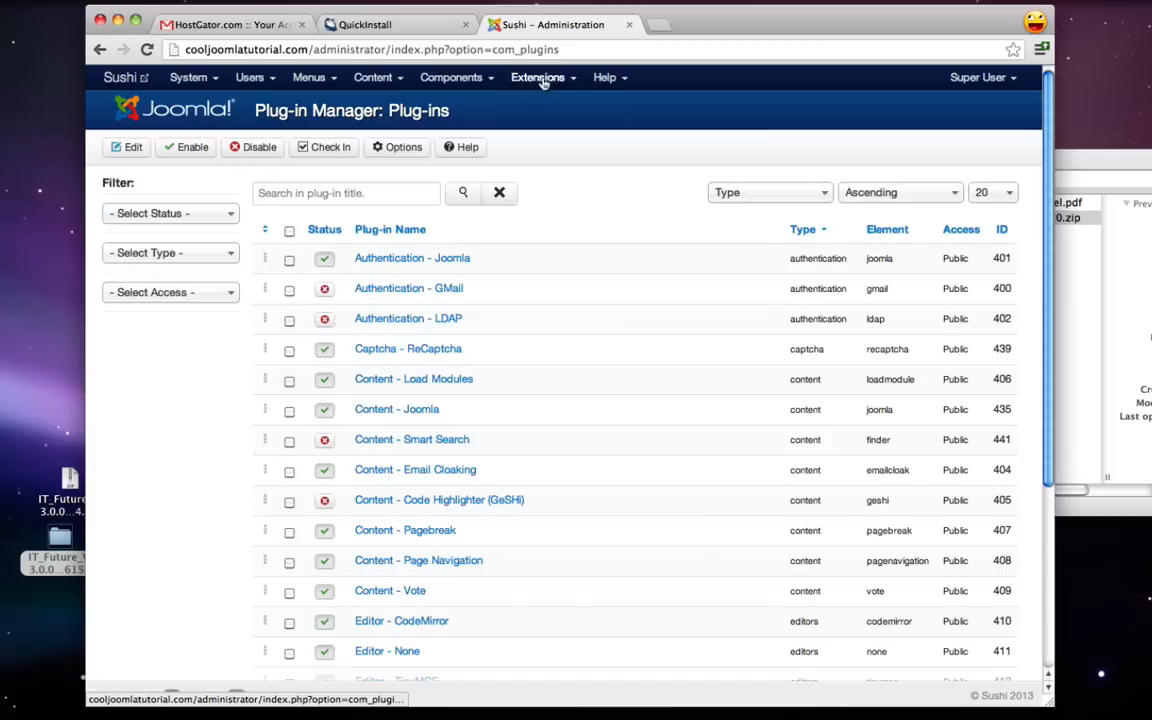
{"action": "left_click", "coordinate": [540, 78]}
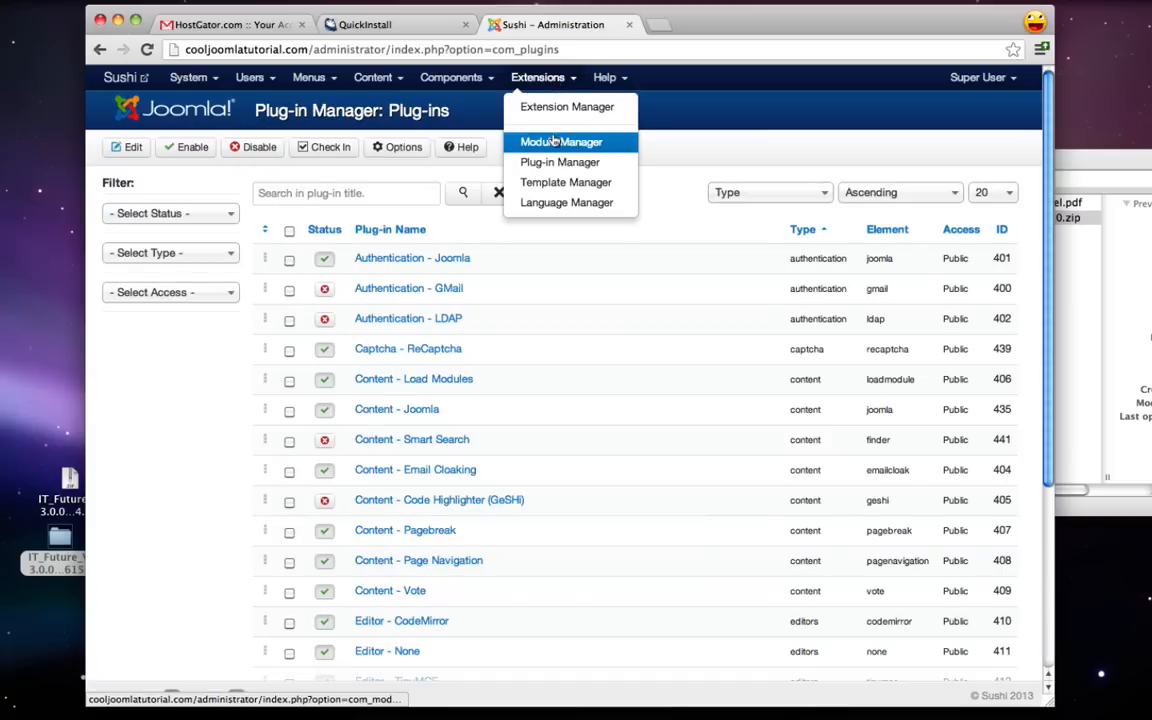
{"action": "left_click", "coordinate": [670, 219]}
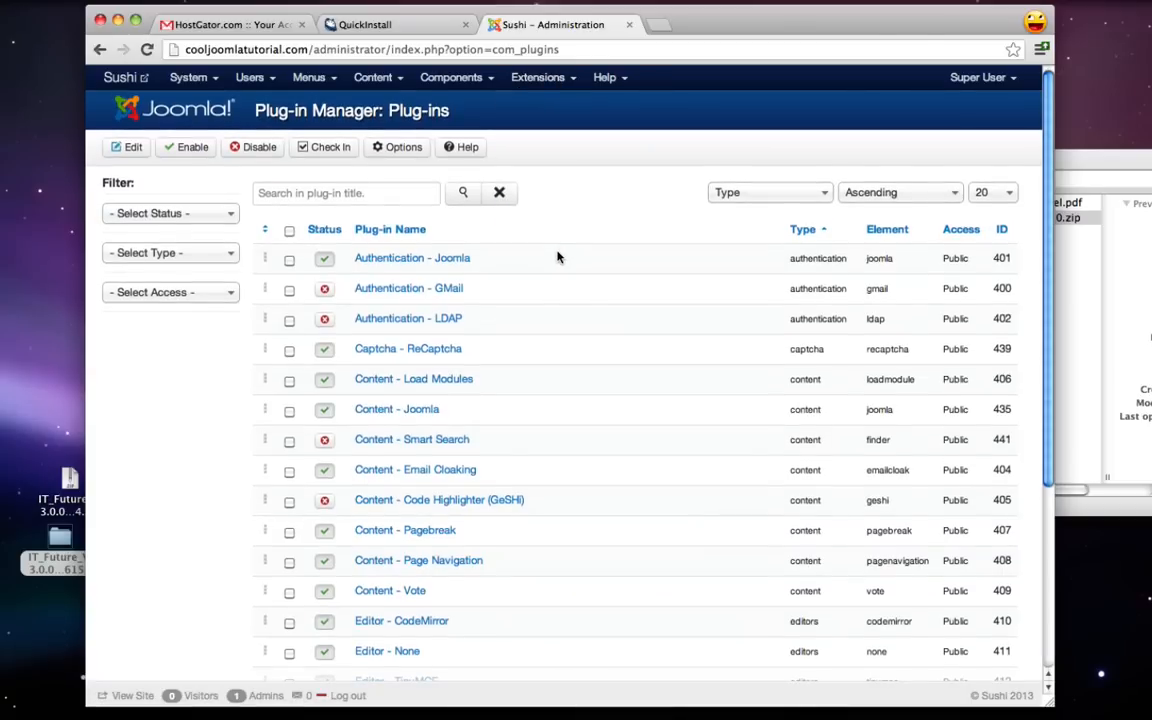
{"action": "scroll", "coordinate": [556, 257], "scroll_direction": "down", "scroll_amount": 2}
{"action": "scroll", "coordinate": [553, 257], "scroll_direction": "up", "scroll_amount": 2}
{"action": "left_click", "coordinate": [296, 192]}
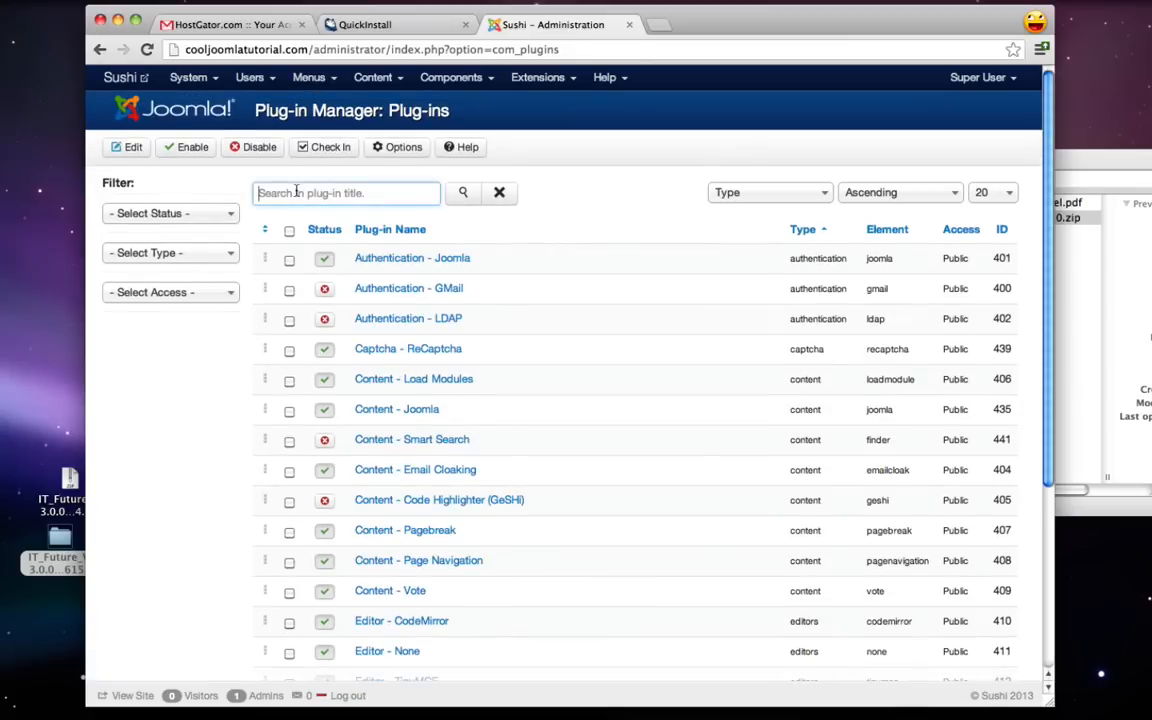
{"action": "type", "text": "ice"}
{"action": "left_click", "coordinate": [464, 195]}
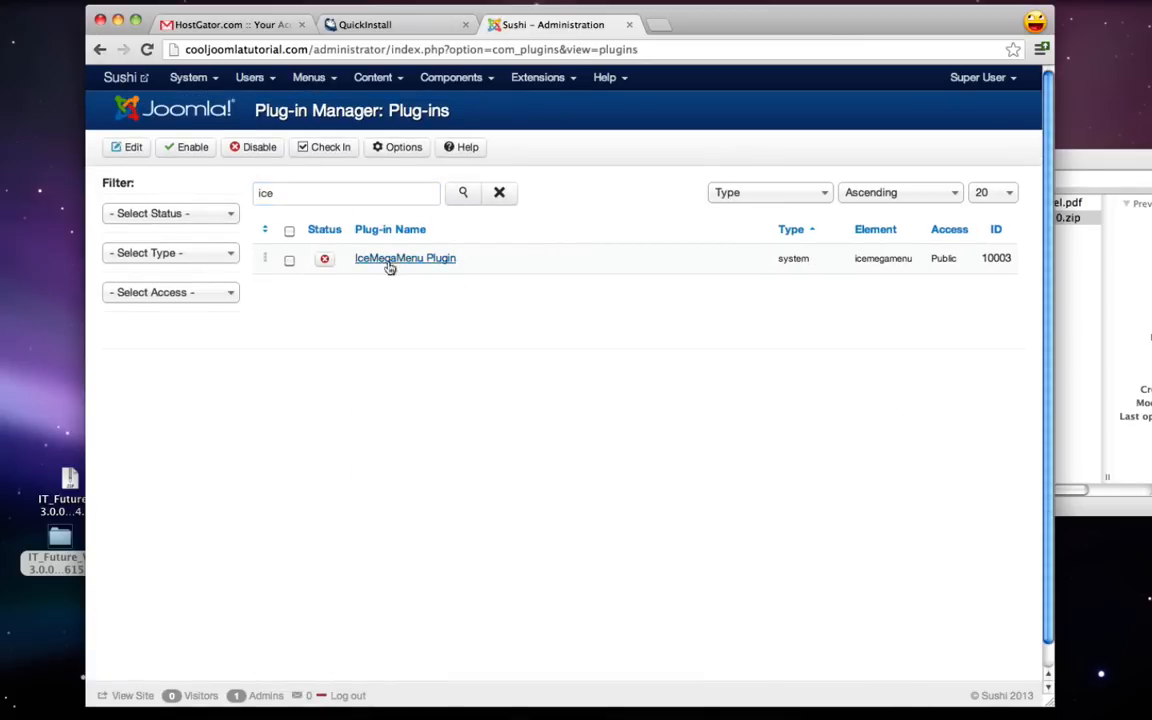
{"action": "left_click", "coordinate": [325, 260]}
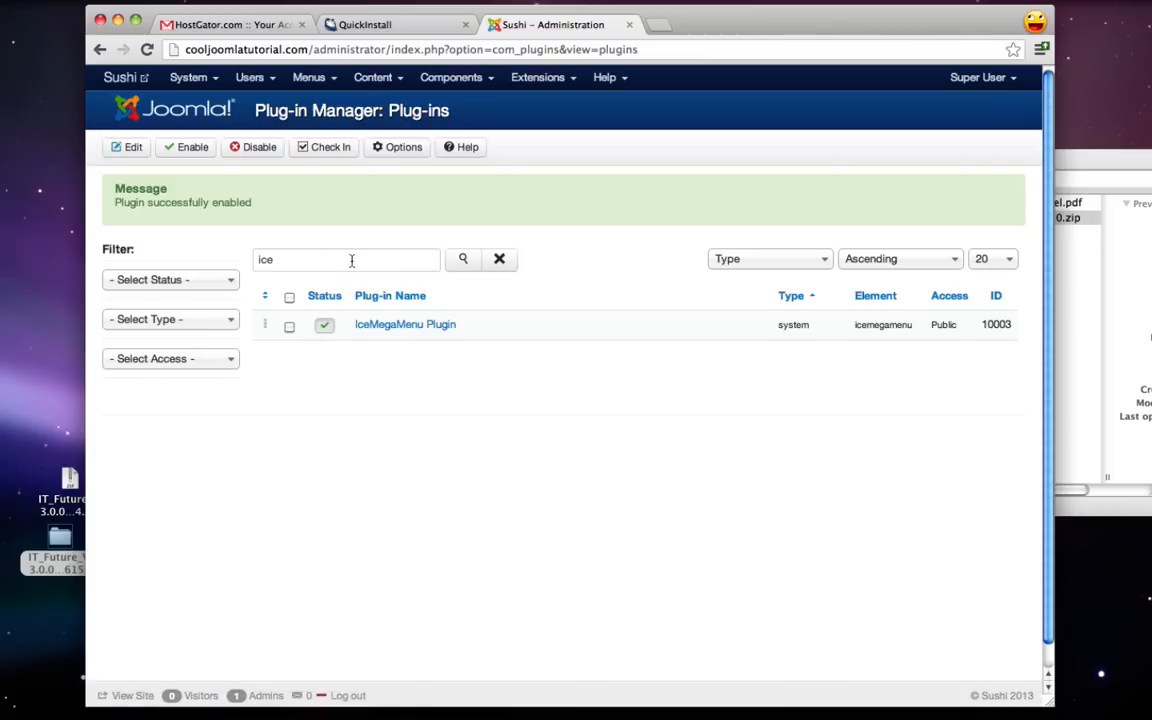
- Close the leftover QuickInstall and HostGator browser tabs
{"action": "left_click", "coordinate": [465, 24]}
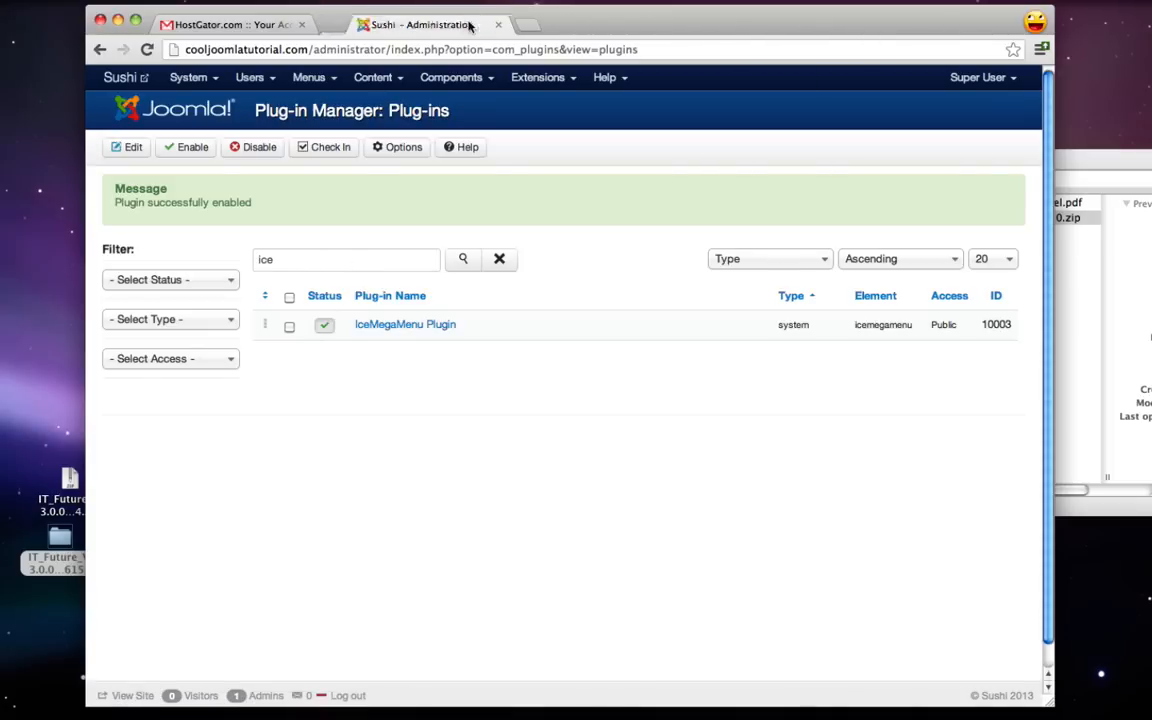
{"action": "left_click", "coordinate": [302, 25]}
{"action": "left_click", "coordinate": [1086, 155]}
- Close the Finder window and open the Sushi site's front end
{"action": "key", "text": "super+w"}
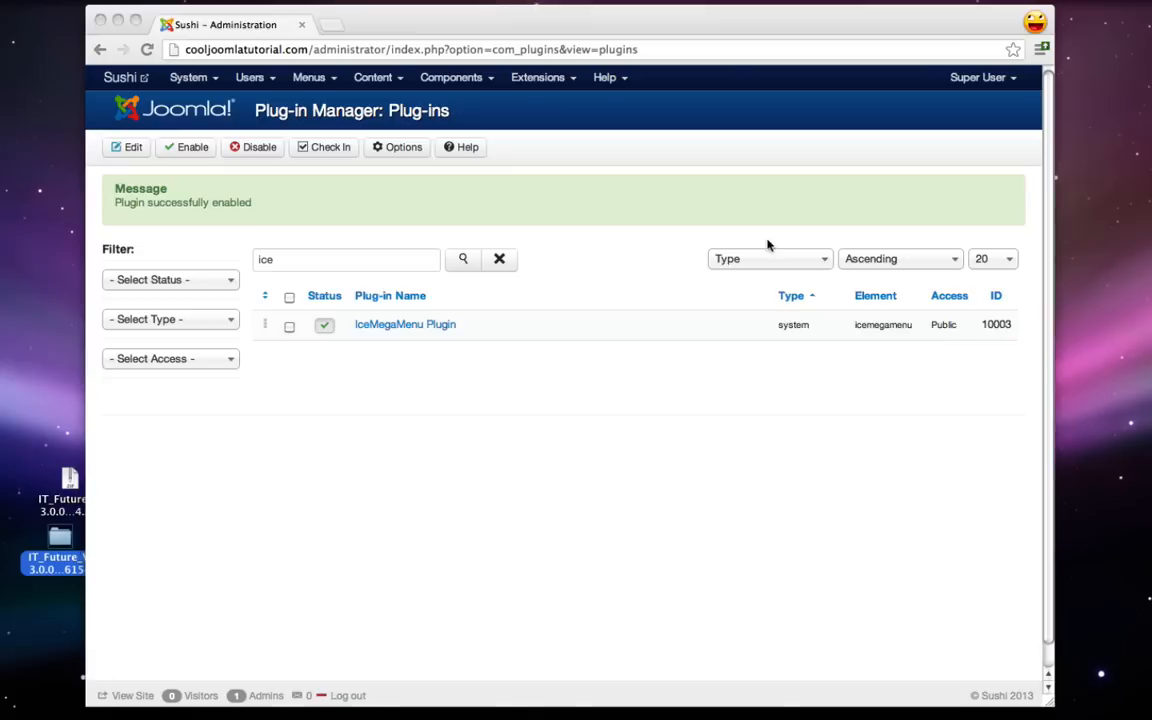
{"action": "left_click", "coordinate": [684, 417]}
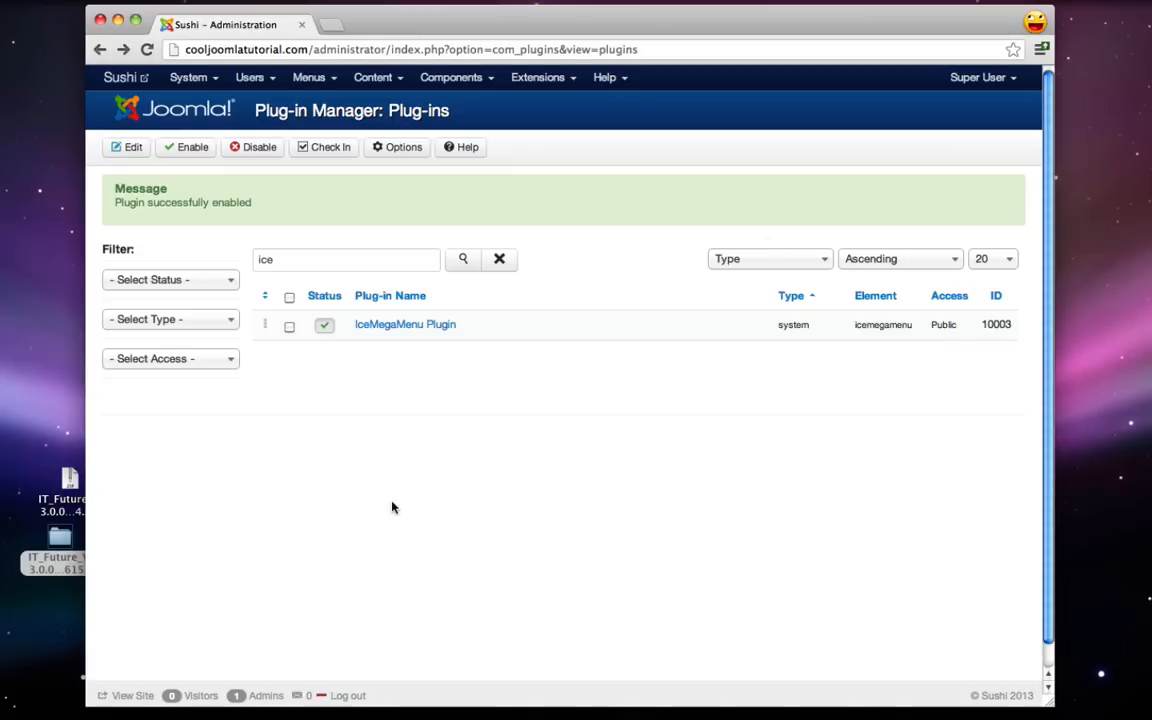
{"action": "left_click", "coordinate": [127, 76]}
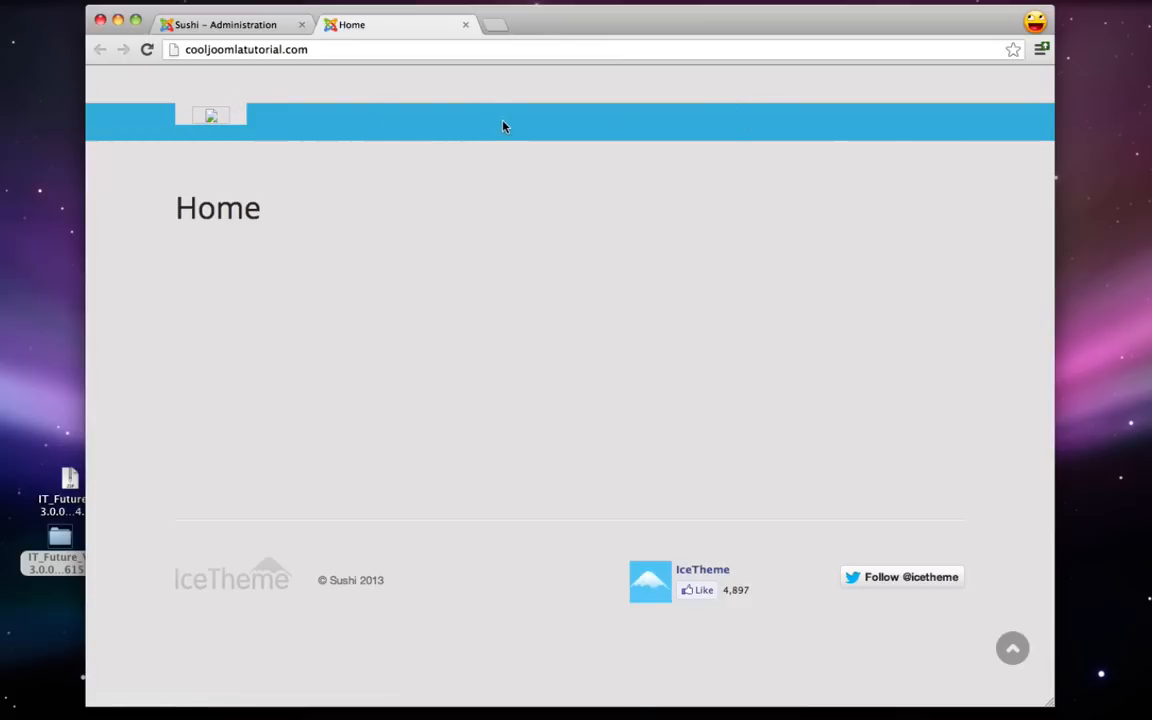
- Google 'demo ice theme' in a new tab and open the IceTheme Joomla Themes Demo result
{"action": "key", "text": "super+t"}
{"action": "type", "text": "google.com"}
{"action": "key", "text": "Return"}
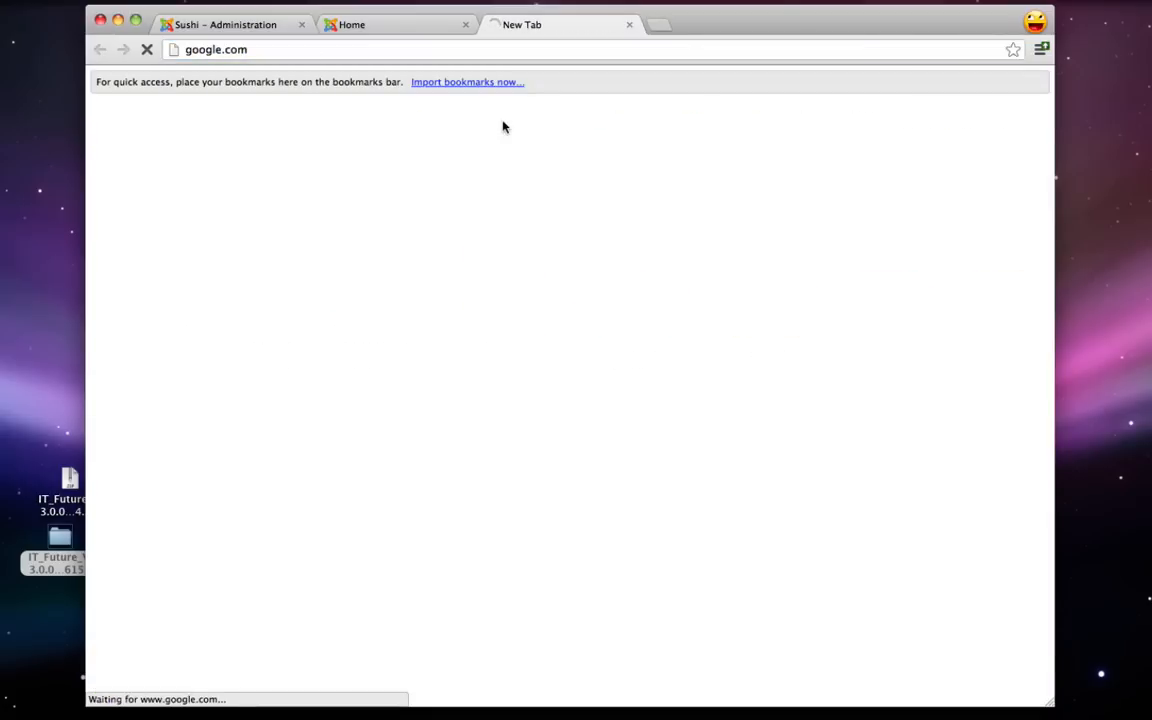
{"action": "type", "text": "o"}
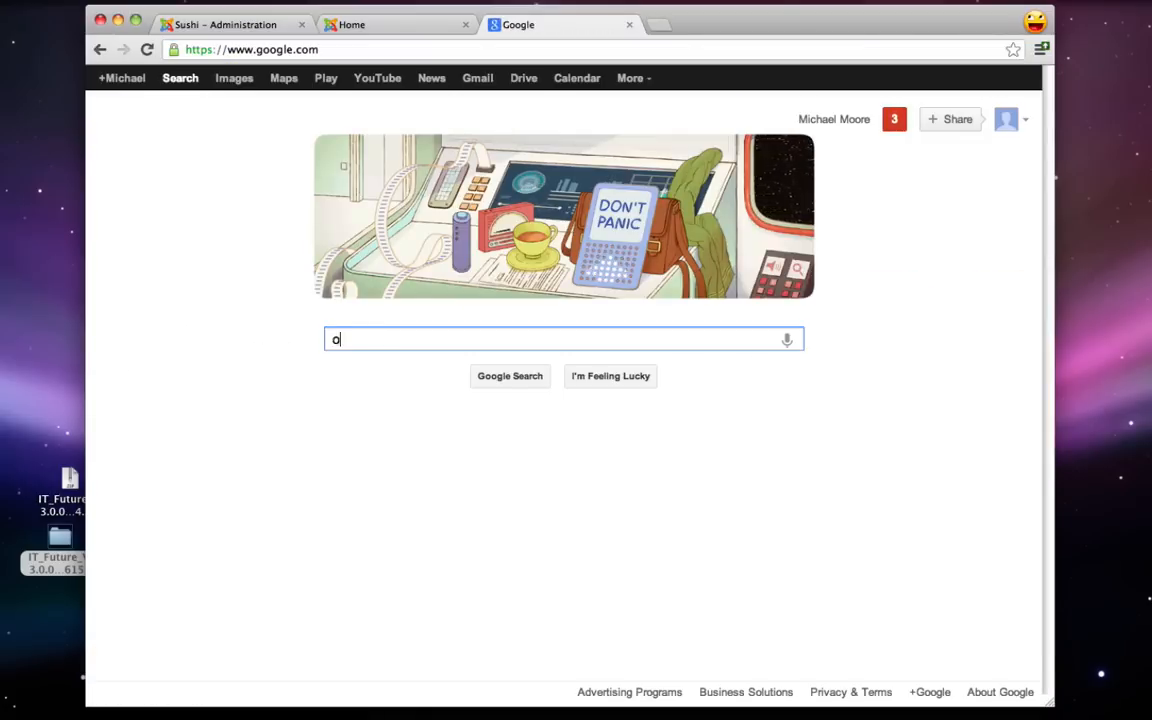
{"action": "type", "text": "emo ice them"}
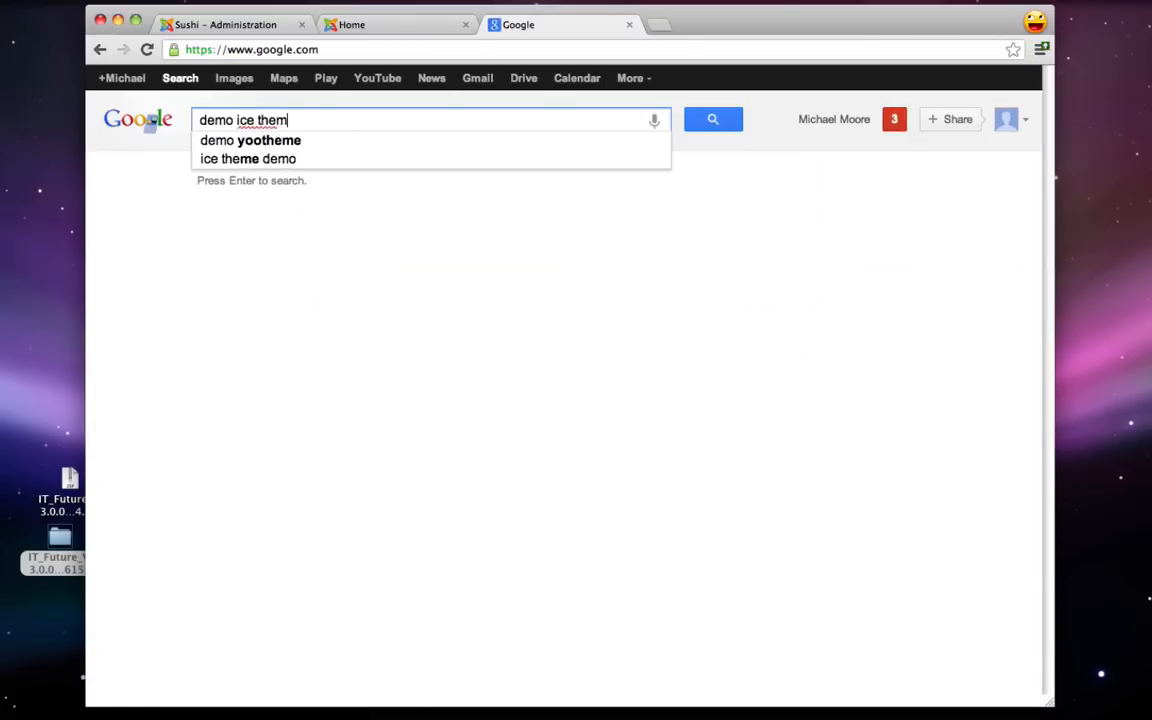
{"action": "type", "text": "e"}
{"action": "key", "text": "Return"}
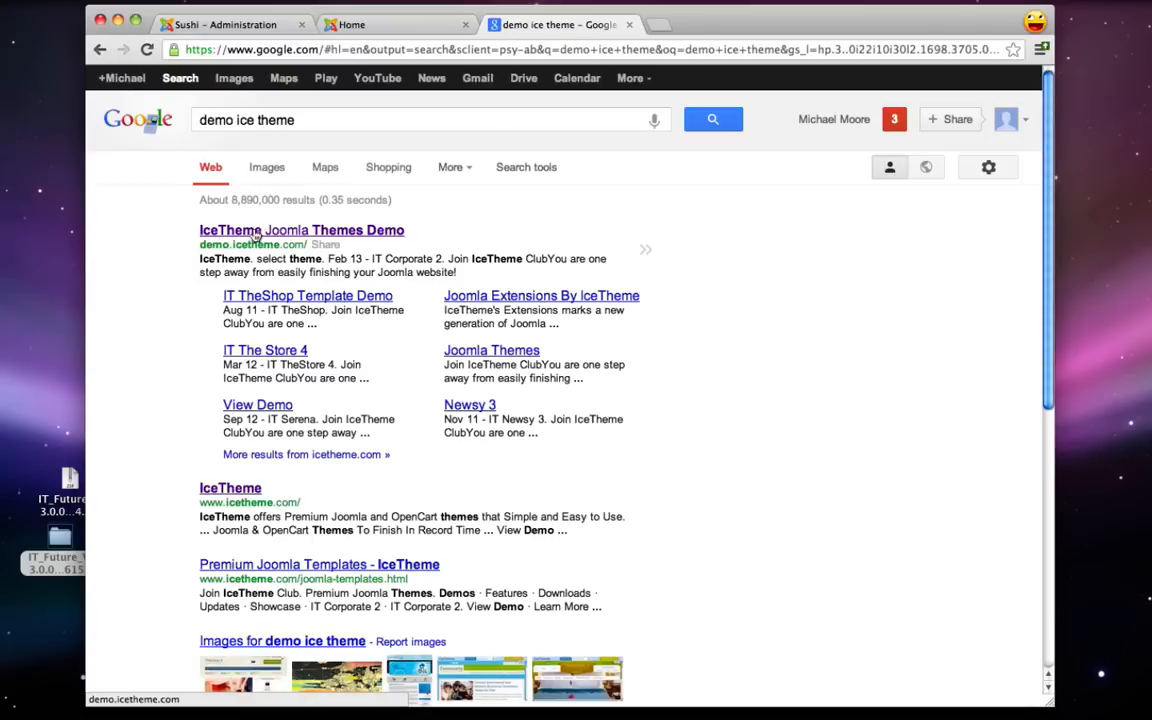
{"action": "left_click", "coordinate": [255, 231]}
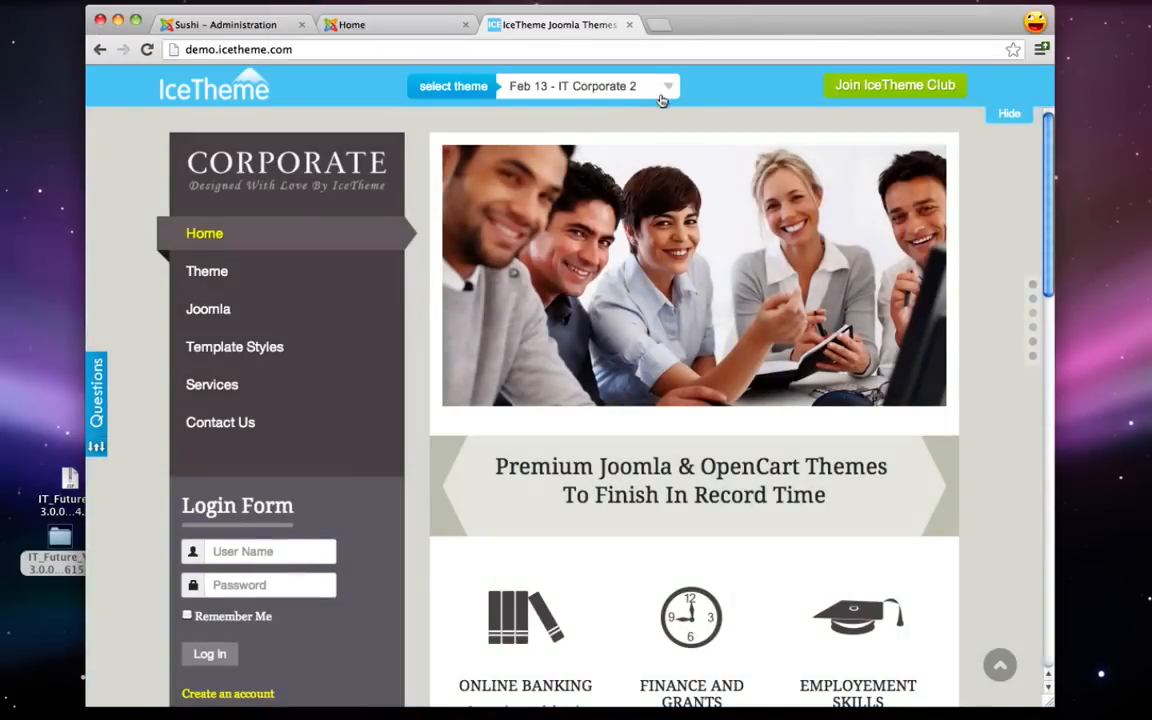
- Switch the demo to 'Nov 12 - Ice Future' and advance the carousel to the iPad slide
{"action": "left_click", "coordinate": [665, 88]}
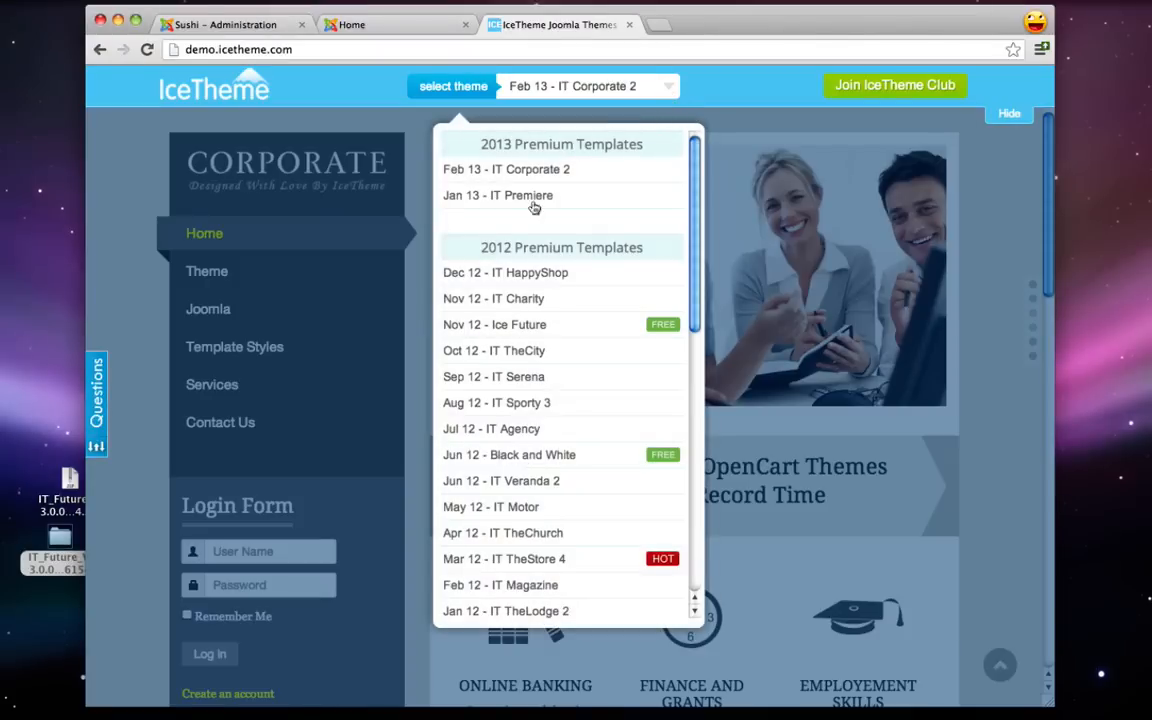
{"action": "left_click", "coordinate": [490, 324]}
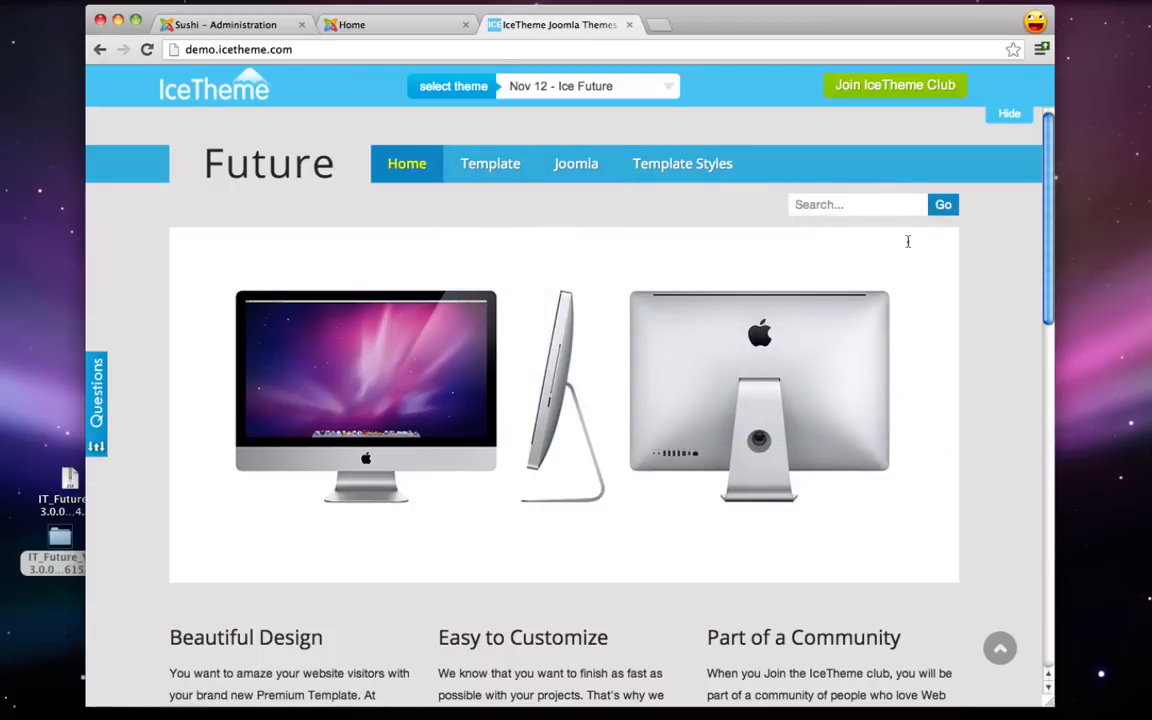
{"action": "left_click", "coordinate": [927, 387]}
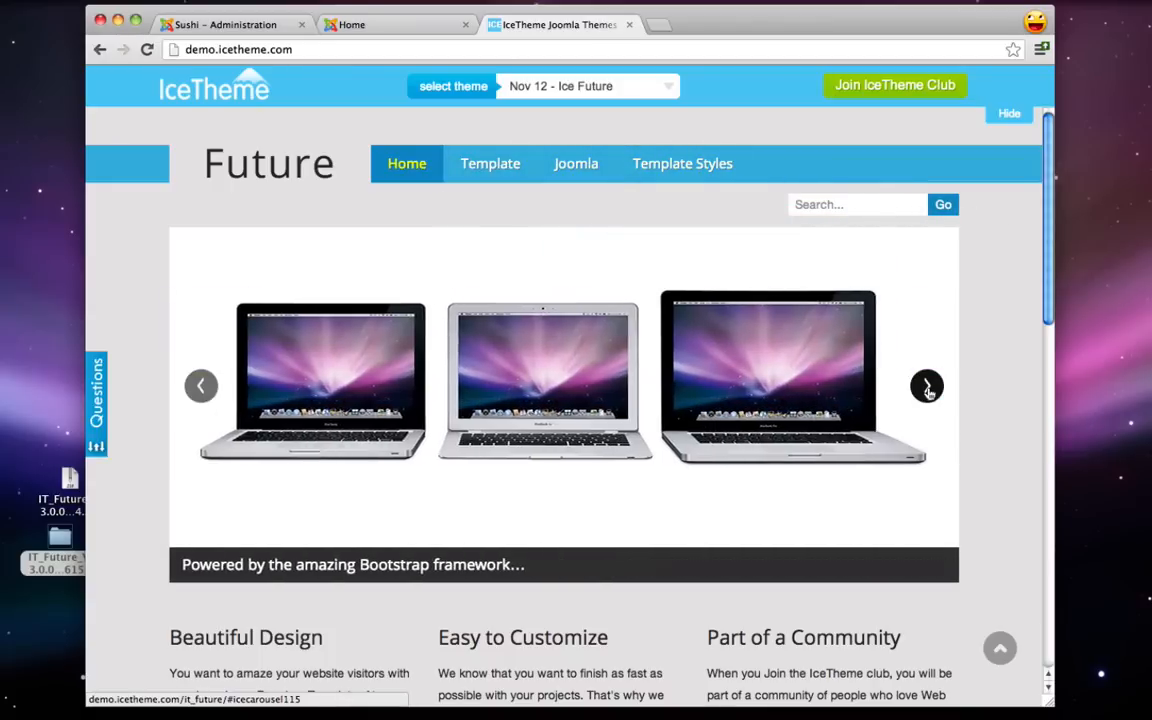
{"action": "left_click", "coordinate": [927, 388]}
- Read through the Ice Future features and article, then return to the Sushi - Administration tab
{"action": "scroll", "coordinate": [926, 391], "scroll_direction": "down", "scroll_amount": 5}
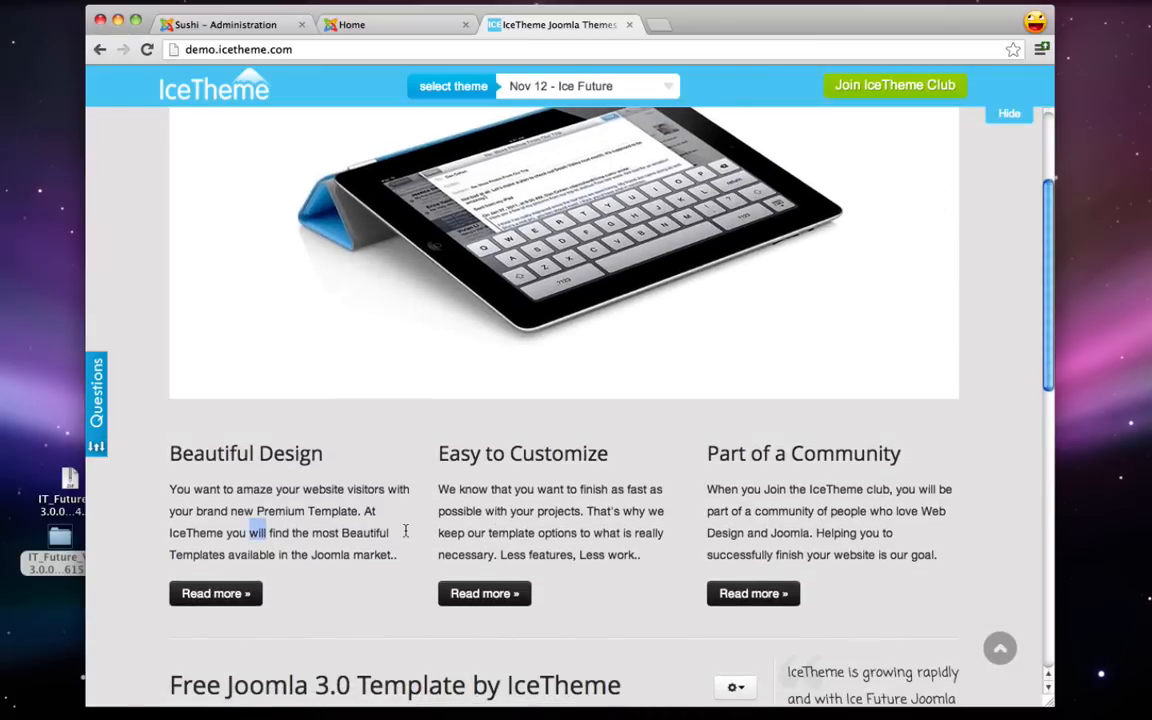
{"action": "double_click", "coordinate": [557, 533]}
{"action": "double_click", "coordinate": [790, 533]}
{"action": "scroll", "coordinate": [803, 527], "scroll_direction": "down", "scroll_amount": 8}
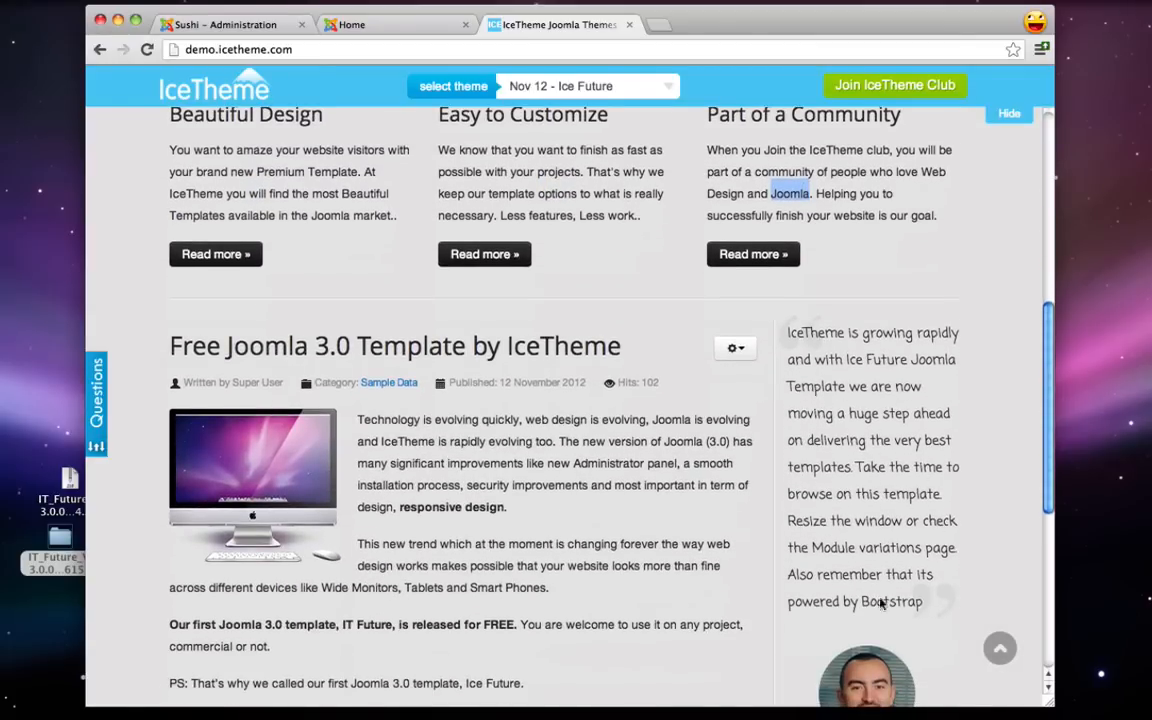
{"action": "double_click", "coordinate": [838, 382]}
{"action": "scroll", "coordinate": [815, 380], "scroll_direction": "down", "scroll_amount": 3}
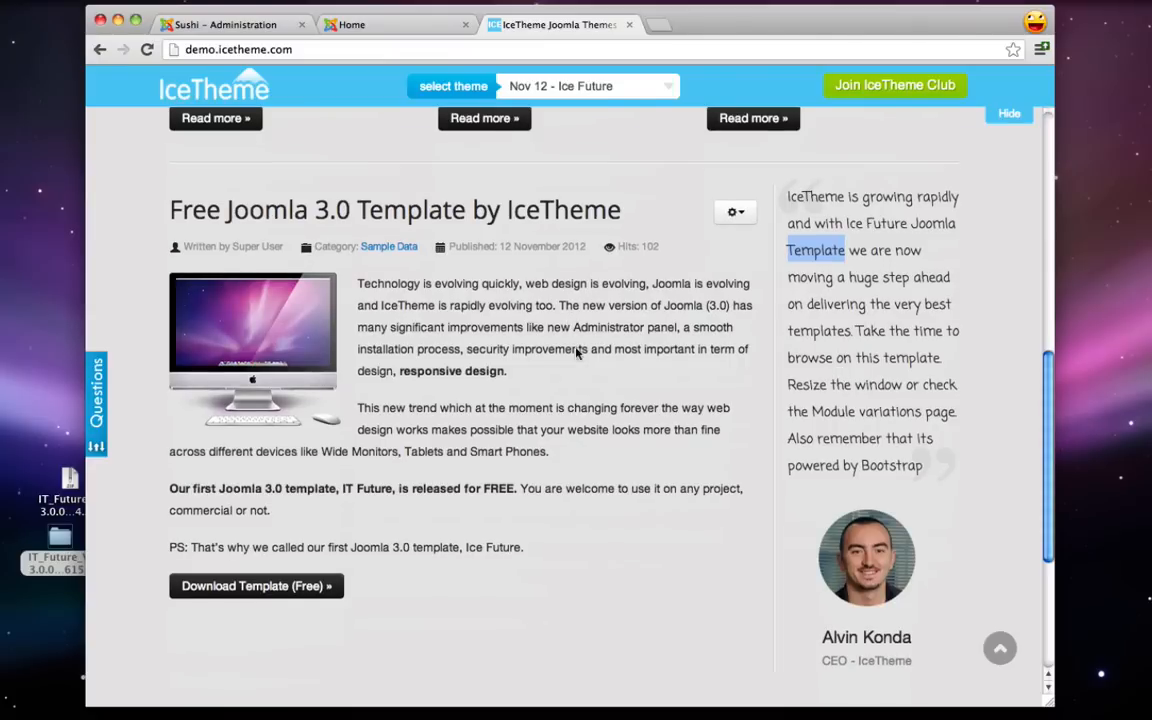
{"action": "left_click", "coordinate": [358, 283]}
{"action": "left_click_drag", "start_coordinate": [581, 503], "coordinate": [577, 555]}
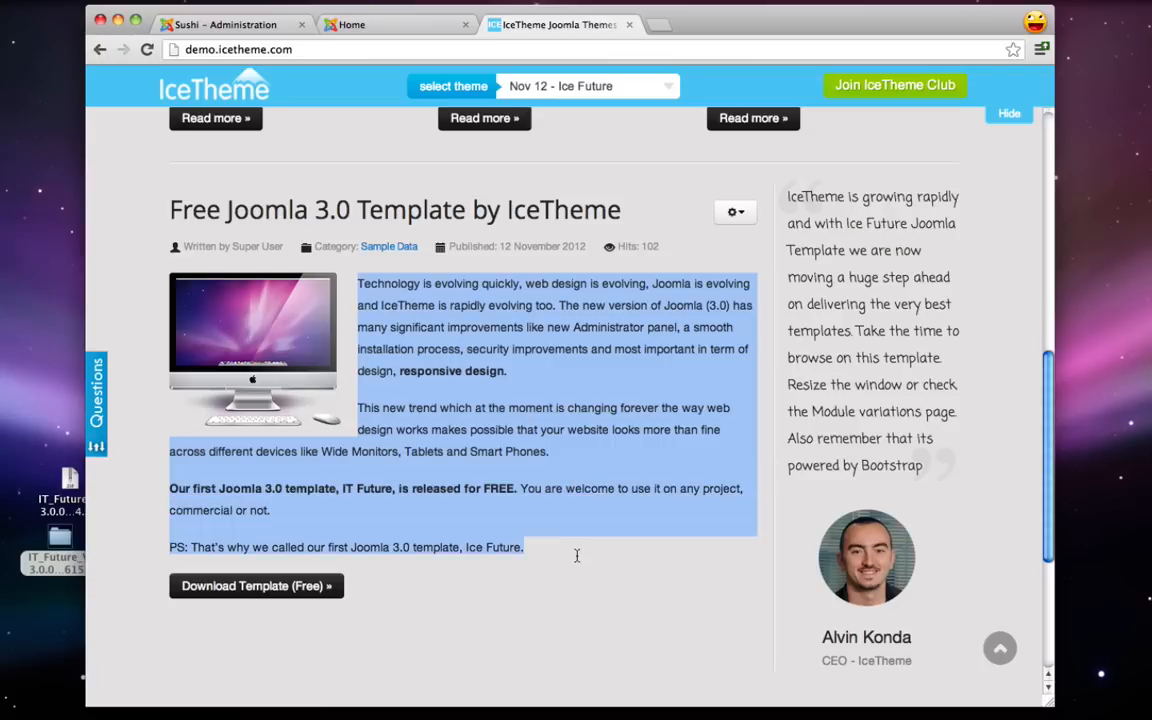
{"action": "left_click", "coordinate": [577, 555]}
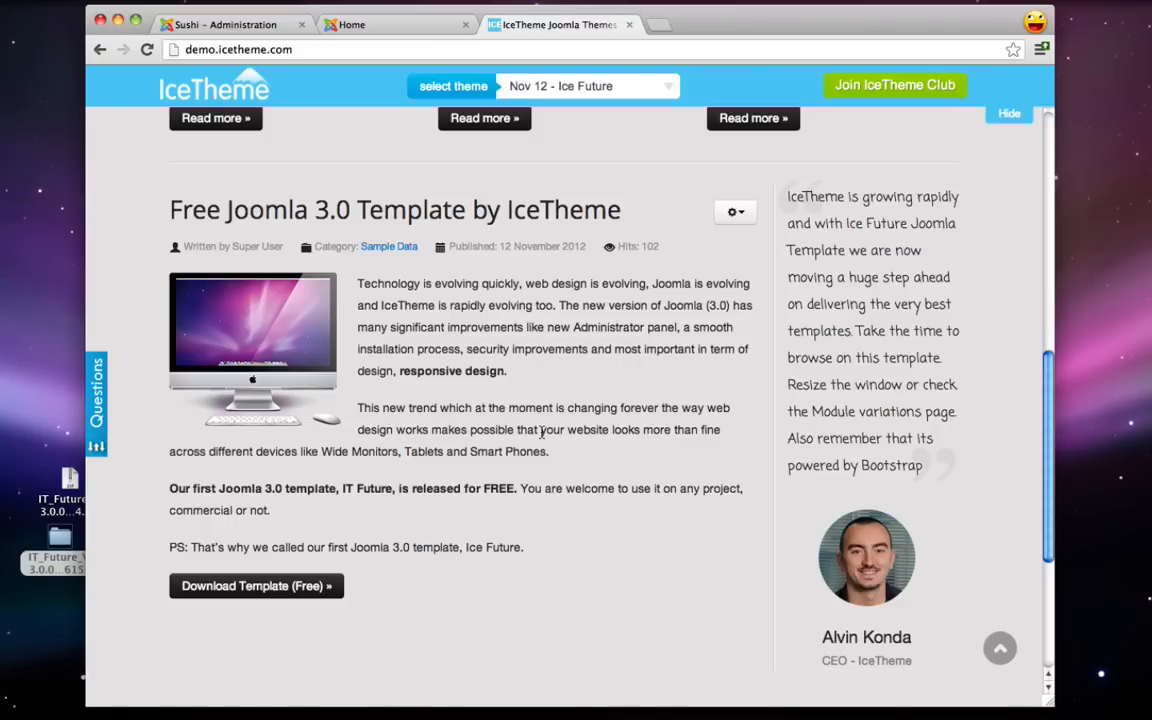
{"action": "left_click", "coordinate": [247, 23]}
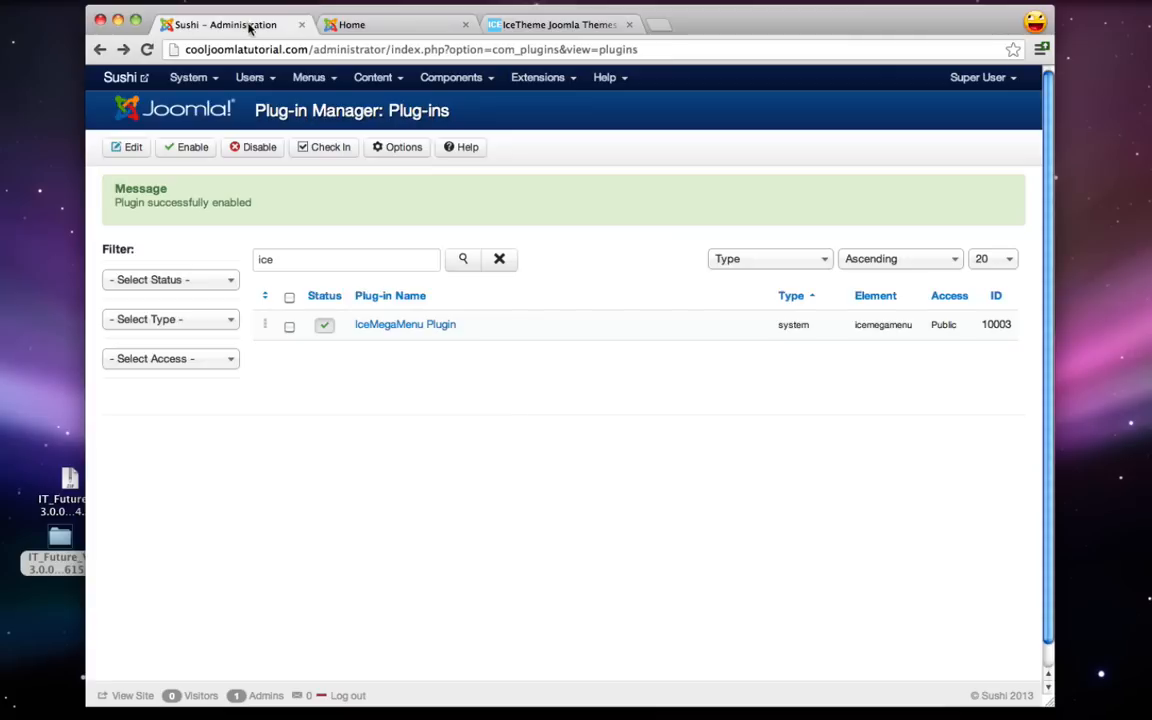
- Check the Module Manager list, where IceMegaMenu Module has no position, then return to the IceTheme demo tab
{"action": "left_click", "coordinate": [537, 77]}
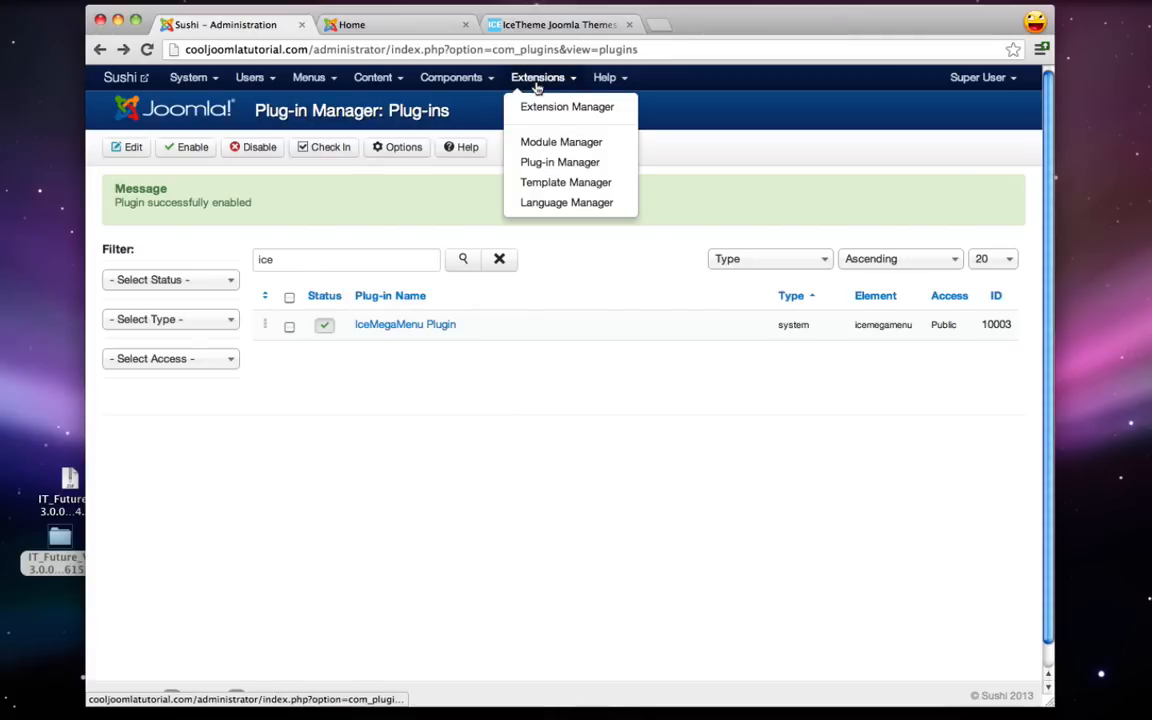
{"action": "left_click", "coordinate": [571, 141]}
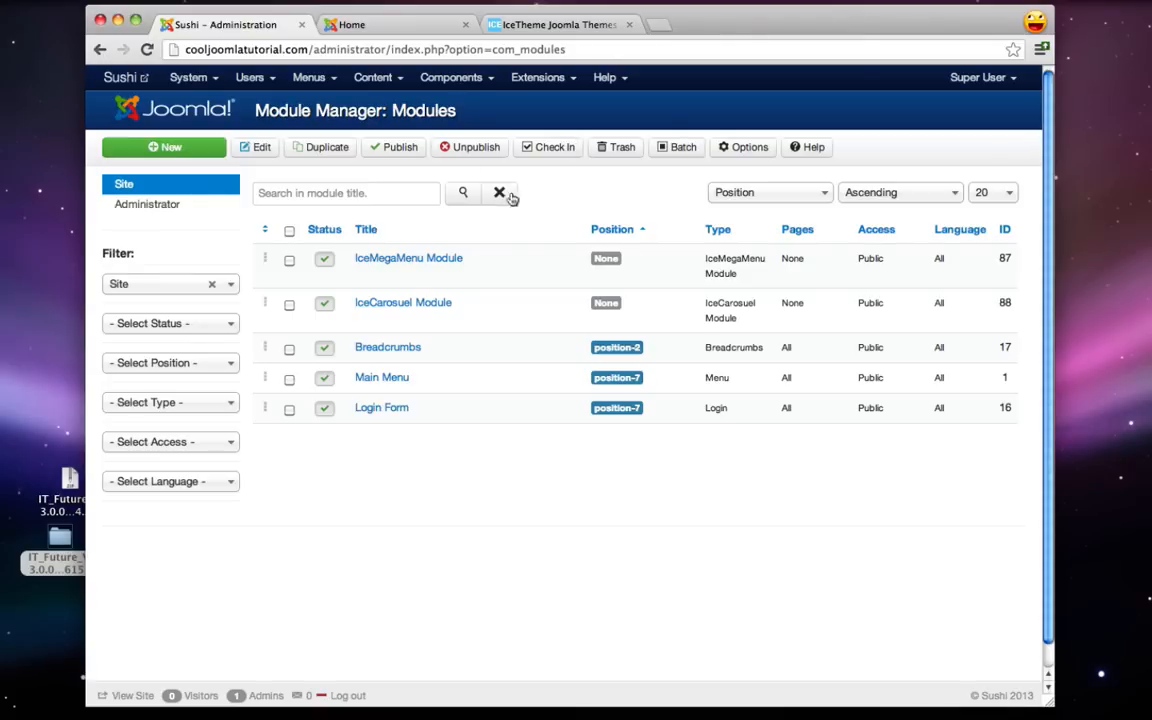
{"action": "mouse_move", "coordinate": [368, 387]}
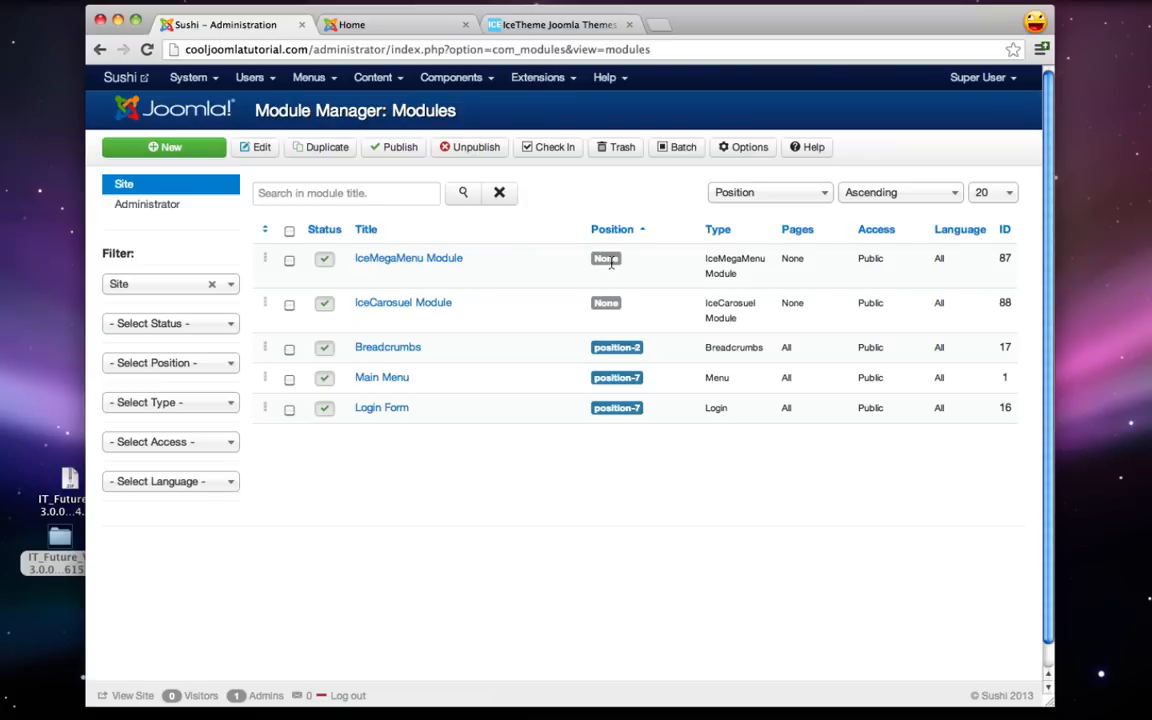
{"action": "left_click", "coordinate": [546, 26]}
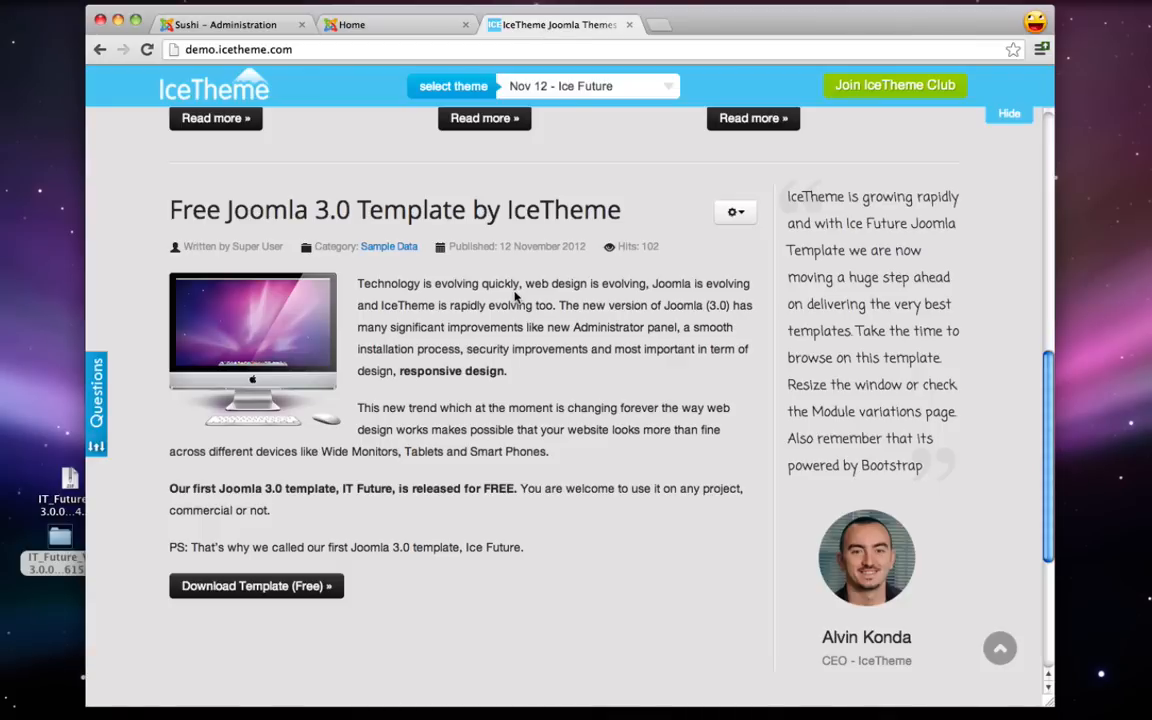
- Study the Future template's Module Positions diagram on the demo site, then return to the Sushi admin module list
{"action": "scroll", "coordinate": [516, 294], "scroll_direction": "up", "scroll_amount": 1}
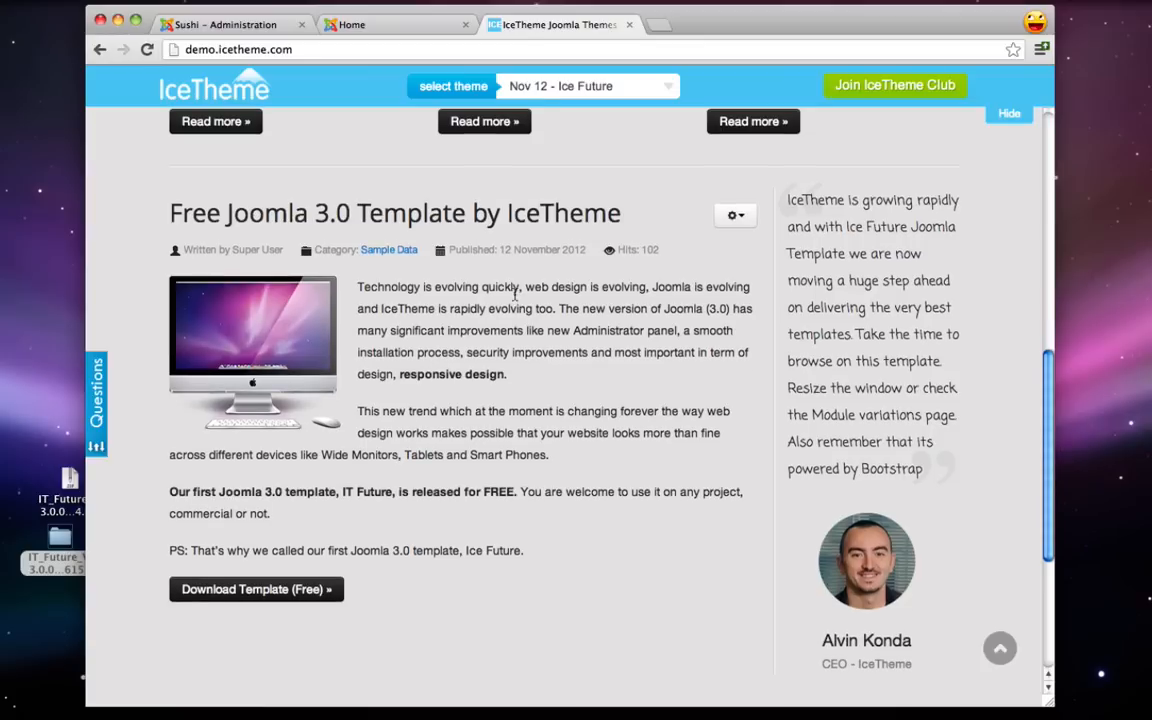
{"action": "scroll", "coordinate": [516, 294], "scroll_direction": "up", "scroll_amount": 1}
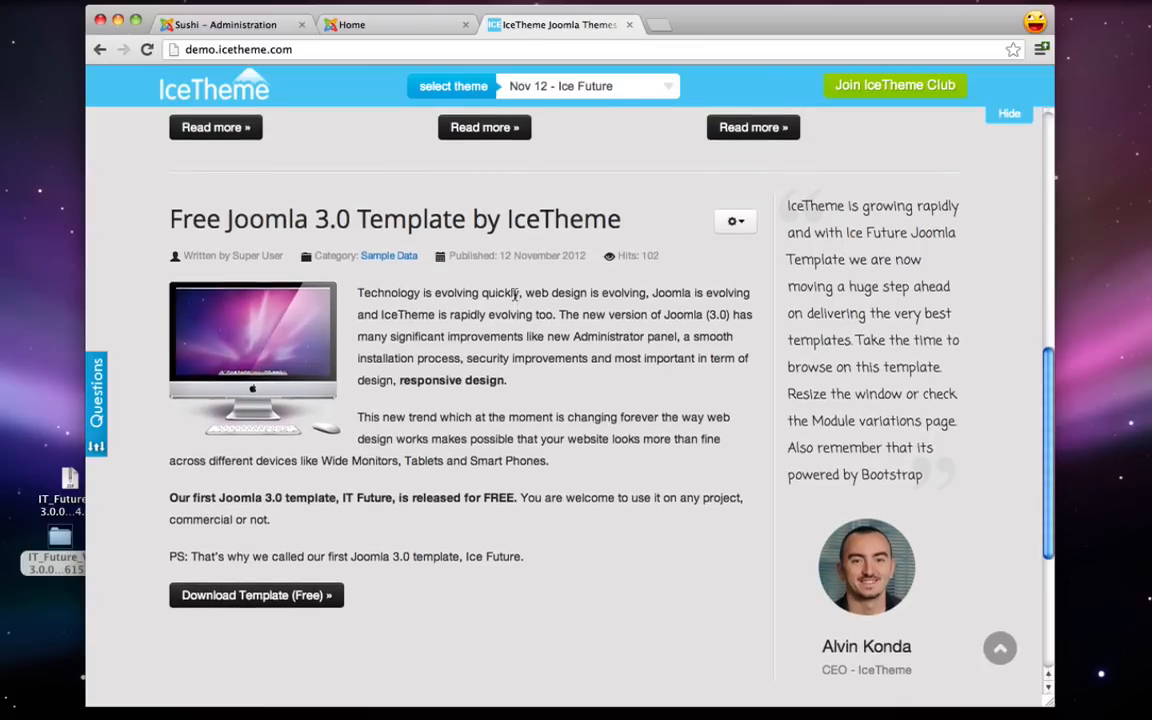
{"action": "scroll", "coordinate": [516, 294], "scroll_direction": "up", "scroll_amount": 10}
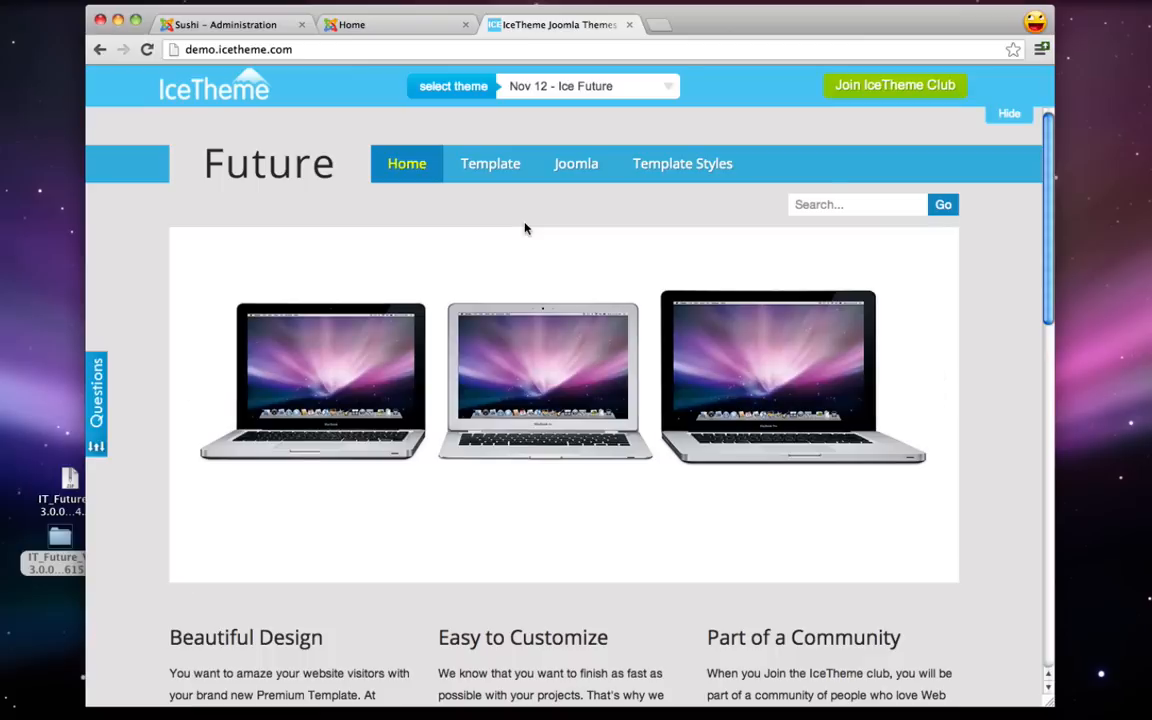
{"action": "mouse_move", "coordinate": [486, 170]}
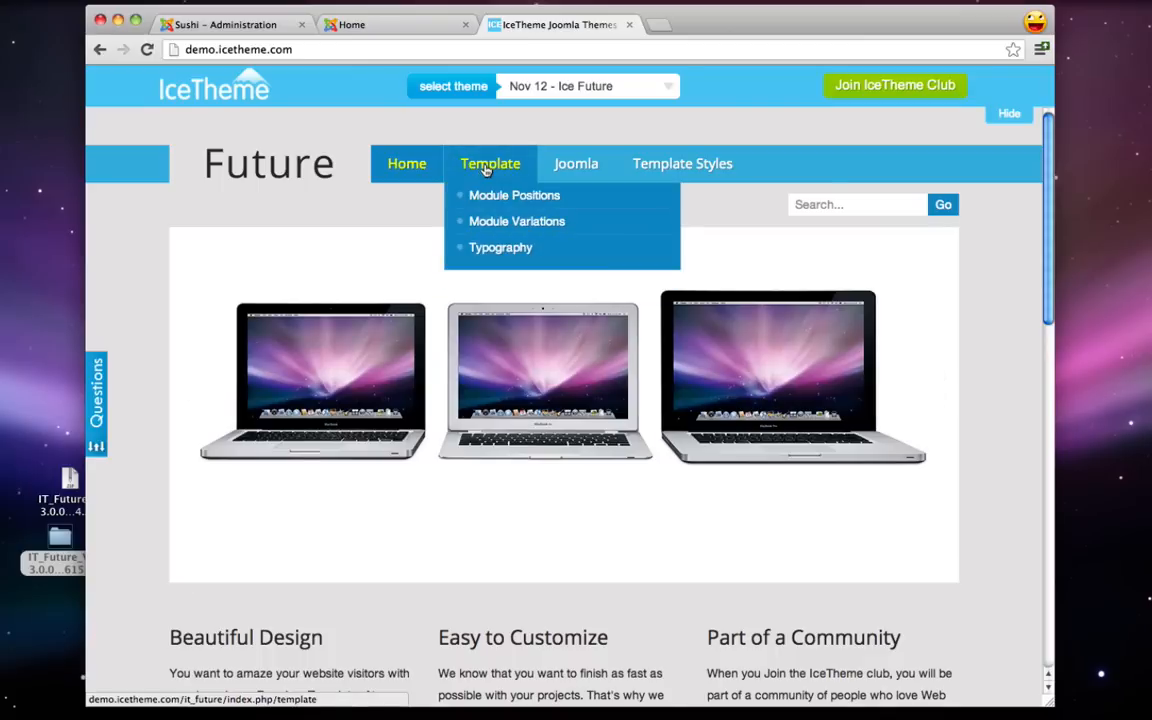
{"action": "left_click", "coordinate": [514, 198]}
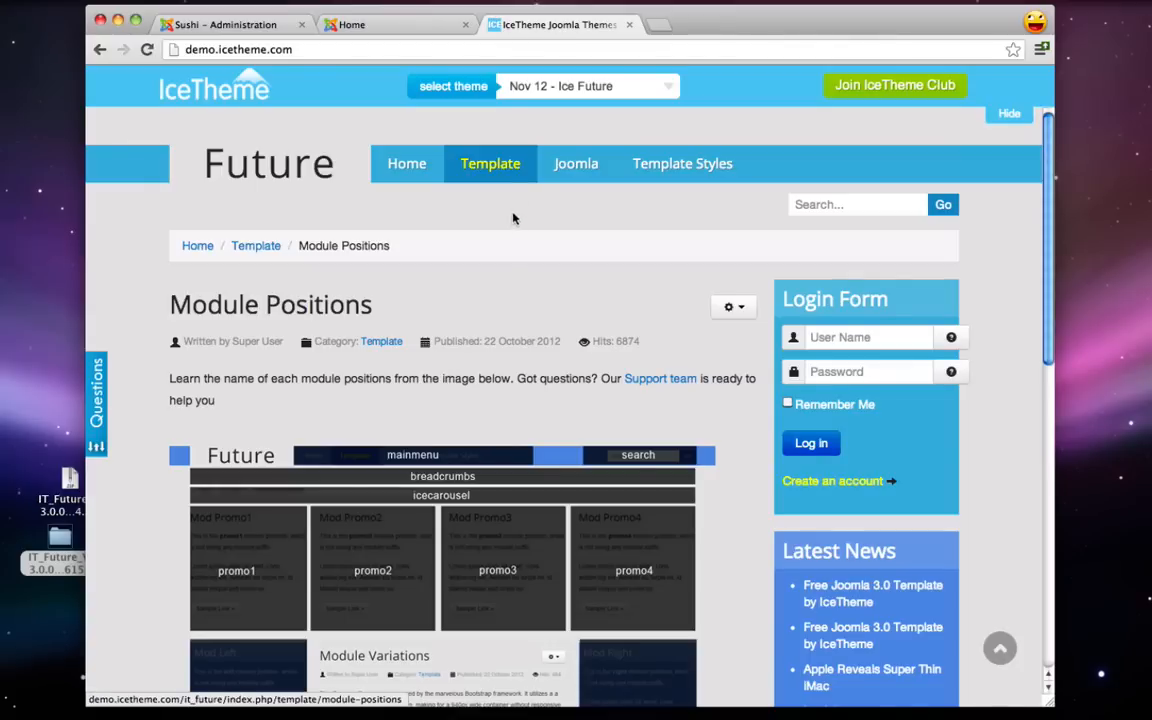
{"action": "scroll", "coordinate": [477, 320], "scroll_direction": "down", "scroll_amount": 5}
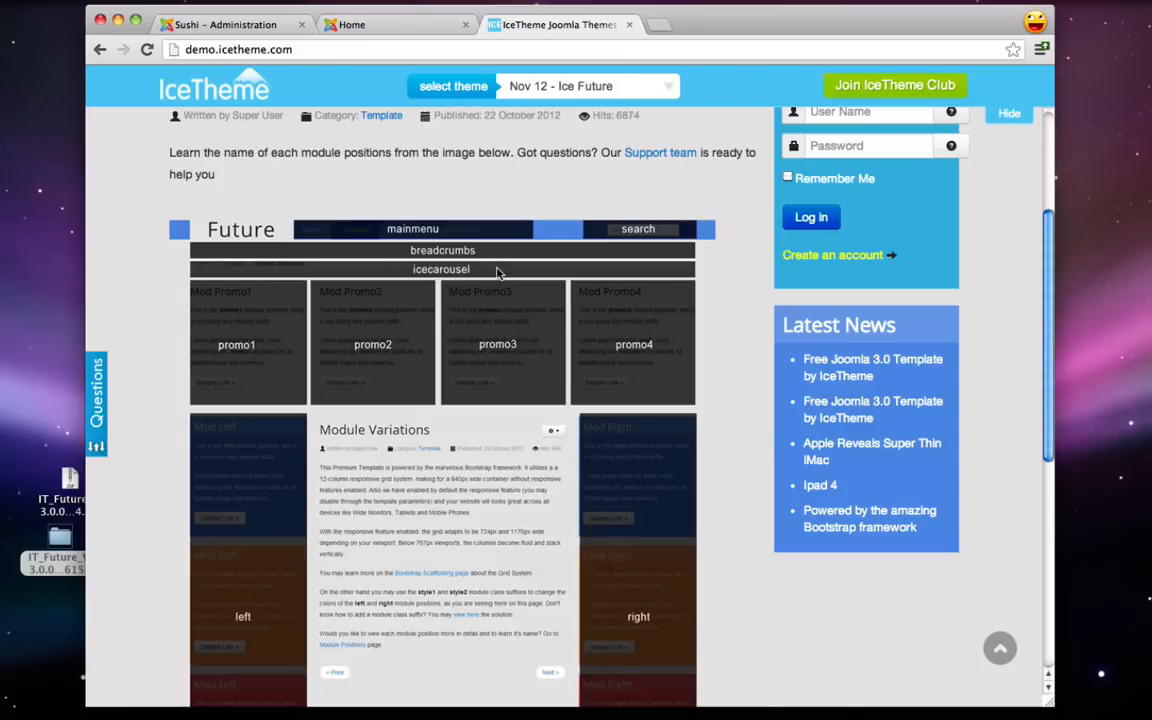
{"action": "scroll", "coordinate": [450, 247], "scroll_direction": "down", "scroll_amount": 4}
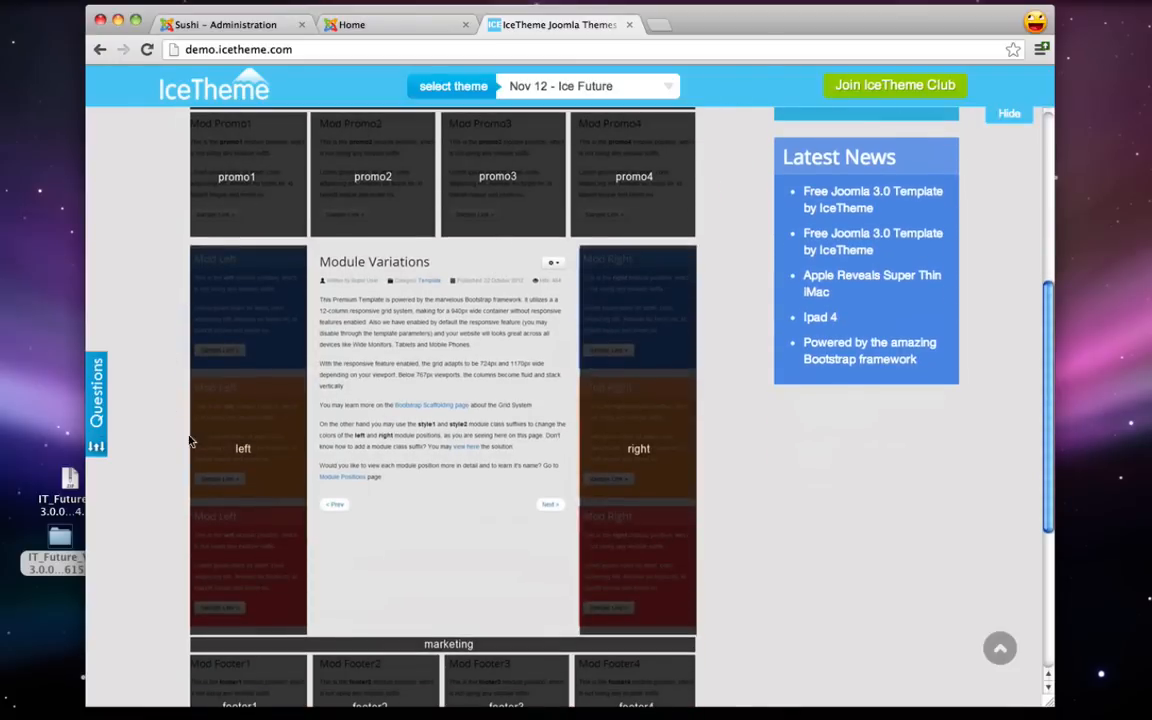
{"action": "scroll", "coordinate": [638, 429], "scroll_direction": "down", "scroll_amount": 4}
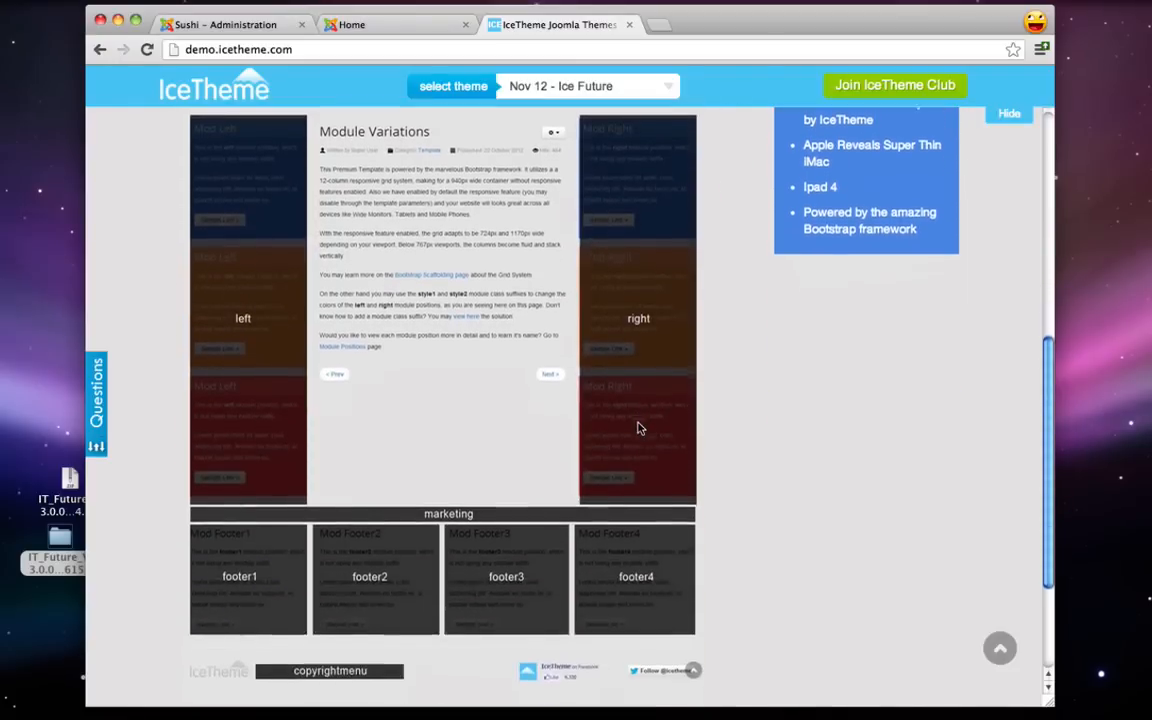
{"action": "scroll", "coordinate": [640, 428], "scroll_direction": "up", "scroll_amount": 5}
{"action": "scroll", "coordinate": [640, 428], "scroll_direction": "up", "scroll_amount": 4}
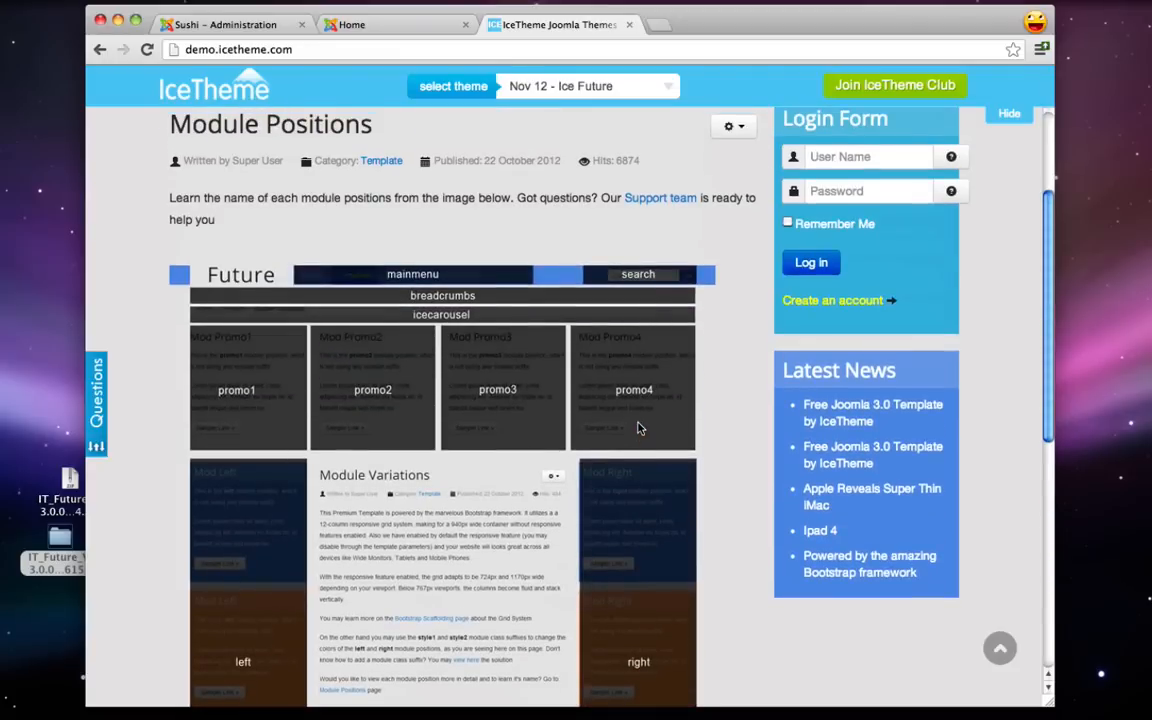
{"action": "scroll", "coordinate": [640, 428], "scroll_direction": "up", "scroll_amount": 1}
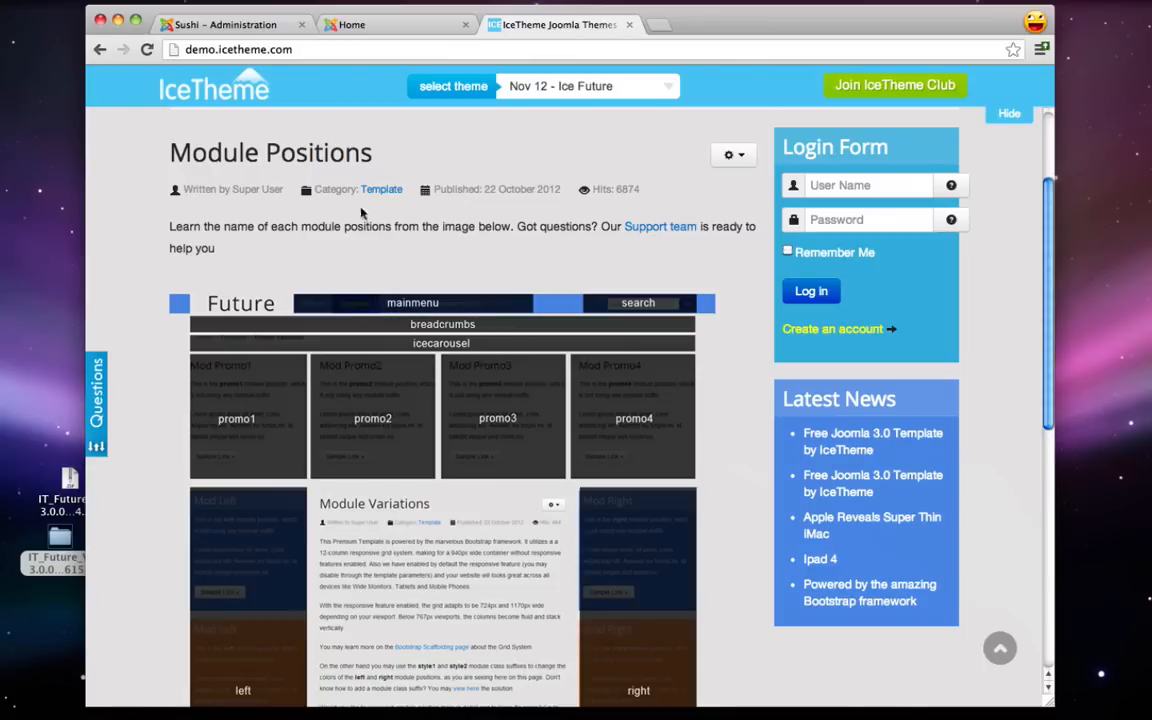
{"action": "left_click", "coordinate": [233, 26]}
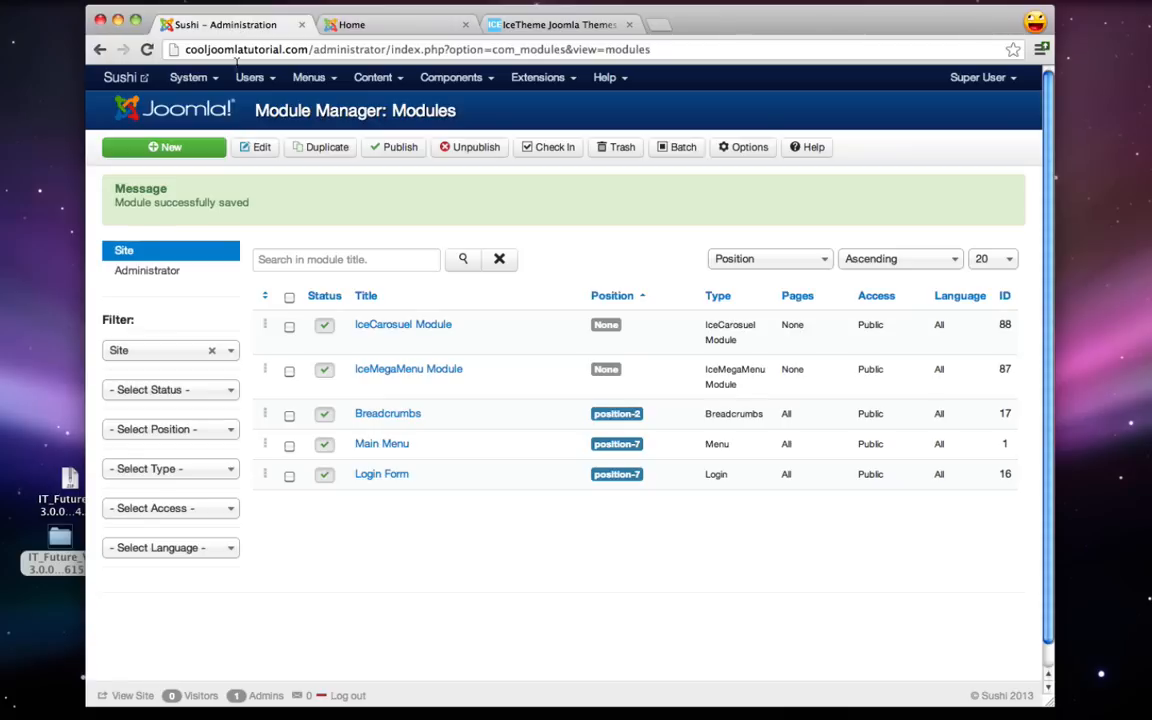
- Put the IceMegaMenu Module in the mainmenu position
{"action": "left_click", "coordinate": [423, 370]}
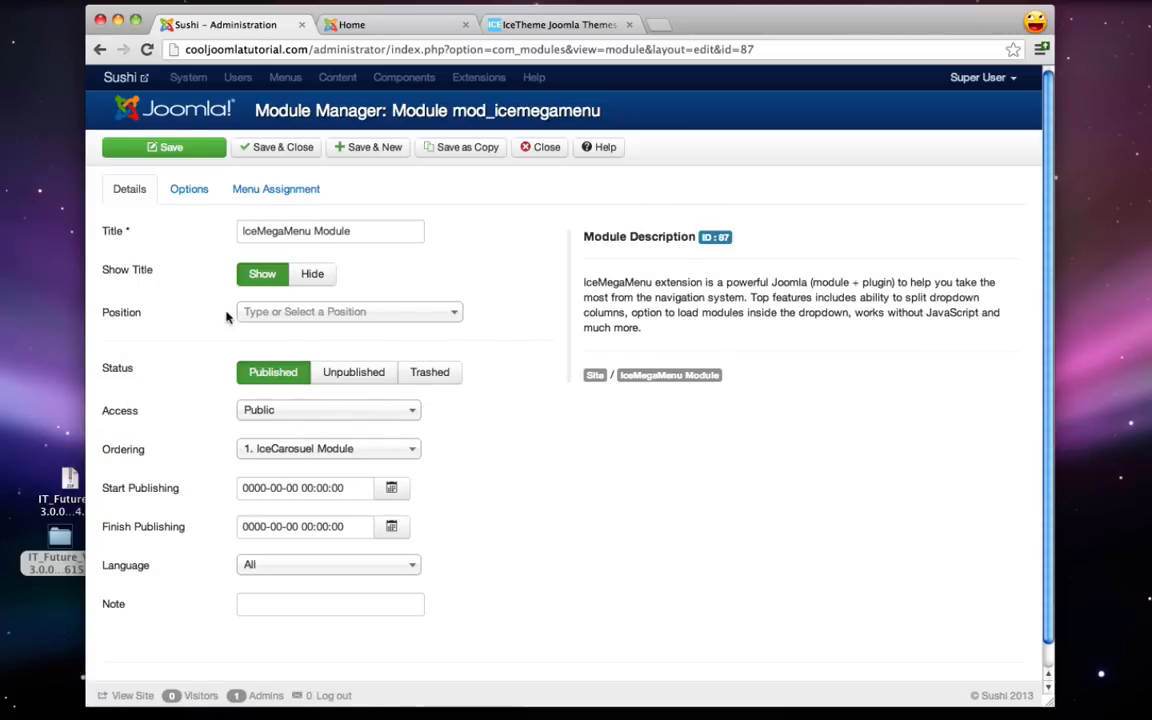
{"action": "left_click", "coordinate": [316, 315]}
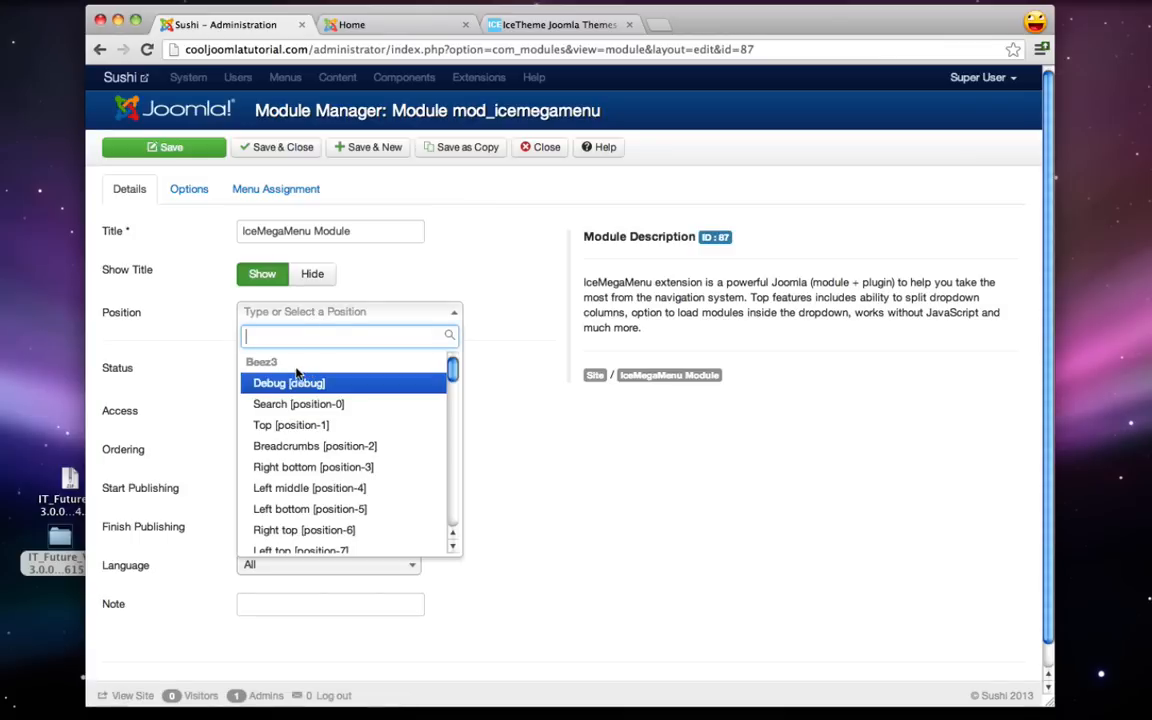
{"action": "scroll", "coordinate": [299, 372], "scroll_direction": "down", "scroll_amount": 2}
{"action": "scroll", "coordinate": [301, 370], "scroll_direction": "down", "scroll_amount": 5}
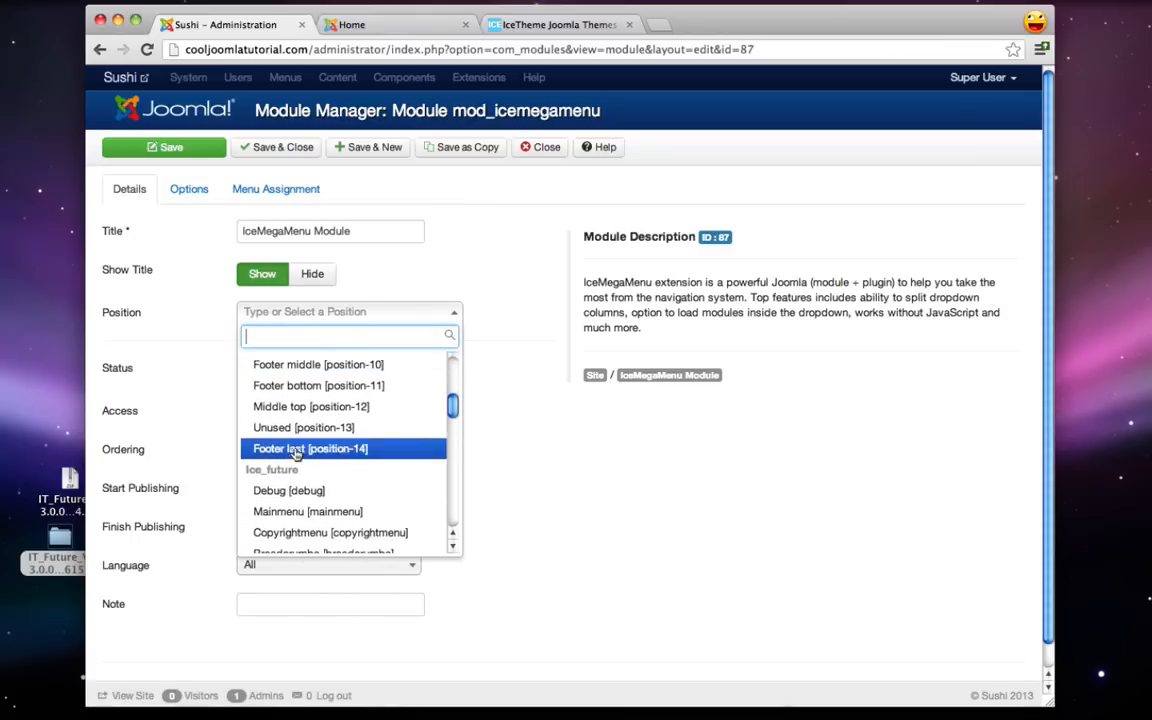
{"action": "scroll", "coordinate": [283, 474], "scroll_direction": "down", "scroll_amount": 1}
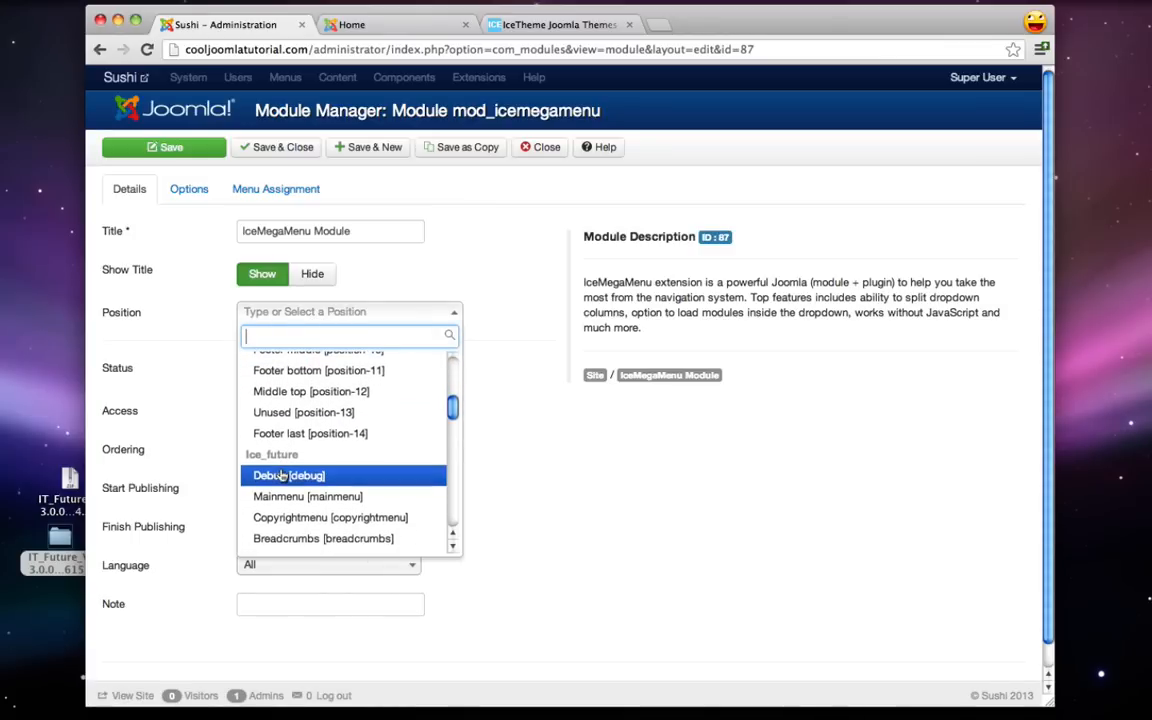
{"action": "scroll", "coordinate": [283, 474], "scroll_direction": "down", "scroll_amount": 2}
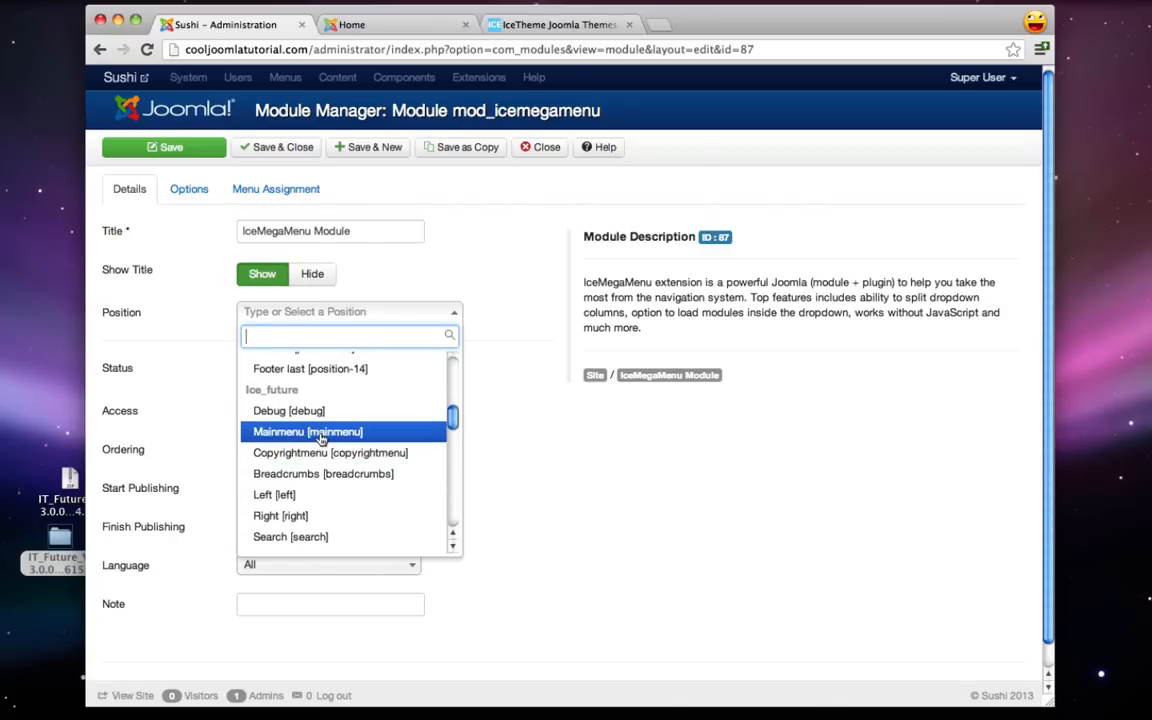
{"action": "type", "text": "main"}
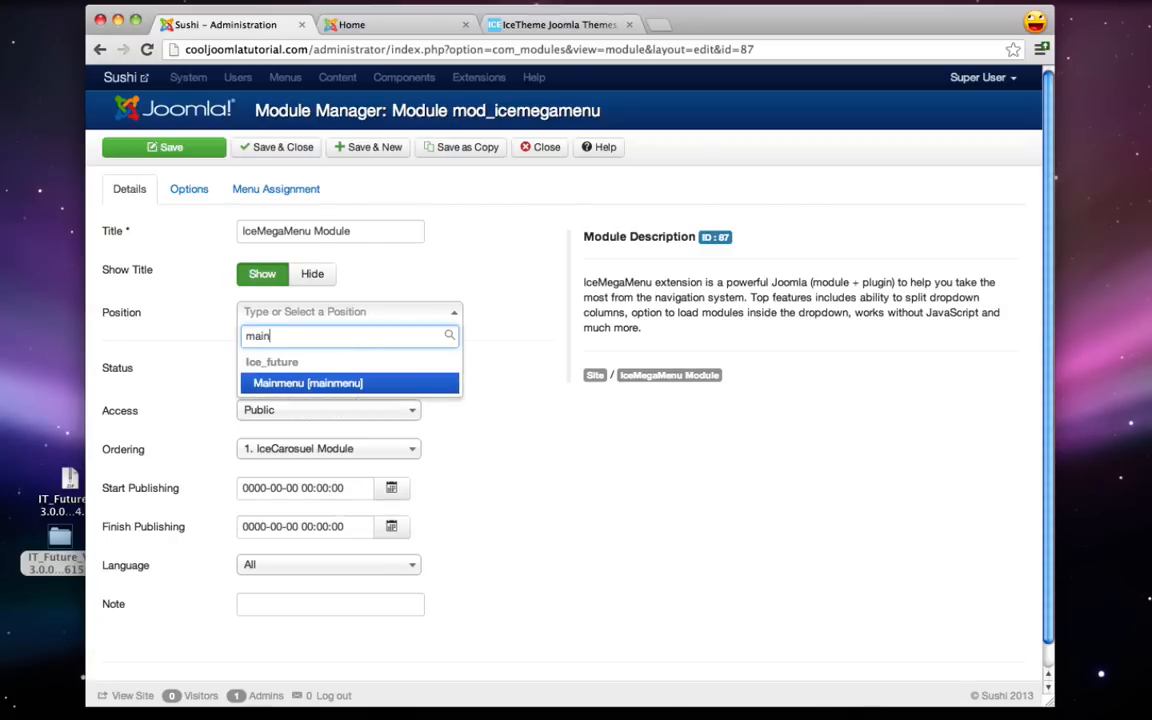
{"action": "left_click", "coordinate": [308, 385]}
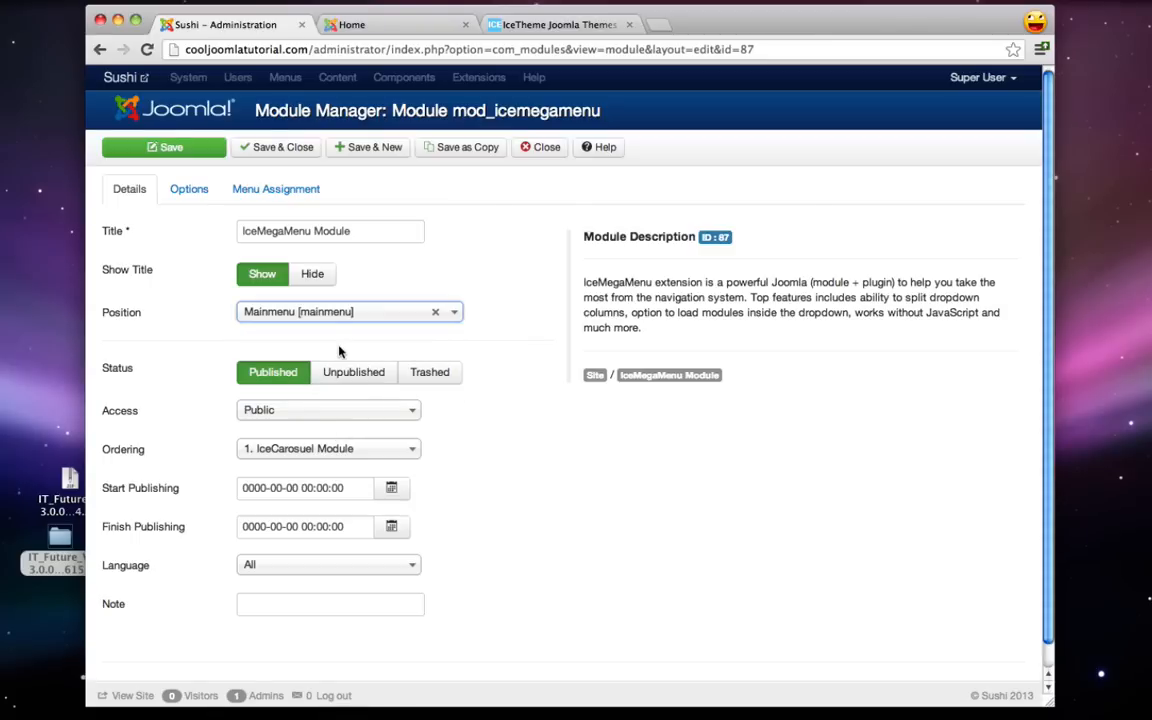
- Use the default menu theme, show the module on all pages, save, and reload the Sushi home page
{"action": "left_click", "coordinate": [187, 189]}
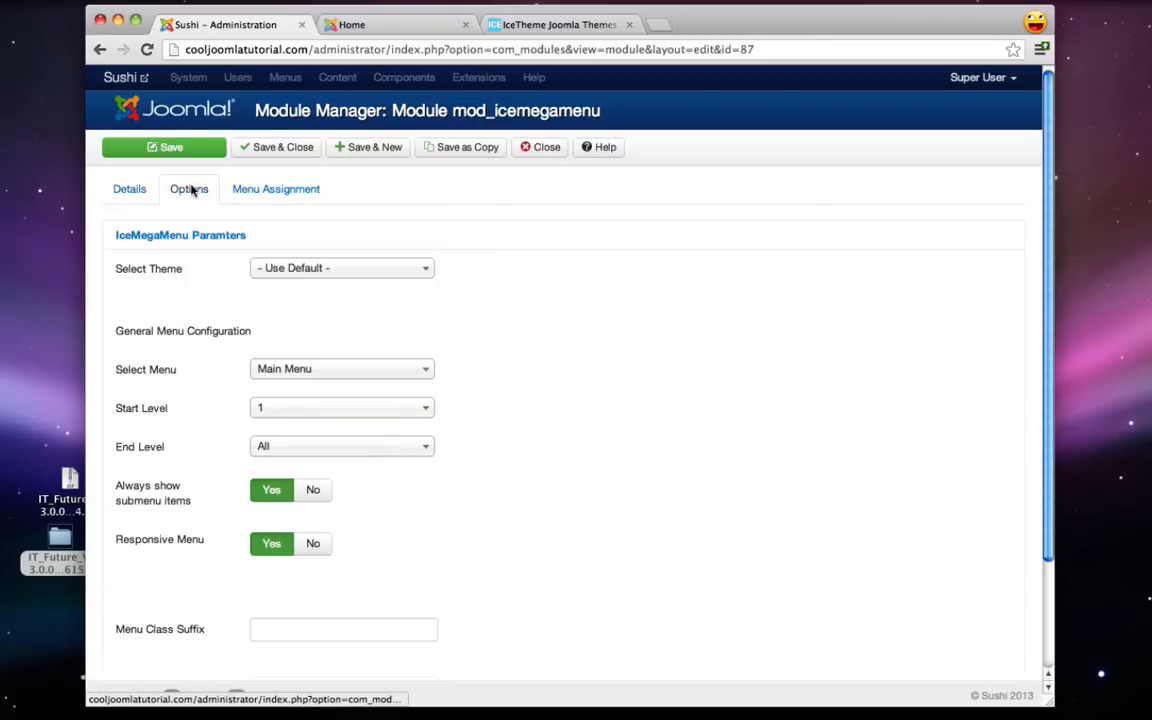
{"action": "left_click", "coordinate": [325, 268]}
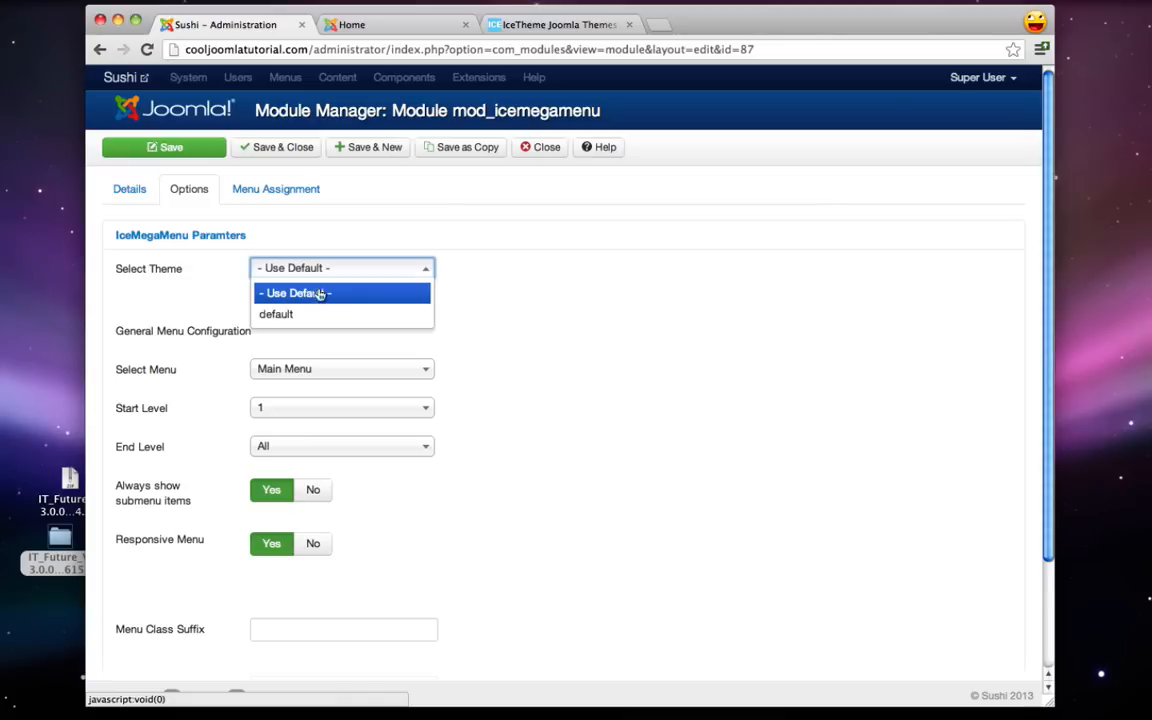
{"action": "left_click", "coordinate": [281, 315]}
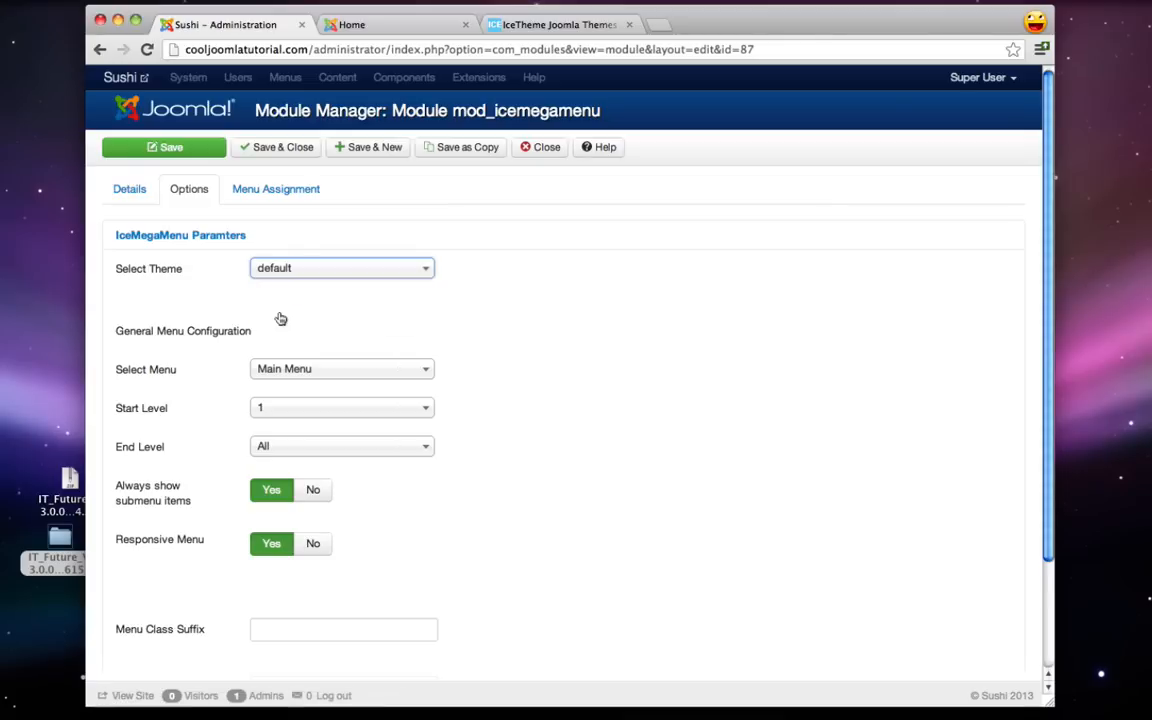
{"action": "left_click", "coordinate": [290, 192]}
{"action": "left_click", "coordinate": [296, 230]}
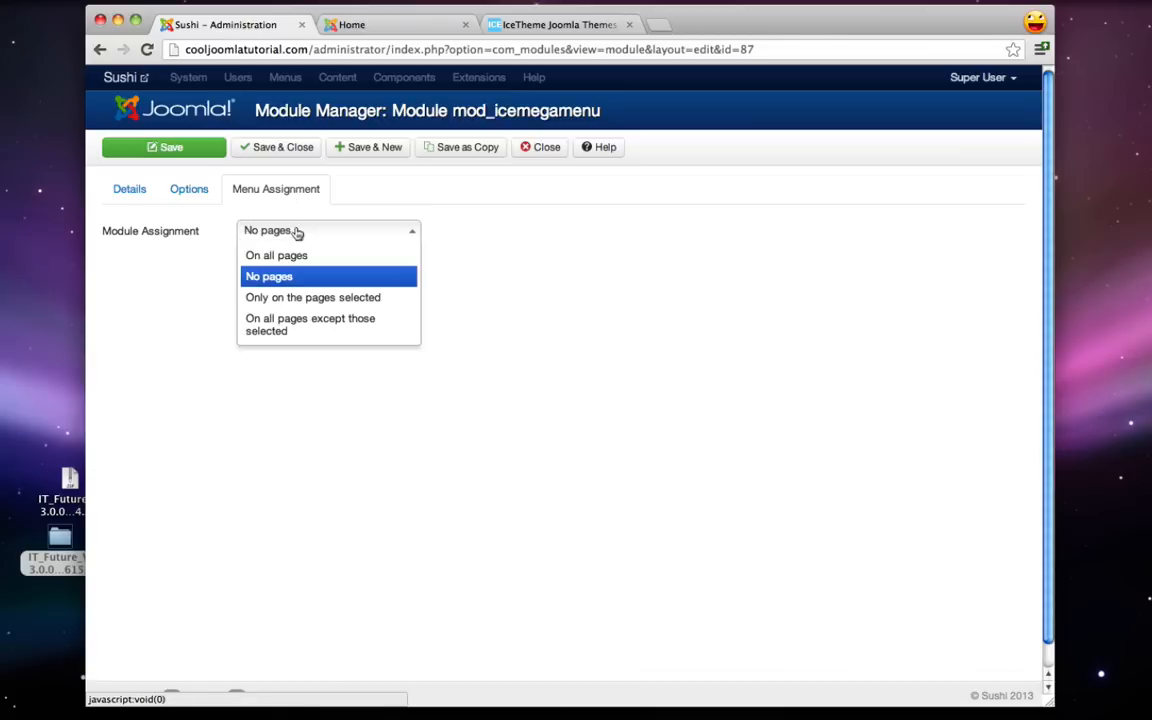
{"action": "left_click", "coordinate": [290, 258]}
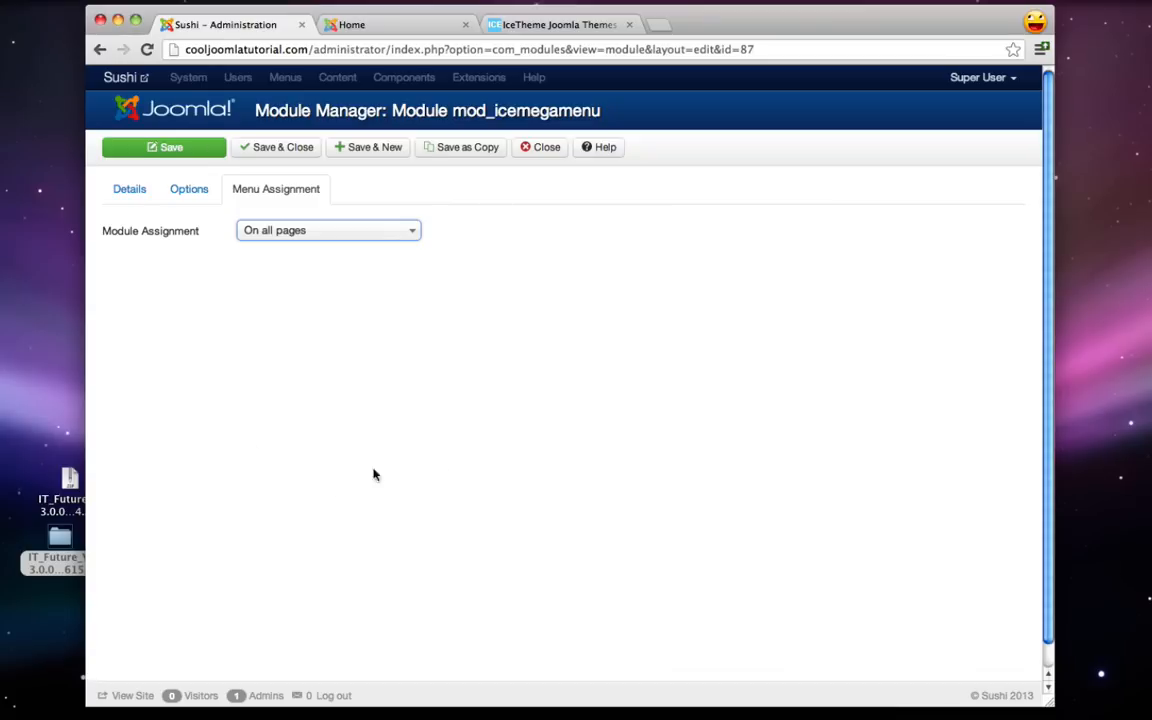
{"action": "left_click", "coordinate": [282, 149]}
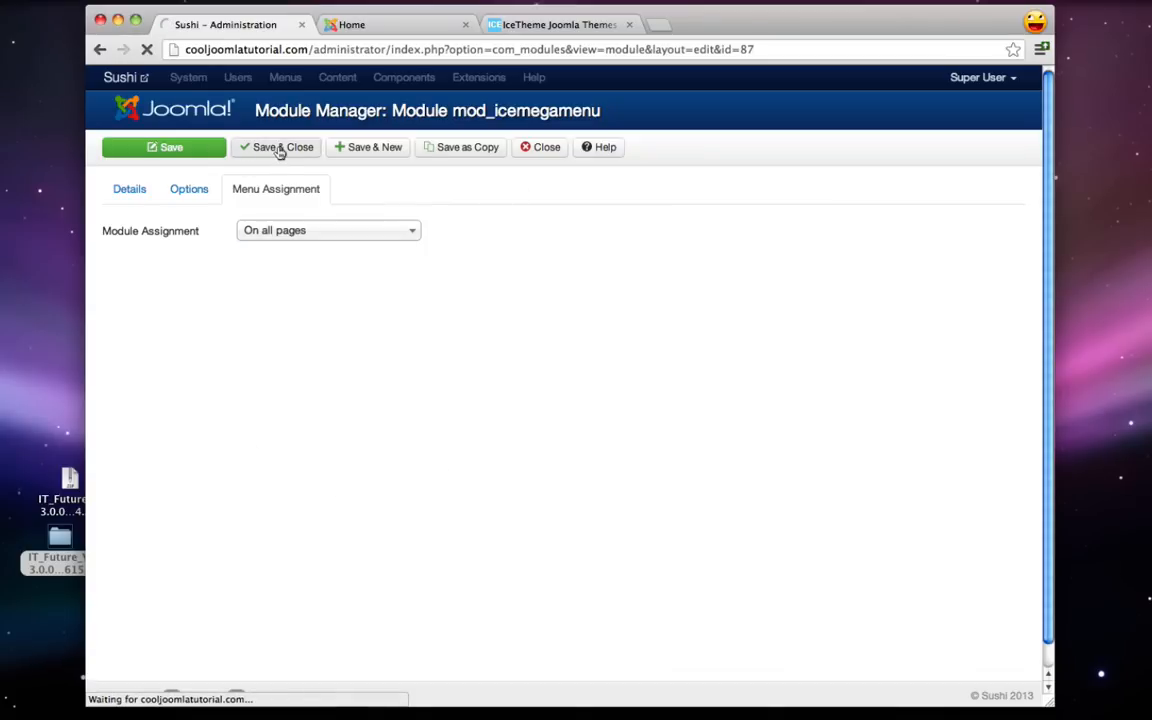
{"action": "left_click", "coordinate": [360, 26]}
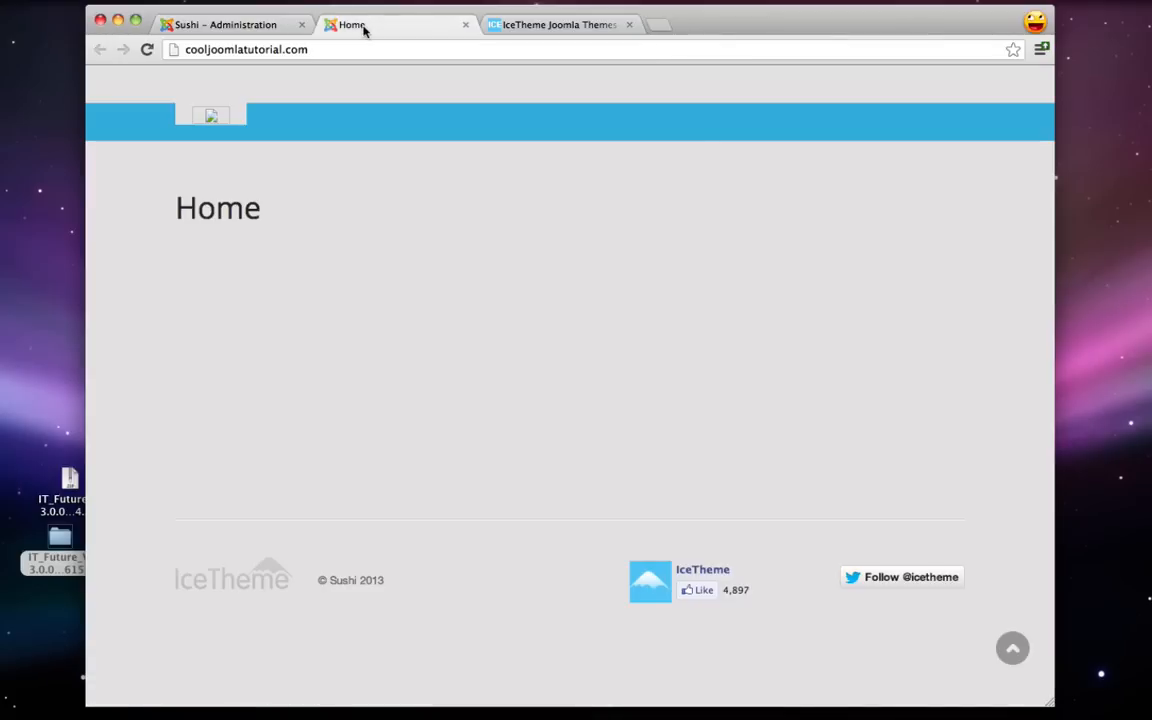
{"action": "left_click", "coordinate": [147, 50]}
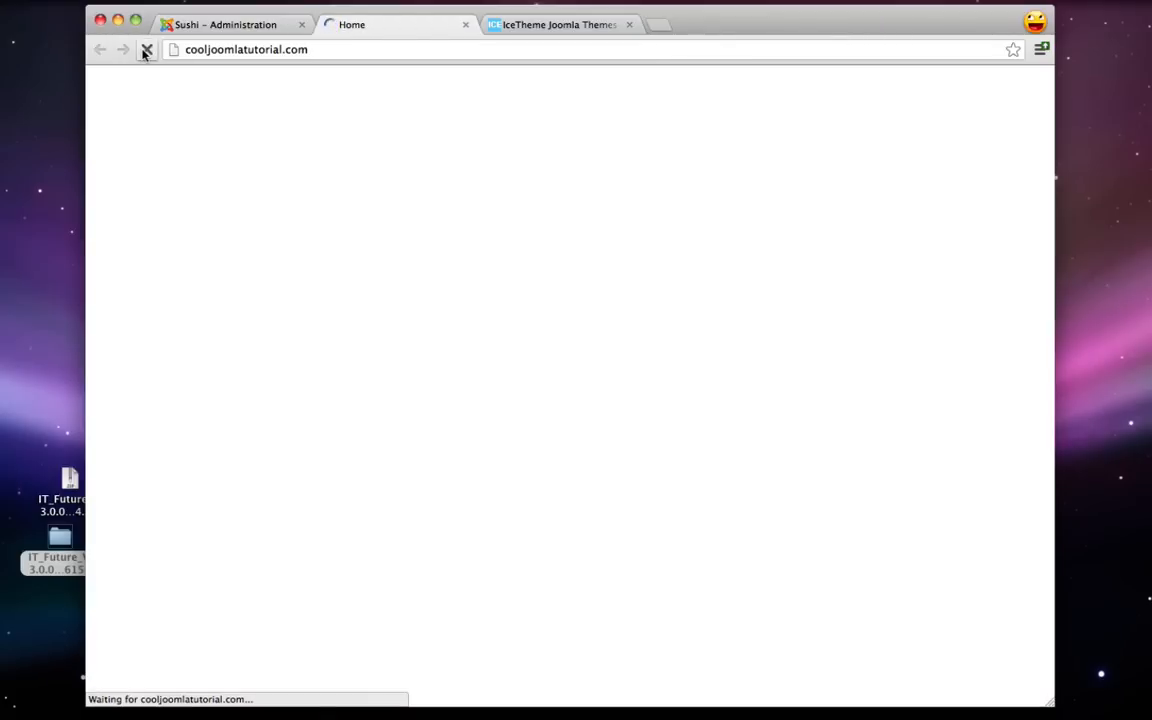
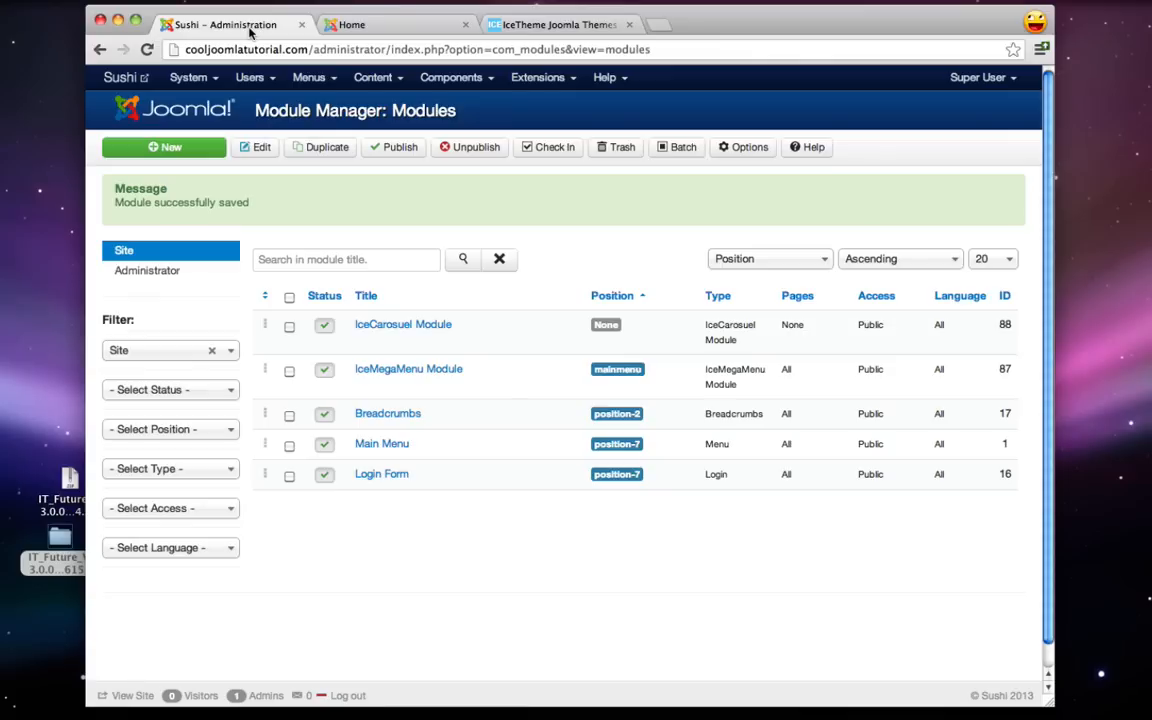
- Create an uncategorised article titled 'Menu' and save it, starting a new one
{"action": "left_click", "coordinate": [383, 80]}
{"action": "mouse_move", "coordinate": [383, 108]}
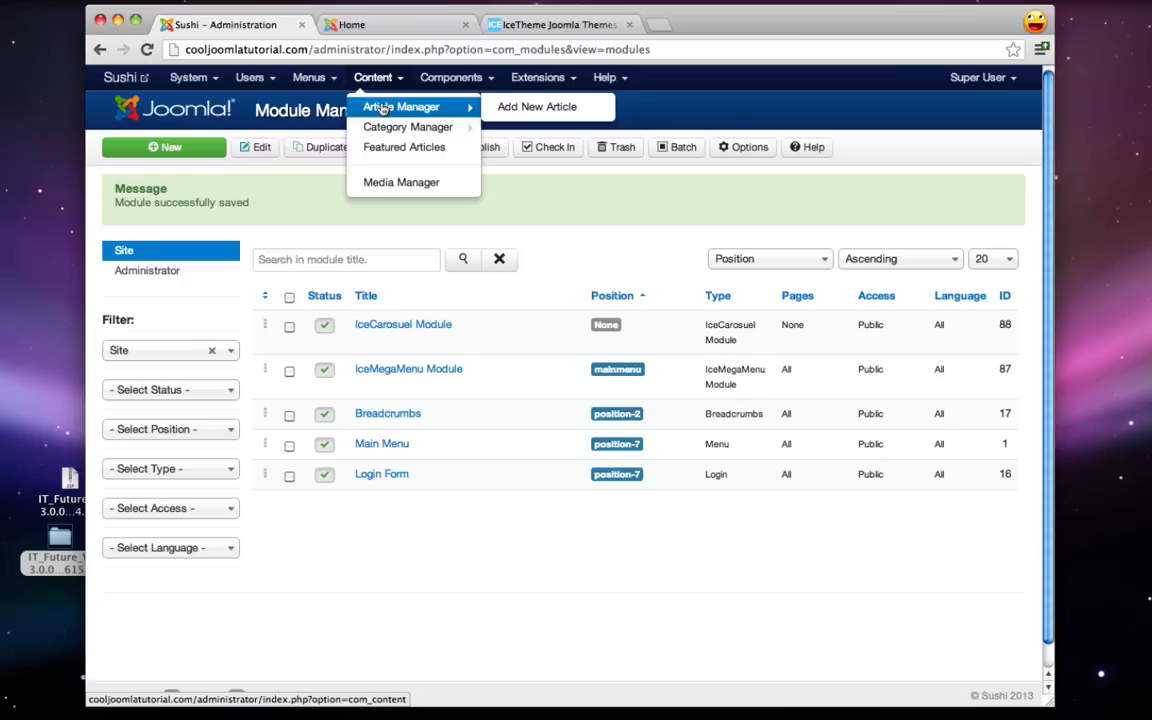
{"action": "left_click", "coordinate": [523, 108]}
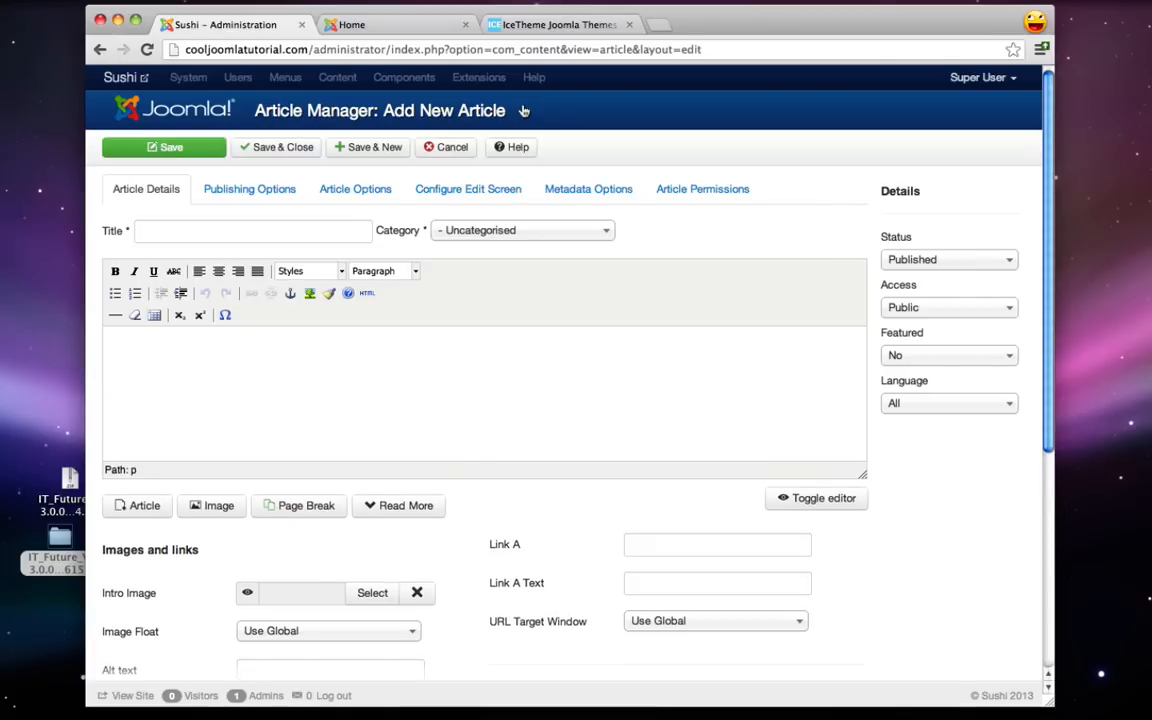
{"action": "left_click", "coordinate": [202, 231]}
{"action": "type", "text": "Menu"}
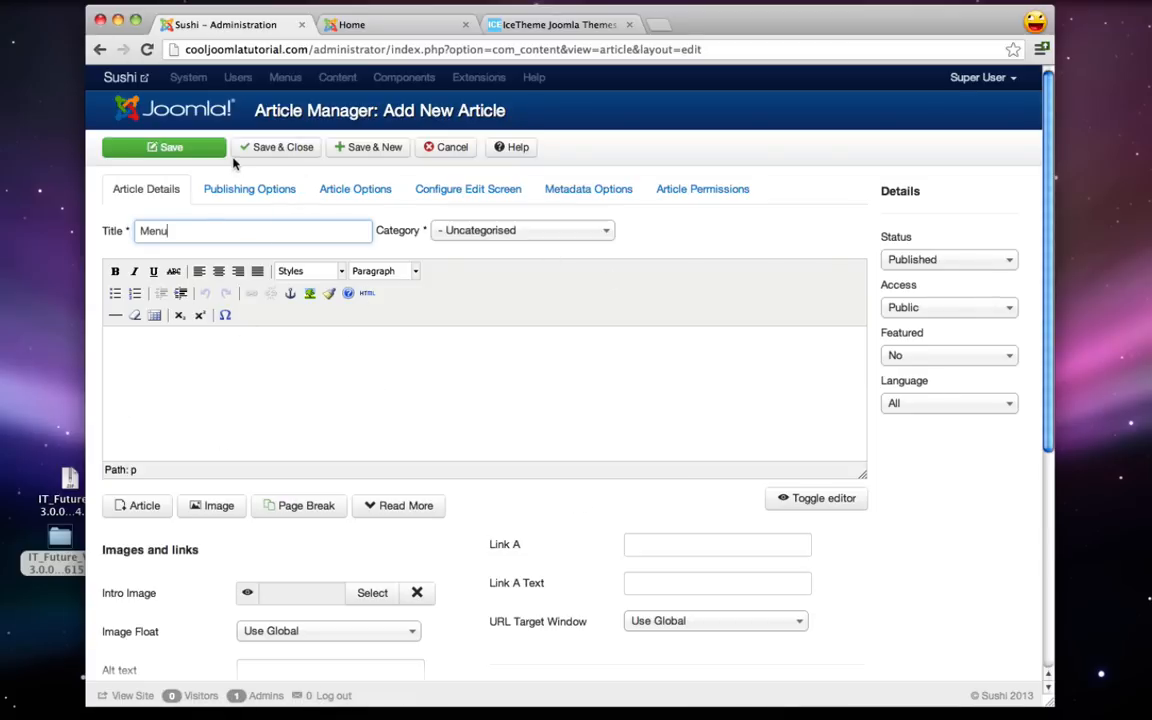
{"action": "left_click", "coordinate": [372, 149]}
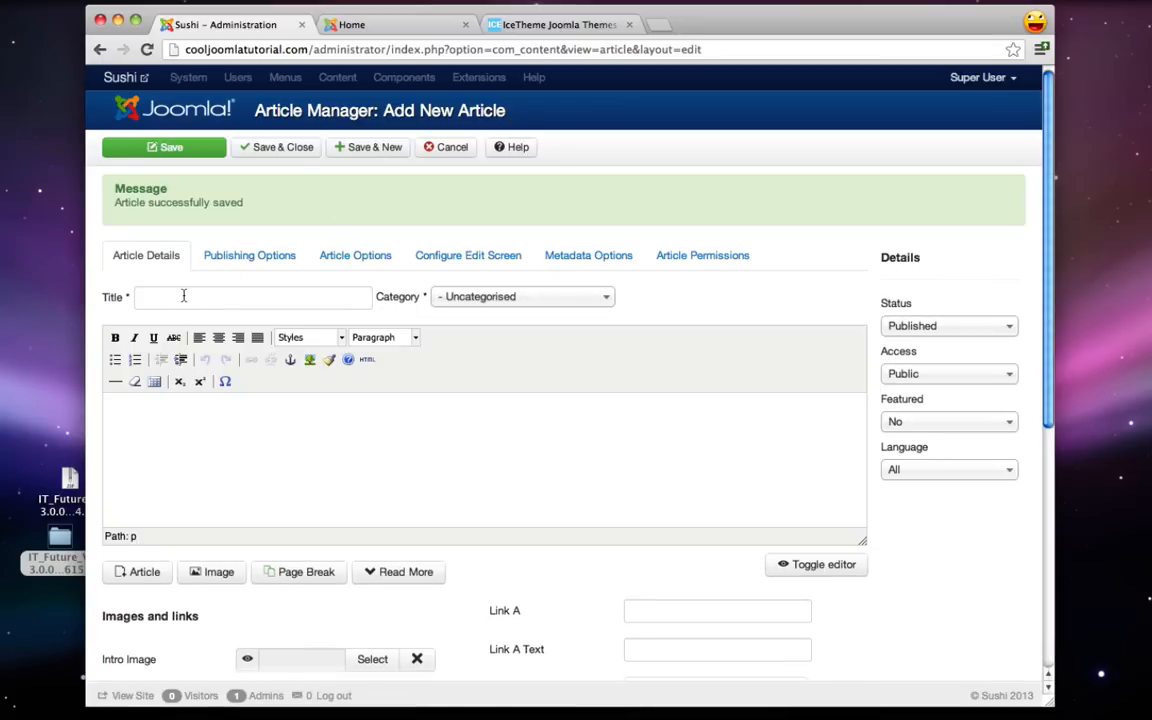
- Add the 'About Us' and 'Location' articles with Save & New
{"action": "left_click", "coordinate": [185, 297]}
{"action": "type", "text": "About Us"}
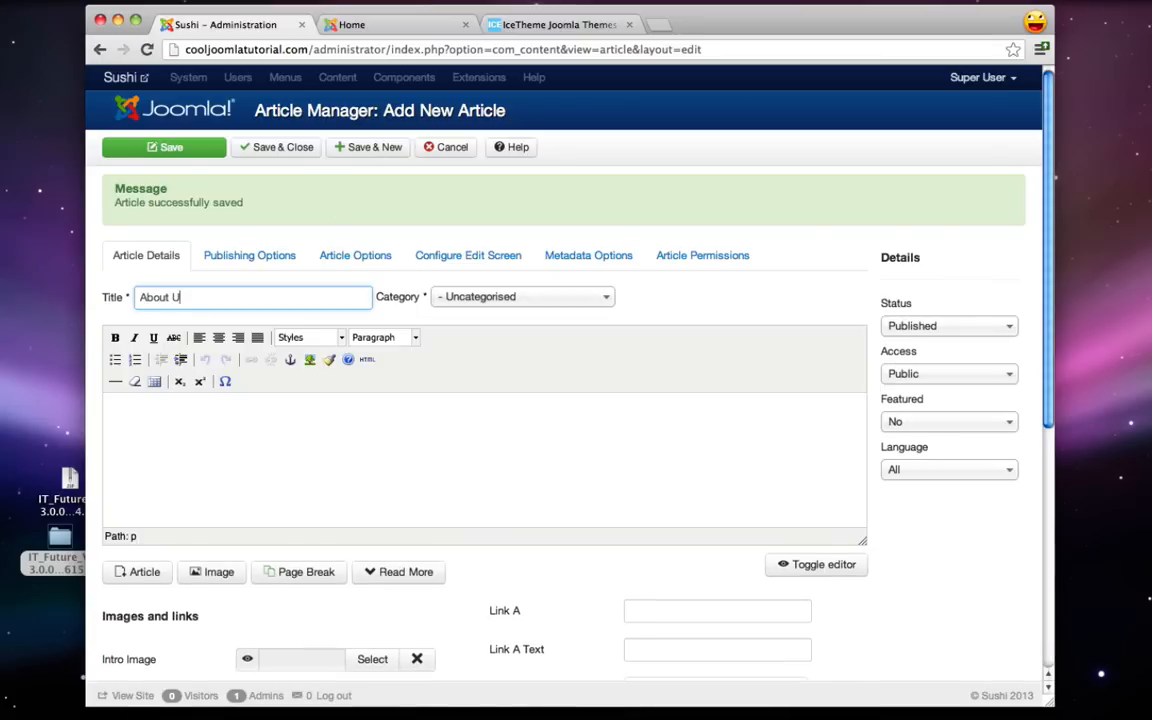
{"action": "left_click", "coordinate": [379, 148]}
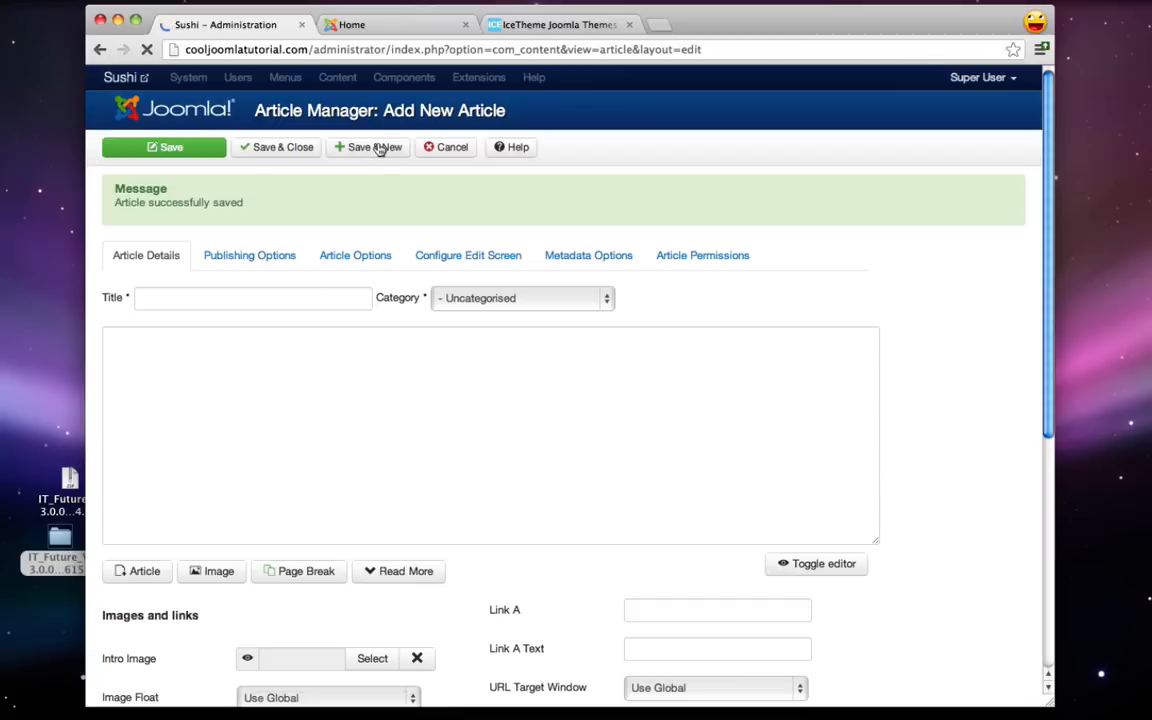
{"action": "left_click", "coordinate": [148, 300]}
{"action": "type", "text": "Location"}
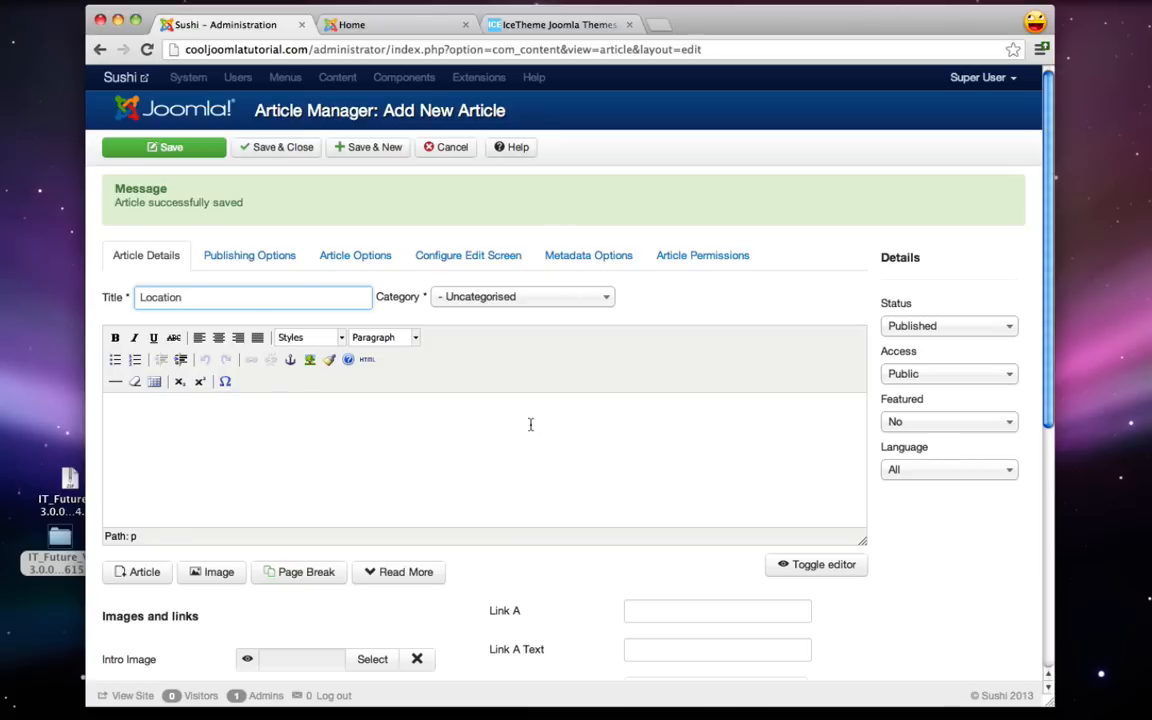
{"action": "left_click", "coordinate": [385, 150]}
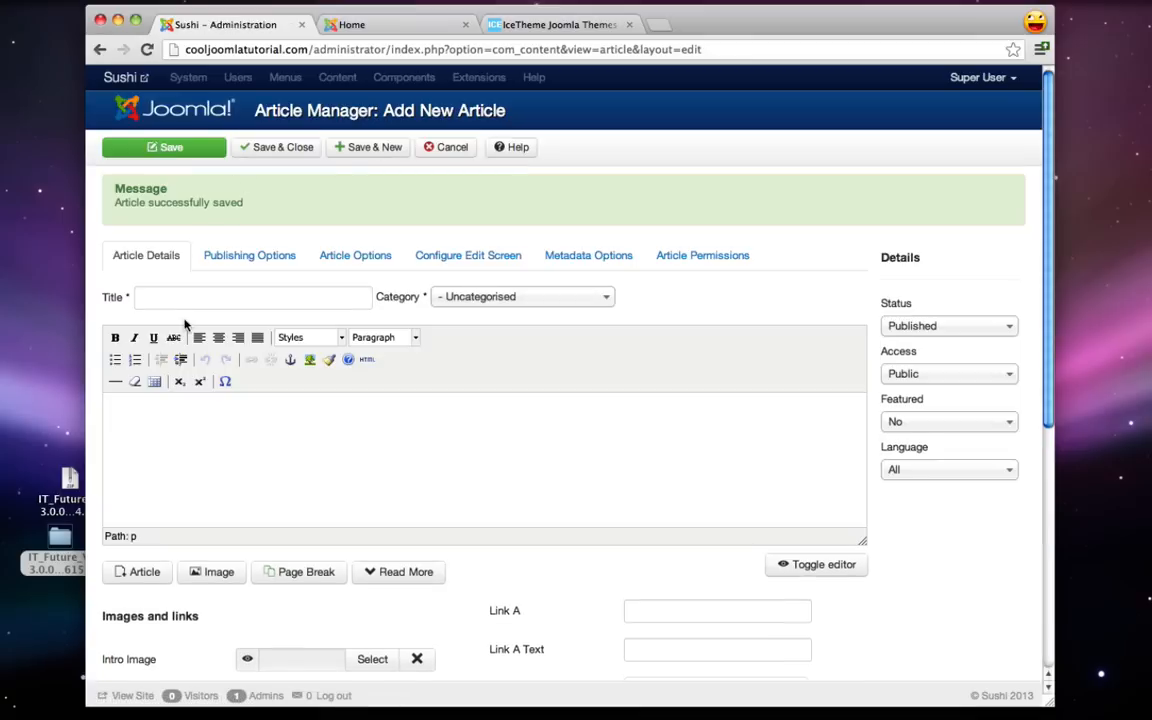
- Add the 'Contact Us' article with Save & Close, then view the live site
{"action": "left_click", "coordinate": [186, 299]}
{"action": "type", "text": "Contact Us"}
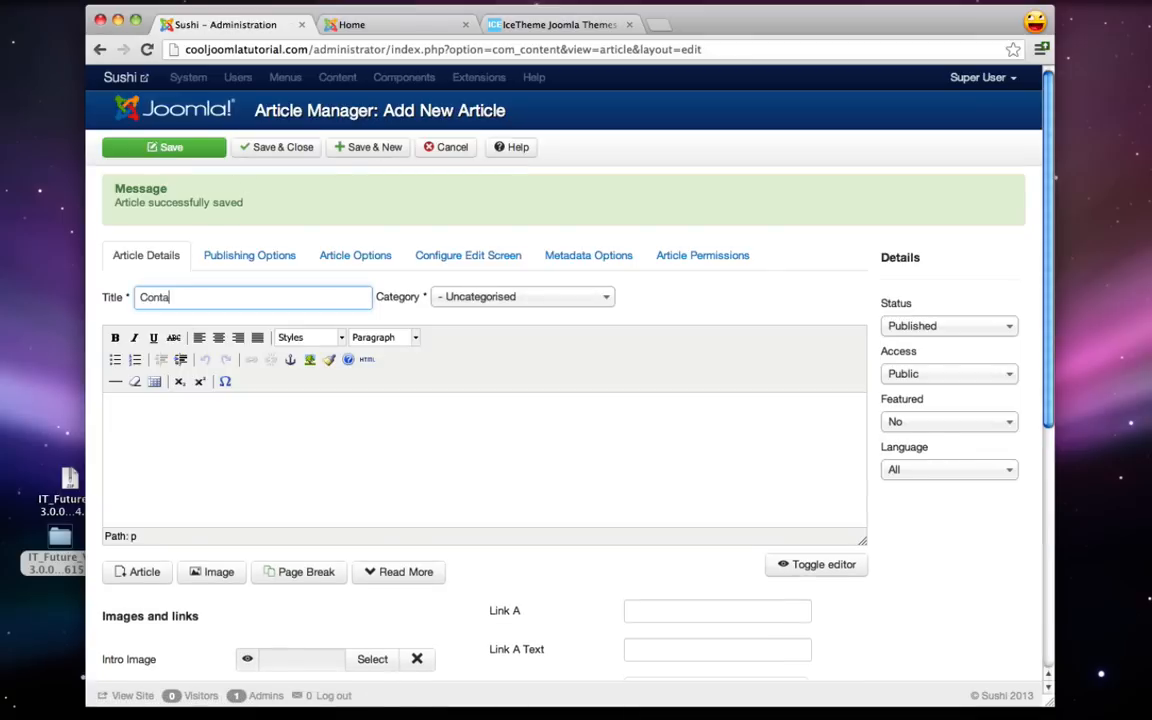
{"action": "left_click", "coordinate": [283, 147]}
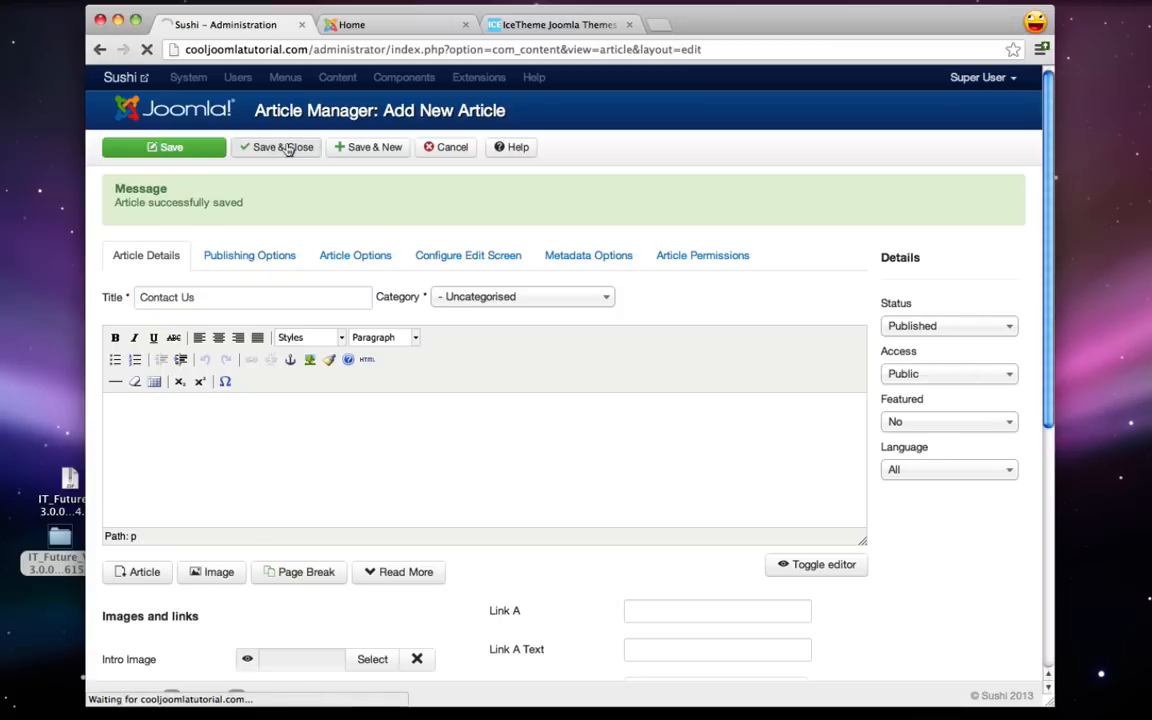
{"action": "left_click", "coordinate": [364, 28]}
- Reload the live Home page, then start a new item in the Main Menu
{"action": "left_click", "coordinate": [147, 52]}
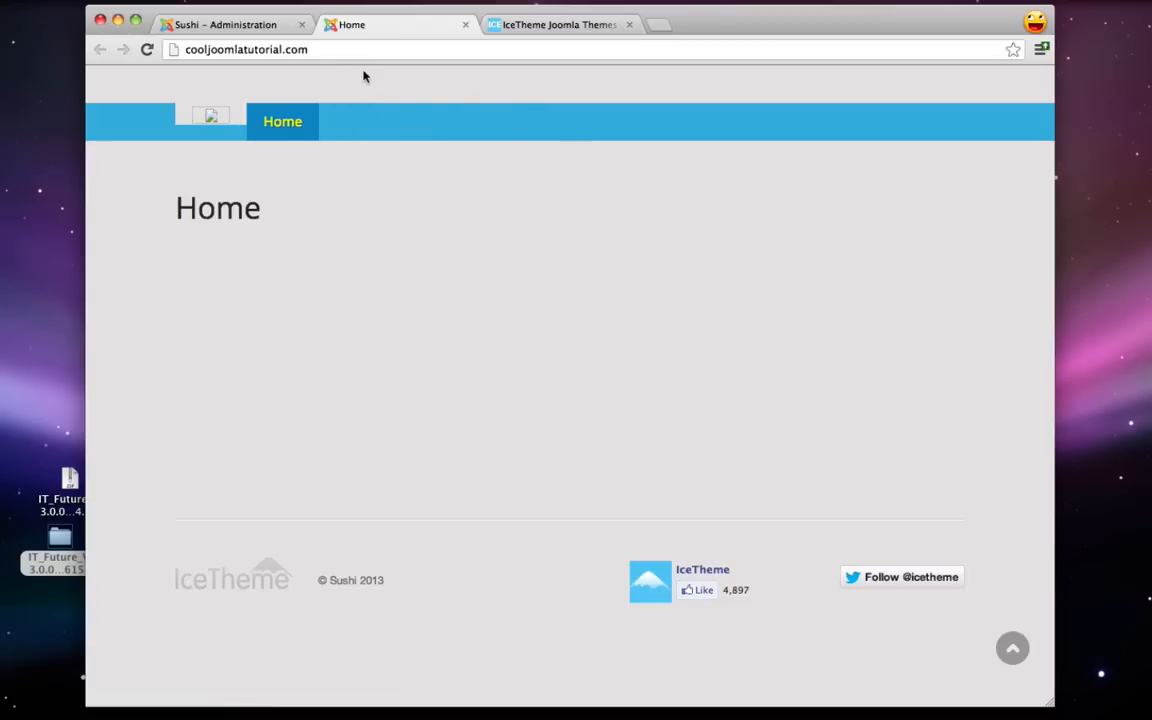
{"action": "left_click", "coordinate": [252, 30]}
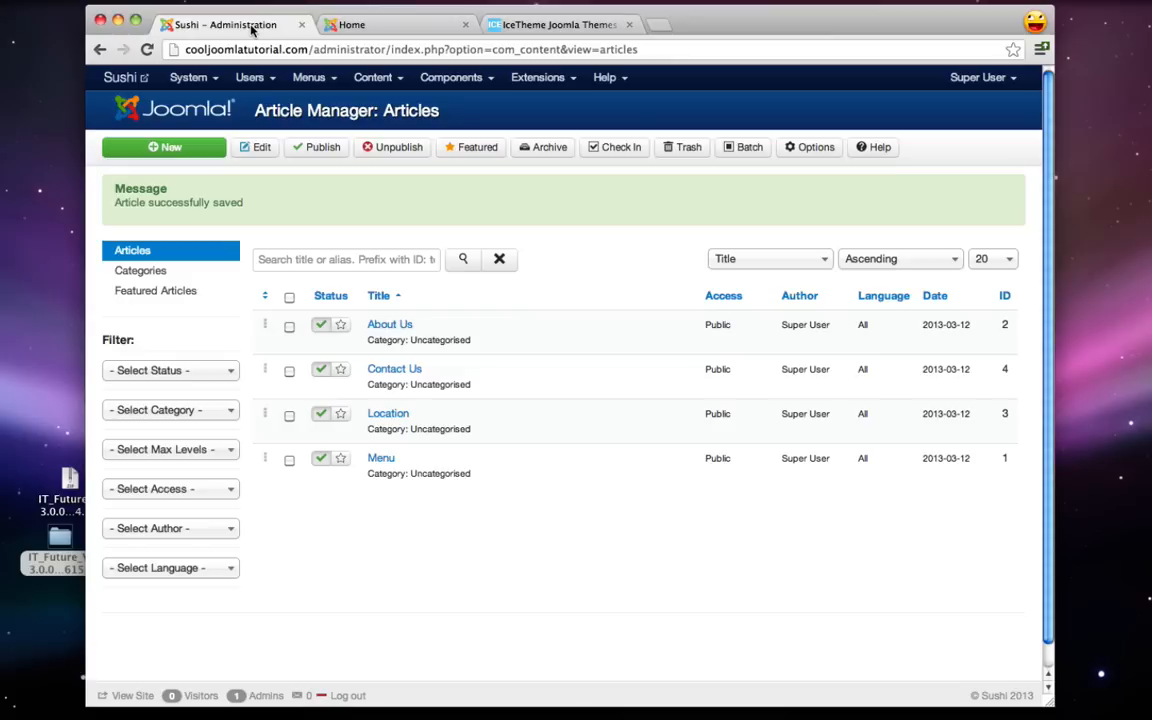
{"action": "left_click", "coordinate": [315, 78]}
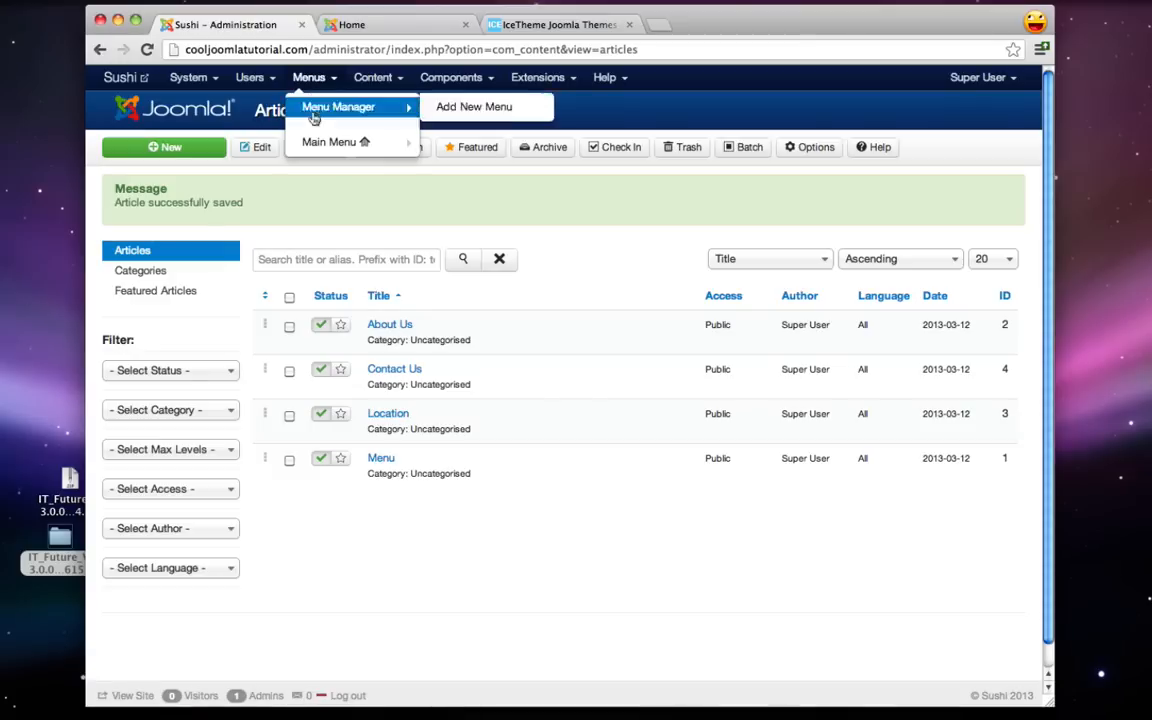
{"action": "mouse_move", "coordinate": [385, 143]}
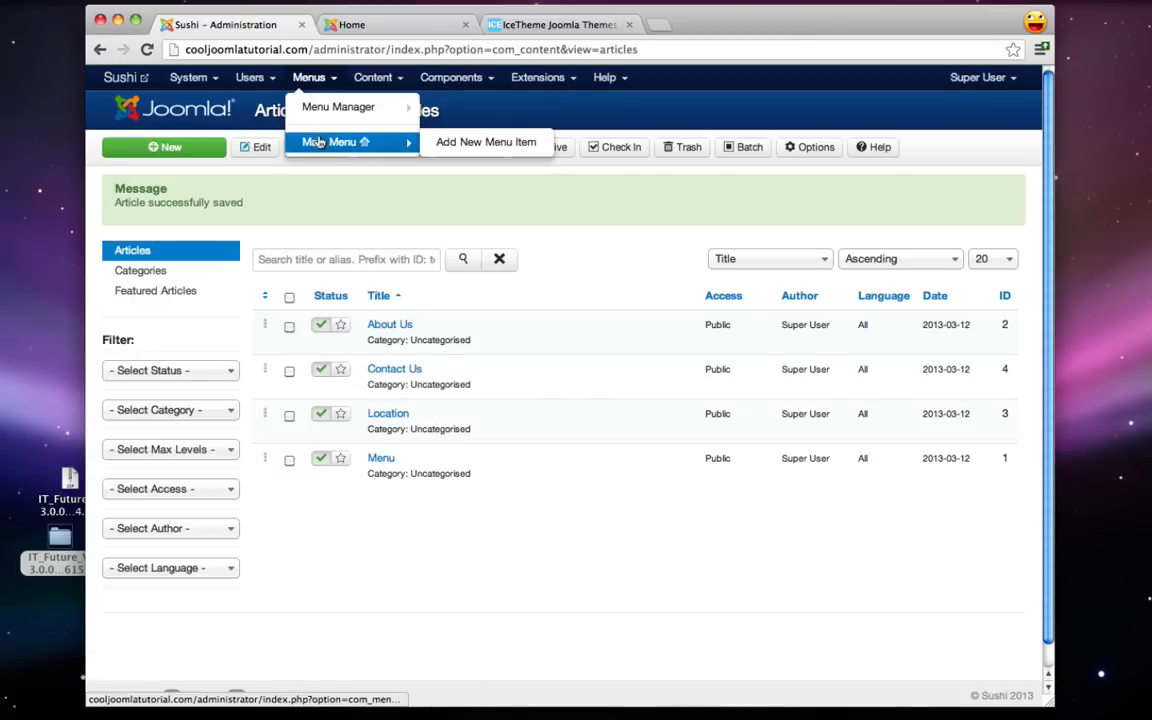
{"action": "left_click", "coordinate": [467, 145]}
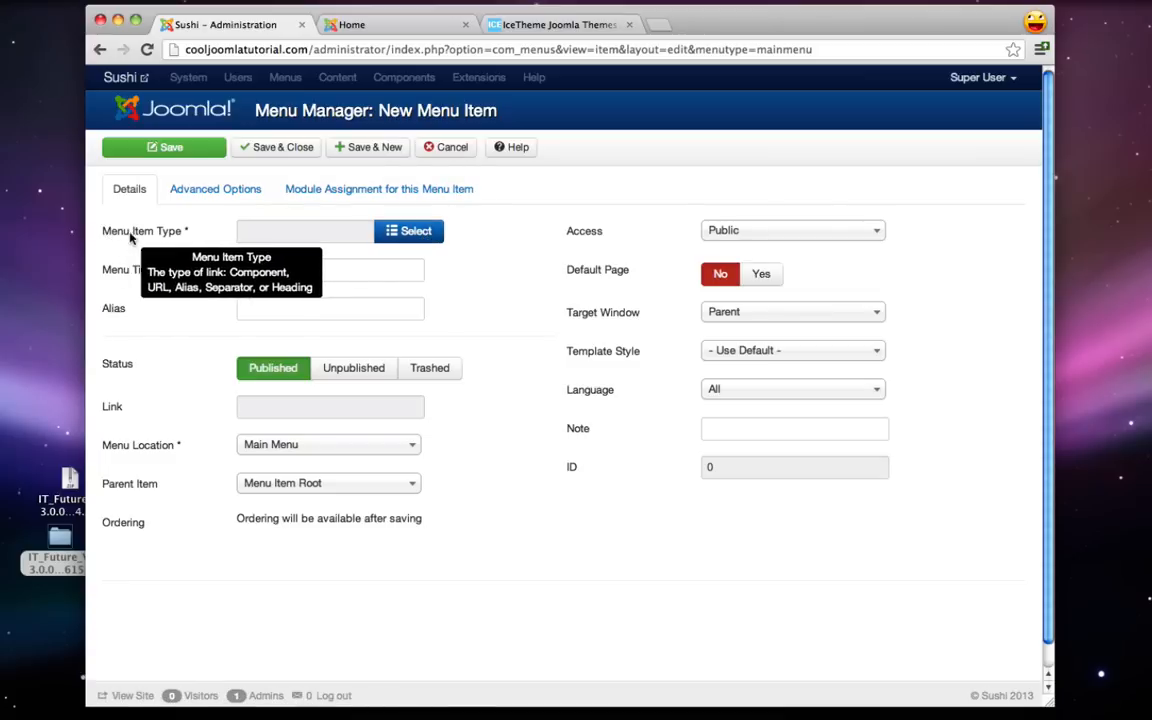
- Make a Single Article menu item titled 'Menu' linked to the Menu article, and Save & New
{"action": "left_click", "coordinate": [426, 247]}
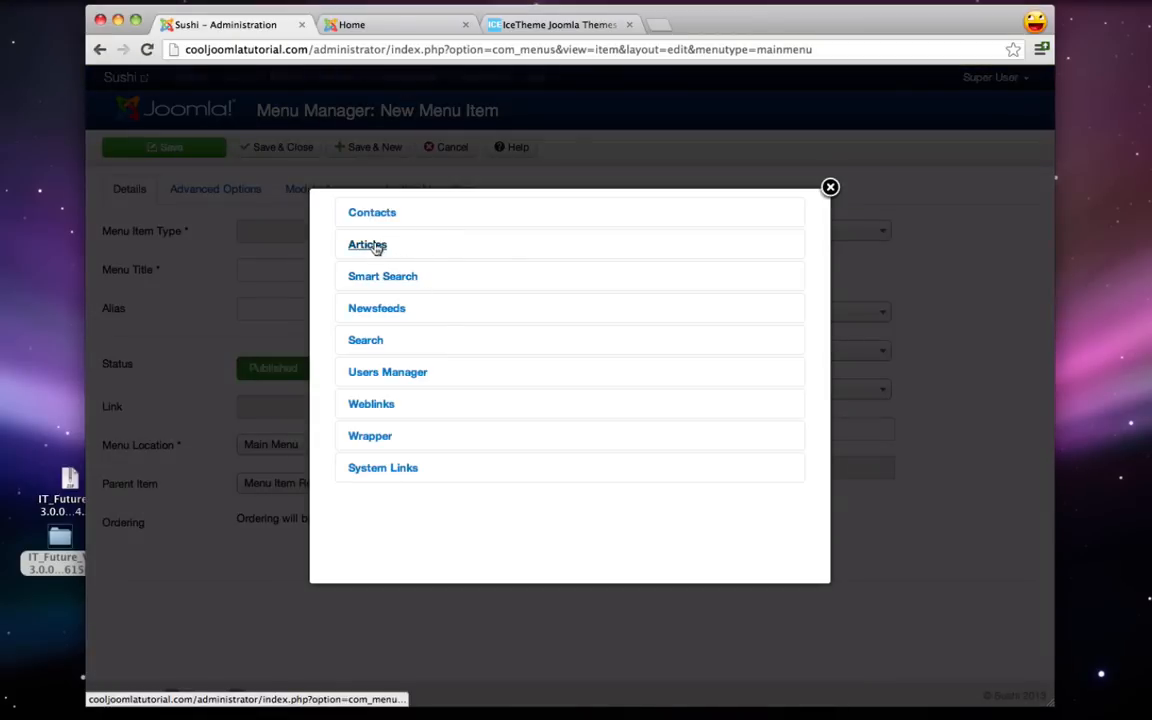
{"action": "left_click", "coordinate": [375, 247]}
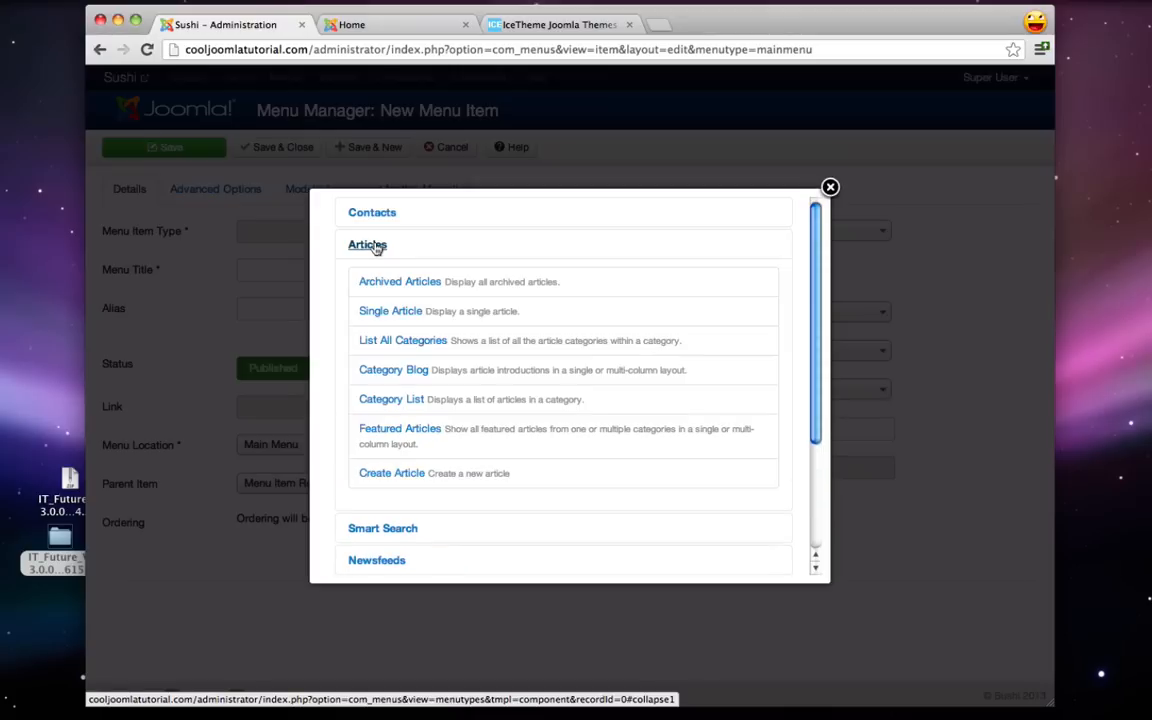
{"action": "left_click", "coordinate": [404, 315]}
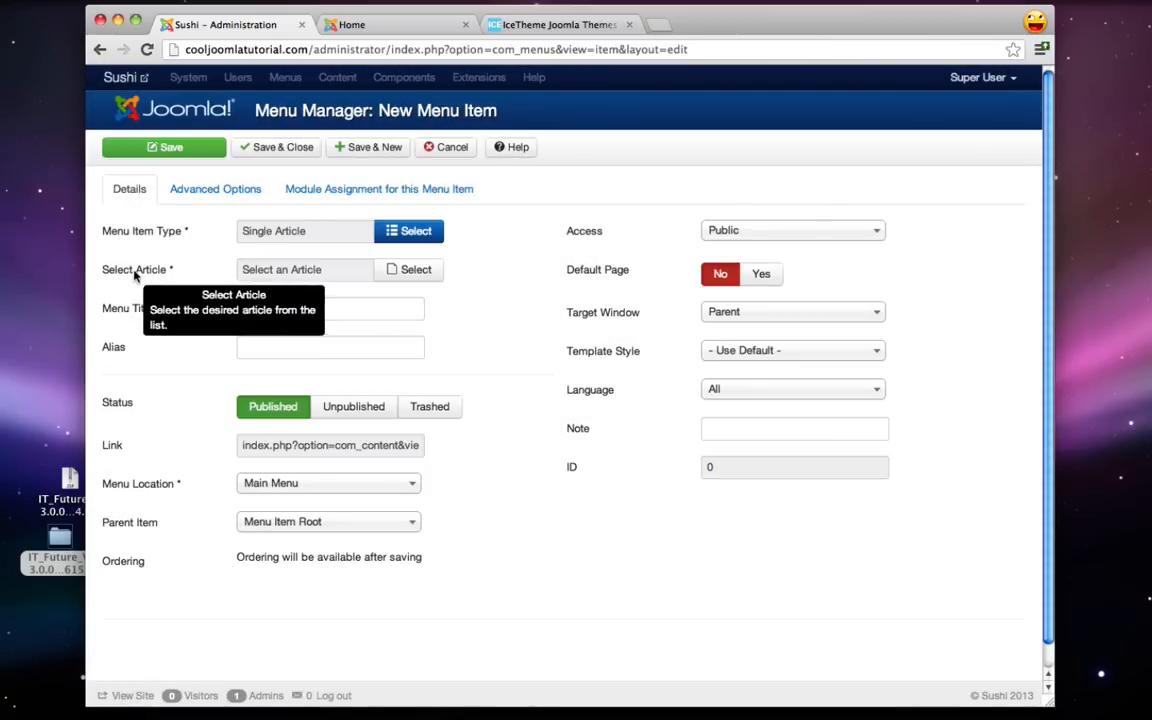
{"action": "left_click", "coordinate": [404, 269]}
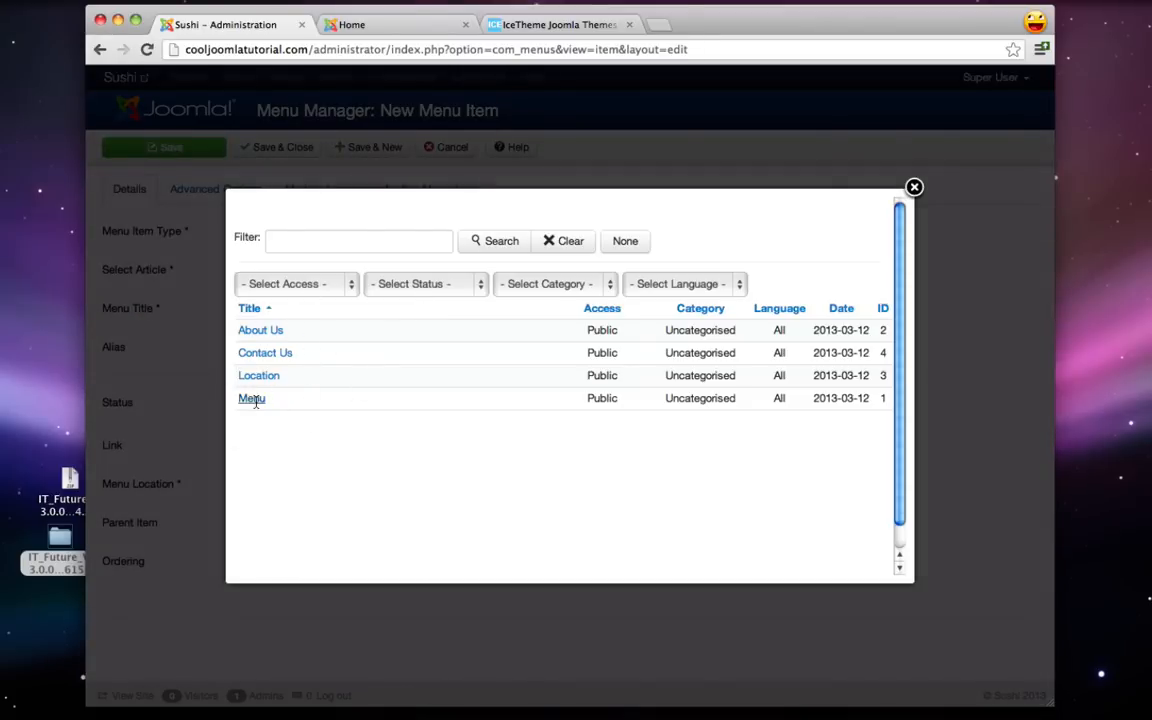
{"action": "left_click", "coordinate": [252, 398]}
{"action": "left_click", "coordinate": [257, 305]}
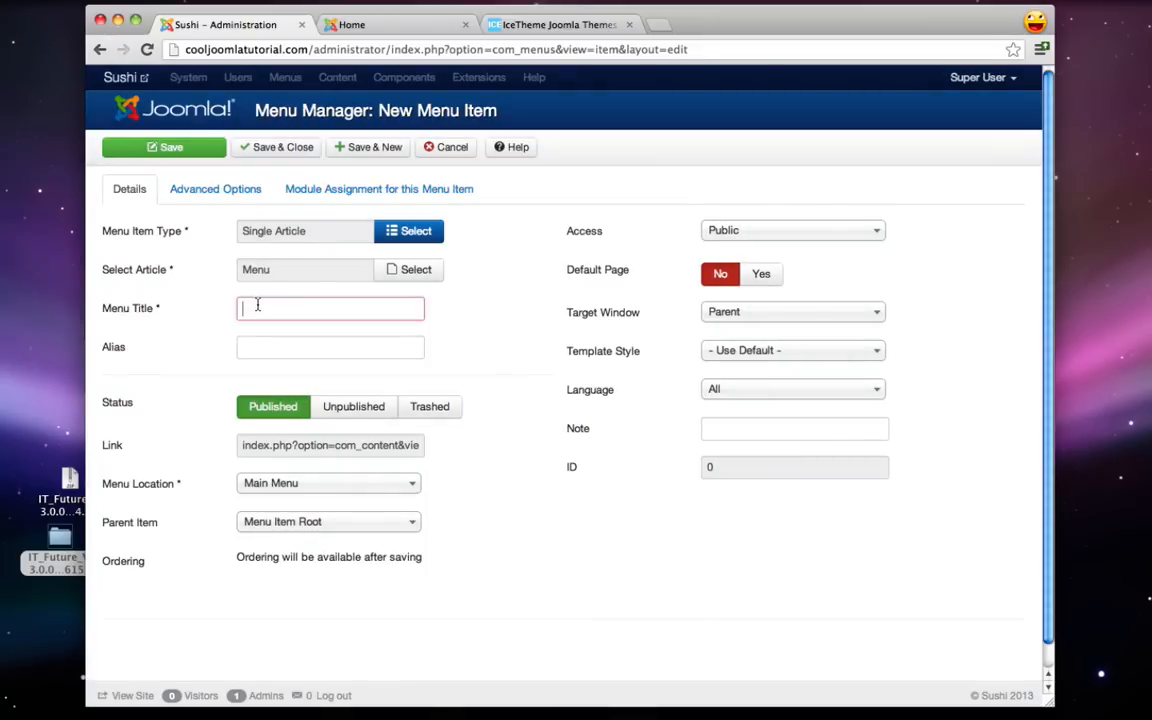
{"action": "type", "text": "Menu"}
{"action": "mouse_move", "coordinate": [119, 313]}
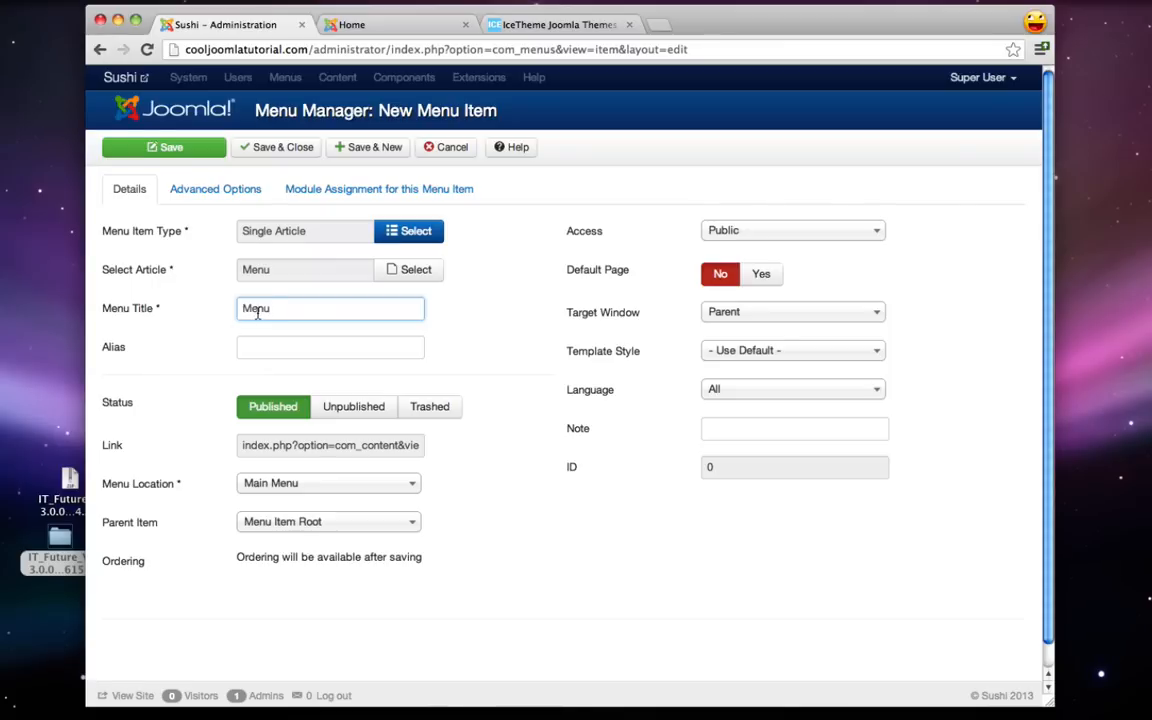
{"action": "left_click", "coordinate": [378, 25]}
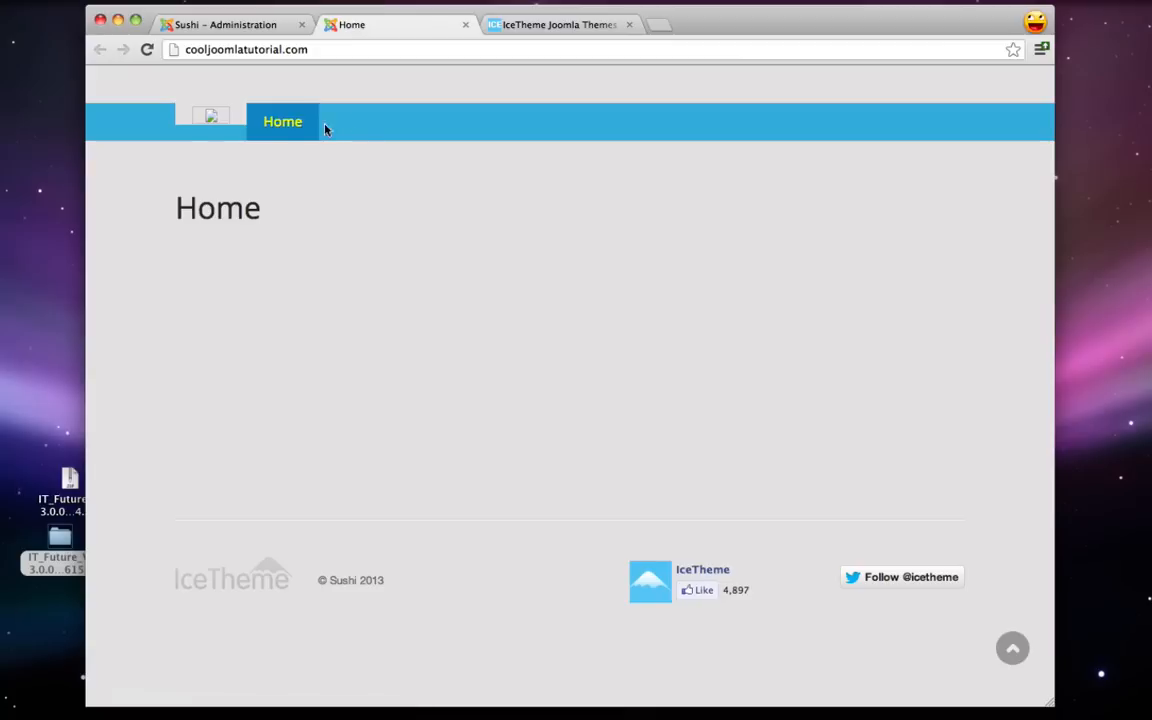
{"action": "left_click", "coordinate": [268, 27]}
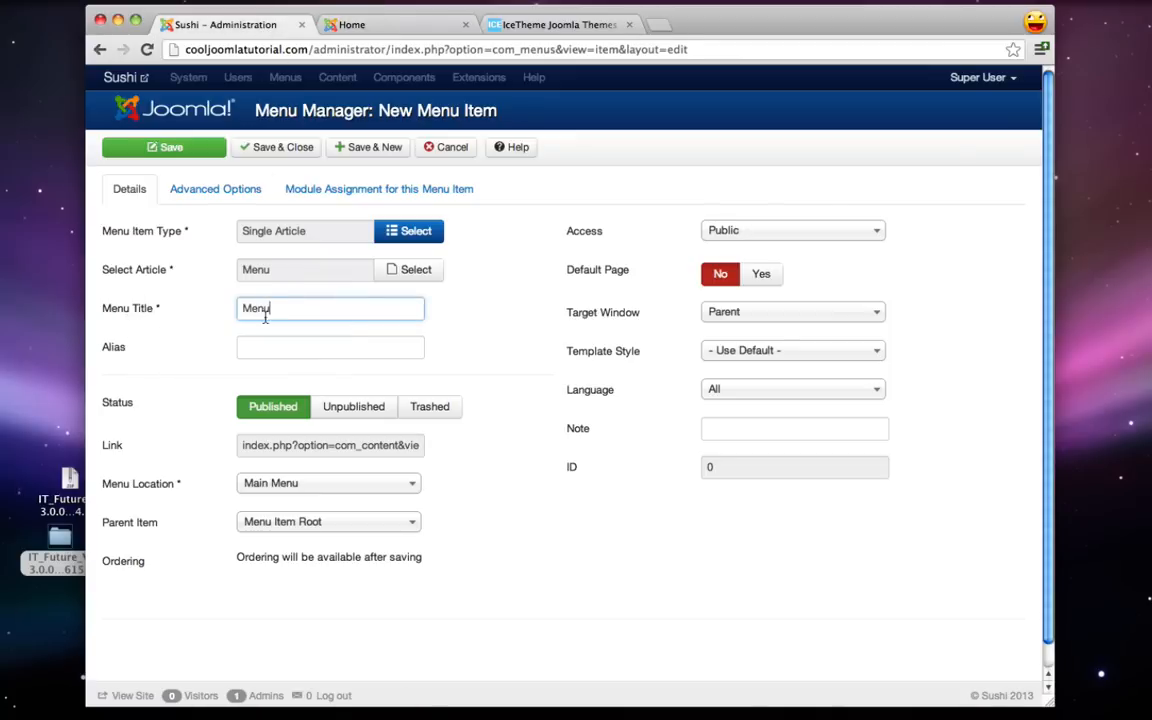
{"action": "left_click", "coordinate": [360, 153]}
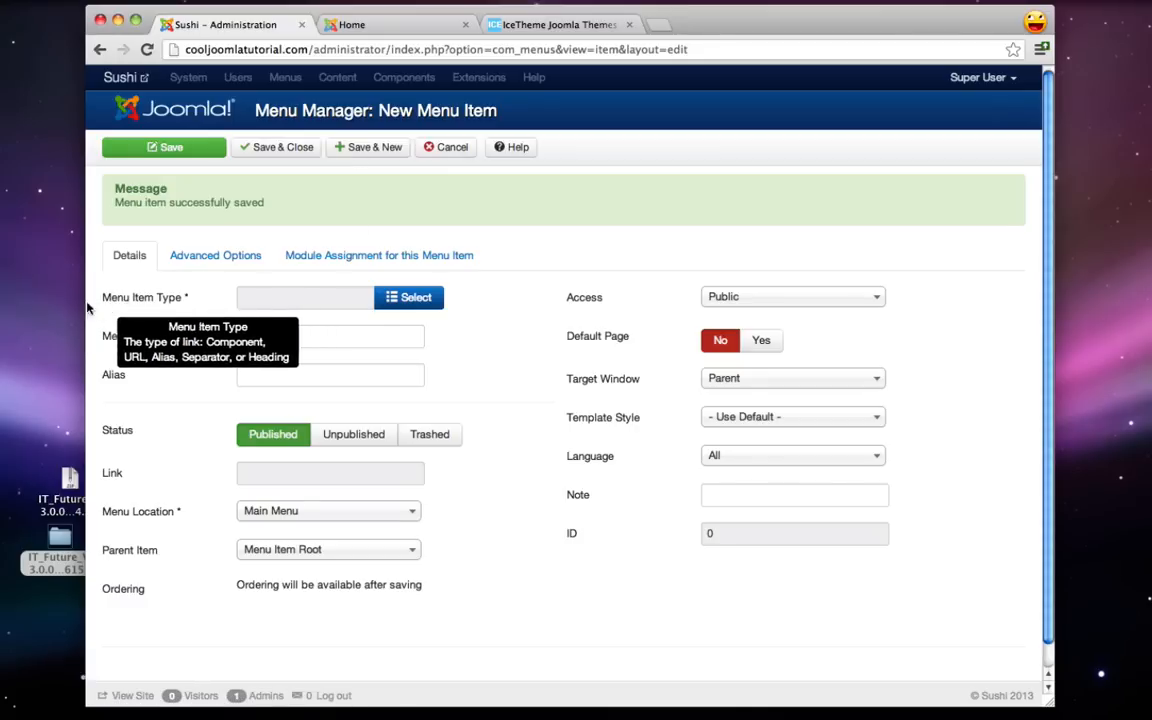
- Add an 'About Us' Single Article menu item linked to the About Us article
{"action": "left_click", "coordinate": [411, 298]}
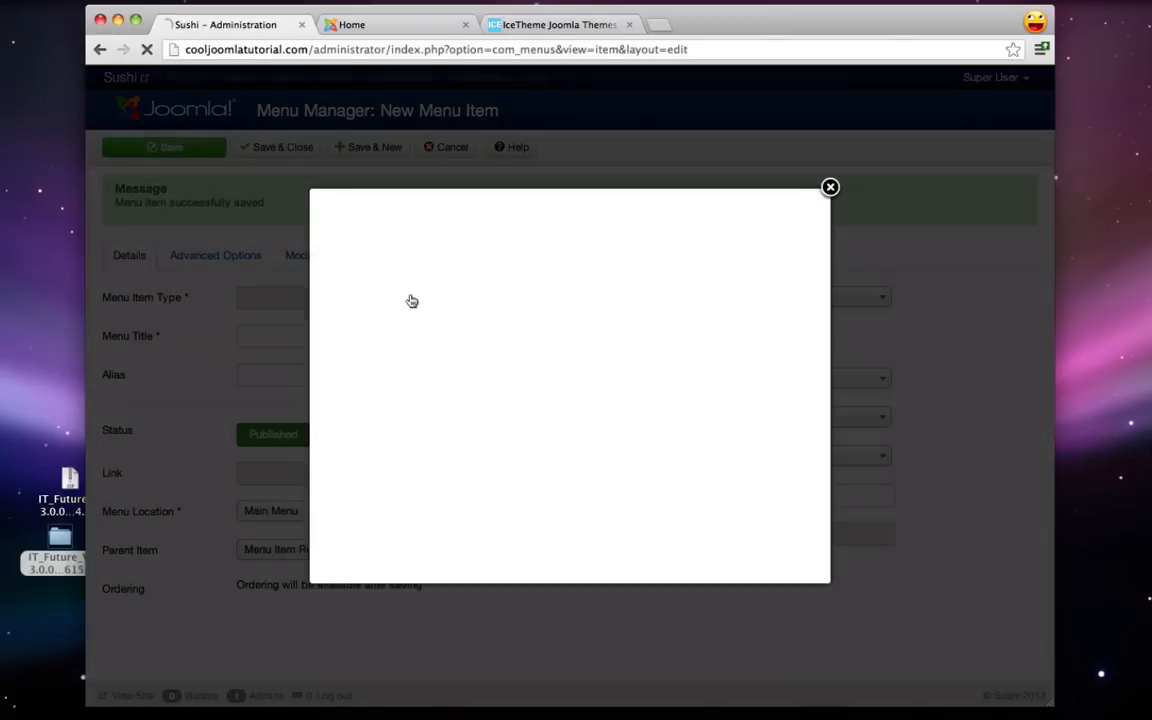
{"action": "left_click", "coordinate": [365, 251]}
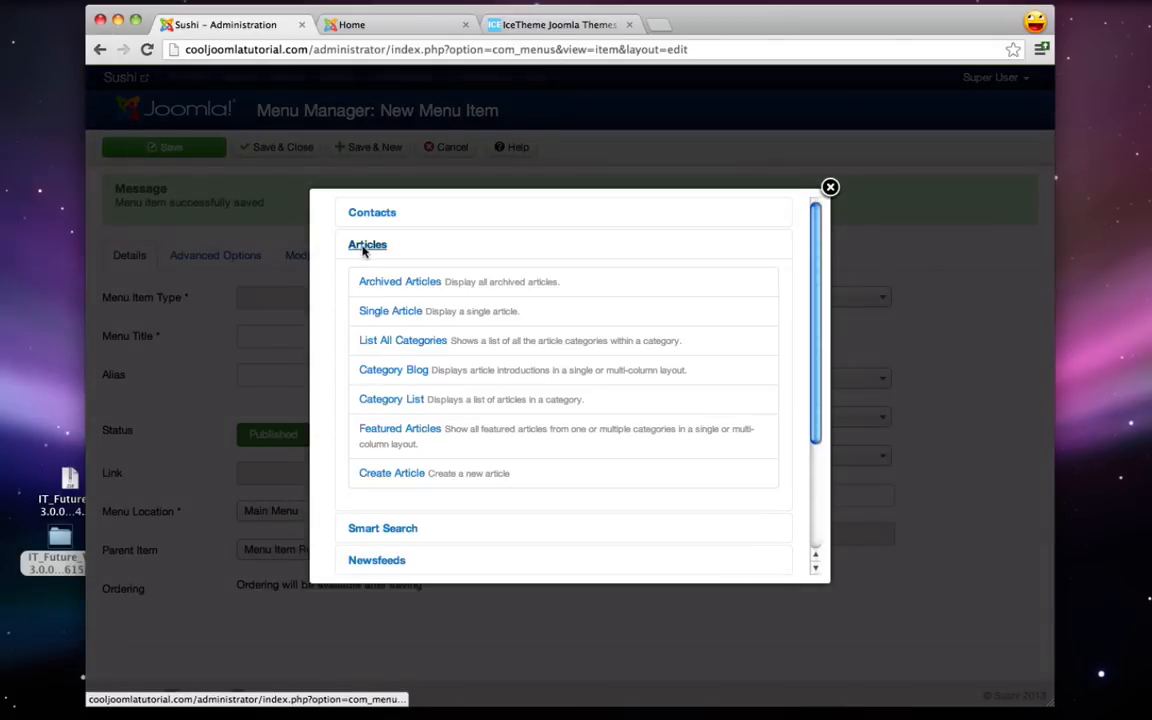
{"action": "left_click", "coordinate": [398, 309]}
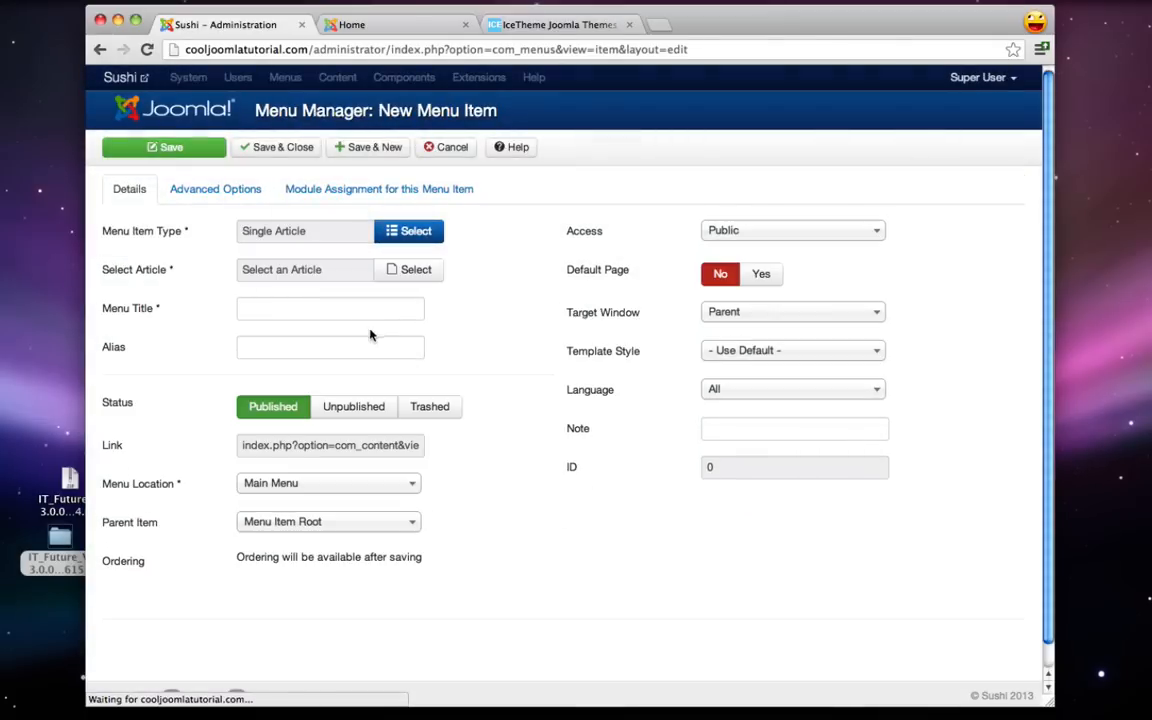
{"action": "left_click", "coordinate": [391, 277]}
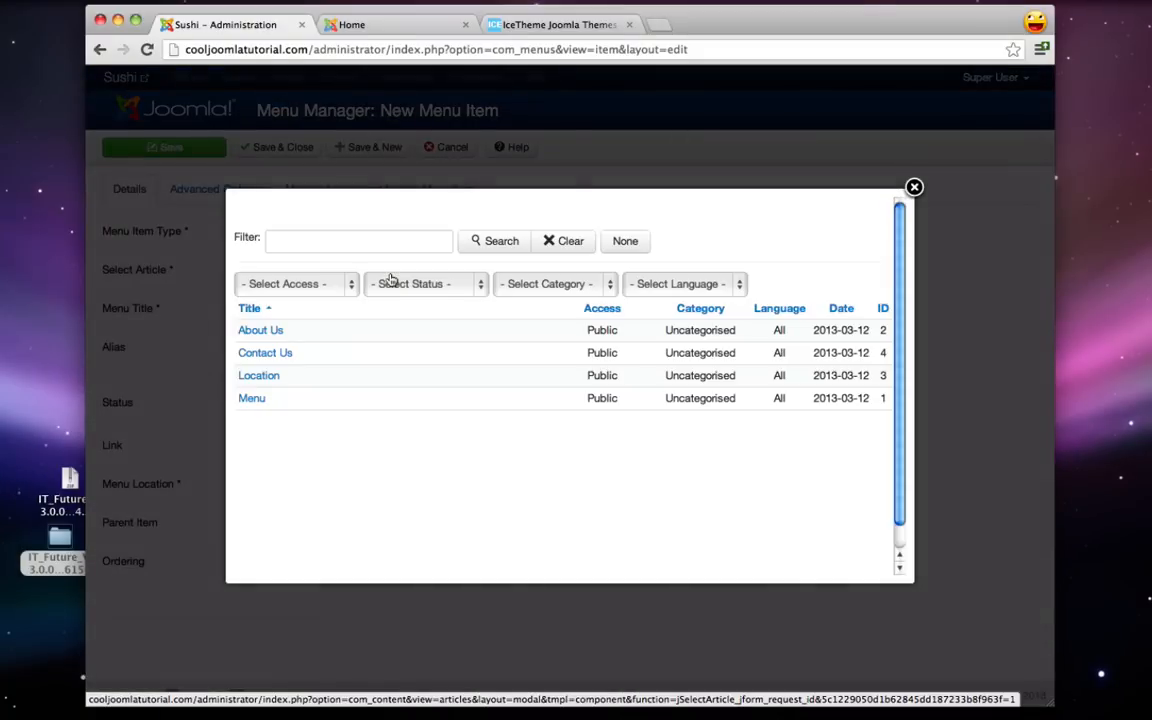
{"action": "left_click", "coordinate": [262, 330]}
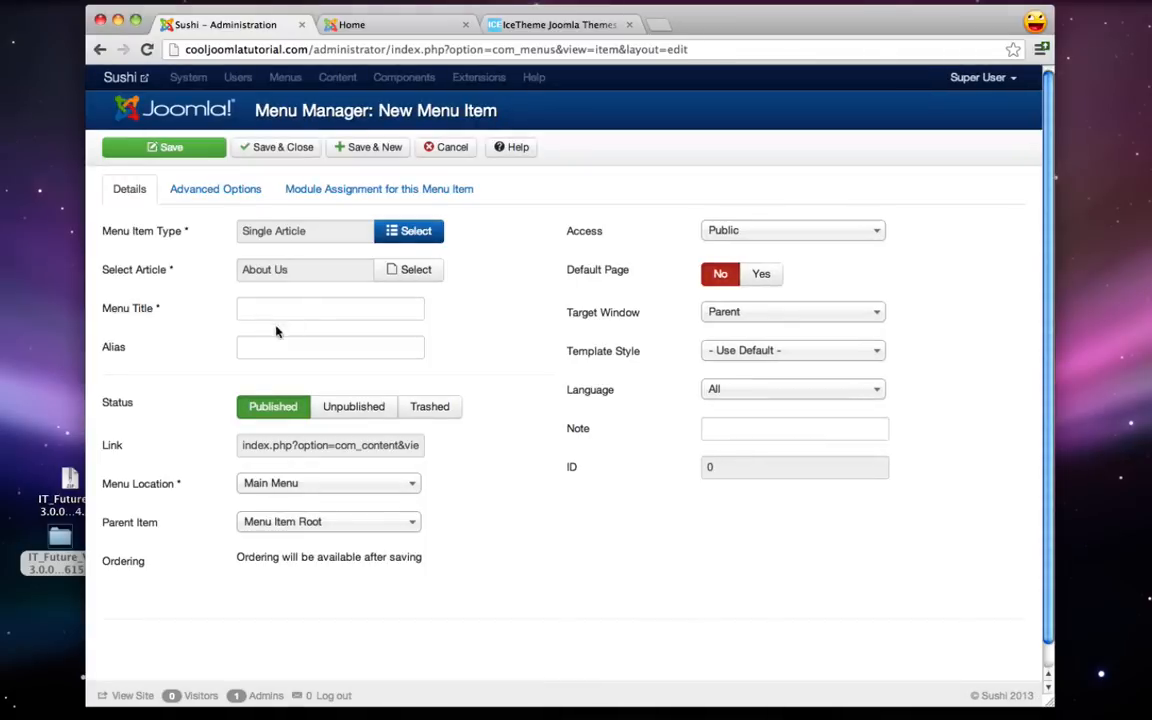
{"action": "left_click", "coordinate": [270, 314]}
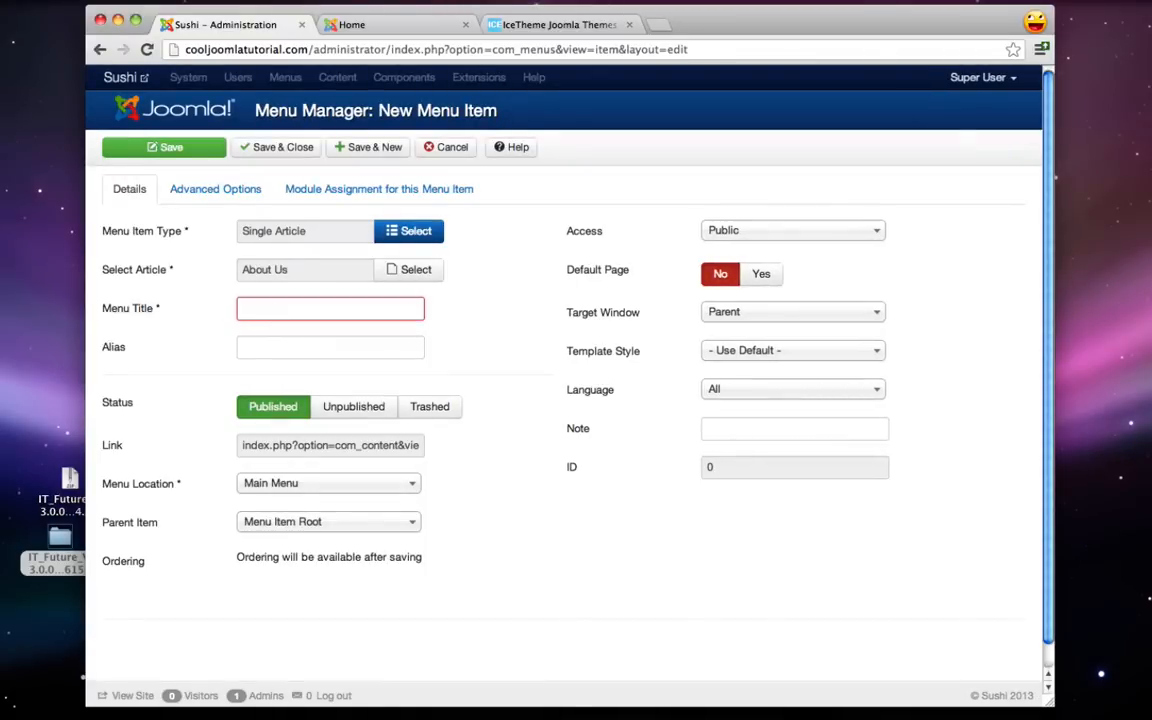
{"action": "type", "text": "About Us"}
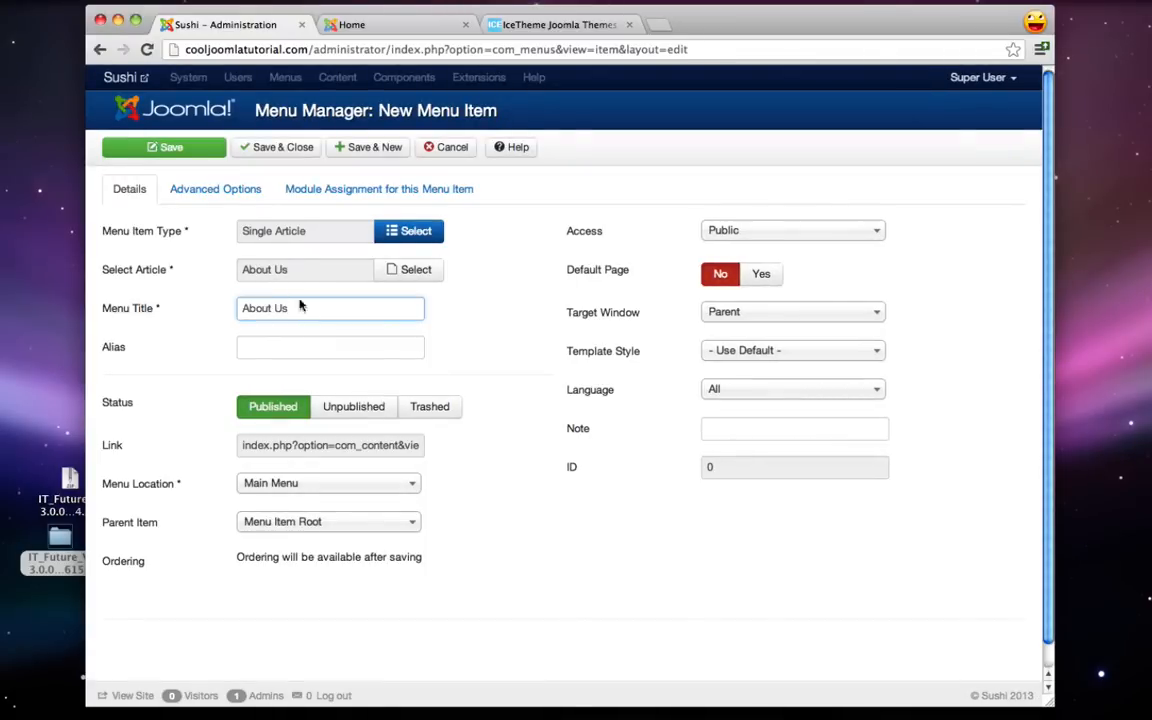
{"action": "left_click", "coordinate": [377, 148]}
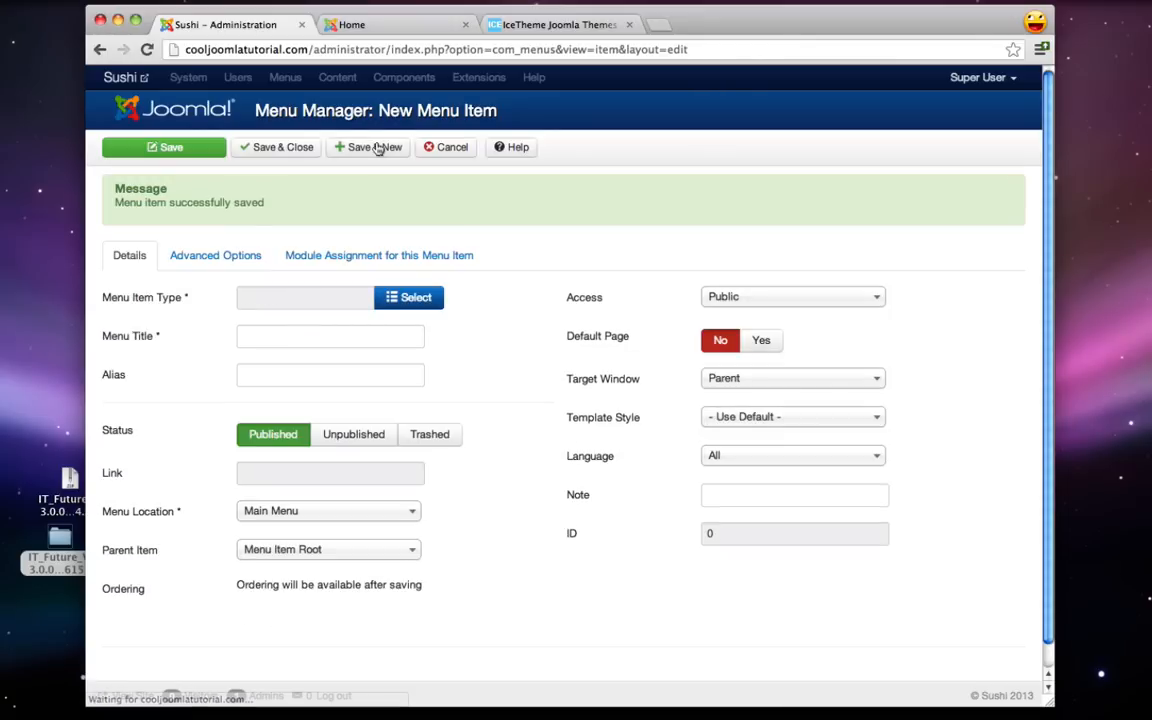
- Add a 'Location' Single Article menu item linked to the Location article
{"action": "left_click", "coordinate": [410, 297]}
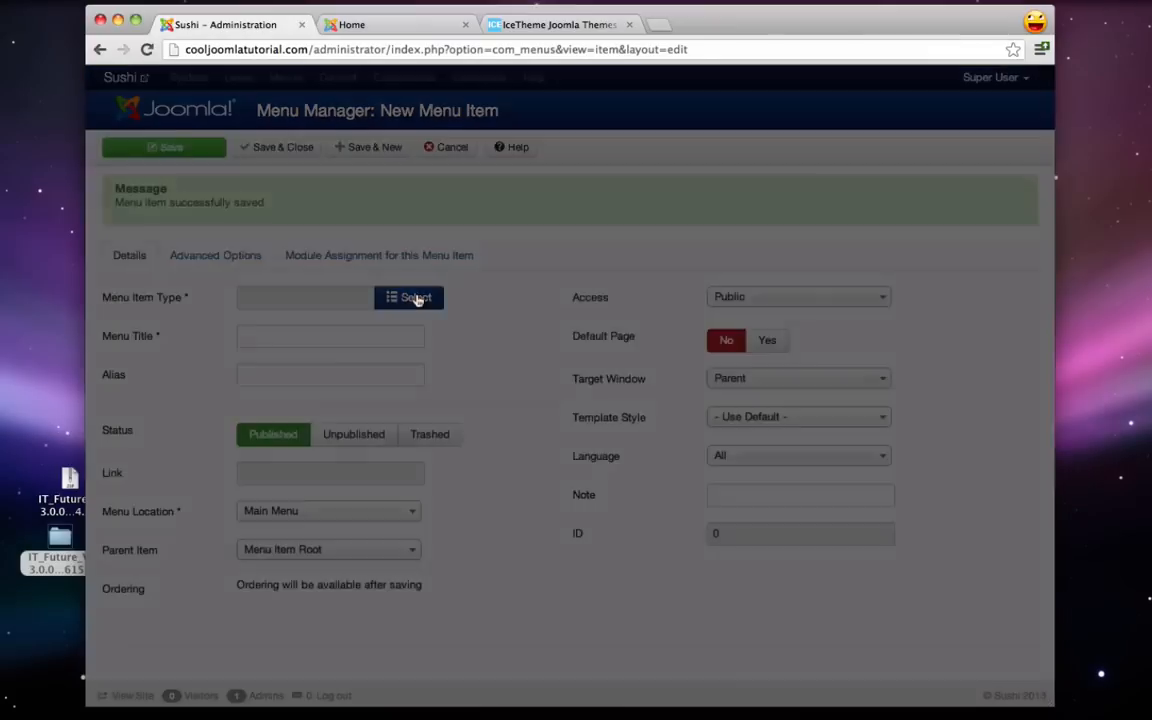
{"action": "left_click", "coordinate": [365, 246]}
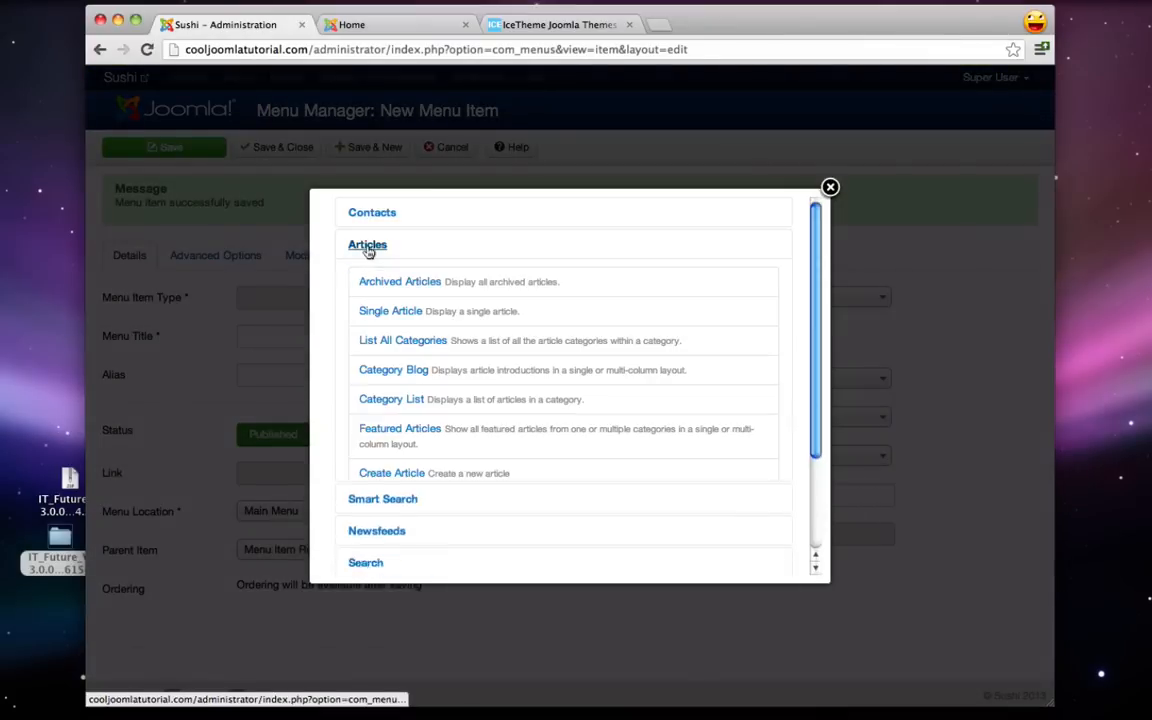
{"action": "left_click", "coordinate": [388, 311]}
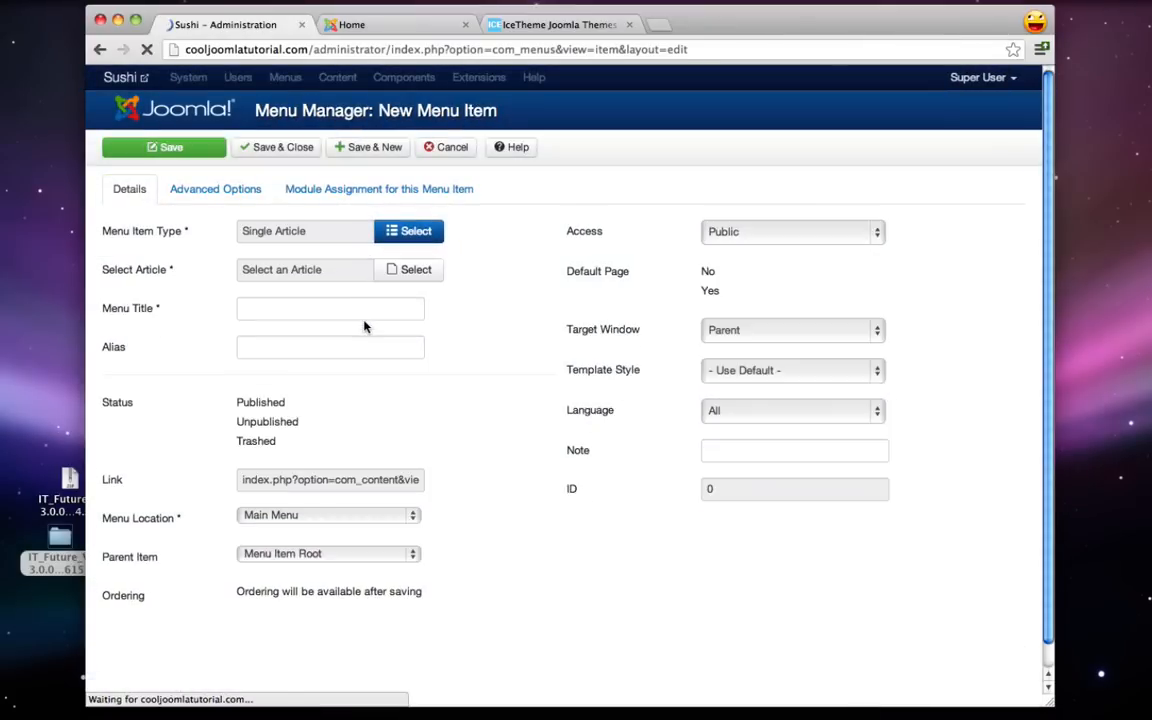
{"action": "left_click", "coordinate": [410, 270]}
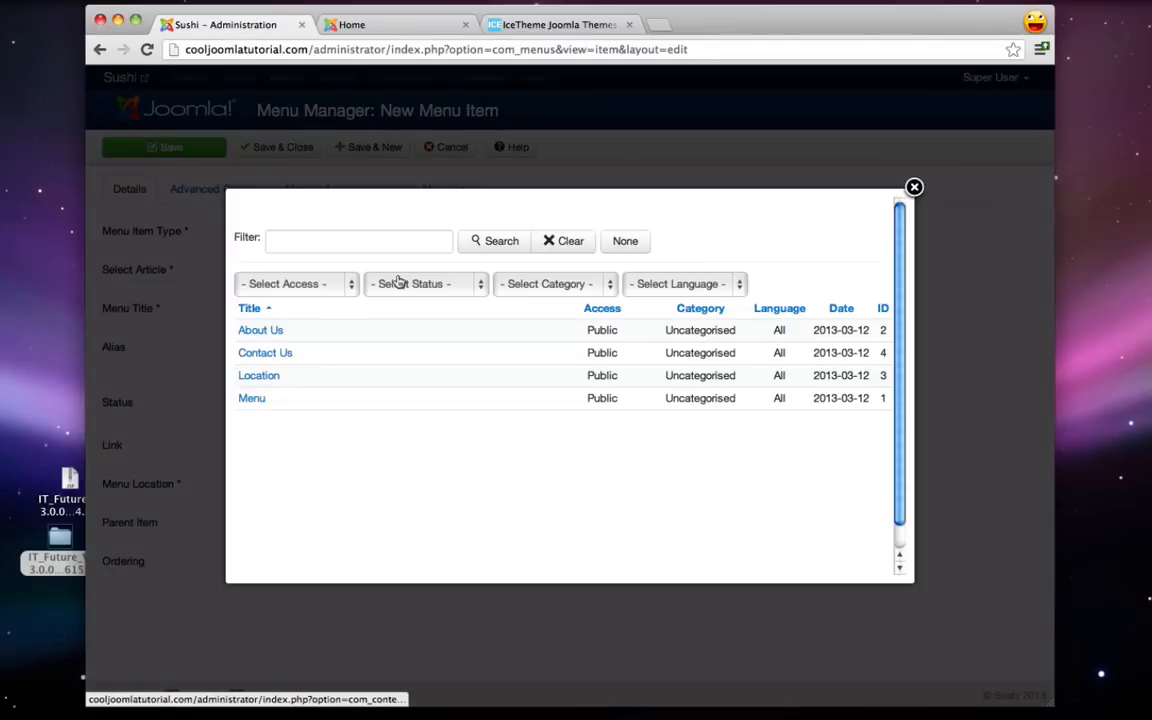
{"action": "left_click", "coordinate": [262, 376]}
{"action": "left_click", "coordinate": [279, 314]}
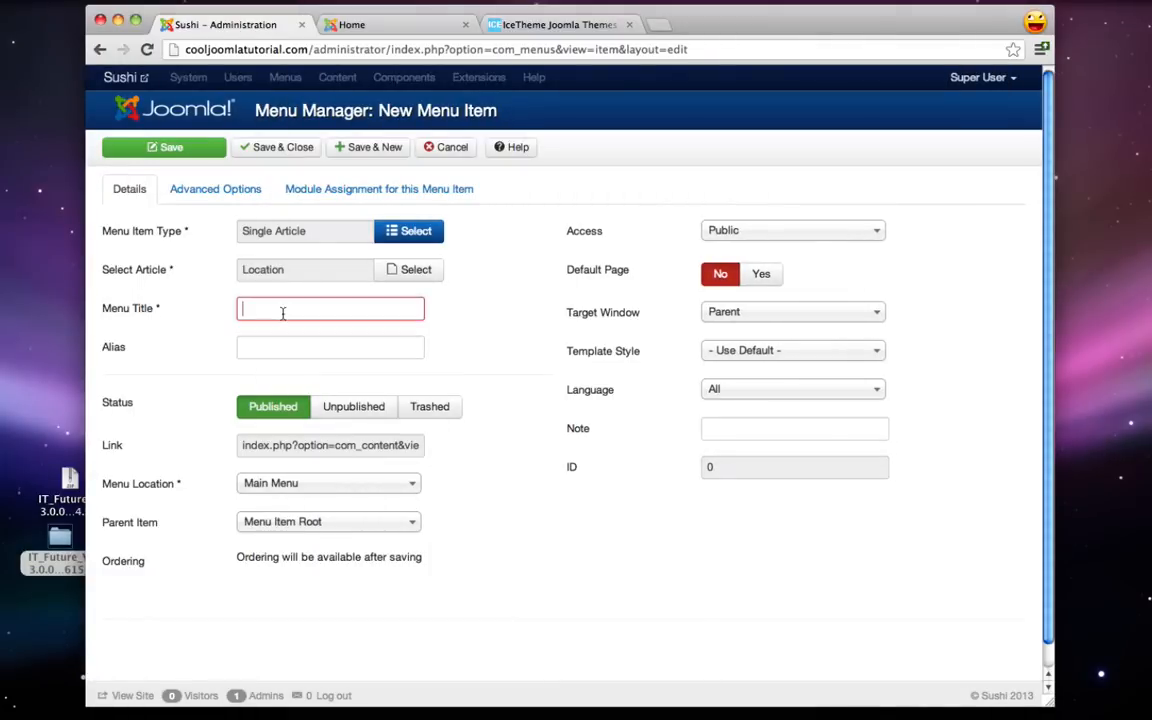
{"action": "type", "text": "Location"}
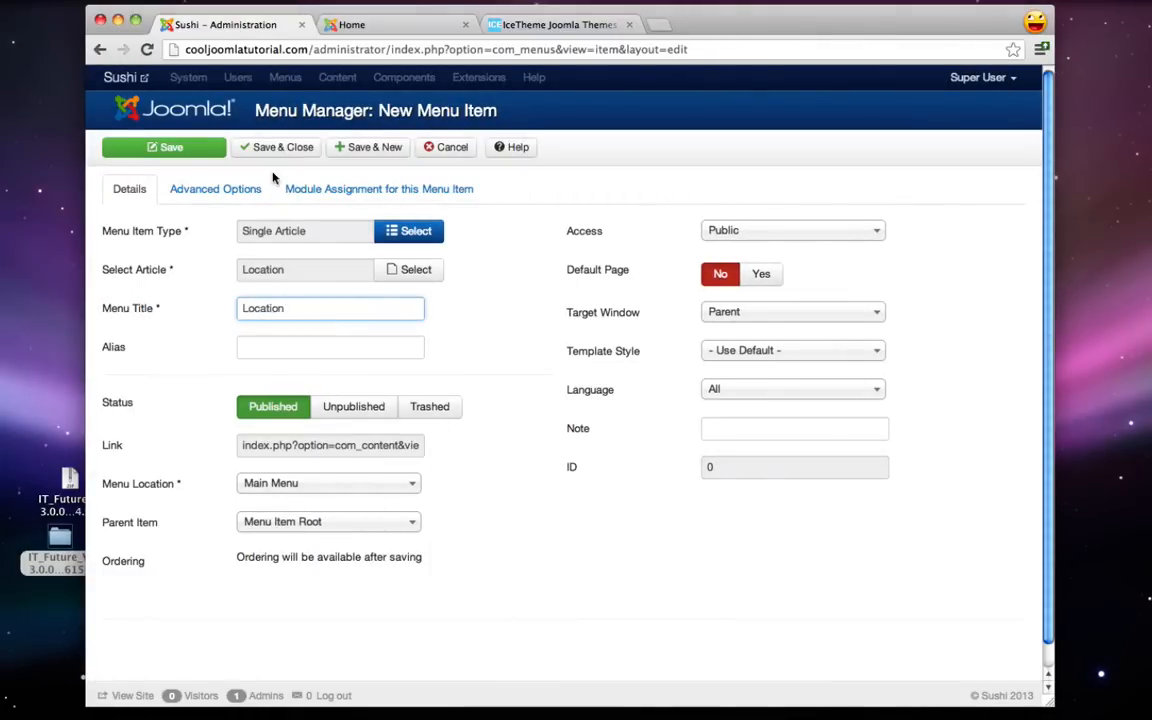
{"action": "left_click", "coordinate": [342, 148]}
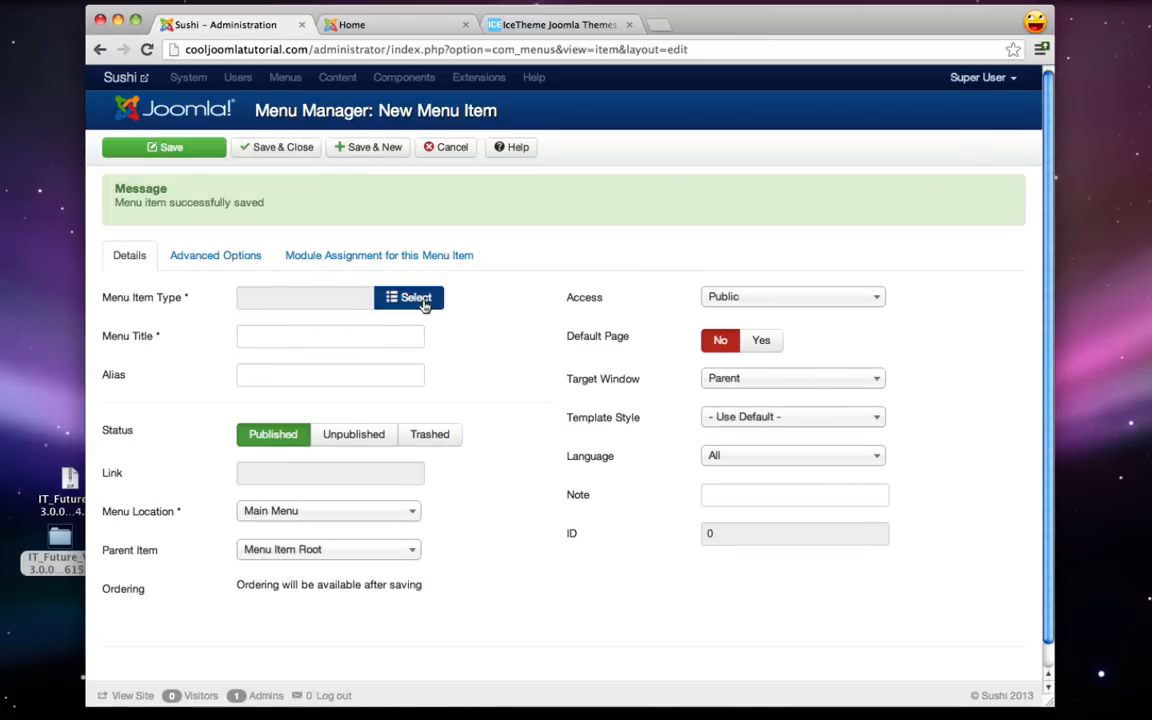
- Add a 'Contact Us' Single Article menu item linked to its article, then Save & Close
{"action": "left_click", "coordinate": [400, 300]}
{"action": "left_click", "coordinate": [370, 246]}
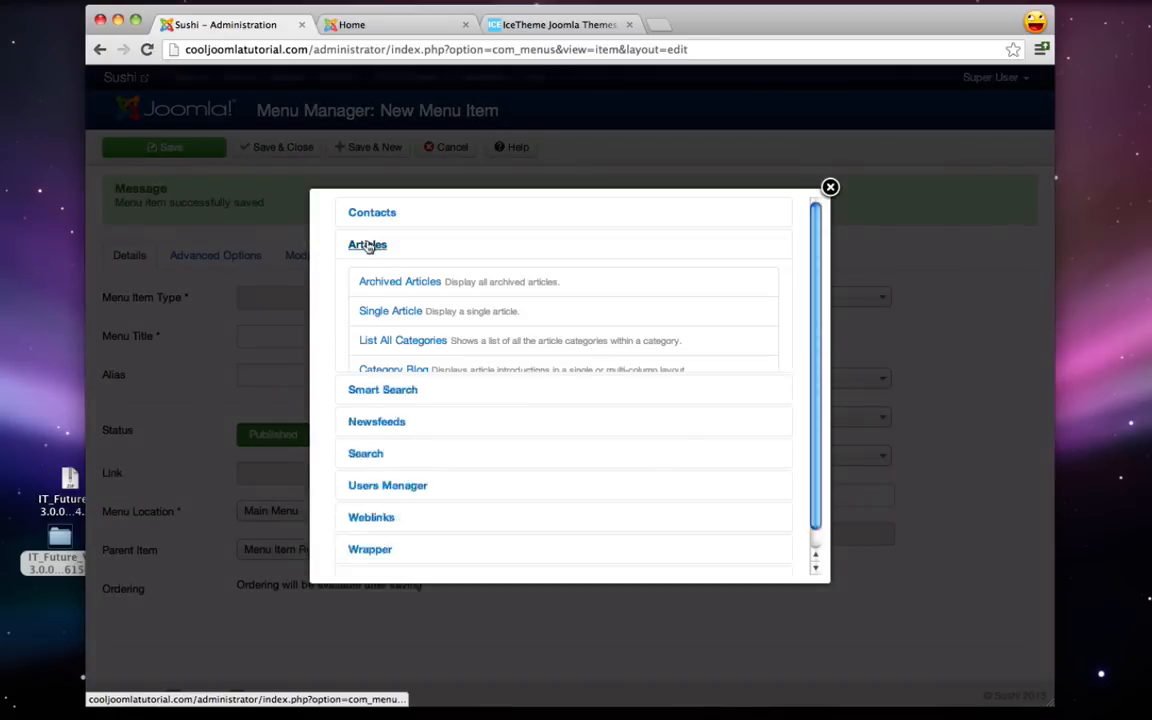
{"action": "left_click", "coordinate": [389, 318]}
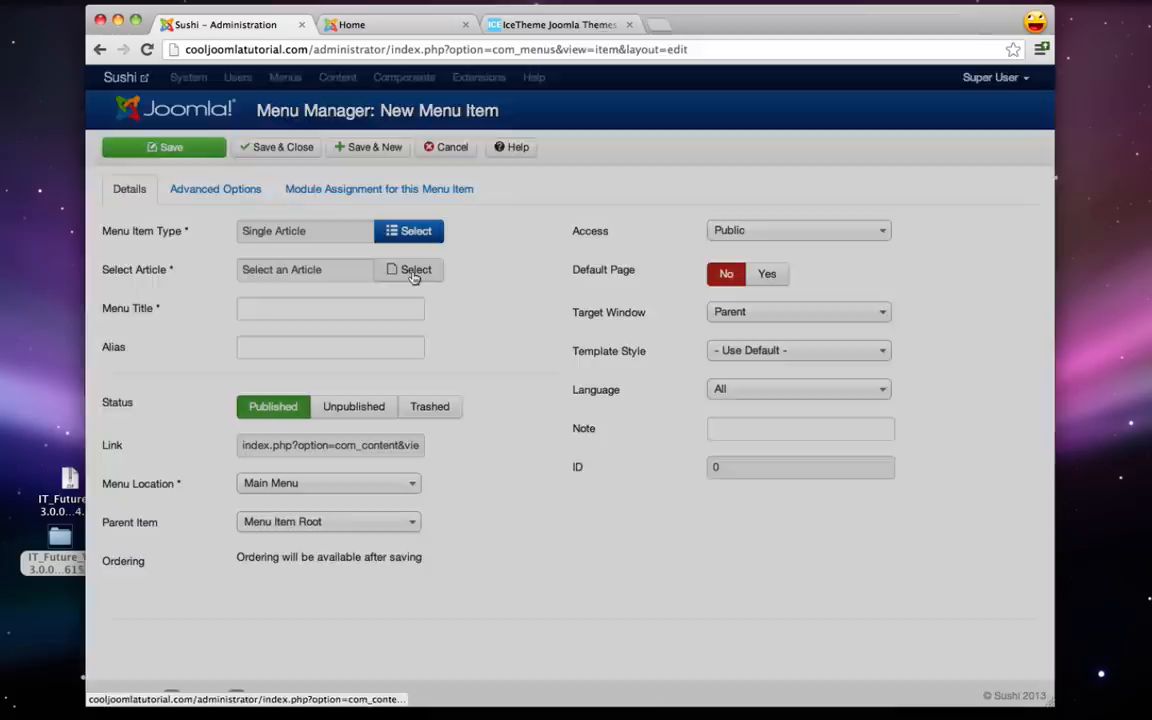
{"action": "left_click", "coordinate": [412, 269]}
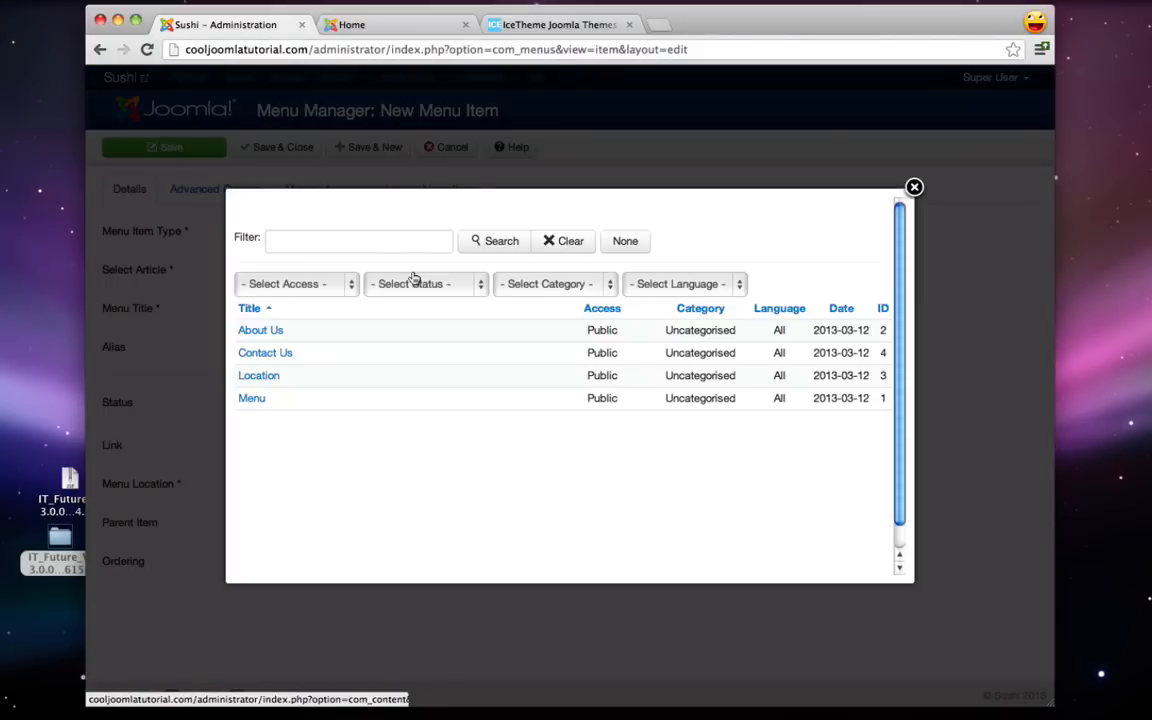
{"action": "left_click", "coordinate": [250, 352]}
{"action": "left_click", "coordinate": [277, 309]}
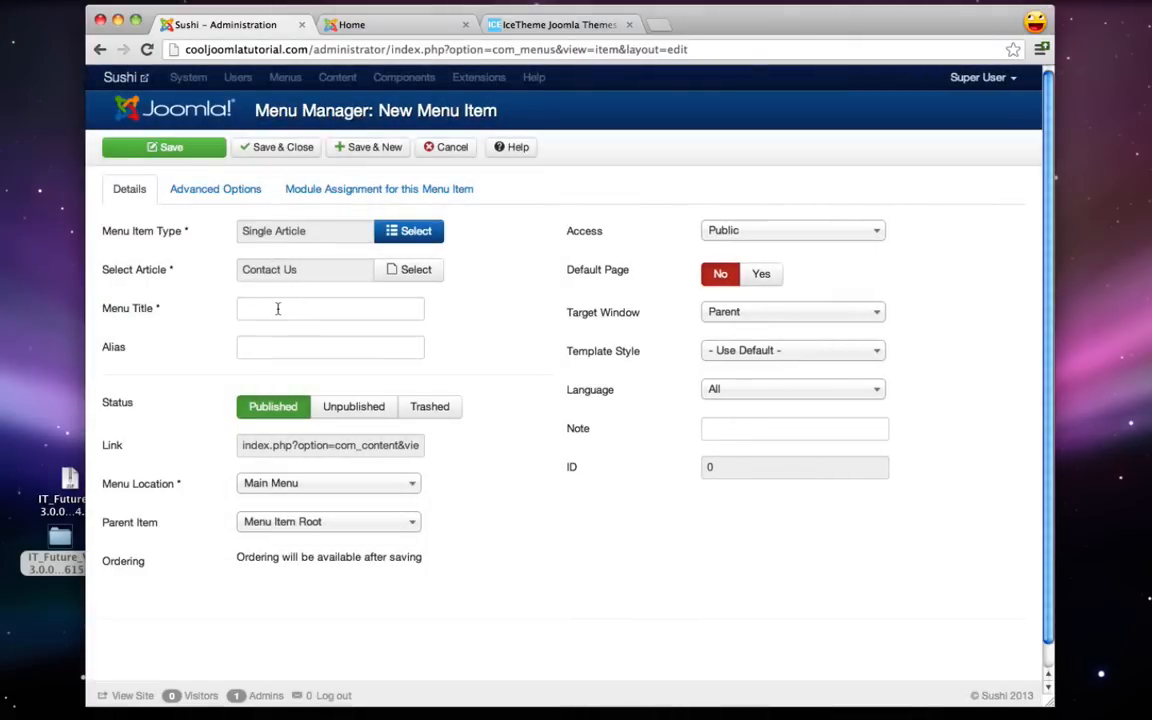
{"action": "type", "text": "Contact Us"}
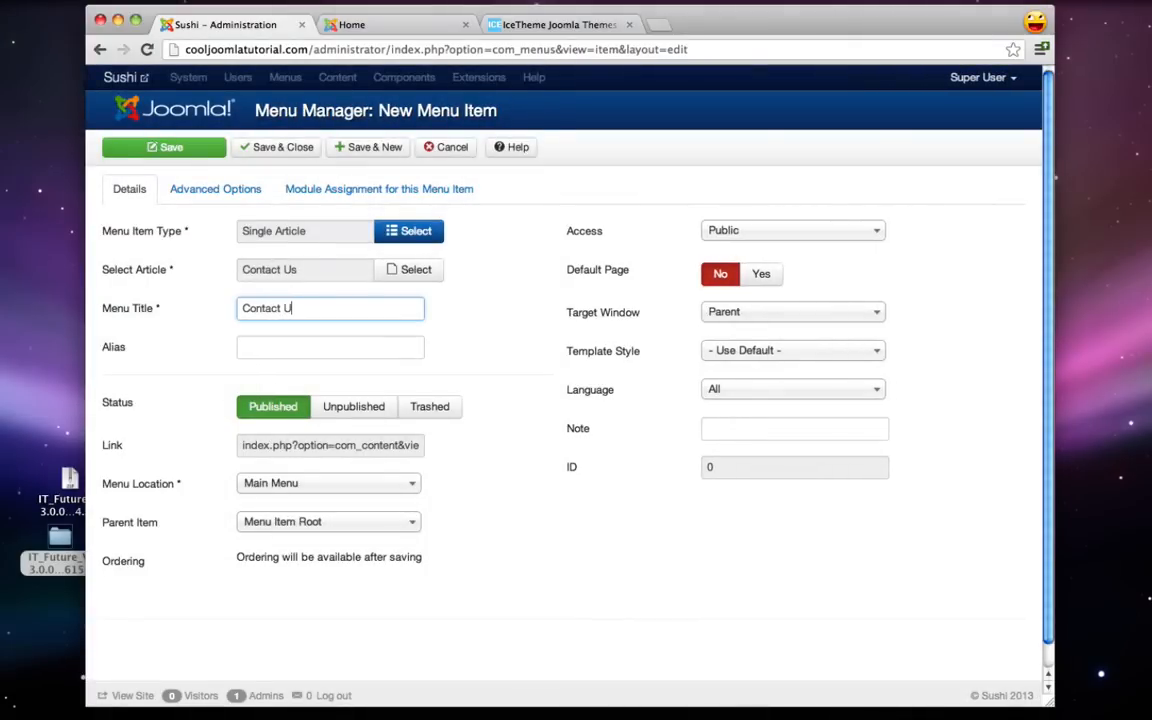
{"action": "left_click", "coordinate": [290, 152]}
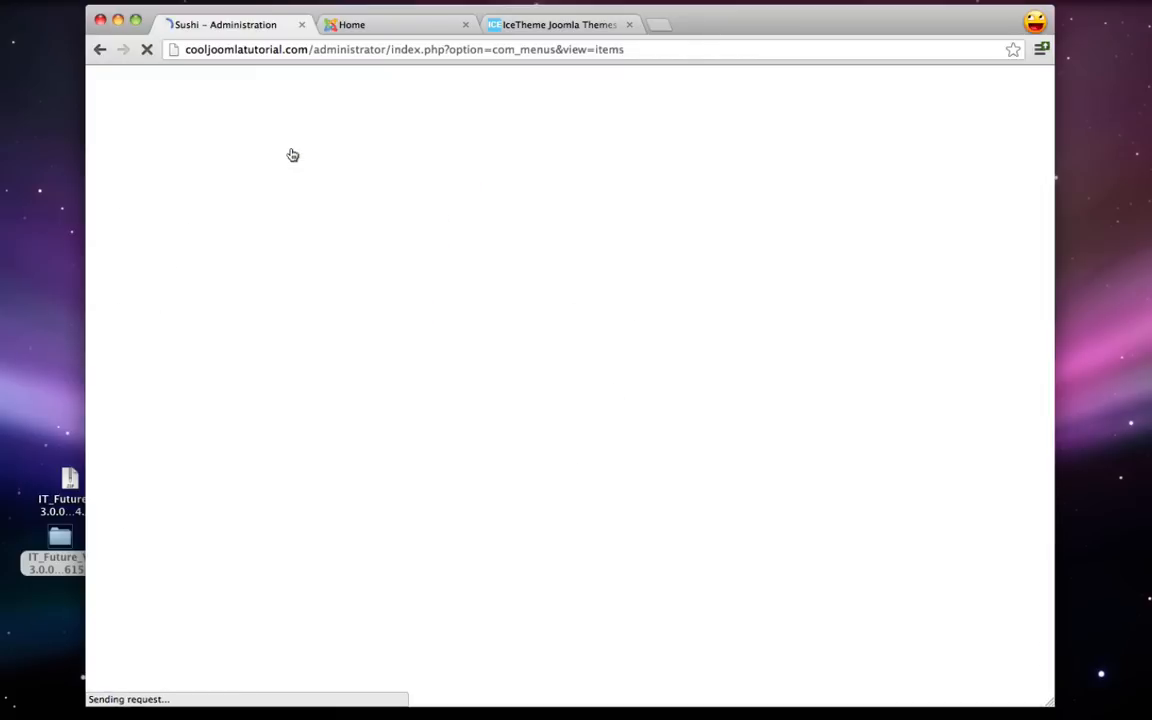
- Reload the live Home page, open the new Contact Us link, then return to the admin
{"action": "left_click", "coordinate": [372, 24]}
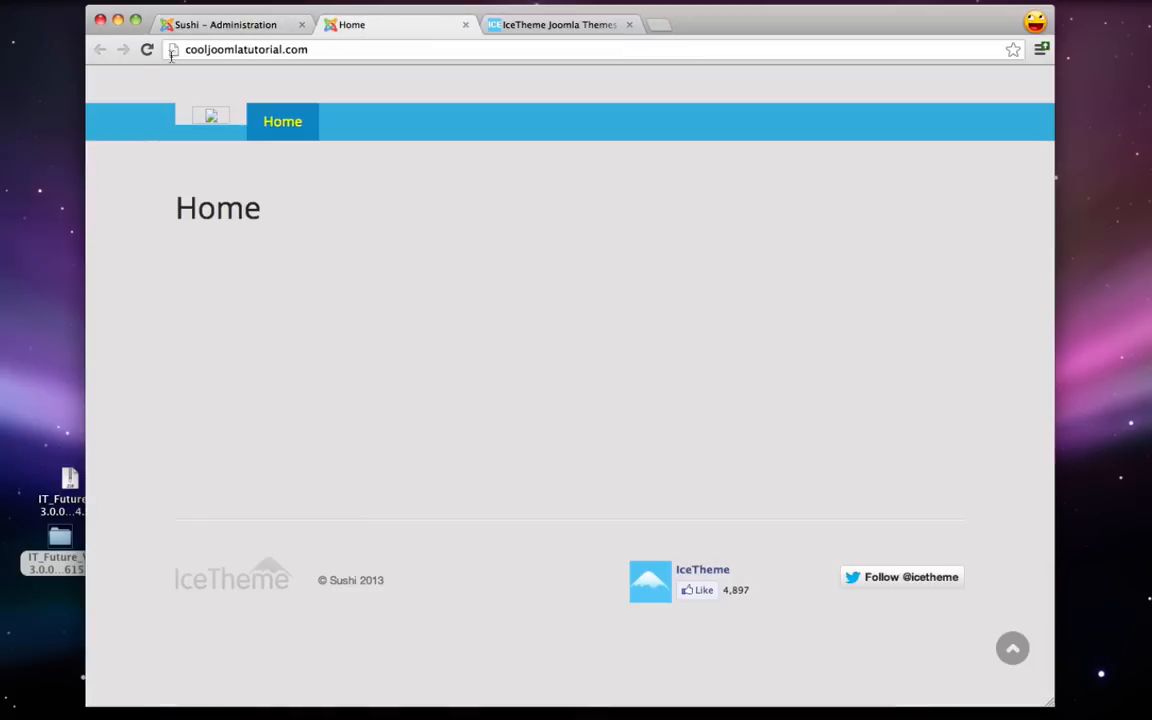
{"action": "left_click", "coordinate": [146, 49]}
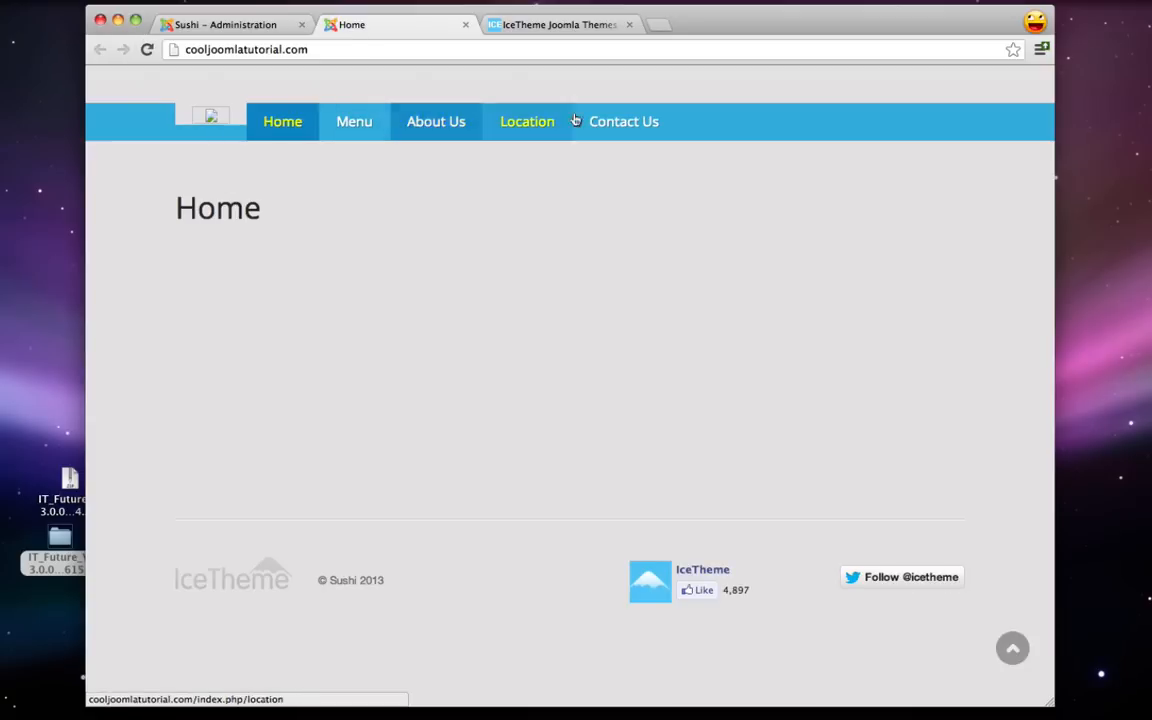
{"action": "left_click", "coordinate": [626, 120]}
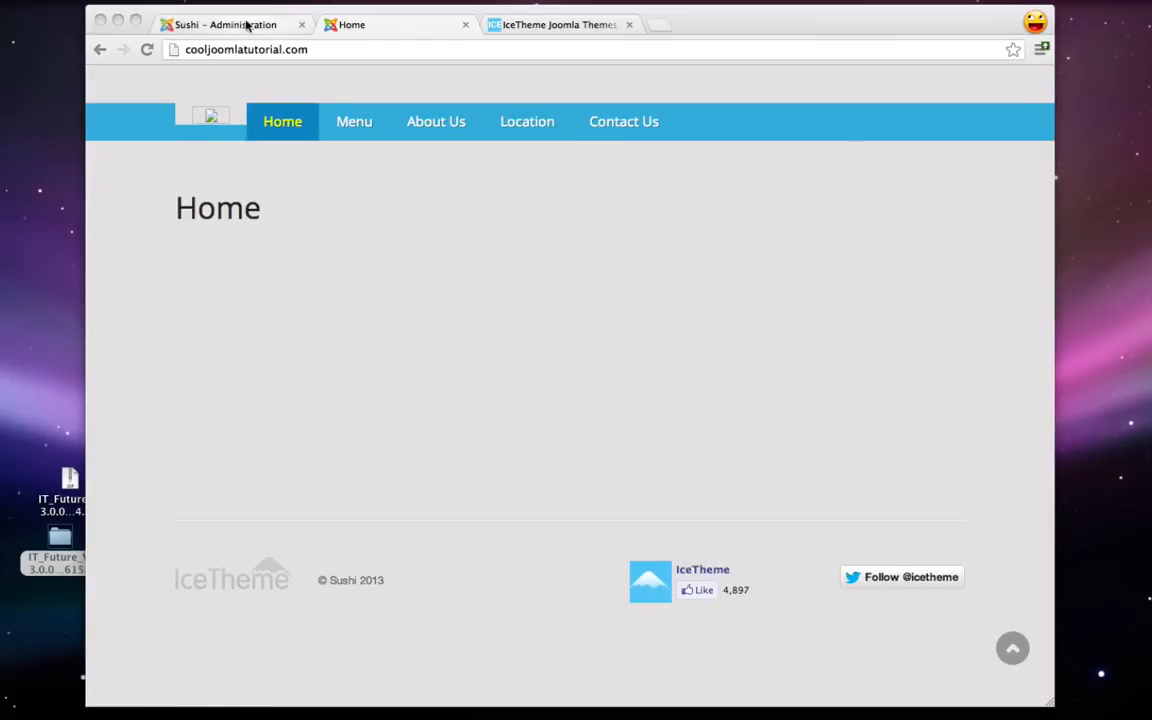
{"action": "left_click", "coordinate": [247, 26]}
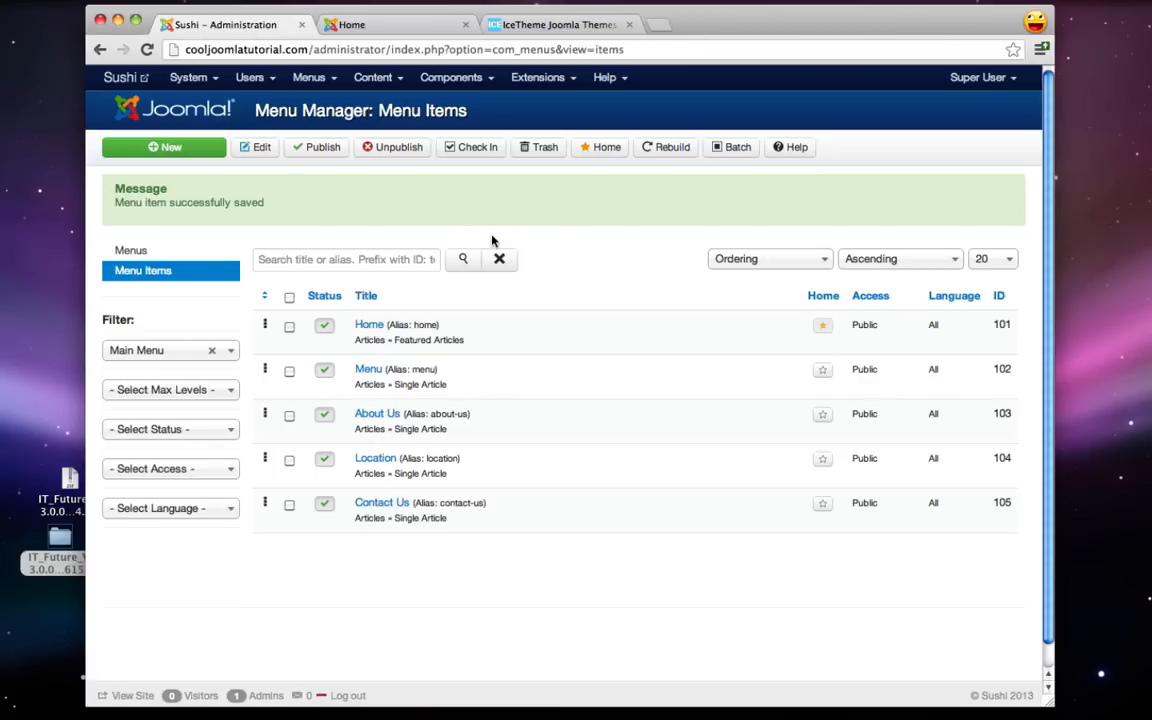
- Open the IceCarousel Module for editing from the Module Manager
{"action": "left_click", "coordinate": [537, 77]}
{"action": "left_click", "coordinate": [566, 147]}
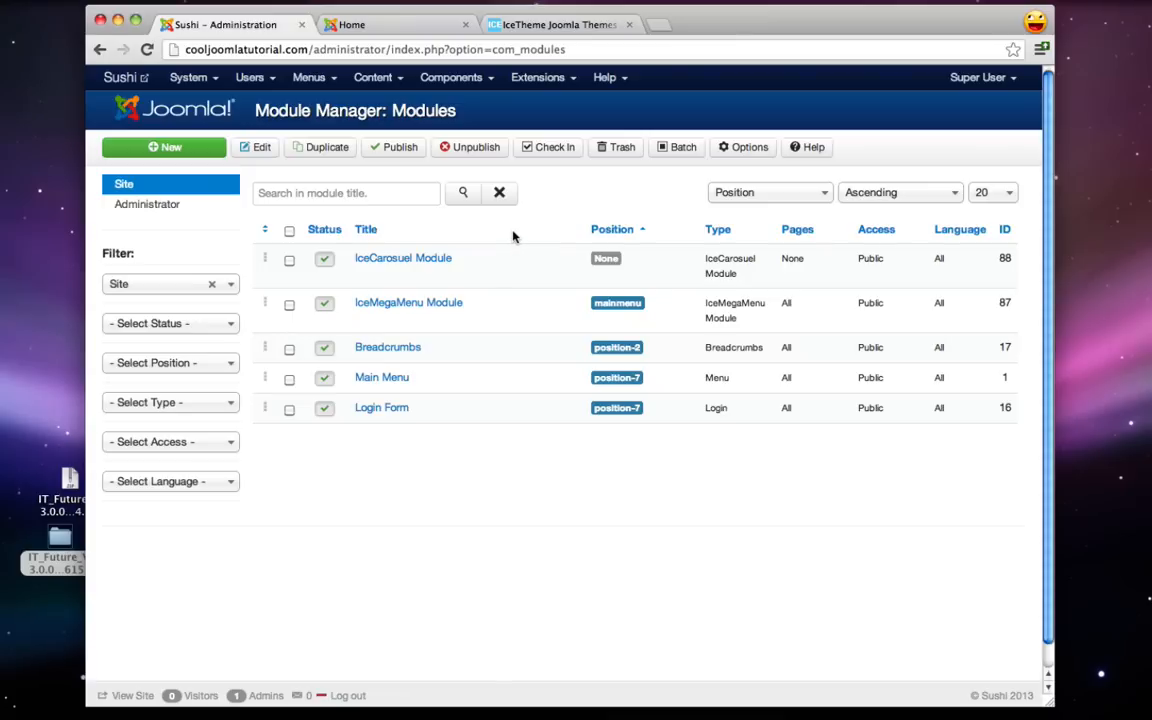
{"action": "left_click", "coordinate": [425, 261]}
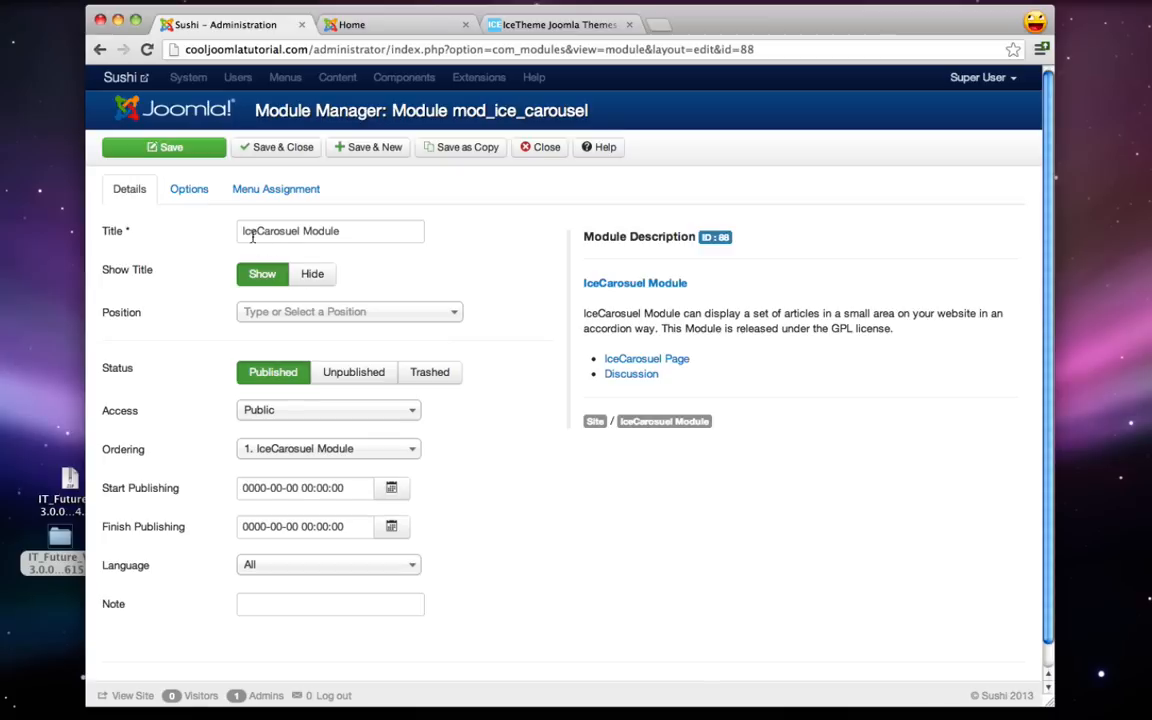
{"action": "left_click_drag", "start_coordinate": [240, 232], "coordinate": [360, 233]}
{"action": "left_click", "coordinate": [402, 236]}
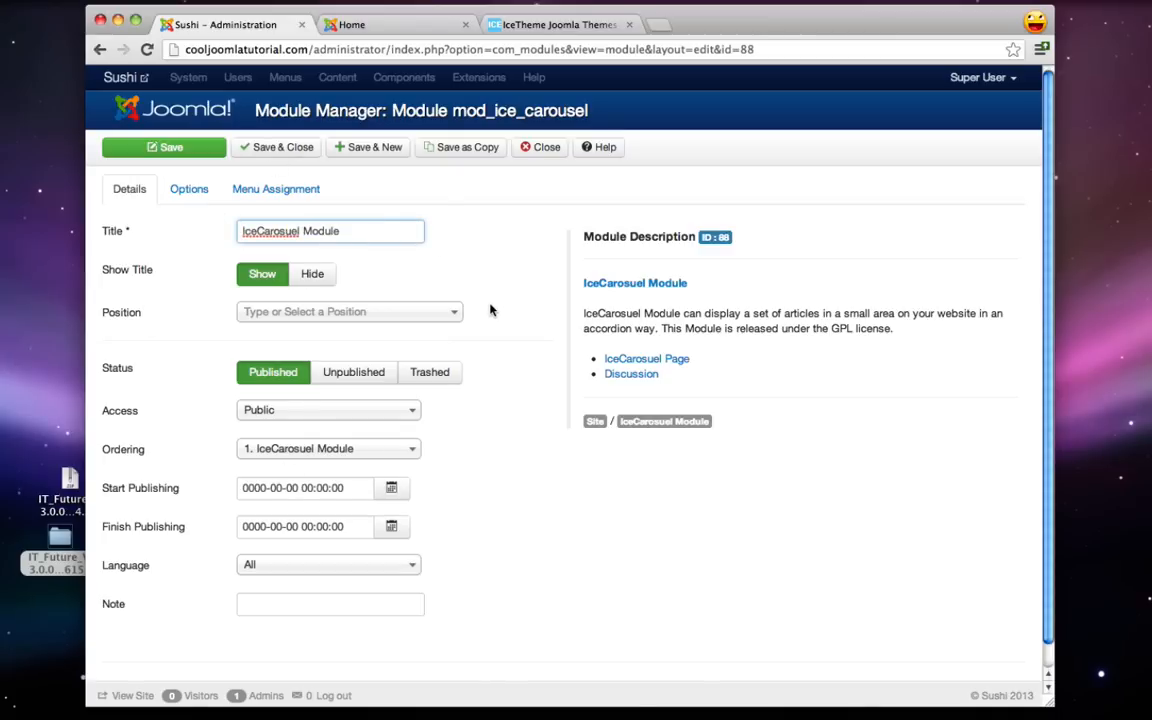
- Check the template's position names and set the module position to icecarousel
{"action": "left_click", "coordinate": [560, 24]}
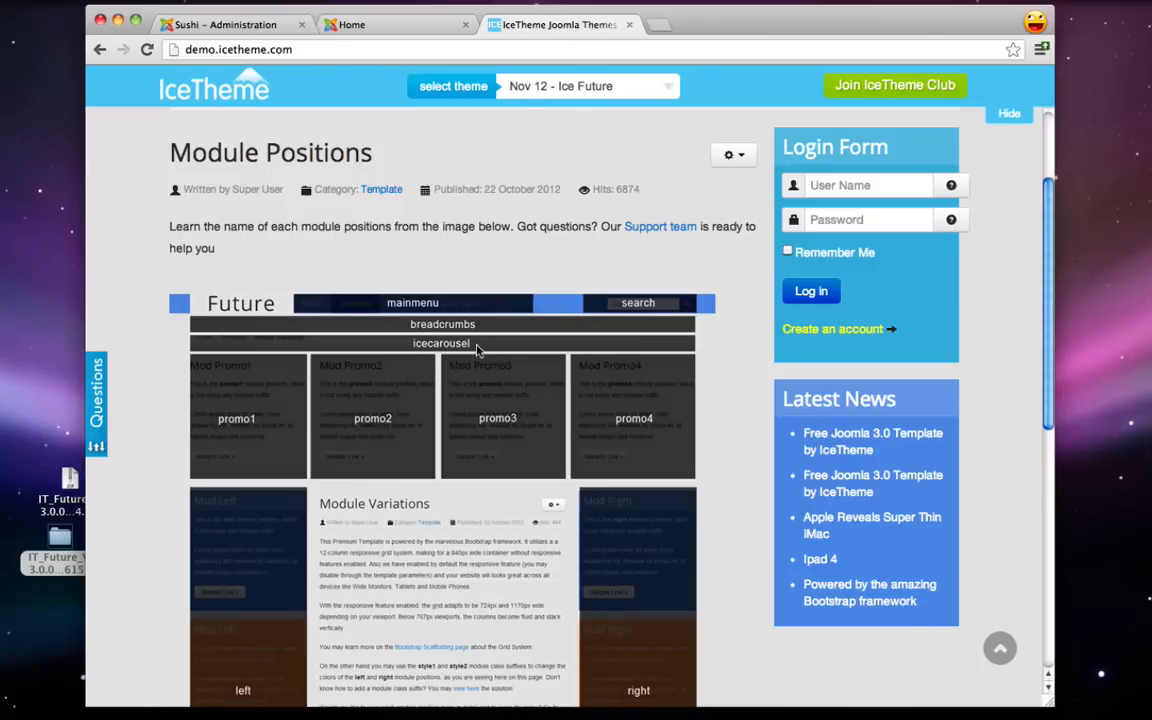
{"action": "left_click", "coordinate": [228, 23]}
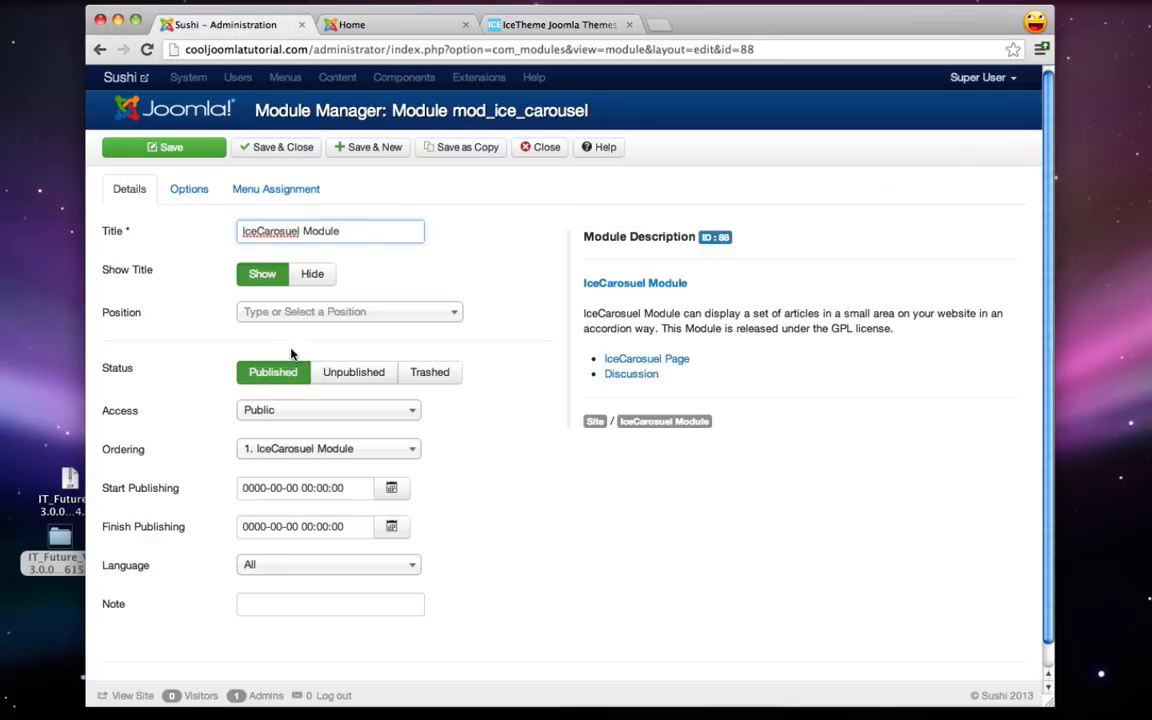
{"action": "left_click", "coordinate": [280, 311]}
{"action": "type", "text": "ice"}
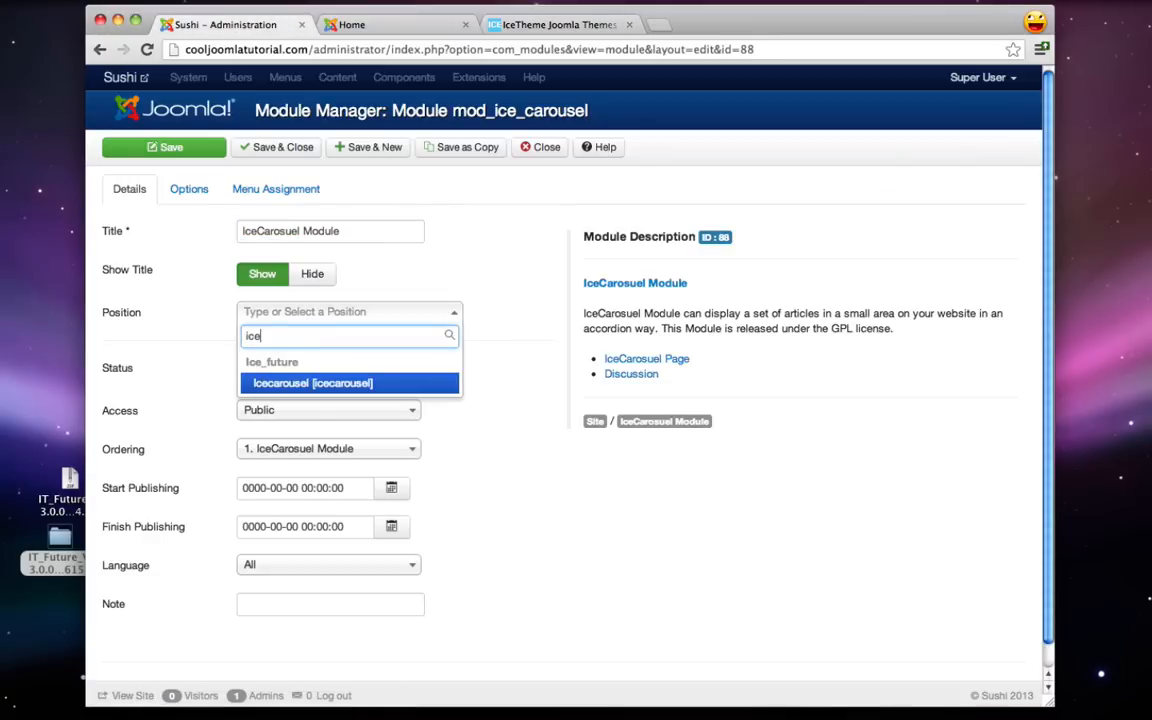
{"action": "left_click", "coordinate": [330, 387]}
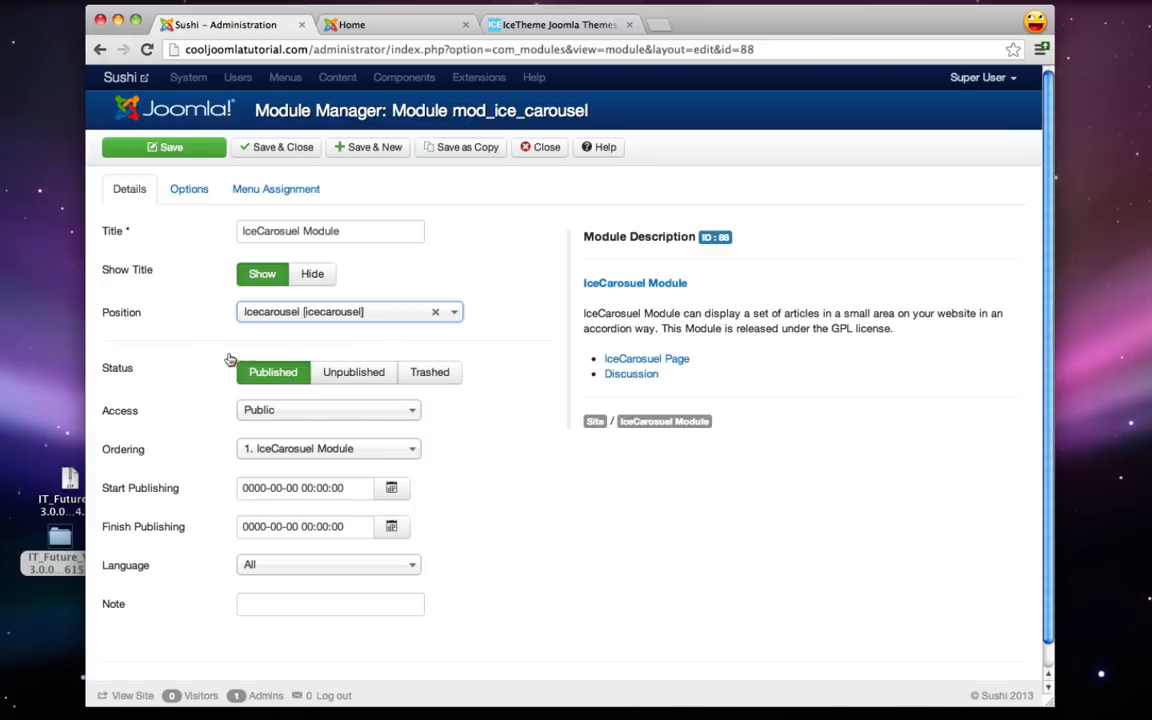
- Set the slider theme to dark, image width to 1175 and height to 465
{"action": "left_click", "coordinate": [187, 192]}
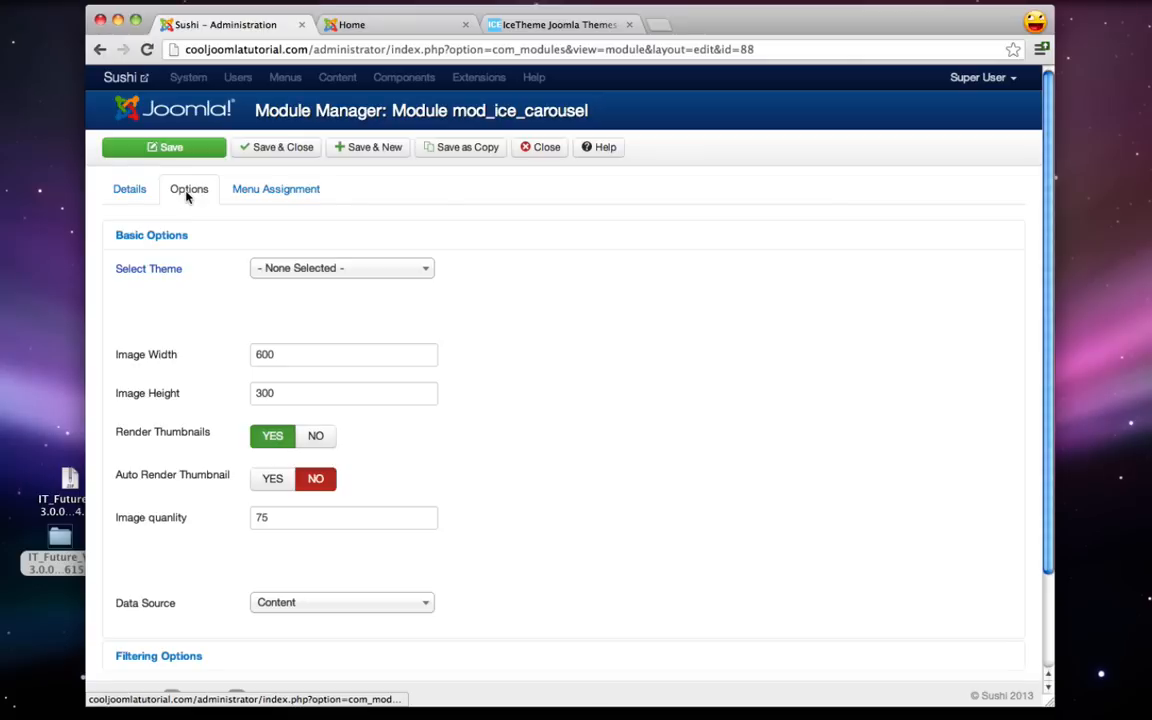
{"action": "mouse_move", "coordinate": [133, 275]}
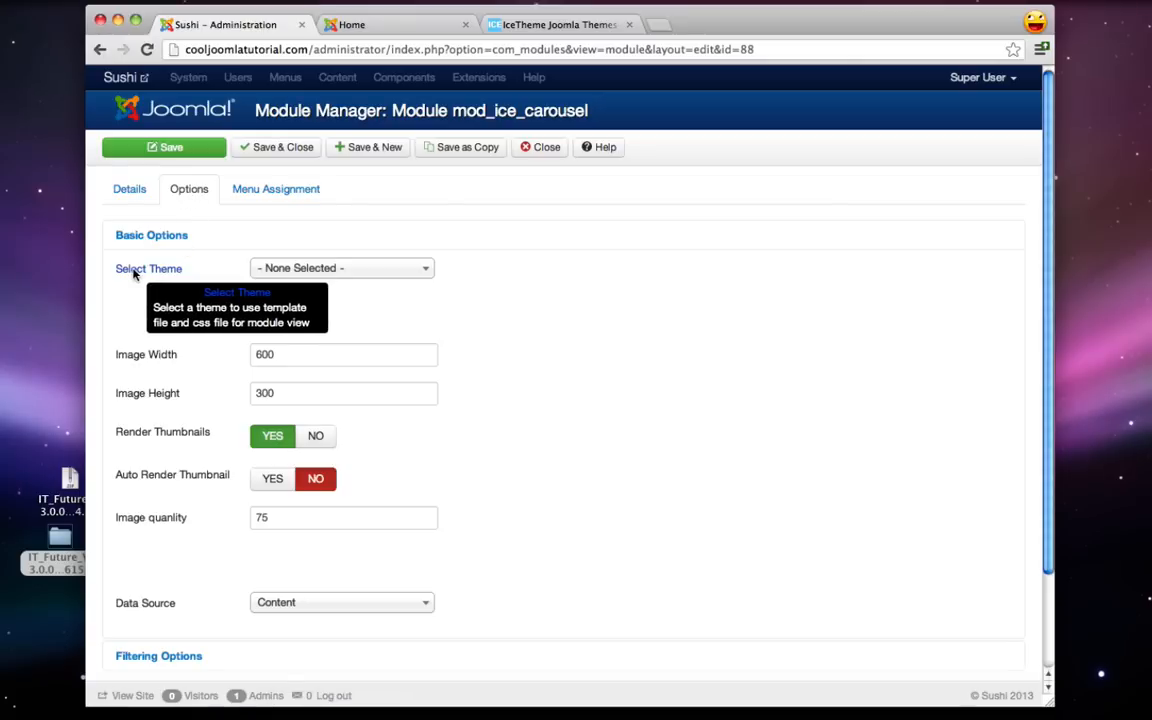
{"action": "left_click", "coordinate": [321, 270]}
{"action": "left_click", "coordinate": [286, 335]}
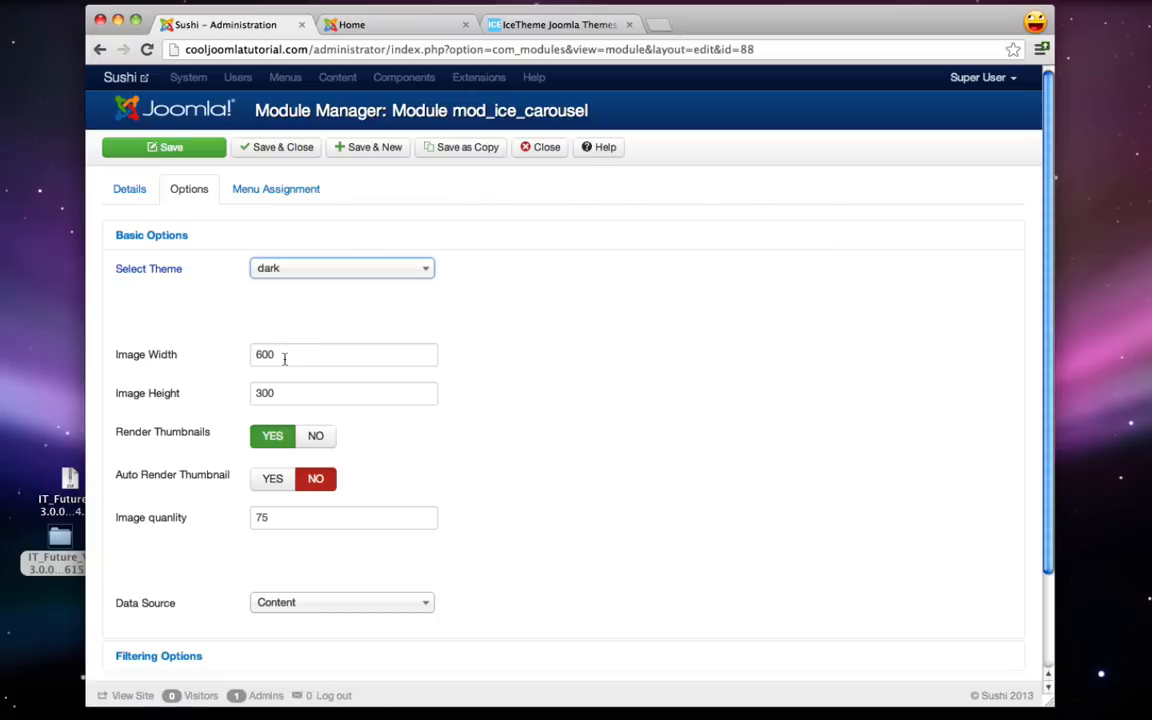
{"action": "left_click_drag", "start_coordinate": [301, 357], "coordinate": [243, 357]}
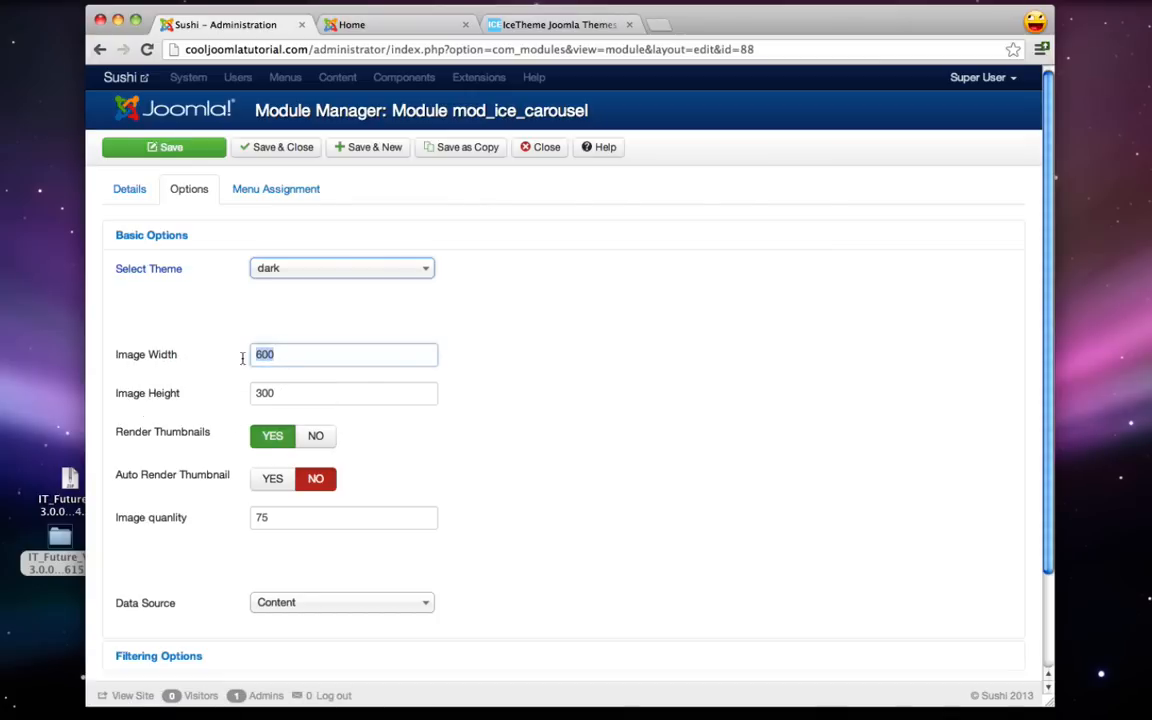
{"action": "type", "text": "1175"}
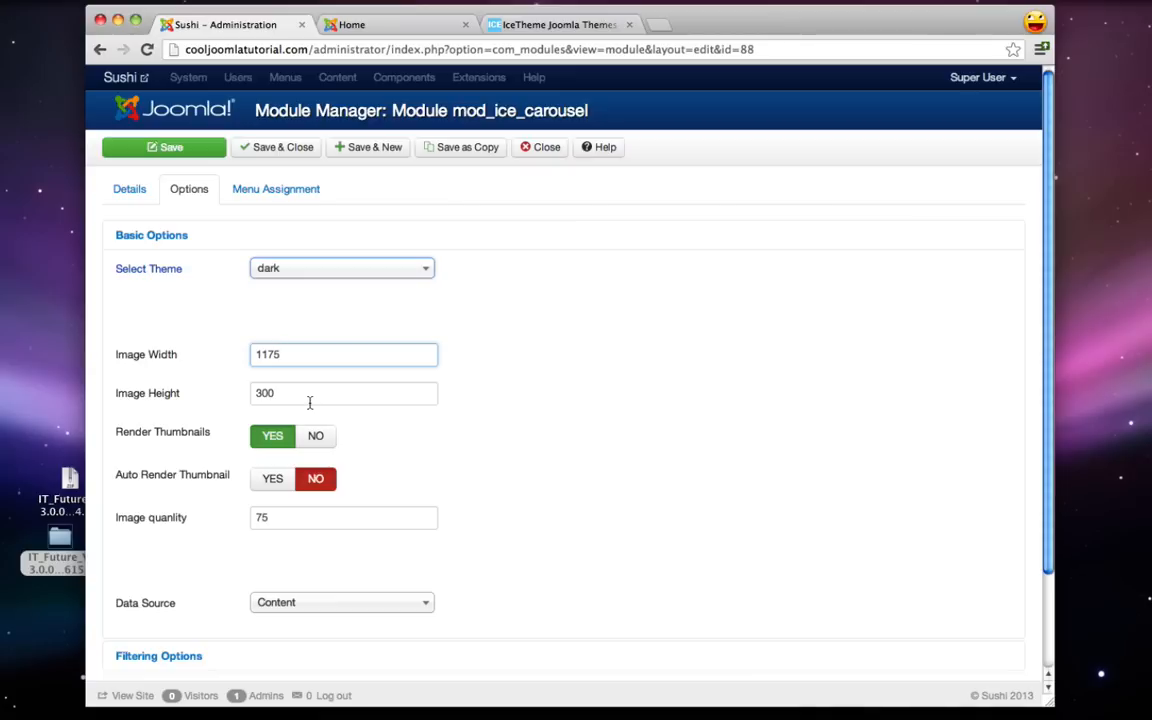
{"action": "left_click_drag", "start_coordinate": [310, 402], "coordinate": [255, 388]}
{"action": "type", "text": "465"}
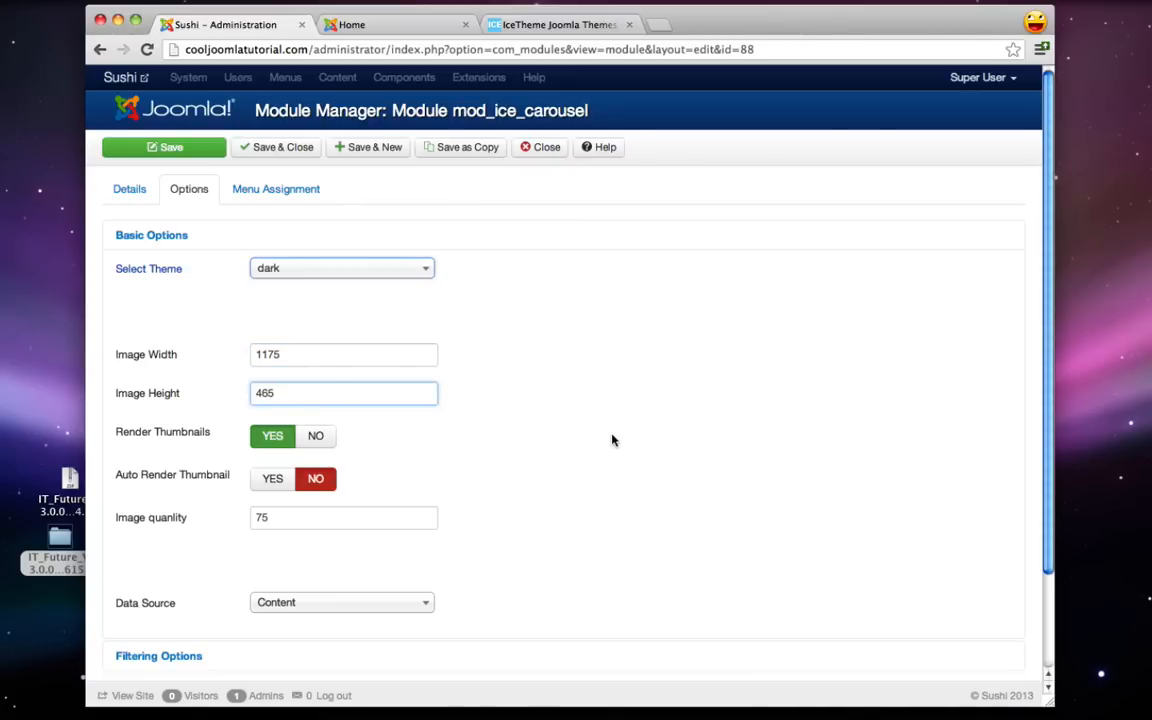
{"action": "left_click", "coordinate": [278, 192]}
- Assign the carousel to selected pages with only Home ticked, and Save & Close
{"action": "left_click", "coordinate": [295, 230]}
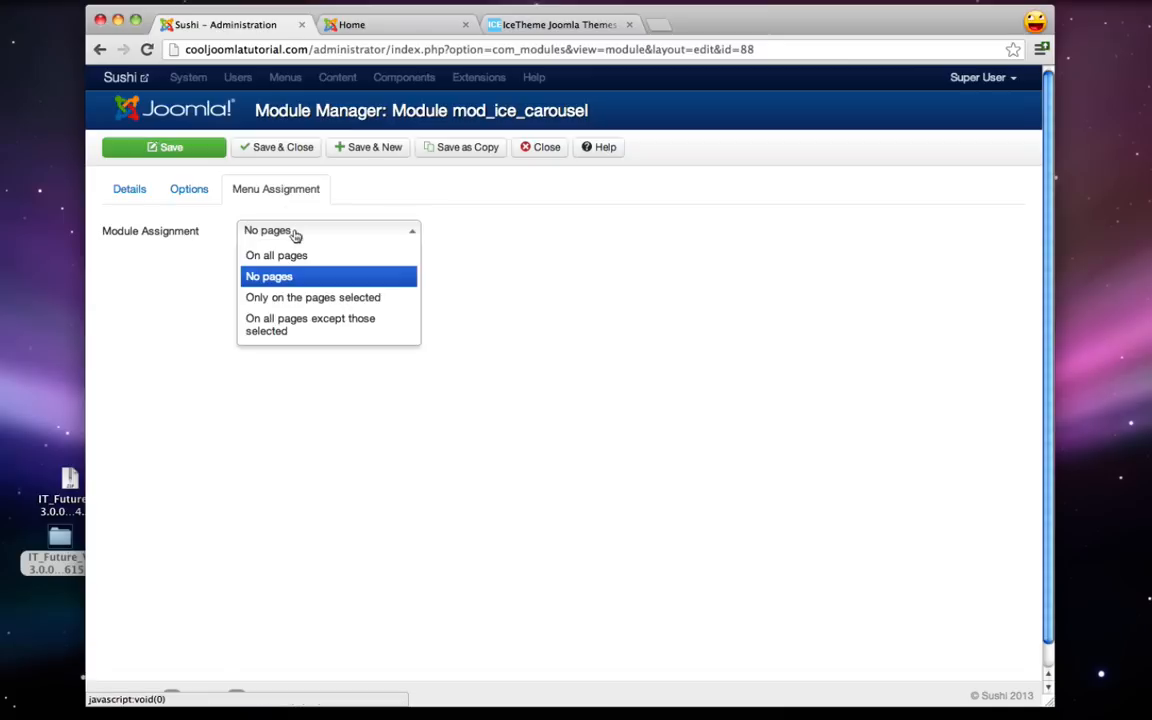
{"action": "left_click", "coordinate": [318, 298]}
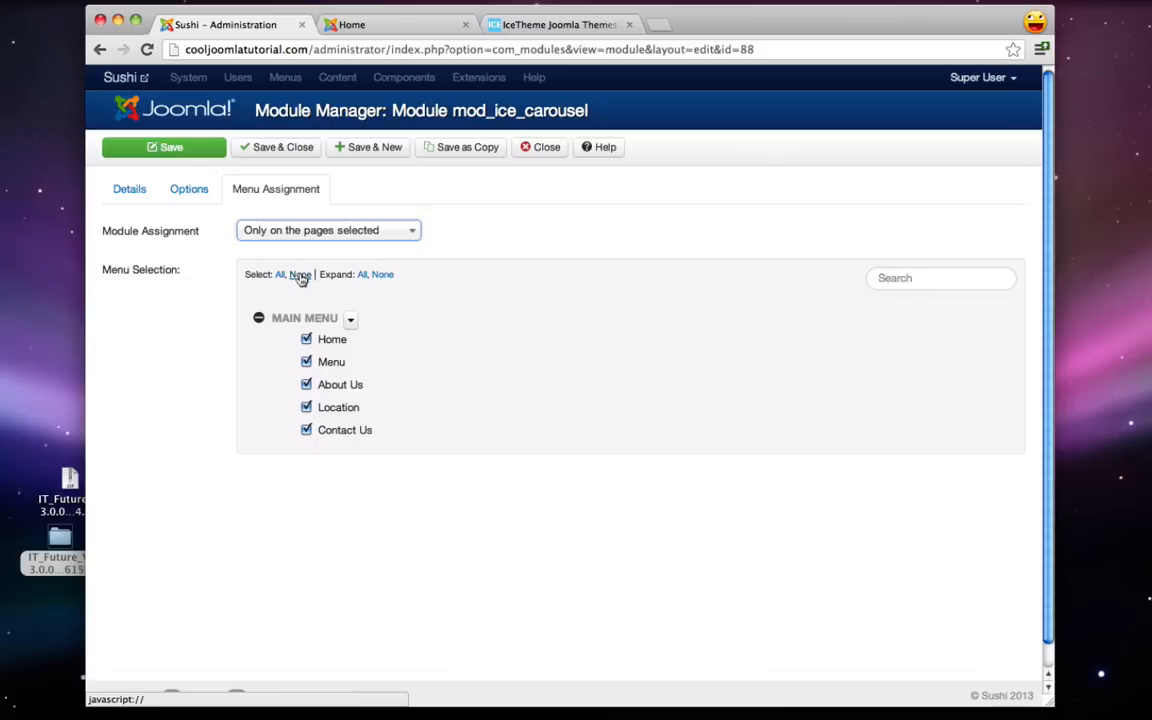
{"action": "left_click", "coordinate": [300, 276]}
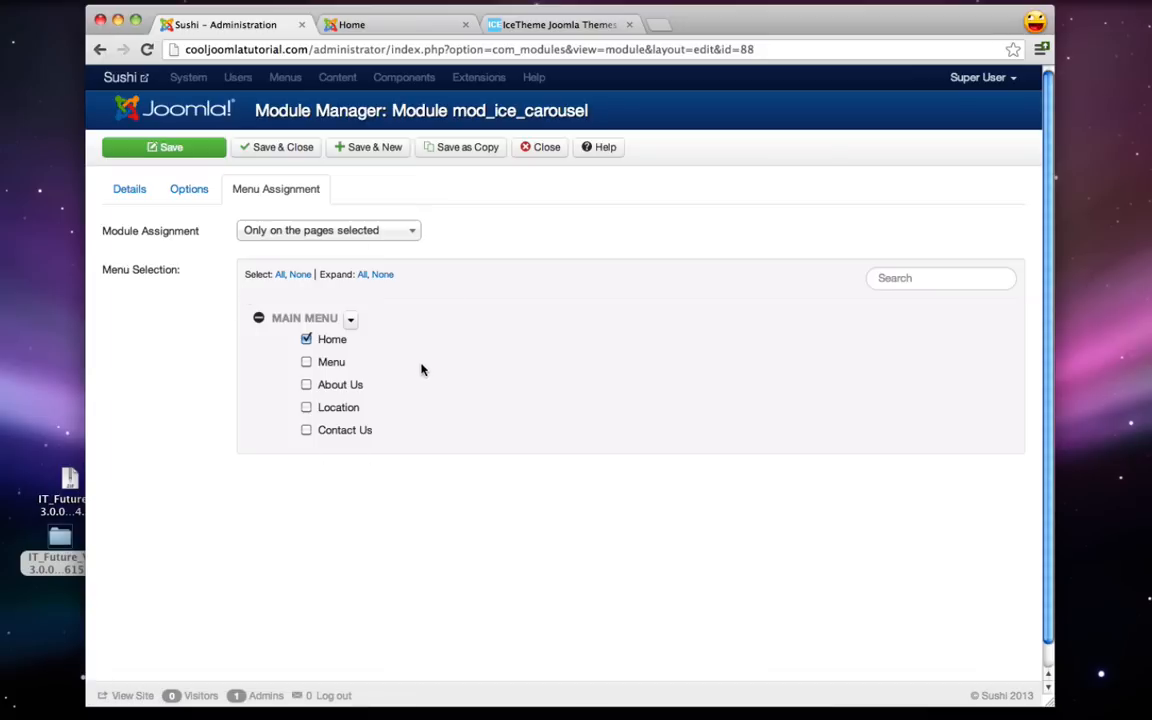
{"action": "left_click", "coordinate": [295, 154]}
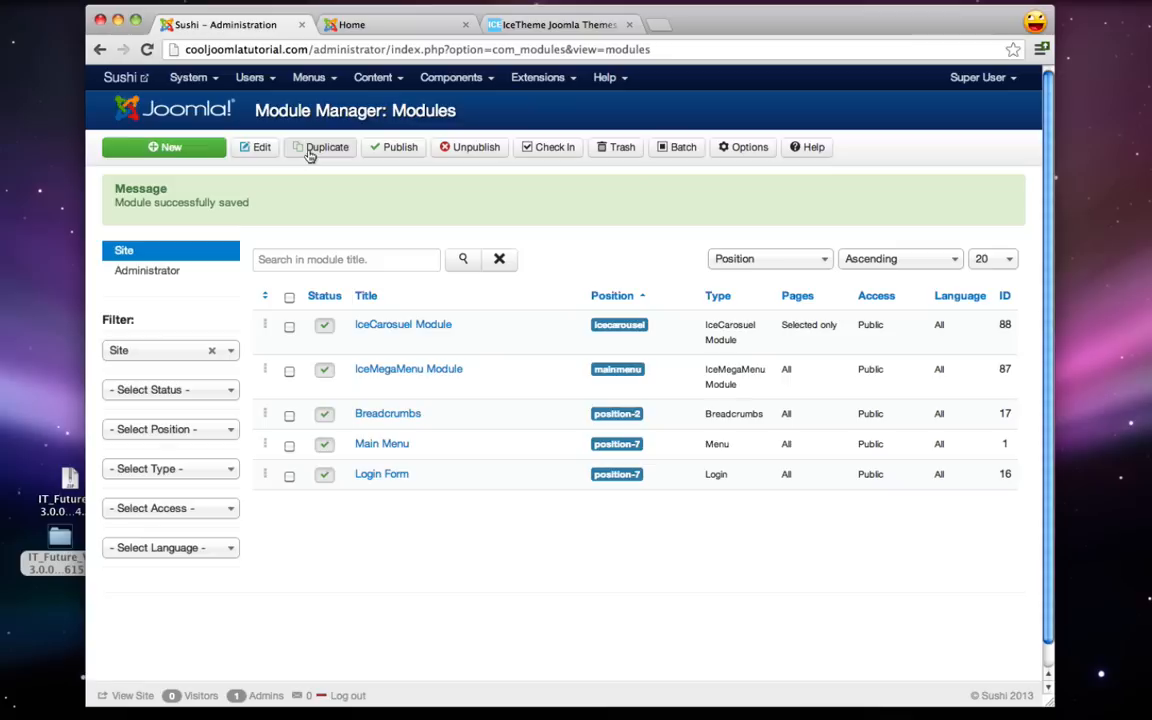
- In the Media Manager, create a folder named 'slides' and open it
{"action": "left_click", "coordinate": [373, 77]}
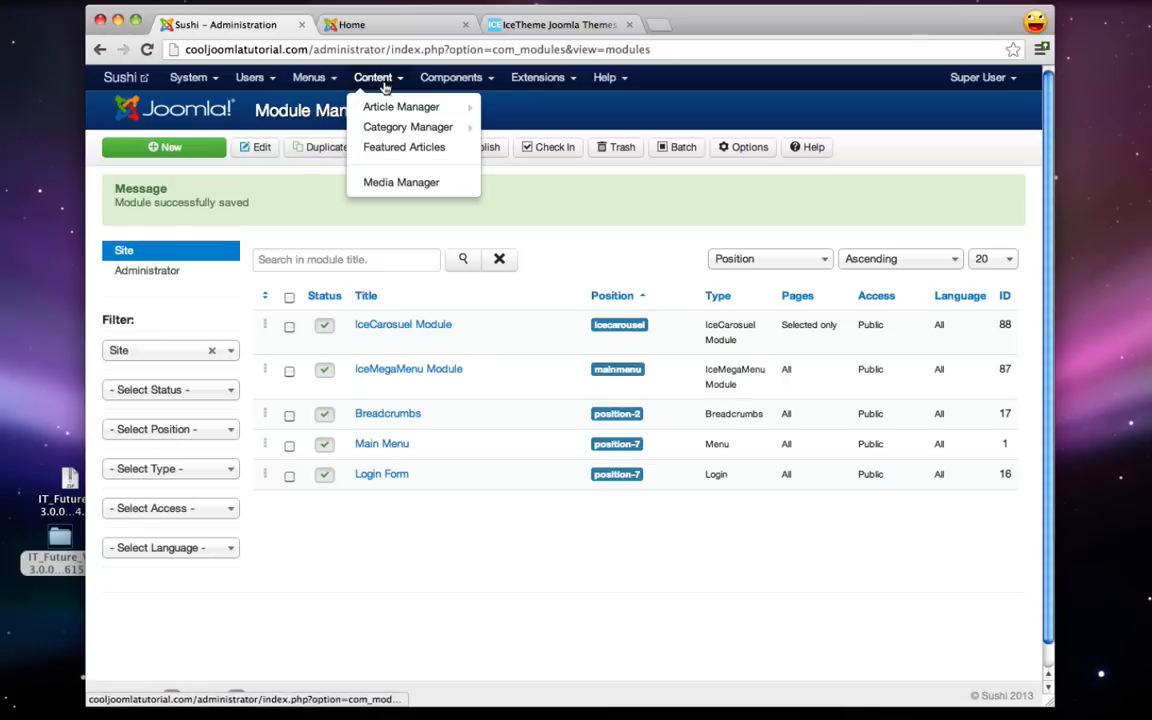
{"action": "left_click", "coordinate": [404, 186]}
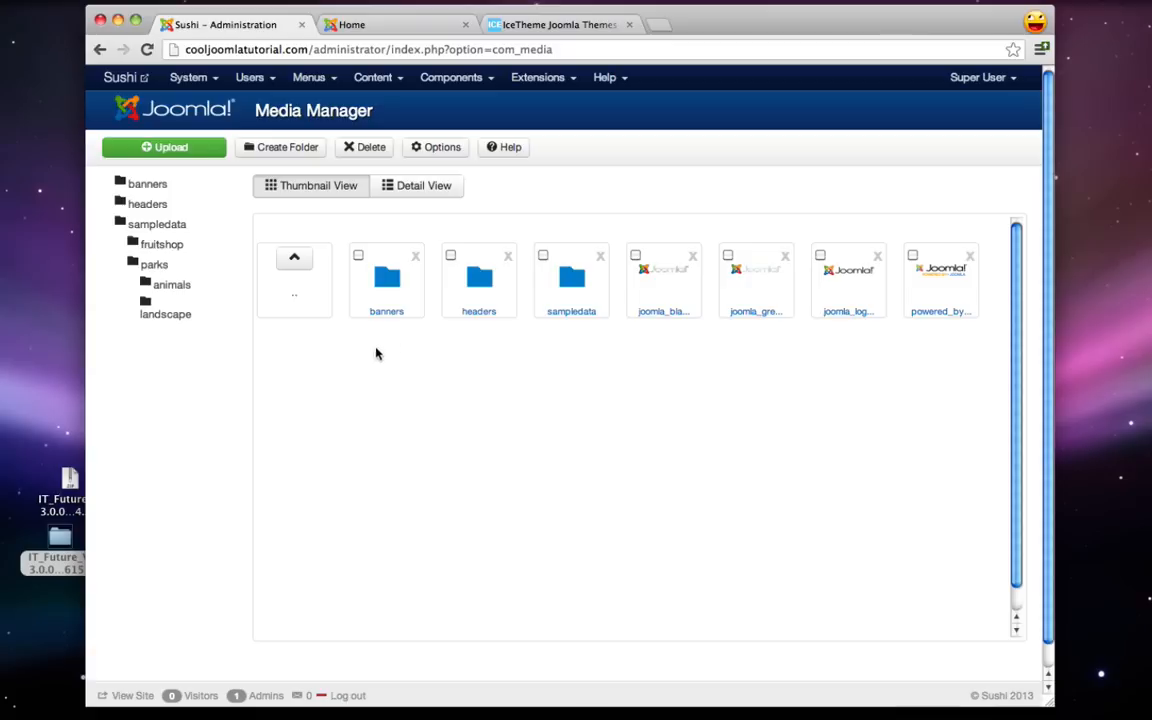
{"action": "left_click", "coordinate": [300, 150]}
{"action": "left_click", "coordinate": [486, 230]}
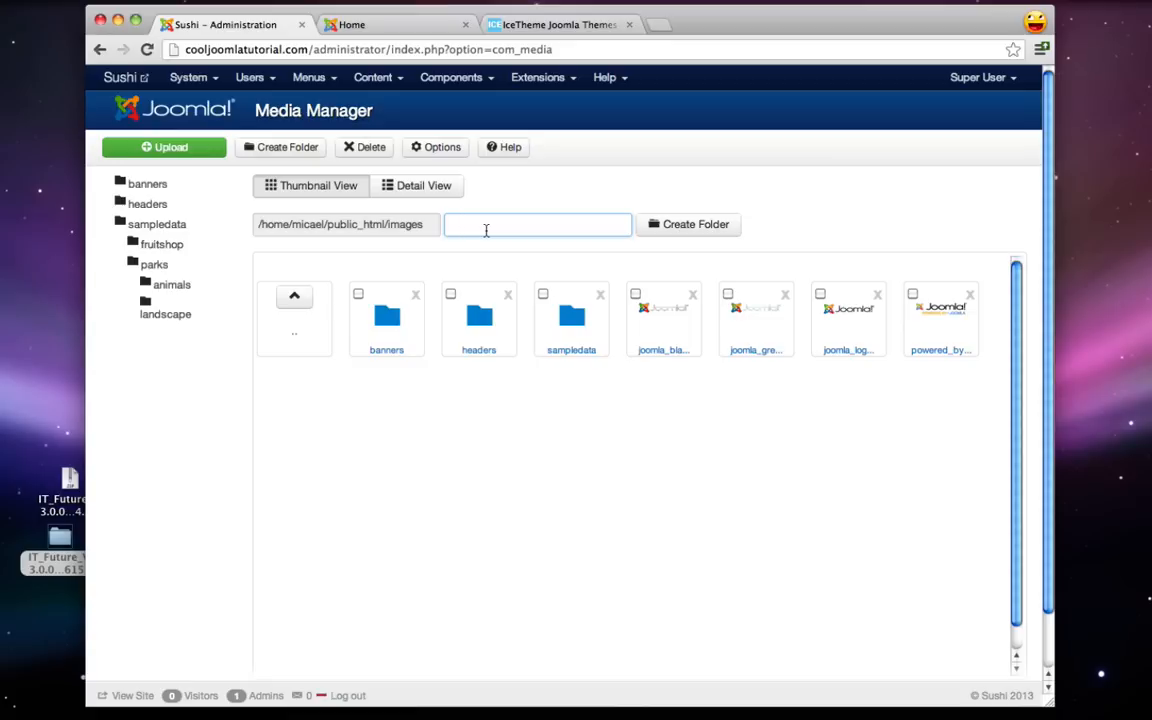
{"action": "type", "text": "slides"}
{"action": "left_click", "coordinate": [680, 224]}
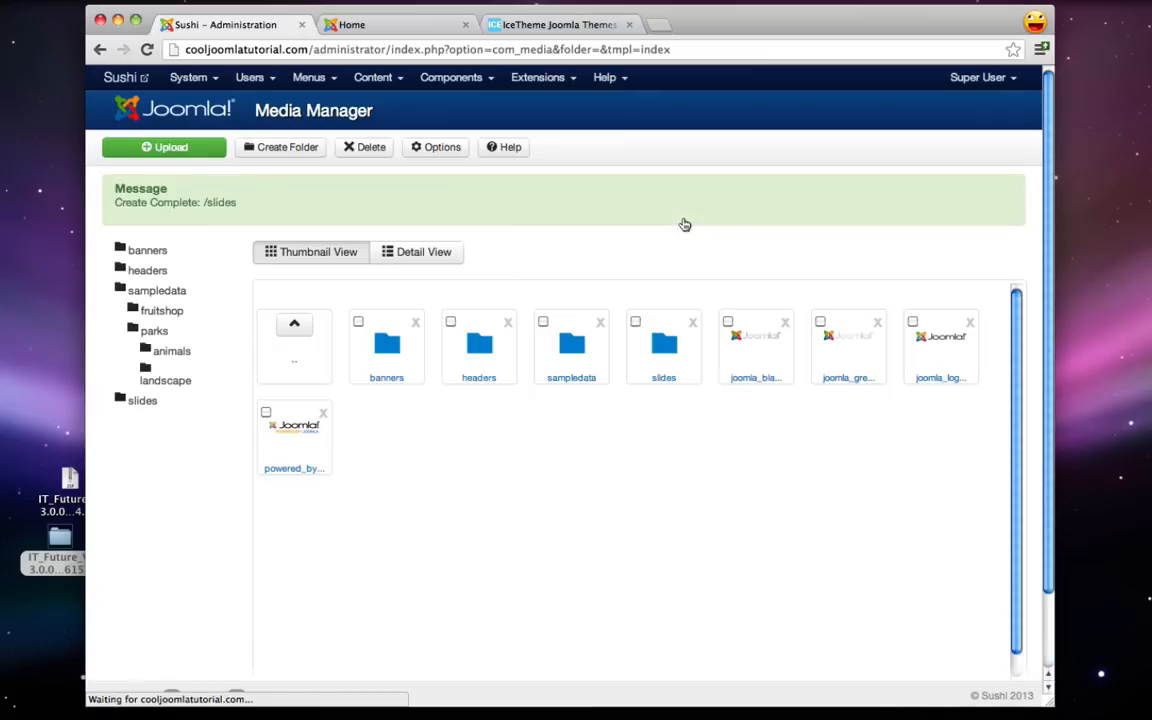
{"action": "left_click", "coordinate": [664, 345]}
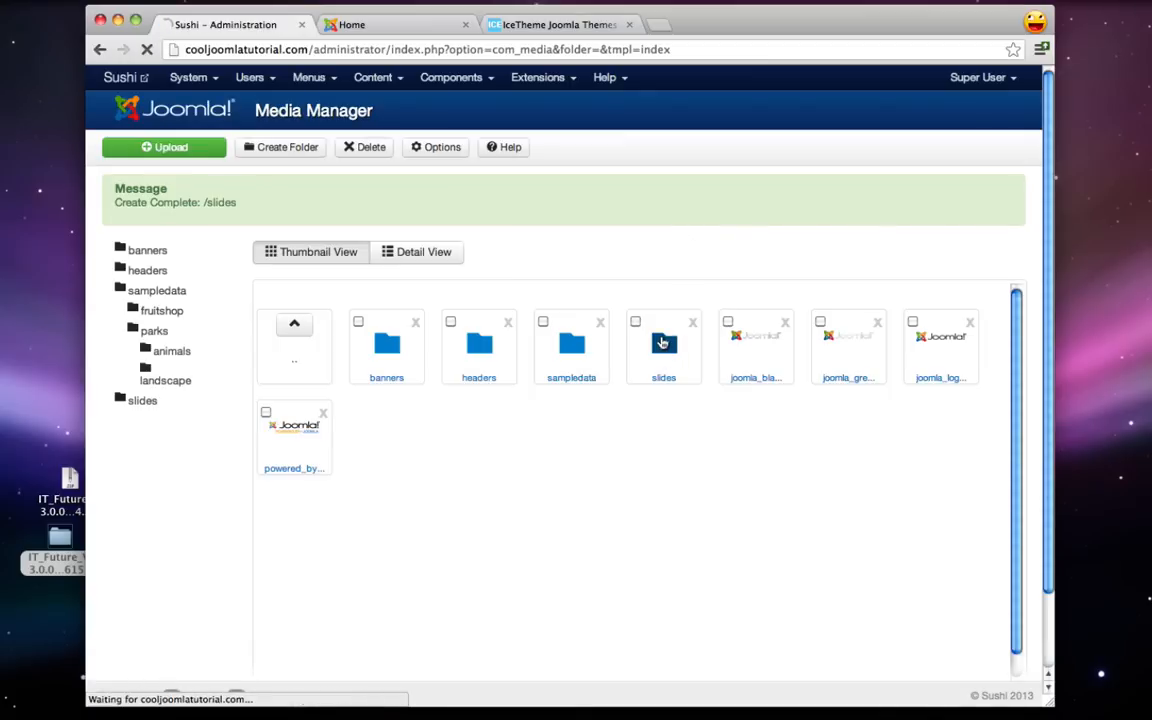
- Start an upload and check sushi1.jpg's 1175 × 465 dimensions in the file picker
{"action": "left_click", "coordinate": [176, 148]}
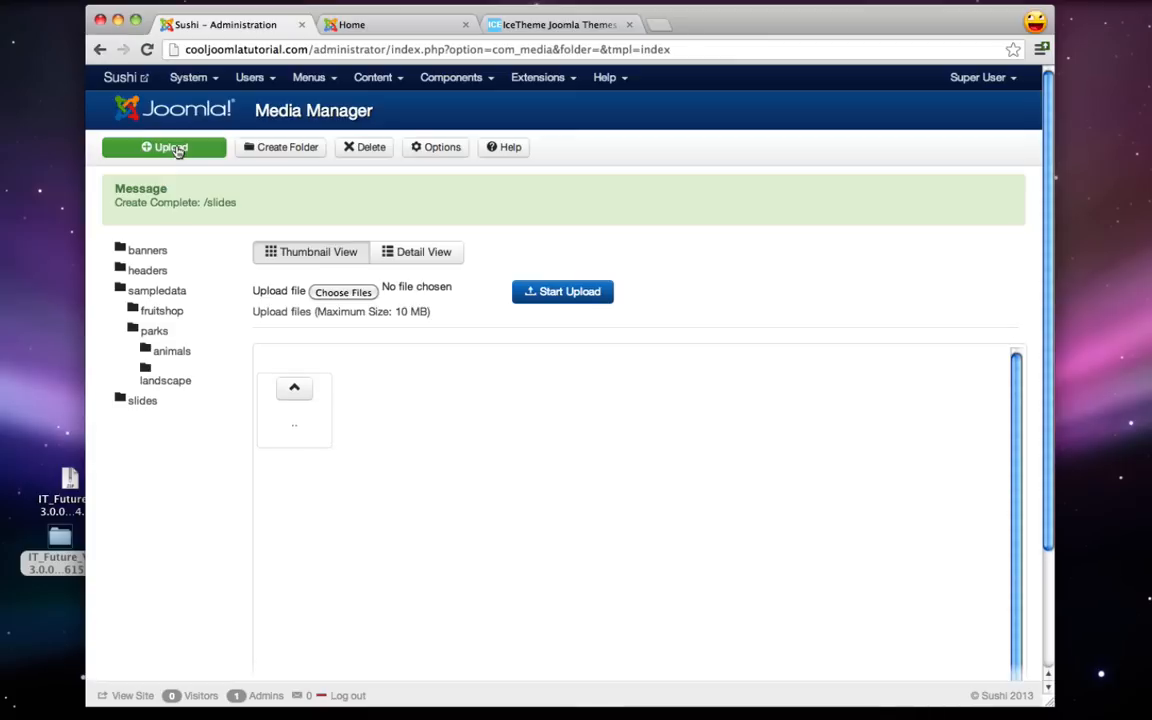
{"action": "left_click", "coordinate": [351, 295]}
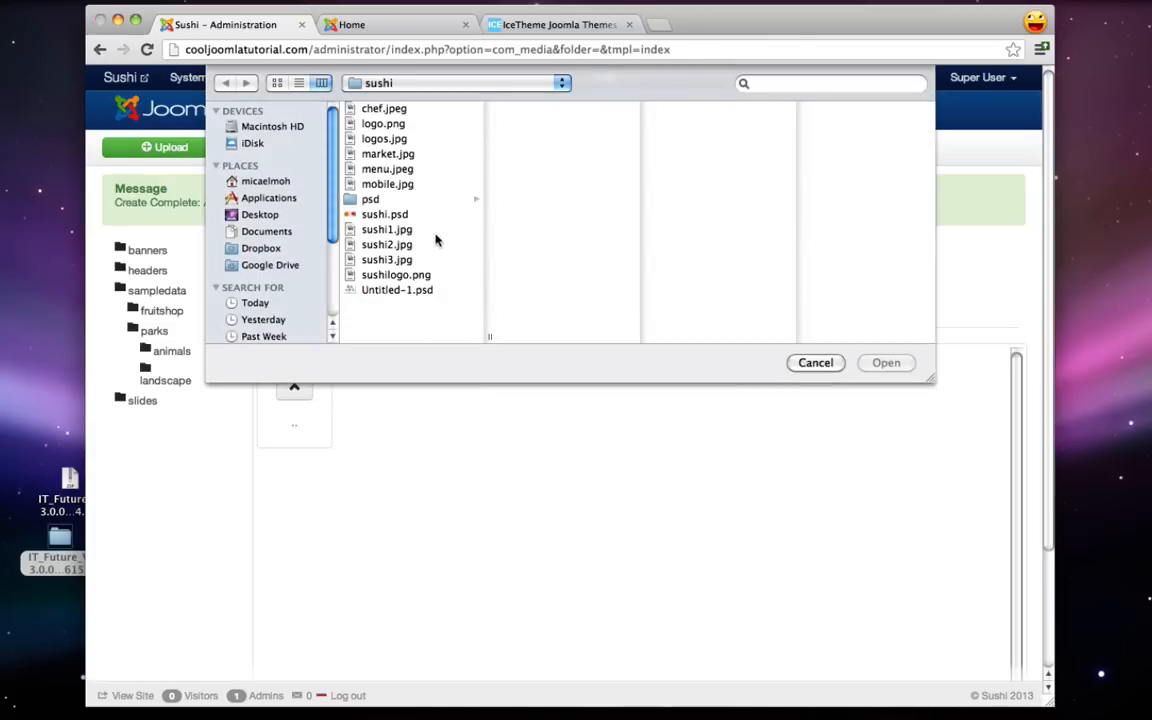
{"action": "left_click", "coordinate": [398, 231]}
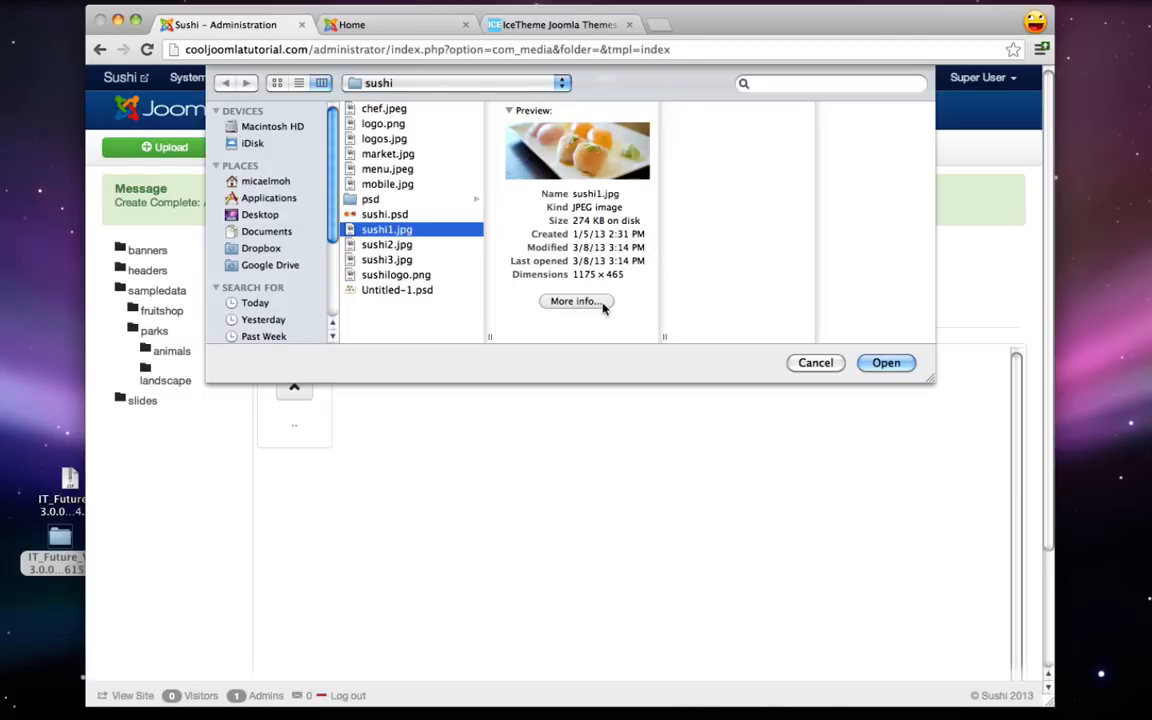
{"action": "left_click_drag", "start_coordinate": [573, 274], "coordinate": [619, 279]}
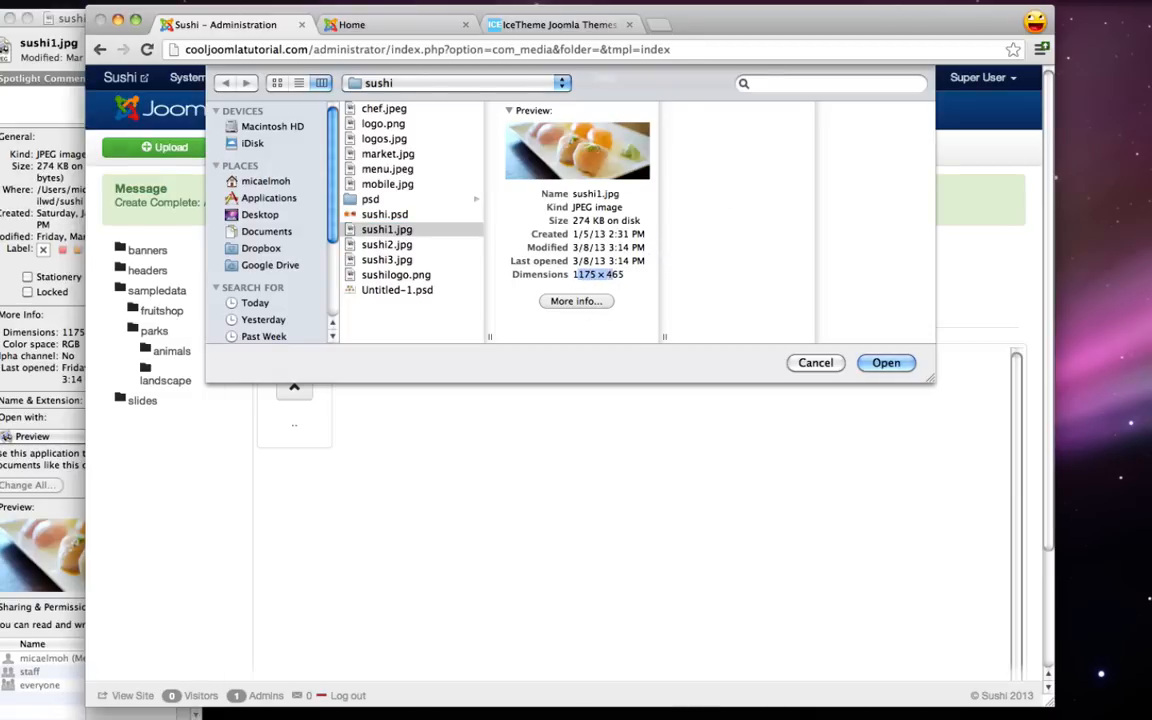
{"action": "left_click", "coordinate": [8, 17]}
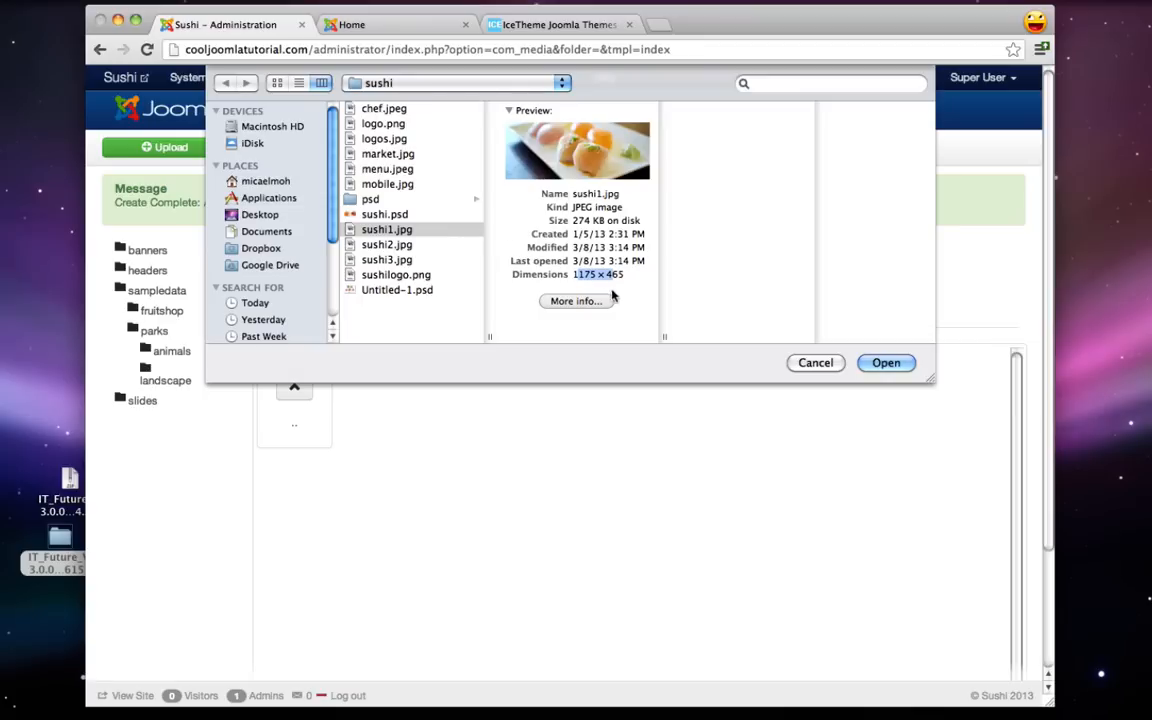
{"action": "left_click", "coordinate": [579, 279]}
- Select sushi1.jpg through sushi3.jpg and upload all three into slides
{"action": "left_click", "coordinate": [407, 231]}
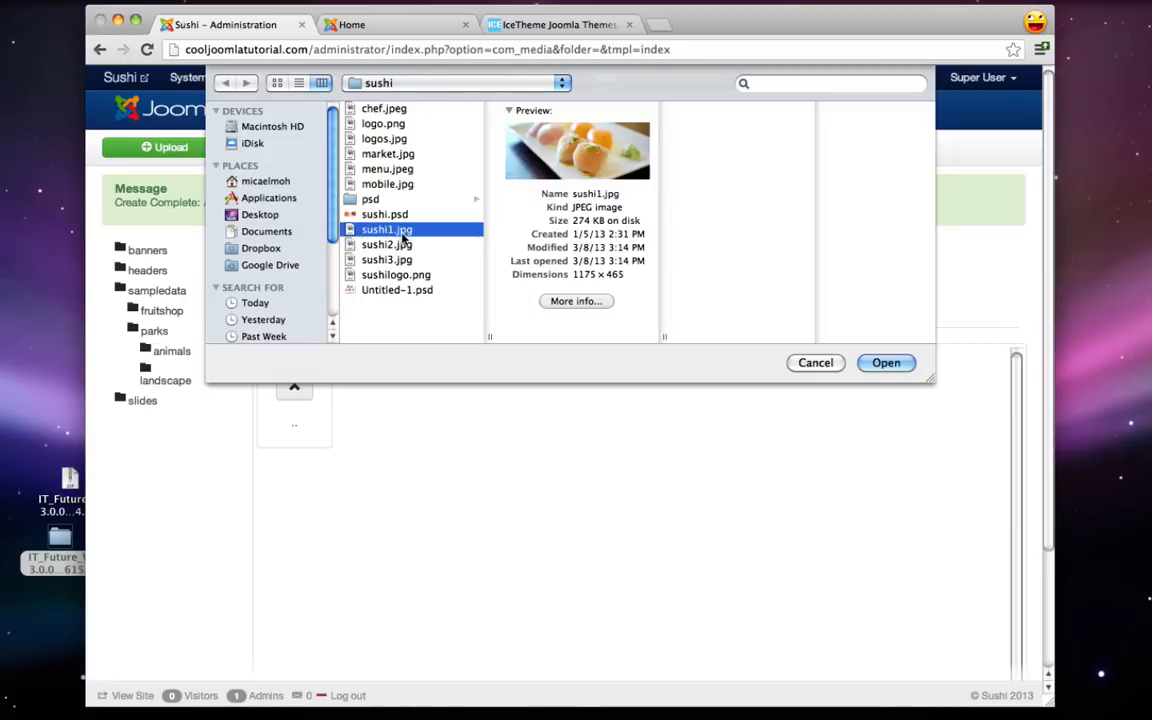
{"action": "left_click", "coordinate": [396, 260], "text": "shift"}
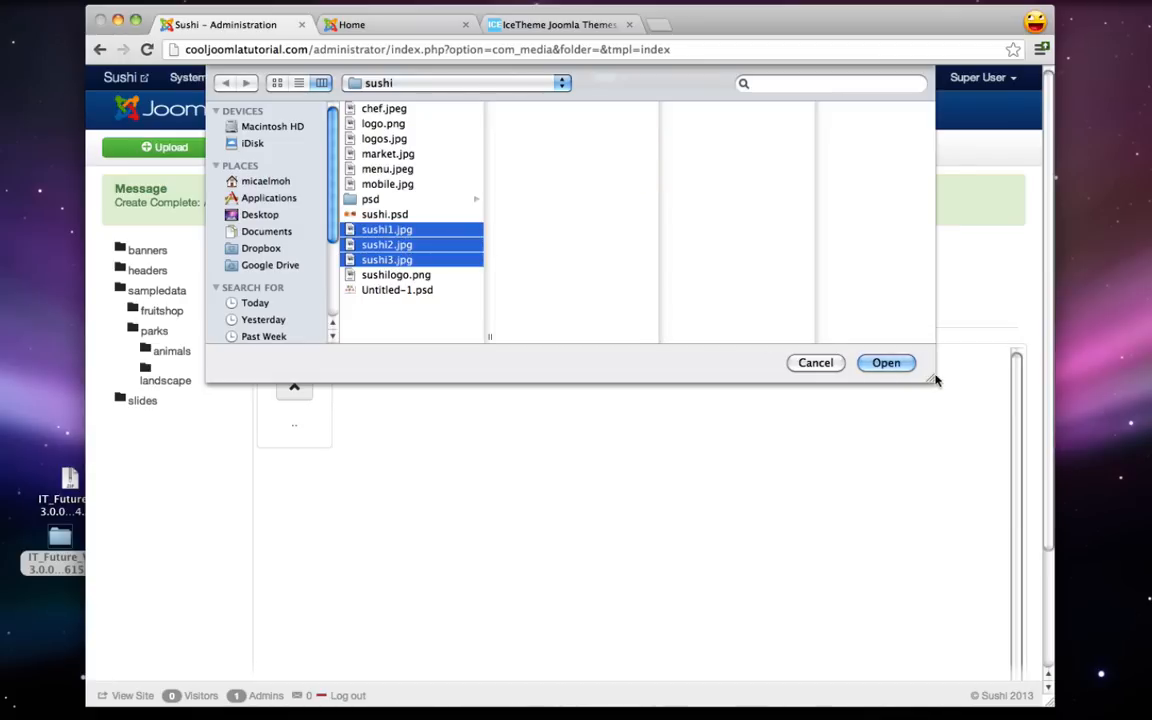
{"action": "left_click", "coordinate": [889, 364]}
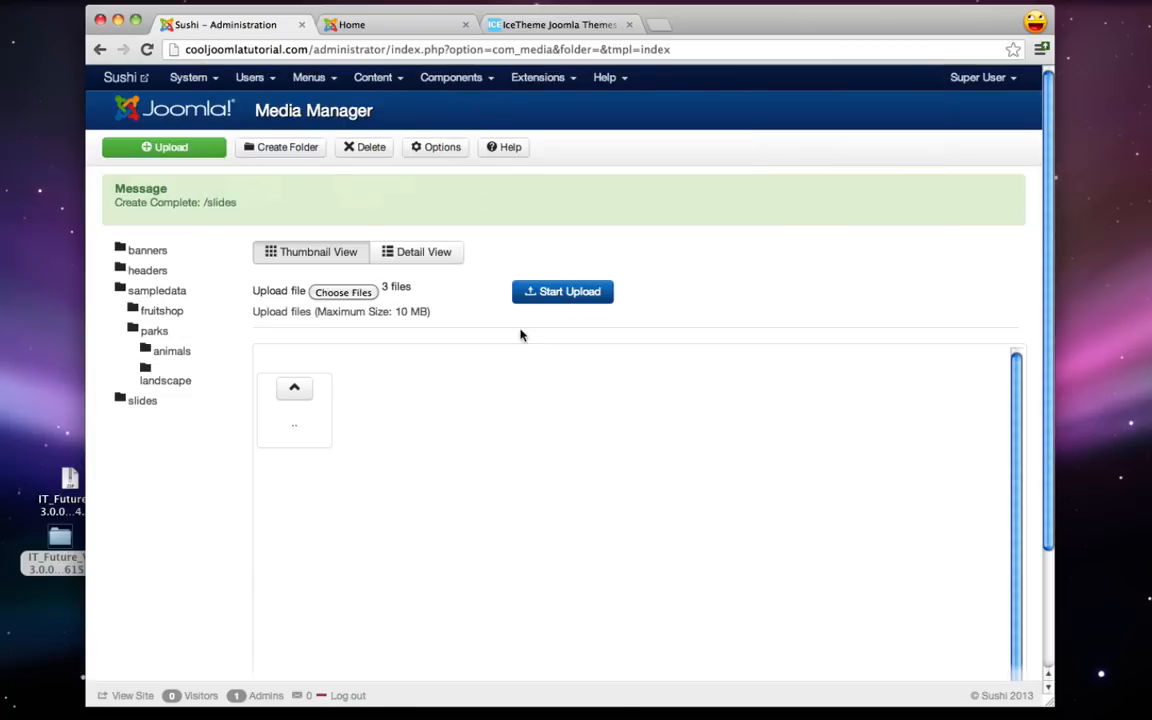
{"action": "left_click", "coordinate": [556, 292]}
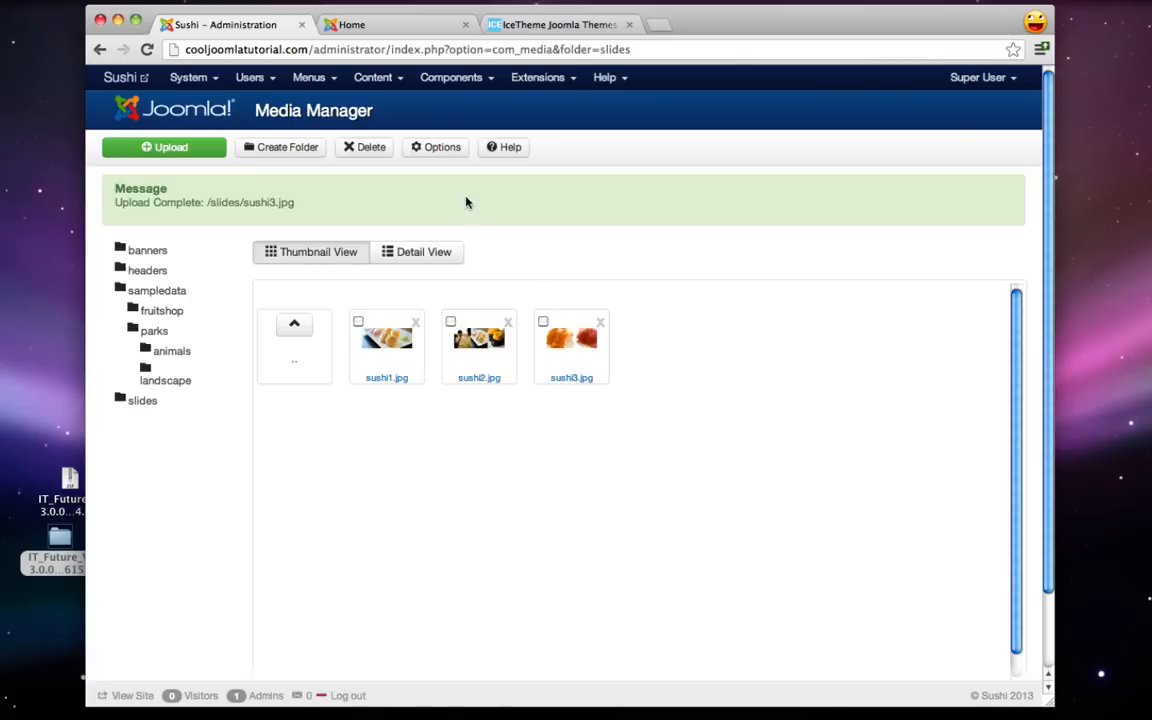
{"action": "left_click", "coordinate": [373, 77]}
{"action": "mouse_move", "coordinate": [412, 131]}
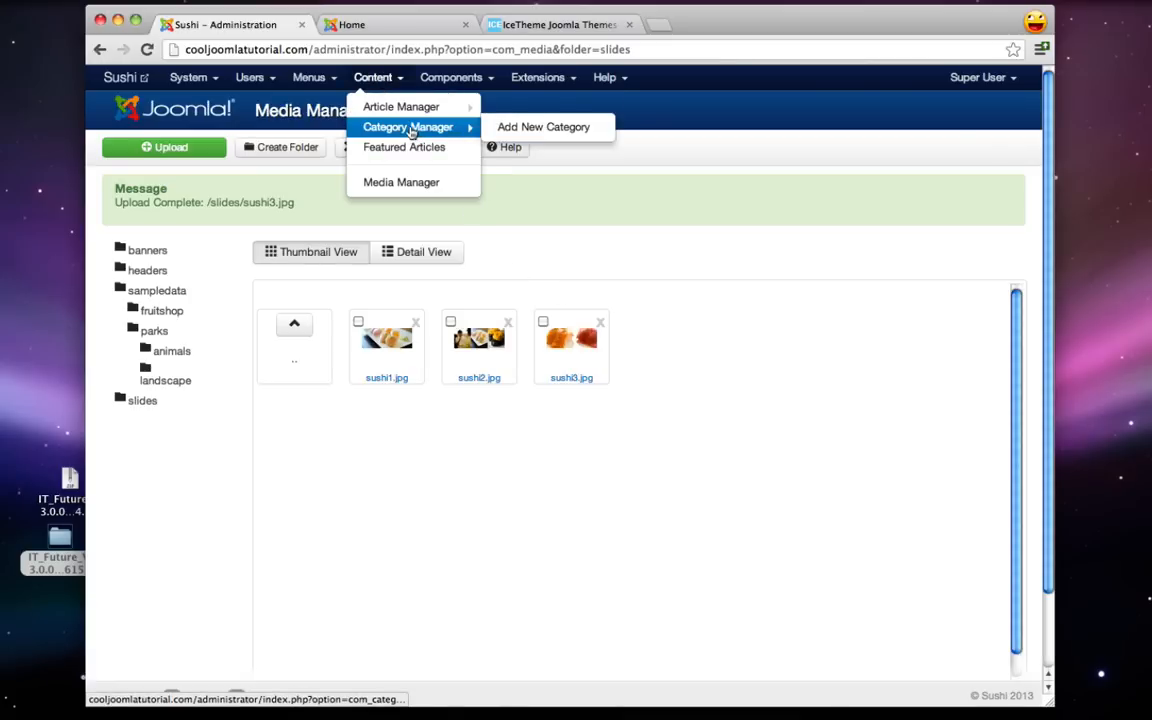
- Add a new article category titled 'images' and save and close it
{"action": "left_click", "coordinate": [520, 133]}
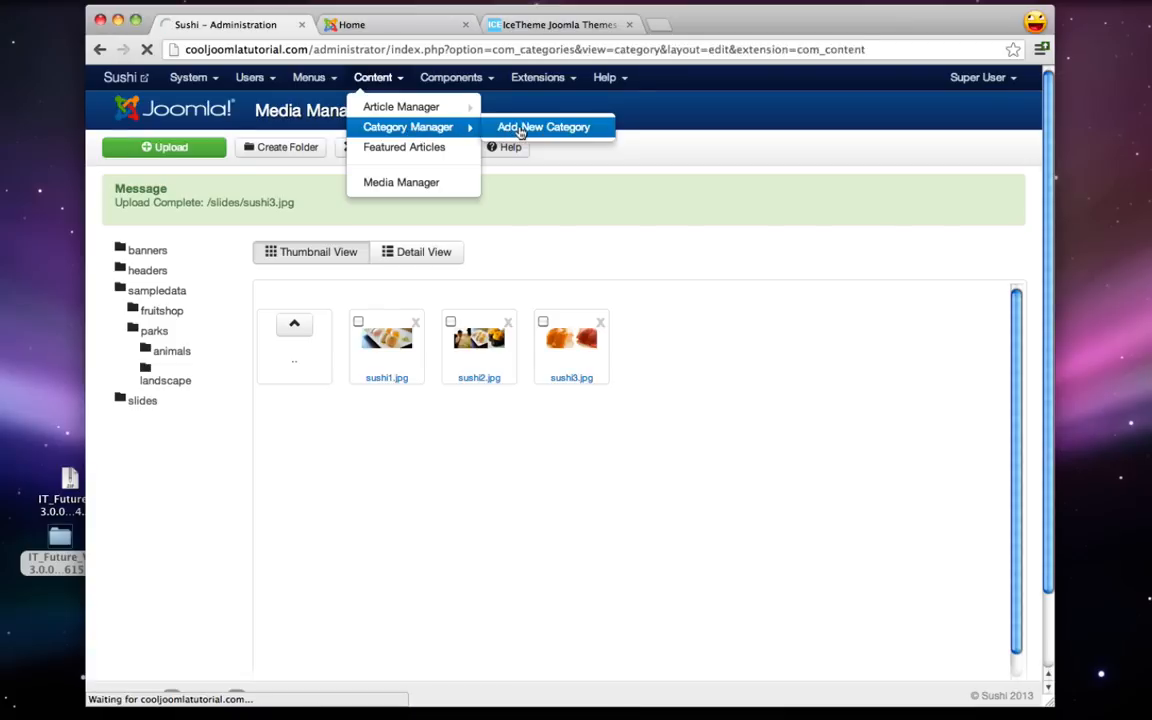
{"action": "left_click", "coordinate": [296, 238]}
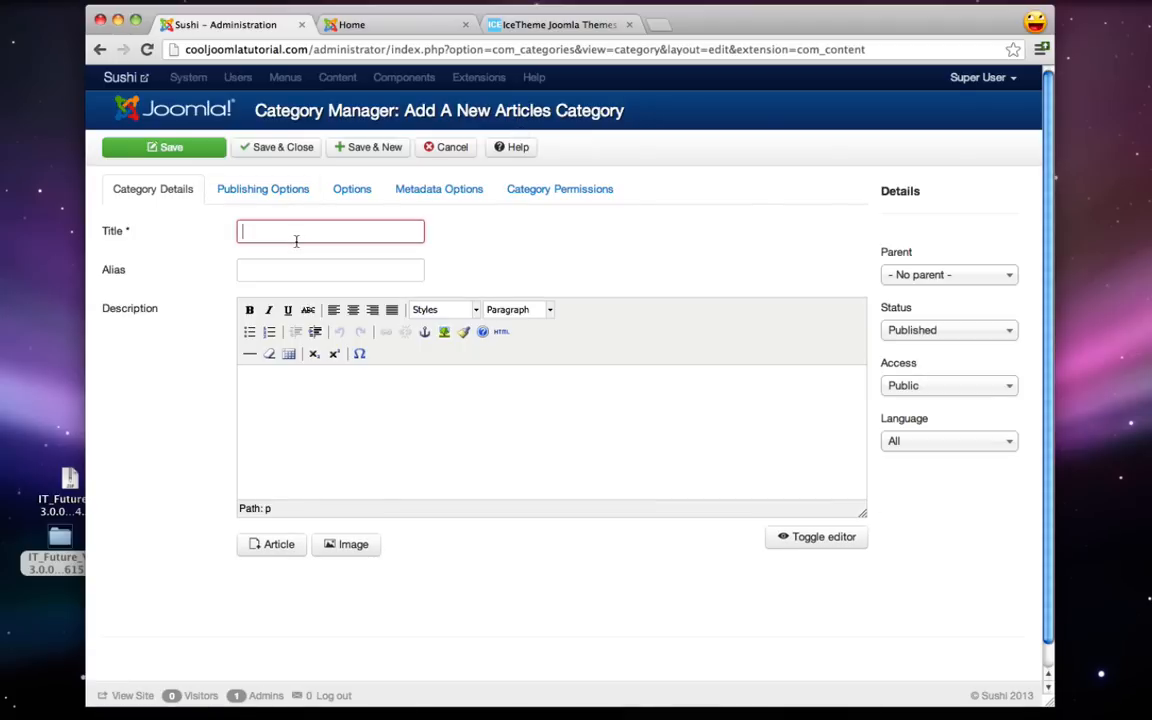
{"action": "type", "text": "images"}
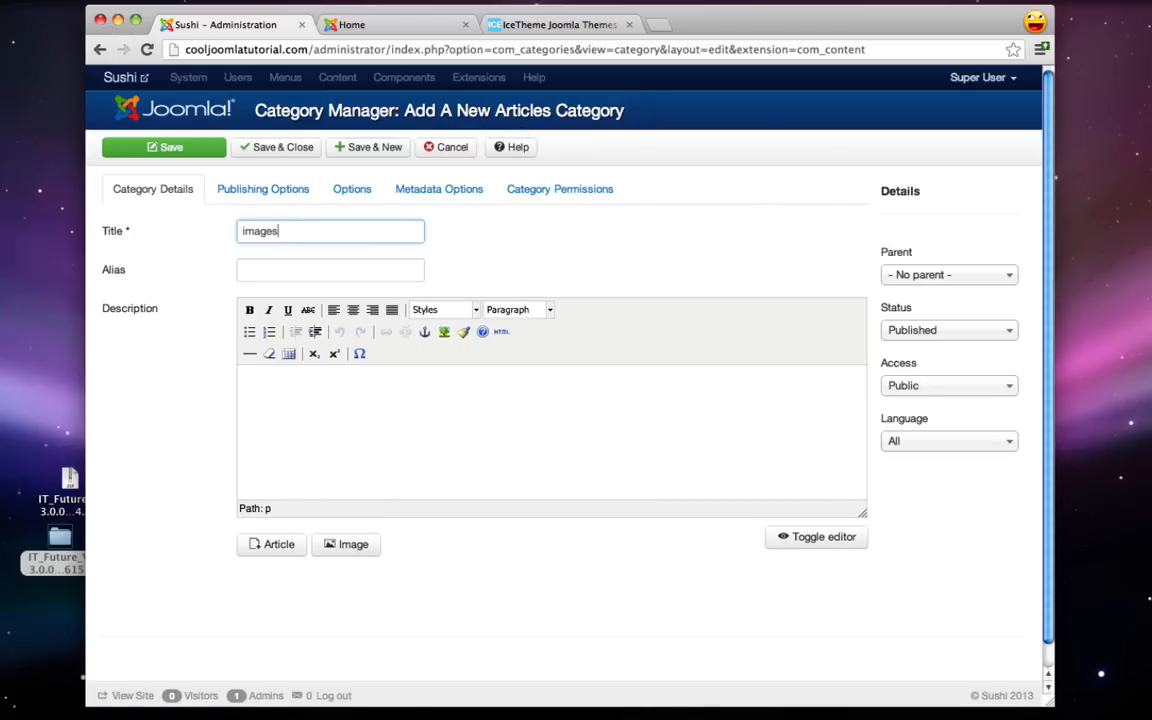
{"action": "left_click", "coordinate": [277, 149]}
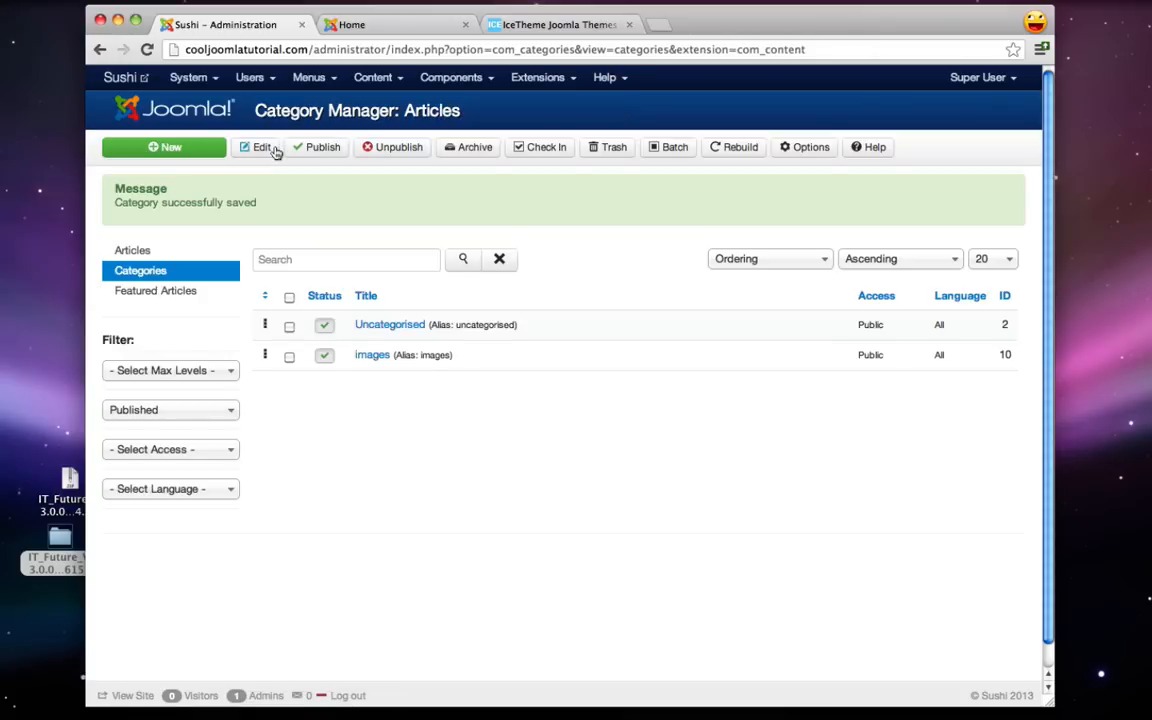
{"action": "left_click", "coordinate": [373, 77]}
- Start a new article titled 'Traditional & Elegant' and insert slides/sushi1.jpg into its body
{"action": "mouse_move", "coordinate": [390, 110]}
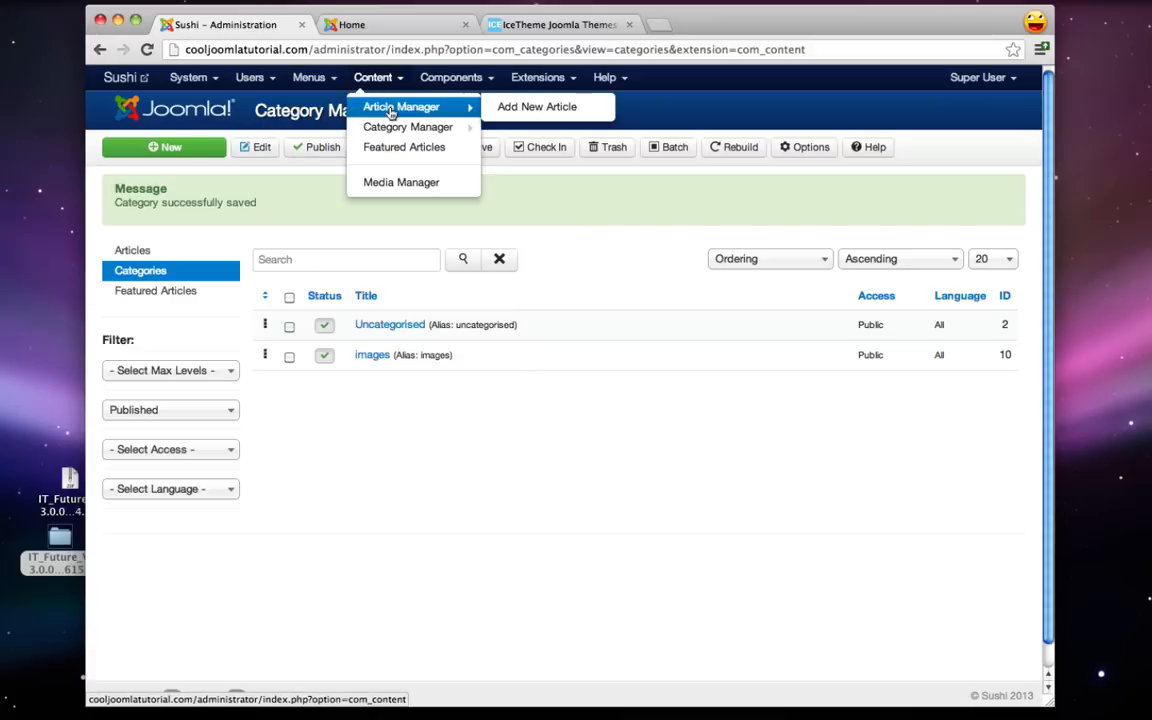
{"action": "left_click", "coordinate": [535, 107]}
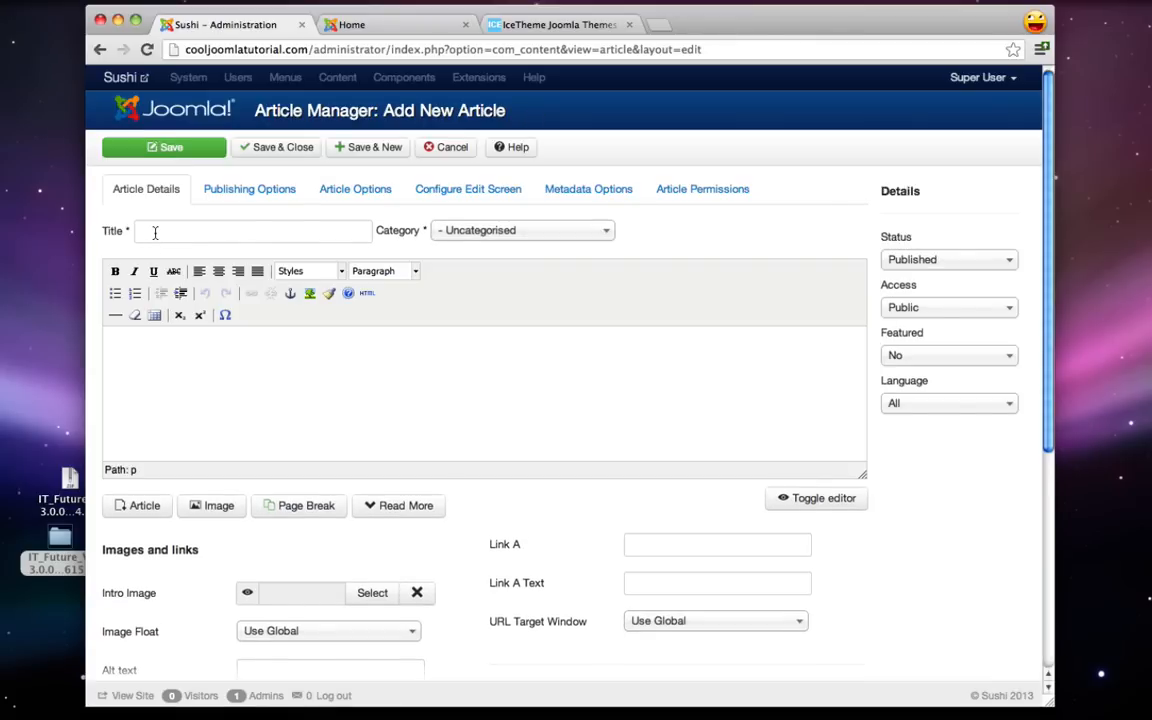
{"action": "left_click", "coordinate": [155, 232]}
{"action": "type", "text": "Traditional & Elegant"}
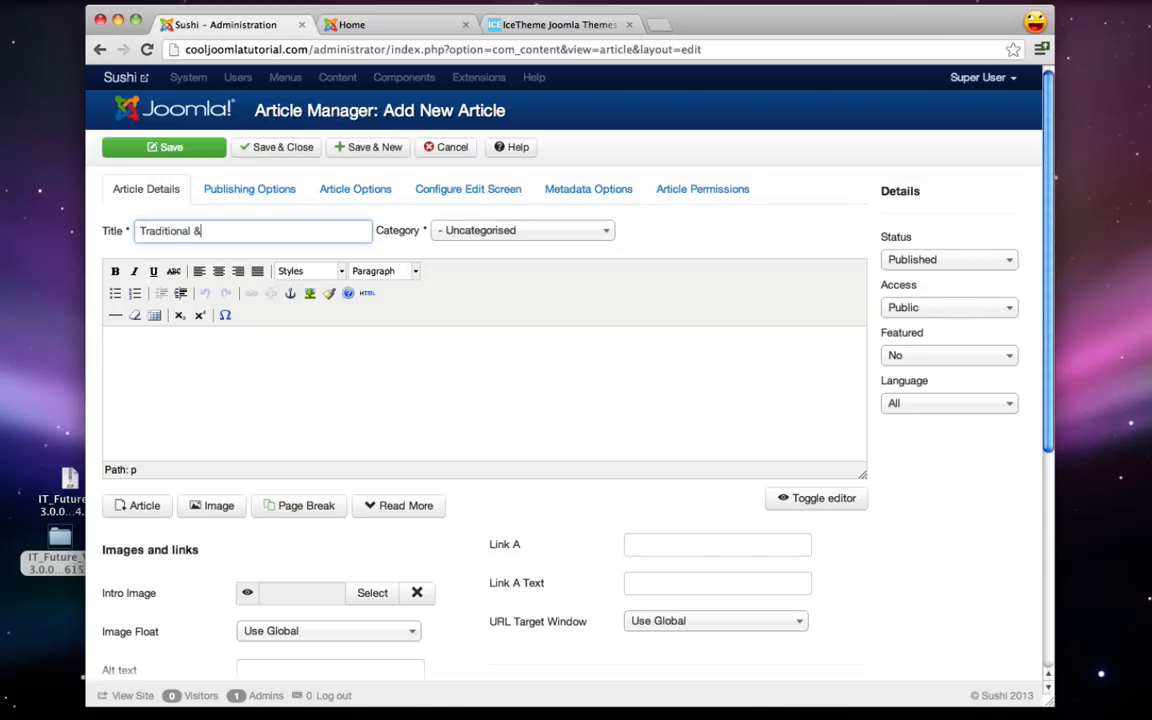
{"action": "left_click", "coordinate": [236, 377]}
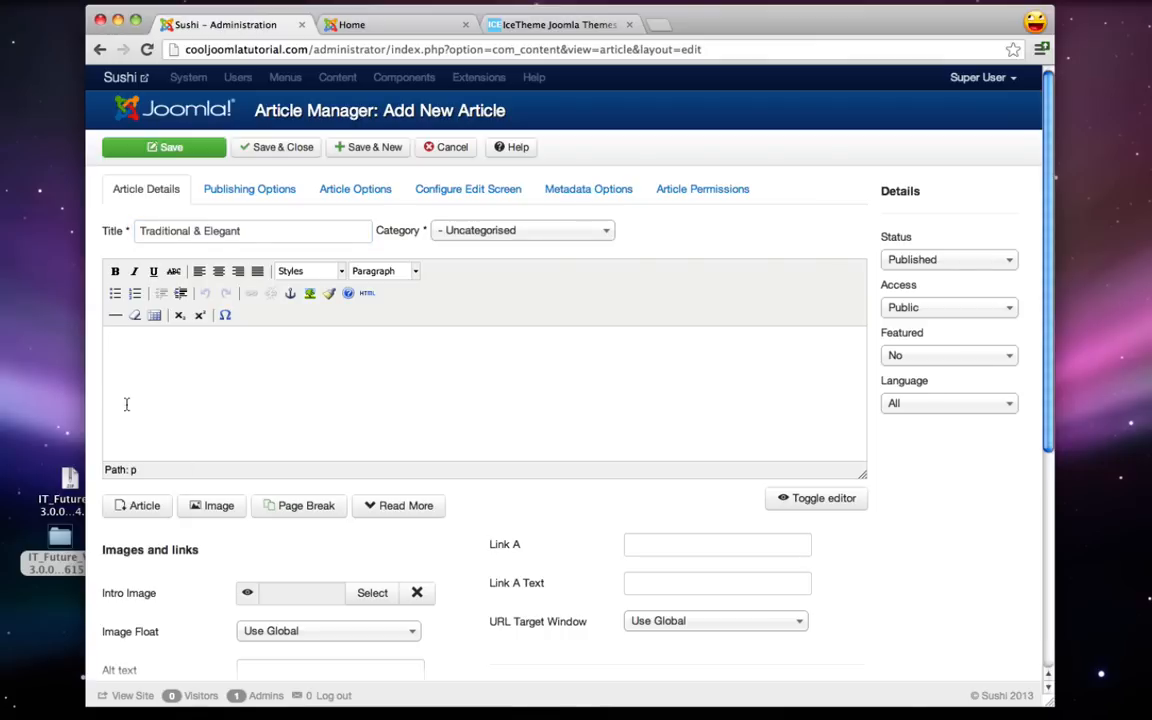
{"action": "left_click", "coordinate": [216, 508]}
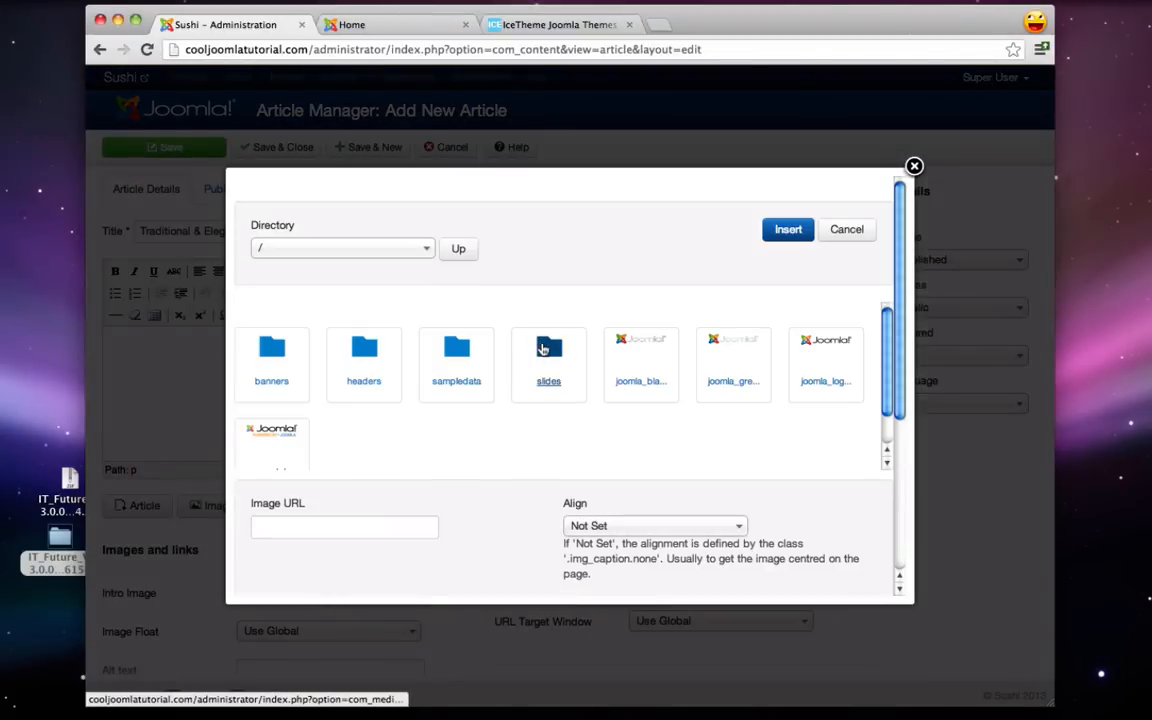
{"action": "left_click", "coordinate": [543, 348]}
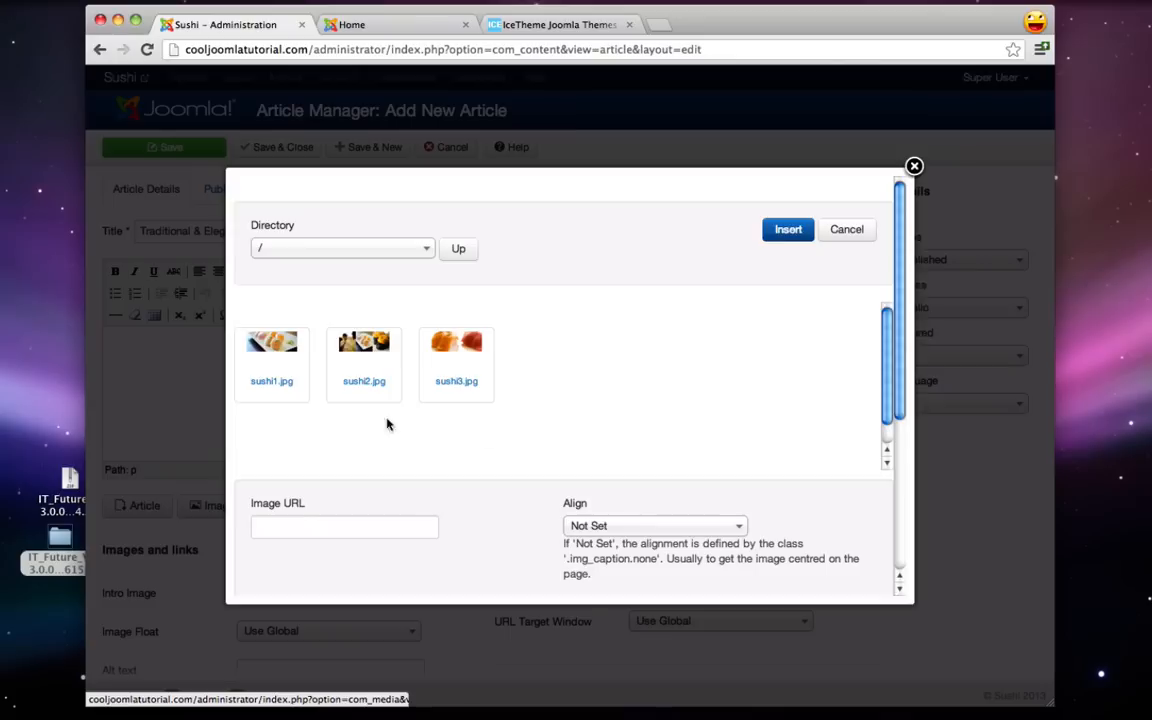
{"action": "left_click", "coordinate": [278, 346]}
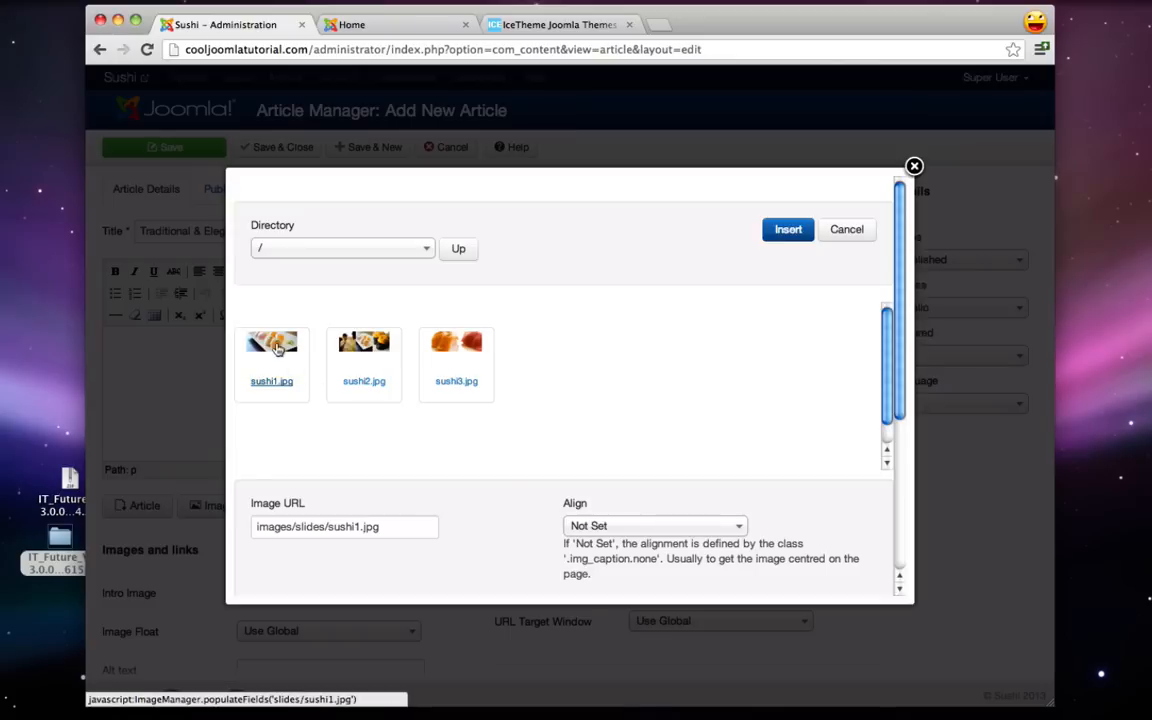
{"action": "left_click", "coordinate": [786, 230]}
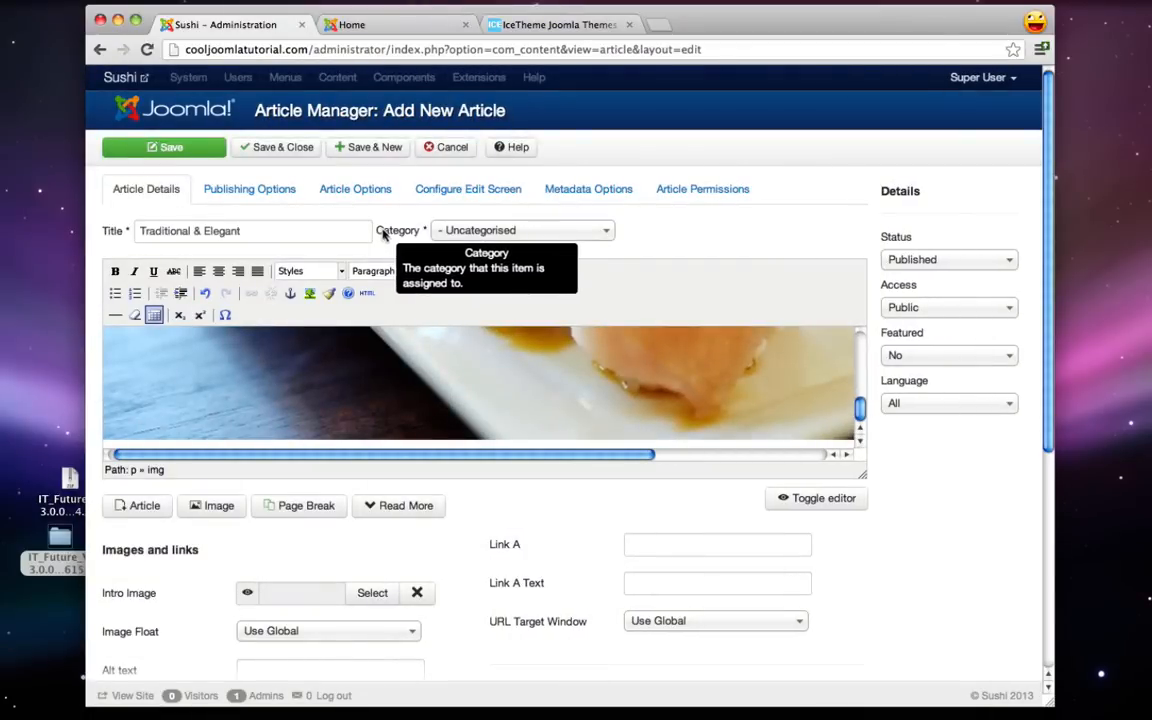
- File the article under the images category and Save & New
{"action": "left_click", "coordinate": [514, 231]}
{"action": "left_click", "coordinate": [470, 278]}
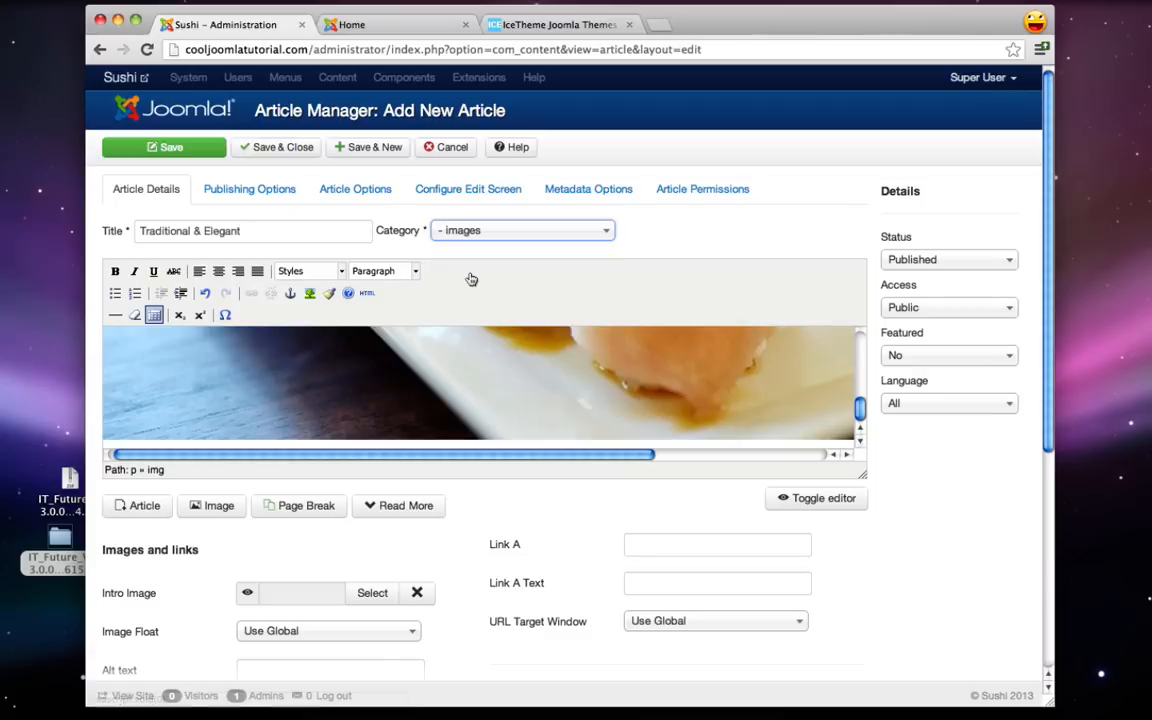
{"action": "left_click", "coordinate": [365, 150]}
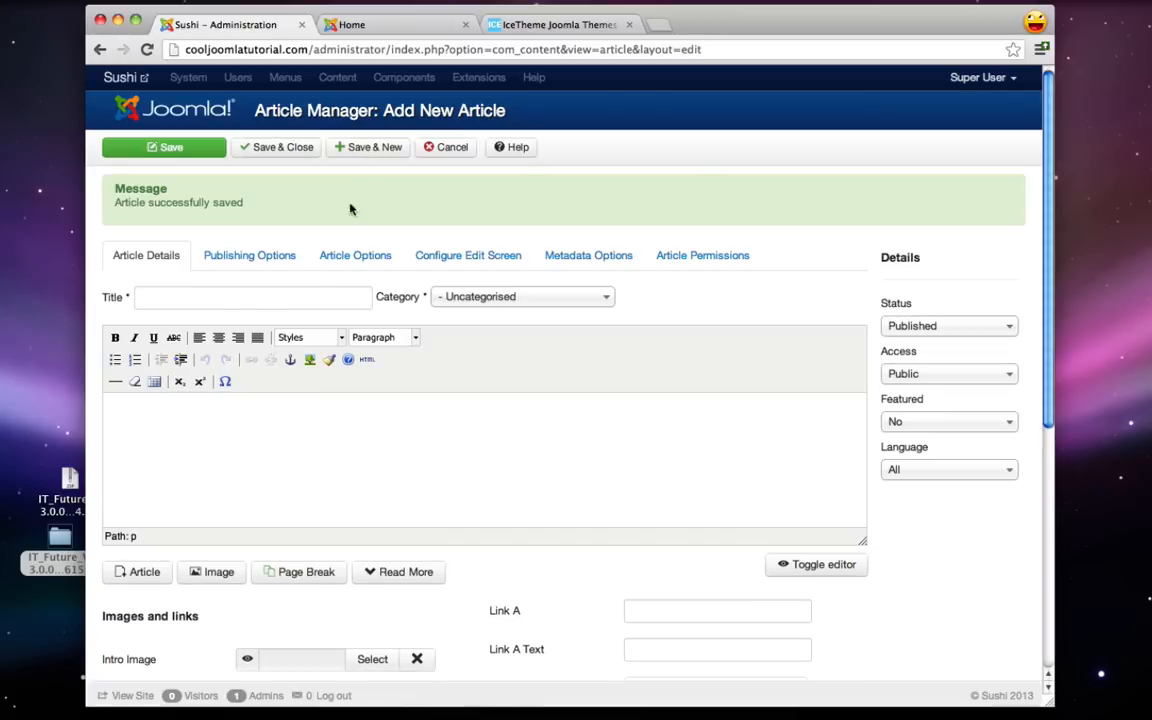
- Title the article 'World renowned Sushi Chef' and insert slides/sushi2.jpg into its body
{"action": "left_click", "coordinate": [230, 301]}
{"action": "type", "text": "World renowned Sushi Chef"}
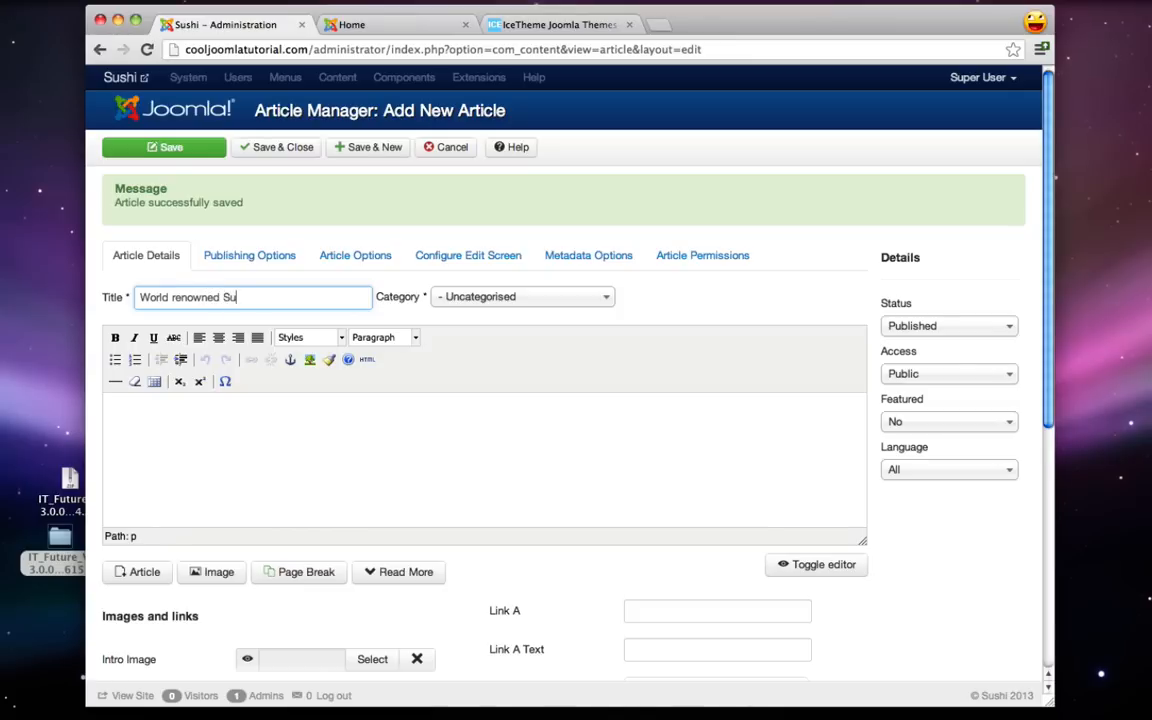
{"action": "left_click", "coordinate": [288, 473]}
{"action": "scroll", "coordinate": [292, 470], "scroll_direction": "down", "scroll_amount": 1}
{"action": "left_click", "coordinate": [215, 550]}
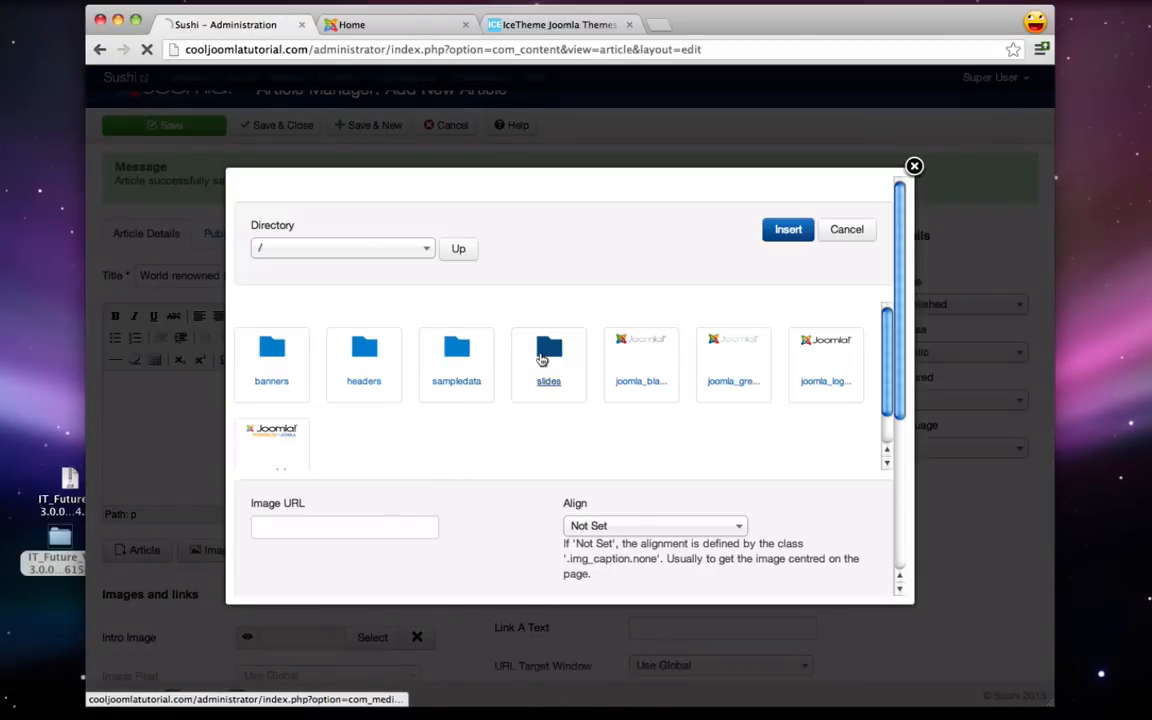
{"action": "left_click", "coordinate": [541, 360]}
{"action": "left_click", "coordinate": [358, 342]}
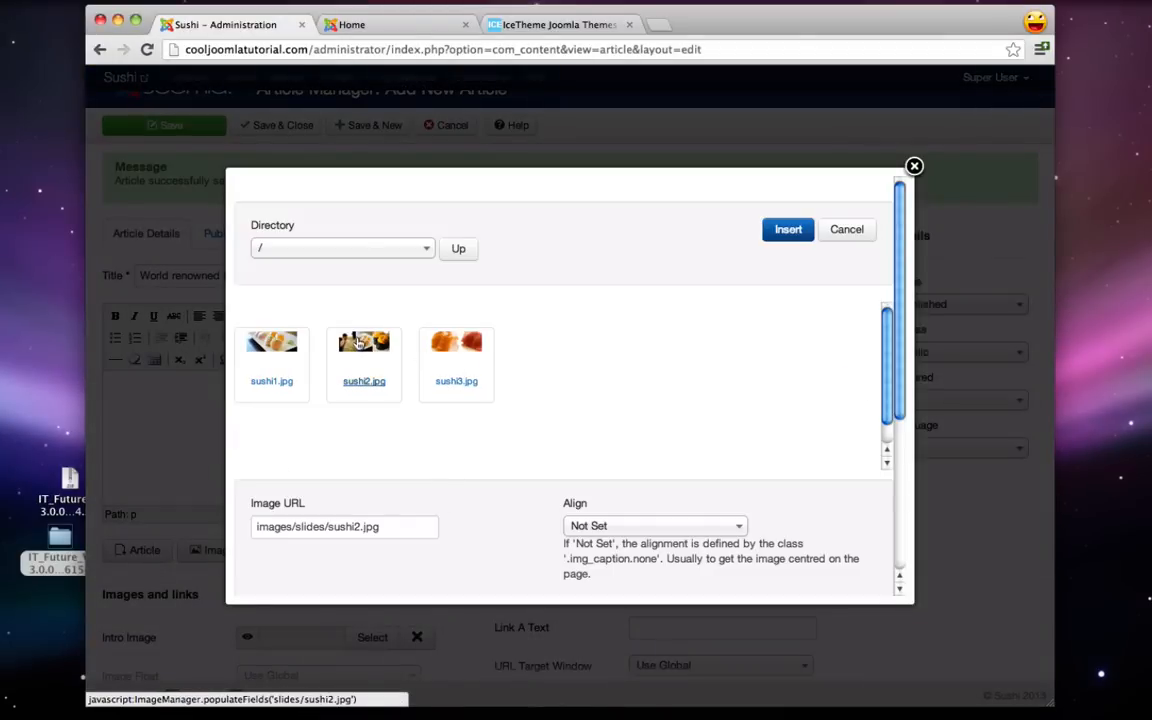
{"action": "left_click", "coordinate": [786, 230]}
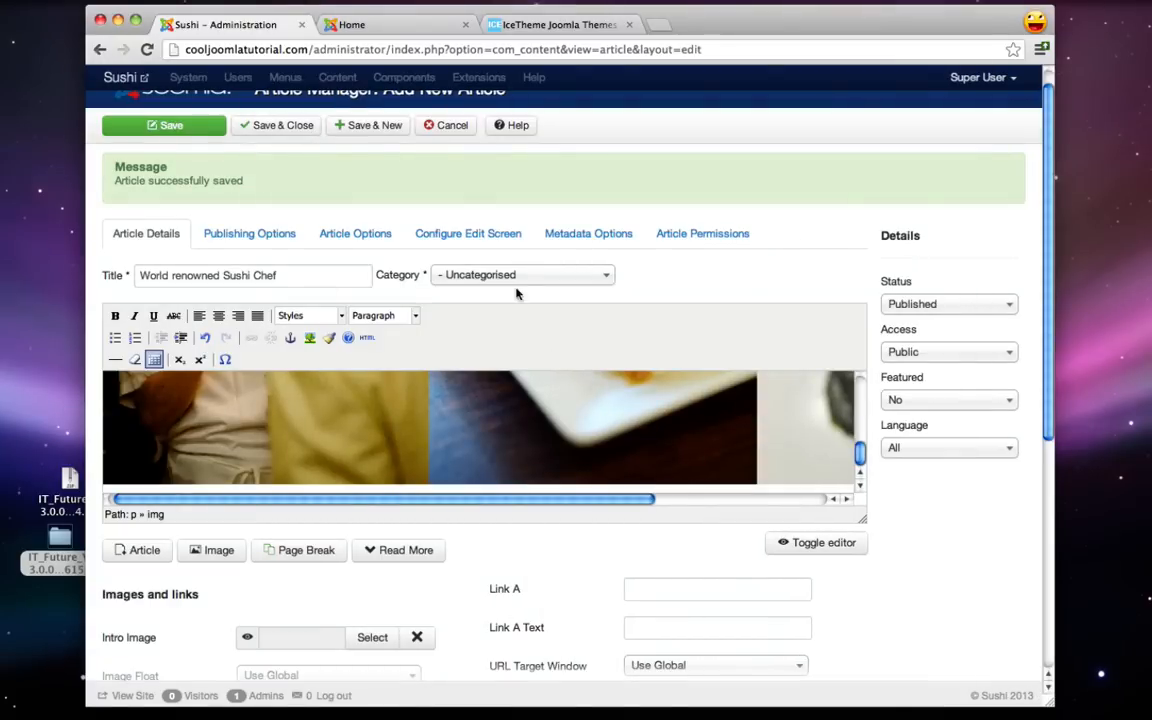
- Set its category to images and Save & New
{"action": "left_click", "coordinate": [470, 275]}
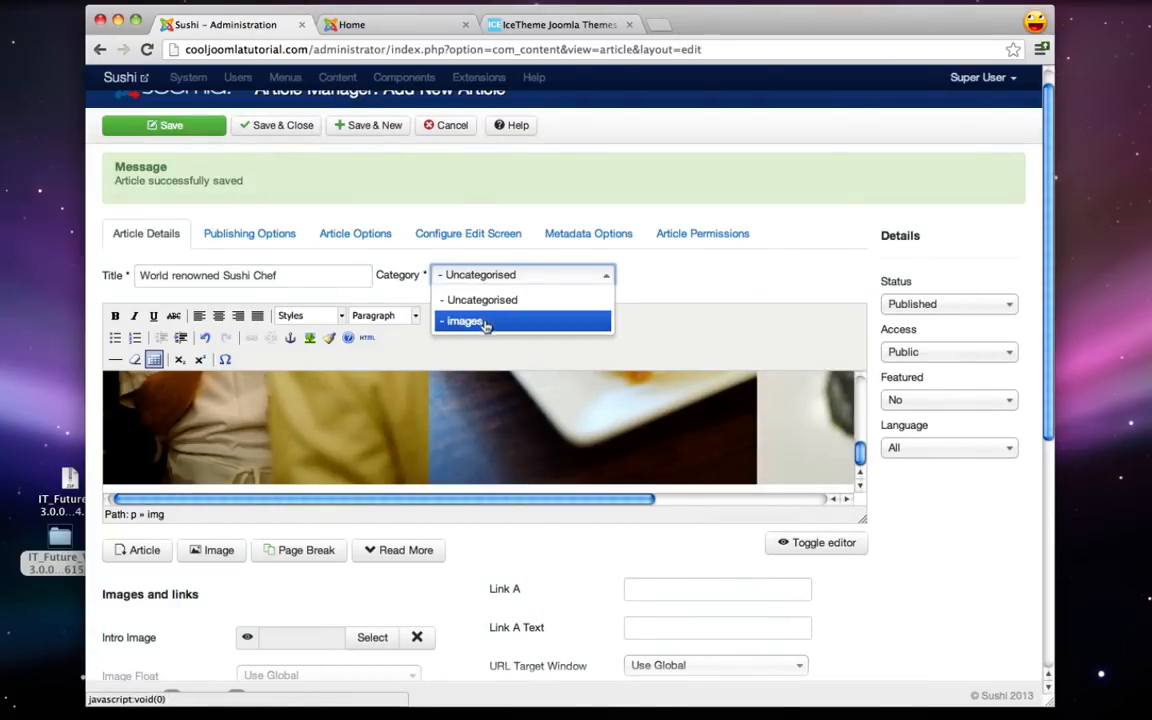
{"action": "left_click", "coordinate": [484, 321]}
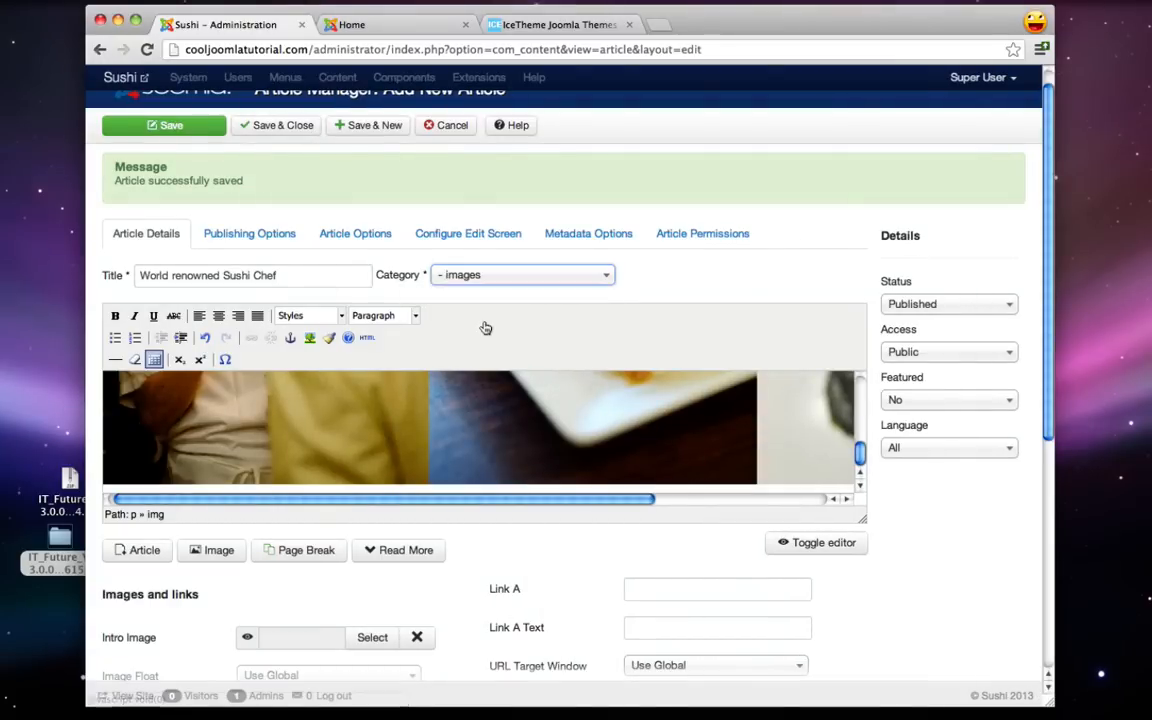
{"action": "left_click", "coordinate": [362, 125]}
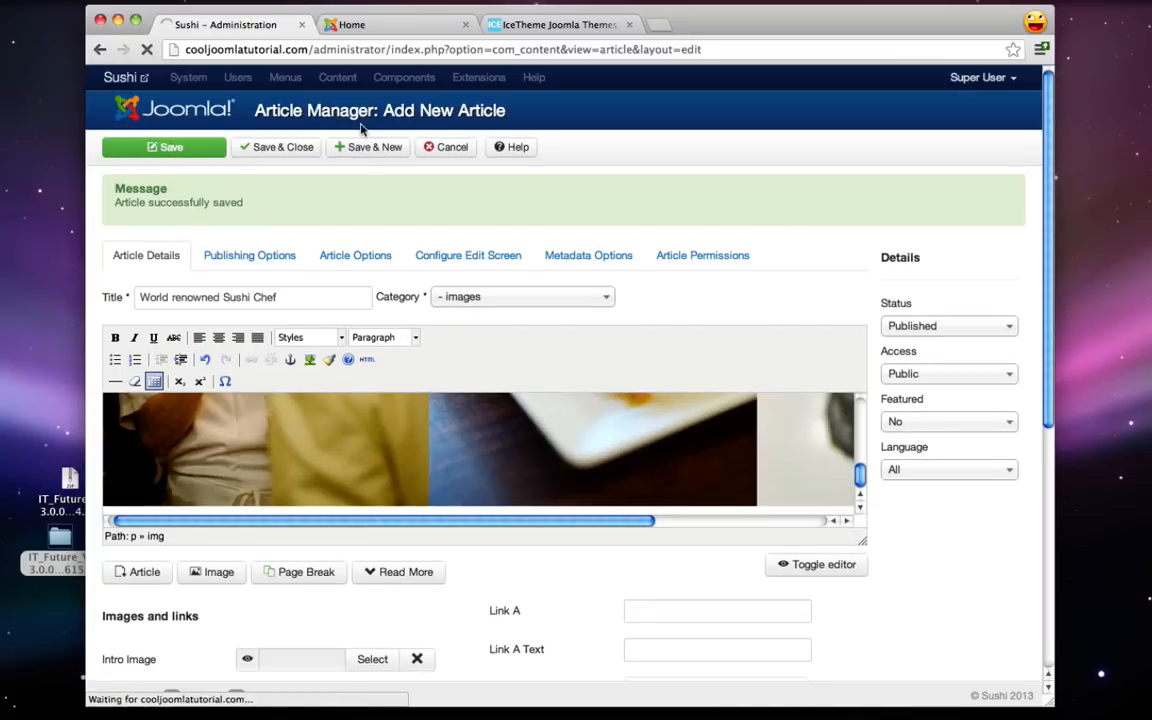
{"action": "left_click", "coordinate": [169, 303]}
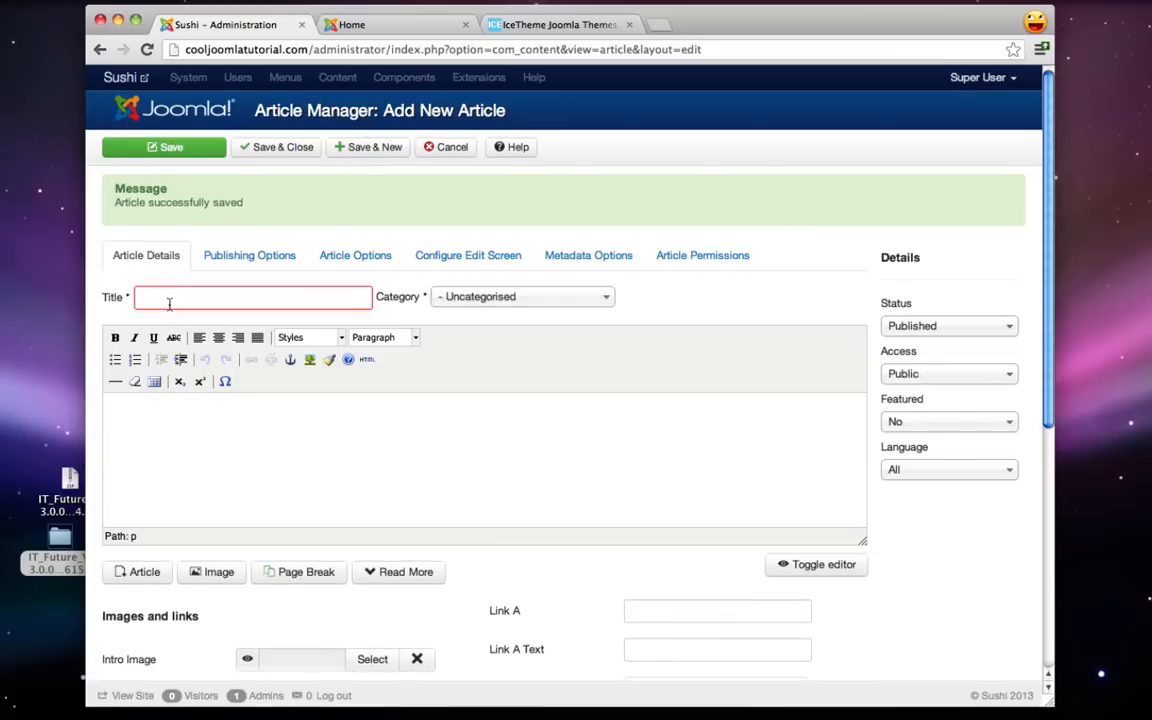
- Save 'The best Sushi in Los Angeles' with slides/sushi3.jpg in the images category
{"action": "type", "text": "The best Sushi in Los Angeles"}
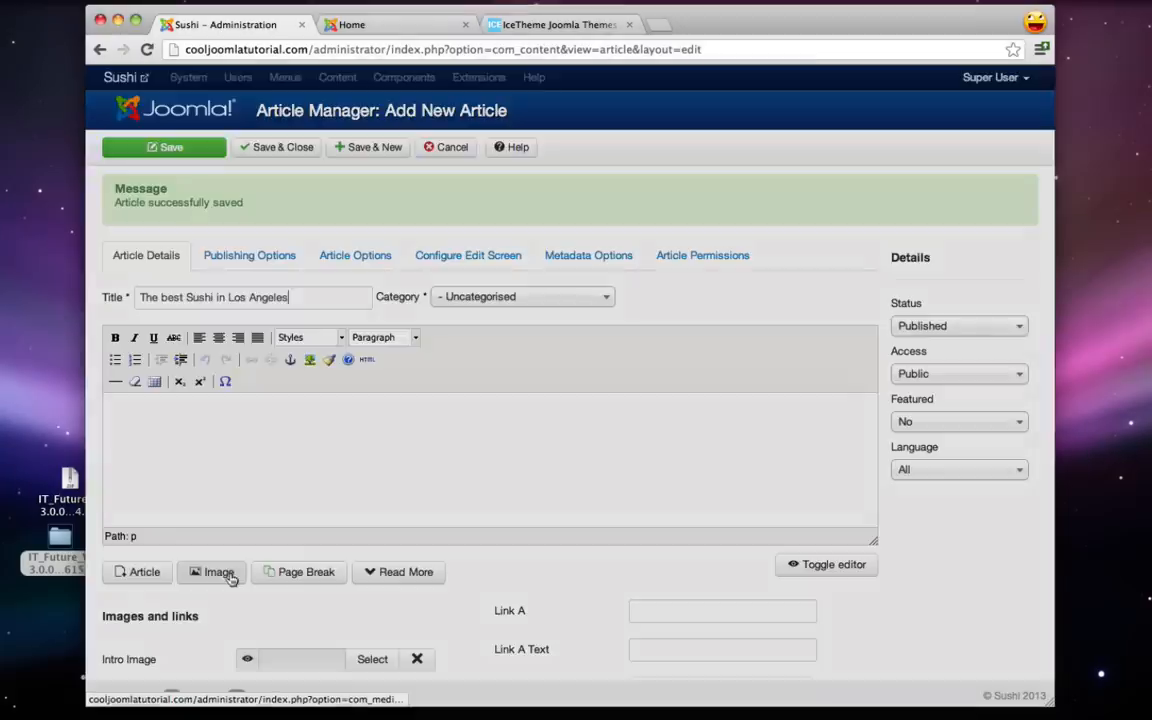
{"action": "left_click", "coordinate": [222, 574]}
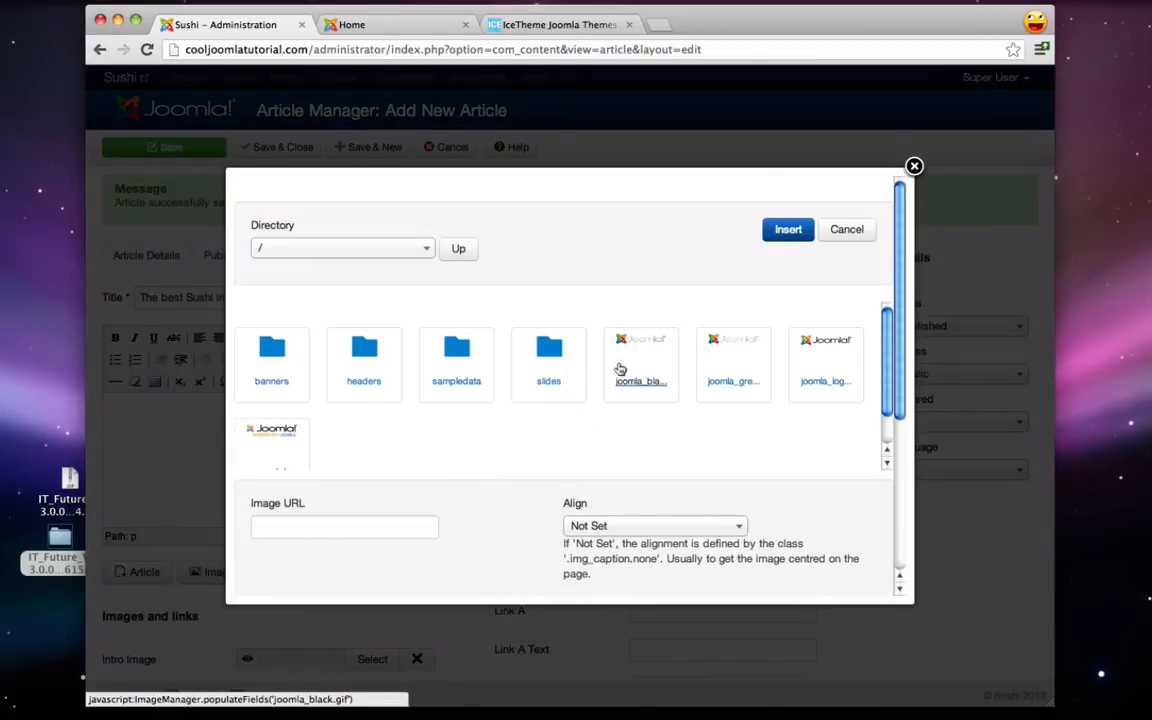
{"action": "left_click", "coordinate": [538, 344]}
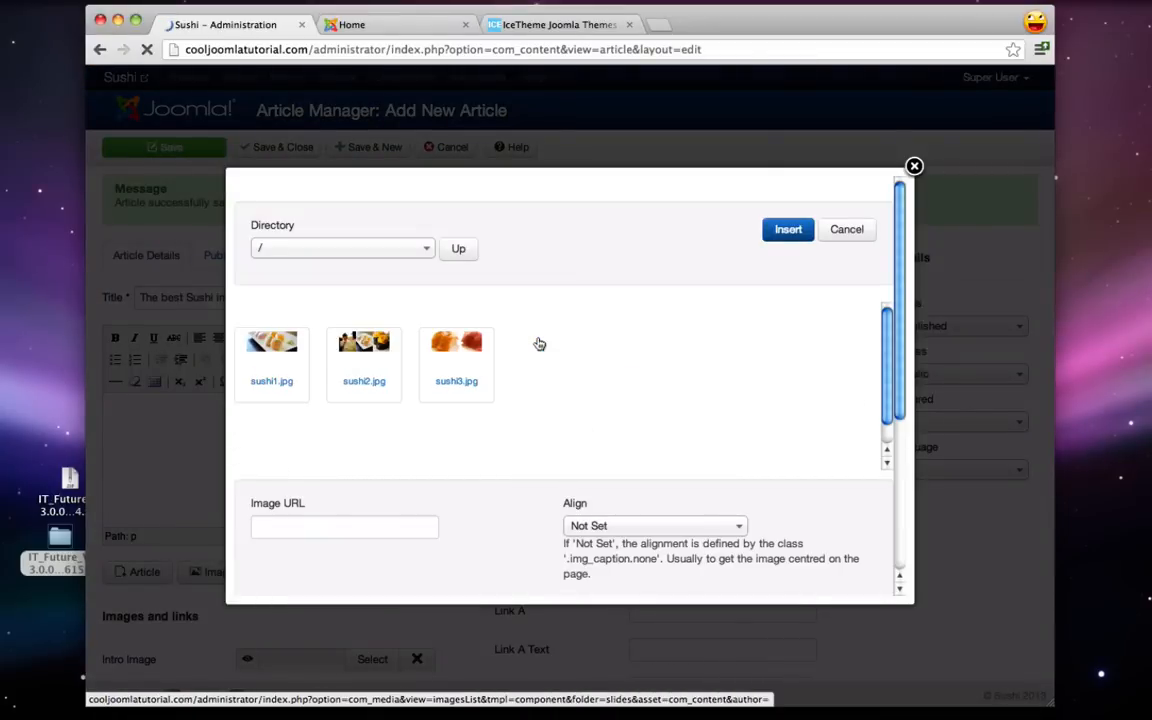
{"action": "left_click", "coordinate": [456, 355]}
{"action": "left_click", "coordinate": [788, 230]}
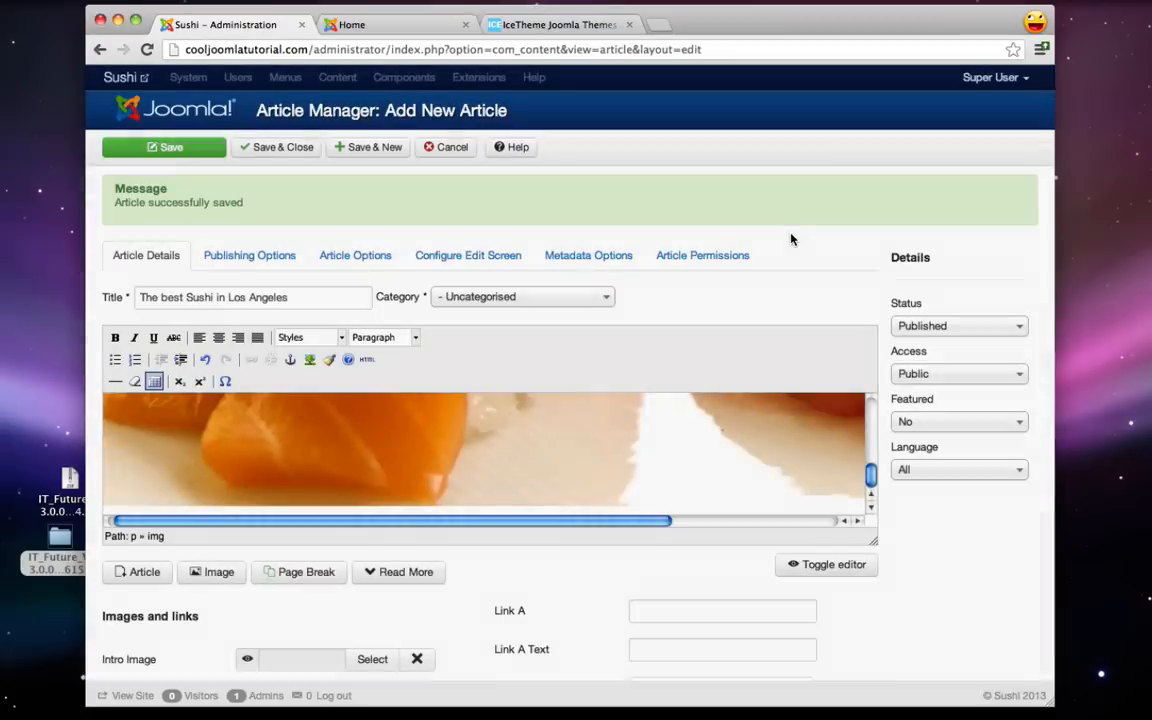
{"action": "left_click", "coordinate": [511, 298]}
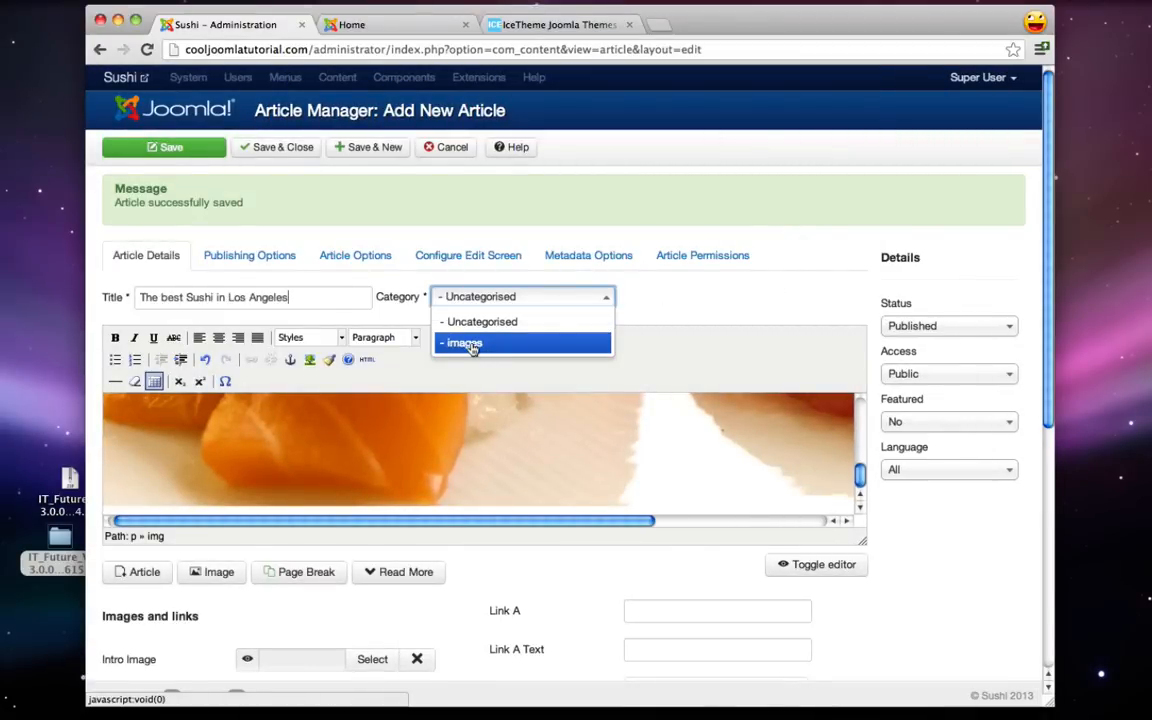
{"action": "left_click", "coordinate": [468, 345]}
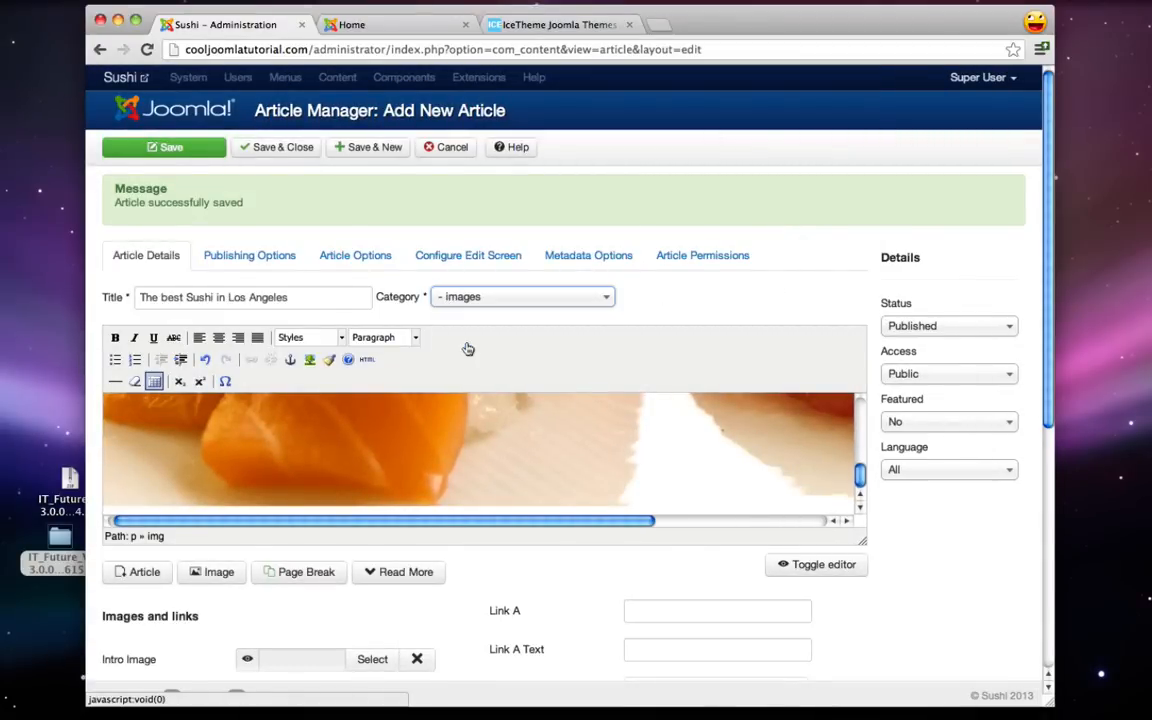
{"action": "left_click", "coordinate": [285, 150]}
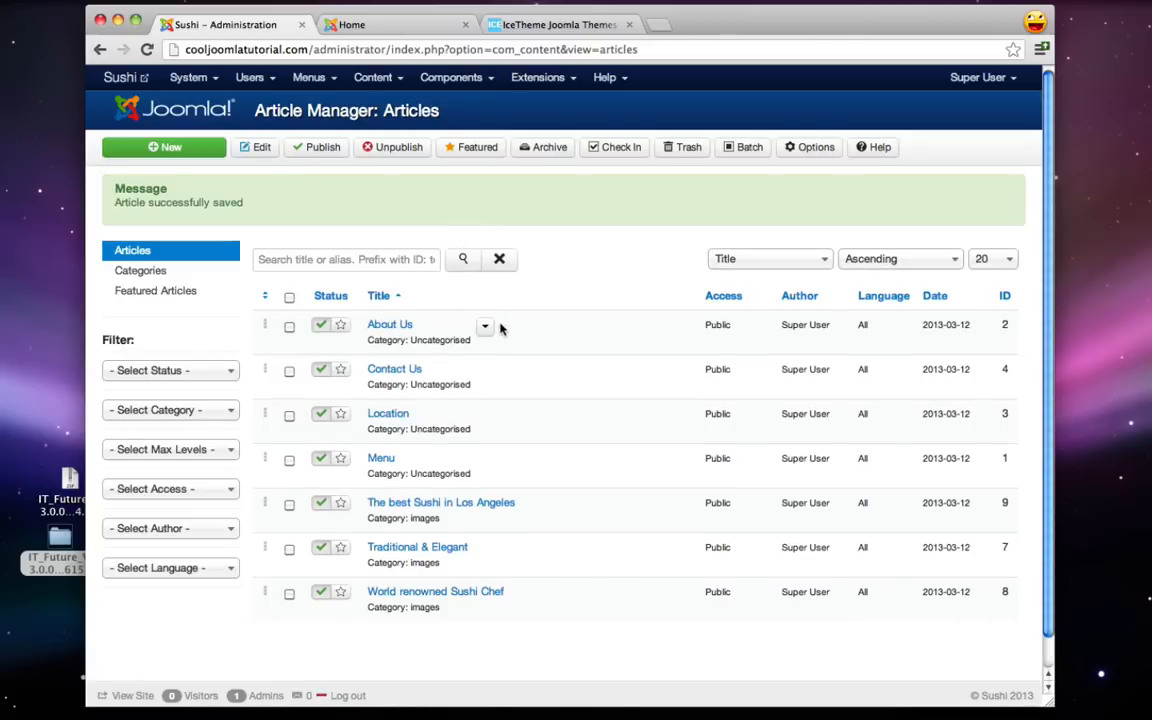
- Open the IceCarousel Module from the Module Manager for editing
{"action": "left_click", "coordinate": [538, 77]}
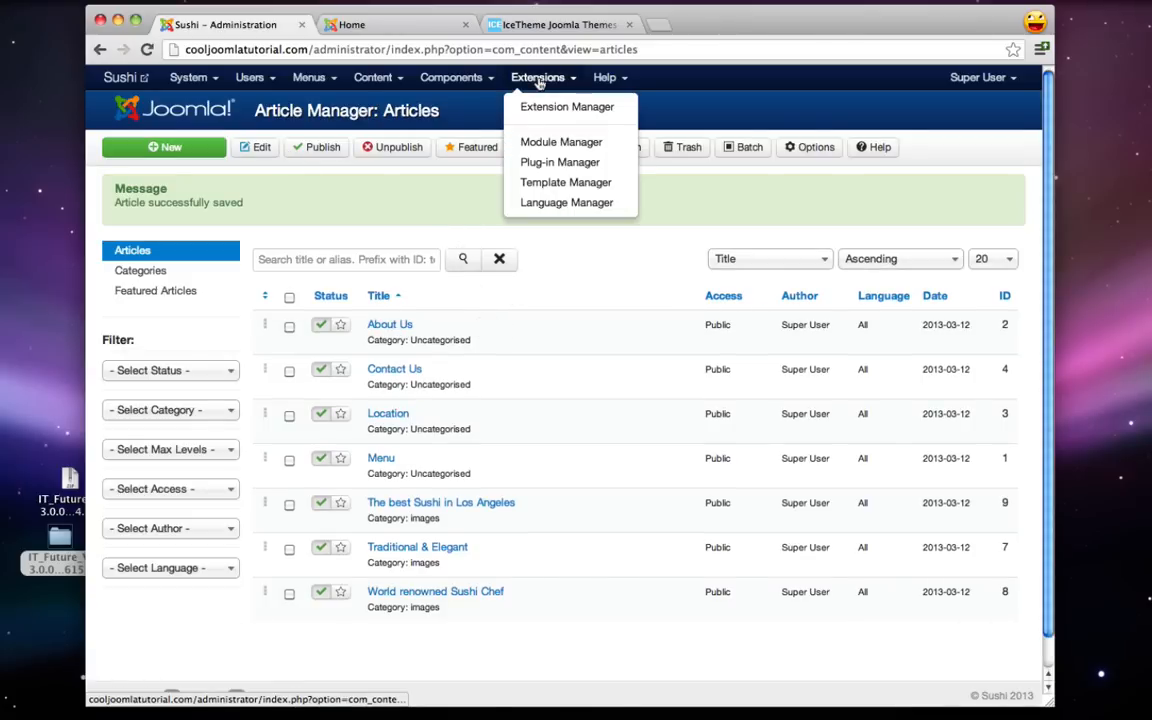
{"action": "left_click", "coordinate": [562, 142]}
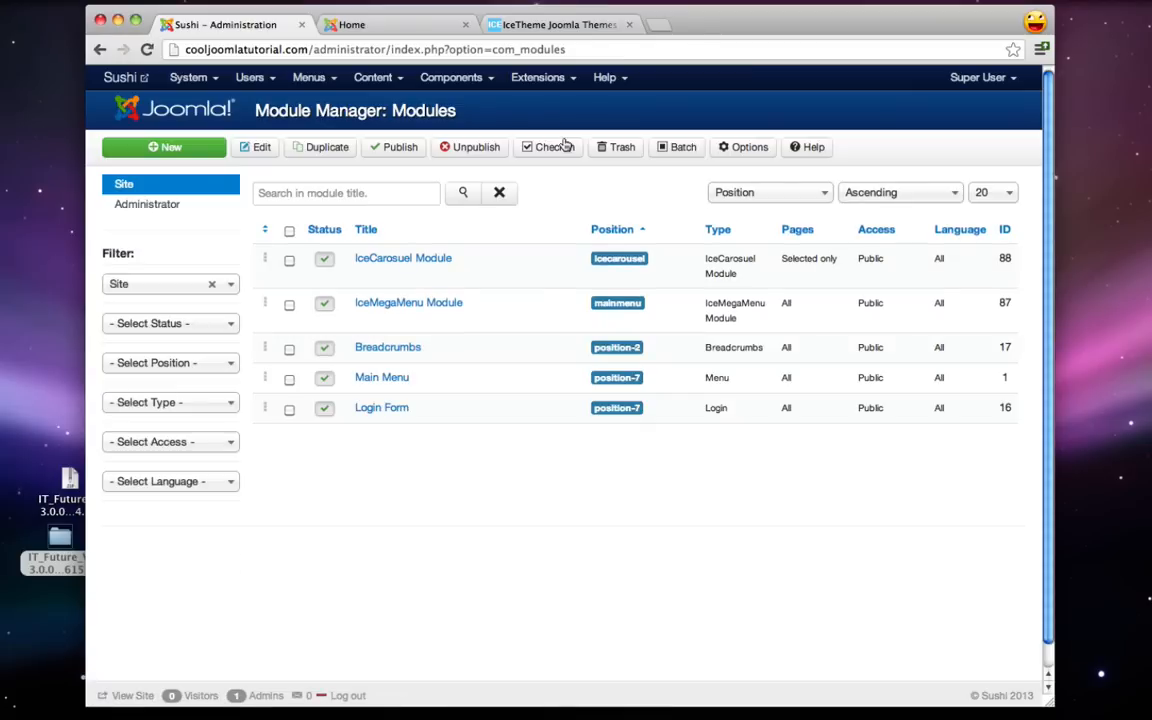
{"action": "left_click", "coordinate": [392, 260]}
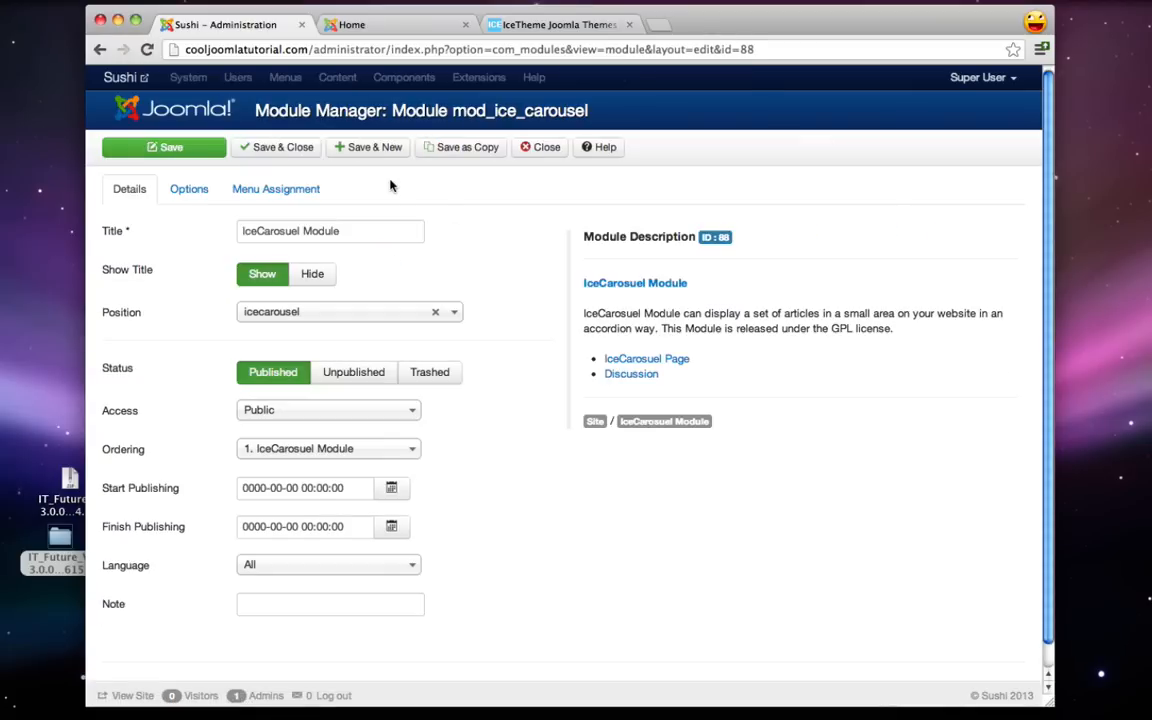
- Replace All Categories with images in the IceCarousel filtering options and save the module
{"action": "left_click", "coordinate": [189, 190]}
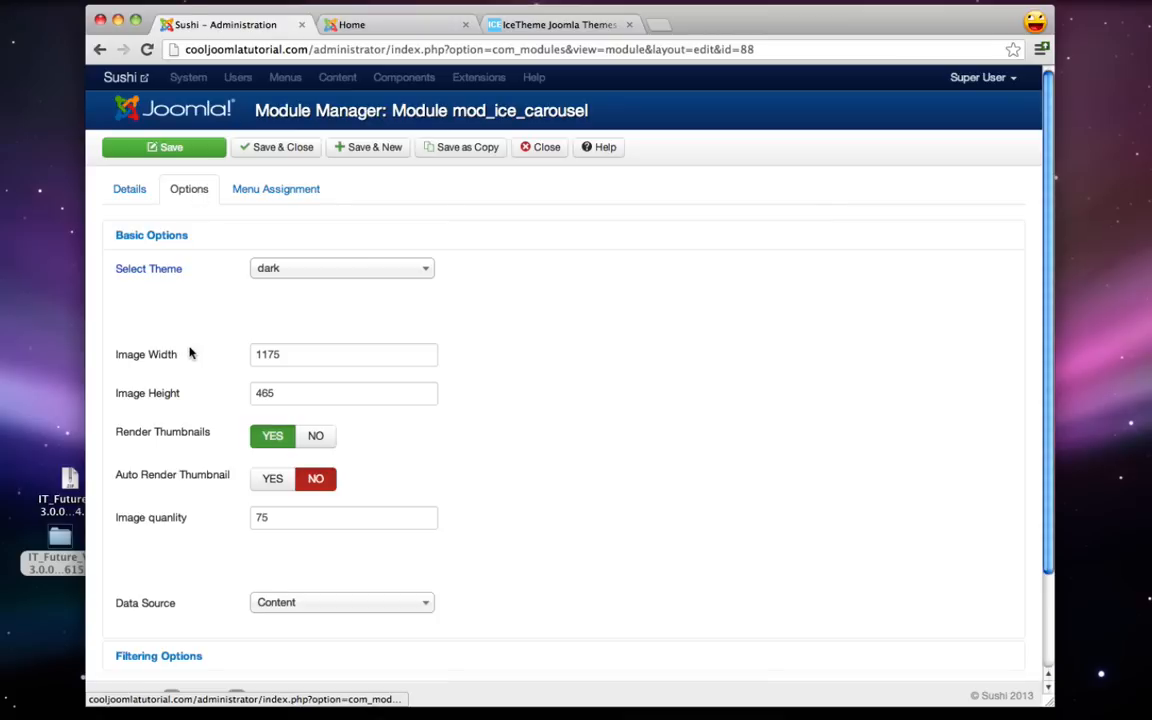
{"action": "scroll", "coordinate": [190, 352], "scroll_direction": "down", "scroll_amount": 3}
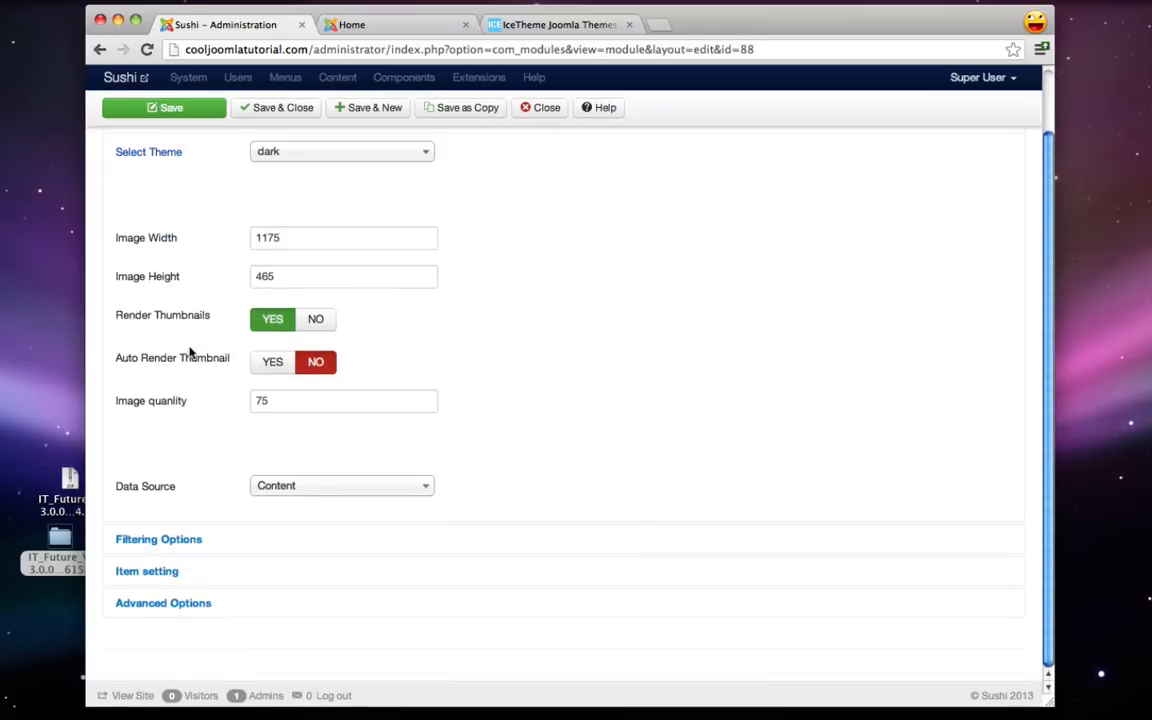
{"action": "left_click", "coordinate": [171, 541]}
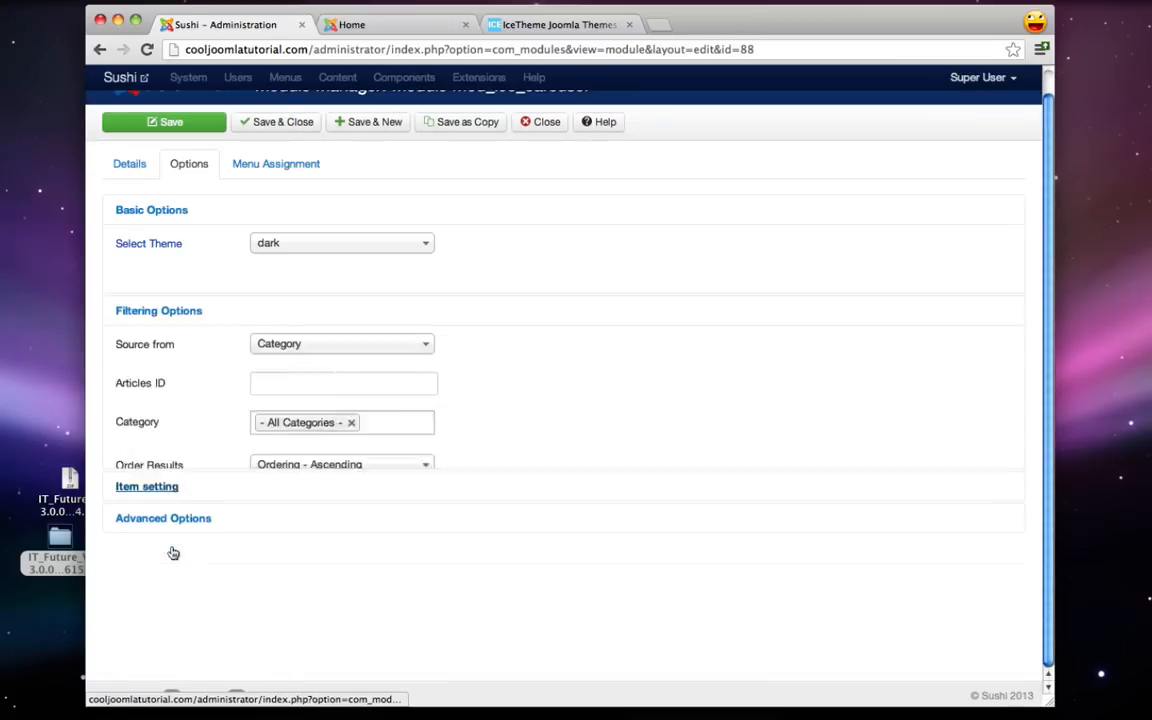
{"action": "mouse_move", "coordinate": [157, 283]}
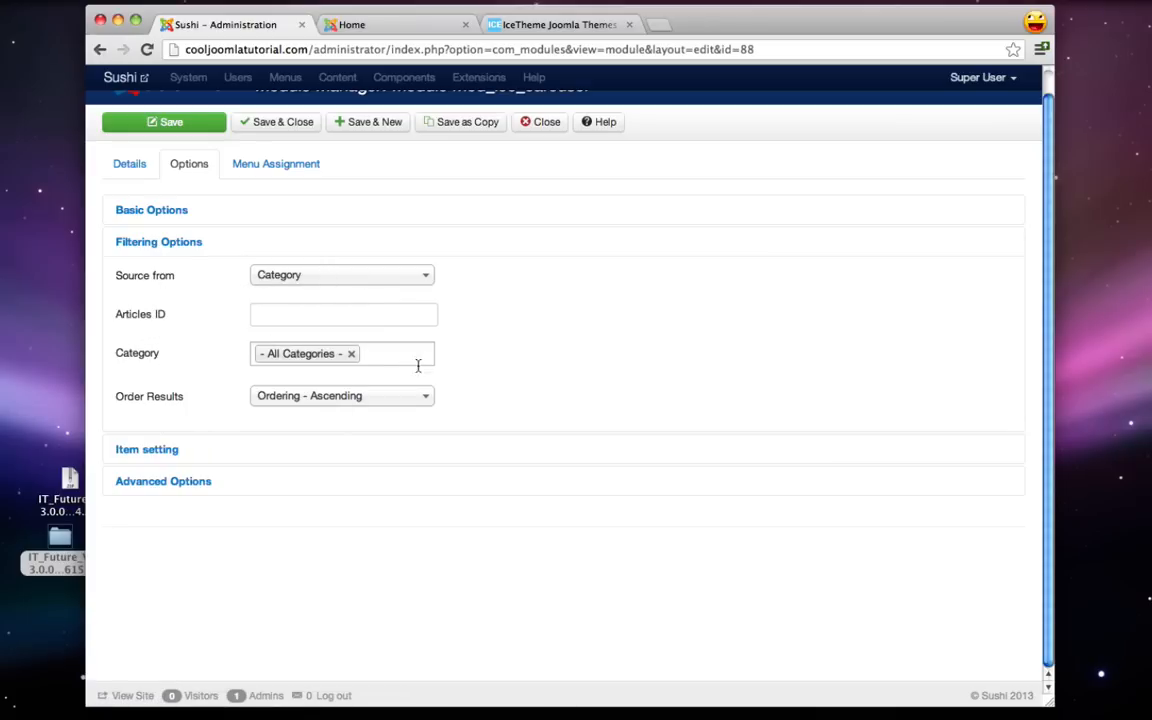
{"action": "left_click", "coordinate": [373, 353]}
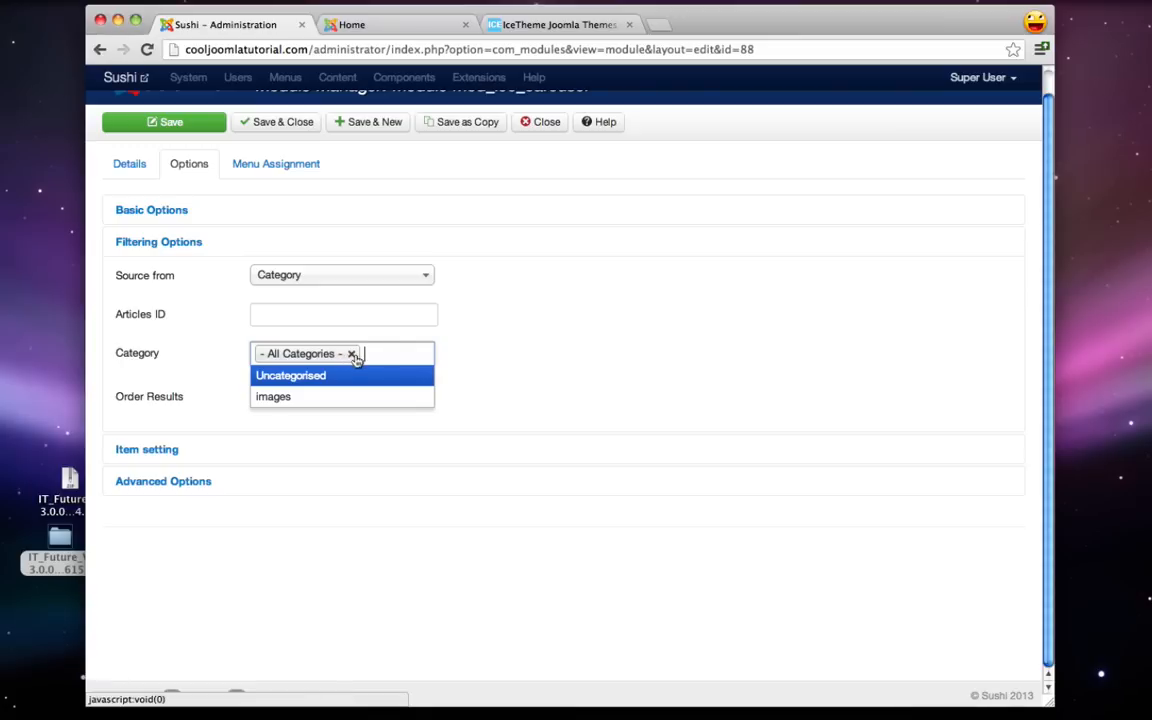
{"action": "left_click", "coordinate": [351, 354]}
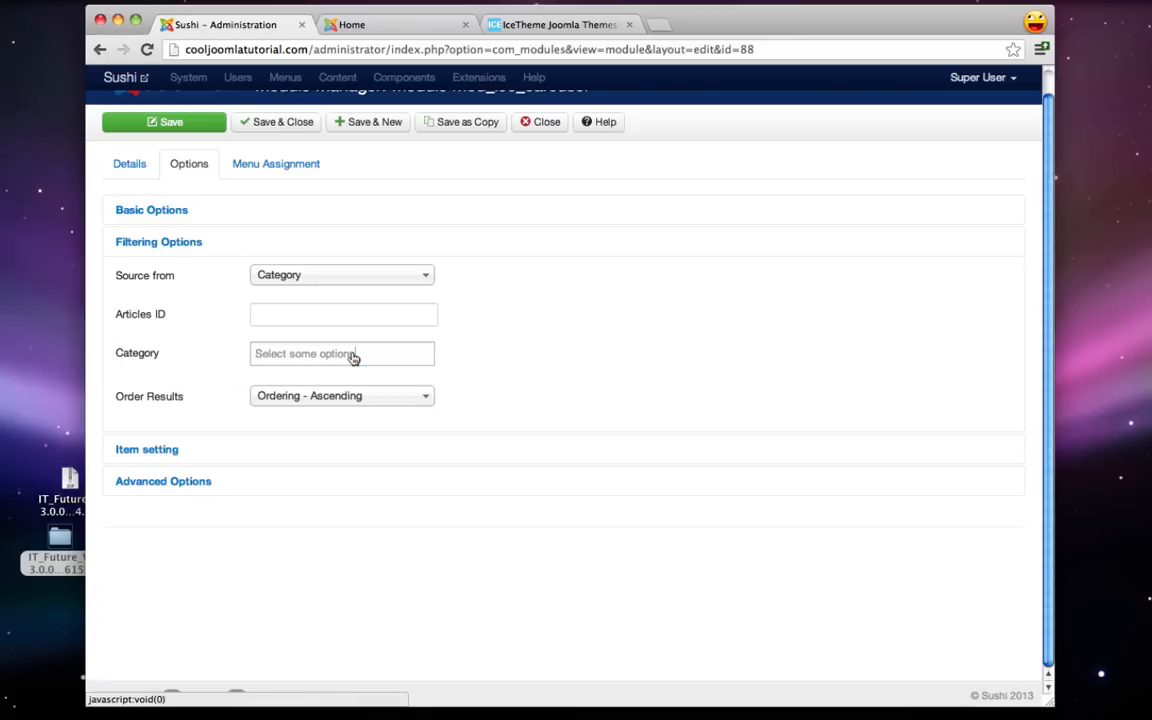
{"action": "left_click", "coordinate": [298, 356]}
{"action": "left_click", "coordinate": [290, 418]}
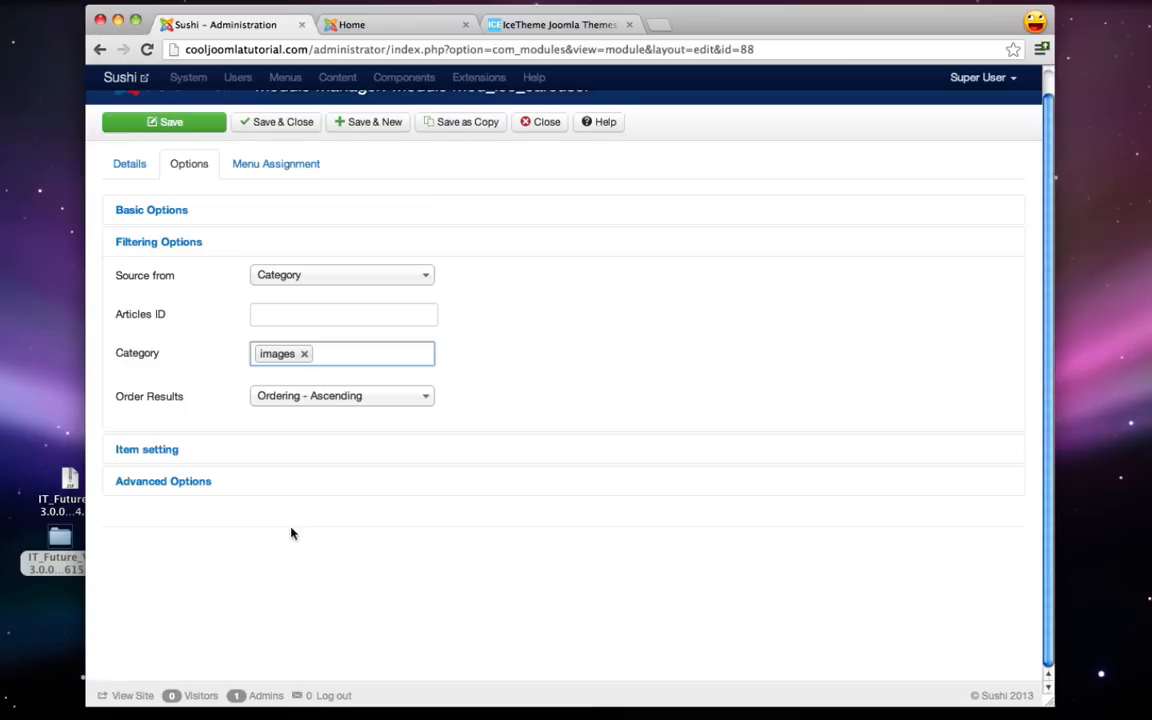
{"action": "scroll", "coordinate": [291, 533], "scroll_direction": "up", "scroll_amount": 1}
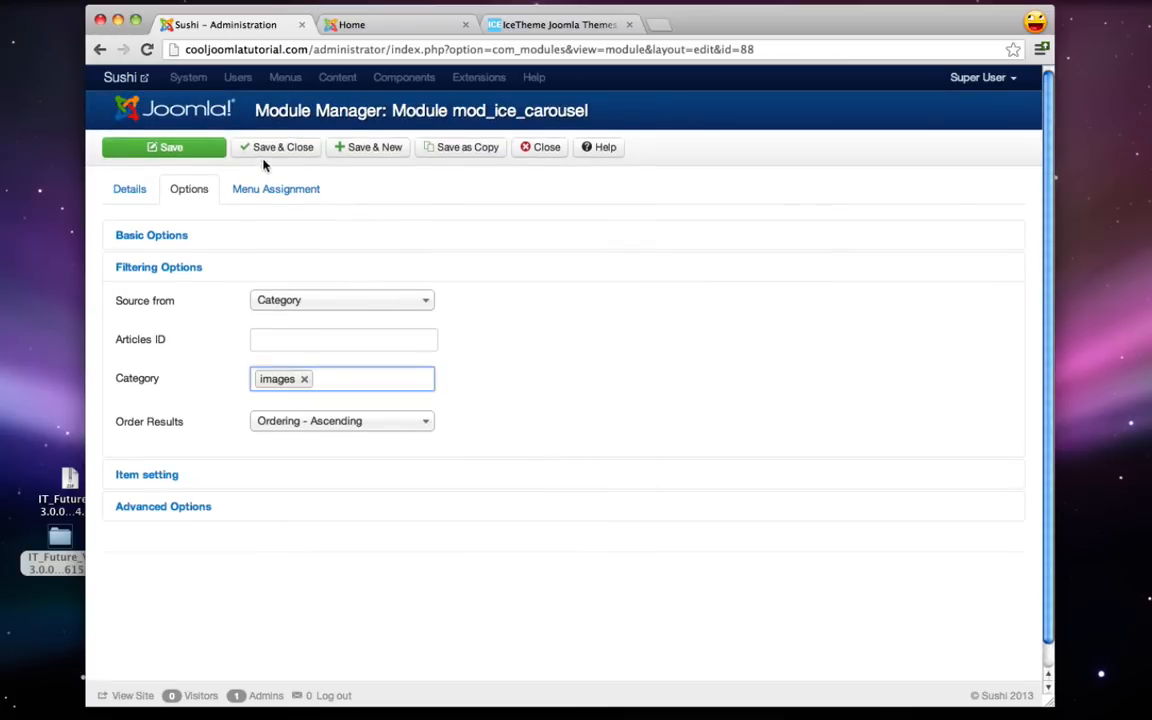
{"action": "left_click", "coordinate": [290, 149]}
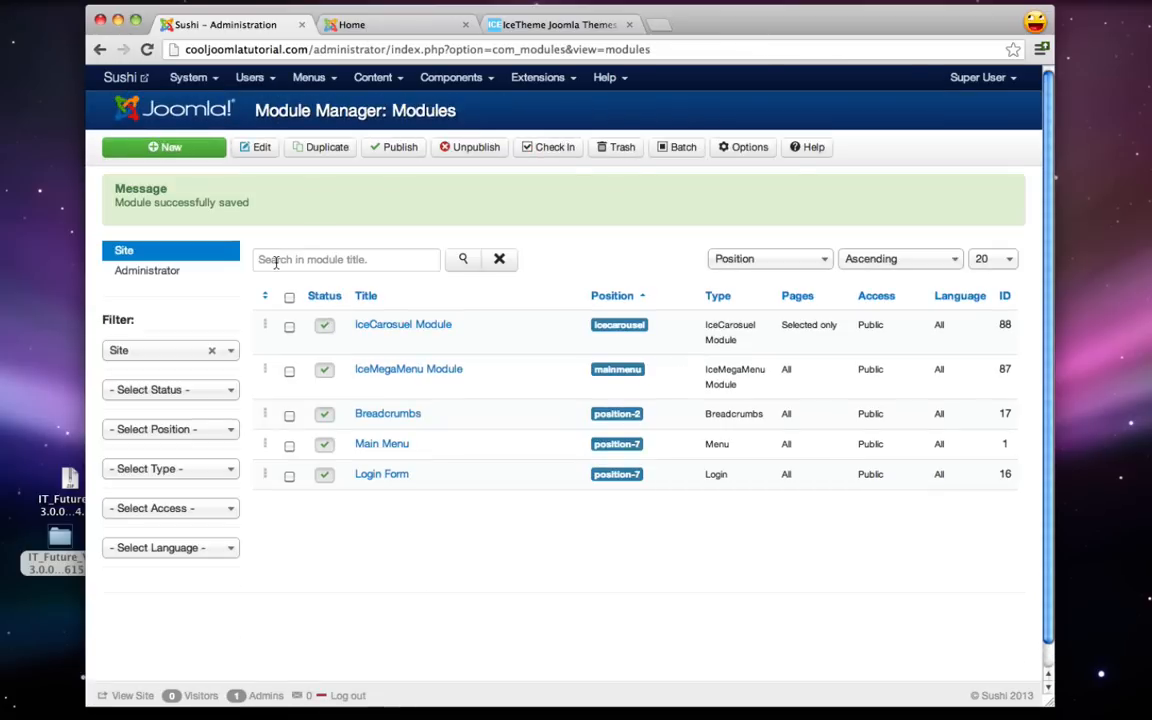
- Reload the site's Home page and advance the sushi slider through three slides
{"action": "left_click", "coordinate": [365, 25]}
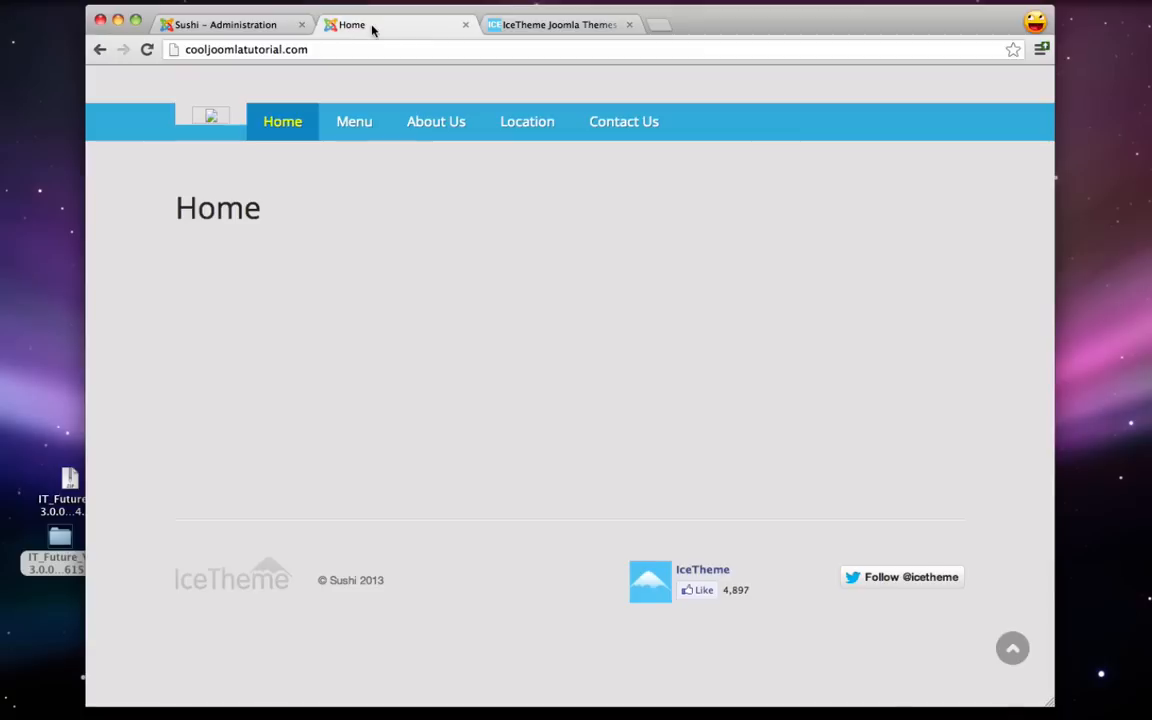
{"action": "left_click", "coordinate": [146, 50]}
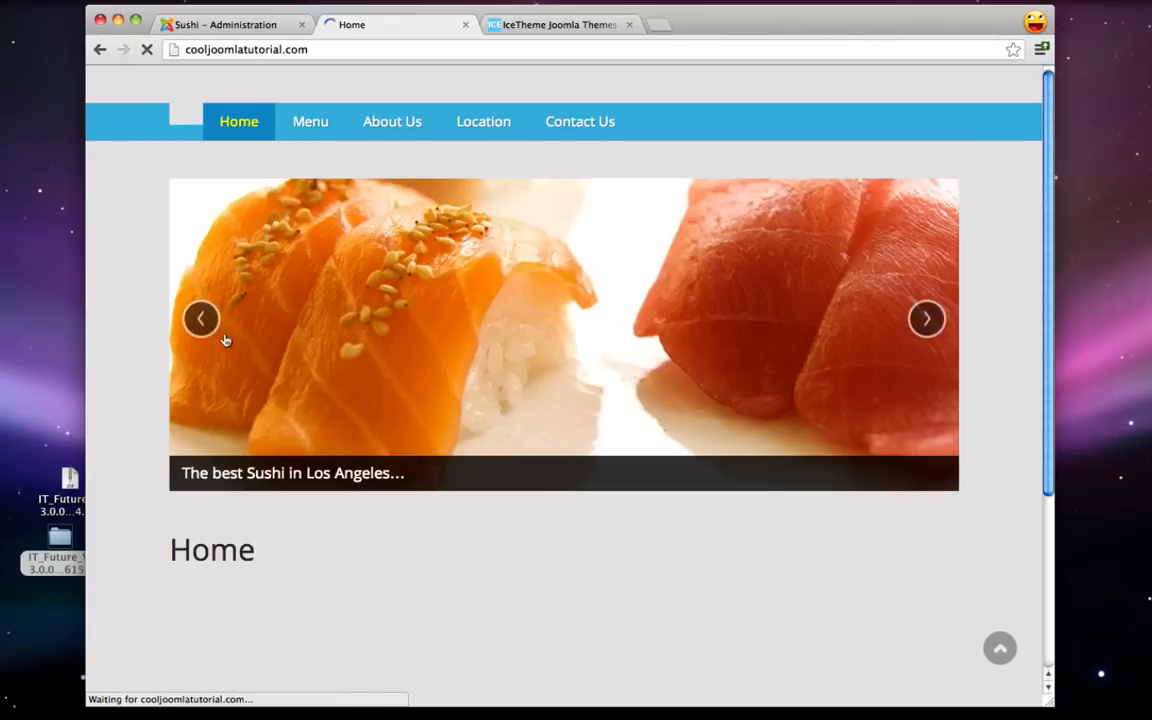
{"action": "left_click", "coordinate": [927, 318]}
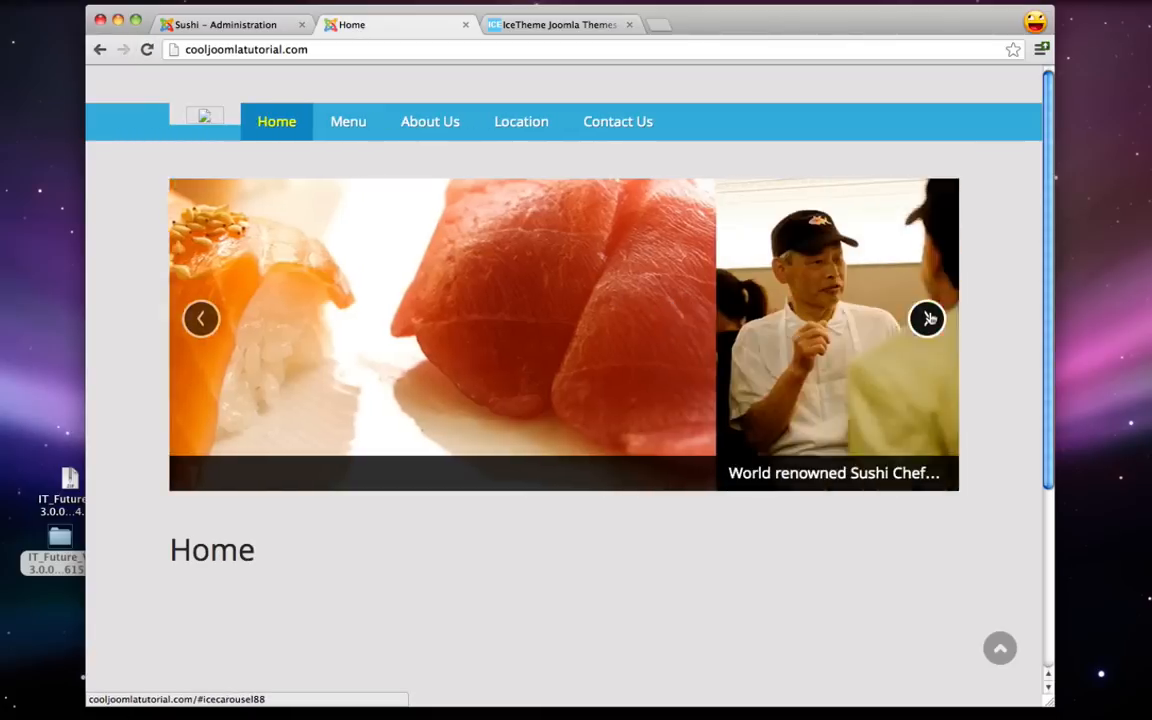
{"action": "left_click", "coordinate": [930, 319]}
{"action": "left_click", "coordinate": [930, 319]}
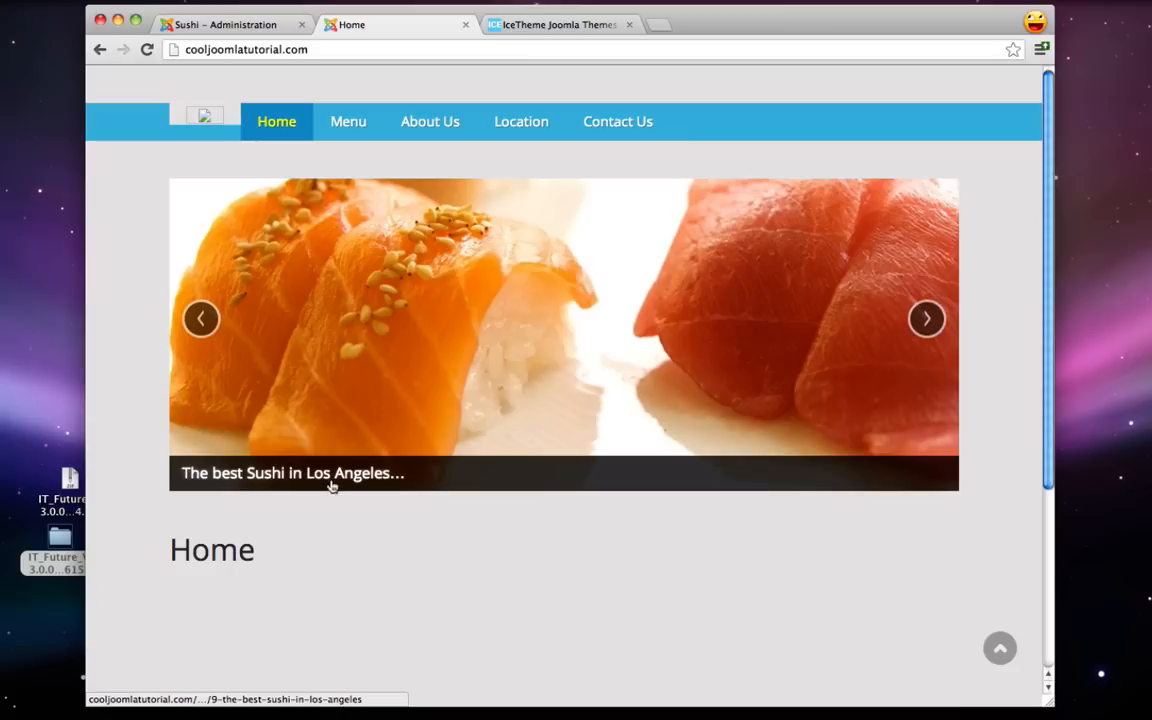
- Advance the slider two more slides, then return to the Home page
{"action": "left_click", "coordinate": [927, 319]}
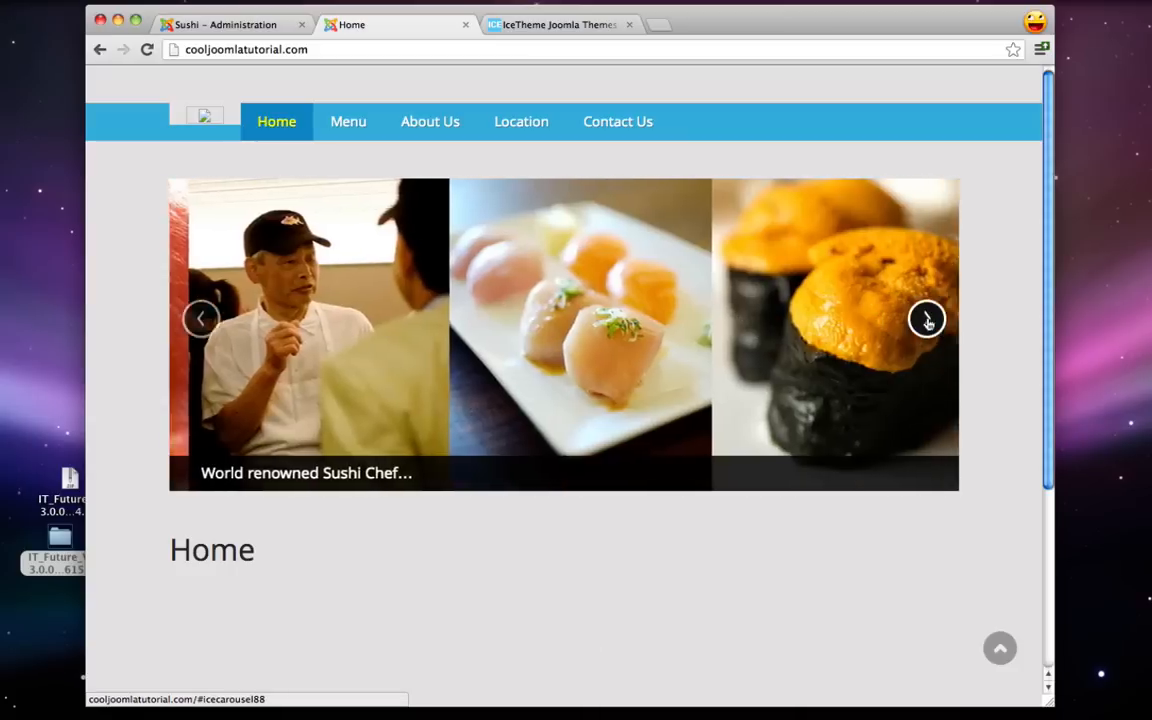
{"action": "left_click", "coordinate": [927, 319]}
{"action": "left_click", "coordinate": [224, 26]}
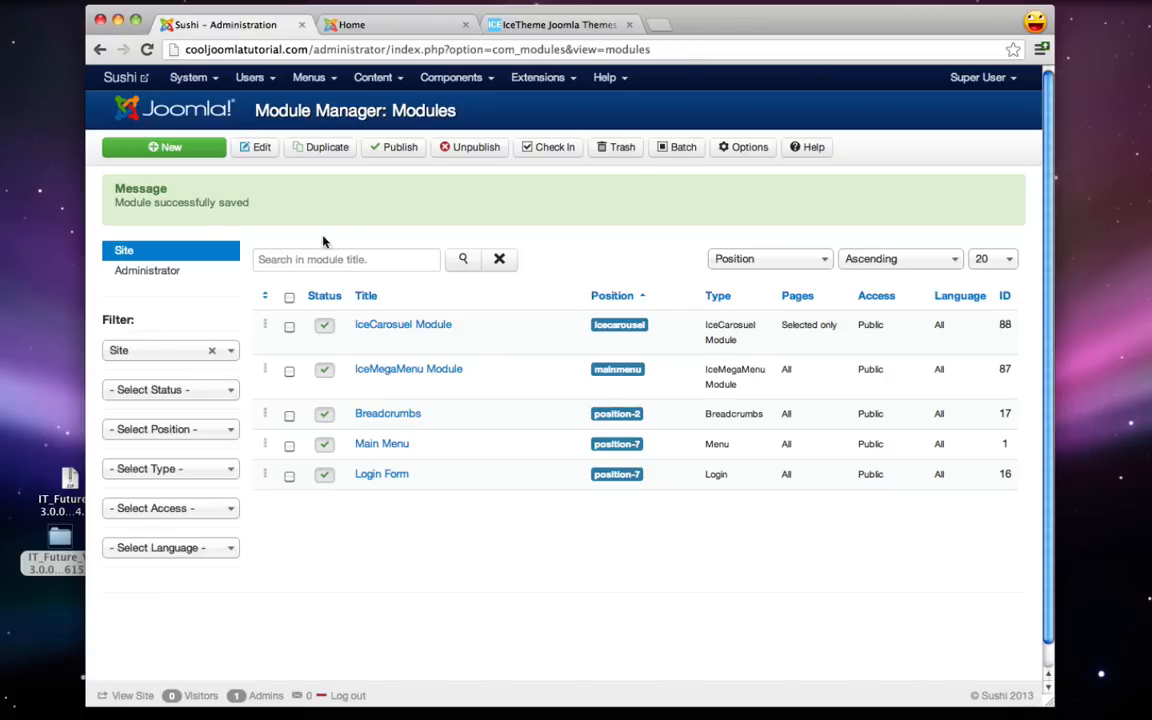
{"action": "left_click", "coordinate": [374, 26]}
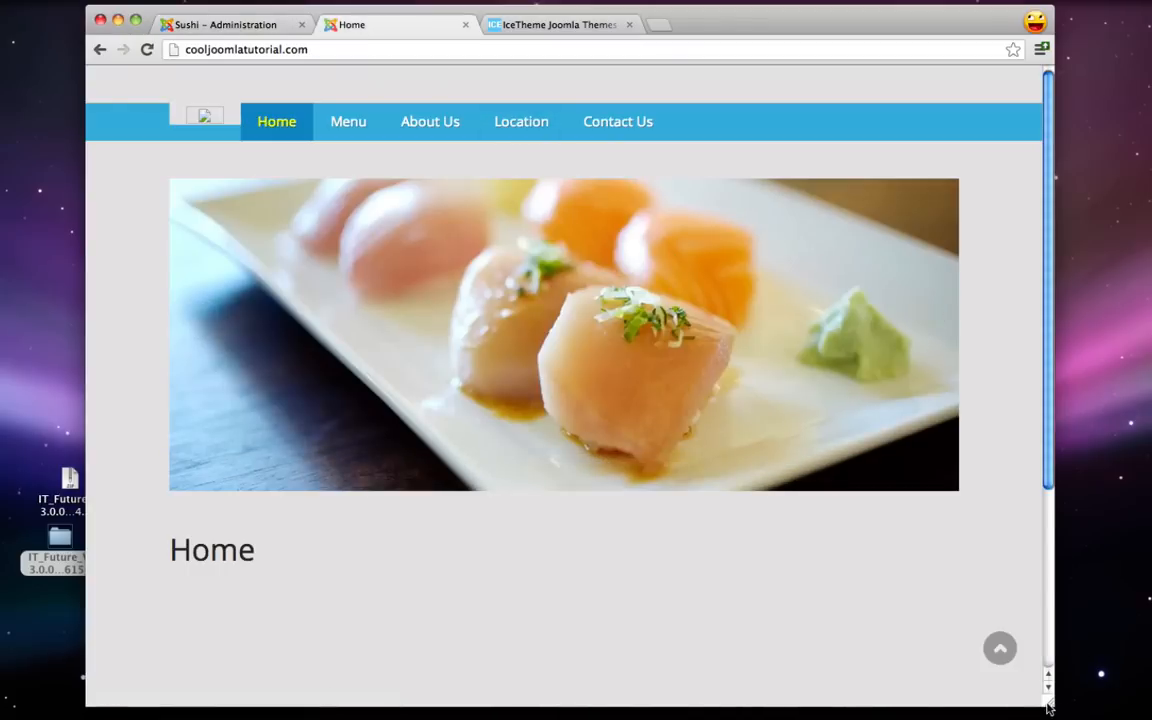
- Preview the Home page at mobile width with the hamburger menu expanded, then restore desktop width
{"action": "left_click_drag", "start_coordinate": [1050, 705], "coordinate": [329, 716]}
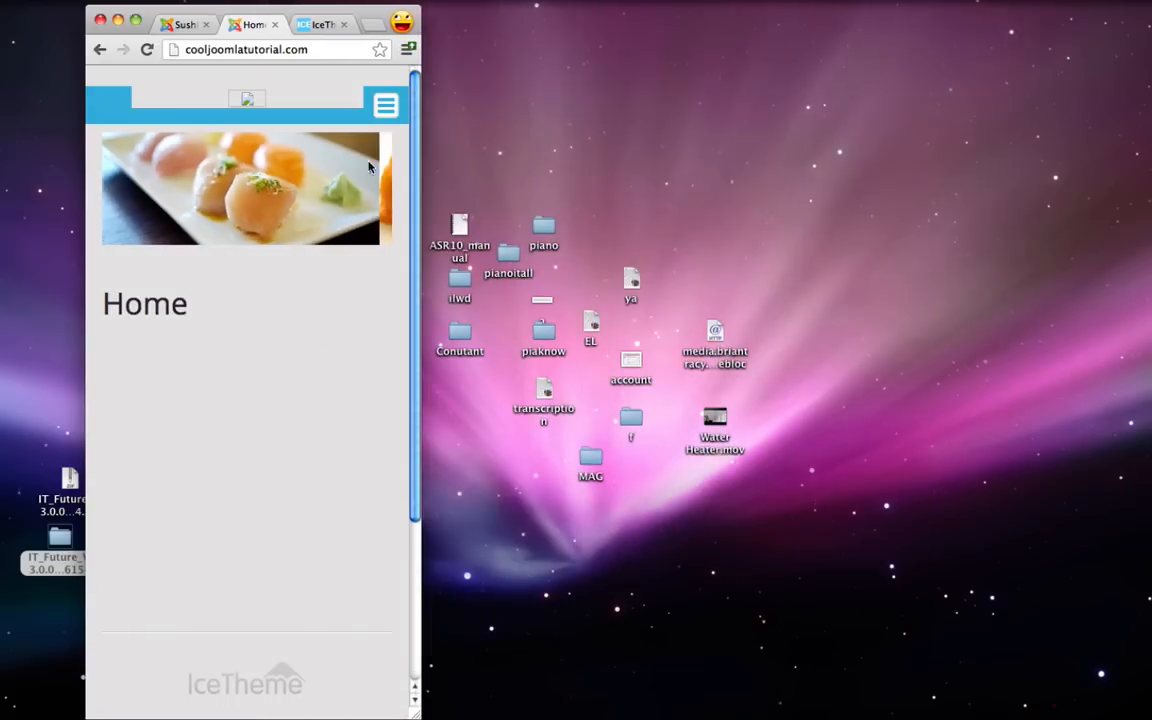
{"action": "left_click", "coordinate": [385, 112]}
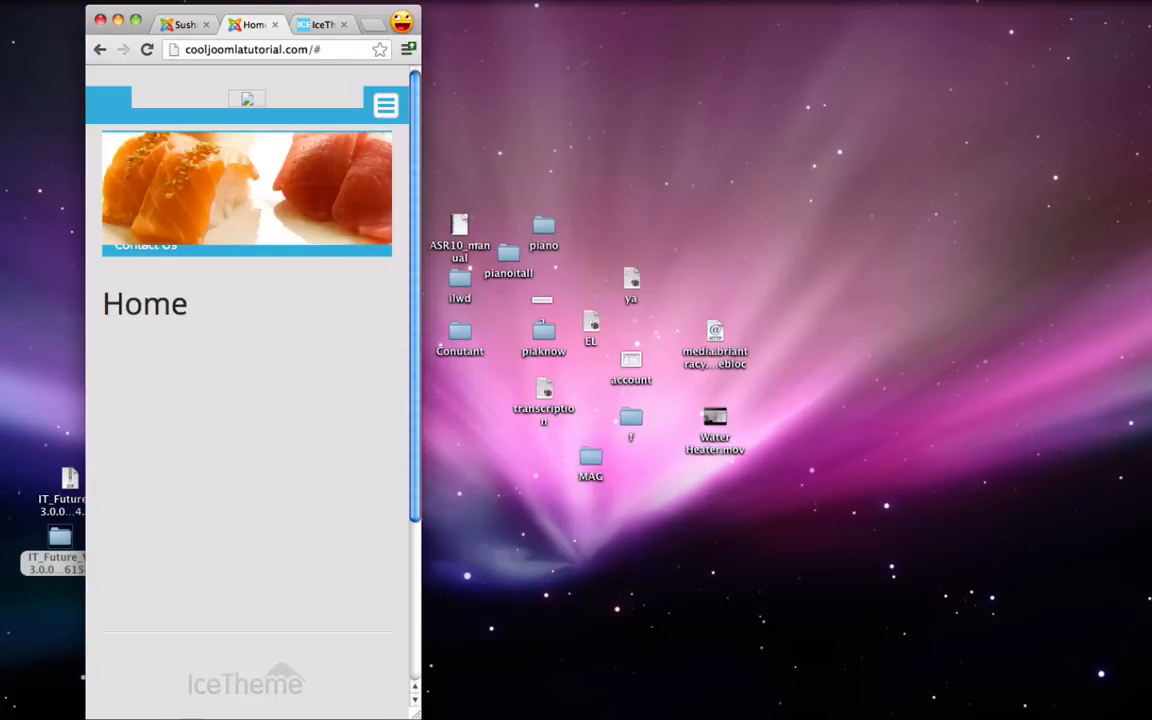
{"action": "left_click_drag", "start_coordinate": [418, 716], "coordinate": [1052, 703]}
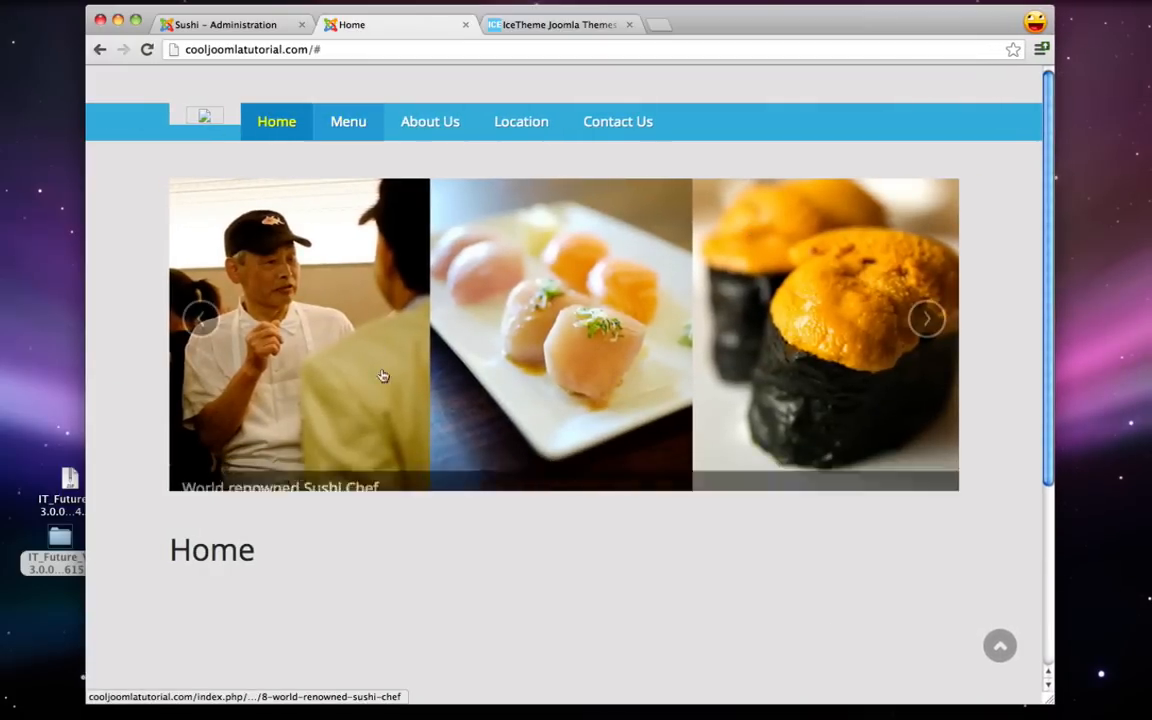
- Start a new Custom HTML module from the Module Manager
{"action": "left_click", "coordinate": [236, 22]}
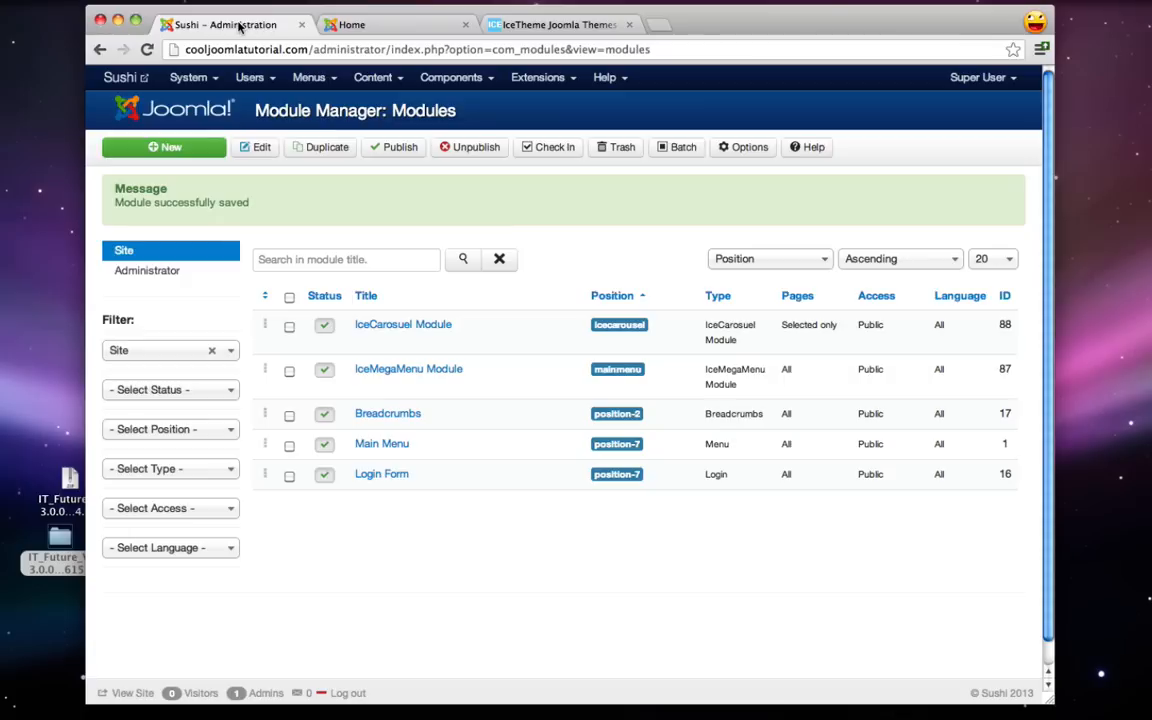
{"action": "left_click", "coordinate": [547, 88]}
{"action": "left_click", "coordinate": [338, 207]}
{"action": "left_click", "coordinate": [167, 148]}
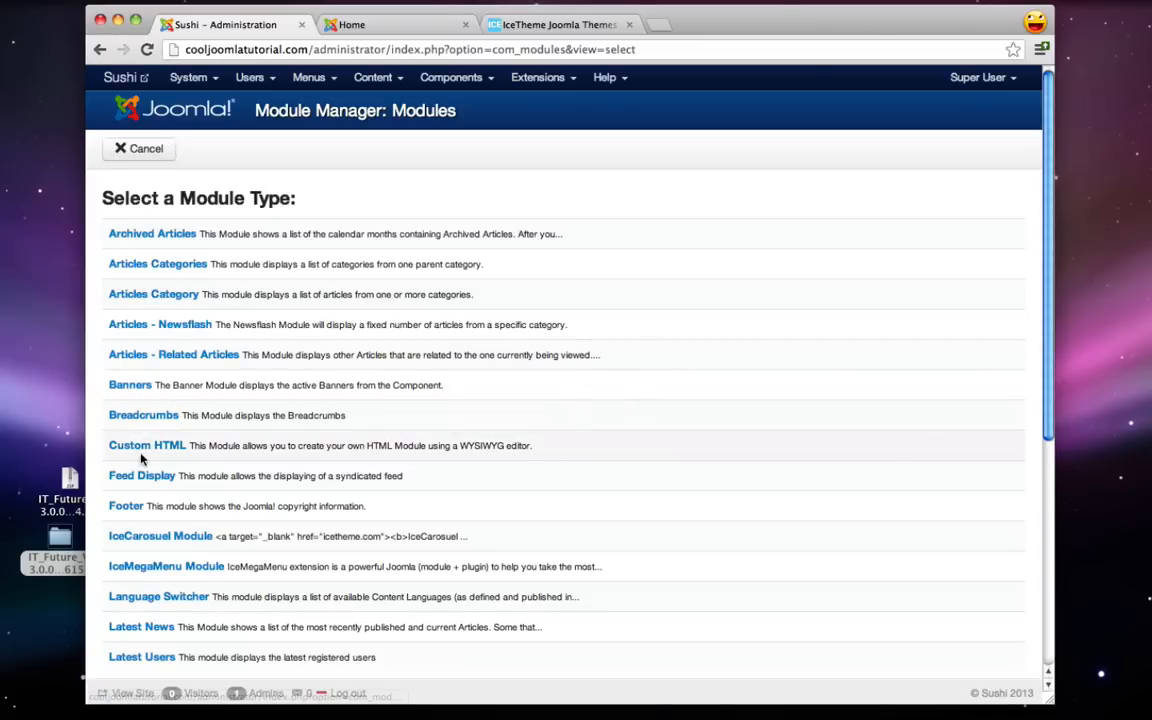
{"action": "left_click", "coordinate": [140, 449]}
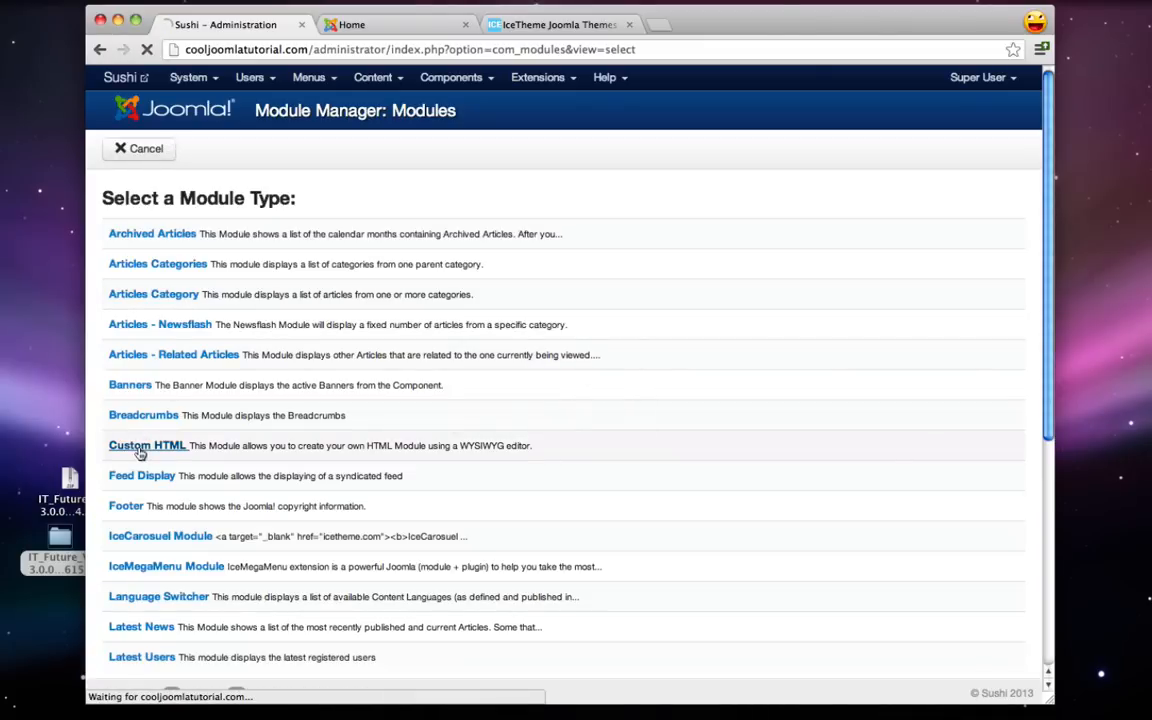
- Title the module 'blank', place it in Search [search] on all pages, and save it
{"action": "left_click", "coordinate": [252, 232]}
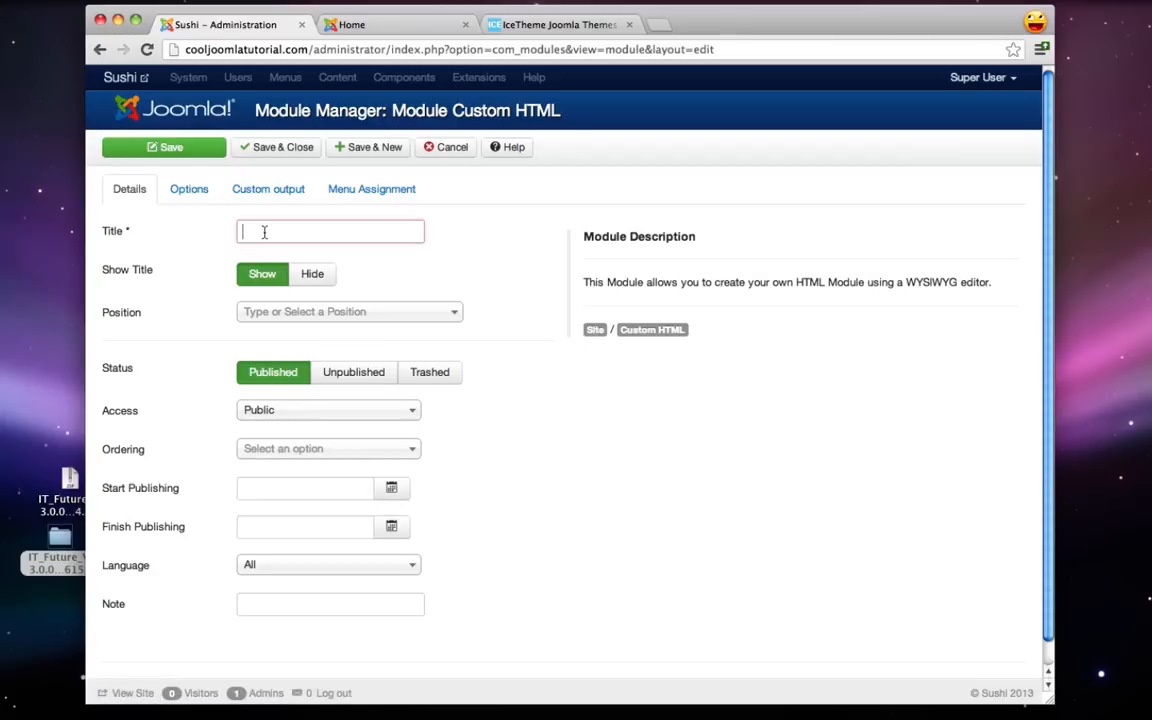
{"action": "type", "text": "blank"}
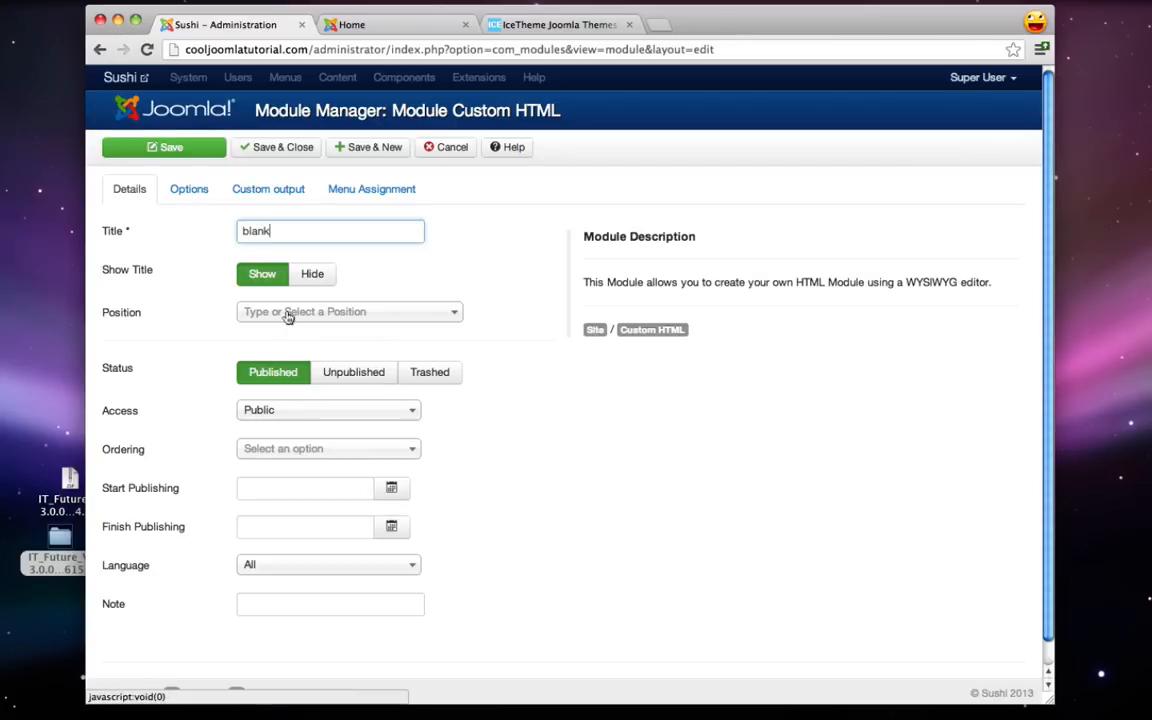
{"action": "left_click", "coordinate": [298, 313]}
{"action": "type", "text": "search"}
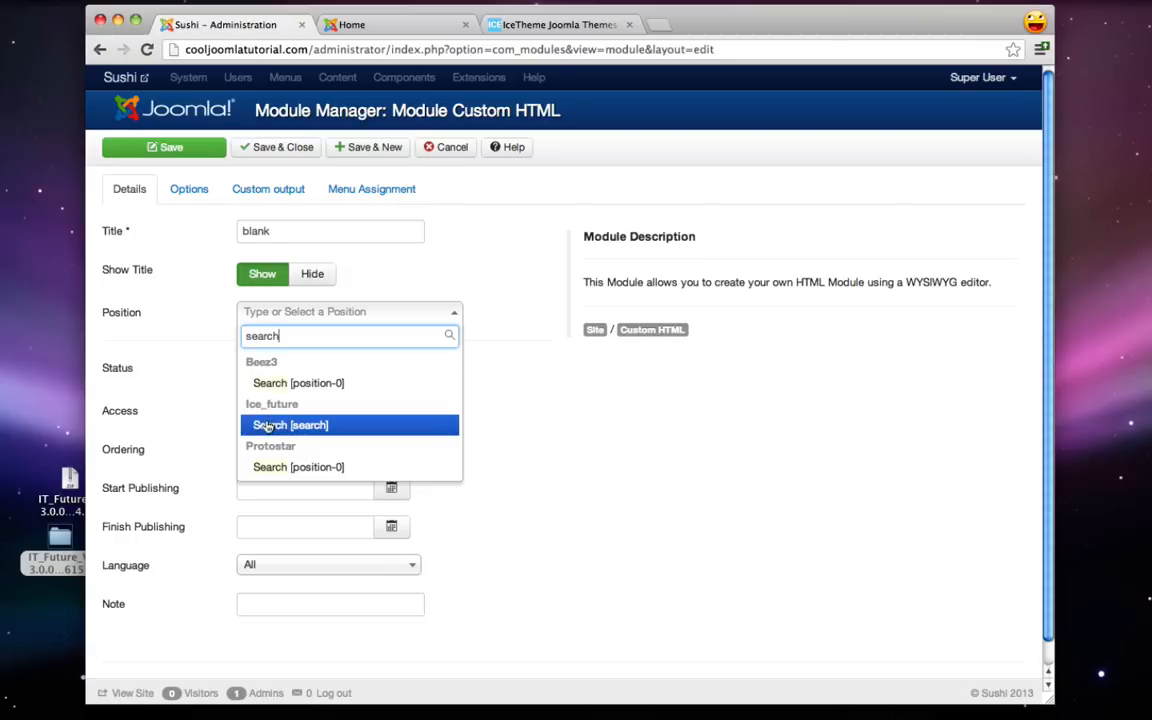
{"action": "left_click", "coordinate": [268, 425]}
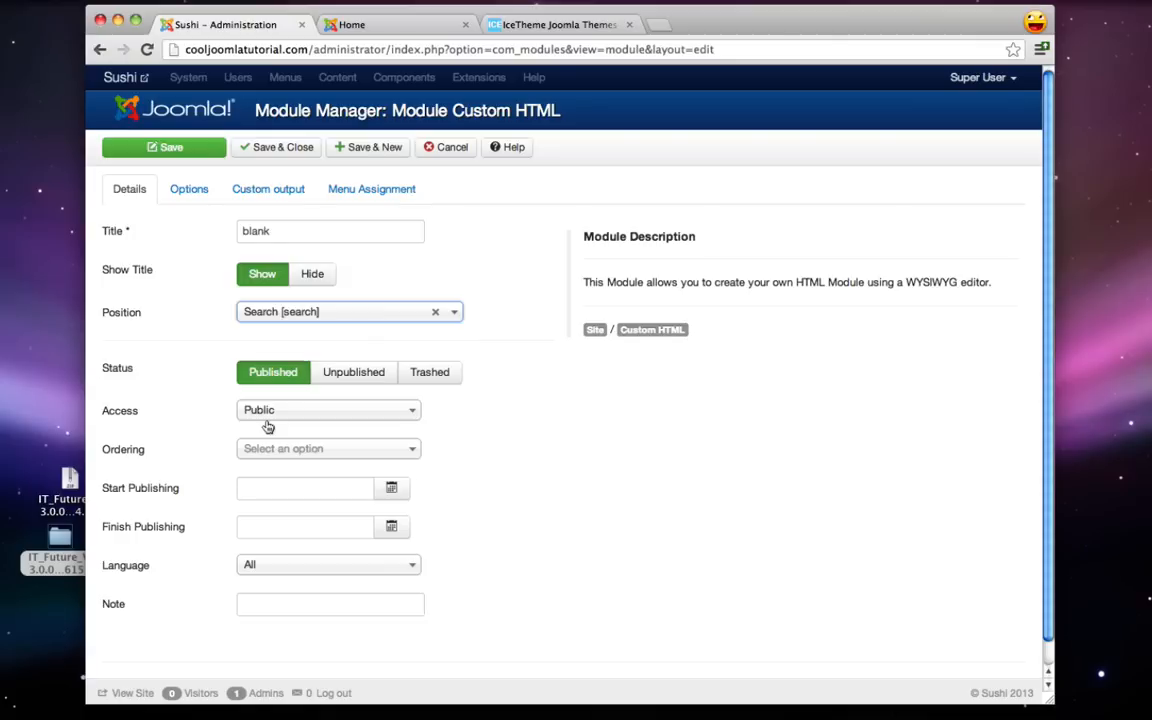
{"action": "left_click", "coordinate": [186, 197]}
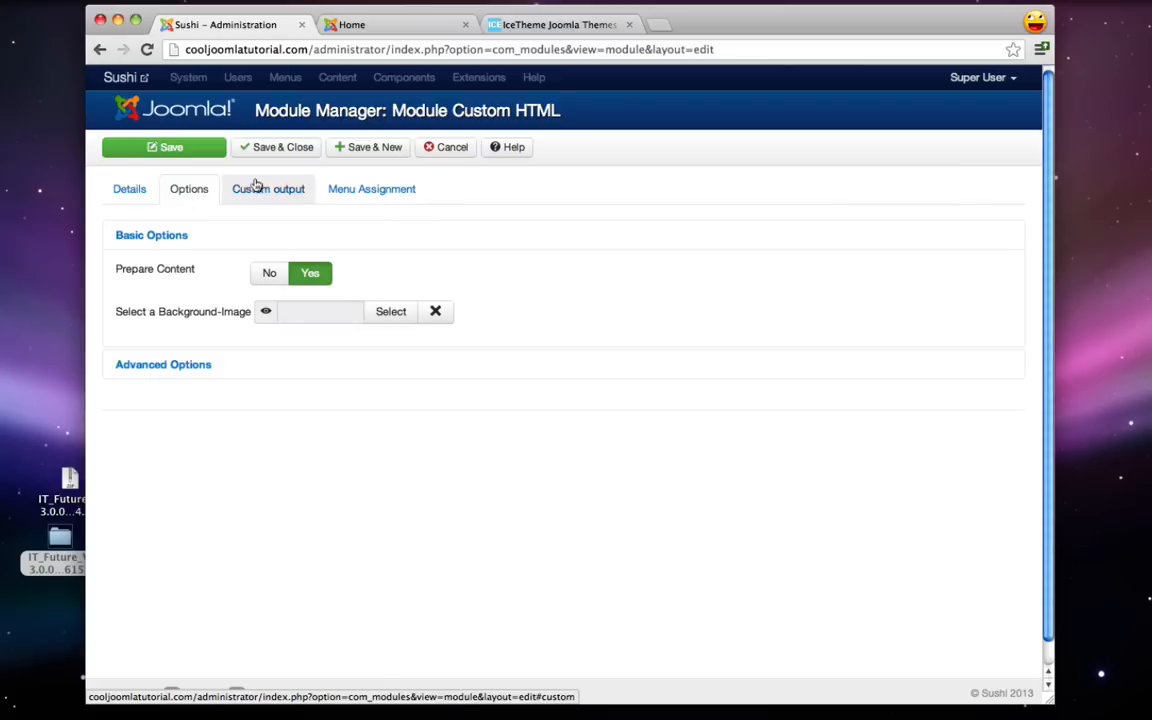
{"action": "left_click", "coordinate": [259, 191]}
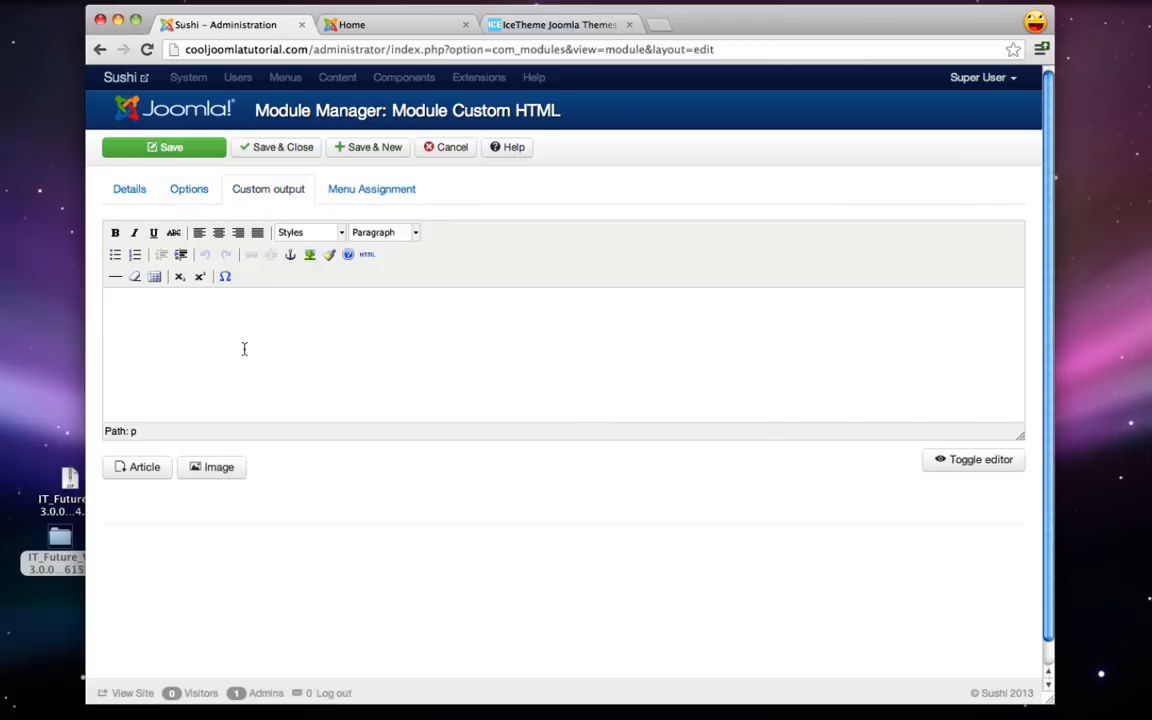
{"action": "left_click", "coordinate": [368, 188]}
{"action": "left_click", "coordinate": [295, 232]}
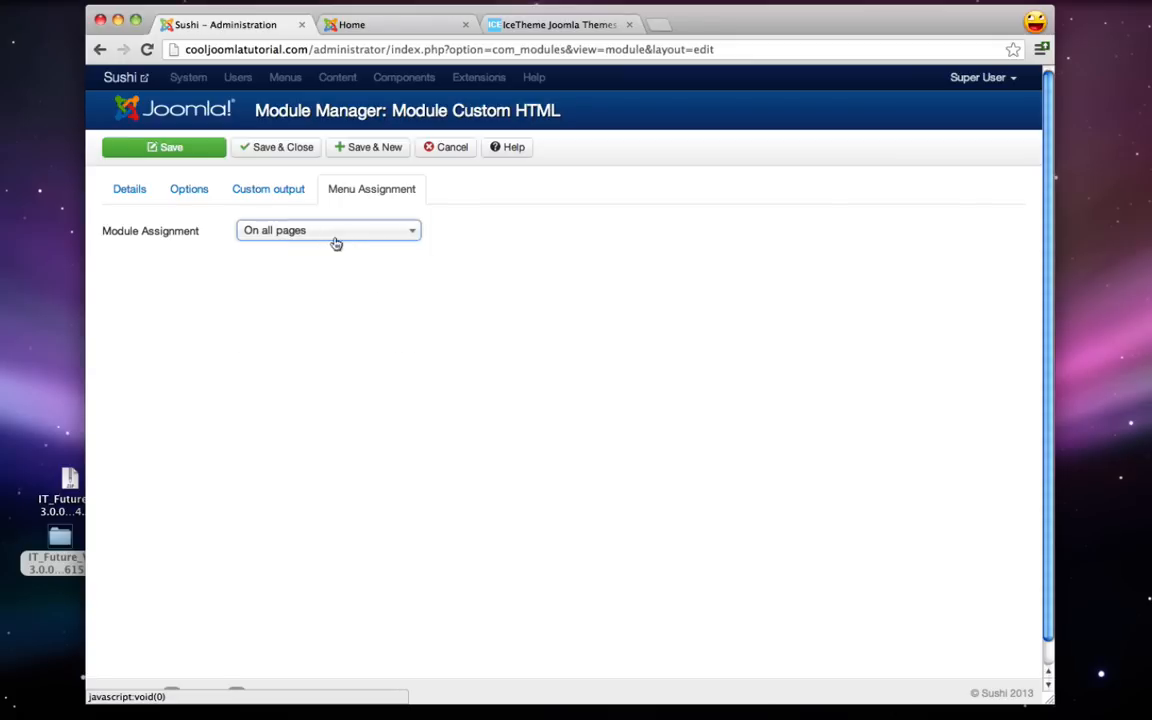
{"action": "left_click", "coordinate": [303, 153]}
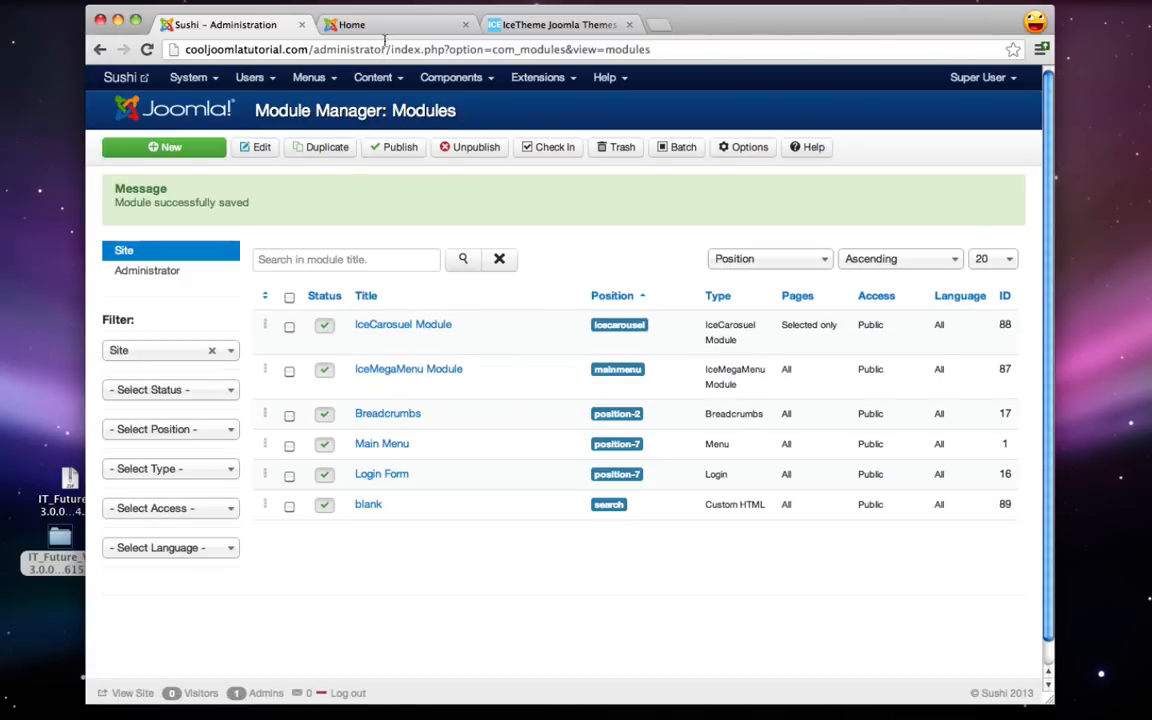
{"action": "left_click", "coordinate": [378, 28]}
- Reload the Home page and check it at mobile width with the menu expanded, then at desktop width
{"action": "left_click", "coordinate": [146, 50]}
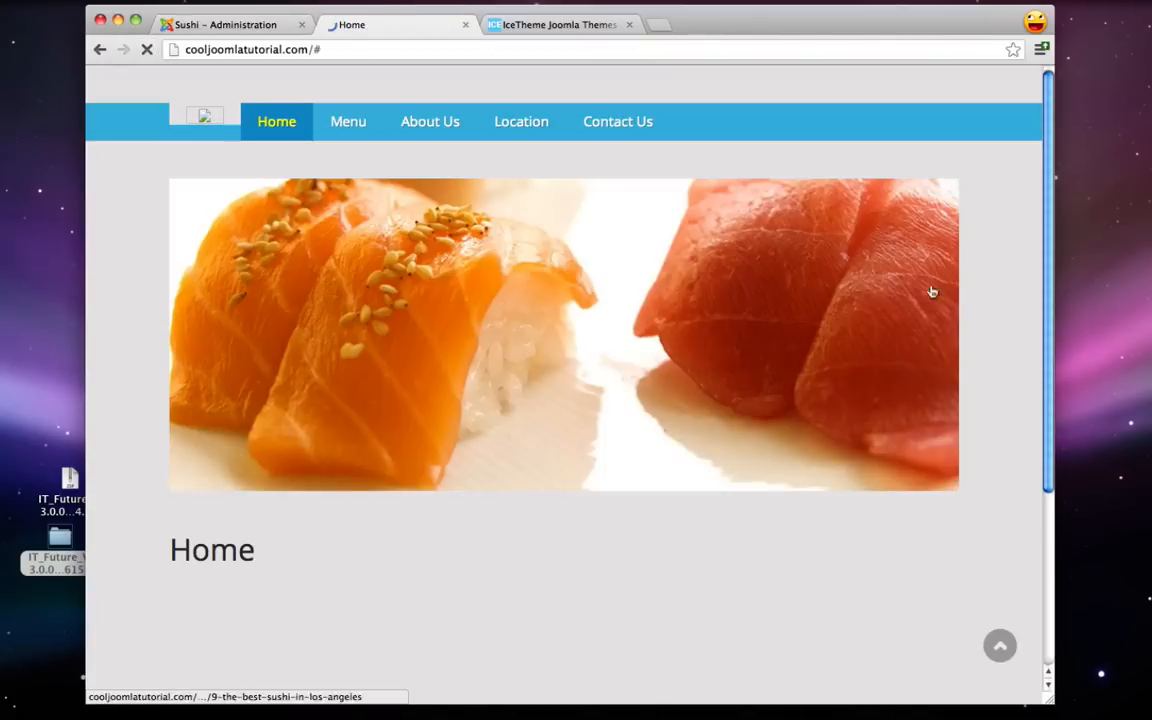
{"action": "left_click_drag", "start_coordinate": [1051, 700], "coordinate": [419, 704]}
{"action": "left_click", "coordinate": [392, 107]}
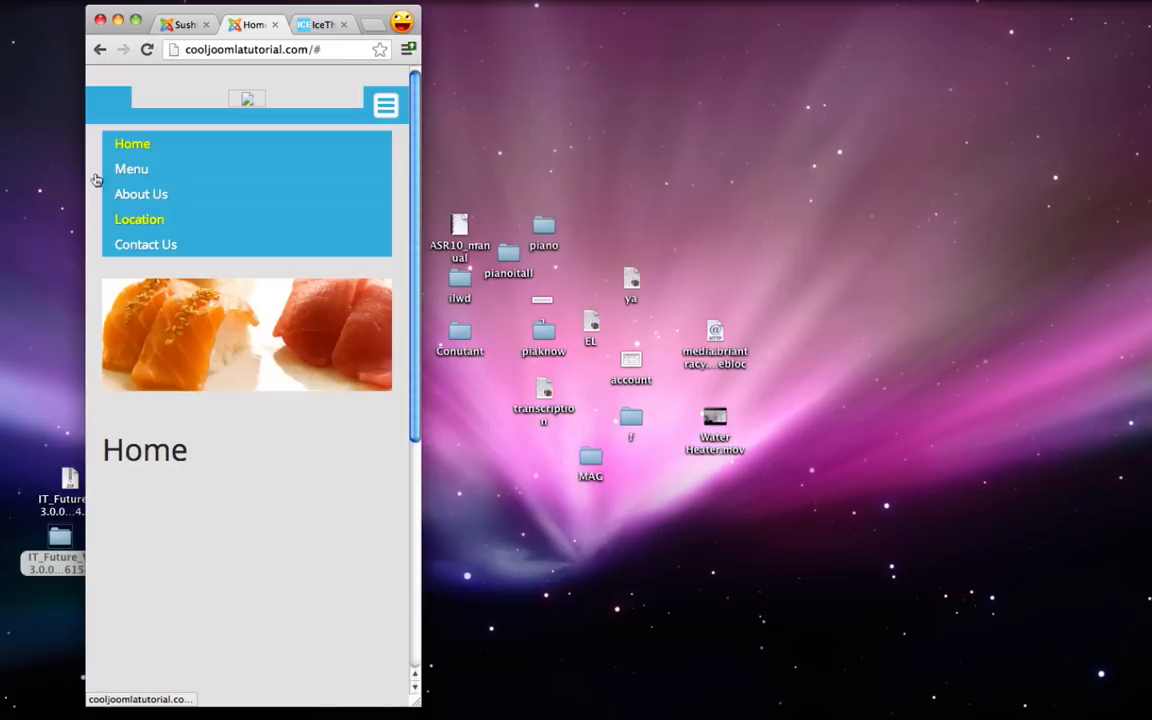
{"action": "left_click_drag", "start_coordinate": [417, 705], "coordinate": [1051, 709]}
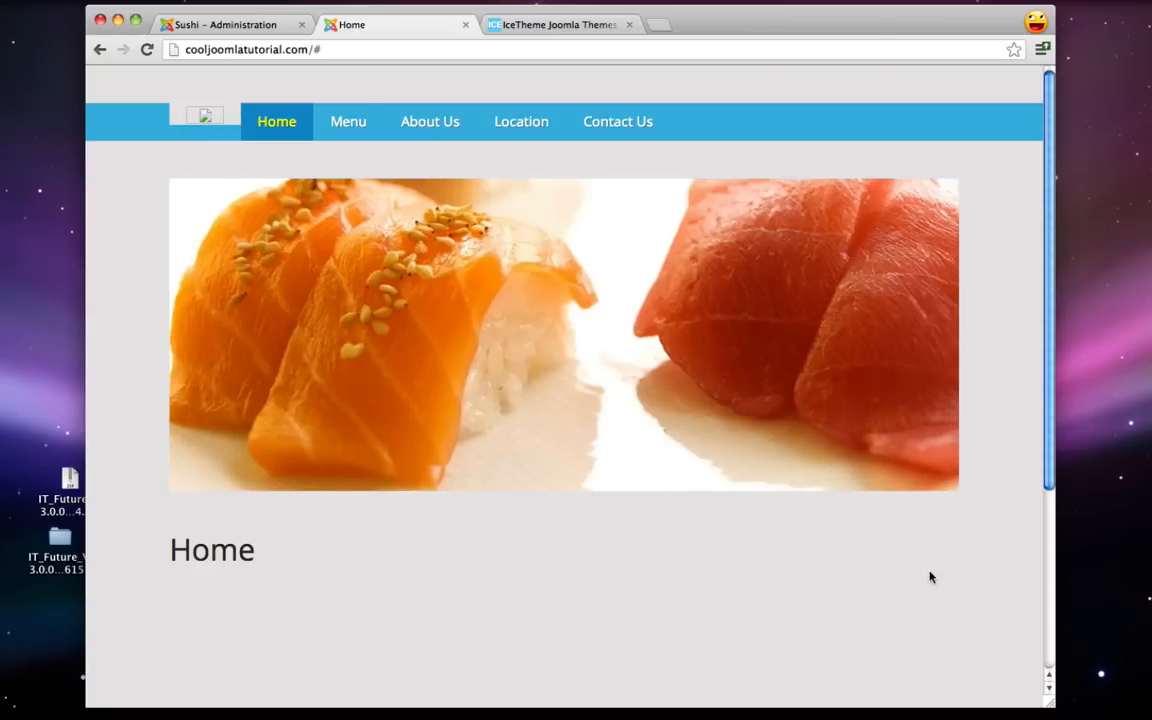
- Study the Future template's module position map on IceTheme, then go back to the Module Manager
{"action": "left_click", "coordinate": [560, 25]}
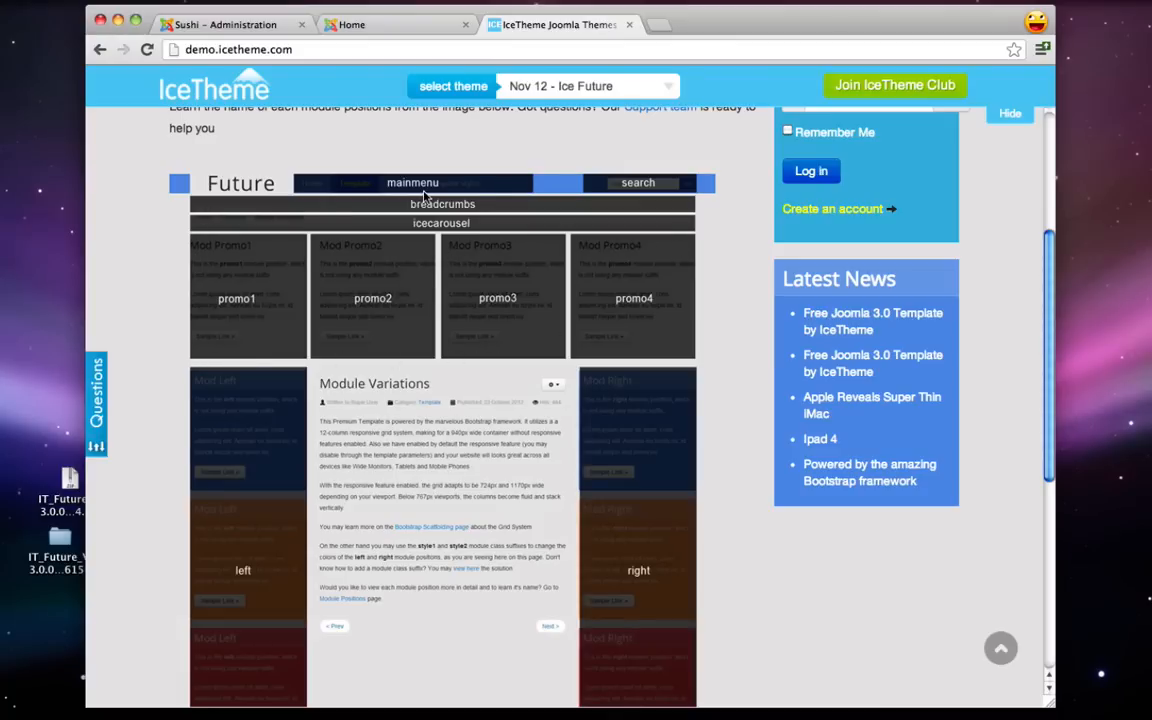
{"action": "left_click", "coordinate": [240, 27]}
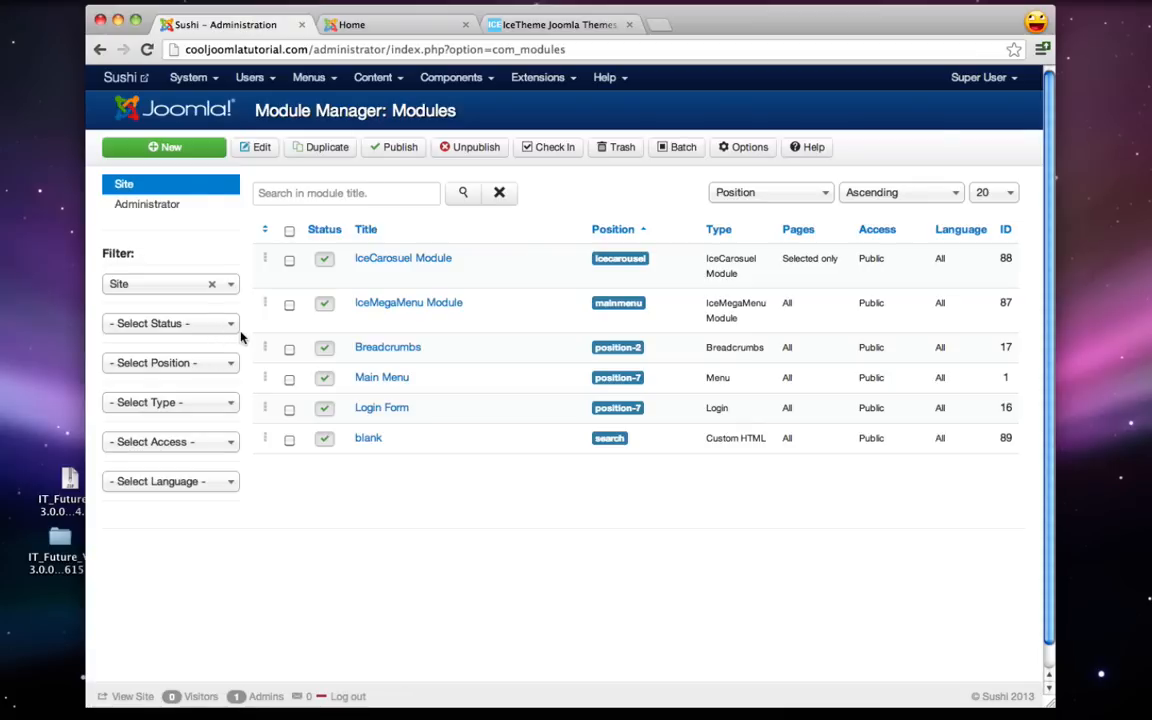
- Create a new Custom HTML module titled Traditional in the Promo1 position
{"action": "left_click", "coordinate": [170, 146]}
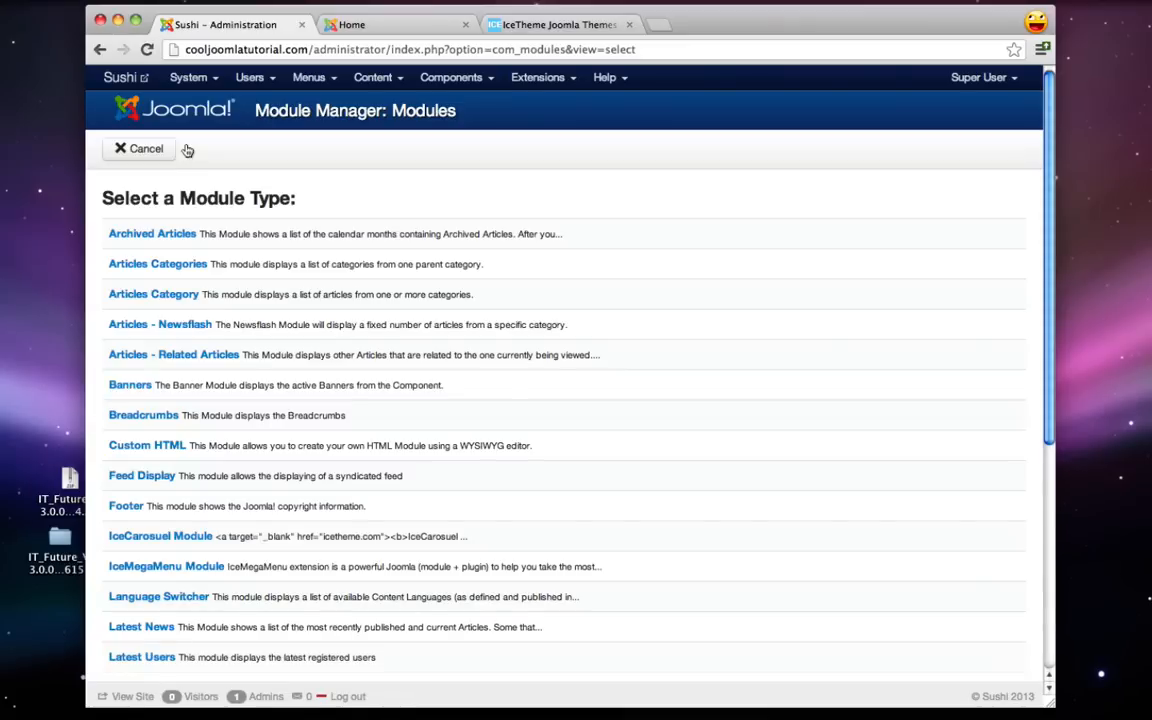
{"action": "left_click", "coordinate": [148, 446]}
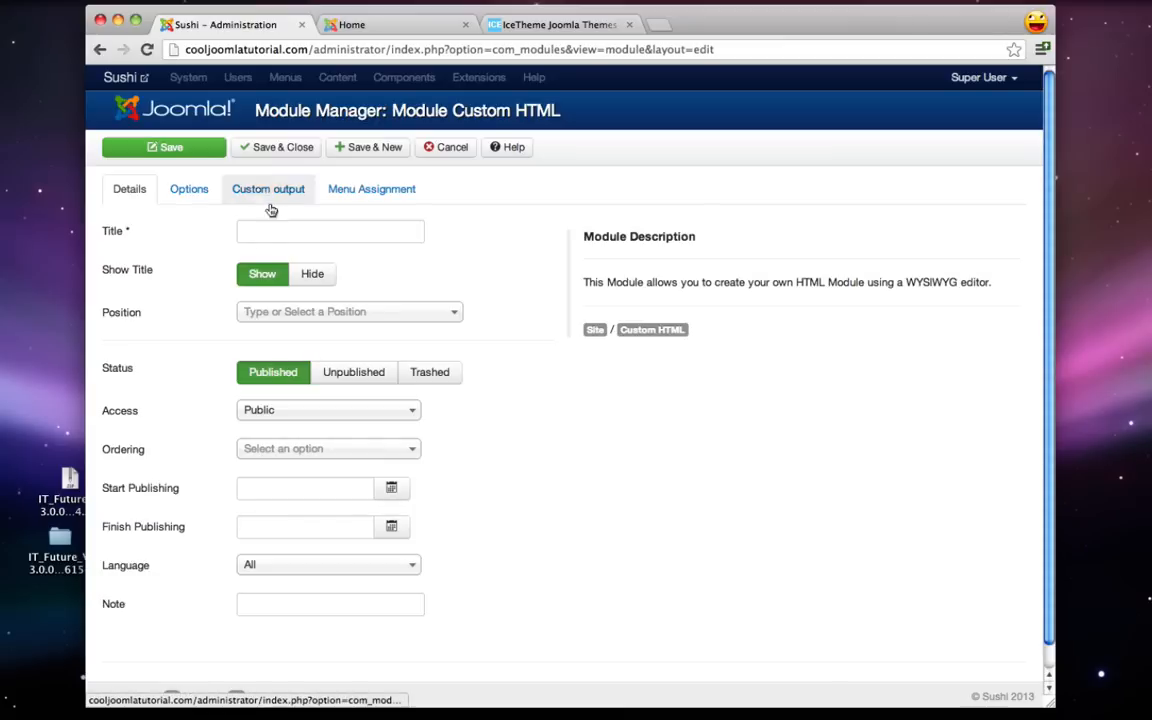
{"action": "left_click", "coordinate": [257, 238]}
{"action": "type", "text": "Traditional"}
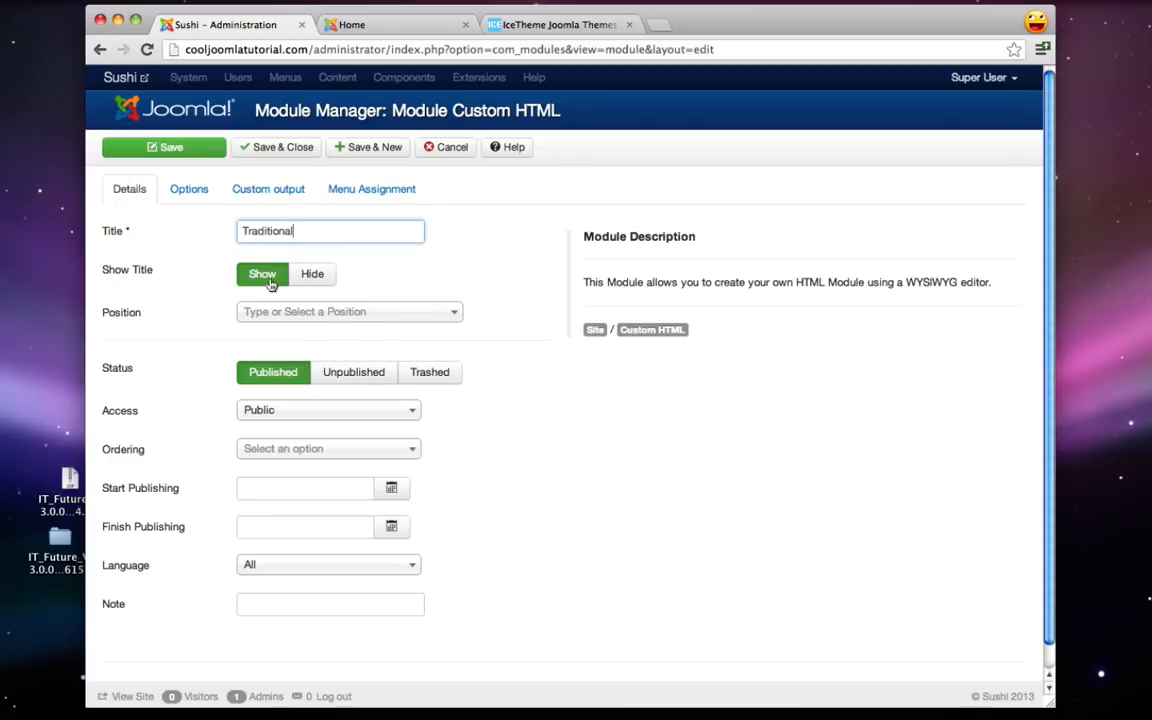
{"action": "left_click", "coordinate": [348, 313]}
{"action": "type", "text": "prom"}
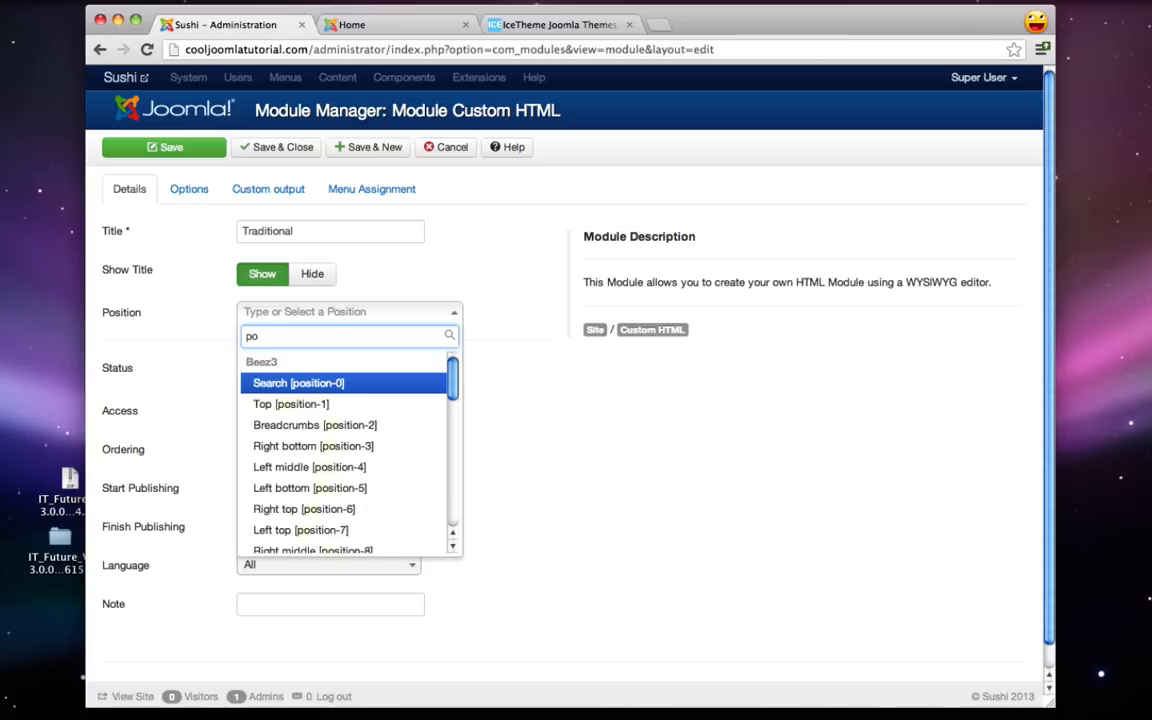
{"action": "type", "text": "o"}
{"action": "left_click", "coordinate": [305, 383]}
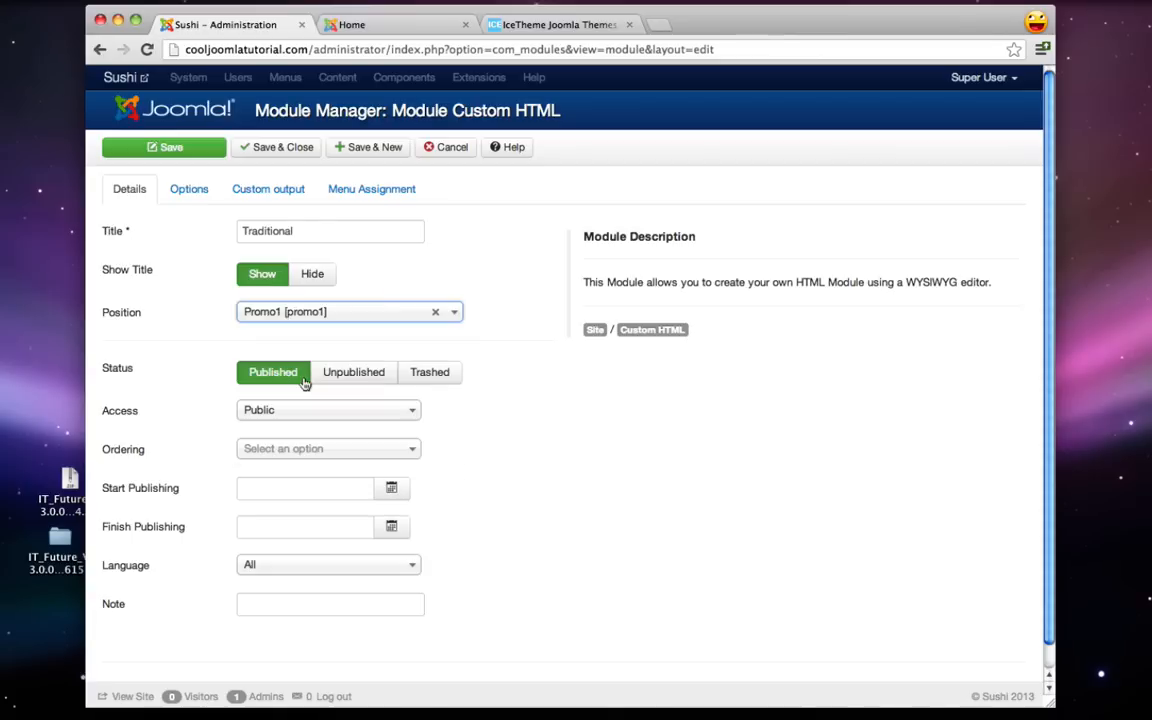
- Paste the Promo1 paragraph from the notes into the module content
{"action": "left_click", "coordinate": [254, 189]}
{"action": "left_click", "coordinate": [412, 308]}
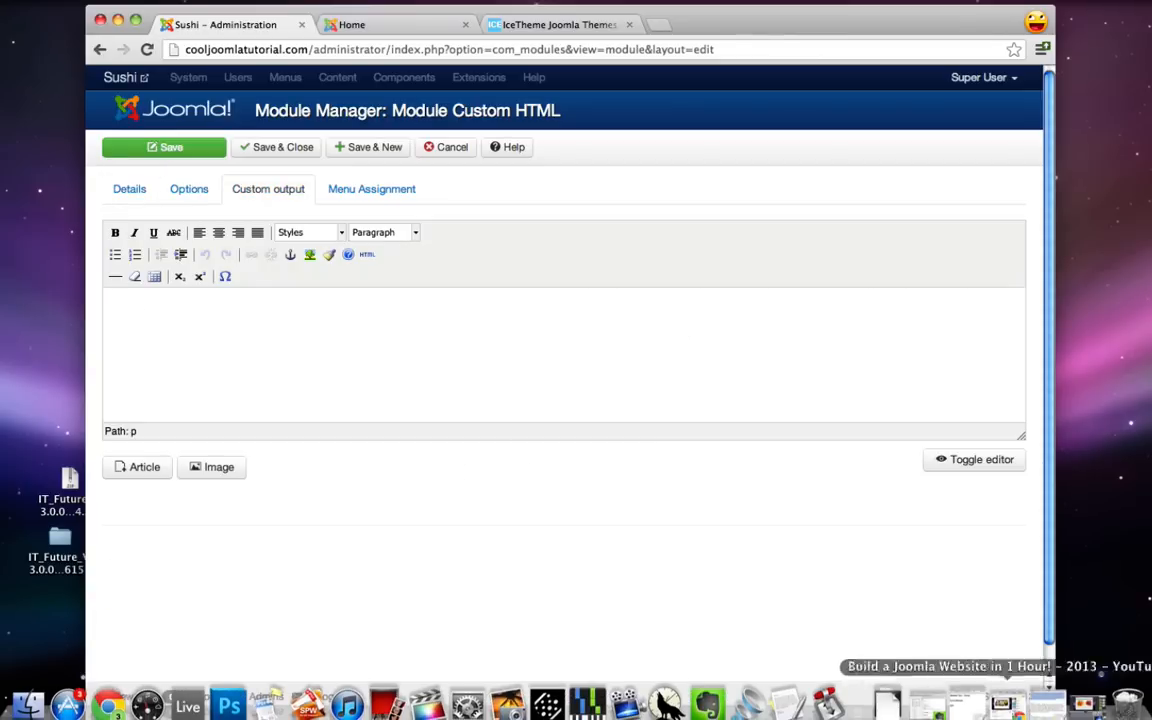
{"action": "left_click", "coordinate": [1047, 704]}
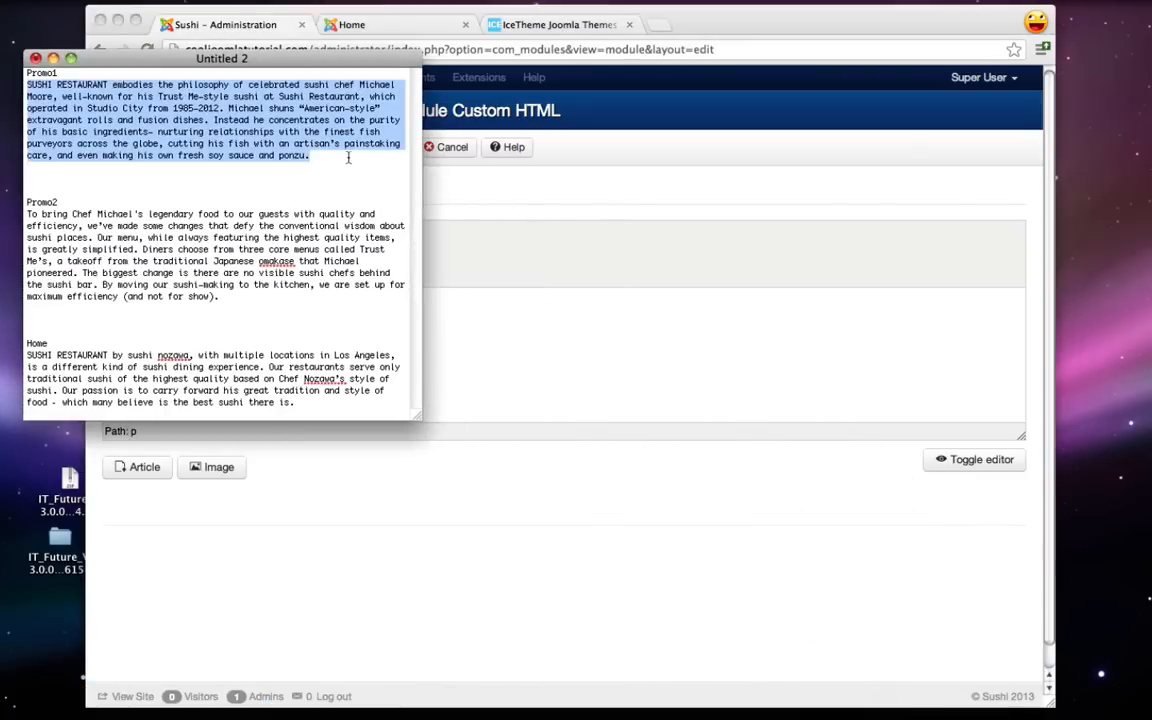
{"action": "left_click", "coordinate": [53, 58]}
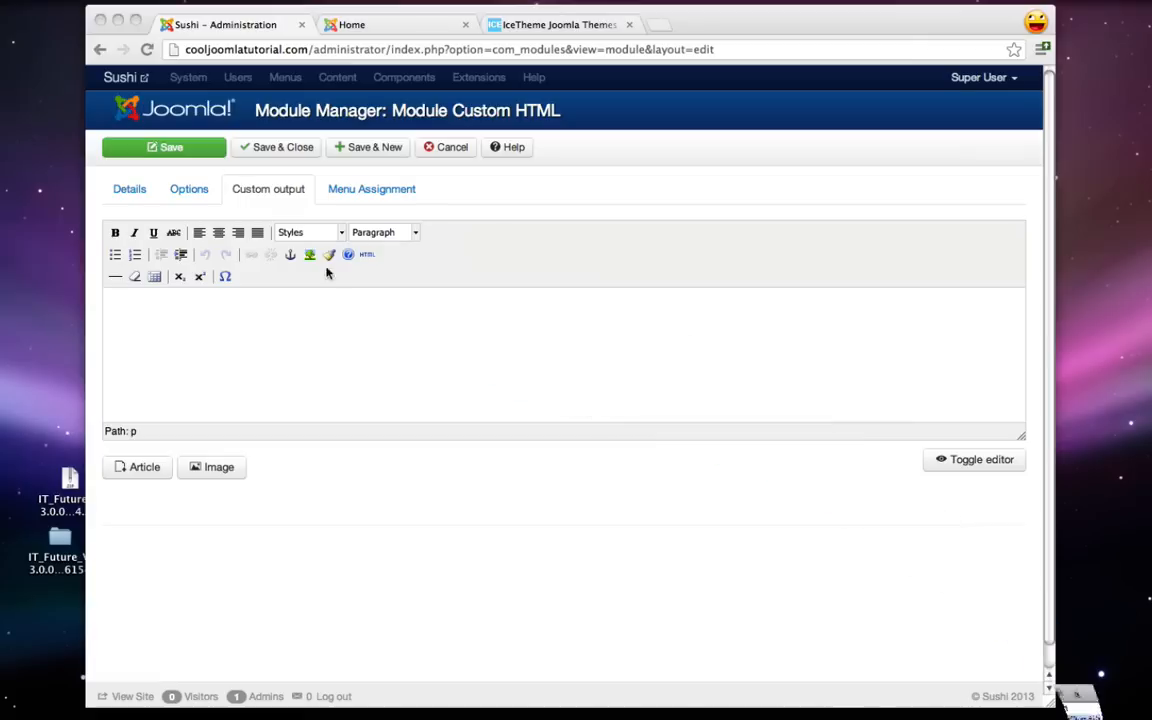
{"action": "left_click", "coordinate": [327, 320]}
{"action": "type", "text": "SUSHI RESTAURANT embodies the philosophy of celebrated sushi chef Michael Moore, well-known for his Trust Me-style sushi at Sushi Restaurant, which operated in Studio City from 1985-2012. Michael shuns \"American-style\" extravagant rolls and fusion dishes. Instead he concentrates on the purity of his basic ingredients— nurturing relationships with the finest fish purveyors across the globe, cutting his fish with an artisan’s painstaking care, and even making his own fresh soy sauce and ponzu."}
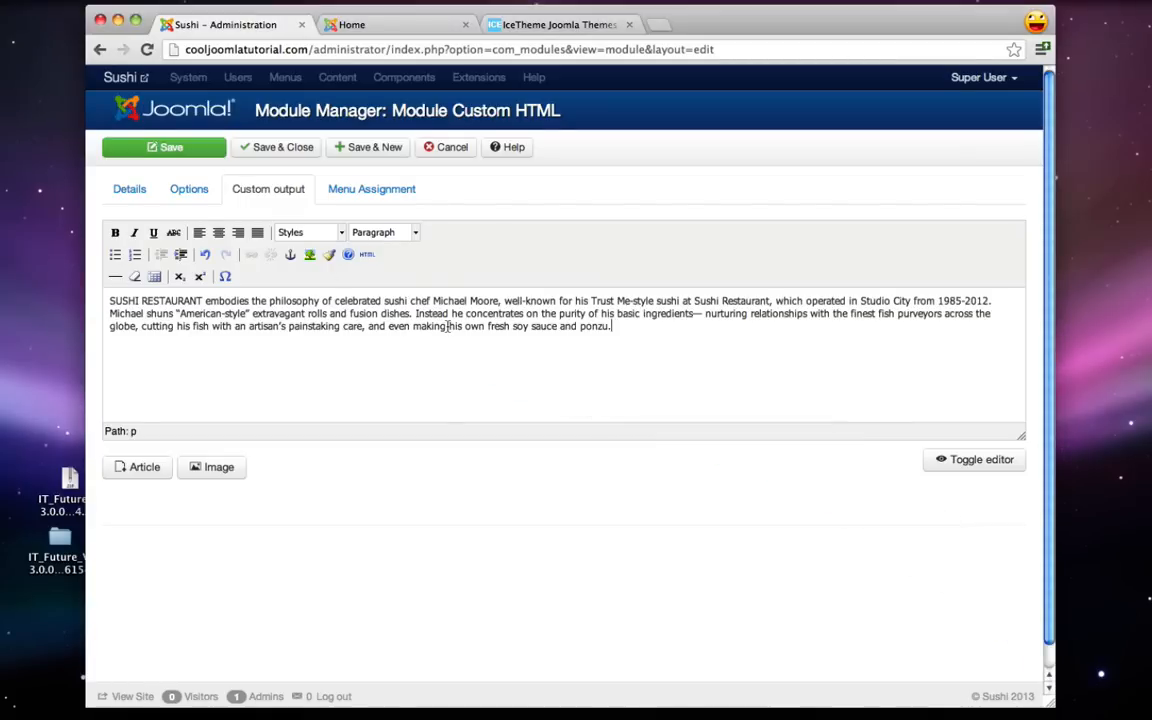
- Assign the module only to the Home page and Save & New
{"action": "left_click", "coordinate": [365, 190]}
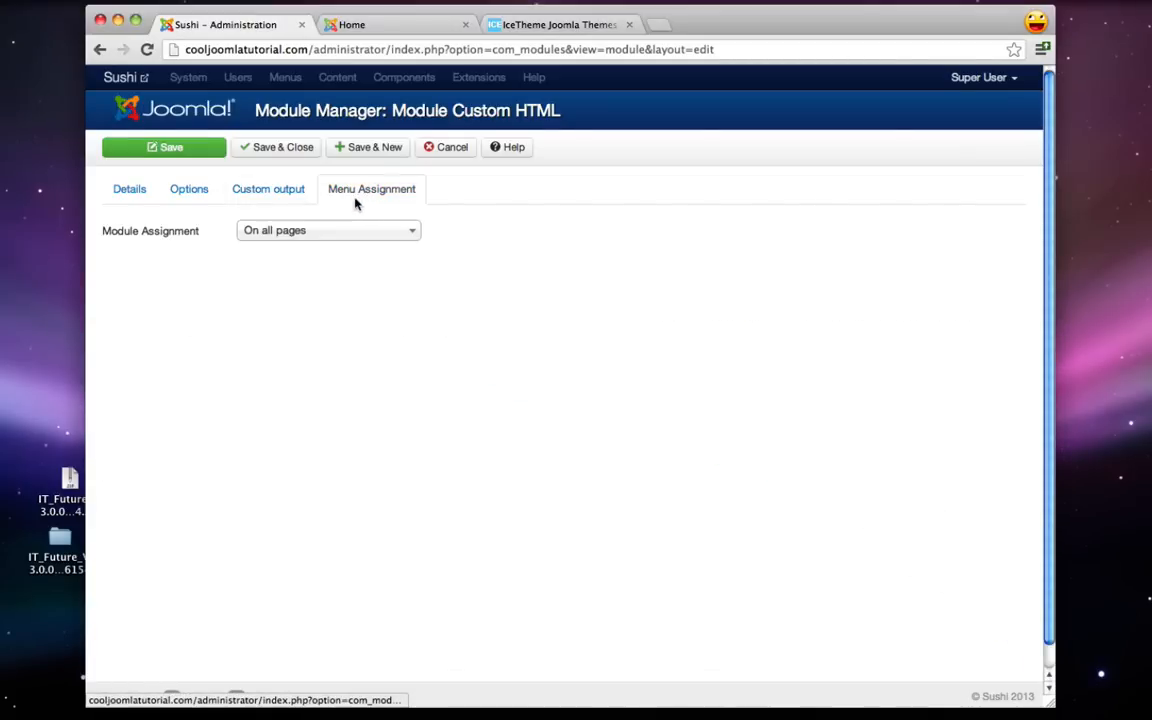
{"action": "left_click", "coordinate": [296, 231]}
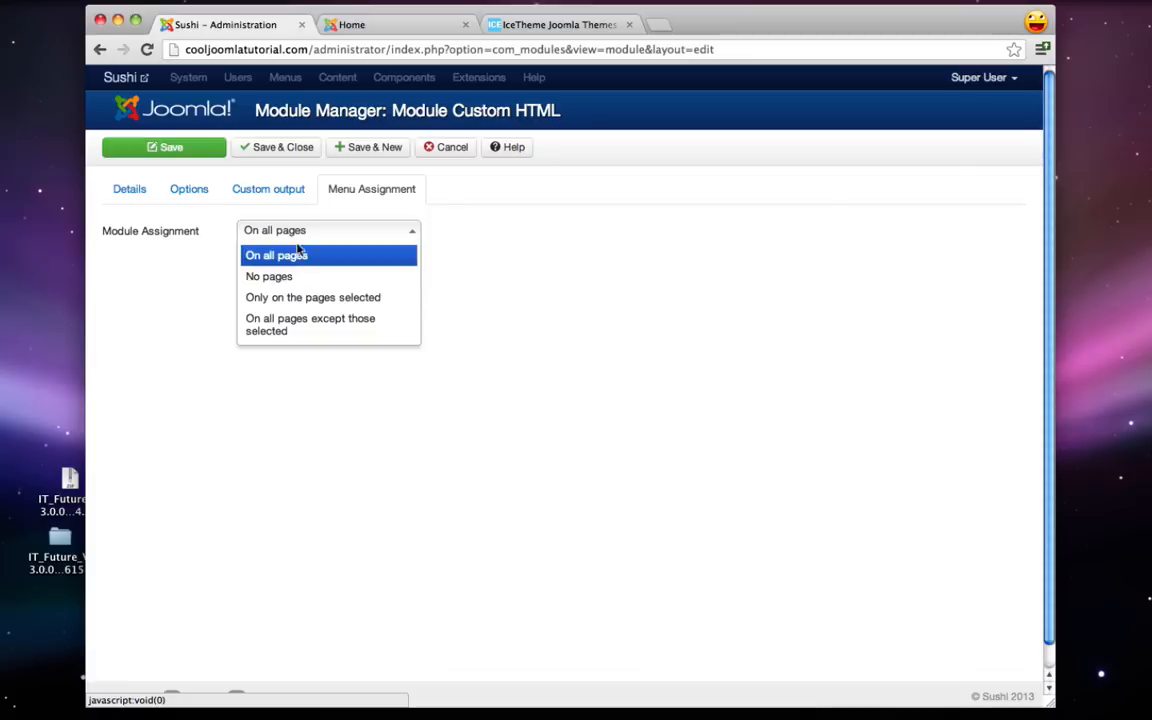
{"action": "left_click", "coordinate": [300, 297]}
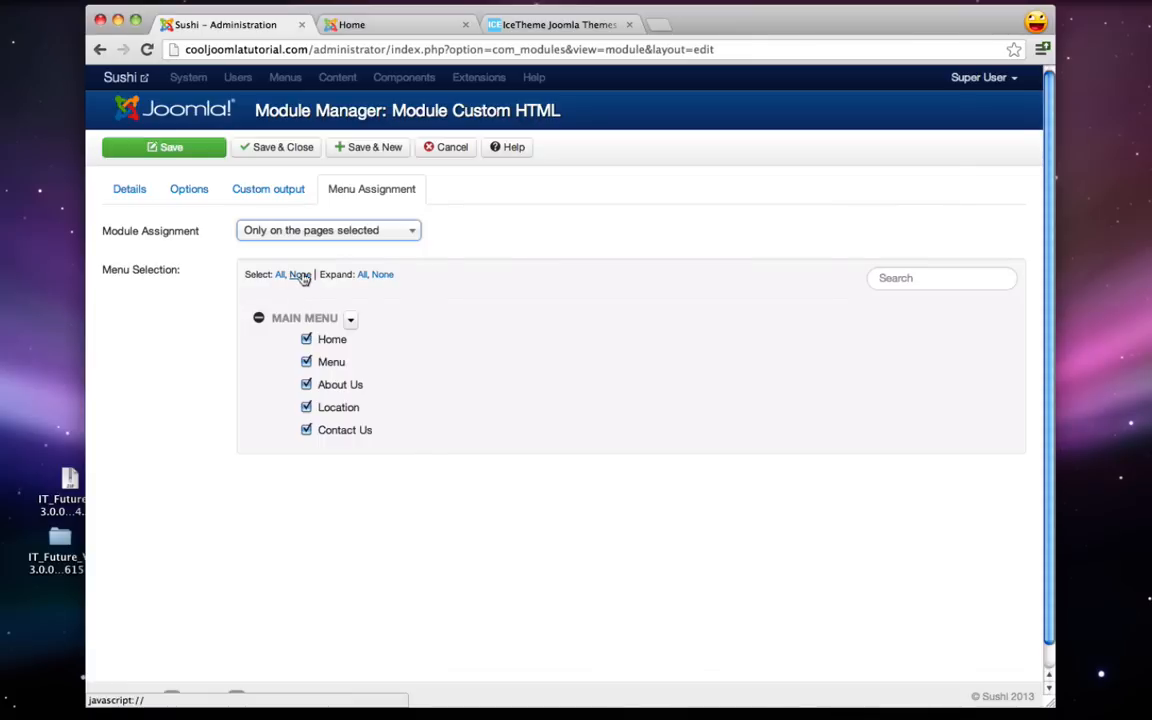
{"action": "left_click", "coordinate": [300, 275]}
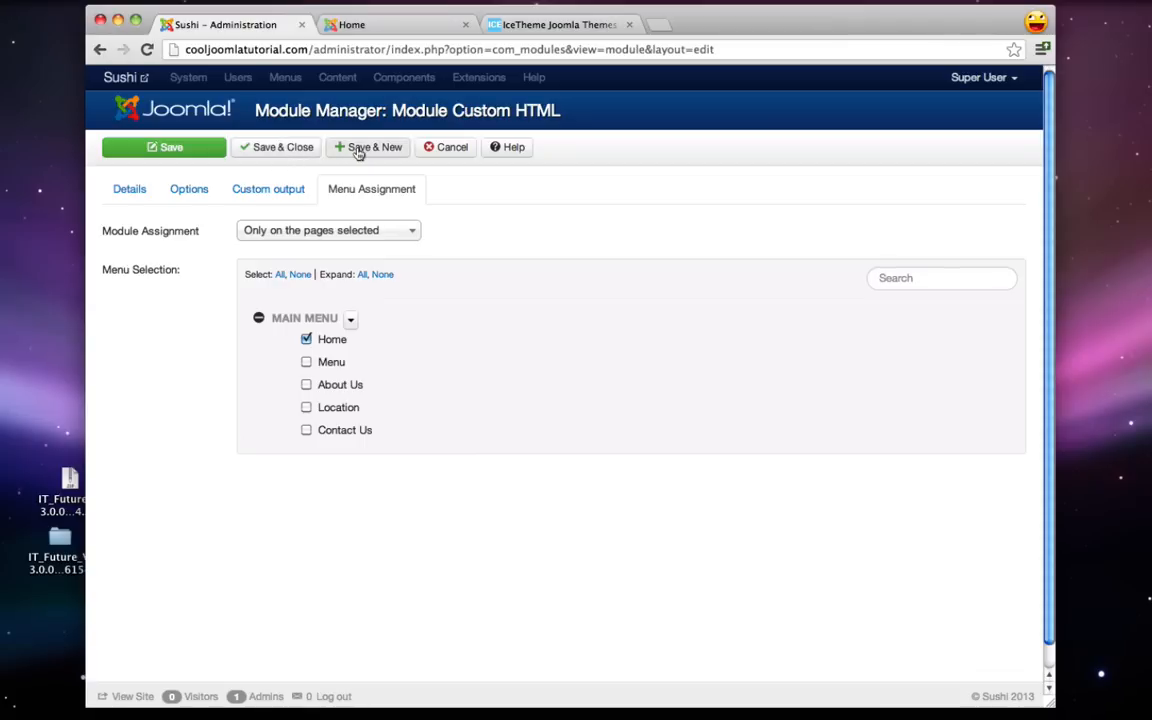
{"action": "left_click", "coordinate": [359, 150]}
- Reload the live Home page to see the Traditional text under the slideshow, then return to administration
{"action": "left_click", "coordinate": [384, 28]}
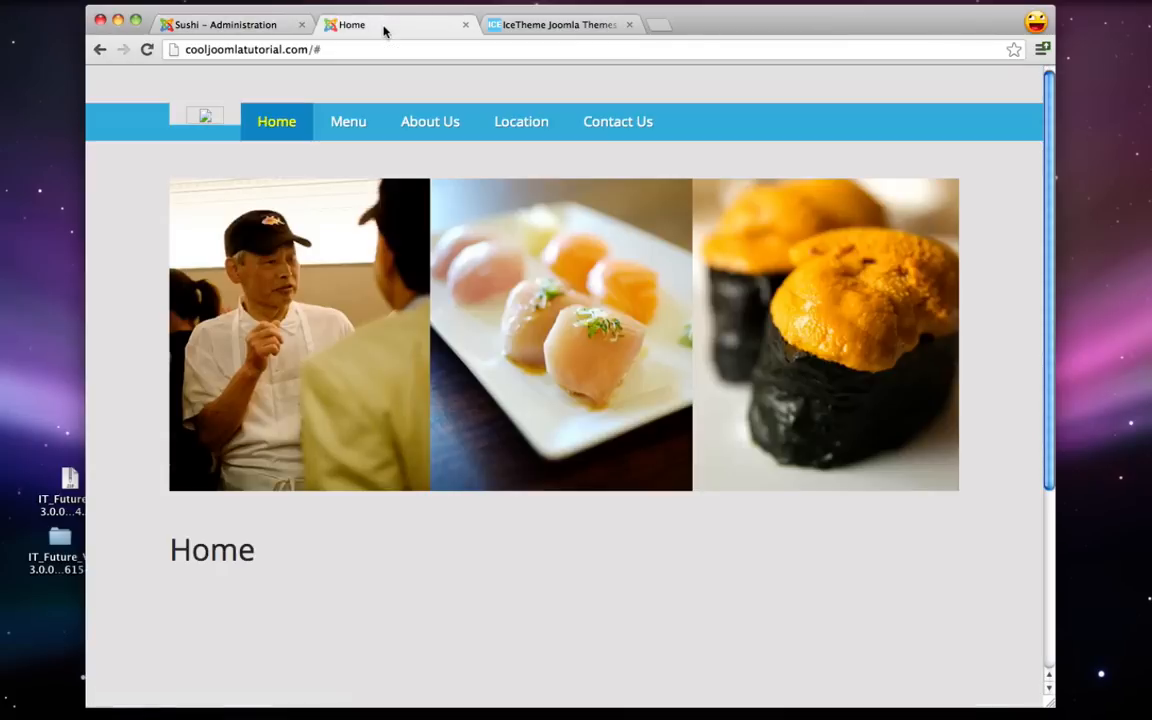
{"action": "left_click", "coordinate": [146, 49]}
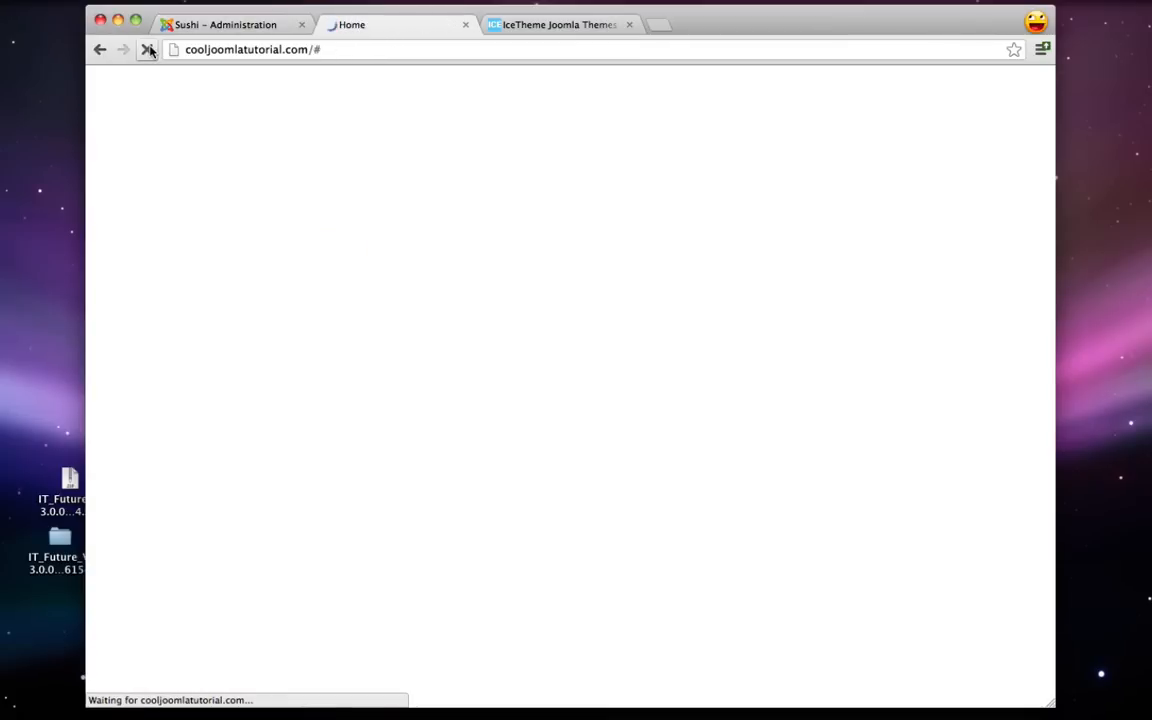
{"action": "scroll", "coordinate": [129, 386], "scroll_direction": "down", "scroll_amount": 3}
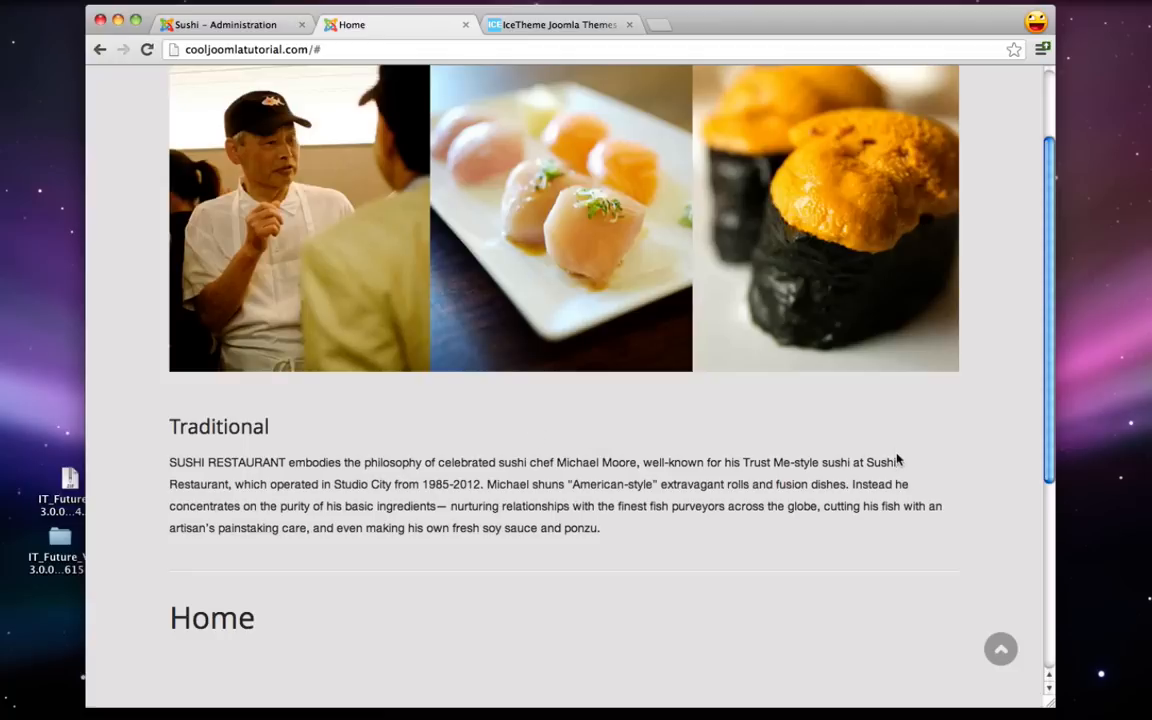
{"action": "scroll", "coordinate": [465, 401], "scroll_direction": "up", "scroll_amount": 3}
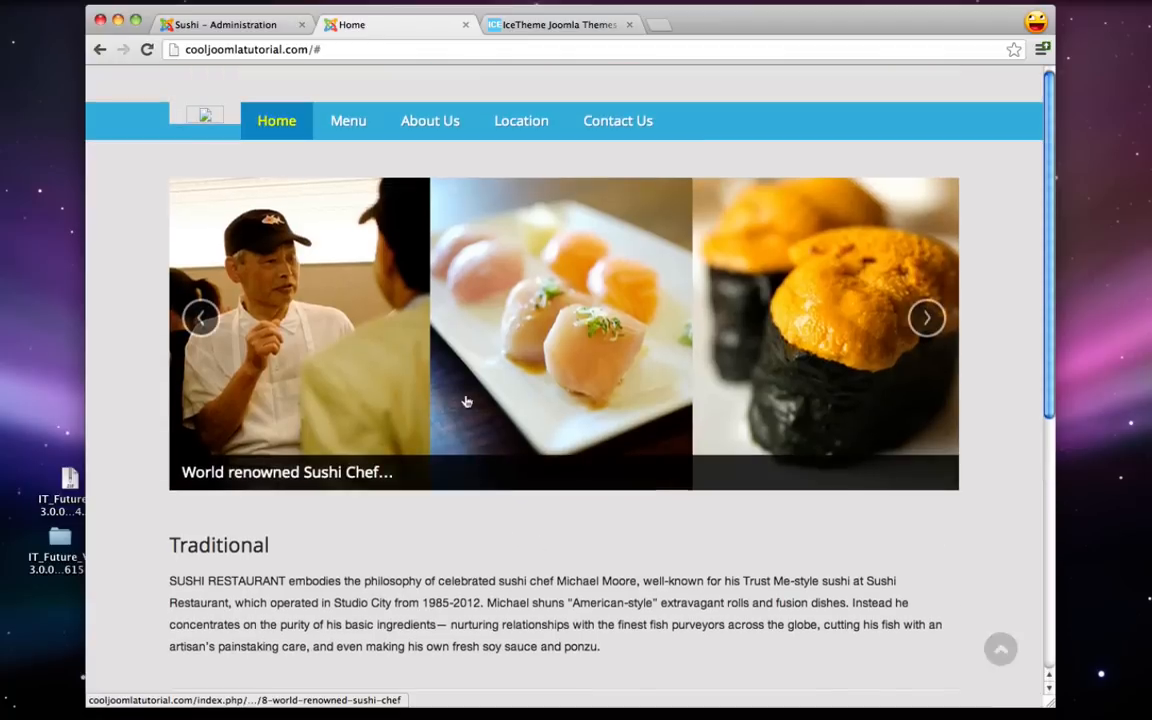
{"action": "left_click", "coordinate": [247, 25]}
- Title the new module Elegant and place it in position promo2
{"action": "left_click", "coordinate": [275, 297]}
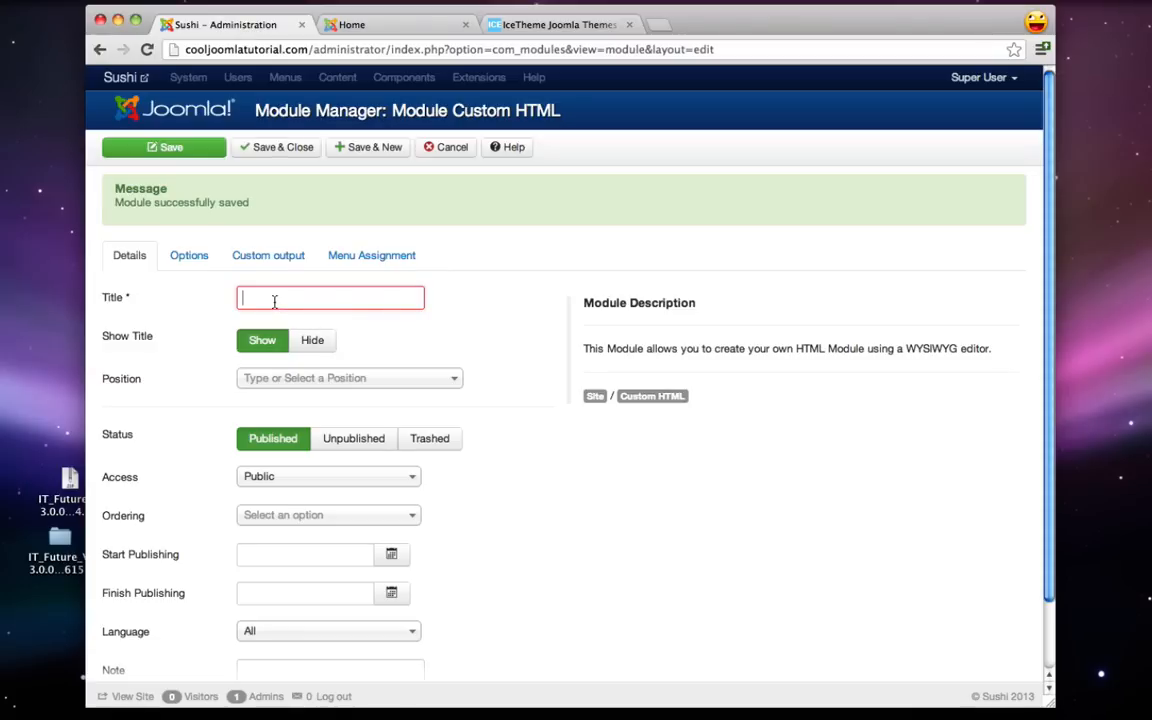
{"action": "type", "text": "Elegant"}
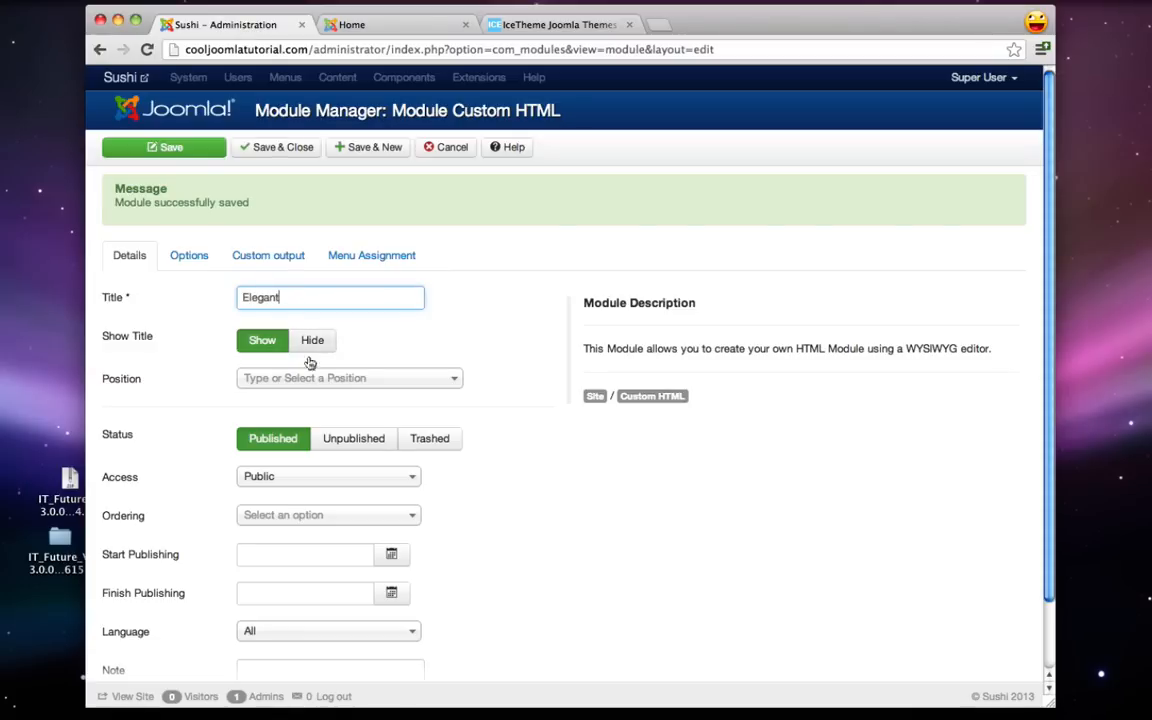
{"action": "left_click", "coordinate": [410, 382]}
{"action": "type", "text": "promo"}
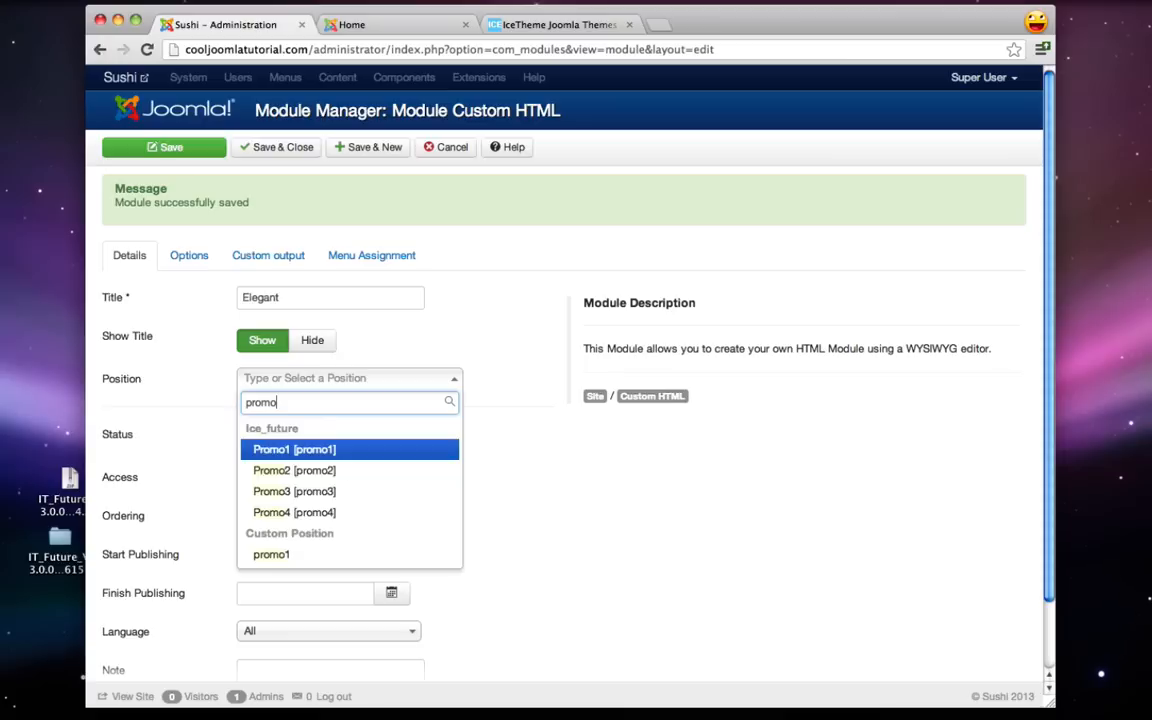
{"action": "left_click", "coordinate": [294, 470]}
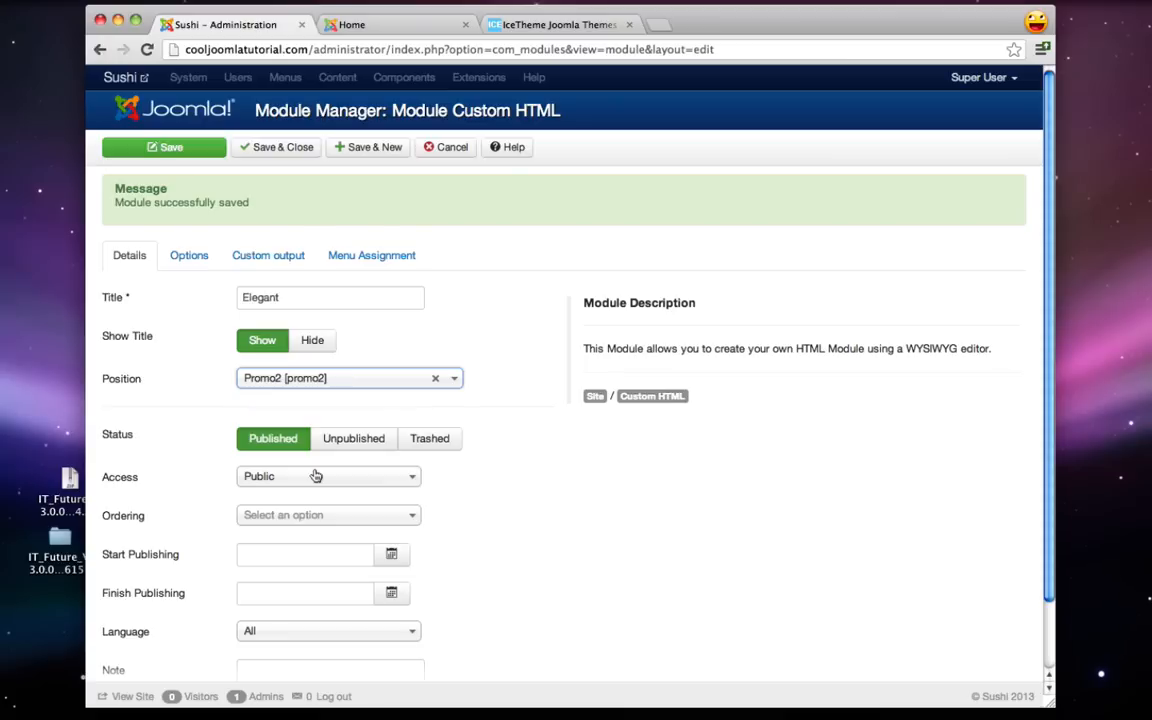
- Paste the Promo2 Chef Michael paragraph from the notes into the module content
{"action": "left_click", "coordinate": [267, 256]}
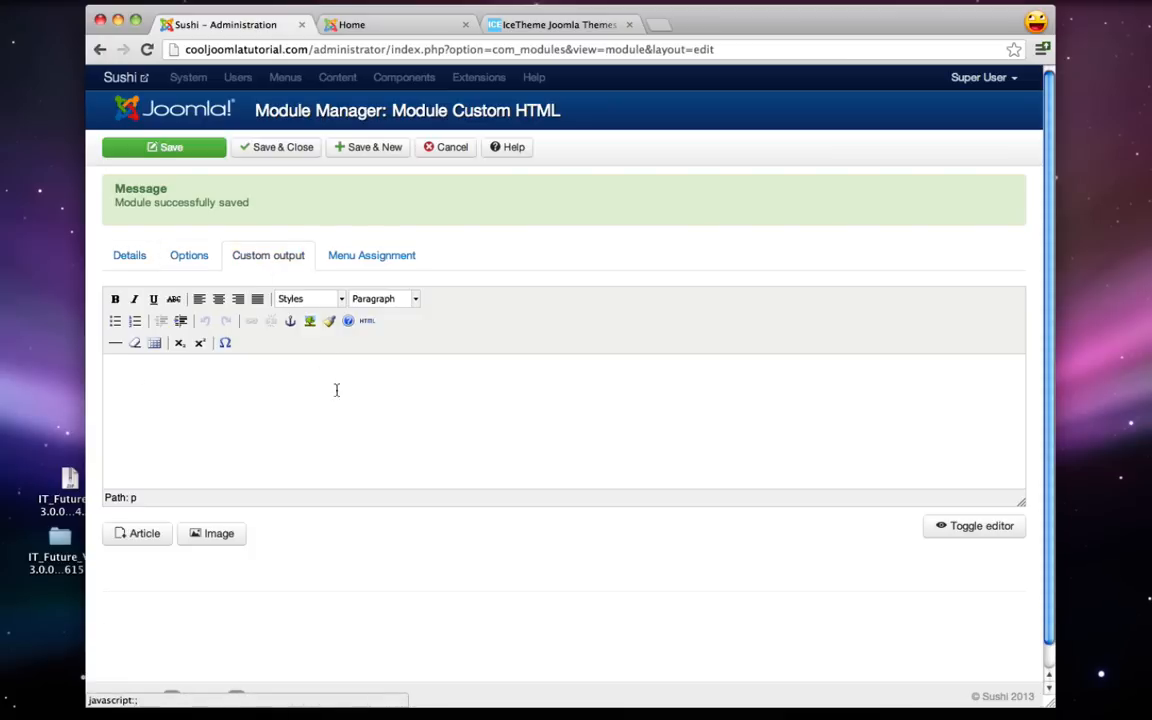
{"action": "mouse_move", "coordinate": [926, 700]}
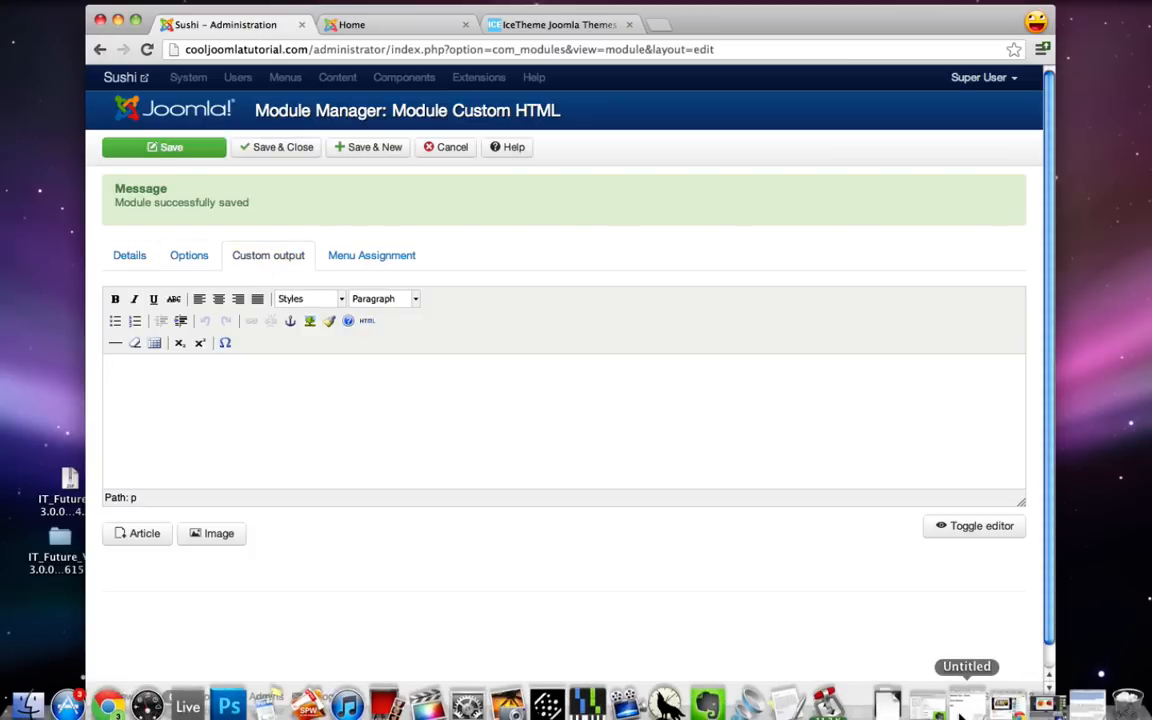
{"action": "left_click", "coordinate": [987, 703]}
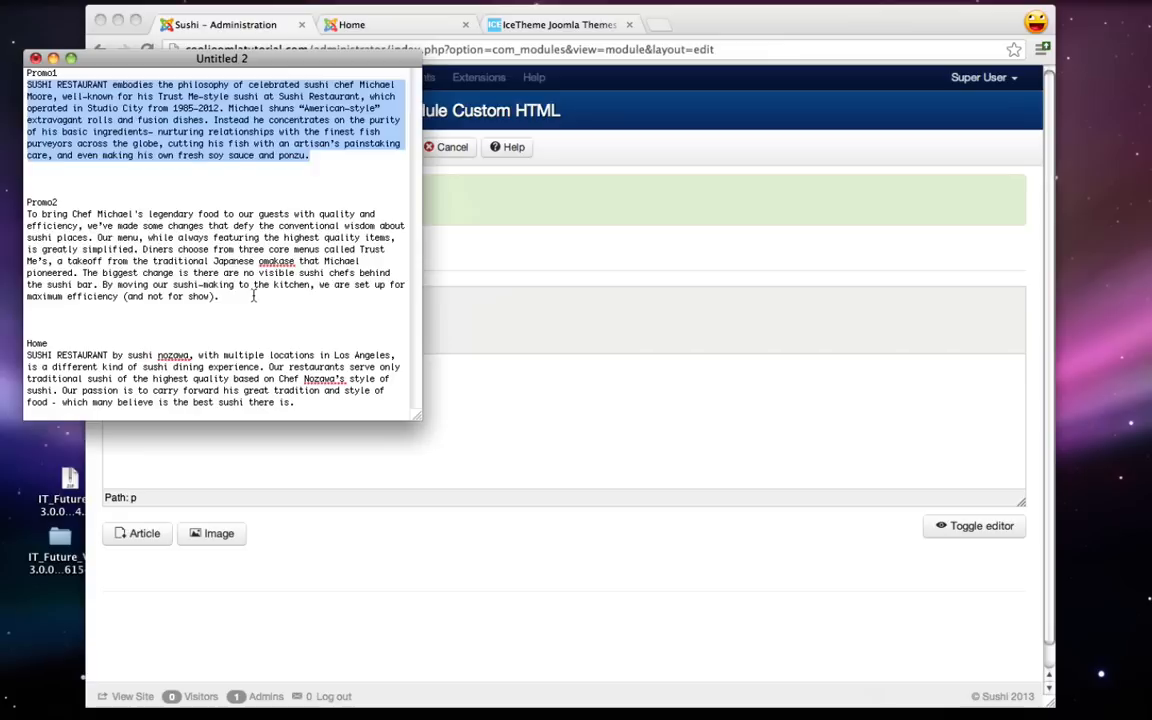
{"action": "left_click_drag", "start_coordinate": [218, 297], "coordinate": [5, 225]}
{"action": "key", "text": "super+c"}
{"action": "left_click", "coordinate": [53, 58]}
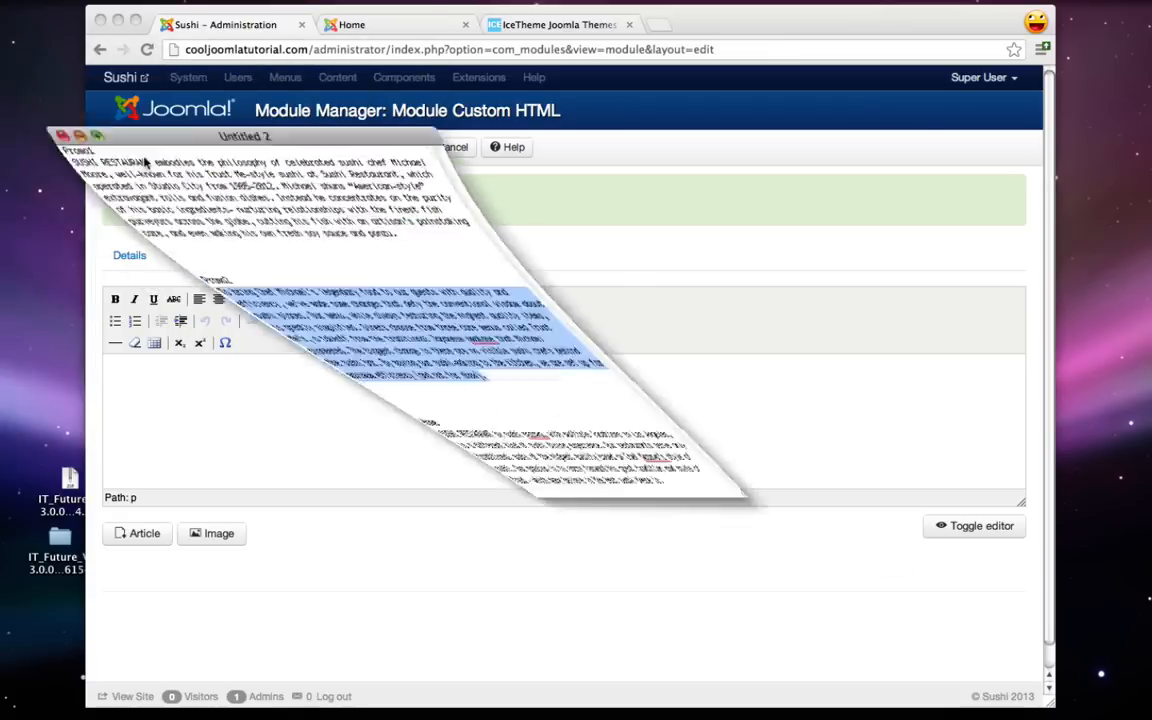
{"action": "left_click", "coordinate": [368, 404]}
{"action": "key", "text": "super+v"}
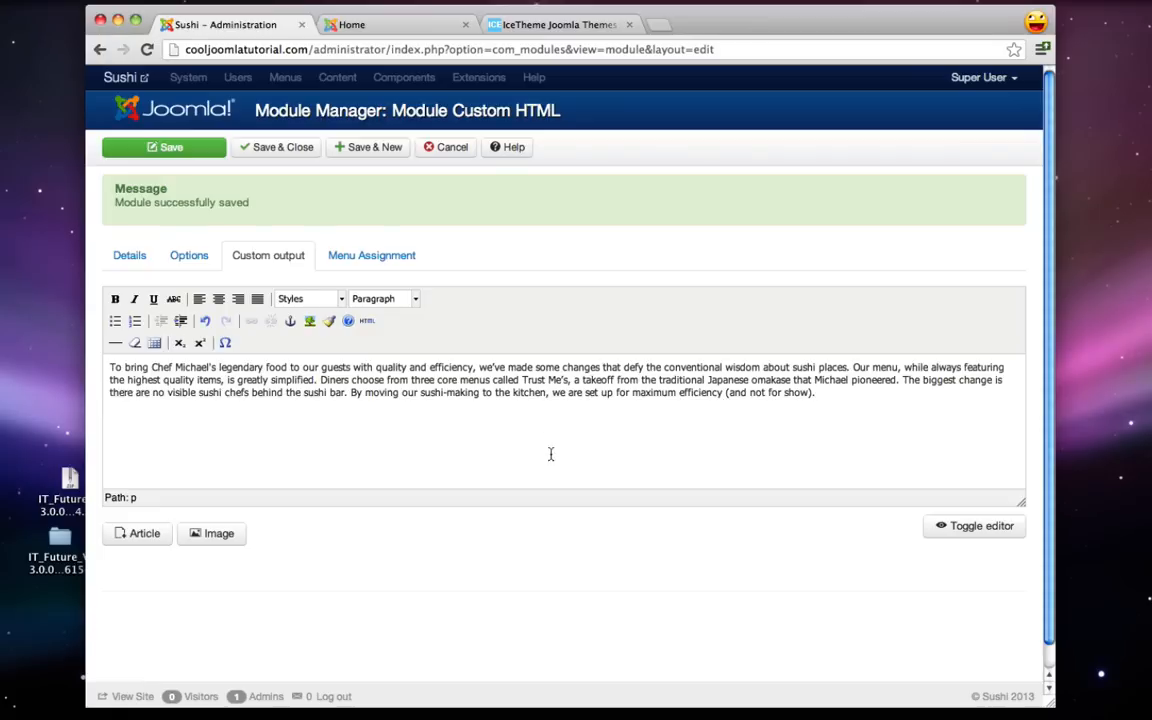
- Show the module only on the Home page, then Save & Close
{"action": "left_click", "coordinate": [378, 256]}
{"action": "left_click", "coordinate": [303, 298]}
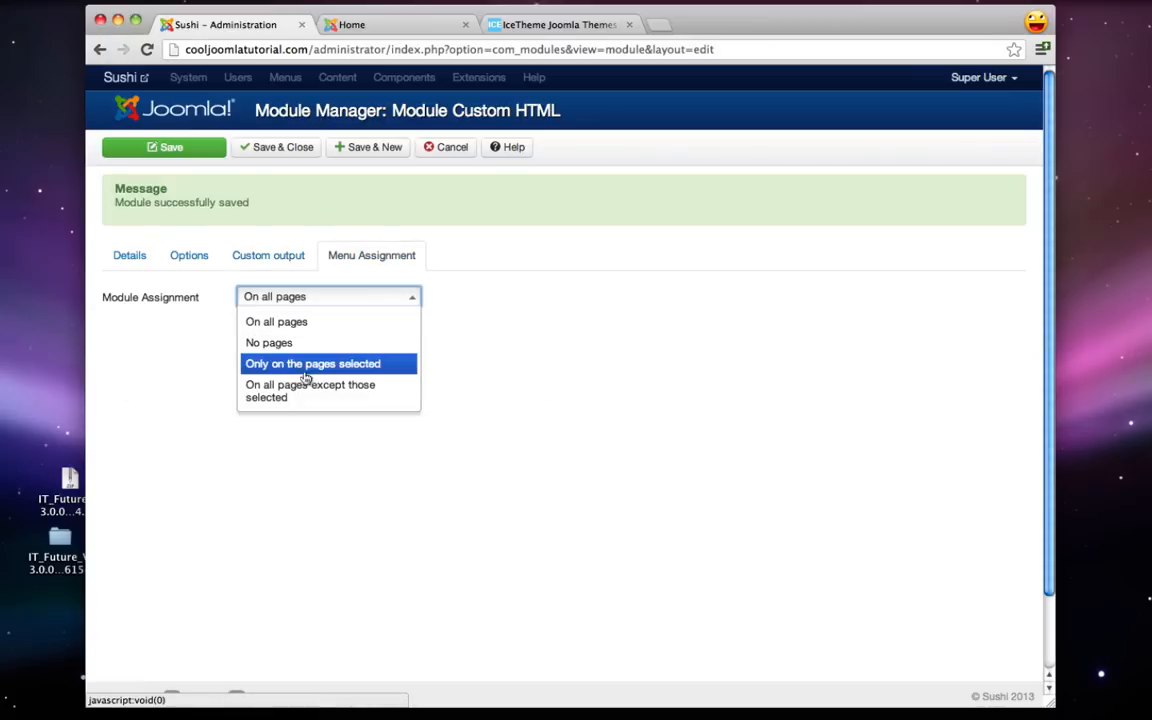
{"action": "left_click", "coordinate": [314, 364]}
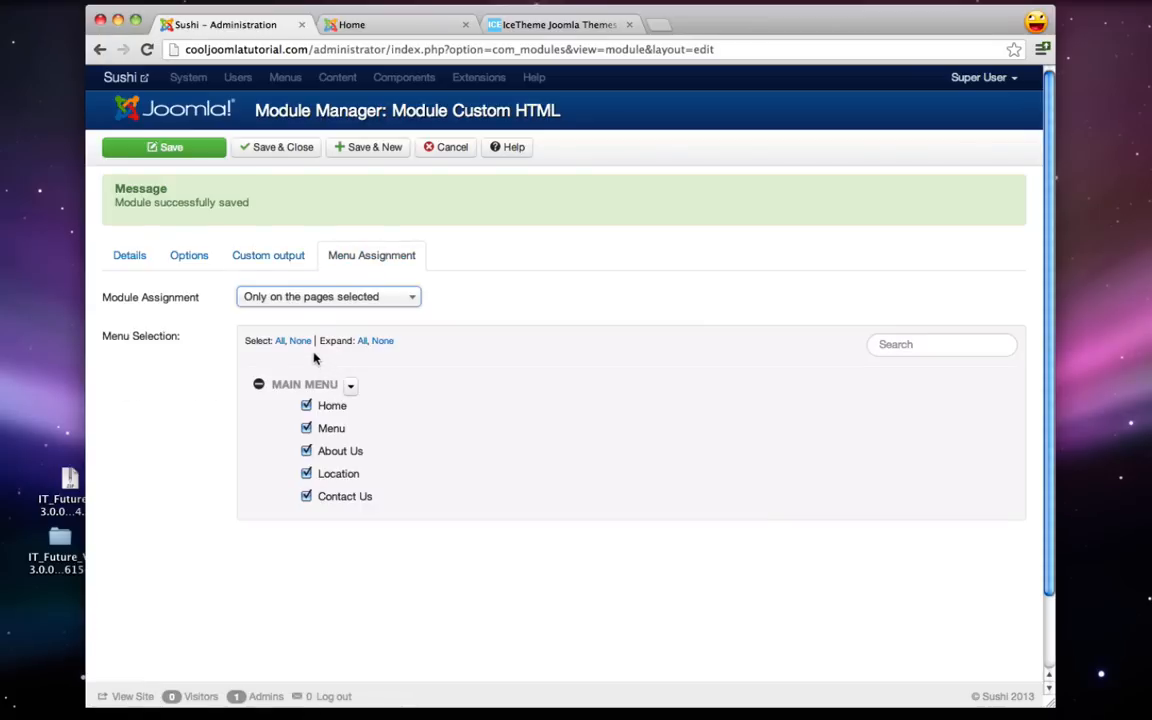
{"action": "left_click", "coordinate": [299, 341]}
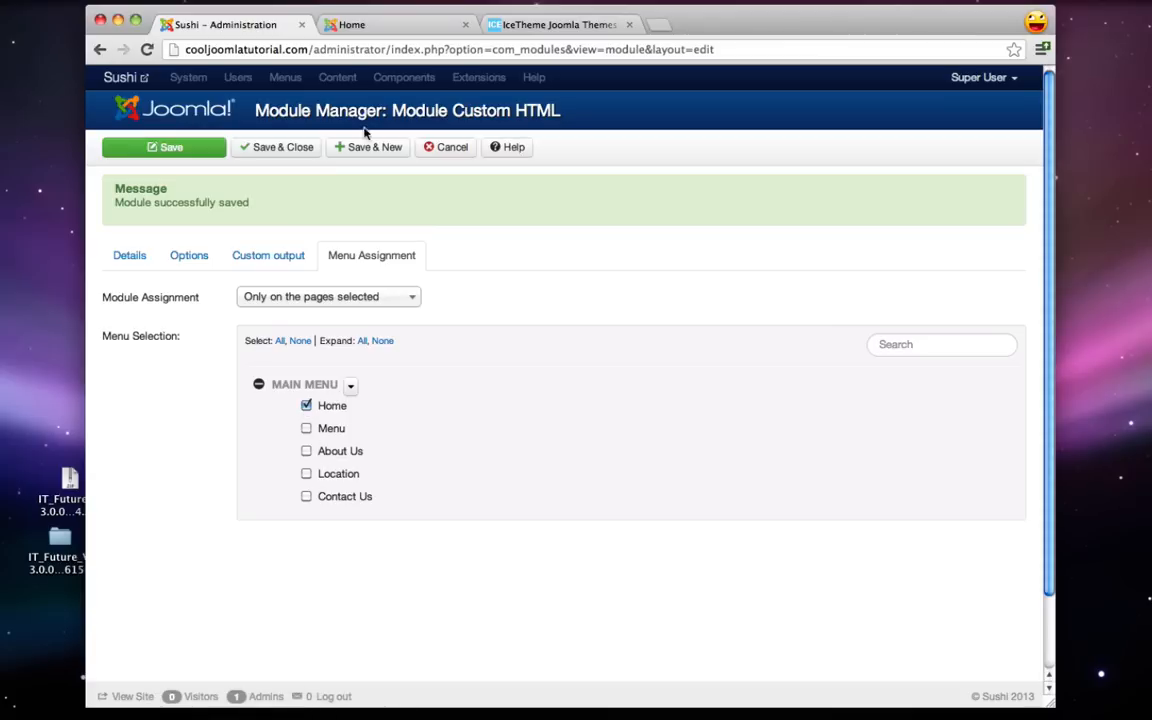
{"action": "left_click", "coordinate": [283, 150]}
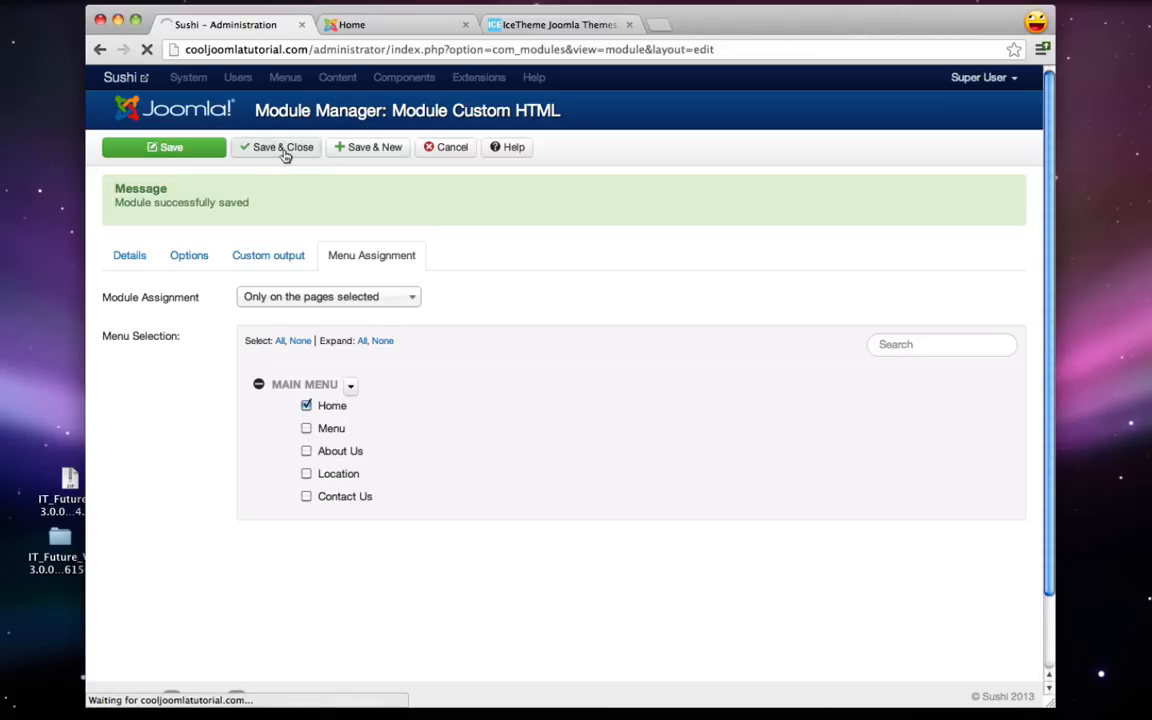
{"action": "left_click", "coordinate": [340, 24]}
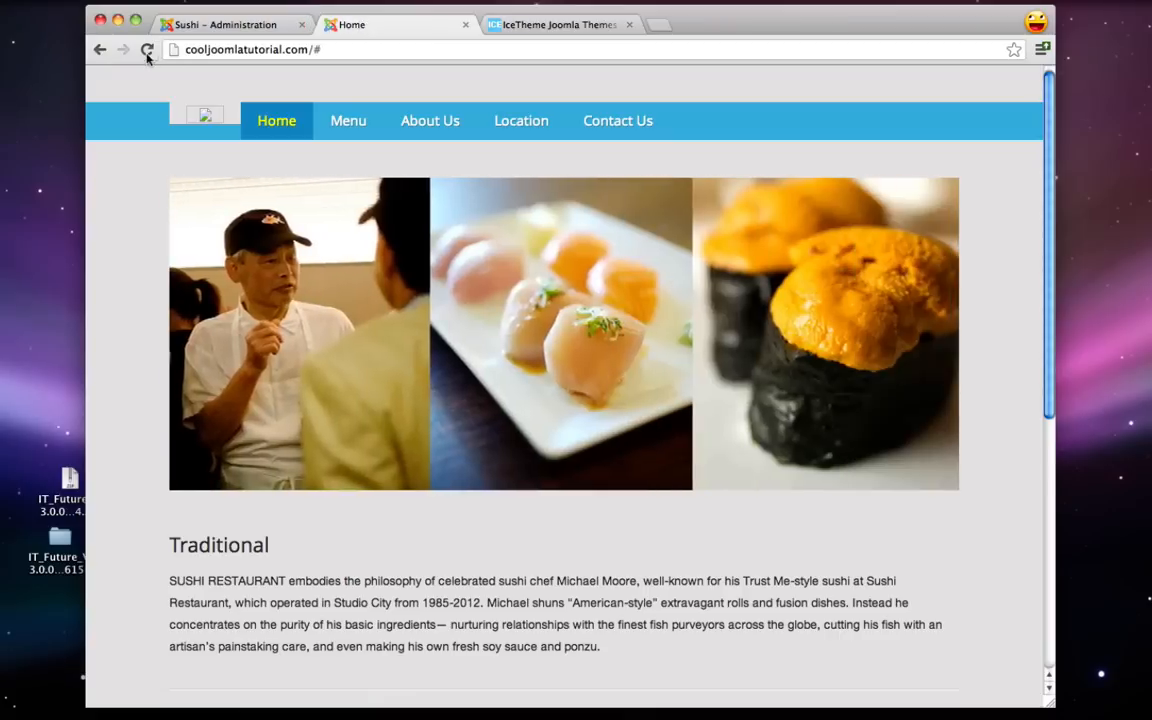
- Reload the Home page to see Elegant beside Traditional, then return to the Module Manager
{"action": "left_click", "coordinate": [147, 50]}
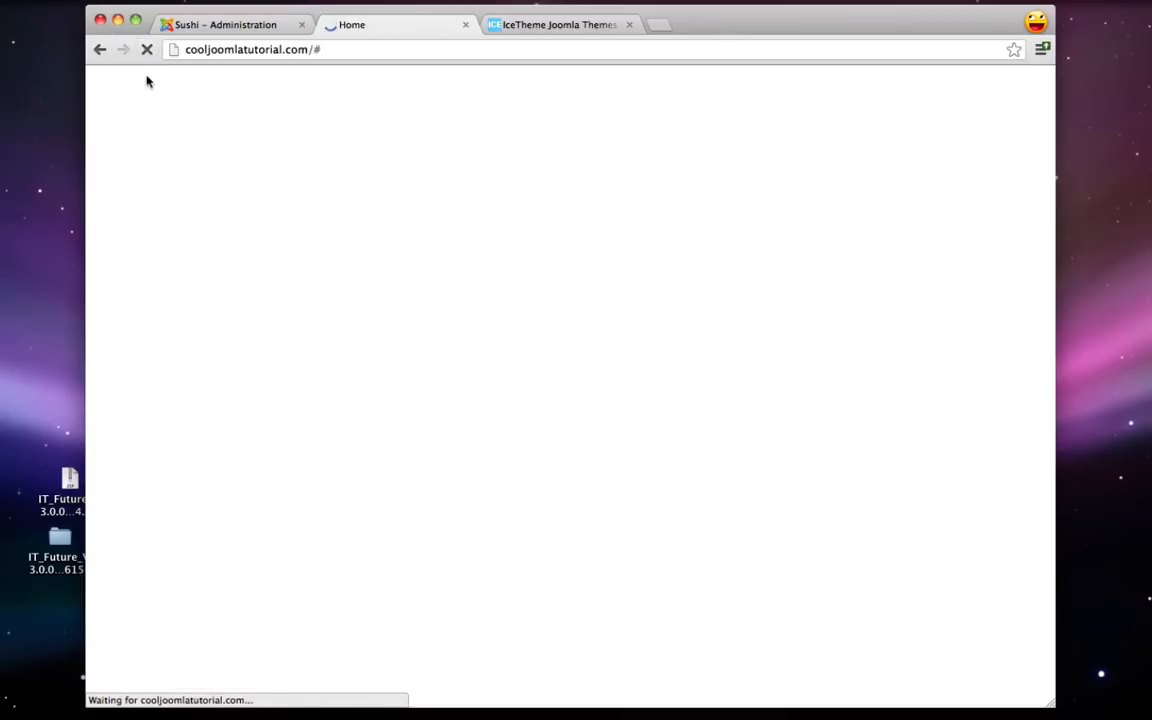
{"action": "scroll", "coordinate": [136, 193], "scroll_direction": "down", "scroll_amount": 3}
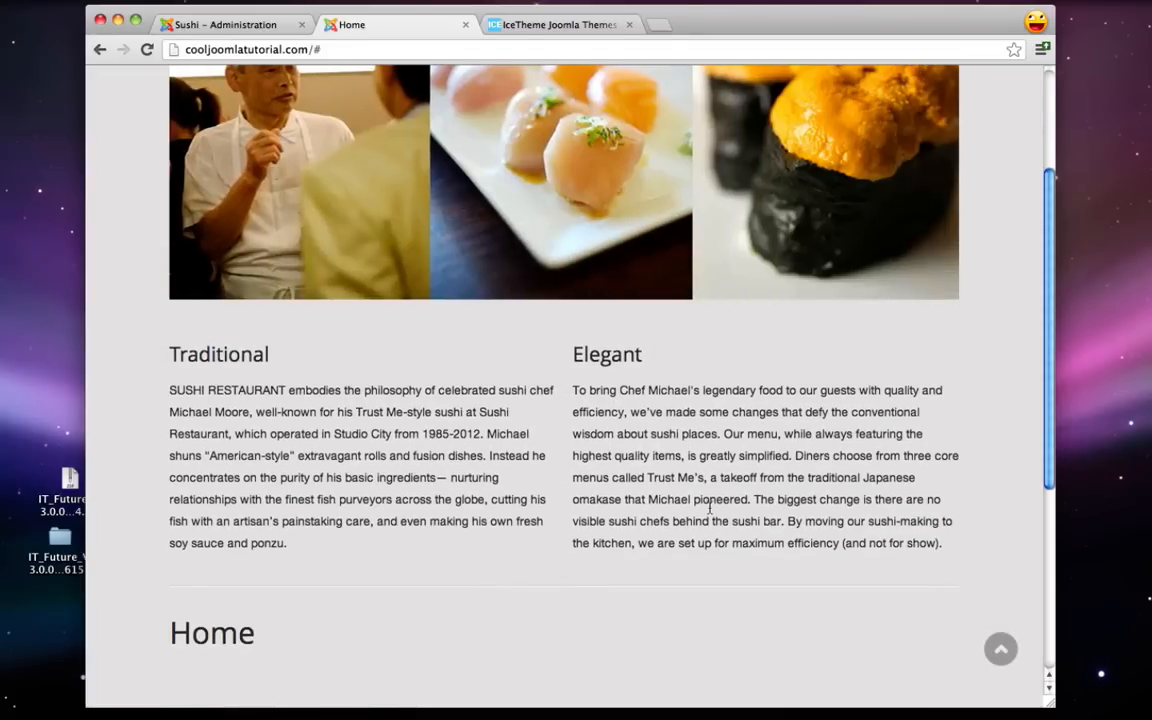
{"action": "scroll", "coordinate": [620, 538], "scroll_direction": "down", "scroll_amount": 5}
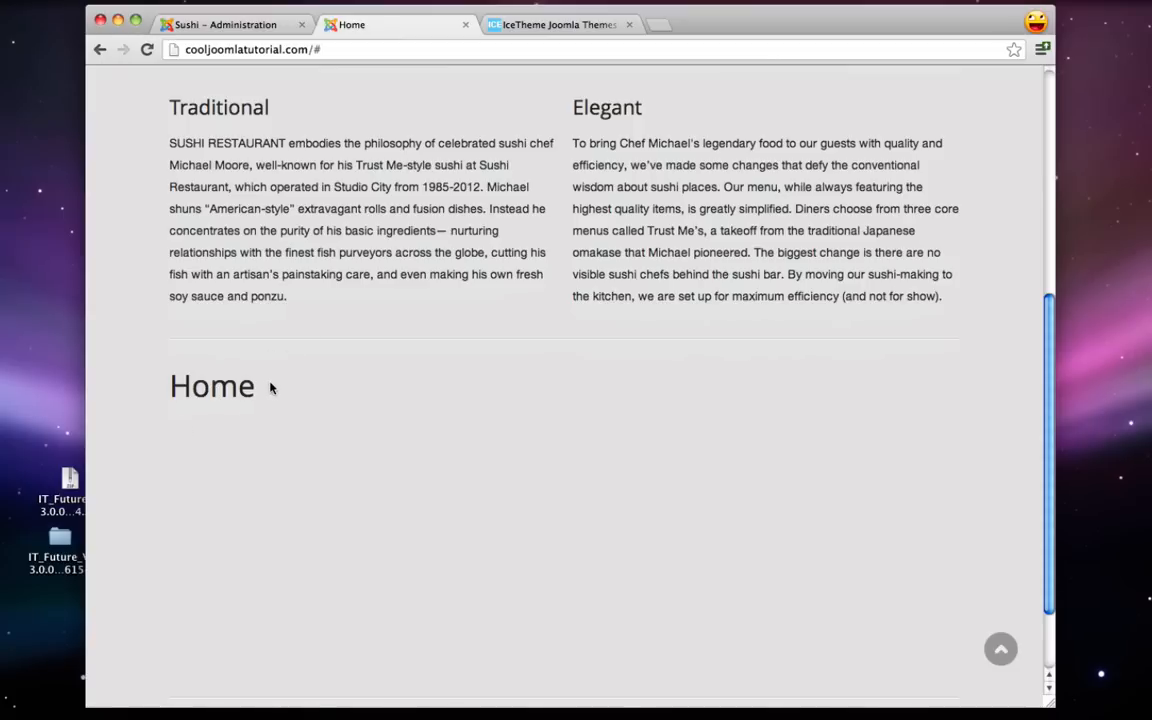
{"action": "scroll", "coordinate": [270, 388], "scroll_direction": "up", "scroll_amount": 2}
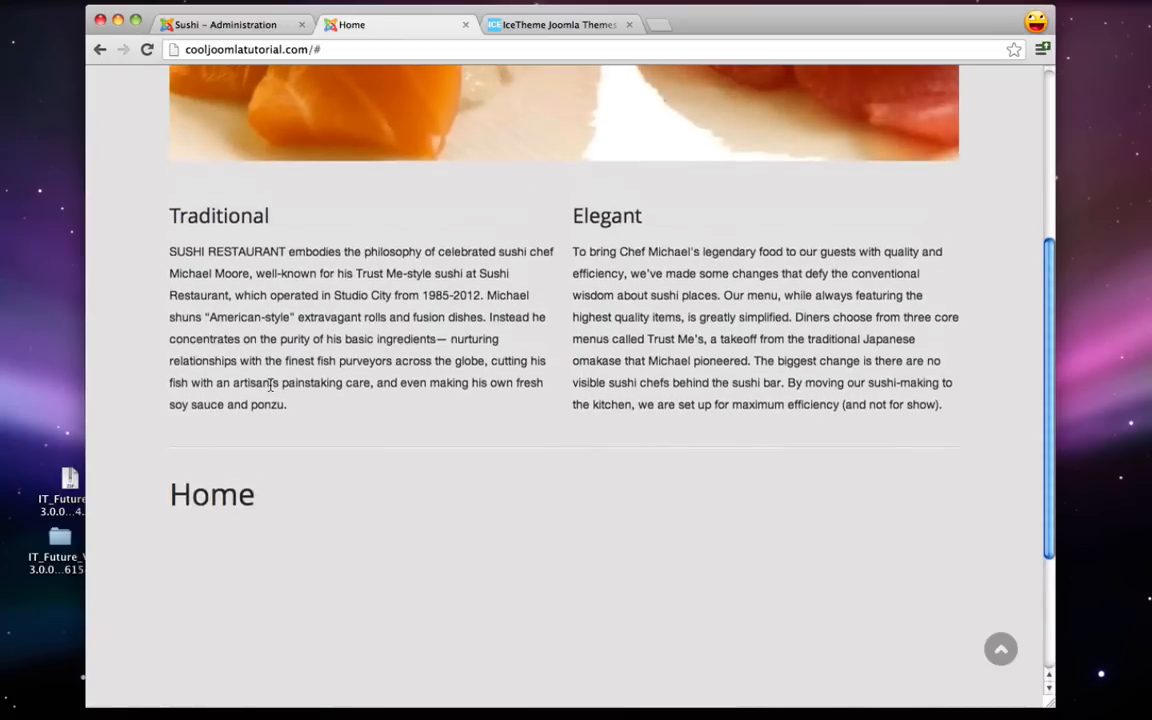
{"action": "left_click", "coordinate": [208, 25]}
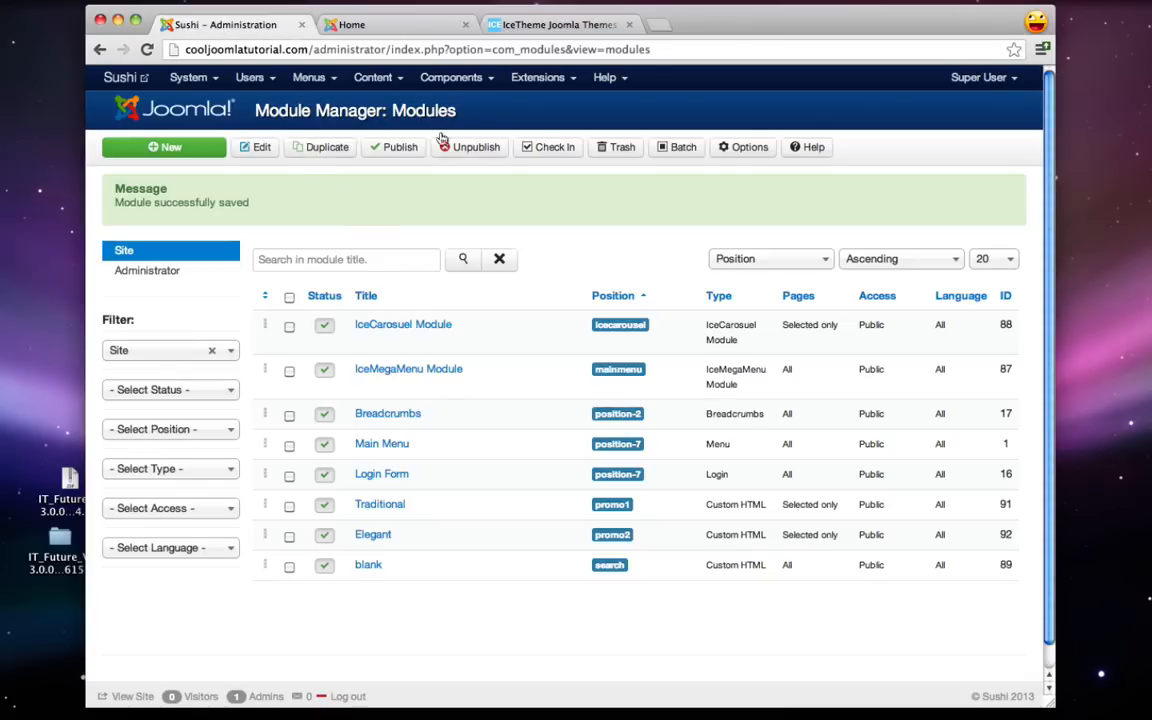
- Start a new article from the Content menu
{"action": "left_click", "coordinate": [380, 80]}
{"action": "mouse_move", "coordinate": [360, 106]}
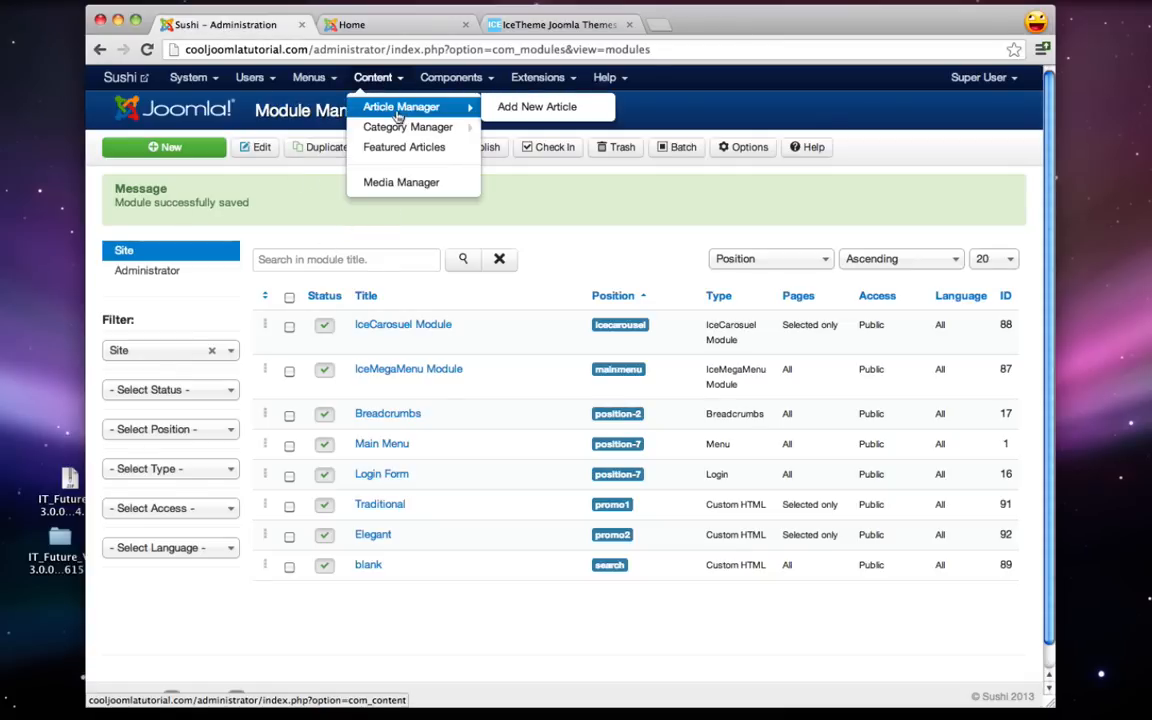
{"action": "left_click", "coordinate": [531, 107]}
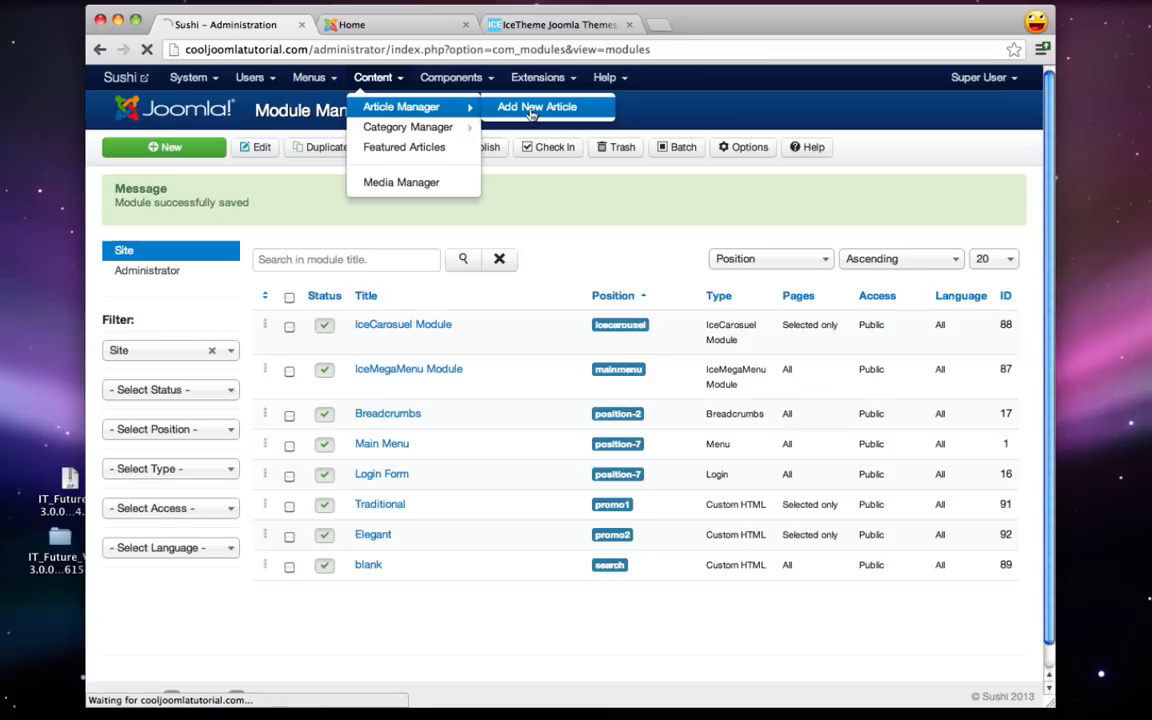
{"action": "left_click", "coordinate": [365, 25]}
{"action": "scroll", "coordinate": [351, 502], "scroll_direction": "down", "scroll_amount": 2}
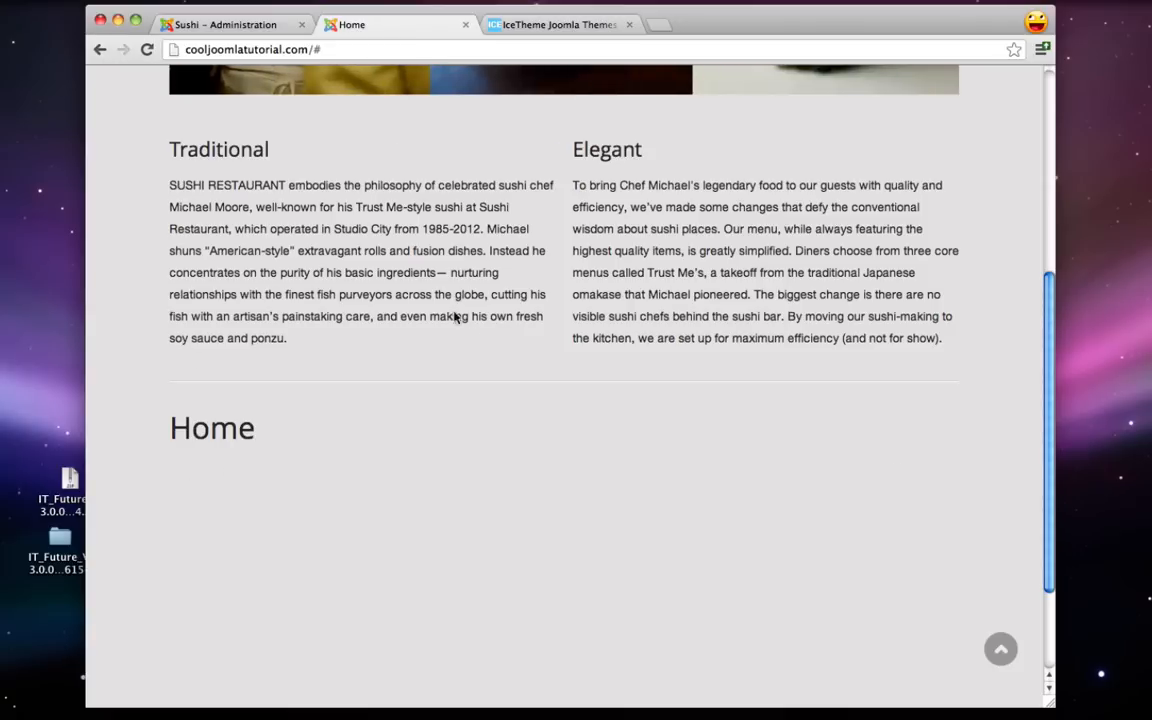
{"action": "left_click", "coordinate": [237, 25]}
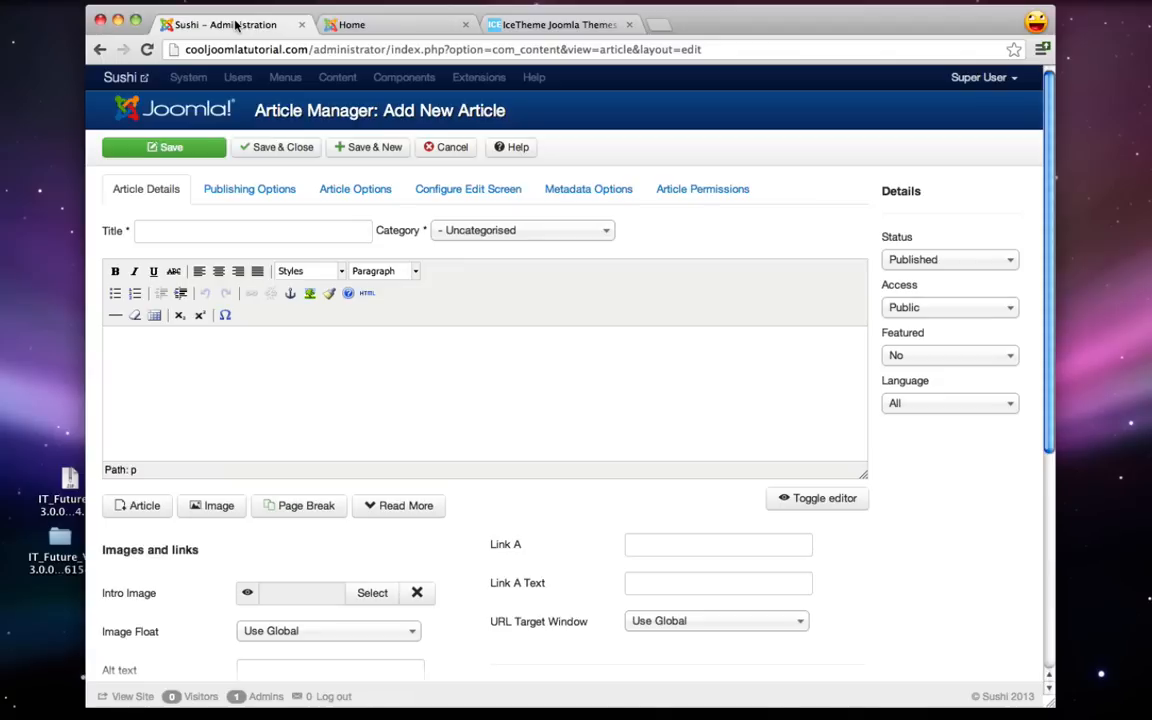
- Title the article Home, paste the SUSHI RESTAURANT intro paragraph as its body, and Save & Close
{"action": "left_click", "coordinate": [160, 232]}
{"action": "type", "text": "Home"}
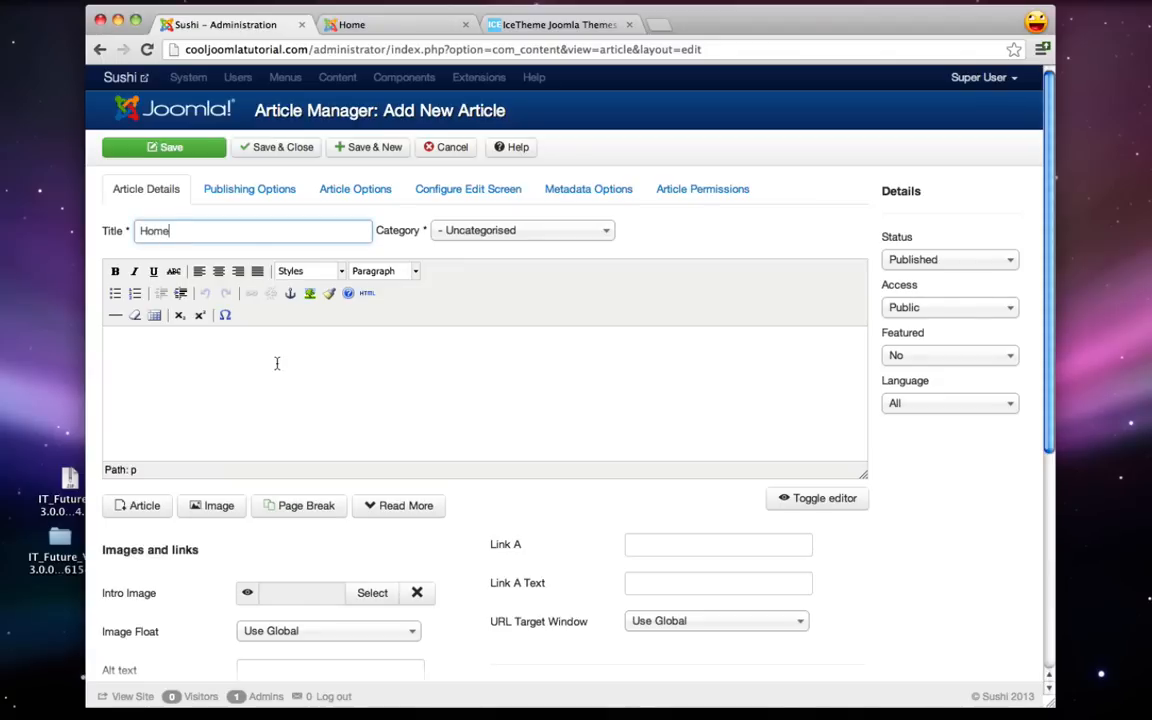
{"action": "left_click", "coordinate": [277, 363]}
{"action": "left_click", "coordinate": [1078, 706]}
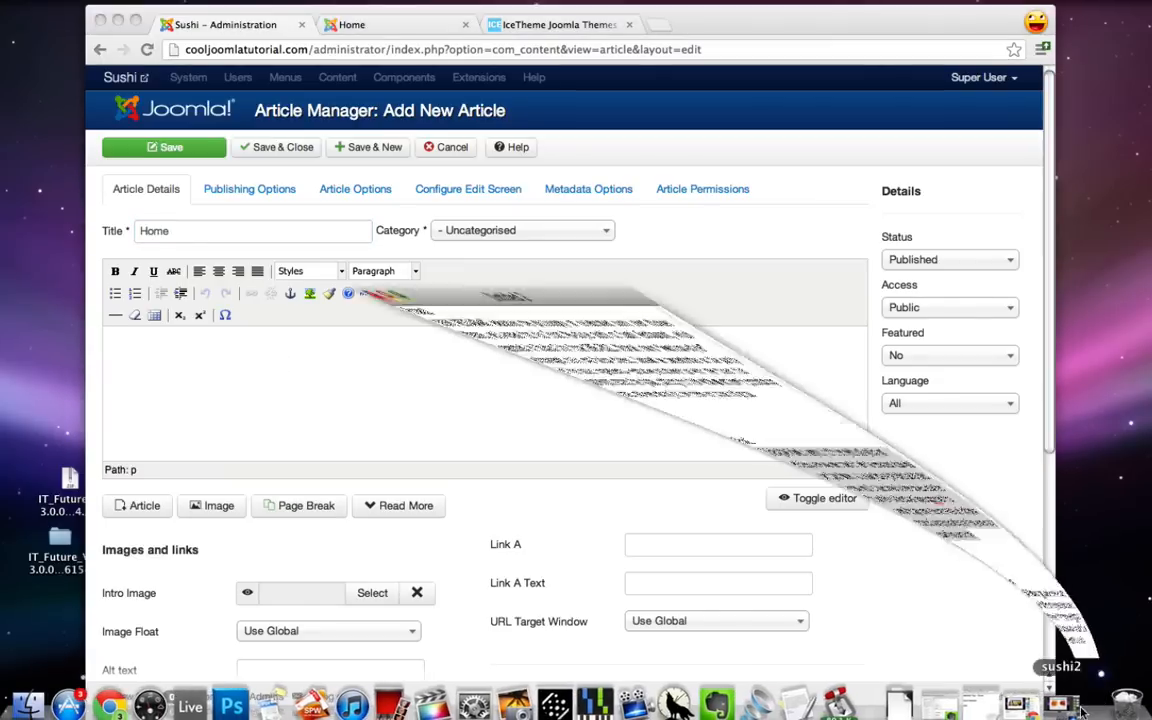
{"action": "left_click_drag", "start_coordinate": [322, 413], "coordinate": [3, 363]}
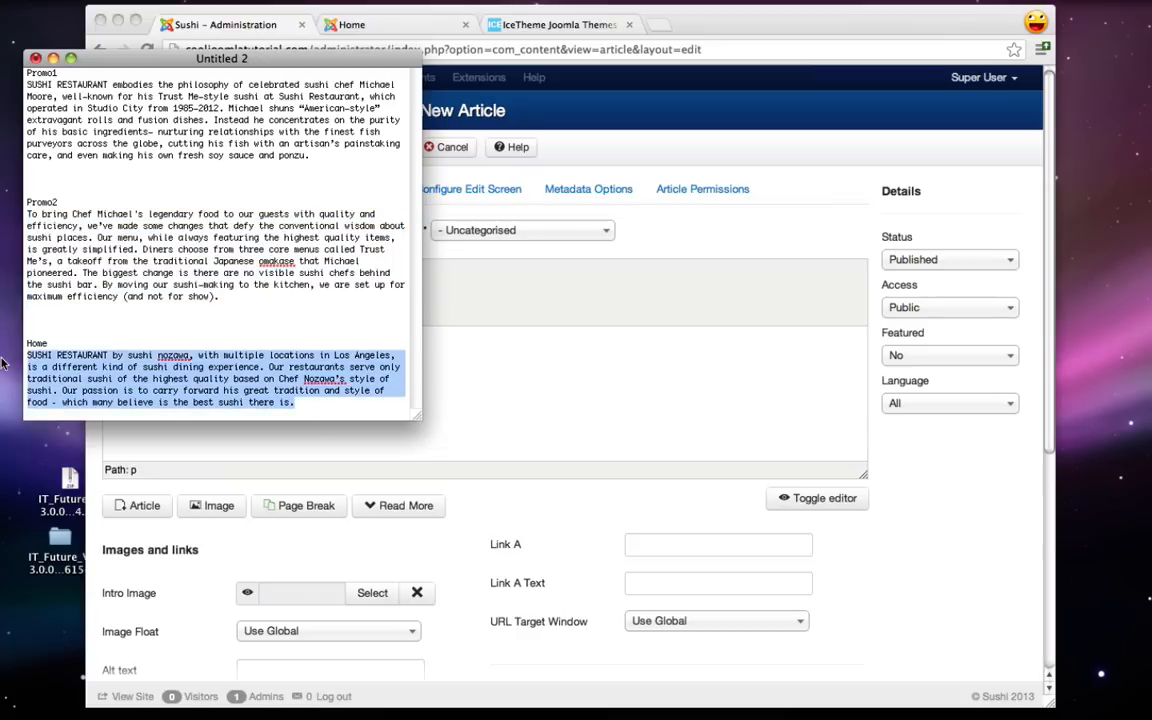
{"action": "left_click", "coordinate": [53, 57]}
{"action": "left_click", "coordinate": [284, 348]}
{"action": "type", "text": "SUSHI RESTAURANT by sushi nozawa, with multiple locations in Los Angeles, is a different kind of sushi dining experience. Our restaurants serve only traditional sushi of the highest quality based on Chef Nozawa's style of sushi. Our passion is to carry forward his great tradition and style of food – which many believe is the best sushi there is."}
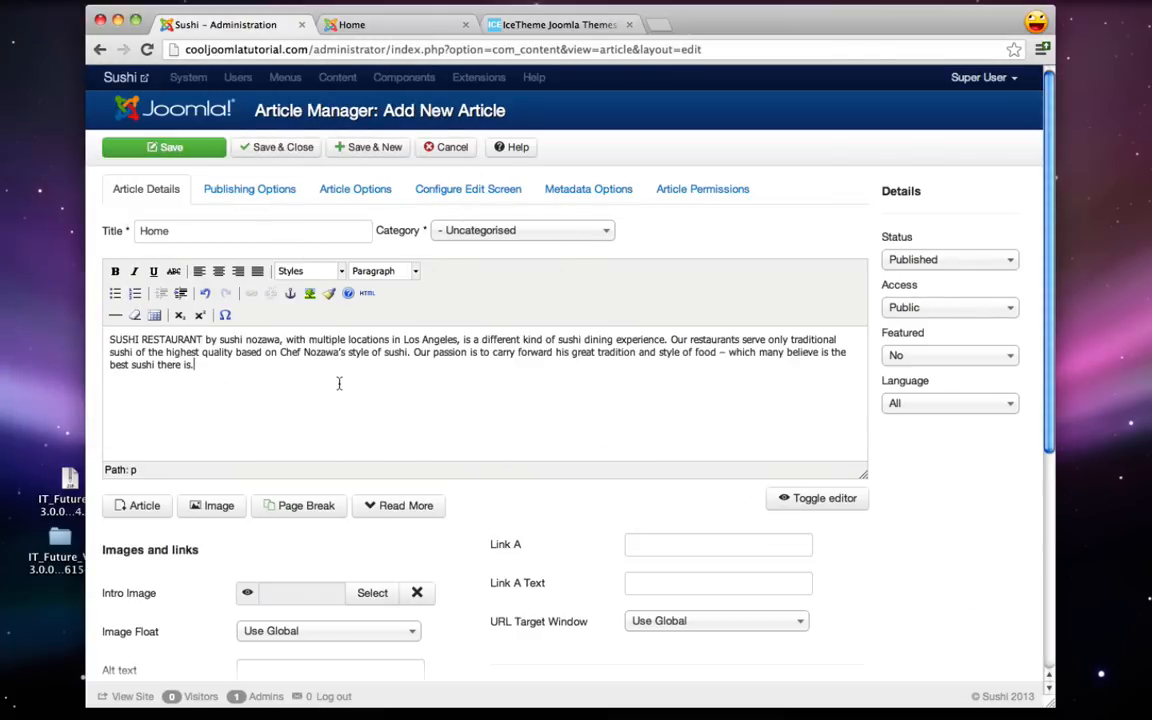
{"action": "left_click", "coordinate": [285, 148]}
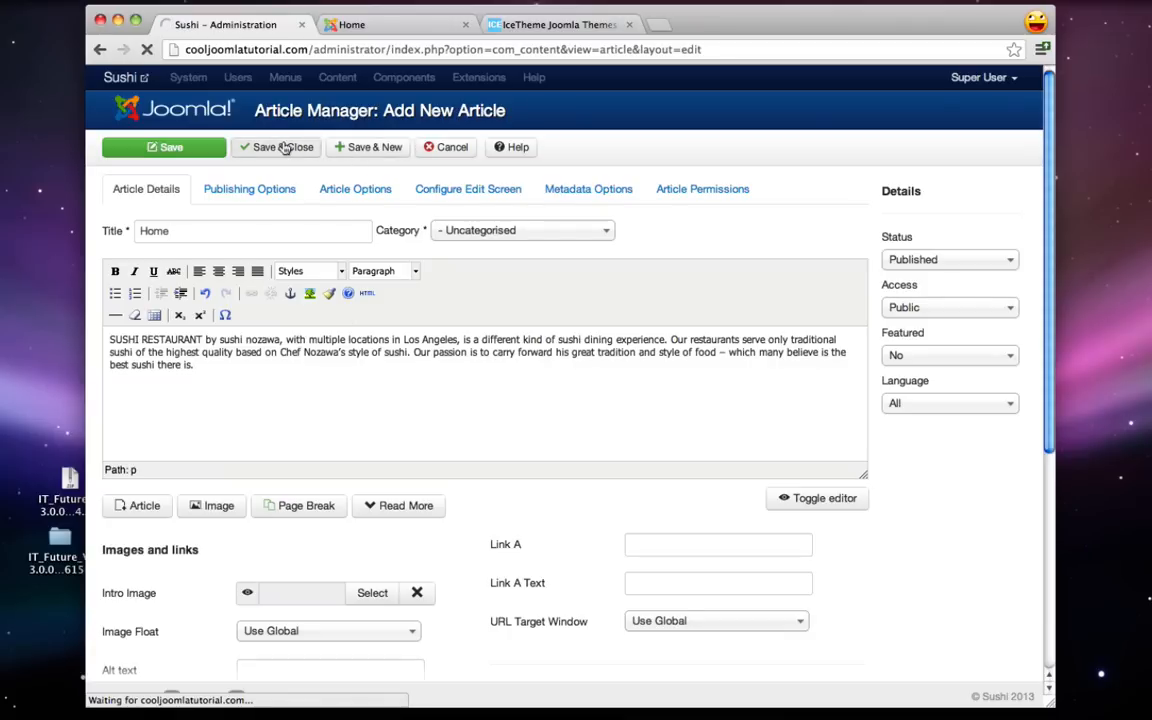
- Reload the live site to check the Home heading, then return to the article list
{"action": "left_click", "coordinate": [347, 28]}
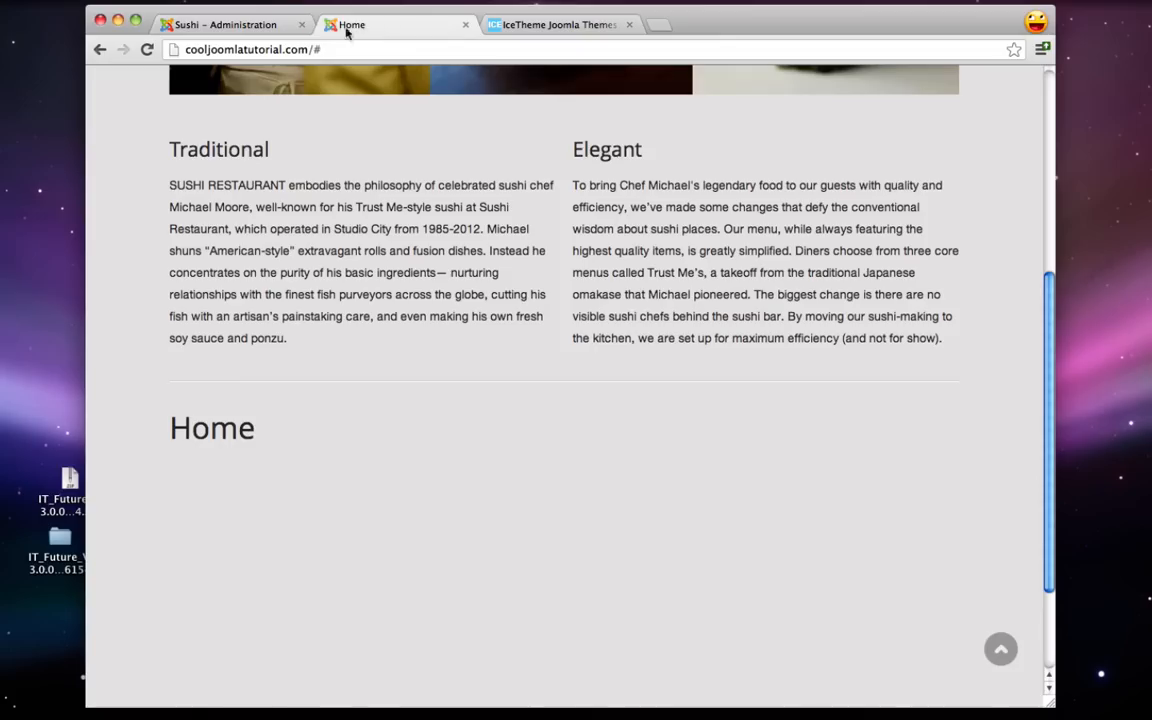
{"action": "left_click", "coordinate": [146, 50]}
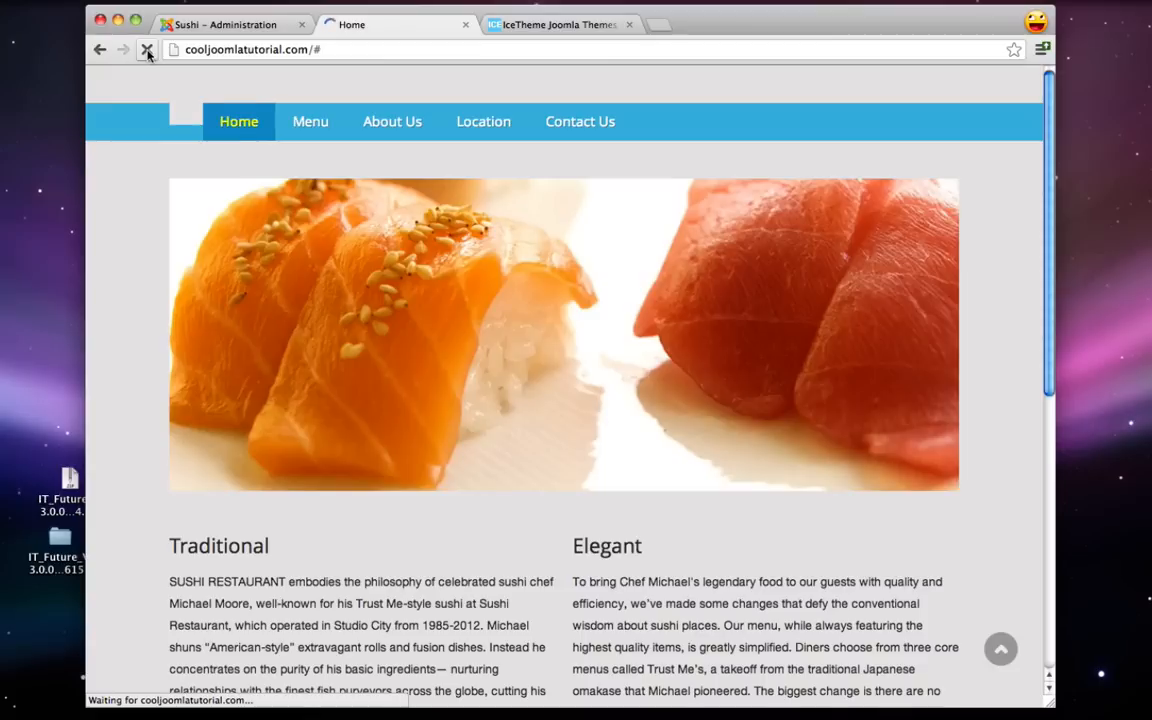
{"action": "scroll", "coordinate": [210, 372], "scroll_direction": "down", "scroll_amount": 7}
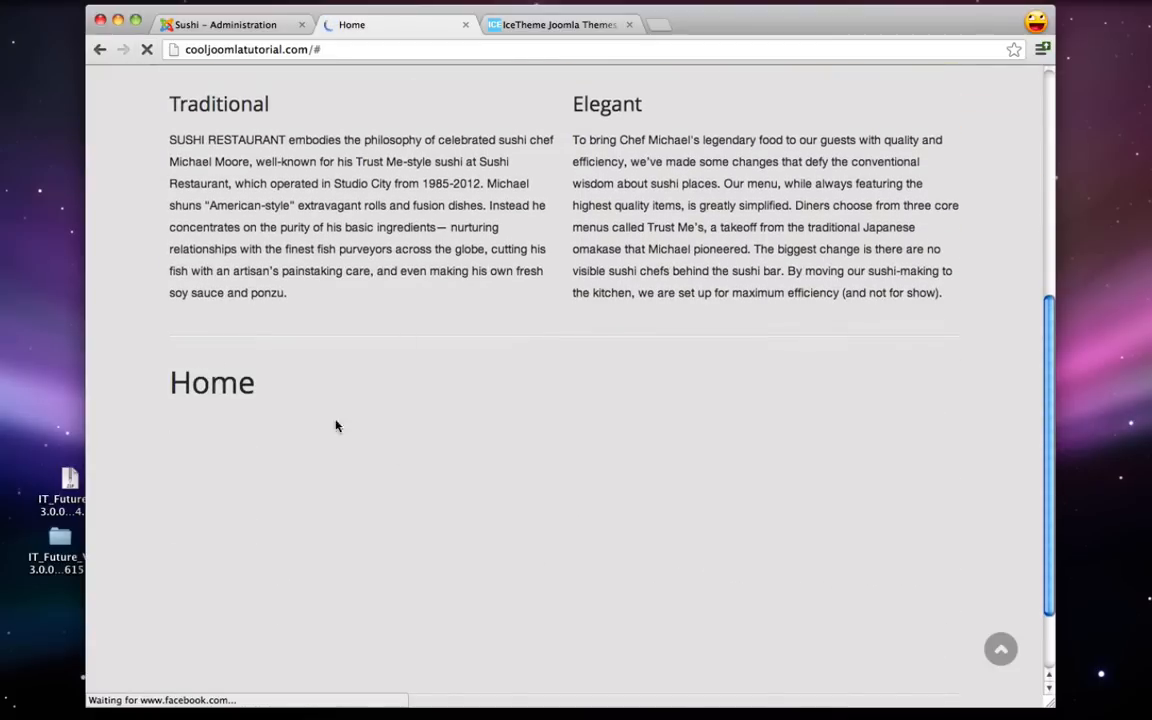
{"action": "scroll", "coordinate": [316, 207], "scroll_direction": "up", "scroll_amount": 3}
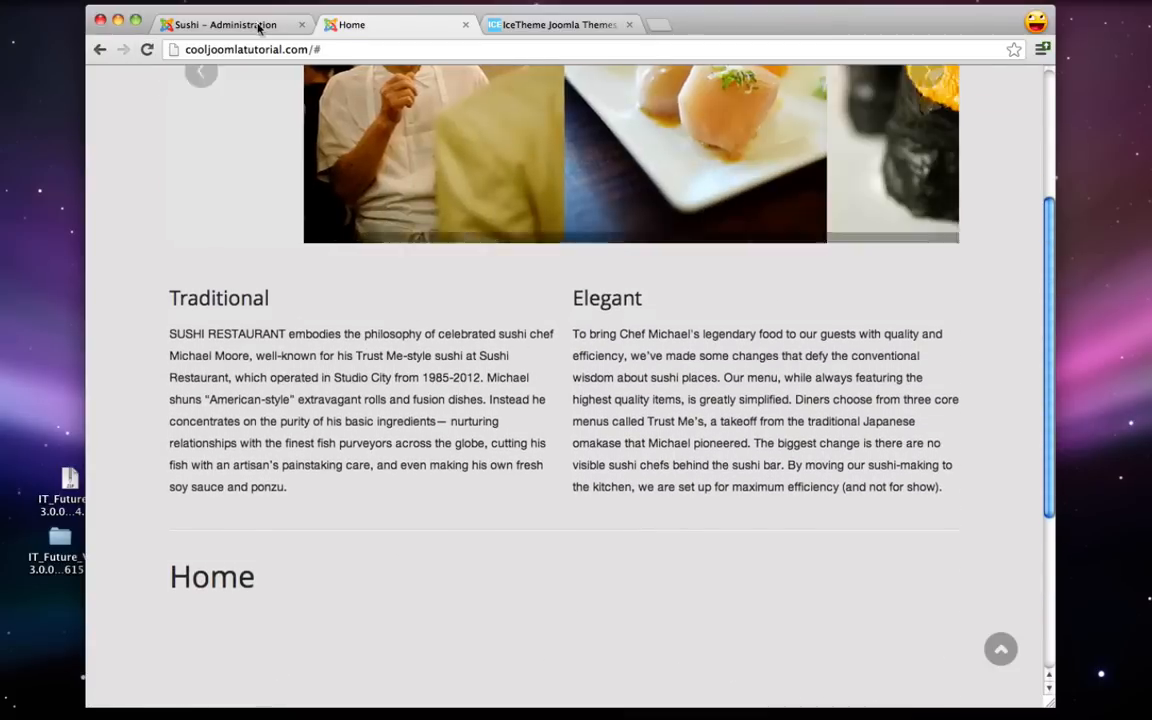
{"action": "left_click", "coordinate": [205, 22]}
- Change the Main Menu Home item's type to Single Article showing the Home article, and Save & Close
{"action": "left_click", "coordinate": [305, 79]}
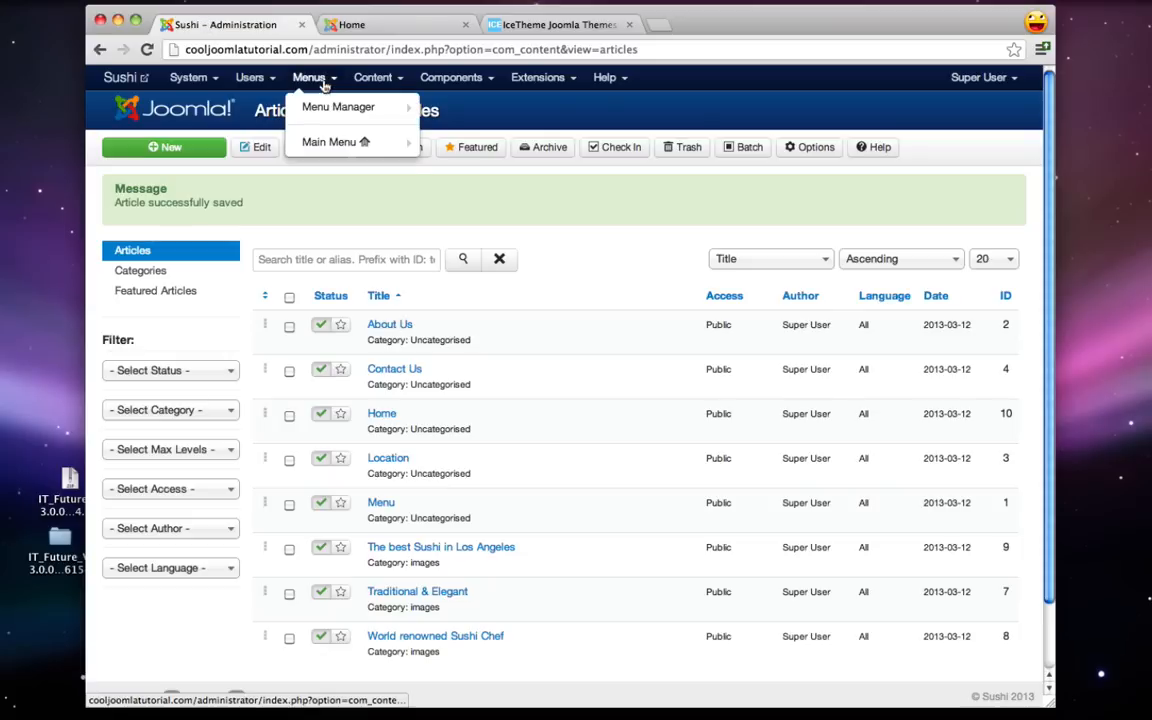
{"action": "mouse_move", "coordinate": [331, 146]}
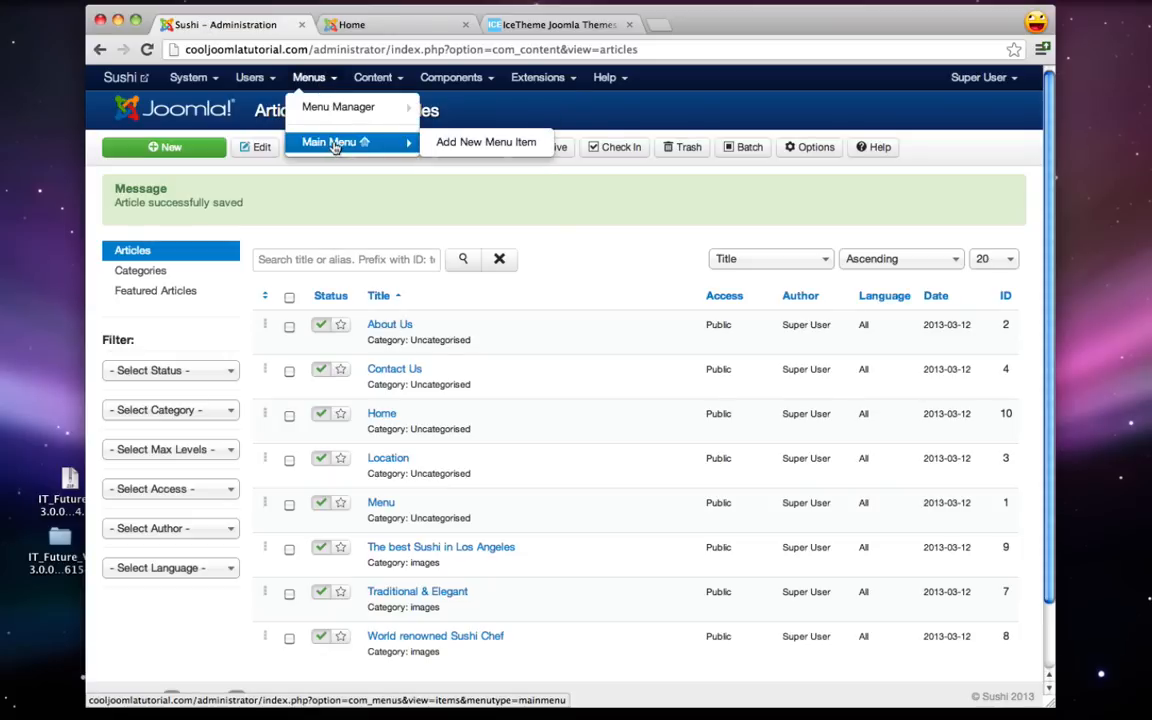
{"action": "left_click", "coordinate": [337, 146]}
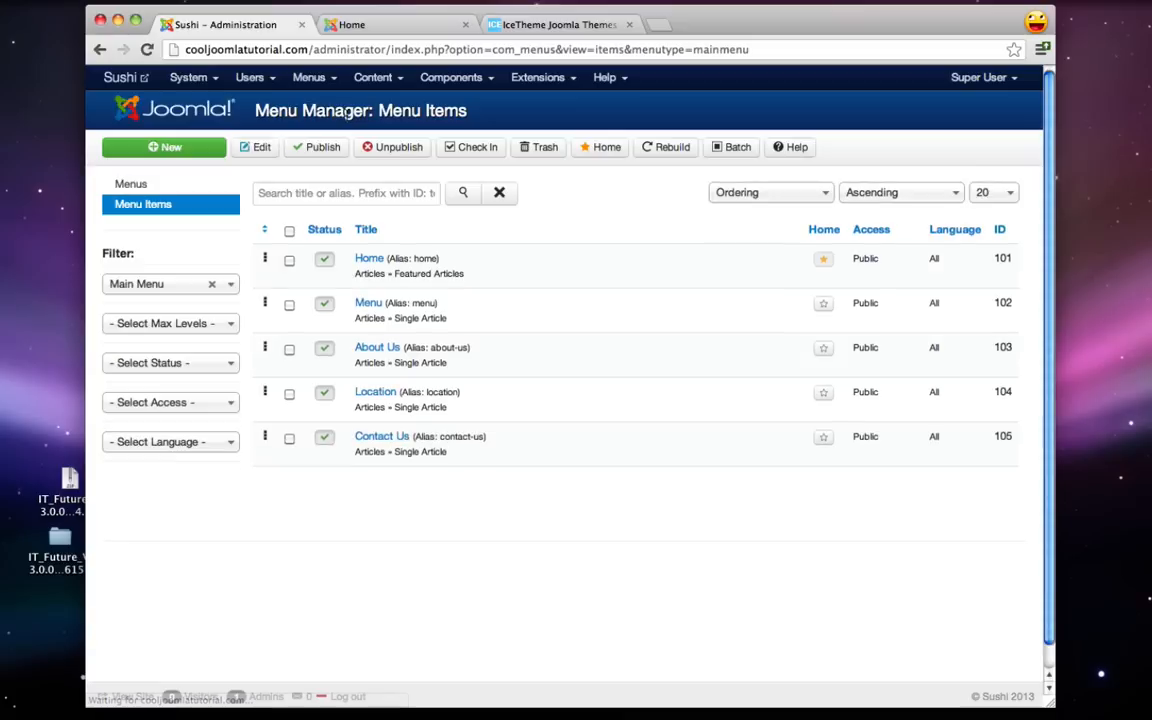
{"action": "left_click", "coordinate": [369, 259]}
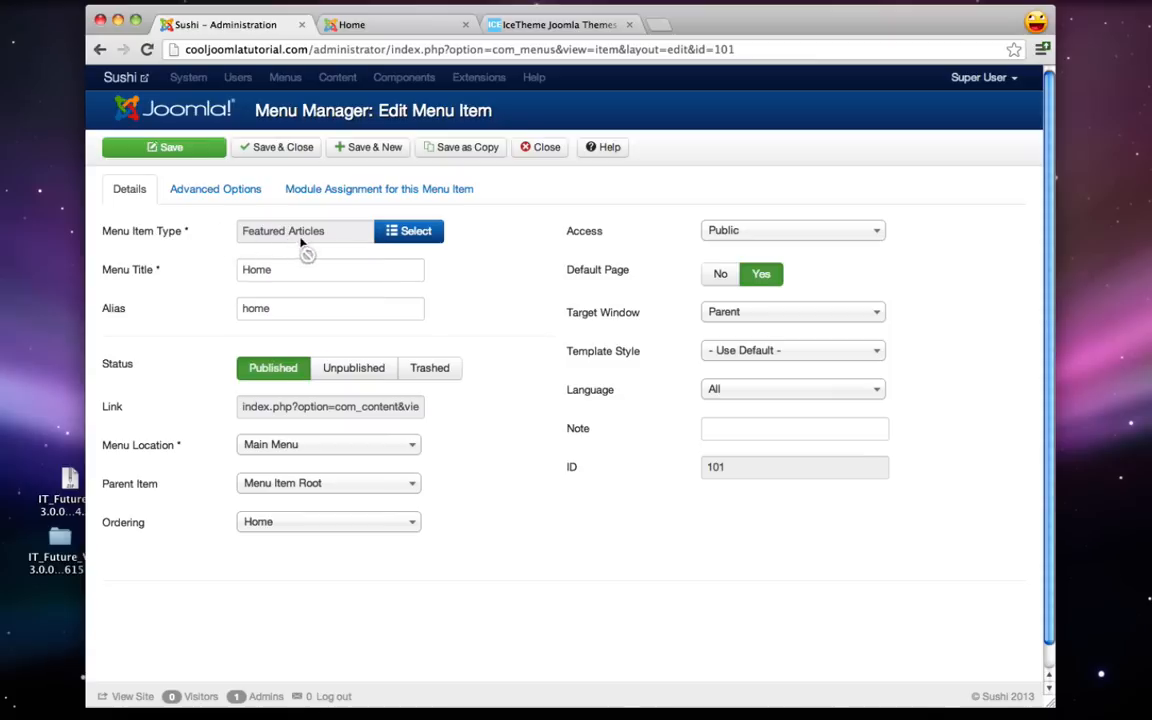
{"action": "left_click", "coordinate": [416, 231]}
{"action": "left_click", "coordinate": [367, 246]}
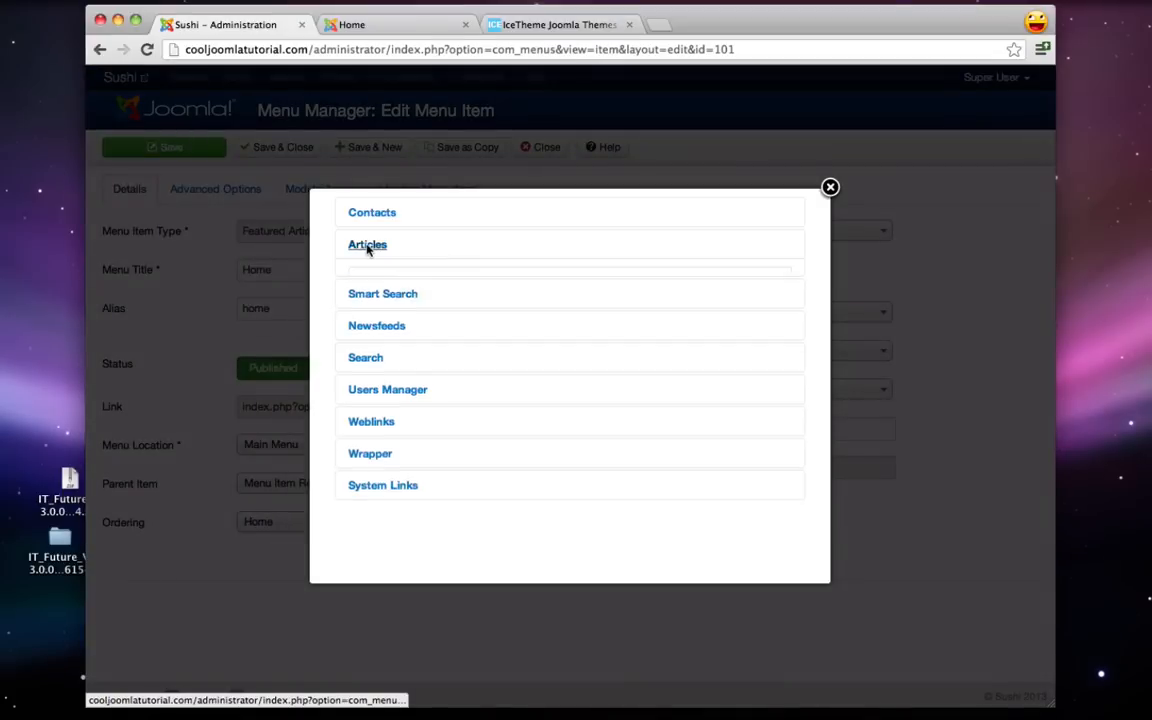
{"action": "left_click", "coordinate": [380, 313]}
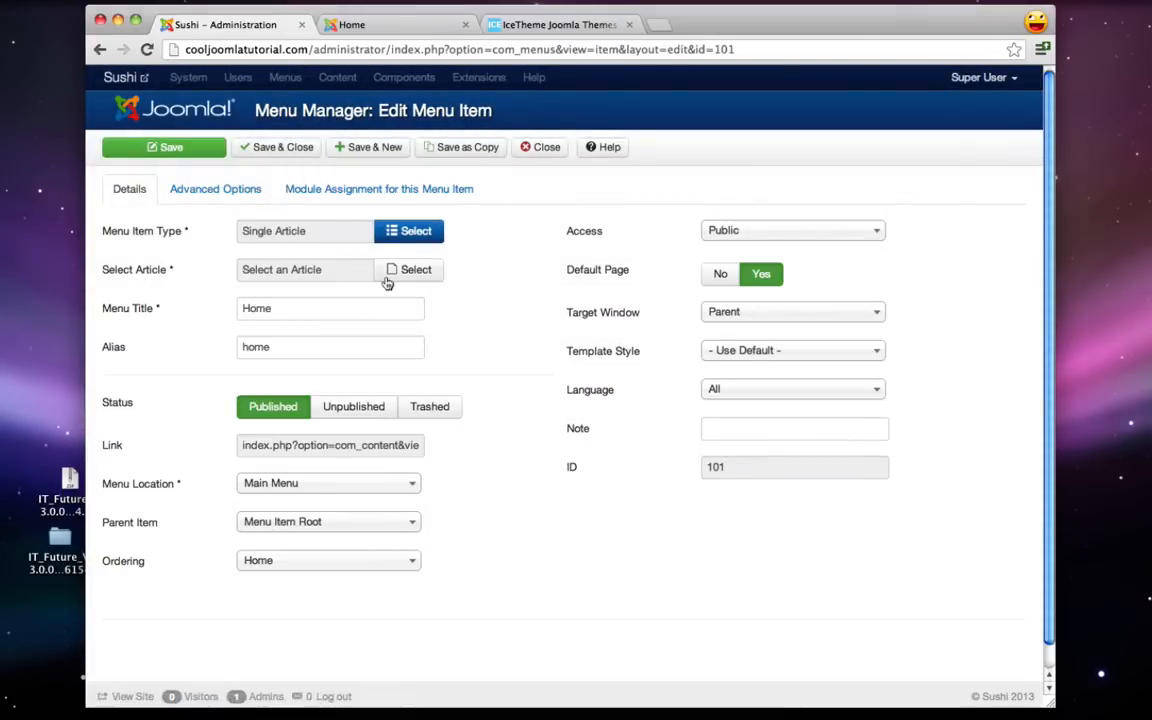
{"action": "left_click", "coordinate": [402, 272]}
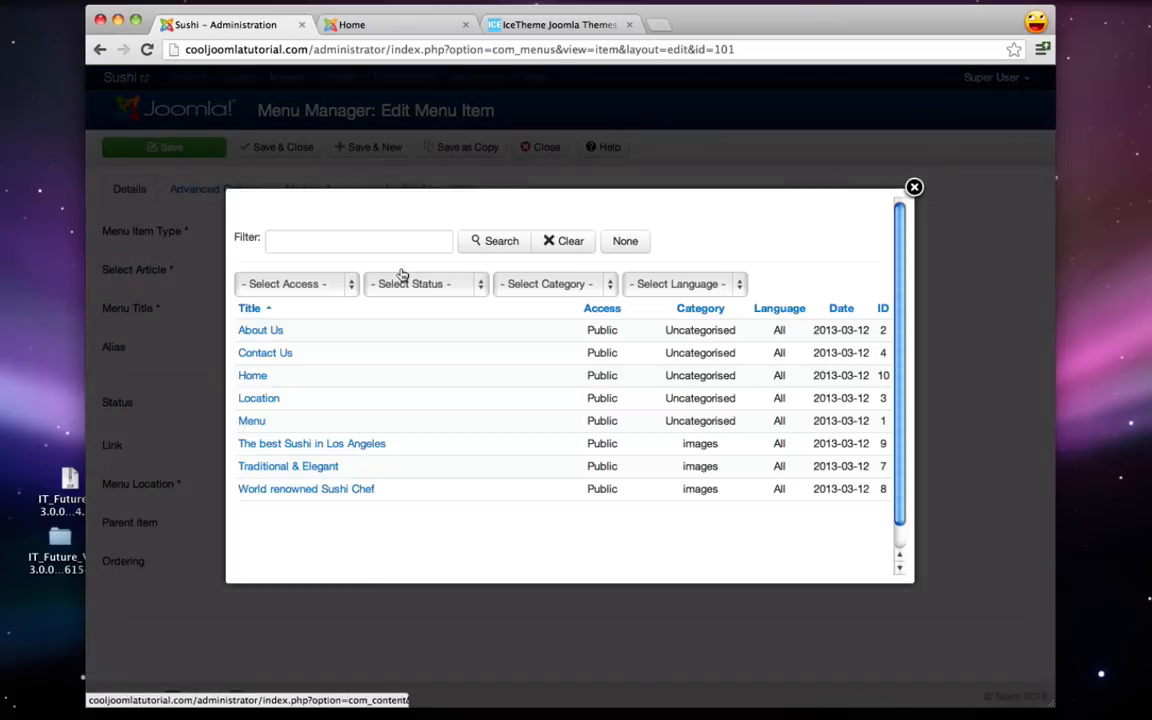
{"action": "left_click", "coordinate": [252, 376]}
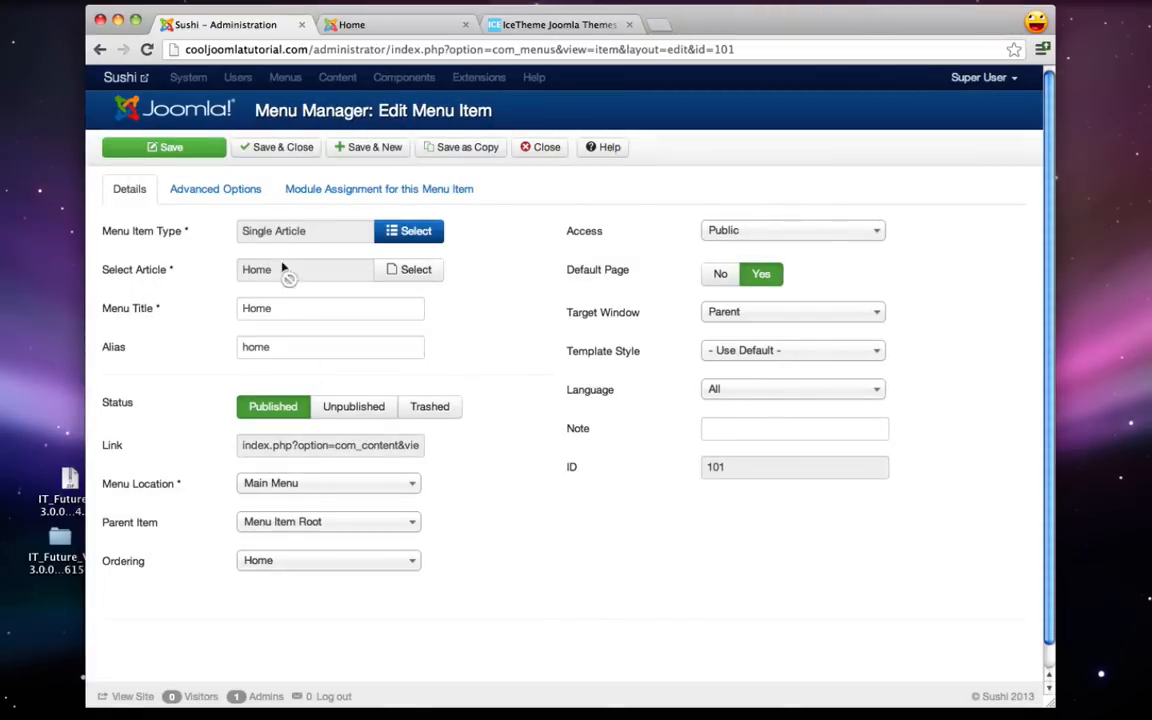
{"action": "left_click", "coordinate": [278, 148]}
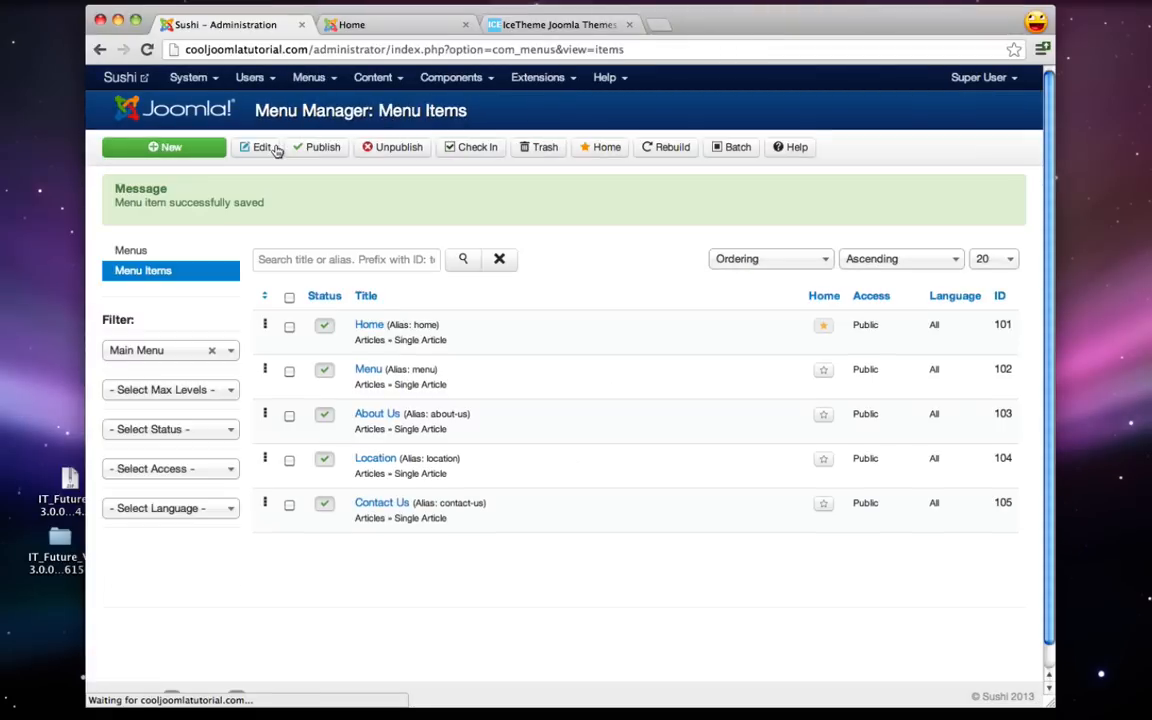
{"action": "left_click", "coordinate": [386, 26]}
- Reload the live site and highlight the Home heading, article title and info line to inspect them
{"action": "left_click", "coordinate": [146, 49]}
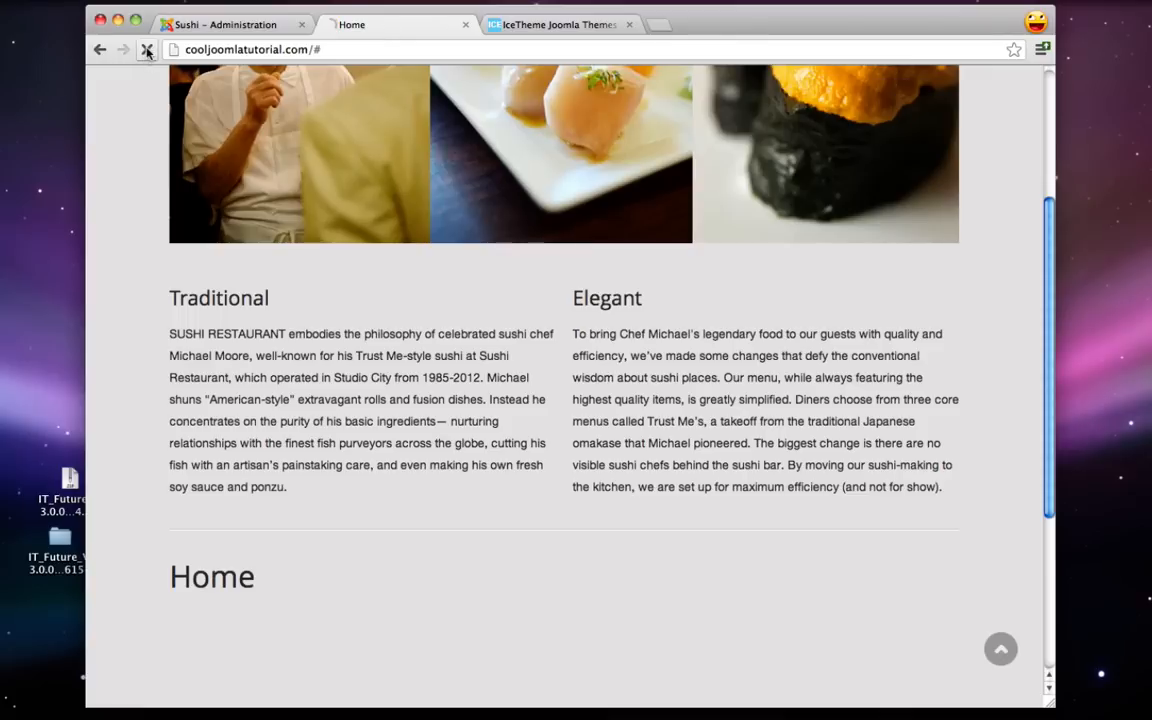
{"action": "scroll", "coordinate": [110, 360], "scroll_direction": "down", "scroll_amount": 10}
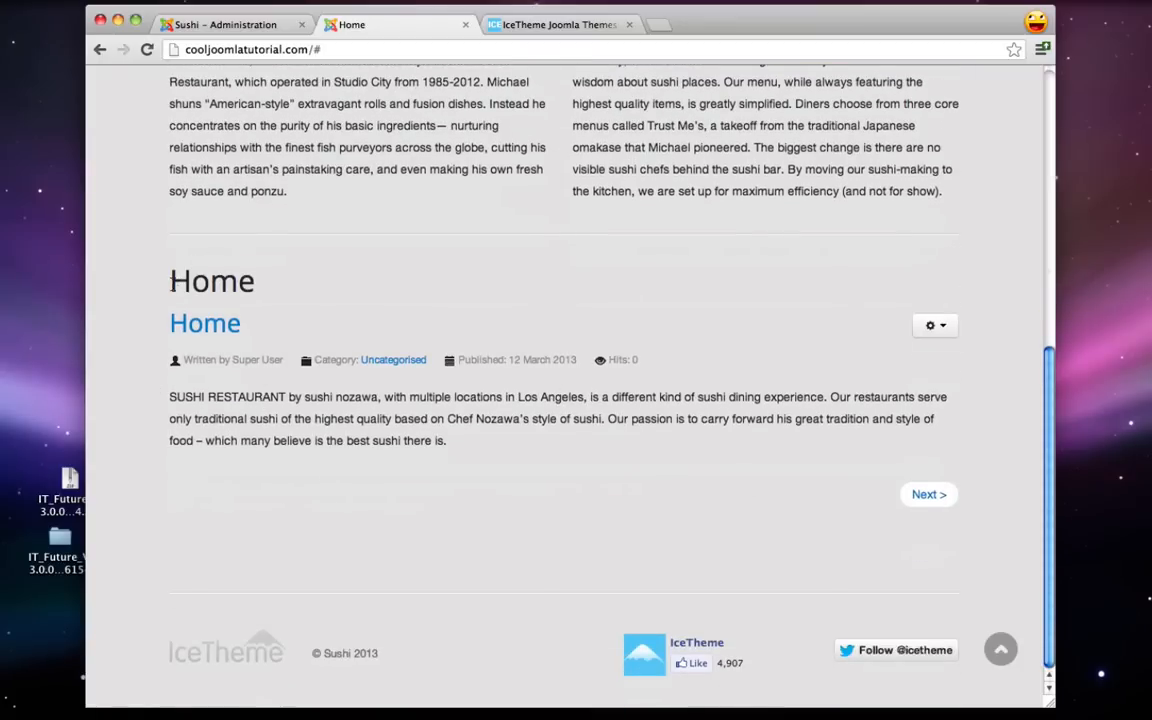
{"action": "left_click_drag", "start_coordinate": [170, 281], "coordinate": [160, 316]}
{"action": "left_click", "coordinate": [229, 267]}
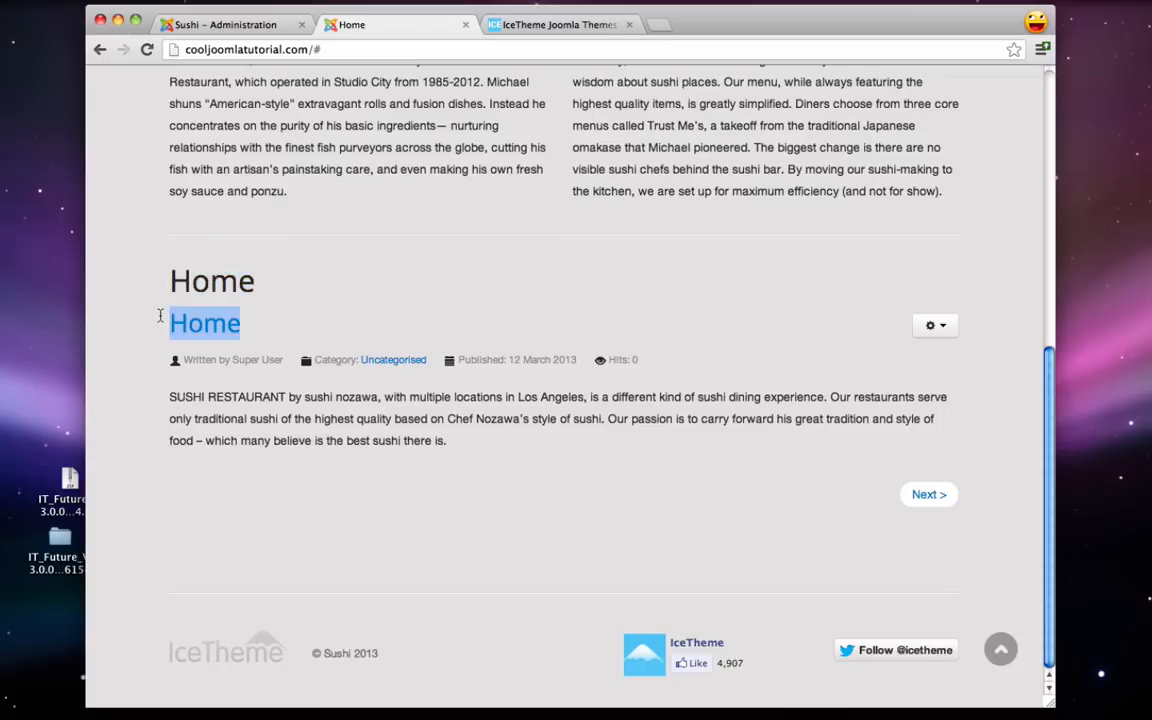
{"action": "left_click_drag", "start_coordinate": [156, 366], "coordinate": [651, 352]}
{"action": "left_click", "coordinate": [652, 356]}
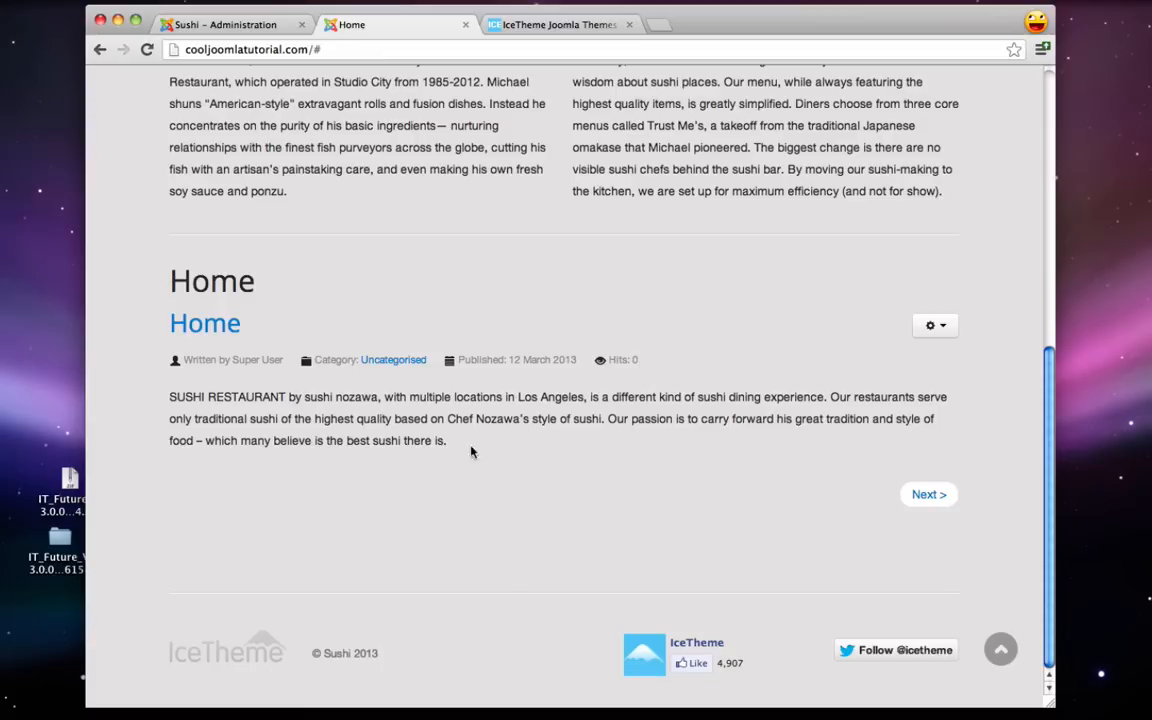
{"action": "double_click", "coordinate": [187, 286]}
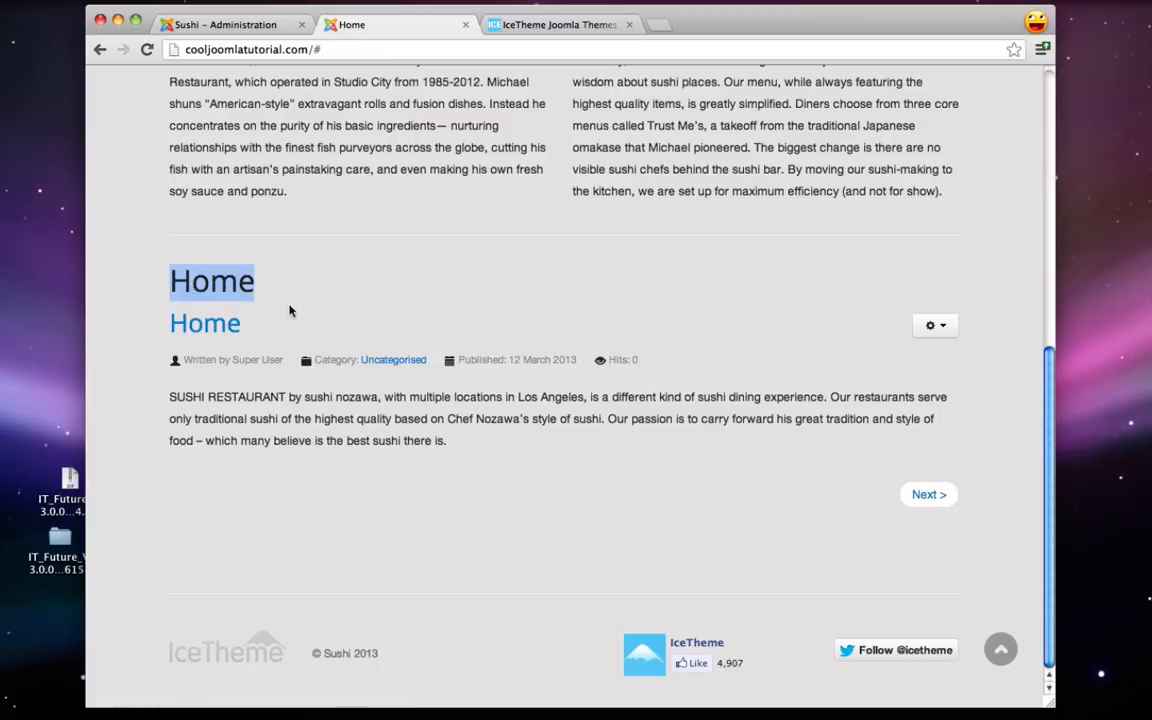
{"action": "left_click", "coordinate": [236, 29]}
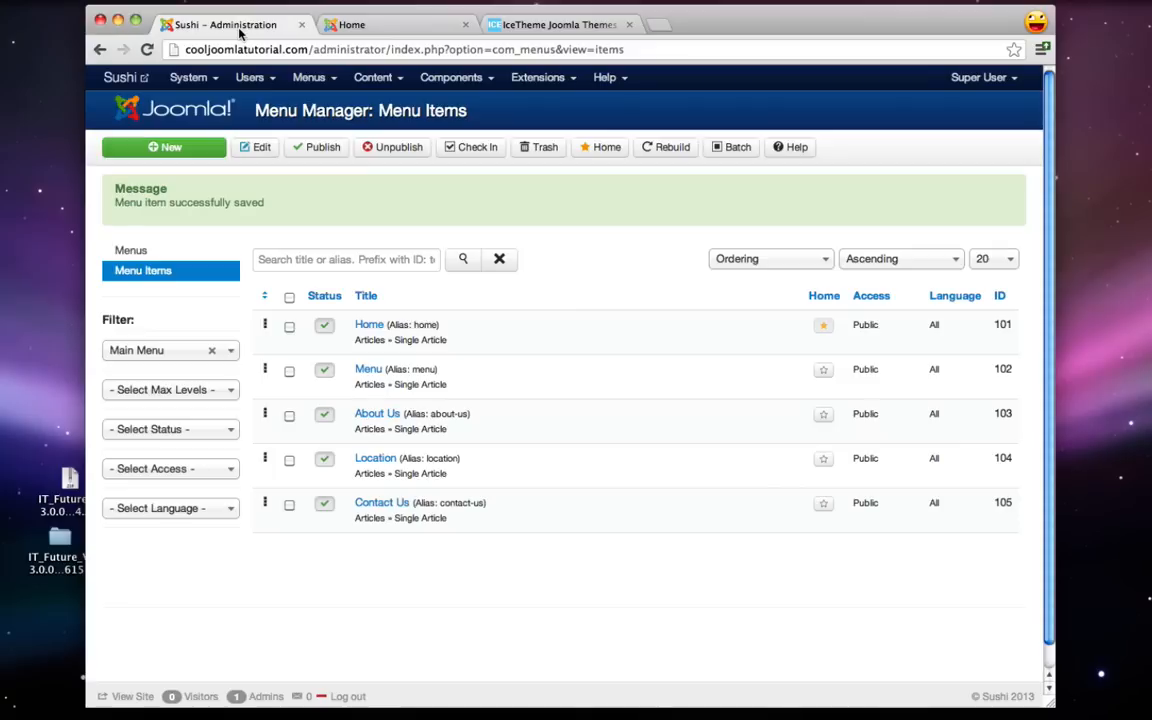
- Set Show Page Heading to No in the Home item's Page Display options, then Save & Close
{"action": "left_click", "coordinate": [369, 326]}
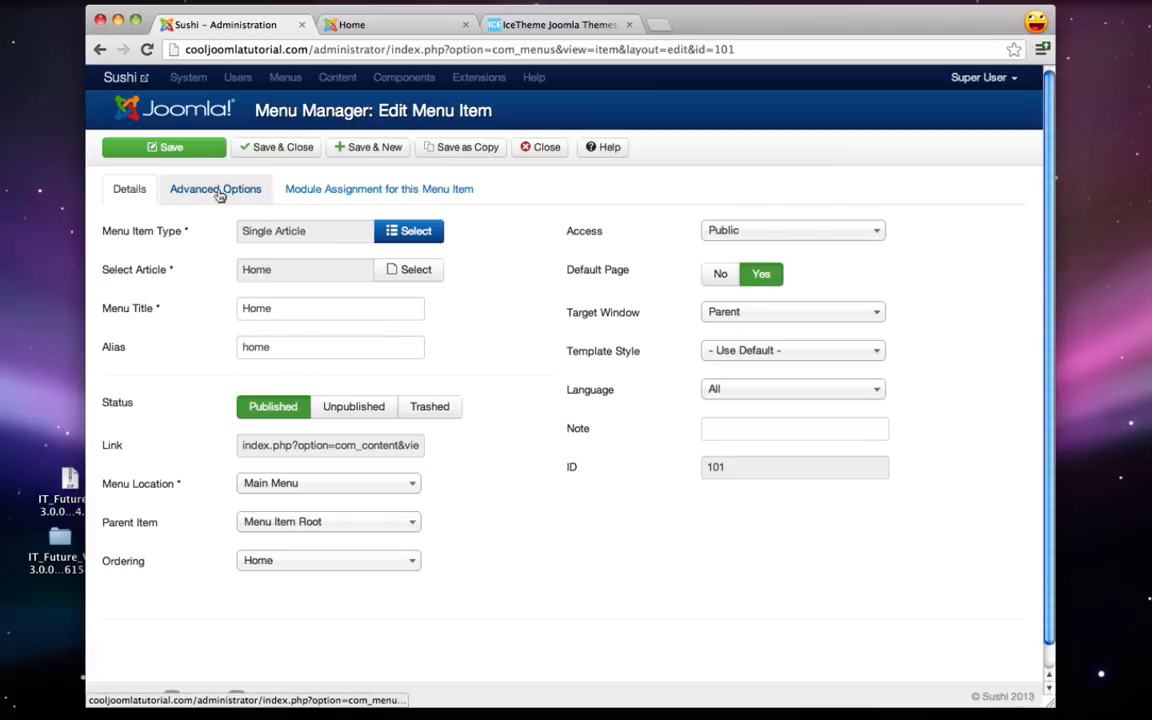
{"action": "left_click", "coordinate": [222, 197]}
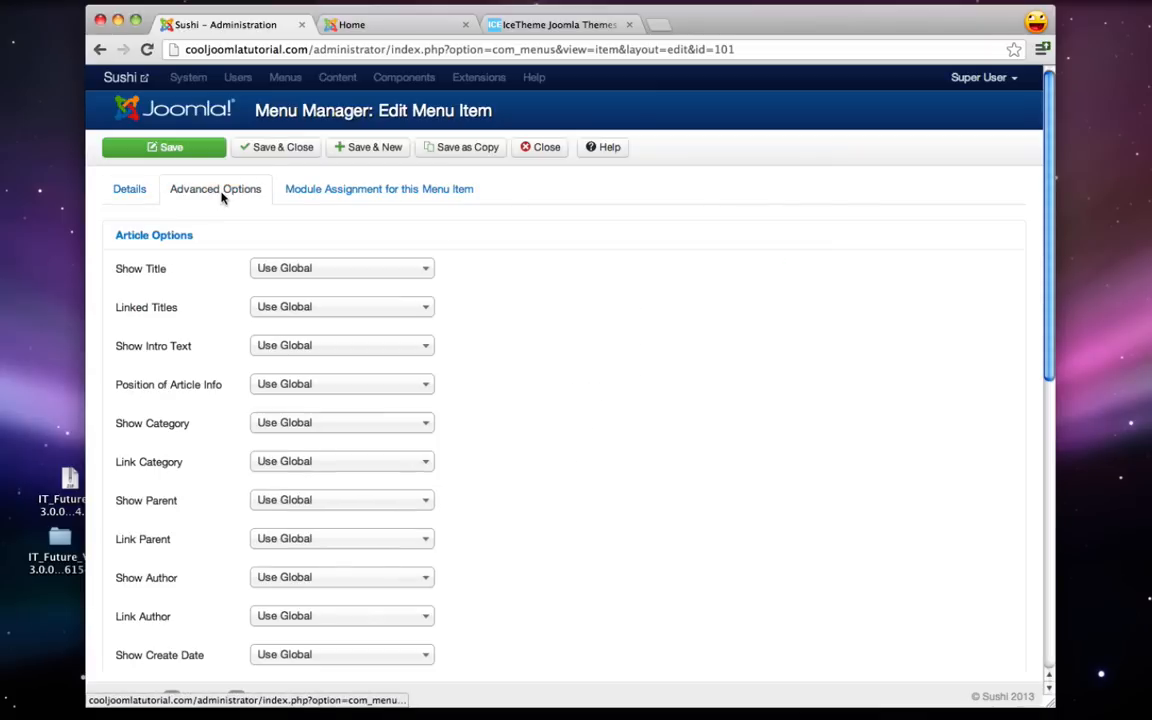
{"action": "scroll", "coordinate": [170, 378], "scroll_direction": "down", "scroll_amount": 5}
{"action": "scroll", "coordinate": [168, 378], "scroll_direction": "down", "scroll_amount": 5}
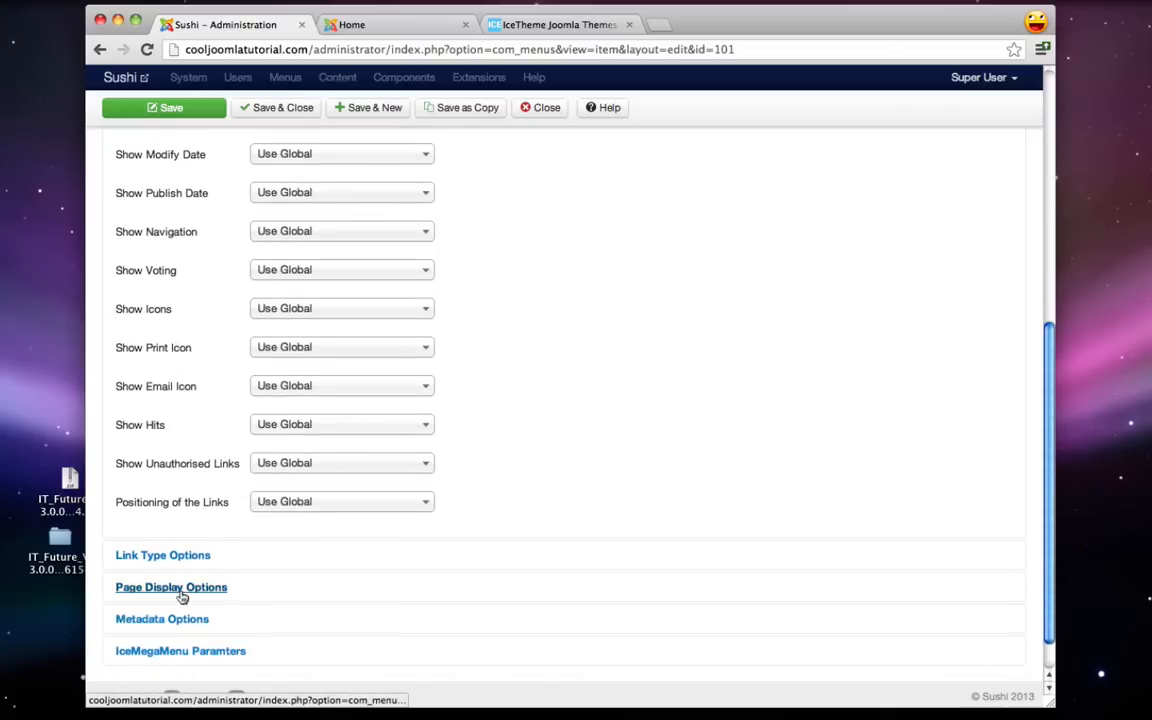
{"action": "left_click", "coordinate": [185, 590]}
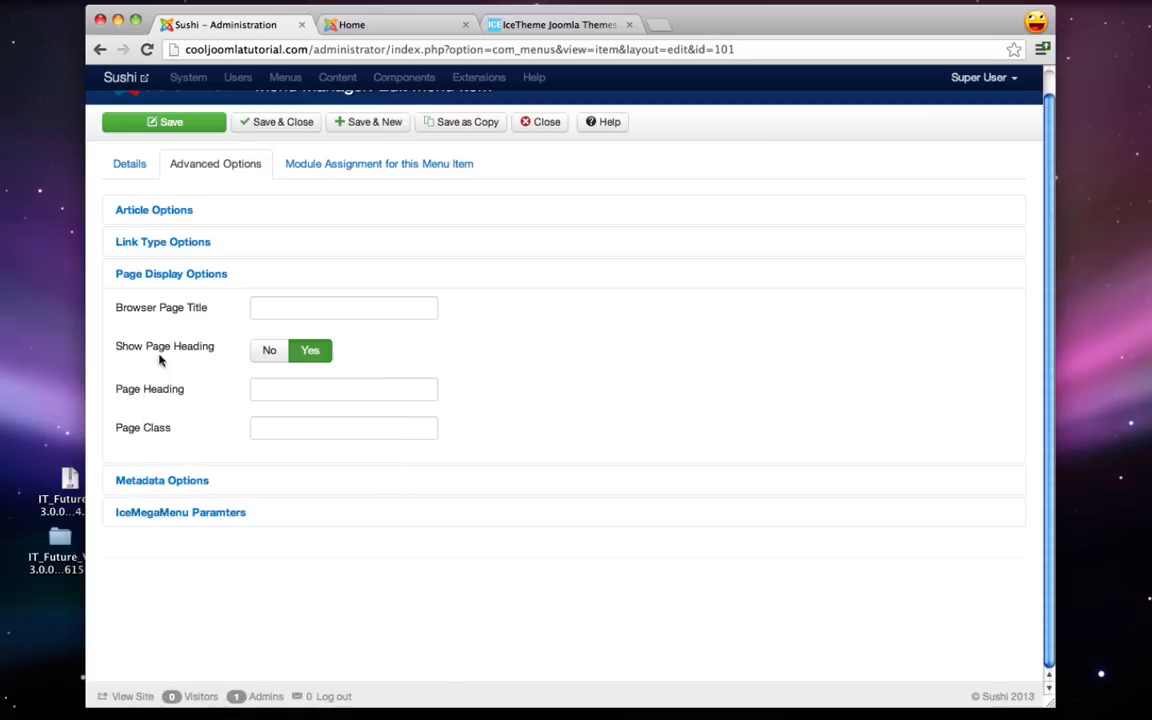
{"action": "left_click", "coordinate": [270, 351]}
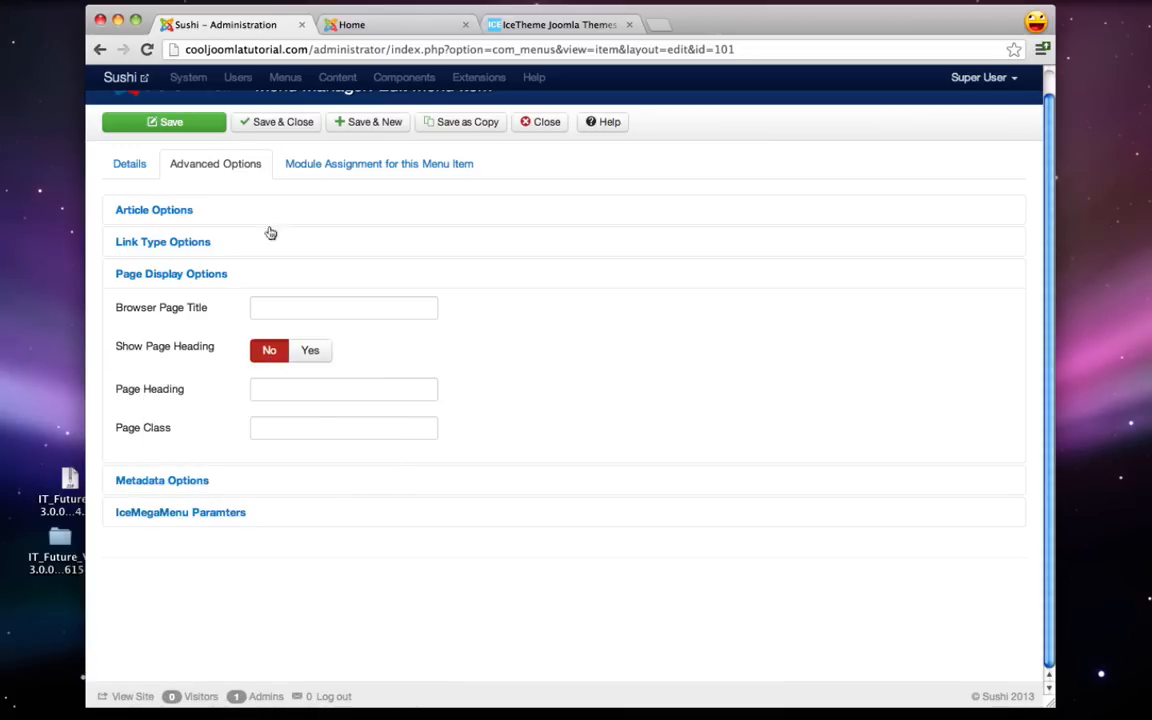
{"action": "left_click", "coordinate": [292, 121]}
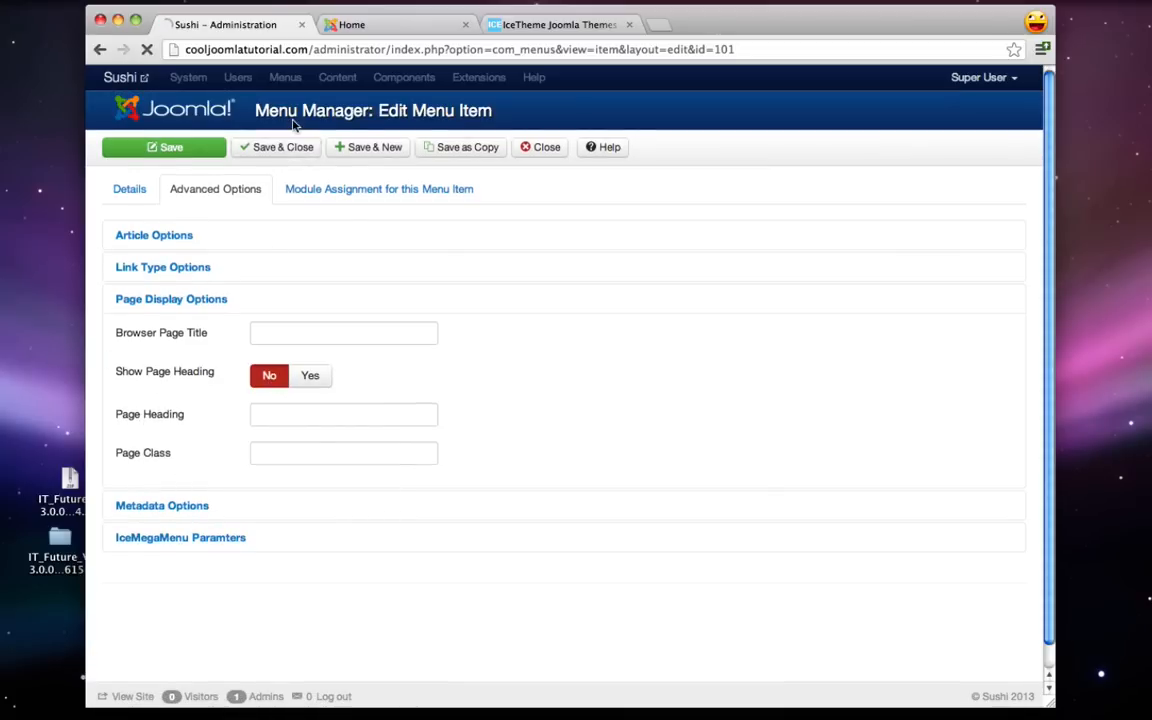
- Reload the live site to confirm the page heading is gone, checking the article info line
{"action": "left_click", "coordinate": [385, 27]}
{"action": "left_click", "coordinate": [146, 58]}
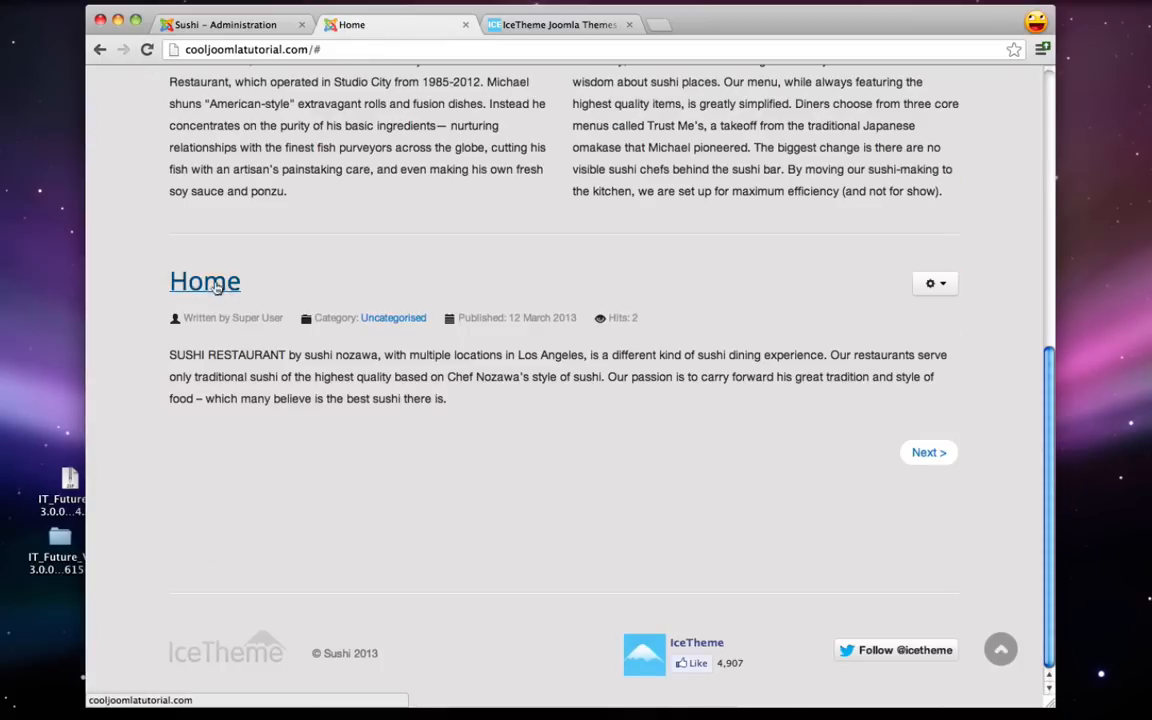
{"action": "left_click_drag", "start_coordinate": [179, 317], "coordinate": [648, 316]}
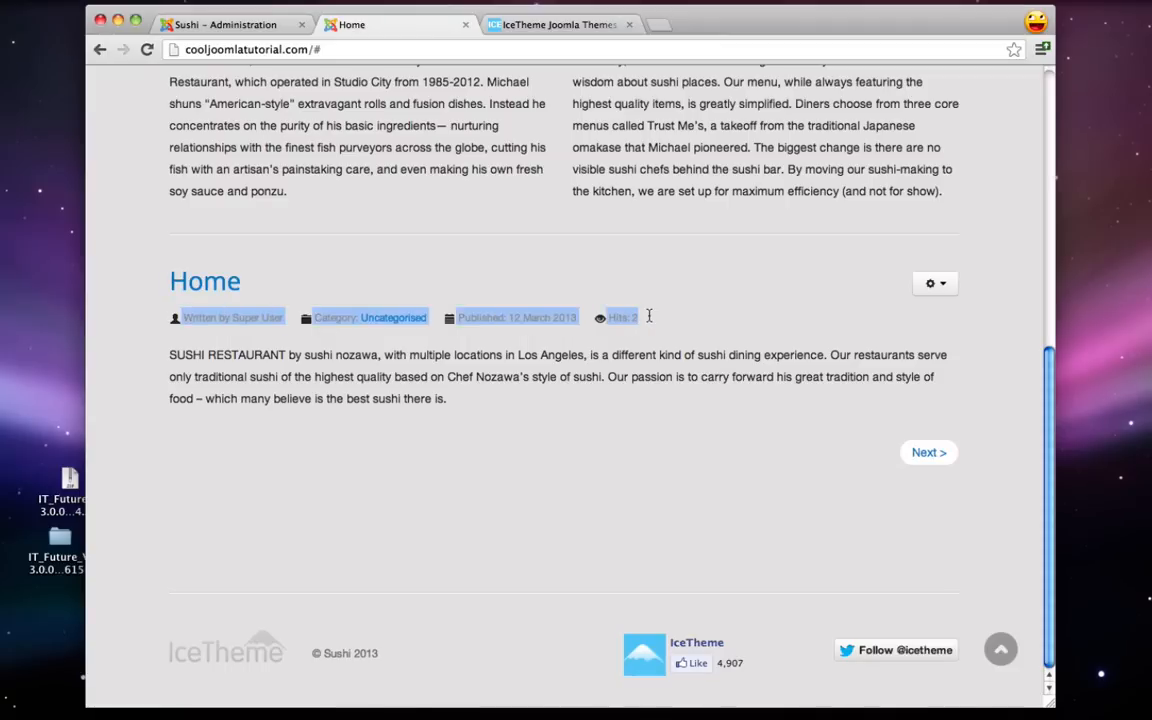
{"action": "left_click", "coordinate": [646, 318]}
{"action": "left_click", "coordinate": [233, 20]}
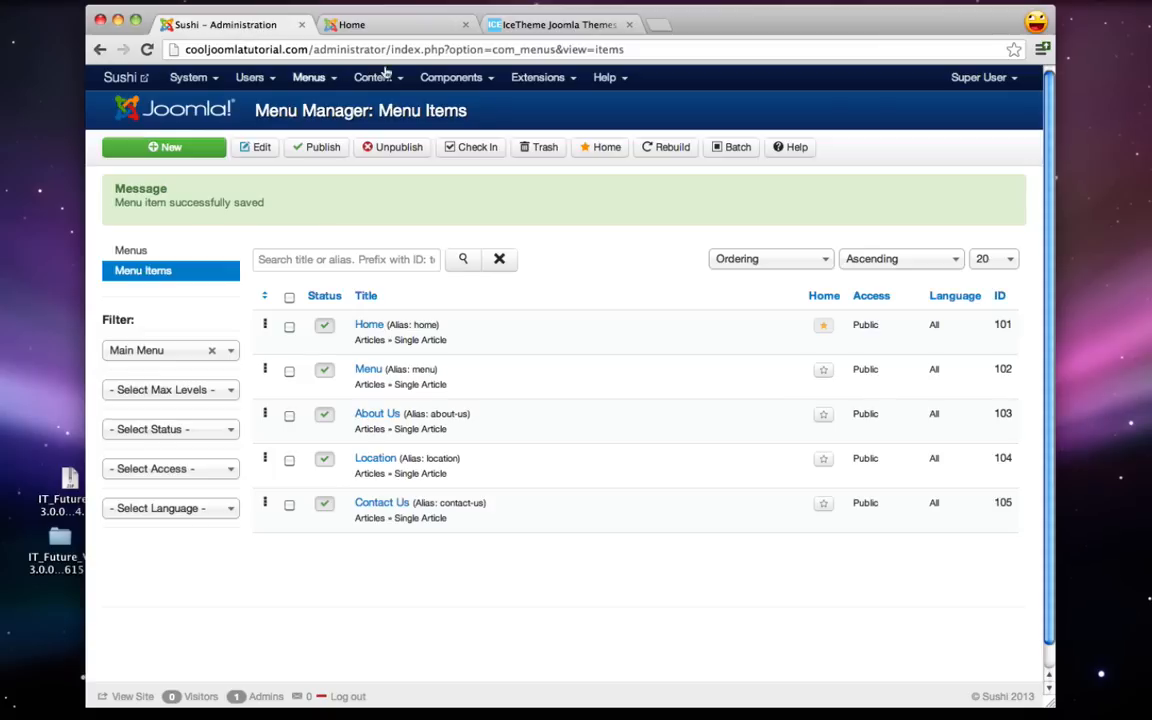
- In the Articles Options, hide titles, linked titles, intro text, category and category links
{"action": "mouse_move", "coordinate": [367, 80]}
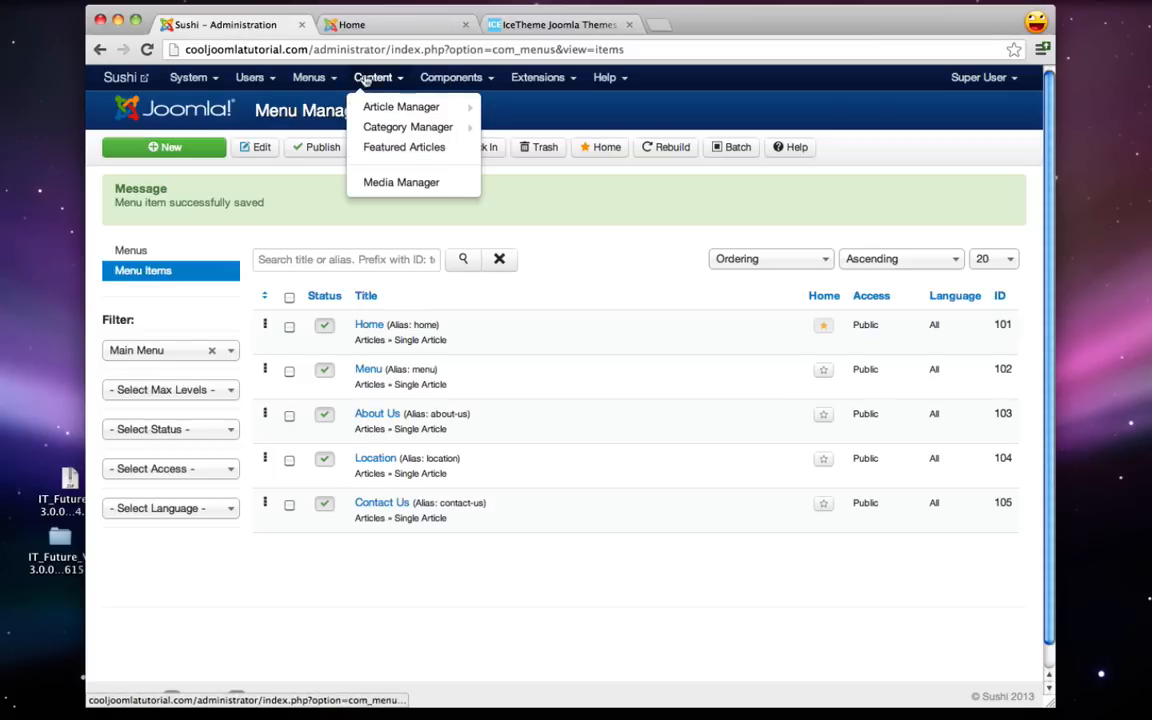
{"action": "left_click", "coordinate": [405, 110]}
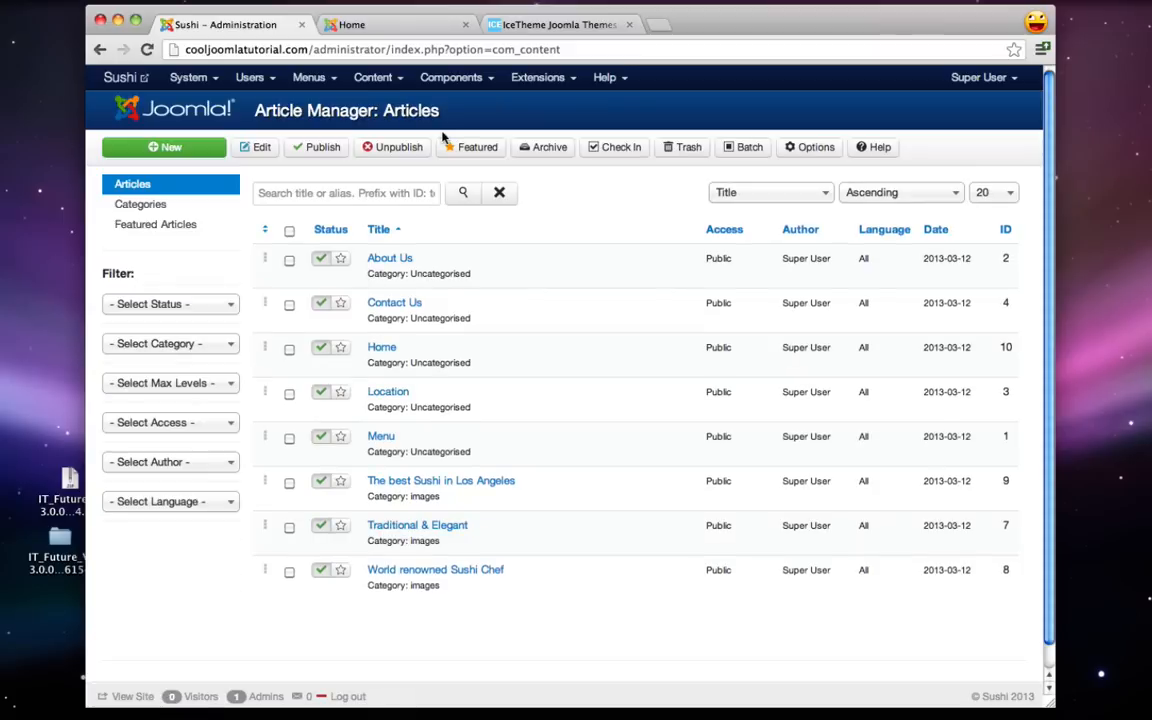
{"action": "left_click", "coordinate": [813, 150]}
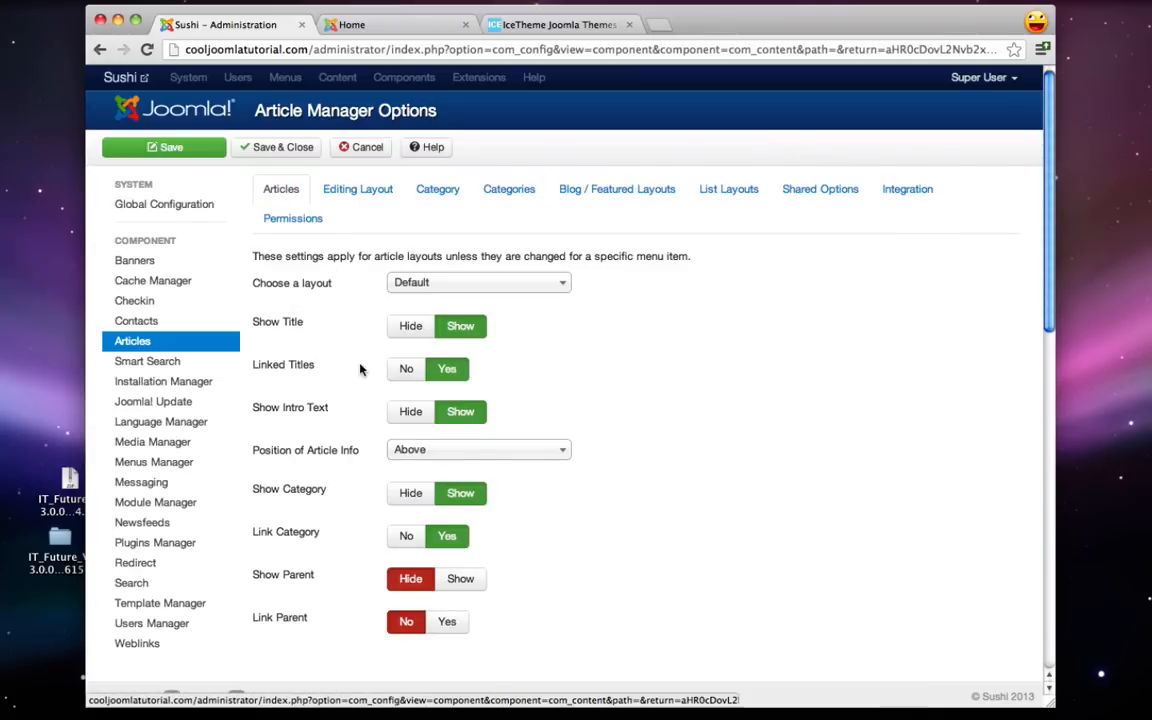
{"action": "scroll", "coordinate": [360, 370], "scroll_direction": "down", "scroll_amount": 3}
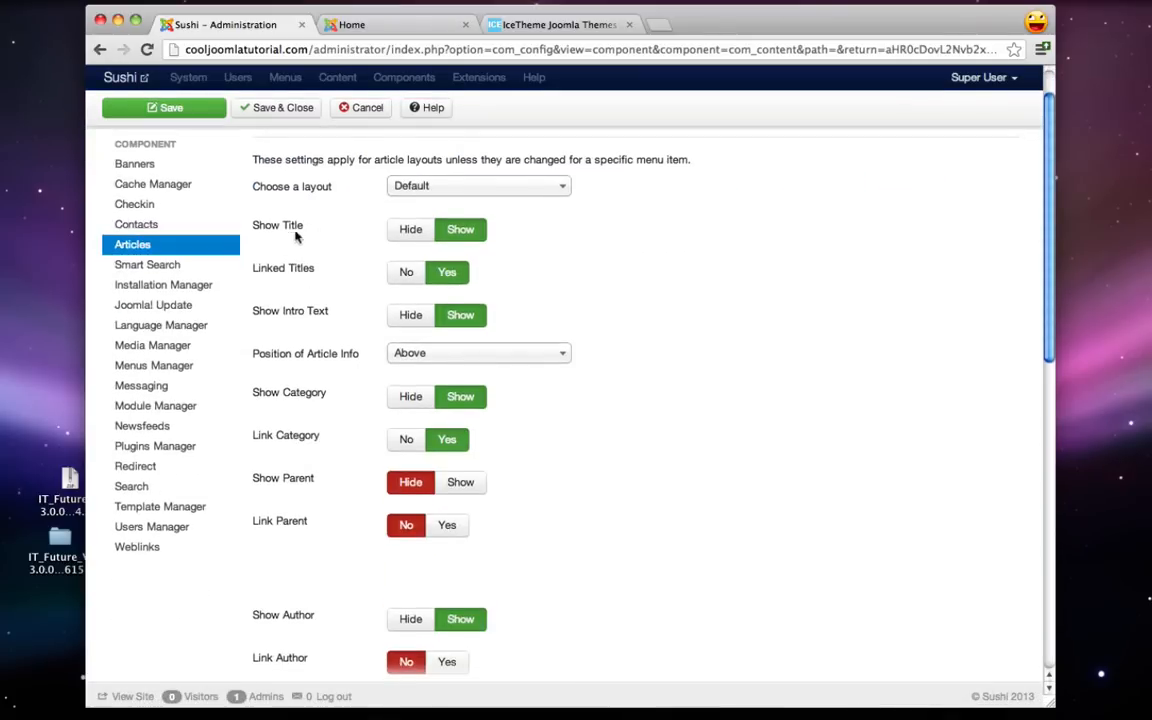
{"action": "left_click", "coordinate": [414, 232]}
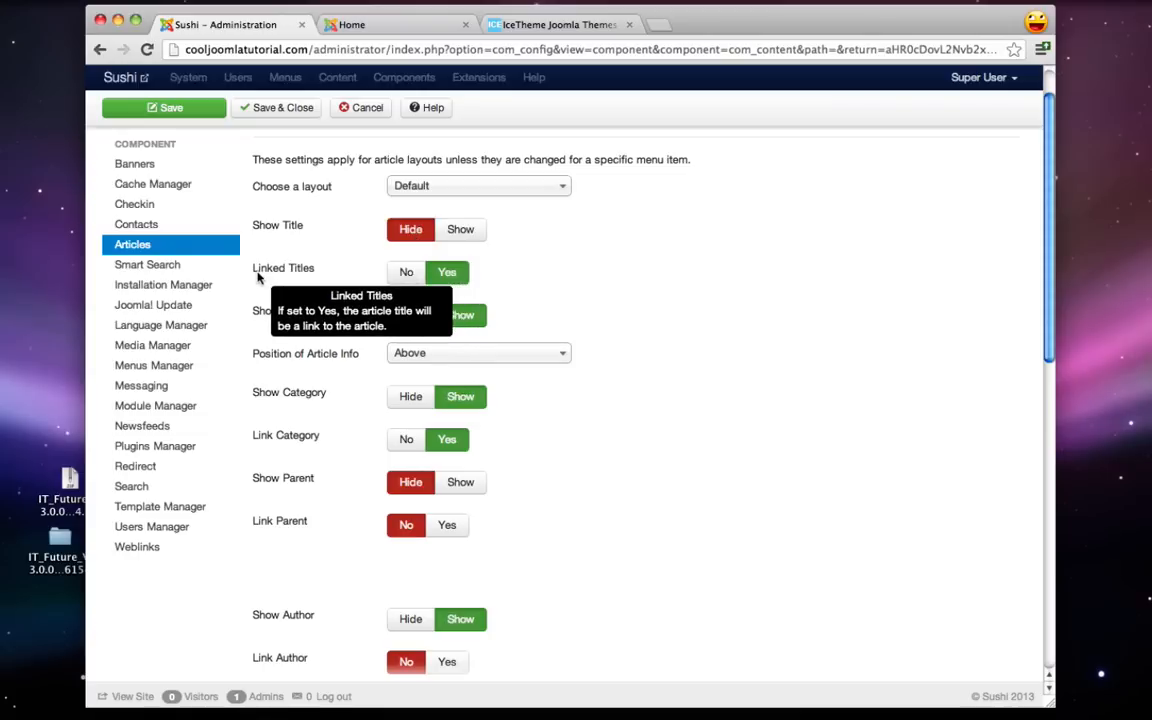
{"action": "left_click", "coordinate": [402, 277]}
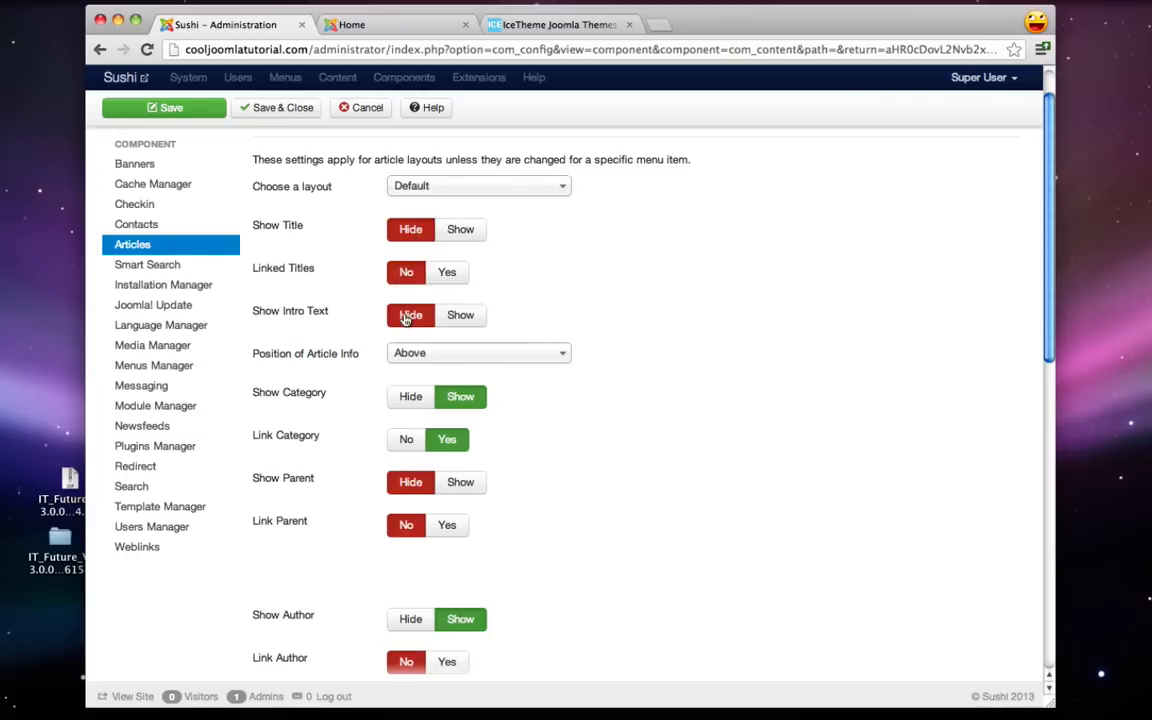
{"action": "left_click", "coordinate": [406, 318]}
{"action": "scroll", "coordinate": [406, 322], "scroll_direction": "down", "scroll_amount": 1}
{"action": "left_click", "coordinate": [407, 379]}
{"action": "scroll", "coordinate": [401, 357], "scroll_direction": "down", "scroll_amount": 3}
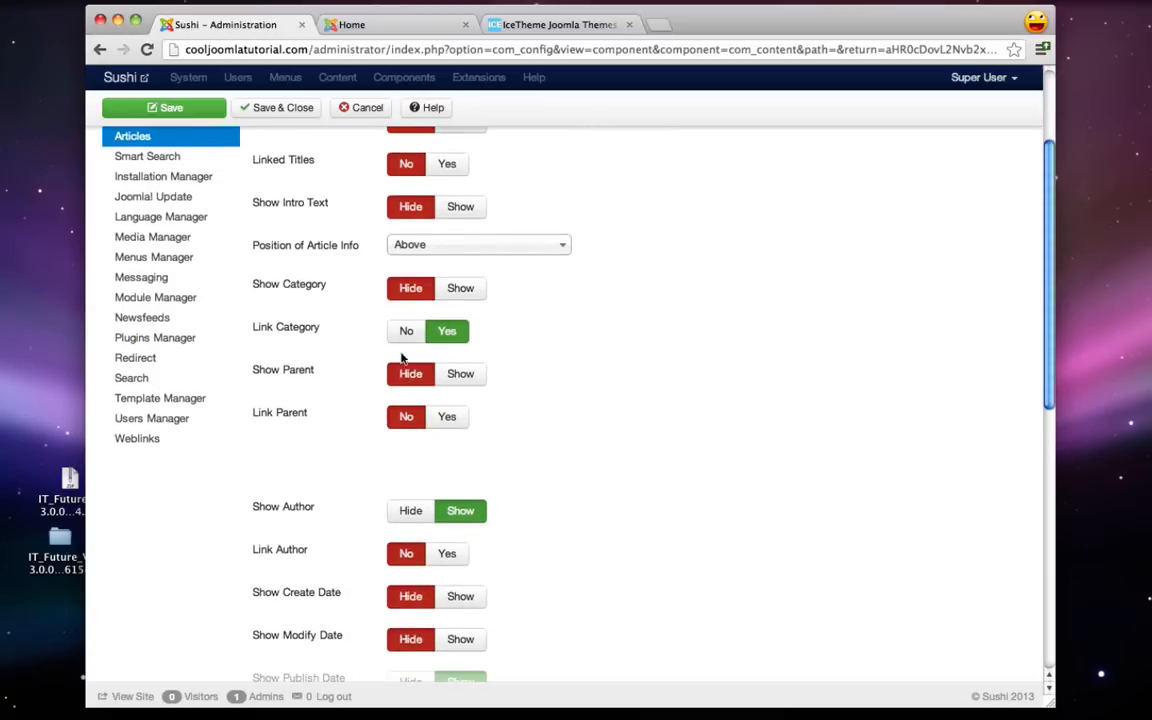
{"action": "left_click", "coordinate": [404, 330]}
- Hide the author, publish date, navigation, Read More link and Read More title
{"action": "scroll", "coordinate": [404, 332], "scroll_direction": "down", "scroll_amount": 3}
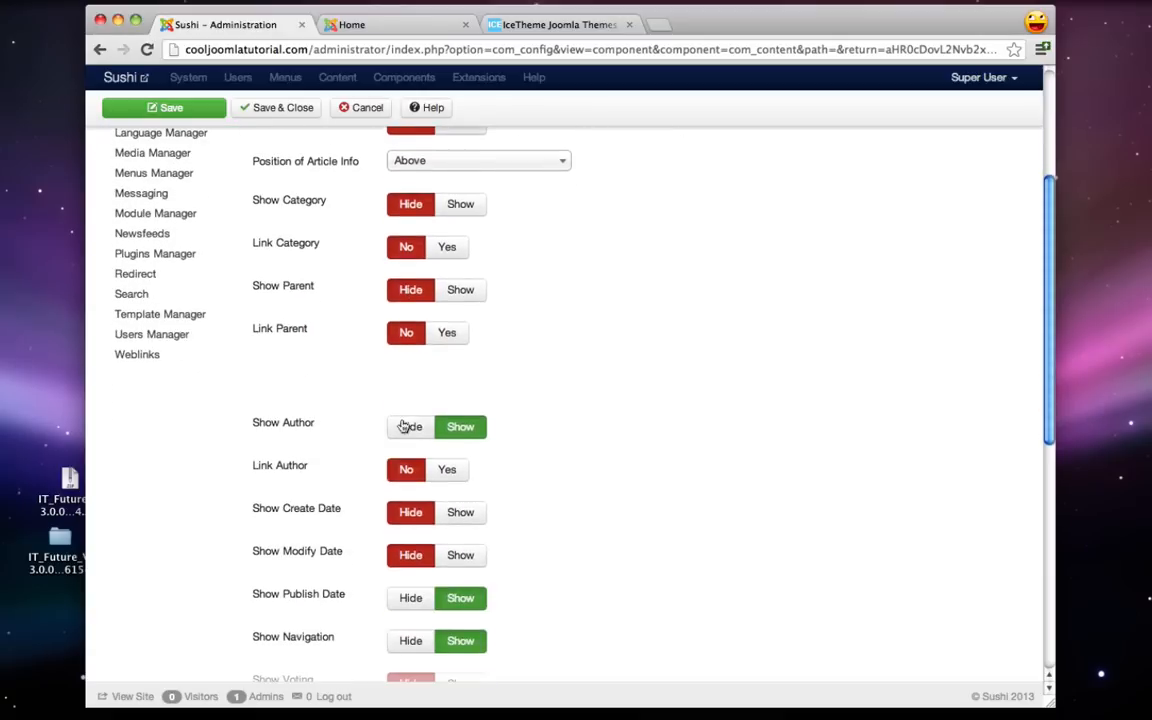
{"action": "left_click", "coordinate": [404, 428]}
{"action": "scroll", "coordinate": [404, 430], "scroll_direction": "down", "scroll_amount": 3}
{"action": "left_click", "coordinate": [411, 494]}
{"action": "scroll", "coordinate": [413, 492], "scroll_direction": "down", "scroll_amount": 2}
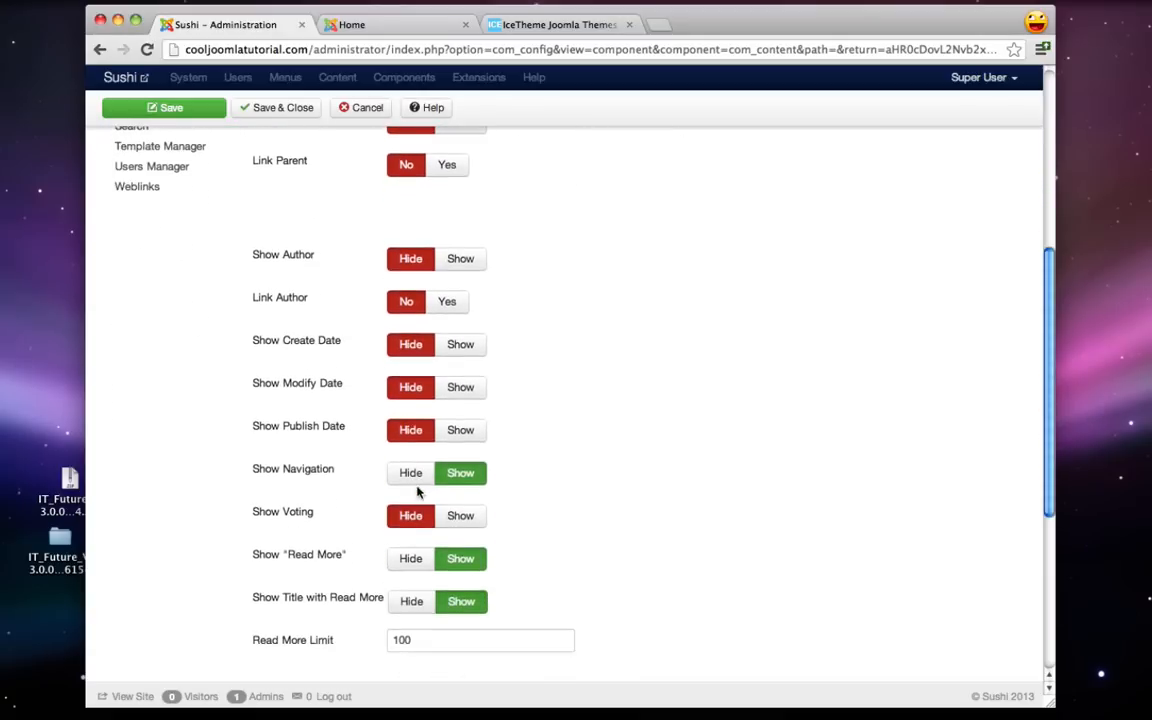
{"action": "left_click", "coordinate": [418, 480]}
{"action": "scroll", "coordinate": [418, 480], "scroll_direction": "down", "scroll_amount": 3}
{"action": "left_click", "coordinate": [416, 468]}
{"action": "left_click", "coordinate": [414, 503]}
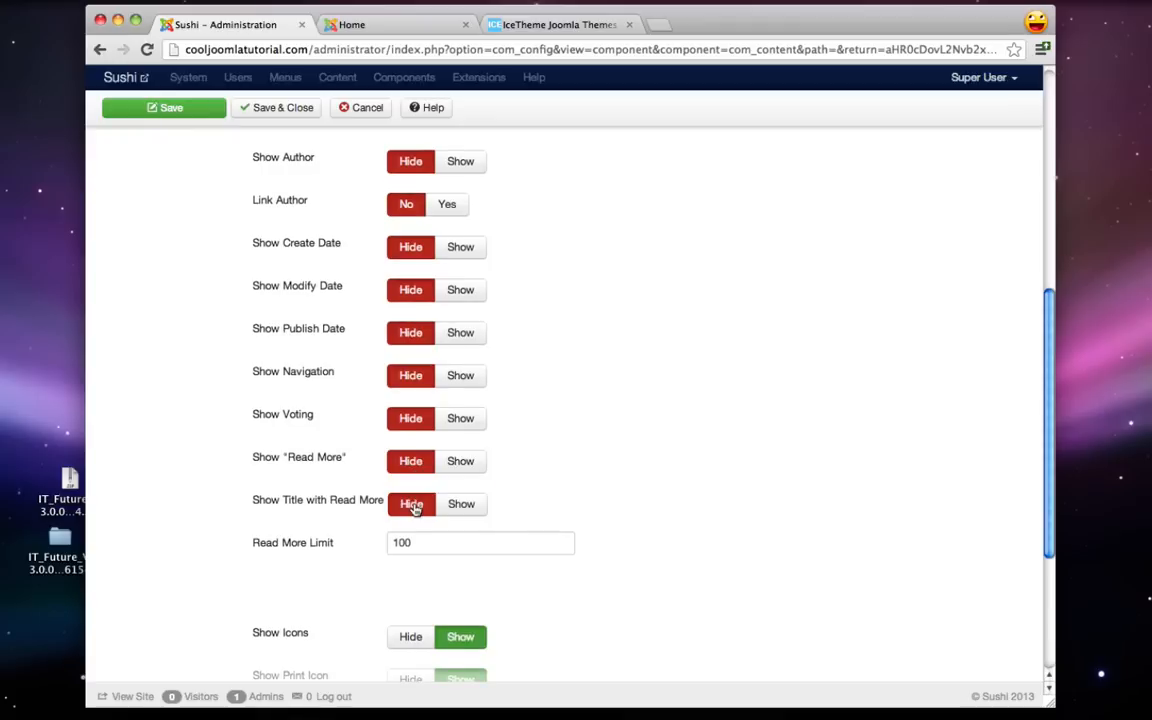
{"action": "scroll", "coordinate": [415, 505], "scroll_direction": "down", "scroll_amount": 2}
{"action": "scroll", "coordinate": [416, 510], "scroll_direction": "down", "scroll_amount": 3}
- Hide icons, print and email icons and hits, save the options, and reload the Home page
{"action": "left_click", "coordinate": [410, 467]}
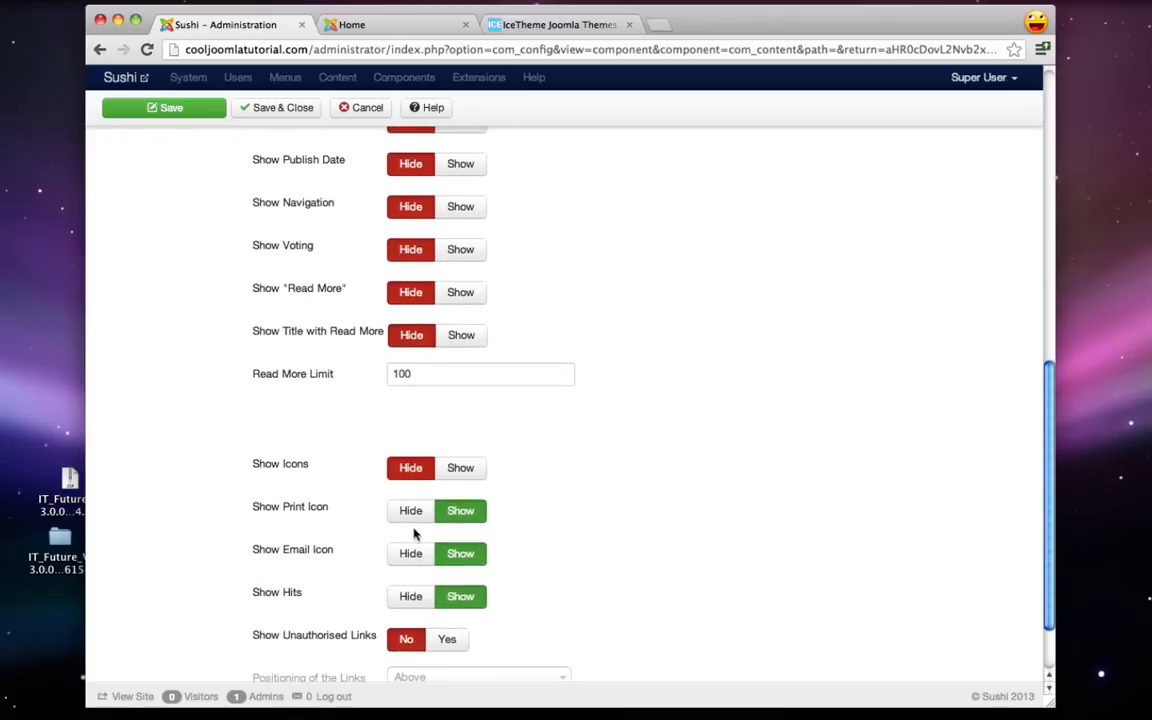
{"action": "left_click", "coordinate": [413, 510]}
{"action": "left_click", "coordinate": [410, 552]}
{"action": "scroll", "coordinate": [415, 537], "scroll_direction": "down", "scroll_amount": 2}
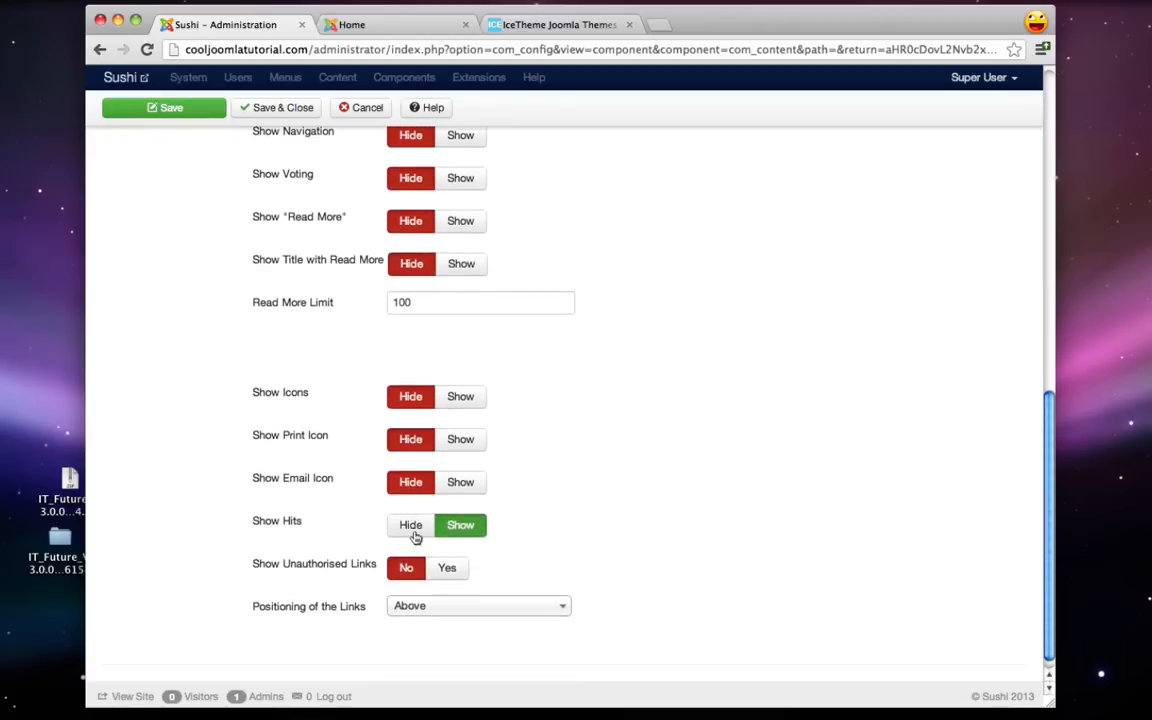
{"action": "left_click", "coordinate": [413, 533]}
{"action": "scroll", "coordinate": [411, 522], "scroll_direction": "down", "scroll_amount": 1}
{"action": "scroll", "coordinate": [410, 518], "scroll_direction": "up", "scroll_amount": 10}
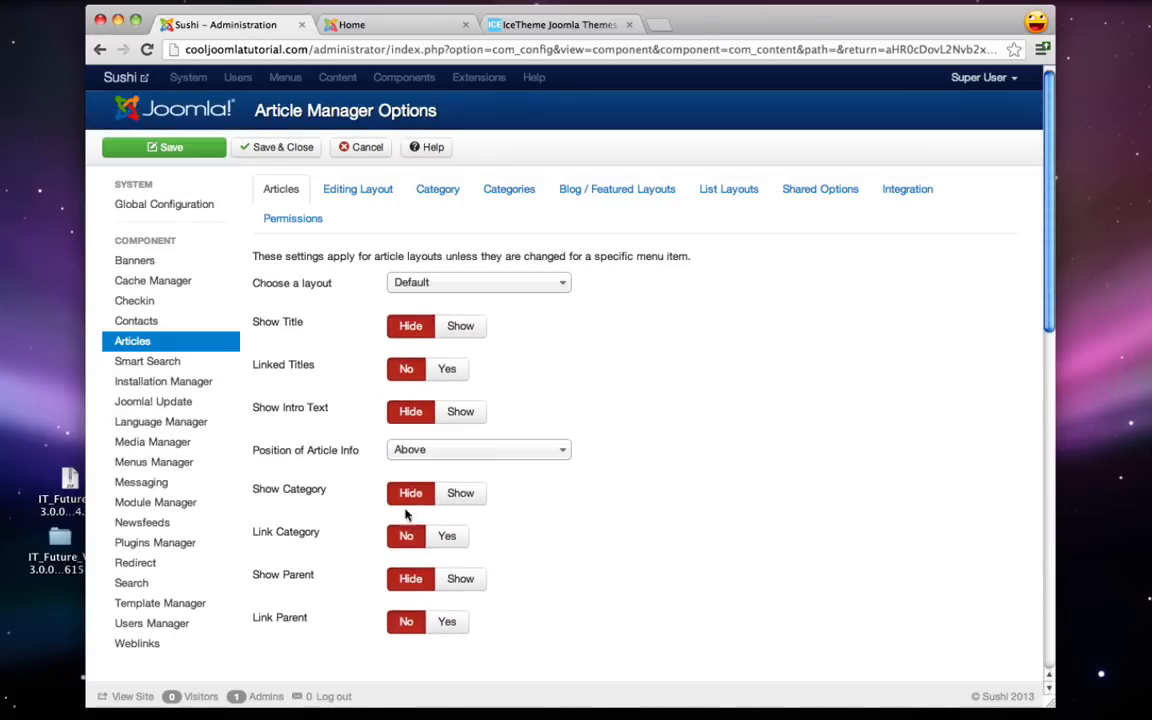
{"action": "left_click", "coordinate": [248, 147]}
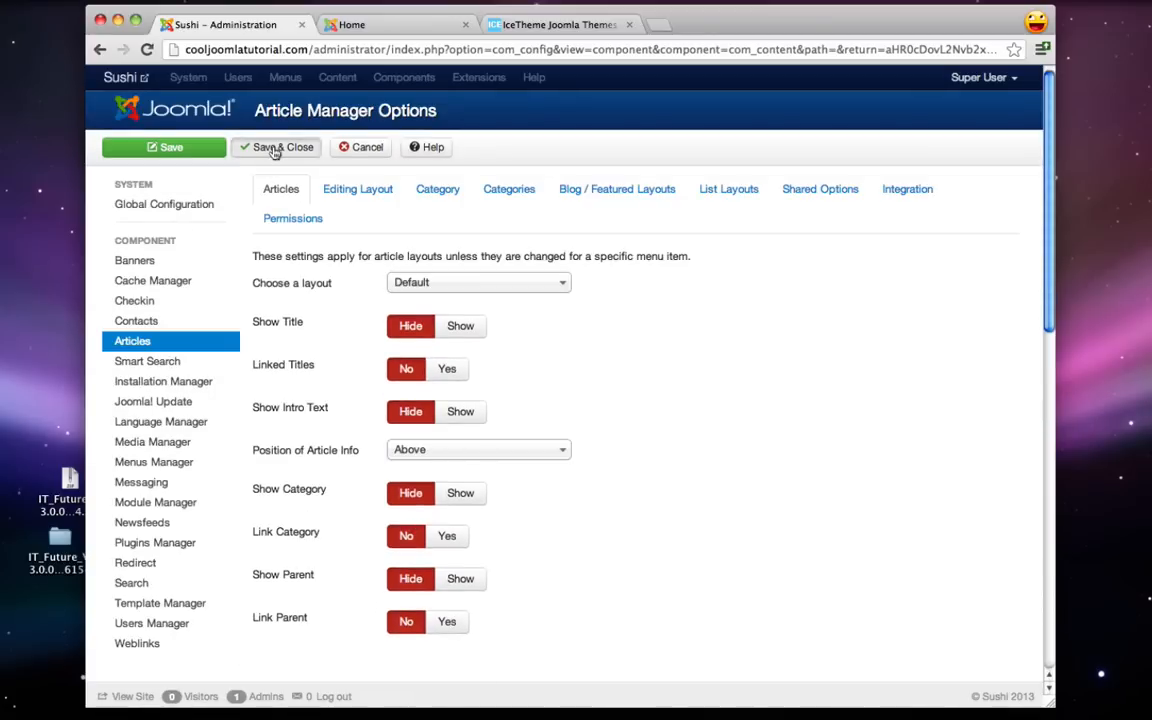
{"action": "left_click", "coordinate": [392, 25]}
{"action": "left_click", "coordinate": [146, 49]}
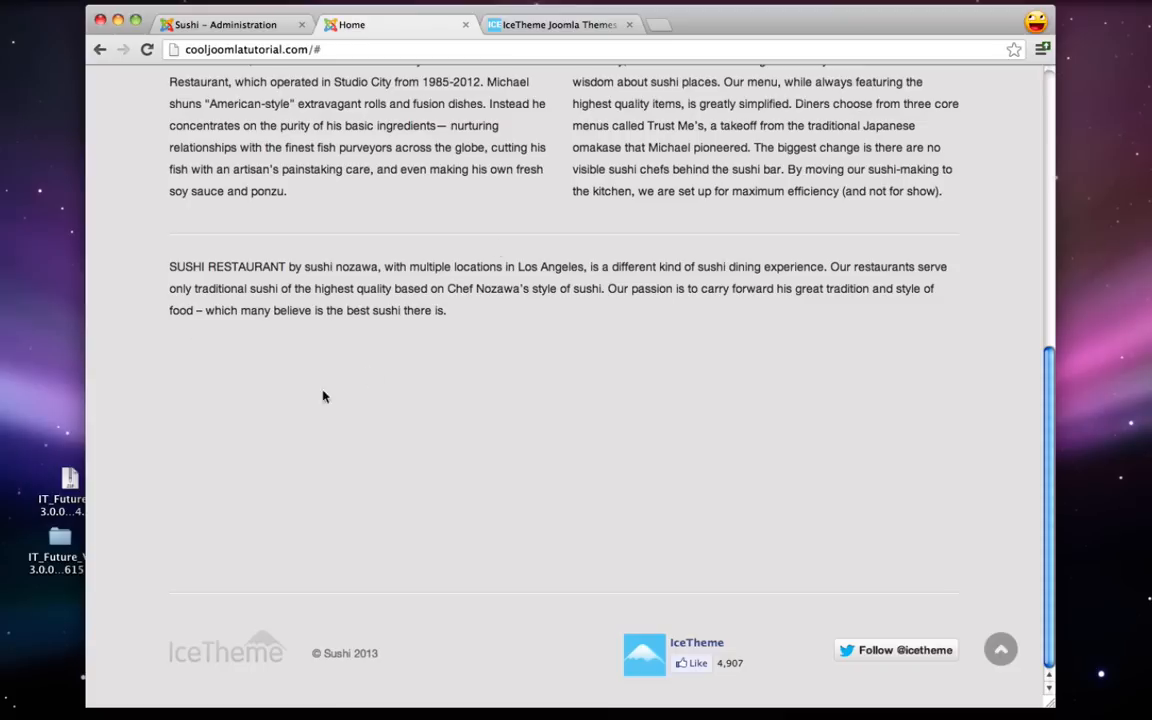
- From the admin area, open the Ice_future template's files in the Template Manager
{"action": "left_click", "coordinate": [247, 27]}
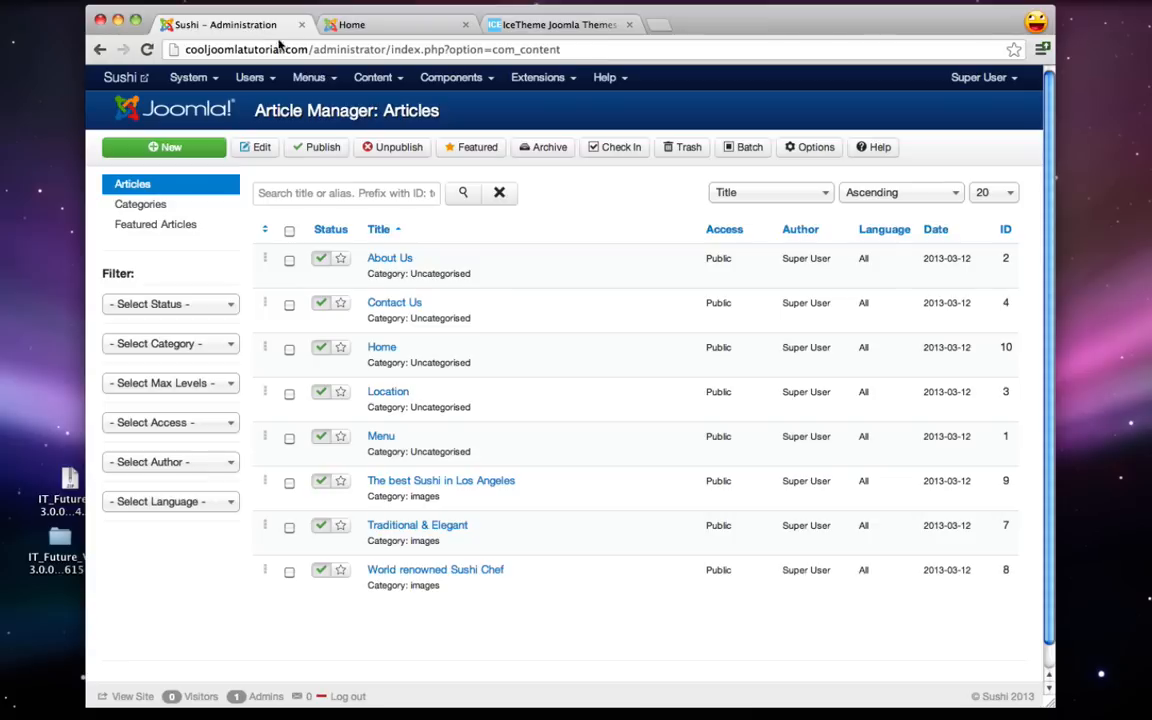
{"action": "left_click", "coordinate": [538, 77]}
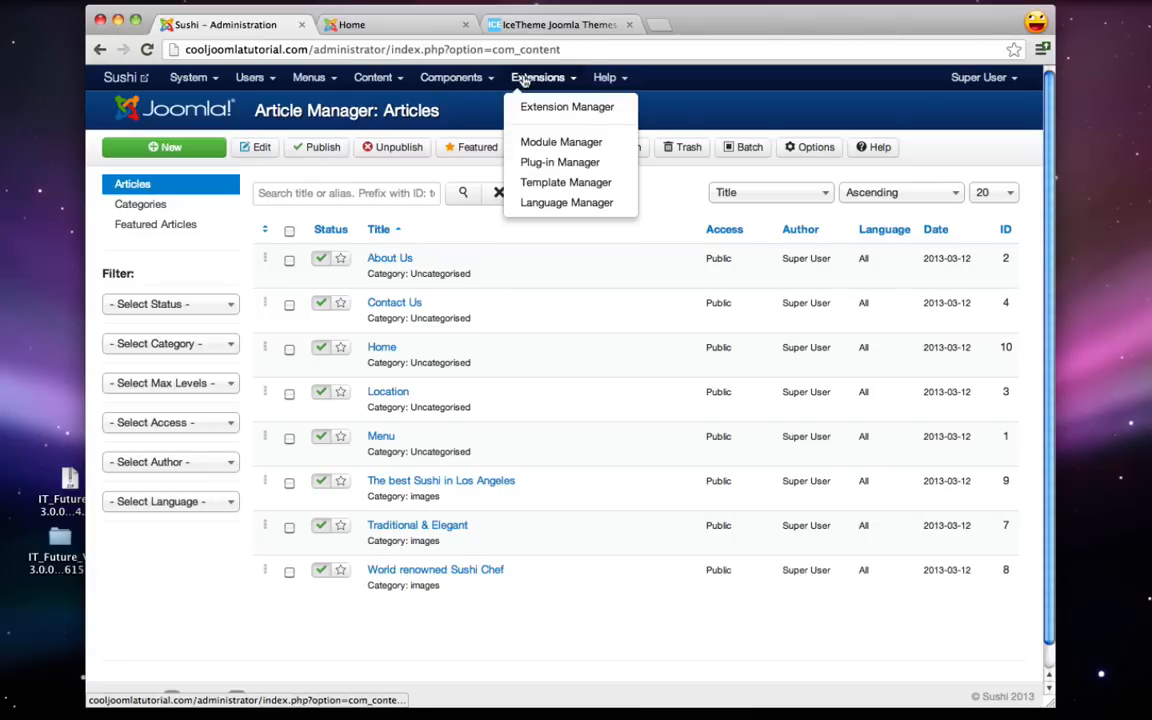
{"action": "left_click", "coordinate": [564, 184]}
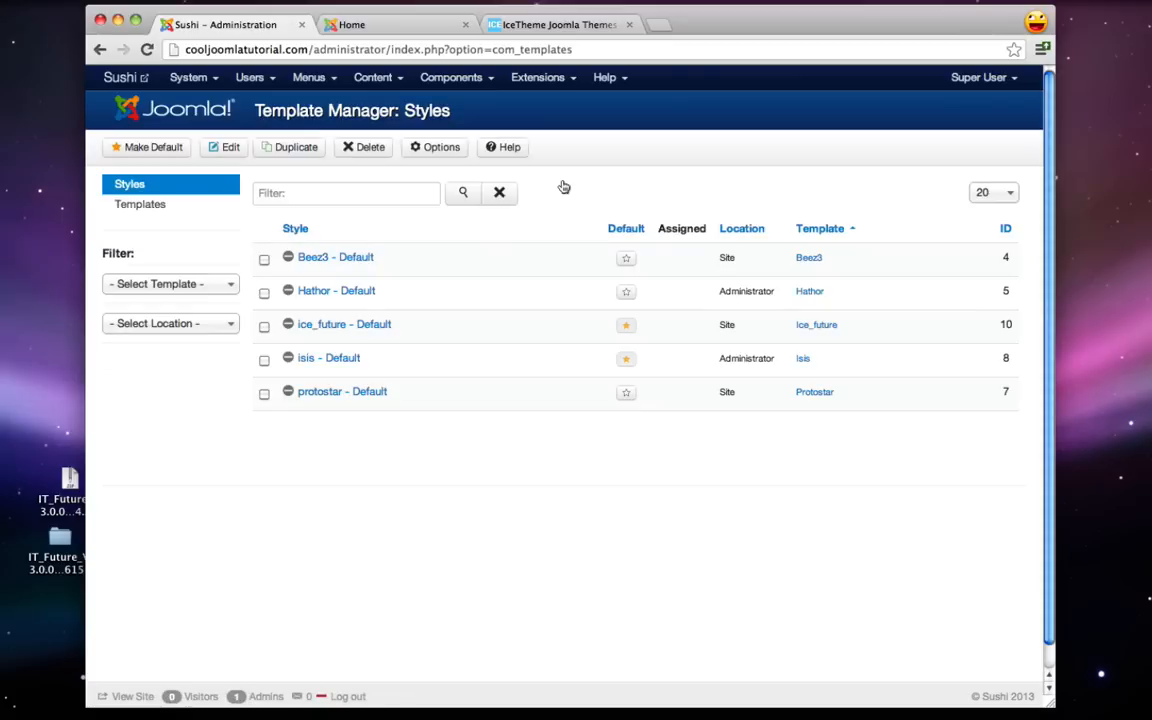
{"action": "left_click", "coordinate": [150, 209]}
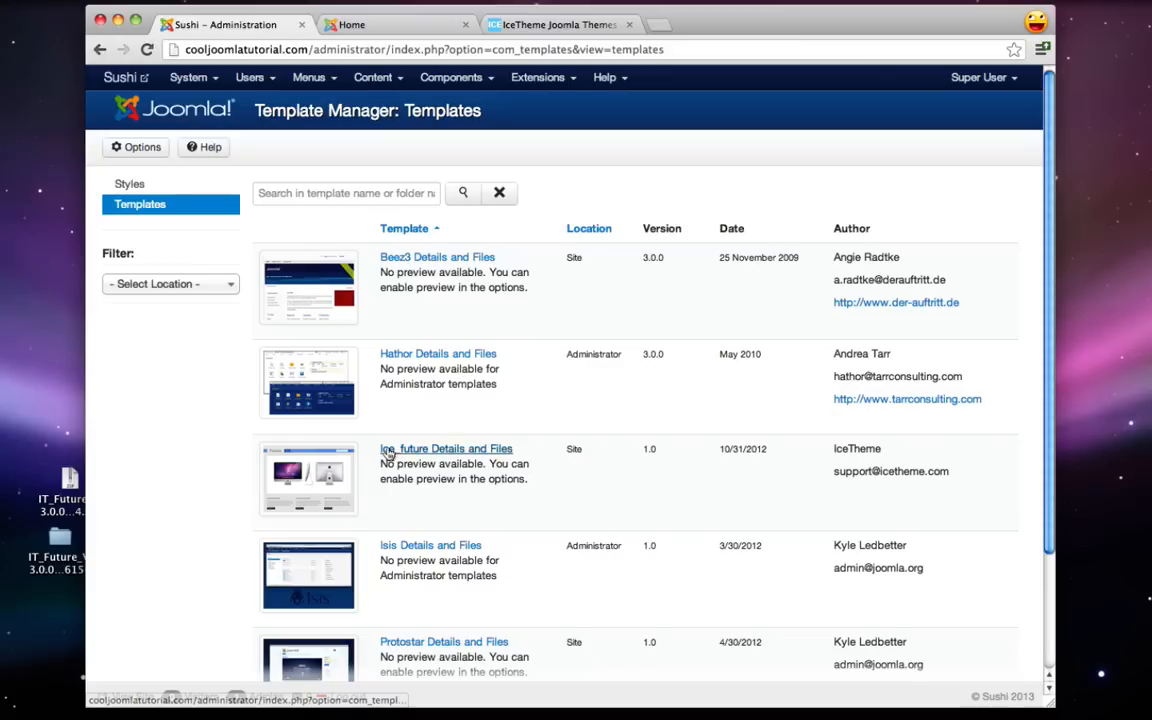
{"action": "left_click", "coordinate": [443, 452]}
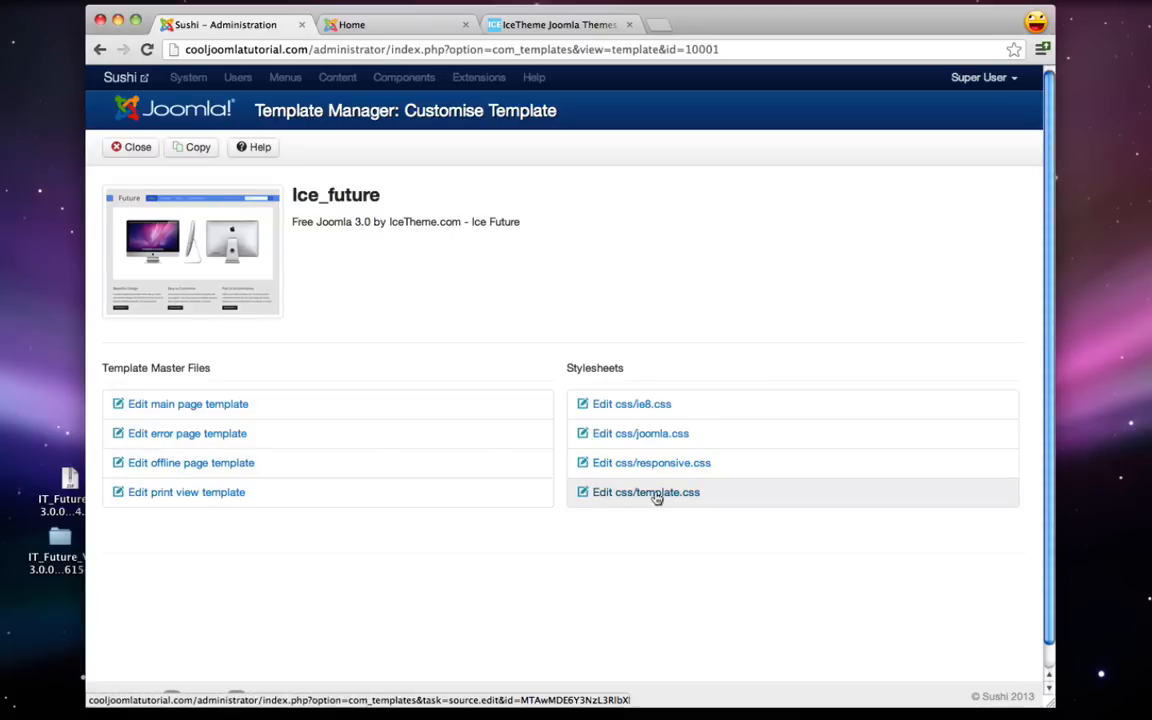
- Change #middle-col min-height from 400px to 0px in css/template.css, save, and reload the Home page
{"action": "left_click", "coordinate": [620, 496]}
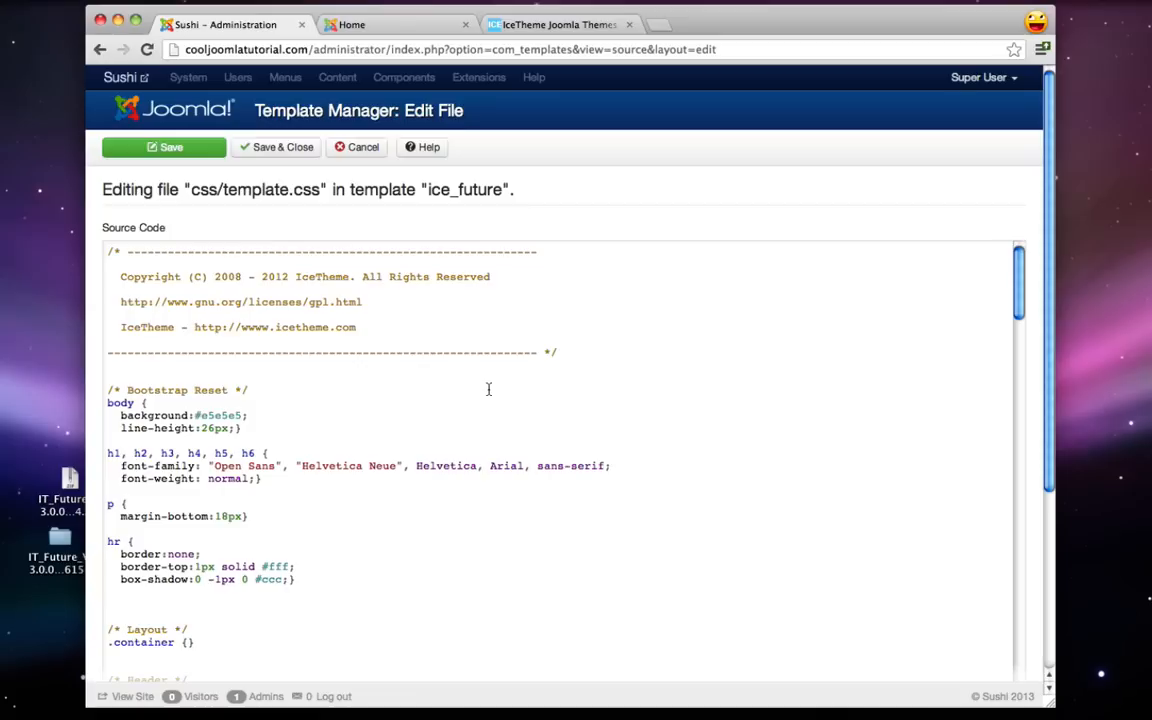
{"action": "key", "text": "super+f"}
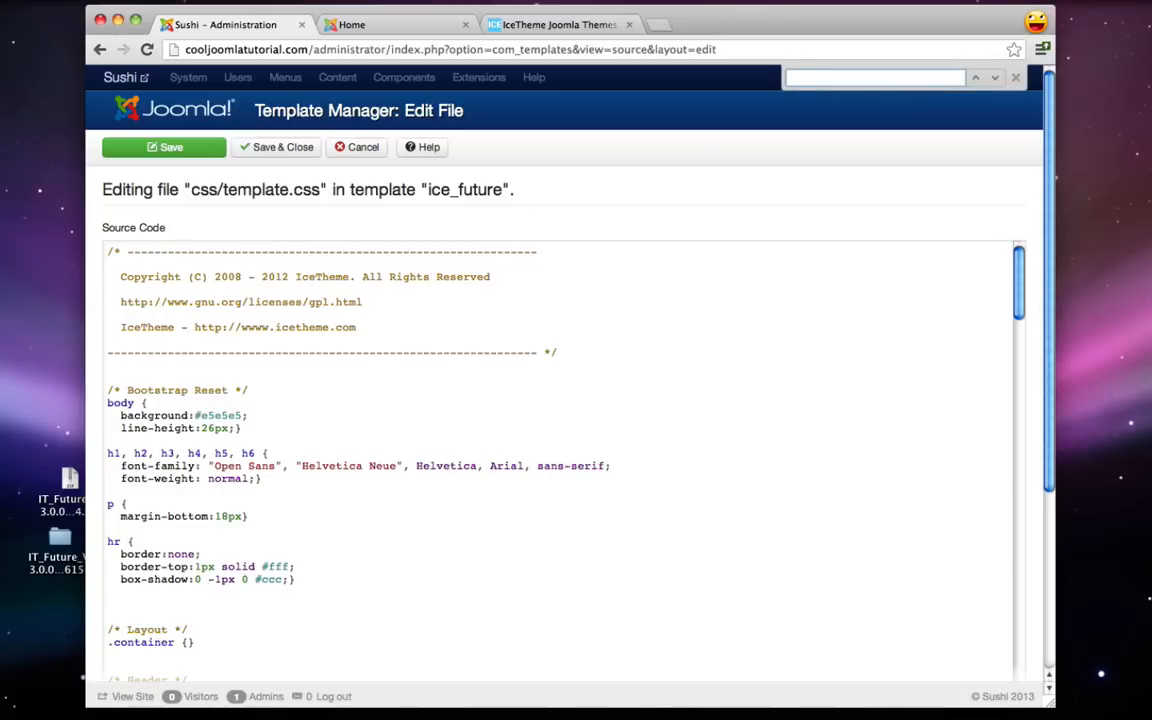
{"action": "type", "text": "middle"}
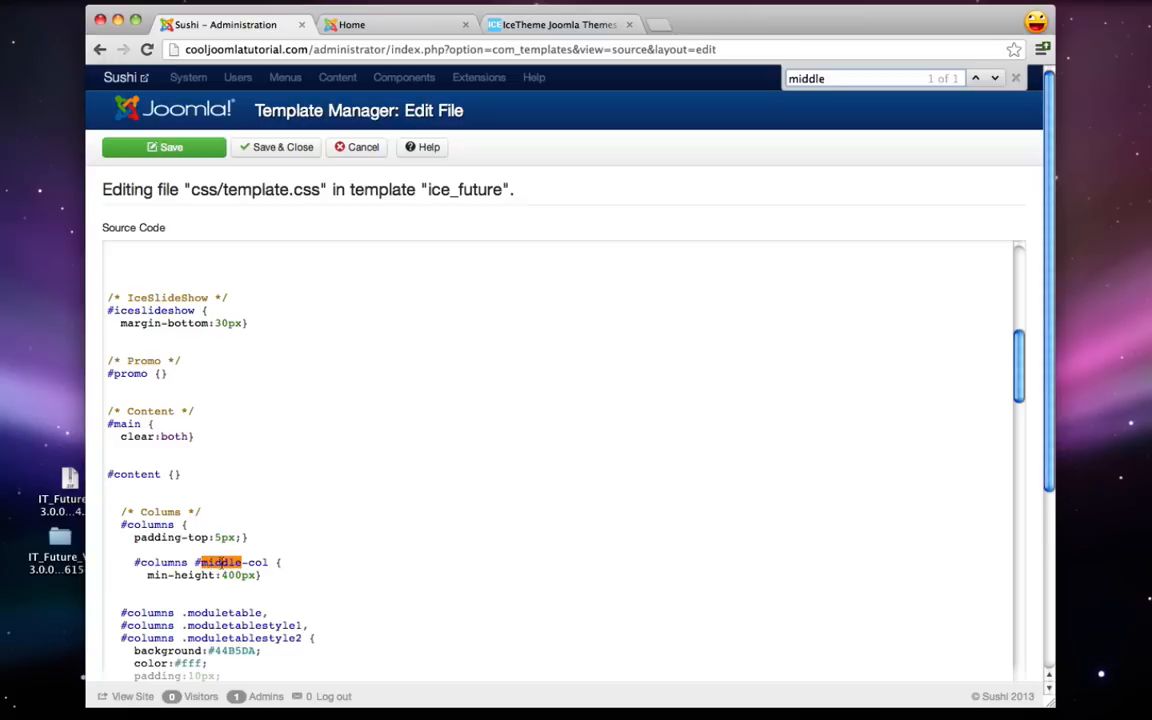
{"action": "left_click", "coordinate": [147, 576]}
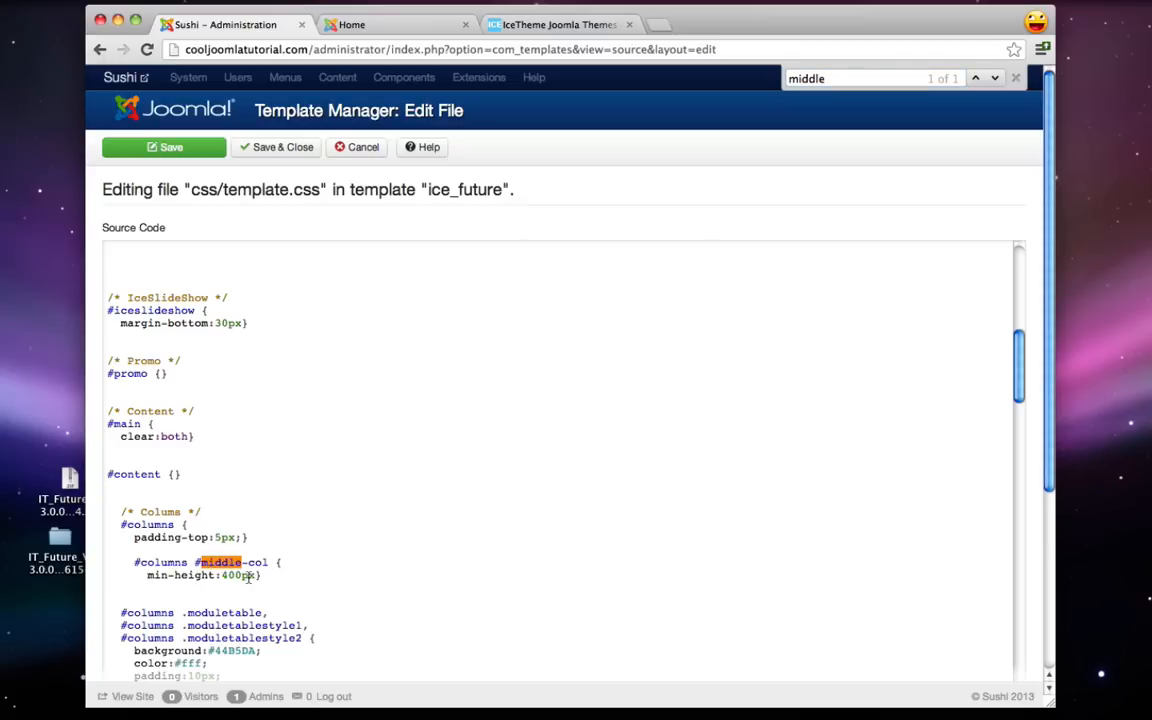
{"action": "left_click_drag", "start_coordinate": [223, 576], "coordinate": [238, 576]}
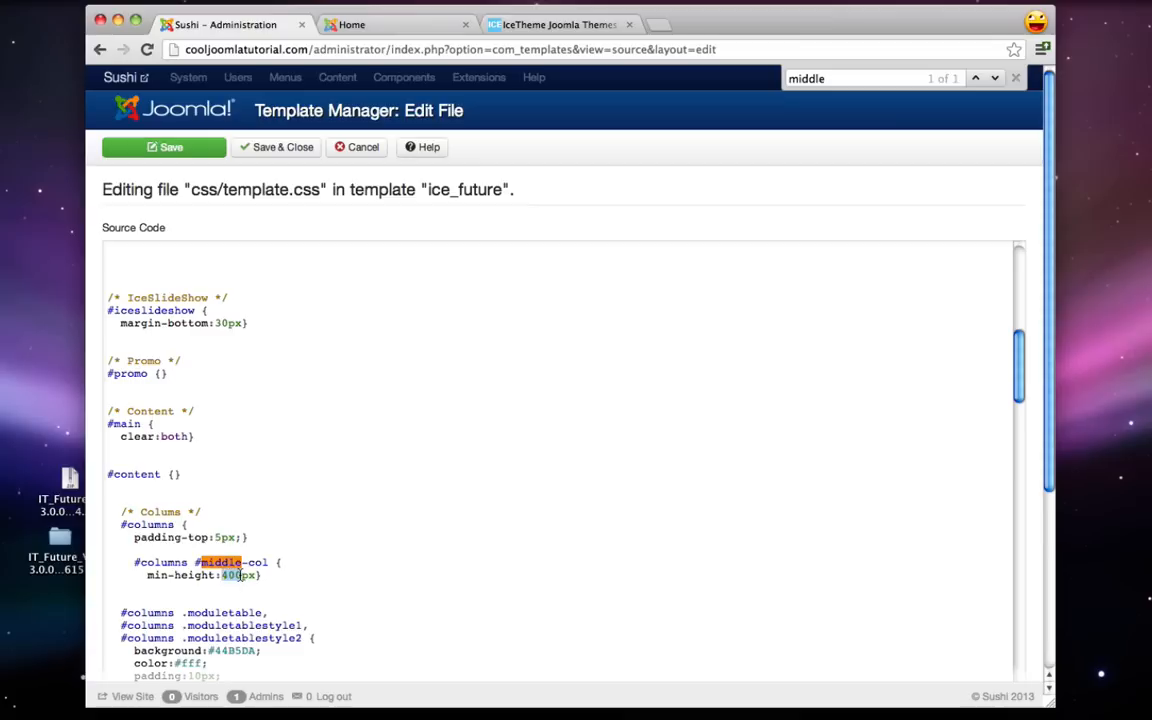
{"action": "type", "text": "0"}
{"action": "left_click", "coordinate": [268, 150]}
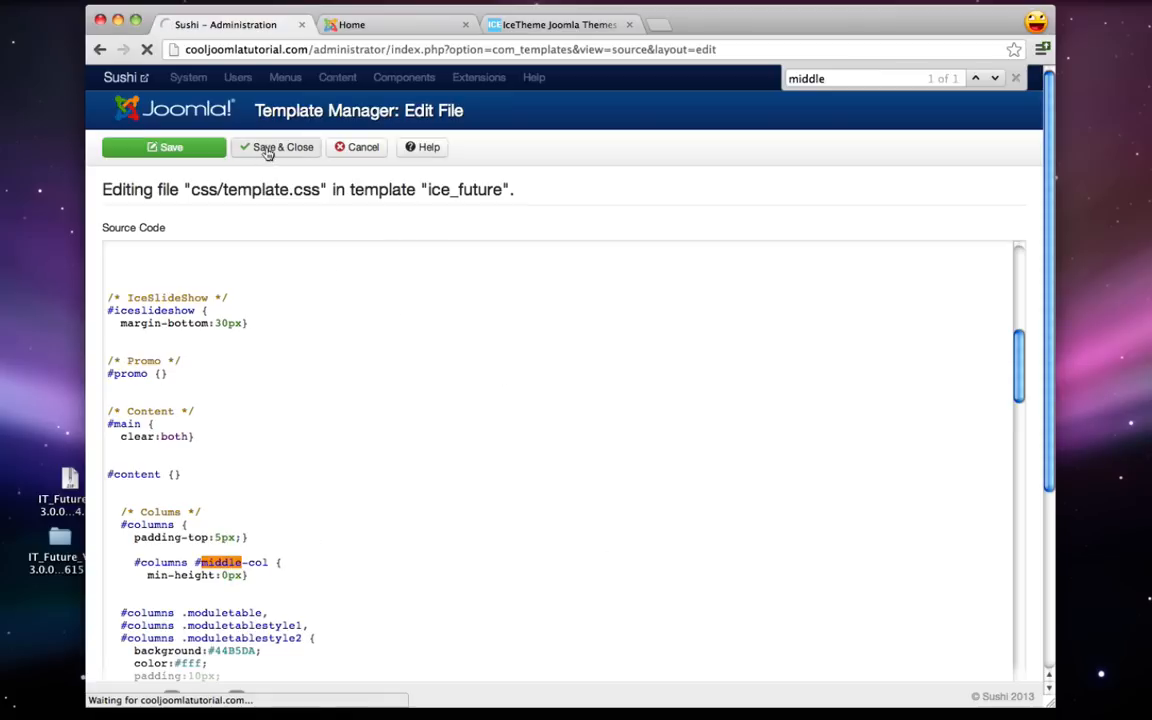
{"action": "left_click", "coordinate": [390, 25]}
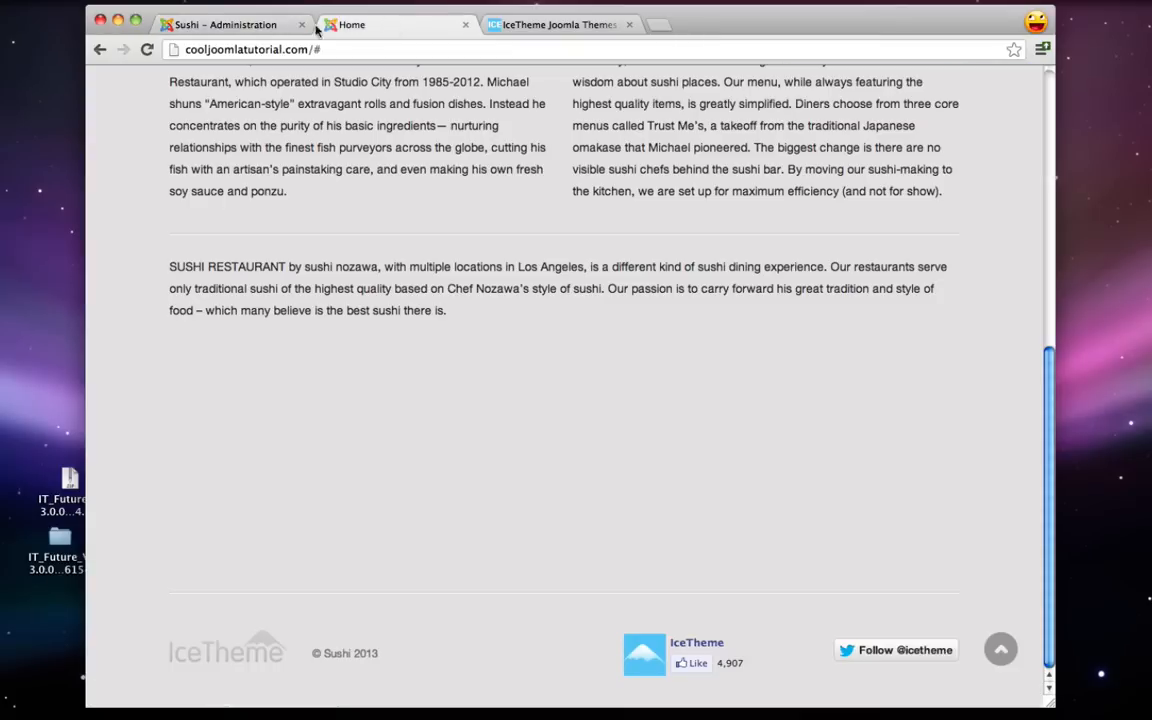
{"action": "left_click", "coordinate": [147, 49]}
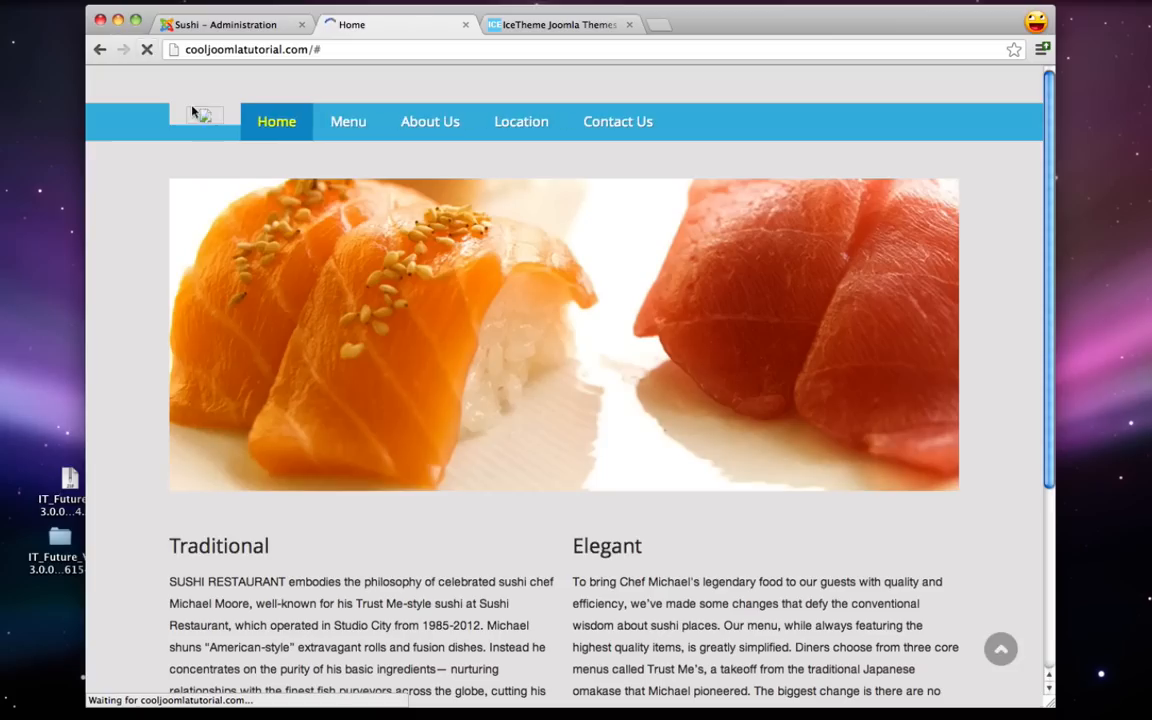
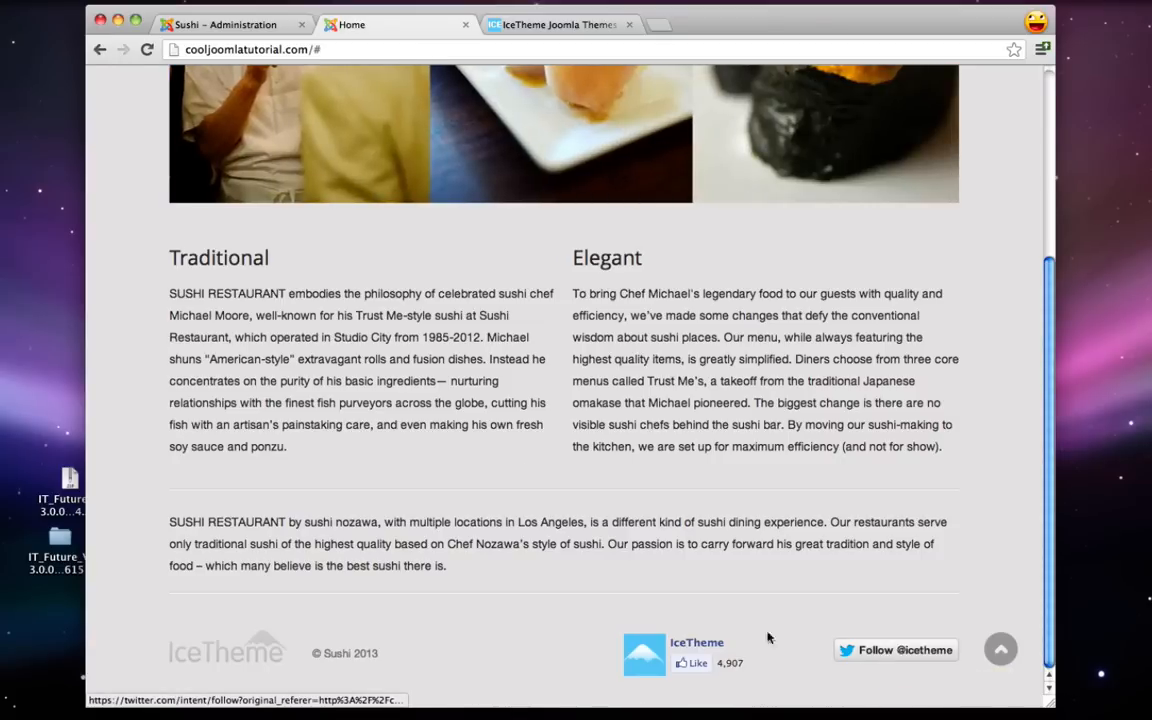
- Close the Ice_future template customisation page to return to the installed templates list
{"action": "left_click", "coordinate": [225, 28]}
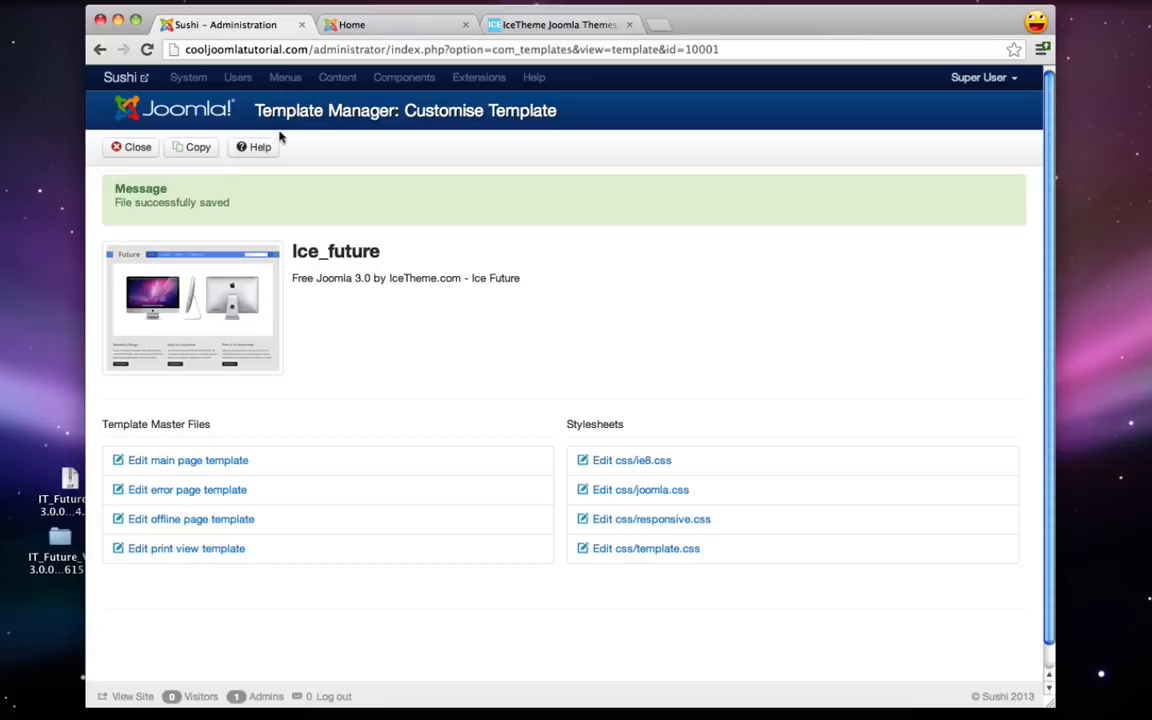
{"action": "left_click", "coordinate": [129, 150]}
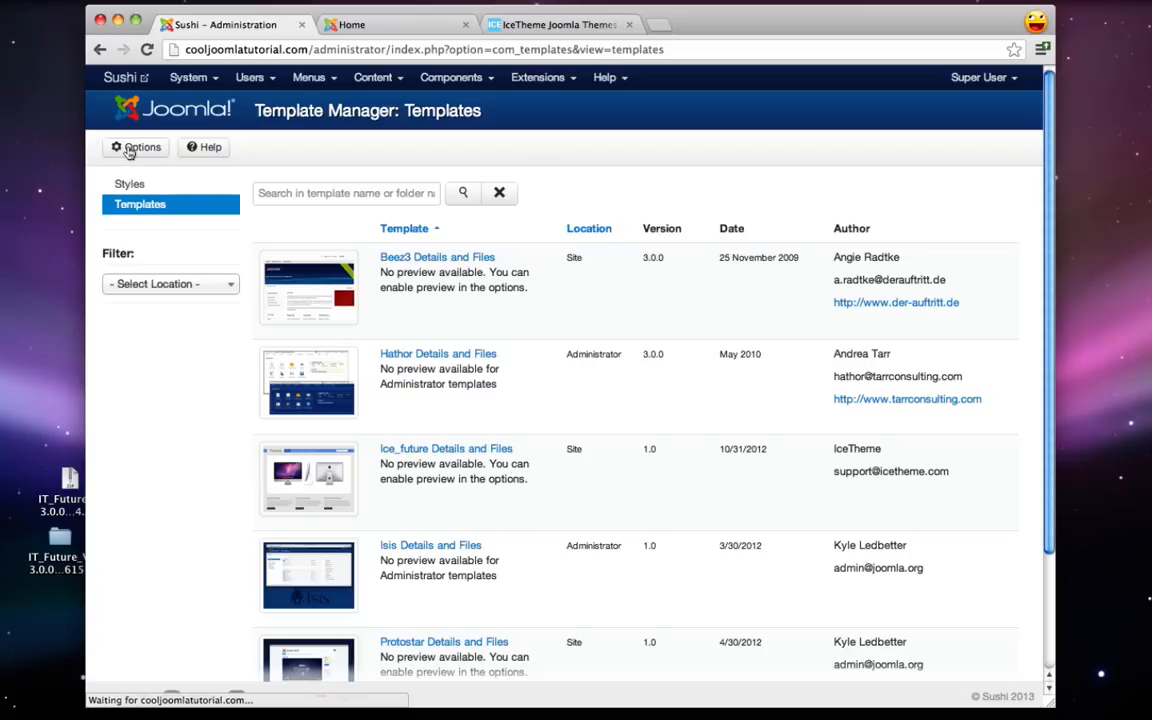
{"action": "left_click", "coordinate": [537, 77]}
- Open the ice_future - Default template style's basic options
{"action": "left_click", "coordinate": [588, 183]}
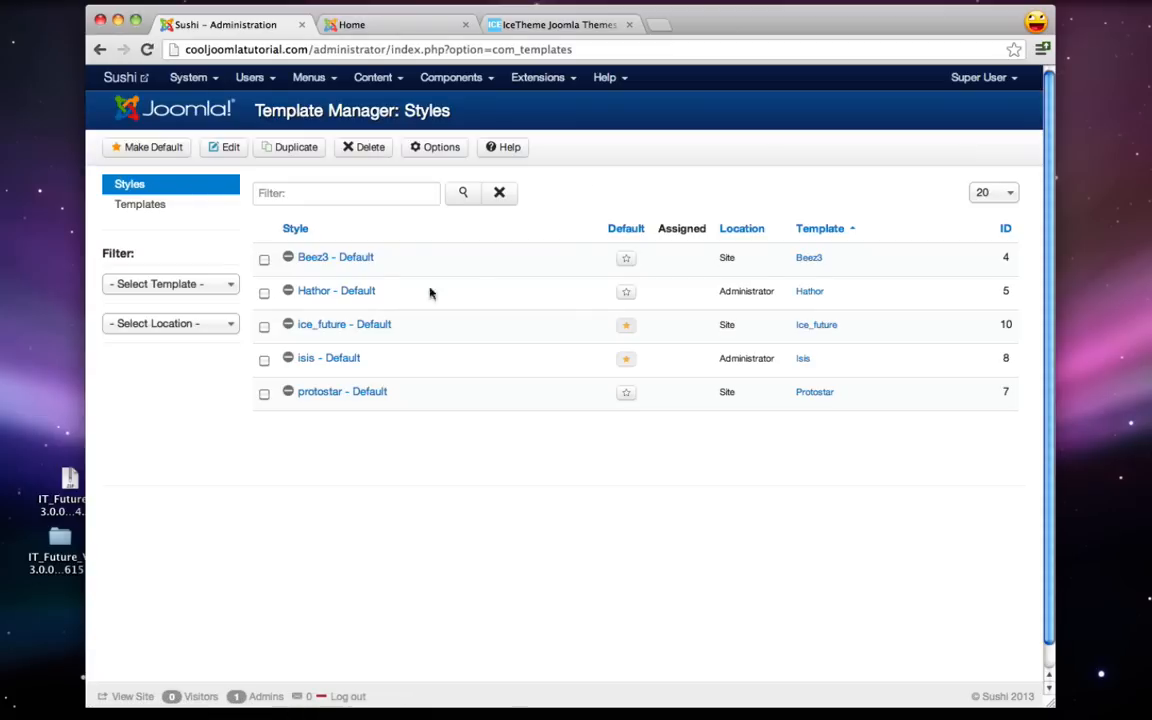
{"action": "left_click", "coordinate": [325, 325]}
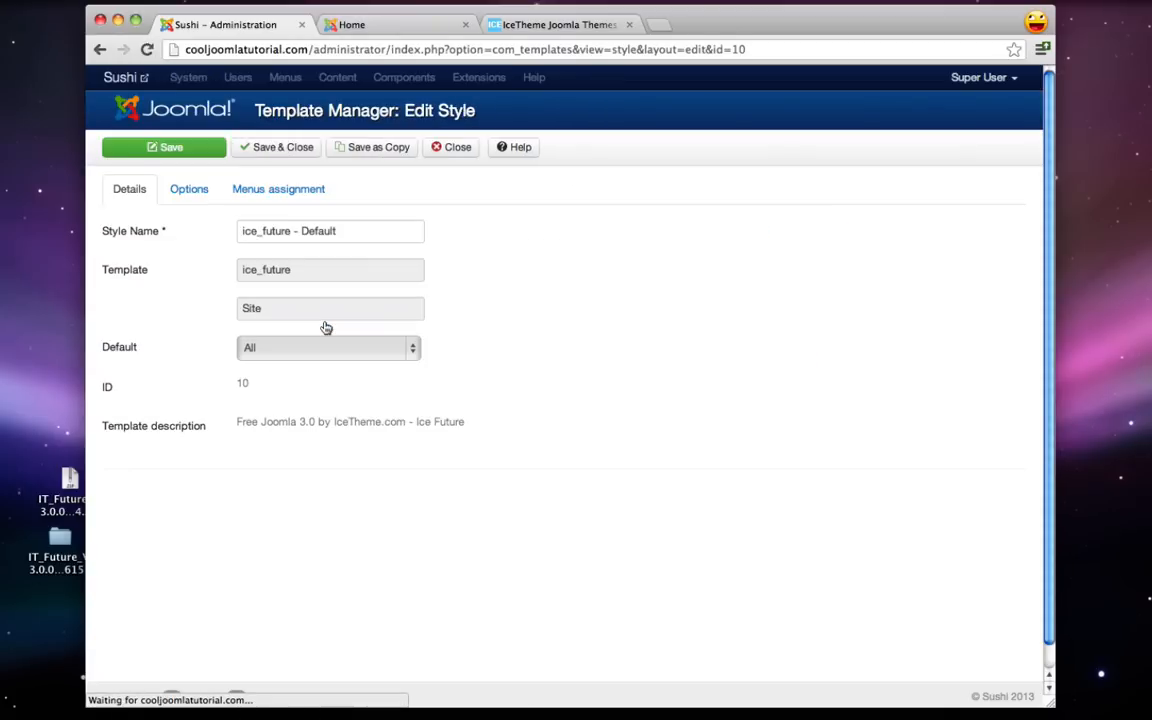
{"action": "left_click", "coordinate": [190, 190]}
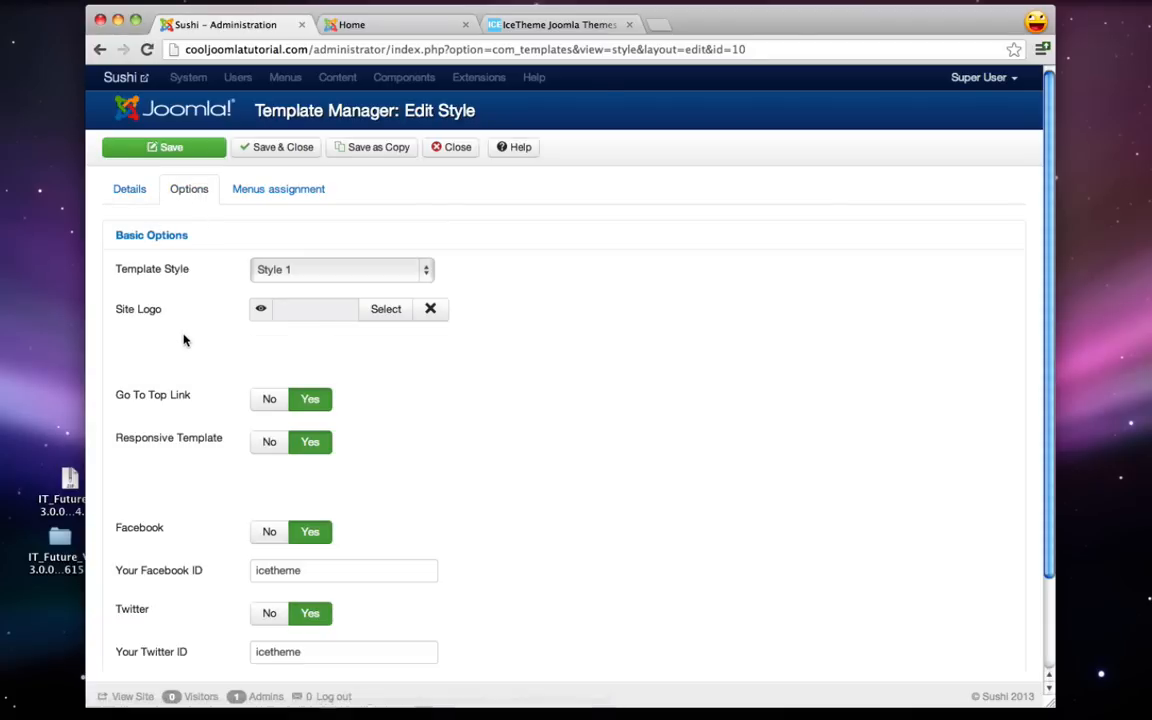
{"action": "scroll", "coordinate": [184, 338], "scroll_direction": "down", "scroll_amount": 3}
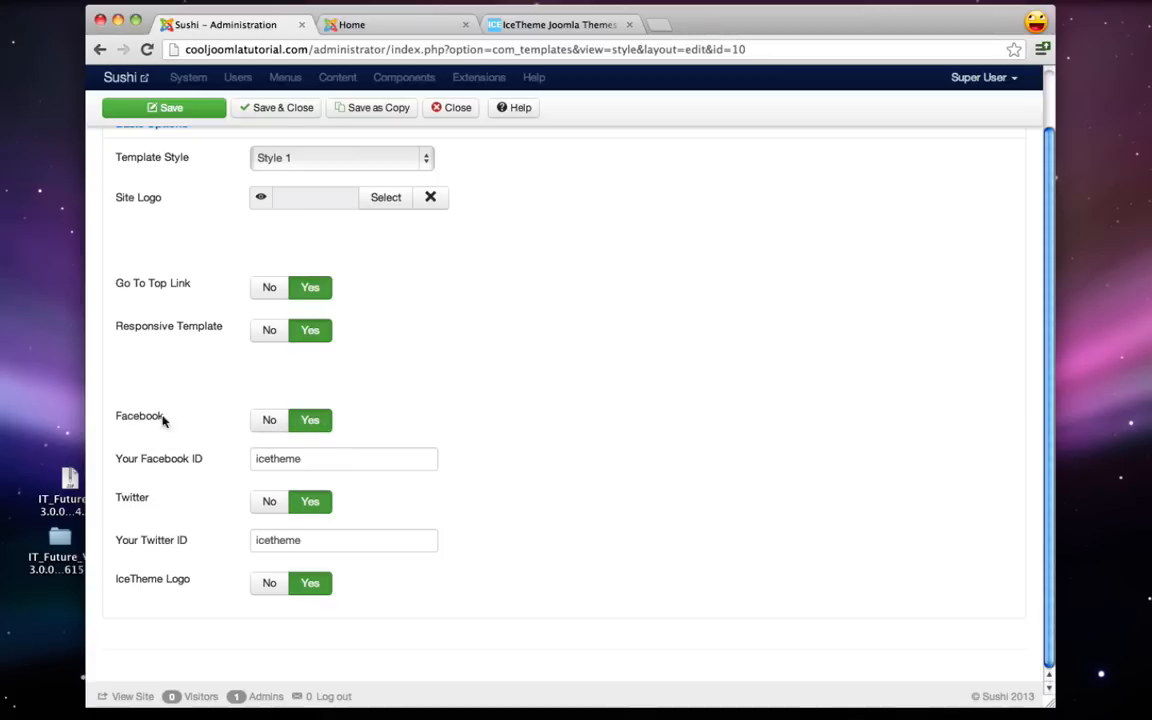
- Replace the Facebook and Twitter IDs, set IceTheme Logo to No, and save the style
{"action": "double_click", "coordinate": [270, 458]}
{"action": "type", "text": "facebook"}
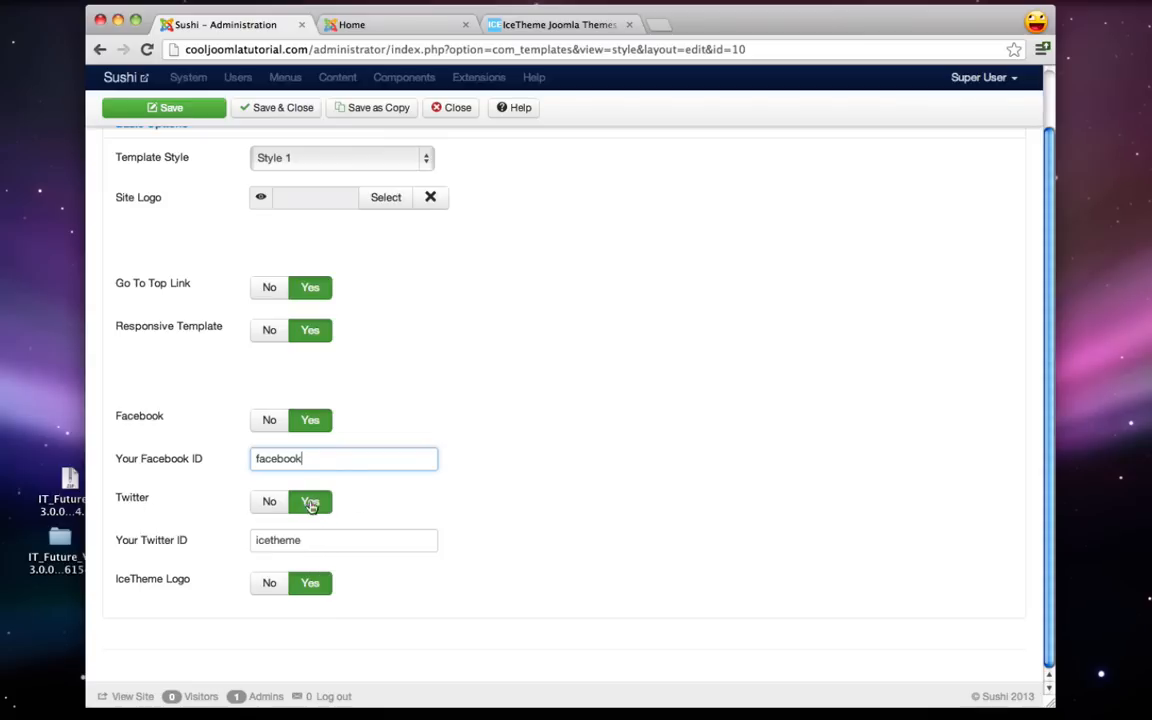
{"action": "left_click", "coordinate": [284, 549]}
{"action": "double_click", "coordinate": [284, 549]}
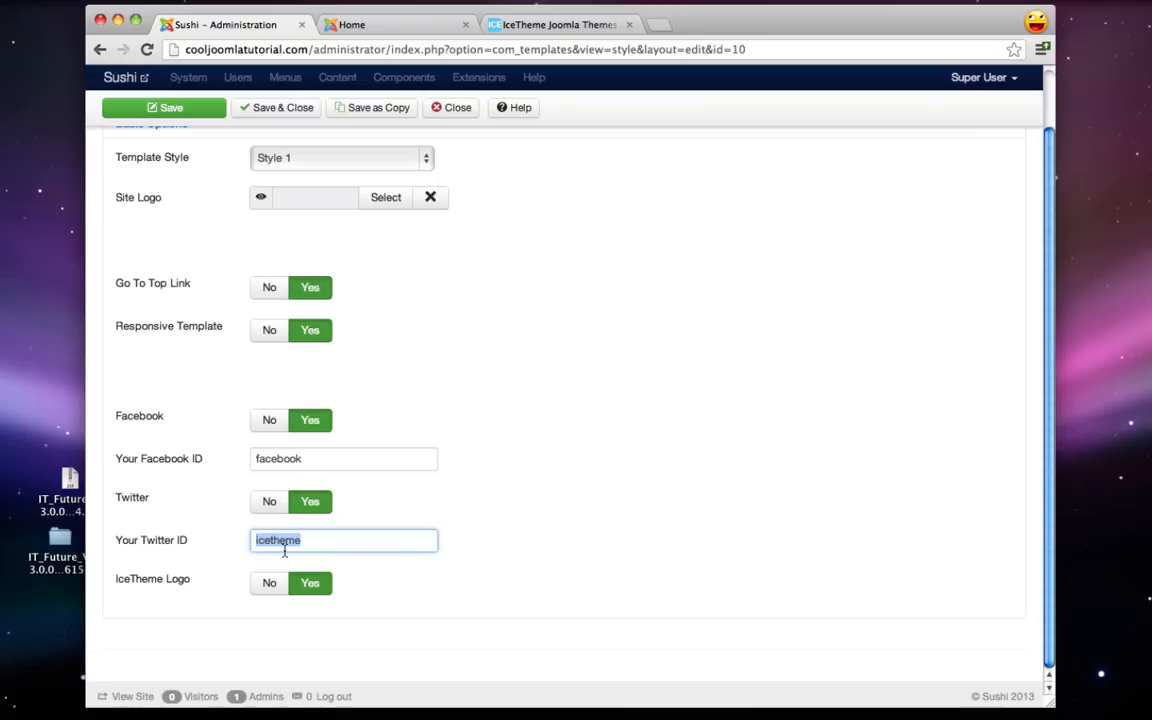
{"action": "type", "text": "michael"}
{"action": "mouse_move", "coordinate": [177, 587]}
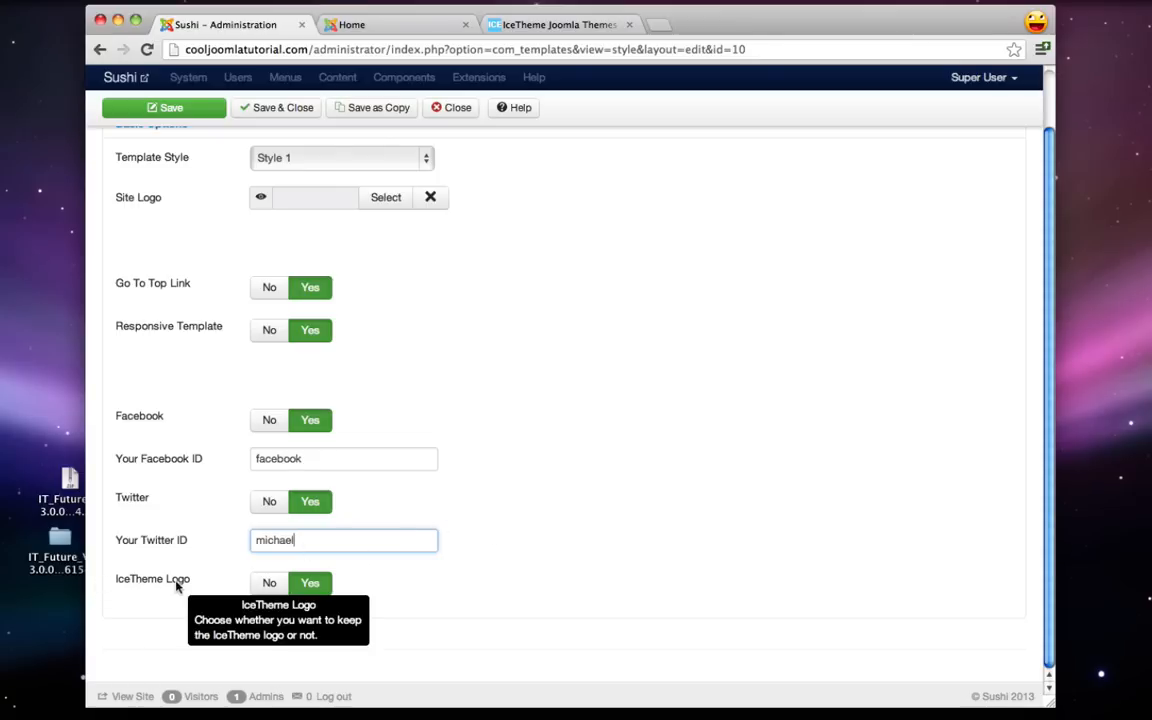
{"action": "left_click", "coordinate": [263, 590]}
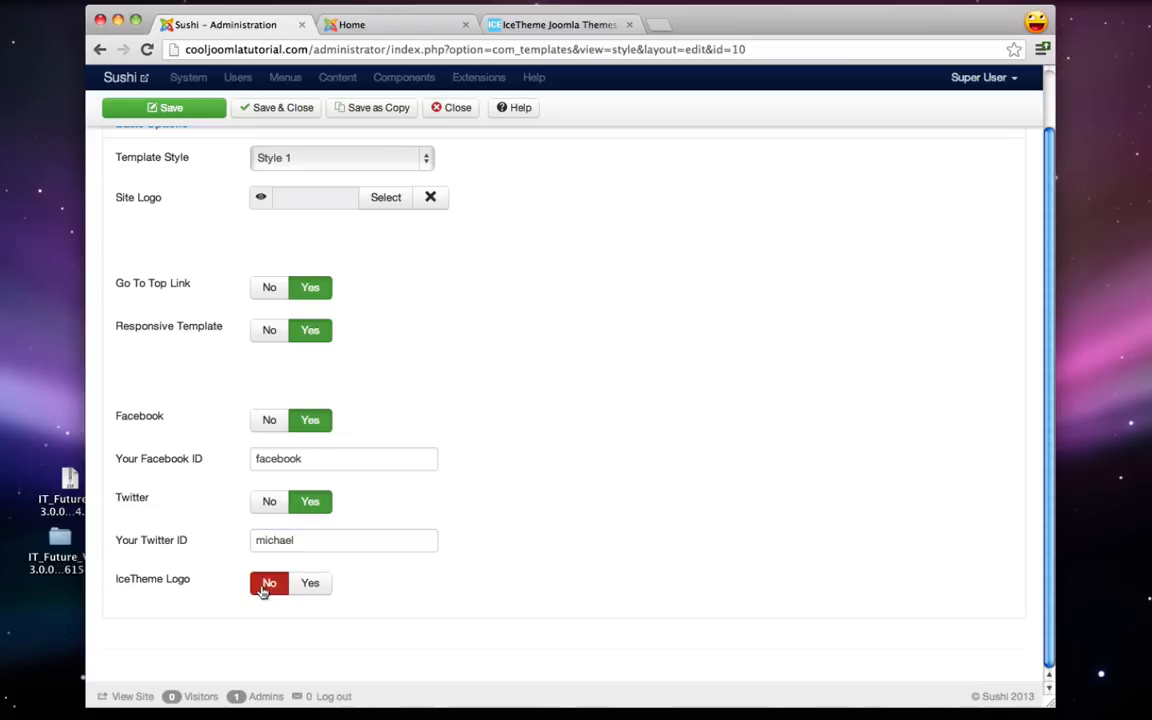
{"action": "left_click", "coordinate": [157, 108]}
{"action": "left_click", "coordinate": [390, 27]}
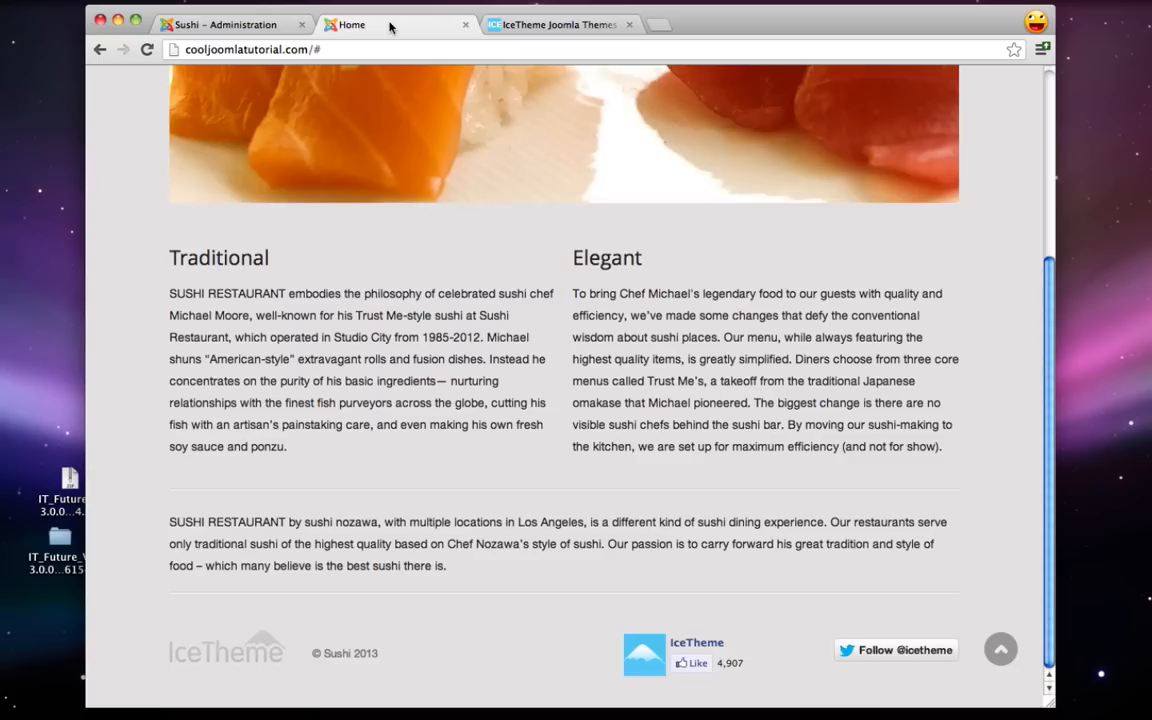
- Reload the live site and check the footer's Facebook and Twitter follow links
{"action": "left_click", "coordinate": [146, 50]}
{"action": "scroll", "coordinate": [501, 402], "scroll_direction": "down", "scroll_amount": 5}
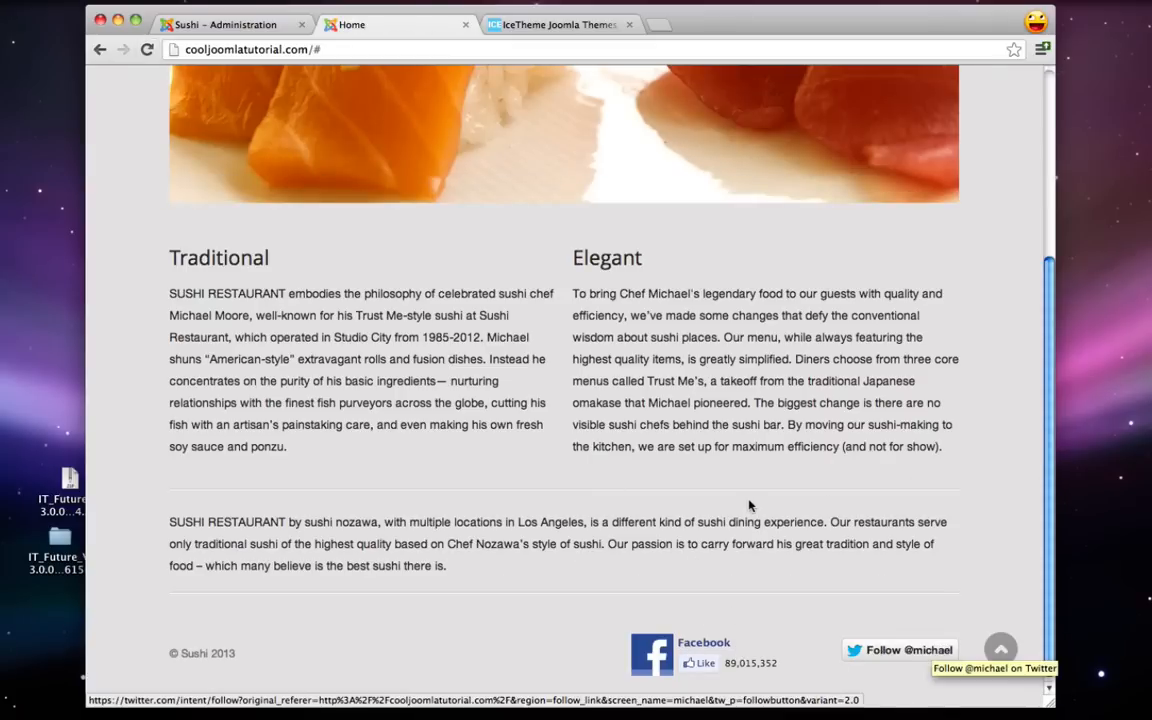
{"action": "scroll", "coordinate": [751, 504], "scroll_direction": "up", "scroll_amount": 5}
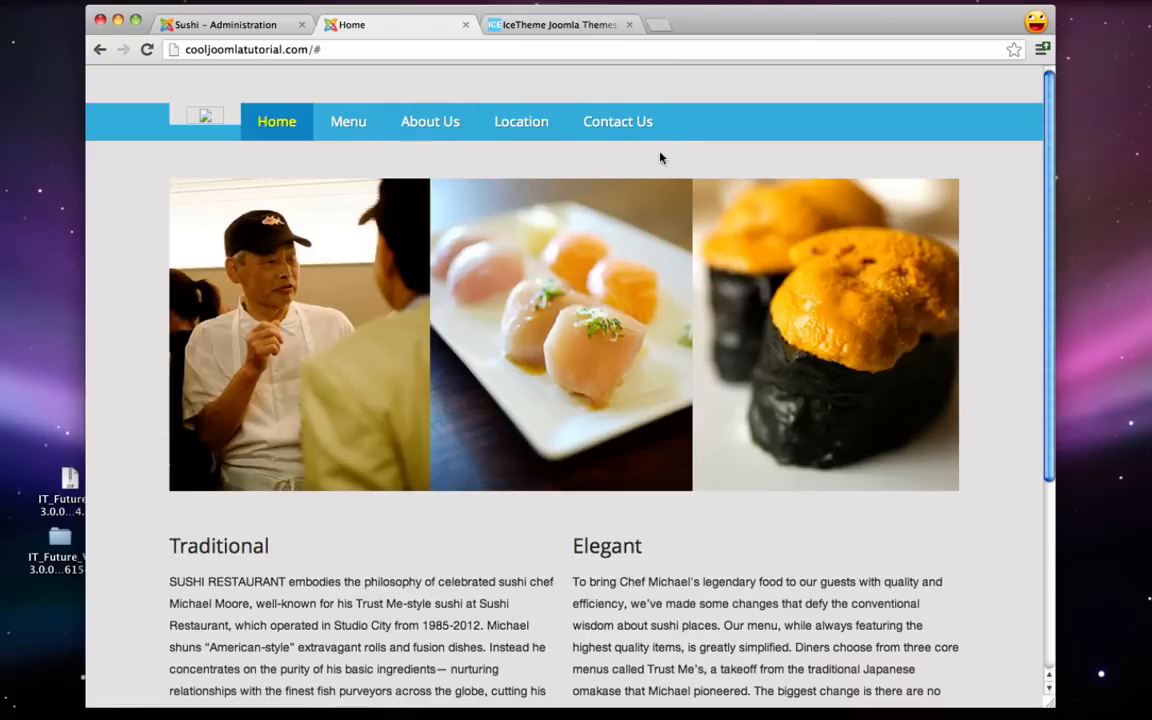
- Set the Template Style colour scheme to Style 2, save, and preview it on the site
{"action": "left_click", "coordinate": [256, 26]}
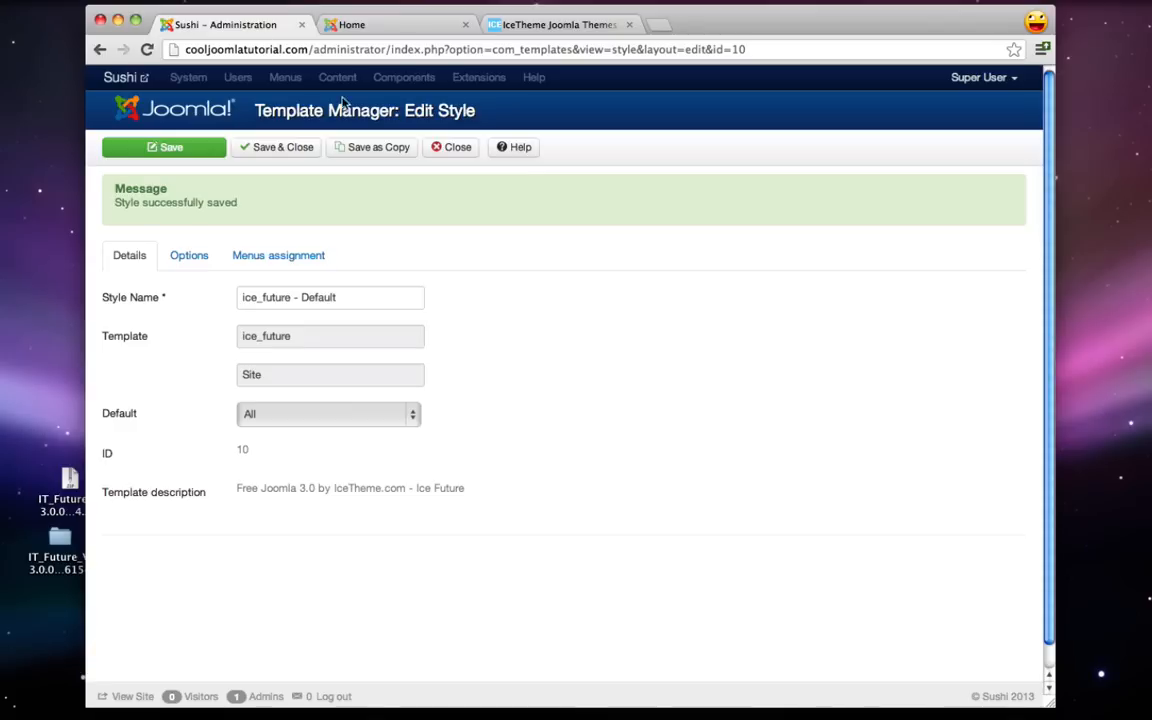
{"action": "left_click", "coordinate": [183, 258]}
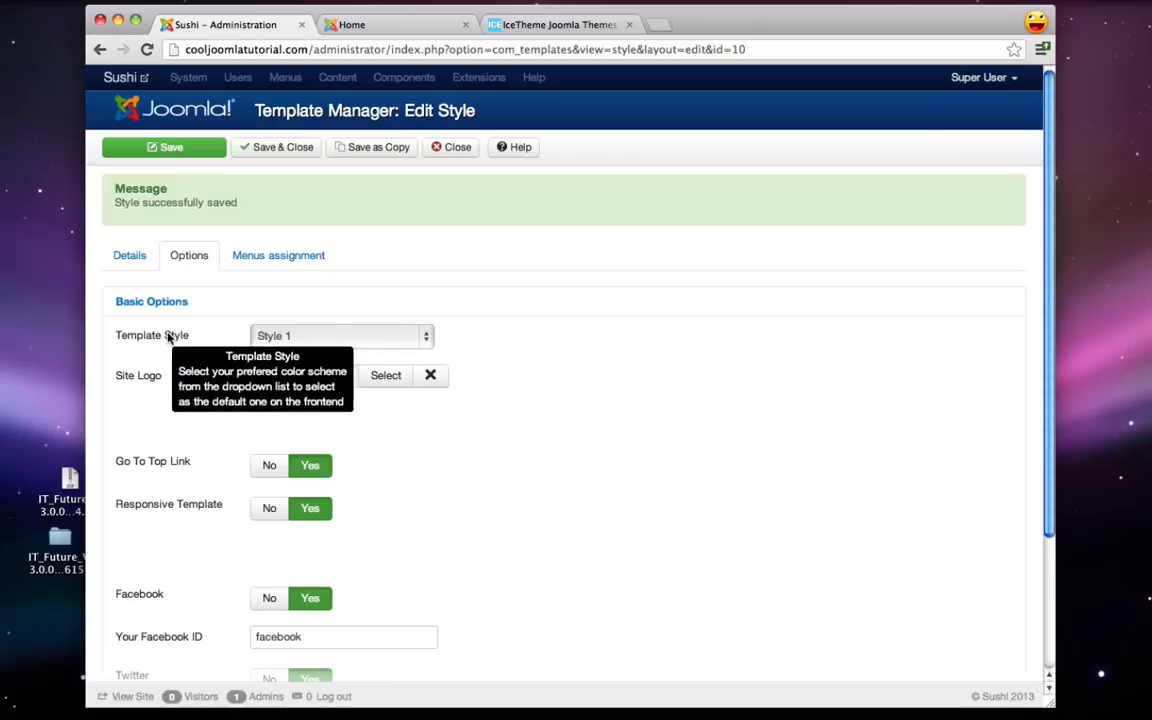
{"action": "left_click", "coordinate": [315, 337]}
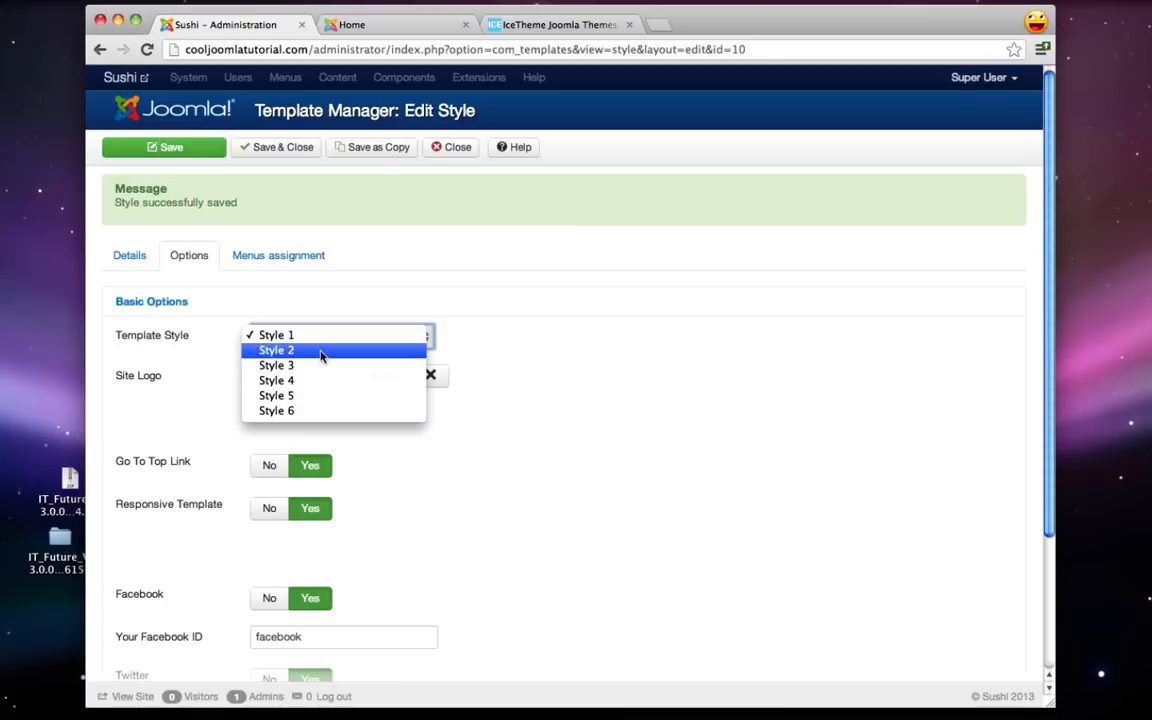
{"action": "left_click", "coordinate": [321, 352]}
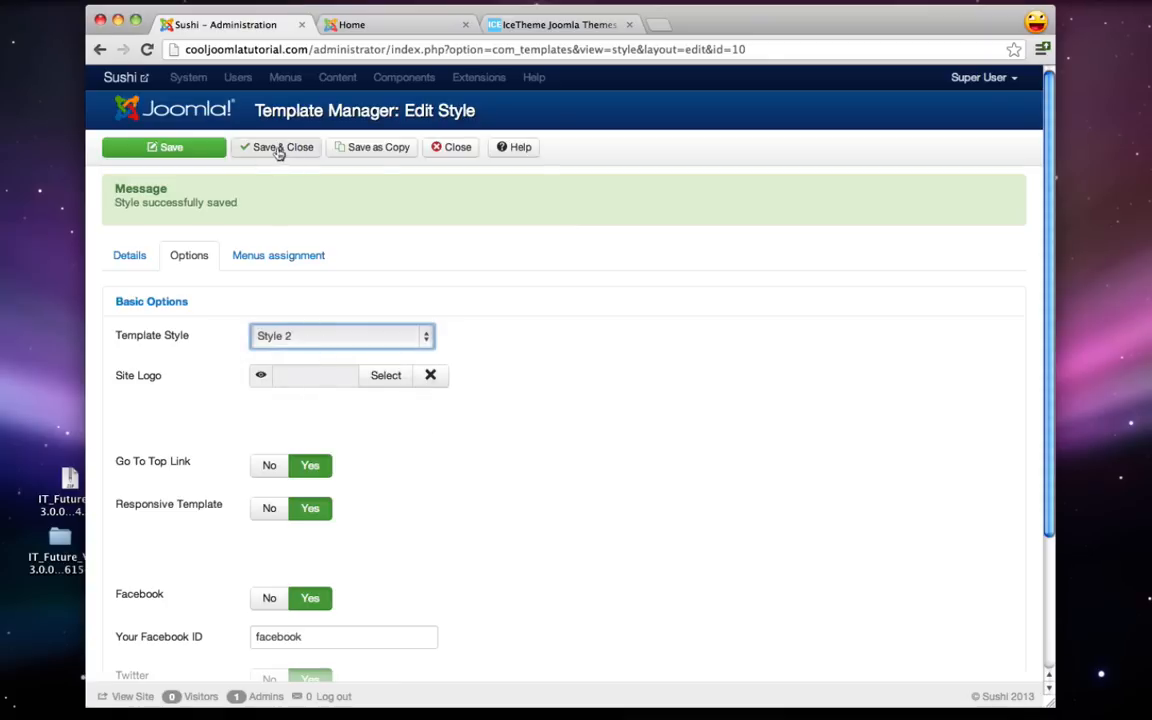
{"action": "left_click", "coordinate": [193, 150]}
{"action": "left_click", "coordinate": [207, 156]}
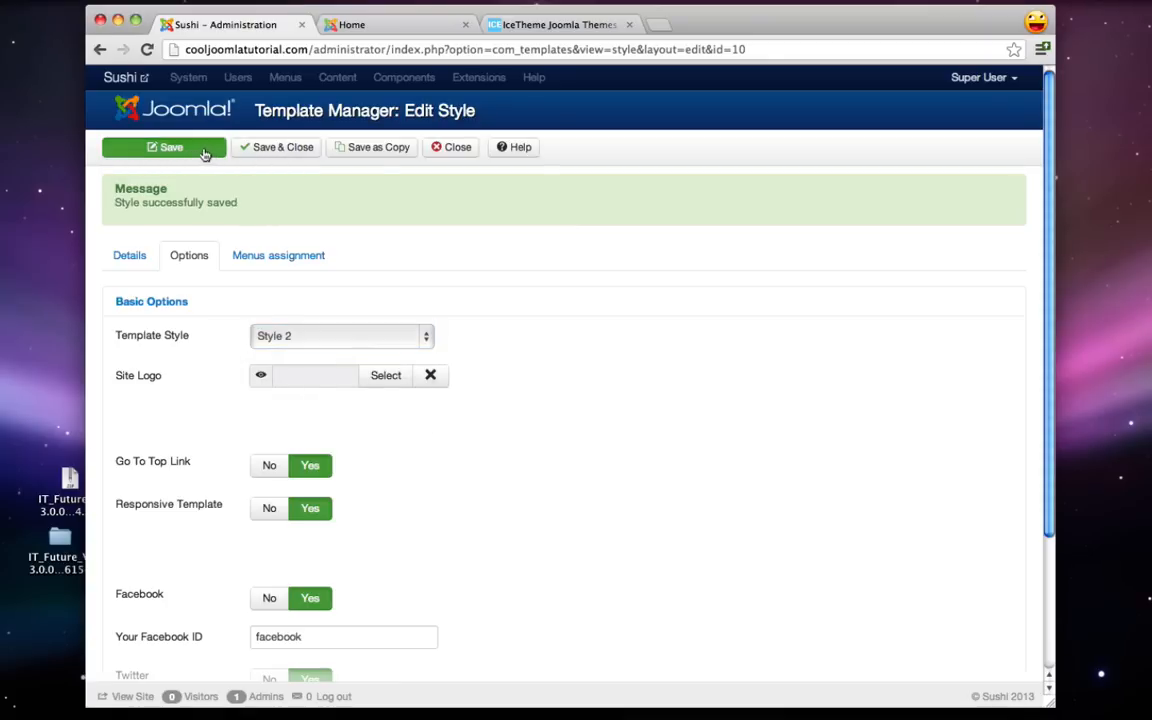
{"action": "left_click", "coordinate": [354, 29]}
{"action": "left_click", "coordinate": [148, 50]}
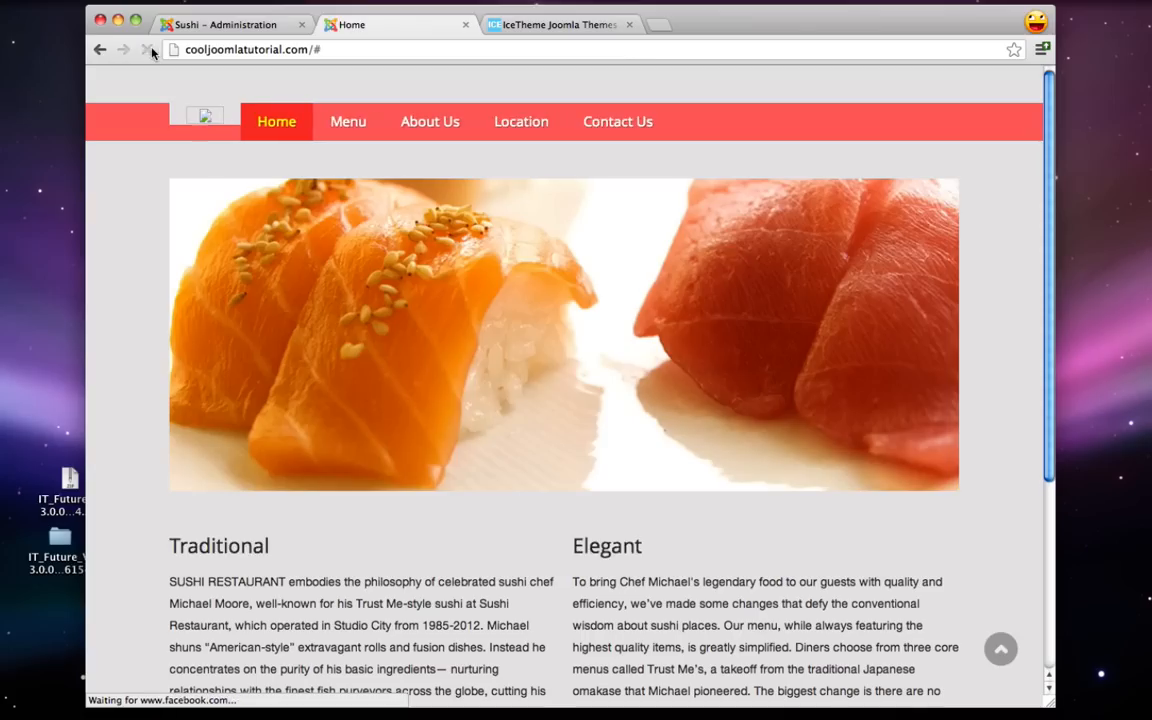
- Try the Style 4 colour scheme, save, and preview it on the site
{"action": "left_click", "coordinate": [226, 22]}
{"action": "left_click", "coordinate": [189, 256]}
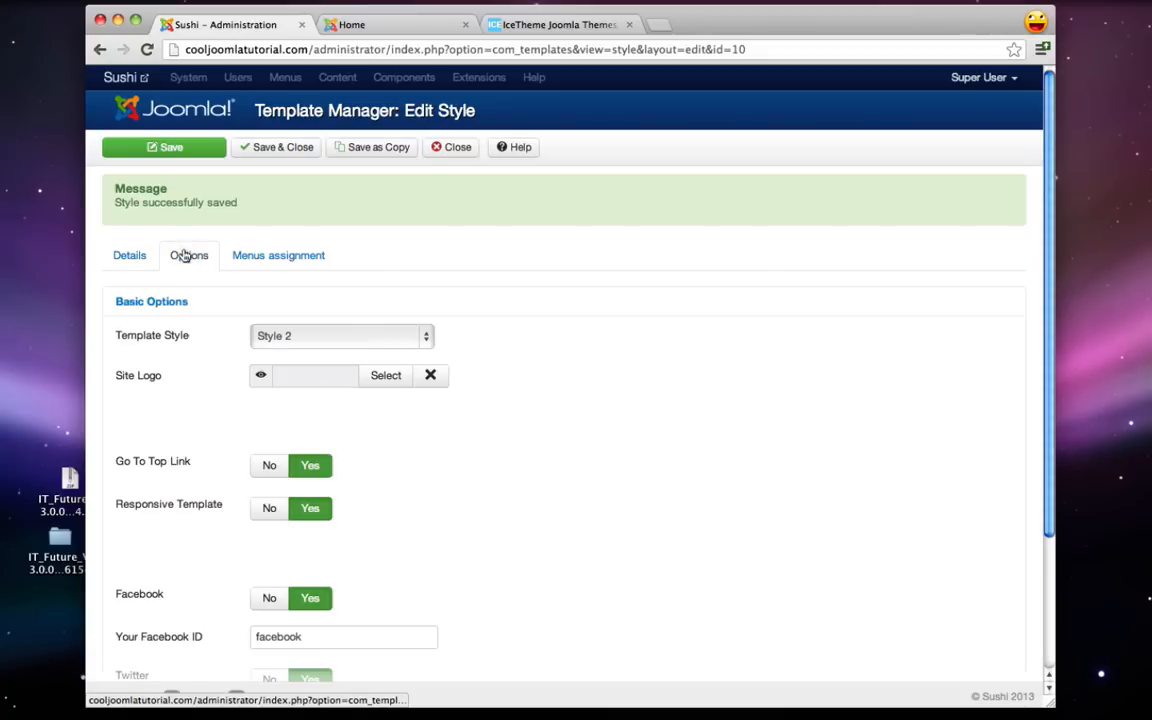
{"action": "left_click", "coordinate": [280, 335]}
{"action": "left_click", "coordinate": [298, 368]}
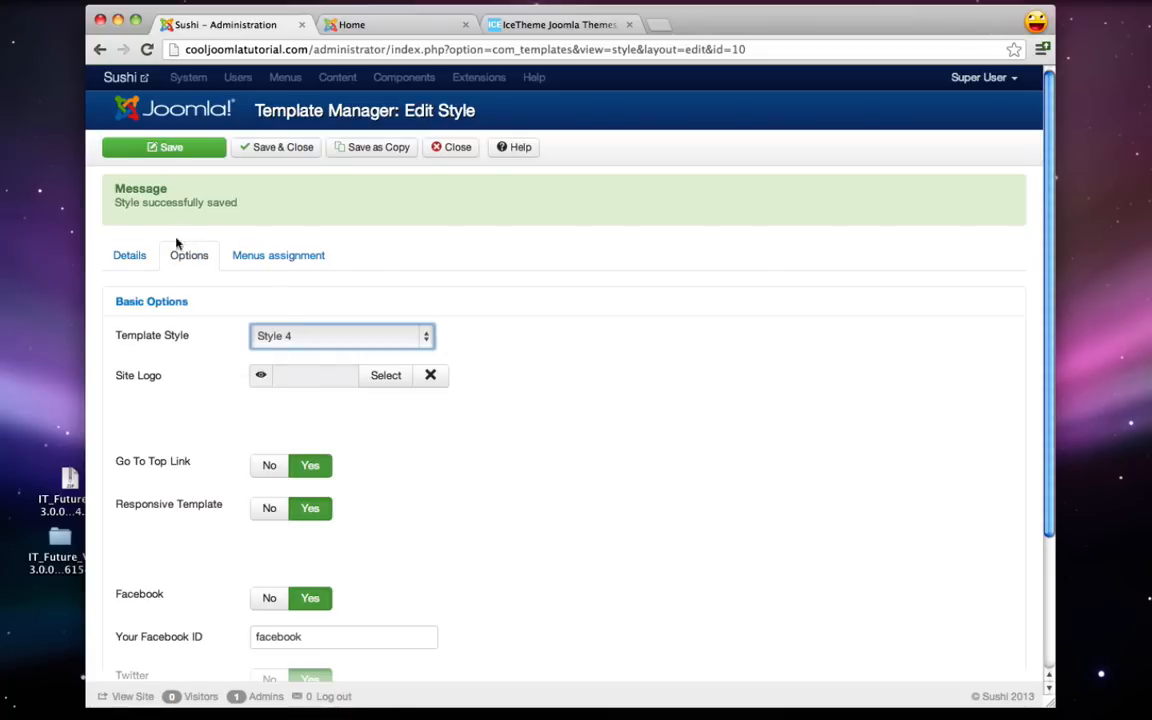
{"action": "left_click", "coordinate": [135, 150]}
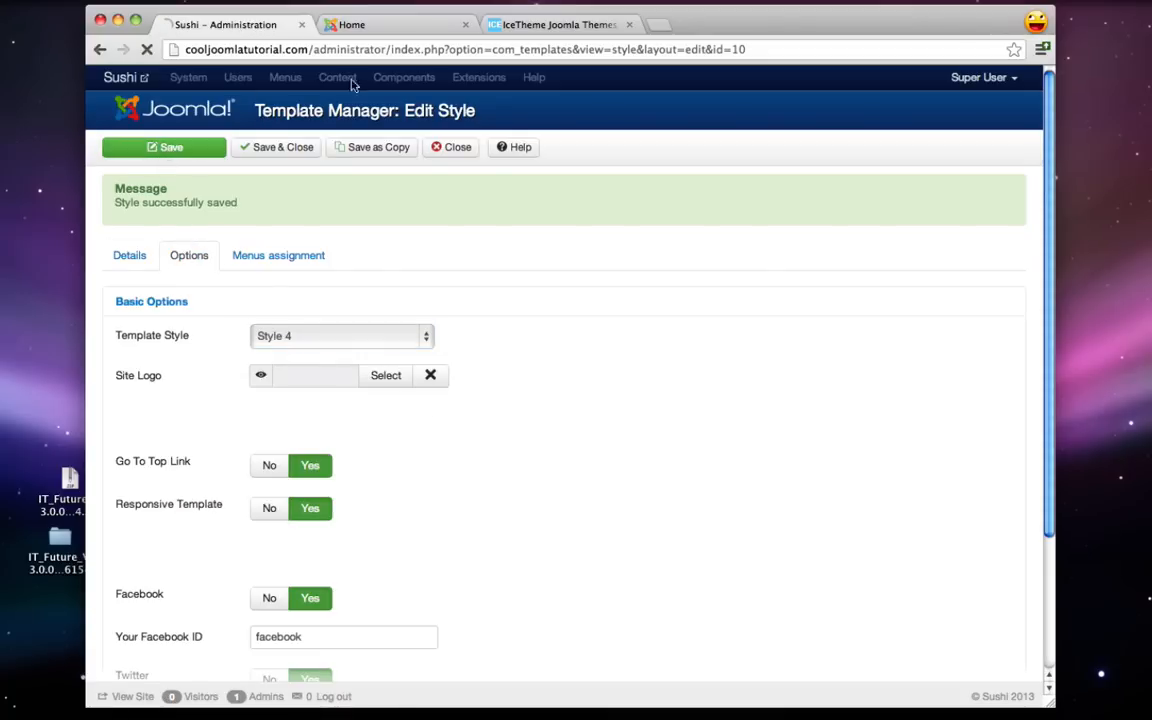
{"action": "left_click", "coordinate": [413, 30]}
{"action": "left_click", "coordinate": [147, 49]}
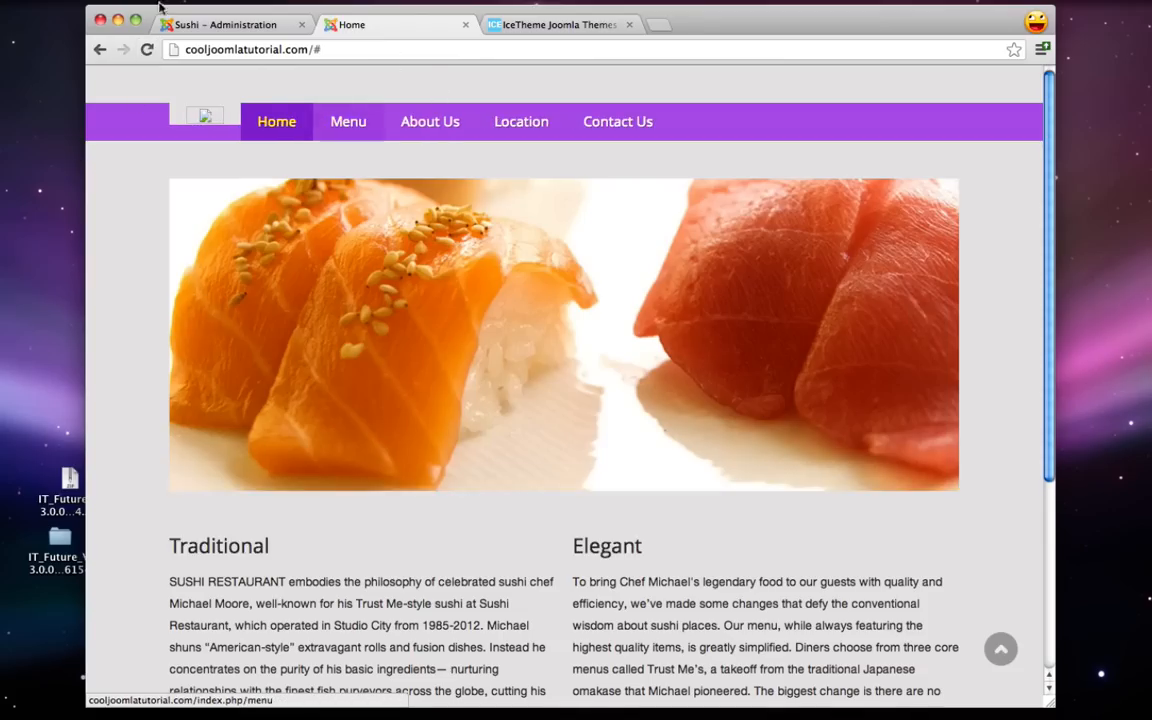
- Revert to Style 2, save and close, and confirm the red navigation bar on the site
{"action": "left_click", "coordinate": [212, 30]}
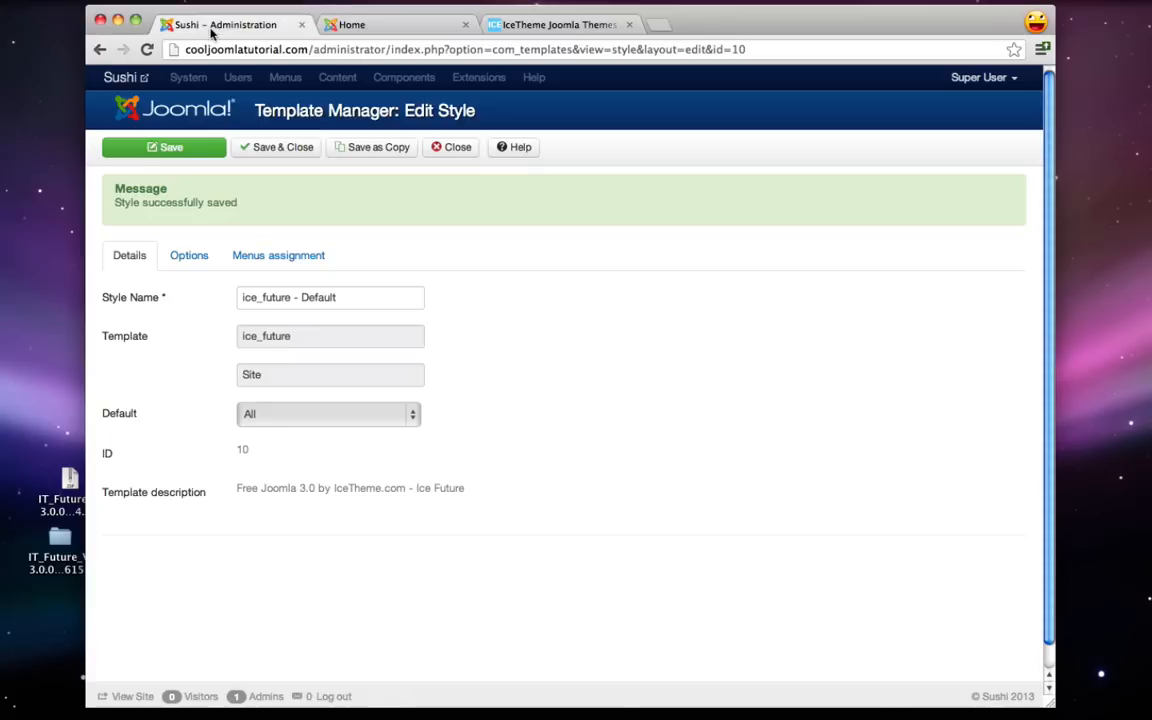
{"action": "left_click", "coordinate": [182, 256]}
{"action": "left_click", "coordinate": [298, 336]}
{"action": "left_click", "coordinate": [290, 305]}
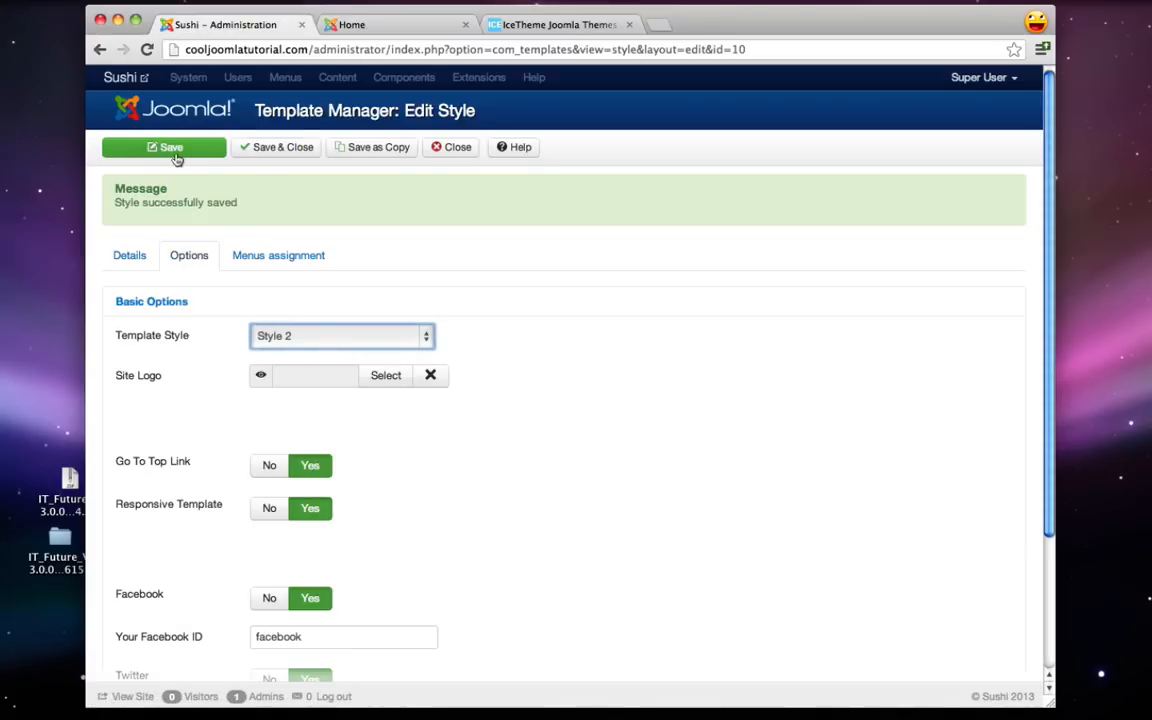
{"action": "left_click", "coordinate": [189, 150]}
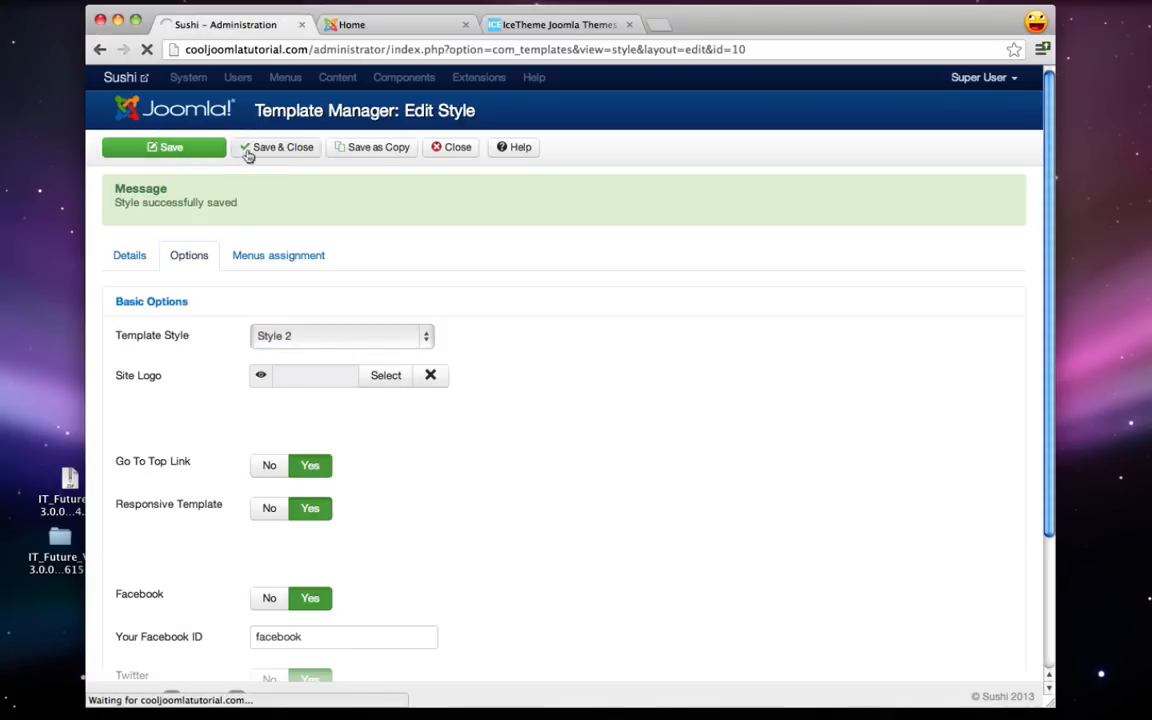
{"action": "left_click", "coordinate": [452, 150]}
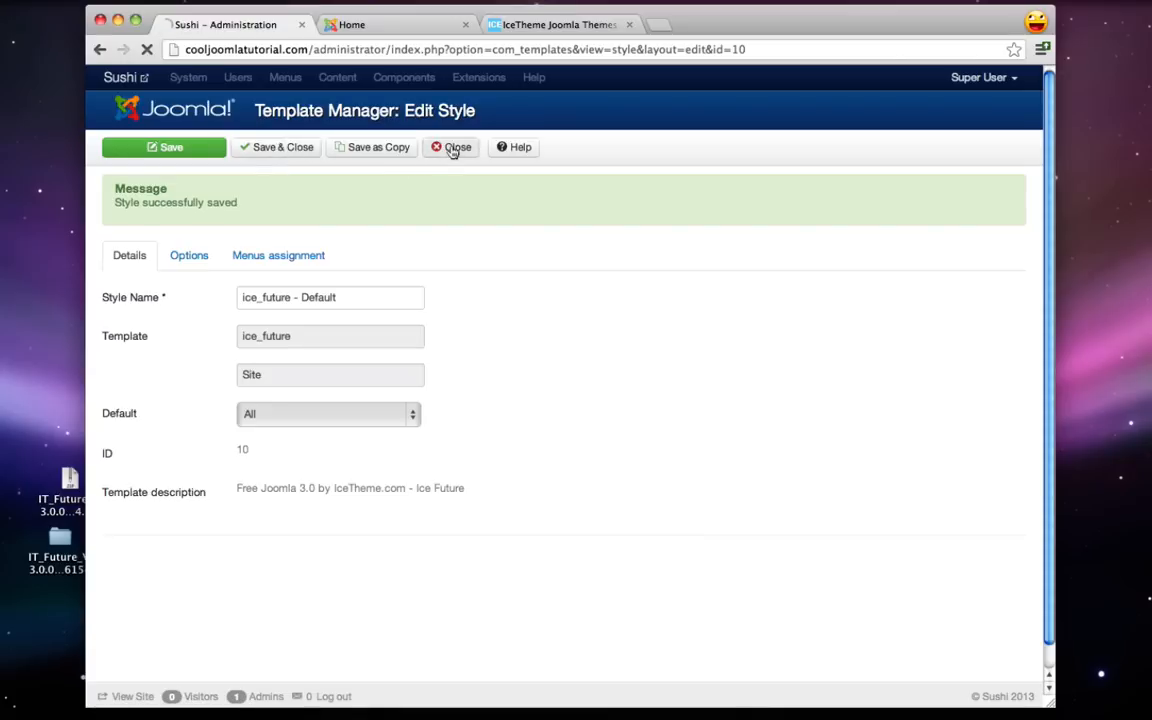
{"action": "left_click", "coordinate": [379, 24]}
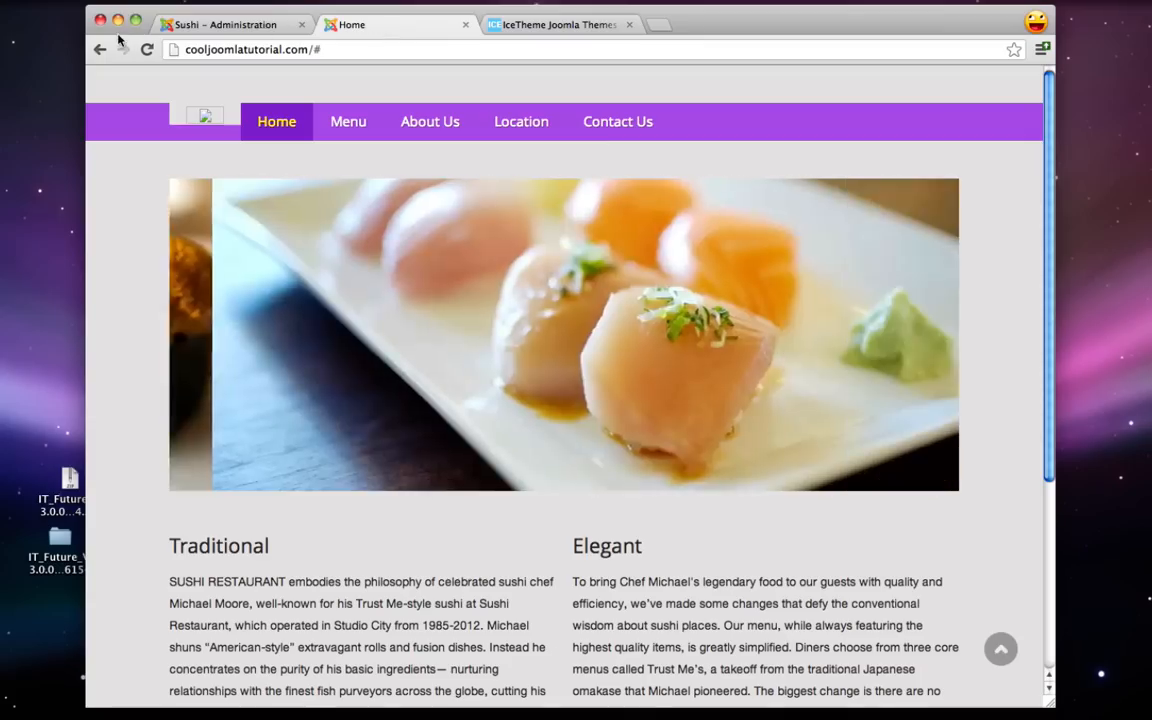
{"action": "left_click", "coordinate": [146, 50]}
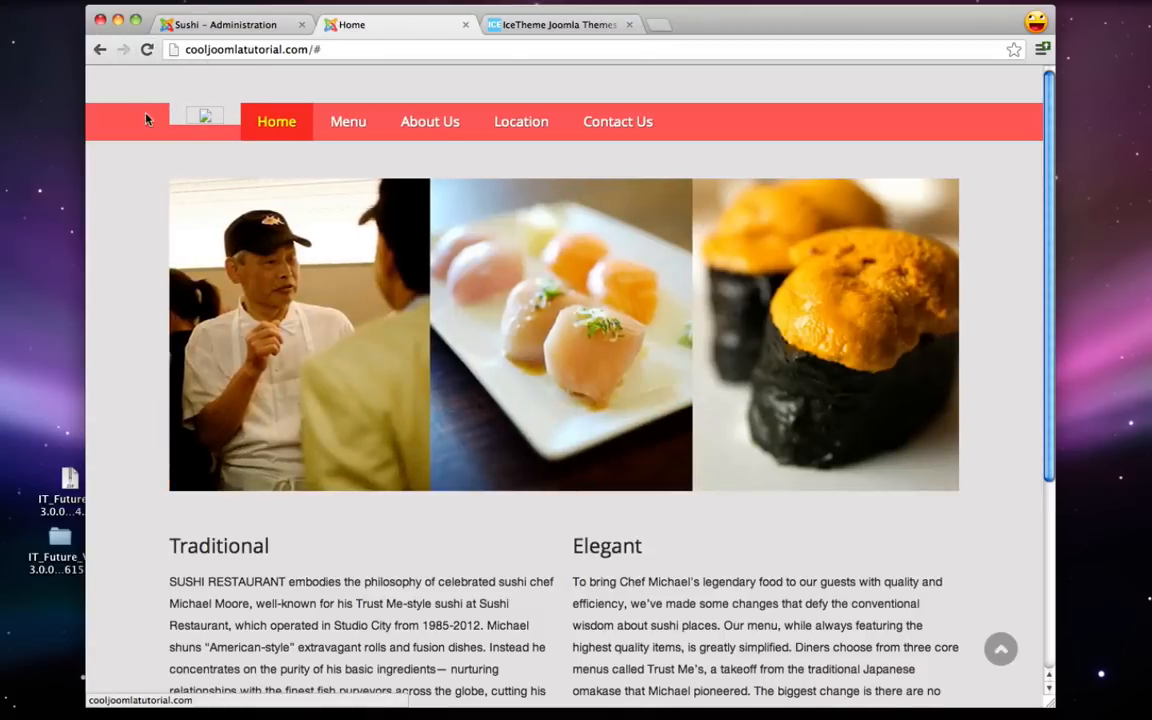
{"action": "left_click", "coordinate": [216, 30]}
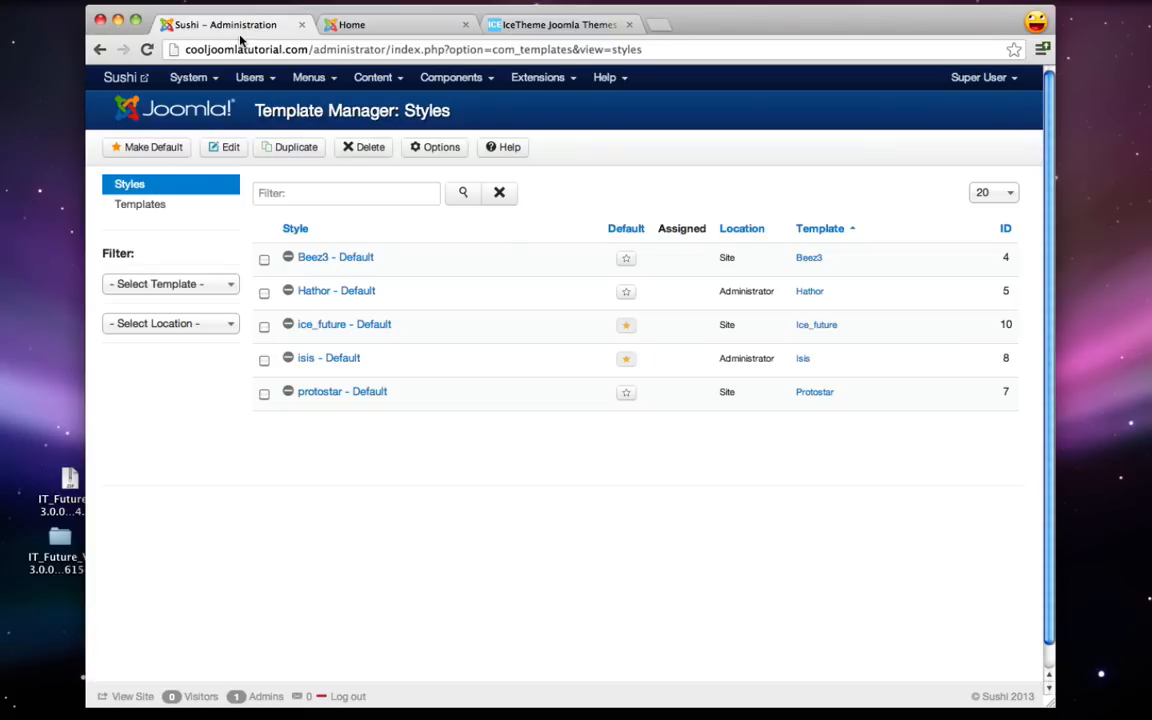
- Open pixlr.com in a new tab and launch the Pixlr Editor
{"action": "key", "text": "super+t"}
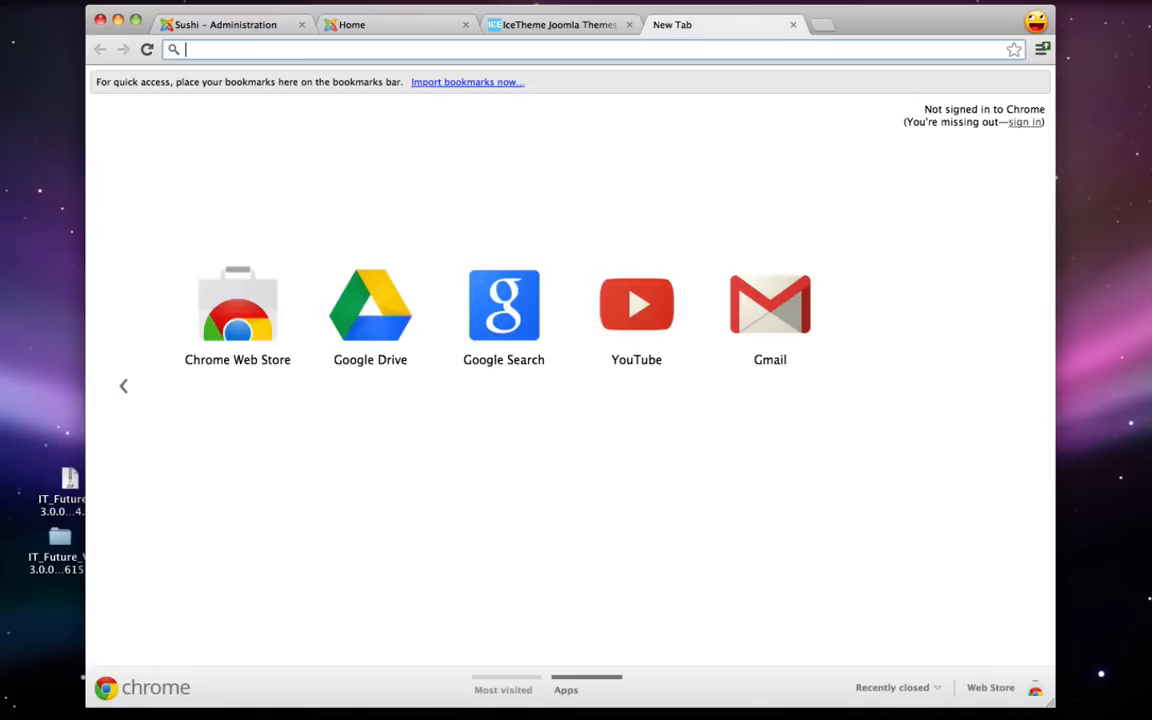
{"action": "type", "text": "pixlr"}
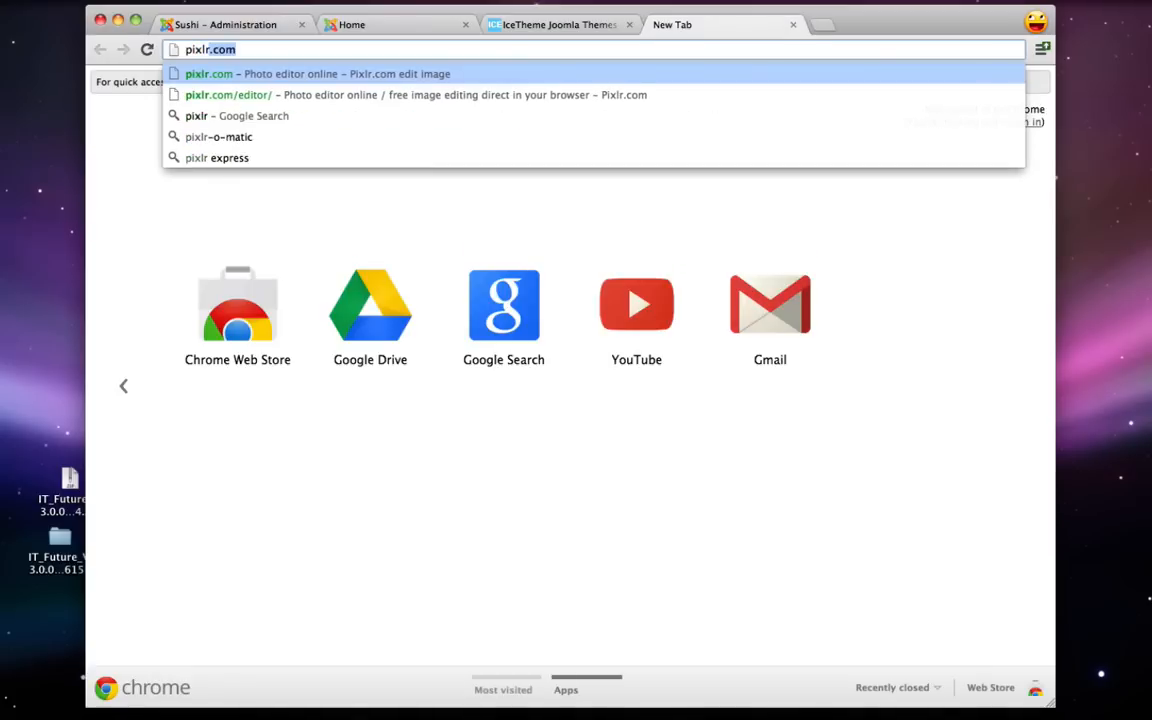
{"action": "type", "text": ".com"}
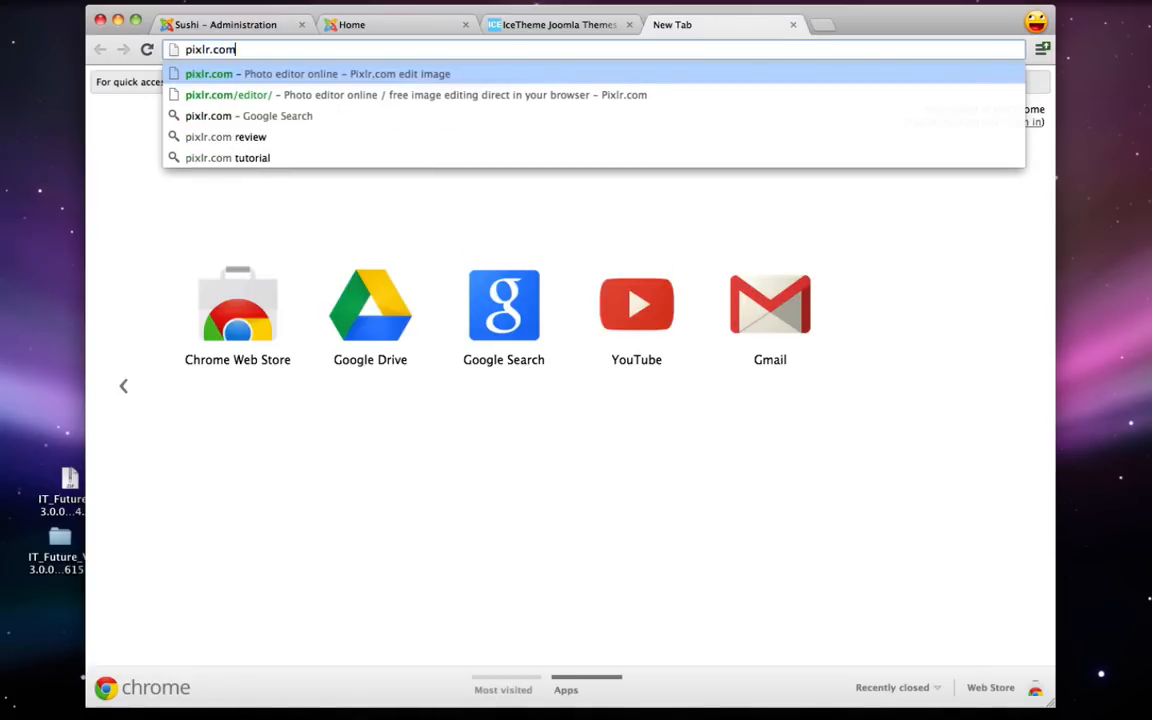
{"action": "key", "text": "Return"}
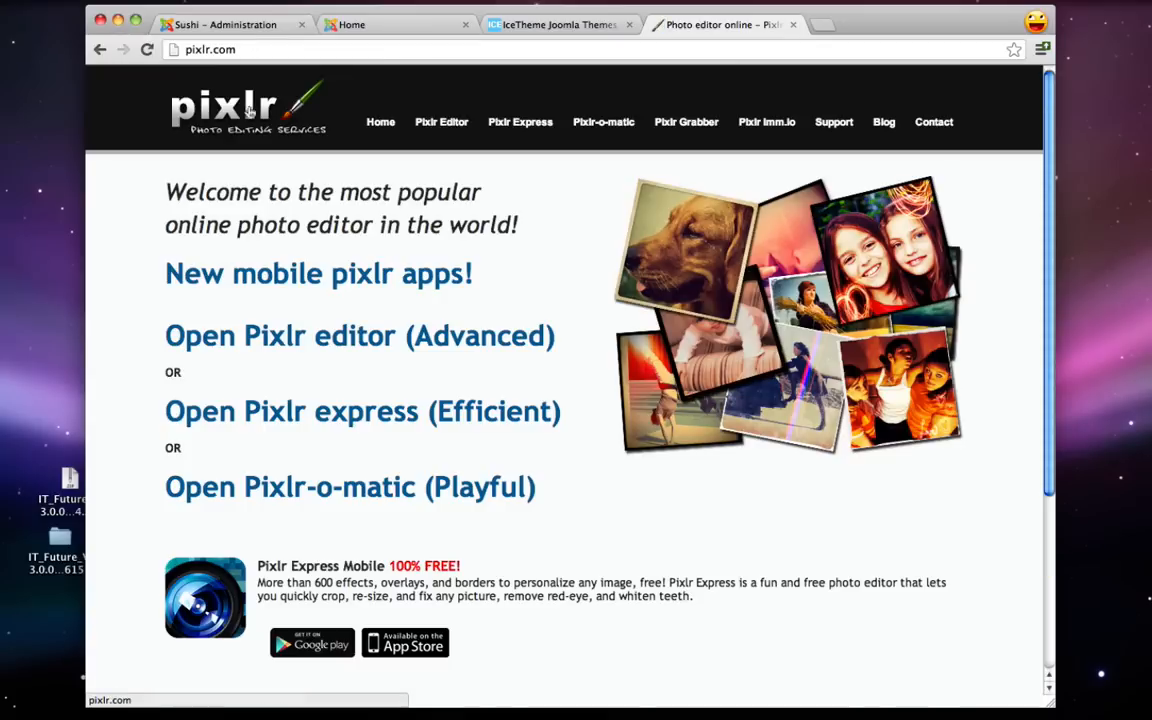
{"action": "left_click", "coordinate": [446, 121]}
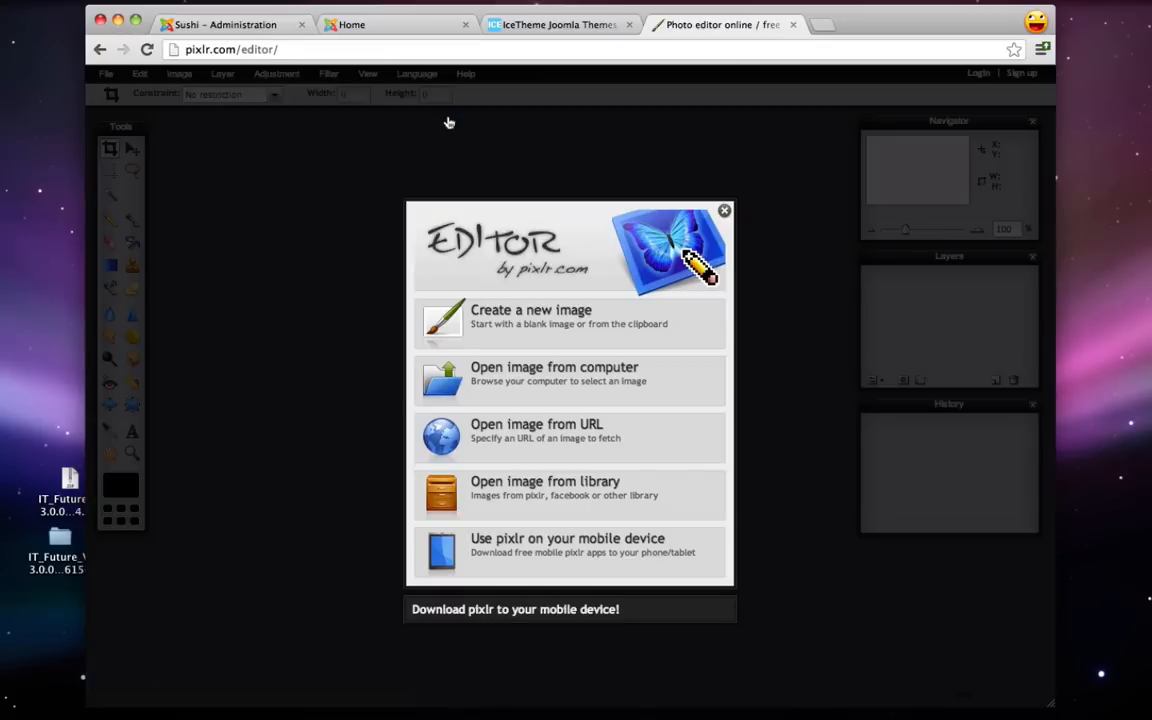
- Create a new transparent 150 x 48 px image and enlarge its document window
{"action": "left_click", "coordinate": [509, 325]}
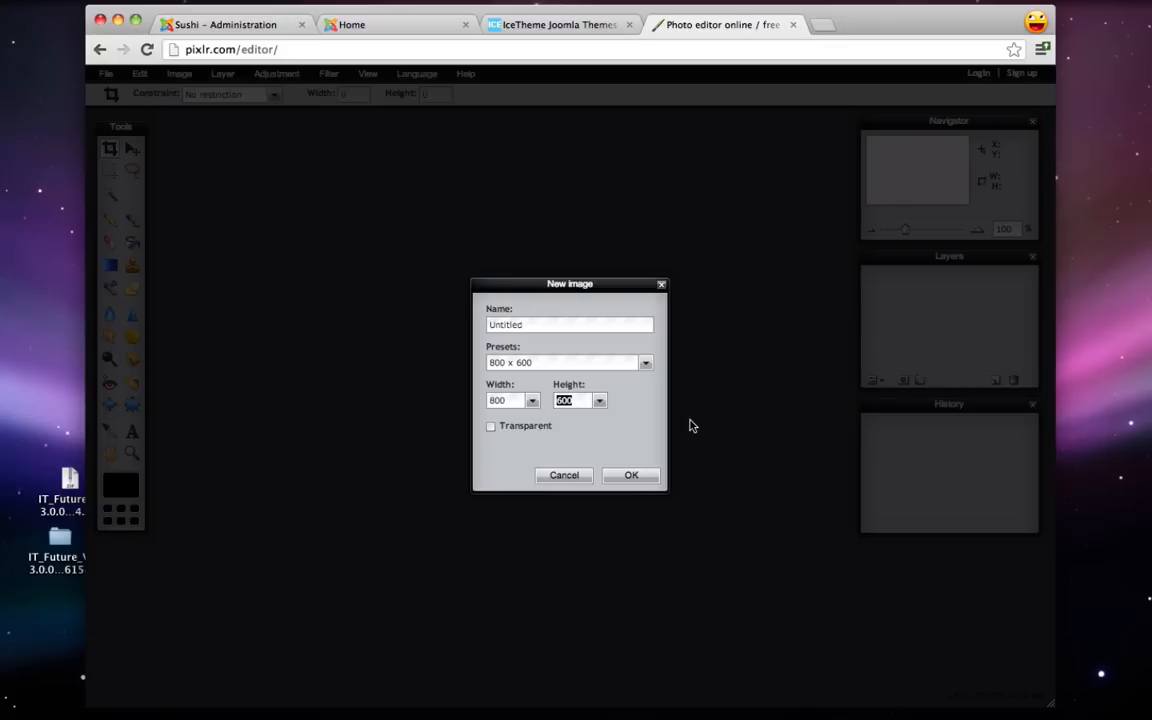
{"action": "type", "text": "48"}
{"action": "type", "text": "16"}
{"action": "left_click", "coordinate": [491, 427]}
{"action": "left_click", "coordinate": [633, 477]}
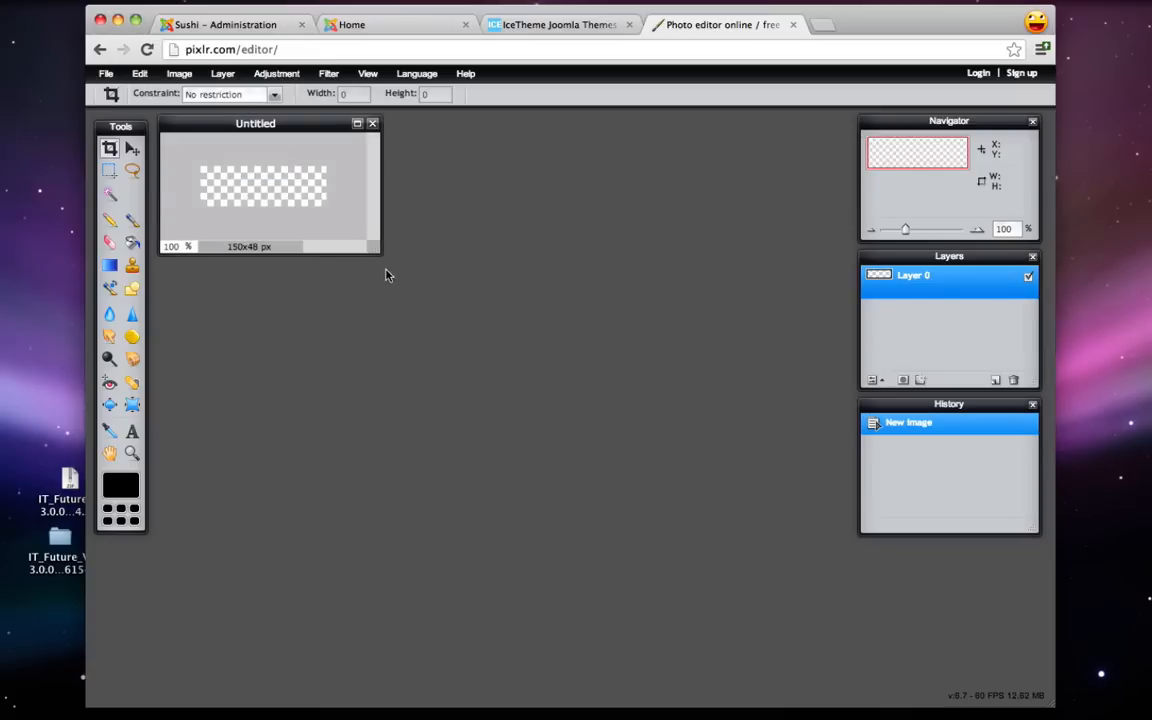
{"action": "left_click_drag", "start_coordinate": [373, 246], "coordinate": [563, 313]}
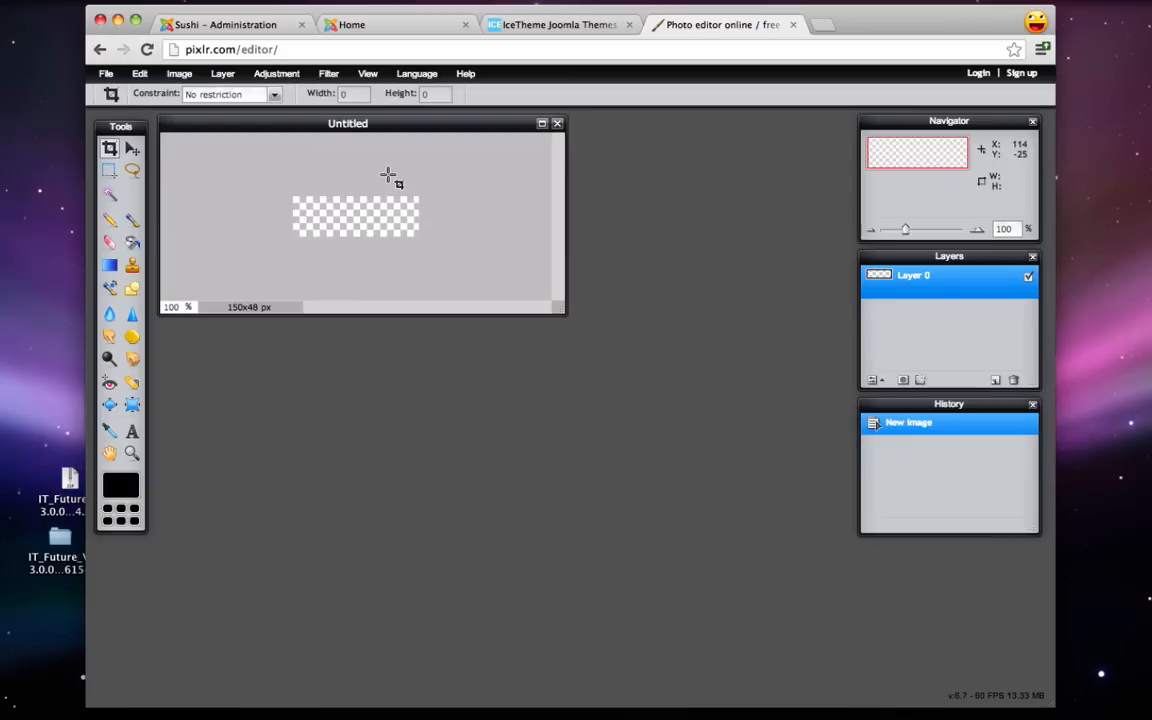
{"action": "left_click", "coordinate": [373, 30]}
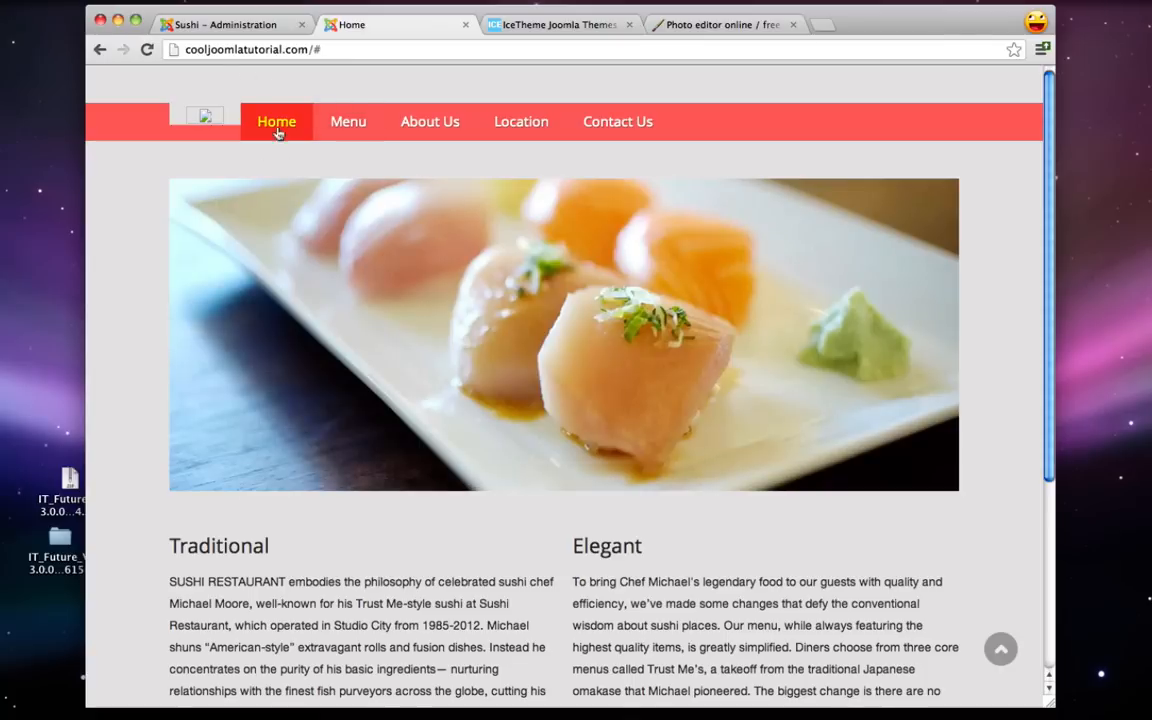
{"action": "left_click", "coordinate": [712, 28]}
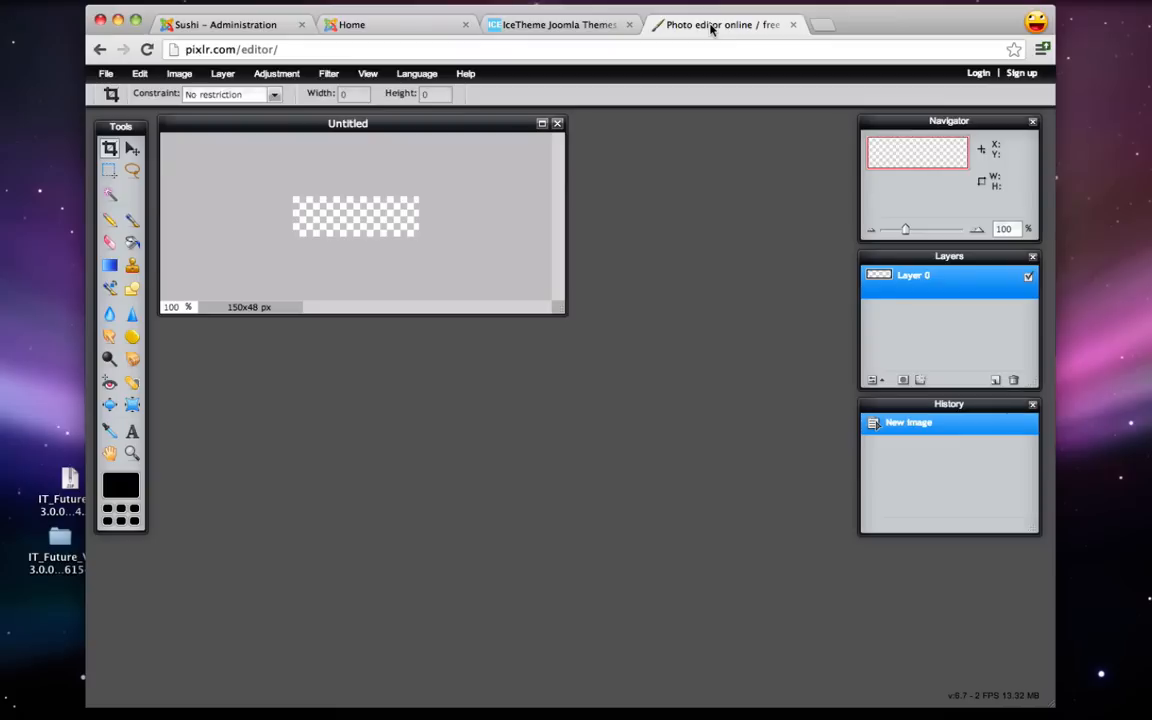
{"action": "left_click", "coordinate": [131, 433]}
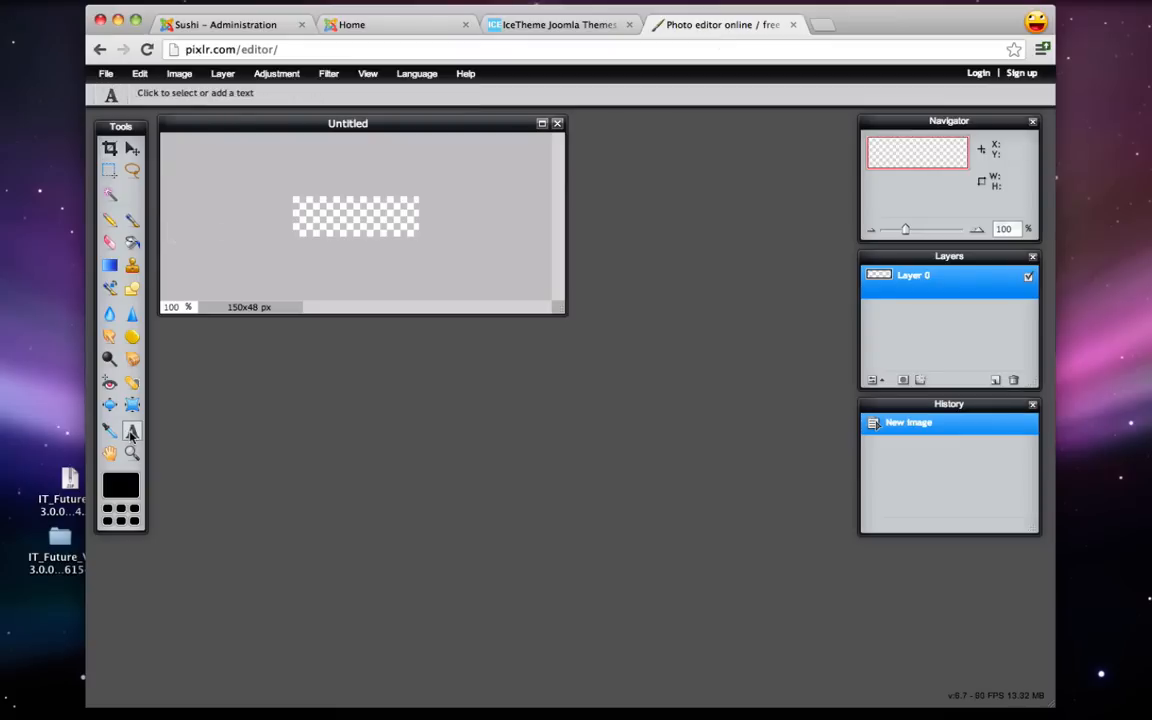
- Add the text 'Sushi' at size 46 in the Adobe Fan Heiti Std font
{"action": "left_click", "coordinate": [303, 225]}
{"action": "left_click", "coordinate": [448, 320]}
{"action": "type", "text": "Sushi"}
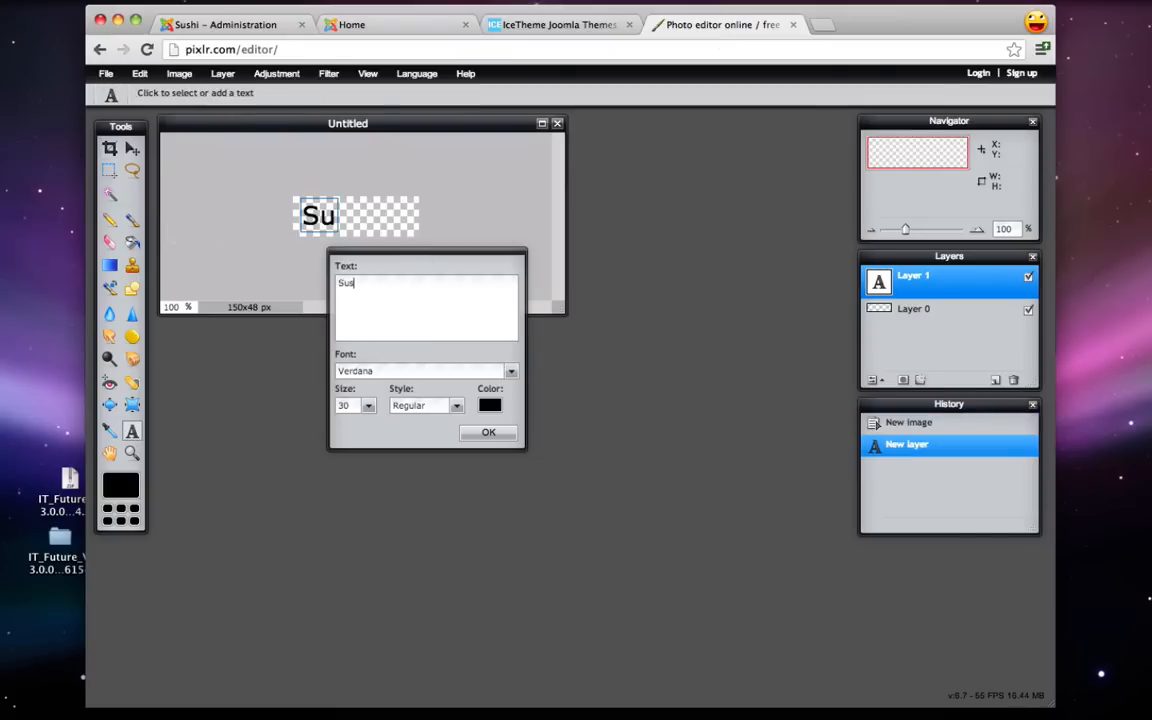
{"action": "left_click", "coordinate": [368, 406]}
{"action": "left_click_drag", "start_coordinate": [306, 425], "coordinate": [316, 426]}
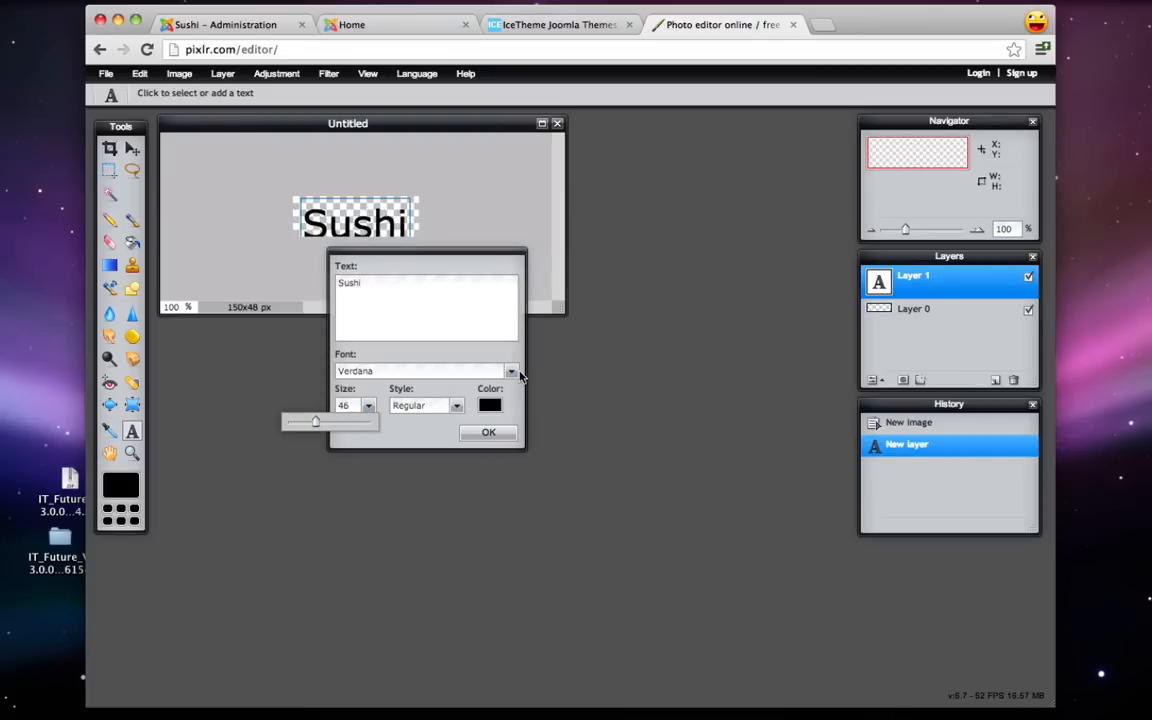
{"action": "left_click", "coordinate": [512, 372]}
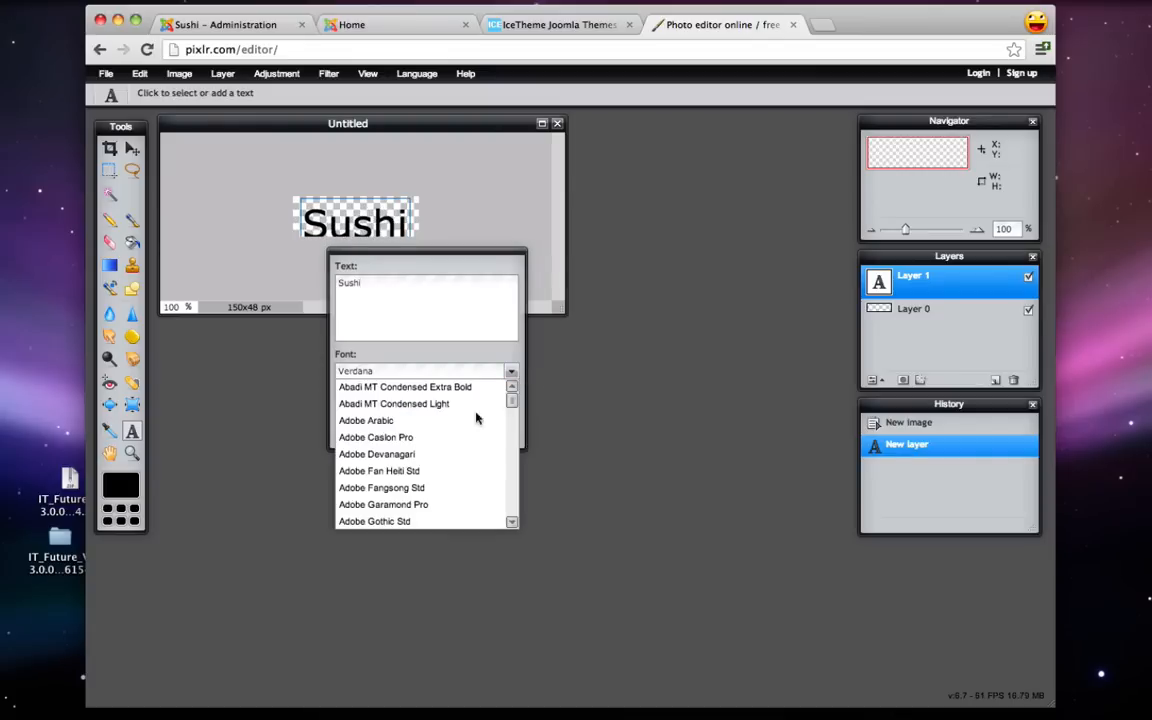
{"action": "left_click", "coordinate": [432, 471]}
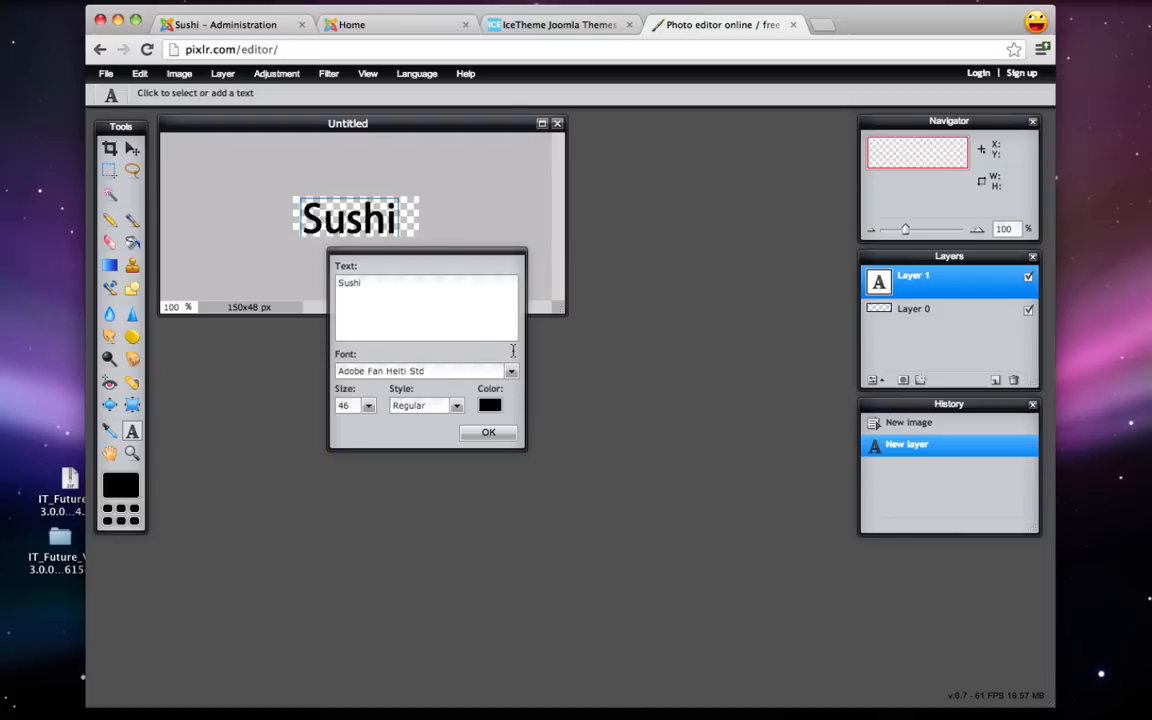
- Colour the Sushi text red (d14b4b), confirm it, and nudge it into position
{"action": "left_click", "coordinate": [489, 405]}
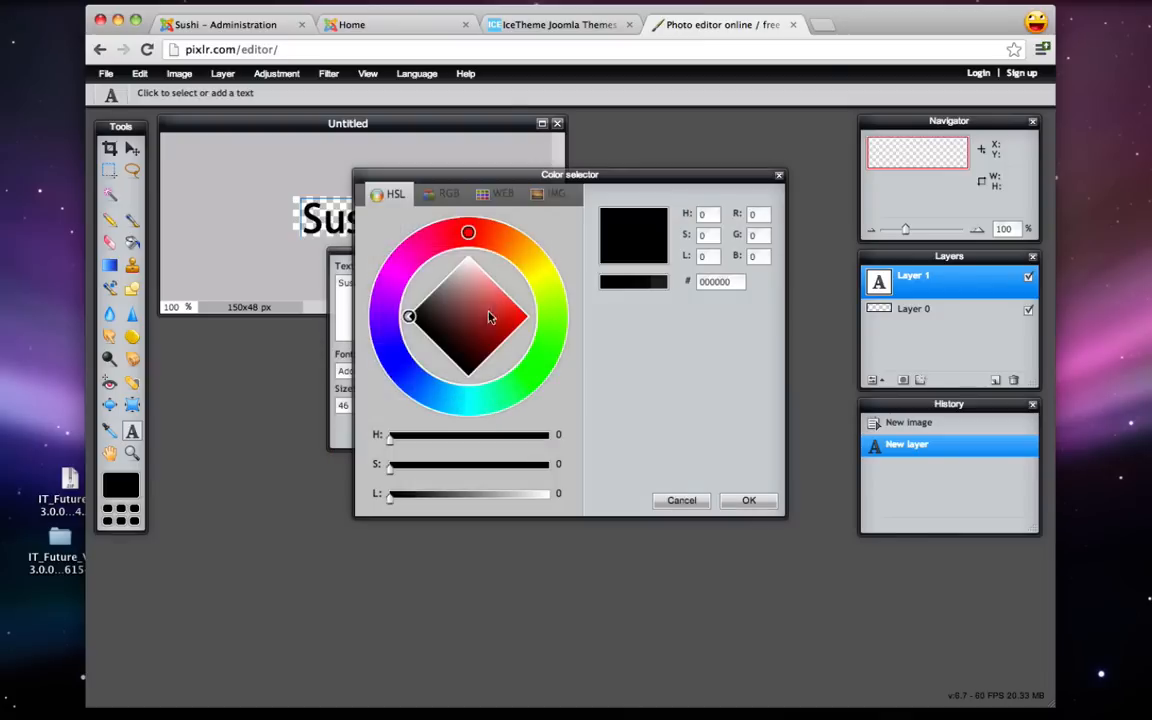
{"action": "mouse_move", "coordinate": [489, 317]}
{"action": "left_mouse_down"}
{"action": "mouse_move", "coordinate": [496, 306]}
{"action": "mouse_move", "coordinate": [478, 325]}
{"action": "mouse_move", "coordinate": [496, 309]}
{"action": "left_mouse_up"}
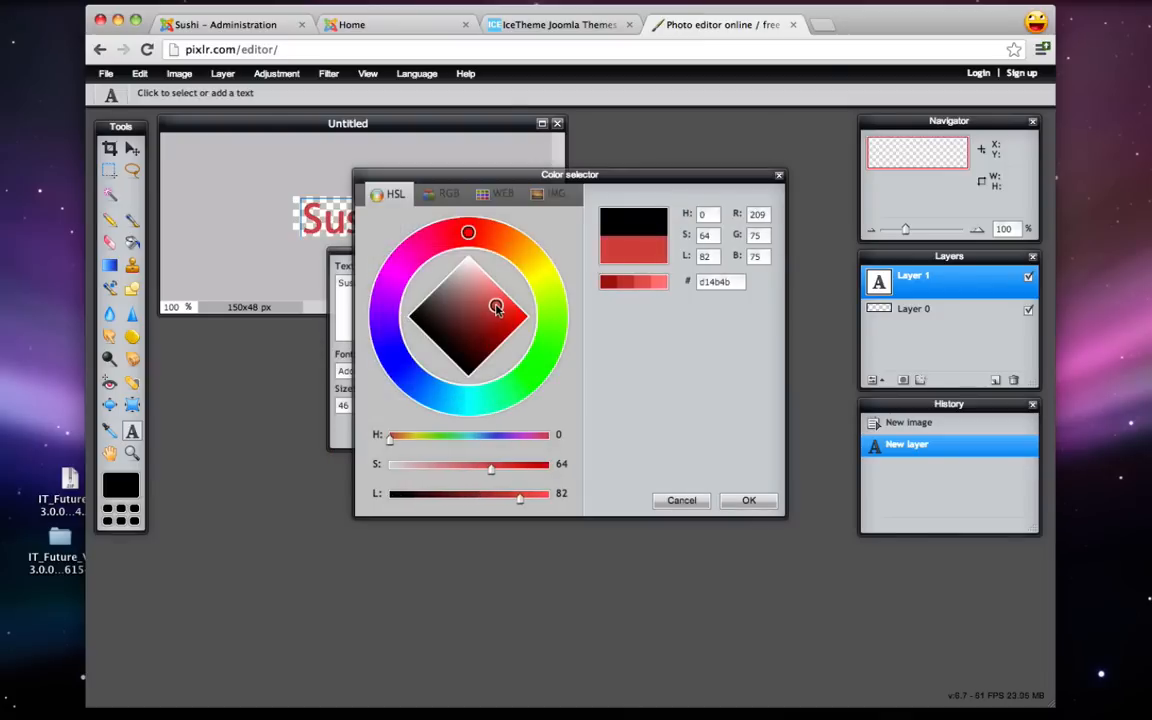
{"action": "left_click", "coordinate": [748, 501]}
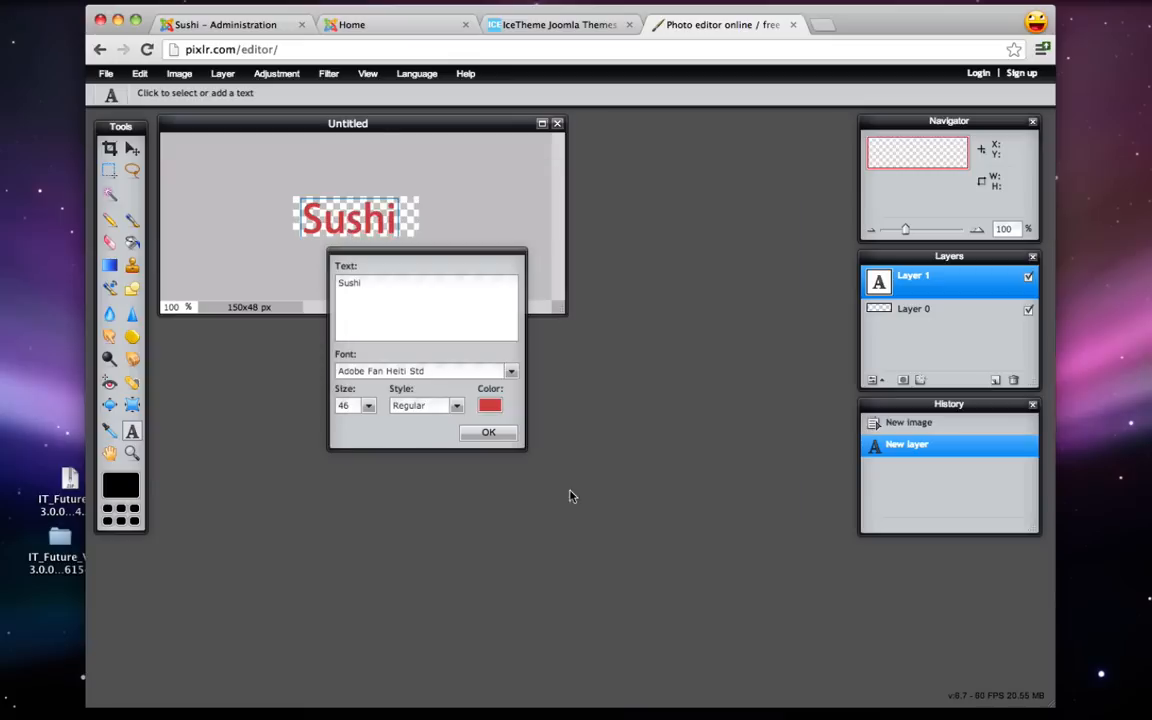
{"action": "left_click", "coordinate": [488, 433]}
{"action": "key", "text": "v"}
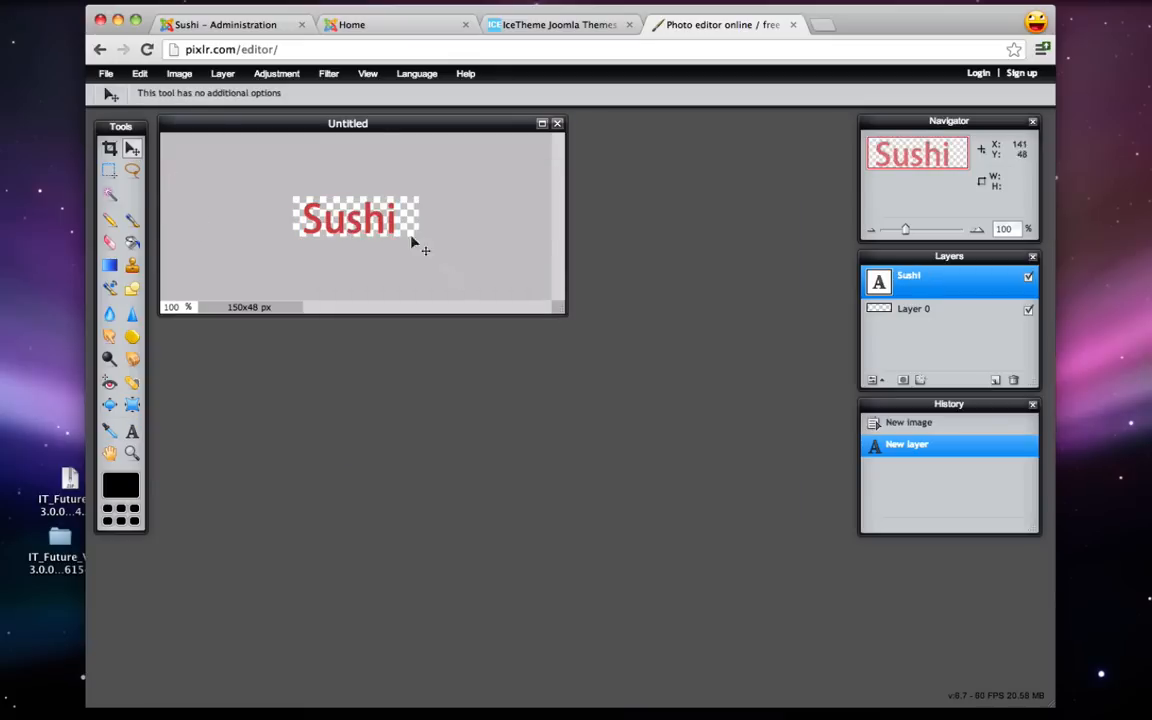
{"action": "left_click_drag", "start_coordinate": [398, 222], "coordinate": [382, 225]}
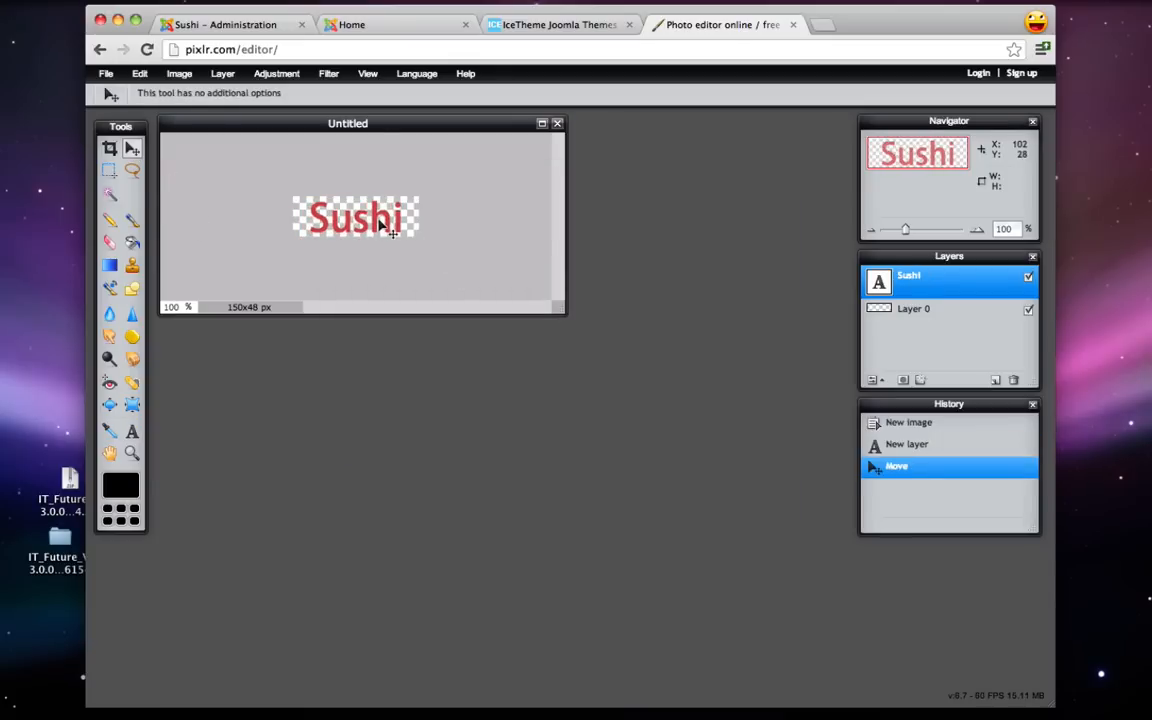
- Save the image in PNG format as logo.png on the Desktop
{"action": "left_click", "coordinate": [108, 74]}
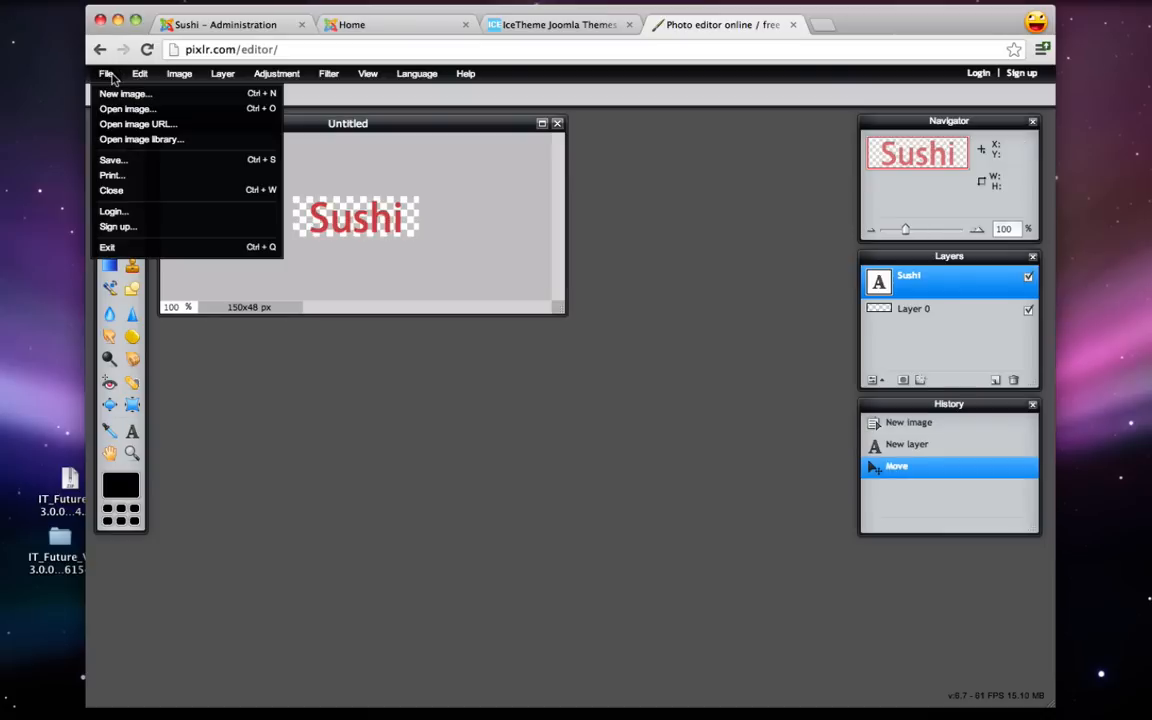
{"action": "left_click", "coordinate": [140, 159]}
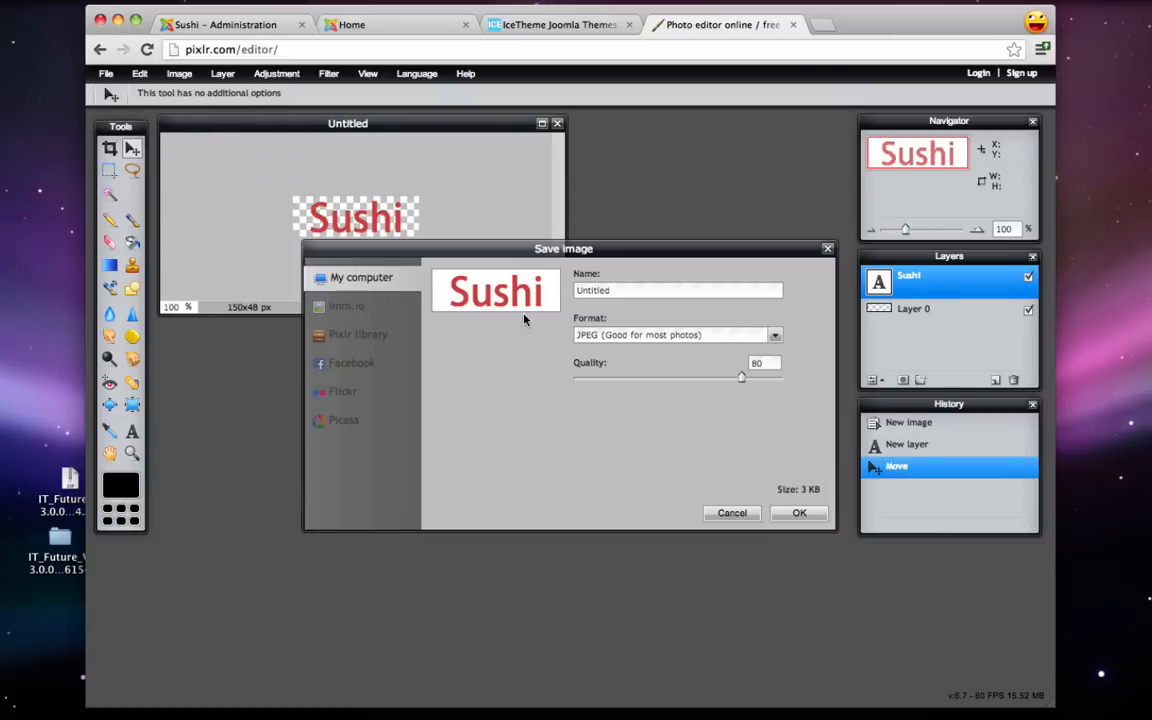
{"action": "left_click", "coordinate": [622, 335]}
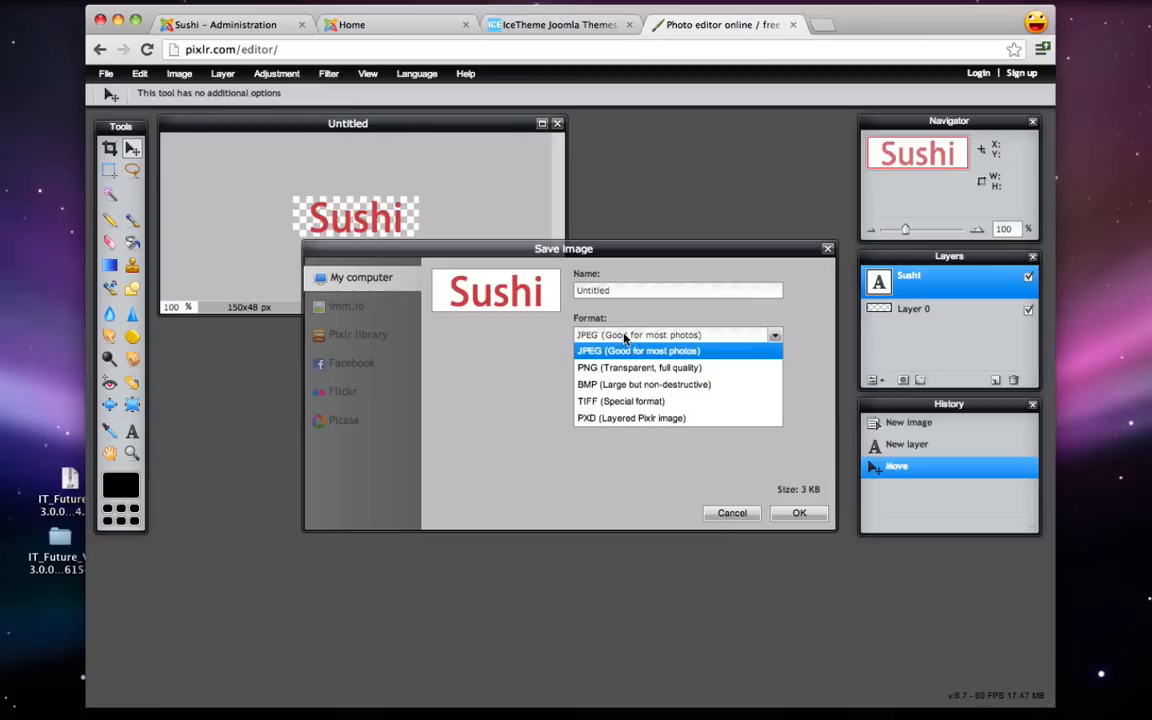
{"action": "left_click", "coordinate": [615, 368]}
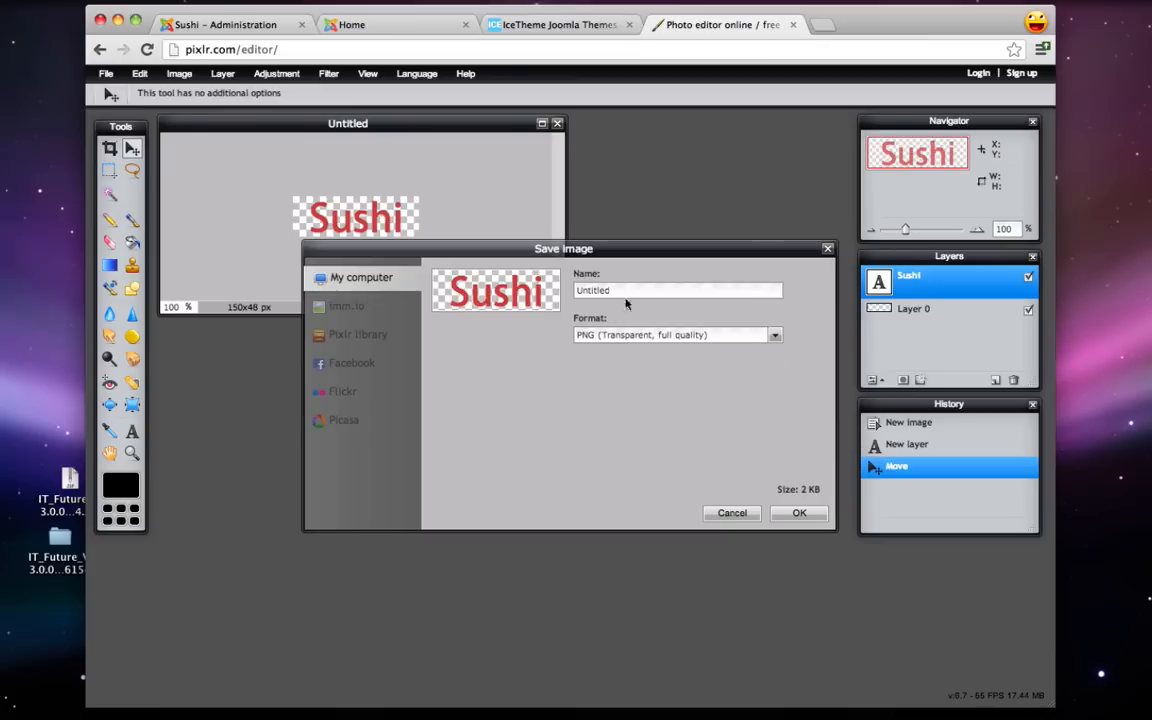
{"action": "double_click", "coordinate": [622, 291]}
{"action": "type", "text": "logo.png"}
{"action": "left_click", "coordinate": [786, 514]}
{"action": "left_click", "coordinate": [400, 266]}
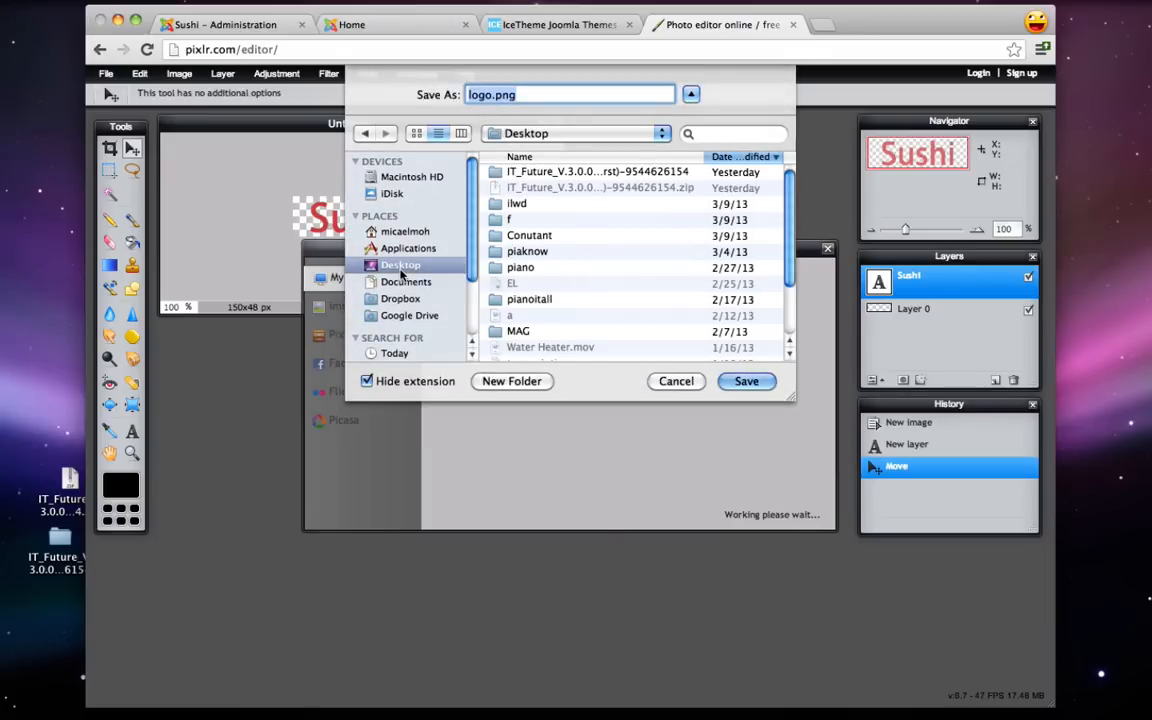
{"action": "left_click", "coordinate": [740, 382]}
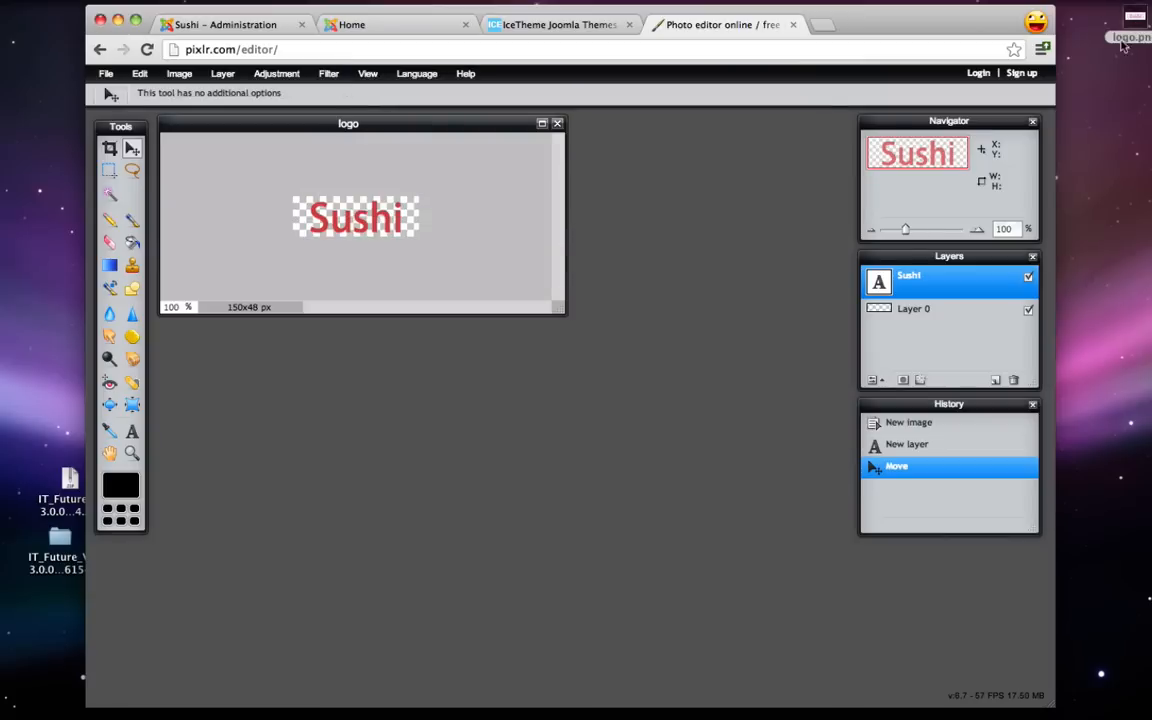
{"action": "left_click_drag", "start_coordinate": [1128, 26], "coordinate": [1082, 136]}
{"action": "left_click", "coordinate": [703, 163]}
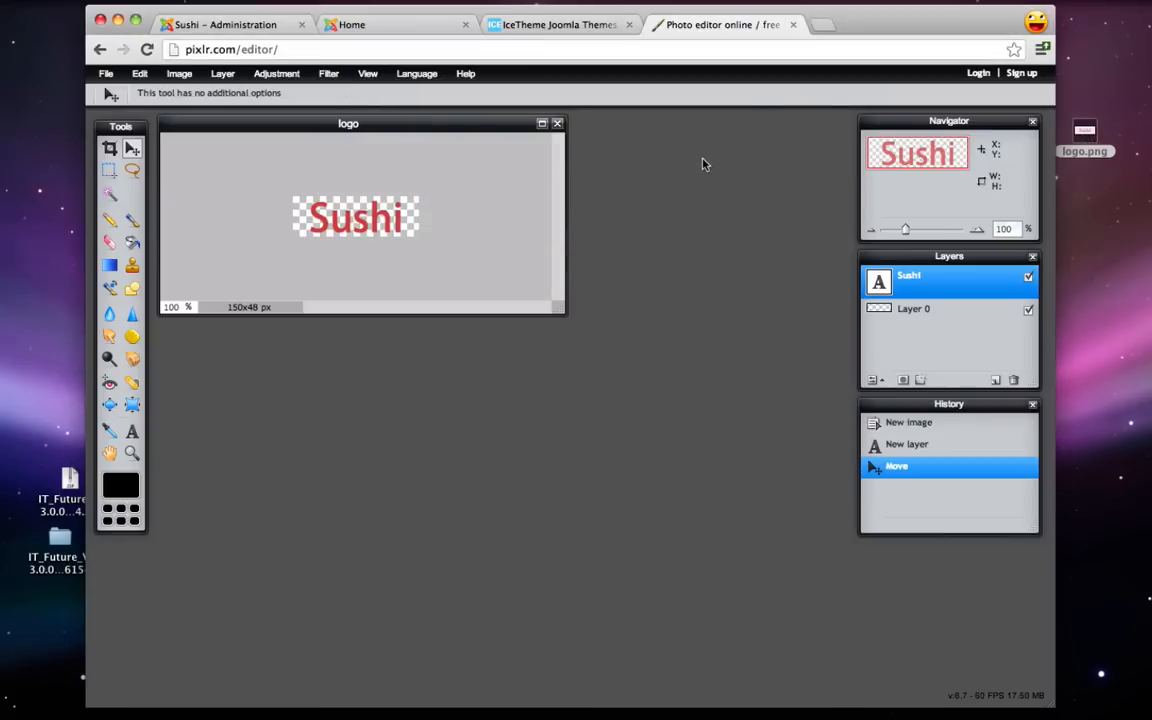
- Close the Pixlr tab and open the ice_future - Default style's basic options
{"action": "left_click", "coordinate": [790, 24]}
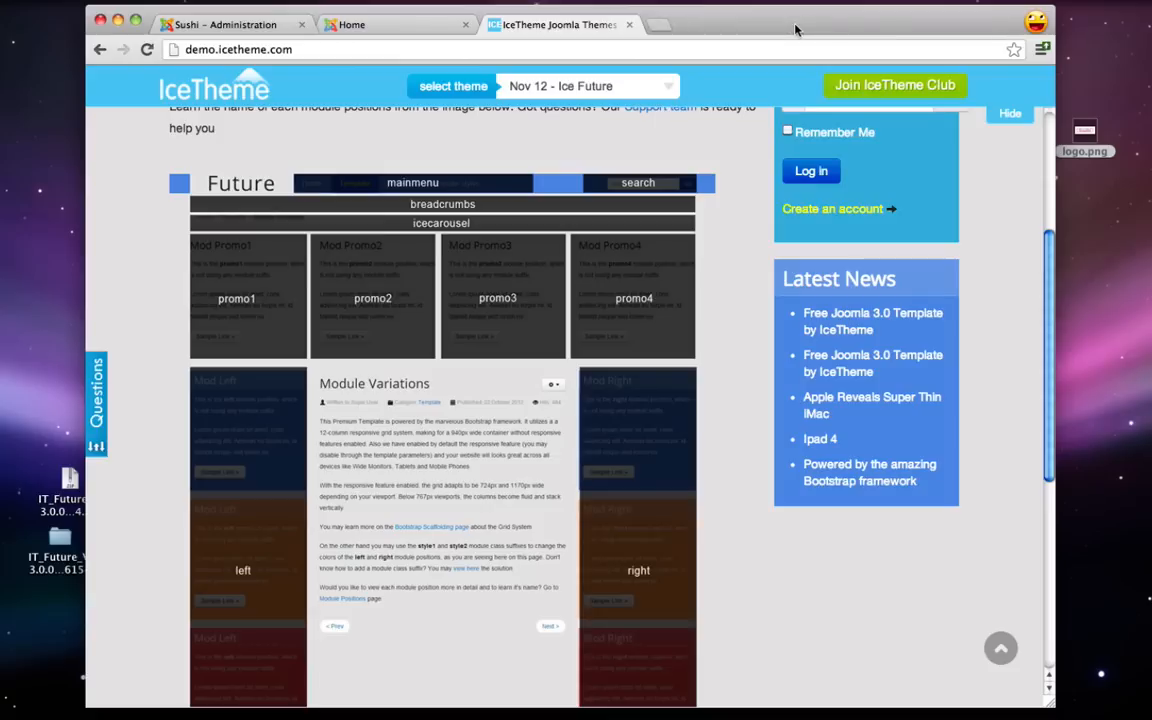
{"action": "left_click", "coordinate": [208, 25]}
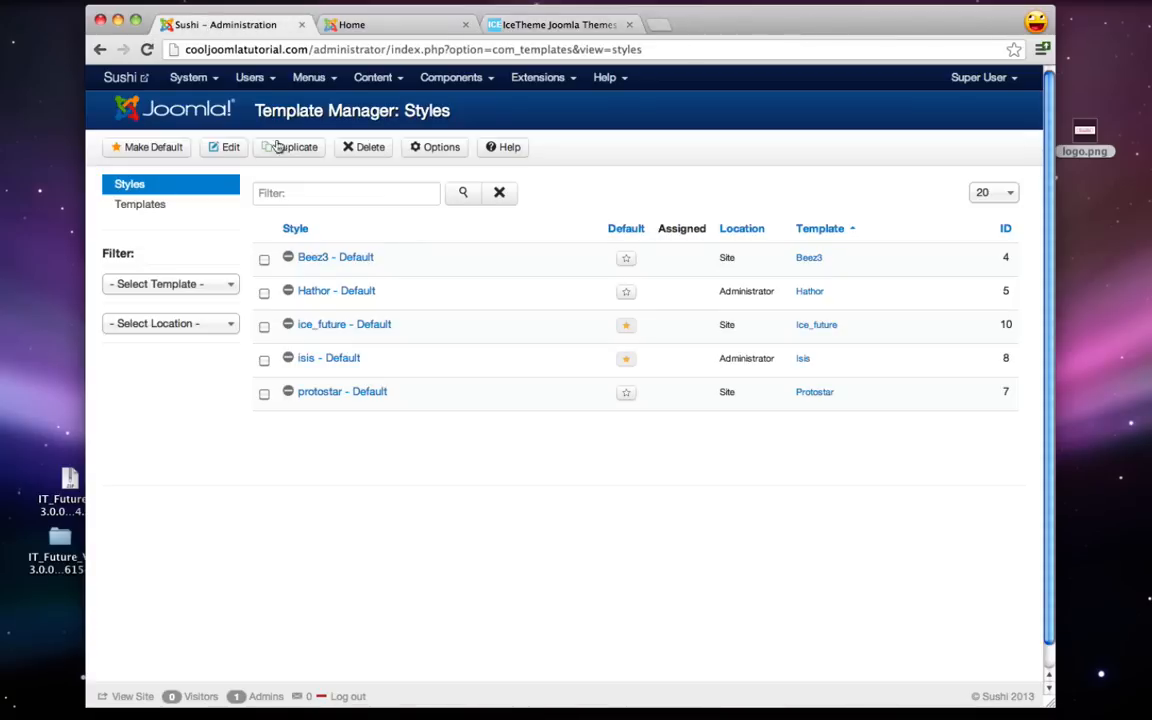
{"action": "left_click", "coordinate": [538, 77]}
{"action": "left_click", "coordinate": [547, 183]}
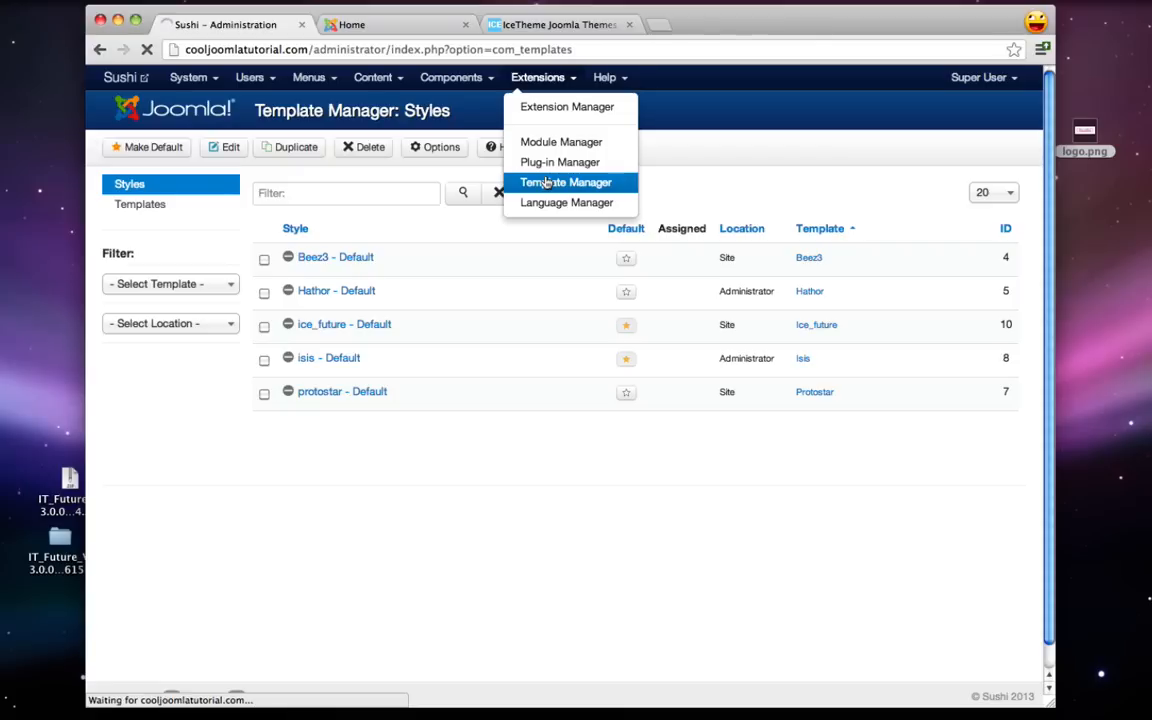
{"action": "left_click", "coordinate": [333, 327]}
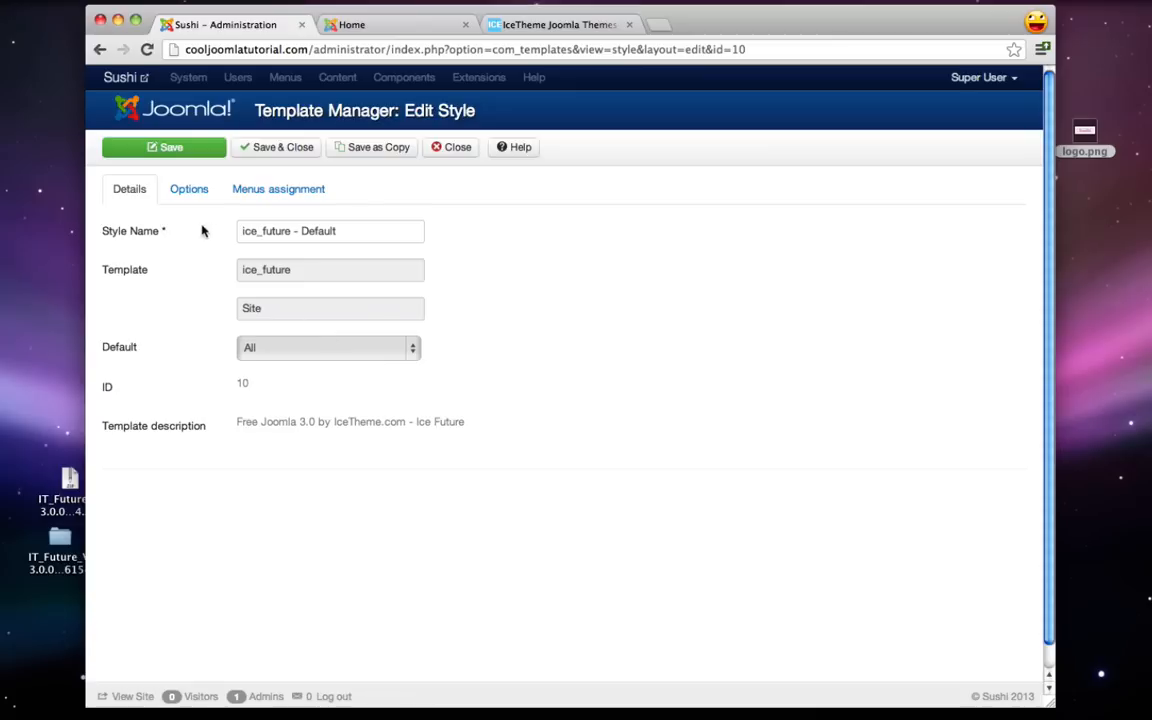
{"action": "left_click", "coordinate": [193, 191]}
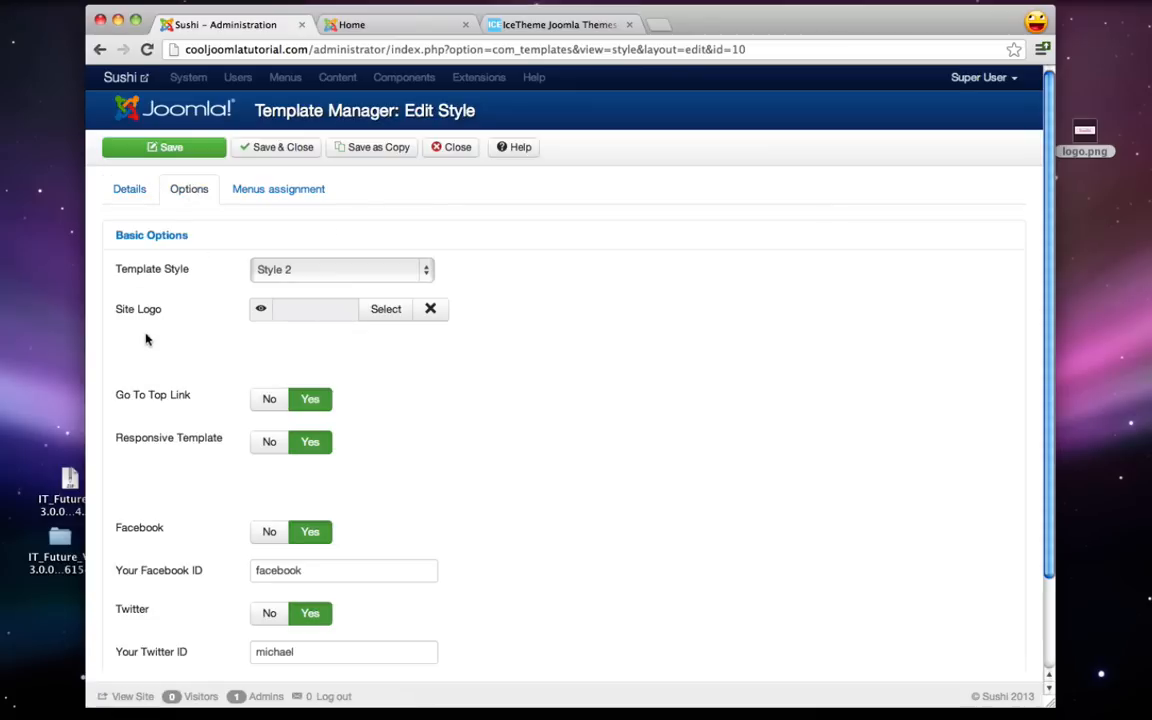
- Upload logo.png, insert it as the Site Logo, and save and close the style
{"action": "left_click", "coordinate": [382, 313]}
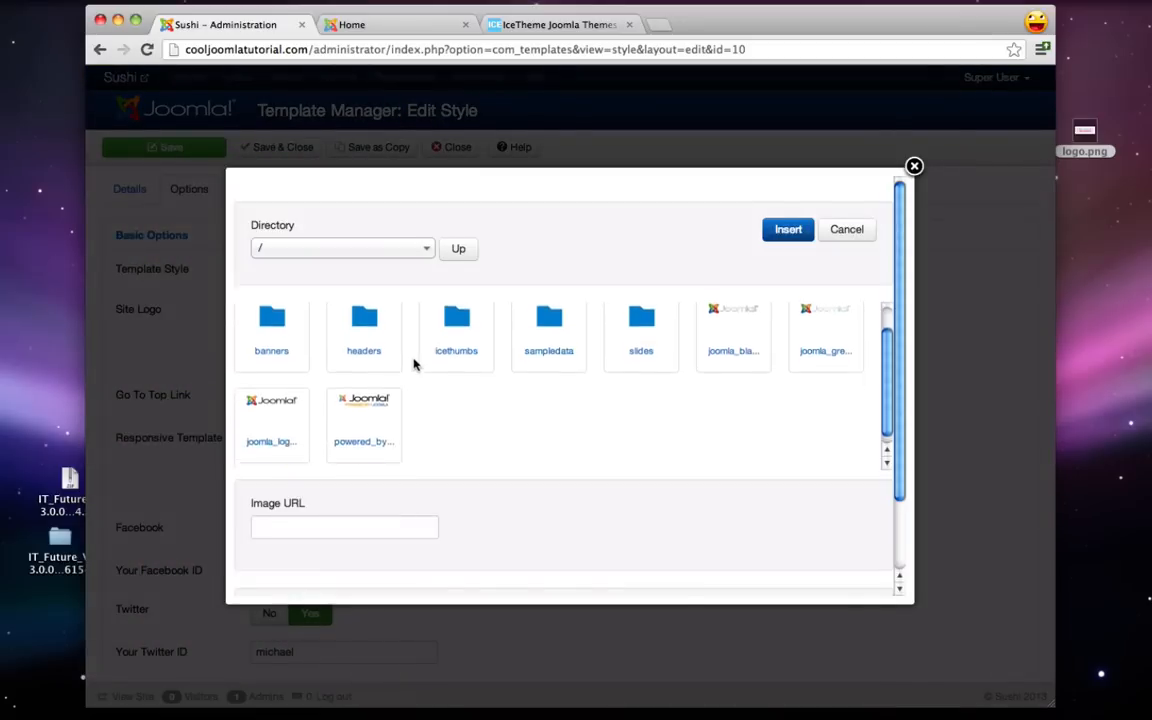
{"action": "scroll", "coordinate": [414, 360], "scroll_direction": "down", "scroll_amount": 3}
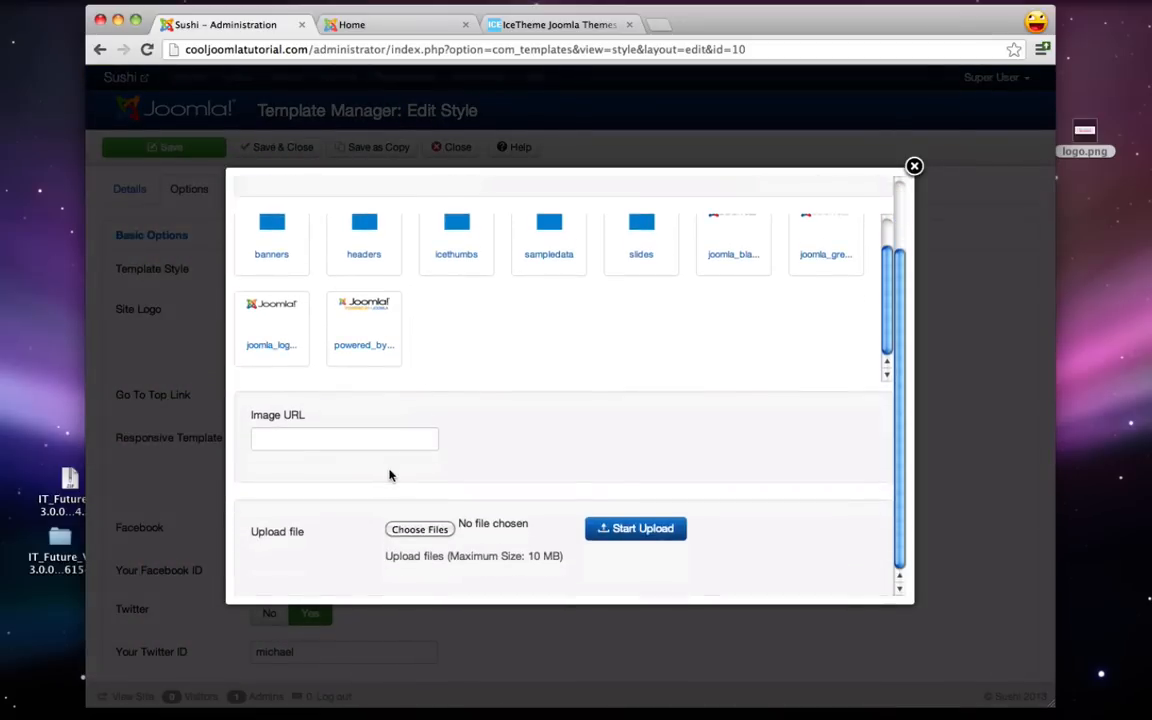
{"action": "left_click", "coordinate": [421, 530]}
{"action": "scroll", "coordinate": [380, 215], "scroll_direction": "down", "scroll_amount": 2}
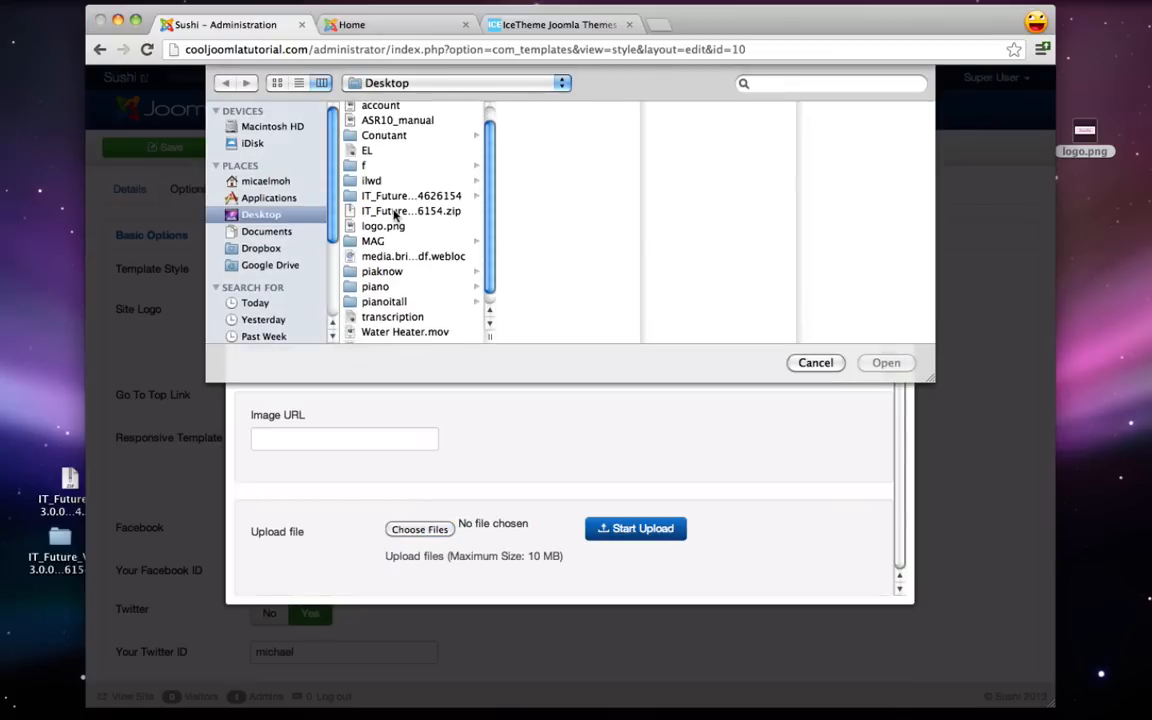
{"action": "left_click", "coordinate": [385, 214]}
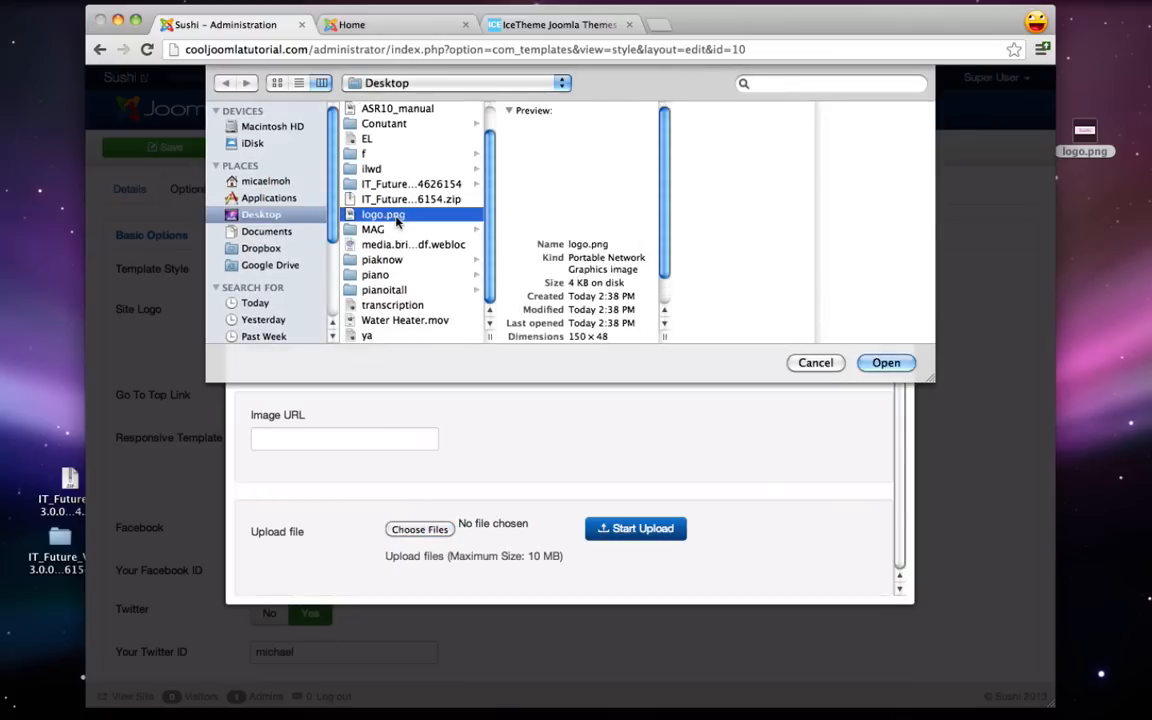
{"action": "left_click", "coordinate": [886, 363]}
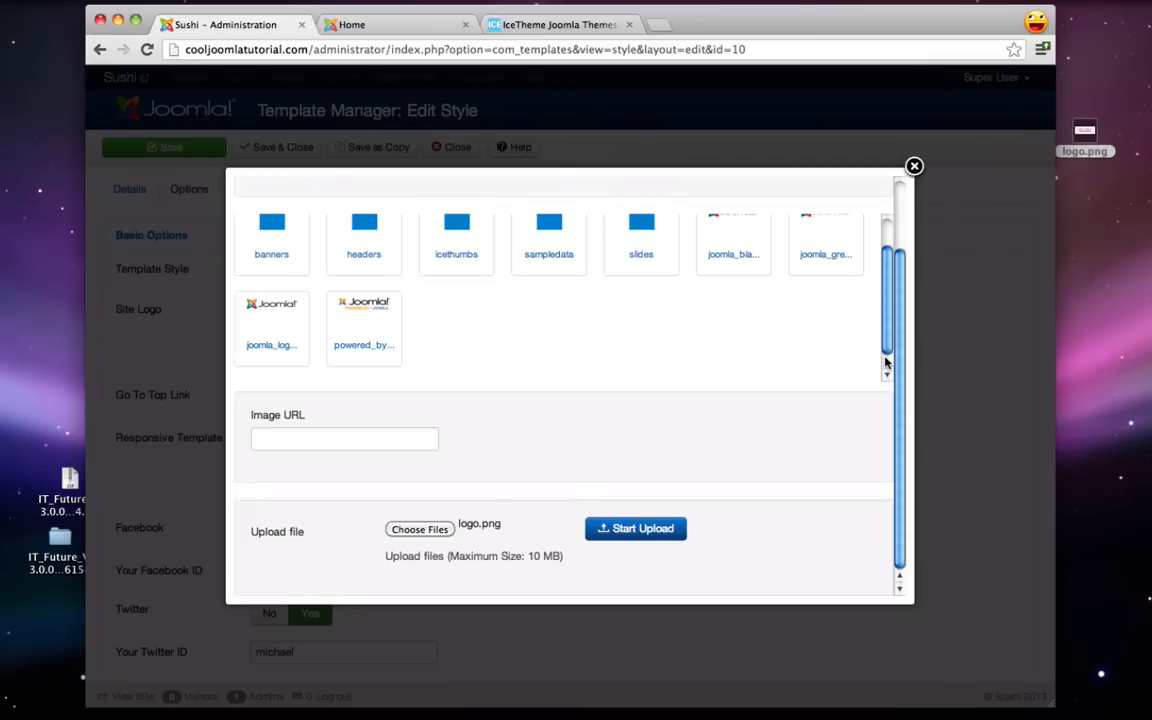
{"action": "left_click", "coordinate": [620, 530]}
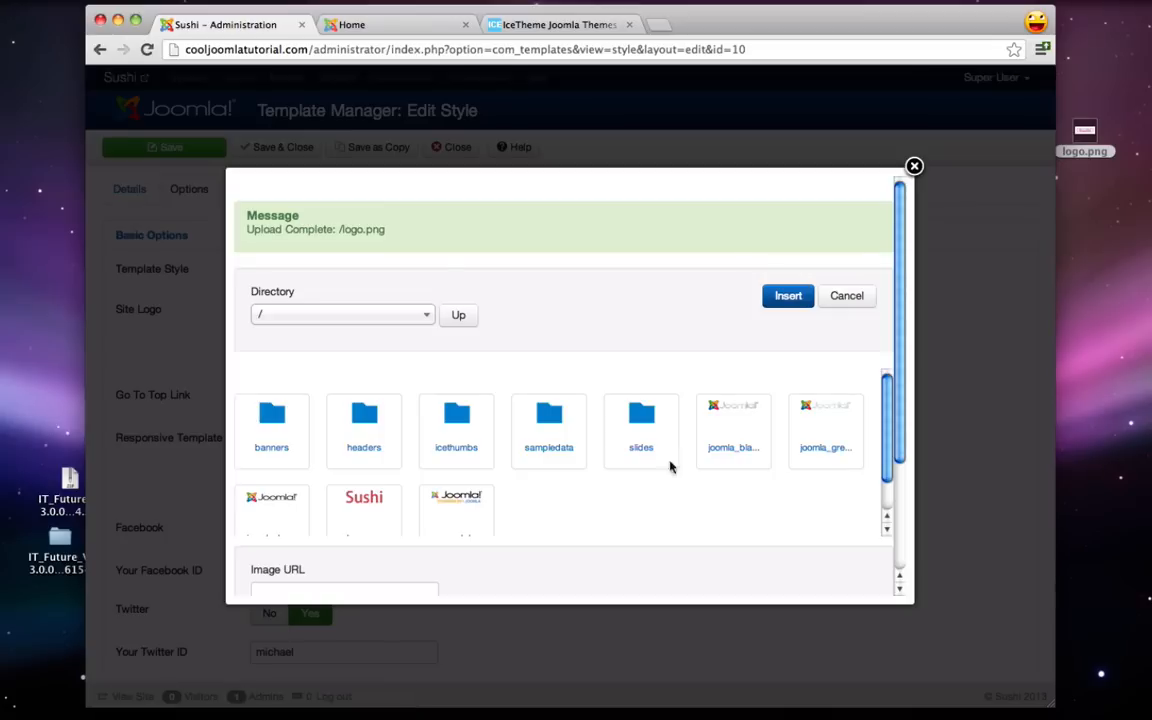
{"action": "scroll", "coordinate": [340, 456], "scroll_direction": "down", "scroll_amount": 2}
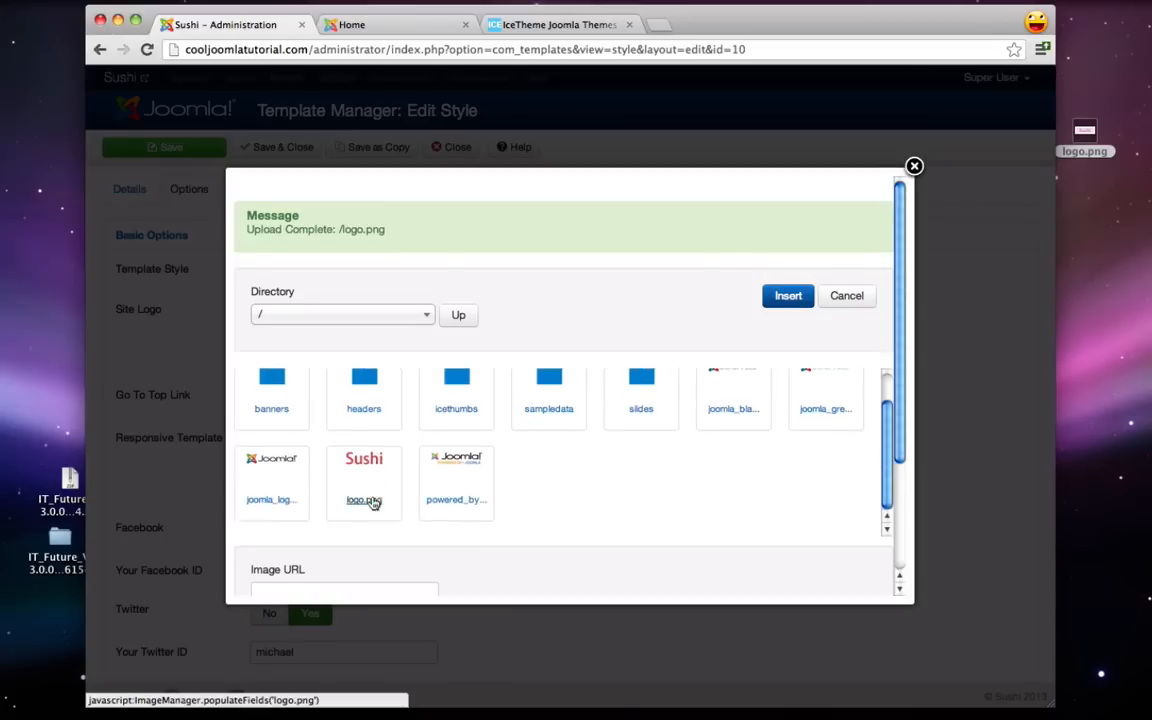
{"action": "left_click", "coordinate": [366, 458]}
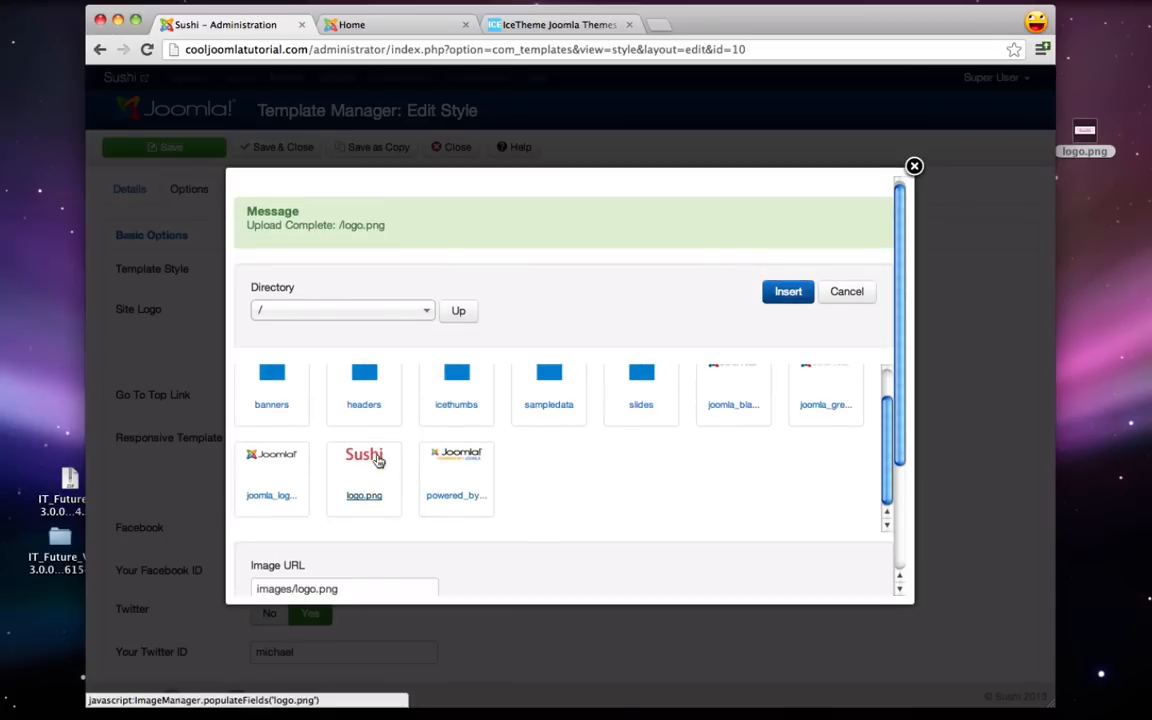
{"action": "left_click", "coordinate": [787, 293]}
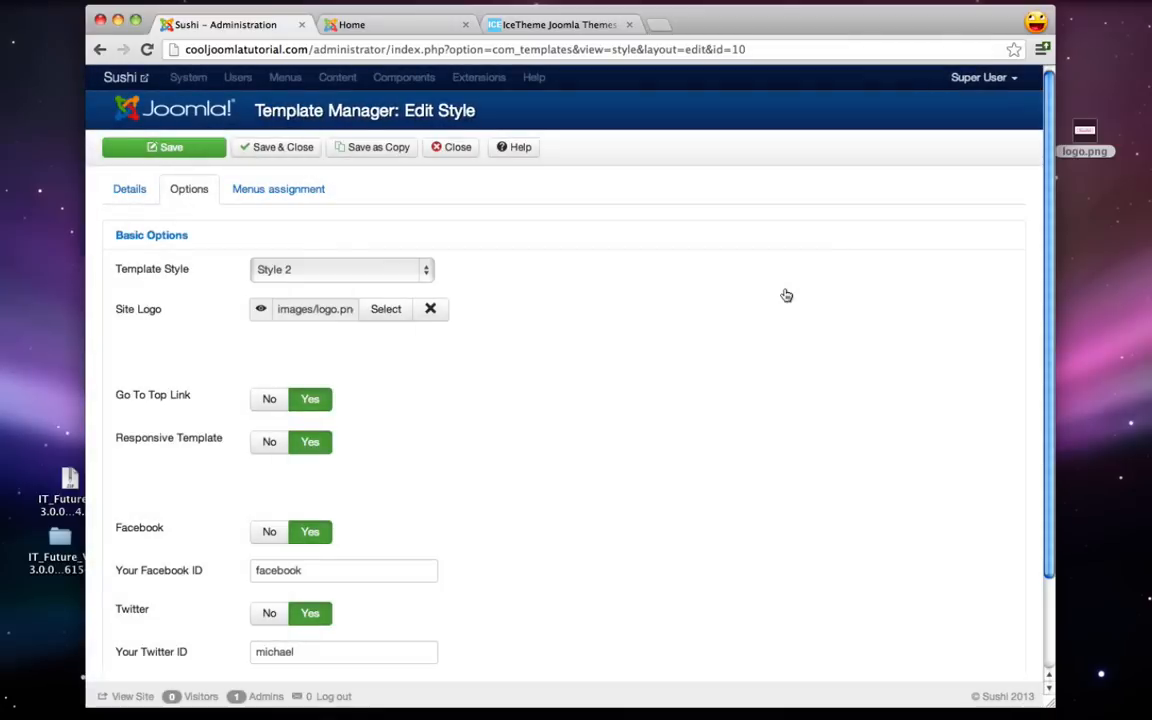
{"action": "left_click", "coordinate": [284, 152]}
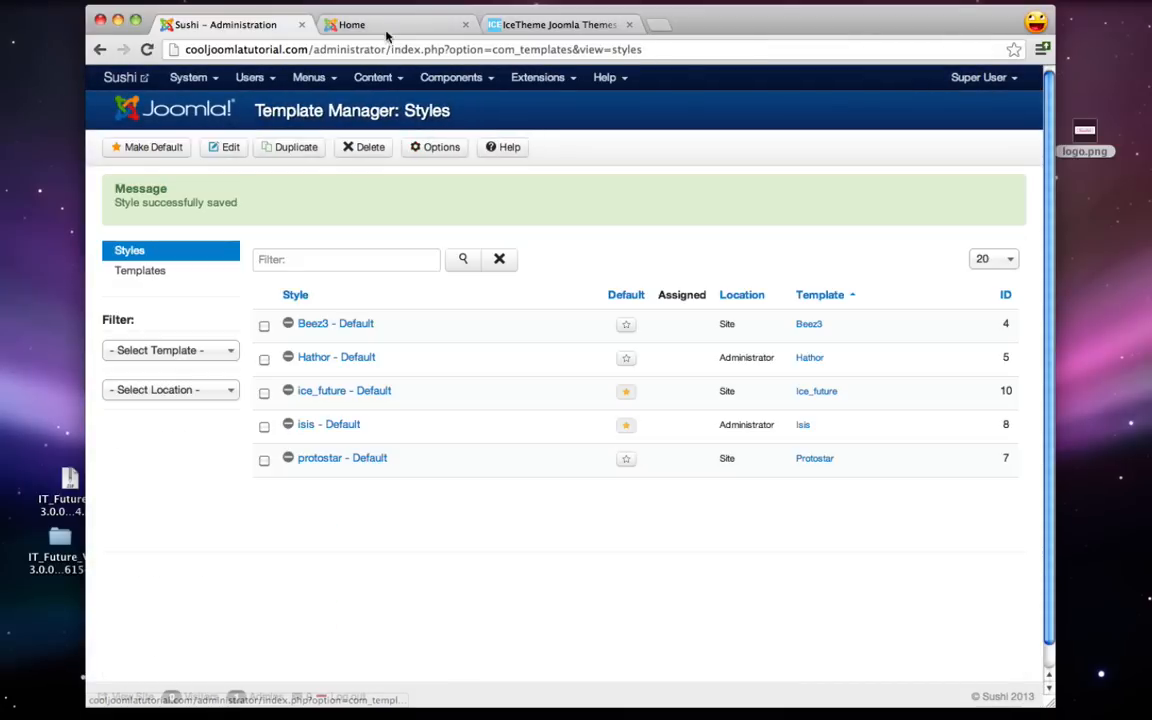
{"action": "left_click", "coordinate": [375, 25]}
- Reload the front page to see the red Sushi logo, then reopen ice_future - Default
{"action": "left_click", "coordinate": [146, 50]}
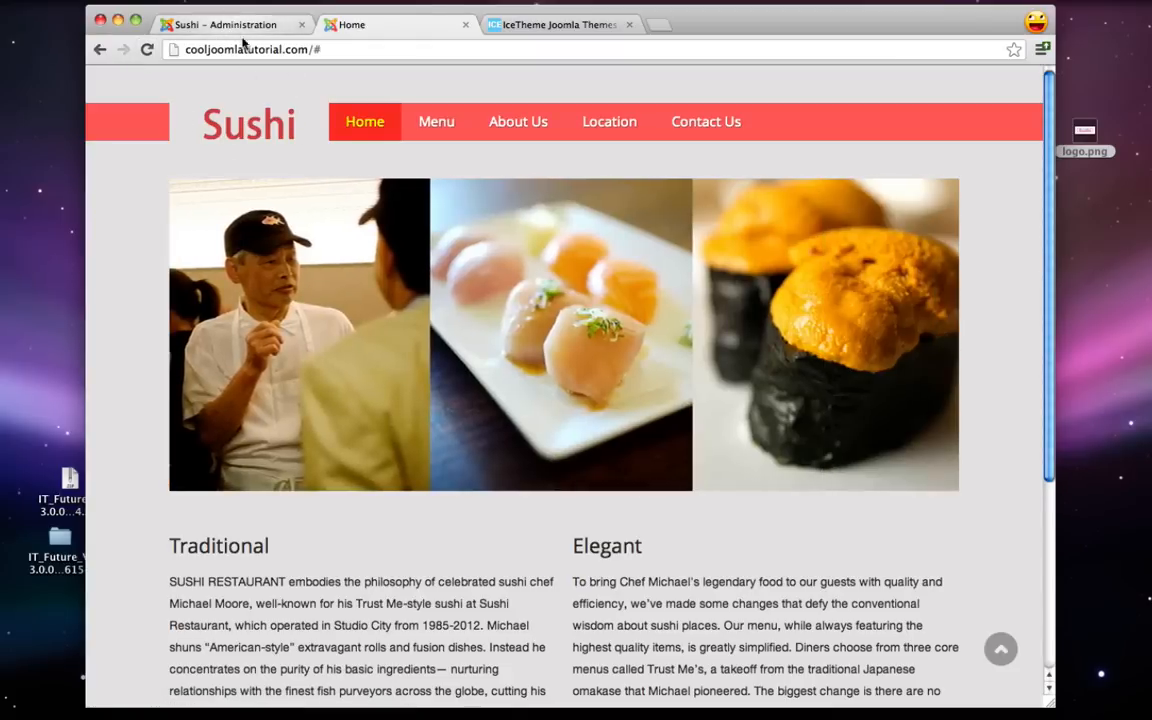
{"action": "left_click", "coordinate": [241, 27]}
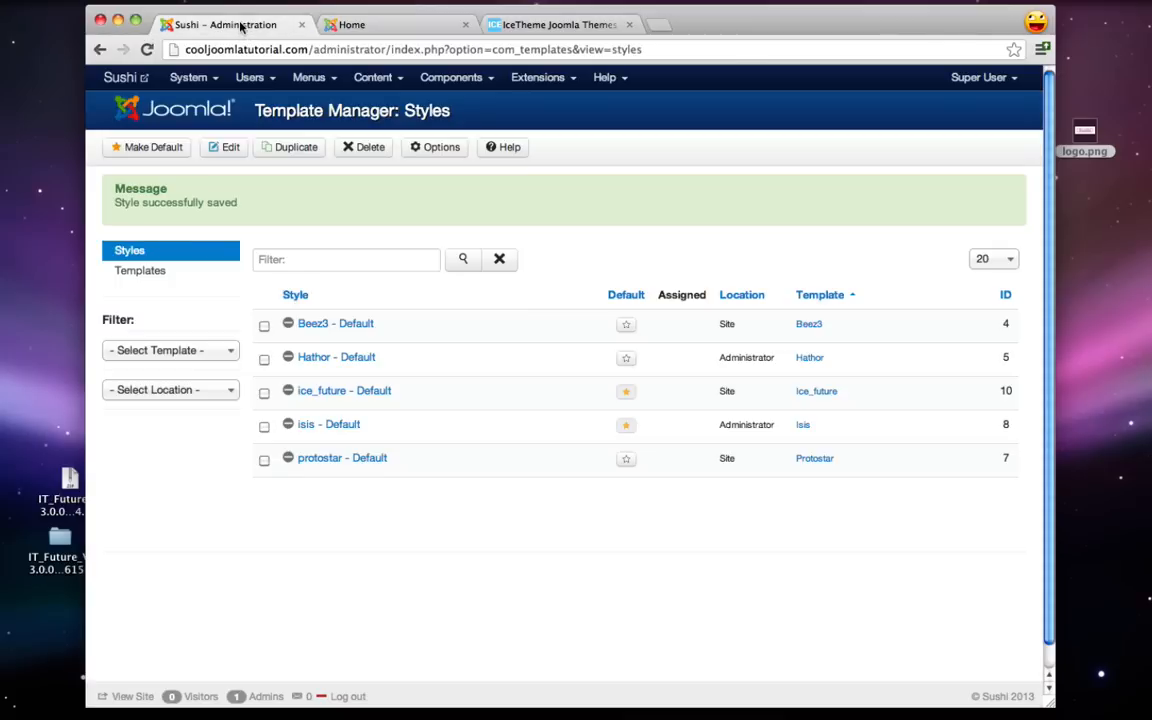
{"action": "left_click", "coordinate": [340, 392]}
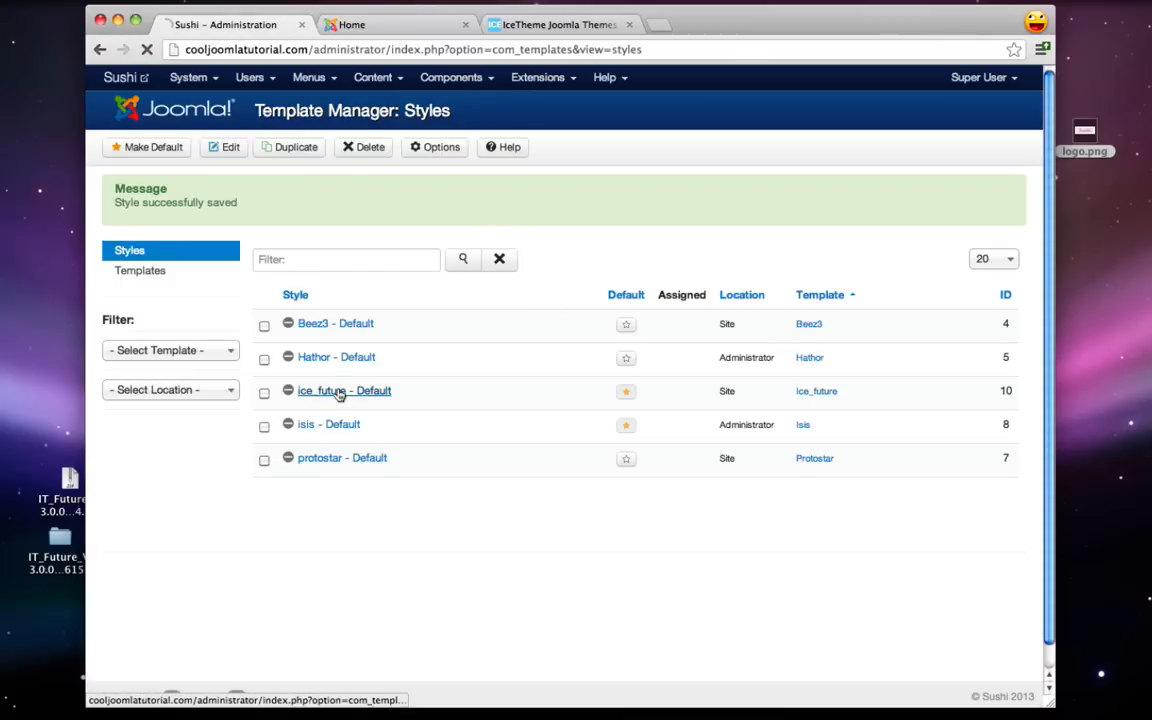
- Upload logo2.png from ilwd/sushi, set it as the ice_future Site Logo, and save the style
{"action": "left_click", "coordinate": [186, 189]}
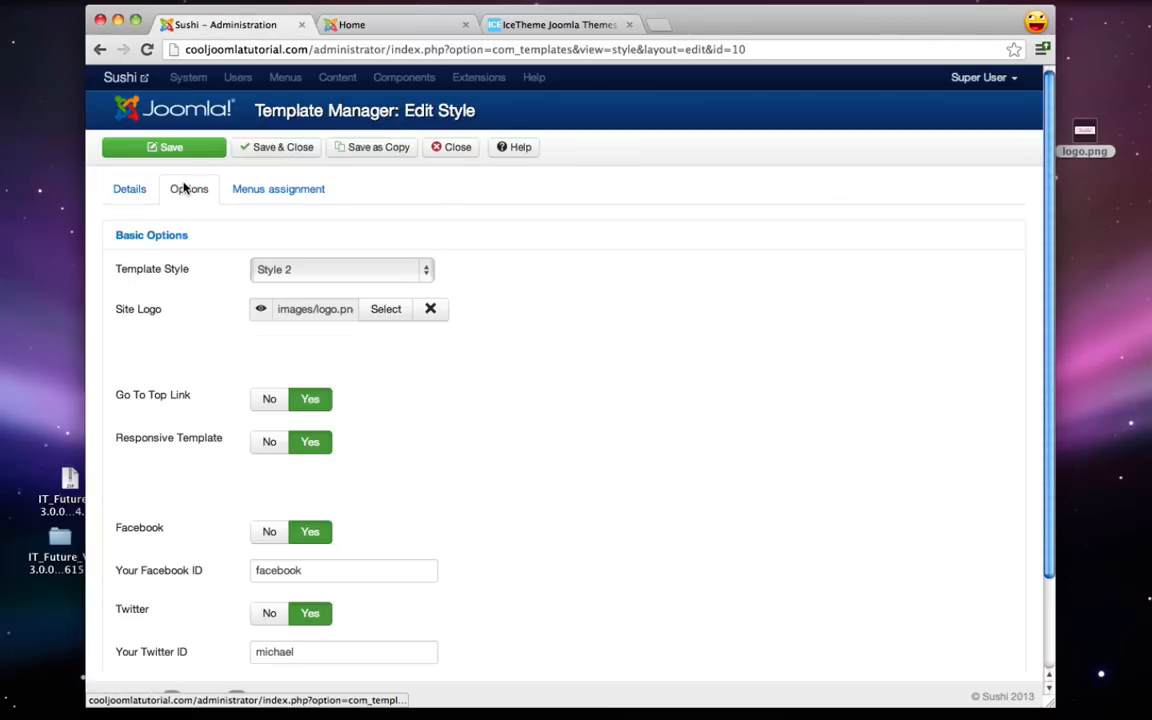
{"action": "left_click", "coordinate": [383, 310]}
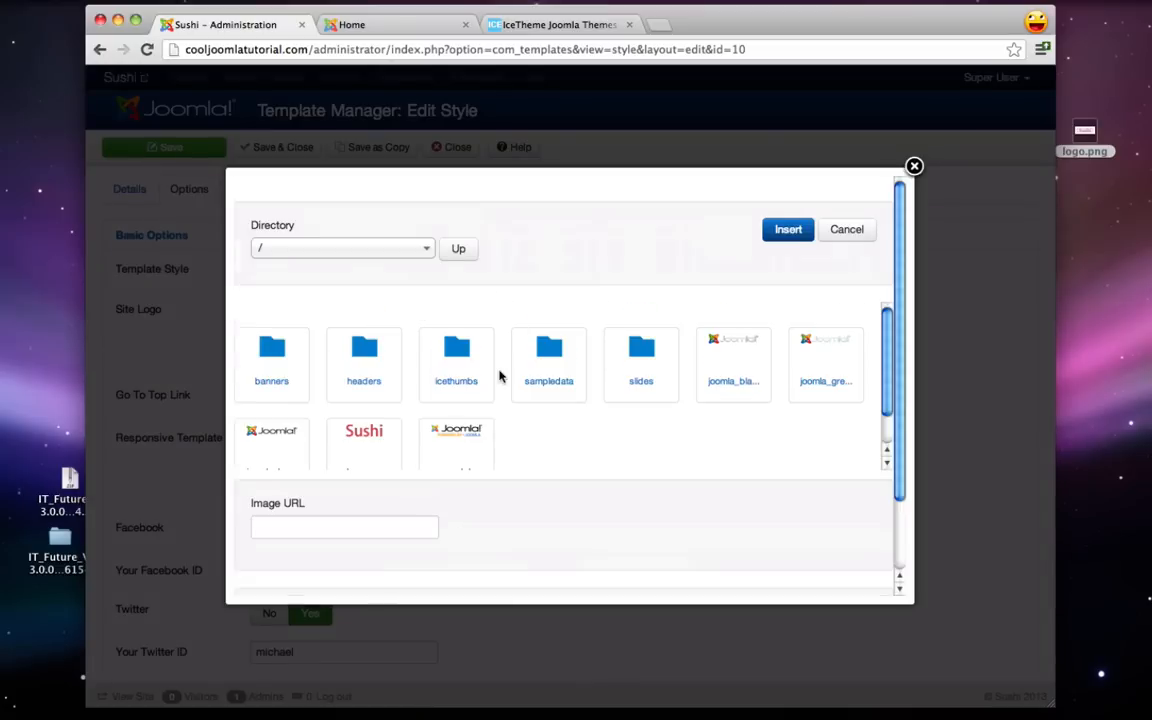
{"action": "scroll", "coordinate": [500, 375], "scroll_direction": "down", "scroll_amount": 3}
{"action": "left_click", "coordinate": [415, 530]}
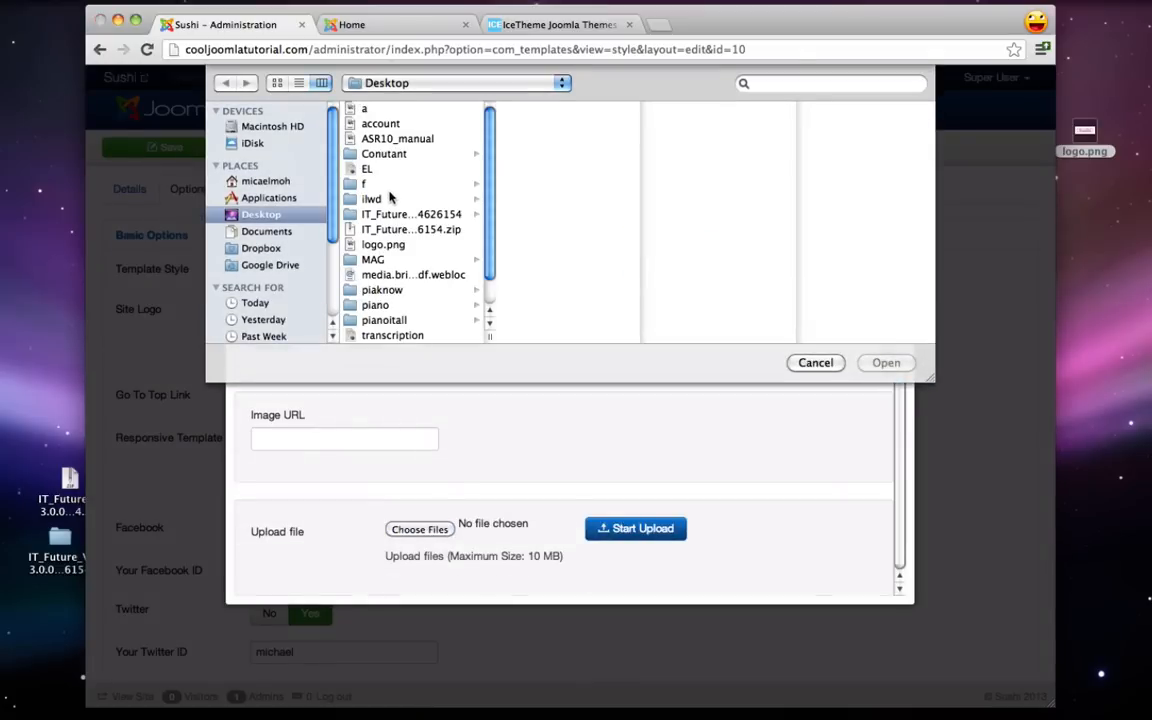
{"action": "left_click", "coordinate": [388, 198]}
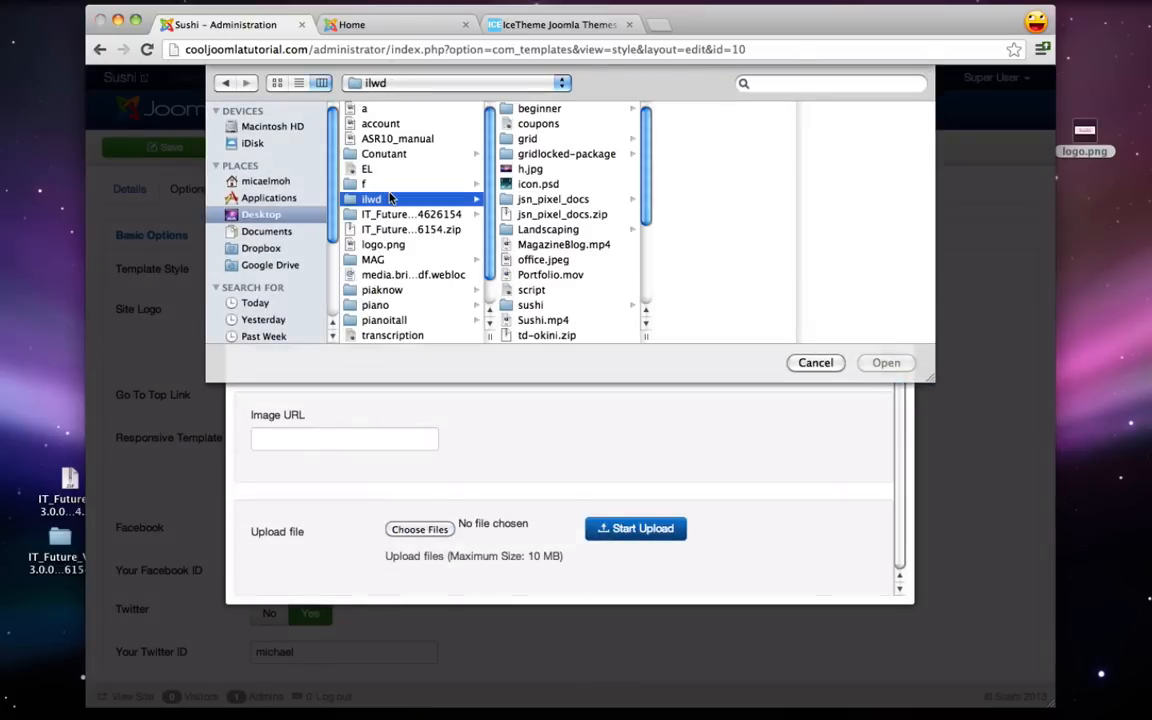
{"action": "left_click", "coordinate": [531, 305]}
{"action": "double_click", "coordinate": [698, 123]}
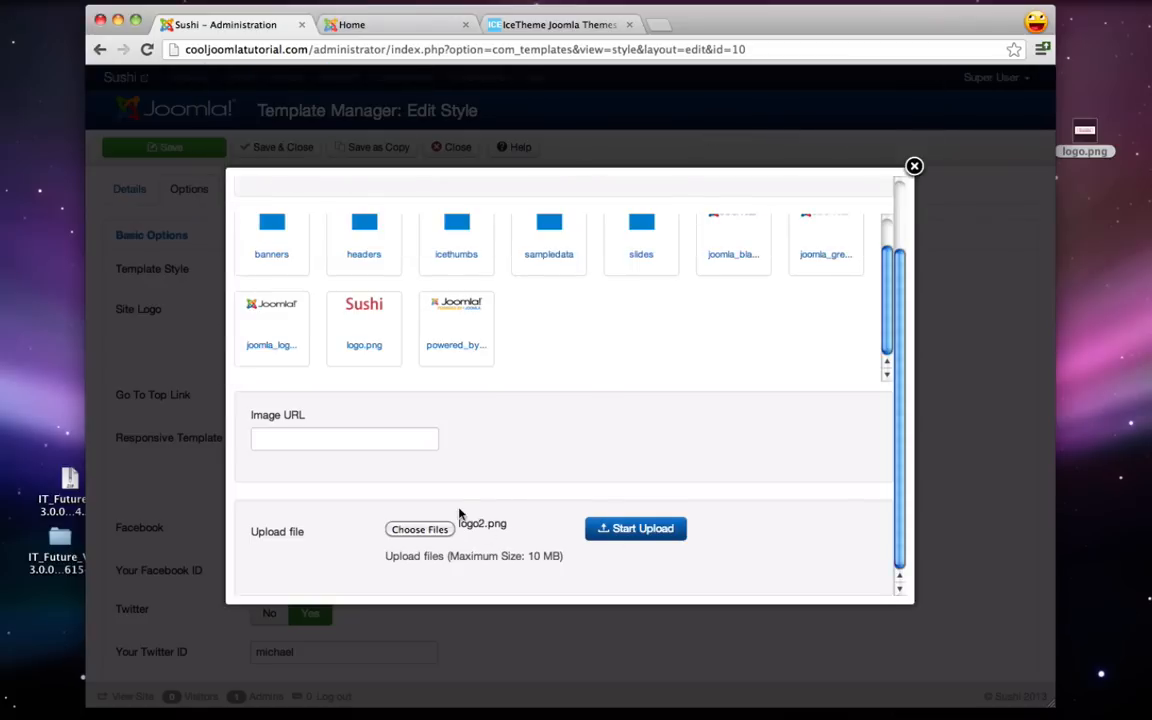
{"action": "left_click", "coordinate": [648, 534]}
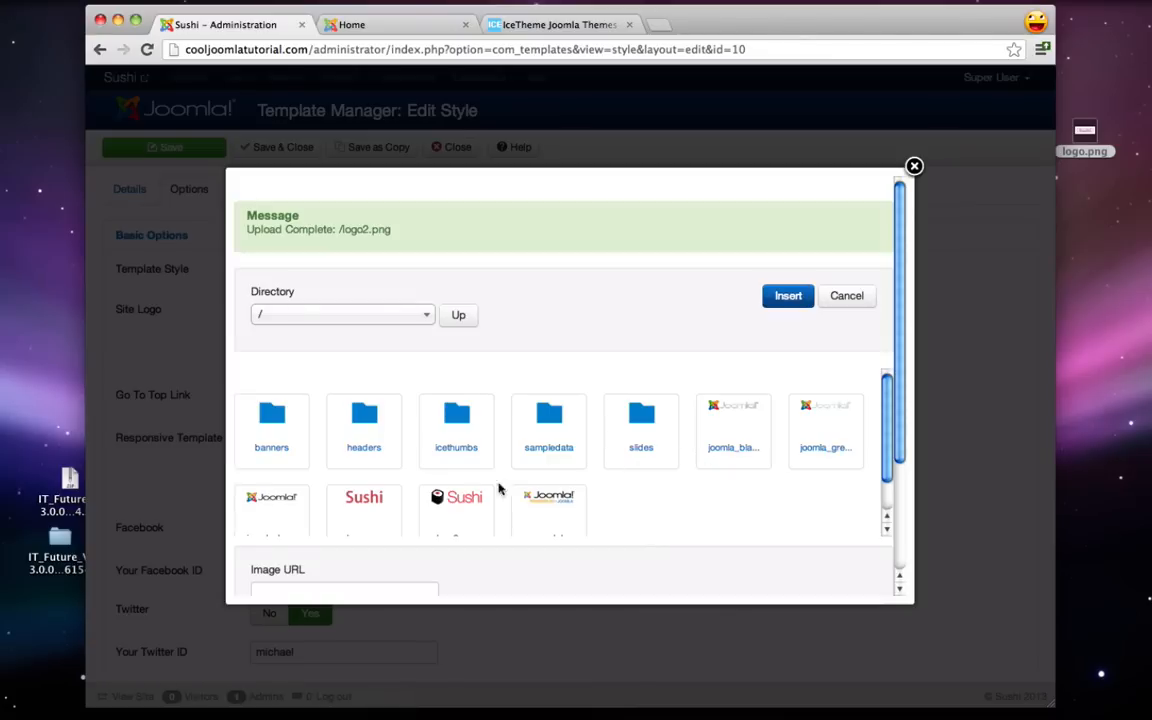
{"action": "left_click", "coordinate": [458, 497]}
{"action": "left_click", "coordinate": [786, 297]}
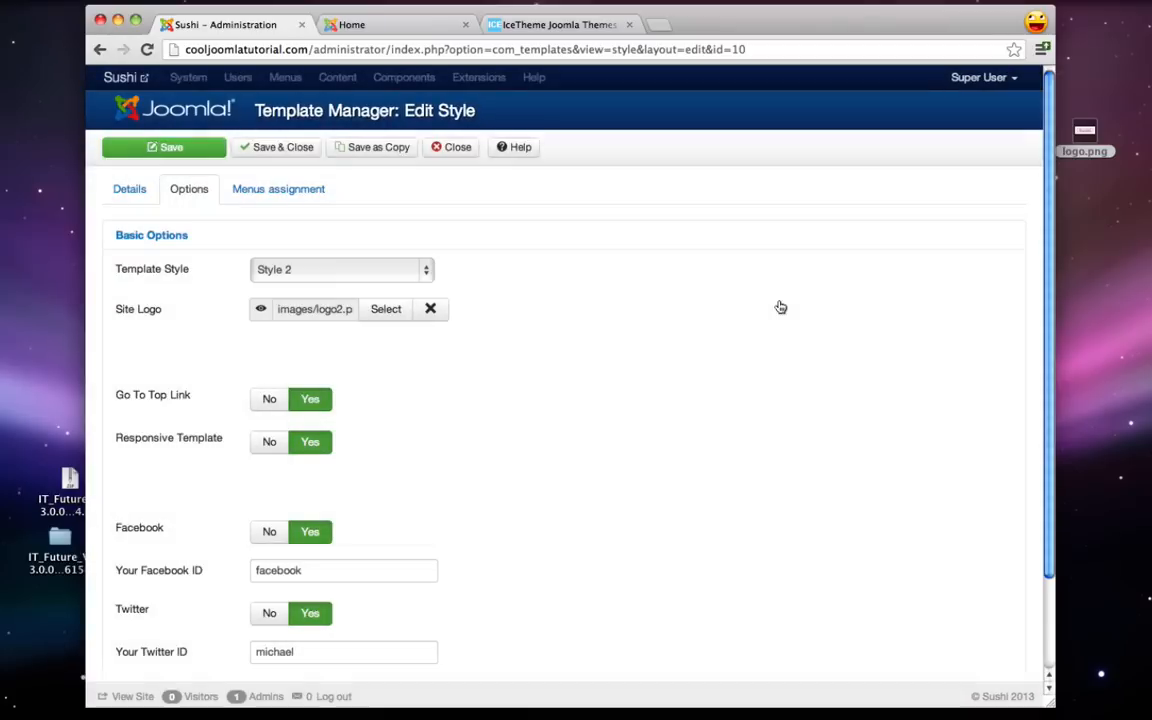
{"action": "left_click", "coordinate": [274, 152]}
- Check the new sushi logo on the live front page and Menu page, then return to admin
{"action": "left_click", "coordinate": [366, 26]}
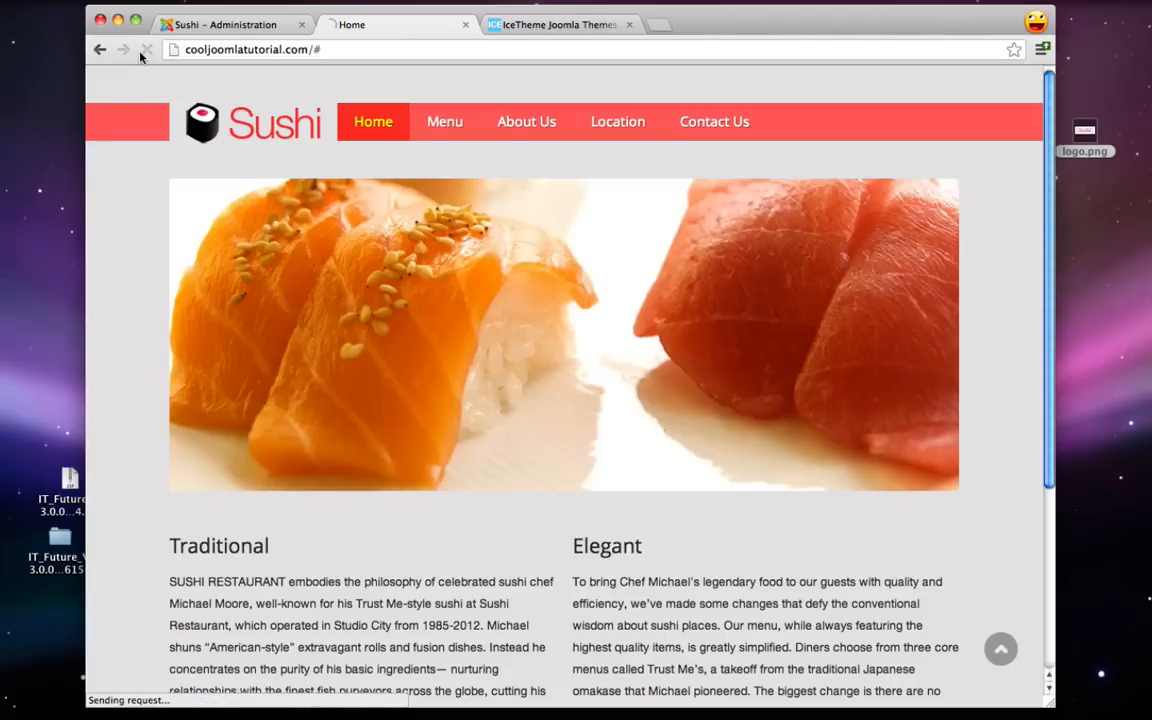
{"action": "scroll", "coordinate": [216, 147], "scroll_direction": "down", "scroll_amount": 5}
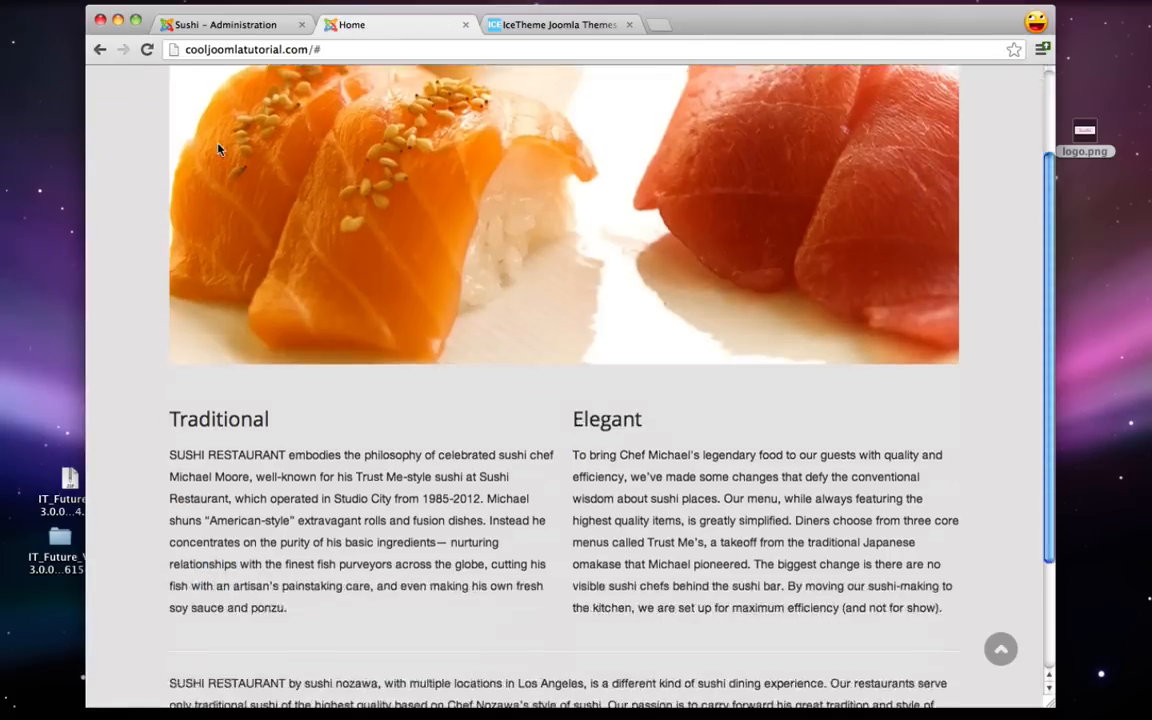
{"action": "scroll", "coordinate": [346, 415], "scroll_direction": "up", "scroll_amount": 5}
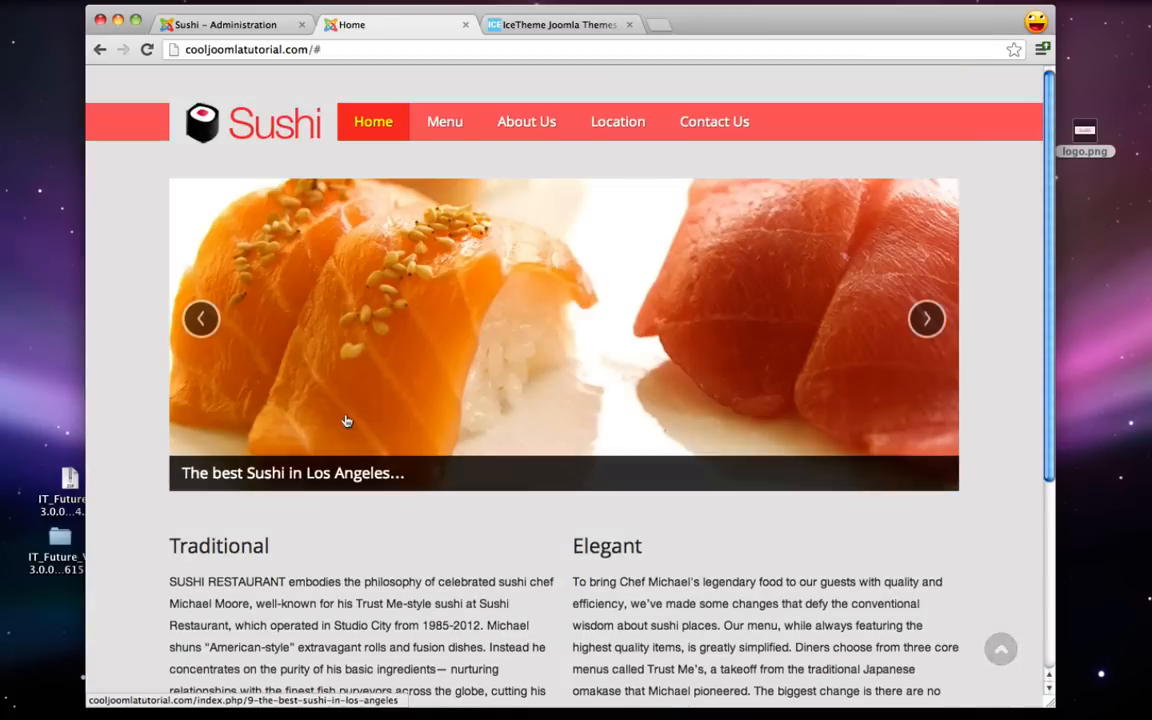
{"action": "left_click", "coordinate": [445, 131]}
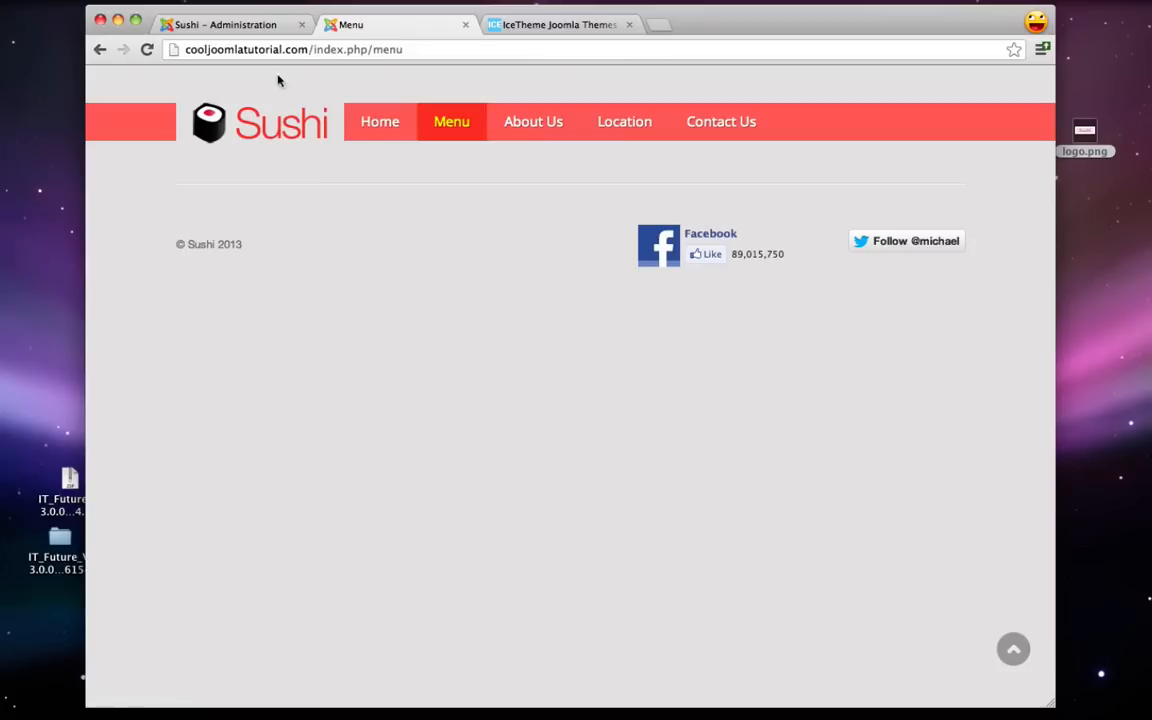
{"action": "left_click", "coordinate": [246, 30]}
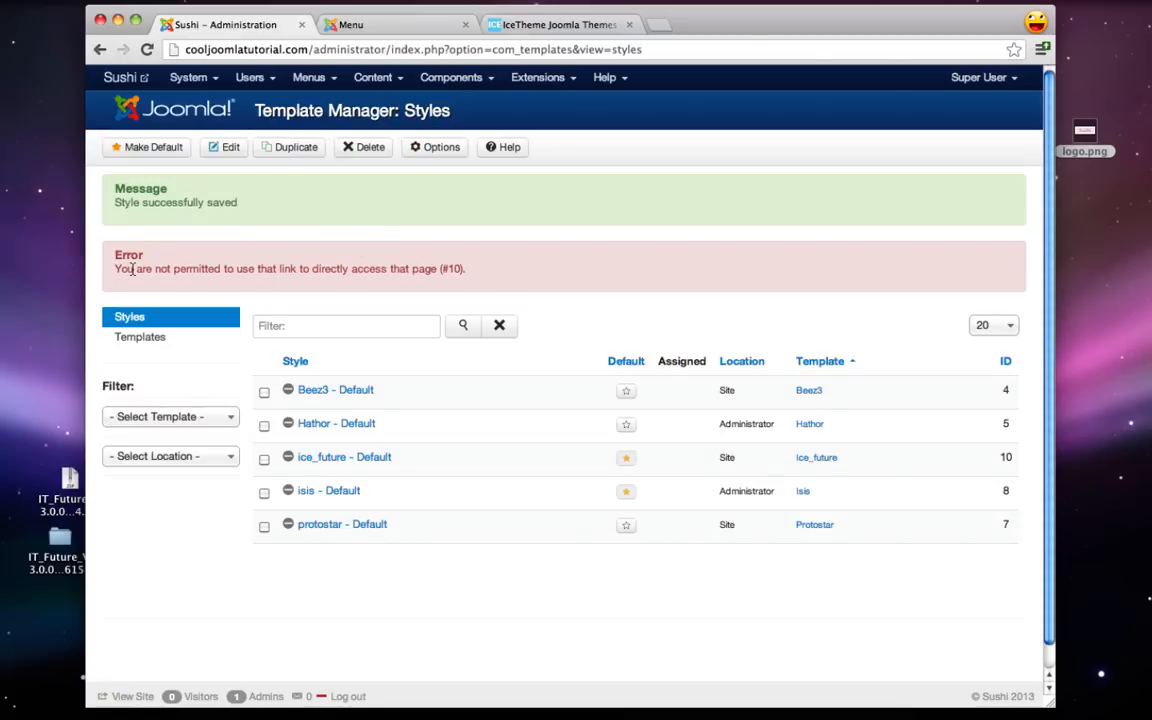
- Go to Content > Articles and open the Menu article for editing
{"action": "left_click_drag", "start_coordinate": [137, 269], "coordinate": [463, 273]}
{"action": "left_click", "coordinate": [394, 272]}
{"action": "left_click", "coordinate": [373, 77]}
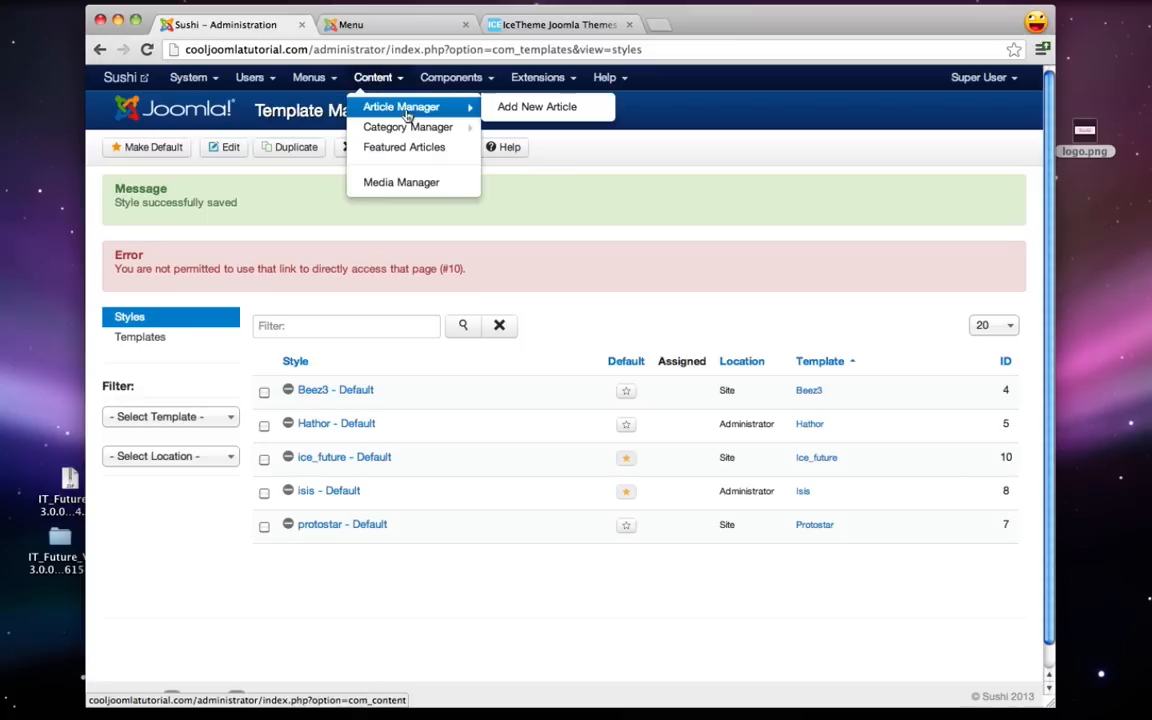
{"action": "left_click", "coordinate": [414, 113]}
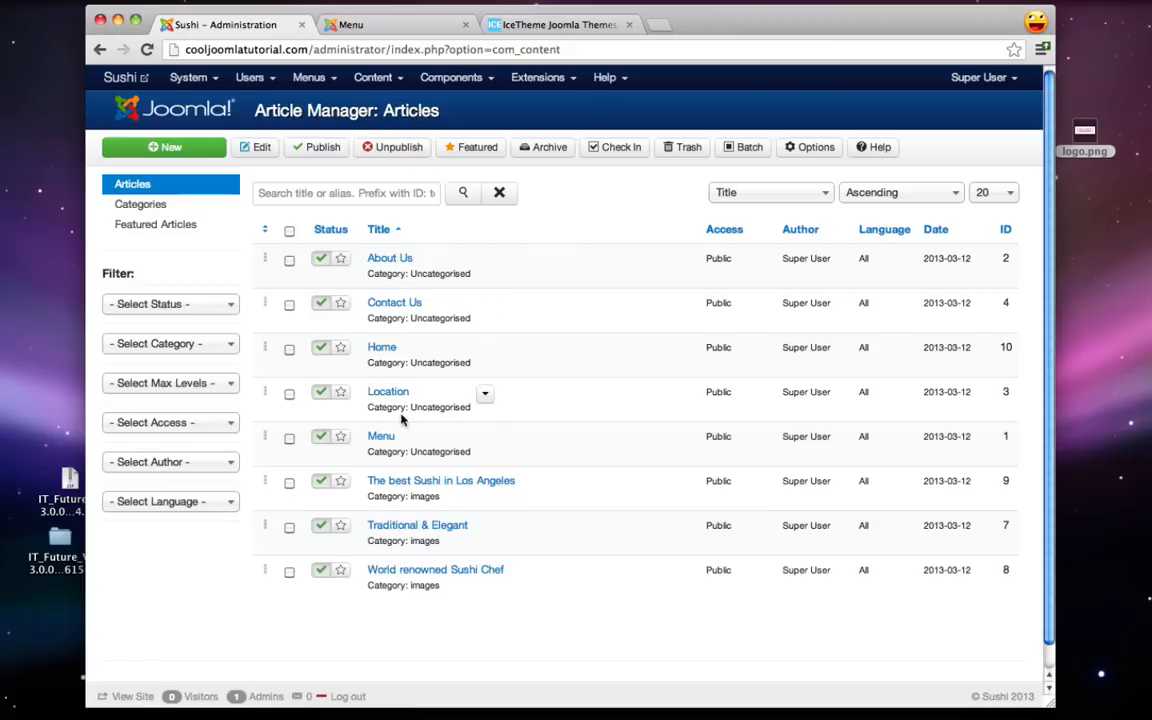
{"action": "left_click", "coordinate": [381, 437]}
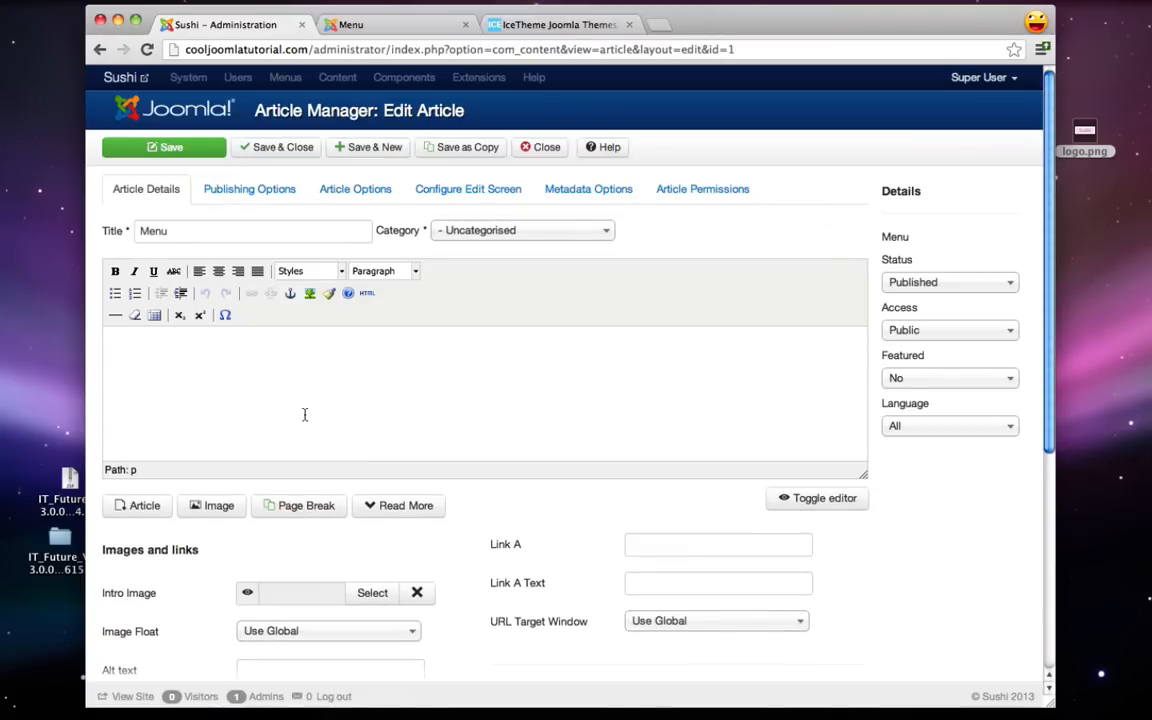
- Upload menu.jpeg from the sushi folder through the article's Image window
{"action": "left_click", "coordinate": [328, 427]}
{"action": "left_click", "coordinate": [212, 508]}
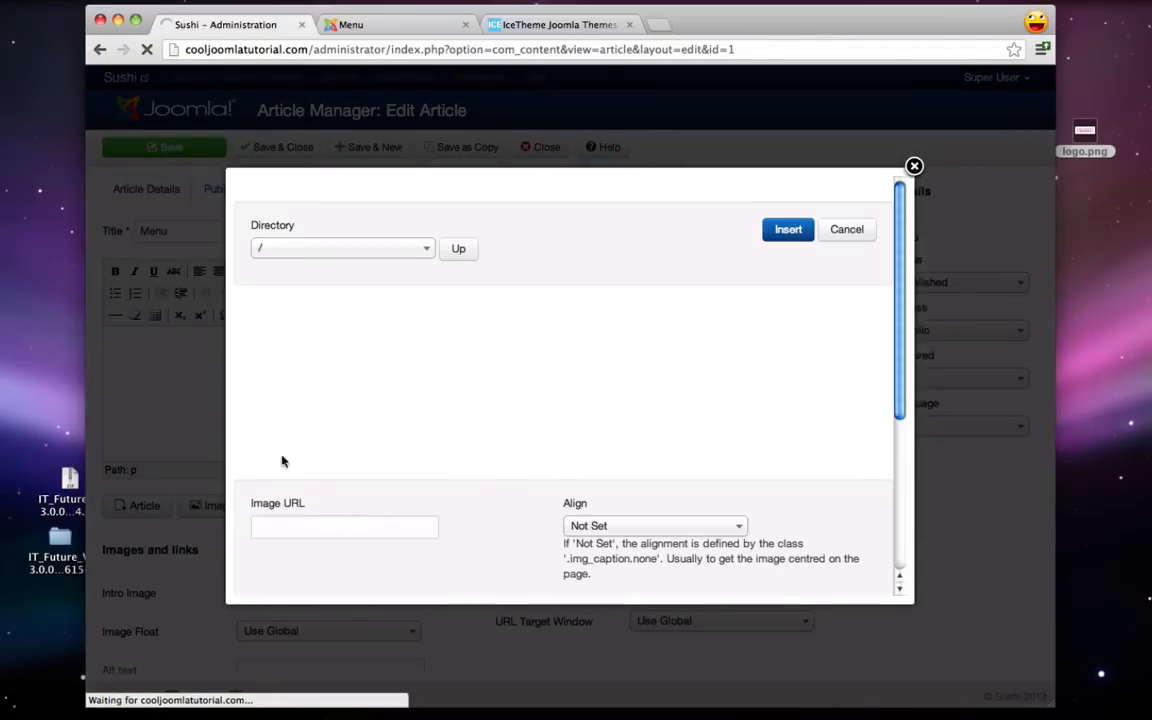
{"action": "scroll", "coordinate": [437, 368], "scroll_direction": "down", "scroll_amount": 5}
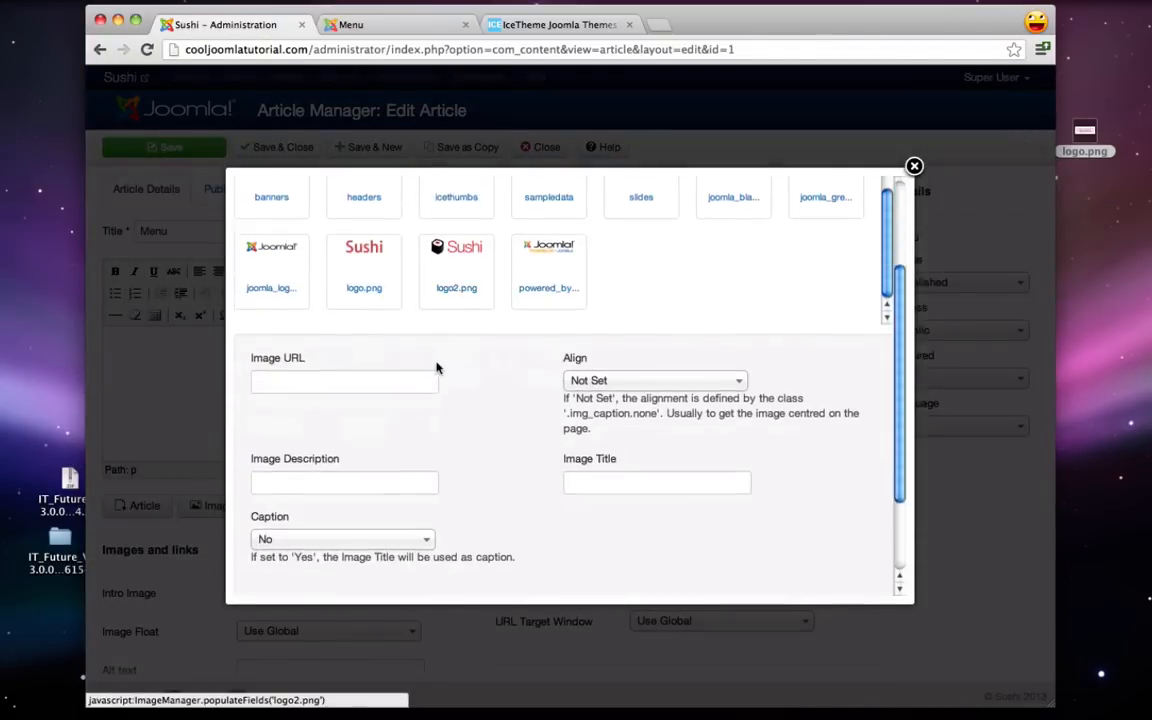
{"action": "left_click", "coordinate": [420, 541]}
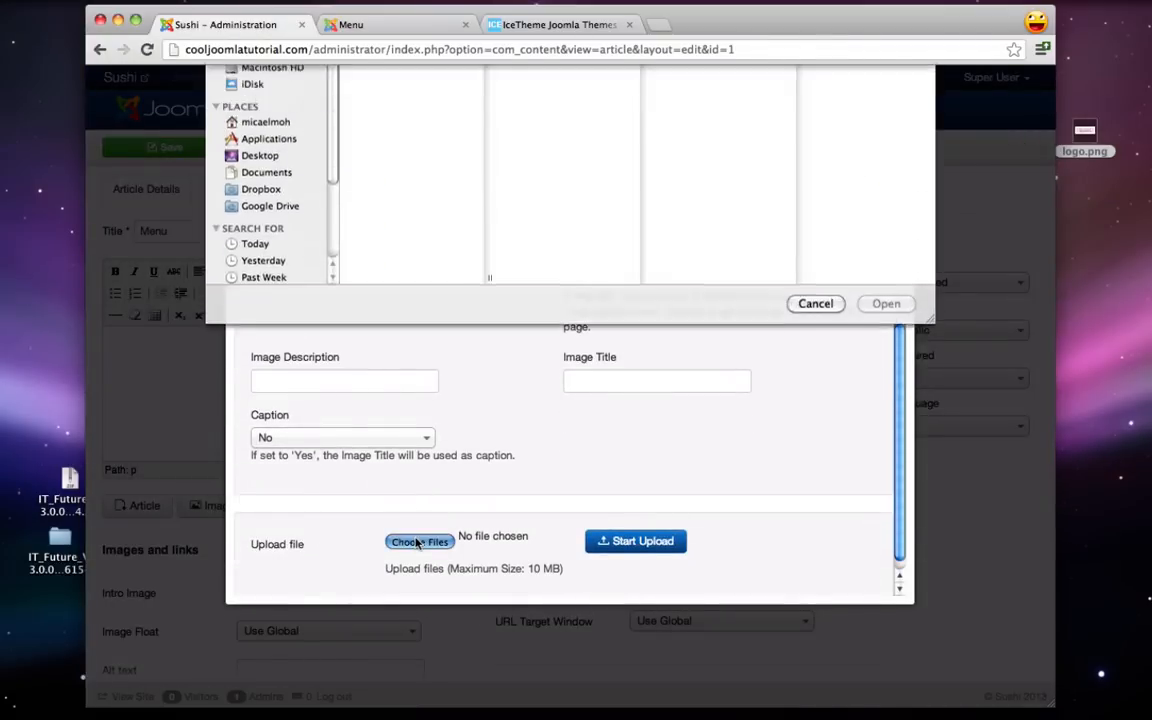
{"action": "left_click", "coordinate": [378, 169]}
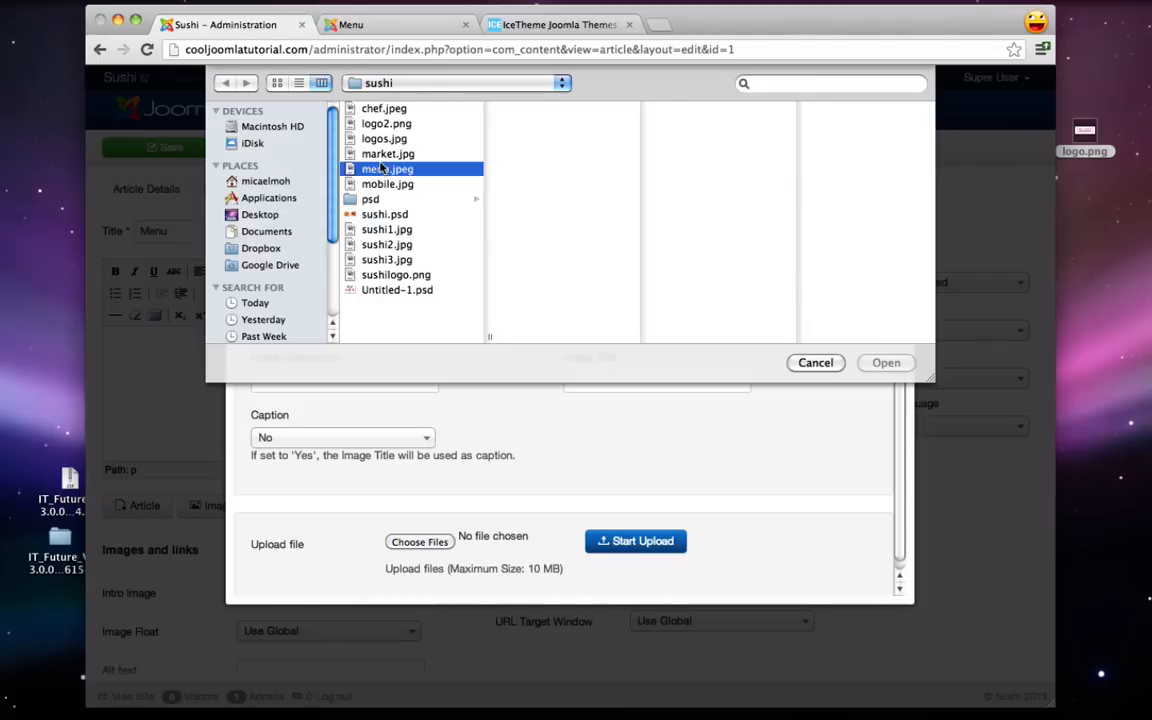
{"action": "left_click", "coordinate": [880, 363]}
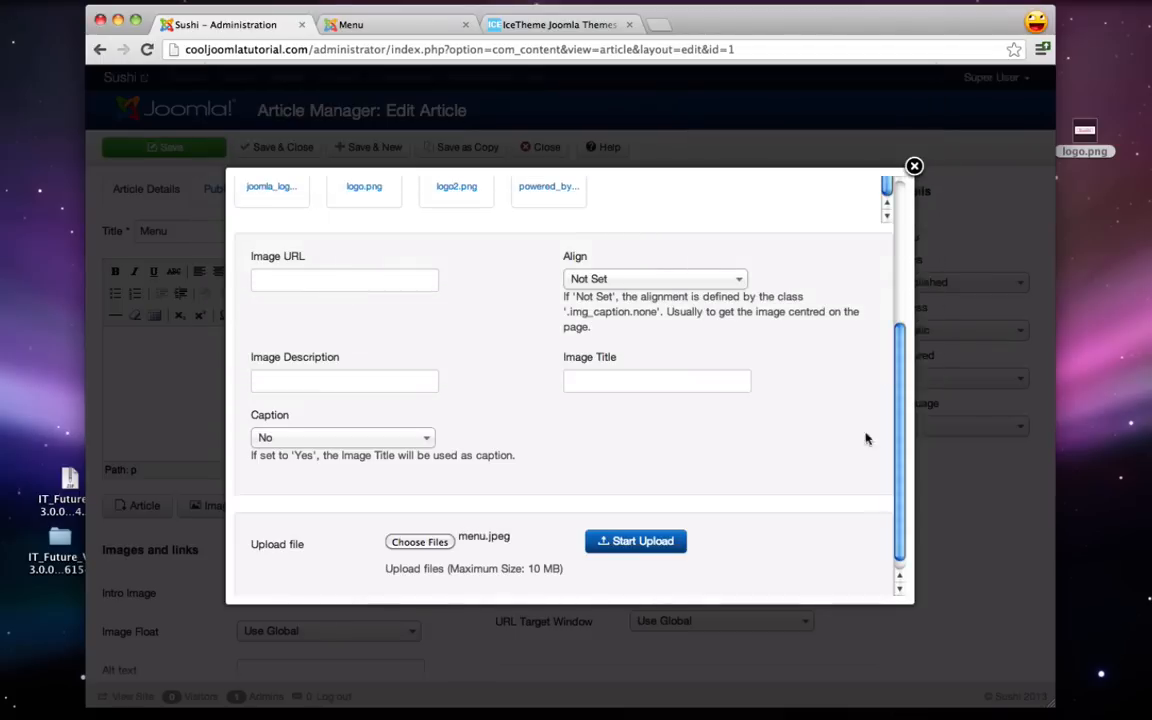
{"action": "left_click", "coordinate": [674, 543]}
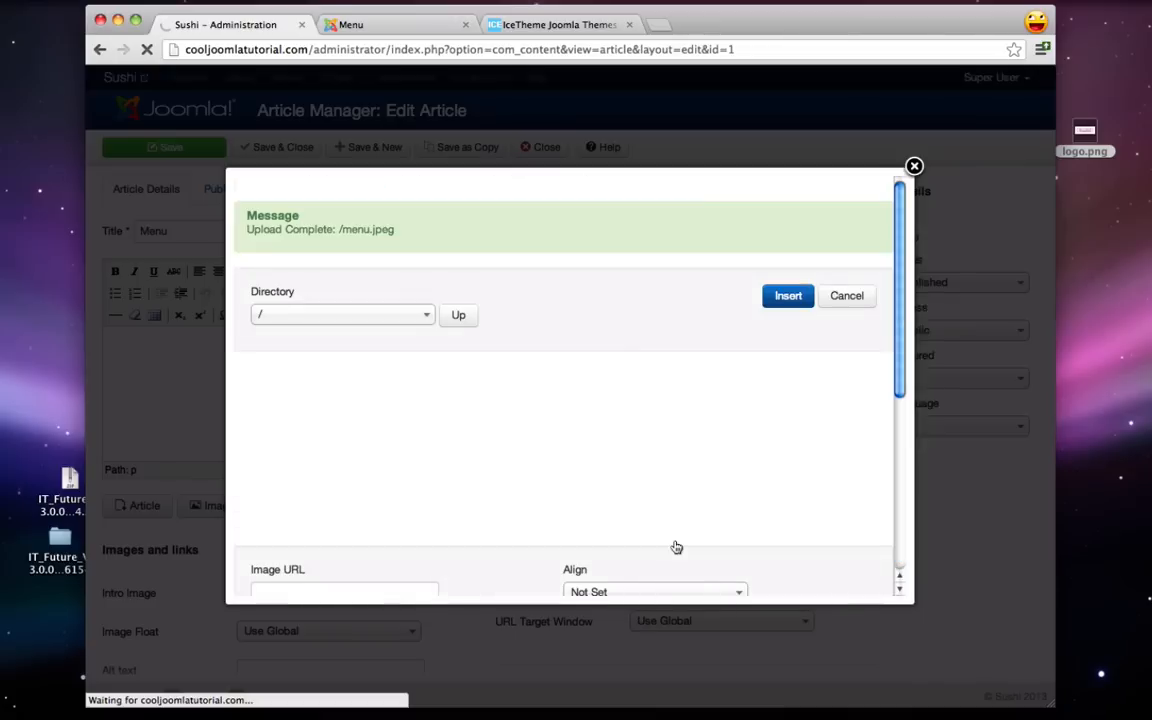
- Insert the uploaded menu.jpeg into the Menu article body and save the article
{"action": "scroll", "coordinate": [674, 503], "scroll_direction": "down", "scroll_amount": 1}
{"action": "left_click", "coordinate": [550, 475]}
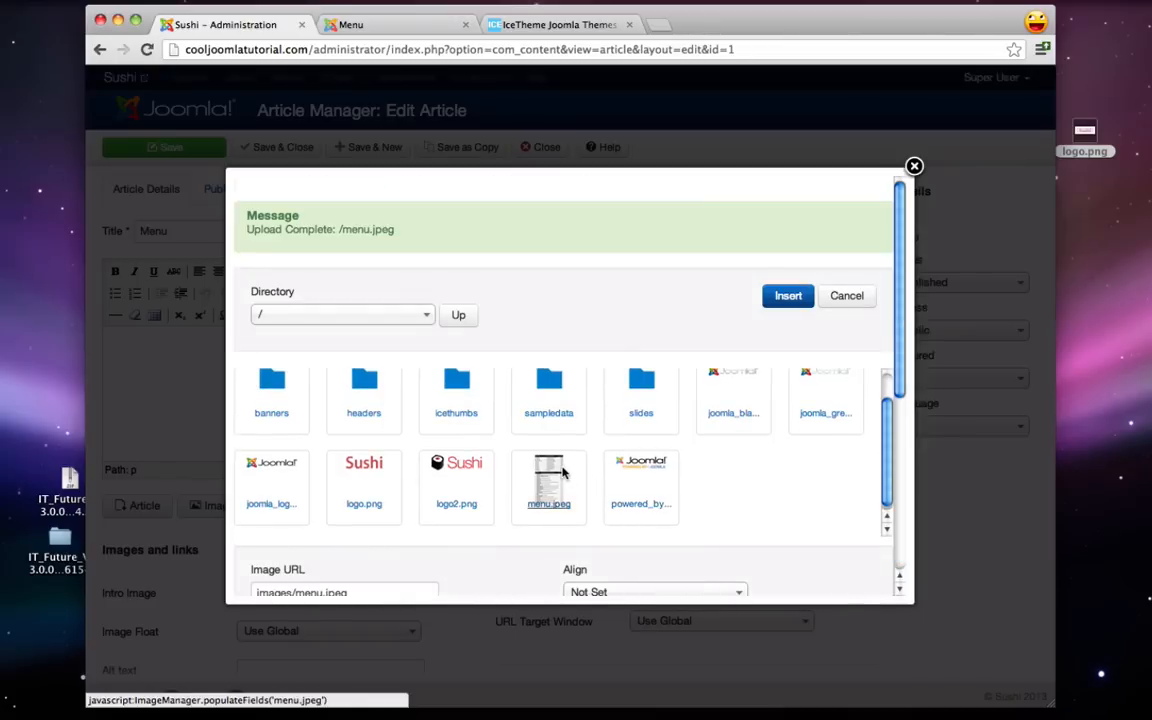
{"action": "left_click", "coordinate": [787, 296]}
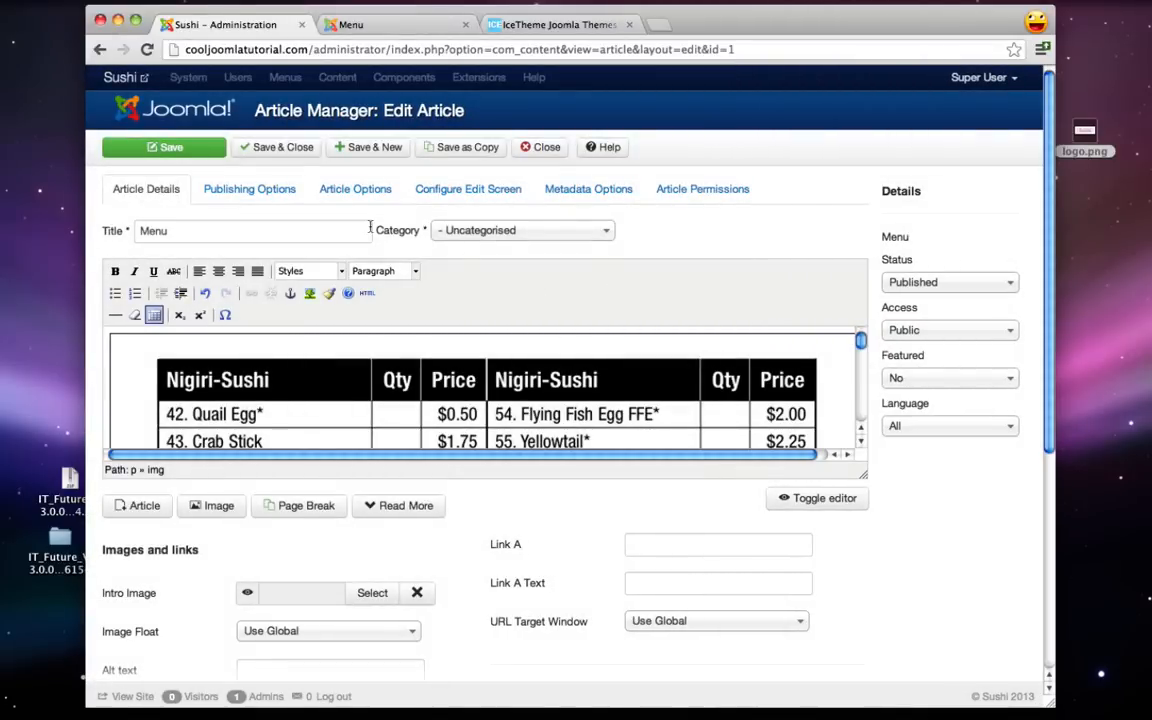
{"action": "left_click", "coordinate": [281, 148]}
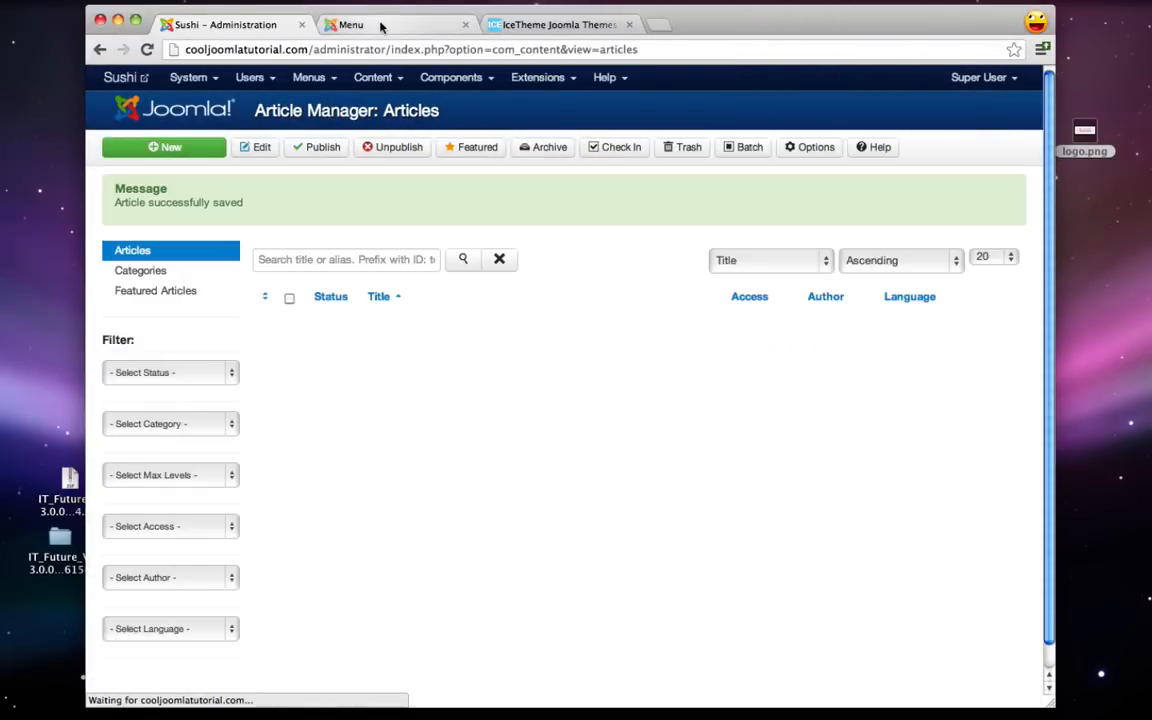
- Reload the live Menu page to check the price table, view About Us, then return to Articles
{"action": "left_click", "coordinate": [380, 24]}
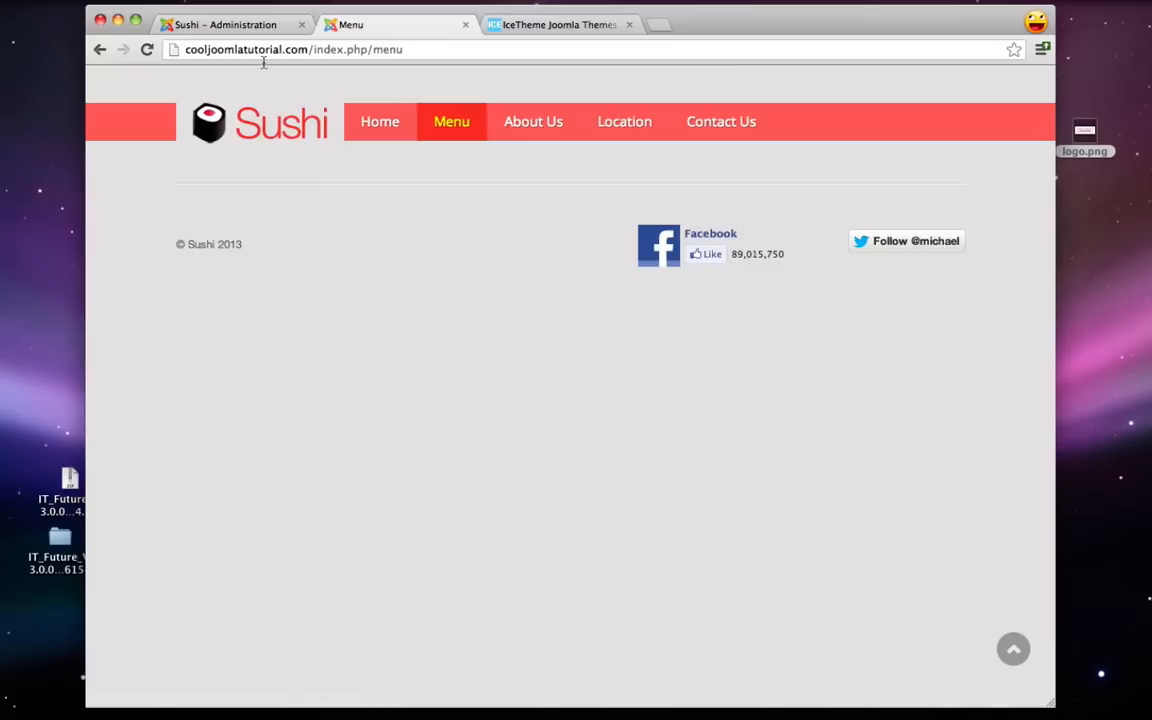
{"action": "left_click", "coordinate": [146, 49]}
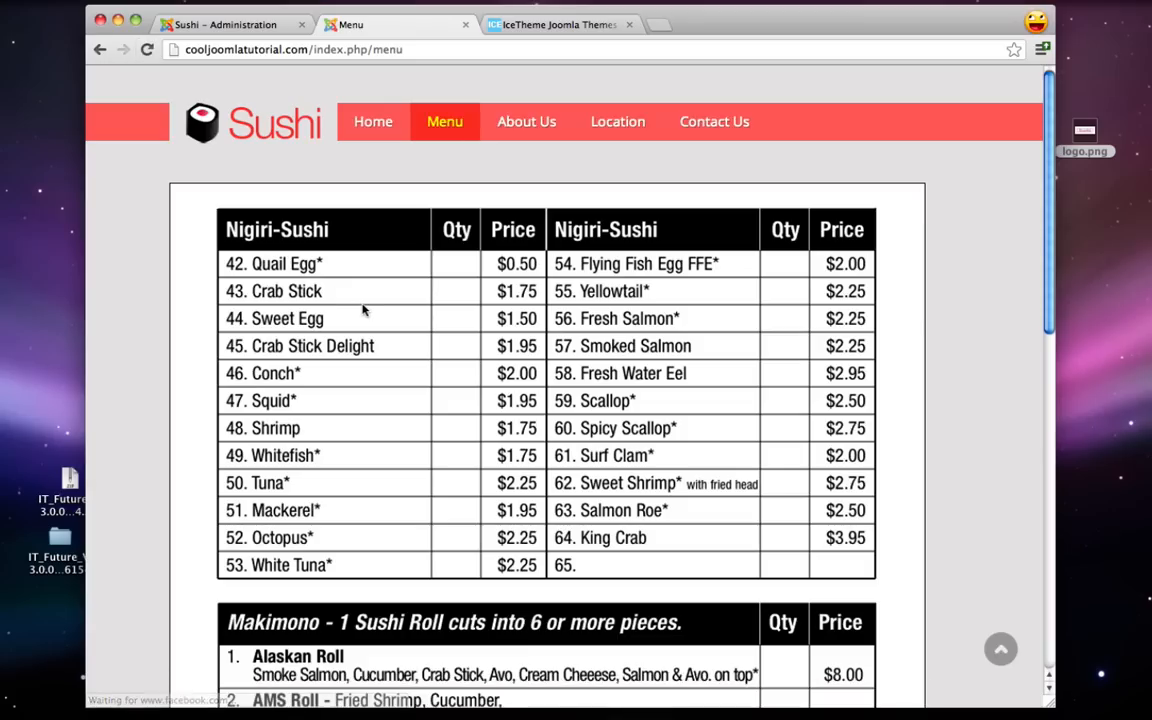
{"action": "scroll", "coordinate": [366, 308], "scroll_direction": "down", "scroll_amount": 15}
{"action": "scroll", "coordinate": [366, 308], "scroll_direction": "up", "scroll_amount": 15}
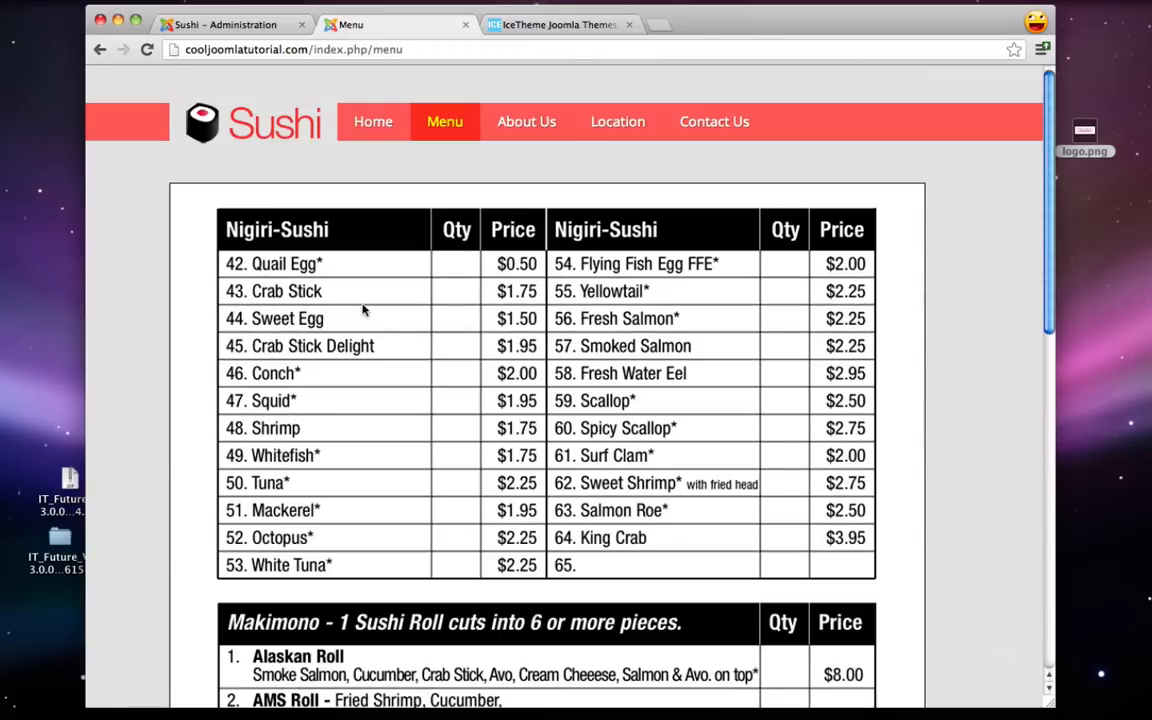
{"action": "left_click", "coordinate": [525, 120]}
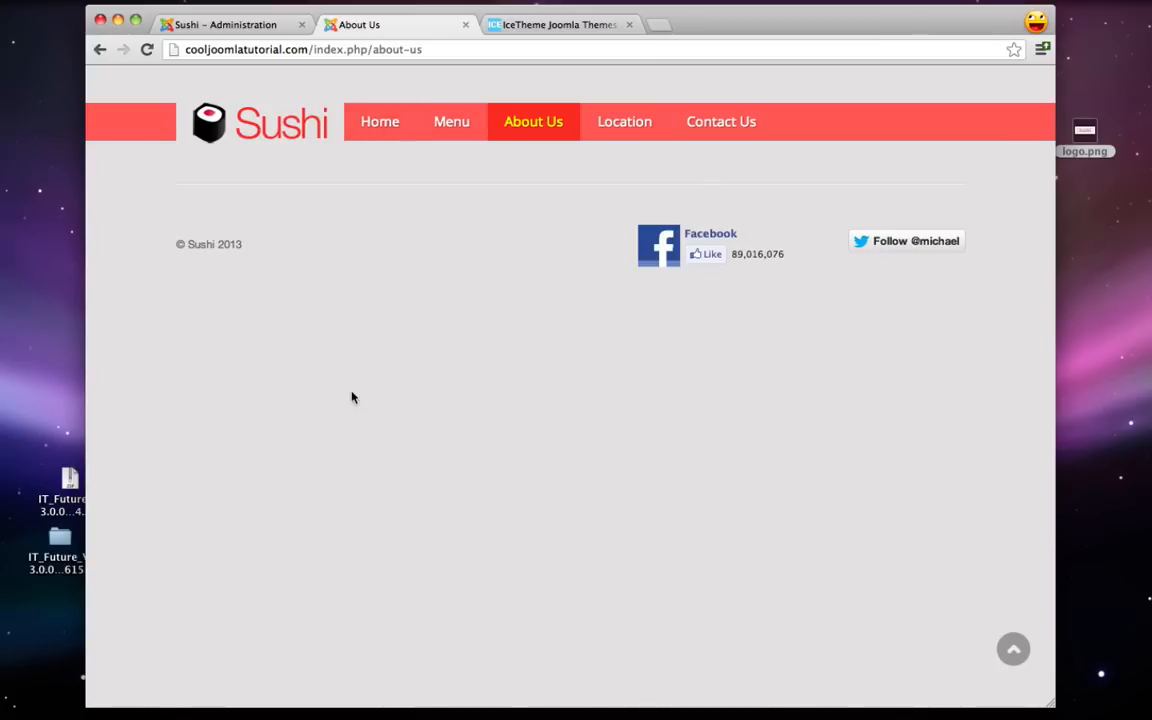
{"action": "left_click", "coordinate": [244, 27]}
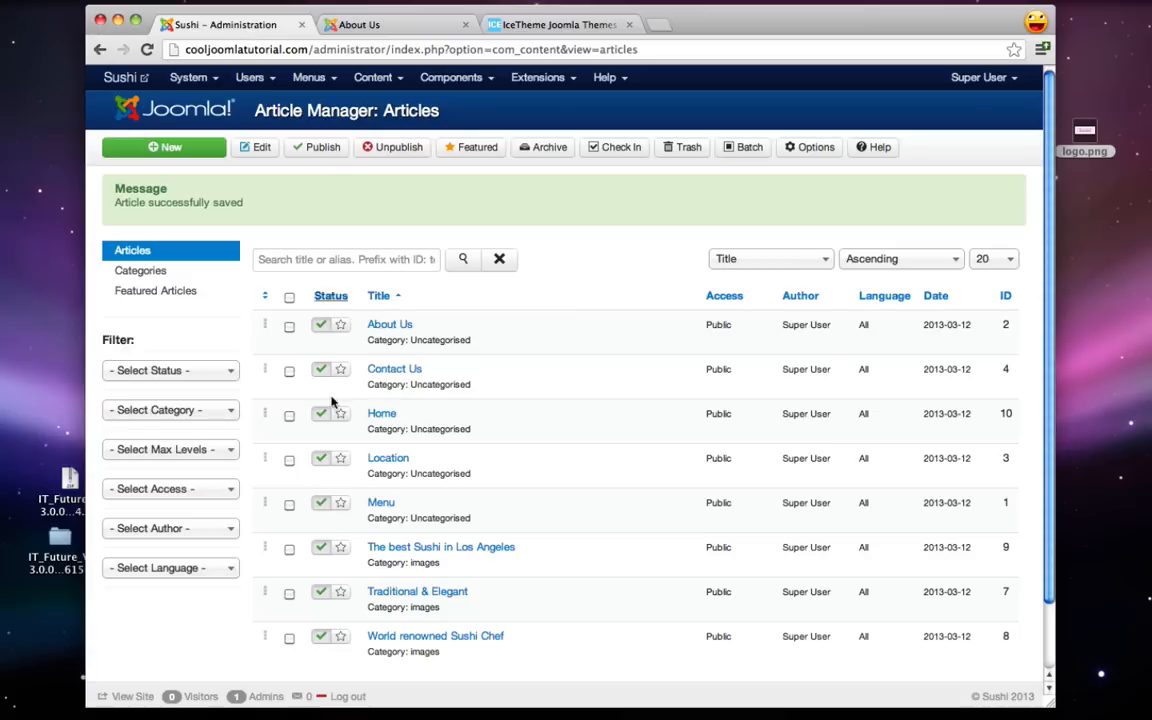
- Open the About Us article and paste in the Sushi Restaurant history copied from TextEdit
{"action": "left_click", "coordinate": [390, 326]}
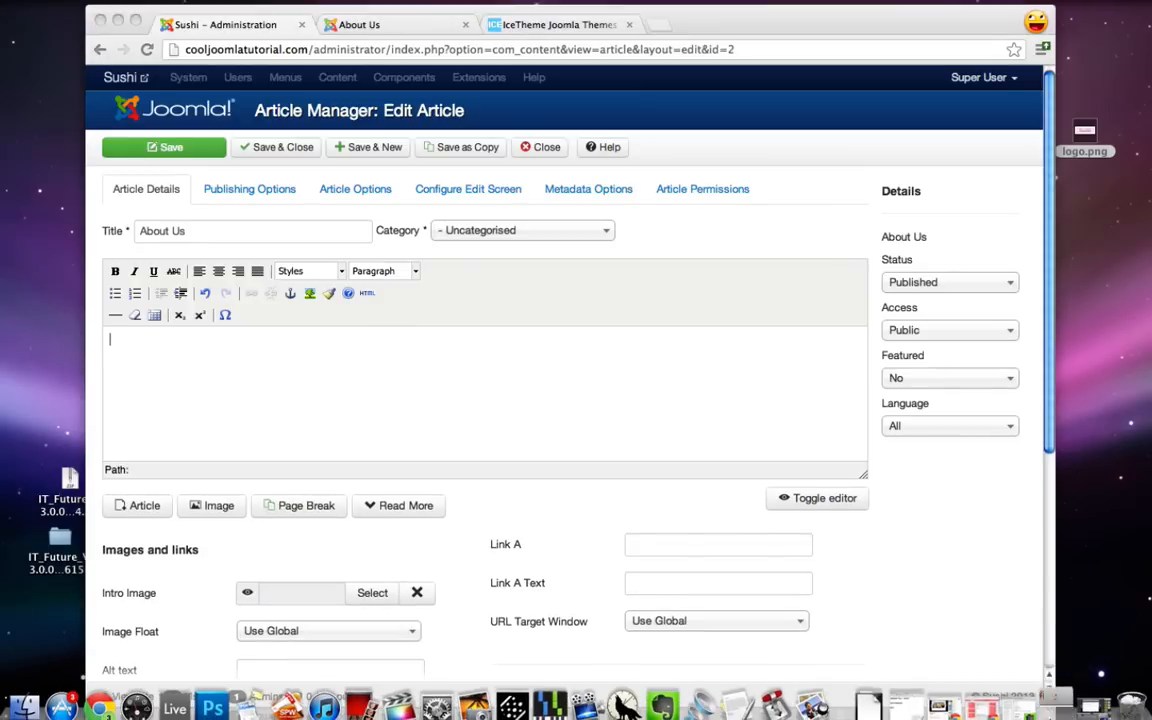
{"action": "left_click", "coordinate": [761, 712]}
{"action": "right_click", "coordinate": [131, 254]}
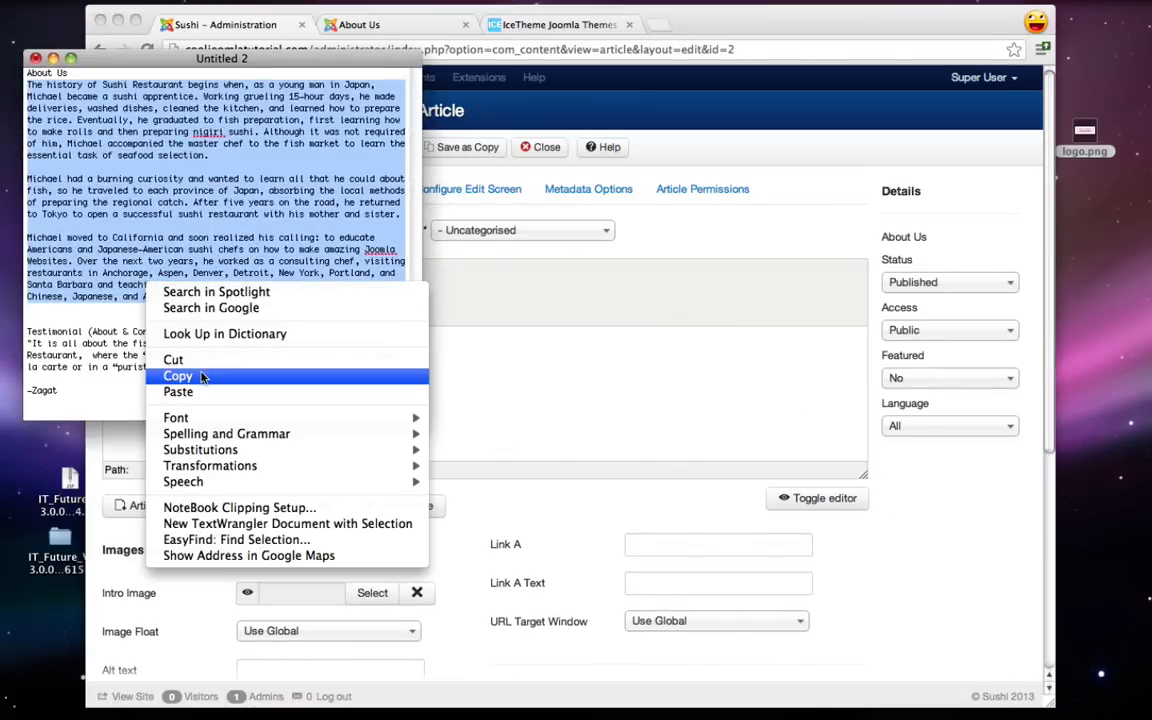
{"action": "left_click", "coordinate": [170, 340]}
{"action": "left_click", "coordinate": [53, 58]}
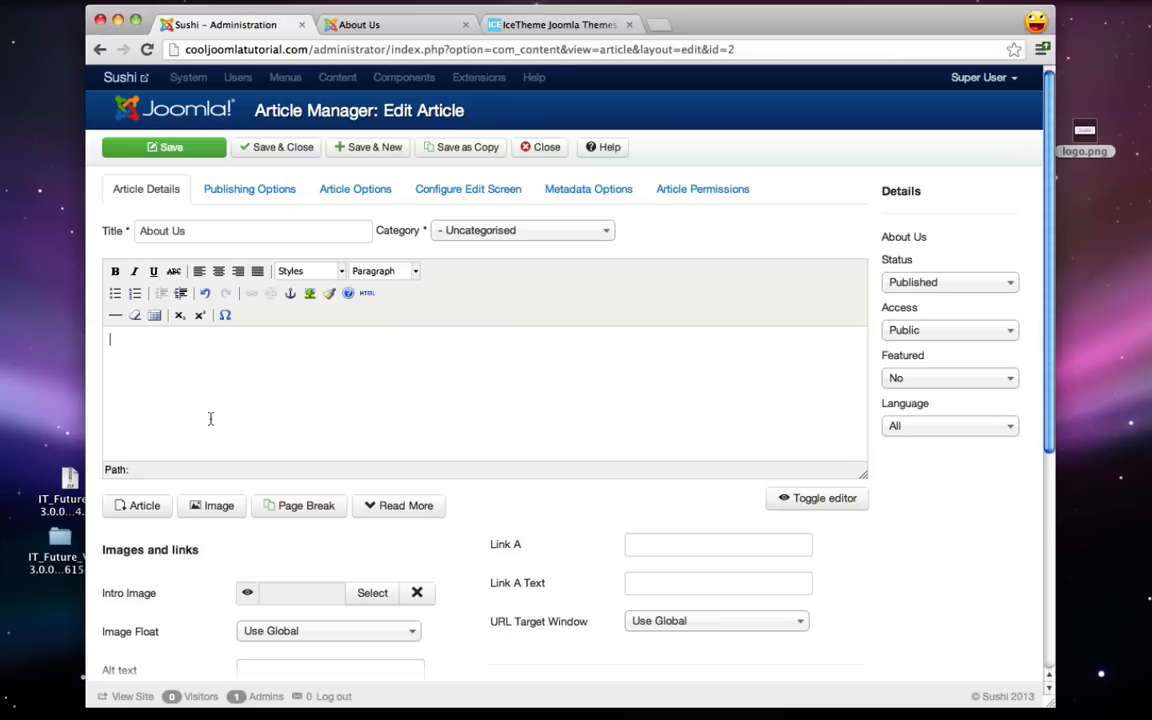
{"action": "right_click", "coordinate": [232, 405]}
{"action": "left_click", "coordinate": [291, 481]}
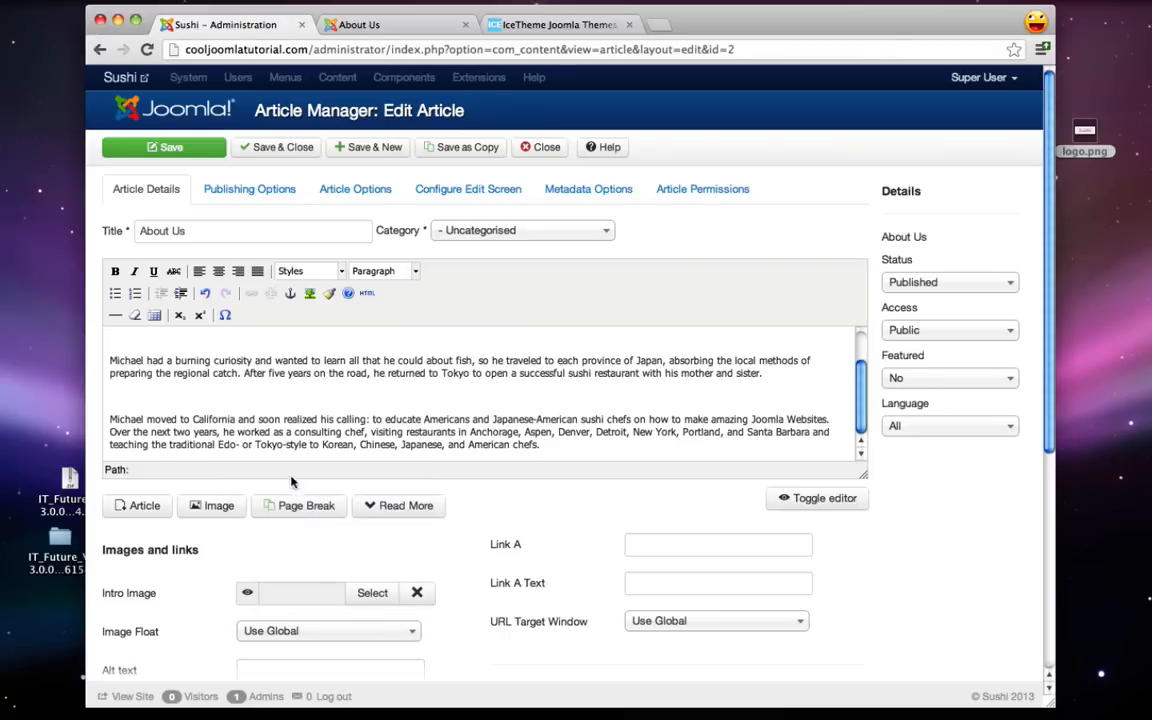
- Delete the blank lines before the second and third paragraphs
{"action": "left_click", "coordinate": [149, 403]}
{"action": "key", "text": "BackSpace"}
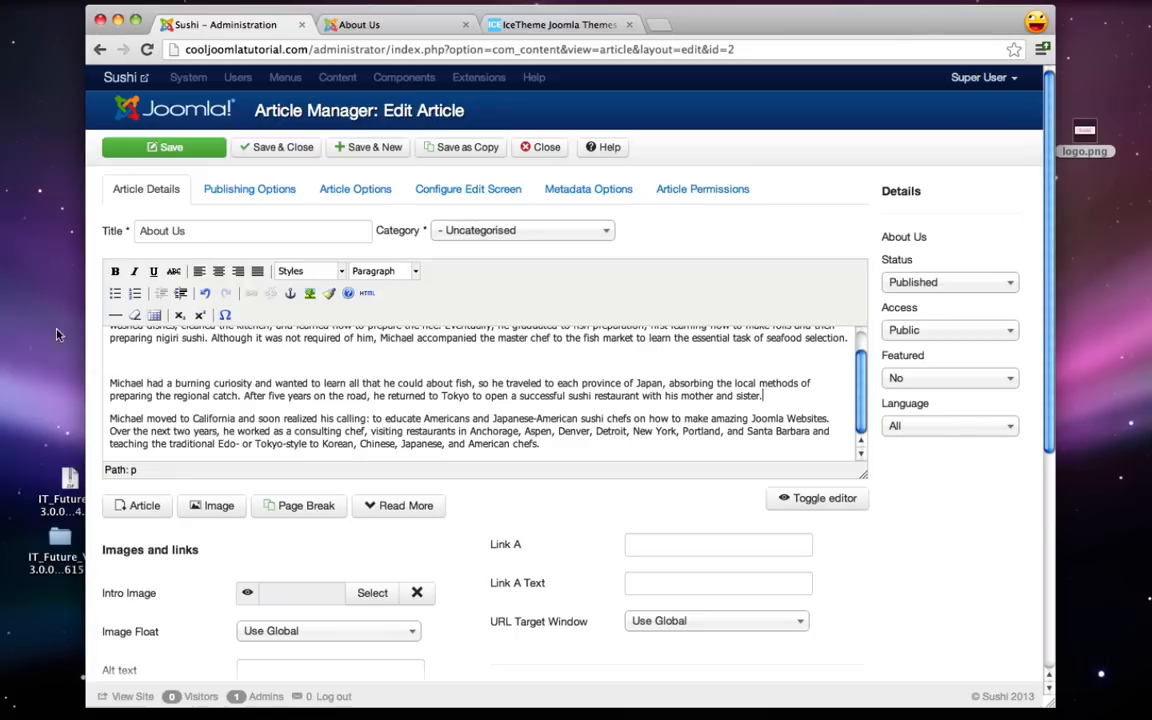
{"action": "left_click", "coordinate": [121, 366]}
{"action": "key", "text": "BackSpace"}
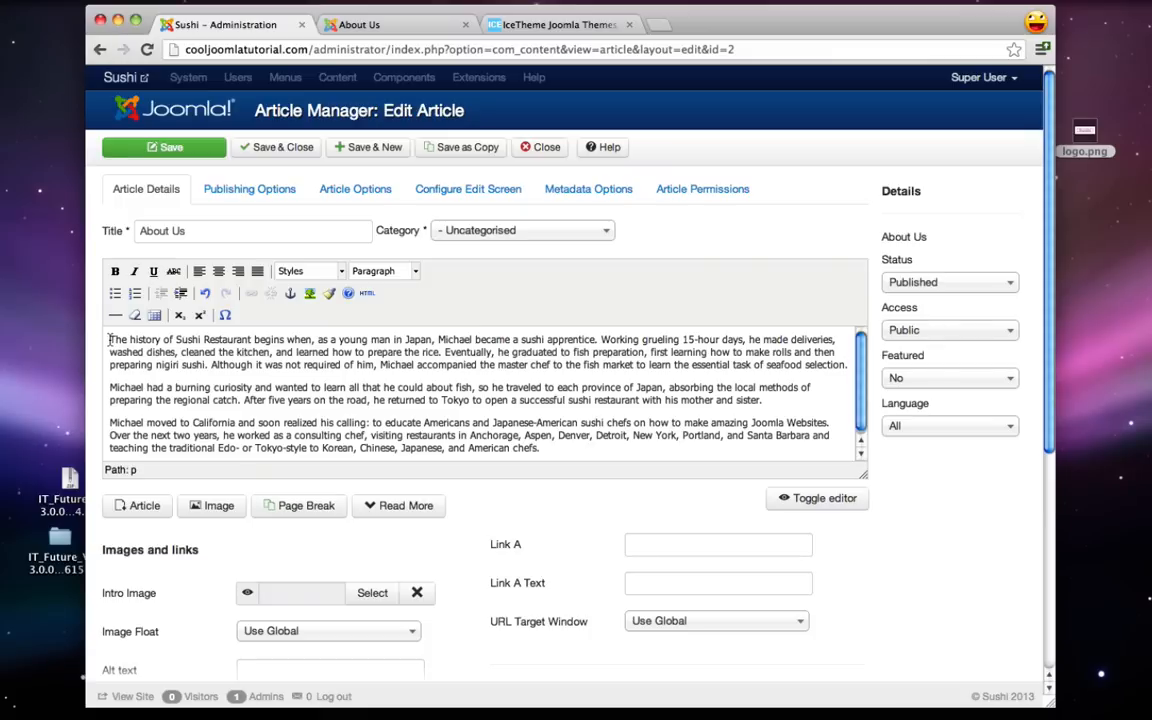
- Upload chef.jpeg from the sushi folder through the About Us article's Image window
{"action": "left_click", "coordinate": [224, 505]}
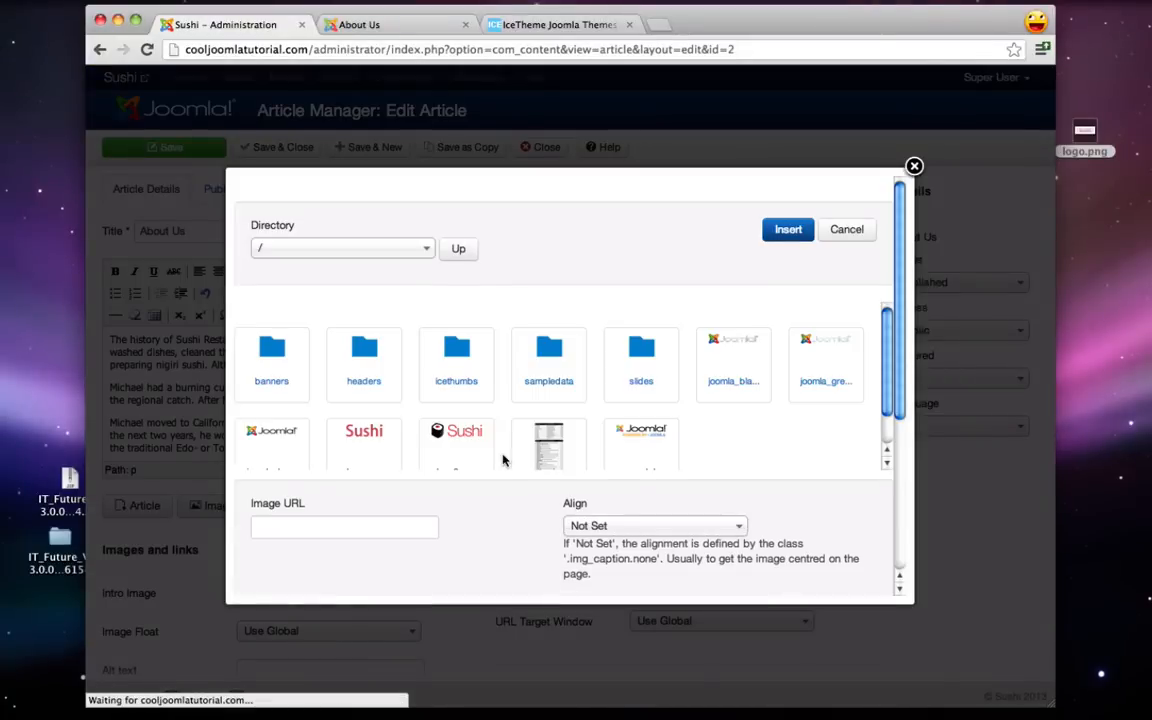
{"action": "scroll", "coordinate": [503, 460], "scroll_direction": "down", "scroll_amount": 3}
{"action": "scroll", "coordinate": [503, 465], "scroll_direction": "down", "scroll_amount": 2}
{"action": "left_click", "coordinate": [430, 549]}
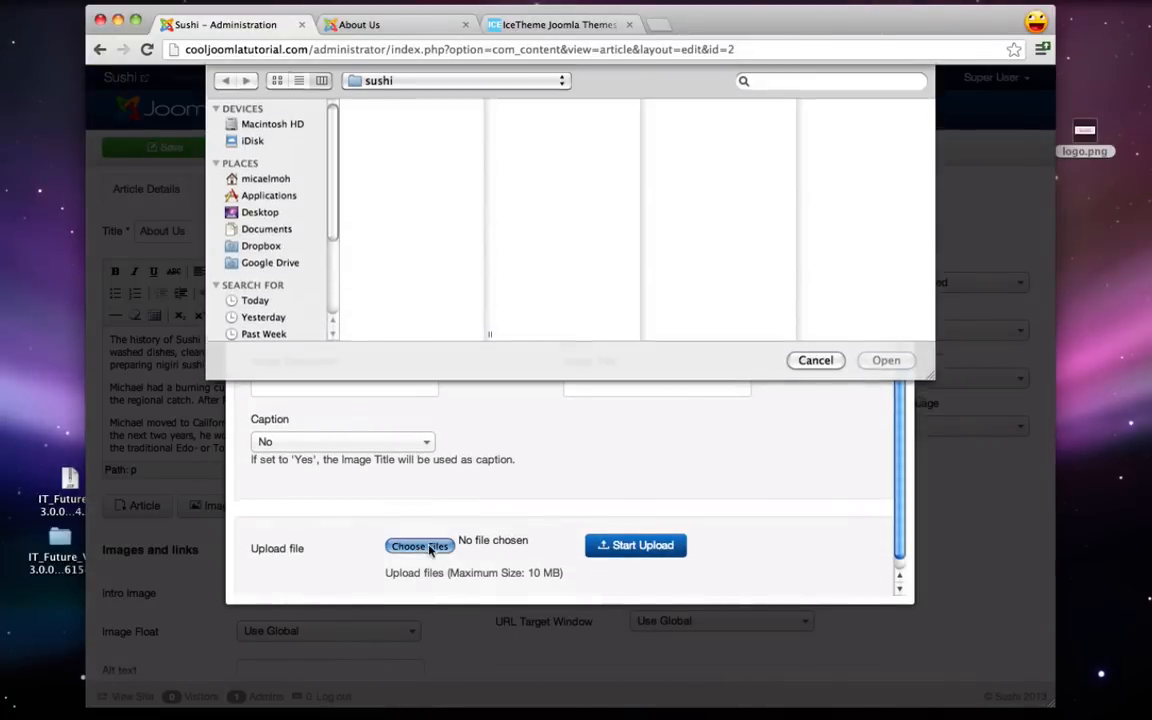
{"action": "left_click", "coordinate": [386, 108]}
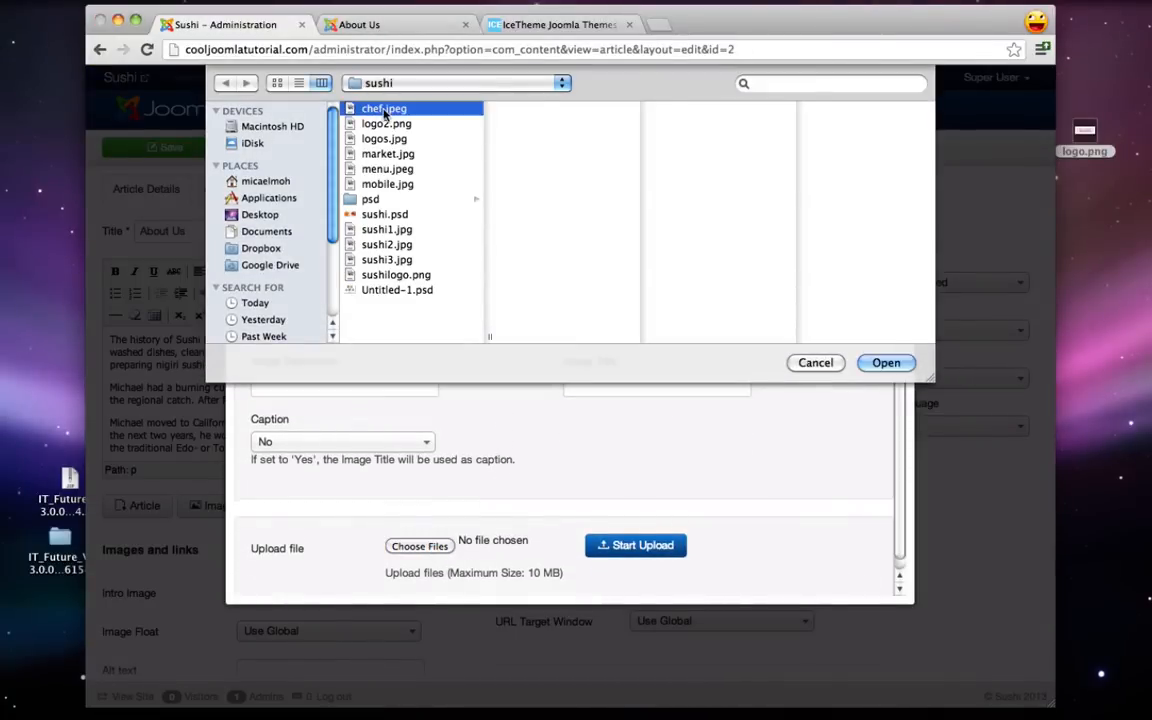
{"action": "left_click", "coordinate": [886, 363]}
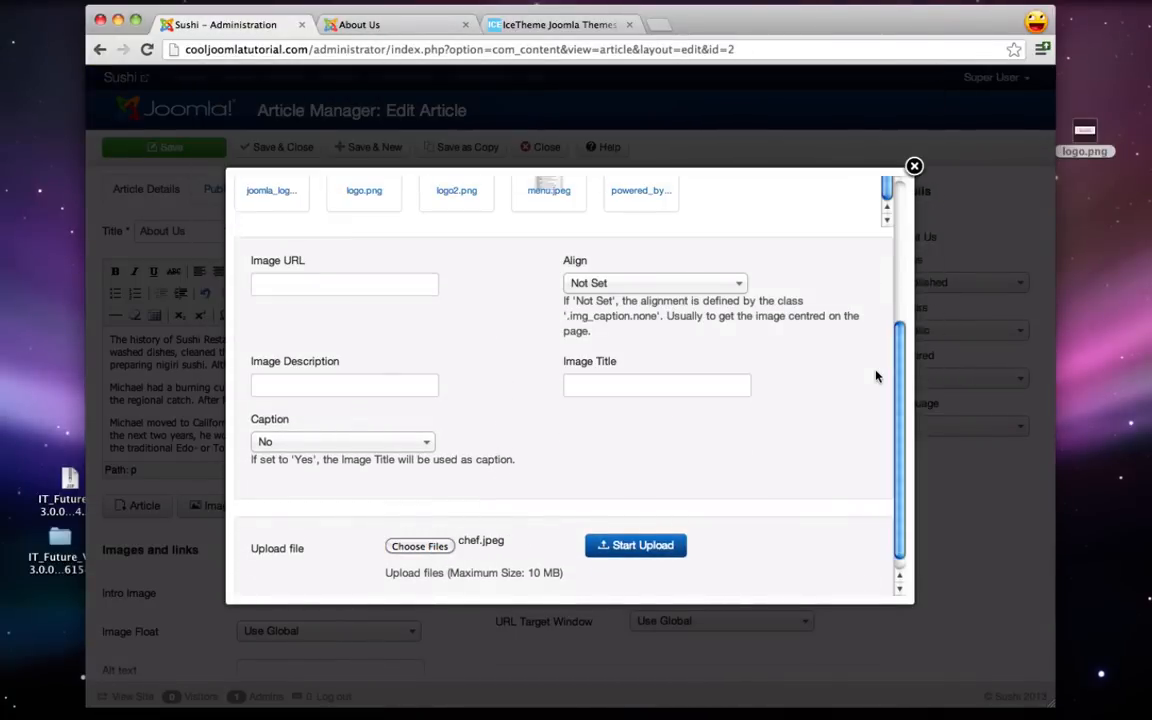
{"action": "left_click", "coordinate": [640, 546]}
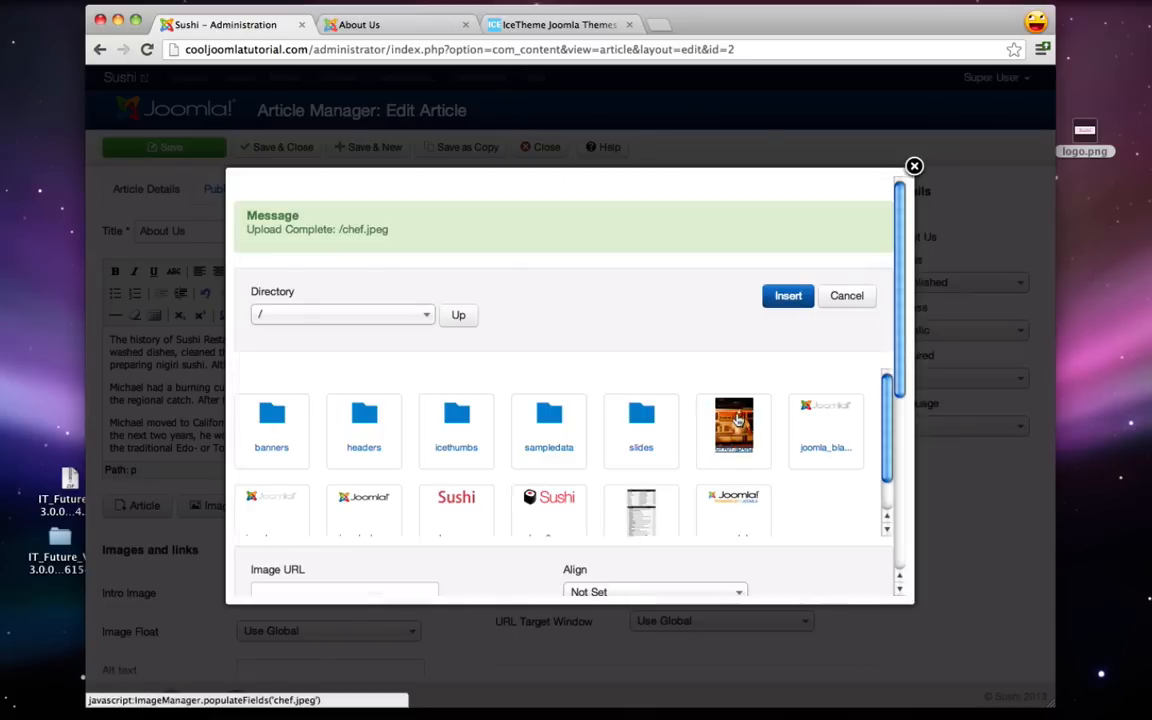
- Insert chef.jpeg left-aligned into the About Us article and save it
{"action": "left_click", "coordinate": [737, 421]}
{"action": "scroll", "coordinate": [737, 420], "scroll_direction": "down", "scroll_amount": 3}
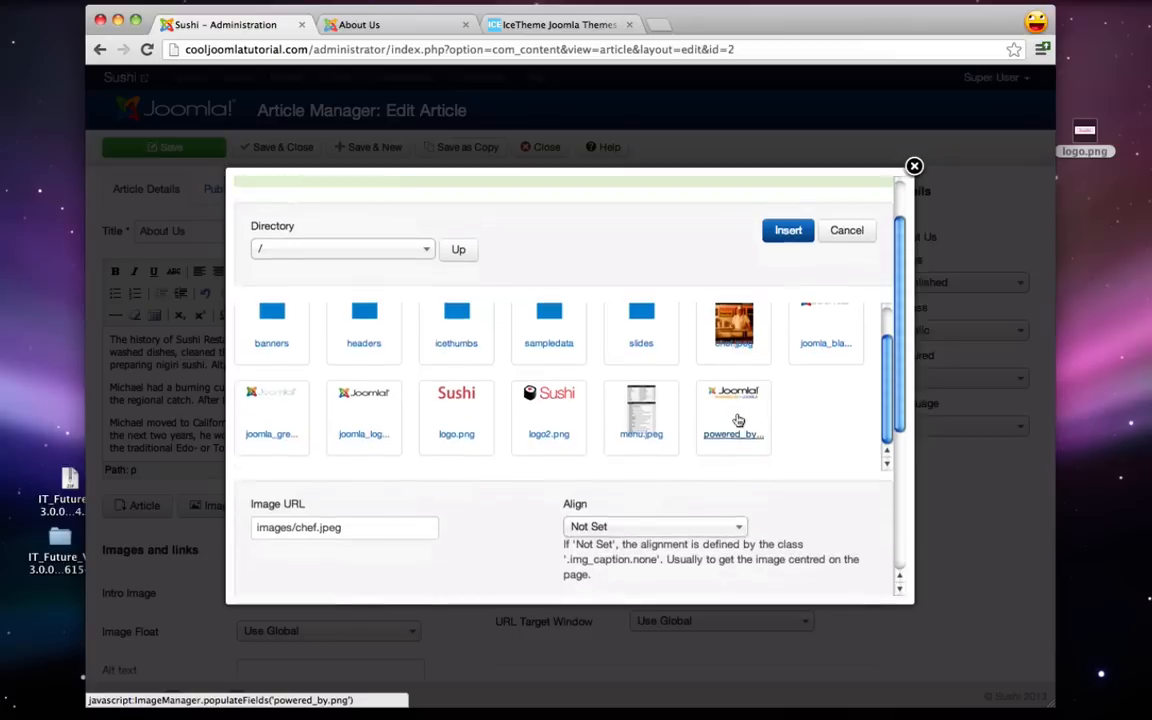
{"action": "left_click", "coordinate": [600, 523]}
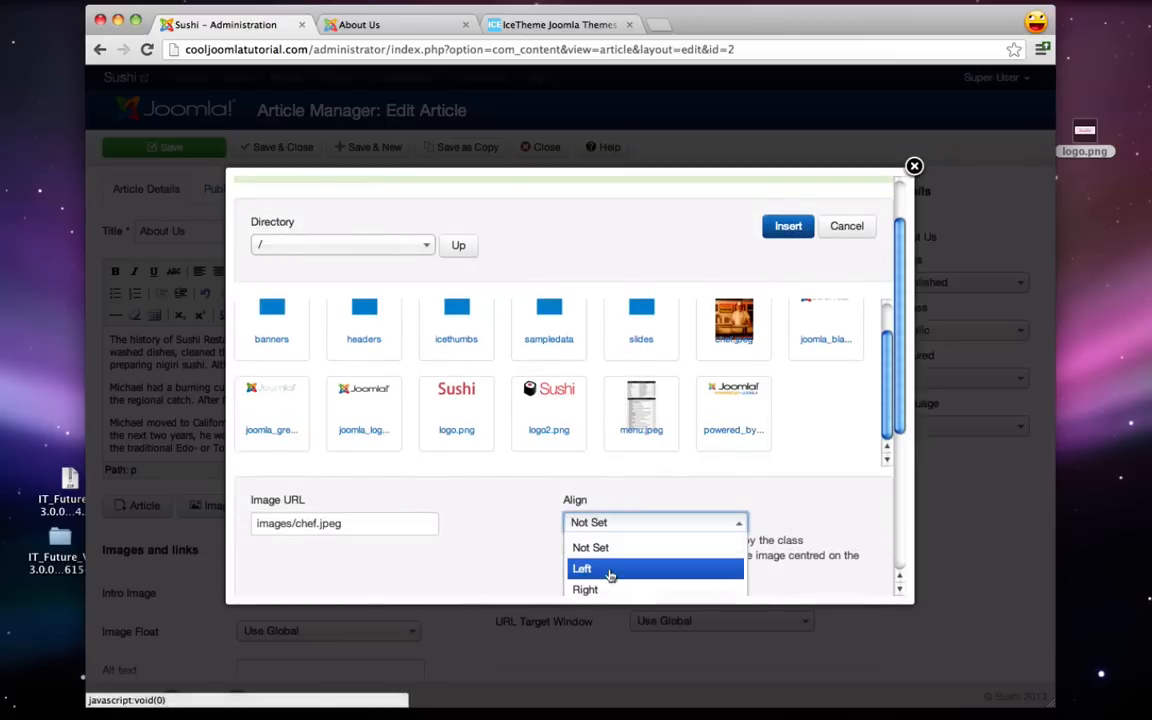
{"action": "left_click", "coordinate": [607, 569]}
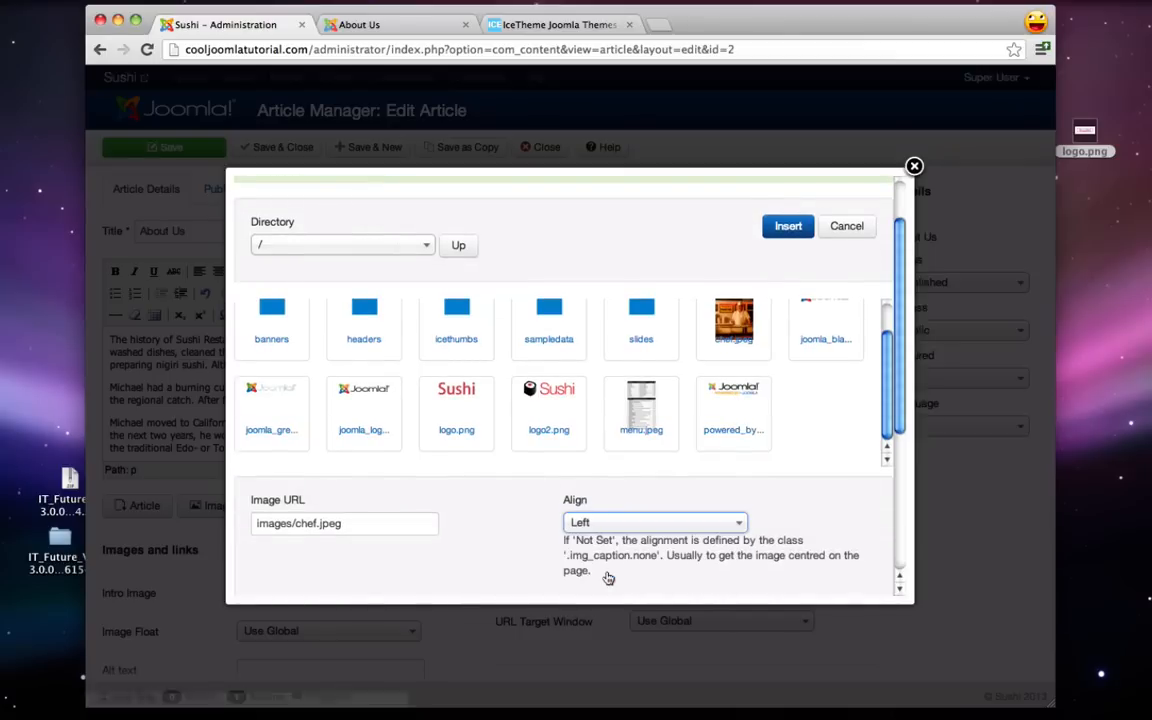
{"action": "left_click", "coordinate": [786, 227]}
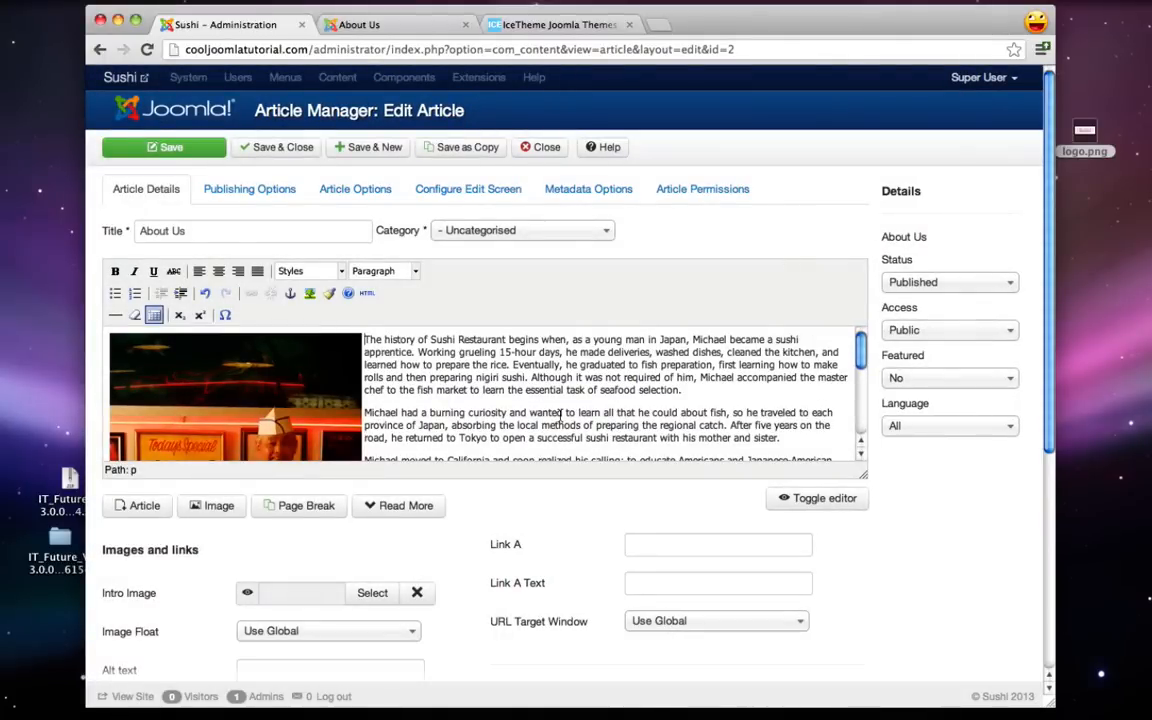
{"action": "scroll", "coordinate": [560, 418], "scroll_direction": "down", "scroll_amount": 5}
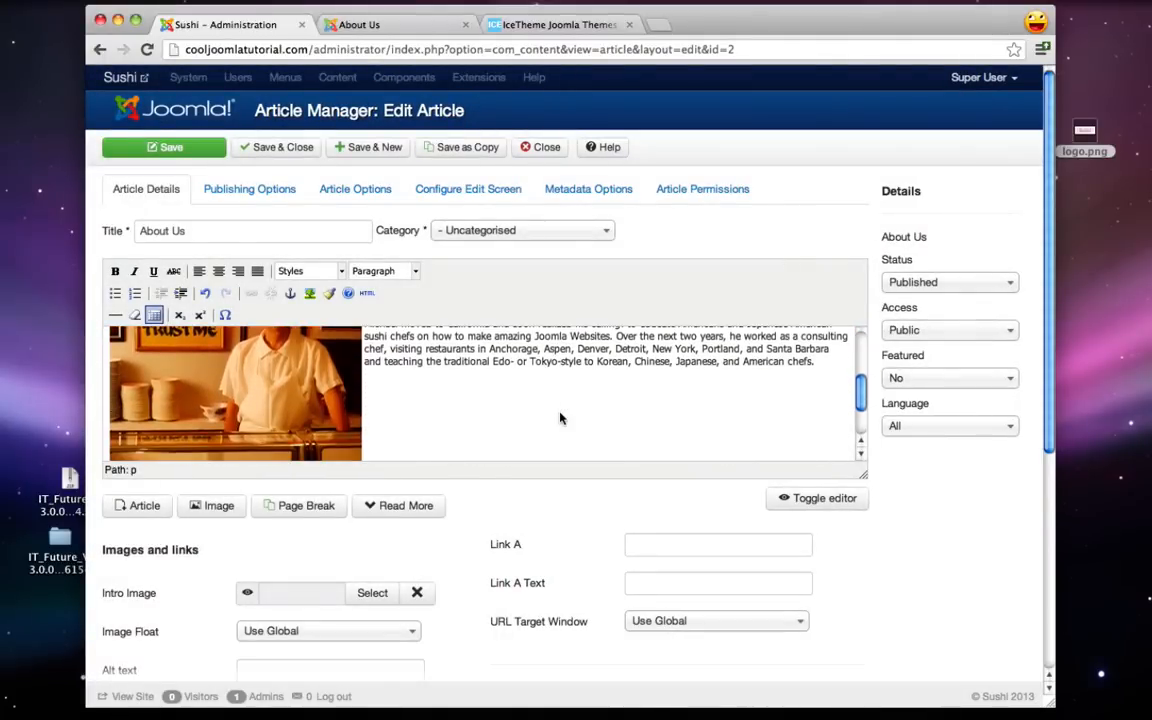
{"action": "scroll", "coordinate": [560, 418], "scroll_direction": "up", "scroll_amount": 5}
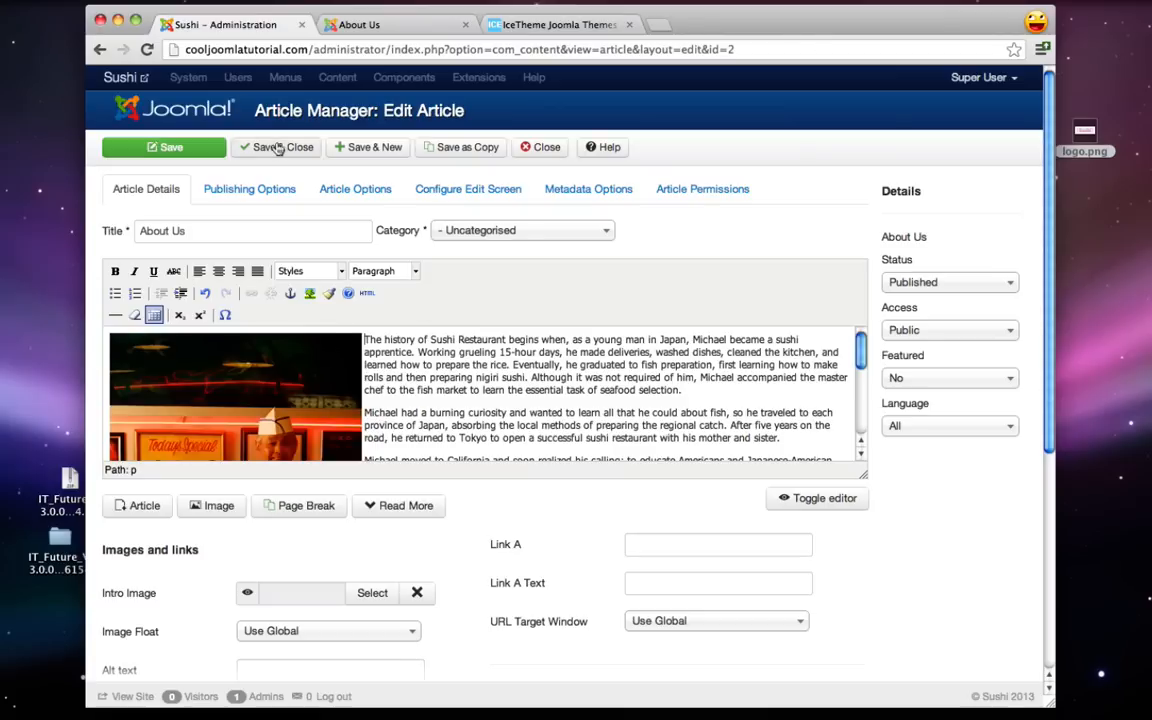
{"action": "left_click", "coordinate": [279, 148]}
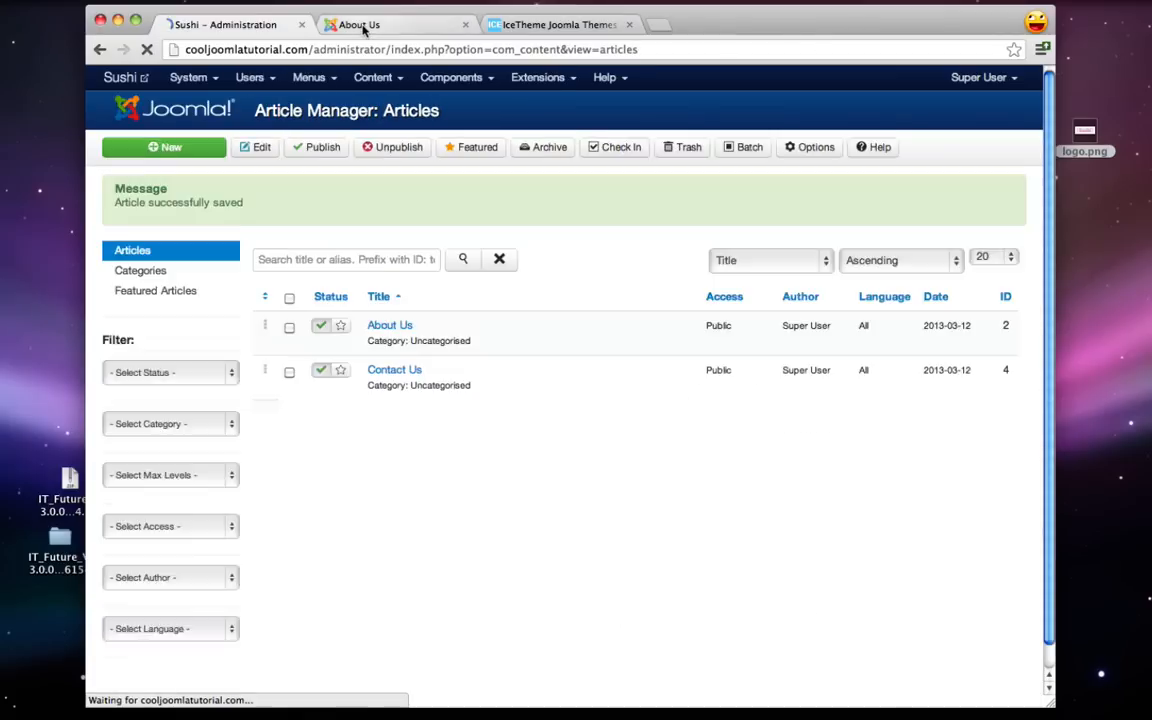
- Reload the live About Us page to check the chef photo, then open a new browser tab
{"action": "left_click", "coordinate": [364, 26]}
{"action": "left_click", "coordinate": [147, 49]}
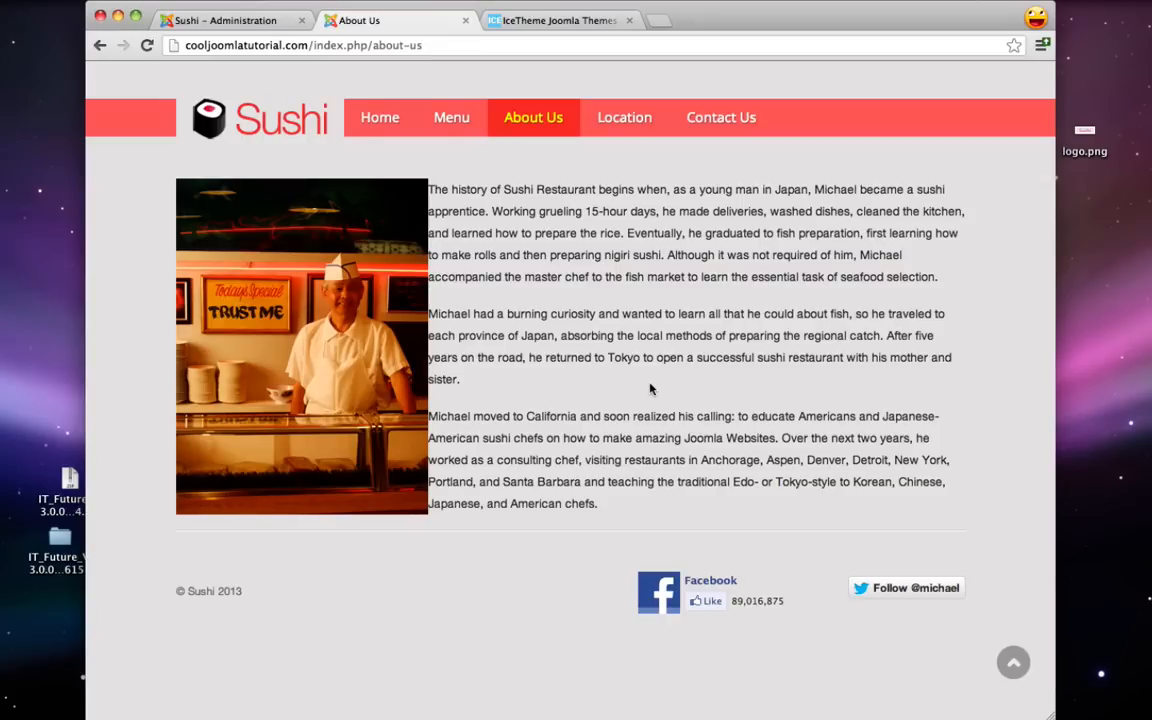
{"action": "key", "text": "super+t"}
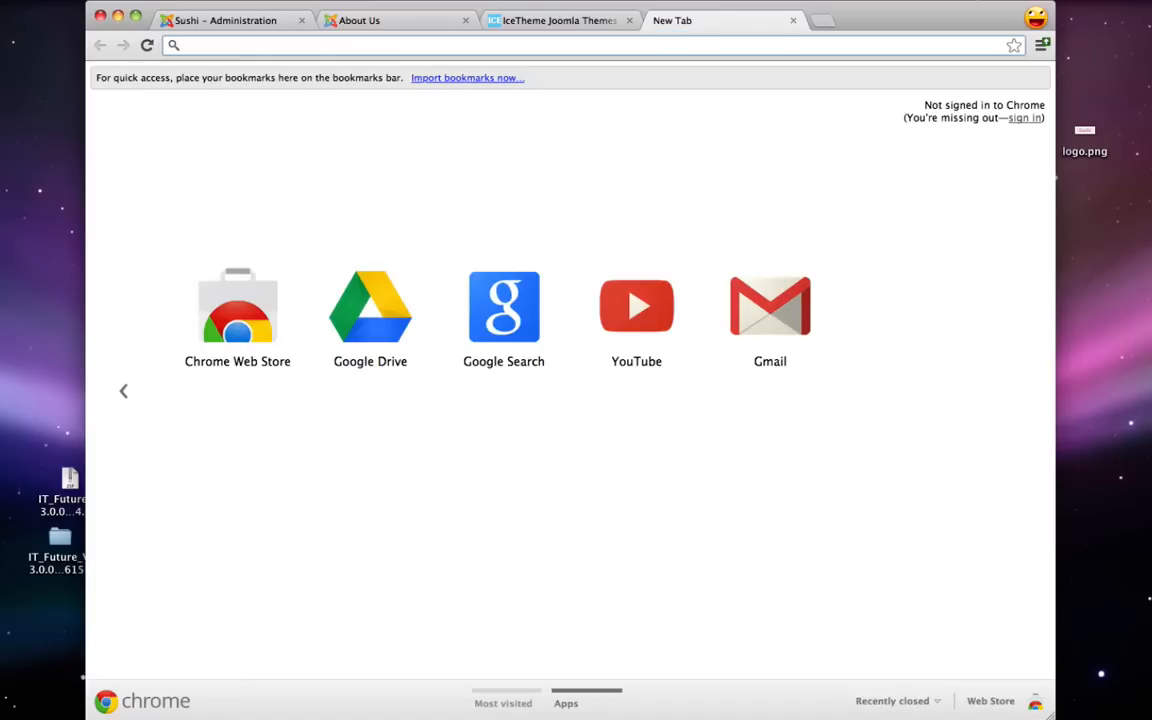
- Search 'social icon', download the JExtensions Social Icons Module zip, and move it to the Desktop
{"action": "type", "text": "social icon"}
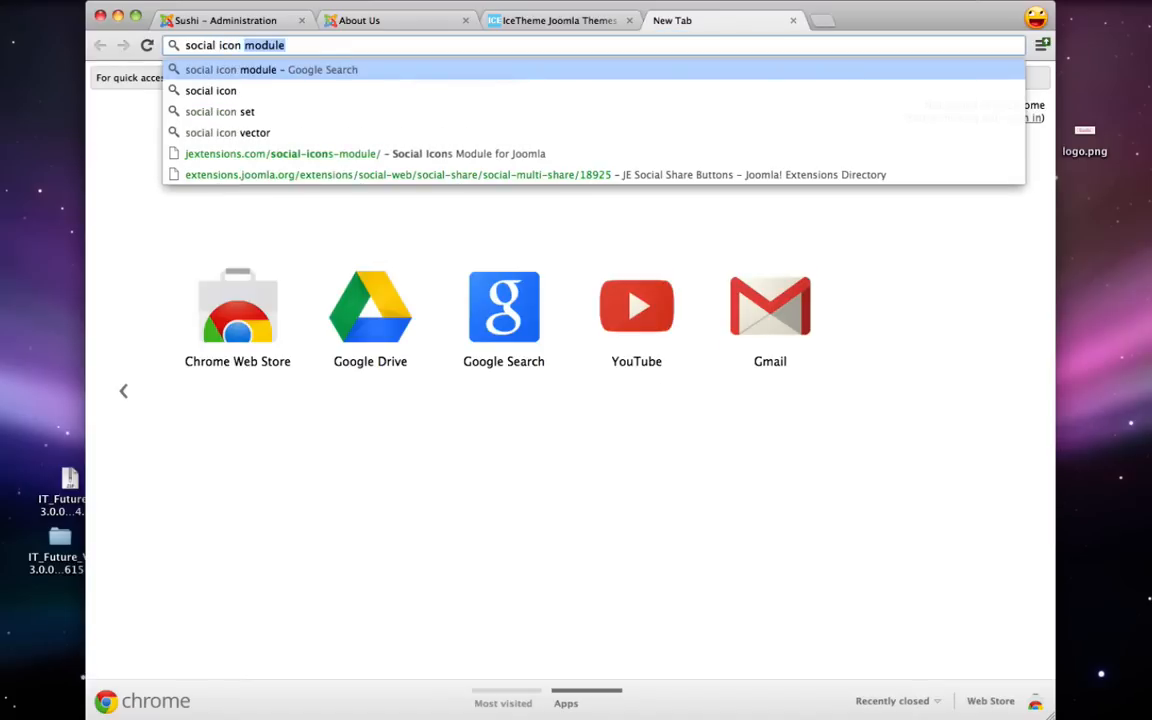
{"action": "key", "text": "Return"}
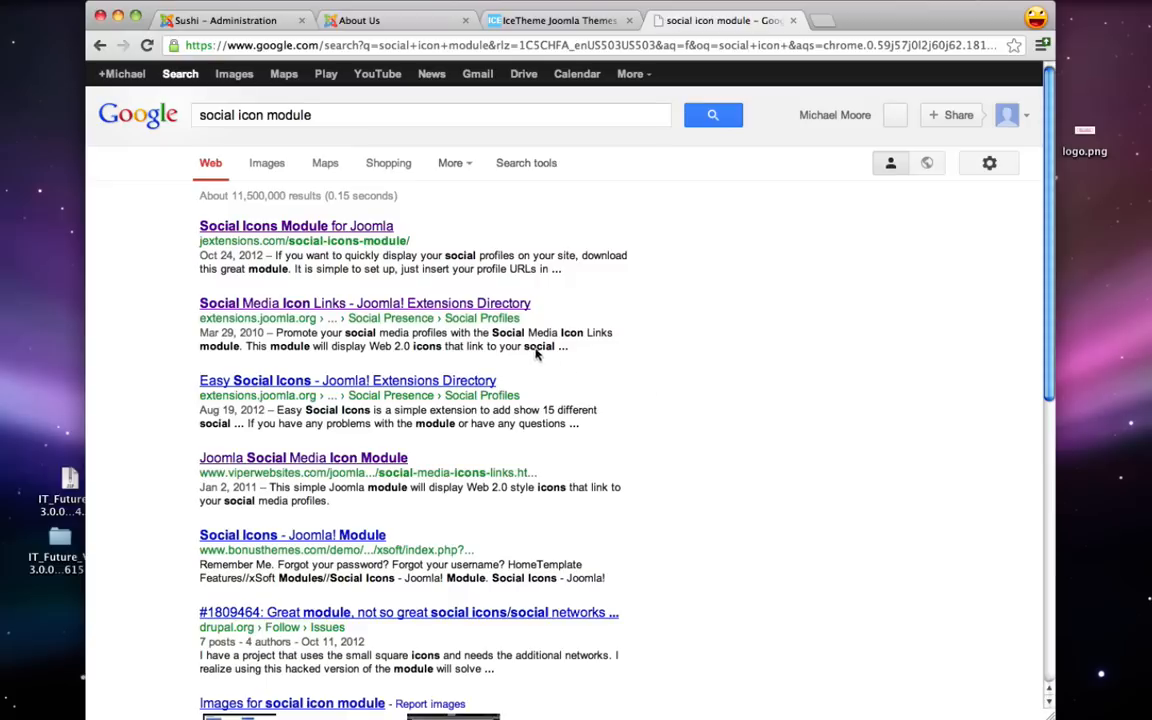
{"action": "left_click", "coordinate": [243, 227]}
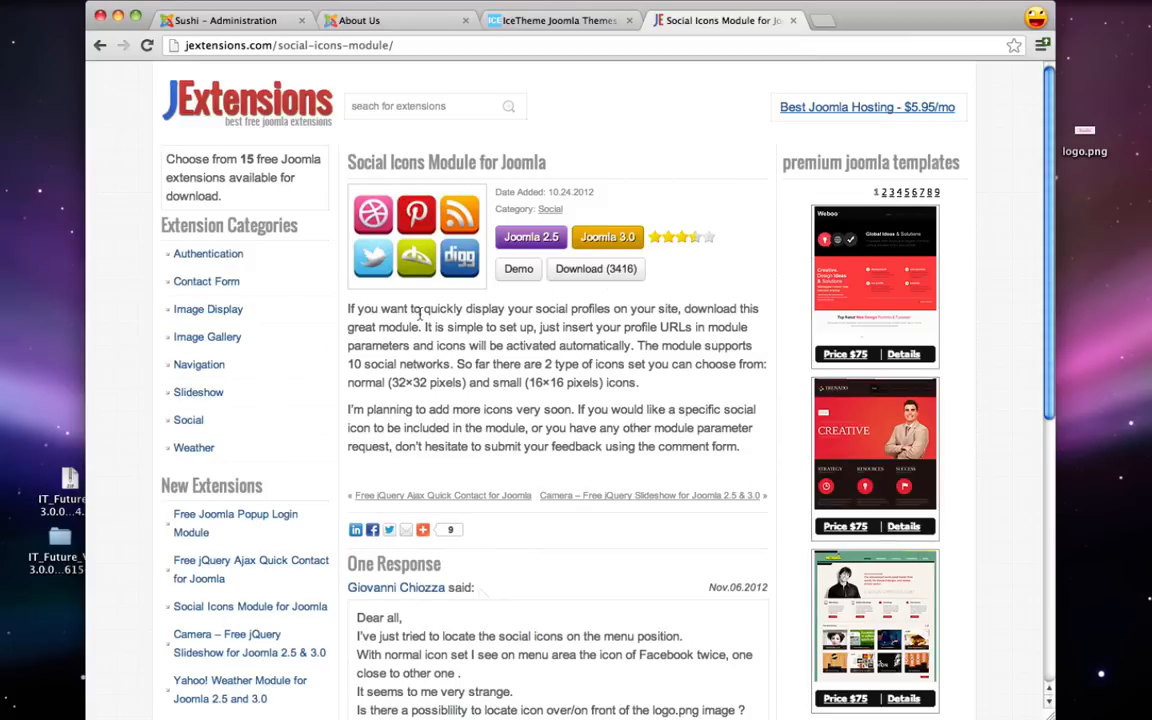
{"action": "left_click", "coordinate": [617, 271]}
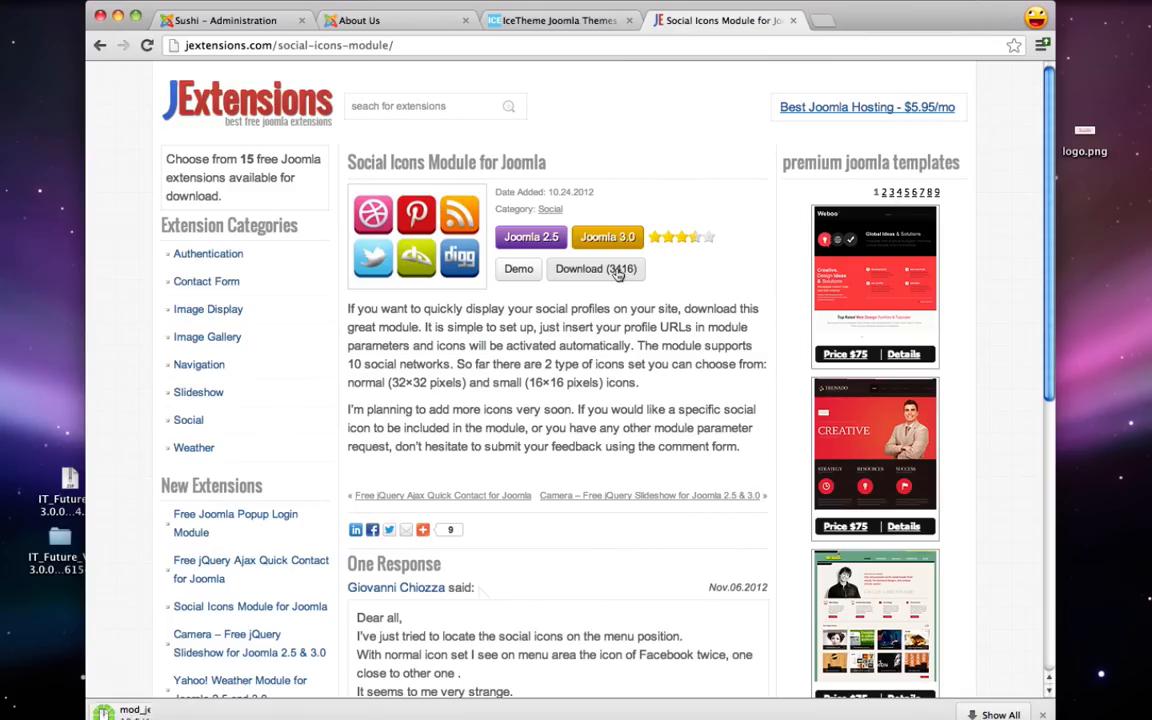
{"action": "left_click", "coordinate": [792, 20]}
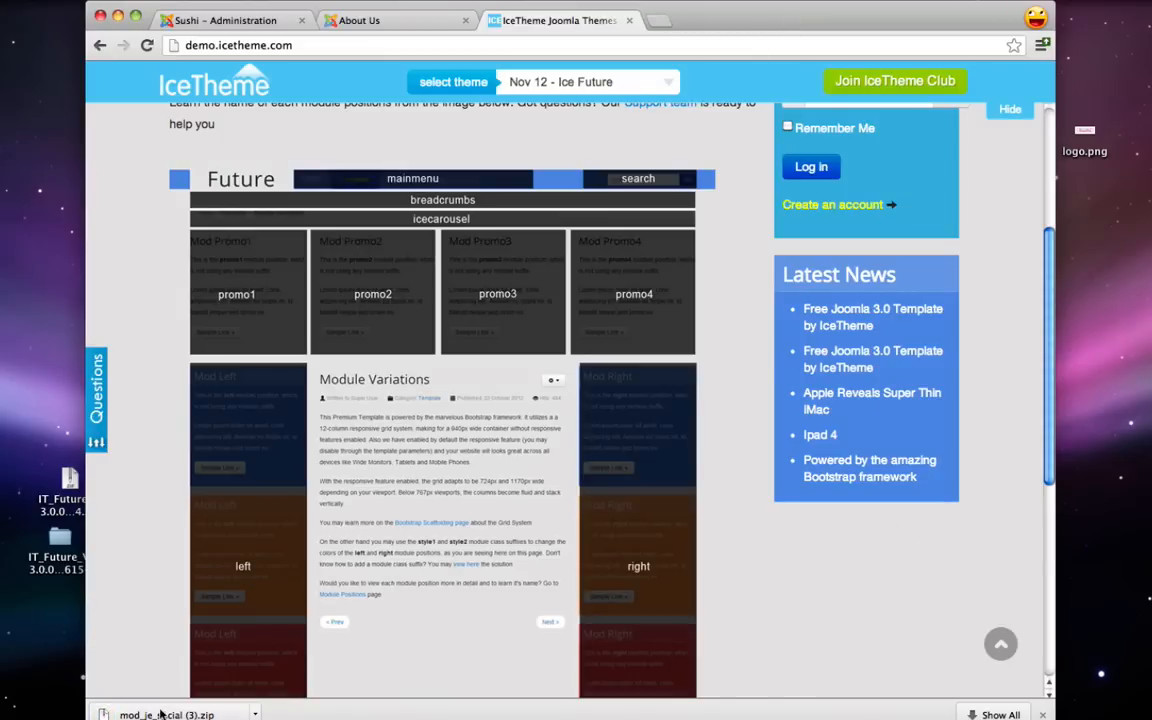
{"action": "left_click_drag", "start_coordinate": [161, 713], "coordinate": [58, 599]}
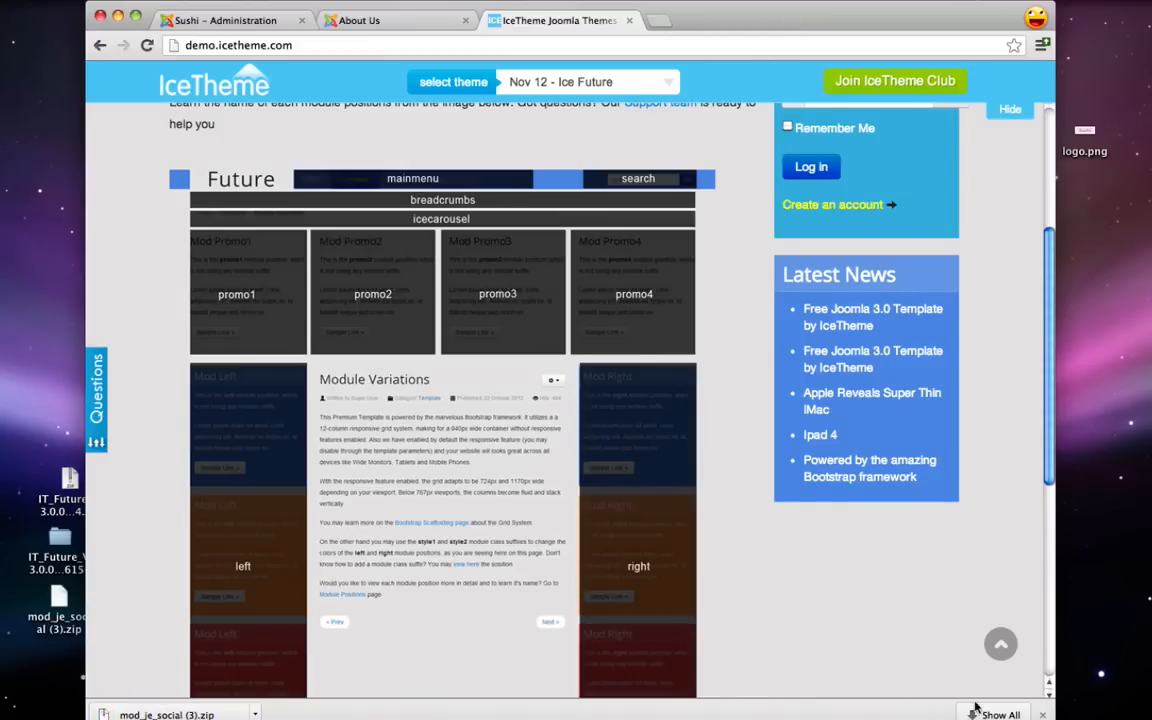
{"action": "left_click", "coordinate": [1043, 714]}
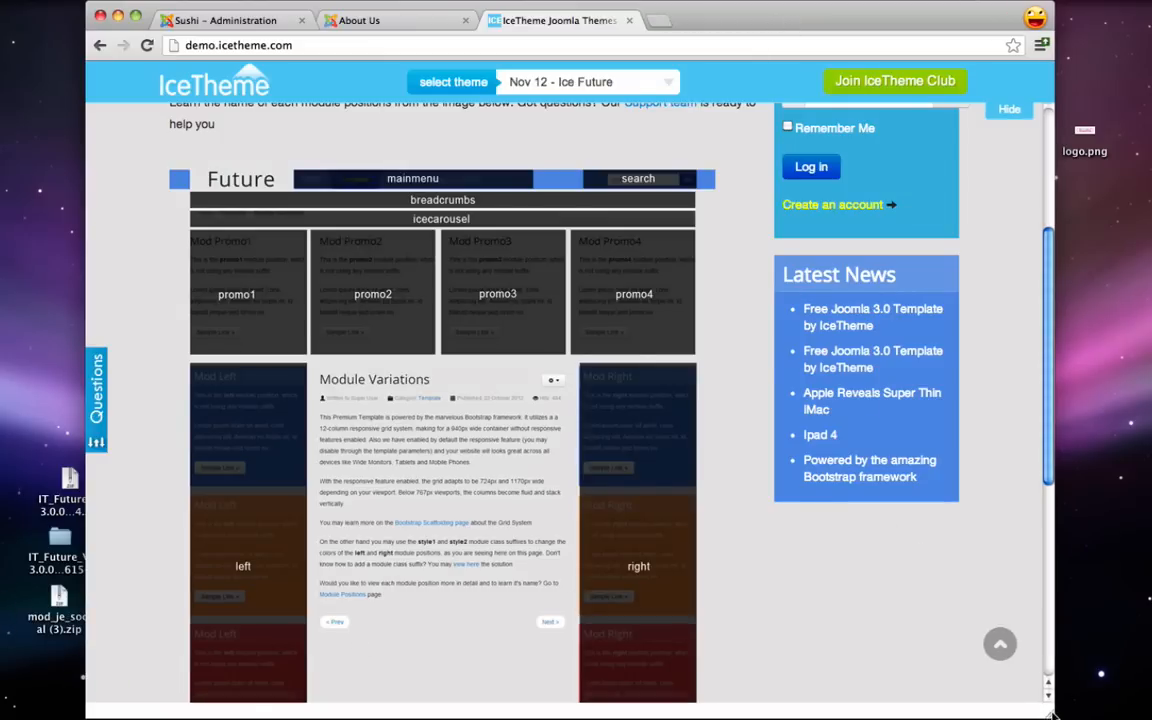
{"action": "left_click", "coordinate": [265, 14]}
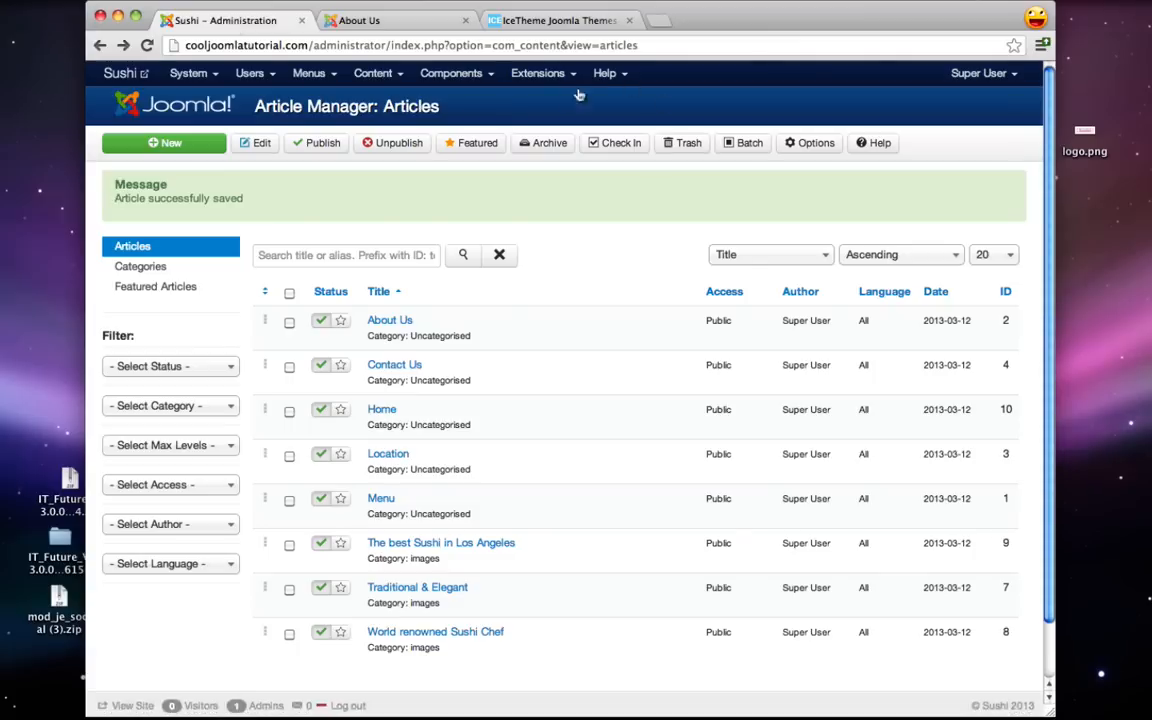
- Install the JE Social Icons module by uploading mod_je_social (3).zip in the Extension Manager
{"action": "left_click", "coordinate": [525, 74]}
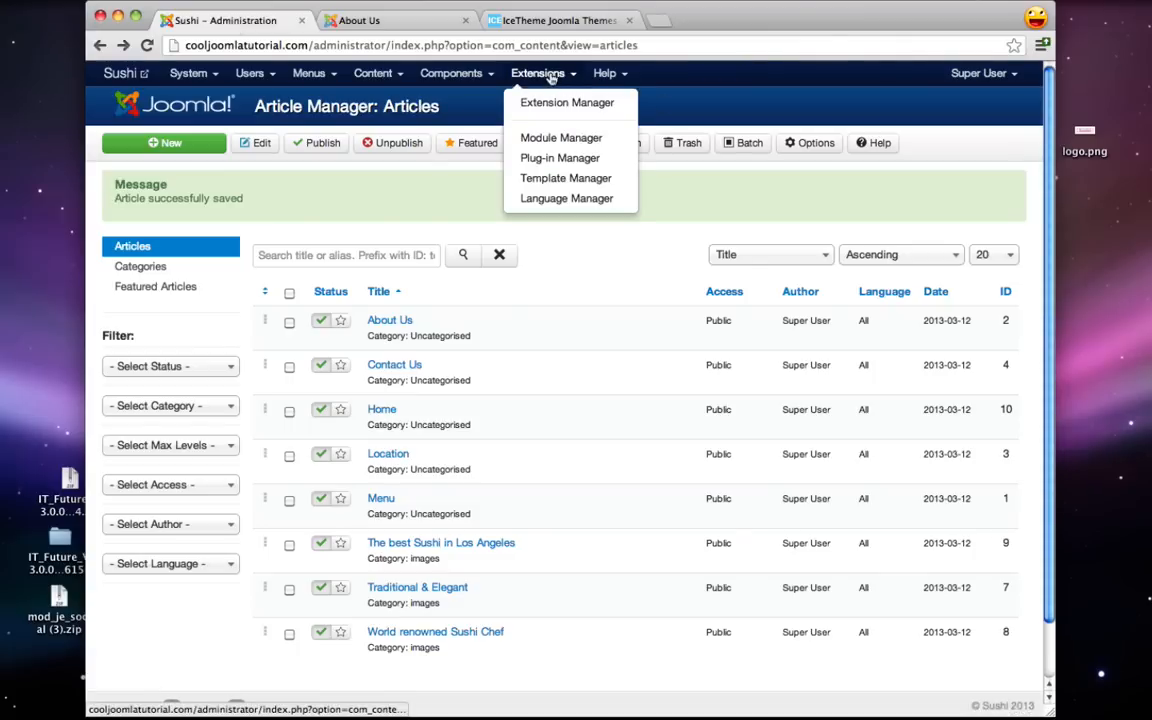
{"action": "left_click", "coordinate": [551, 104]}
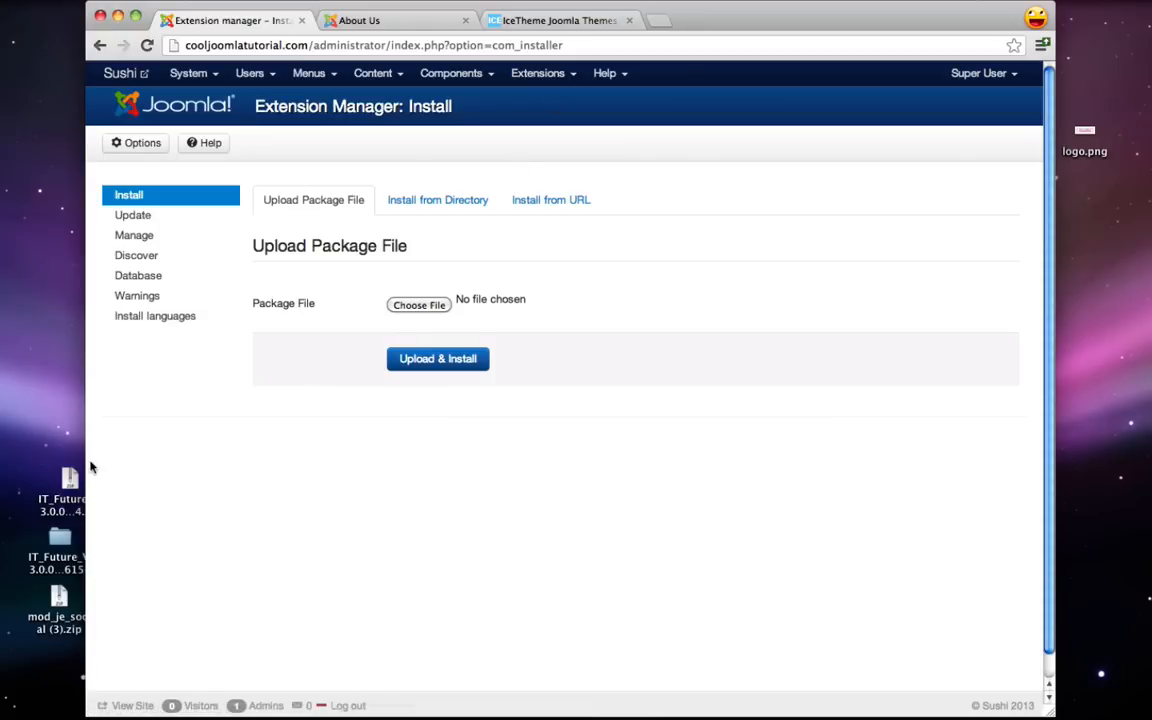
{"action": "left_click_drag", "start_coordinate": [58, 598], "coordinate": [421, 307]}
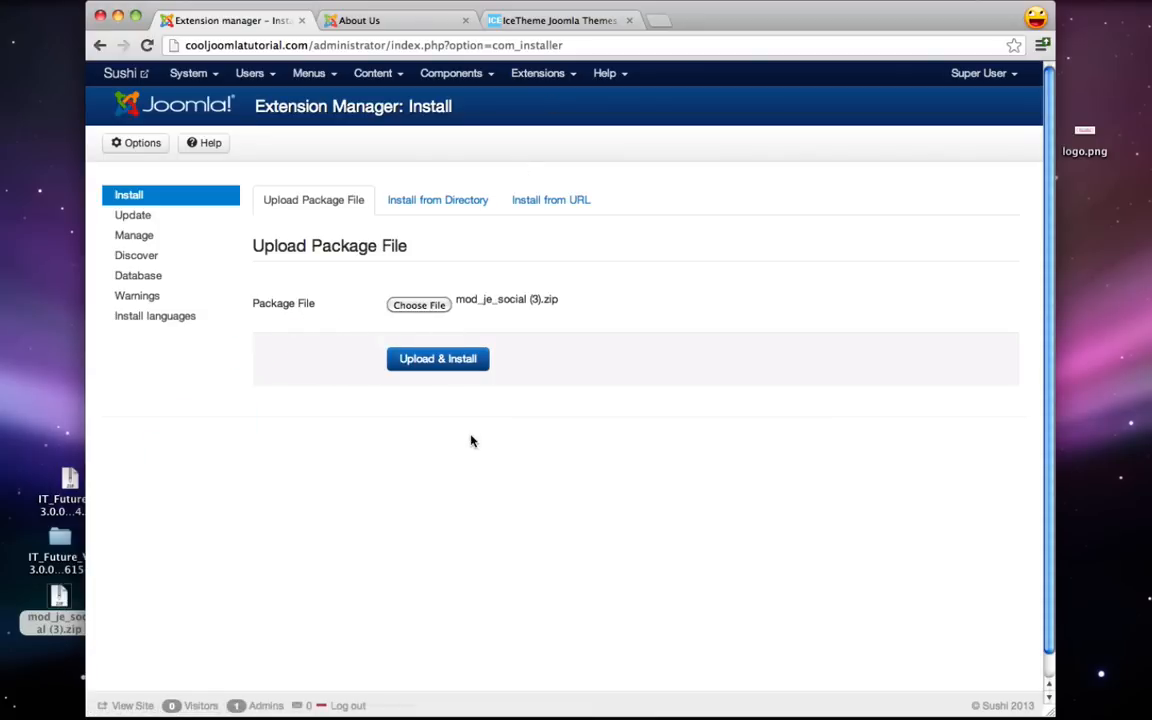
{"action": "left_click", "coordinate": [436, 361]}
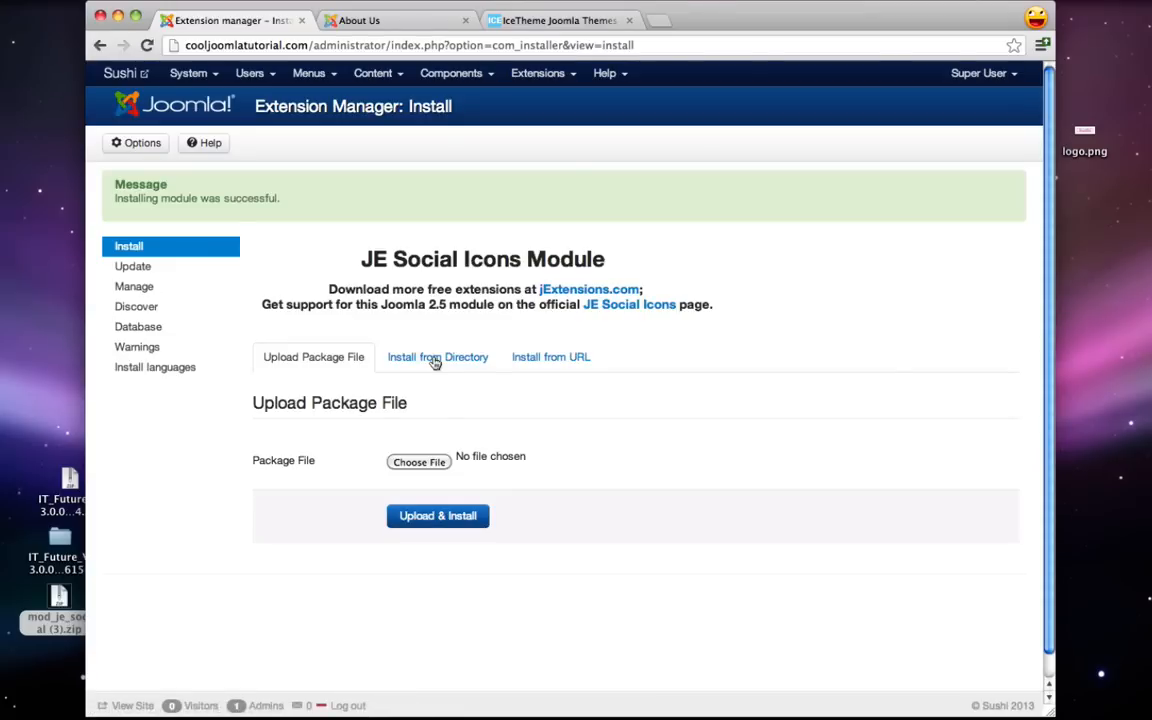
{"action": "left_click", "coordinate": [534, 73]}
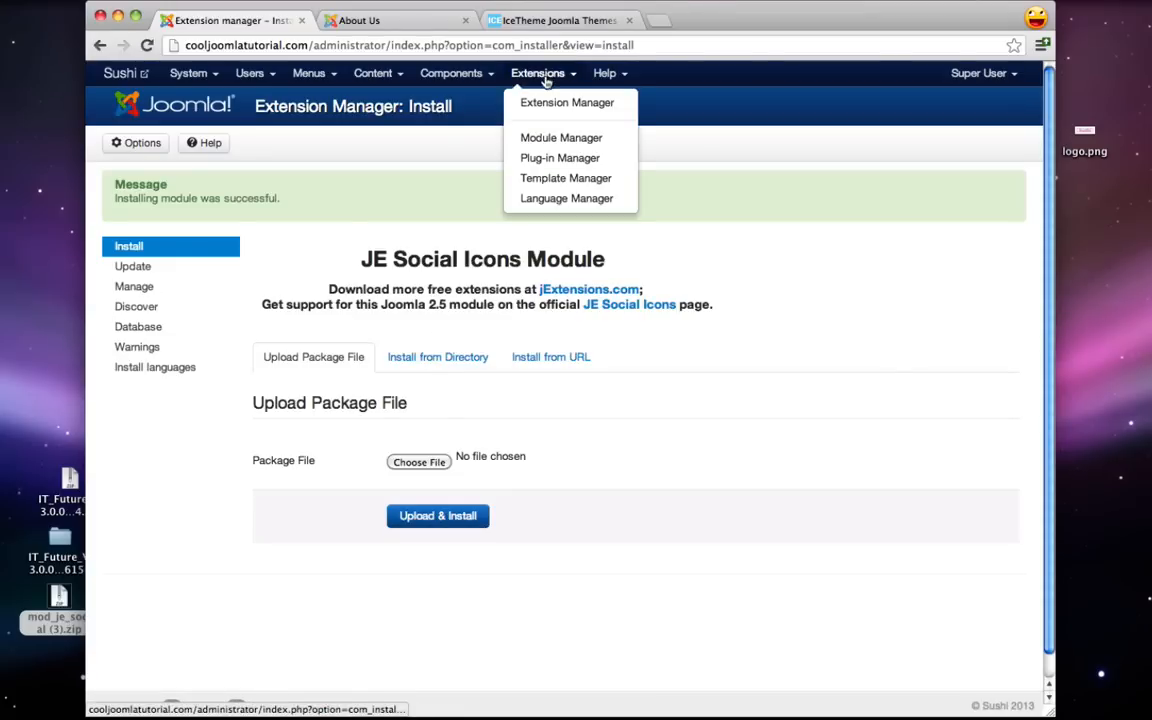
- Publish the JE Social Icons module in Module Manager and start retitling it Social
{"action": "left_click", "coordinate": [561, 140]}
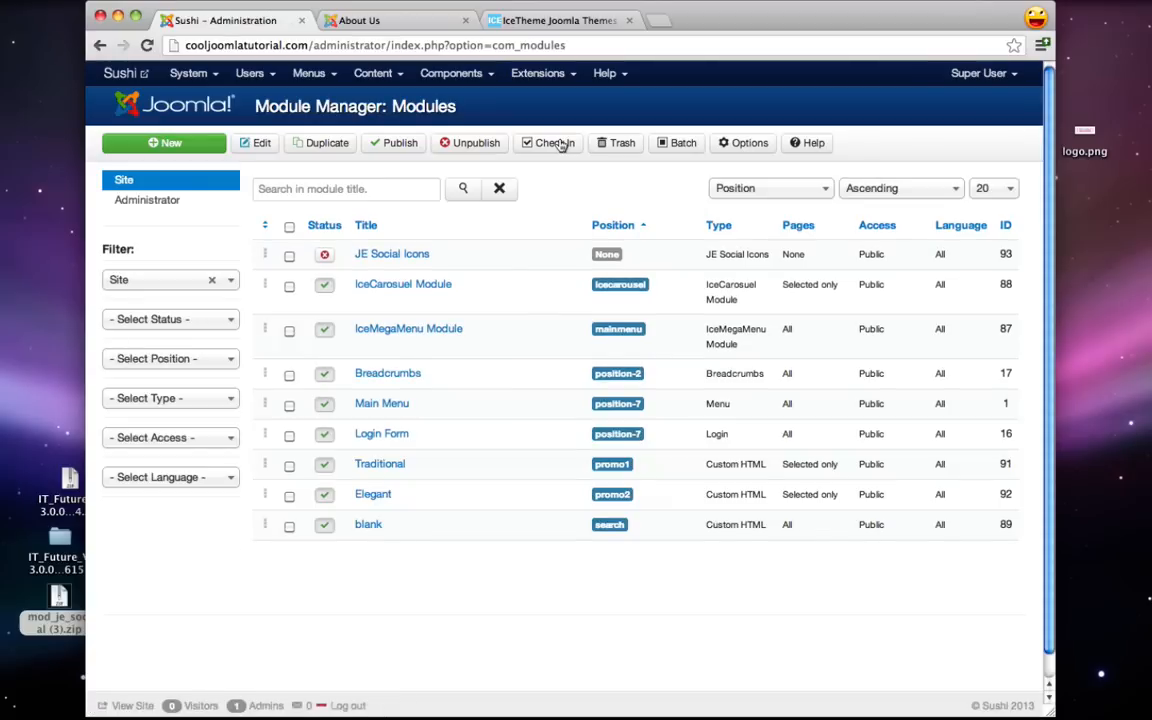
{"action": "left_click", "coordinate": [325, 257]}
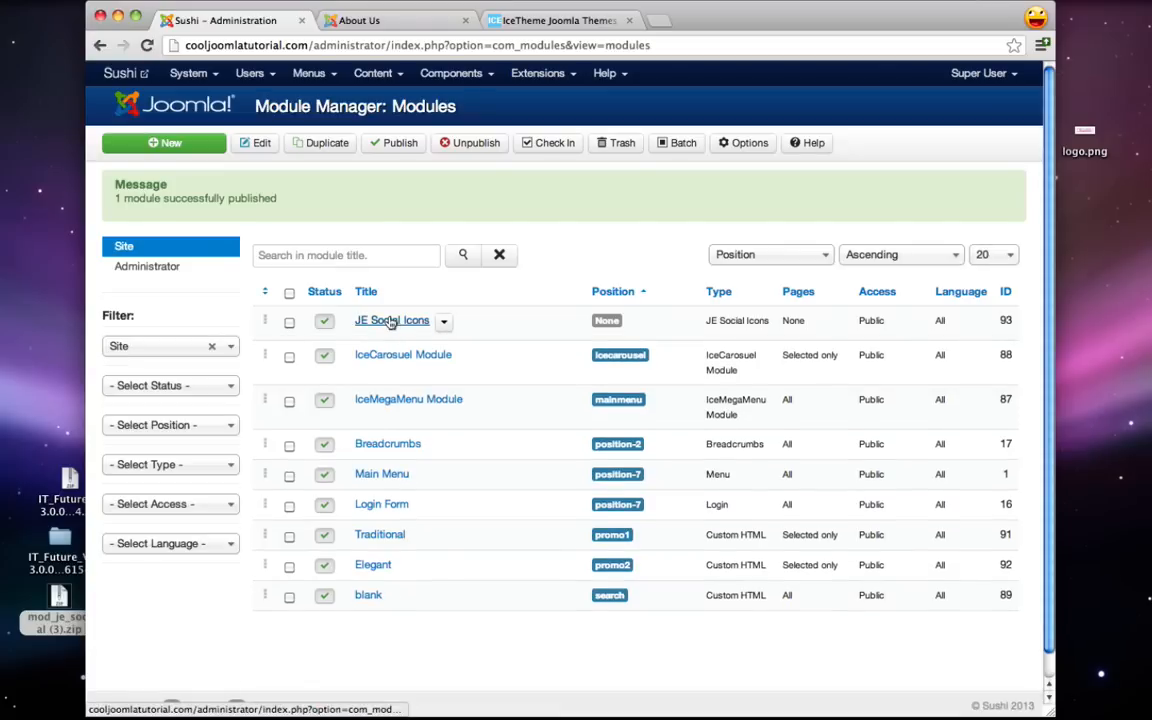
{"action": "left_click", "coordinate": [382, 321]}
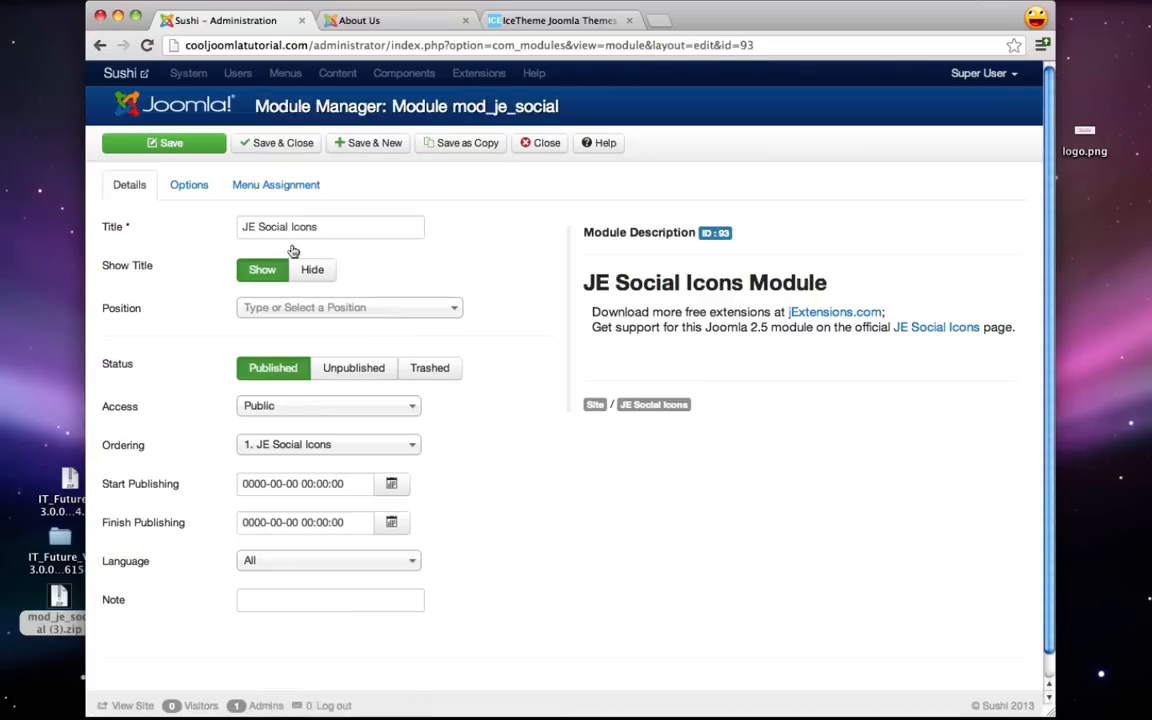
{"action": "triple_click", "coordinate": [337, 226]}
{"action": "type", "text": "Social"}
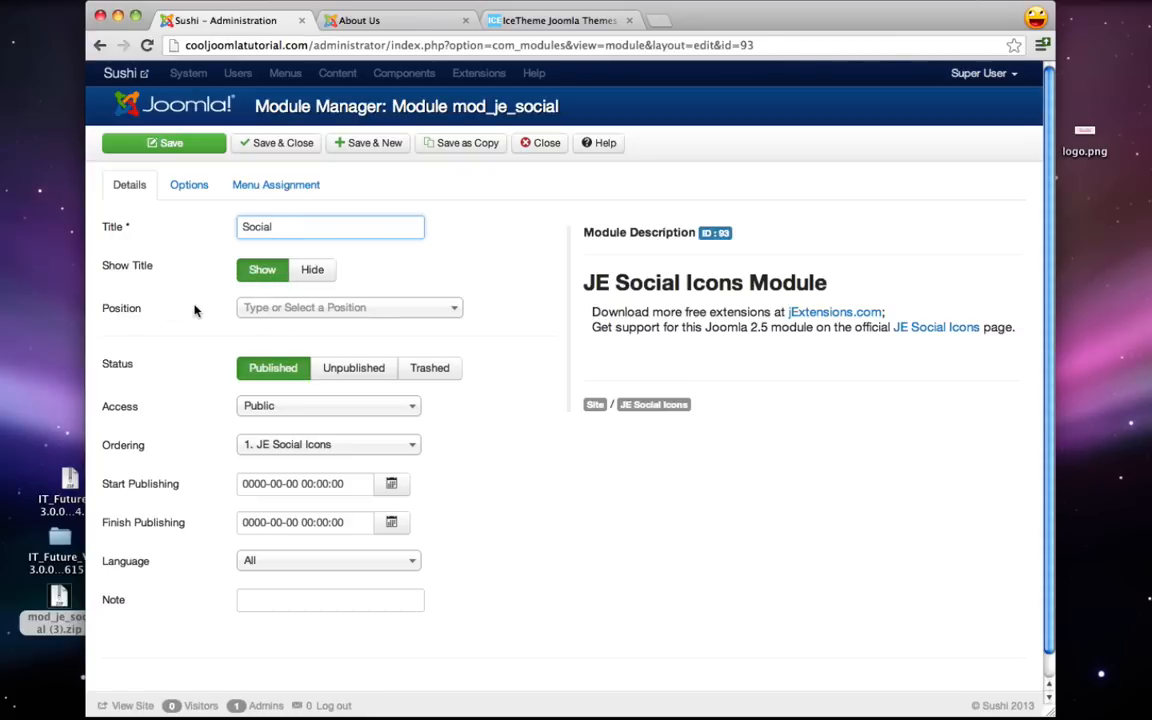
- After checking the demo site's positions, set the module Position to Right [right]
{"action": "left_click", "coordinate": [548, 20]}
{"action": "scroll", "coordinate": [387, 400], "scroll_direction": "down", "scroll_amount": 3}
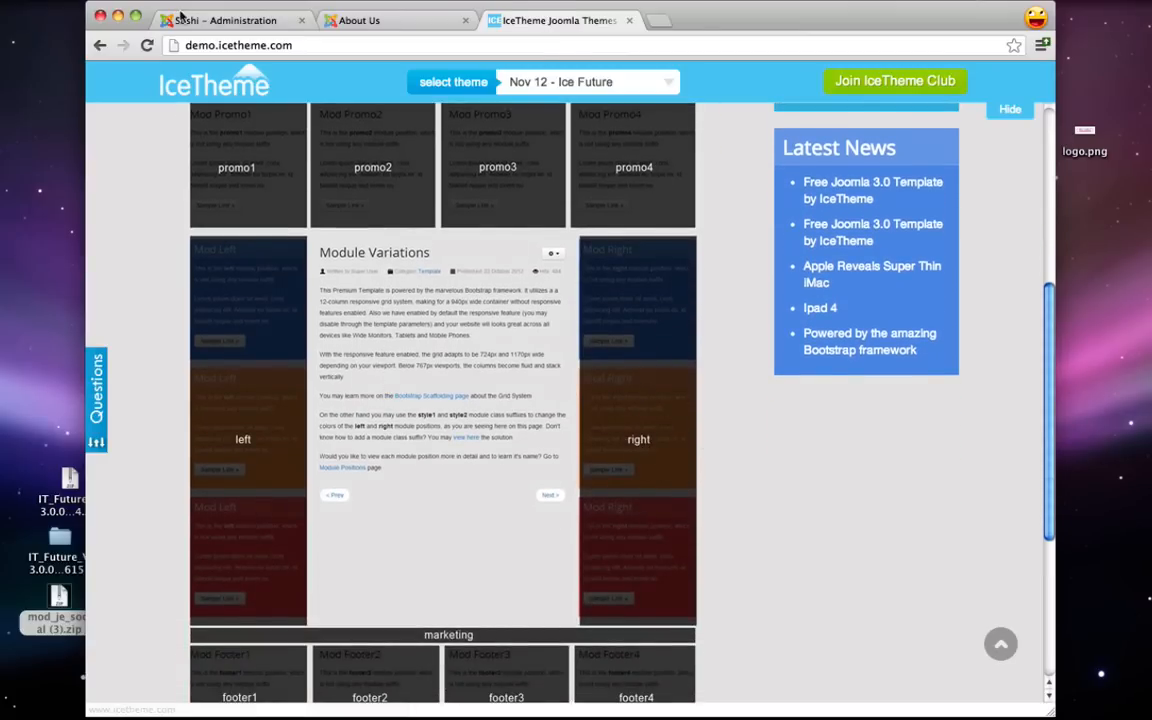
{"action": "left_click", "coordinate": [178, 20]}
{"action": "left_click", "coordinate": [302, 307]}
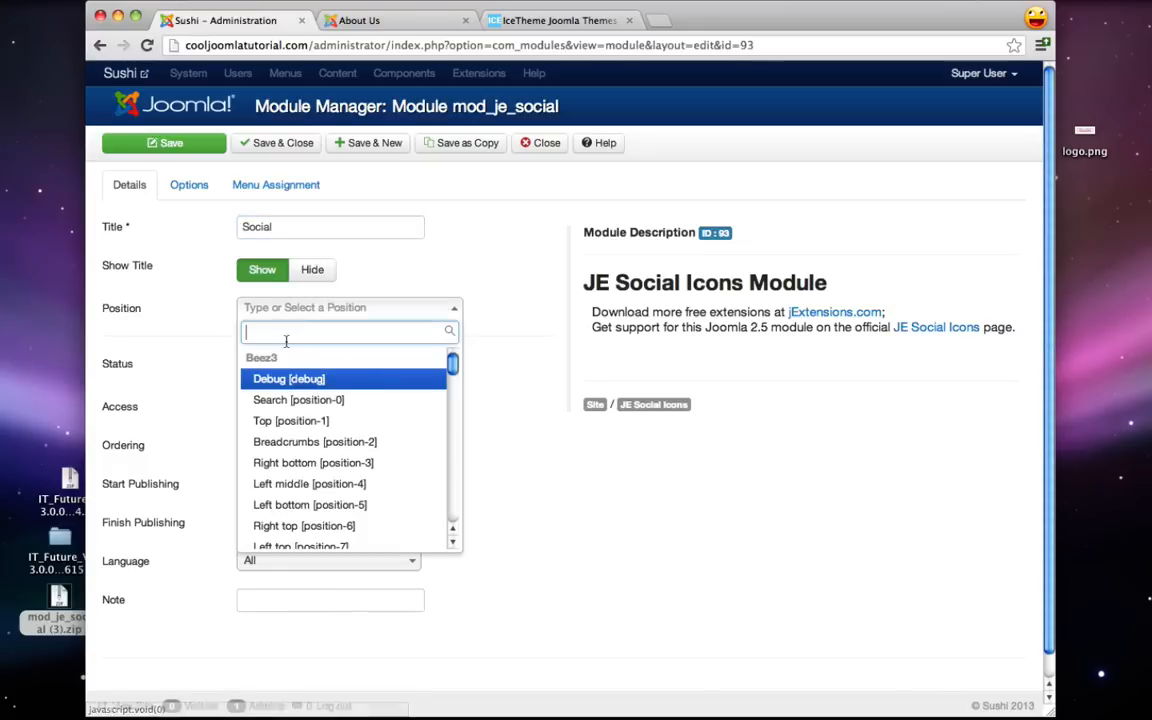
{"action": "type", "text": "right"}
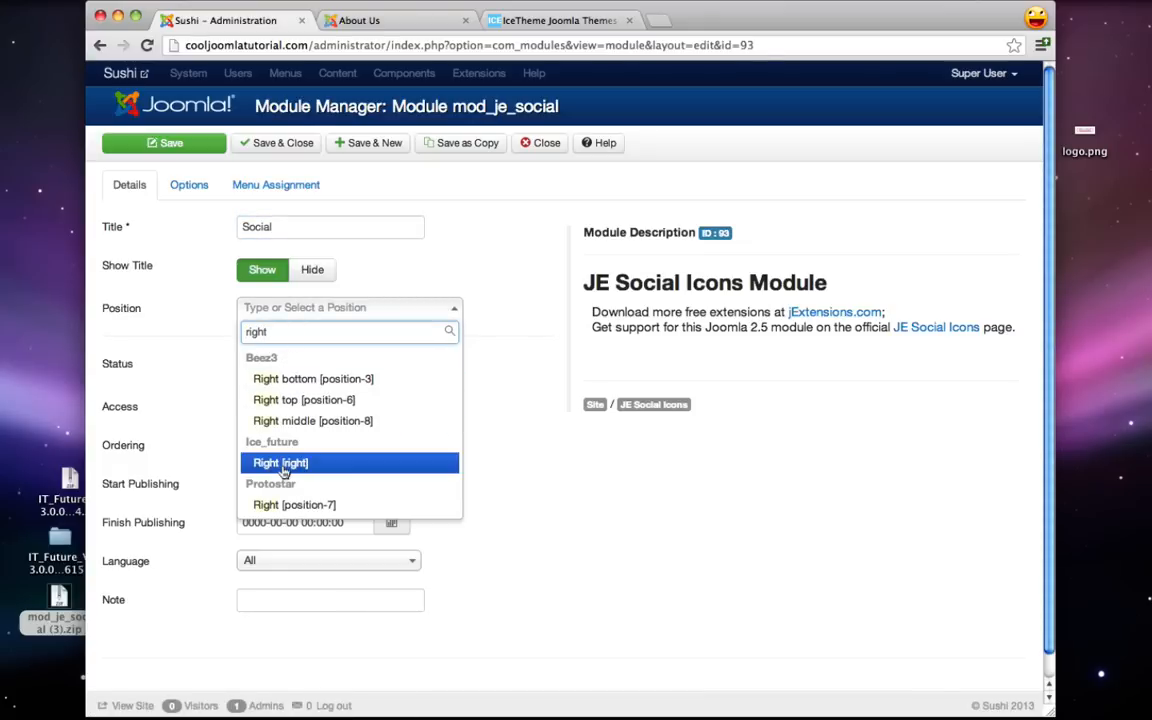
{"action": "left_click", "coordinate": [285, 465]}
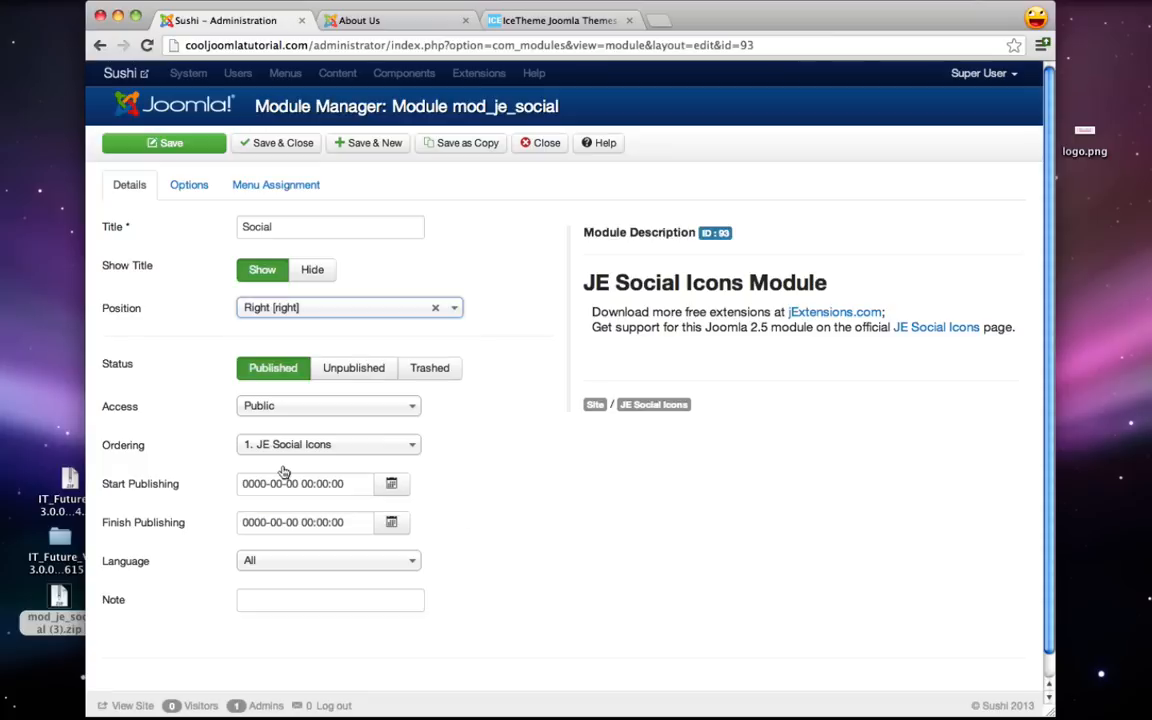
- On the Options tab, put # in the Twitter and Facebook link fields
{"action": "left_click", "coordinate": [196, 184]}
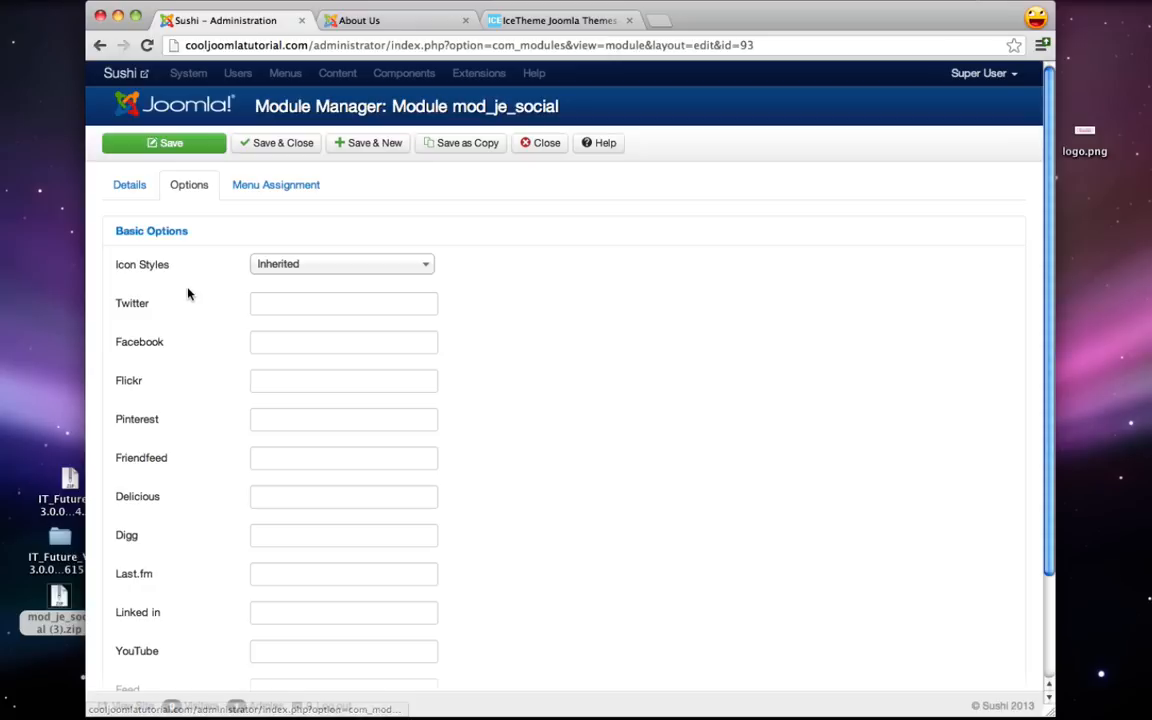
{"action": "left_click", "coordinate": [283, 301]}
{"action": "scroll", "coordinate": [283, 303], "scroll_direction": "down", "scroll_amount": 1}
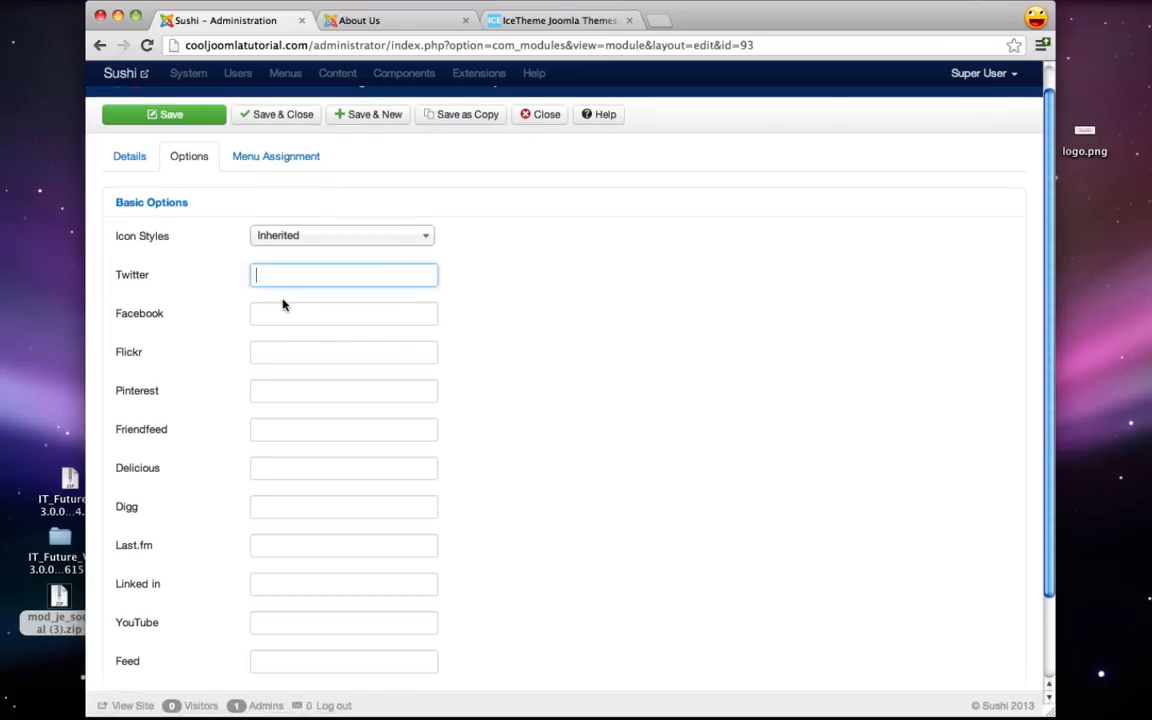
{"action": "type", "text": "#"}
{"action": "left_click", "coordinate": [290, 317]}
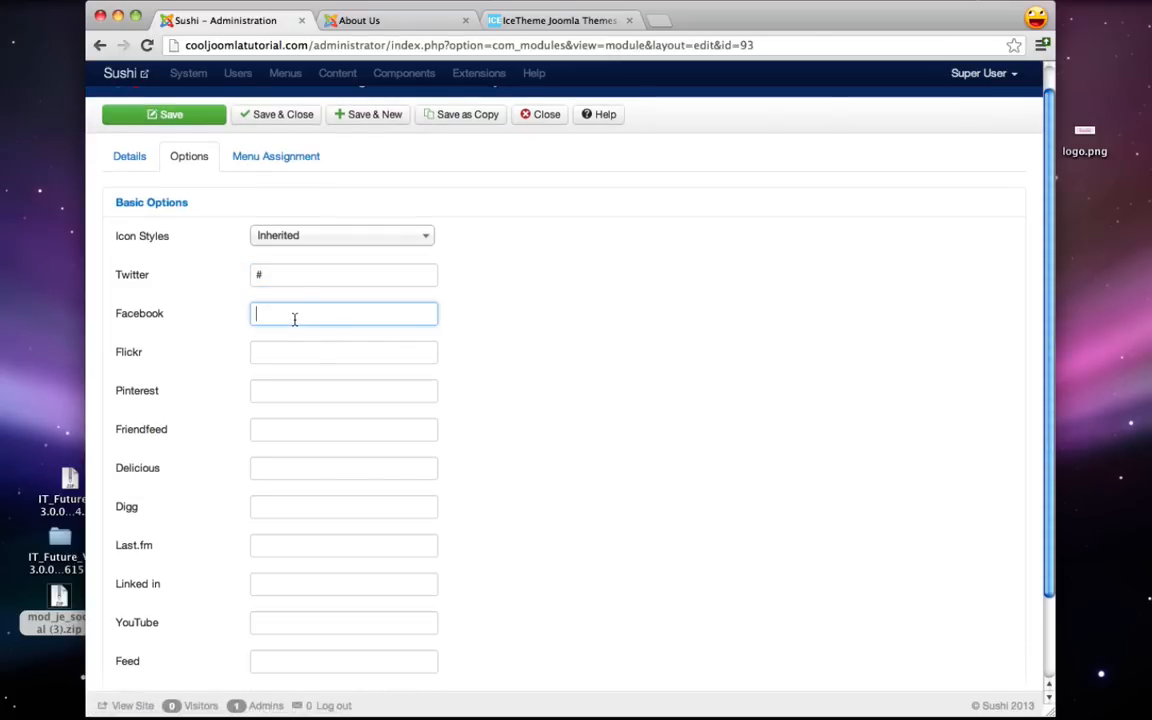
- Fill # into the Pinterest, Linked in and YouTube link fields
{"action": "scroll", "coordinate": [200, 417], "scroll_direction": "down", "scroll_amount": 3}
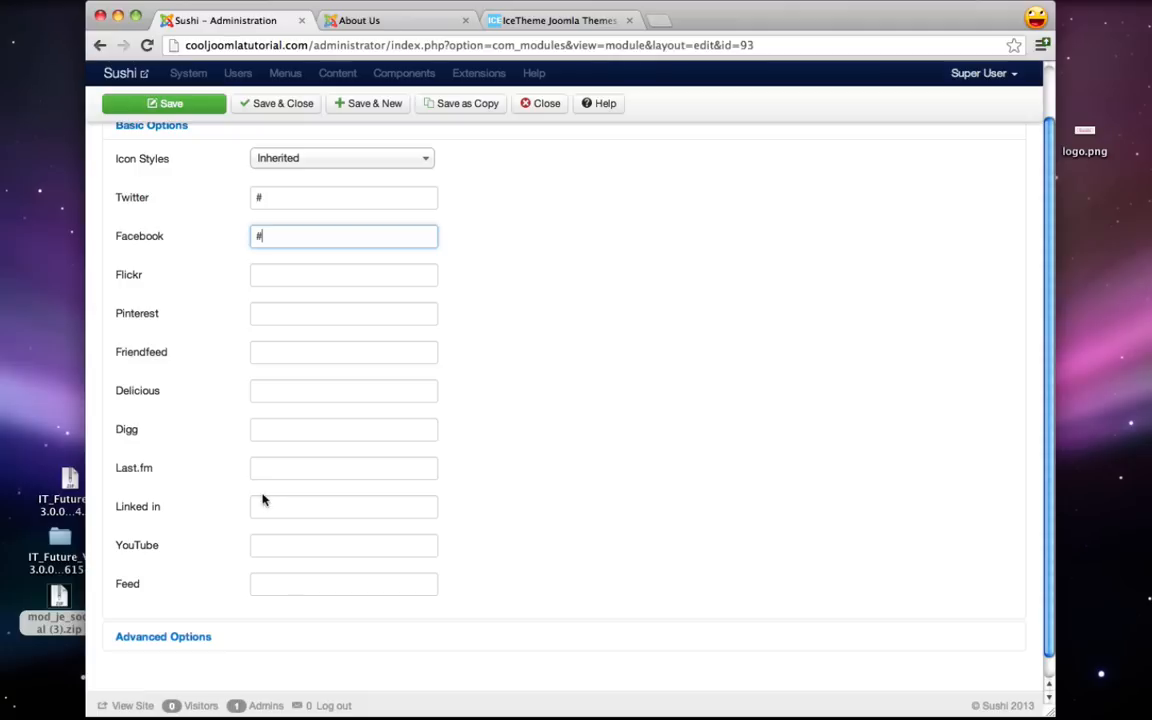
{"action": "left_click", "coordinate": [279, 541]}
{"action": "type", "text": "#"}
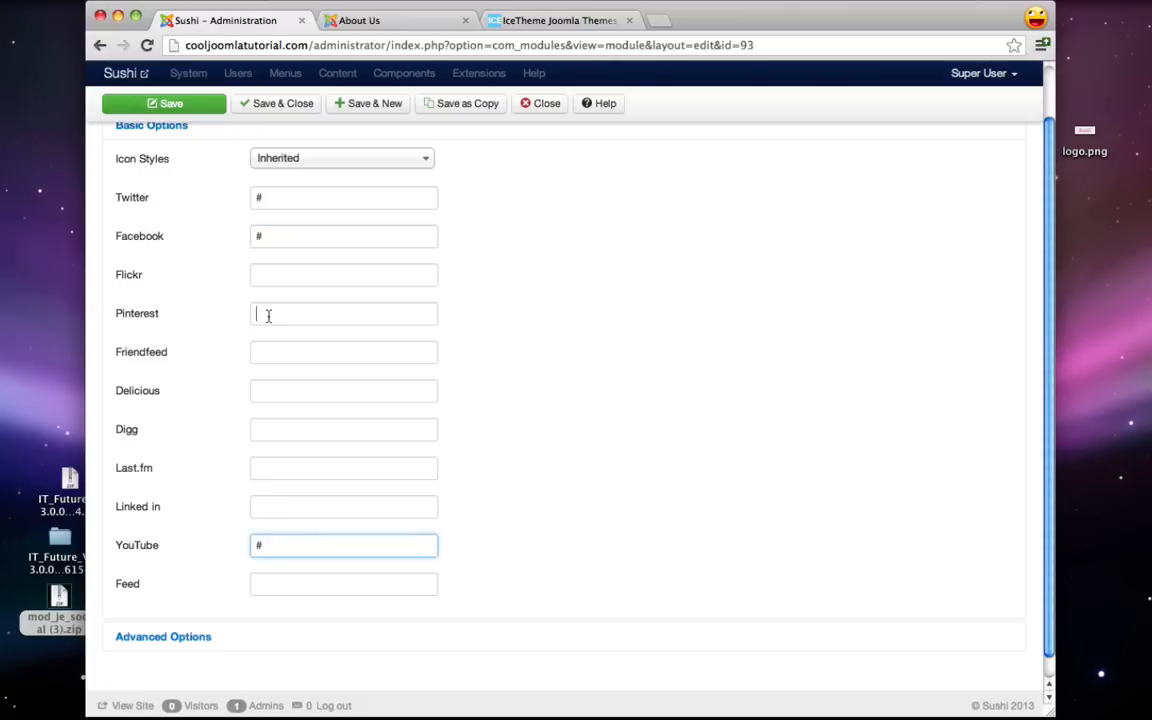
{"action": "type", "text": "#"}
{"action": "left_click", "coordinate": [269, 507]}
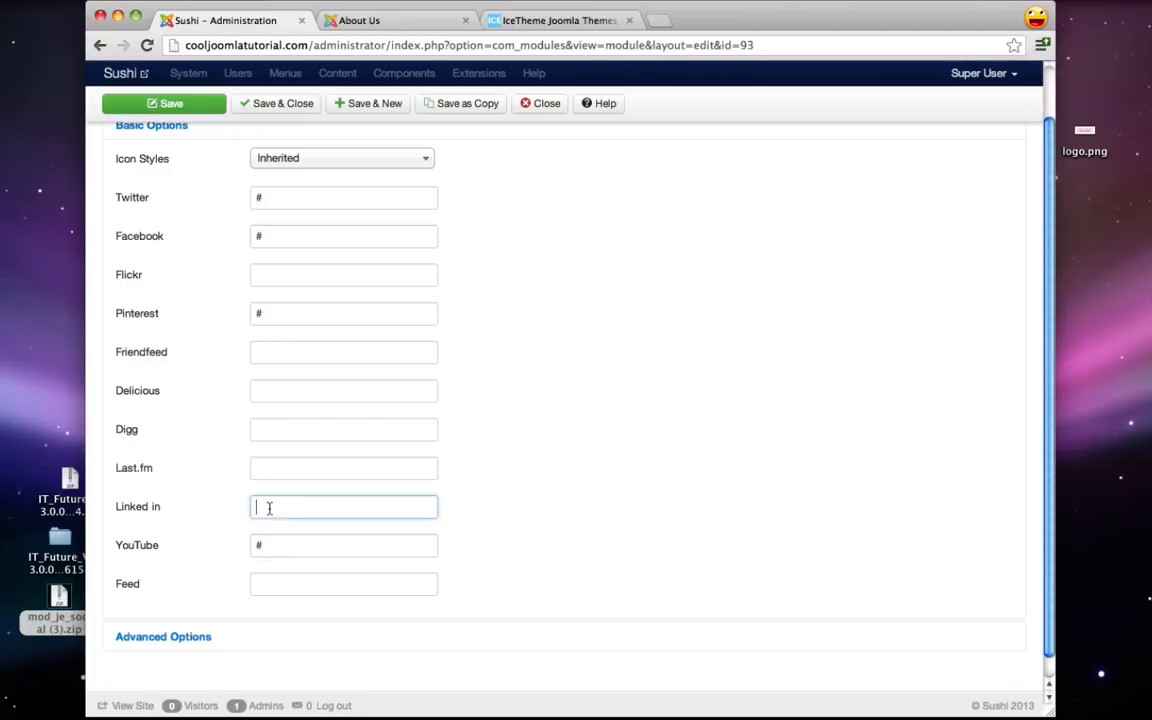
{"action": "scroll", "coordinate": [419, 410], "scroll_direction": "up", "scroll_amount": 3}
{"action": "scroll", "coordinate": [421, 416], "scroll_direction": "down", "scroll_amount": 3}
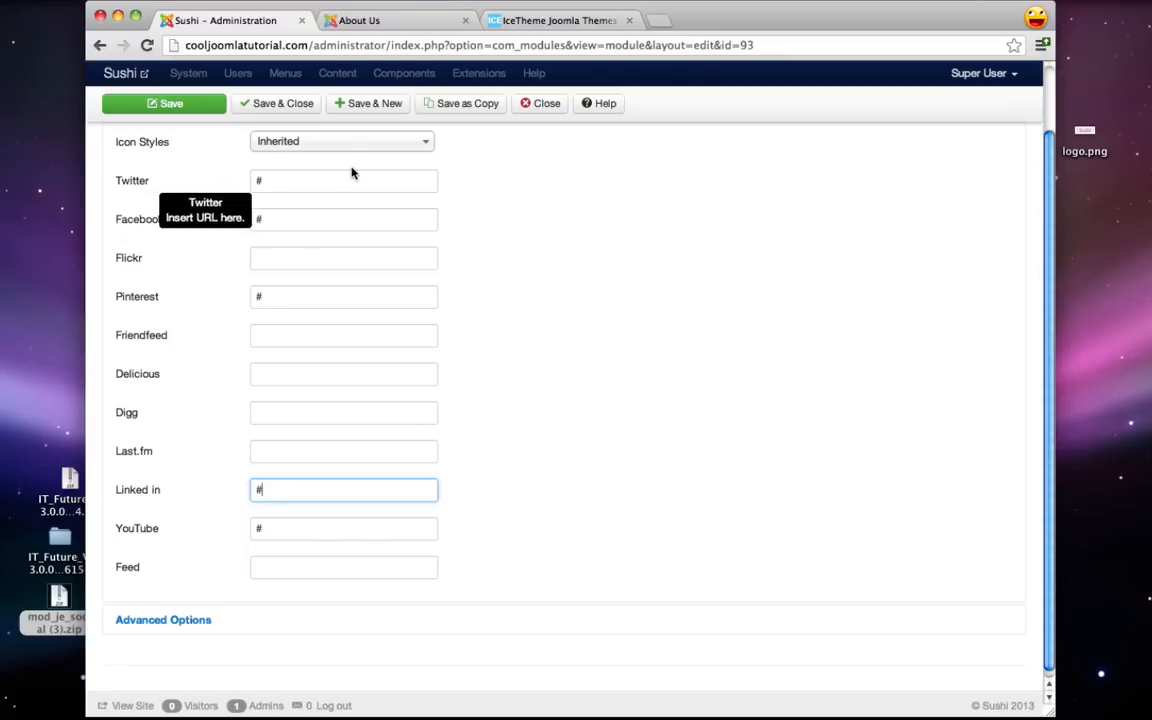
{"action": "mouse_move", "coordinate": [162, 223]}
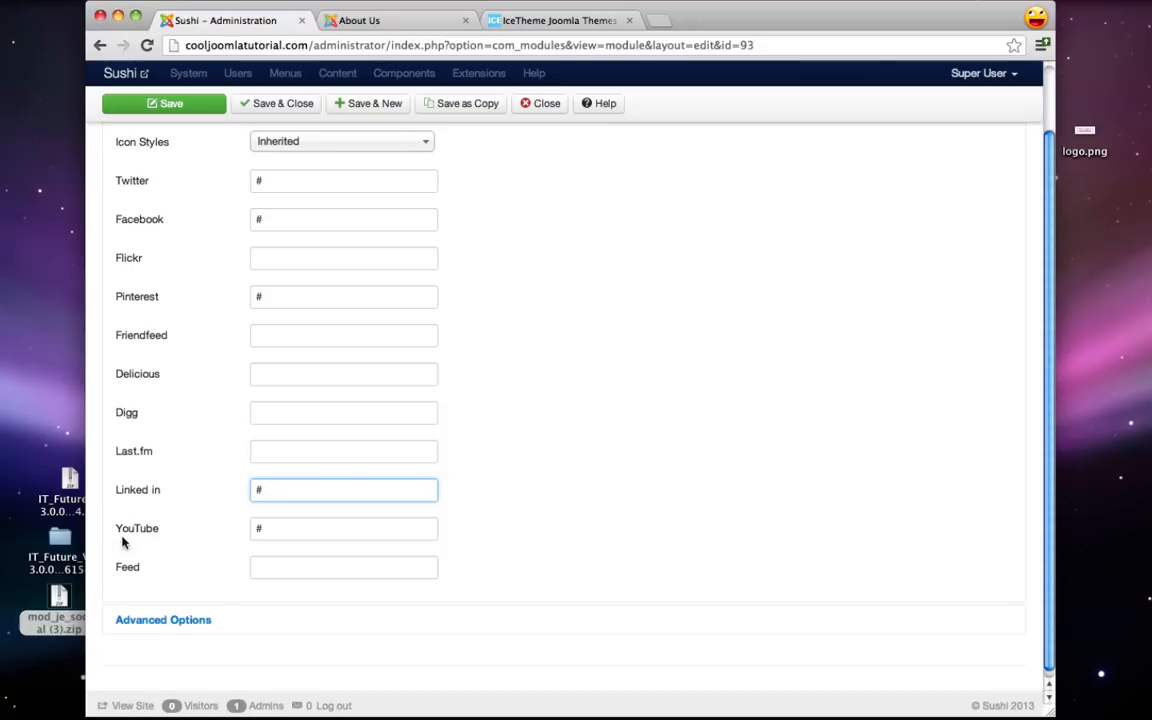
{"action": "scroll", "coordinate": [339, 528], "scroll_direction": "up", "scroll_amount": 3}
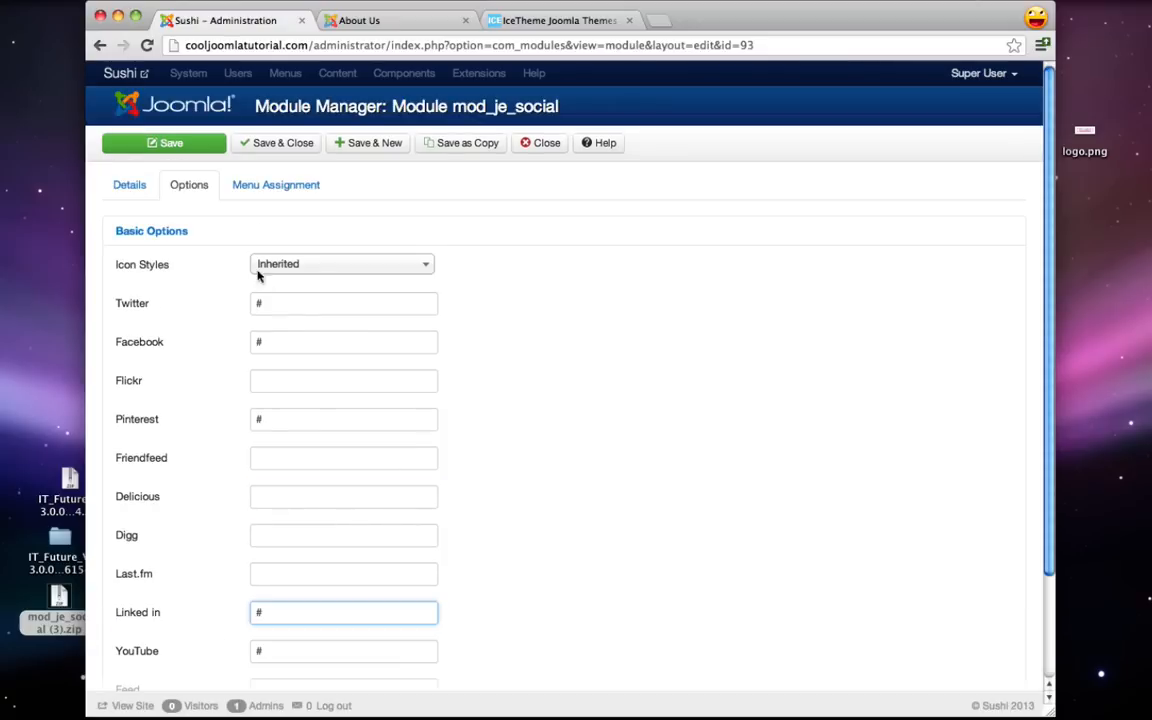
- Assign the Social module only to About Us and Contact Us, save and close, then view About Us
{"action": "left_click", "coordinate": [277, 186]}
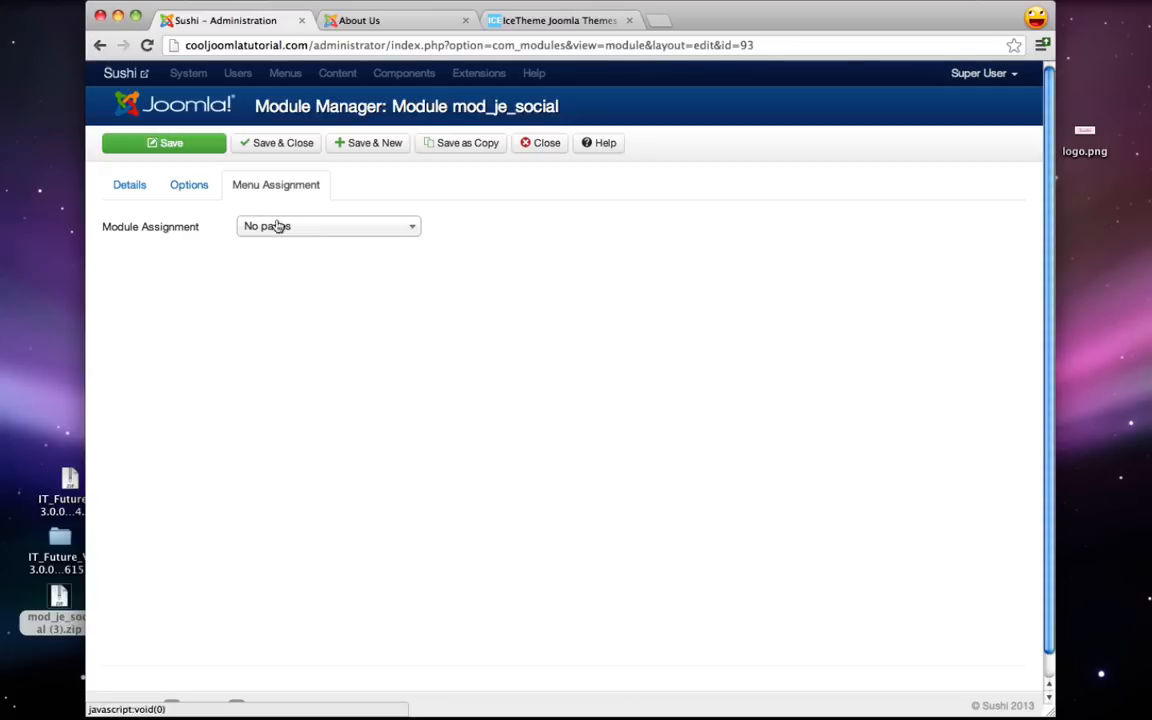
{"action": "left_click", "coordinate": [339, 225]}
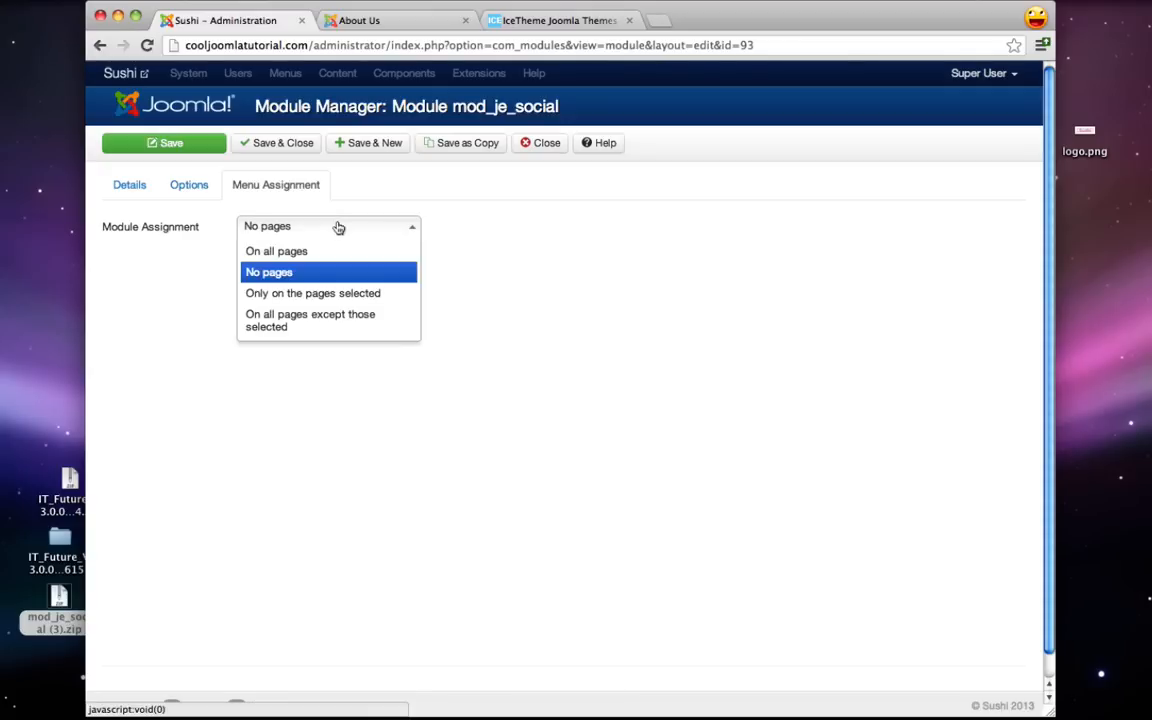
{"action": "left_click", "coordinate": [335, 291]}
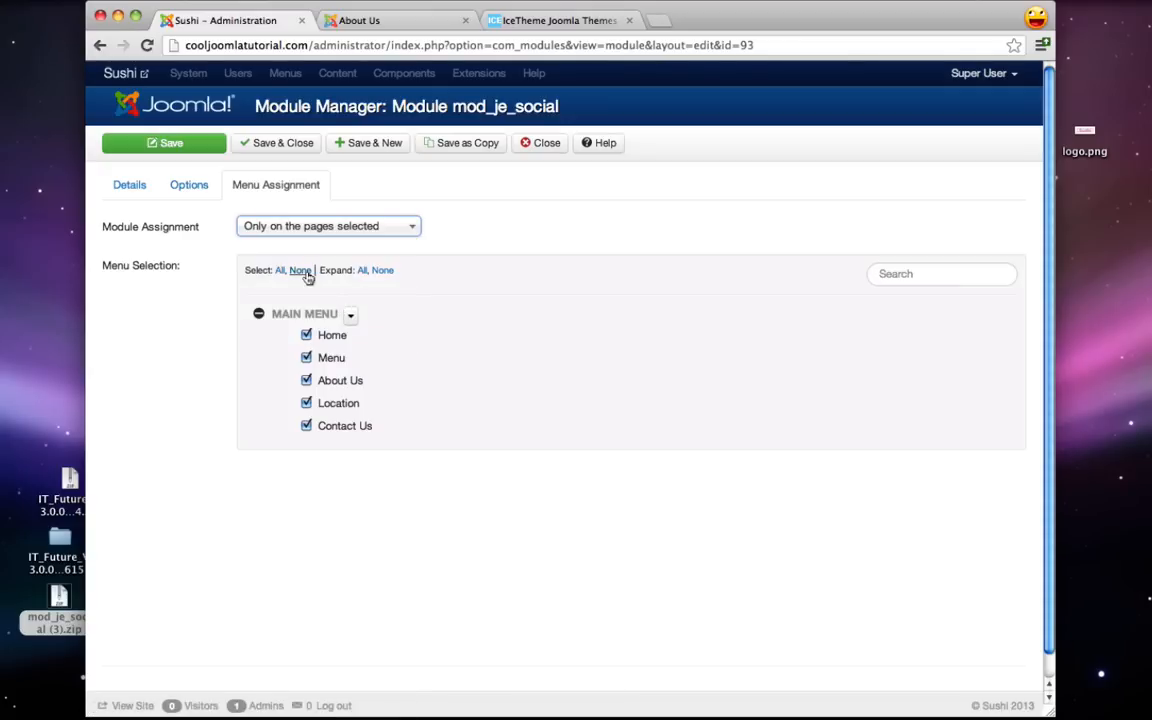
{"action": "left_click", "coordinate": [300, 271]}
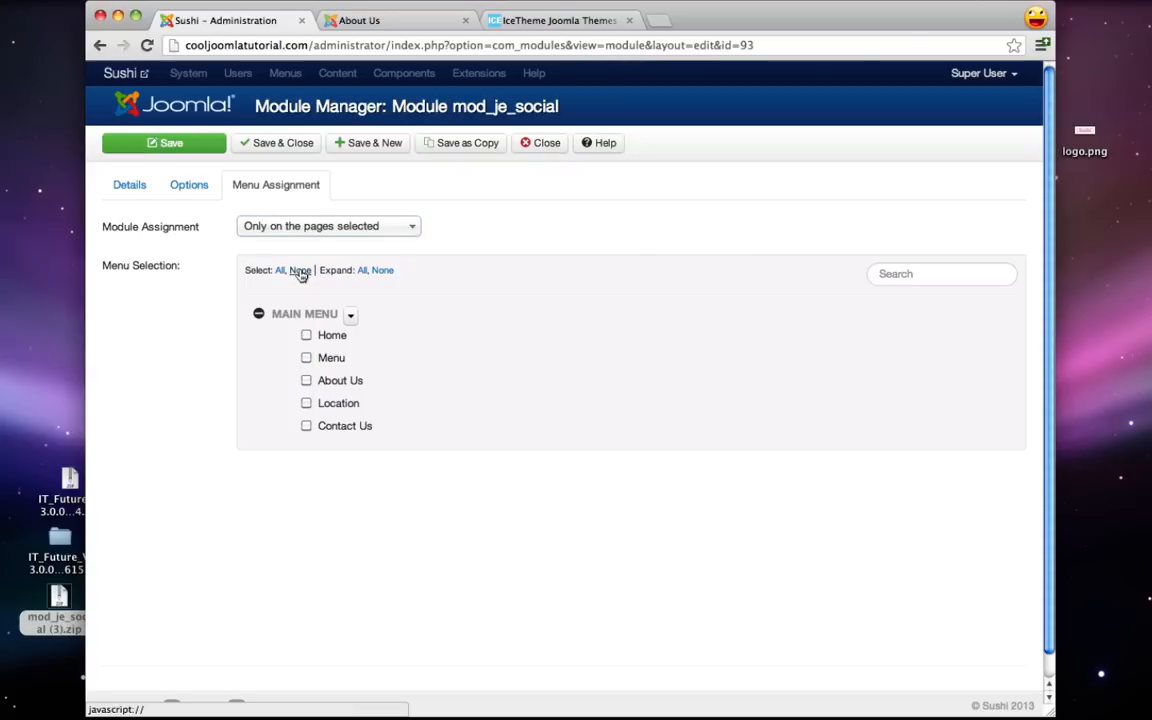
{"action": "left_click", "coordinate": [307, 381]}
{"action": "left_click", "coordinate": [306, 428]}
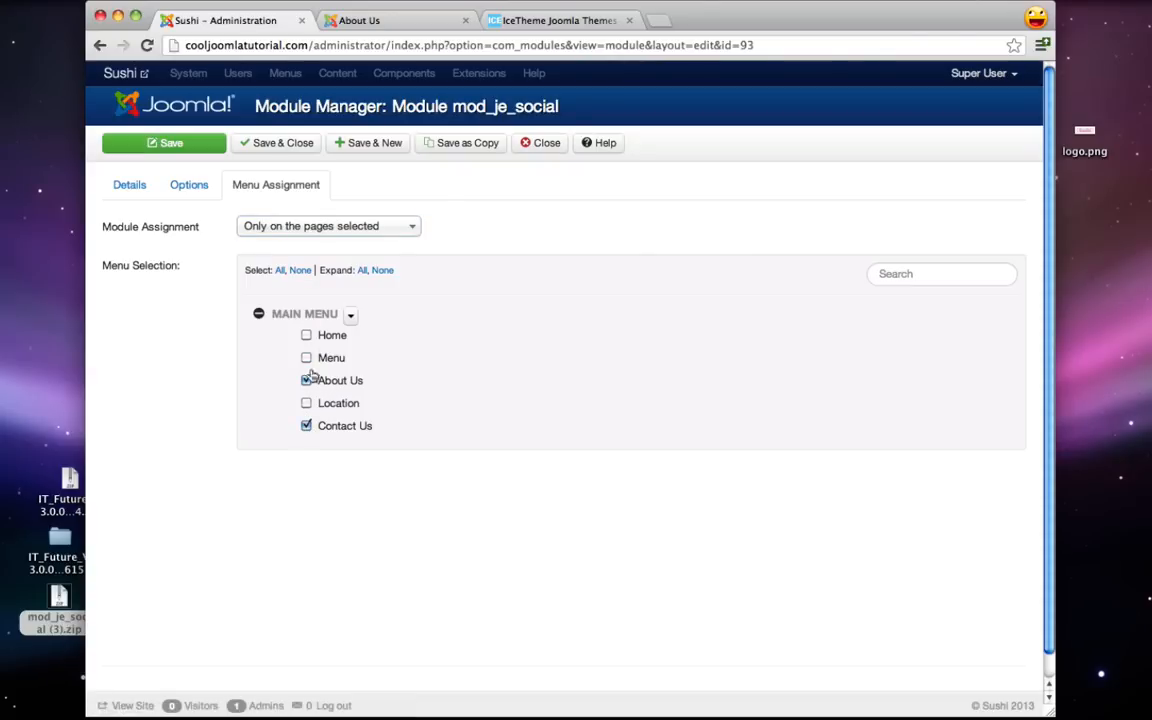
{"action": "left_click", "coordinate": [282, 144]}
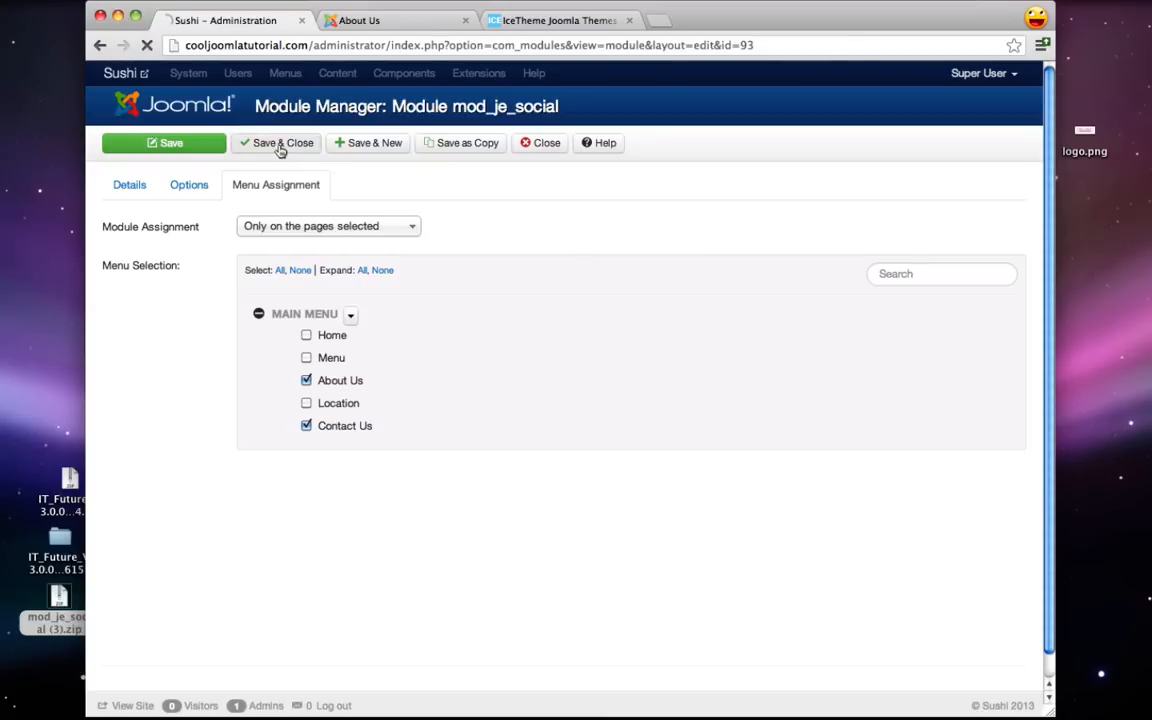
{"action": "left_click", "coordinate": [397, 22]}
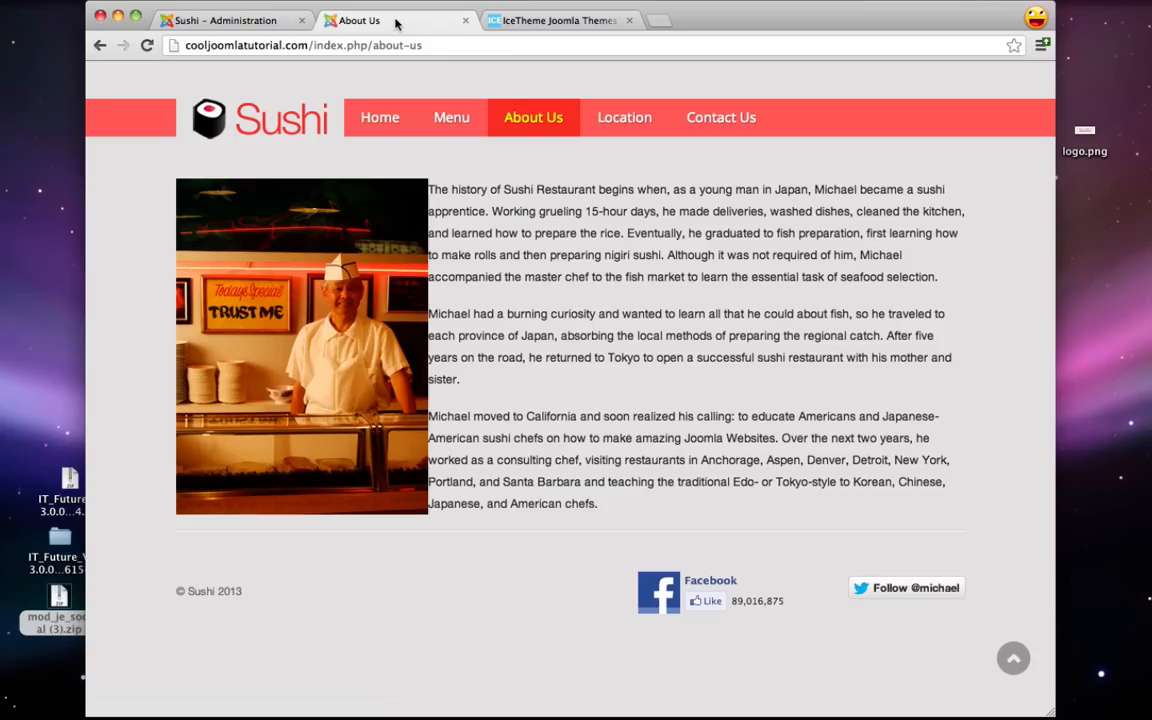
- Reload the live About Us page to confirm the Social icons box in the right column
{"action": "left_click", "coordinate": [147, 46]}
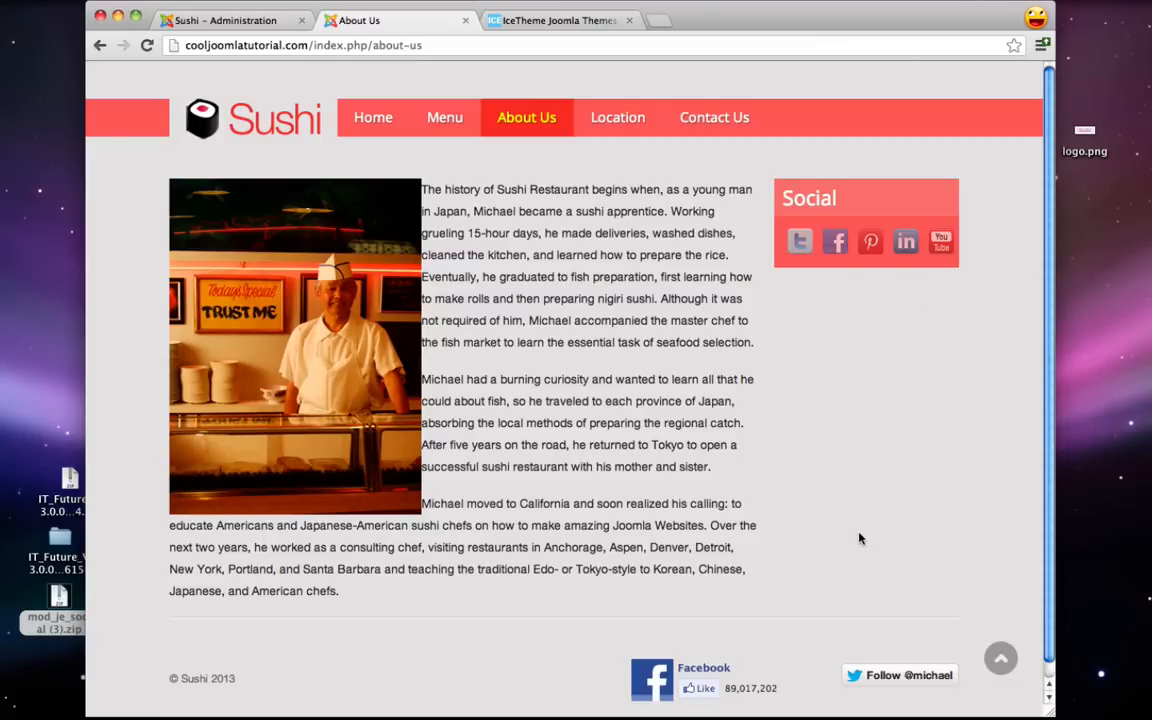
{"action": "left_click", "coordinate": [212, 21]}
- Create a new Custom HTML module titled Testimonial with Show Title set to Hide
{"action": "left_click", "coordinate": [185, 147]}
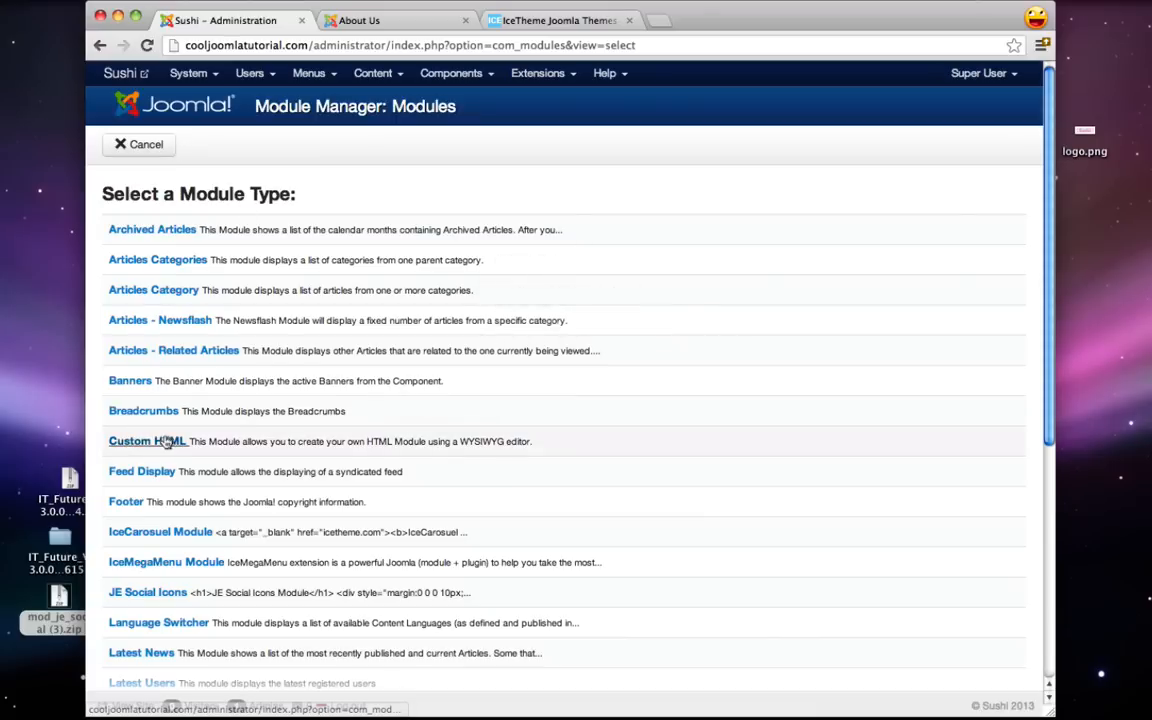
{"action": "left_click", "coordinate": [172, 441]}
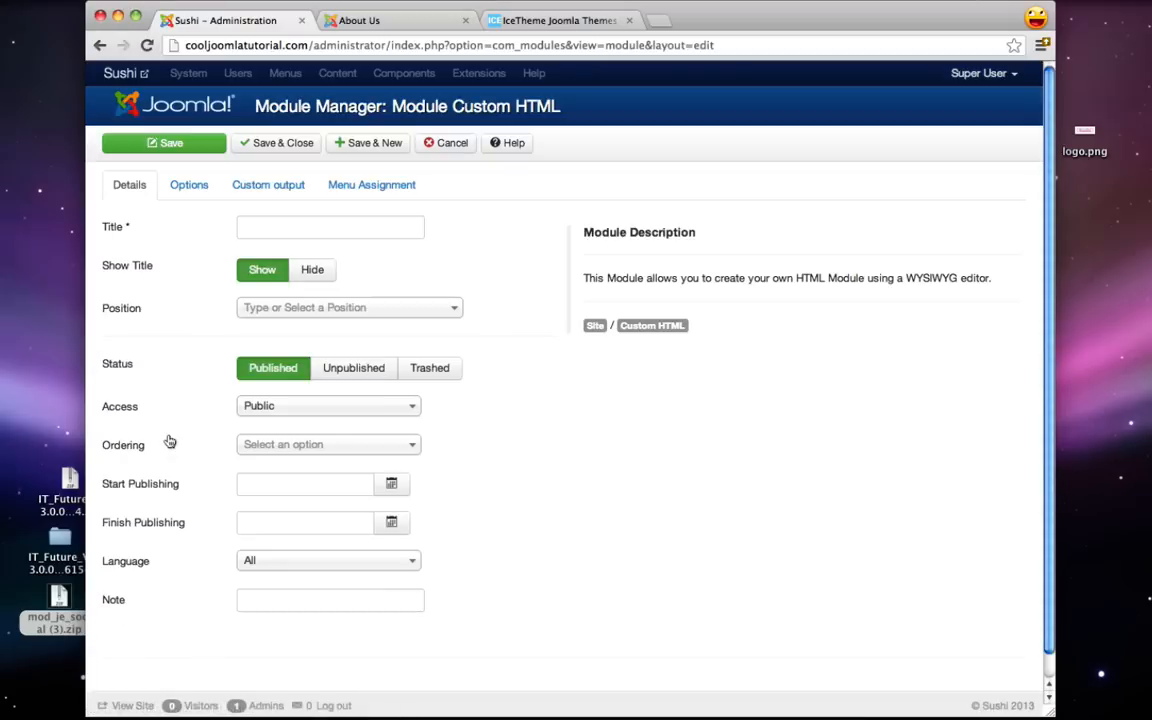
{"action": "left_click", "coordinate": [243, 227]}
{"action": "type", "text": "Testimonial"}
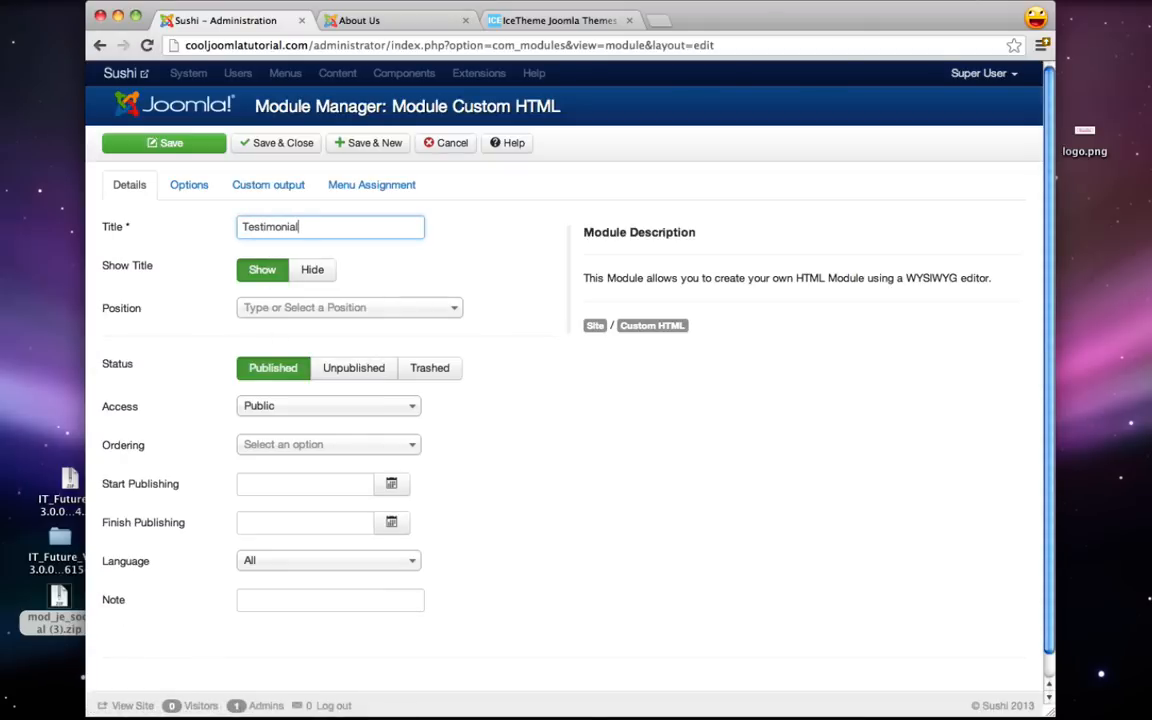
{"action": "left_click", "coordinate": [318, 270]}
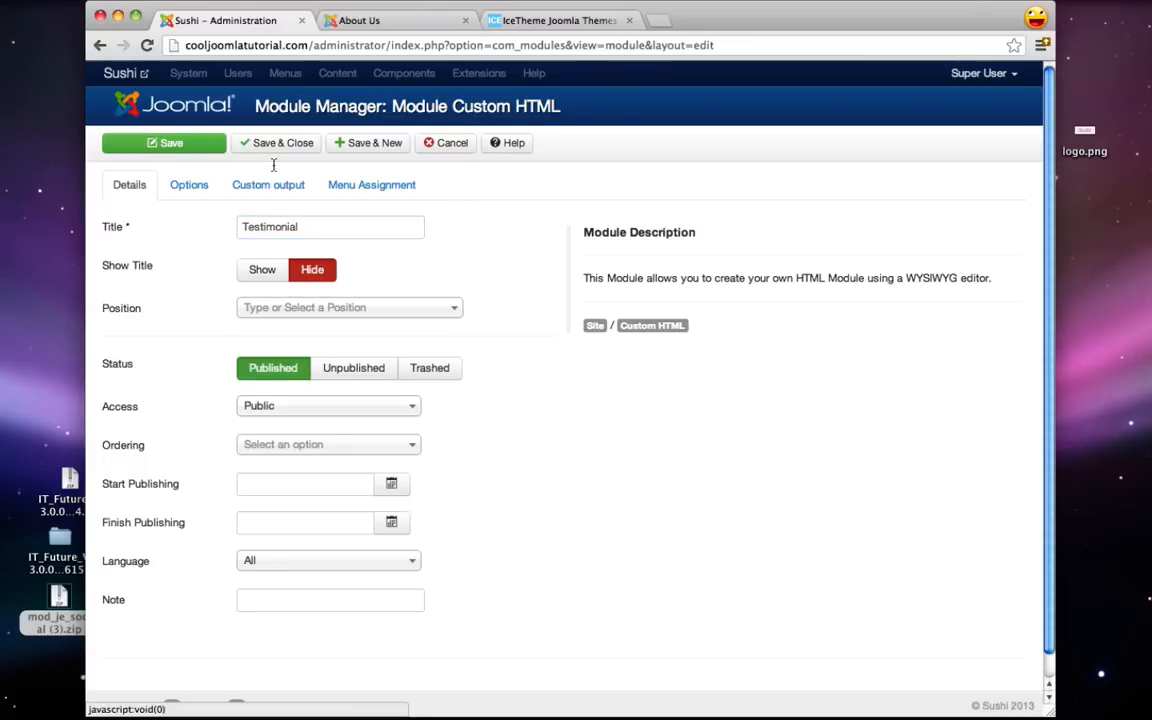
- Check the live About Us layout, then set the module's position to Right [right]
{"action": "left_click", "coordinate": [378, 21]}
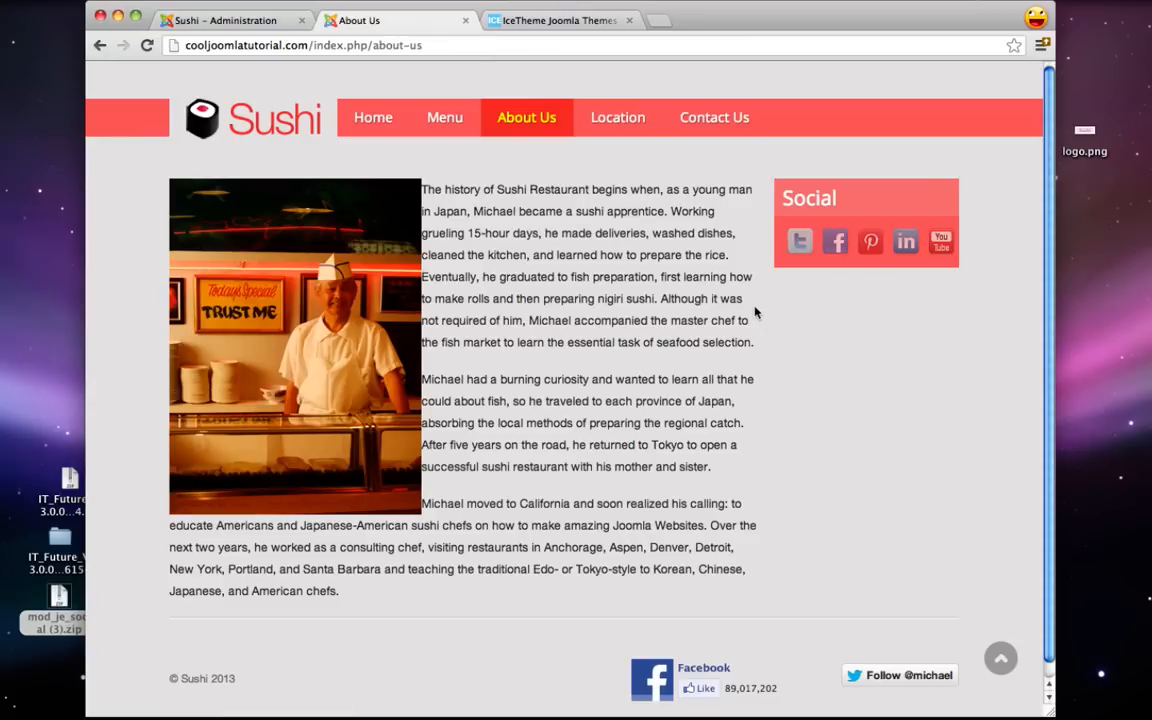
{"action": "left_click", "coordinate": [188, 20]}
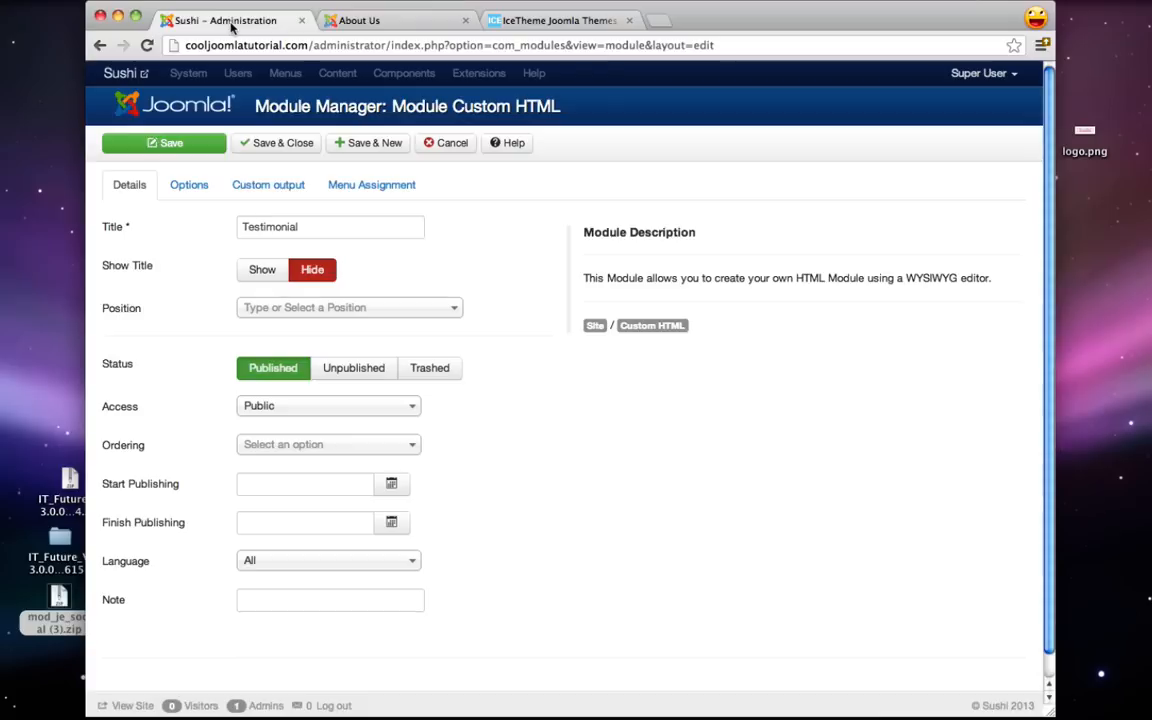
{"action": "left_click", "coordinate": [327, 308]}
{"action": "type", "text": "right"}
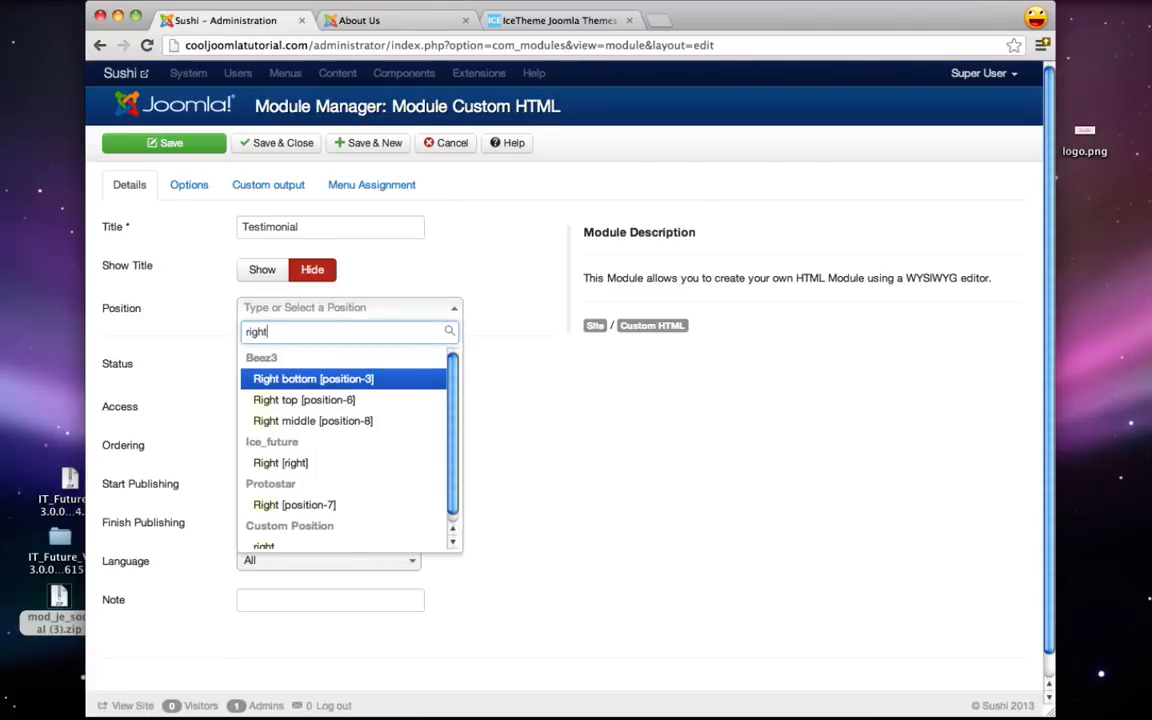
{"action": "left_click", "coordinate": [285, 463]}
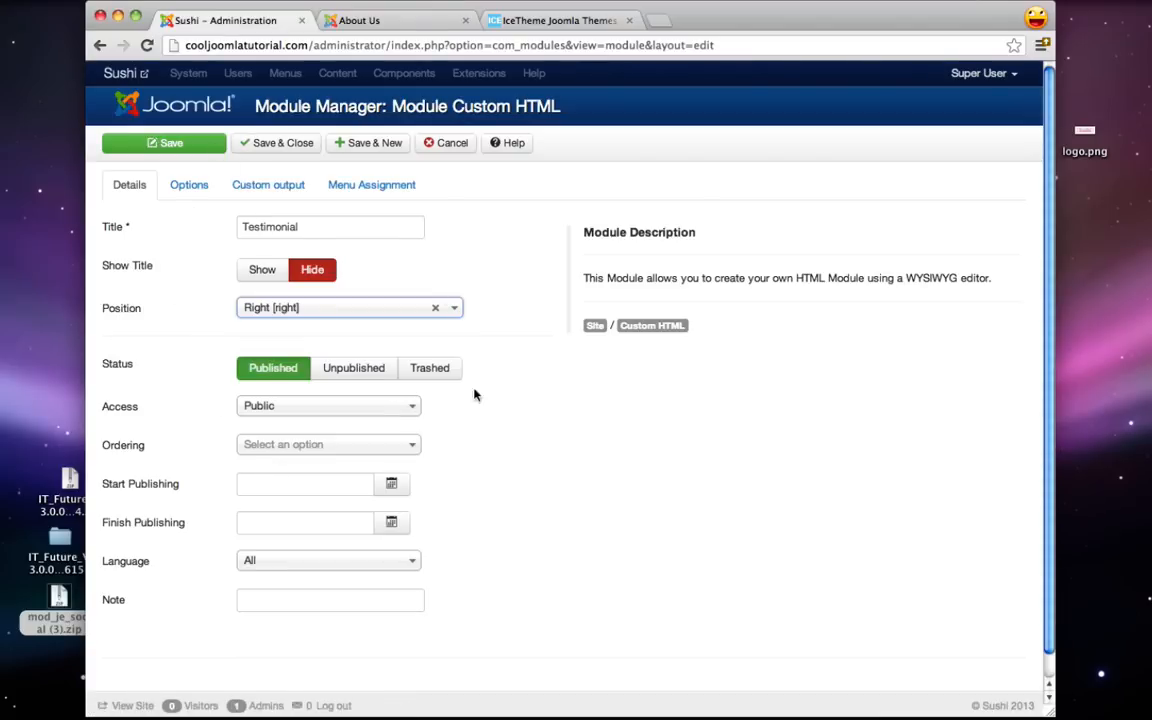
- Paste the fish testimonial quote from the notes into the module's Custom output
{"action": "left_click", "coordinate": [263, 185]}
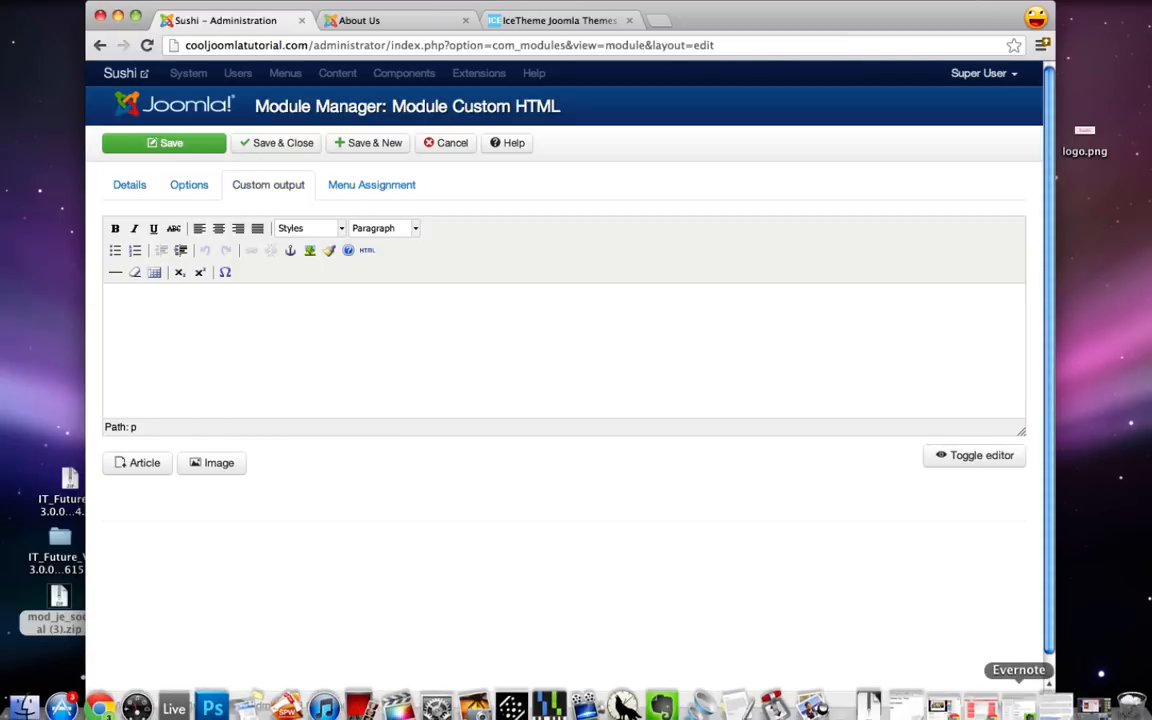
{"action": "left_click", "coordinate": [1040, 705]}
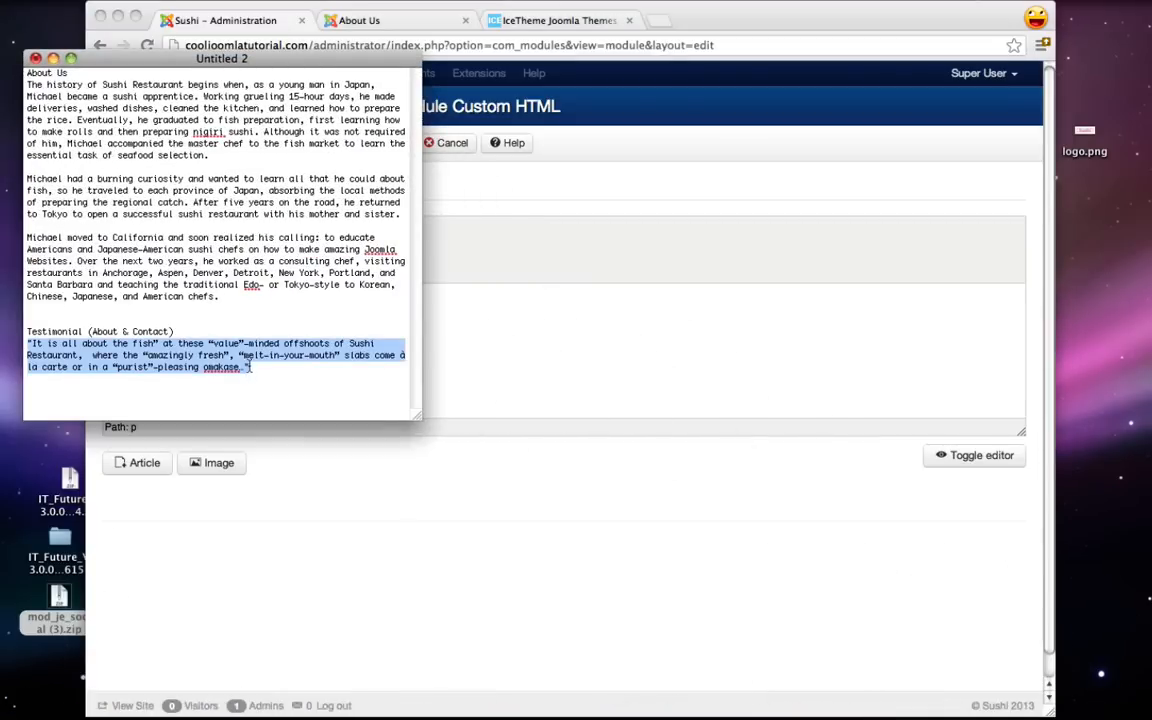
{"action": "left_click", "coordinate": [54, 59]}
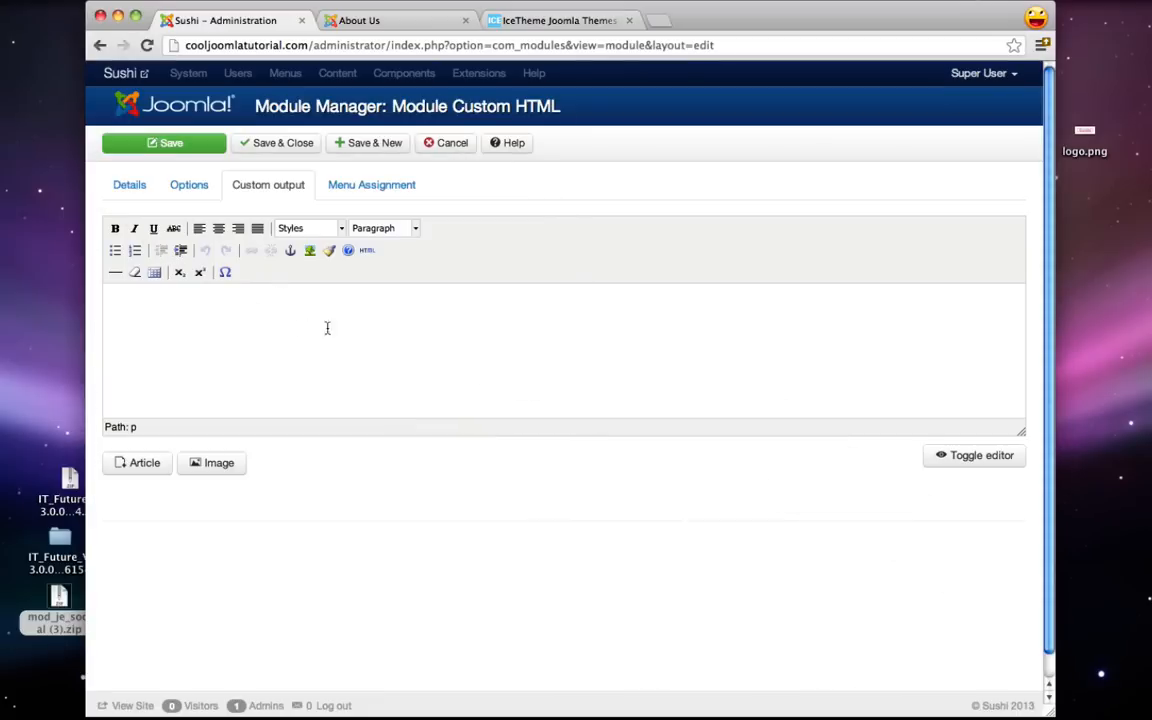
{"action": "left_click", "coordinate": [325, 298]}
{"action": "type", "text": "\"It is all about the fish\" at these \"value\"-minded offshoots of Sushi Restaurant,  where the \"amazingly fresh\", \"melt-in-your-mouth\" slabs come à la carte or in a \"purist\"-pleasing omakase.\""}
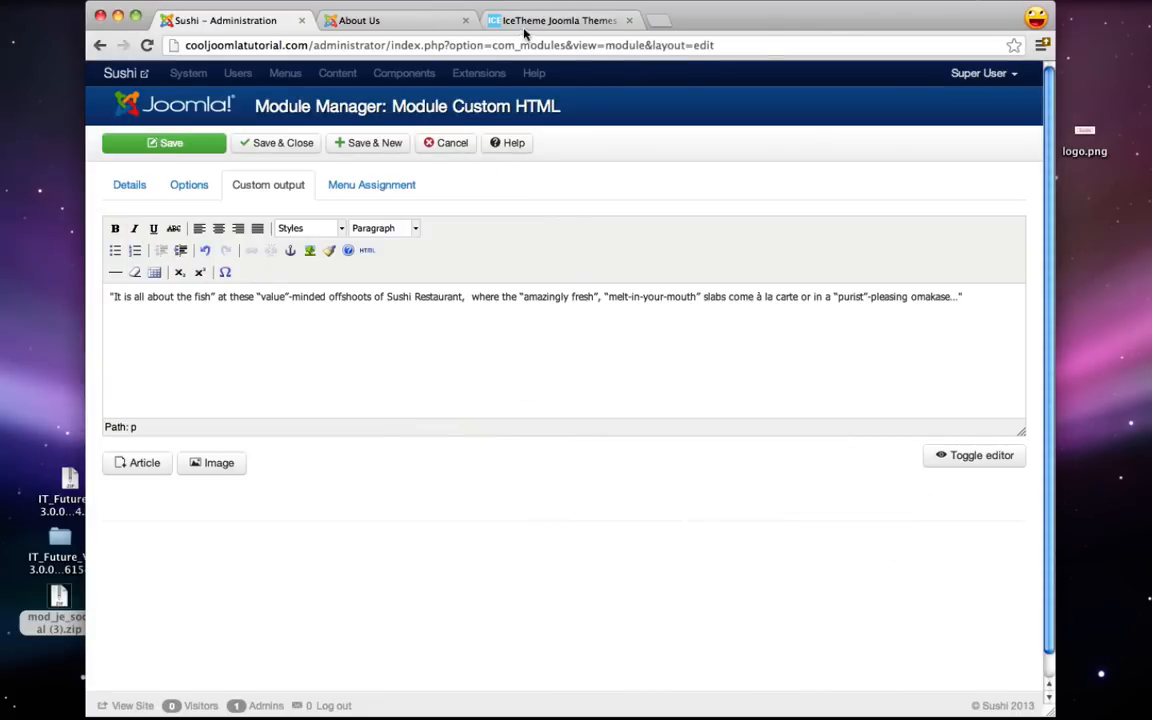
{"action": "left_click", "coordinate": [542, 21]}
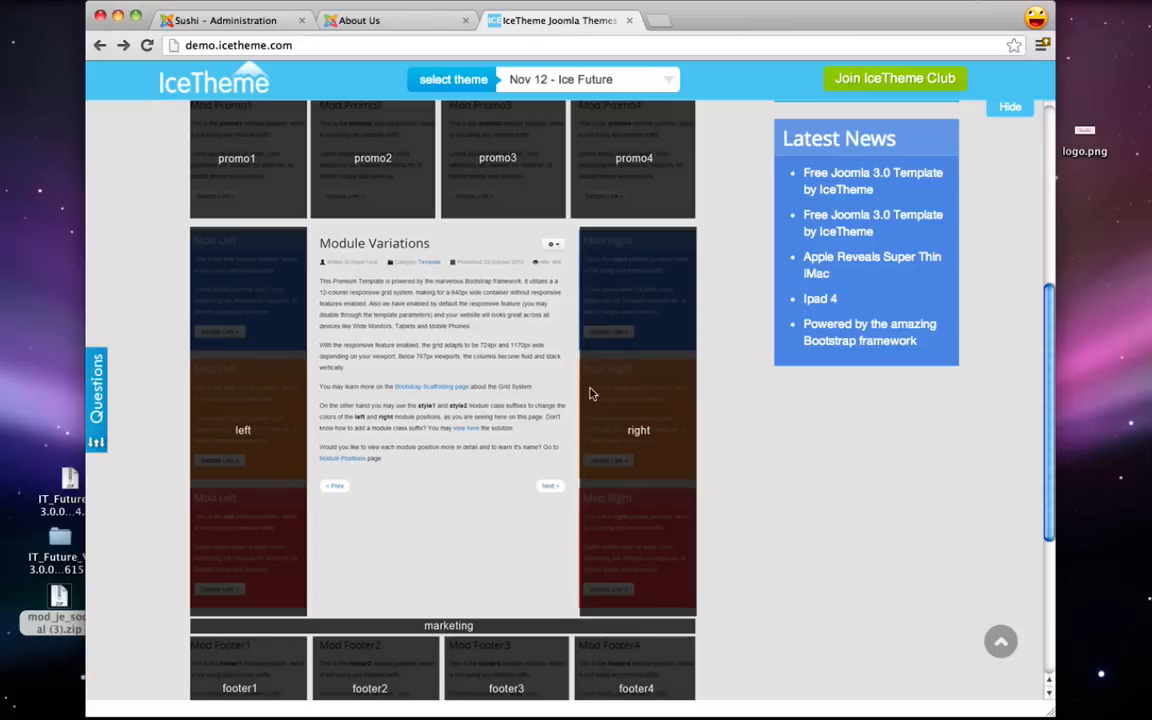
- Open the IceTheme demo's Typography page and scroll down to Lead body copy
{"action": "scroll", "coordinate": [590, 394], "scroll_direction": "up", "scroll_amount": 8}
{"action": "mouse_move", "coordinate": [489, 157]}
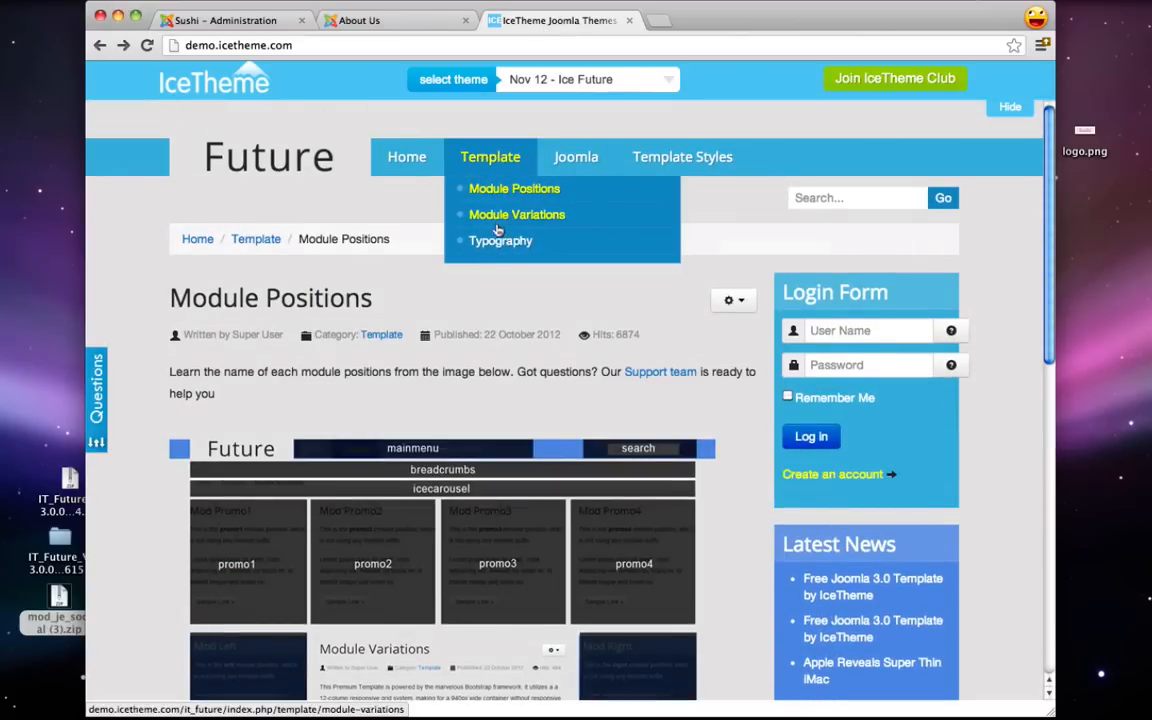
{"action": "left_click", "coordinate": [495, 240]}
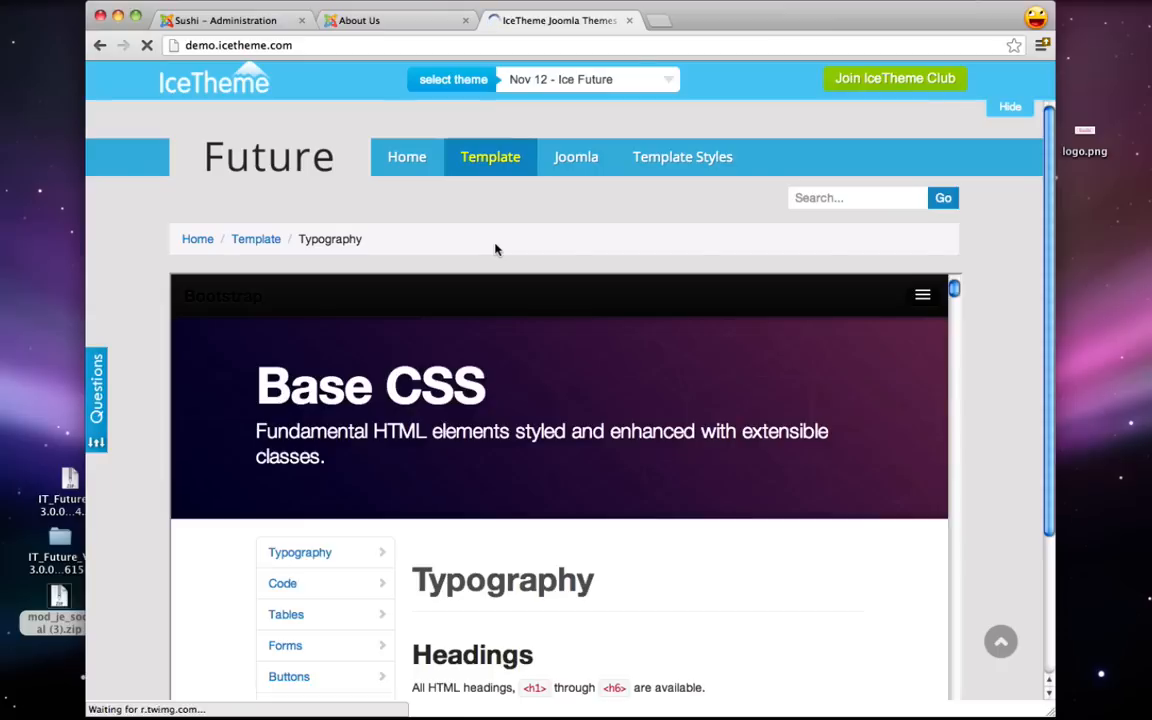
{"action": "scroll", "coordinate": [495, 249], "scroll_direction": "down", "scroll_amount": 5}
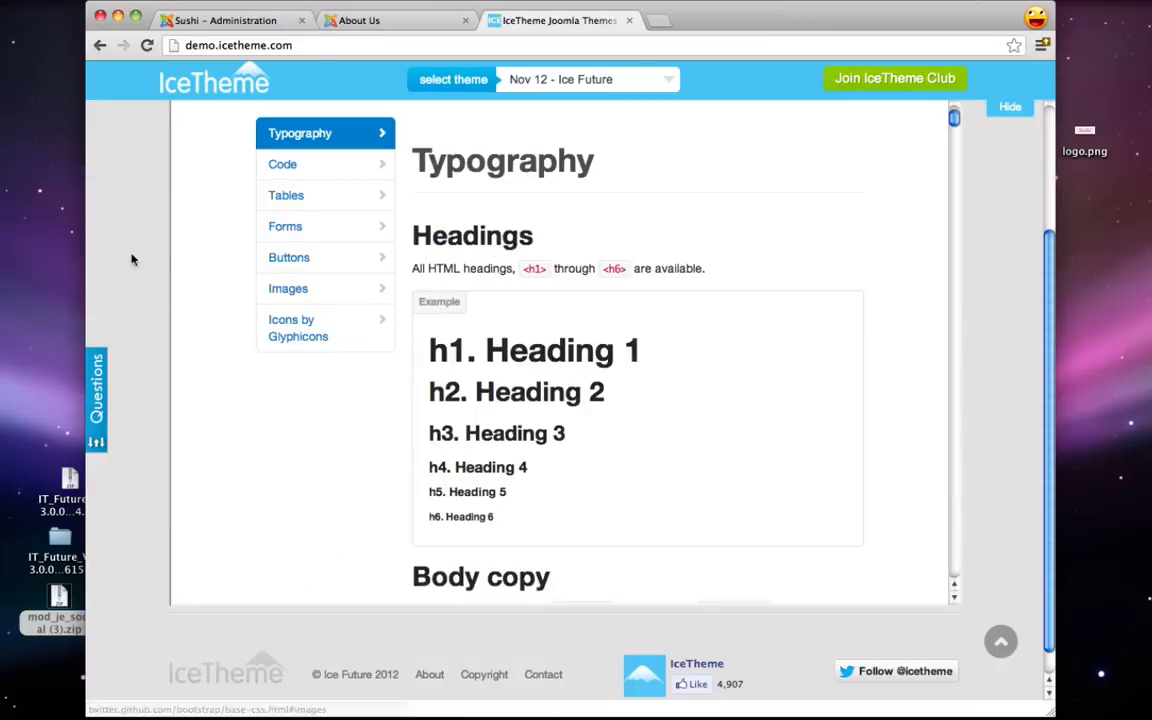
{"action": "scroll", "coordinate": [134, 260], "scroll_direction": "up", "scroll_amount": 2}
{"action": "scroll", "coordinate": [134, 262], "scroll_direction": "down", "scroll_amount": 2}
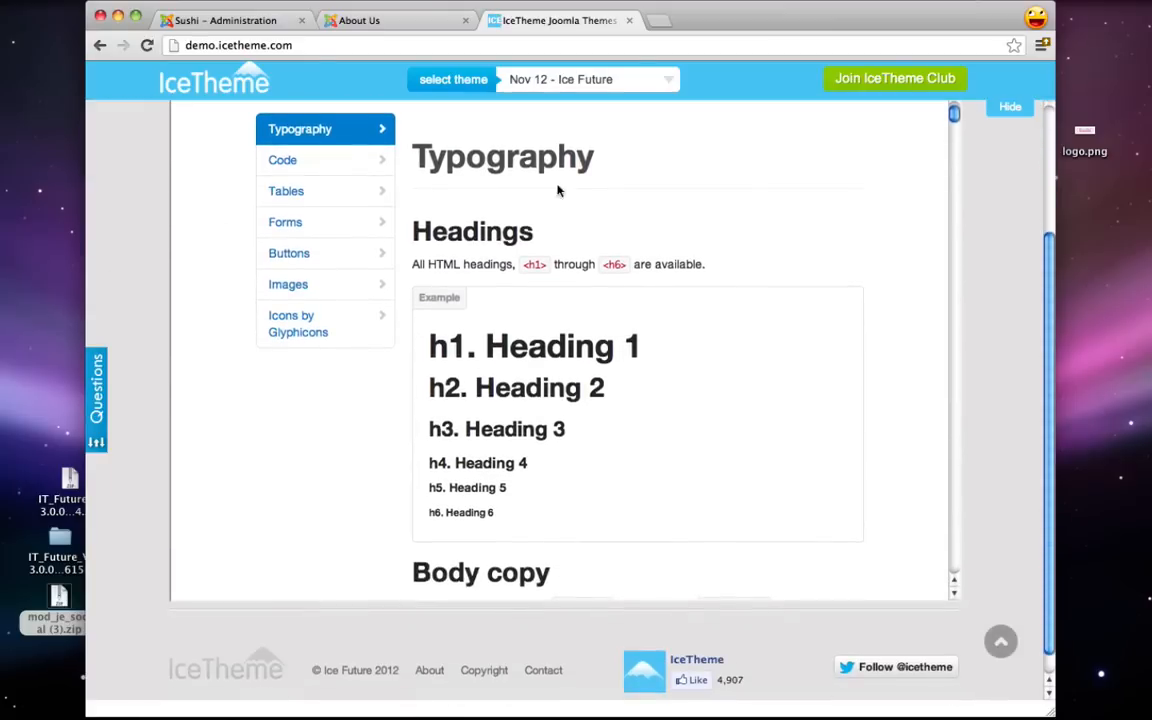
{"action": "scroll", "coordinate": [581, 188], "scroll_direction": "down", "scroll_amount": 2}
{"action": "scroll", "coordinate": [581, 188], "scroll_direction": "down", "scroll_amount": 5}
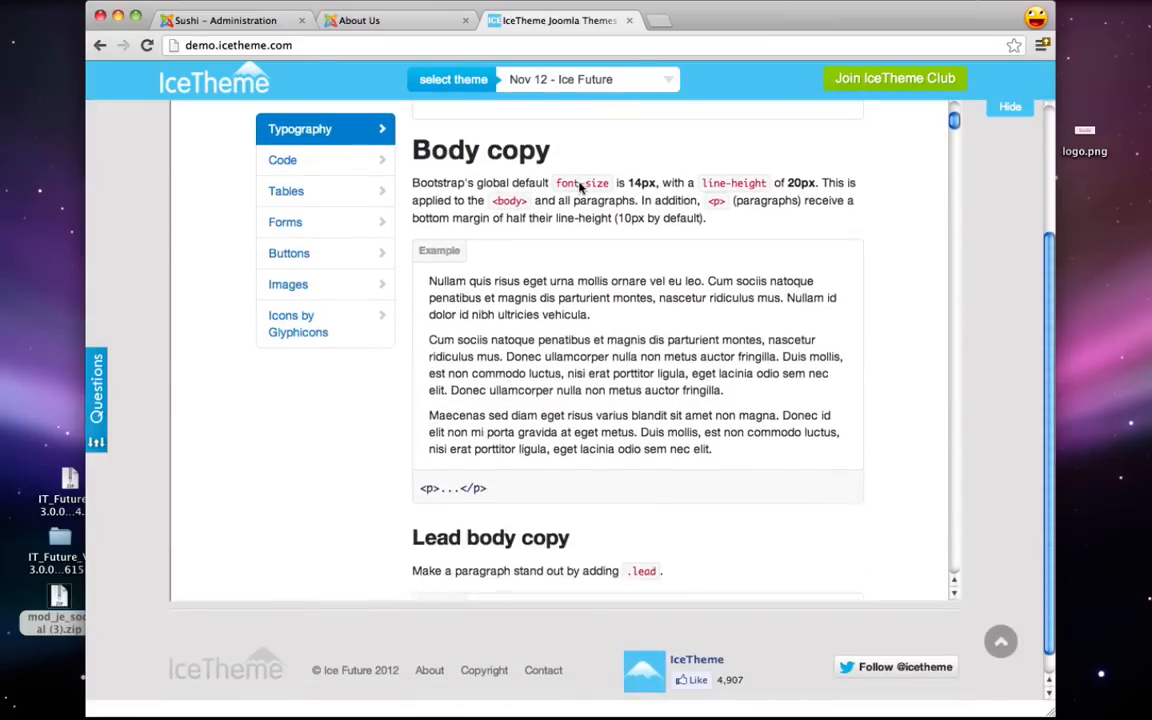
{"action": "scroll", "coordinate": [581, 188], "scroll_direction": "down", "scroll_amount": 2}
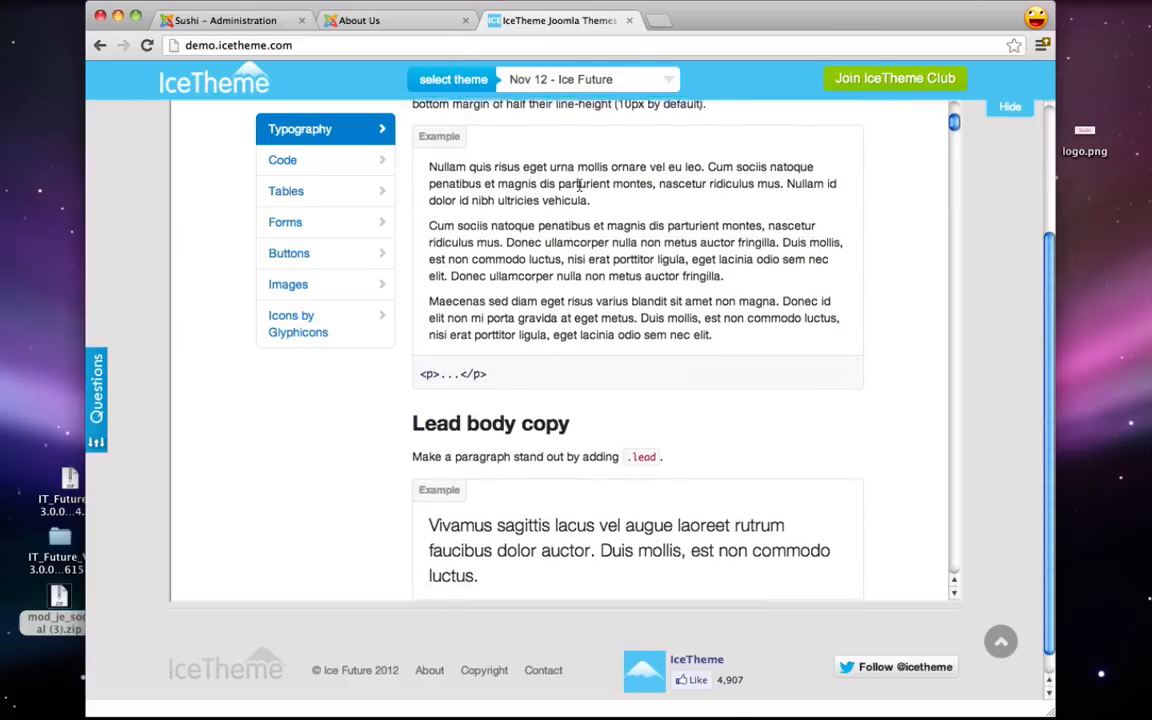
{"action": "scroll", "coordinate": [581, 188], "scroll_direction": "down", "scroll_amount": 1}
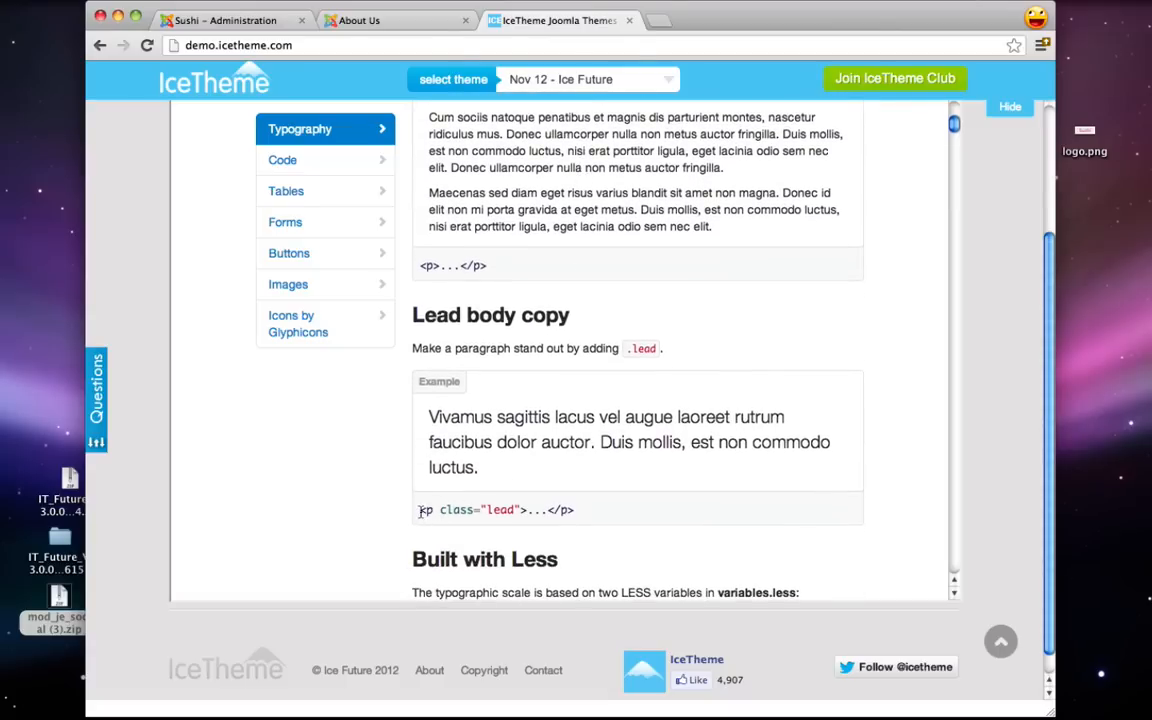
- Select the <p class="lead"> code snippet and the lead example paragraph for reference
{"action": "left_click_drag", "start_coordinate": [422, 511], "coordinate": [527, 511]}
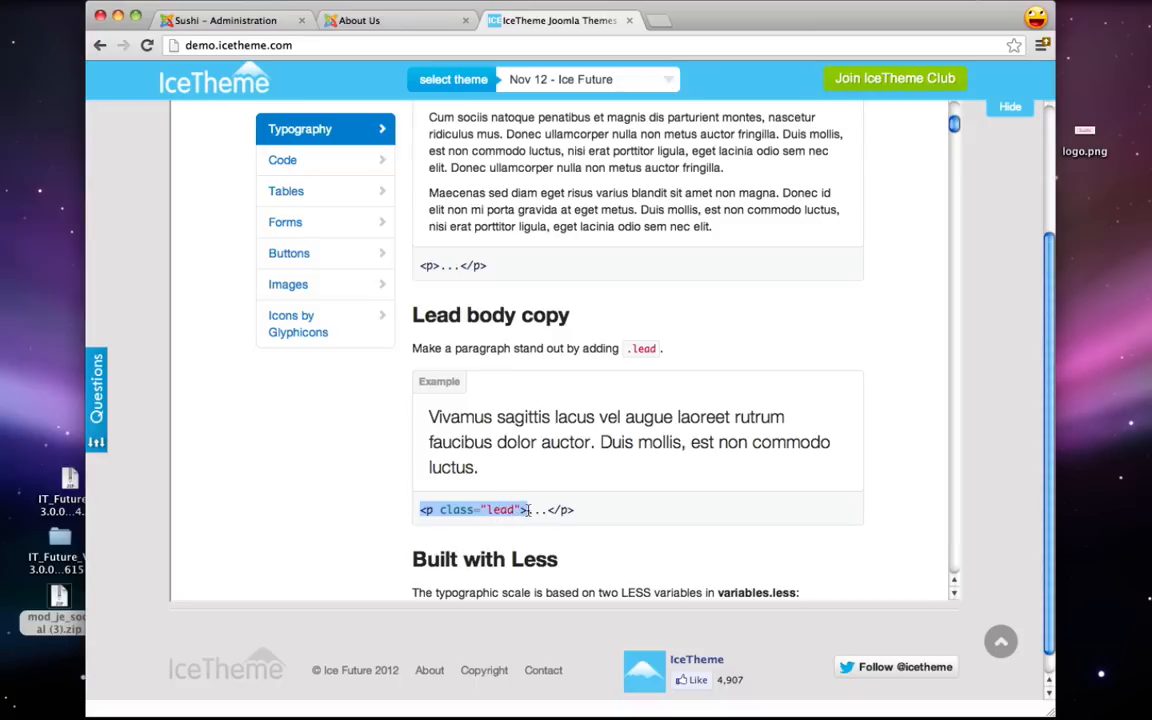
{"action": "left_click", "coordinate": [562, 512]}
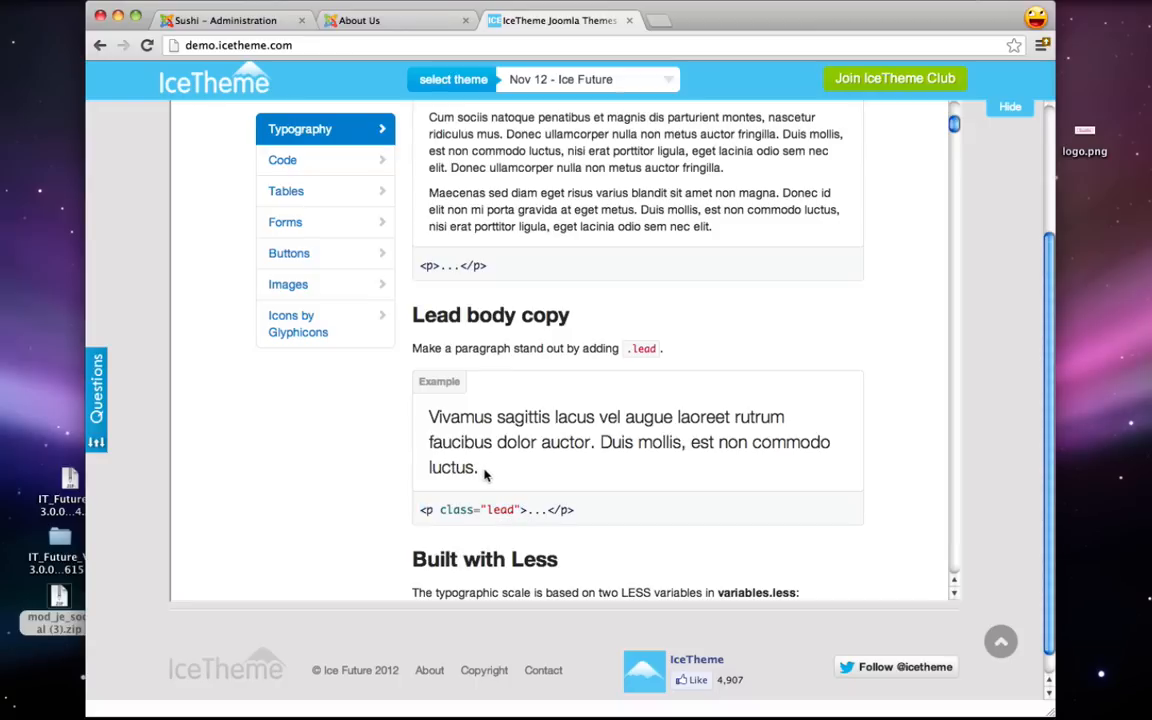
{"action": "left_click_drag", "start_coordinate": [484, 475], "coordinate": [390, 378]}
{"action": "left_click", "coordinate": [452, 414]}
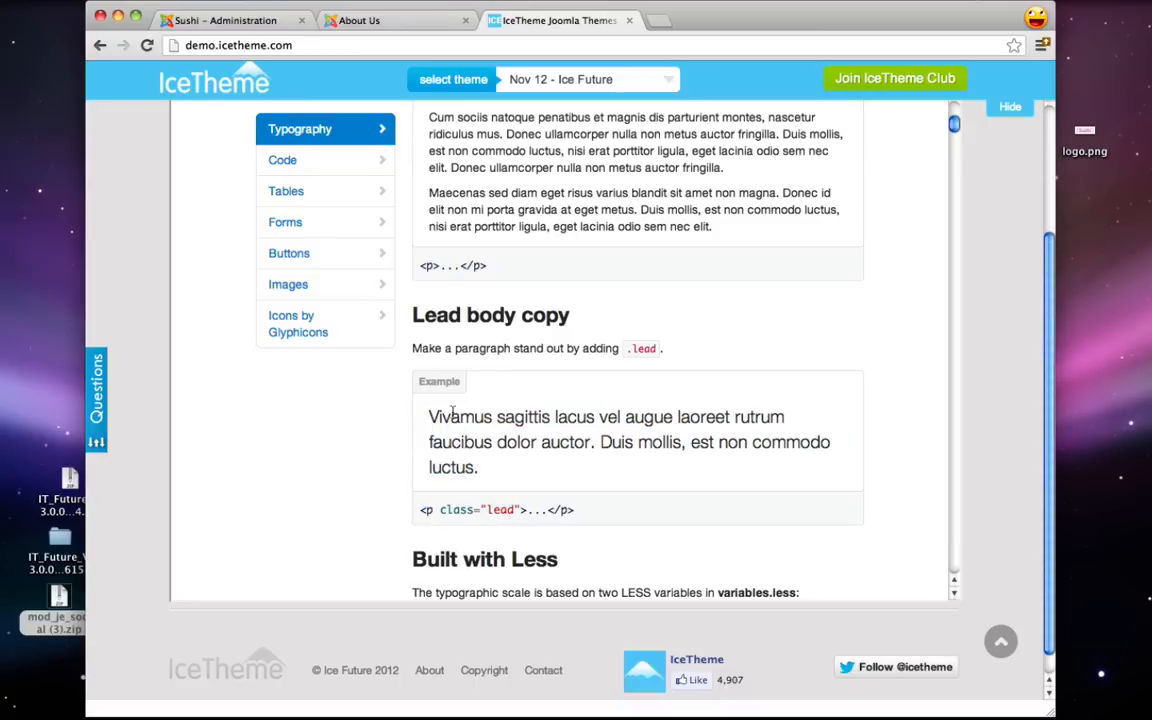
{"action": "left_click", "coordinate": [240, 20]}
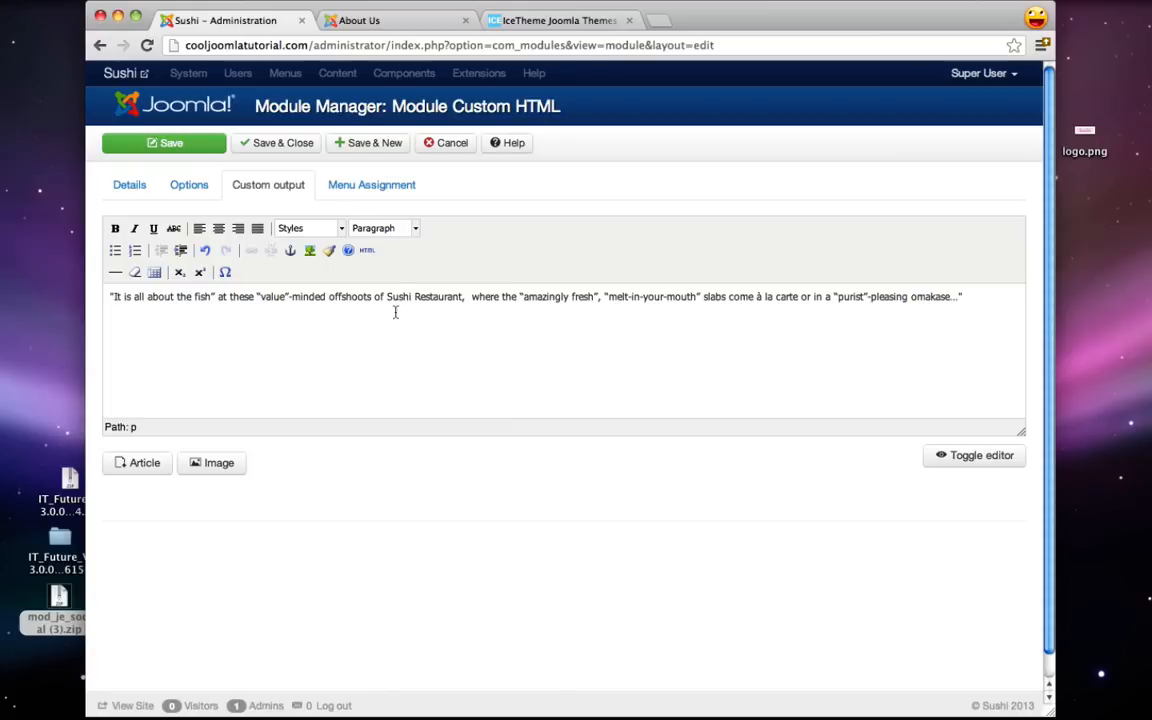
- Add class="lead" to the quote's <p> tag in the HTML source and apply it
{"action": "left_click", "coordinate": [368, 252]}
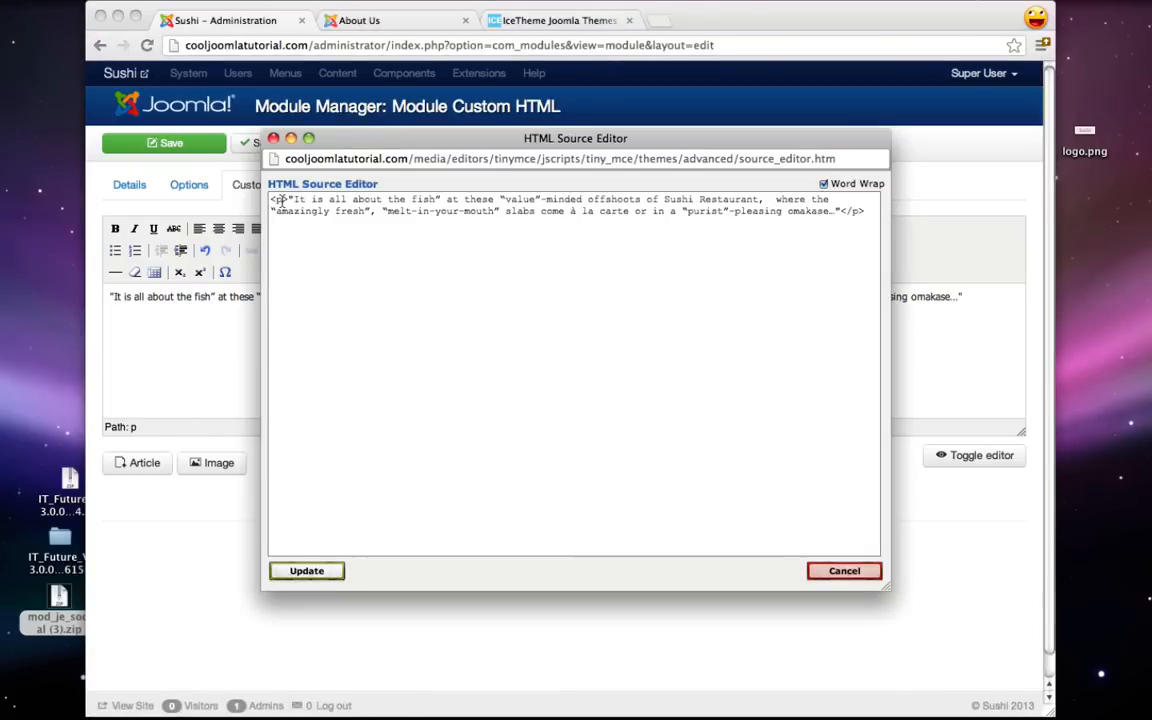
{"action": "type", "text": "class=\""}
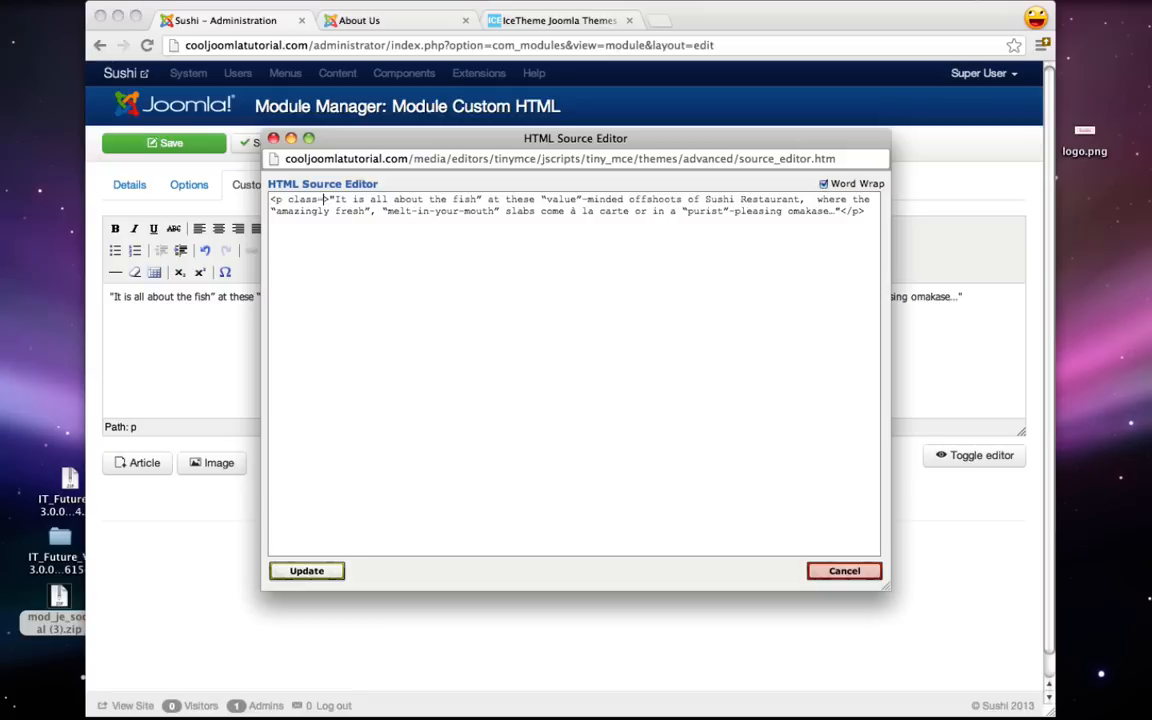
{"action": "type", "text": "ead"}
{"action": "type", "text": "d\""}
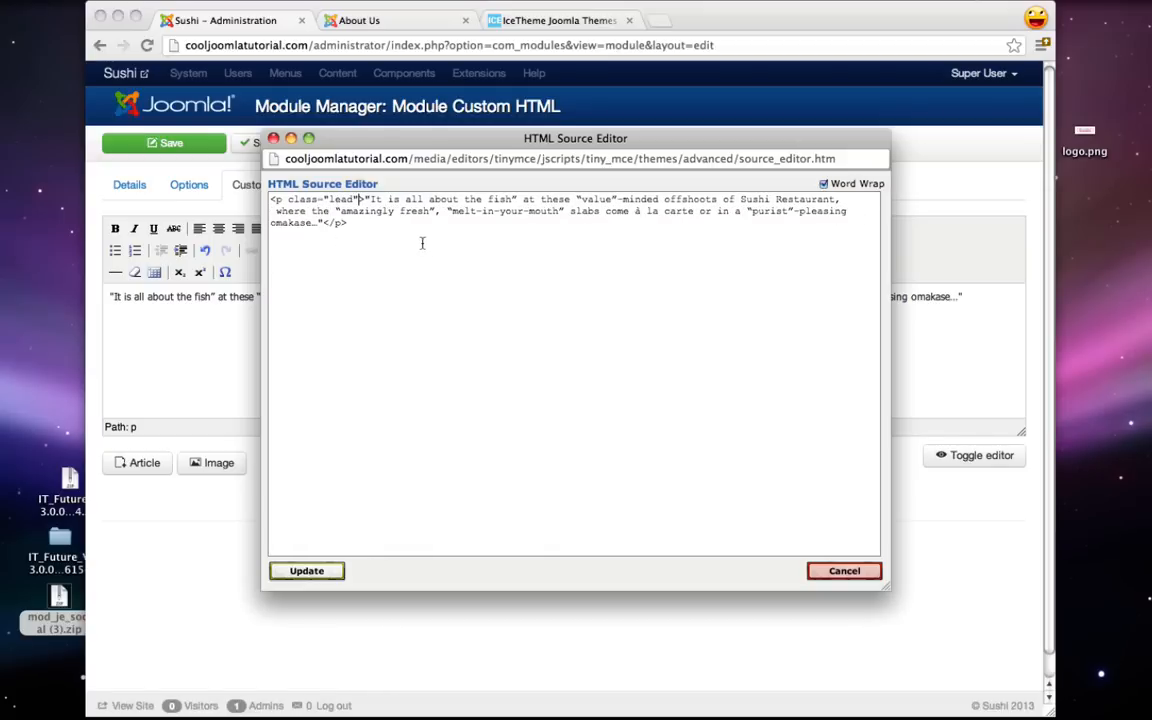
{"action": "left_click", "coordinate": [307, 571]}
- Add a -Zagat attribution line below the quote and save the module
{"action": "left_click", "coordinate": [971, 298]}
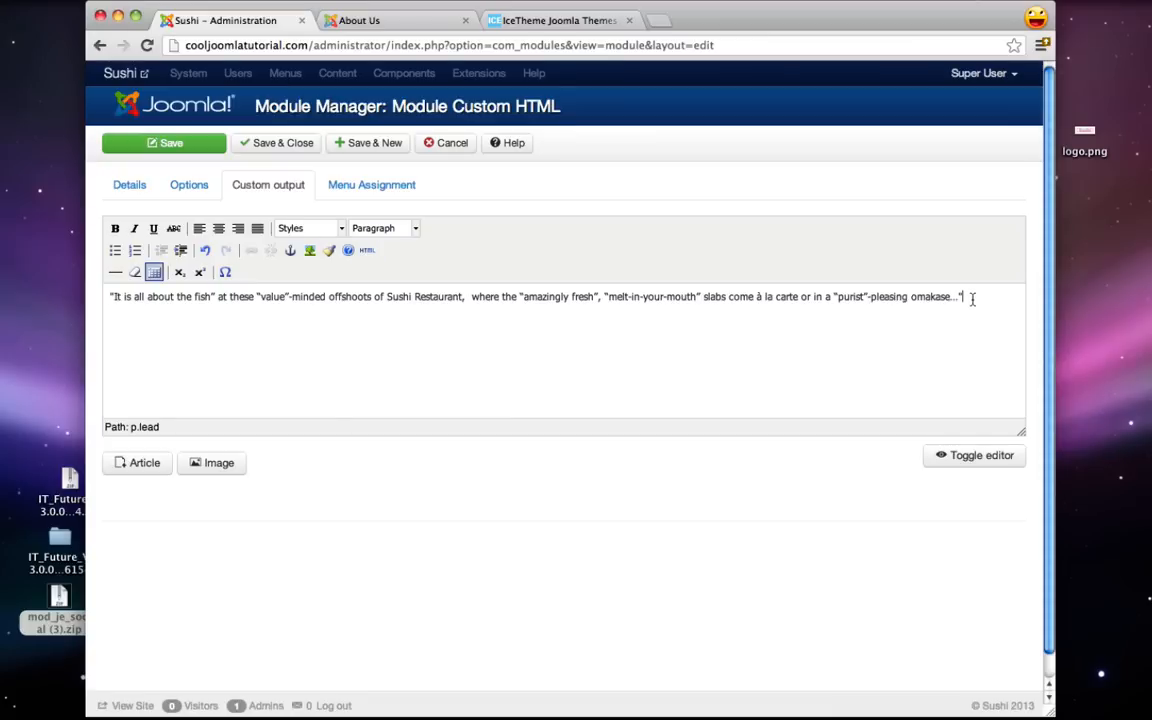
{"action": "key", "text": "Return"}
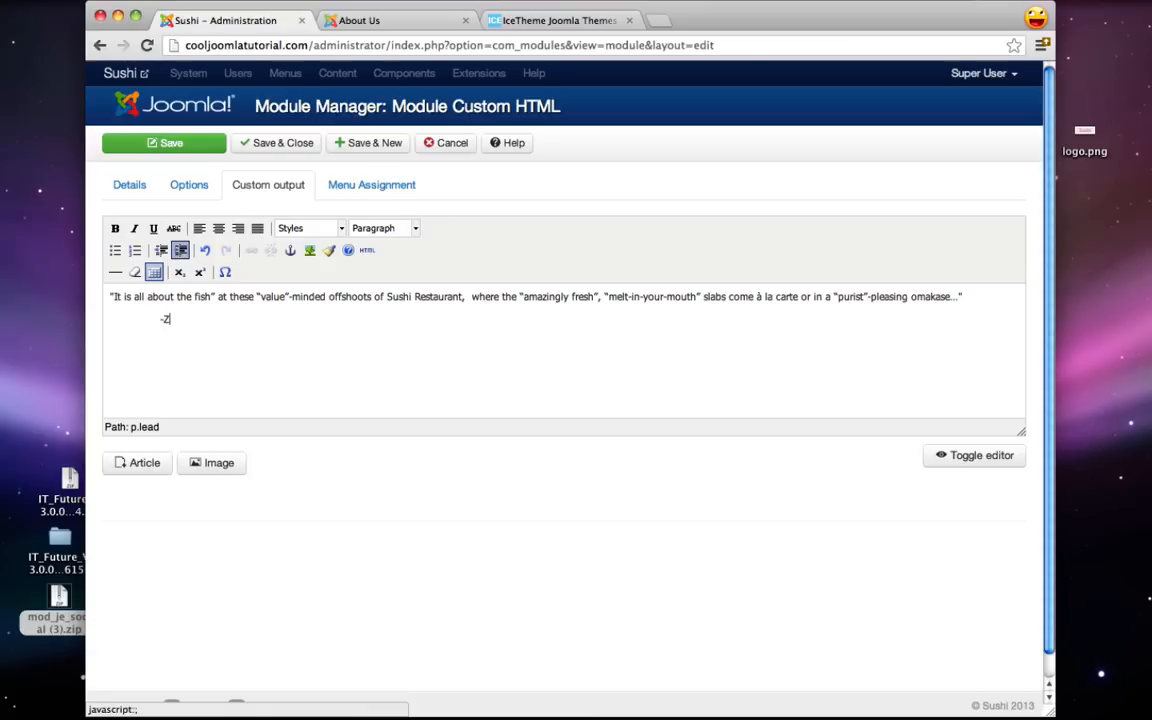
{"action": "type", "text": "-Zagat"}
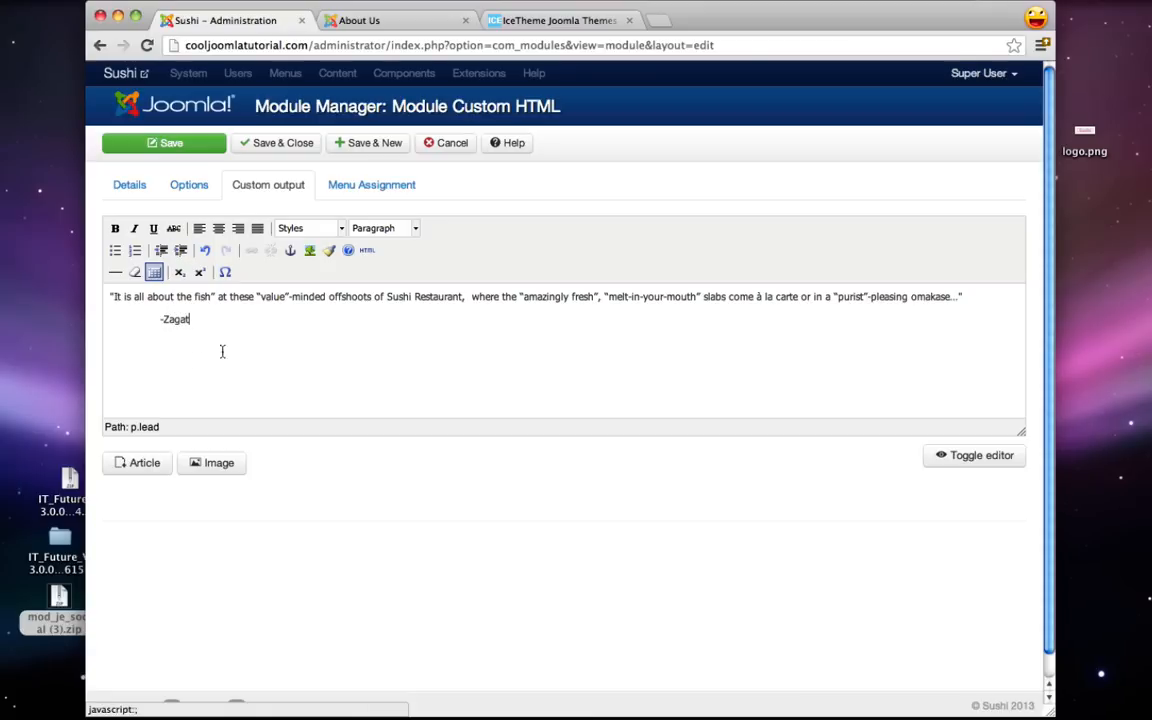
{"action": "left_click", "coordinate": [155, 145]}
{"action": "left_click", "coordinate": [405, 26]}
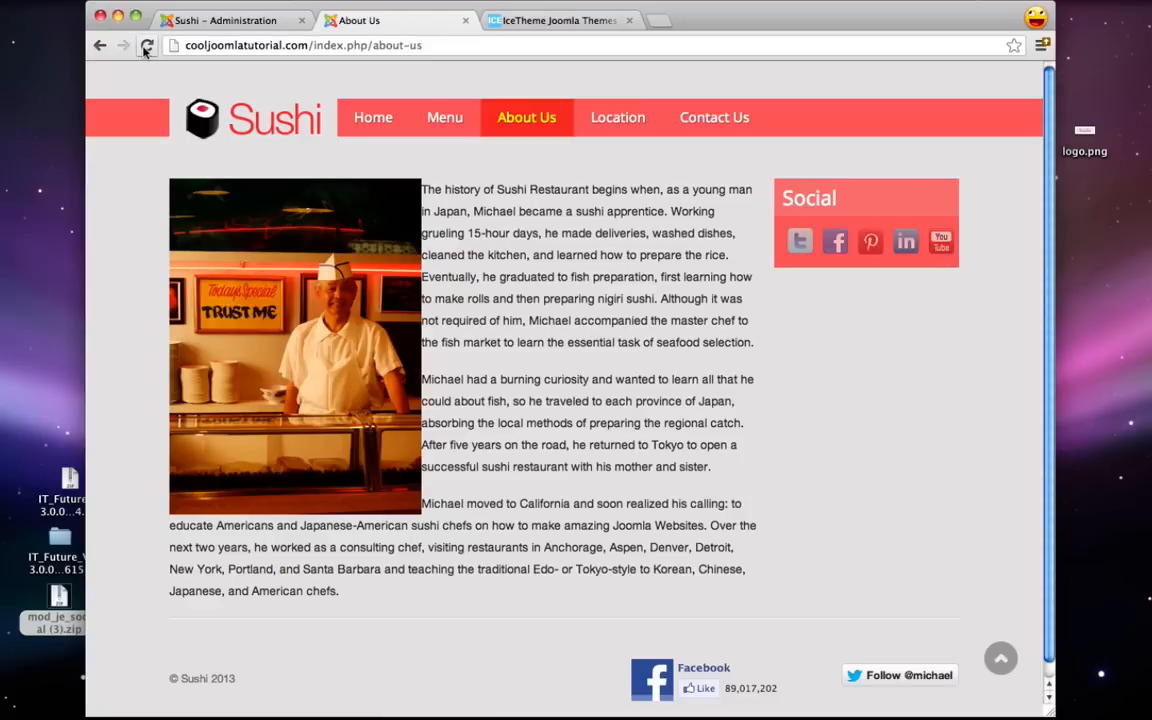
- Limit the Testimonial module to the About Us and Contact Us pages, save, and reload About Us
{"action": "left_click", "coordinate": [192, 22]}
{"action": "left_click", "coordinate": [371, 251]}
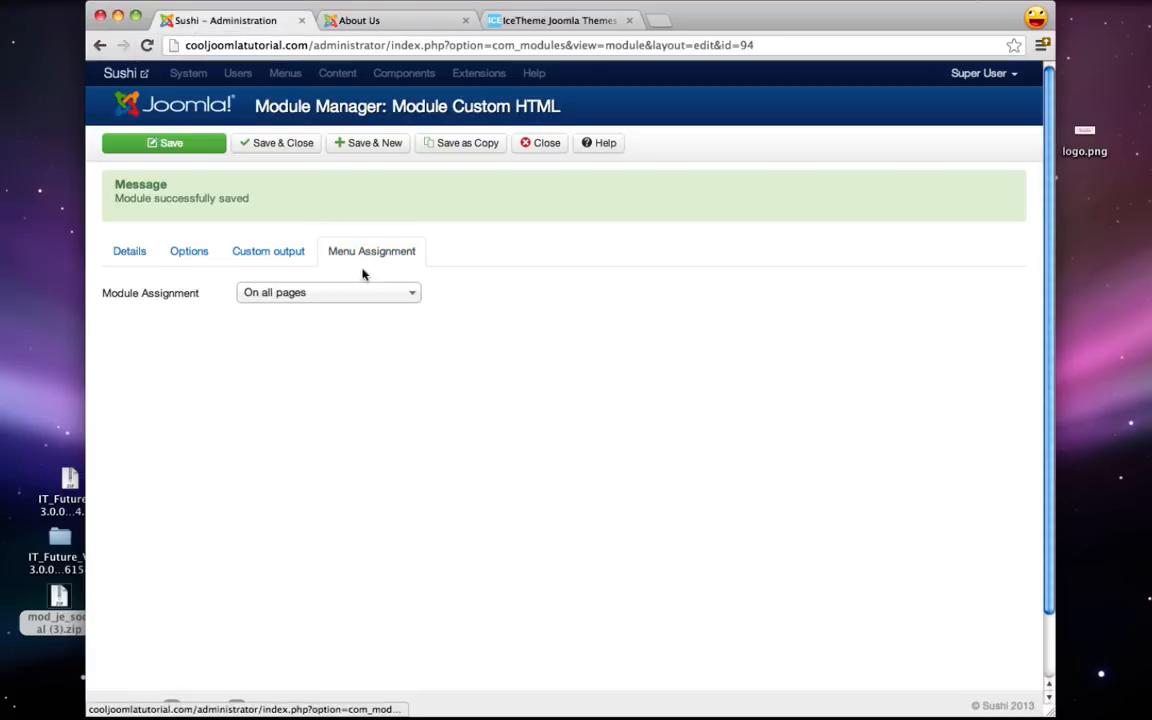
{"action": "left_click", "coordinate": [324, 293]}
{"action": "left_click", "coordinate": [313, 360]}
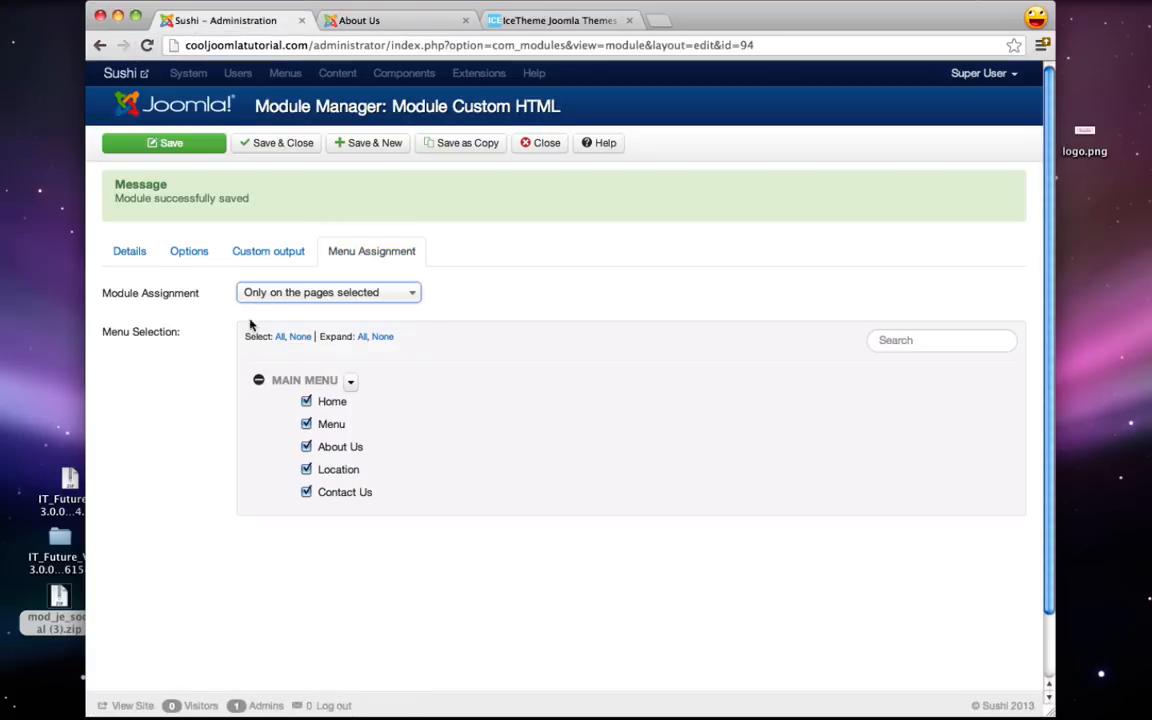
{"action": "left_click", "coordinate": [299, 337]}
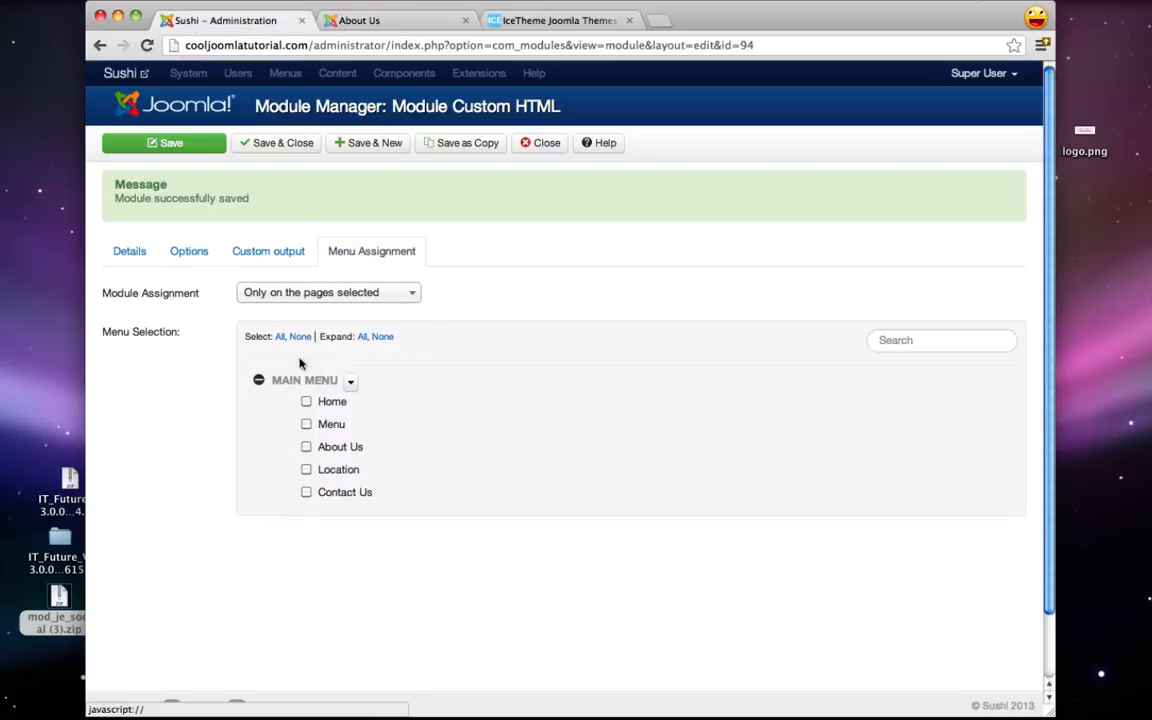
{"action": "left_click", "coordinate": [305, 449]}
{"action": "left_click", "coordinate": [306, 493]}
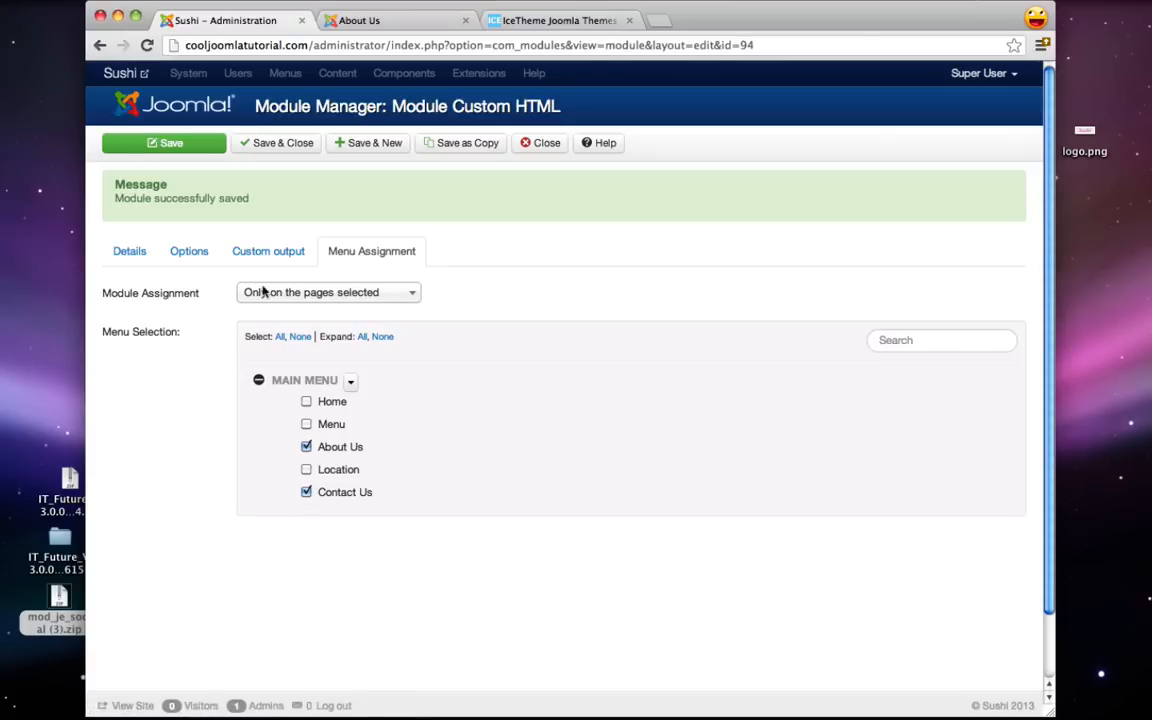
{"action": "left_click", "coordinate": [214, 143]}
{"action": "left_click", "coordinate": [322, 22]}
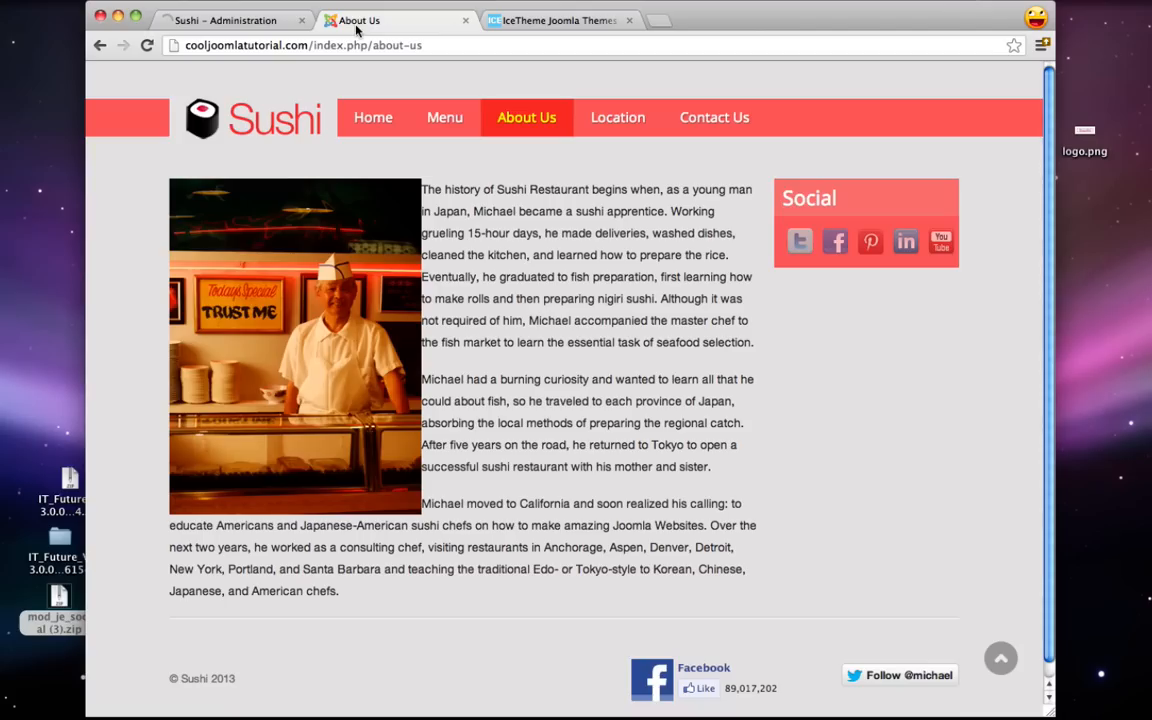
{"action": "left_click", "coordinate": [145, 45]}
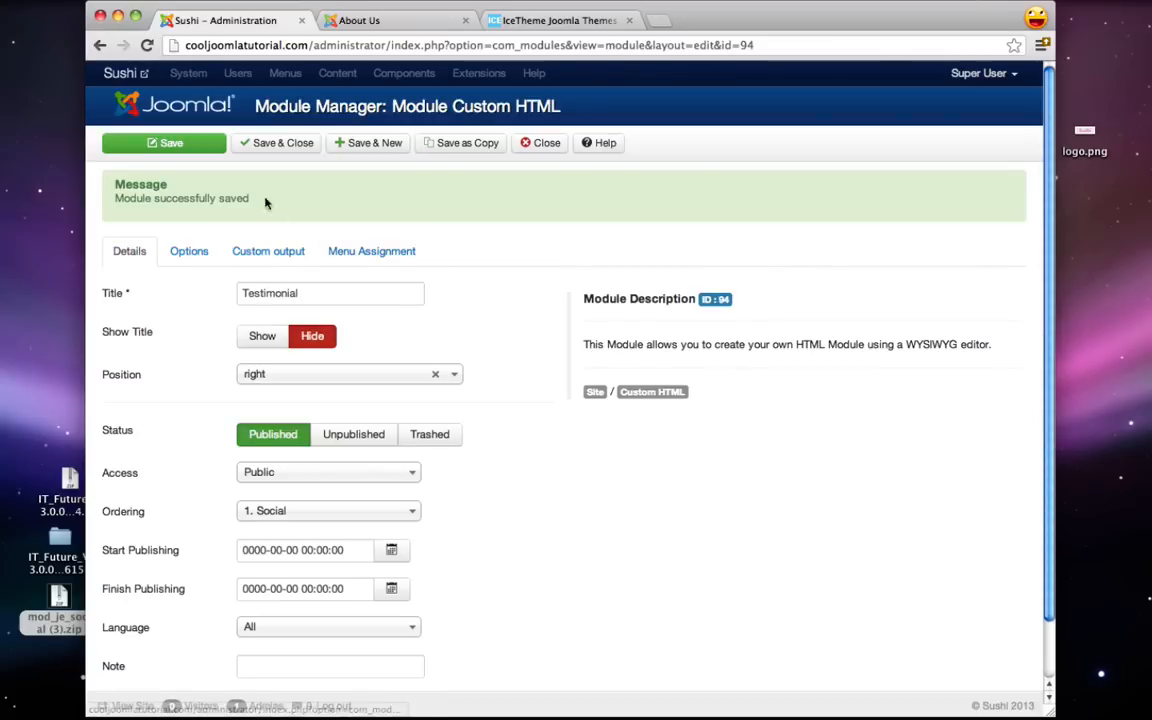
- Indent the -Zagat line twice in Custom output and save the module
{"action": "left_click", "coordinate": [186, 251]}
{"action": "left_click", "coordinate": [260, 253]}
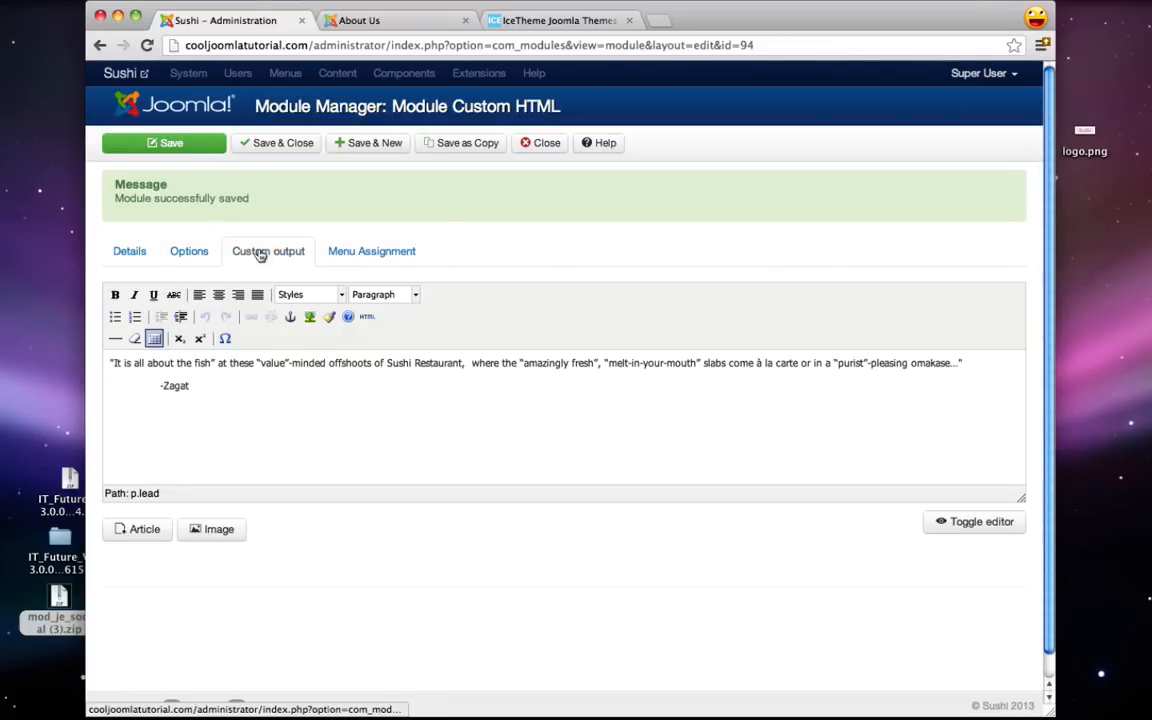
{"action": "left_click", "coordinate": [157, 386]}
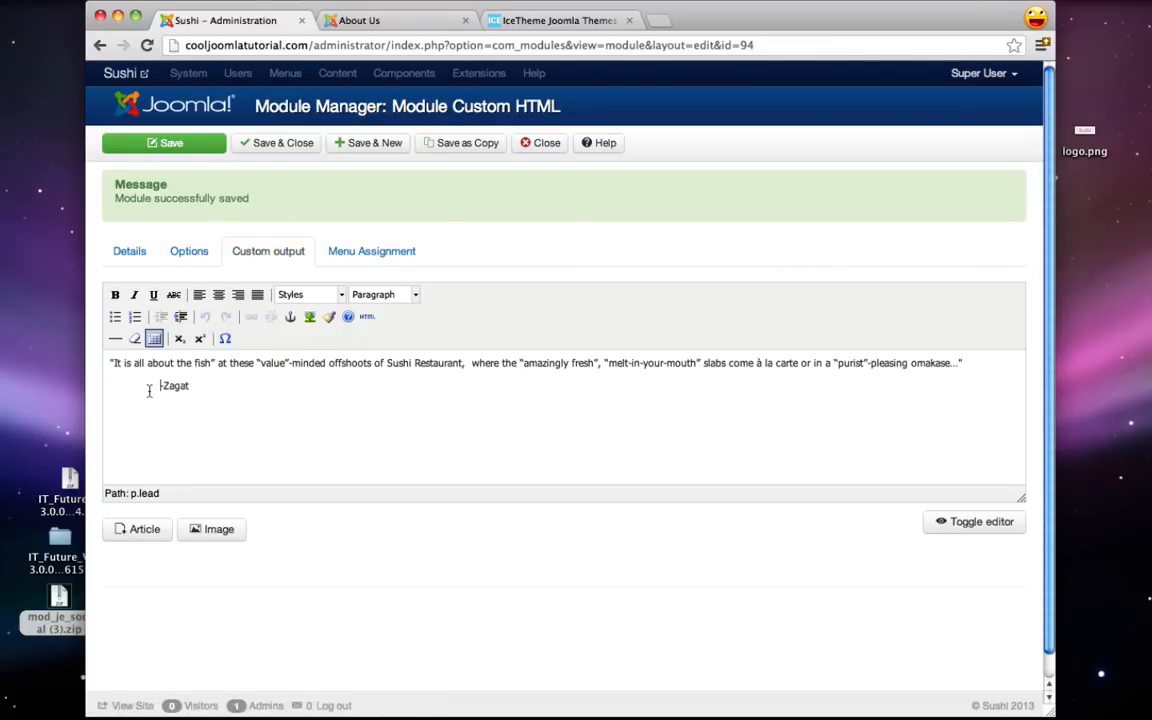
{"action": "left_click", "coordinate": [185, 319]}
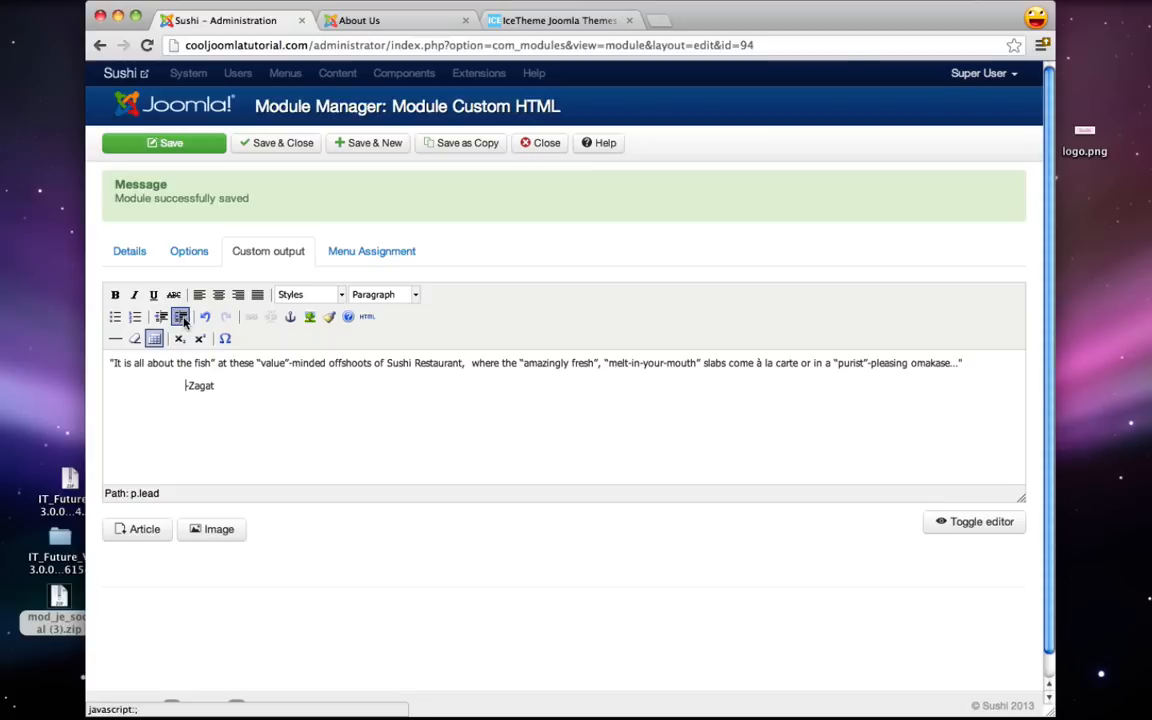
{"action": "left_click", "coordinate": [189, 320]}
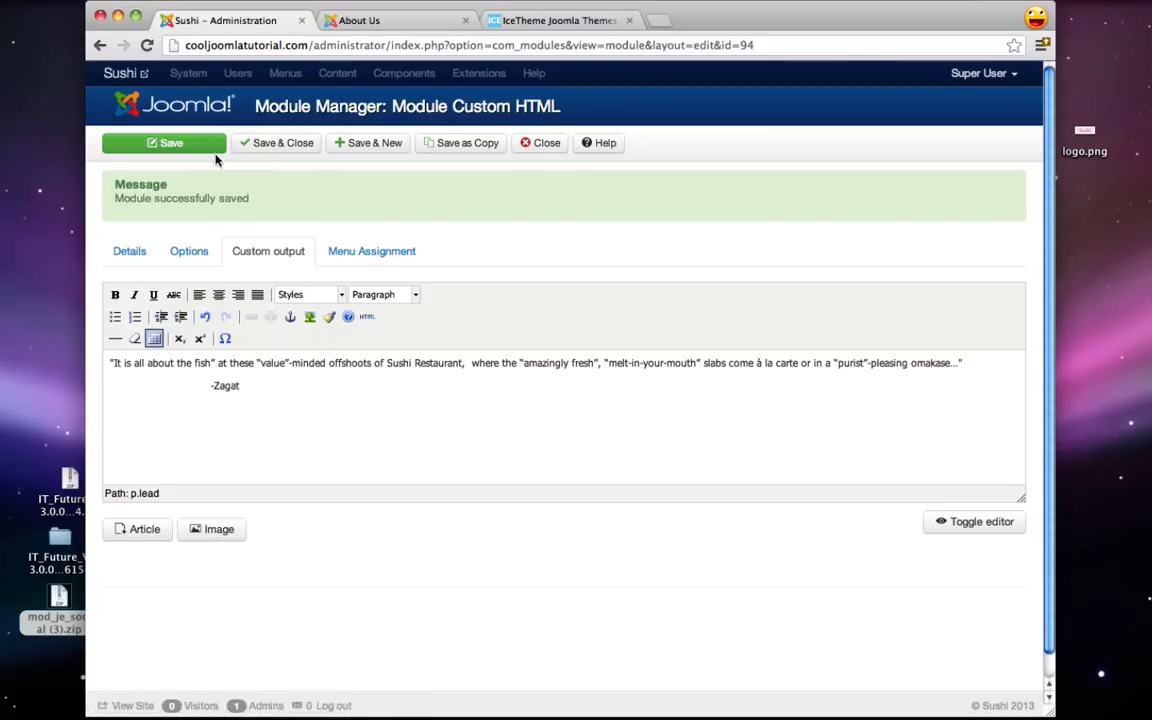
{"action": "left_click", "coordinate": [165, 144]}
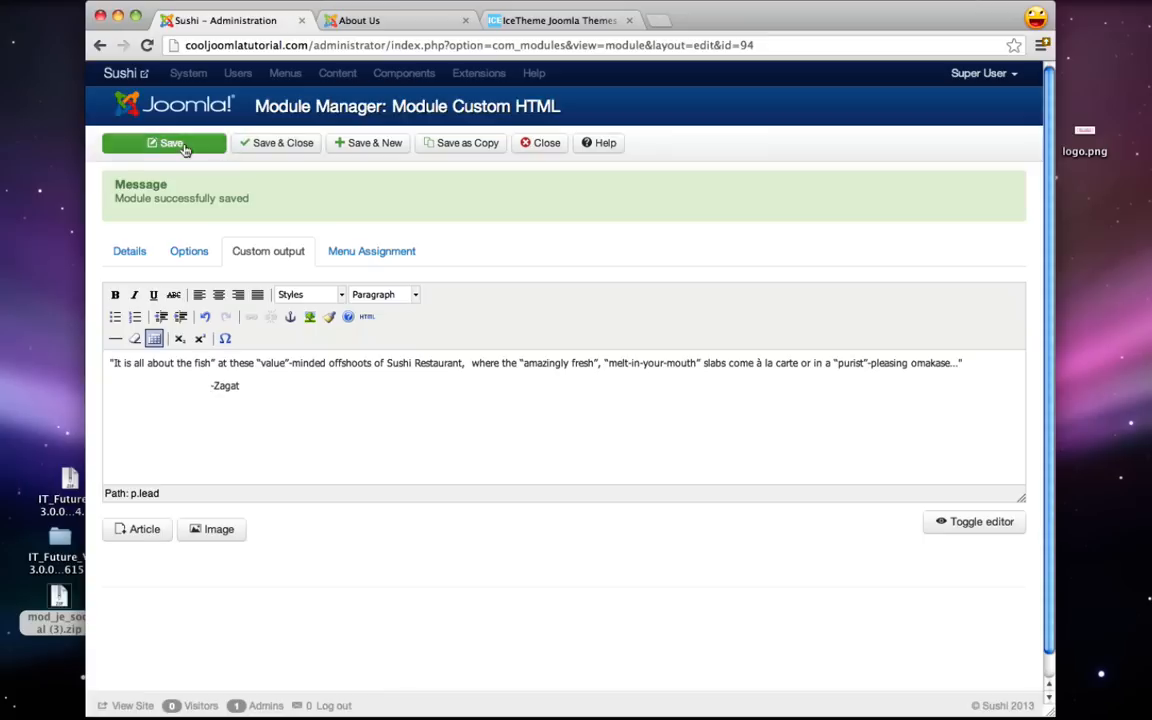
- Reload the About Us page to check the quote, then go to the Location page
{"action": "left_click", "coordinate": [393, 28]}
{"action": "left_click", "coordinate": [146, 45]}
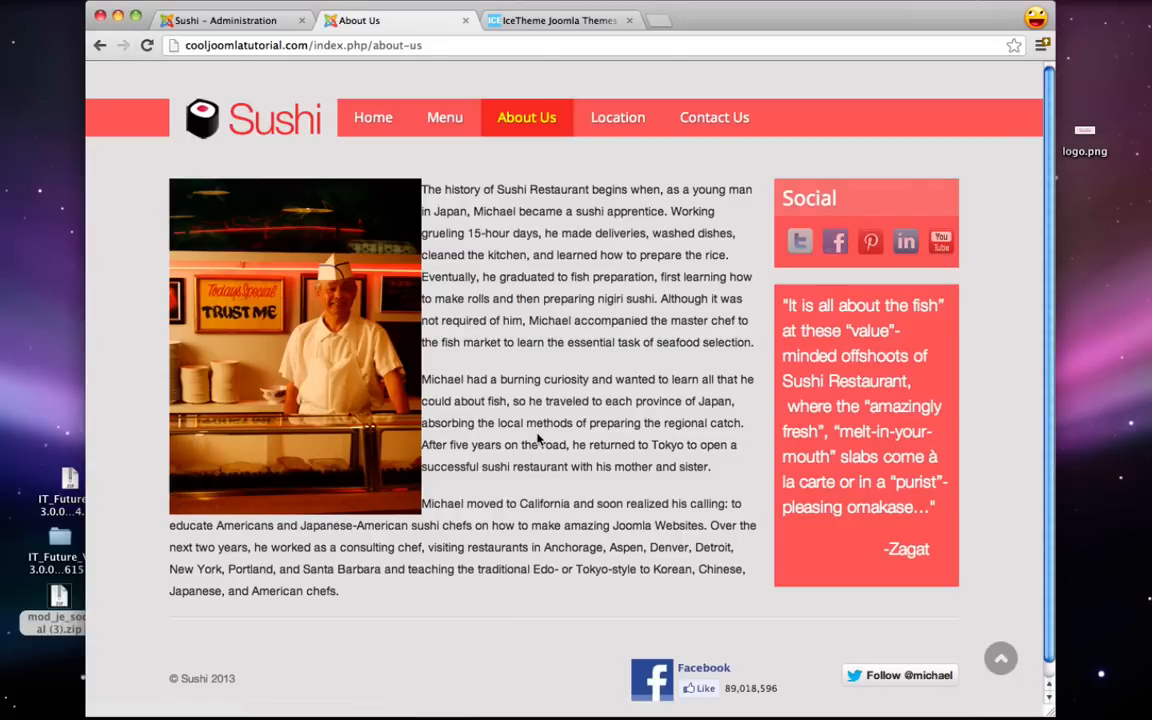
{"action": "left_click", "coordinate": [616, 125]}
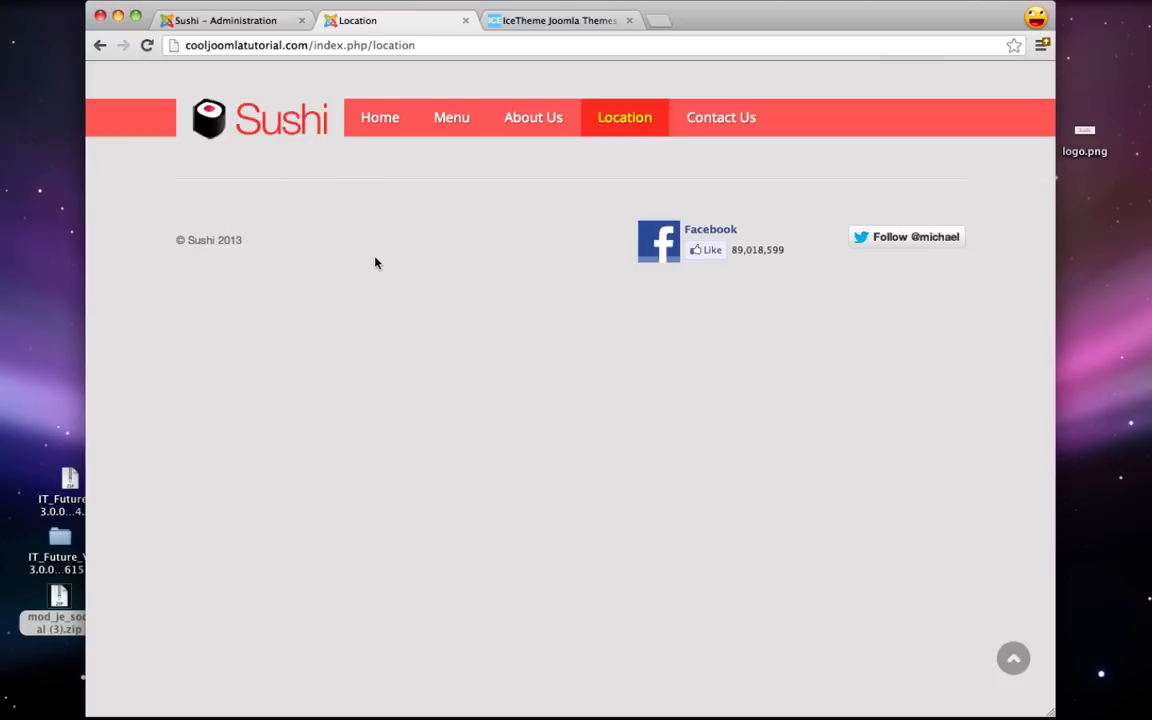
- Close the Testimonial module and start a new module from Module Manager
{"action": "left_click", "coordinate": [248, 24]}
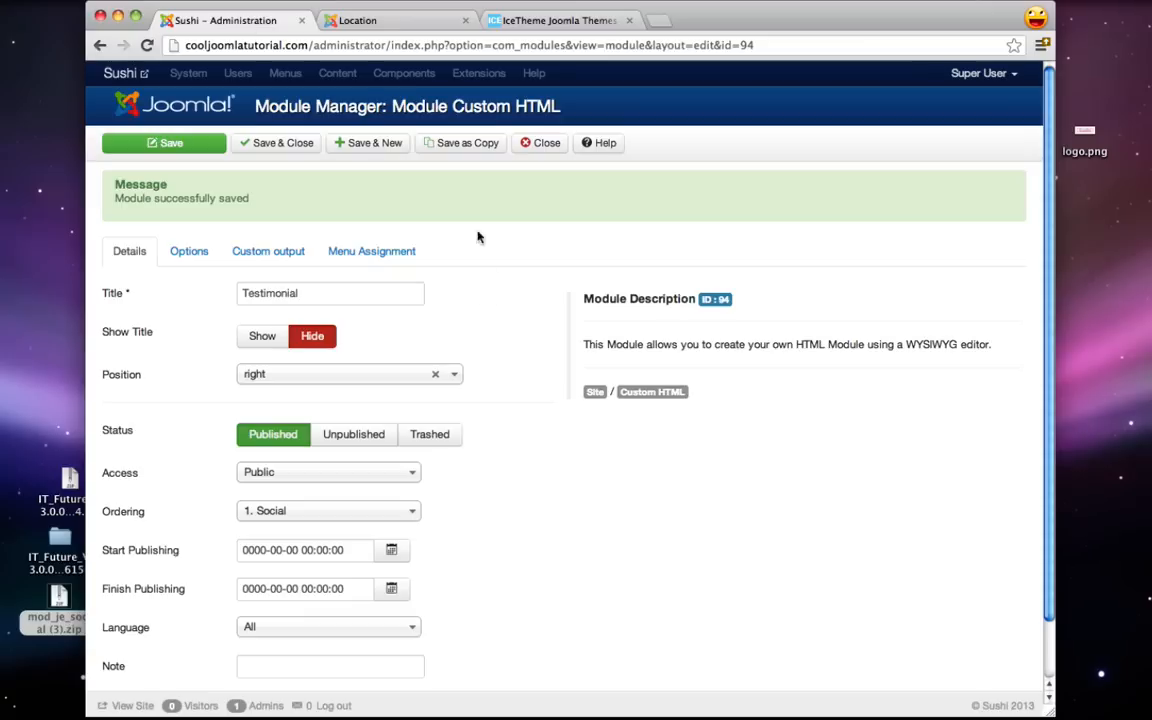
{"action": "left_click", "coordinate": [547, 149]}
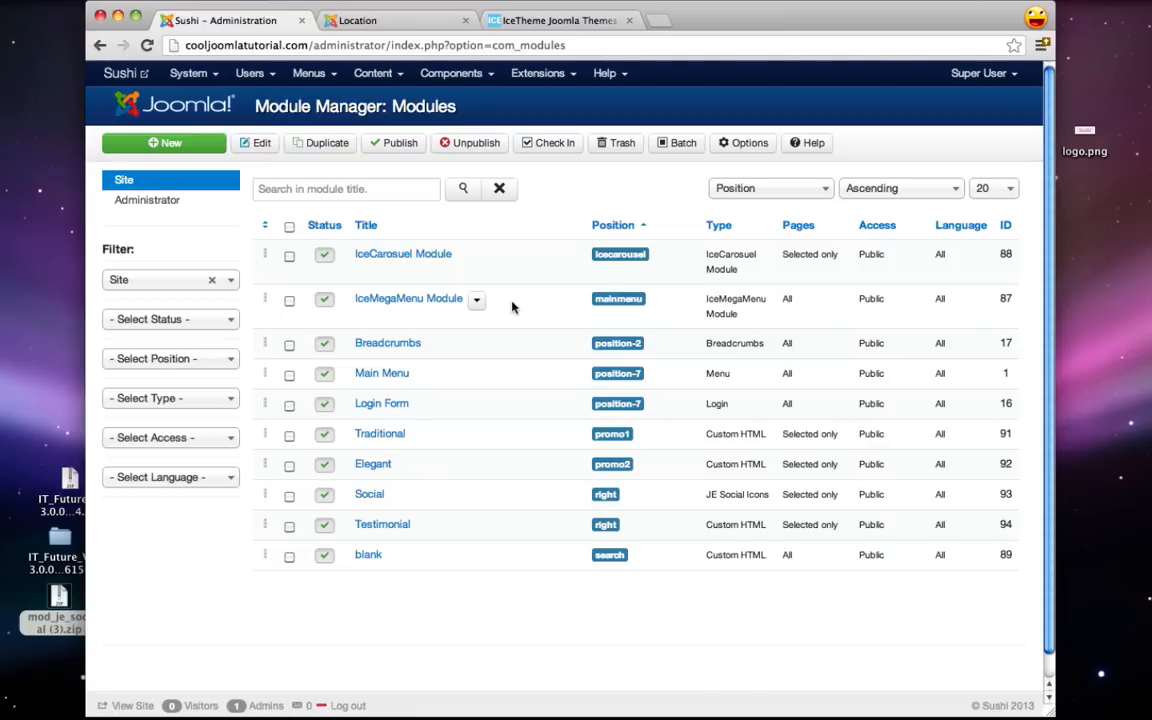
{"action": "left_click", "coordinate": [180, 146]}
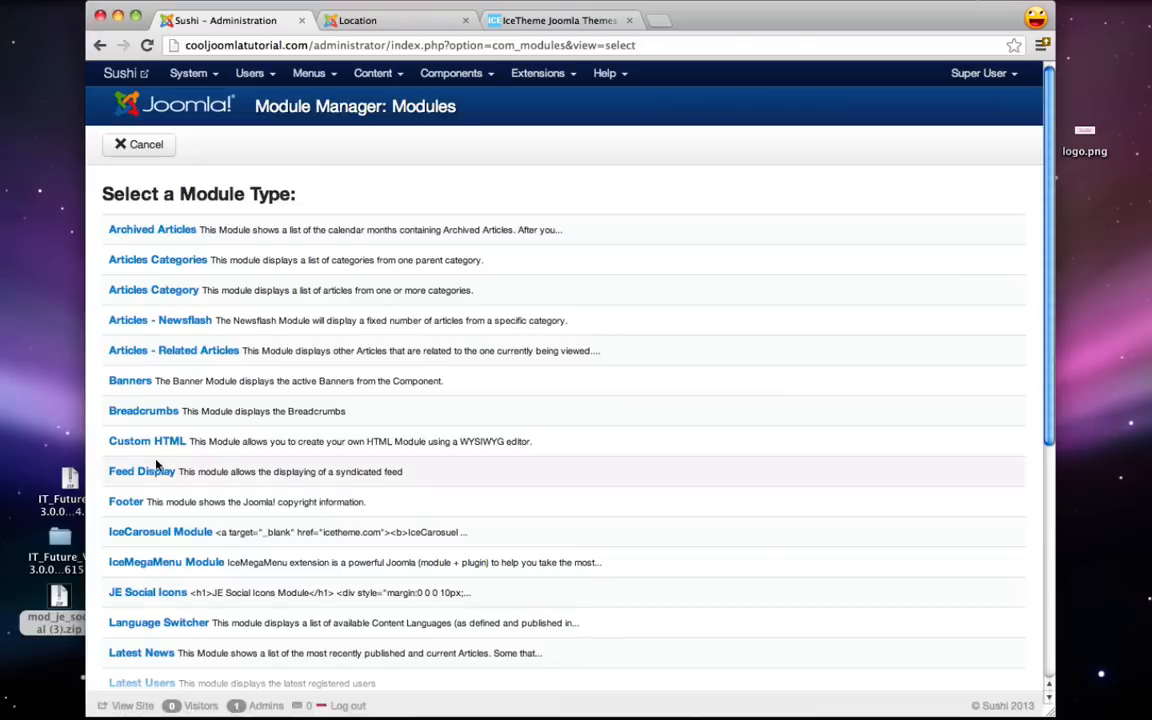
- Create a new Custom HTML module titled Hours
{"action": "left_click", "coordinate": [145, 446]}
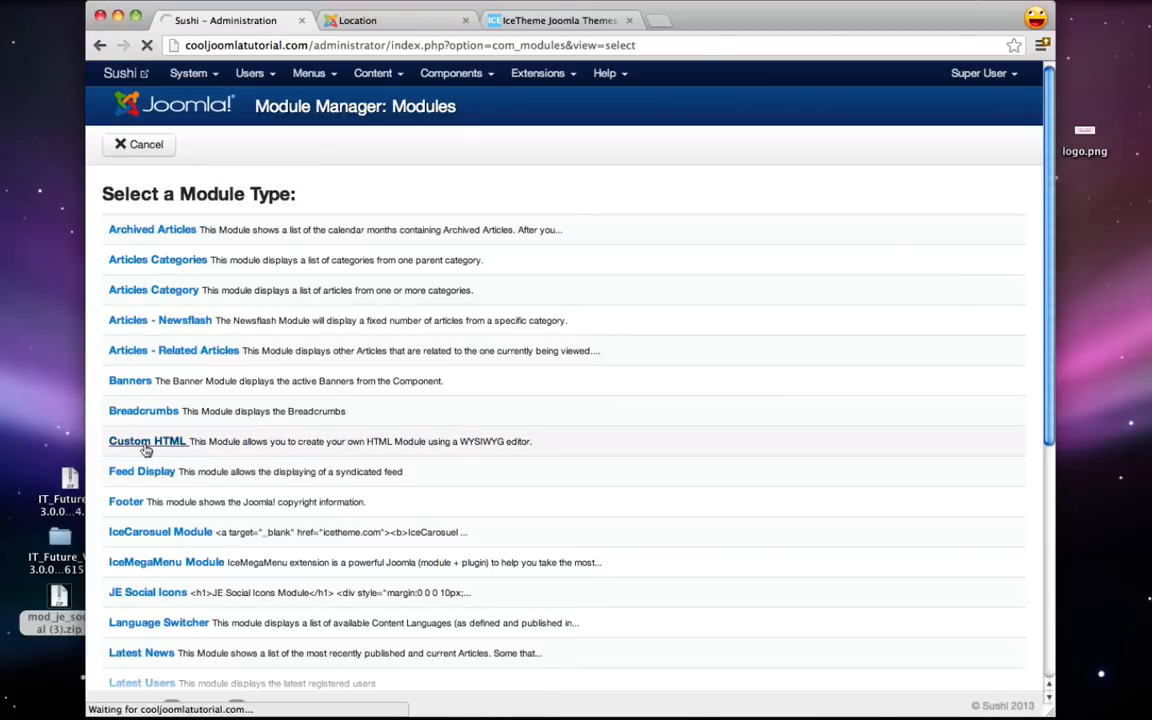
{"action": "left_click", "coordinate": [256, 226]}
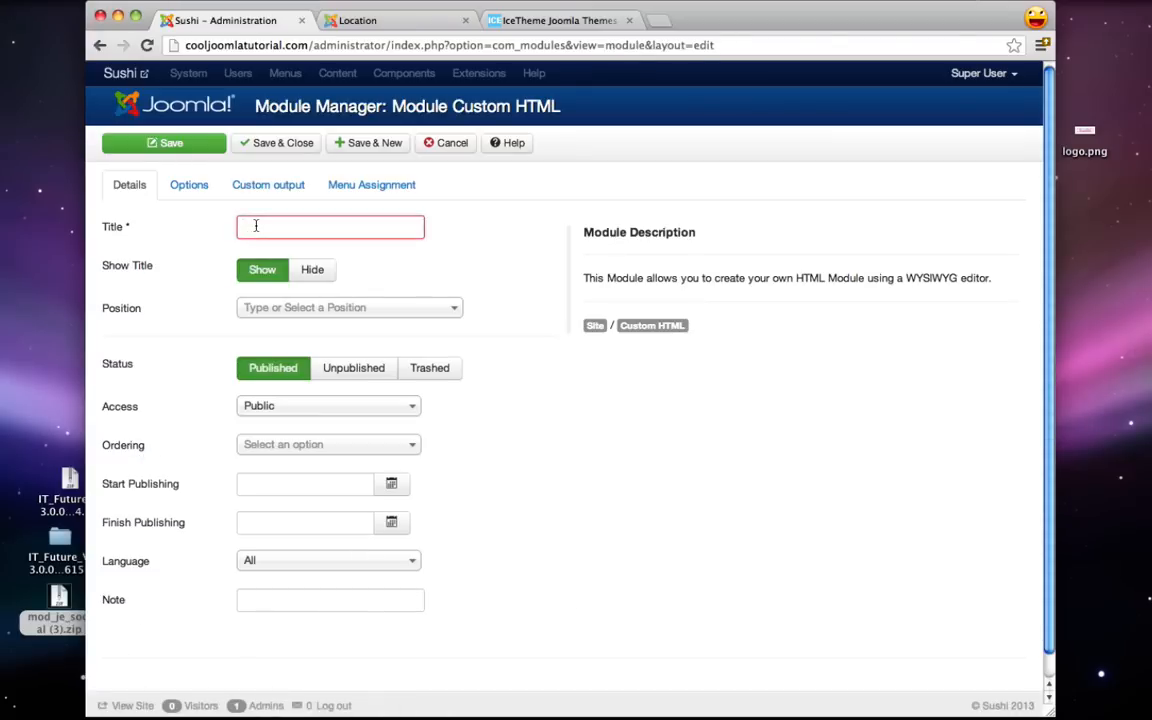
{"action": "type", "text": "Hours"}
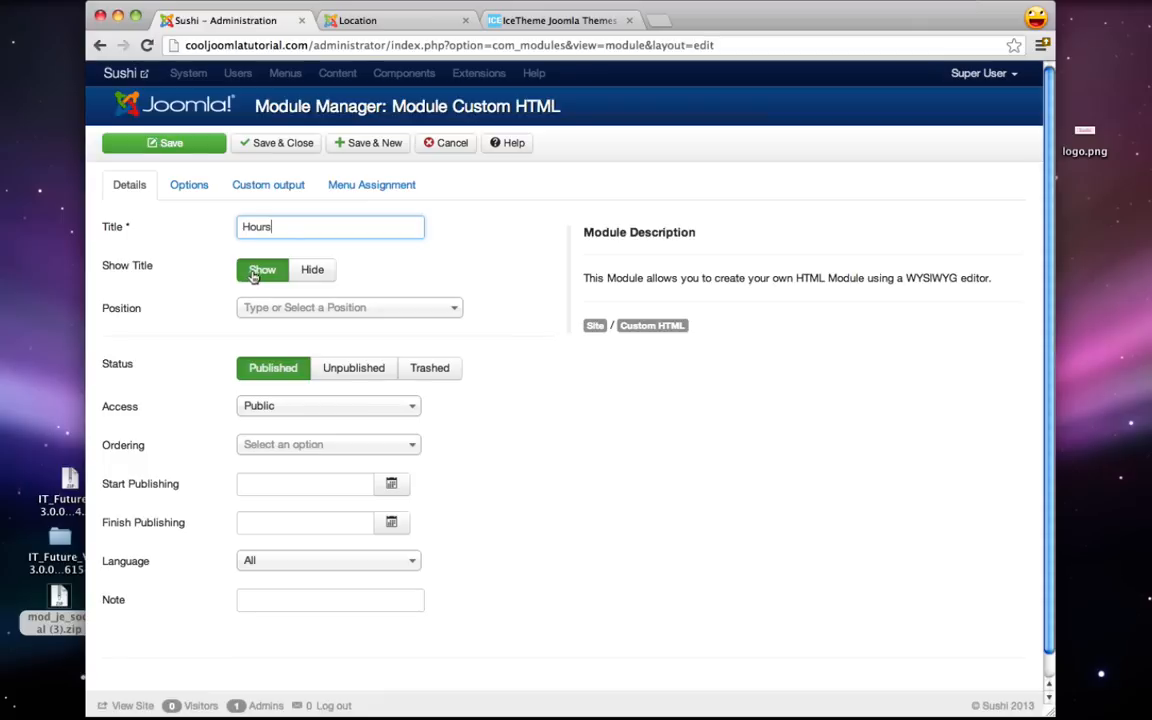
{"action": "left_click", "coordinate": [575, 21]}
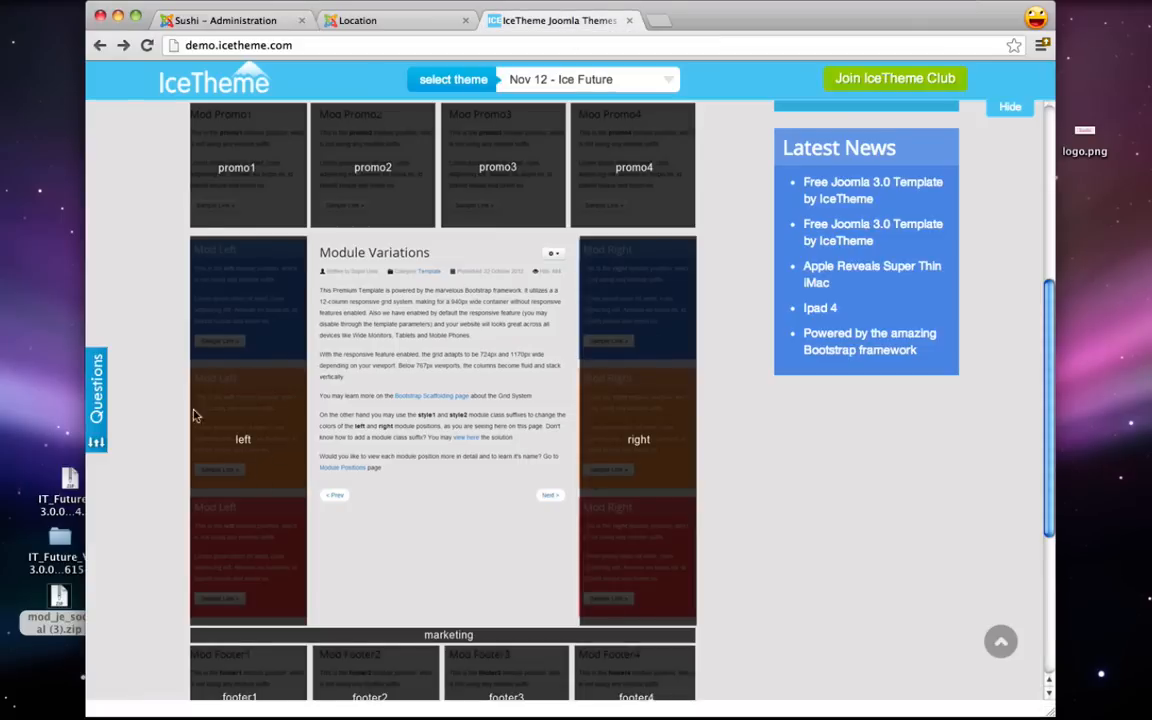
{"action": "left_click", "coordinate": [228, 21]}
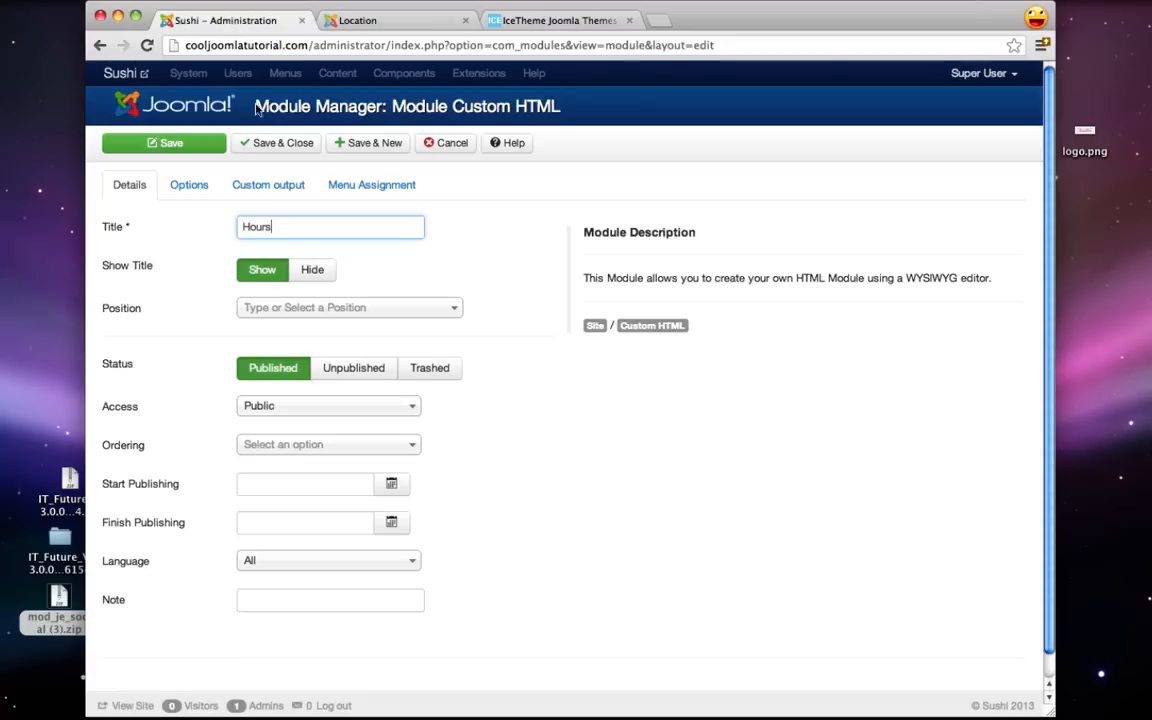
- Set the Hours module's position to Left [left] and open its Custom output editor
{"action": "left_click", "coordinate": [355, 306]}
{"action": "type", "text": "left"}
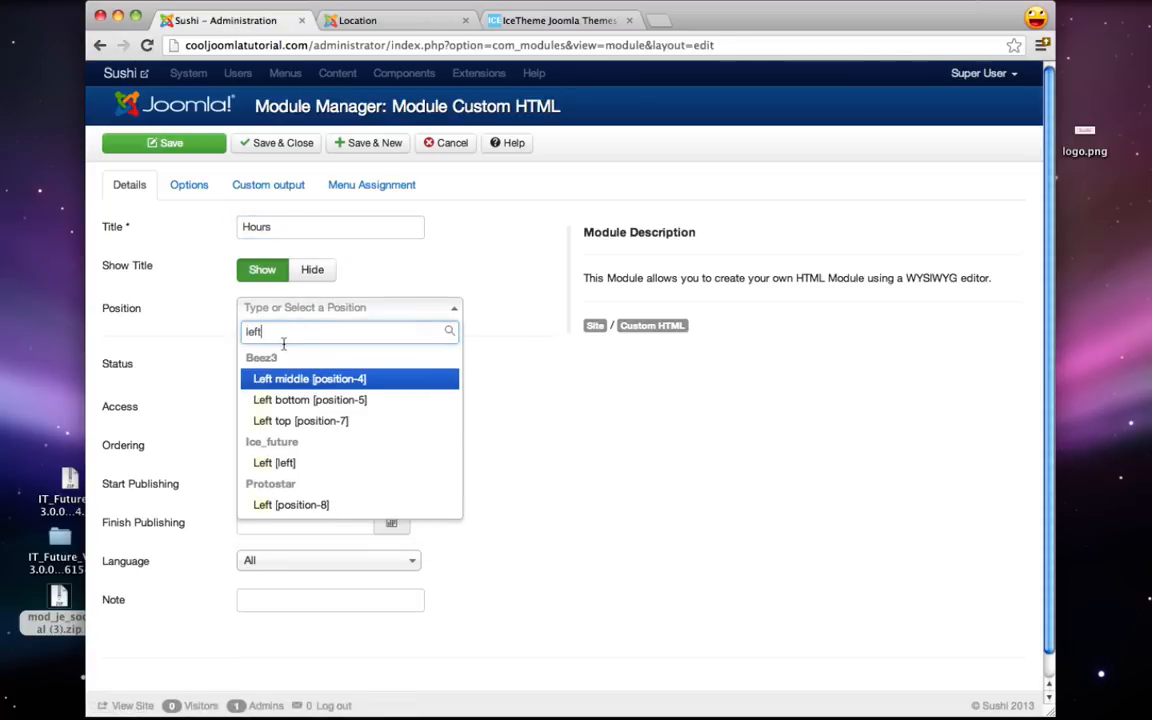
{"action": "left_click", "coordinate": [287, 463]}
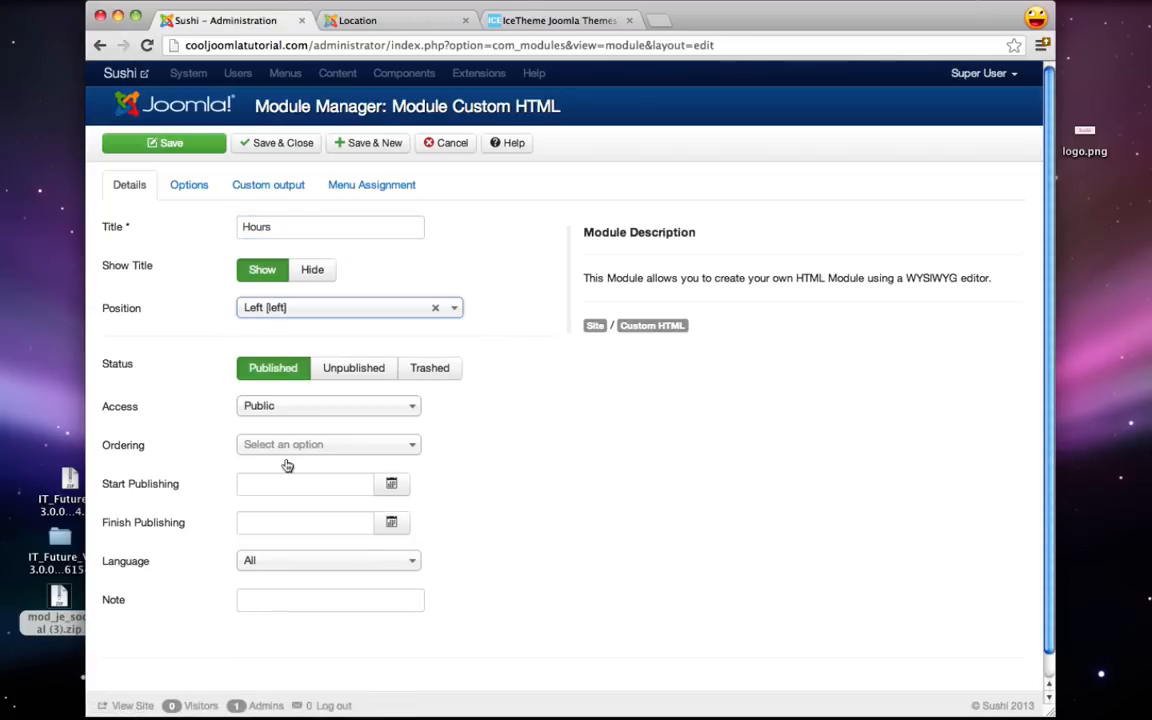
{"action": "left_click", "coordinate": [272, 185]}
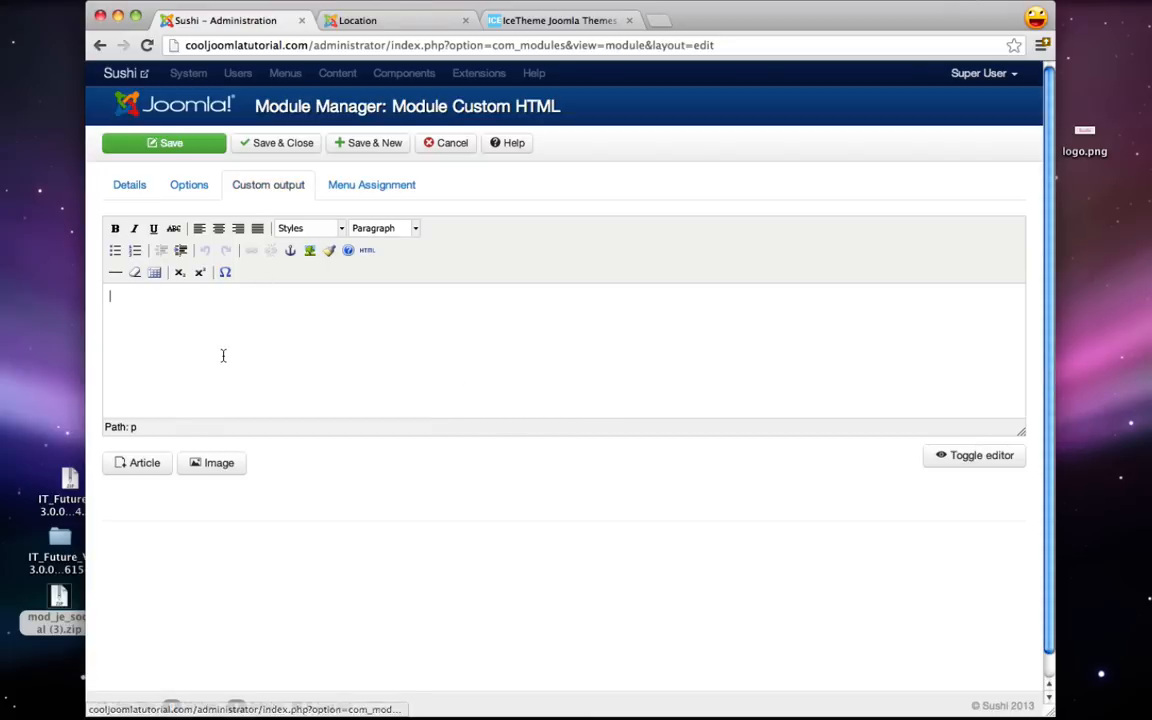
- Type the hours: 'Monday thru Saturday 10am - 11pm' and 'Sunday 12pm - 8pm'
{"action": "type", "text": "Monday thru"}
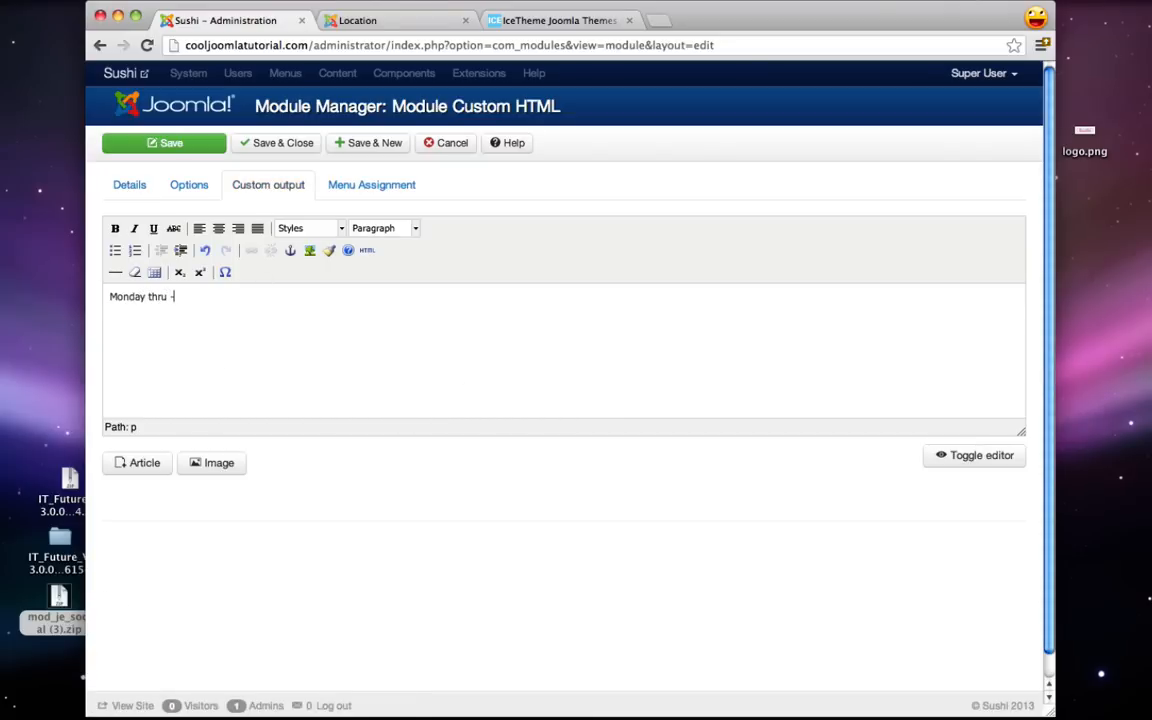
{"action": "type", "text": " Saturday"}
{"action": "key", "text": "Return"}
{"action": "type", "text": "sdfsdfsdfs"}
{"action": "key", "text": "BackSpace"}
{"action": "key", "text": "BackSpace"}
{"action": "key", "text": "BackSpace"}
{"action": "key", "text": "BackSpace"}
{"action": "key", "text": "BackSpace"}
{"action": "key", "text": "BackSpace"}
{"action": "key", "text": "BackSpace"}
{"action": "key", "text": "BackSpace"}
{"action": "key", "text": "BackSpace"}
{"action": "key", "text": "BackSpace"}
{"action": "key", "text": "BackSpace"}
{"action": "type", "text": "sdfsdfsdfsd"}
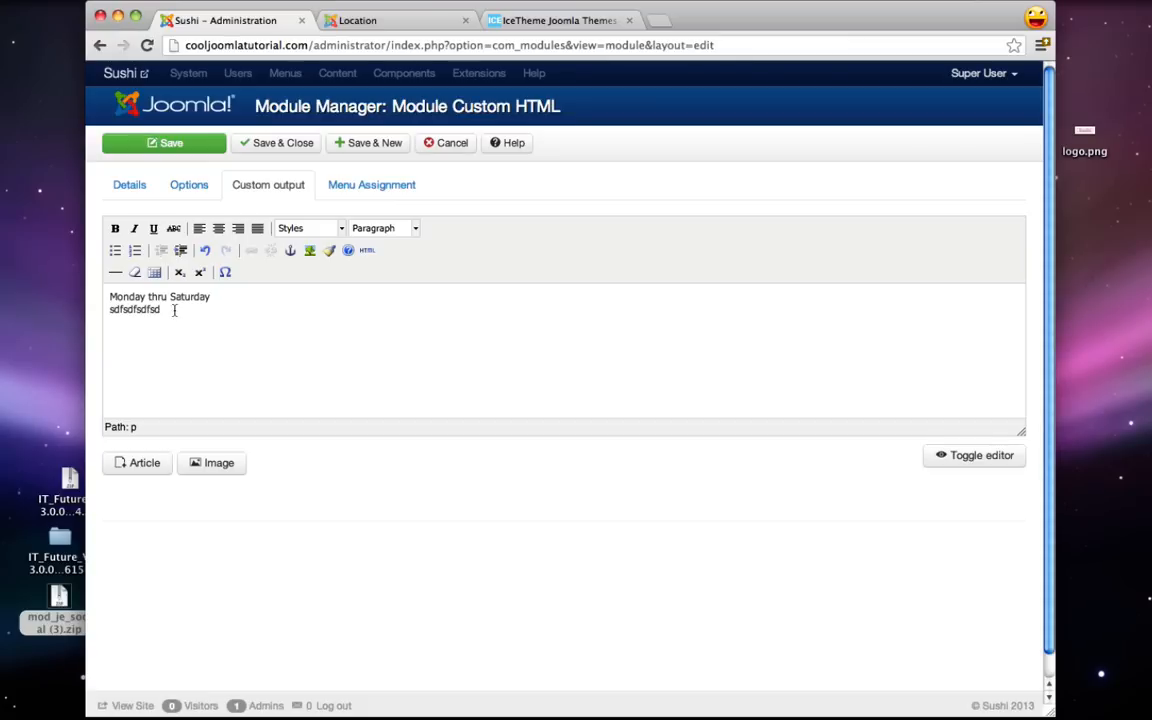
{"action": "left_click_drag", "start_coordinate": [172, 311], "coordinate": [99, 313]}
{"action": "key", "text": "BackSpace"}
{"action": "type", "text": "10am - 11pm  S"}
{"action": "type", "text": "unday "}
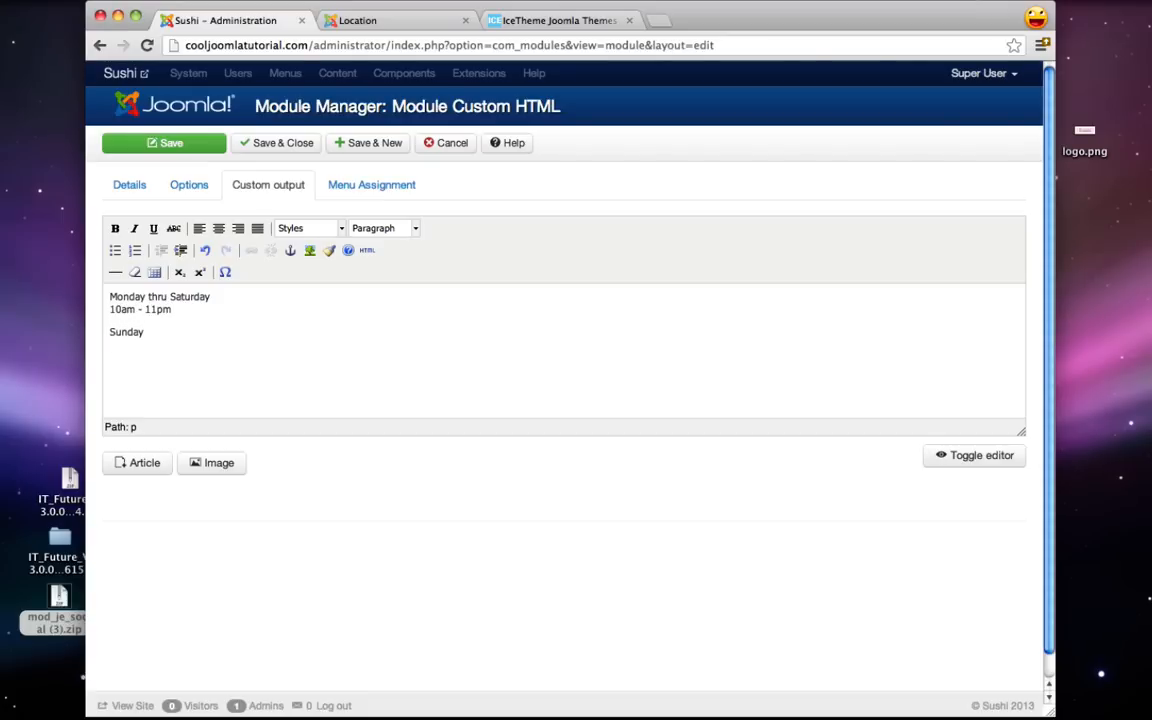
{"action": "type", "text": "12pm - 8pm"}
- Bold 'Sunday' and 'Monday thru Saturday', and format the hours as an Address block
{"action": "double_click", "coordinate": [118, 331]}
{"action": "left_click", "coordinate": [115, 228]}
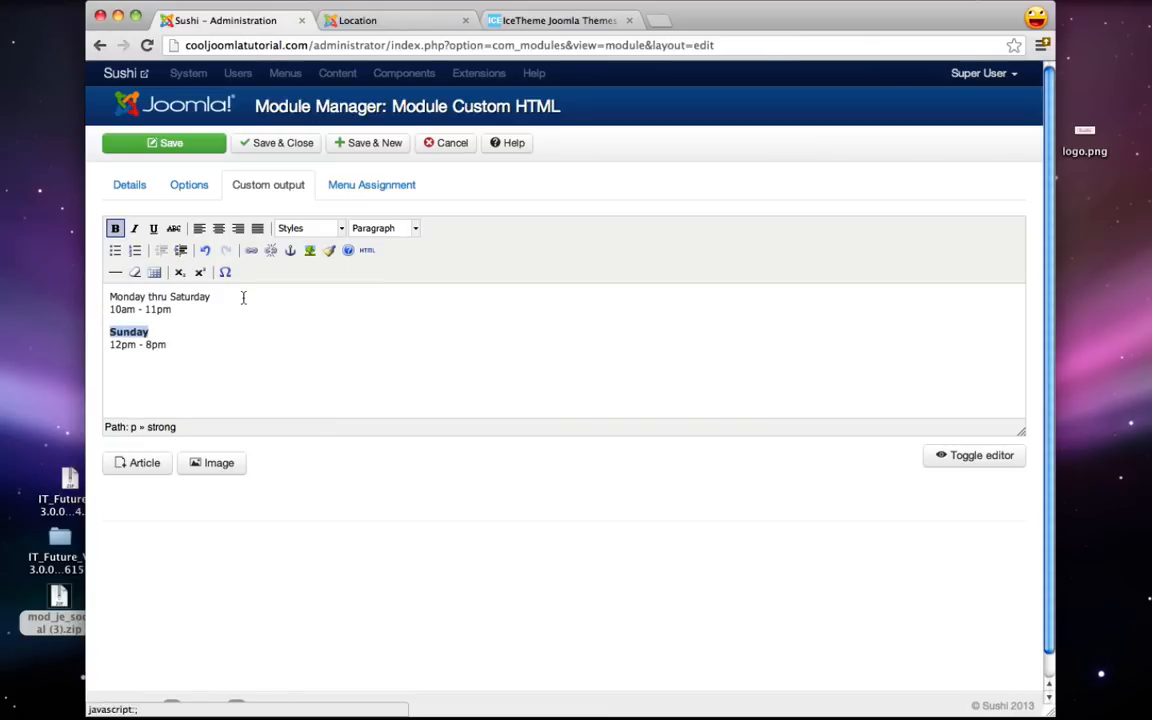
{"action": "left_click_drag", "start_coordinate": [240, 297], "coordinate": [109, 297]}
{"action": "left_click", "coordinate": [114, 228]}
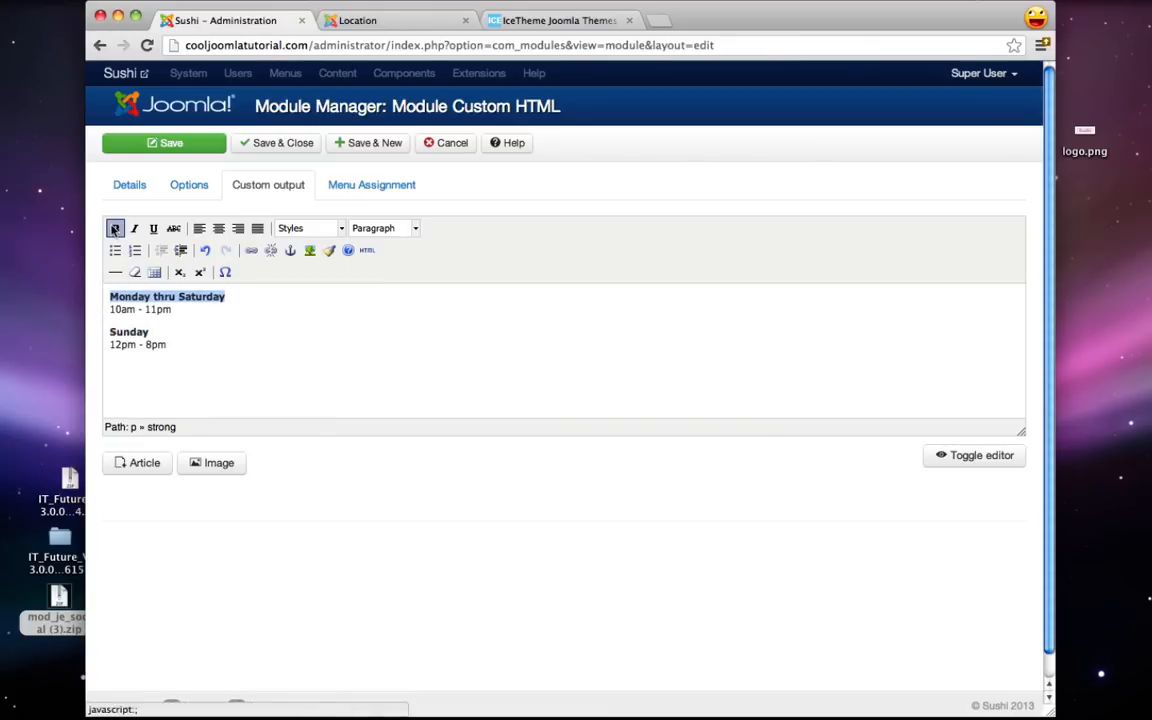
{"action": "left_click_drag", "start_coordinate": [193, 348], "coordinate": [78, 258]}
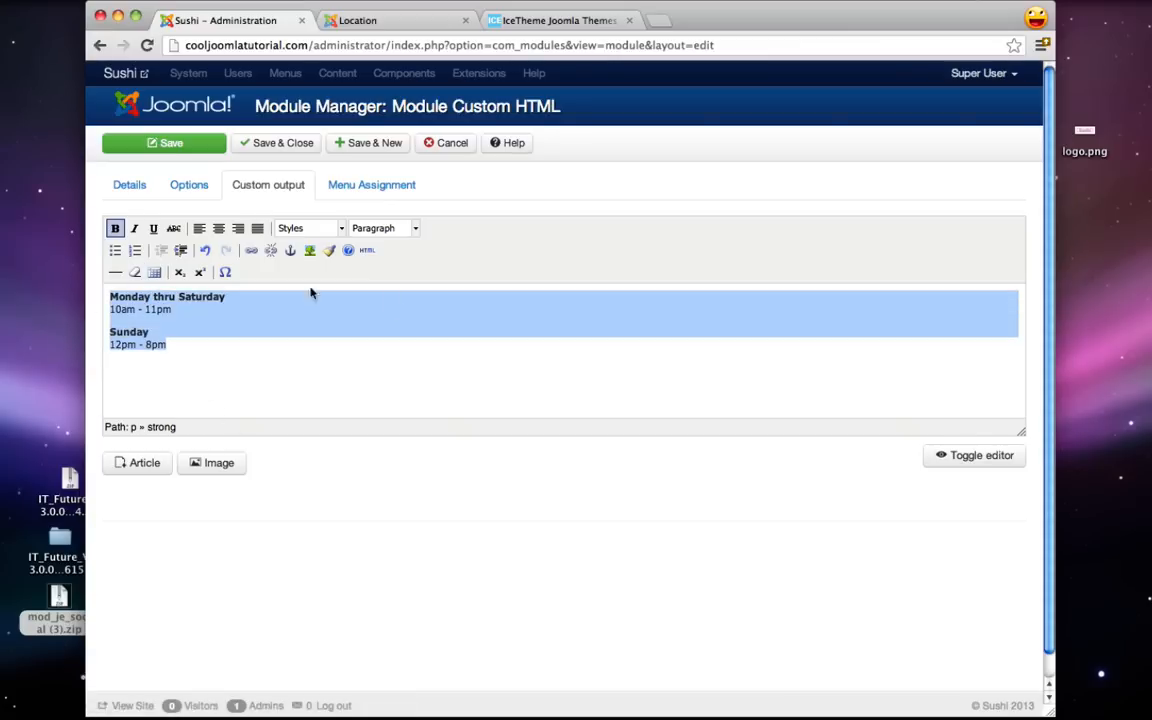
{"action": "left_click", "coordinate": [415, 229]}
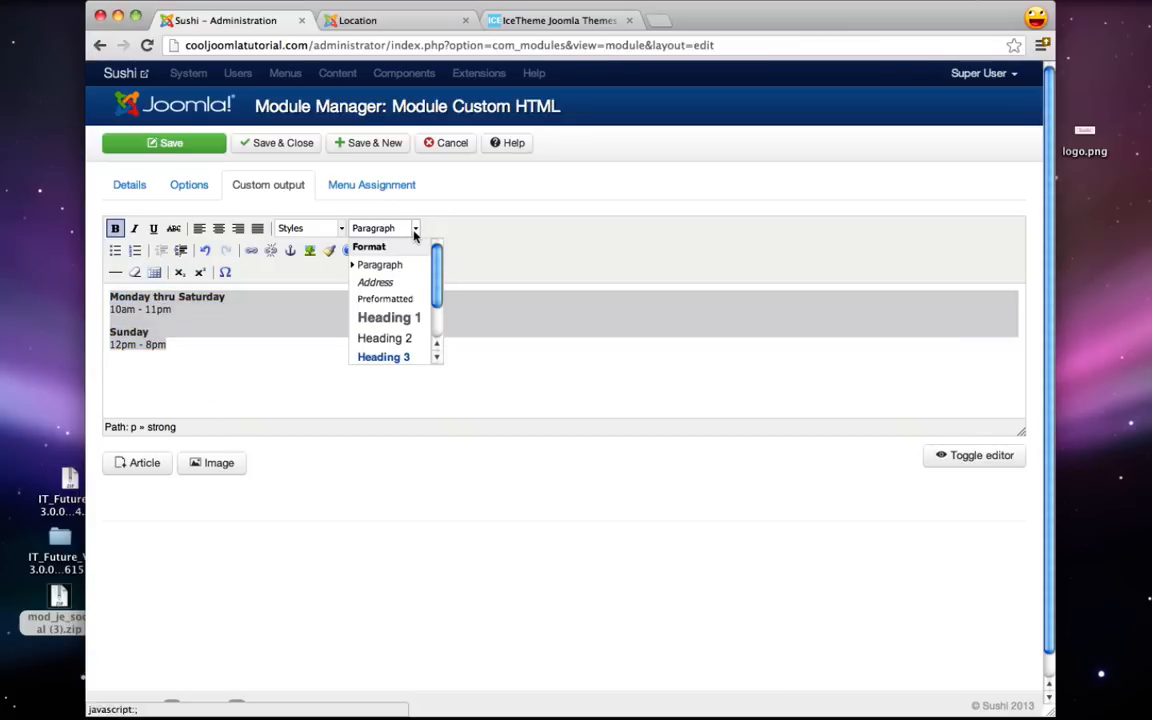
{"action": "left_click", "coordinate": [376, 283]}
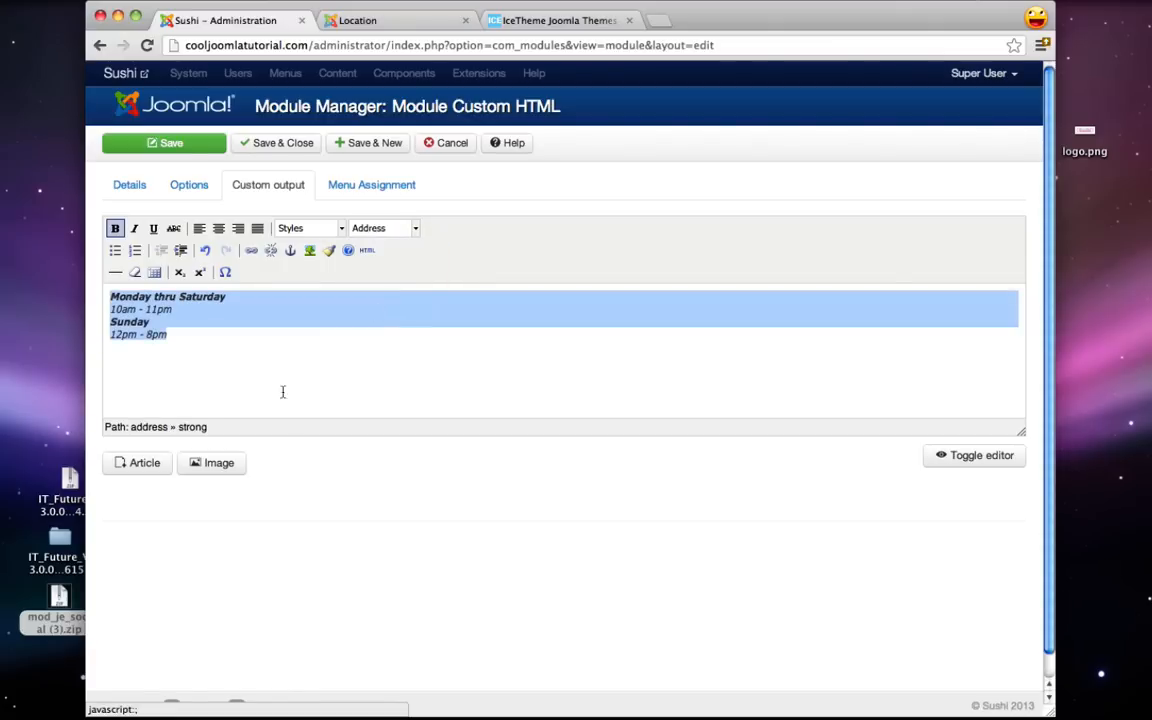
{"action": "left_click", "coordinate": [290, 355]}
- Assign the Hours module only to the Location page and Save & New
{"action": "left_click", "coordinate": [368, 185]}
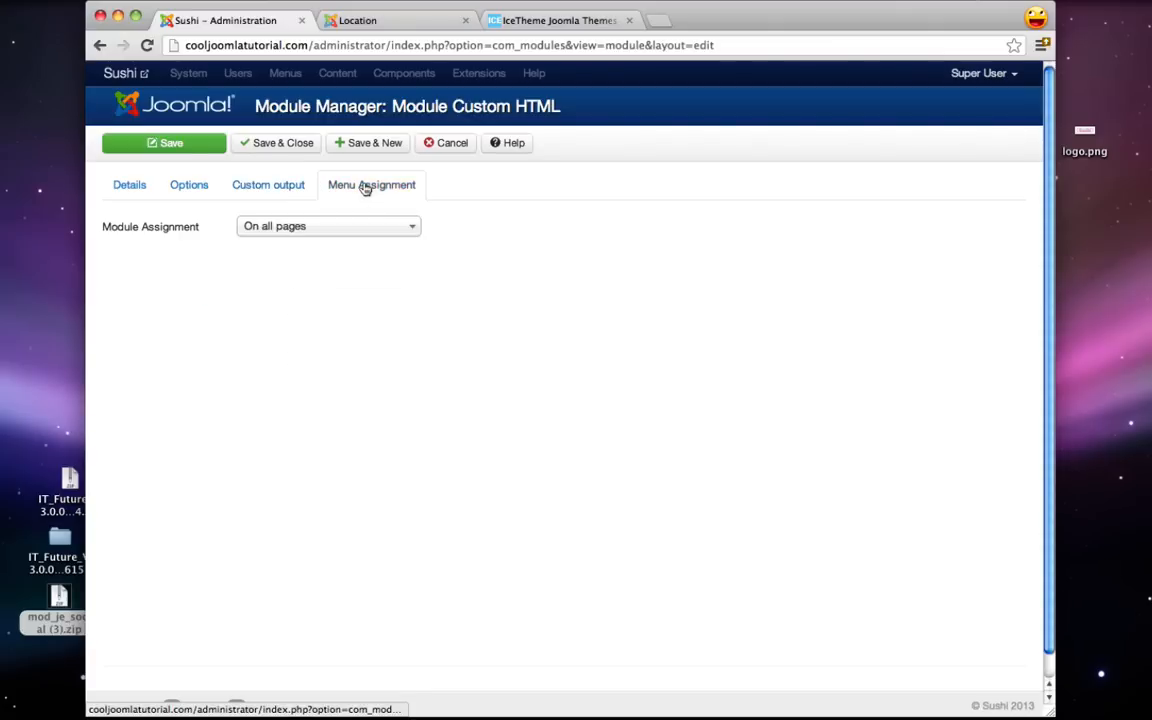
{"action": "left_click", "coordinate": [300, 228]}
{"action": "left_click", "coordinate": [305, 291]}
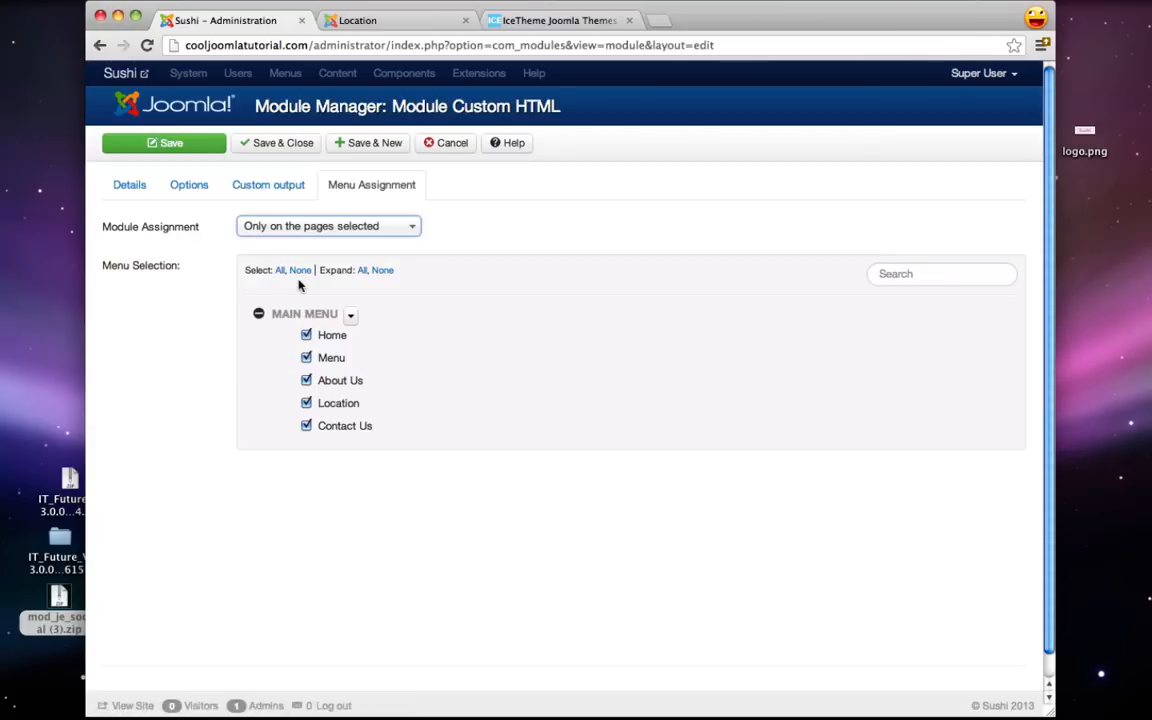
{"action": "left_click", "coordinate": [300, 270]}
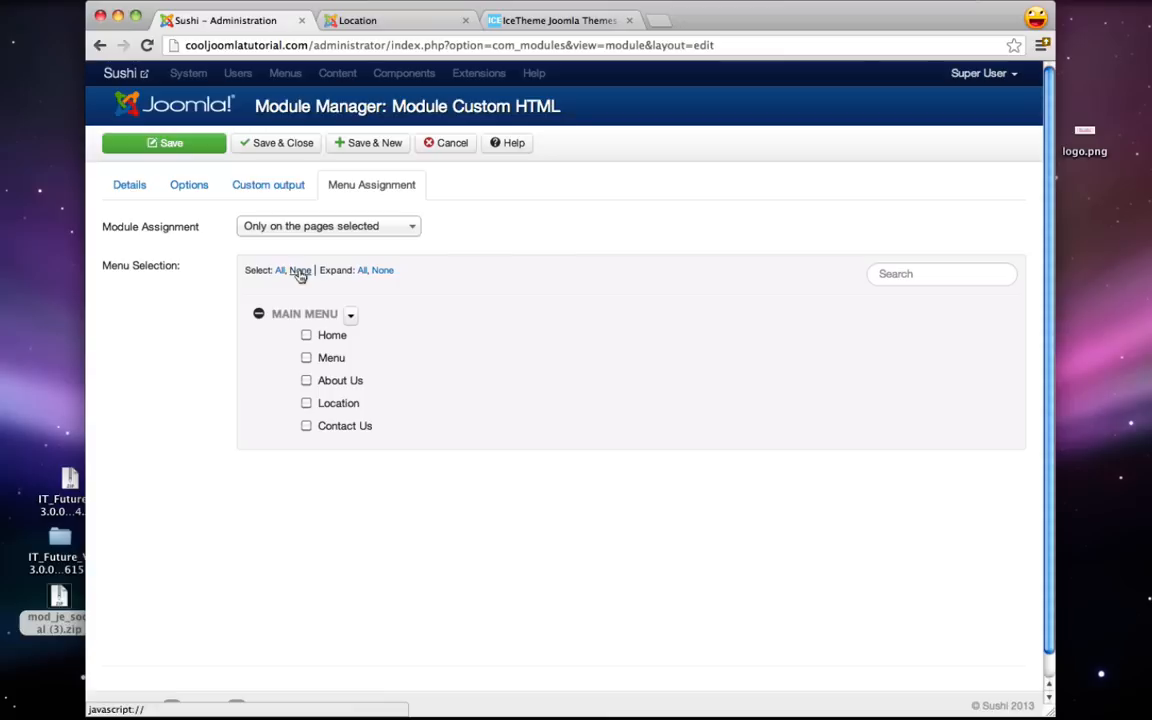
{"action": "left_click", "coordinate": [306, 405]}
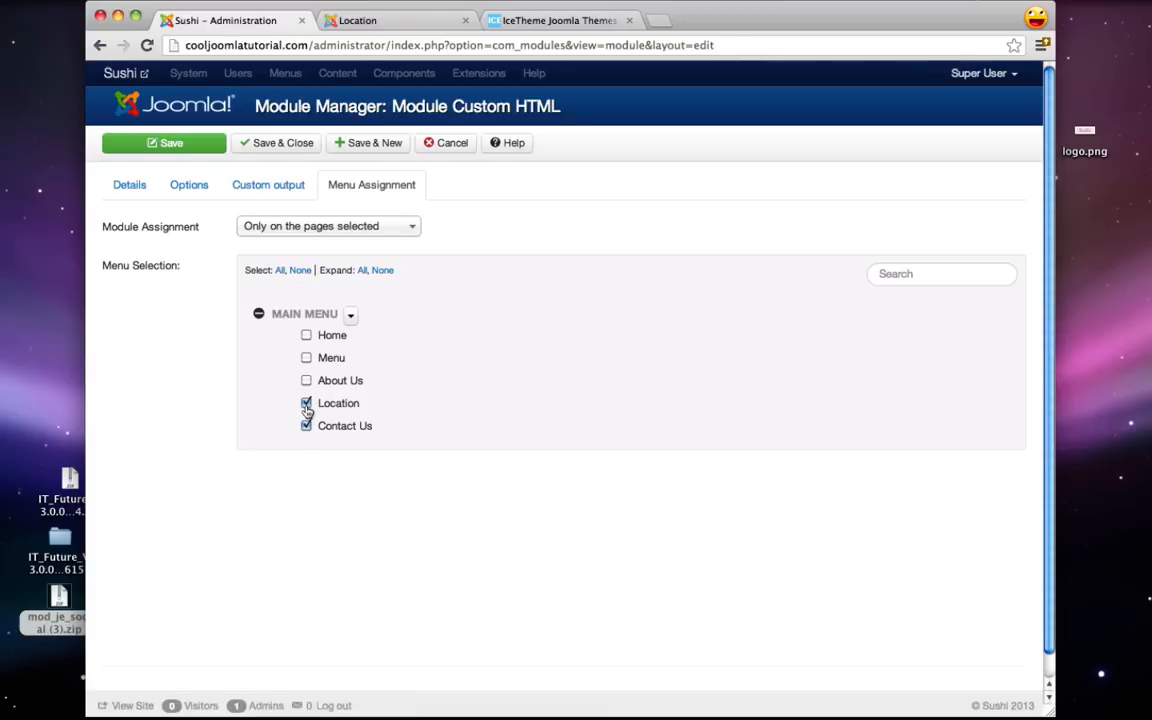
{"action": "left_click", "coordinate": [355, 146]}
- Reload the live Location page to confirm the Hours box appears
{"action": "left_click", "coordinate": [363, 19]}
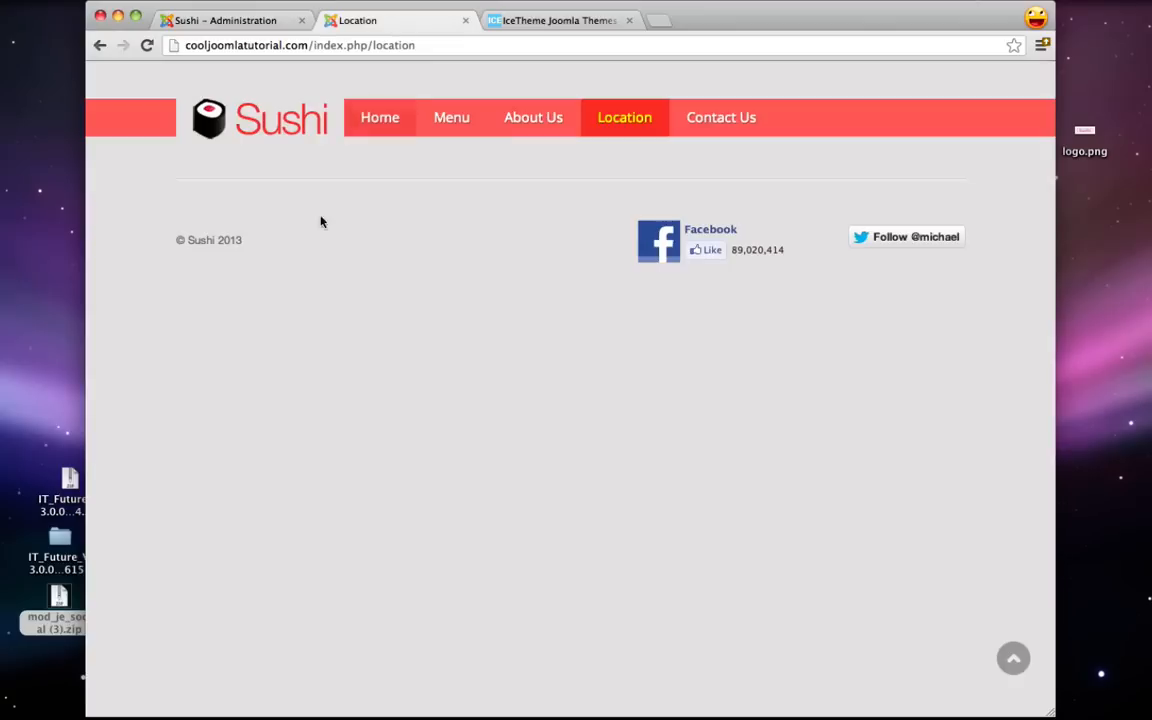
{"action": "left_click", "coordinate": [147, 45]}
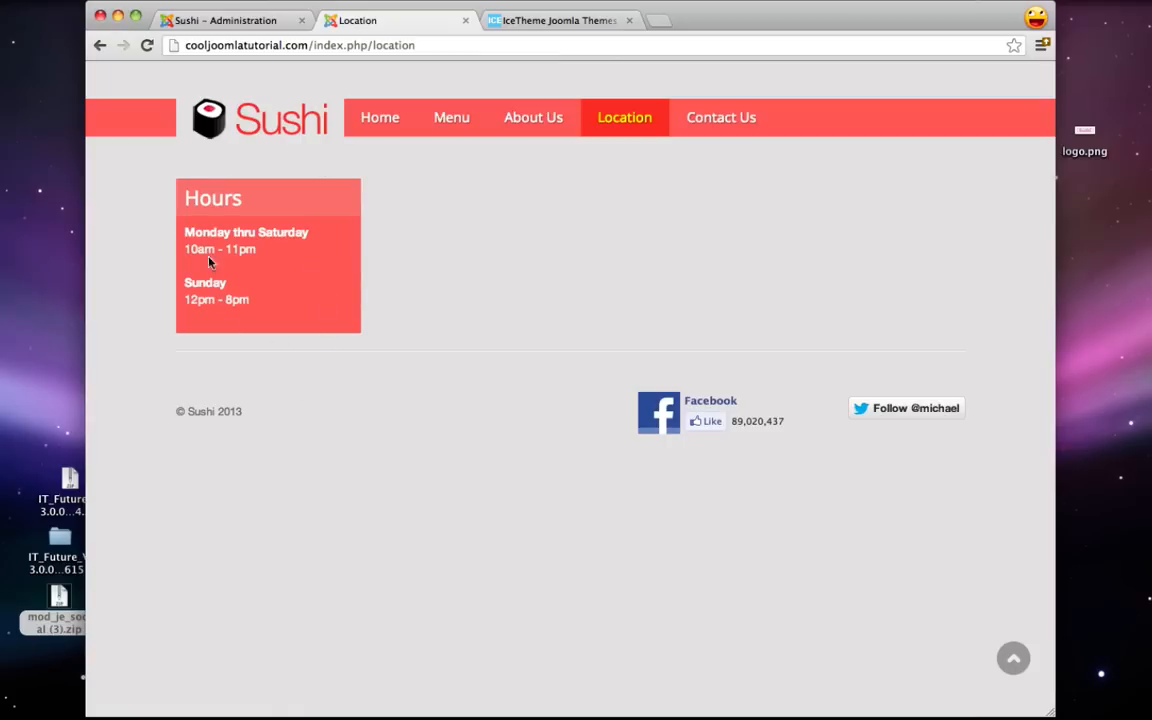
{"action": "left_click", "coordinate": [234, 27]}
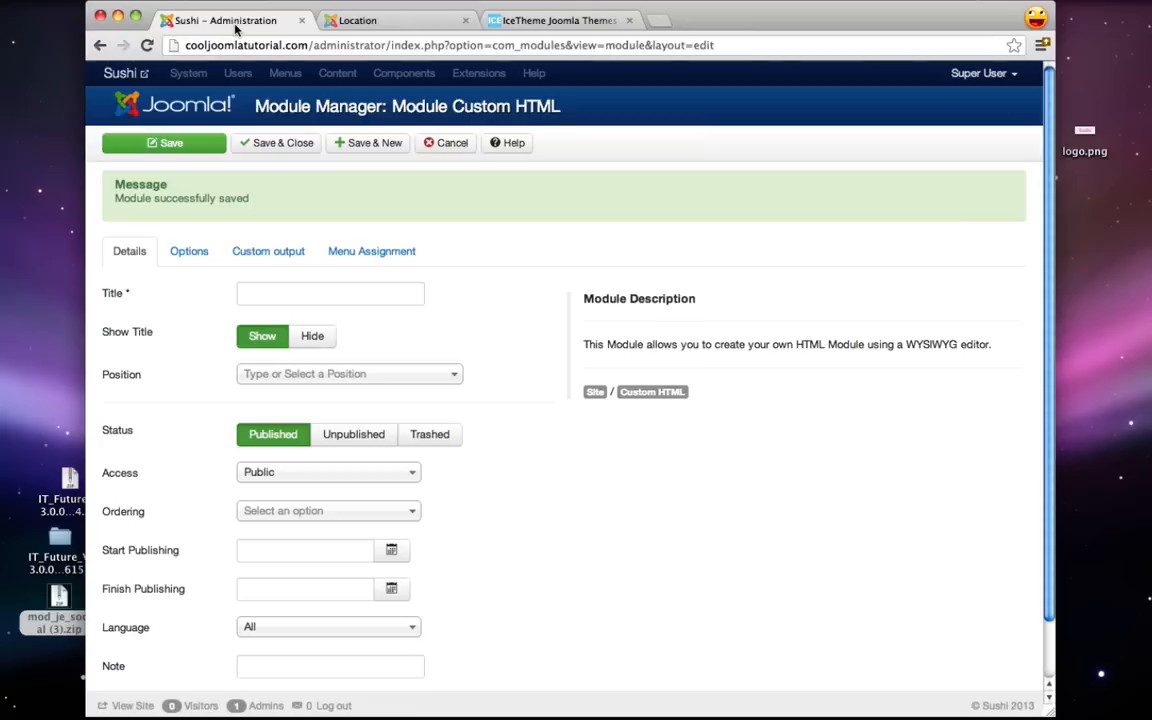
- Title the new module 'Location' and place it in the left position
{"action": "left_click", "coordinate": [286, 301]}
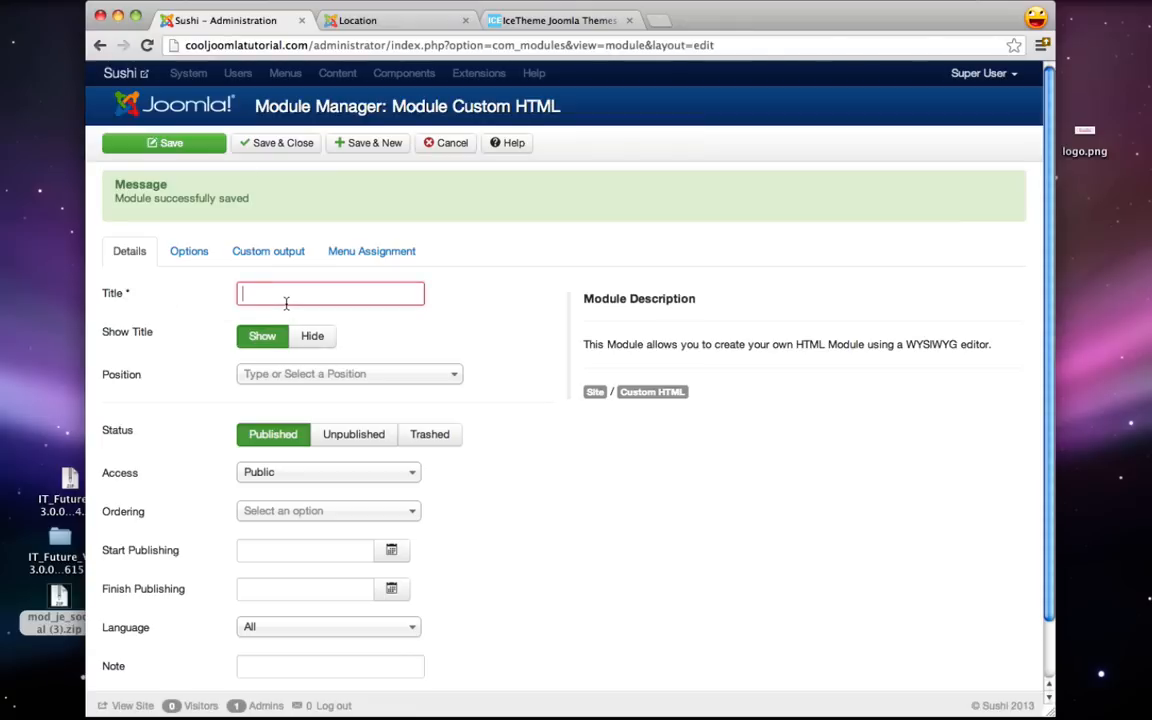
{"action": "type", "text": "Location"}
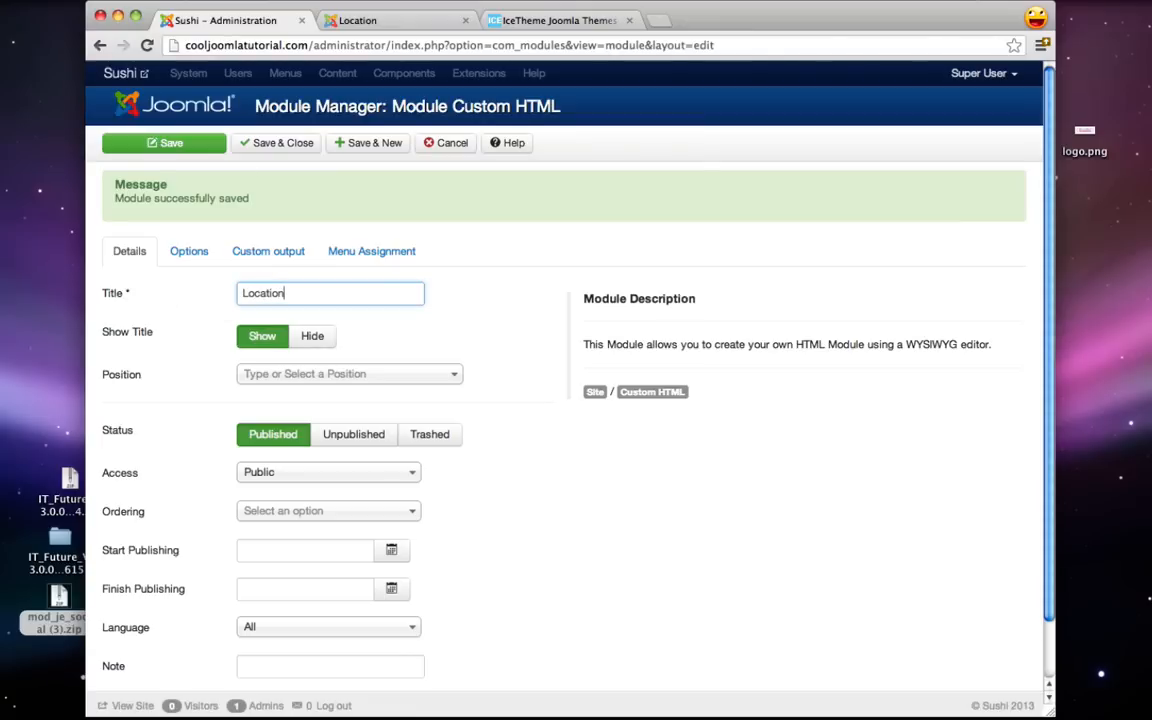
{"action": "left_click", "coordinate": [325, 374]}
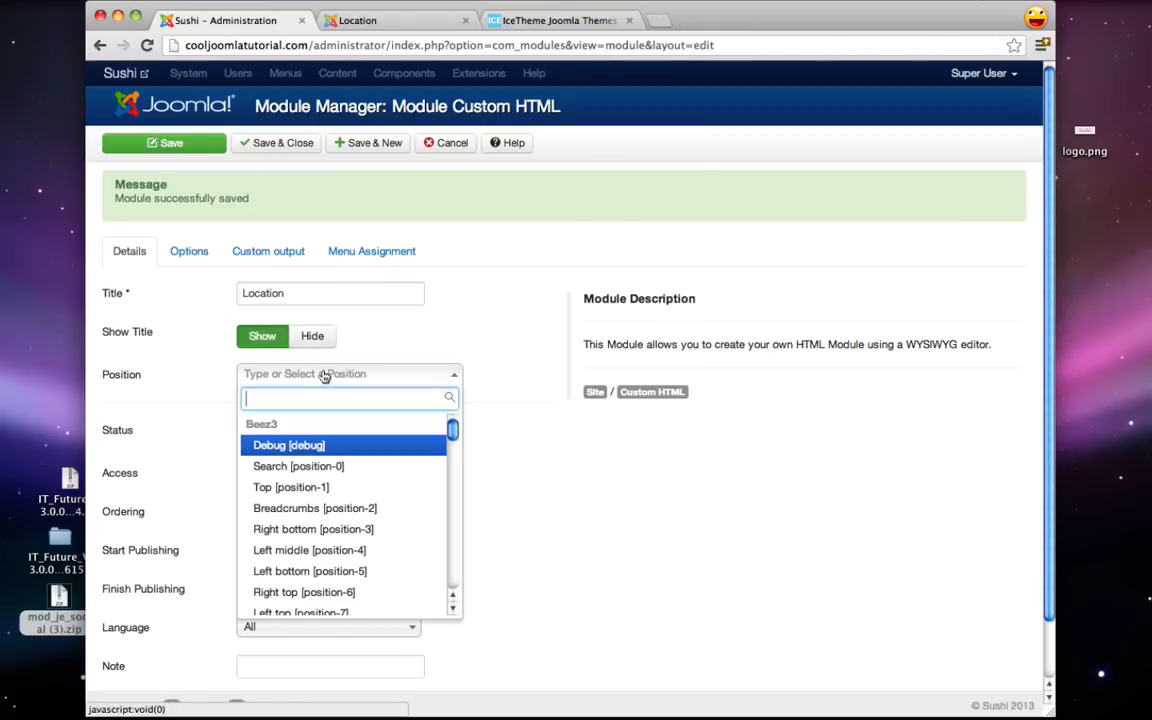
{"action": "type", "text": "left"}
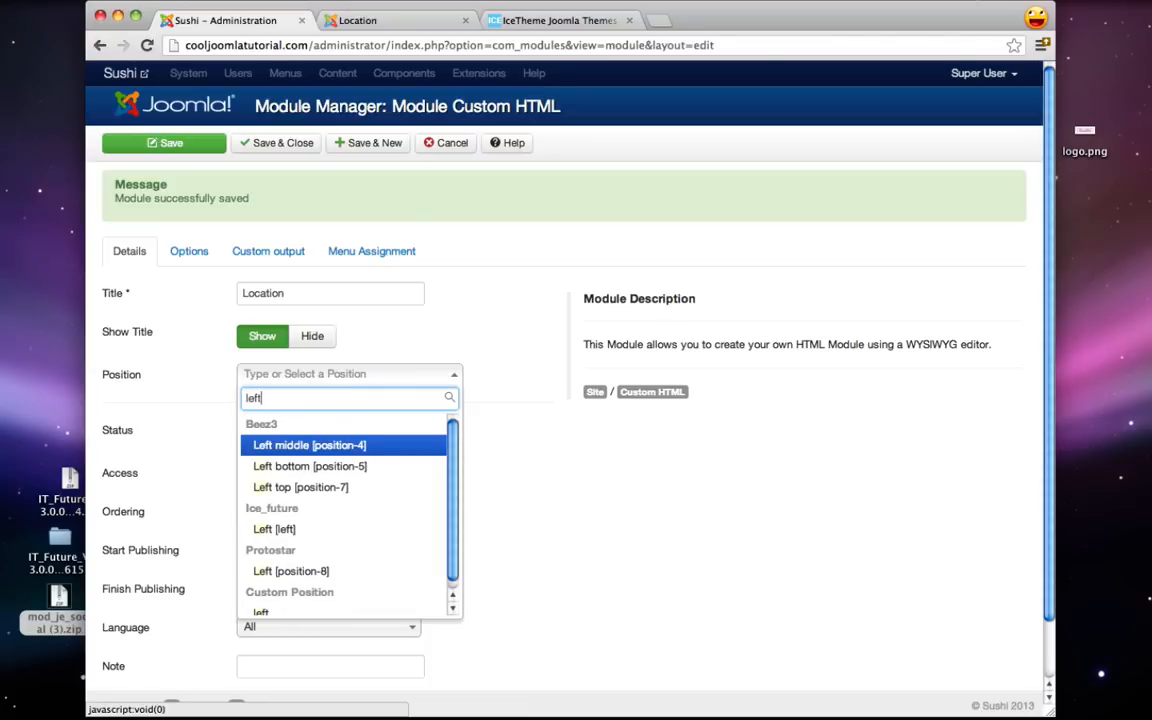
{"action": "left_click", "coordinate": [288, 529]}
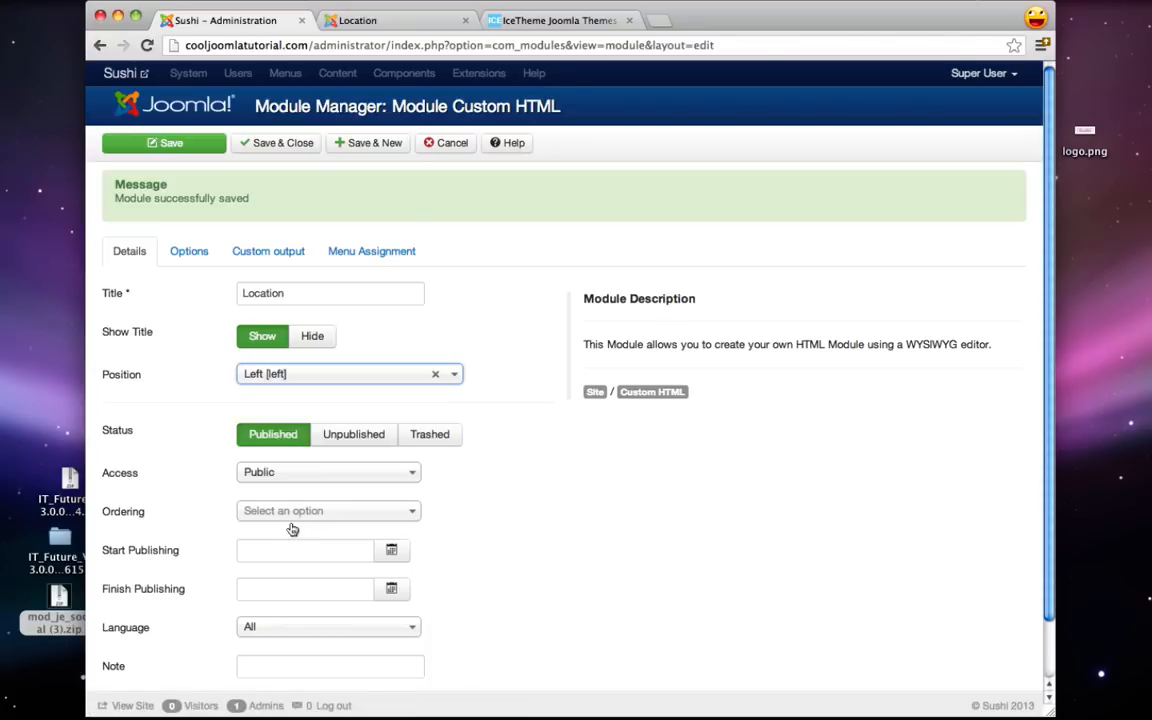
- Paste the restaurant's address block from the notes into the module content
{"action": "left_click", "coordinate": [284, 258]}
{"action": "left_click", "coordinate": [248, 431]}
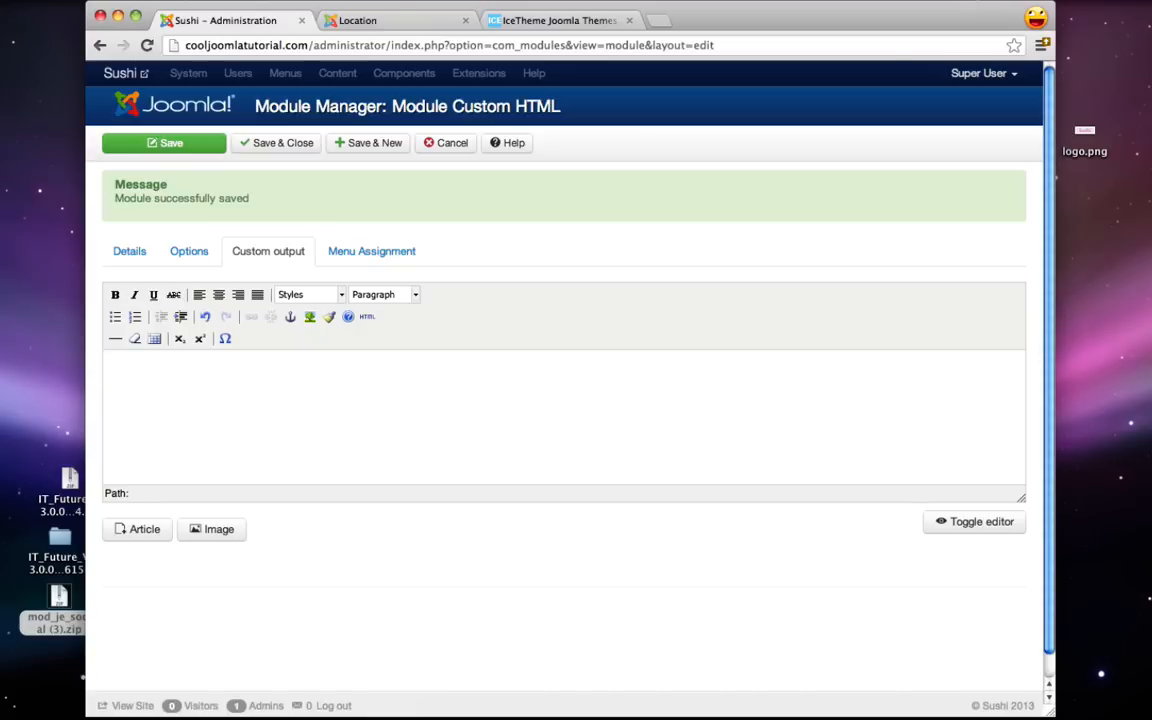
{"action": "mouse_move", "coordinate": [1130, 712]}
{"action": "left_click", "coordinate": [1094, 707]}
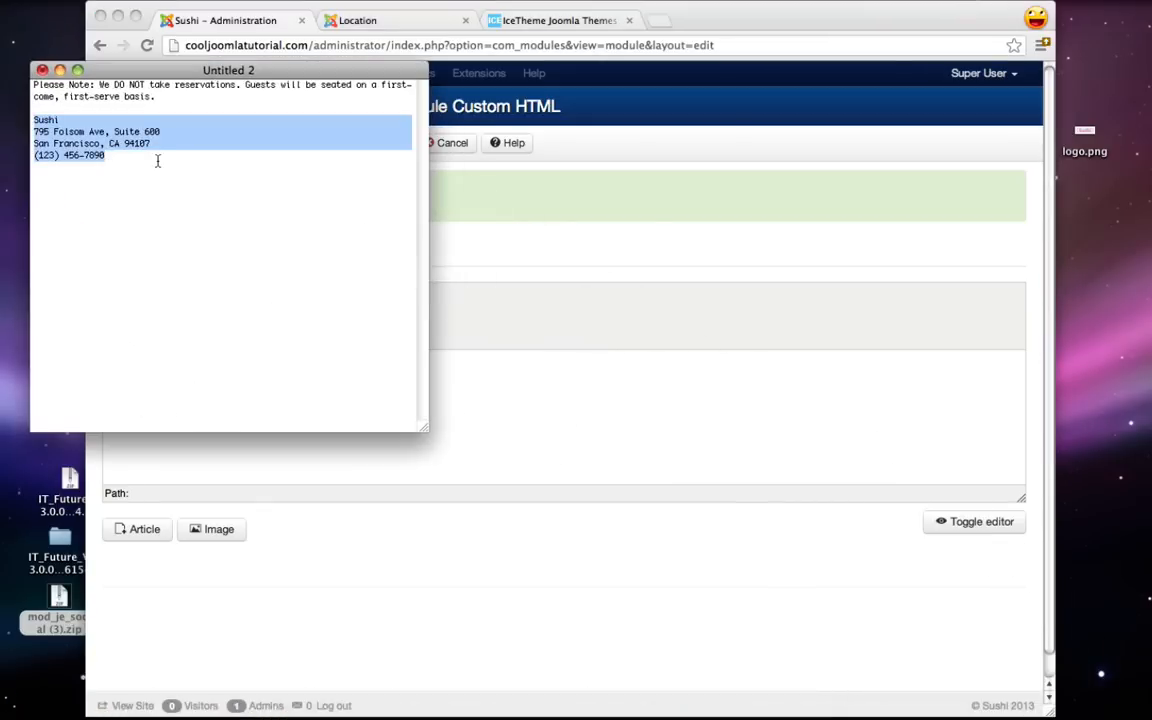
{"action": "left_click", "coordinate": [60, 70]}
{"action": "left_click", "coordinate": [399, 437]}
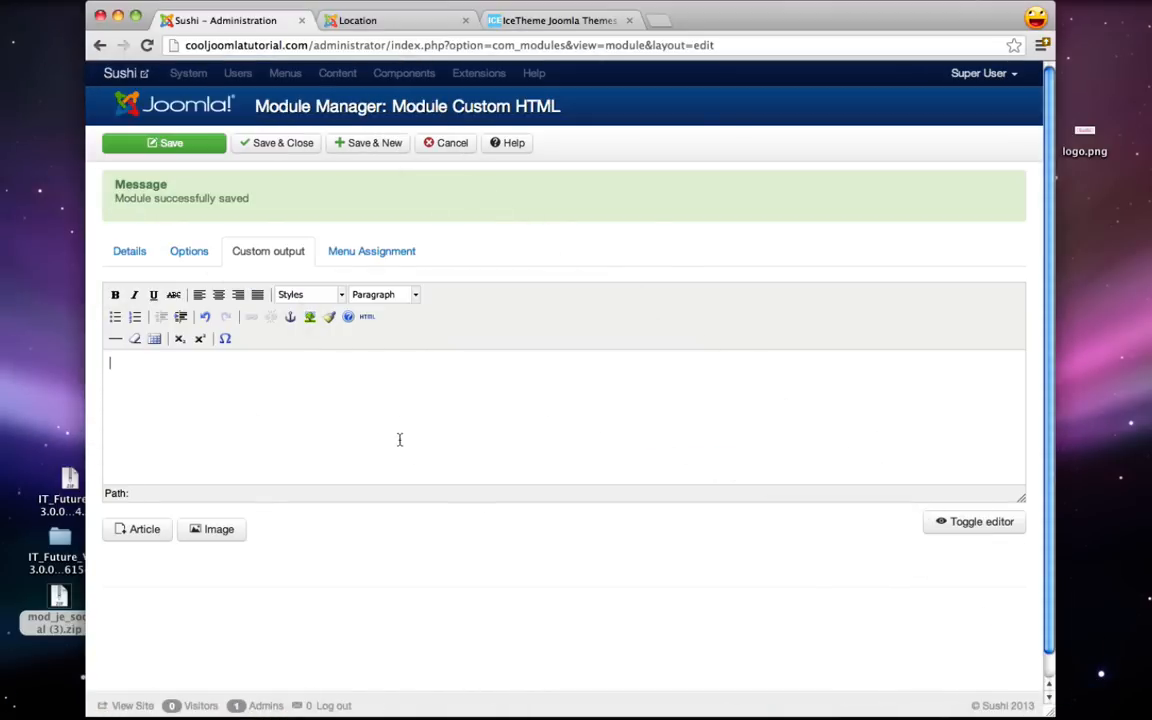
{"action": "type", "text": "Sushi 795 Folsom Ave, Suite 600 San Francisco, CA 94107 (123) 456-7890"}
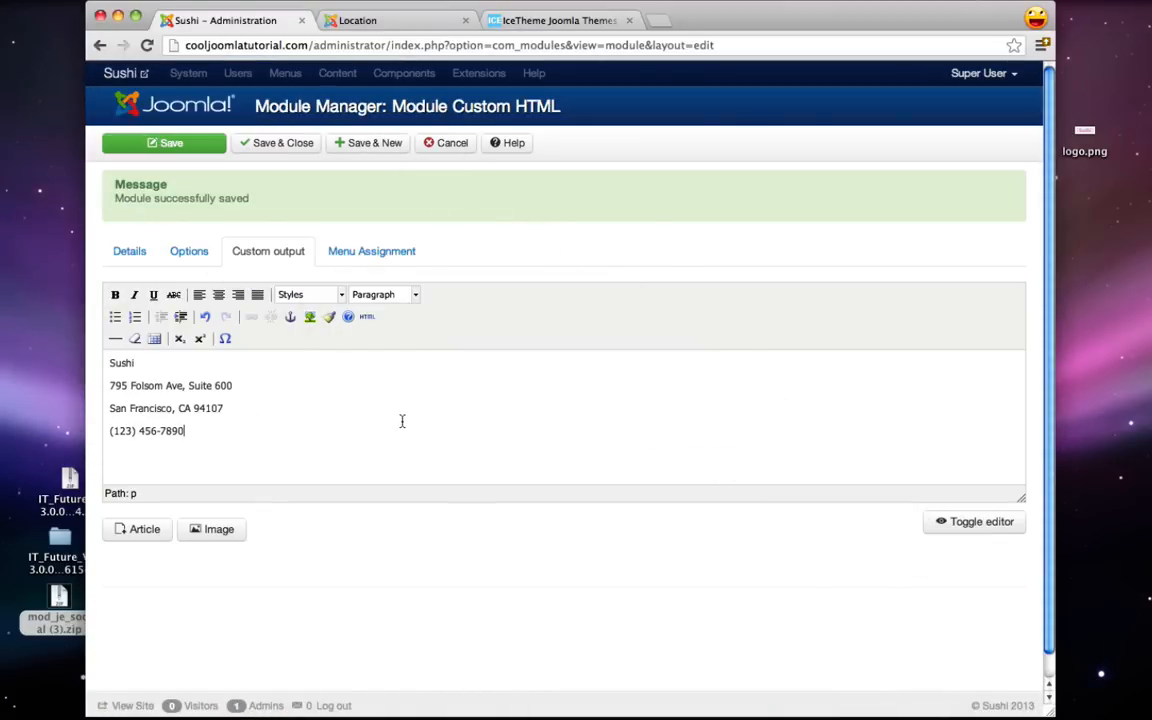
- Tidy the line breaks so name, street, city and phone sit on consecutive lines
{"action": "left_click", "coordinate": [112, 386]}
{"action": "key", "text": "BackSpace"}
{"action": "key", "text": "shift+Return"}
{"action": "key", "text": "BackSpace"}
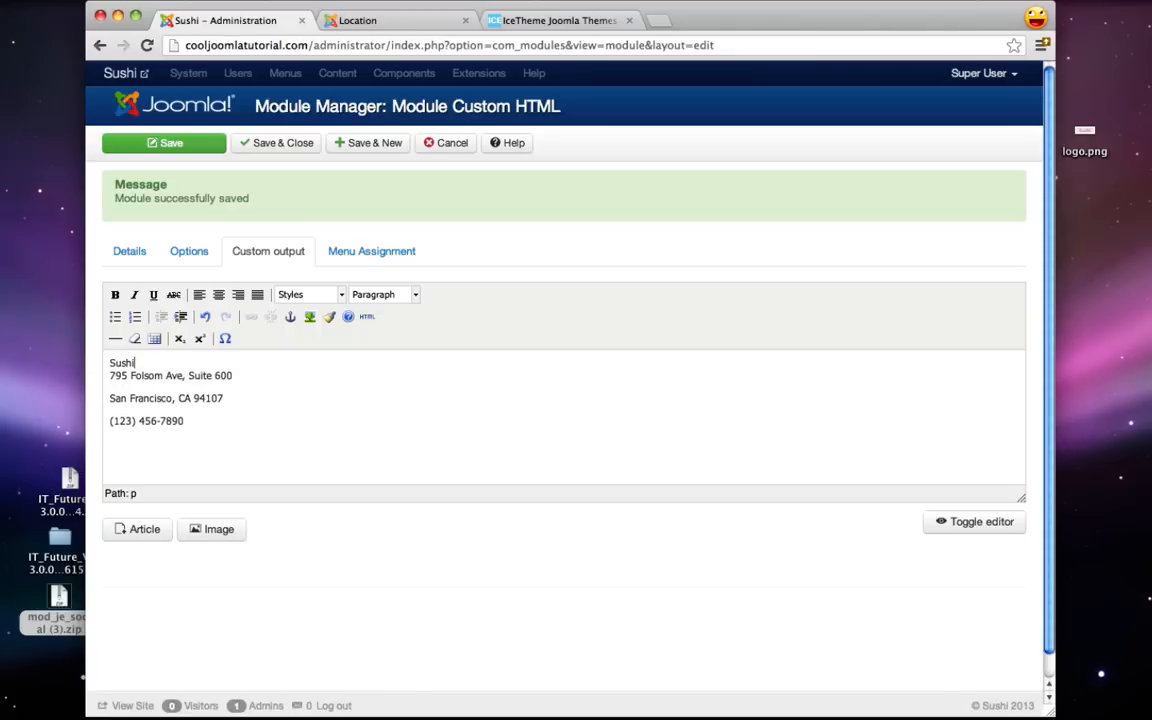
{"action": "left_click", "coordinate": [110, 398]}
{"action": "key", "text": "BackSpace"}
{"action": "key", "text": "shift+Return"}
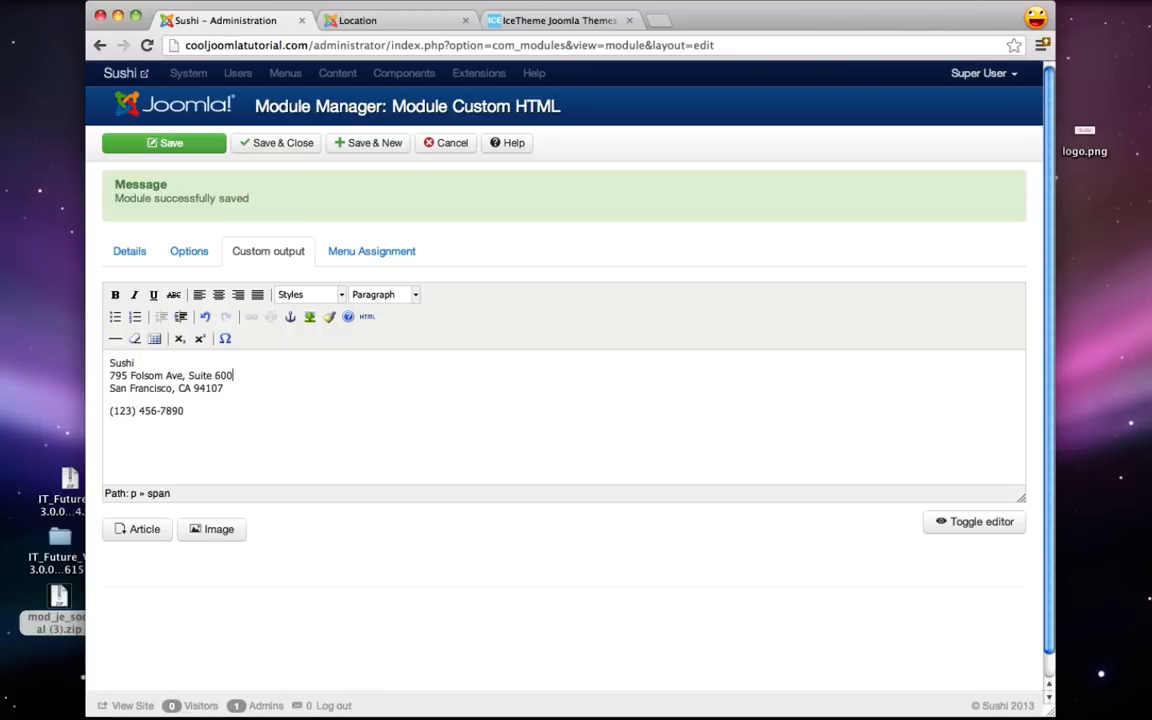
{"action": "left_click", "coordinate": [107, 410]}
{"action": "key", "text": "BackSpace"}
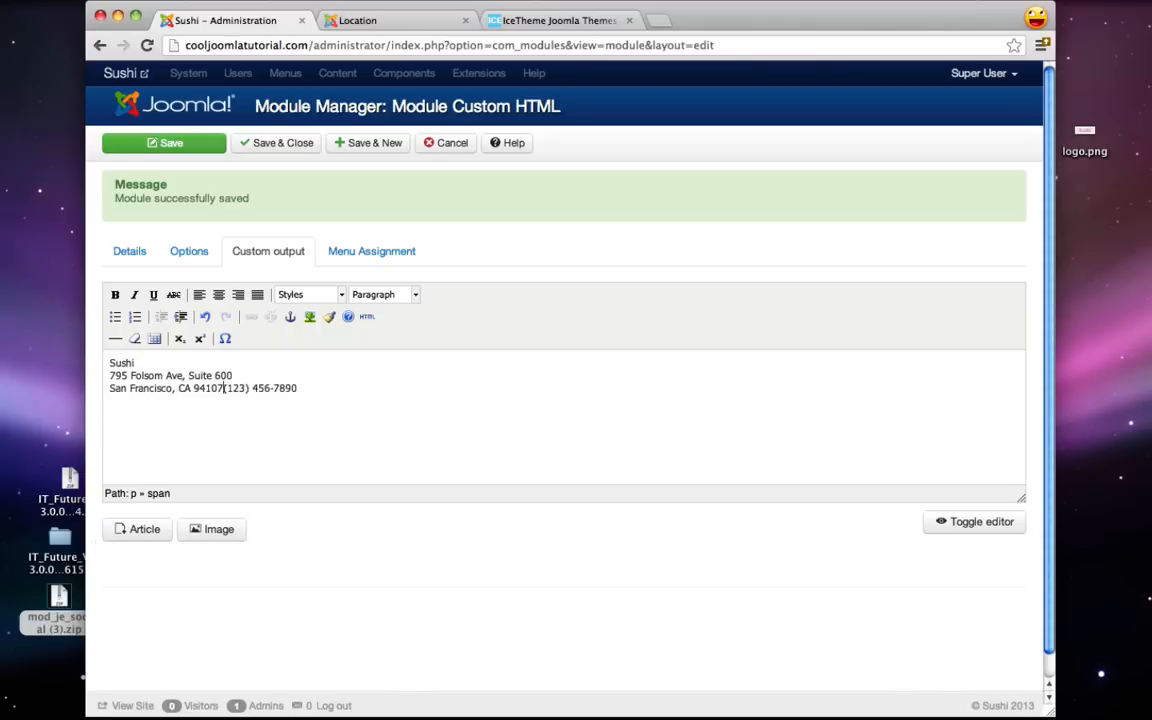
{"action": "key", "text": "shift+Return"}
{"action": "key", "text": "BackSpace"}
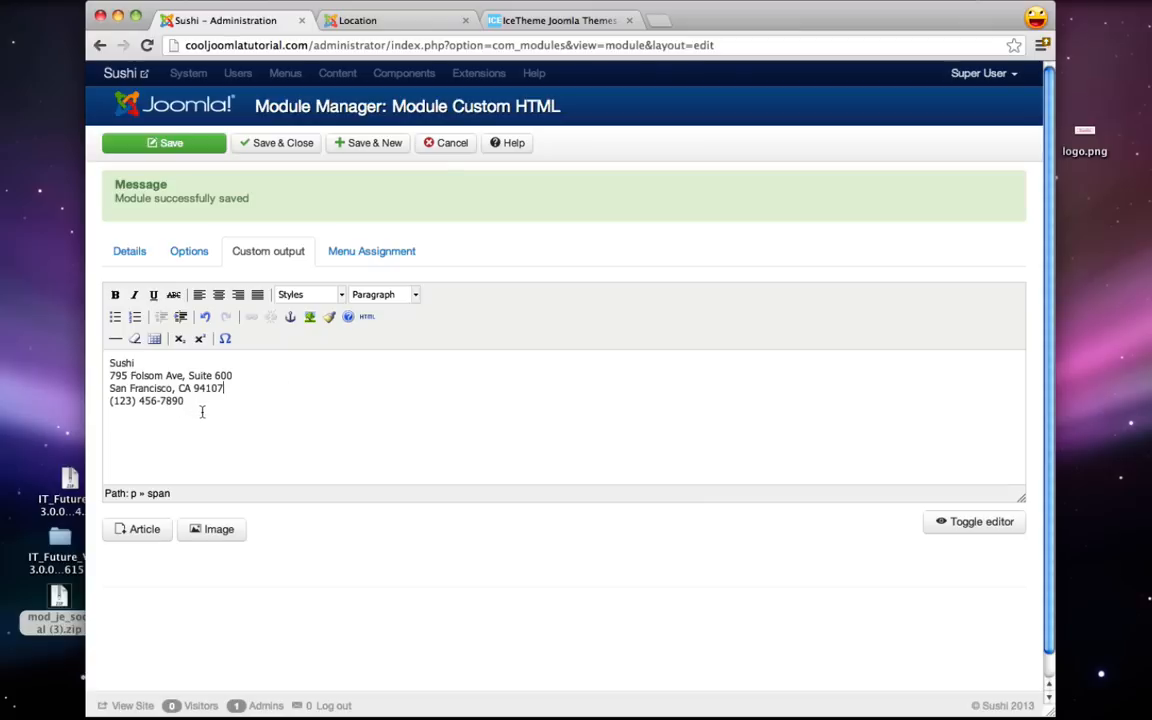
- Bold 'Sushi' and apply the Address format to all four lines
{"action": "double_click", "coordinate": [118, 362]}
{"action": "left_click", "coordinate": [115, 294]}
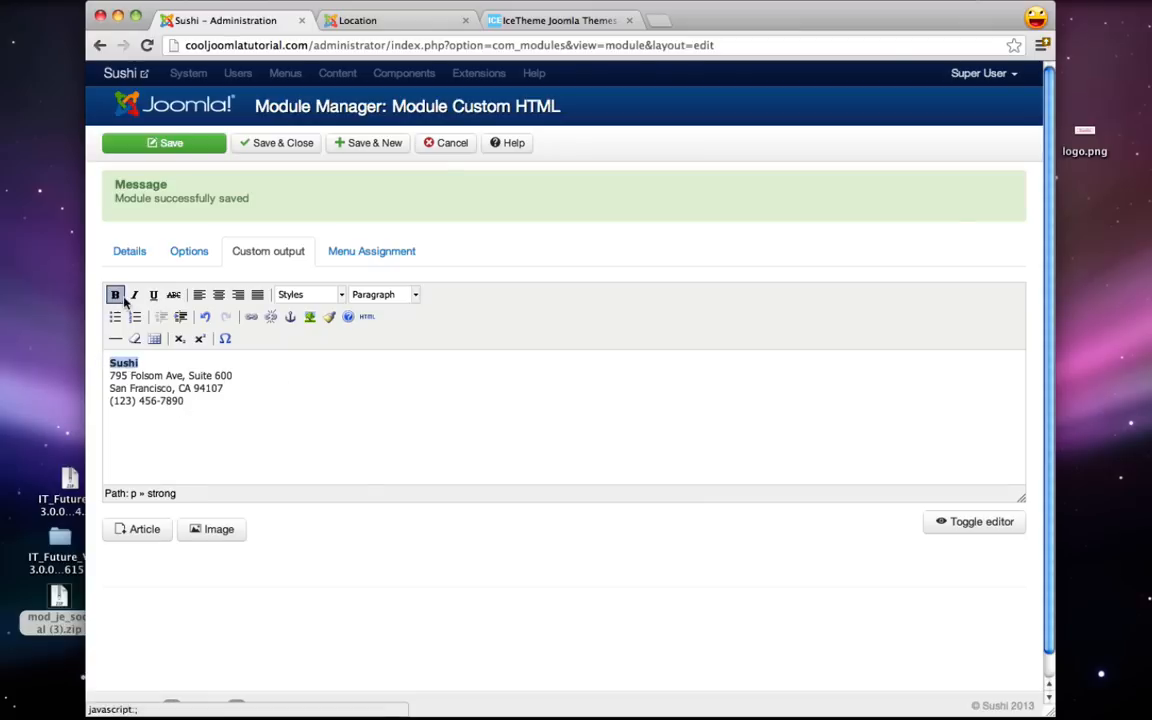
{"action": "left_click_drag", "start_coordinate": [216, 404], "coordinate": [237, 277]}
{"action": "left_click", "coordinate": [415, 295]}
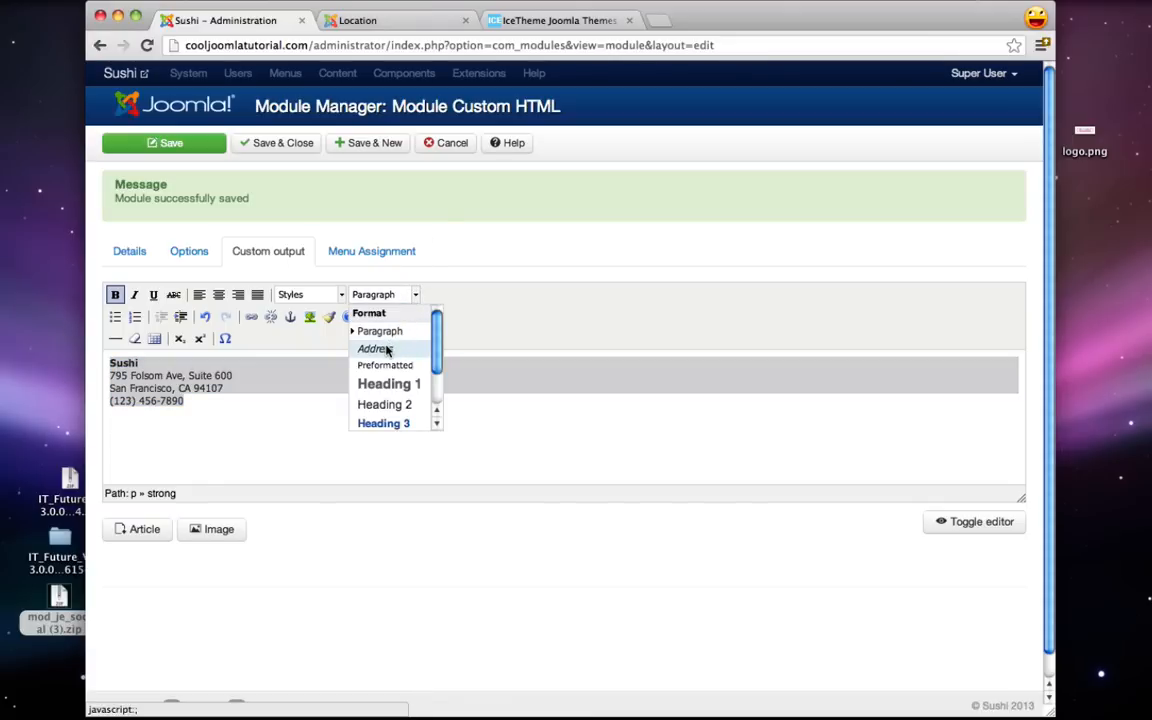
{"action": "left_click", "coordinate": [386, 349]}
- Limit the module to the Location and Contact Us pages, then Save & New
{"action": "left_click", "coordinate": [389, 253]}
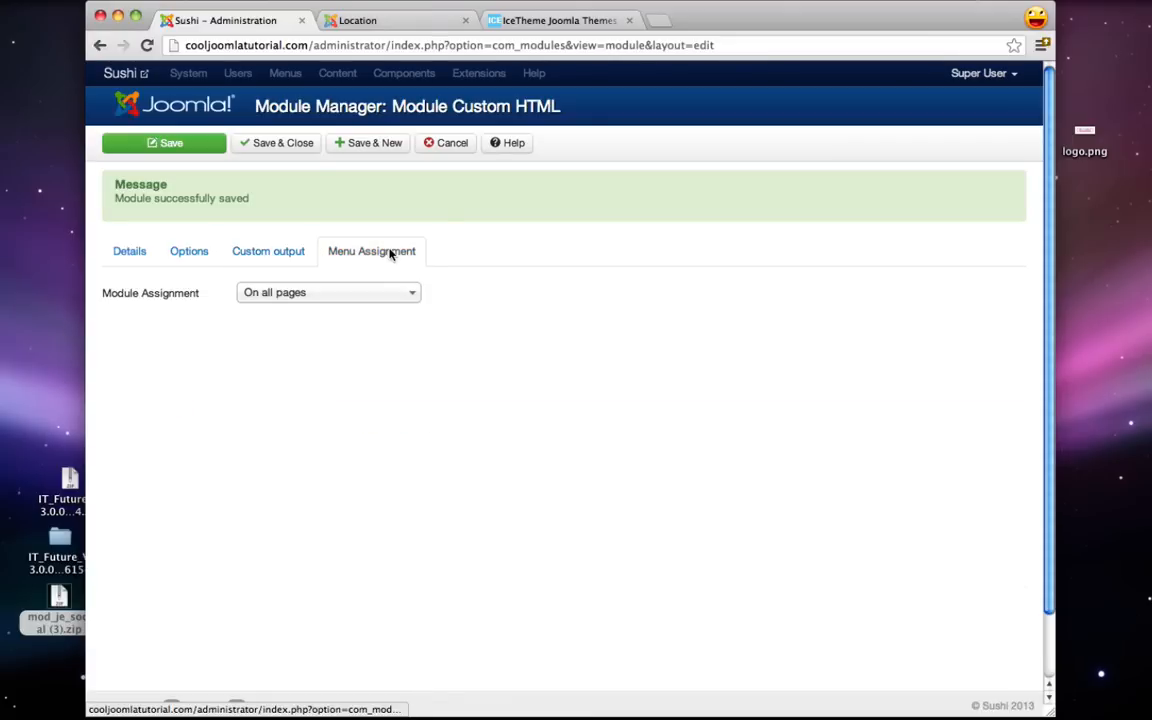
{"action": "left_click", "coordinate": [327, 295]}
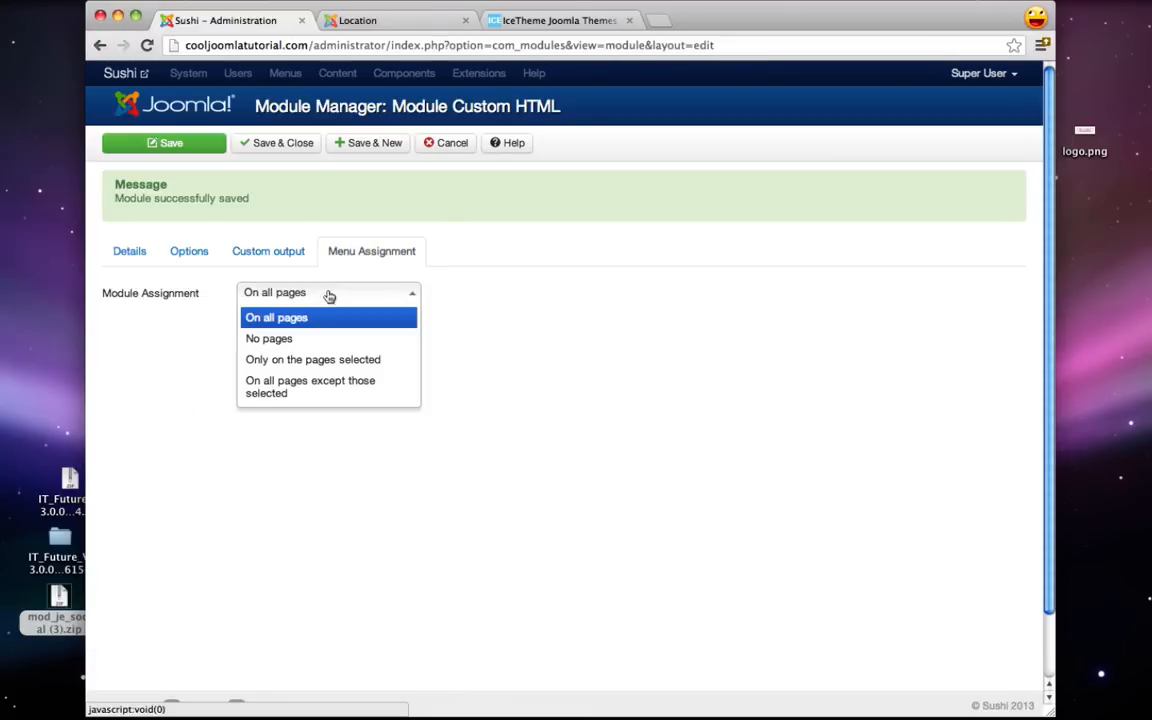
{"action": "left_click", "coordinate": [316, 361]}
{"action": "left_click", "coordinate": [295, 338]}
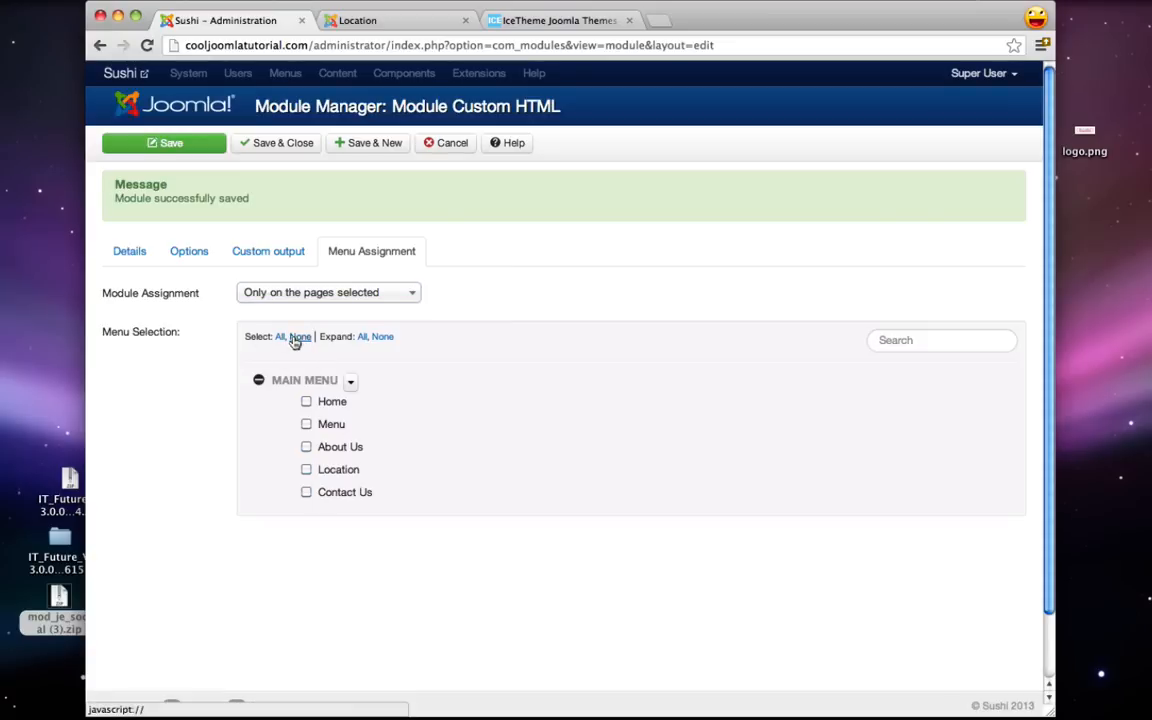
{"action": "left_click", "coordinate": [306, 494]}
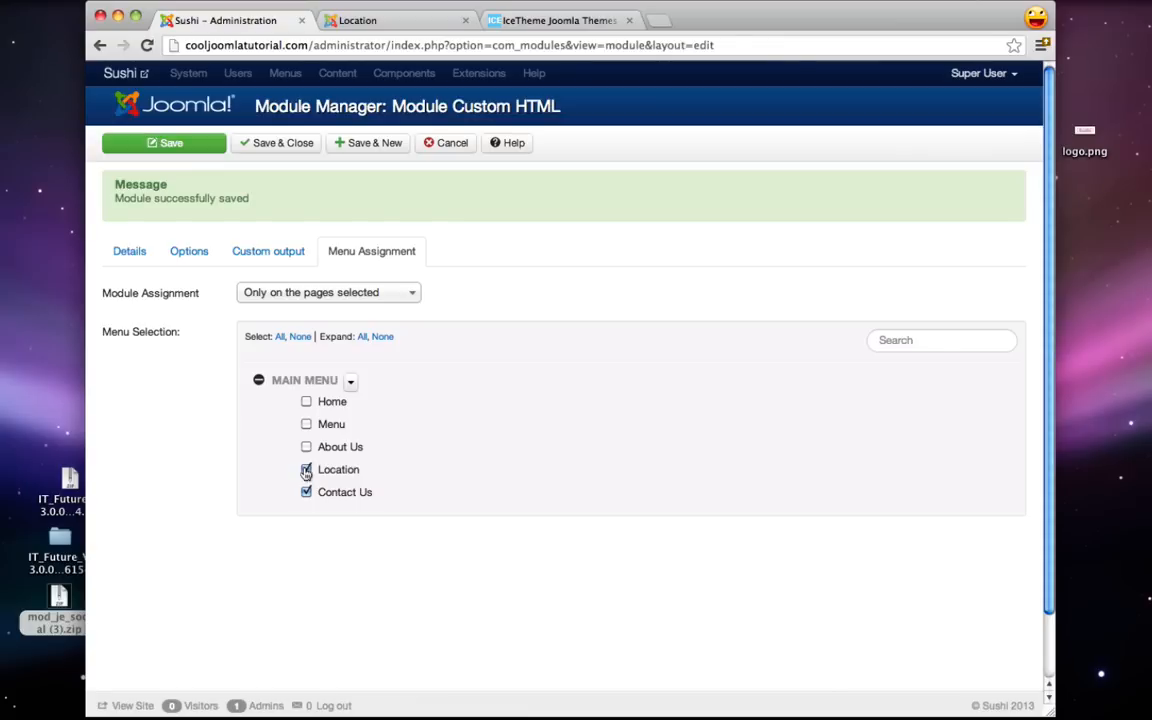
{"action": "left_click", "coordinate": [365, 145]}
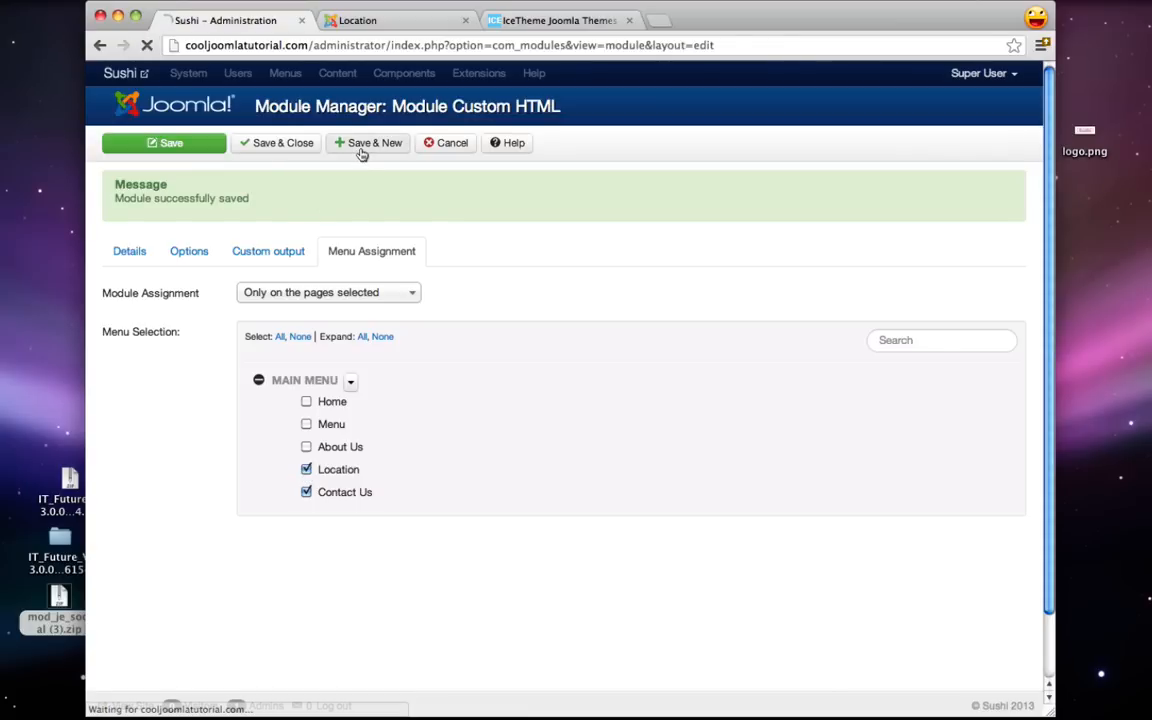
- Reload the live Location page to see the Location box above Hours
{"action": "left_click", "coordinate": [398, 22]}
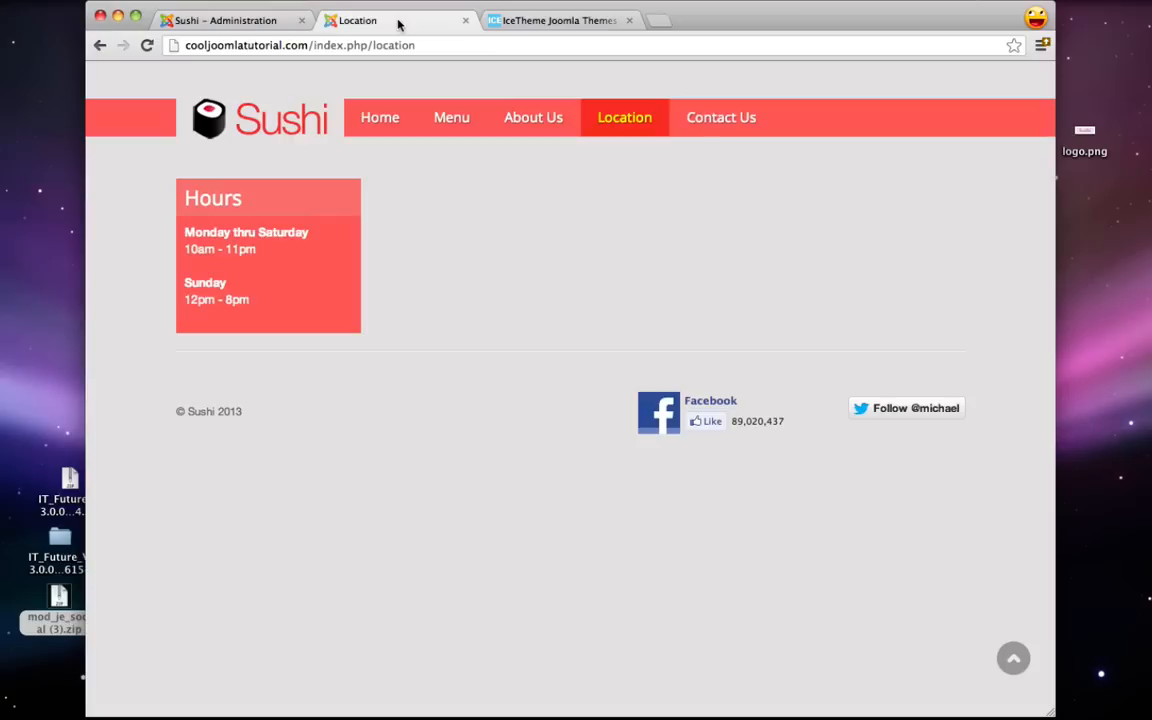
{"action": "left_click", "coordinate": [147, 45]}
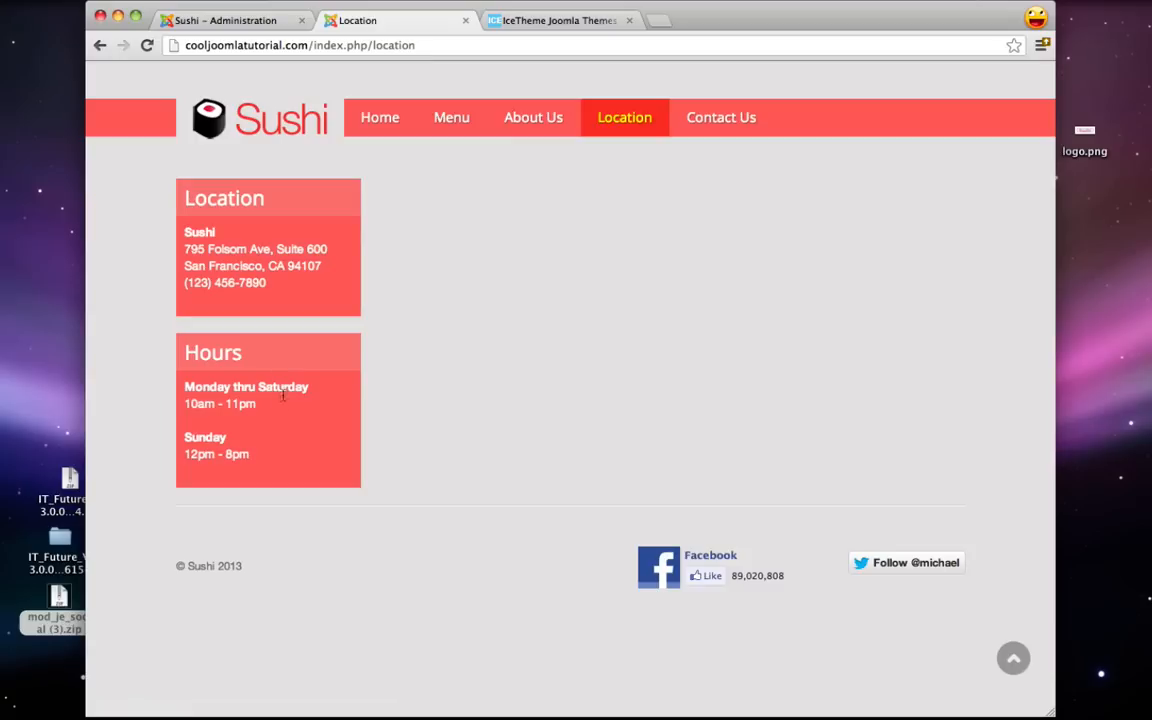
{"action": "left_click", "coordinate": [228, 20]}
- Title the new module 'Reservations' and place it in the left position
{"action": "left_click", "coordinate": [270, 292]}
{"action": "type", "text": "Reservations"}
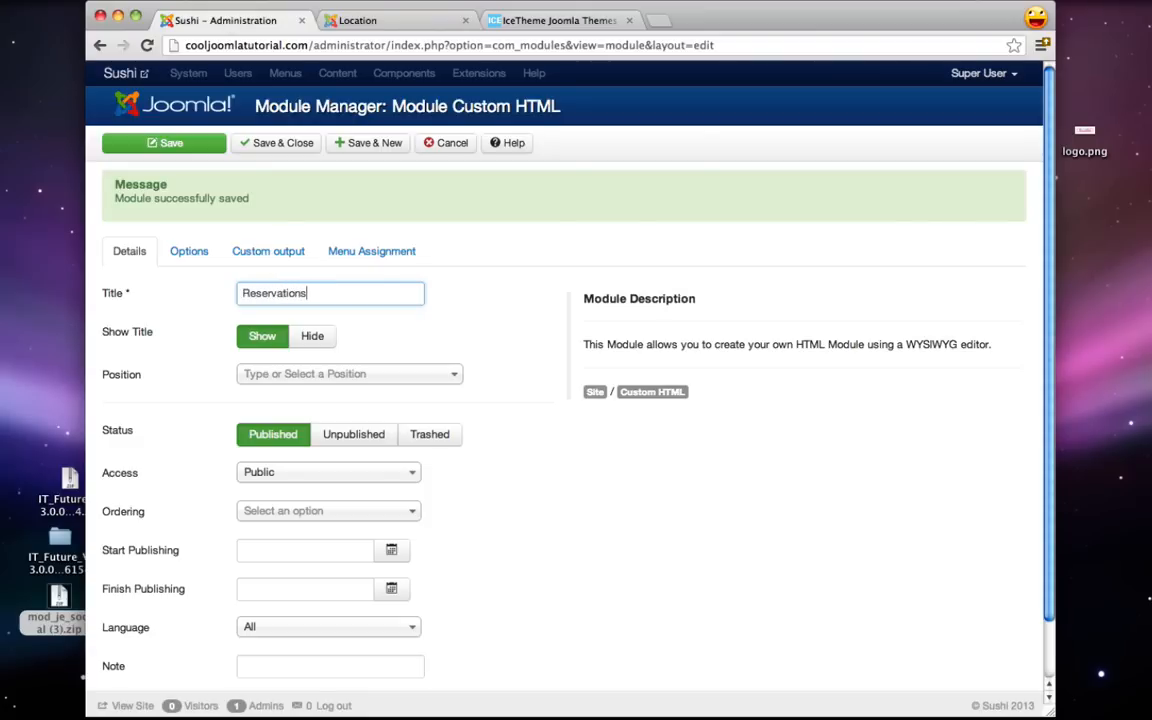
{"action": "left_click", "coordinate": [282, 376]}
{"action": "type", "text": "left"}
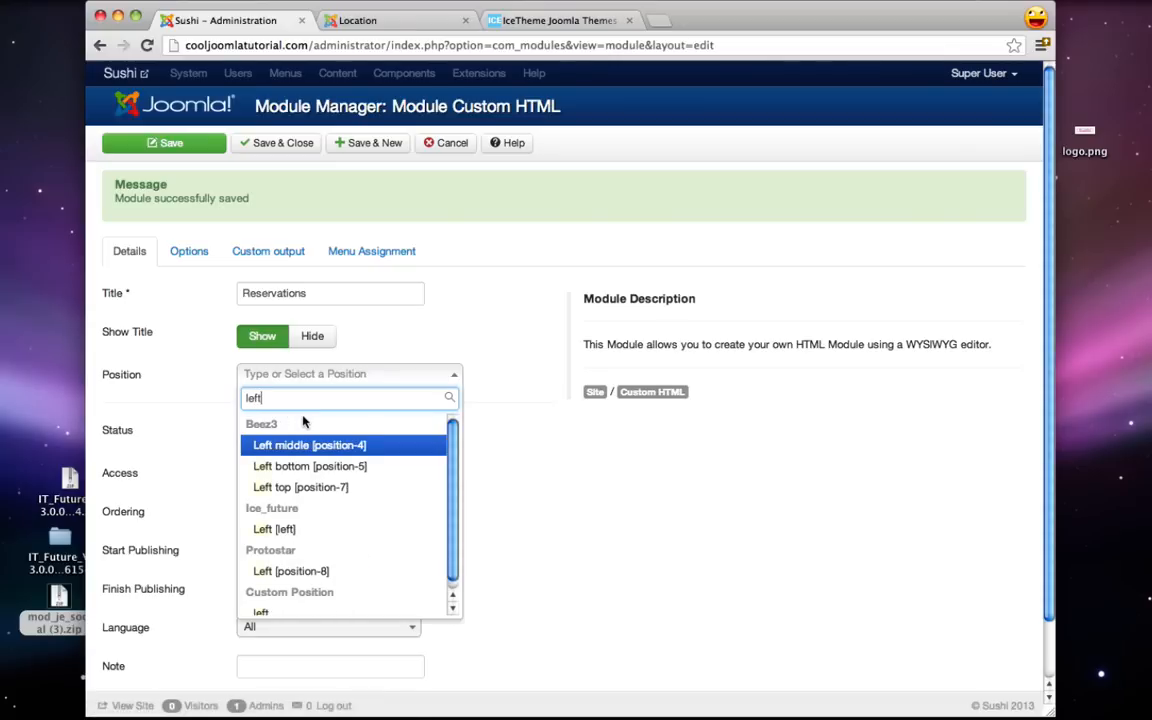
{"action": "left_click", "coordinate": [272, 529]}
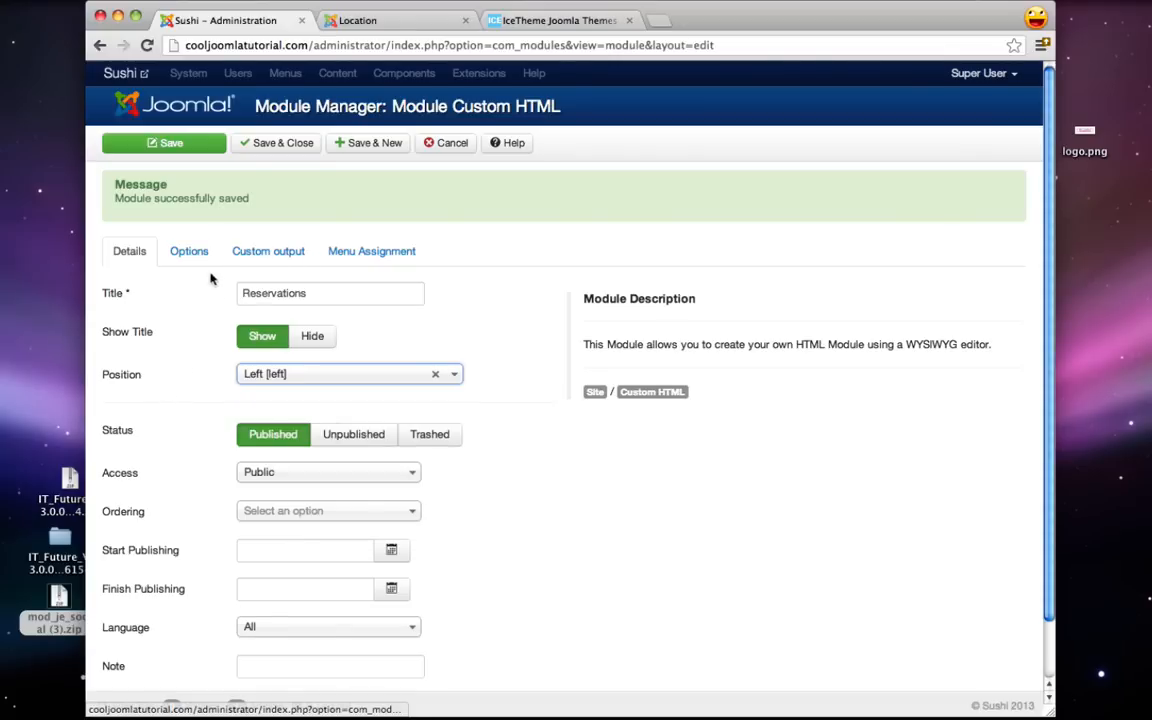
- Paste the no-reservations notice from TextEdit into the module content
{"action": "left_click", "coordinate": [268, 251]}
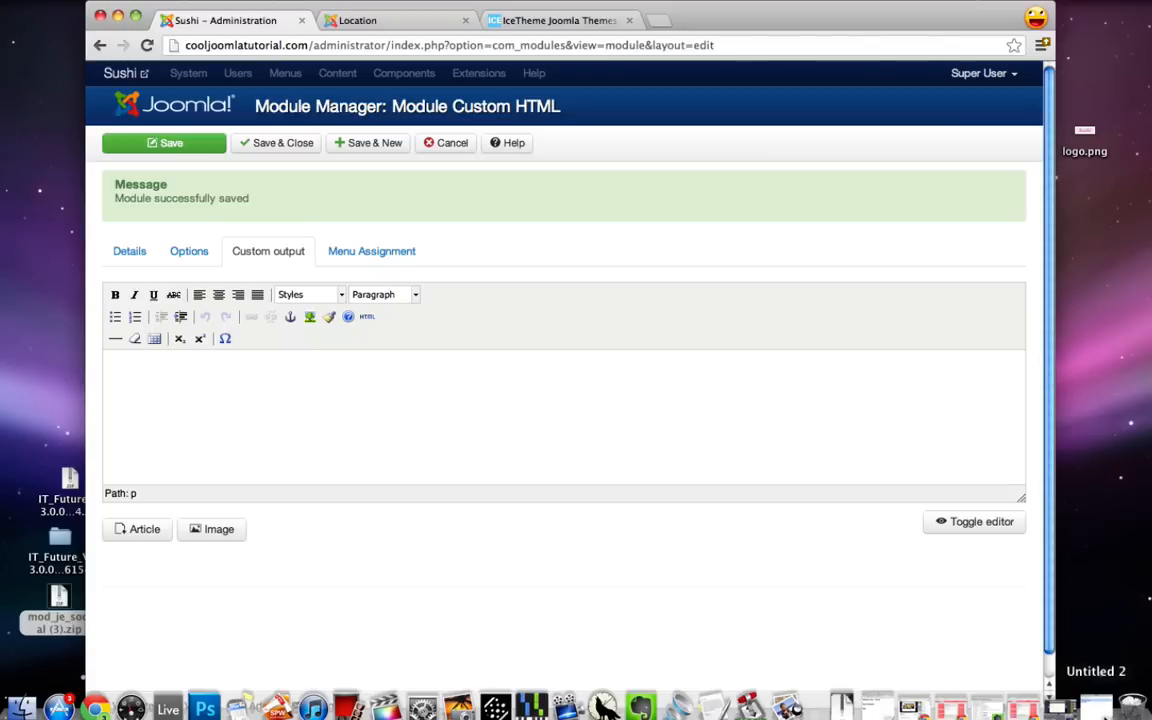
{"action": "left_click", "coordinate": [1097, 707]}
{"action": "left_click_drag", "start_coordinate": [156, 97], "coordinate": [14, 78]}
{"action": "key", "text": "super+c"}
{"action": "left_click", "coordinate": [60, 70]}
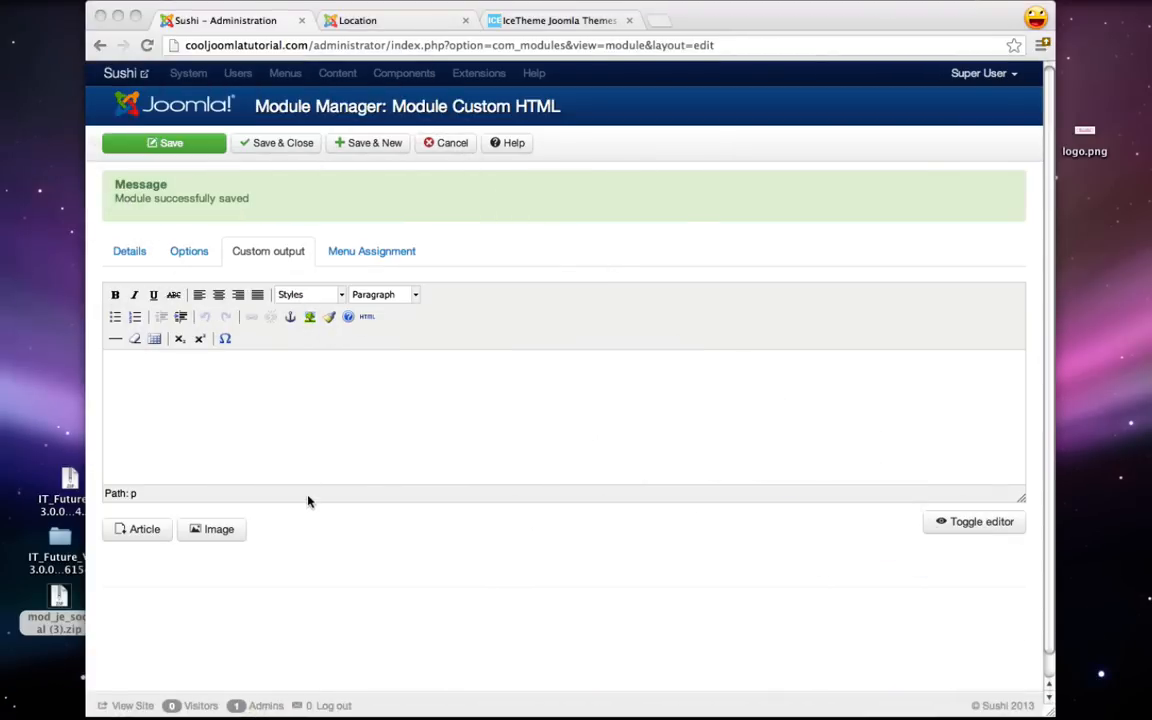
{"action": "left_click", "coordinate": [278, 401]}
{"action": "key", "text": "super+v"}
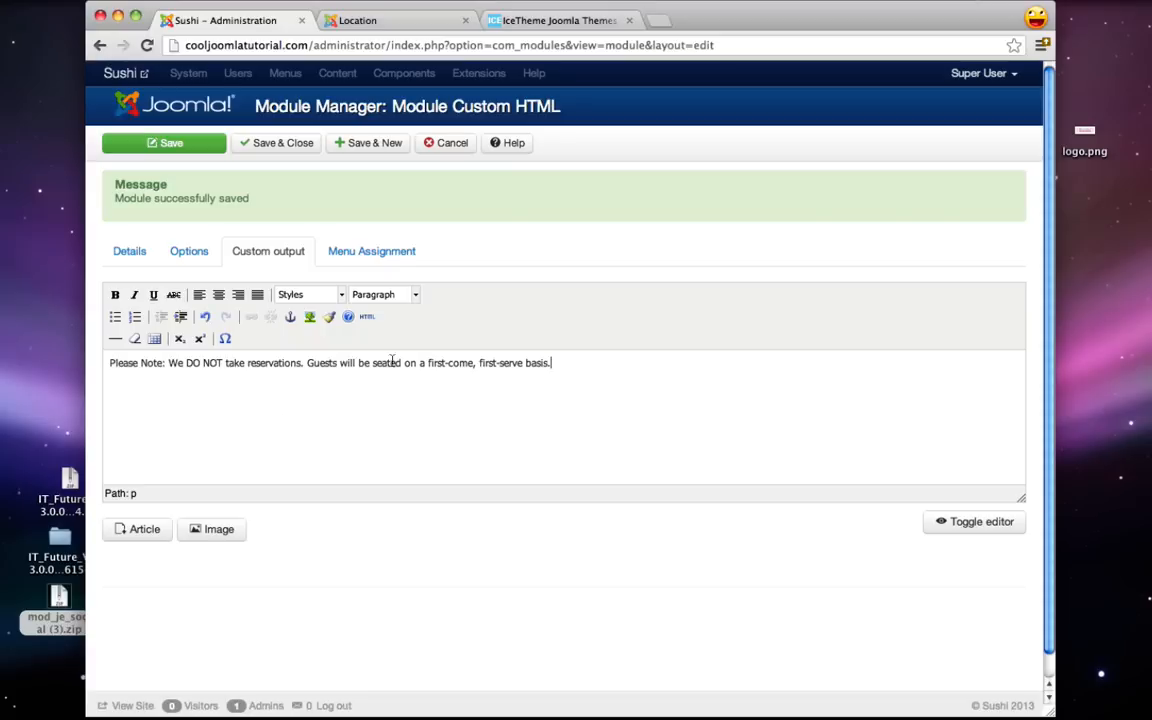
- Assign the Reservations module only to the Location page and Save & Close
{"action": "left_click", "coordinate": [381, 252]}
{"action": "left_click", "coordinate": [333, 293]}
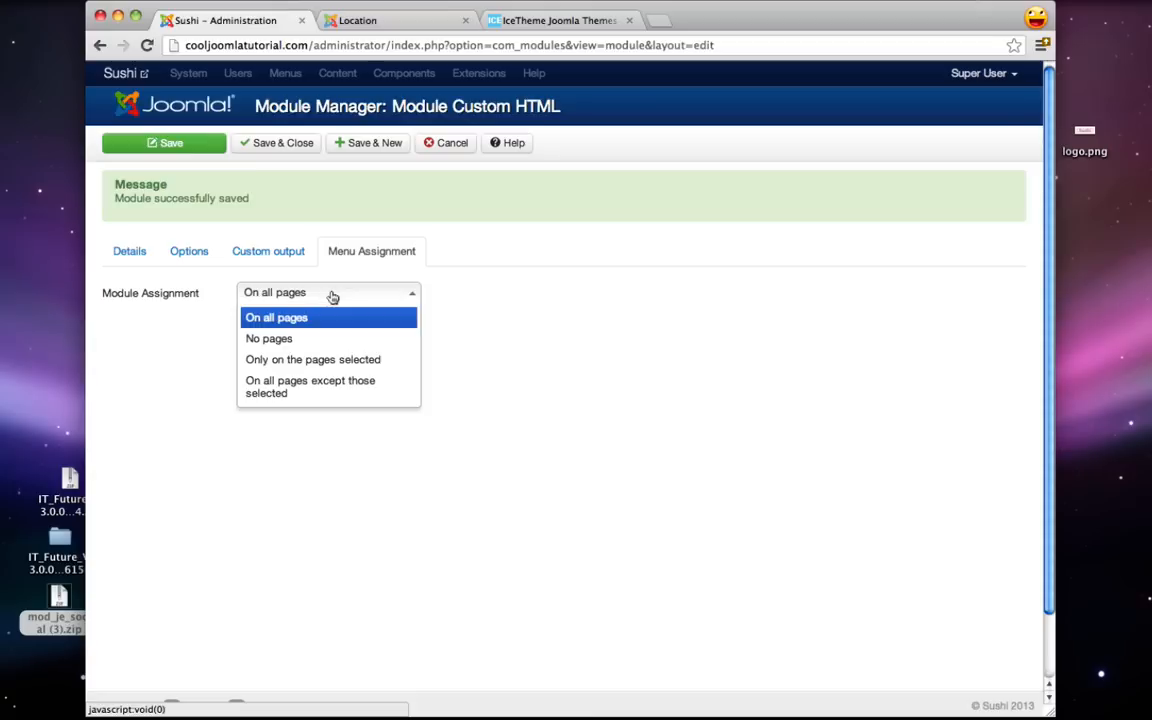
{"action": "left_click", "coordinate": [310, 358]}
{"action": "left_click", "coordinate": [297, 338]}
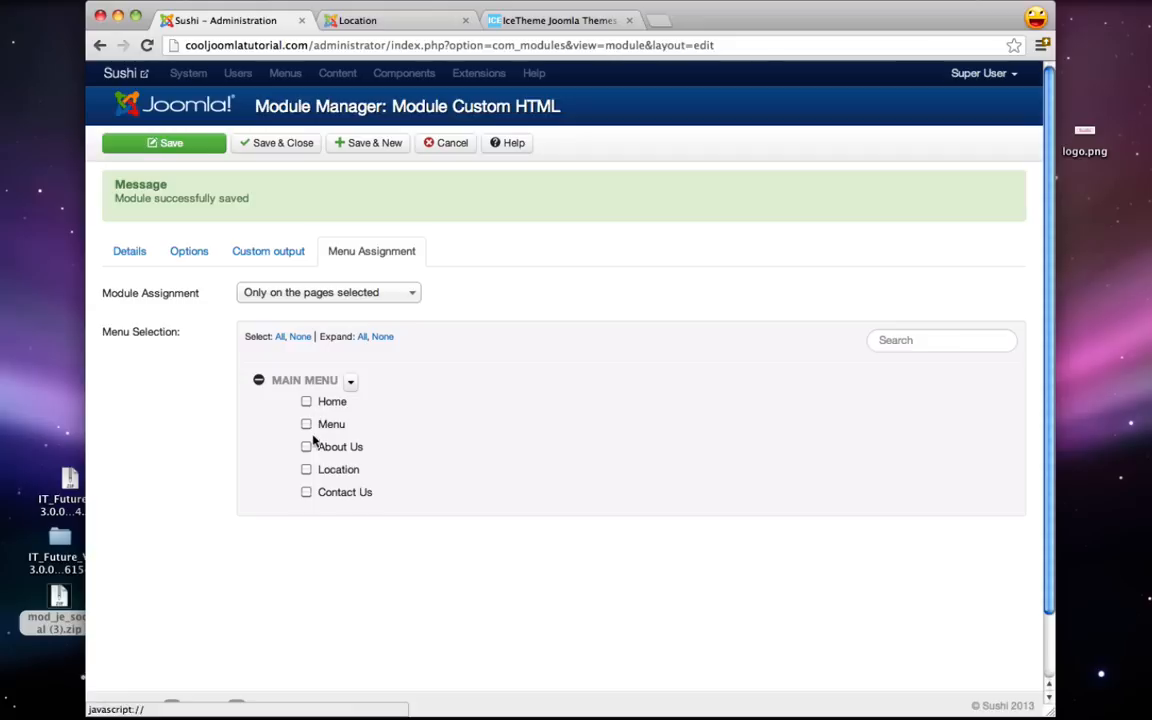
{"action": "left_click", "coordinate": [307, 471]}
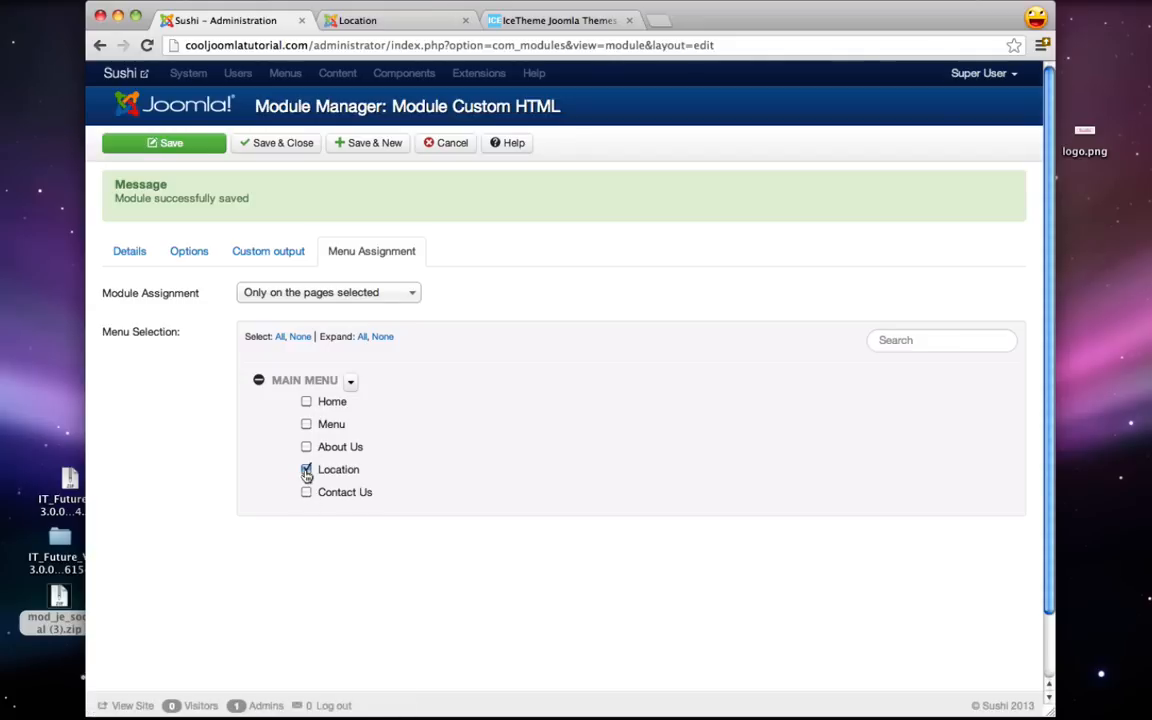
{"action": "left_click", "coordinate": [262, 146]}
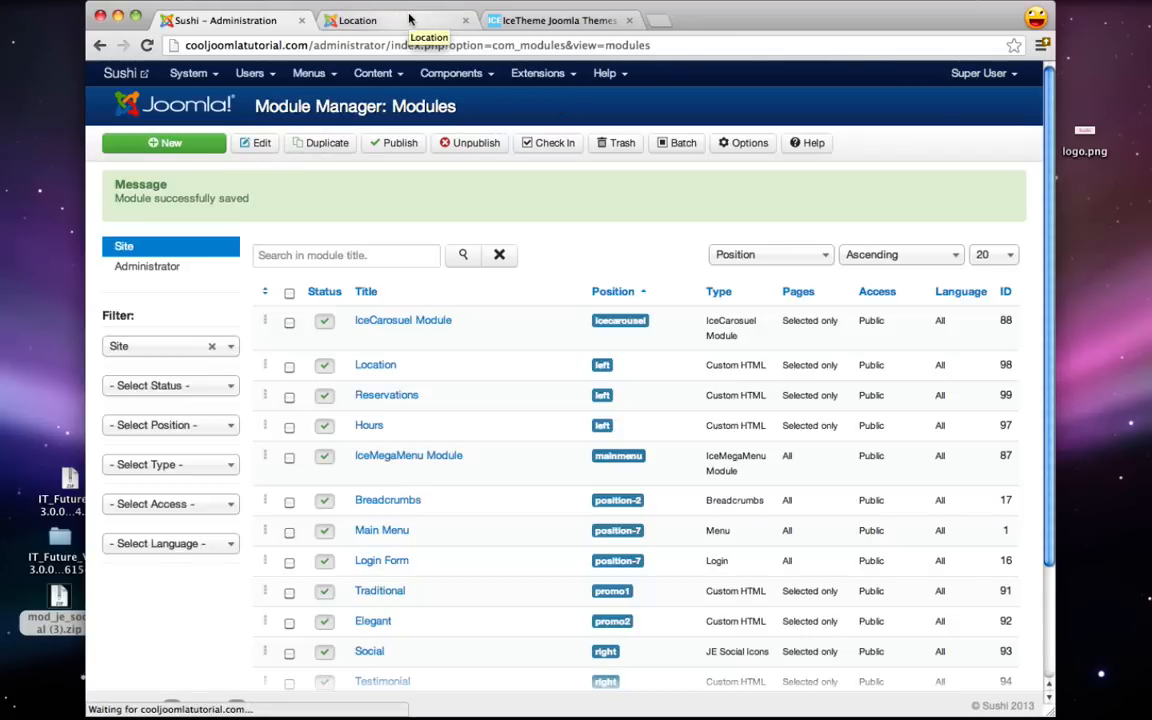
{"action": "left_click", "coordinate": [409, 19]}
- After checking the live page, apply the Address format to the Reservations notice
{"action": "left_click", "coordinate": [146, 47]}
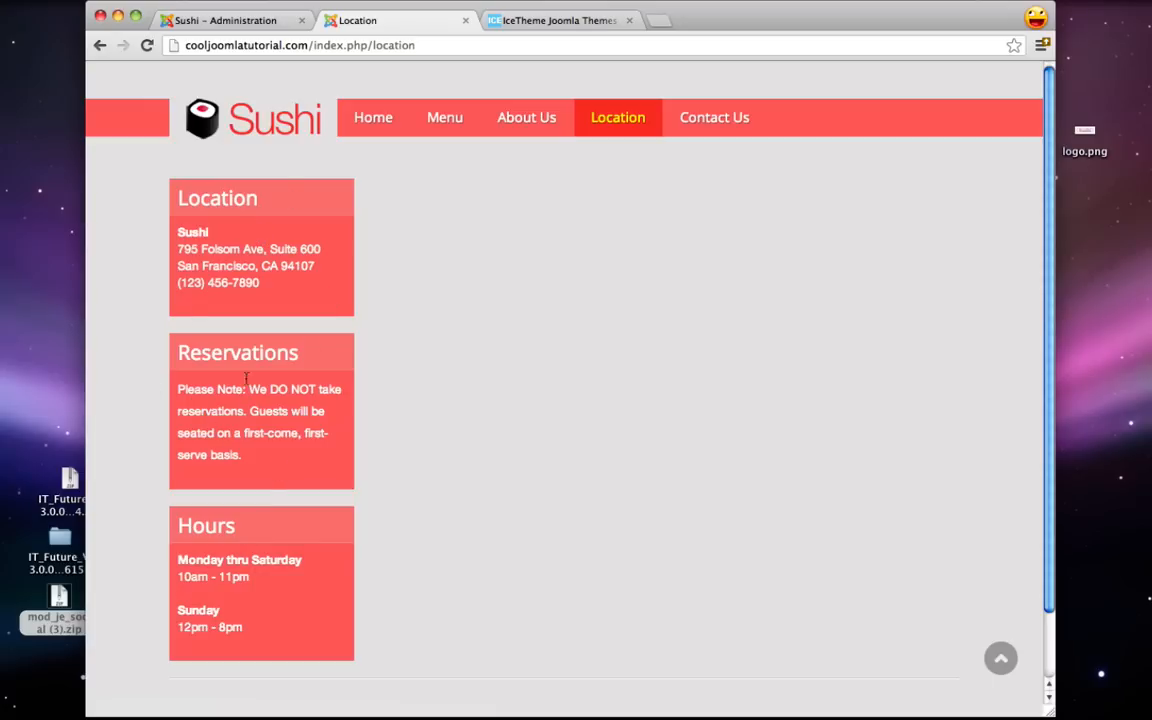
{"action": "left_click", "coordinate": [216, 22]}
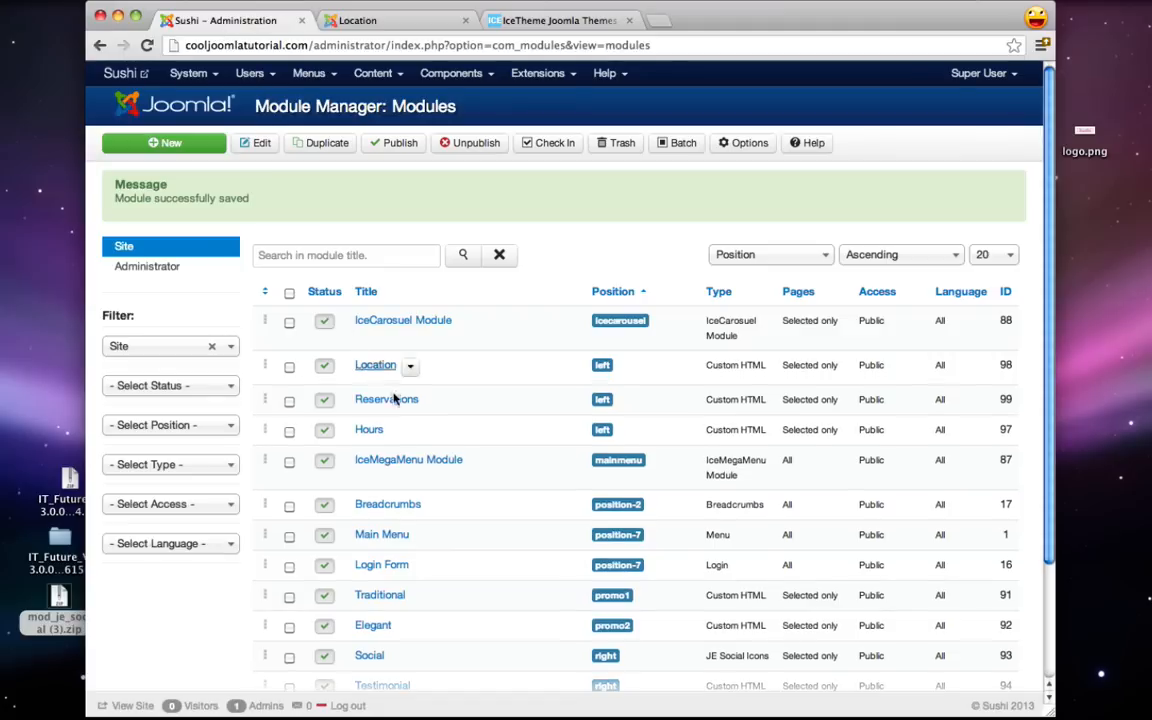
{"action": "left_click", "coordinate": [392, 398]}
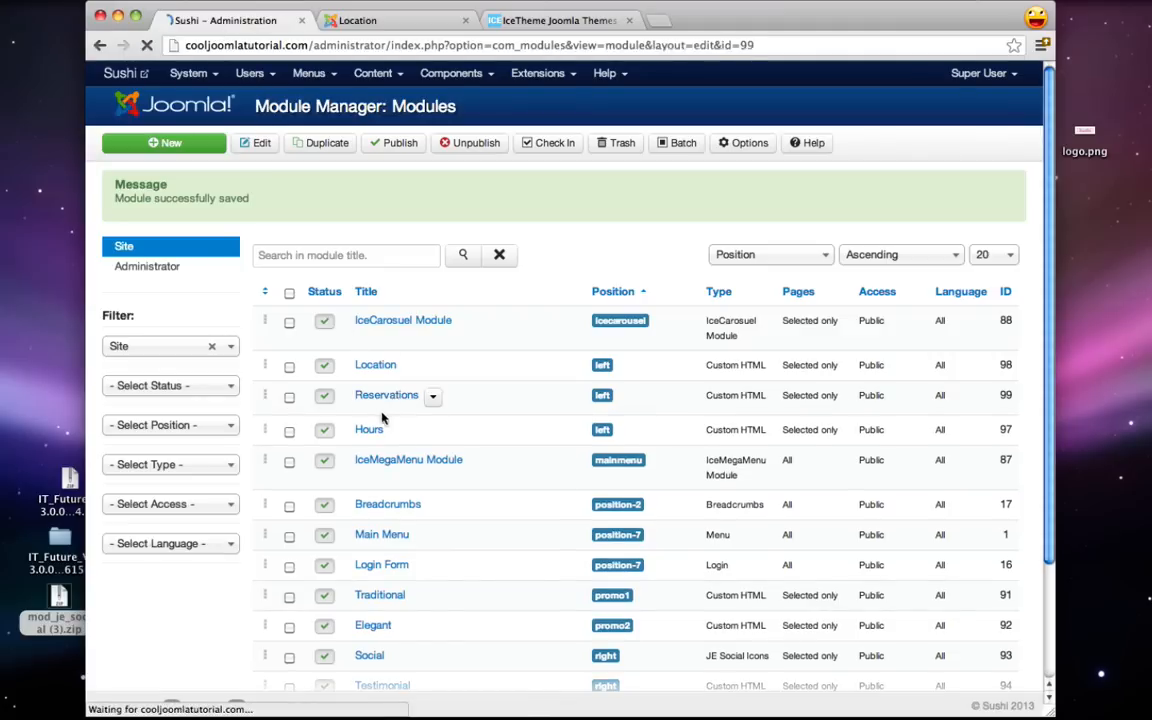
{"action": "left_click", "coordinate": [282, 184]}
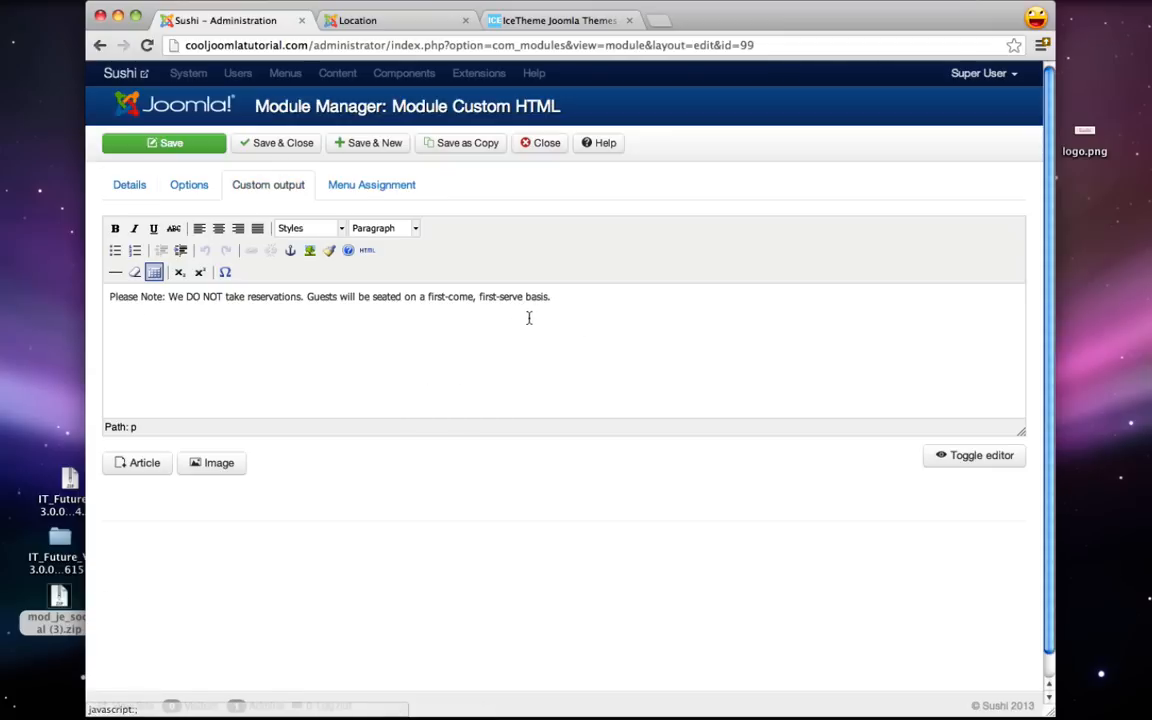
{"action": "triple_click", "coordinate": [478, 297]}
{"action": "left_click", "coordinate": [400, 229]}
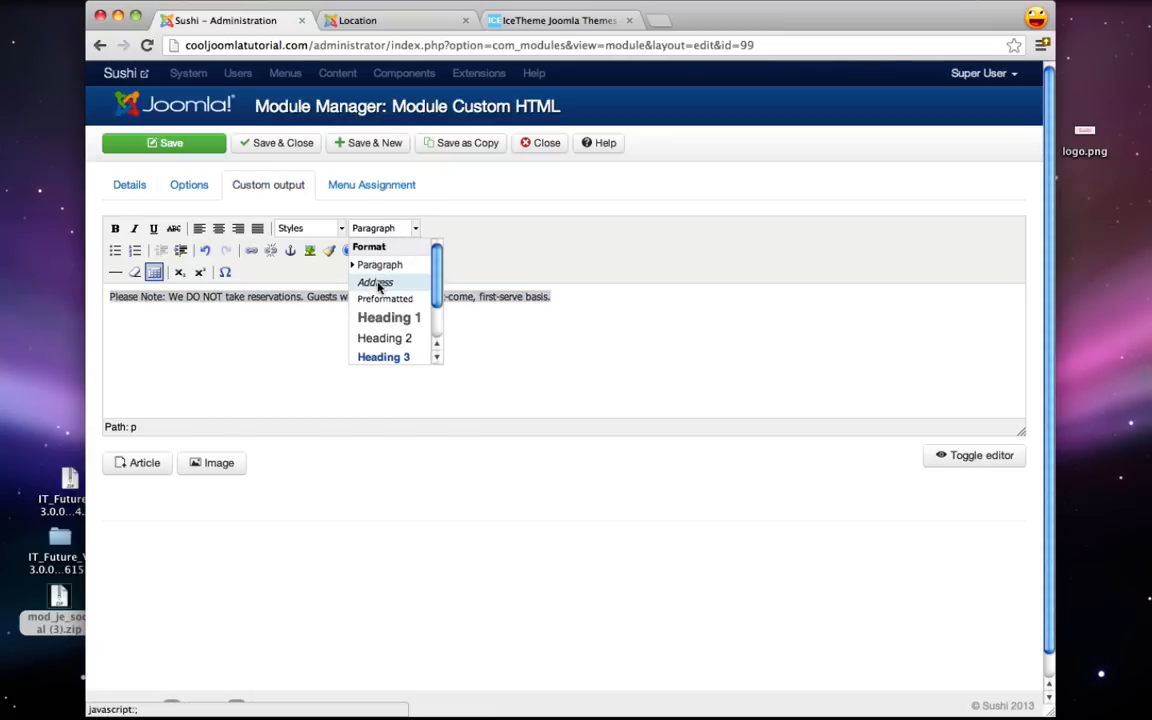
{"action": "left_click", "coordinate": [375, 282]}
- Save the Reservations module and reload the live Location page to verify it
{"action": "left_click", "coordinate": [184, 146]}
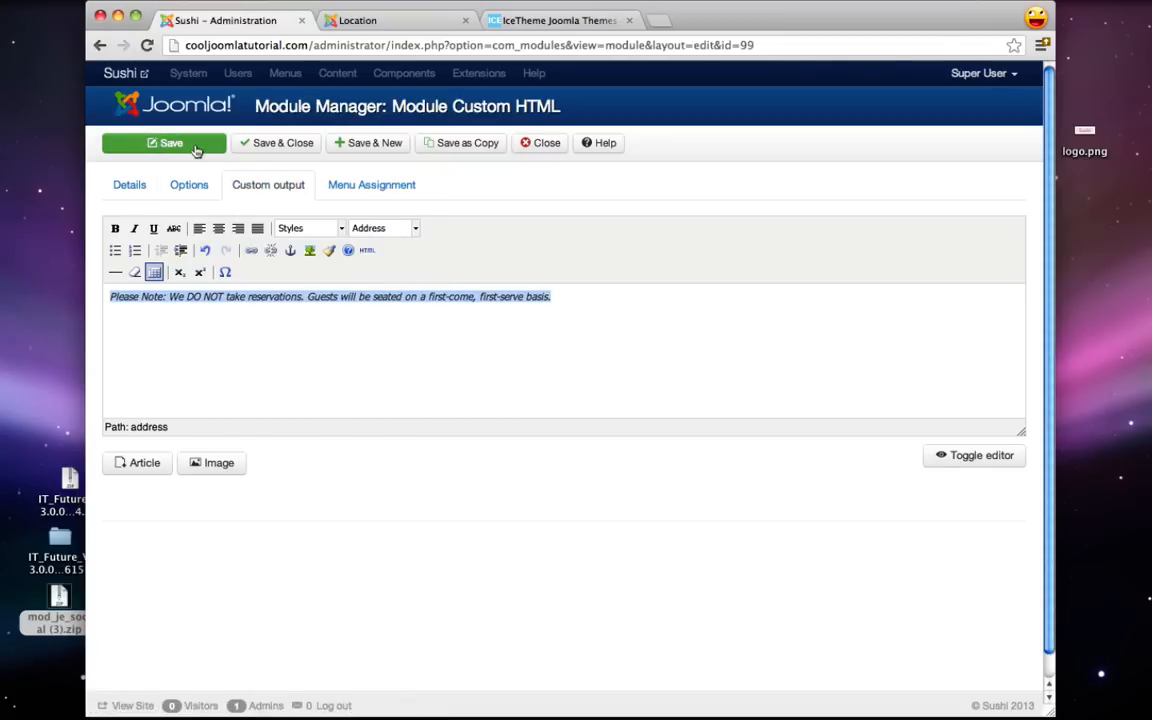
{"action": "left_click", "coordinate": [375, 20]}
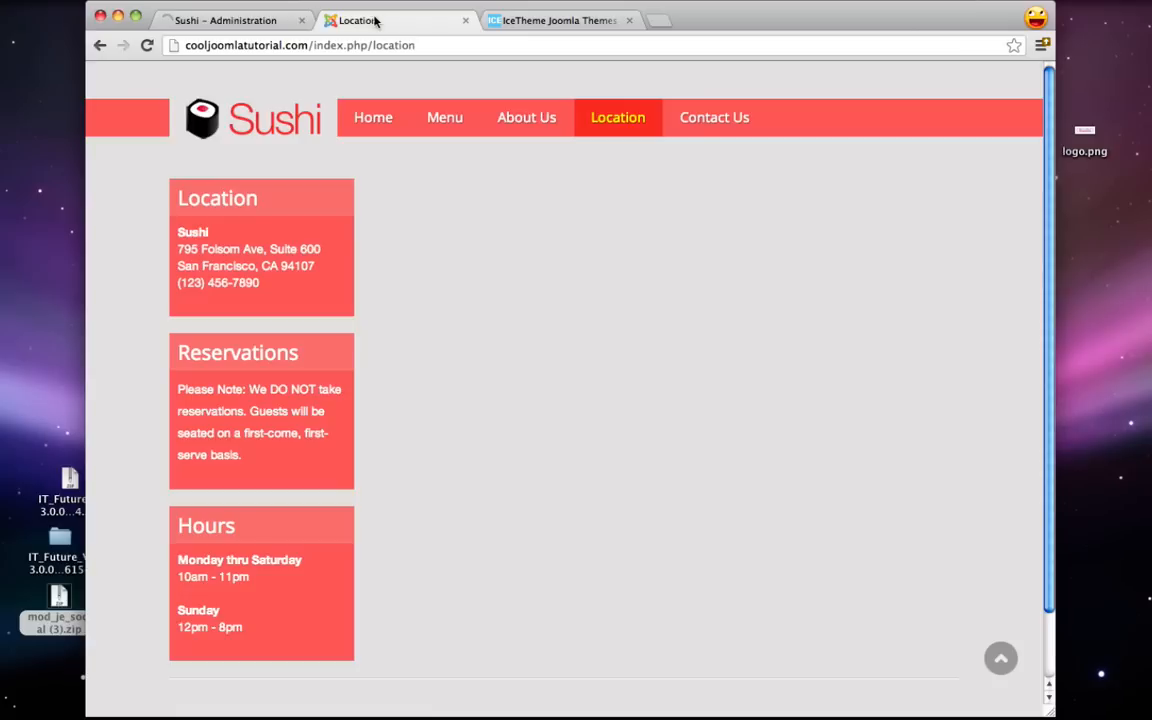
{"action": "left_click", "coordinate": [147, 45]}
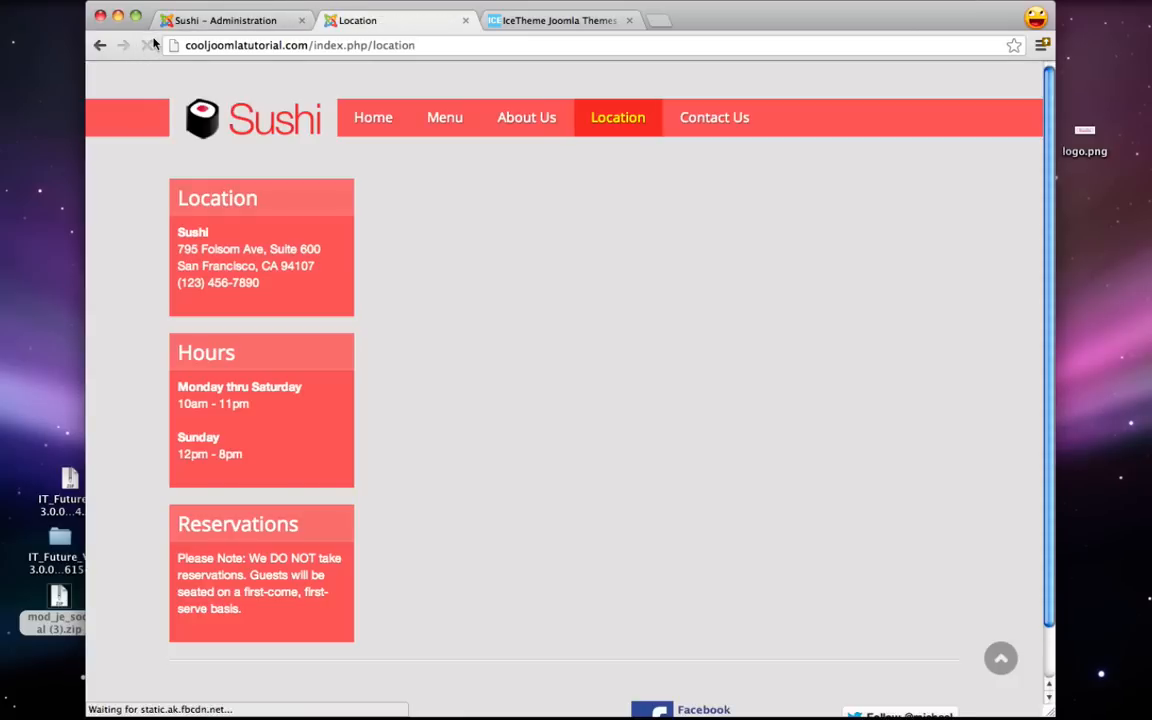
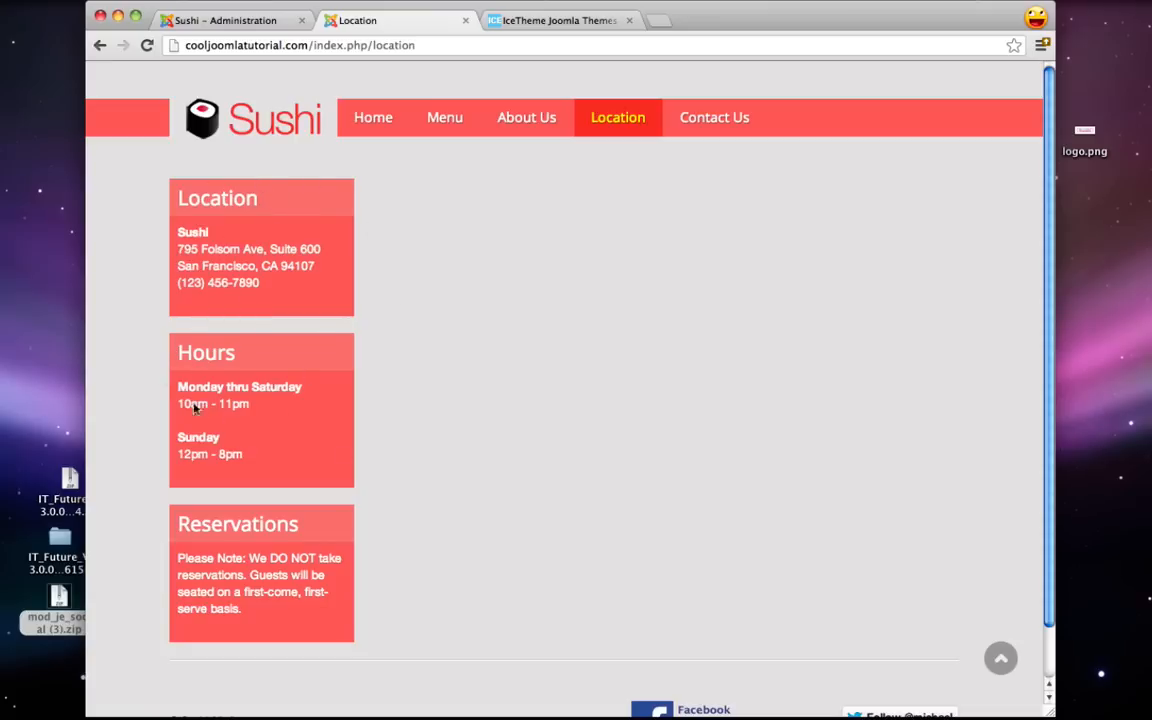
- Return to the administration tab and close the Reservations module editor
{"action": "left_click", "coordinate": [198, 20]}
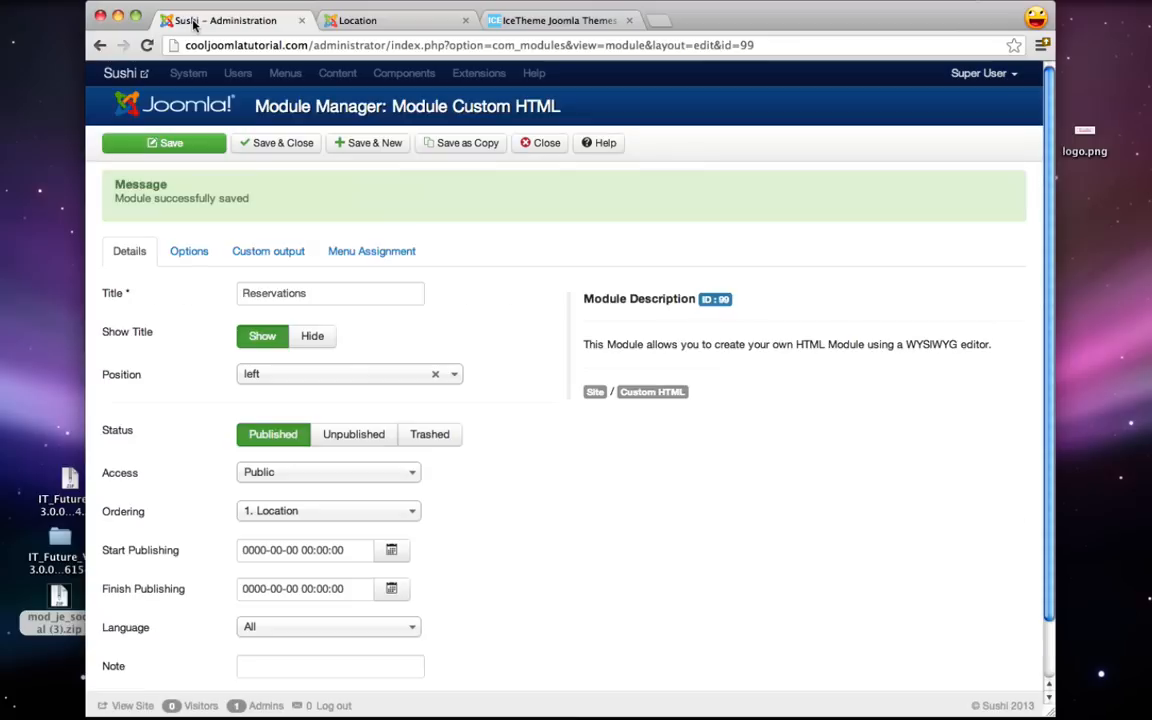
{"action": "left_click", "coordinate": [545, 144]}
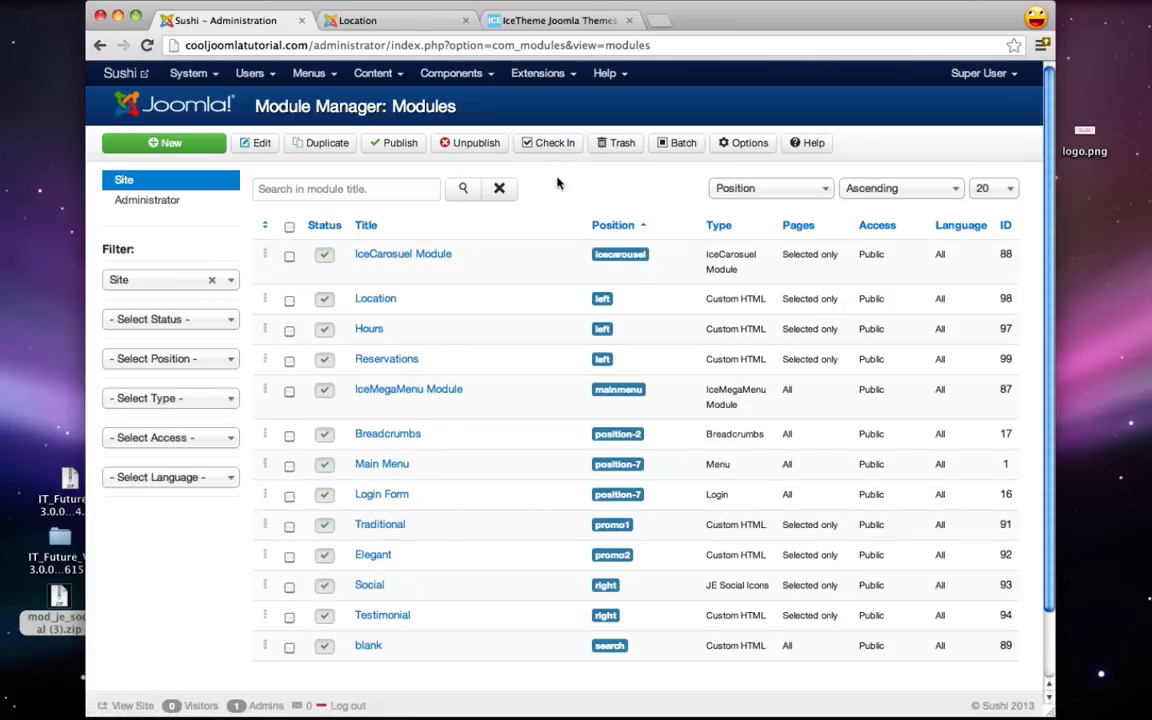
- Sort modules by Ordering, drag Hours above Location, and reload the live Location page
{"action": "left_click", "coordinate": [760, 190]}
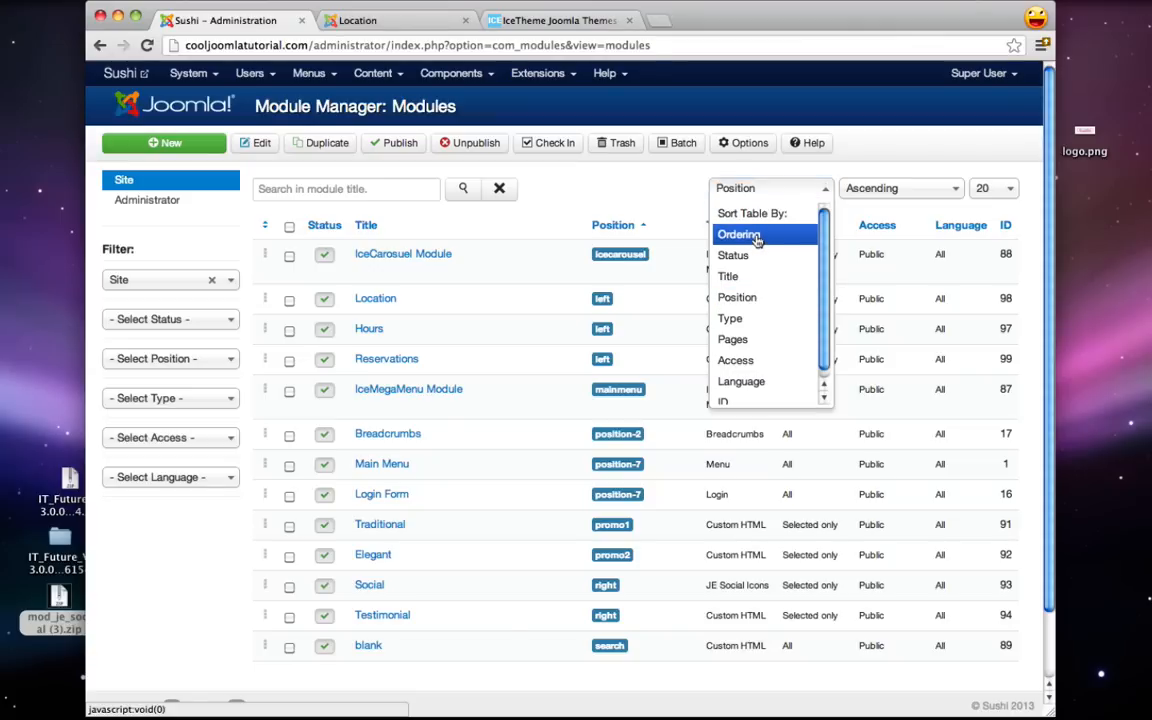
{"action": "left_click", "coordinate": [757, 236]}
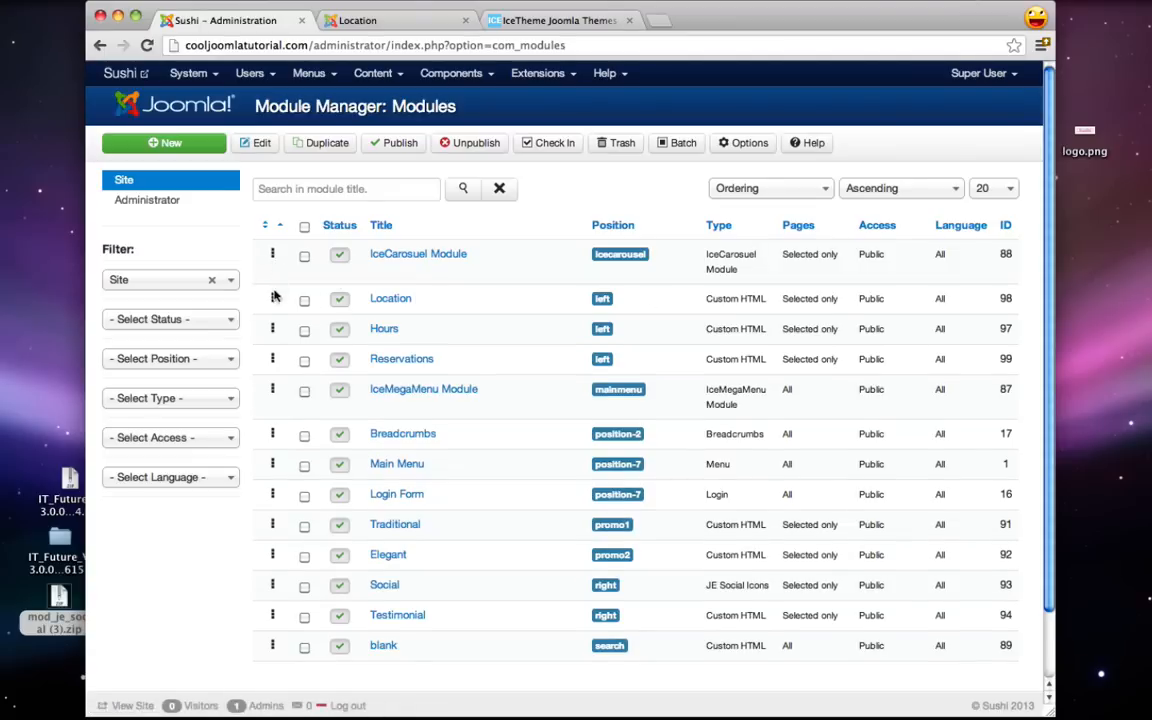
{"action": "scroll", "coordinate": [276, 325], "scroll_direction": "down", "scroll_amount": 1}
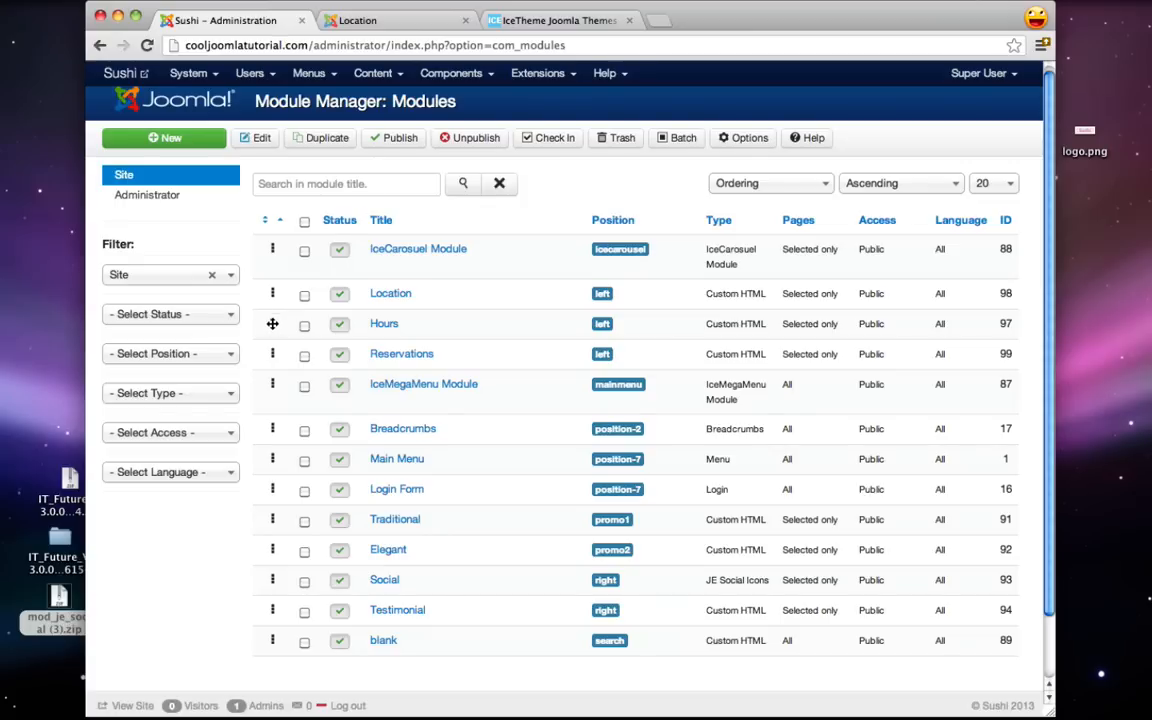
{"action": "left_click_drag", "start_coordinate": [272, 323], "coordinate": [274, 286]}
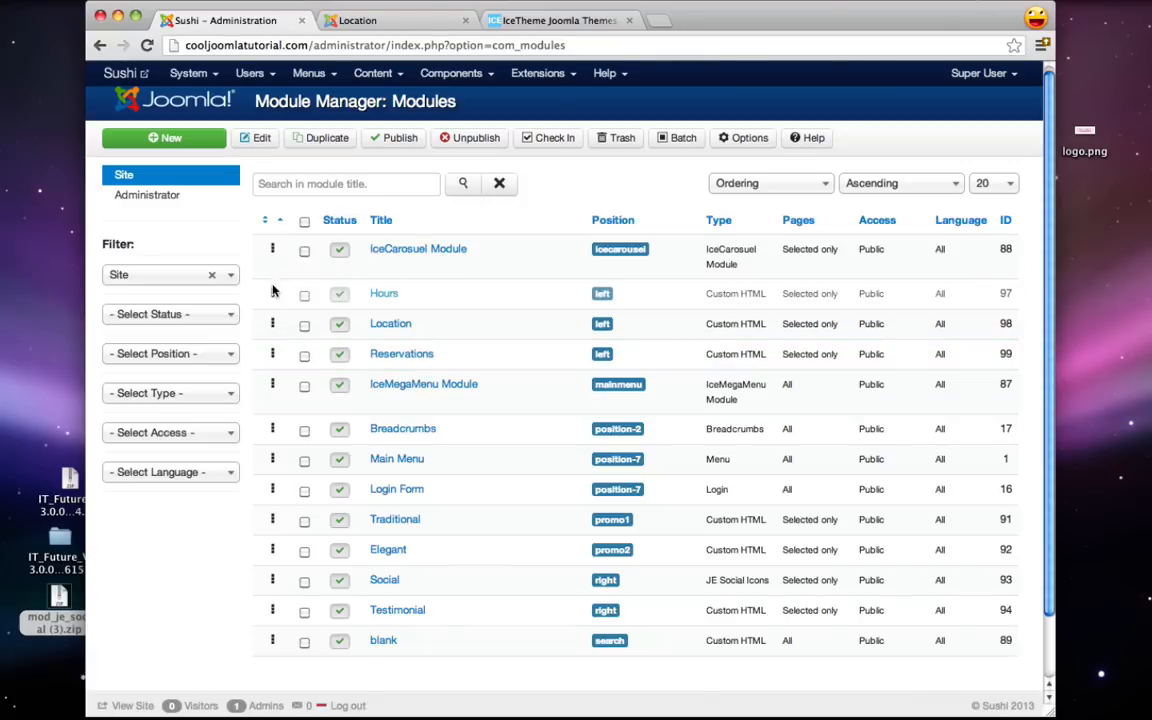
{"action": "left_click", "coordinate": [402, 20]}
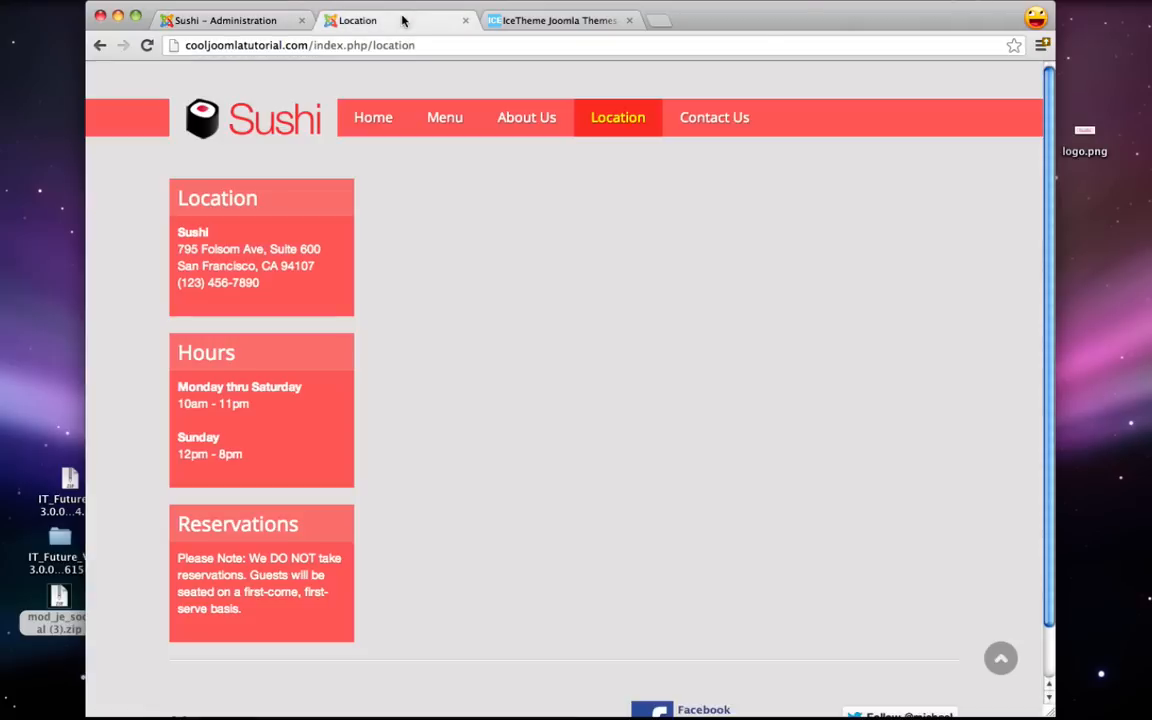
{"action": "left_click", "coordinate": [150, 47]}
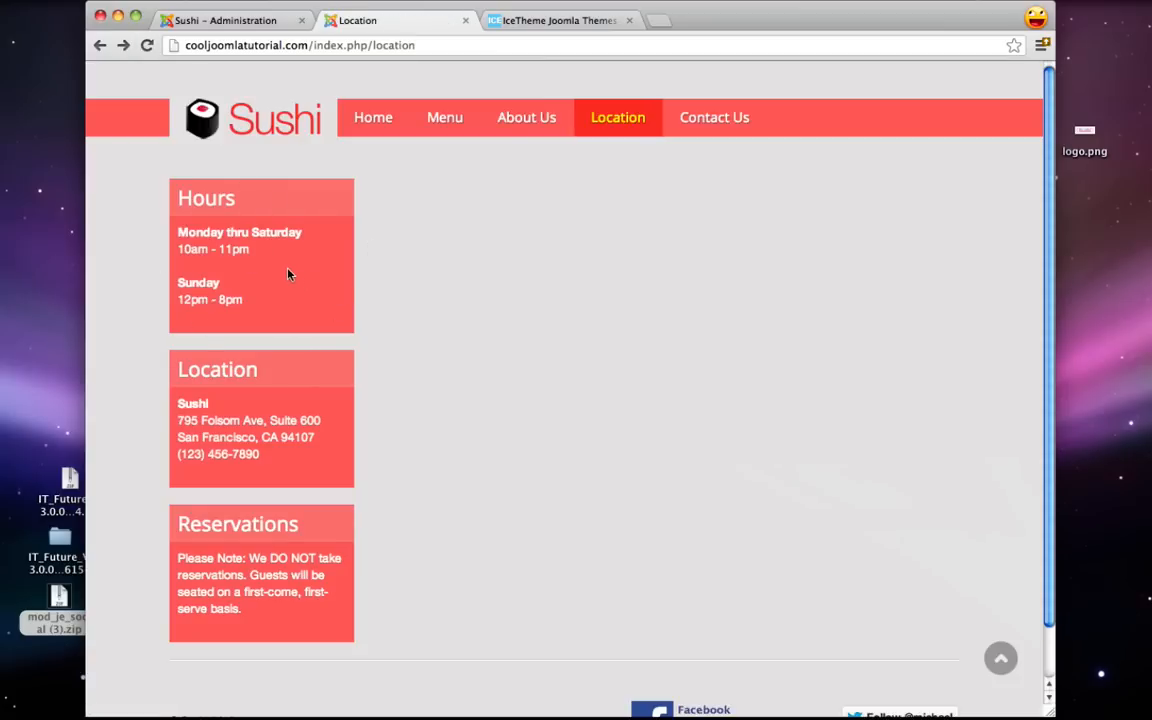
- Open Google Maps in a new tab and search for Los Angeles
{"action": "key", "text": "super+t"}
{"action": "type", "text": "maps.google.com"}
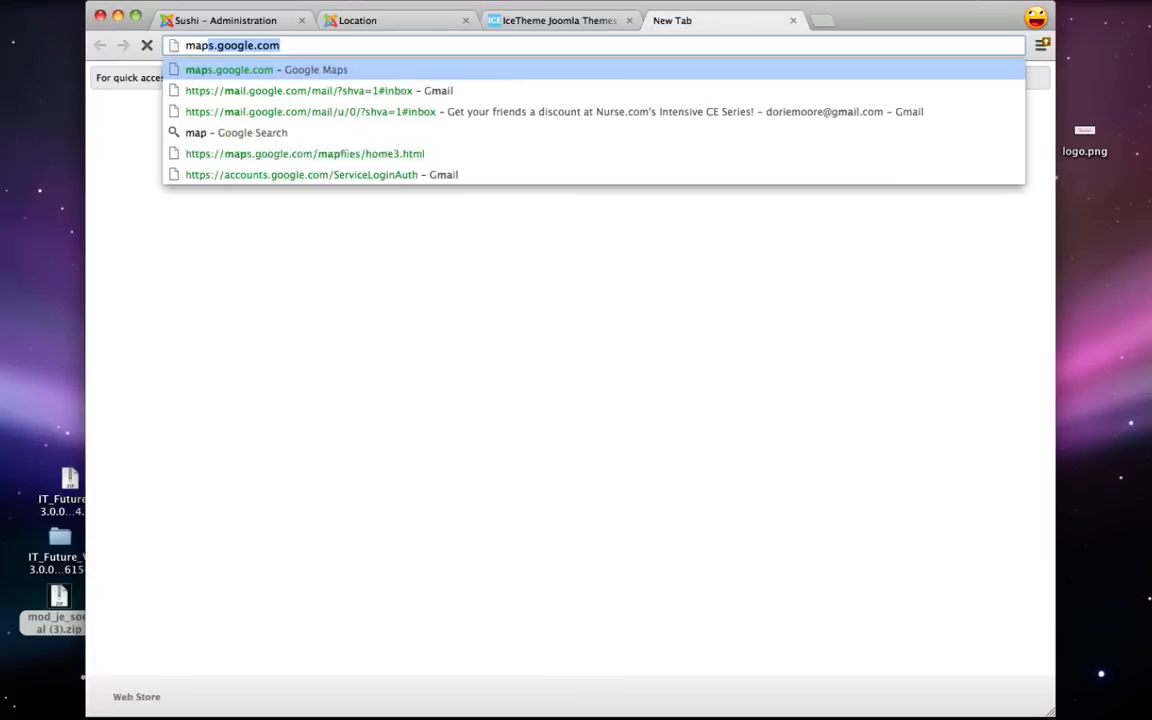
{"action": "key", "text": "Return"}
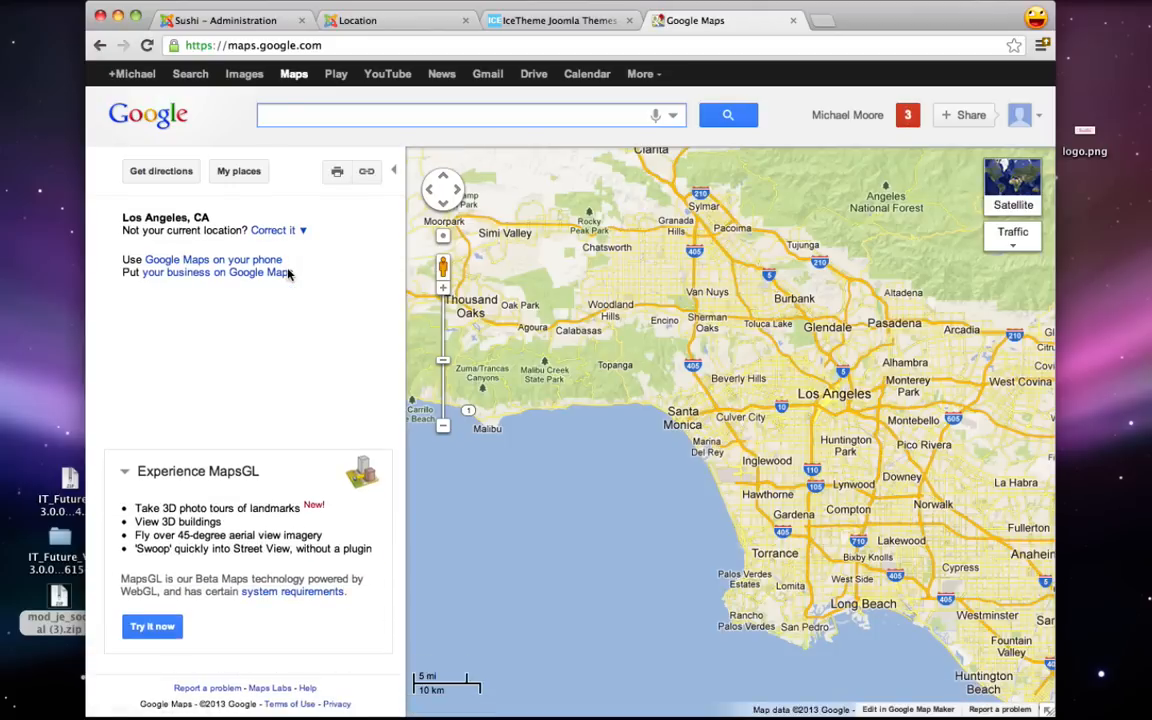
{"action": "type", "text": "los angeles"}
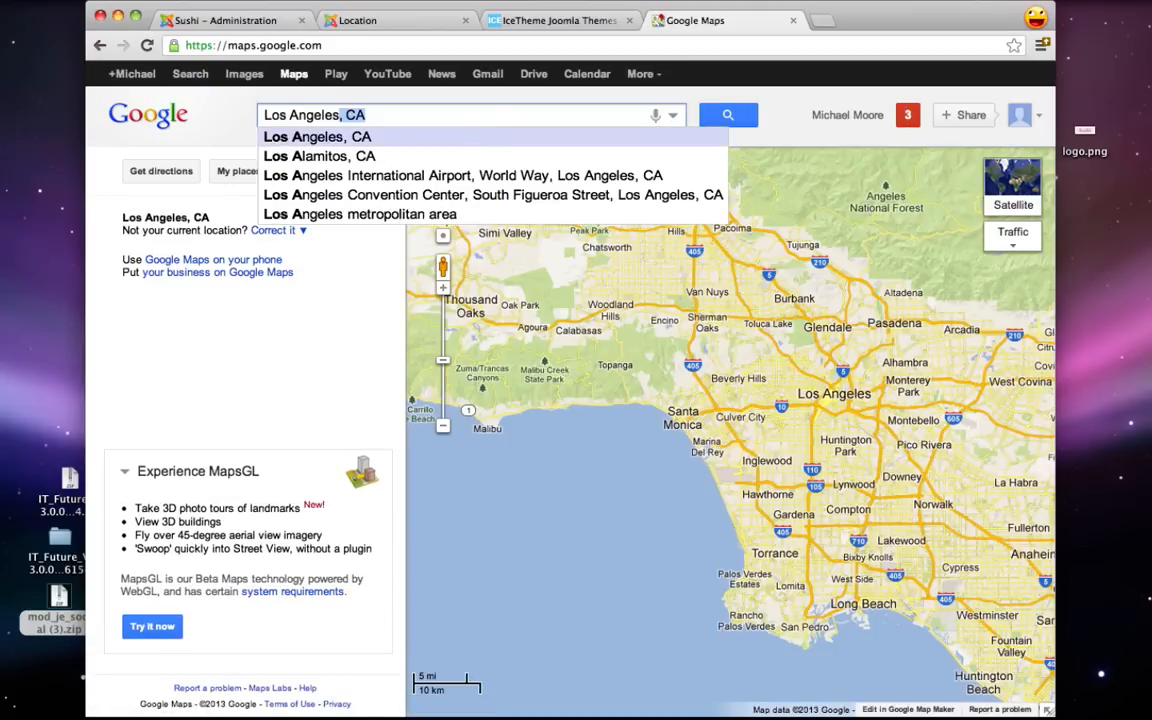
{"action": "key", "text": "Return"}
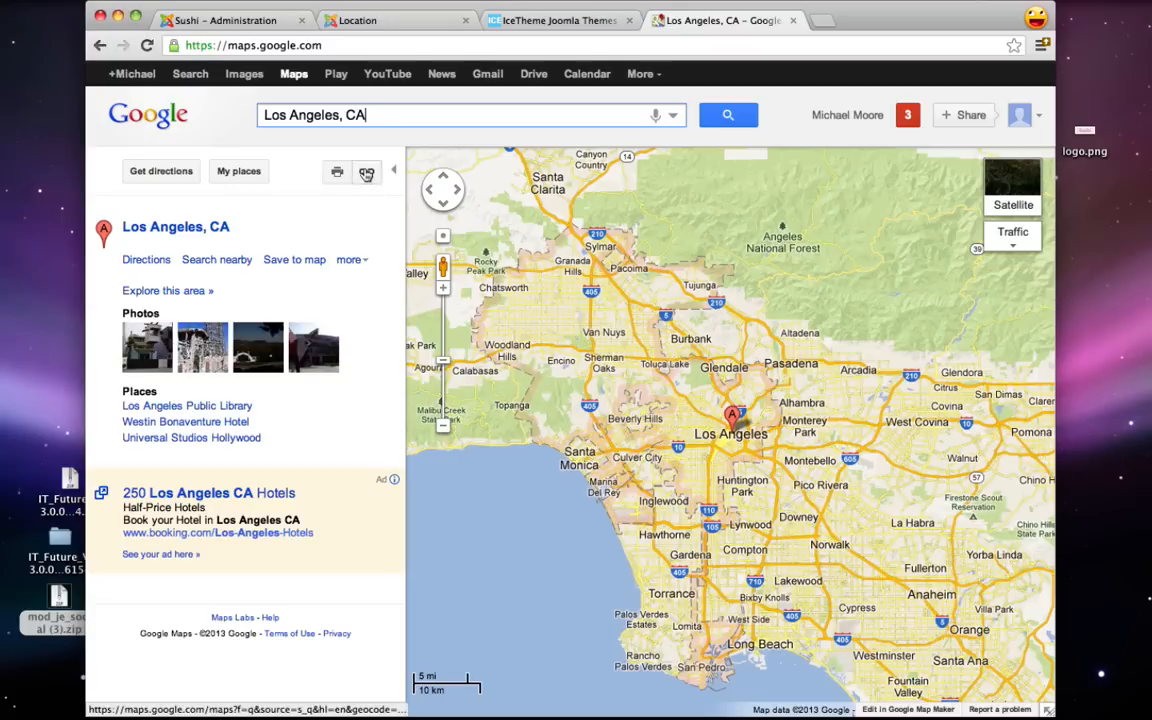
- Customize the embedded map to a custom size of 770 by 550
{"action": "left_click", "coordinate": [366, 173]}
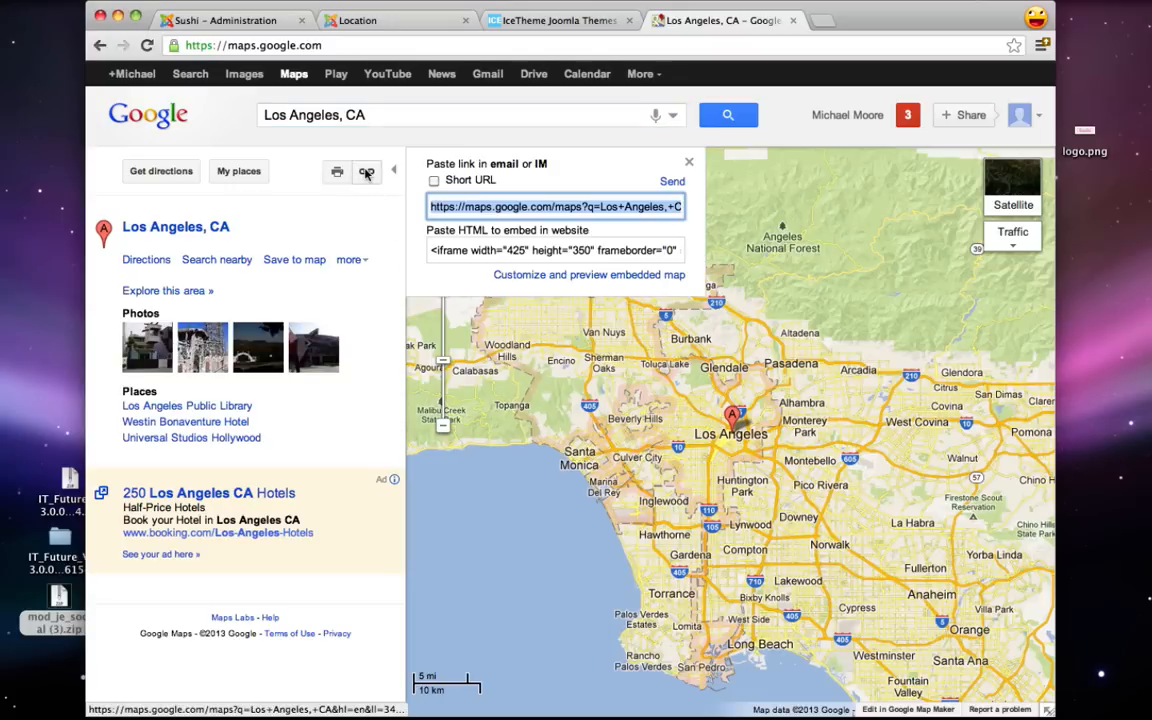
{"action": "left_click", "coordinate": [581, 275]}
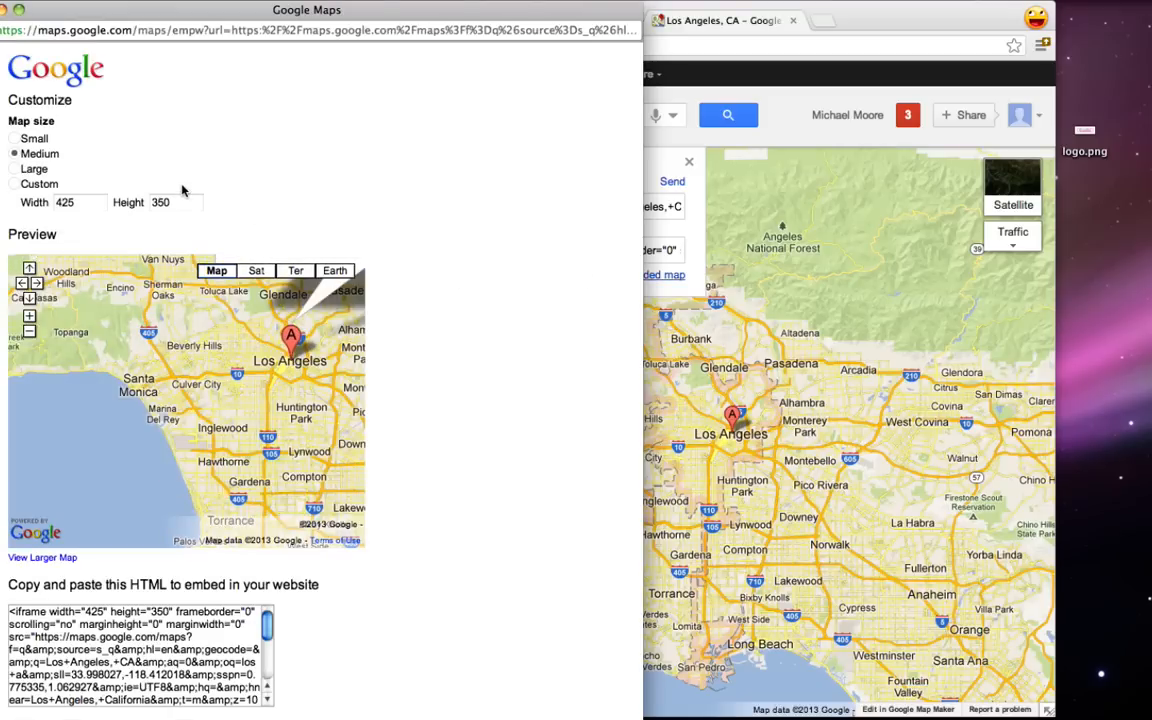
{"action": "left_click", "coordinate": [14, 185]}
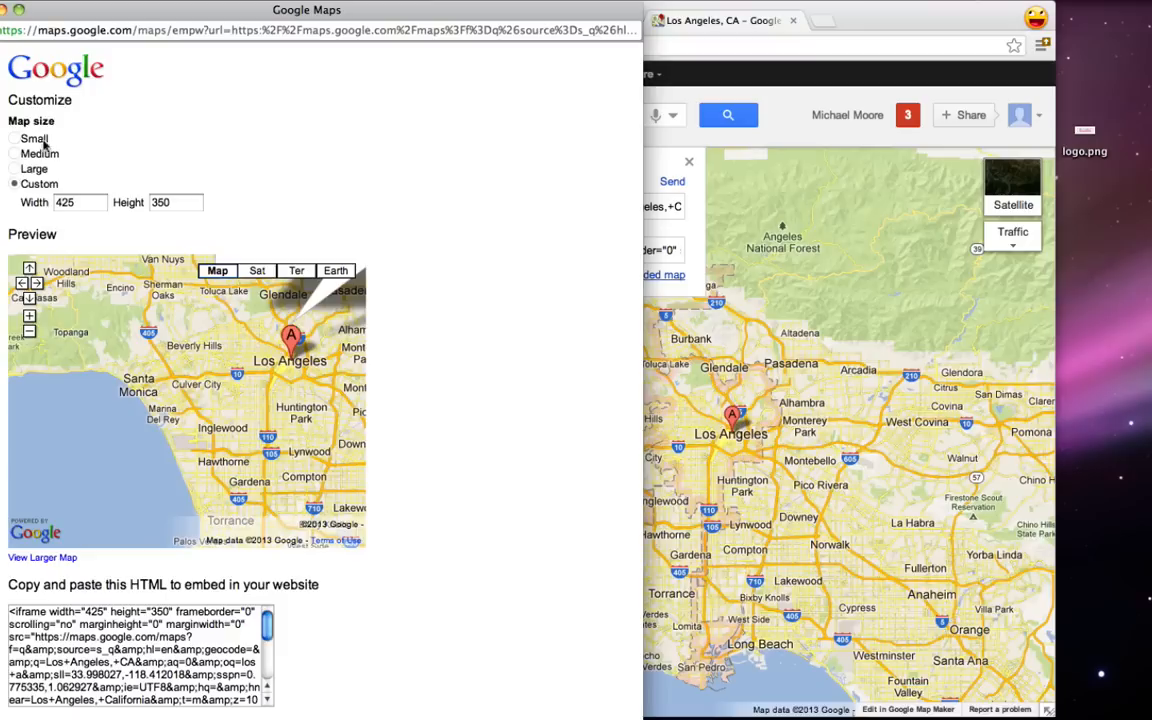
{"action": "left_click", "coordinate": [70, 205]}
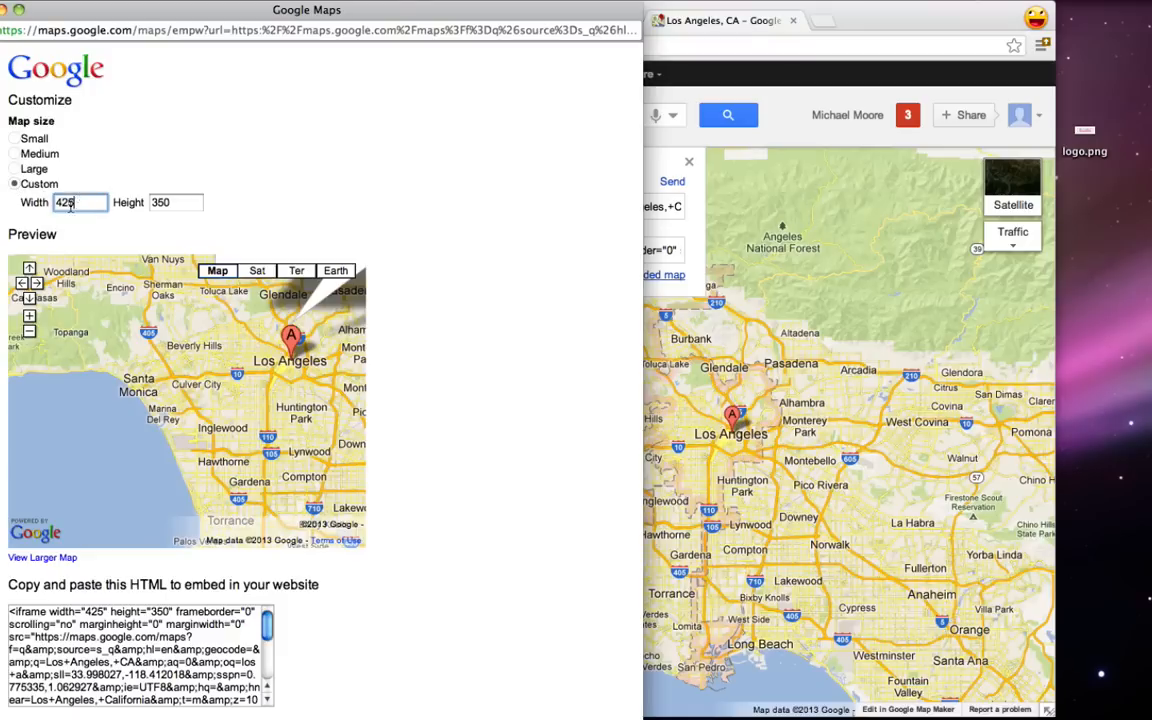
{"action": "left_click_drag", "start_coordinate": [70, 205], "coordinate": [52, 204]}
{"action": "type", "text": "770"}
{"action": "key", "text": "Tab"}
{"action": "type", "text": "55"}
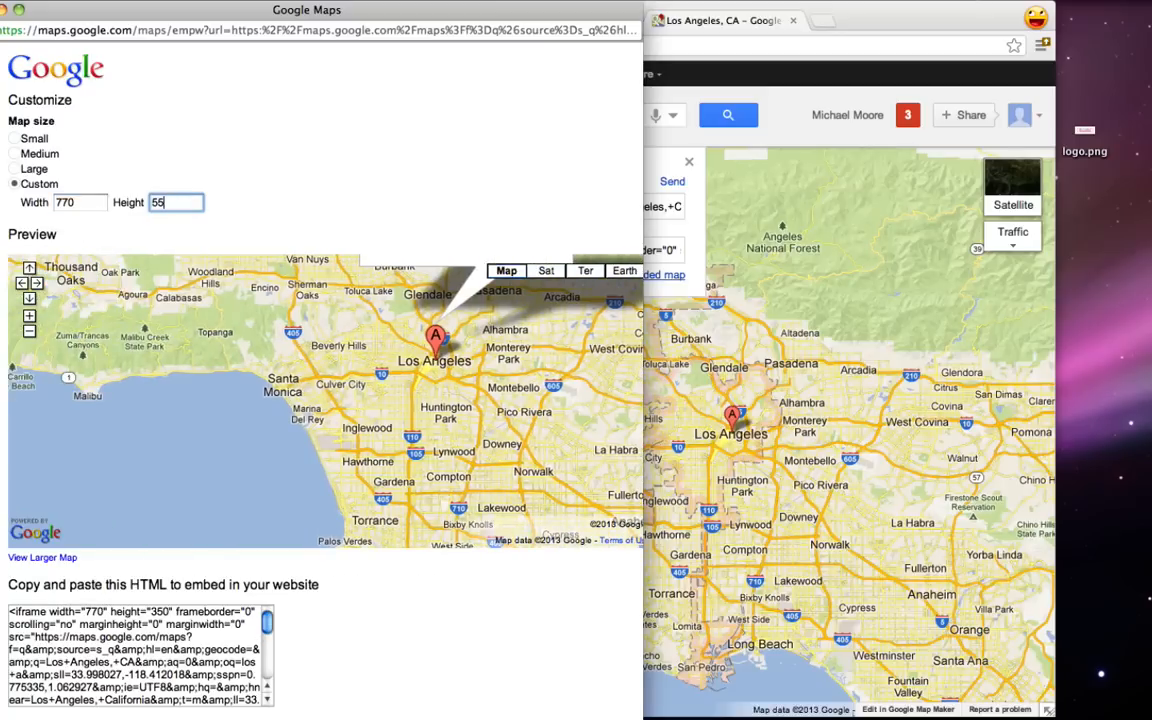
{"action": "left_click", "coordinate": [465, 141]}
- Pan the preview, copy all the embed HTML code, and close the customization window
{"action": "scroll", "coordinate": [465, 141], "scroll_direction": "down", "scroll_amount": 2}
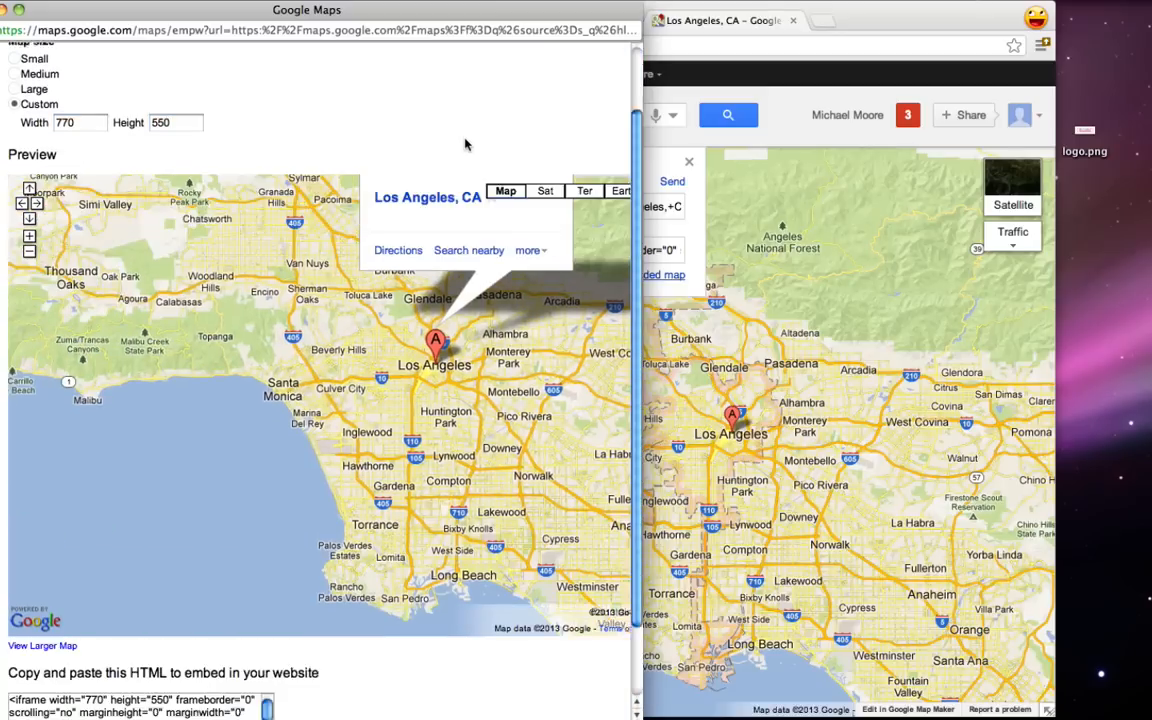
{"action": "left_click_drag", "start_coordinate": [513, 373], "coordinate": [259, 444]}
{"action": "scroll", "coordinate": [391, 87], "scroll_direction": "down", "scroll_amount": 2}
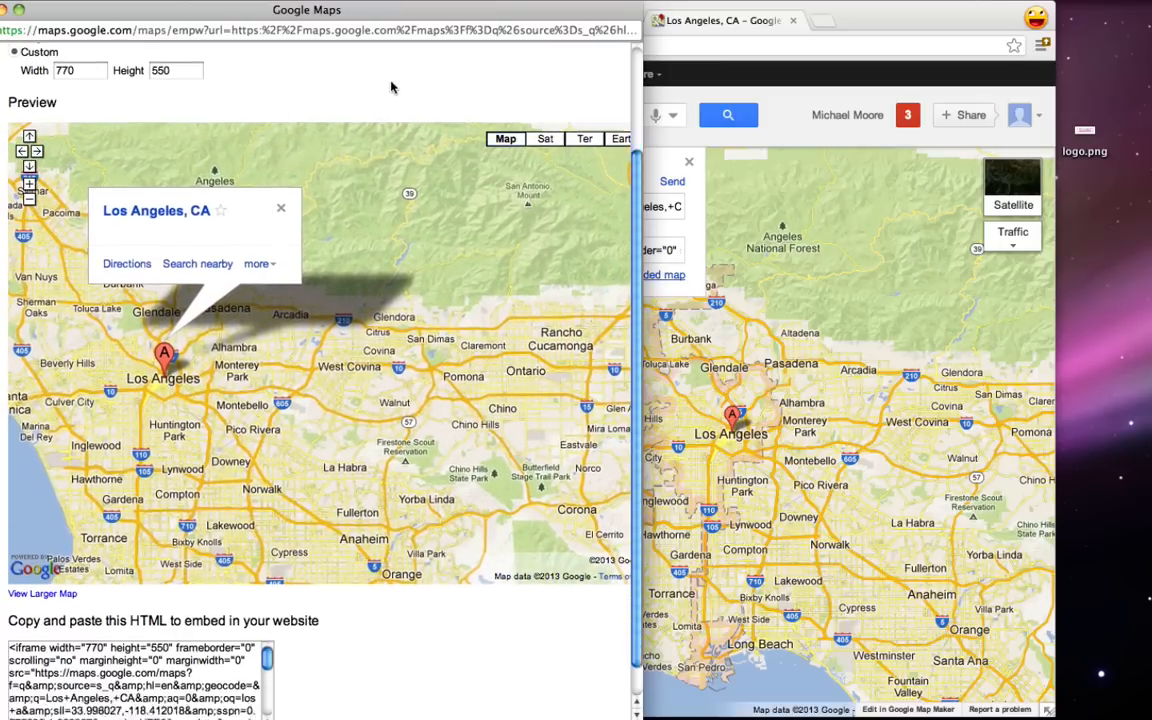
{"action": "scroll", "coordinate": [384, 621], "scroll_direction": "down", "scroll_amount": 1}
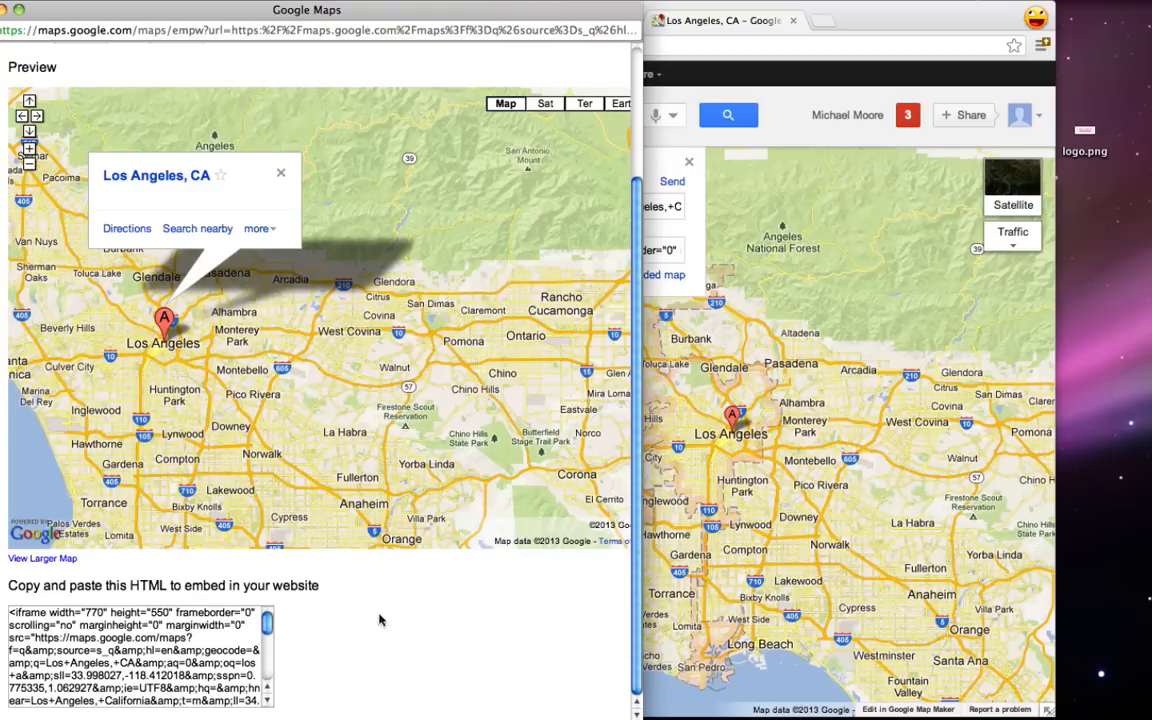
{"action": "left_click", "coordinate": [166, 655]}
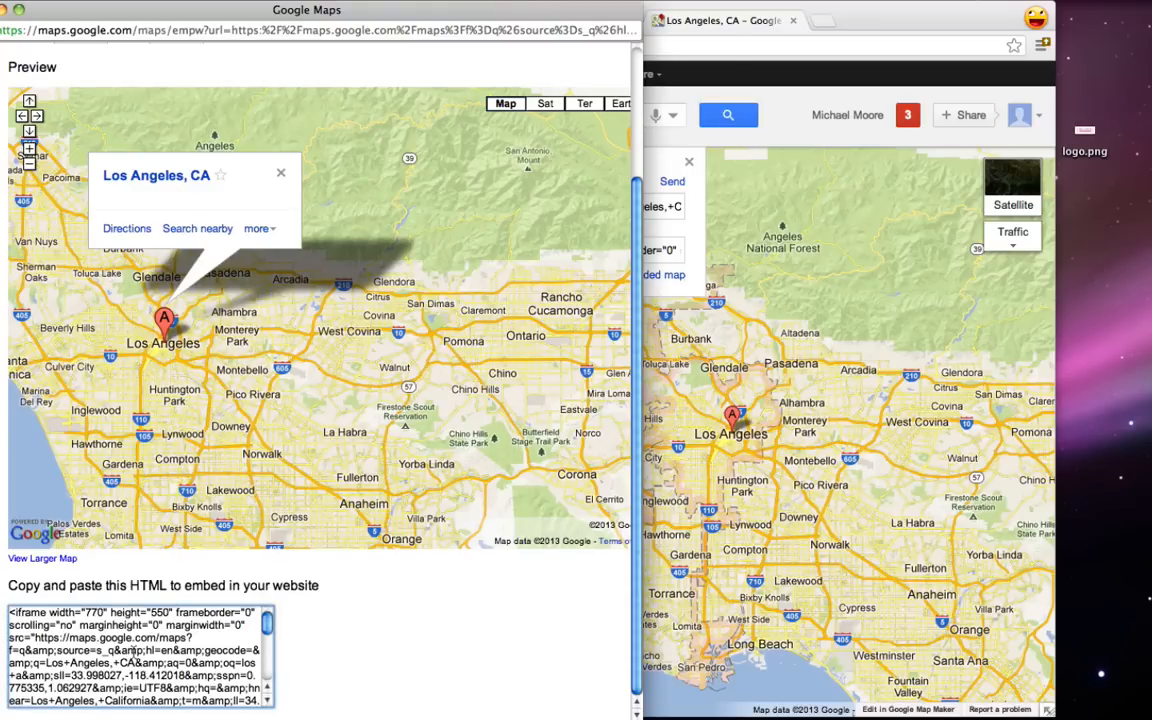
{"action": "right_click", "coordinate": [134, 655]}
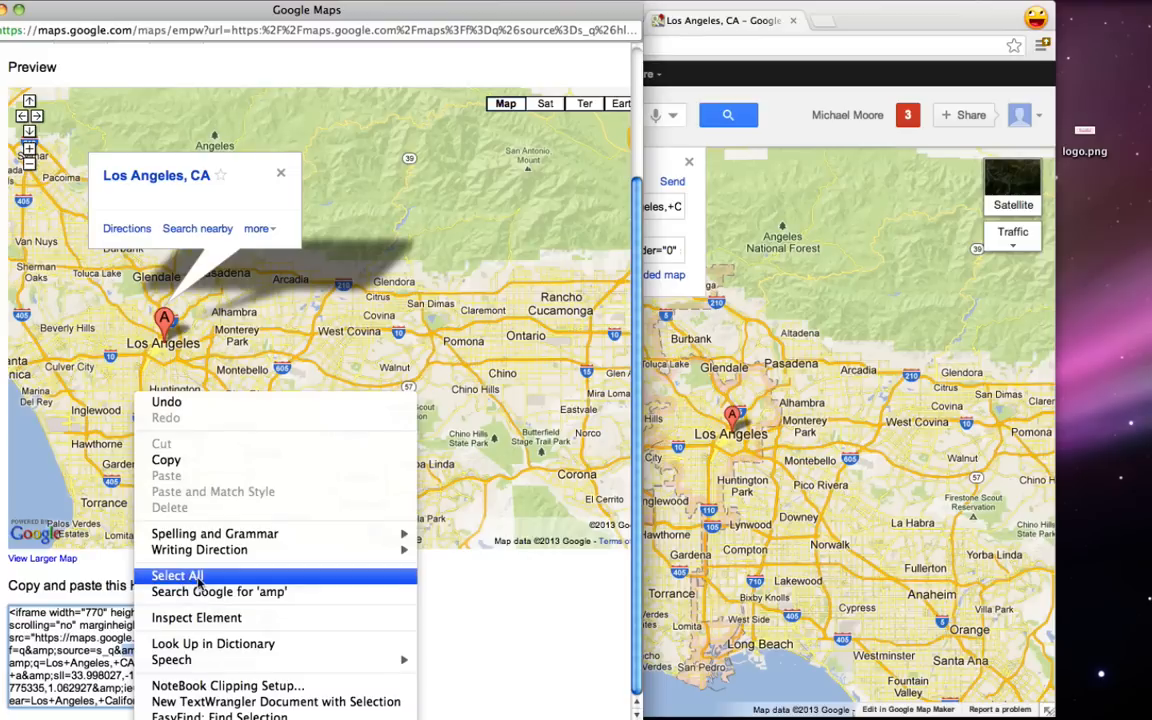
{"action": "left_click", "coordinate": [197, 577]}
{"action": "right_click", "coordinate": [136, 645]}
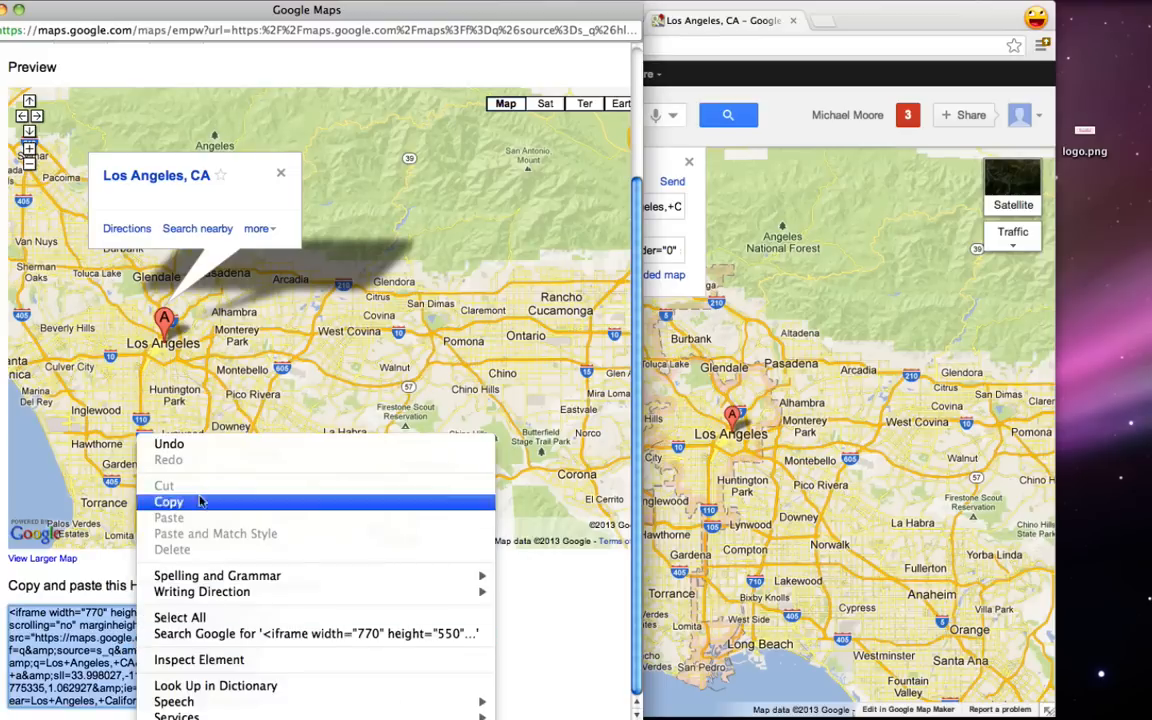
{"action": "left_click", "coordinate": [200, 501]}
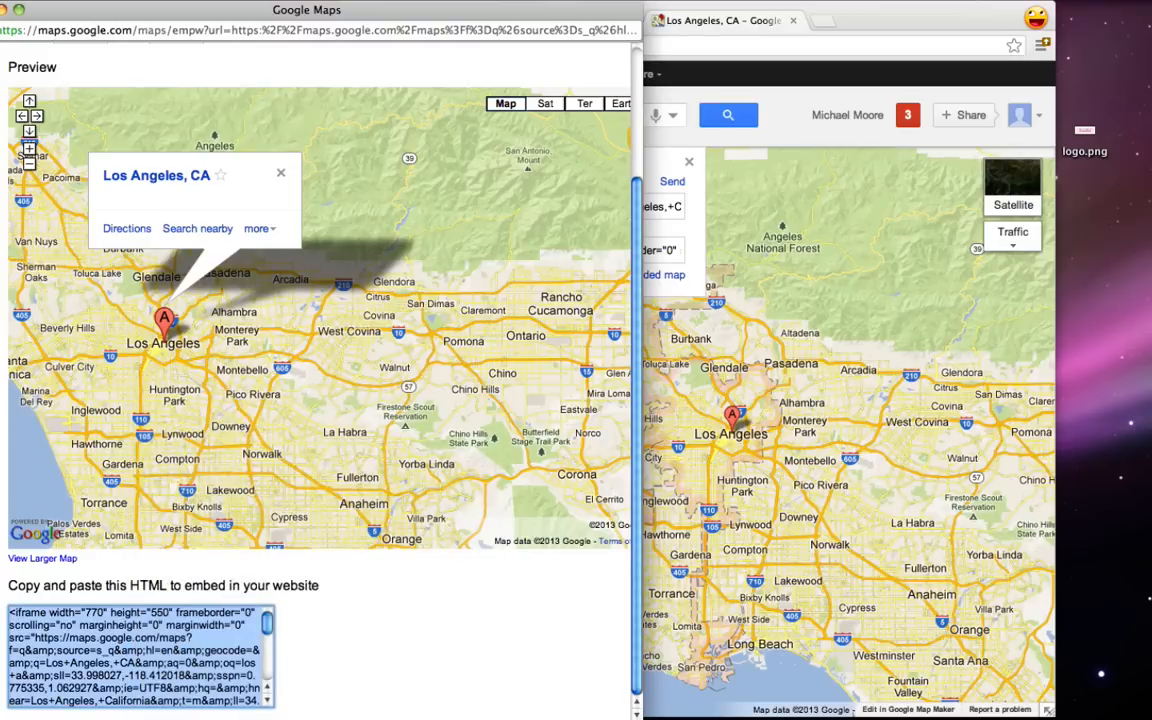
{"action": "left_click", "coordinate": [1, 9]}
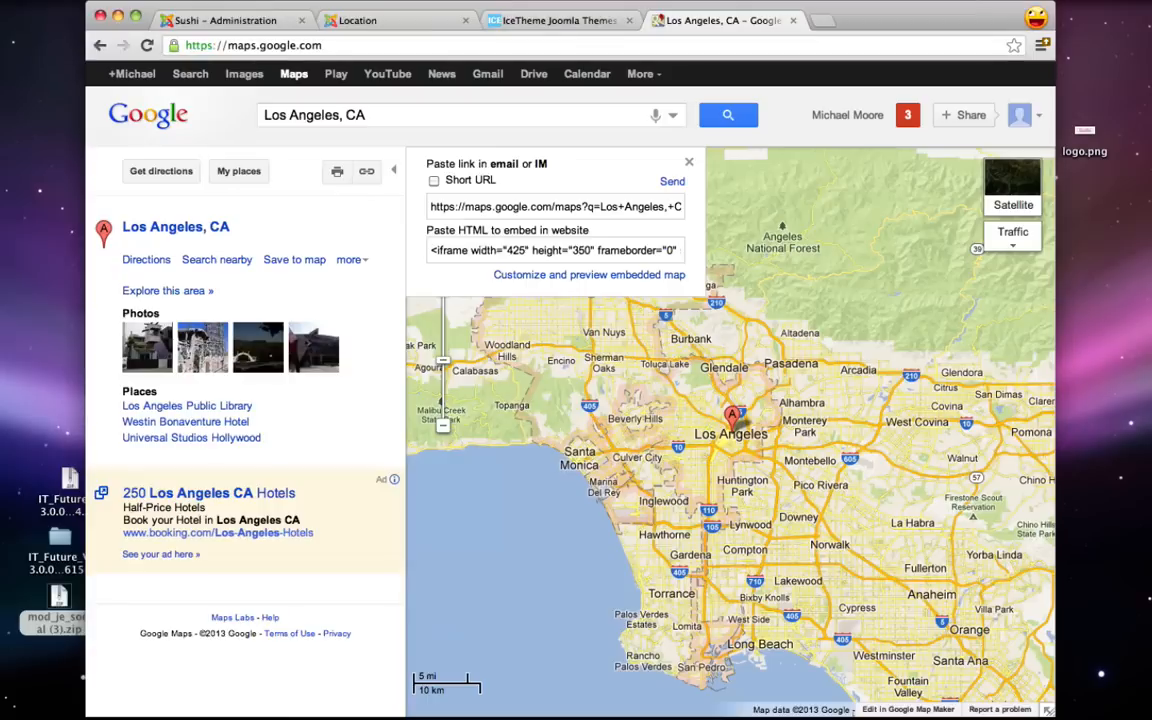
- Close the Google Maps tab and open the Location article from the Article Manager
{"action": "left_click", "coordinate": [242, 22]}
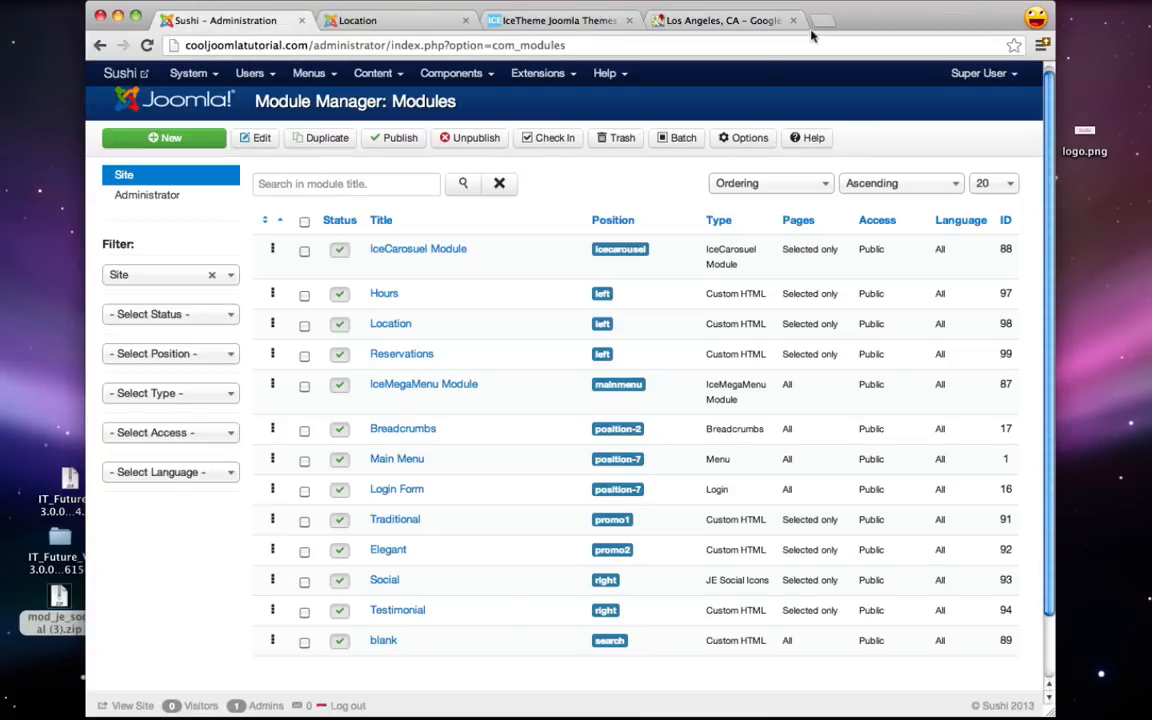
{"action": "left_click", "coordinate": [793, 20]}
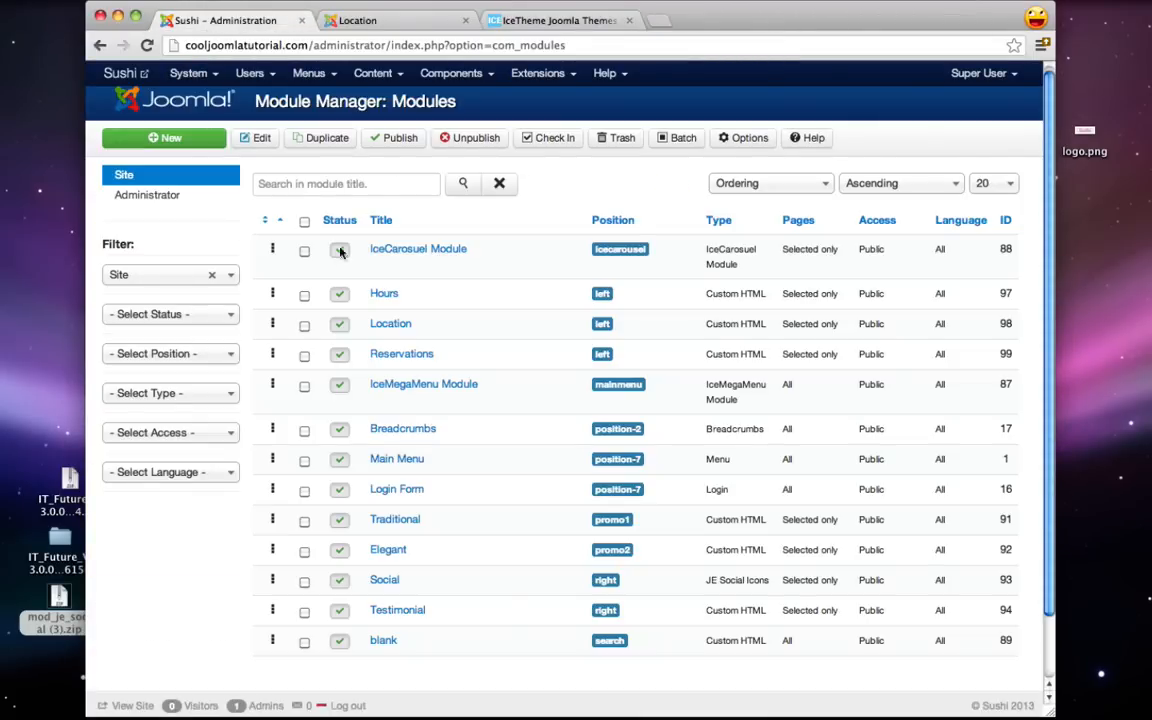
{"action": "left_click", "coordinate": [373, 73]}
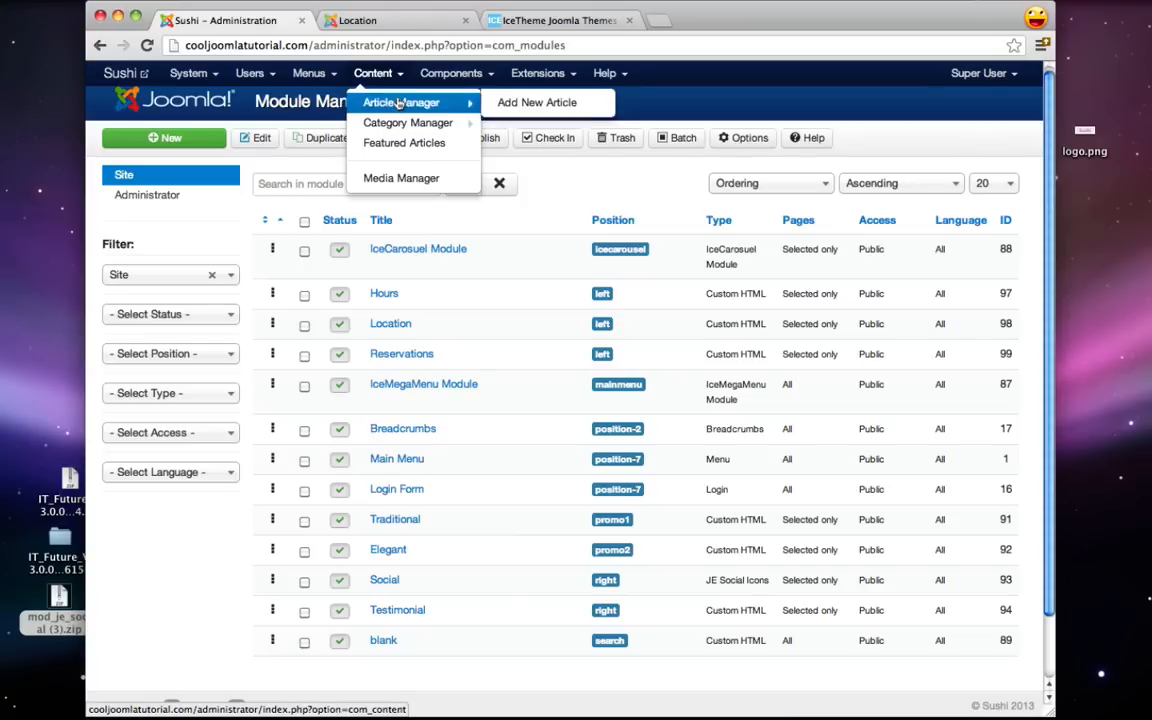
{"action": "left_click", "coordinate": [400, 103]}
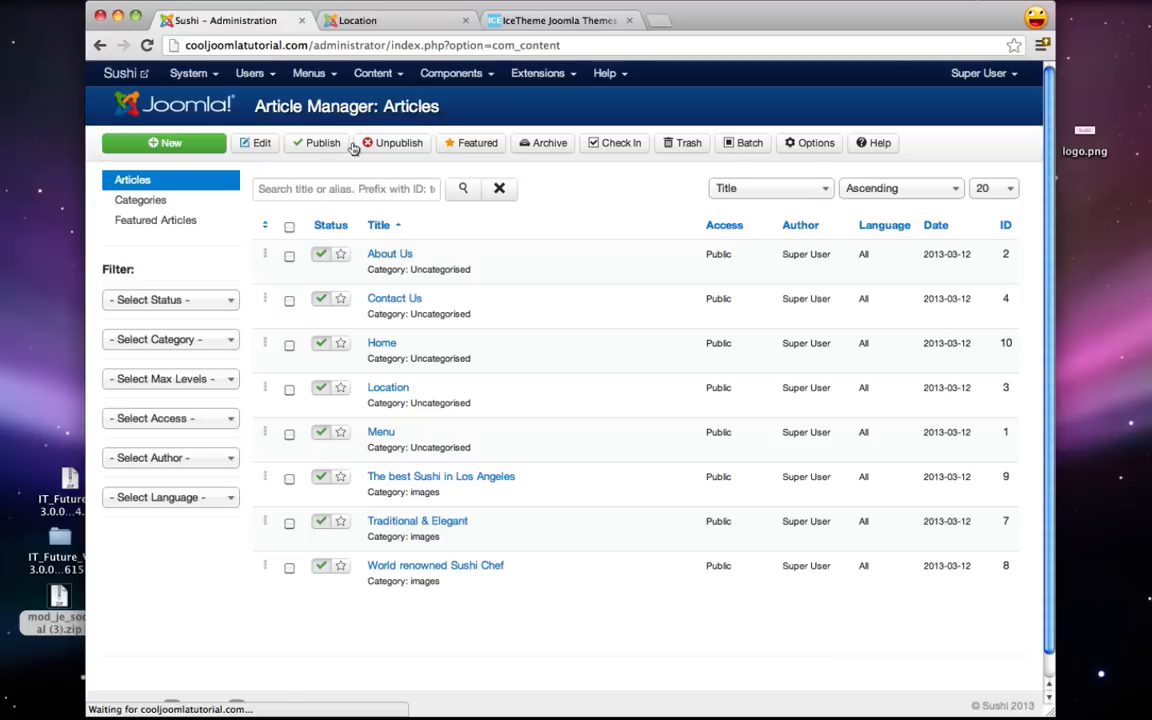
{"action": "left_click", "coordinate": [388, 390]}
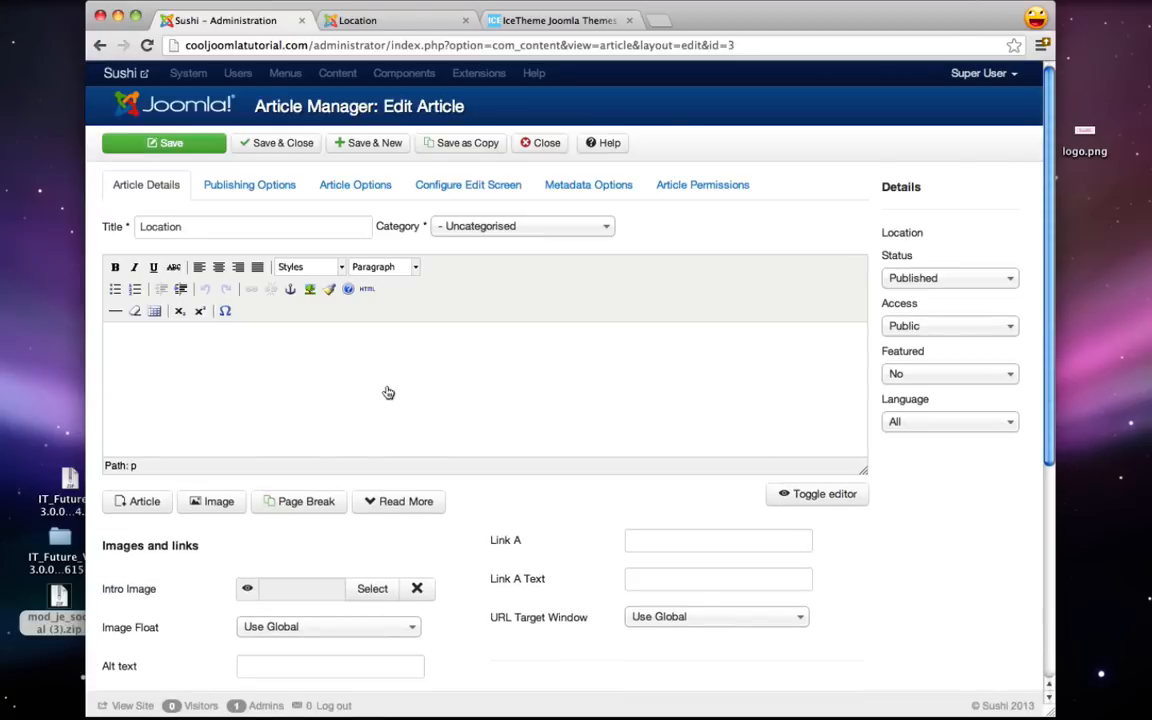
- Apply the map code in the HTML source, find it stripped, and close the article unsaved
{"action": "left_click", "coordinate": [366, 292]}
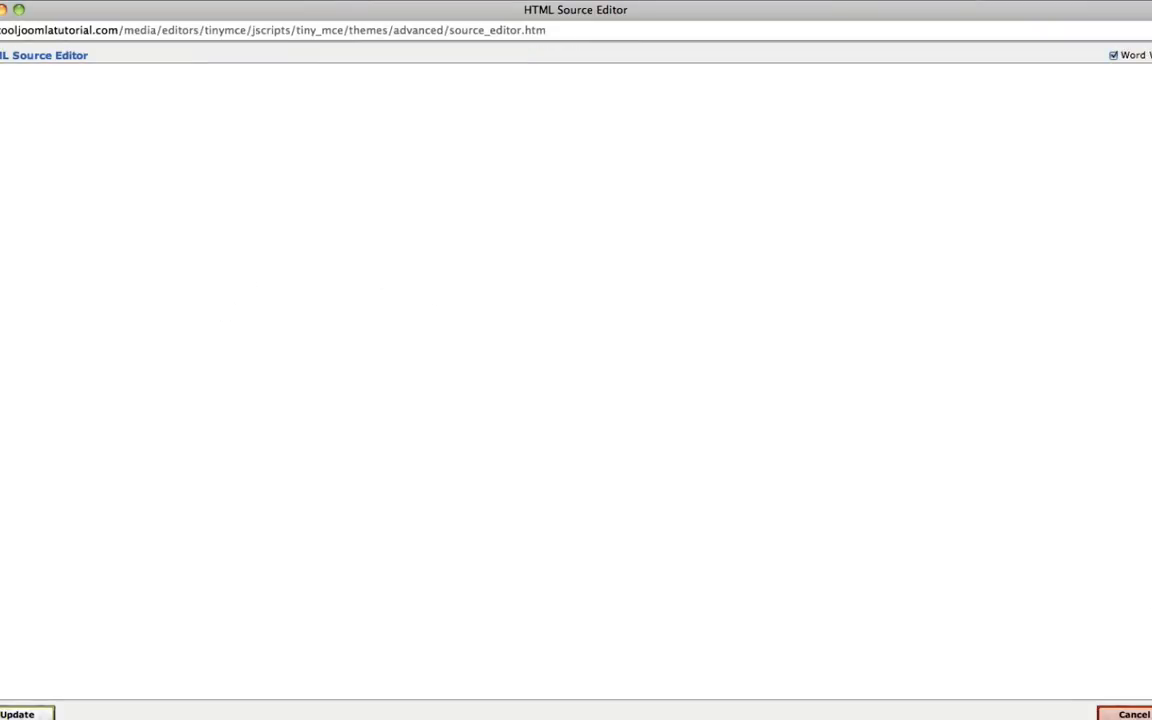
{"action": "left_click_drag", "start_coordinate": [1150, 717], "coordinate": [610, 513]}
{"action": "left_click_drag", "start_coordinate": [206, 8], "coordinate": [453, 92]}
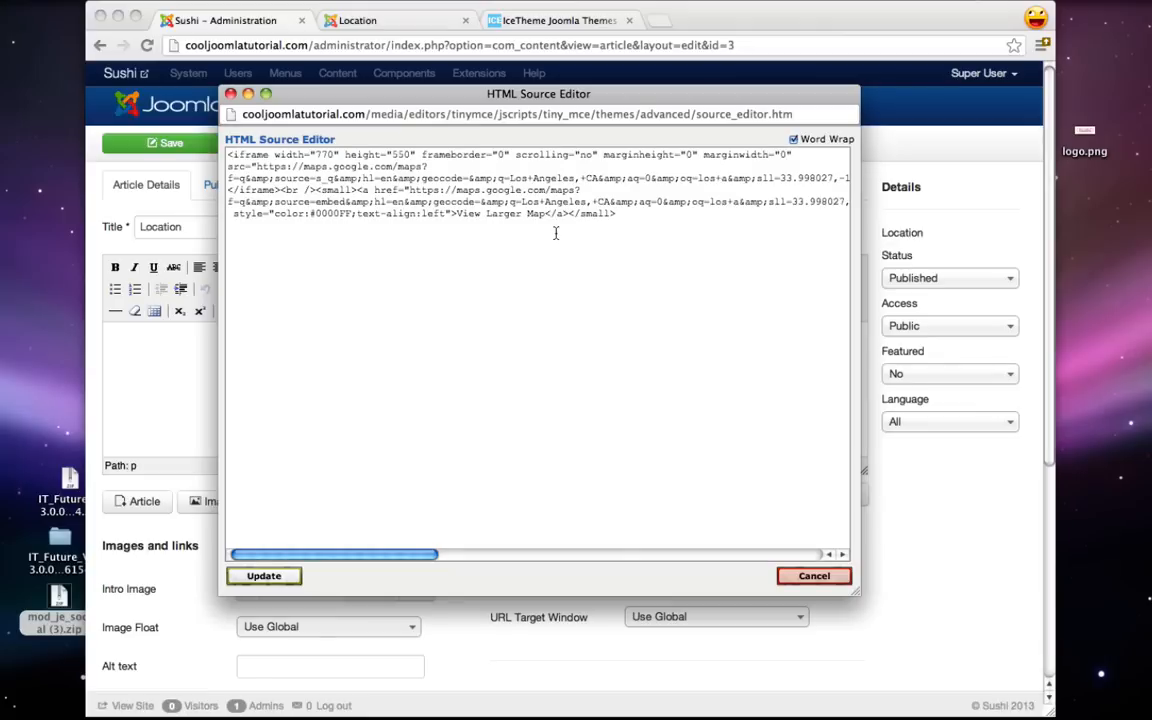
{"action": "left_click", "coordinate": [263, 575]}
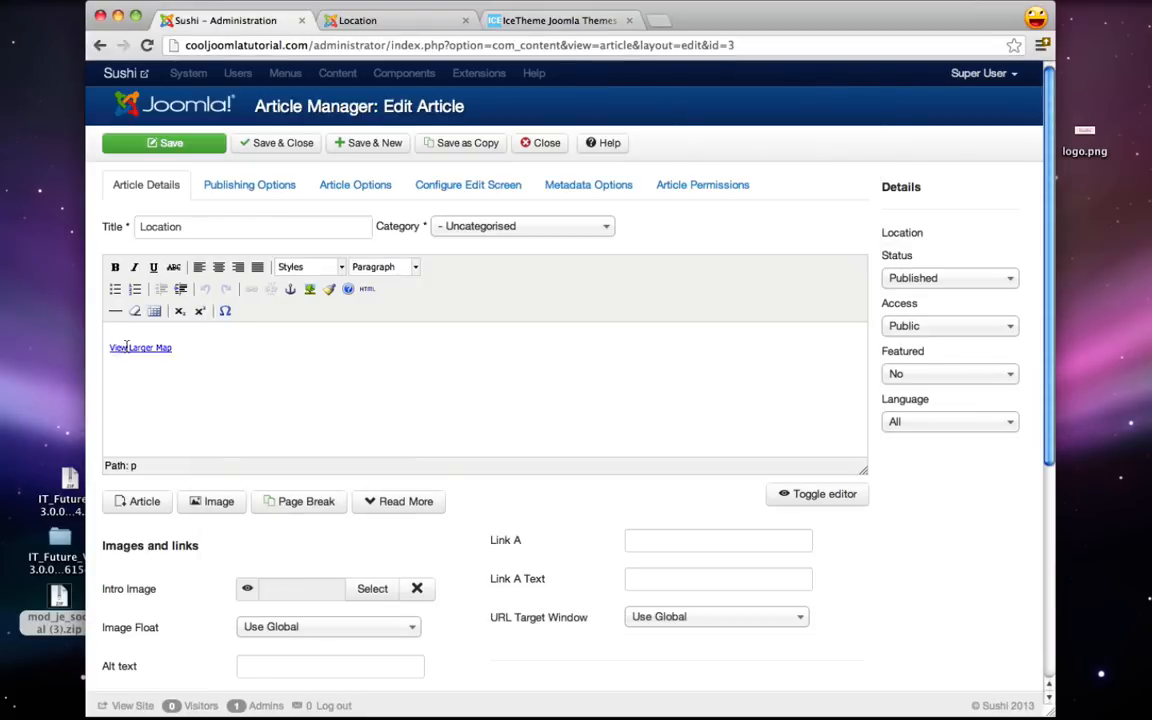
{"action": "left_click", "coordinate": [367, 290]}
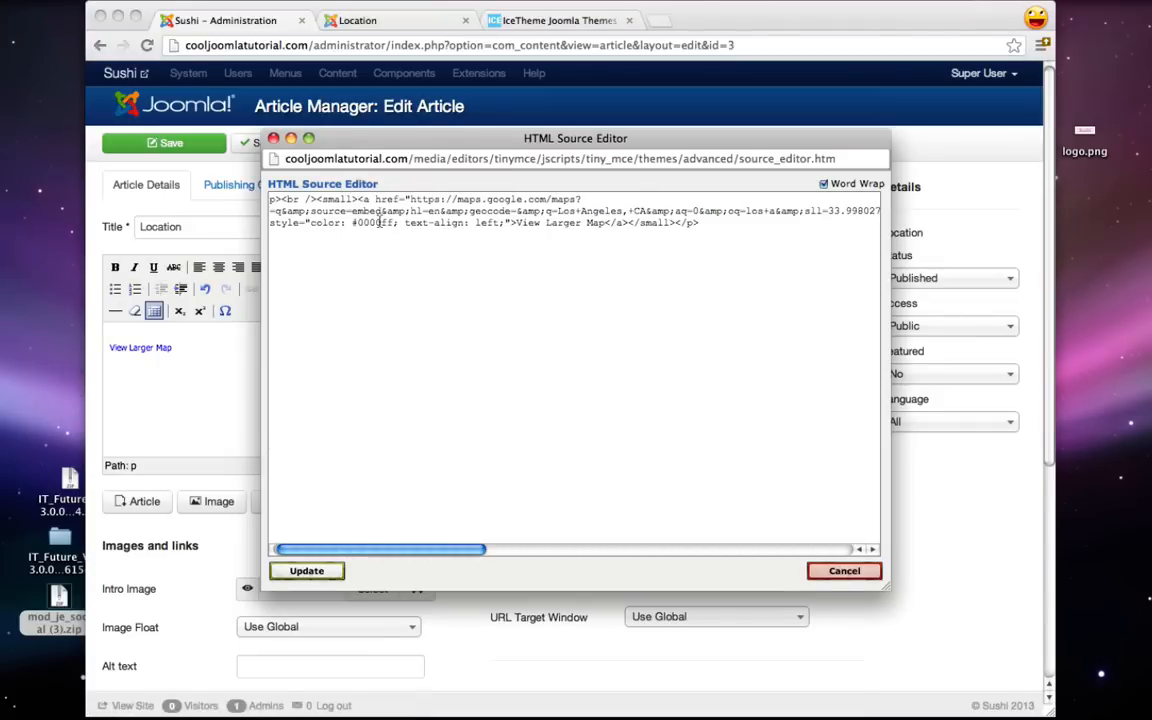
{"action": "left_click", "coordinate": [273, 138]}
{"action": "left_click", "coordinate": [540, 143]}
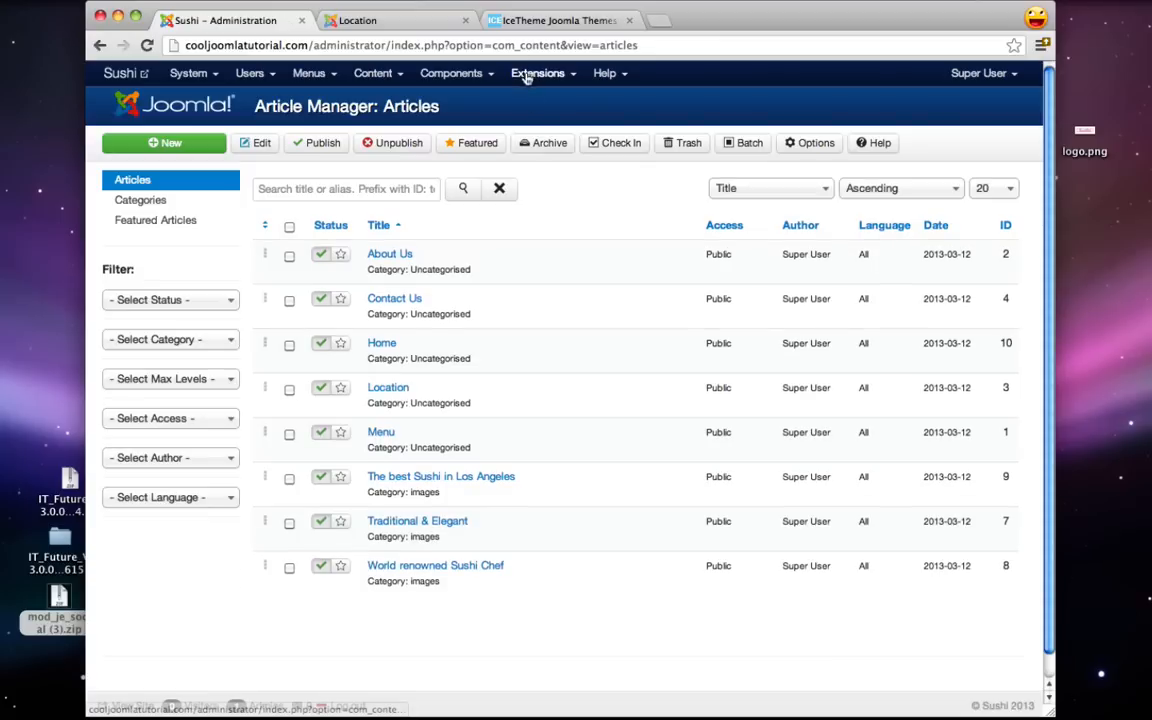
- Find the Editor - TinyMCE plug-in by searching 'tiny' in the Plug-in Manager and open it
{"action": "left_click", "coordinate": [530, 75]}
{"action": "left_click", "coordinate": [548, 162]}
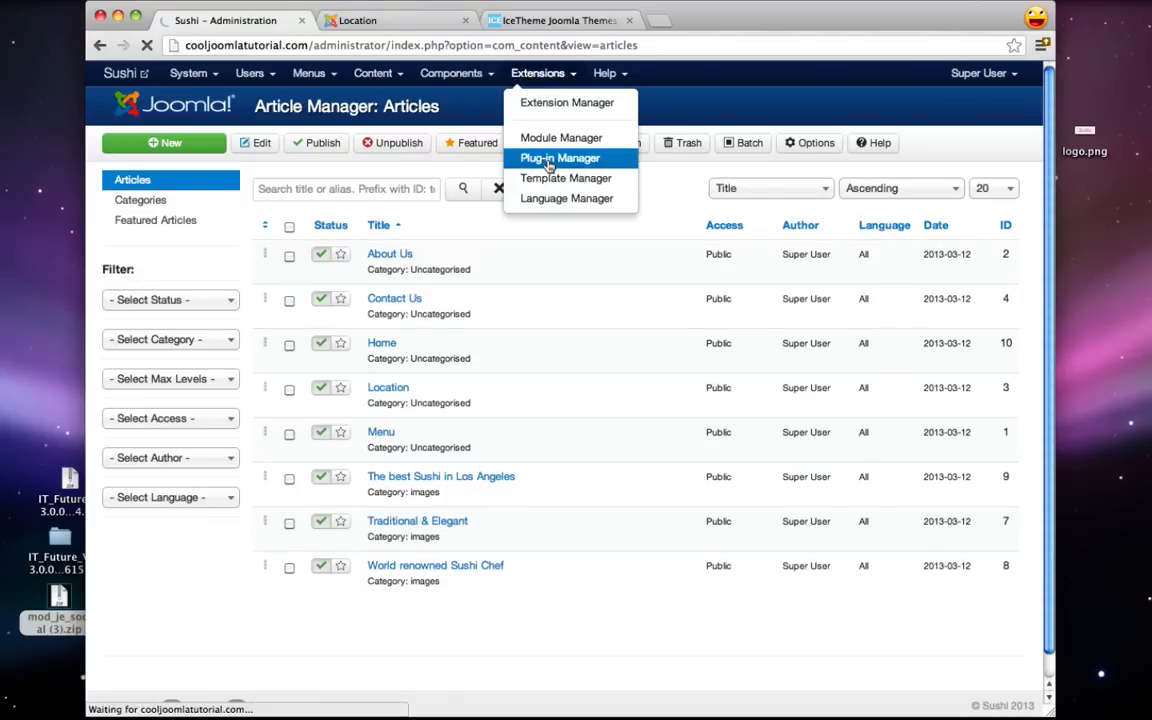
{"action": "left_click", "coordinate": [347, 195]}
{"action": "type", "text": "t"}
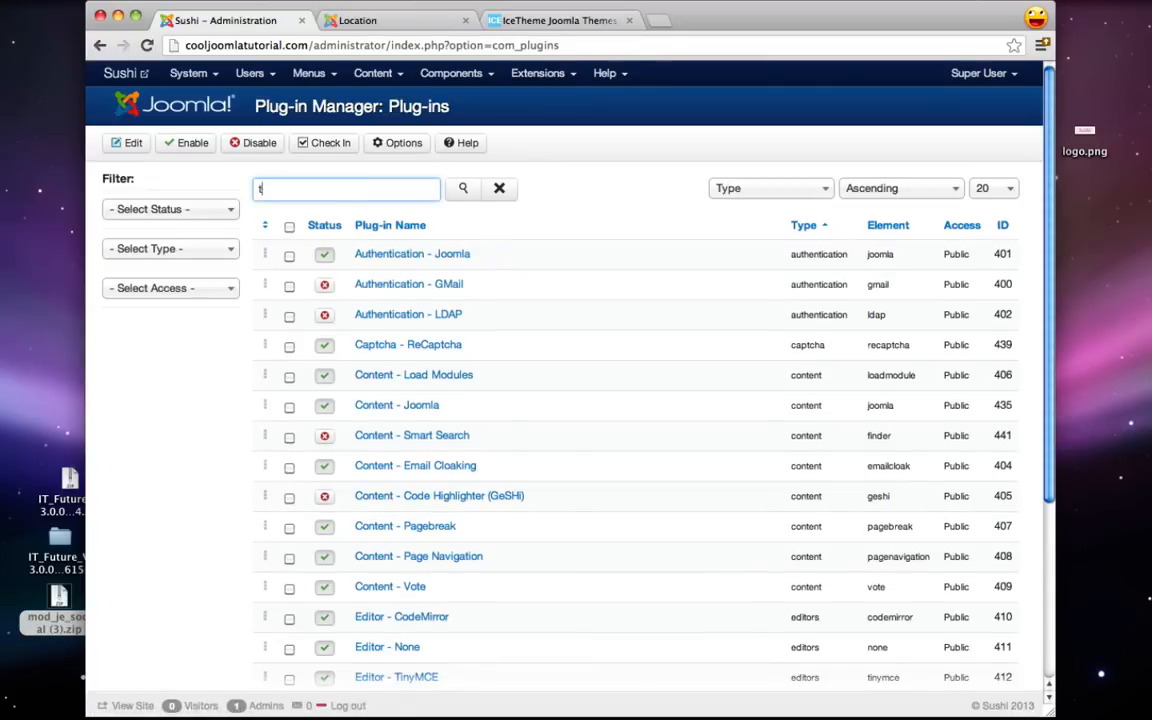
{"action": "type", "text": "iny"}
{"action": "left_click", "coordinate": [463, 189]}
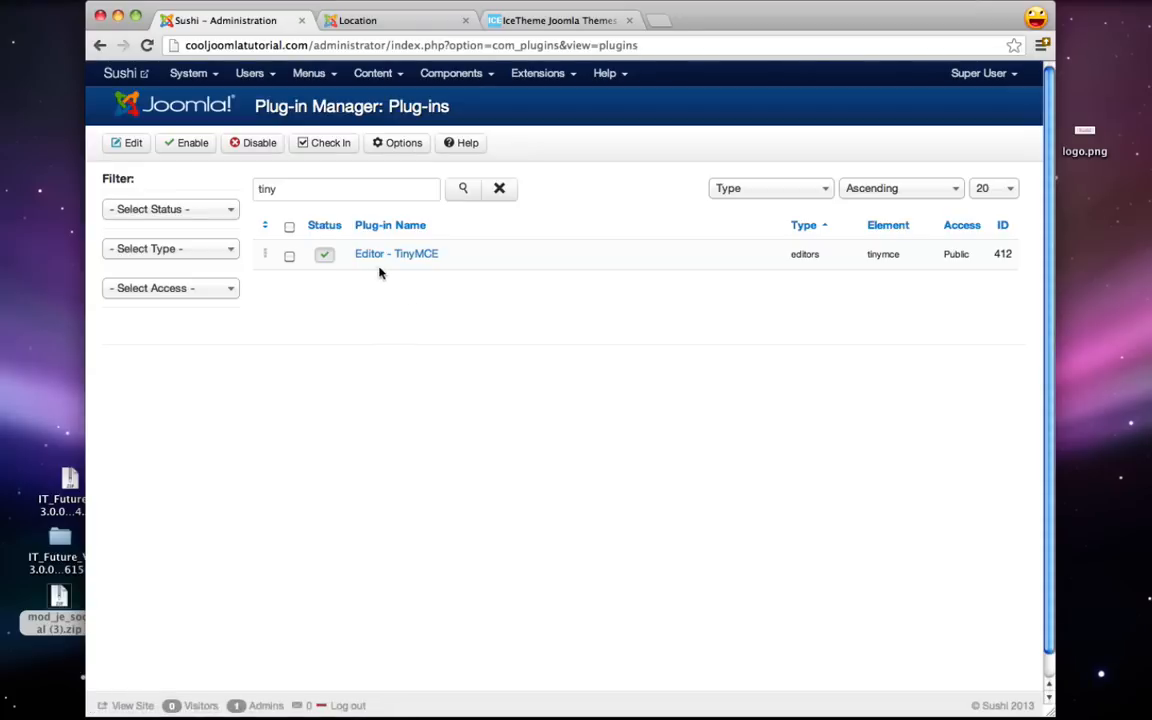
{"action": "left_click", "coordinate": [414, 259]}
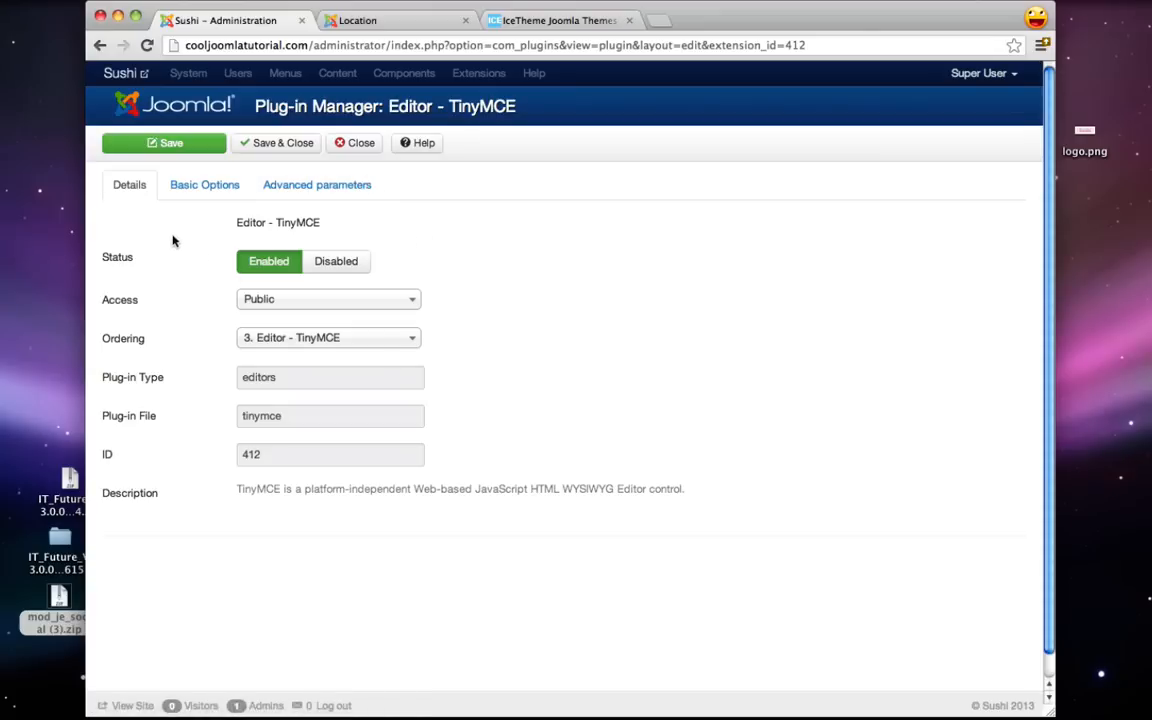
- Remove iframe from Prohibited Elements, leaving script,applet, and Save & Close the plug-in
{"action": "left_click", "coordinate": [211, 190]}
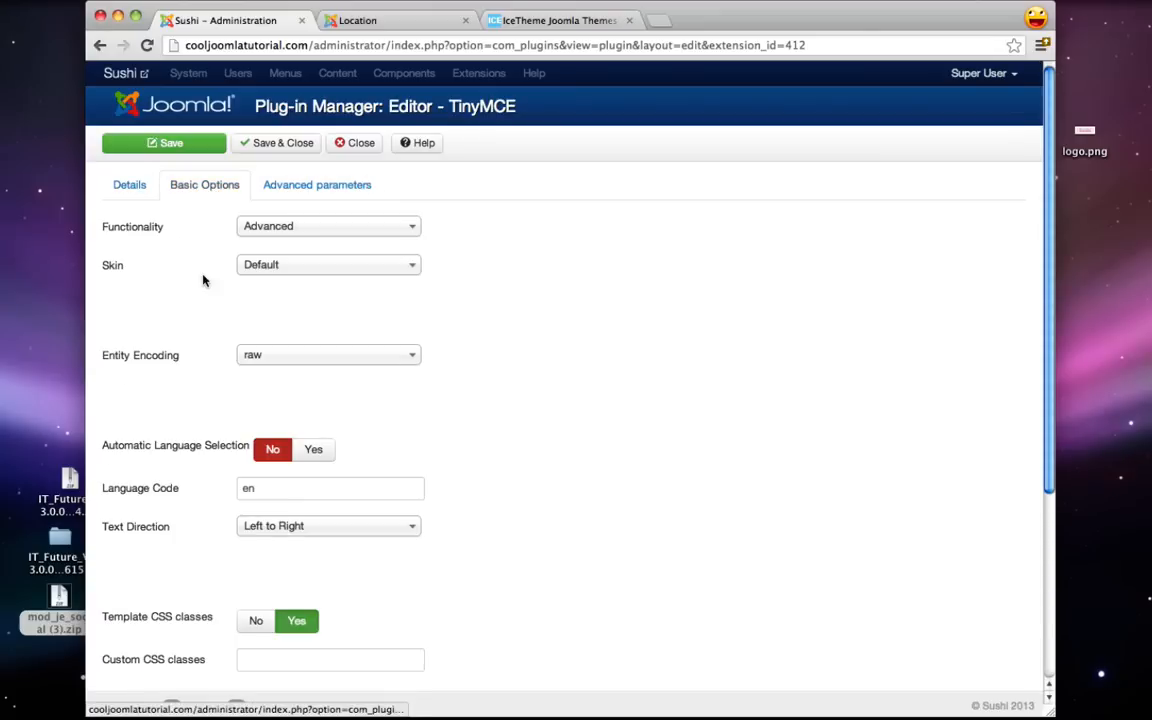
{"action": "scroll", "coordinate": [202, 280], "scroll_direction": "down", "scroll_amount": 5}
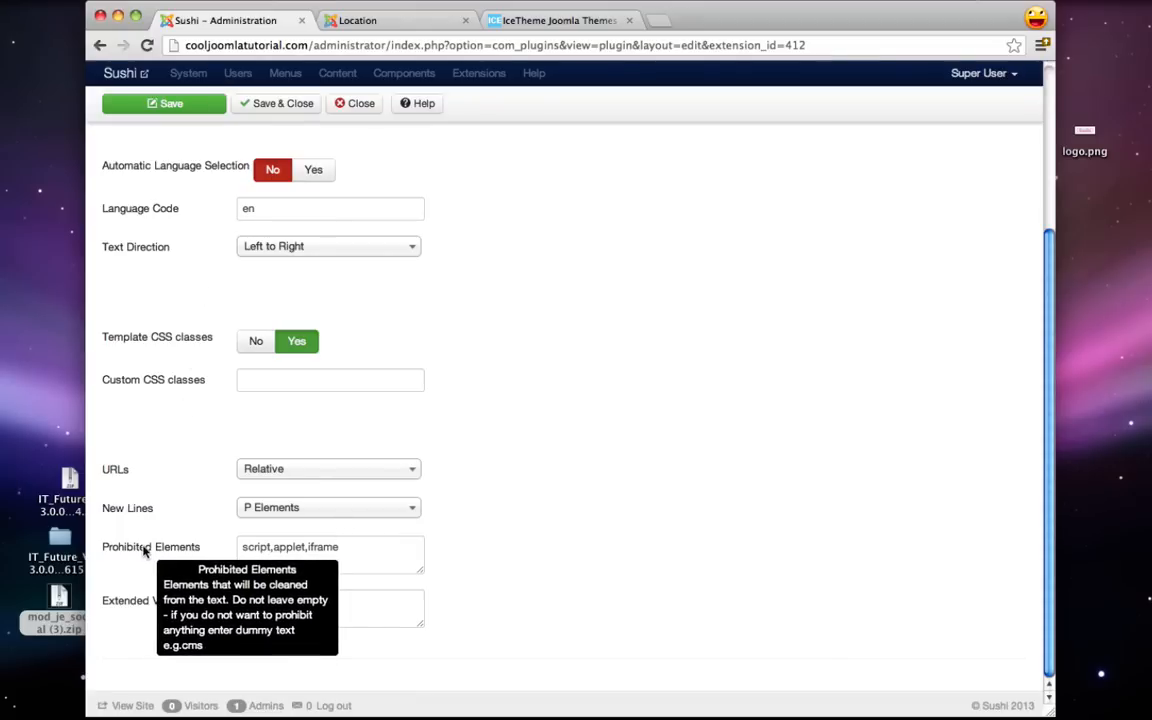
{"action": "left_click_drag", "start_coordinate": [339, 548], "coordinate": [315, 551]}
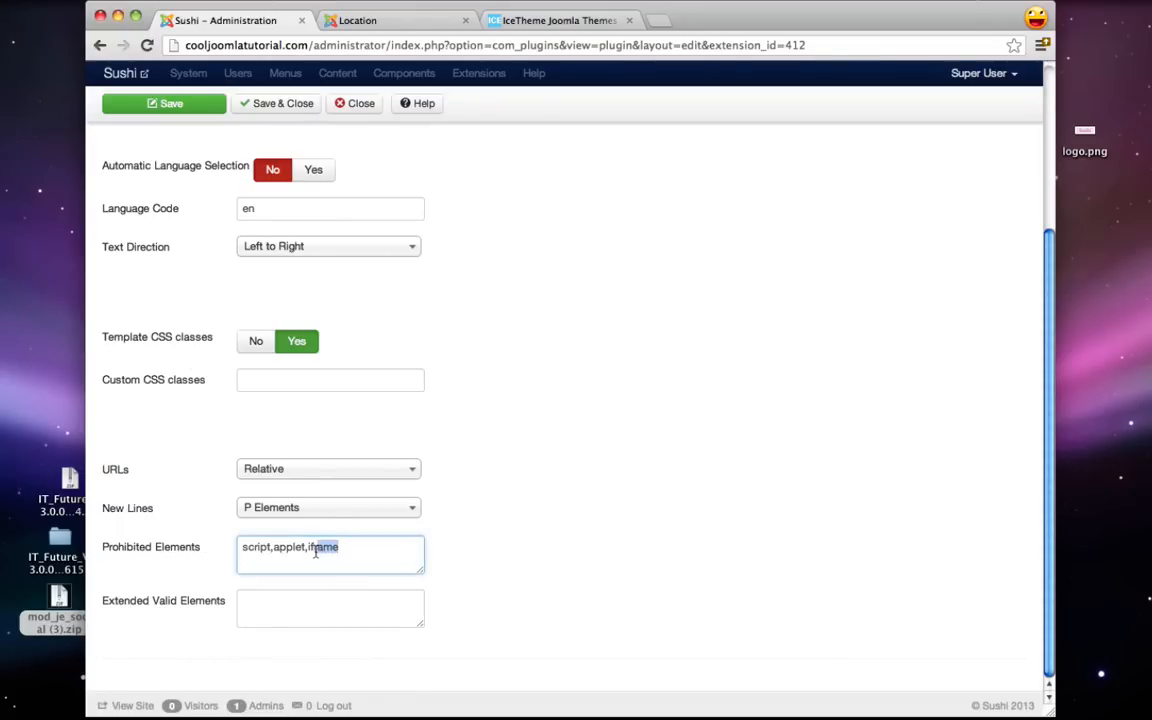
{"action": "key", "text": "BackSpace"}
{"action": "left_click", "coordinate": [280, 106]}
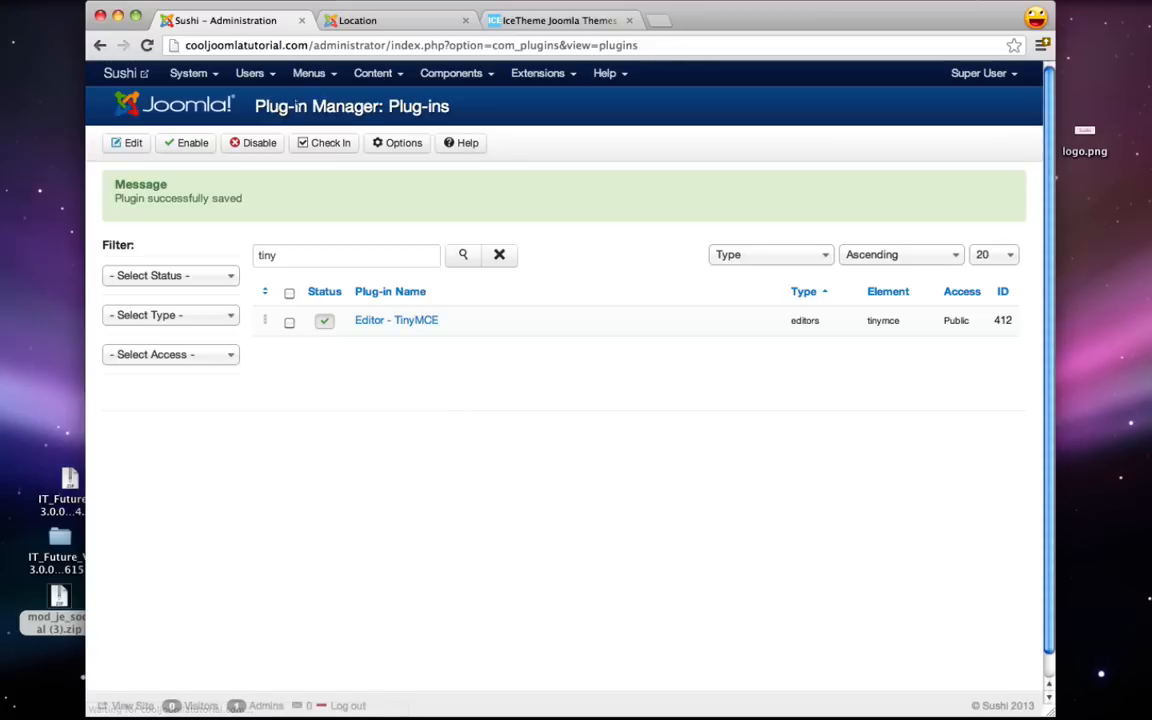
{"action": "left_click", "coordinate": [375, 74]}
- Paste the Los Angeles map iframe into the Location article's HTML source and Save & Close
{"action": "left_click", "coordinate": [394, 106]}
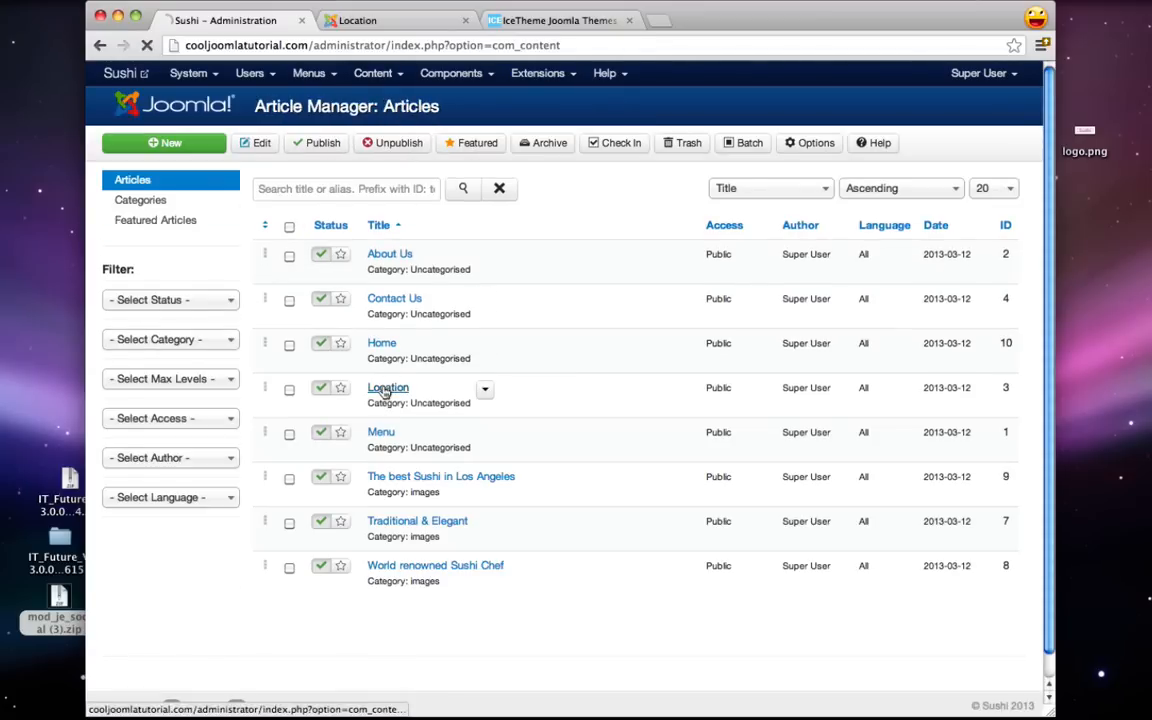
{"action": "left_click", "coordinate": [385, 390]}
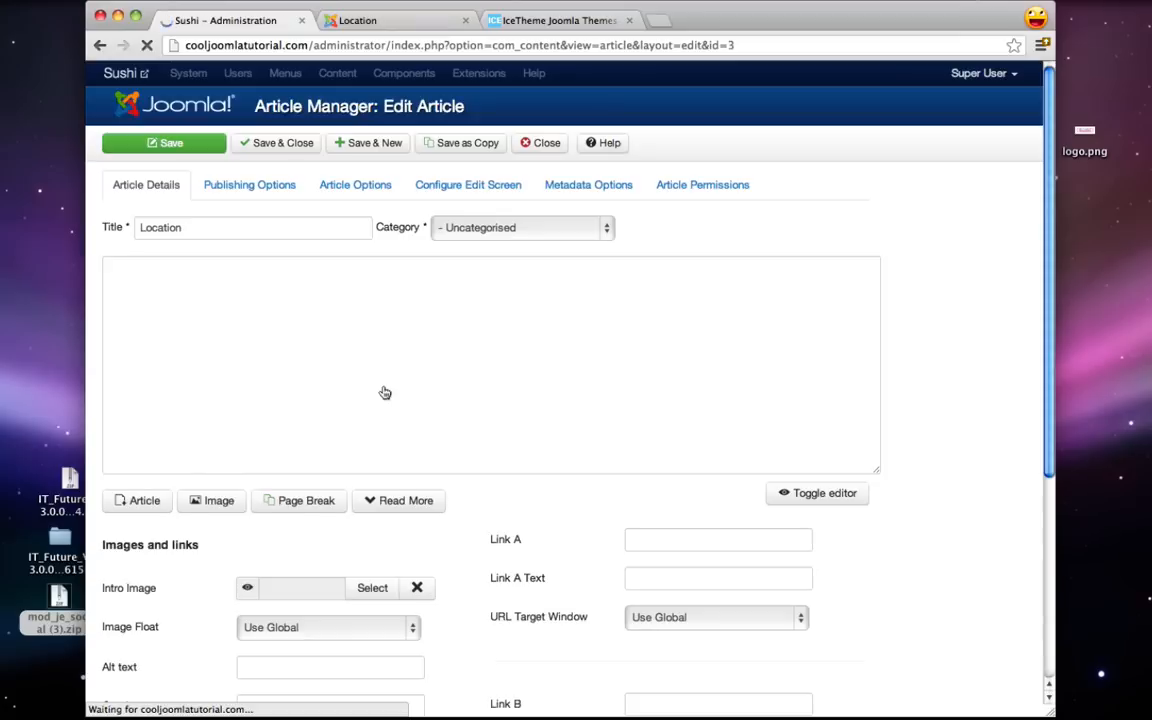
{"action": "left_click", "coordinate": [367, 289]}
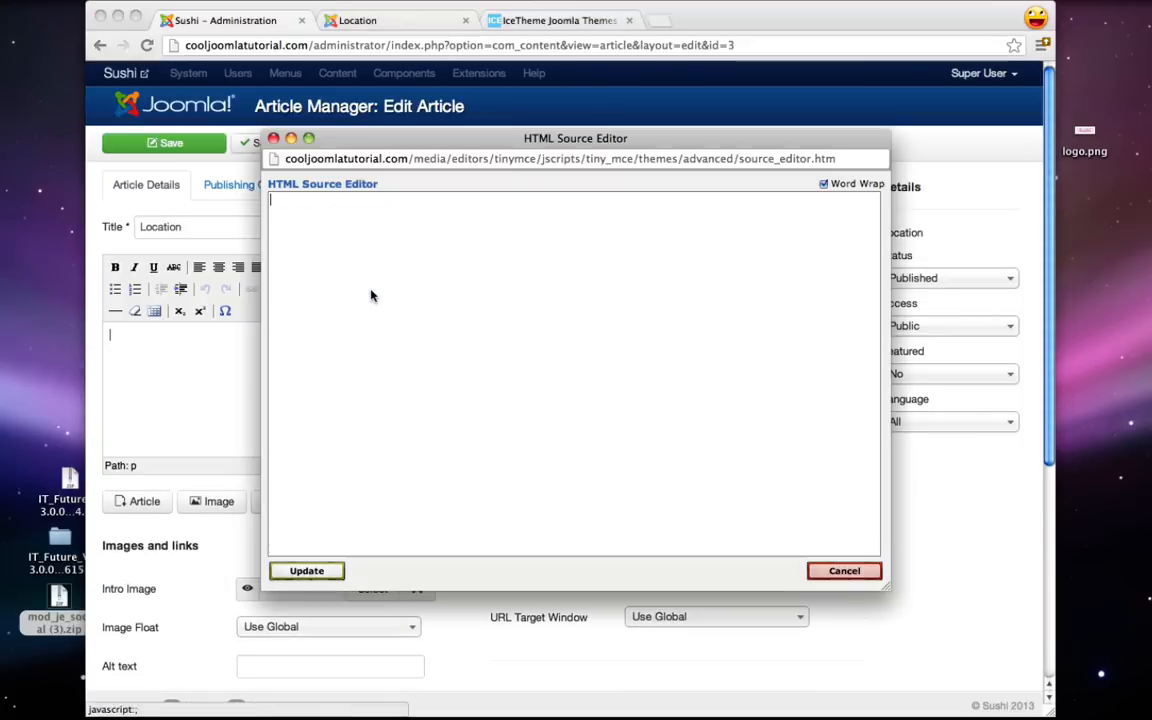
{"action": "key", "text": "super+v"}
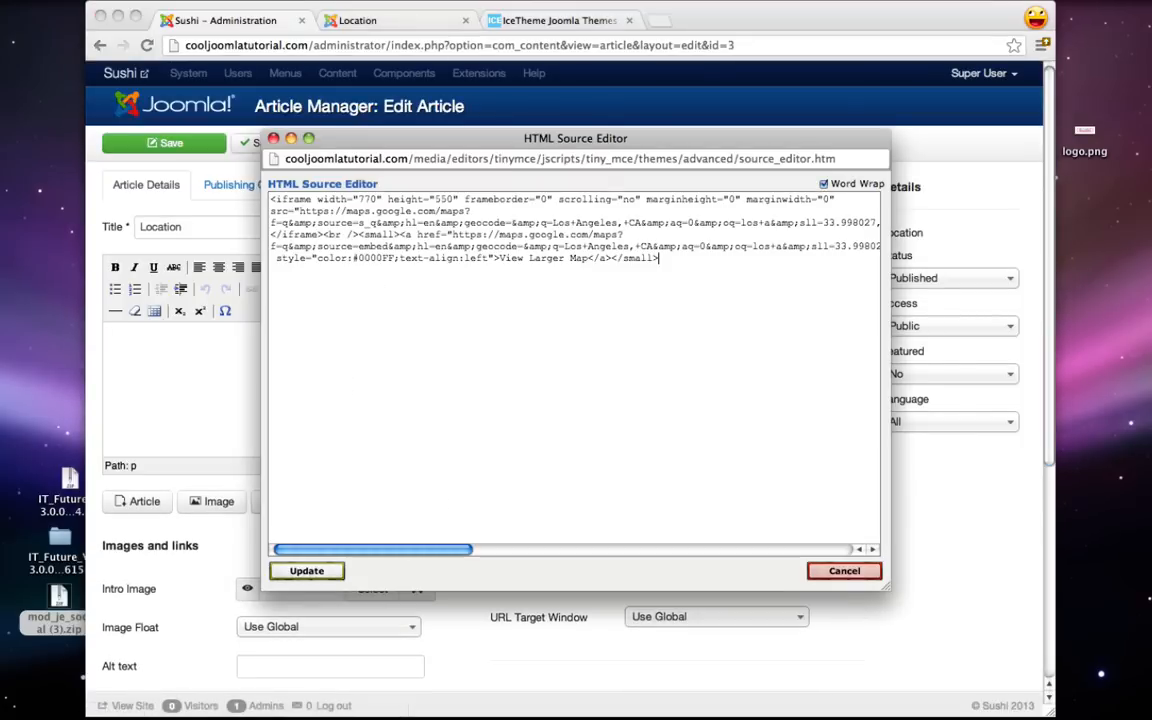
{"action": "left_click", "coordinate": [307, 571]}
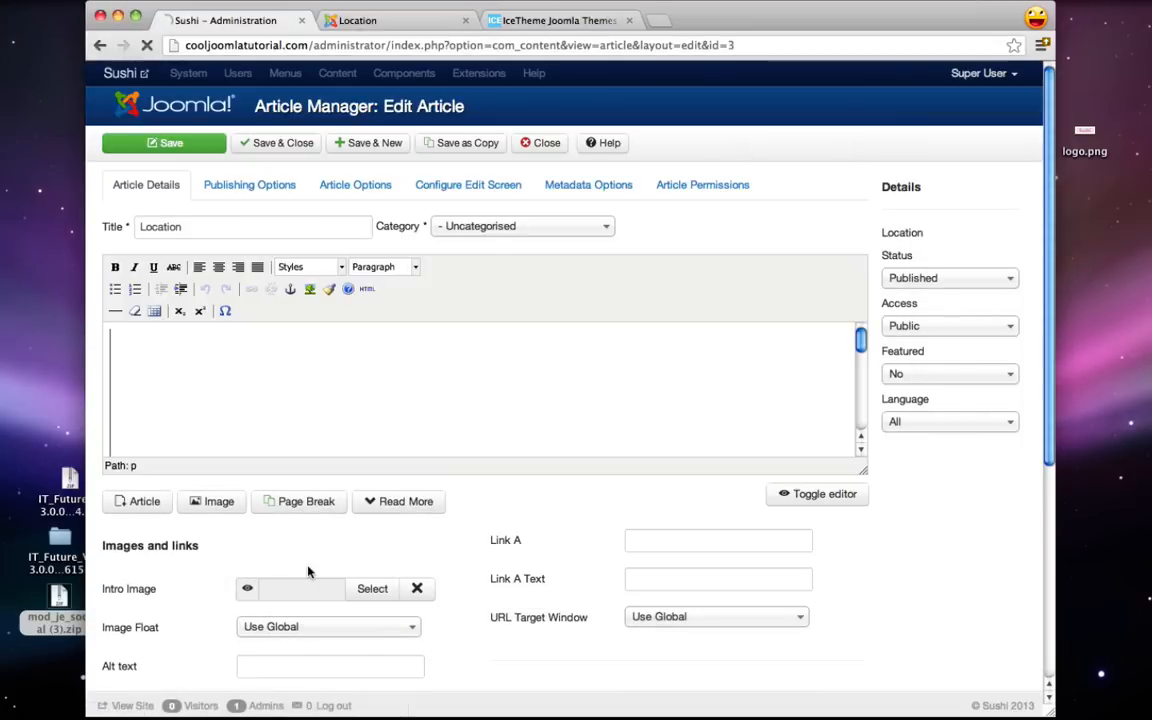
{"action": "scroll", "coordinate": [819, 393], "scroll_direction": "down", "scroll_amount": 6}
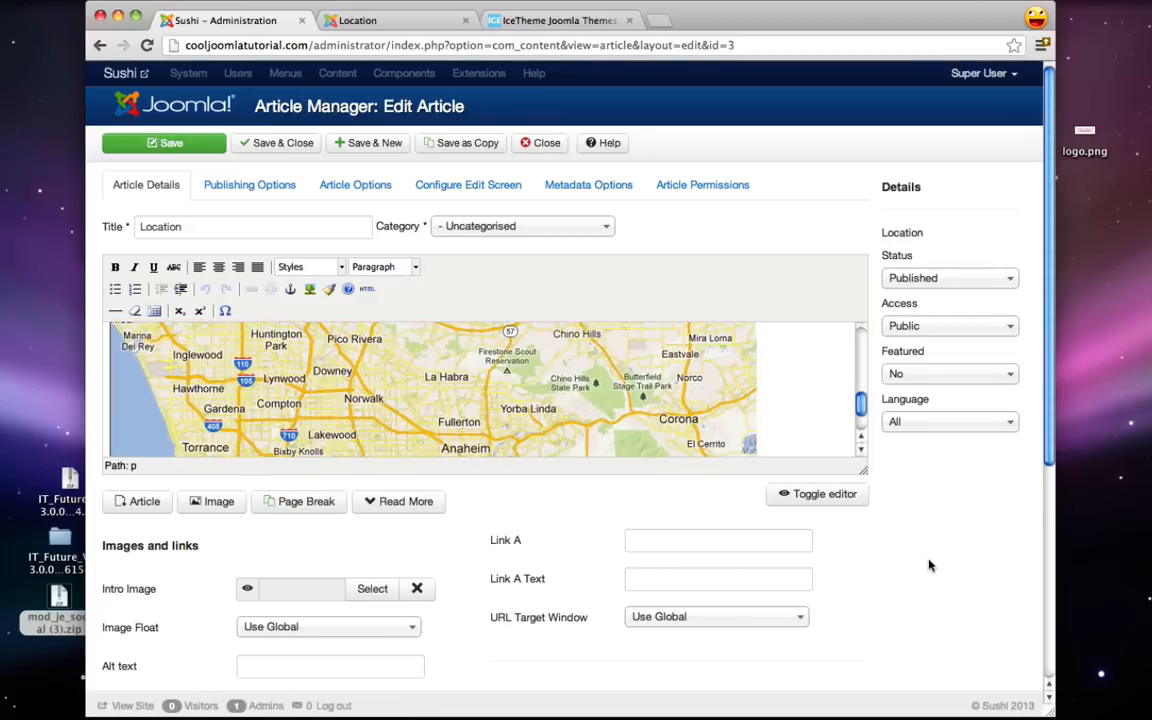
{"action": "scroll", "coordinate": [928, 575], "scroll_direction": "down", "scroll_amount": 5}
{"action": "scroll", "coordinate": [926, 571], "scroll_direction": "up", "scroll_amount": 5}
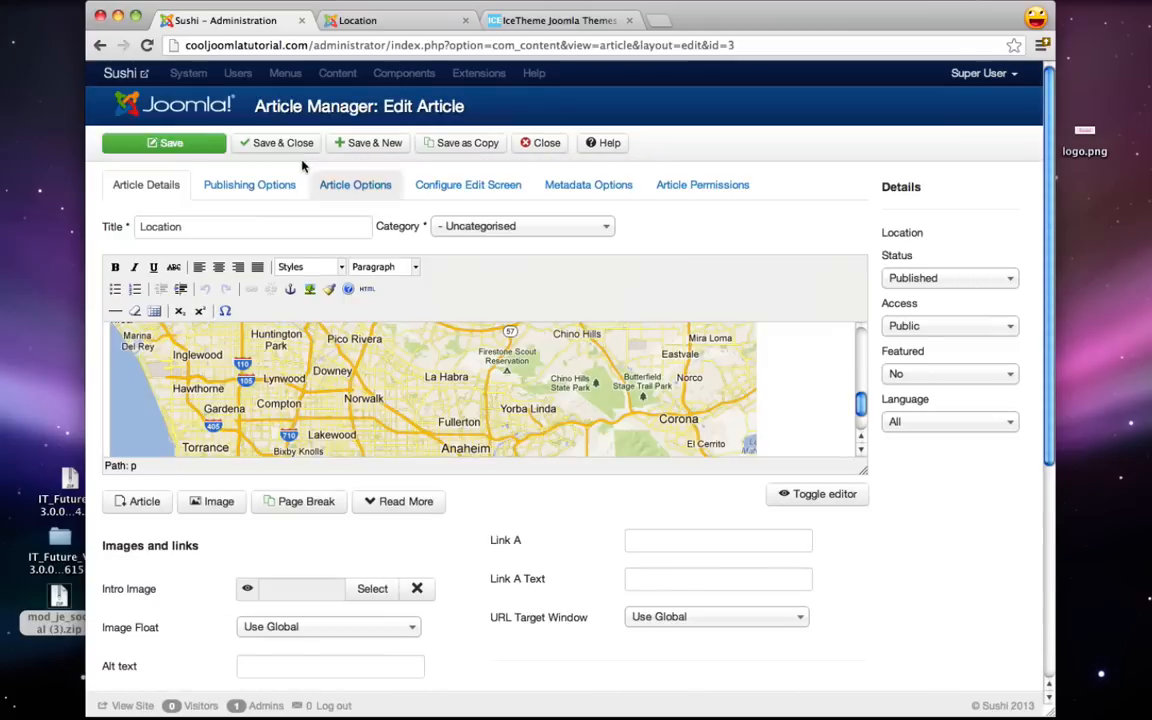
{"action": "left_click", "coordinate": [260, 147]}
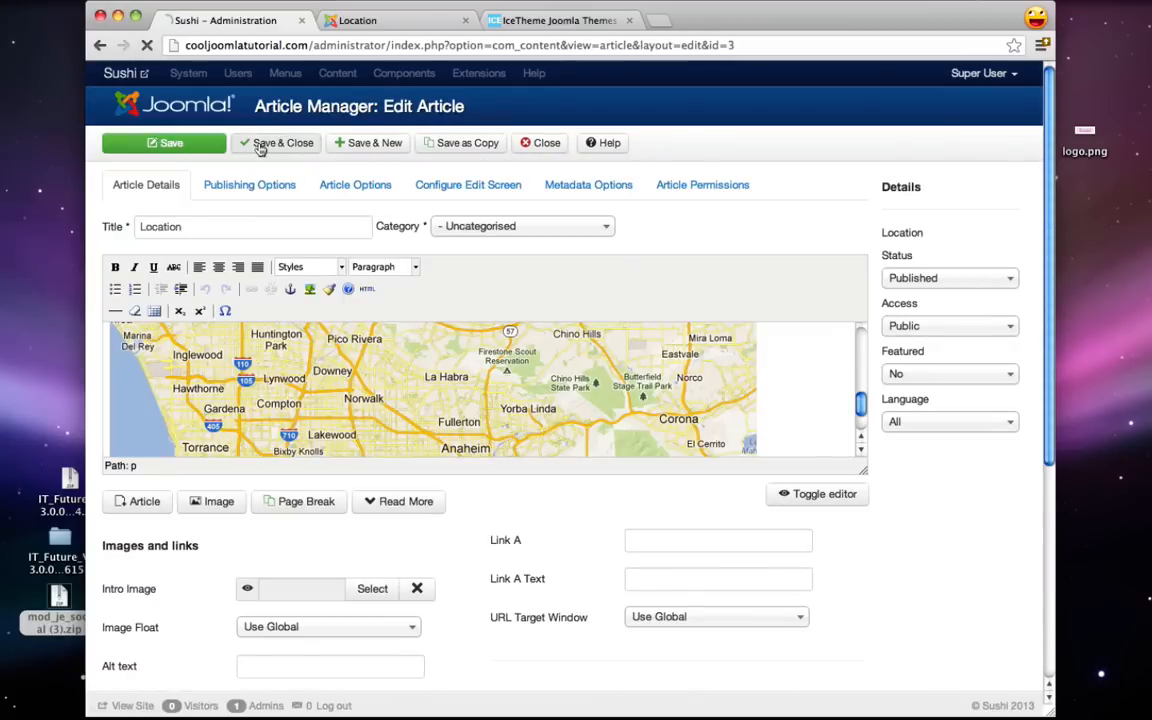
{"action": "left_click", "coordinate": [395, 24]}
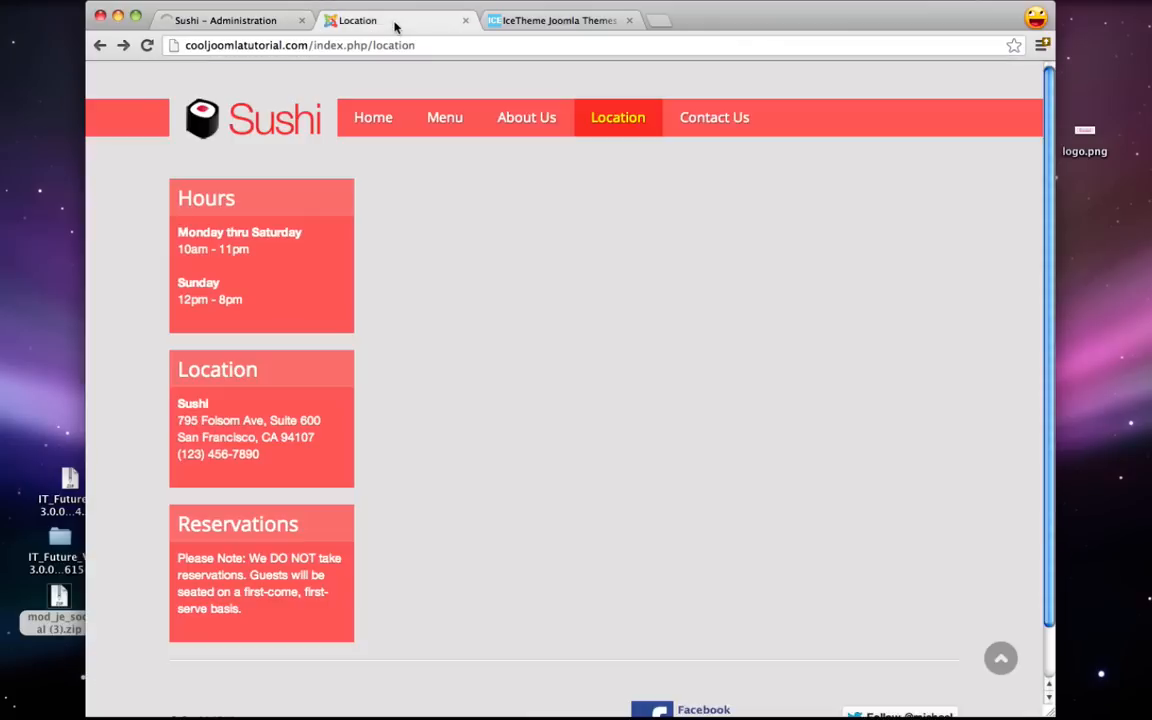
- Reload the Location page to show the map, test narrow and full window widths, then return to admin
{"action": "left_click", "coordinate": [145, 46]}
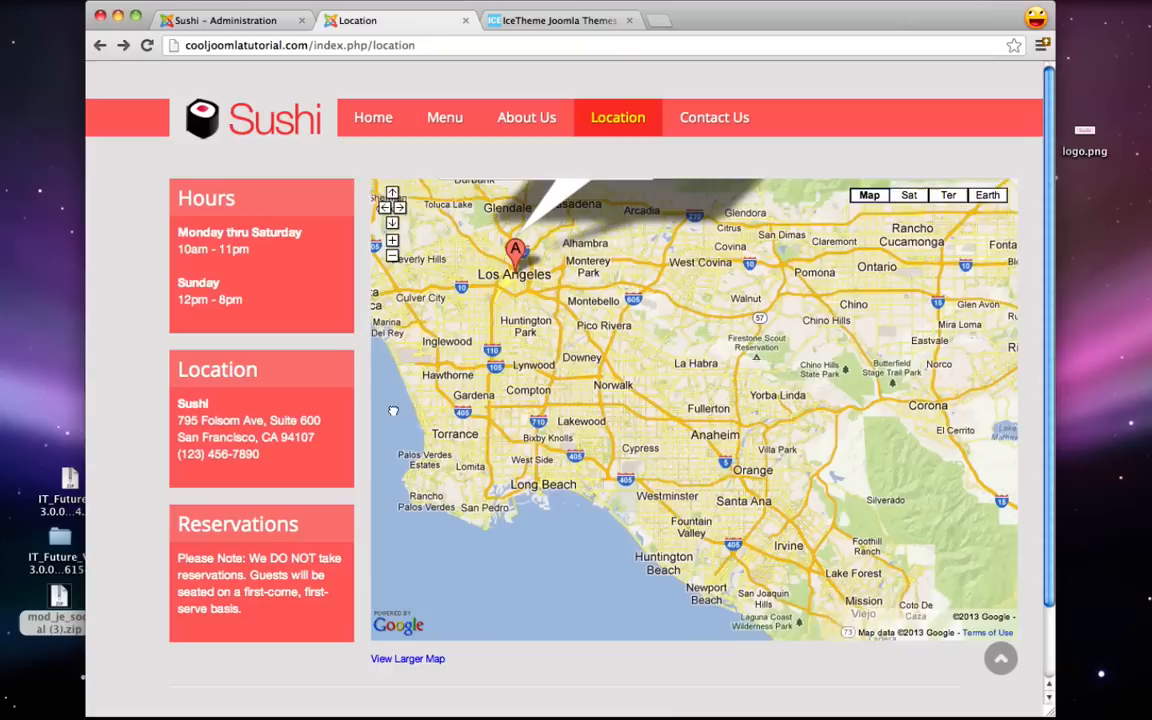
{"action": "left_click_drag", "start_coordinate": [497, 411], "coordinate": [474, 421]}
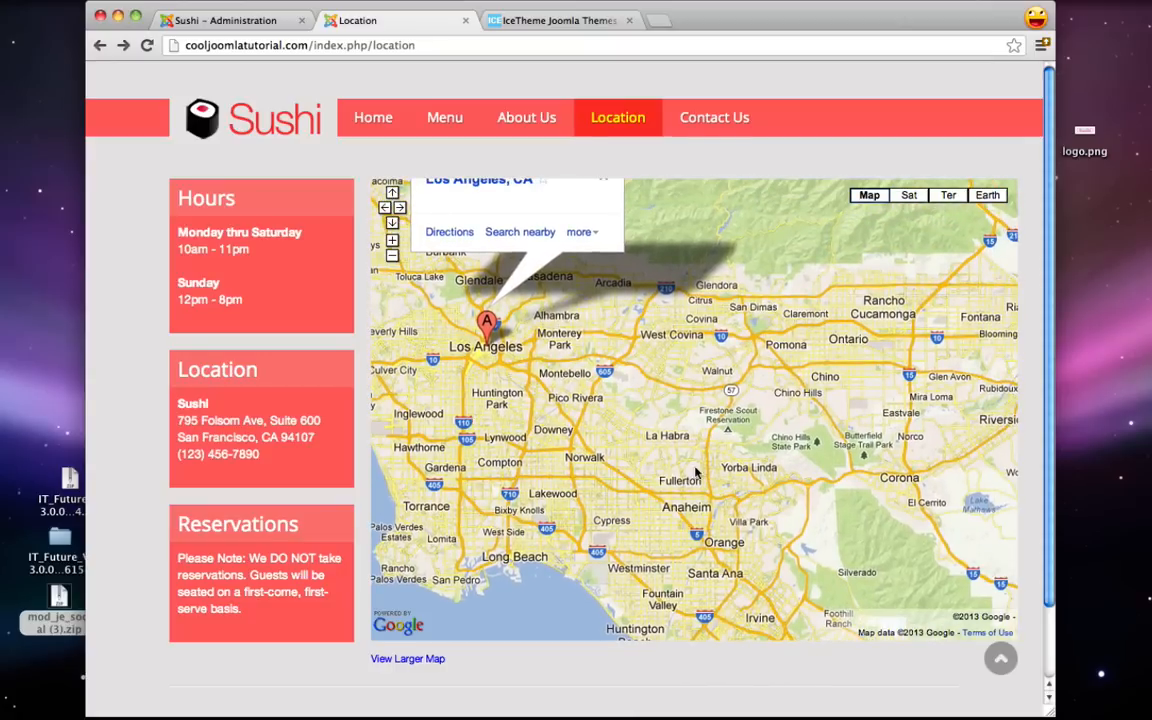
{"action": "left_click_drag", "start_coordinate": [1051, 712], "coordinate": [528, 713]}
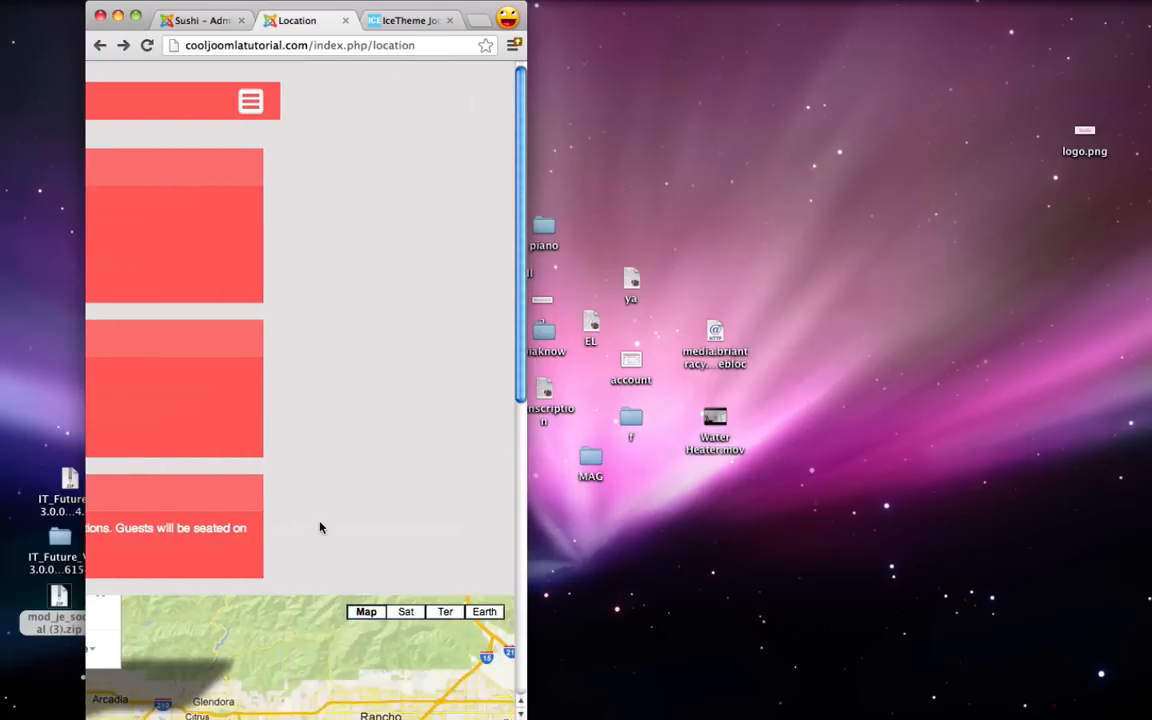
{"action": "left_click_drag", "start_coordinate": [523, 714], "coordinate": [1048, 693]}
{"action": "left_click_drag", "start_coordinate": [722, 14], "coordinate": [722, 24]}
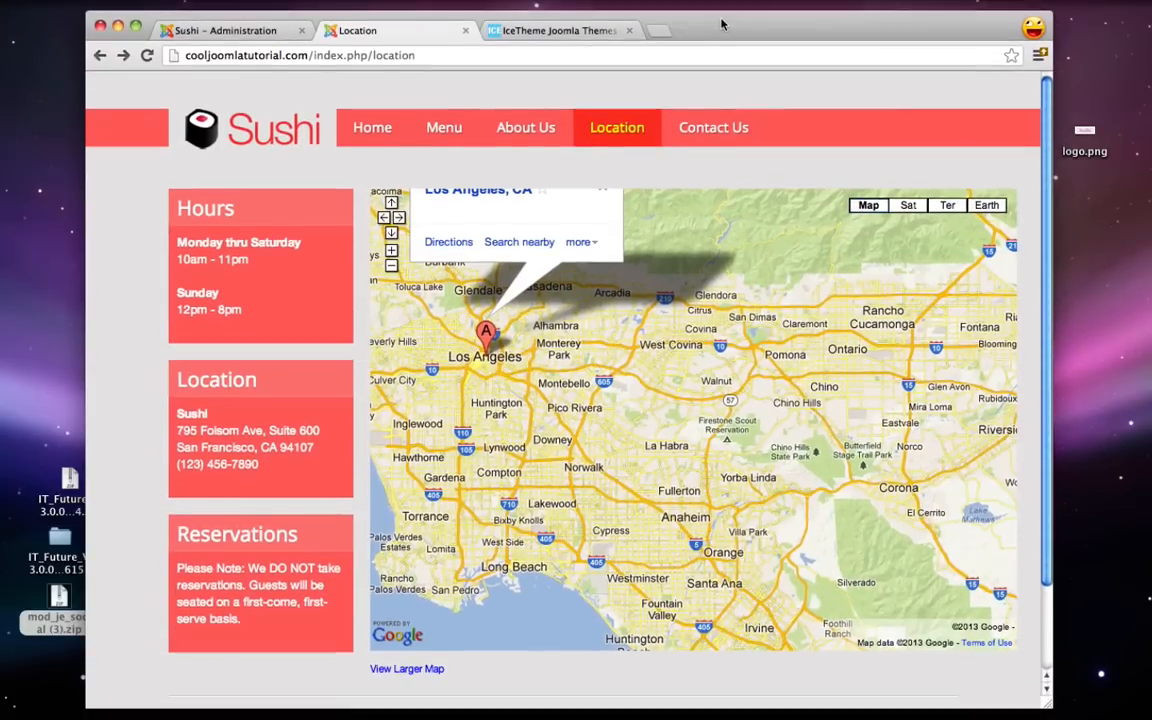
{"action": "left_click", "coordinate": [278, 33]}
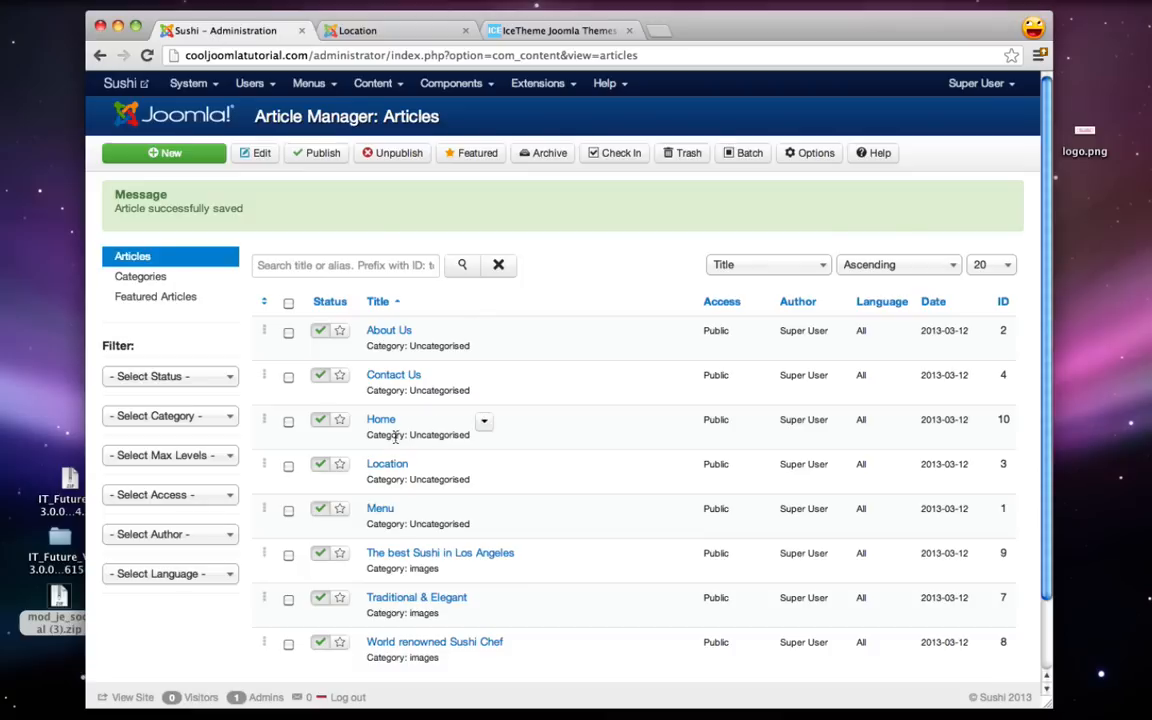
- Change the map iframe width from 770 to 100% in the Location article's HTML source
{"action": "left_click", "coordinate": [387, 465]}
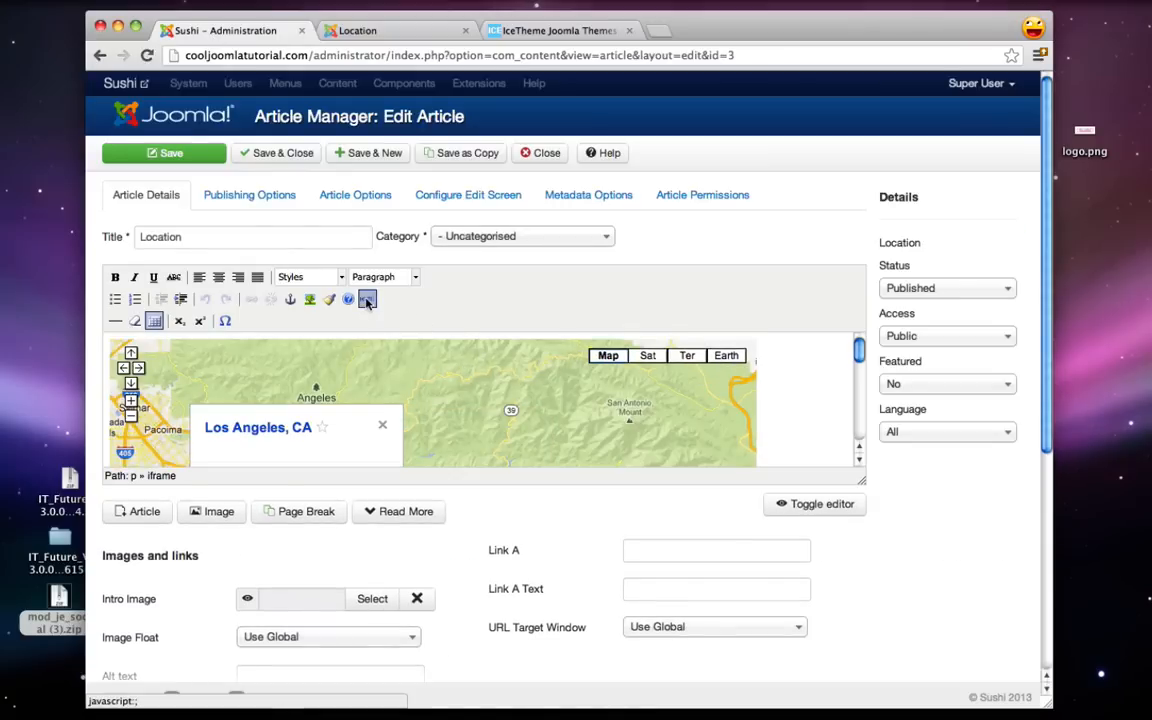
{"action": "left_click", "coordinate": [367, 300]}
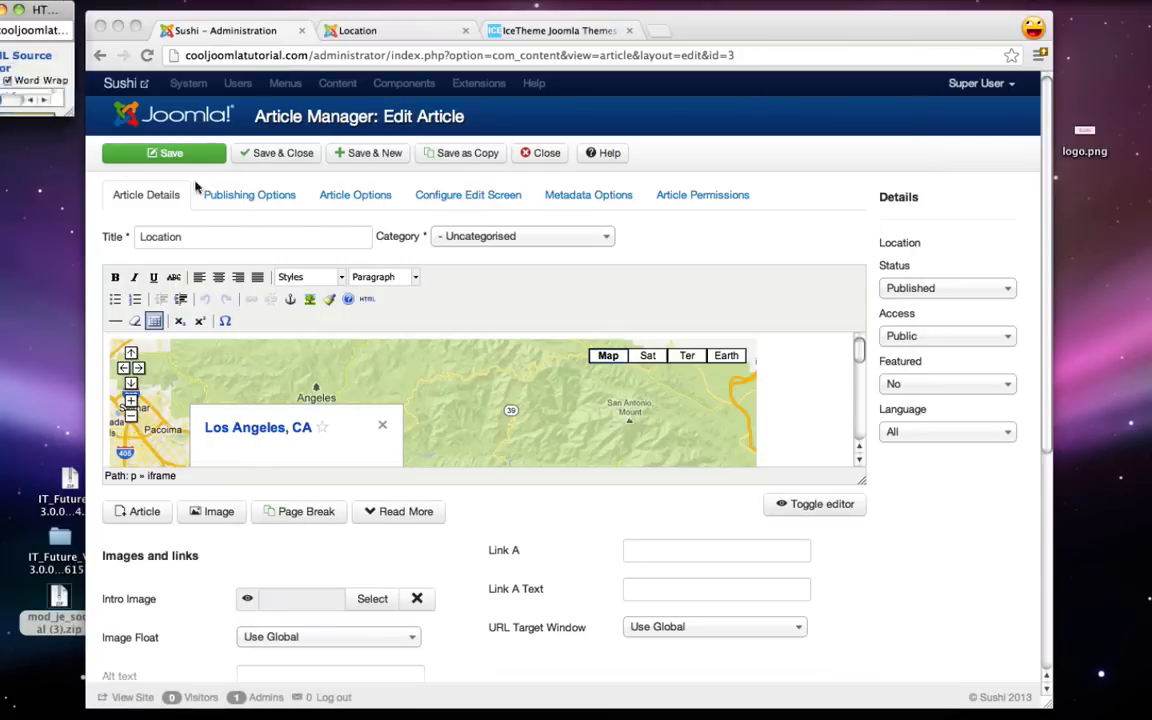
{"action": "left_click_drag", "start_coordinate": [298, 8], "coordinate": [521, 66]}
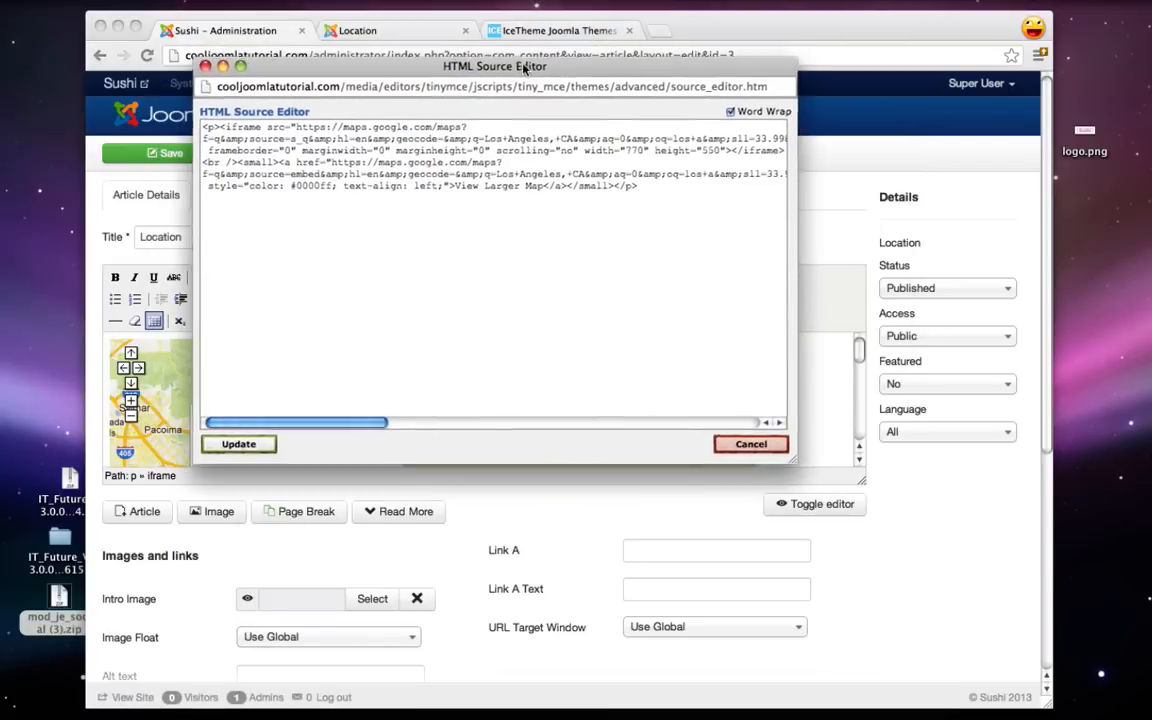
{"action": "scroll", "coordinate": [440, 195], "scroll_direction": "right", "scroll_amount": 5}
{"action": "scroll", "coordinate": [440, 195], "scroll_direction": "right", "scroll_amount": 2}
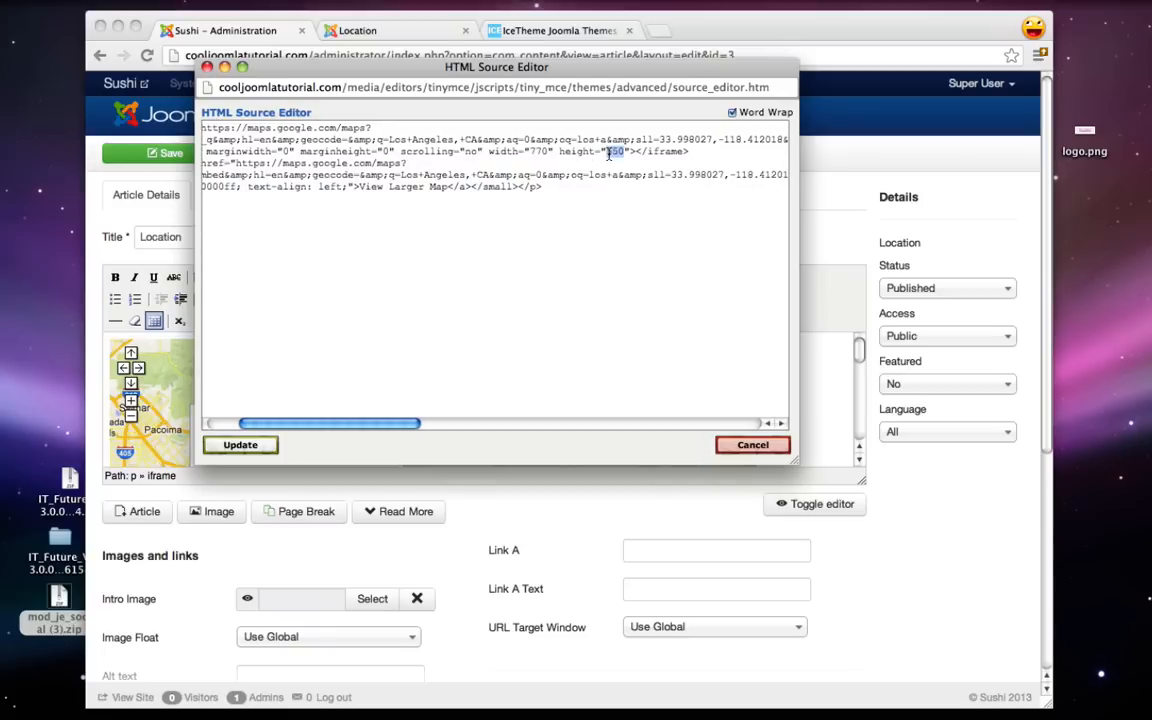
{"action": "left_click", "coordinate": [596, 163]}
{"action": "left_click_drag", "start_coordinate": [530, 152], "coordinate": [545, 152]}
{"action": "type", "text": "100%"}
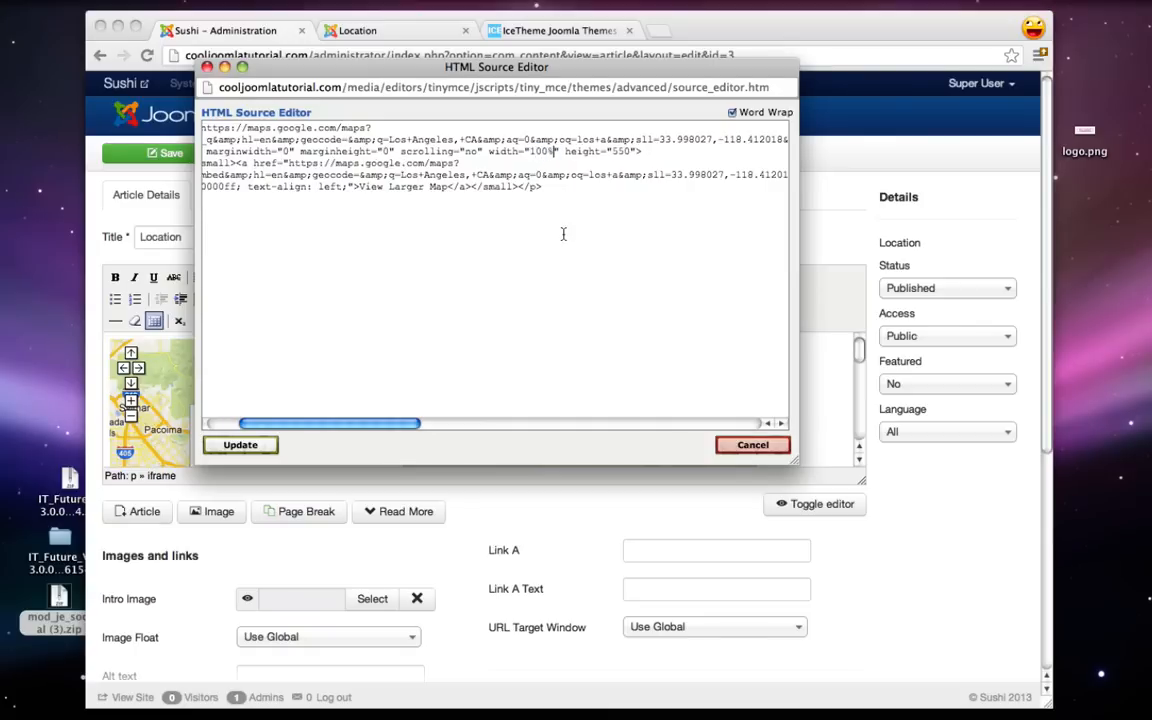
{"action": "left_click", "coordinate": [240, 446]}
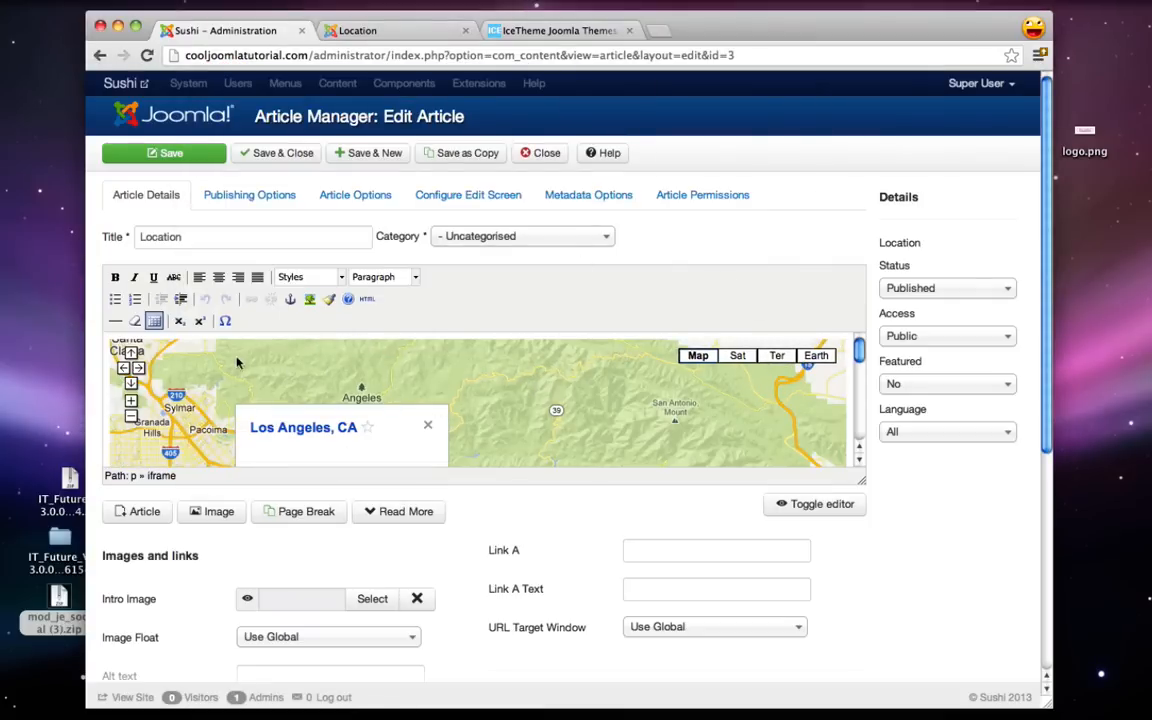
- Save & Close the Location article and reload the live Location page
{"action": "left_click", "coordinate": [266, 153]}
{"action": "left_click", "coordinate": [360, 31]}
{"action": "left_click", "coordinate": [148, 55]}
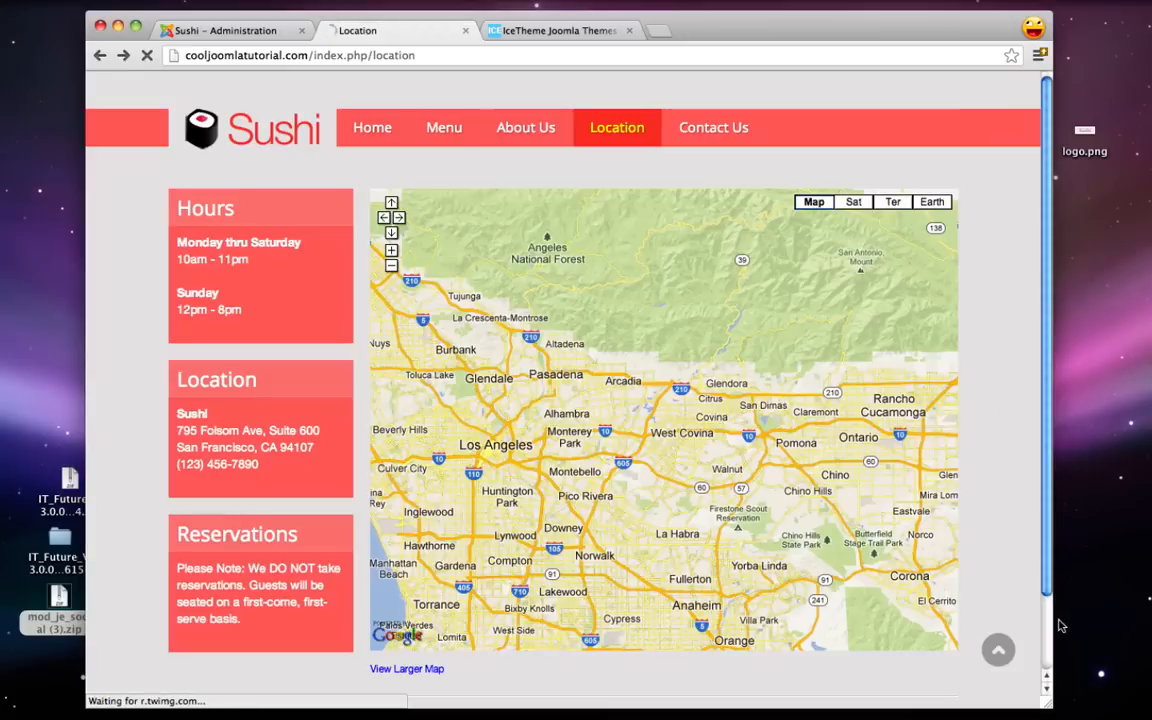
- Preview the Location page in a narrow mobile-width window, widen it back, then go to Contact Us
{"action": "left_click_drag", "start_coordinate": [1050, 625], "coordinate": [420, 625]}
{"action": "scroll", "coordinate": [368, 560], "scroll_direction": "down", "scroll_amount": 5}
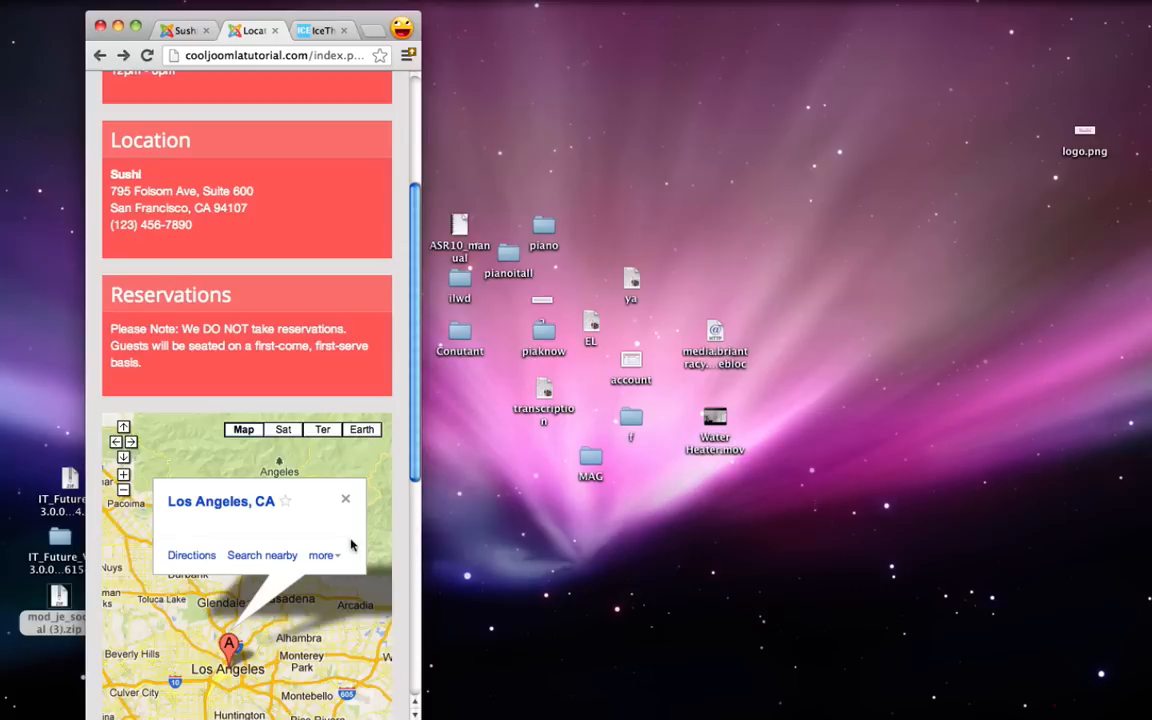
{"action": "scroll", "coordinate": [351, 545], "scroll_direction": "down", "scroll_amount": 4}
{"action": "scroll", "coordinate": [323, 573], "scroll_direction": "down", "scroll_amount": 2}
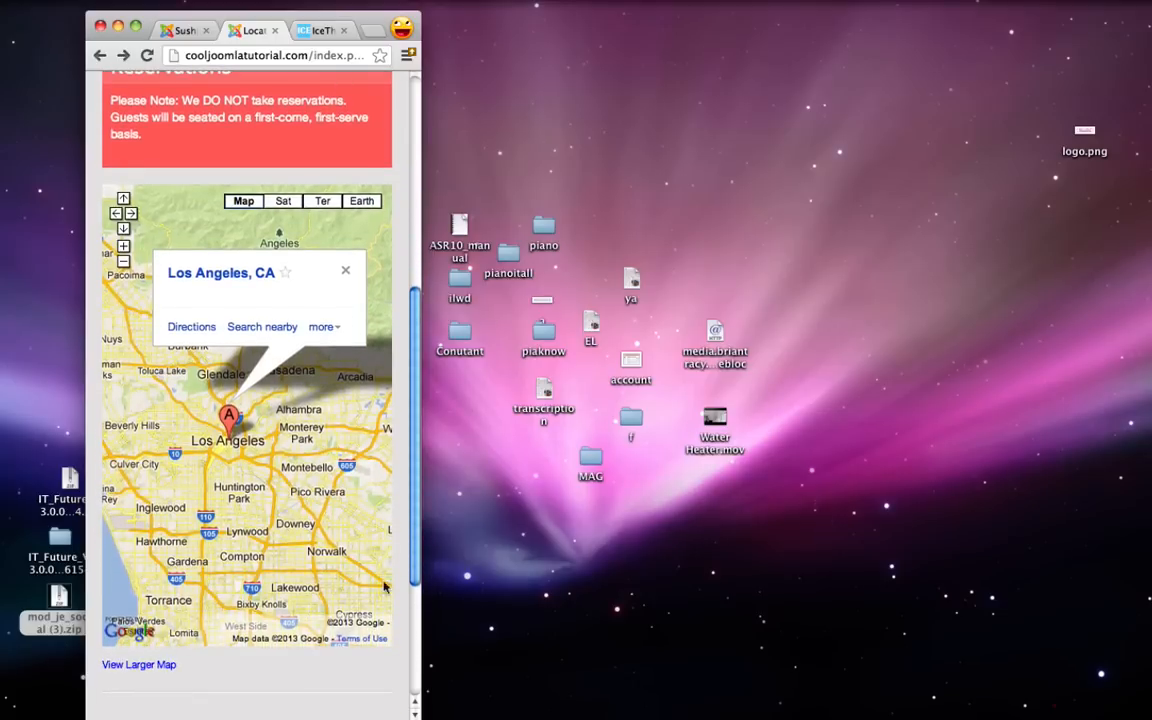
{"action": "left_click_drag", "start_coordinate": [418, 714], "coordinate": [1048, 706]}
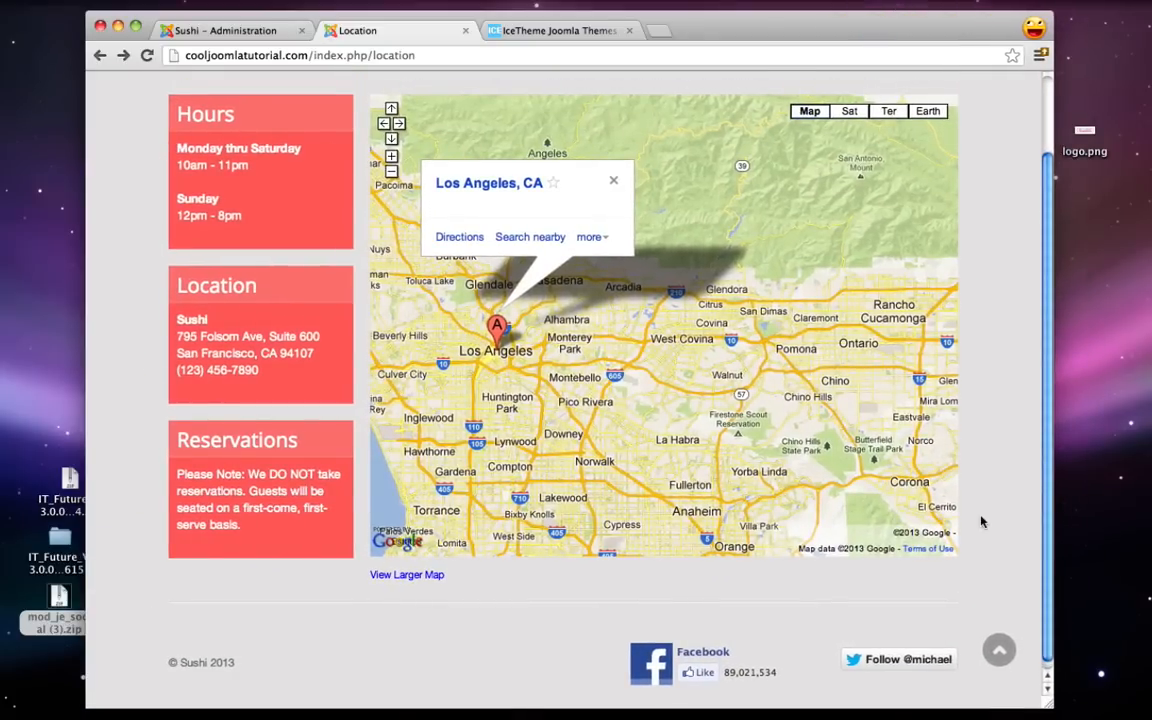
{"action": "scroll", "coordinate": [882, 463], "scroll_direction": "up", "scroll_amount": 2}
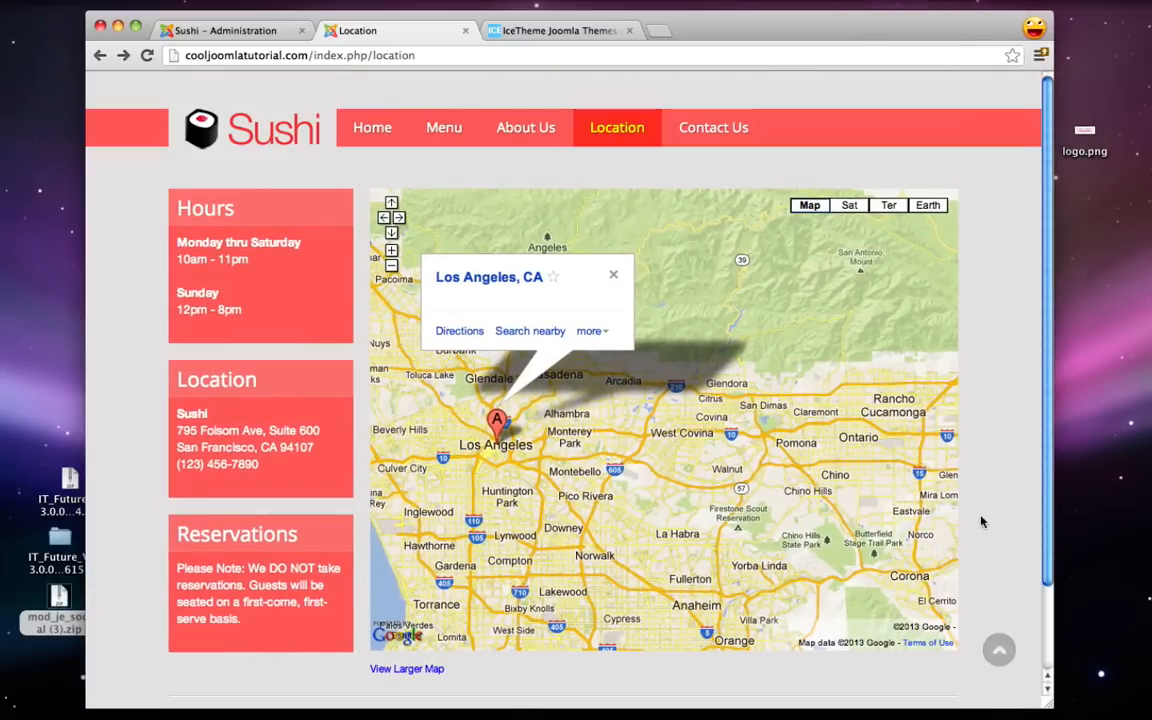
{"action": "left_click", "coordinate": [719, 137]}
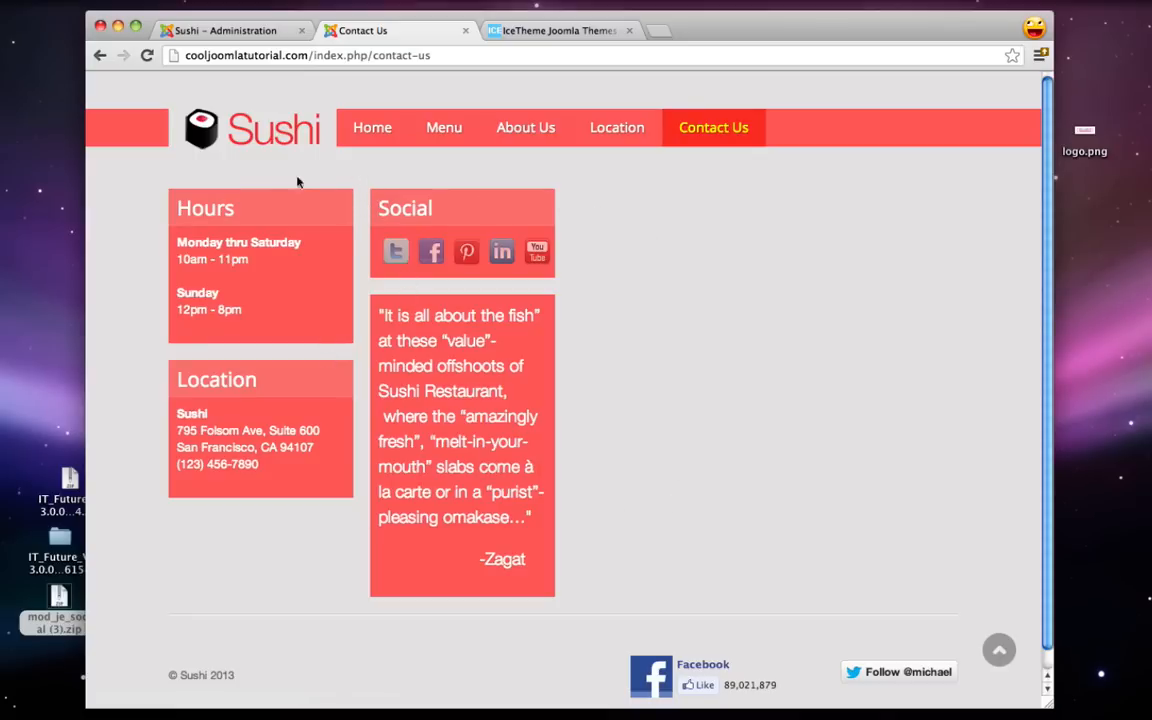
- Create a new Custom HTML module titled 'Contact' in the Left [left] position
{"action": "left_click", "coordinate": [257, 32]}
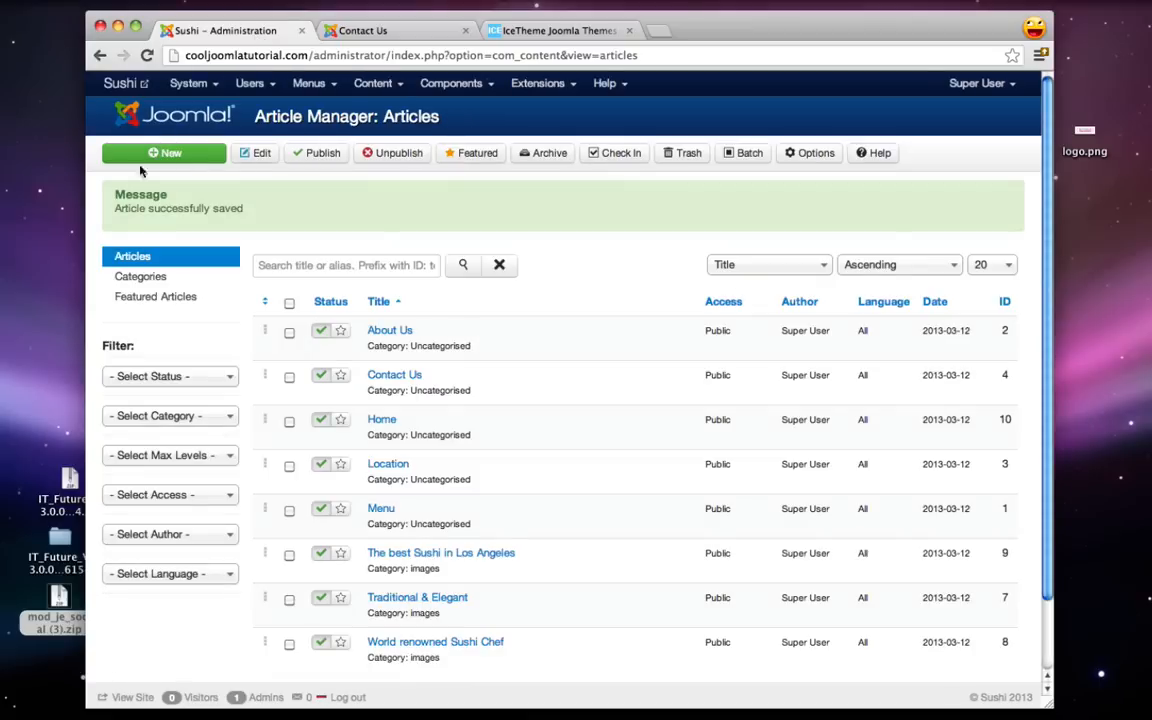
{"action": "left_click", "coordinate": [537, 83]}
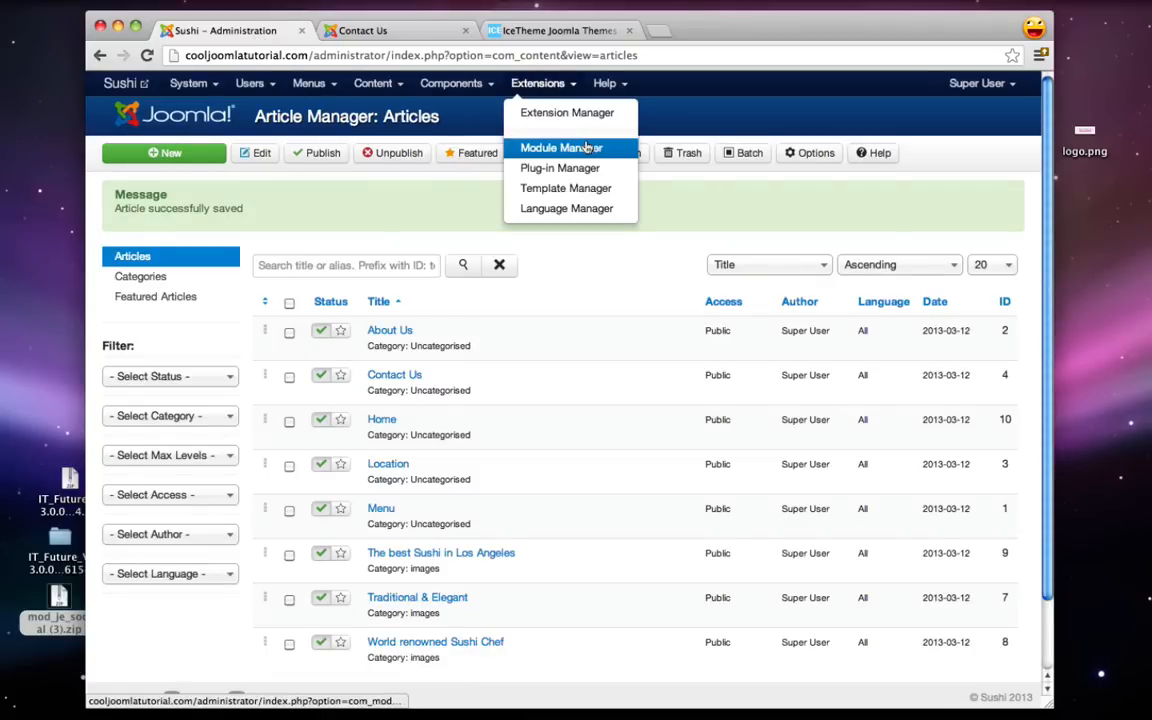
{"action": "left_click", "coordinate": [587, 148]}
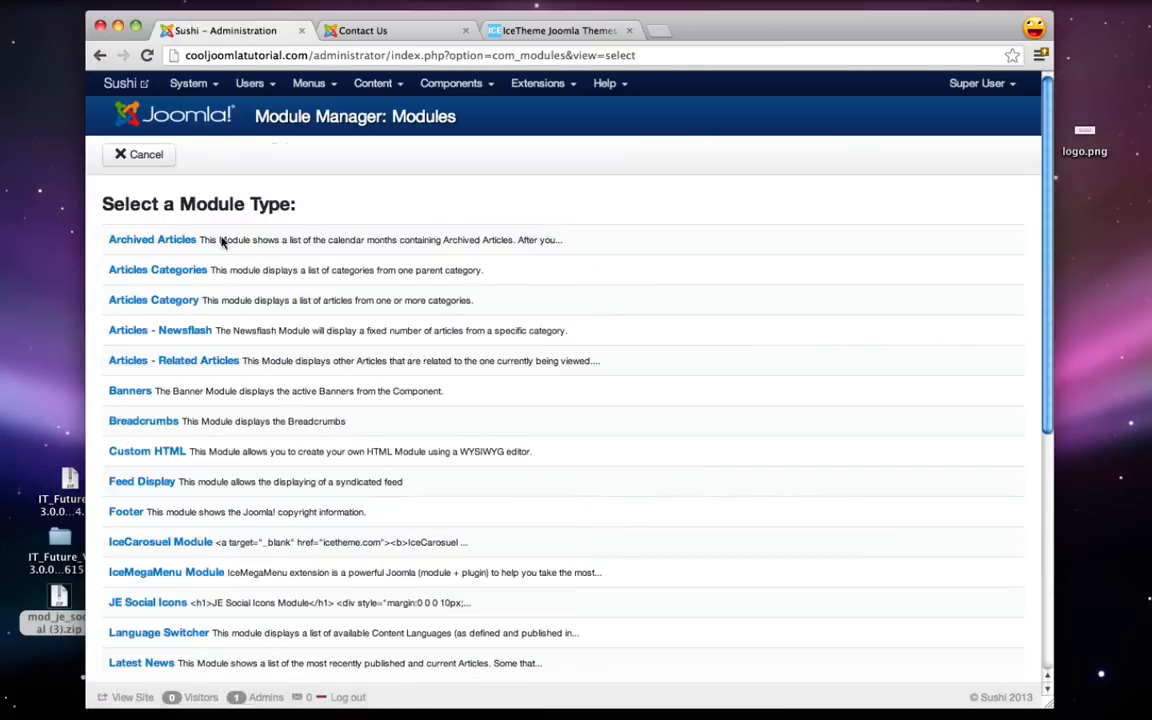
{"action": "left_click", "coordinate": [163, 452]}
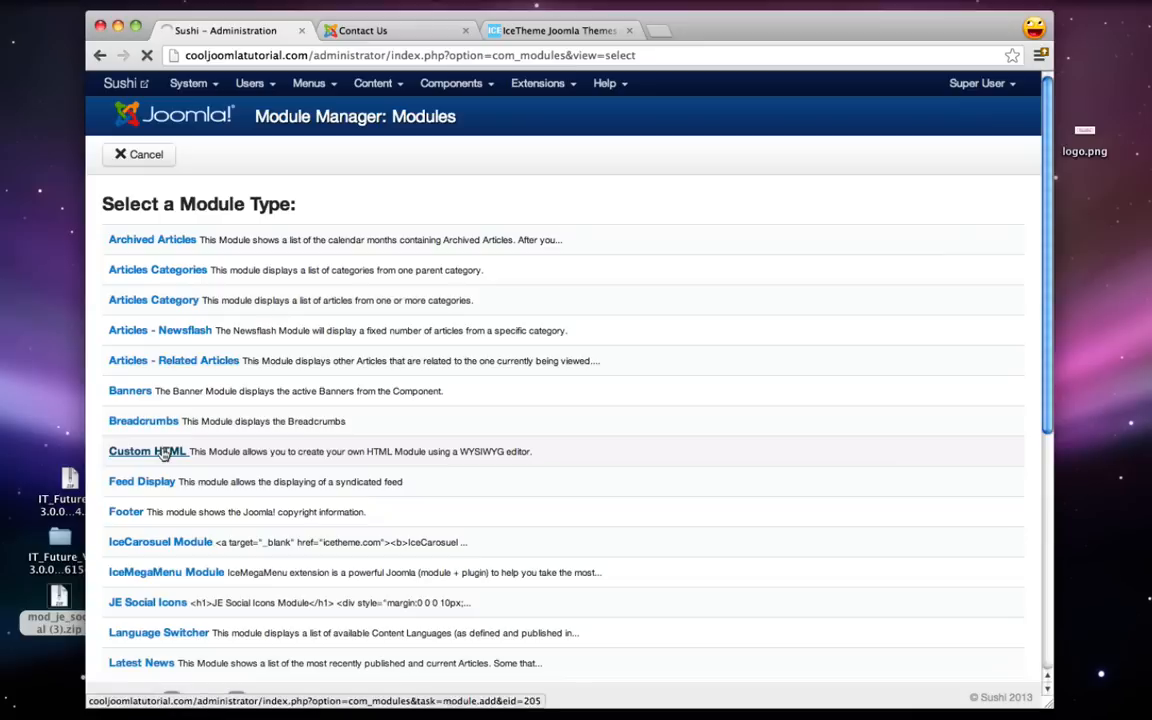
{"action": "left_click", "coordinate": [258, 238]}
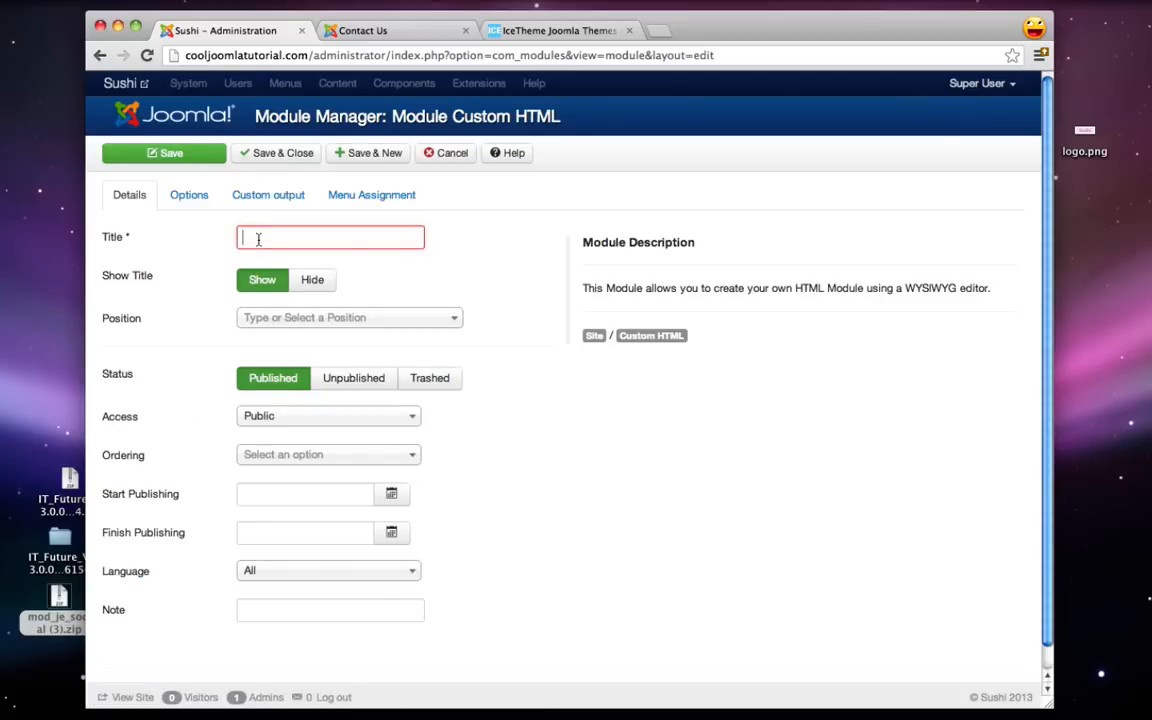
{"action": "type", "text": "Contact"}
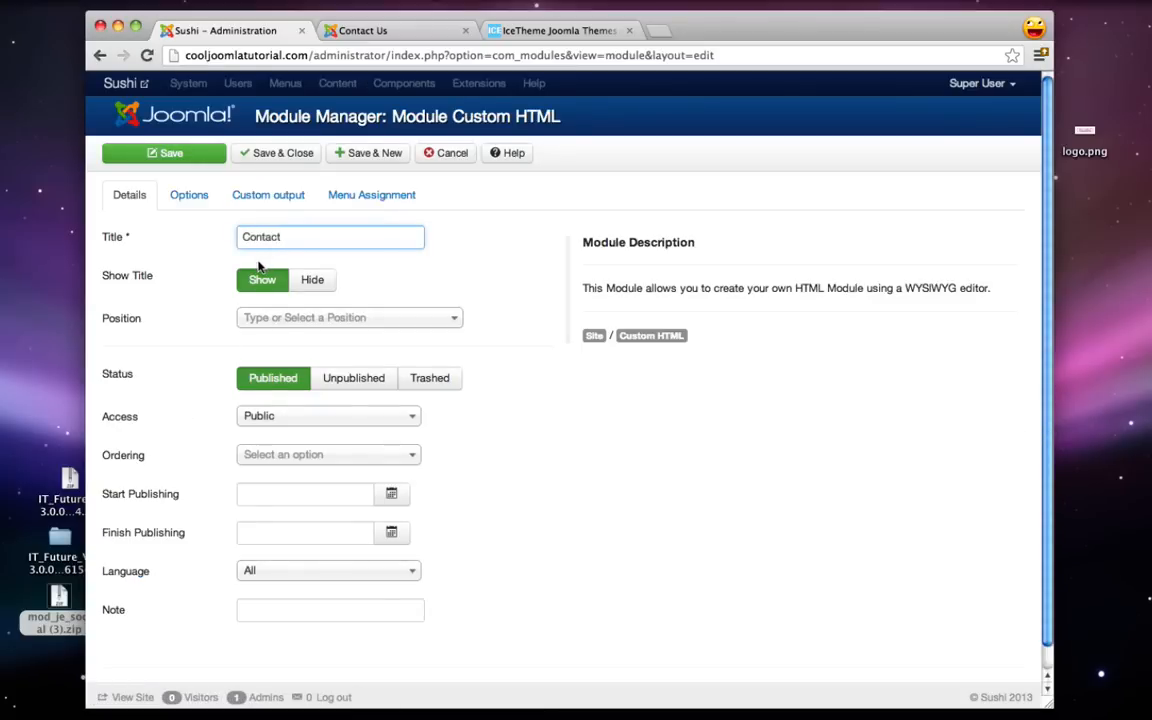
{"action": "left_click", "coordinate": [275, 317]}
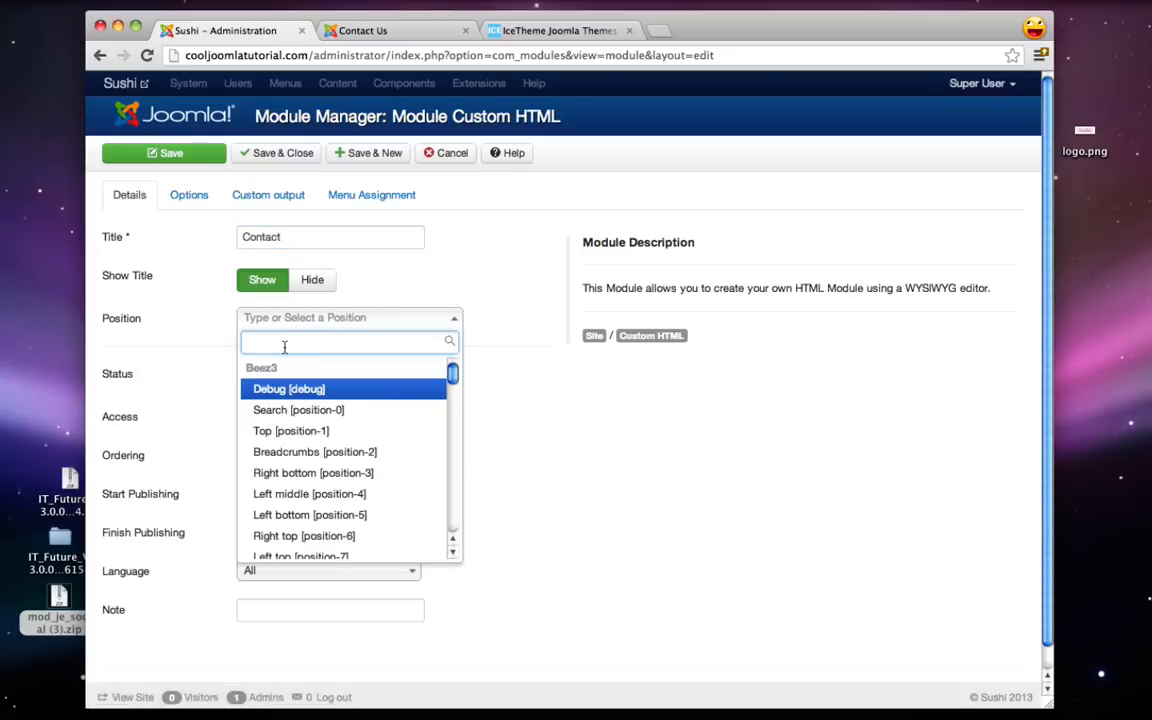
{"action": "type", "text": "left"}
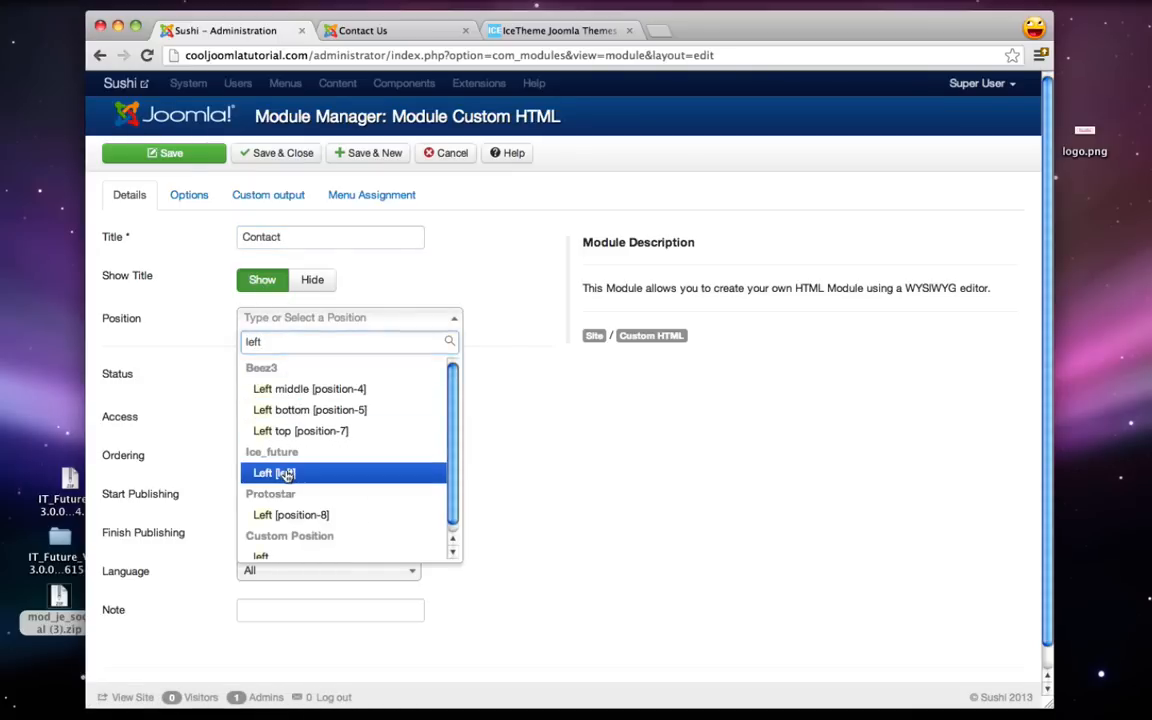
{"action": "left_click", "coordinate": [286, 474]}
{"action": "scroll", "coordinate": [450, 320], "scroll_direction": "down", "scroll_amount": 1}
- Enter a phone line and an e-mail line in the module content, bold the Phone: and Email: labels, and save
{"action": "left_click", "coordinate": [283, 192]}
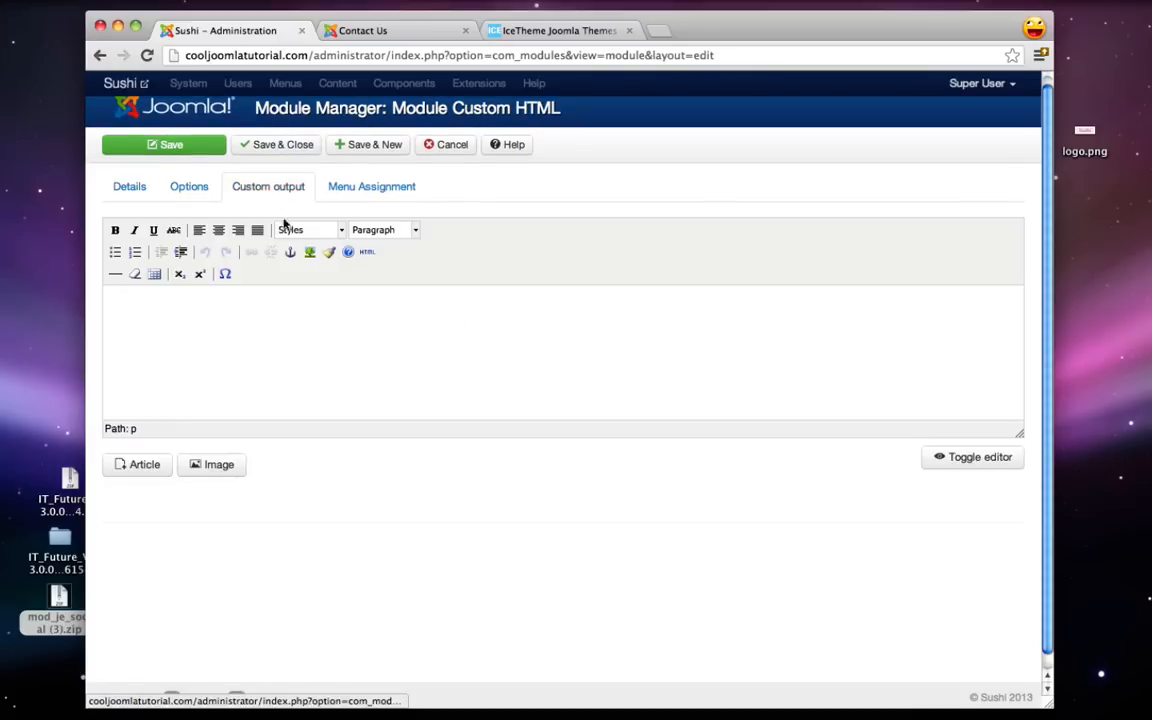
{"action": "left_click", "coordinate": [294, 325]}
{"action": "type", "text": "Phone: (310) 123-4567"}
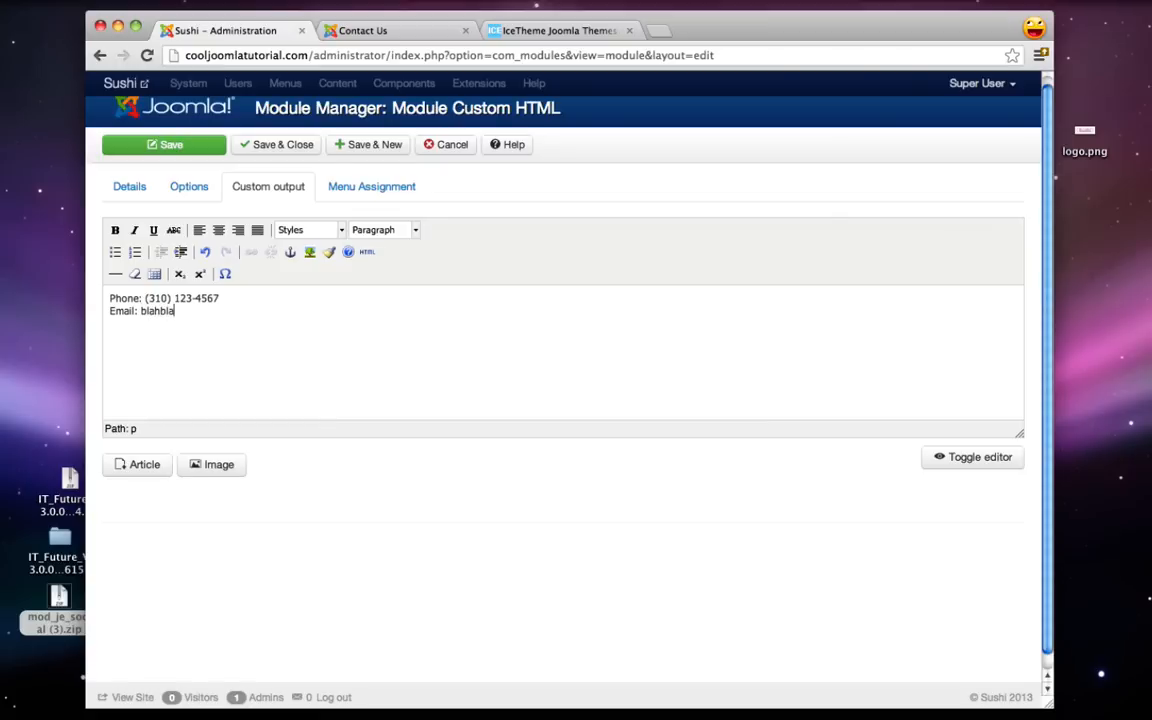
{"action": "left_click_drag", "start_coordinate": [141, 298], "coordinate": [108, 311]}
{"action": "left_click", "coordinate": [115, 230]}
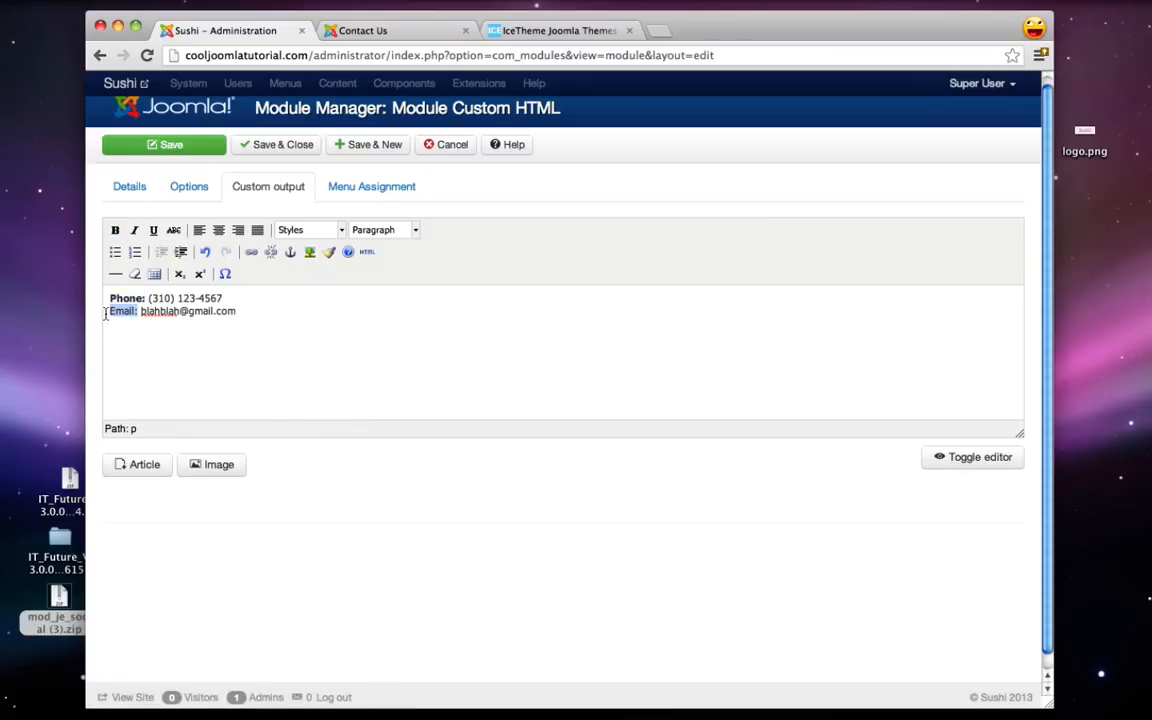
{"action": "left_click", "coordinate": [115, 230]}
{"action": "left_click", "coordinate": [339, 388]}
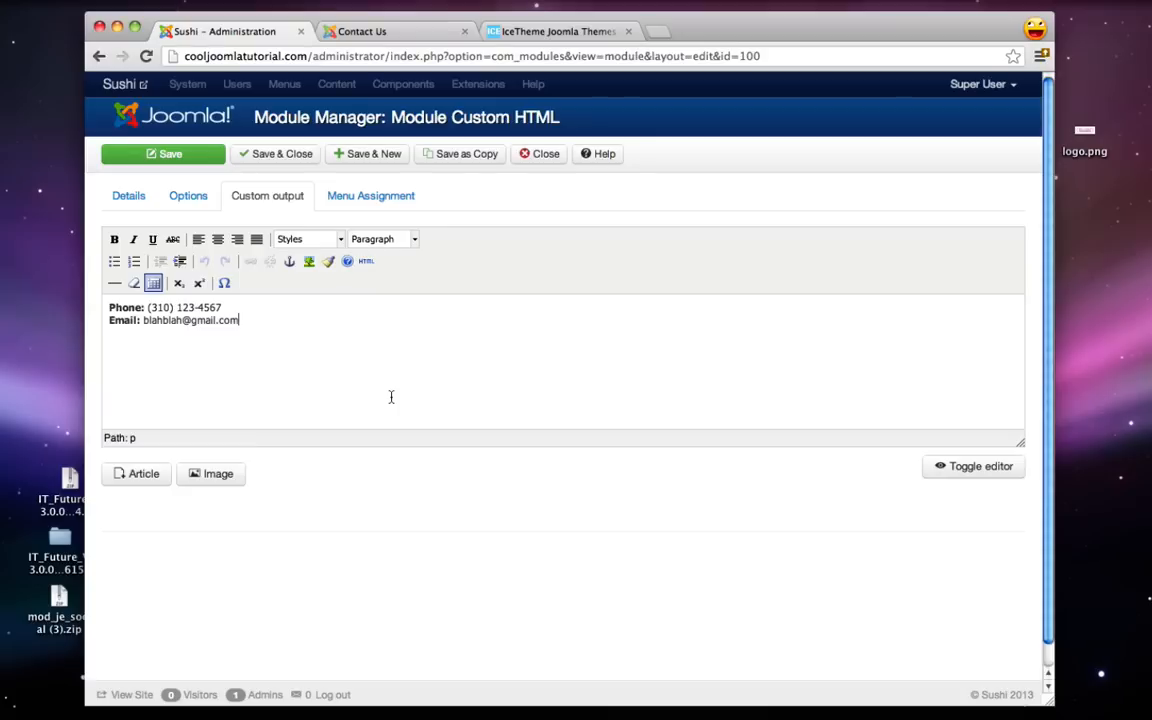
- Assign the module only to the Contact Us page and save and close it
{"action": "left_click", "coordinate": [365, 199]}
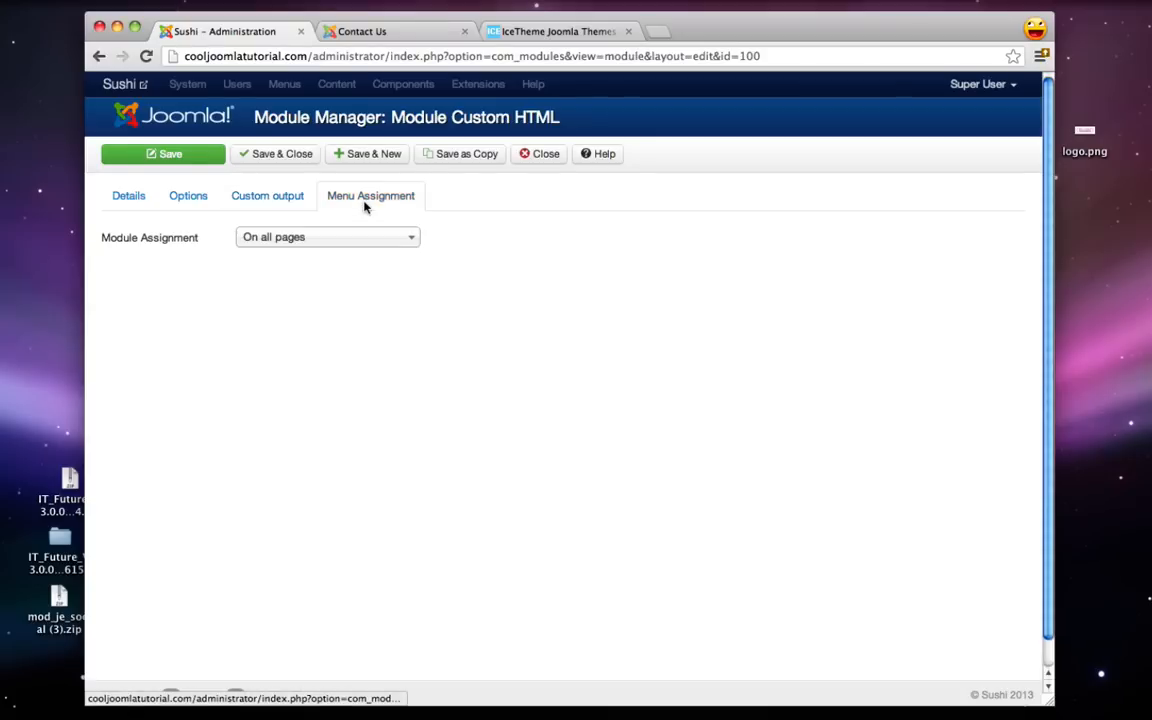
{"action": "left_click", "coordinate": [336, 239]}
{"action": "left_click", "coordinate": [321, 301]}
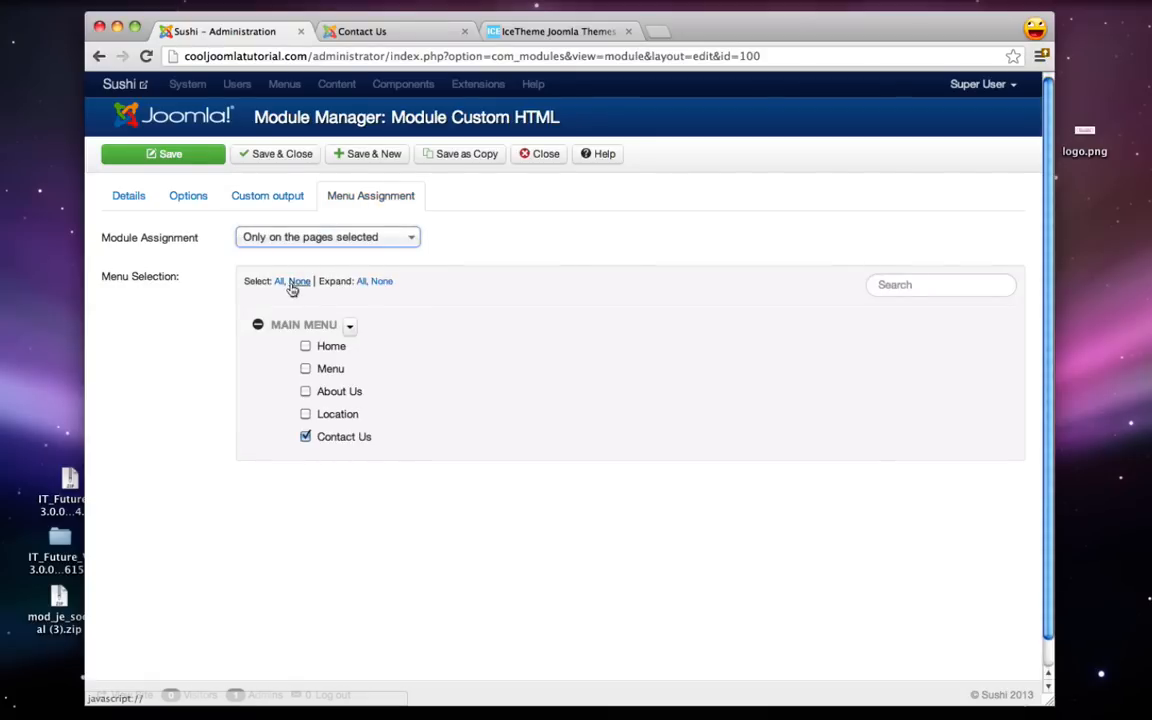
{"action": "left_click", "coordinate": [296, 283]}
{"action": "left_click", "coordinate": [305, 437]}
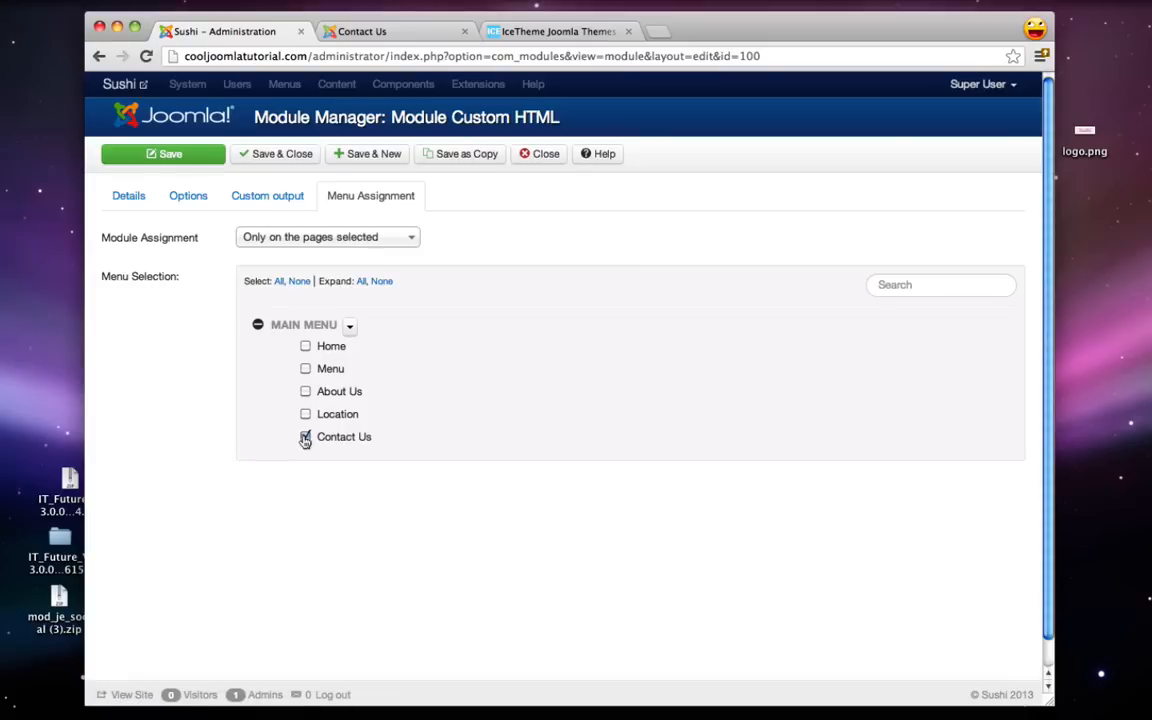
{"action": "left_click", "coordinate": [264, 157]}
- Reload the live Contact Us page to show the Contact box above Location, then open a new tab
{"action": "left_click", "coordinate": [368, 31]}
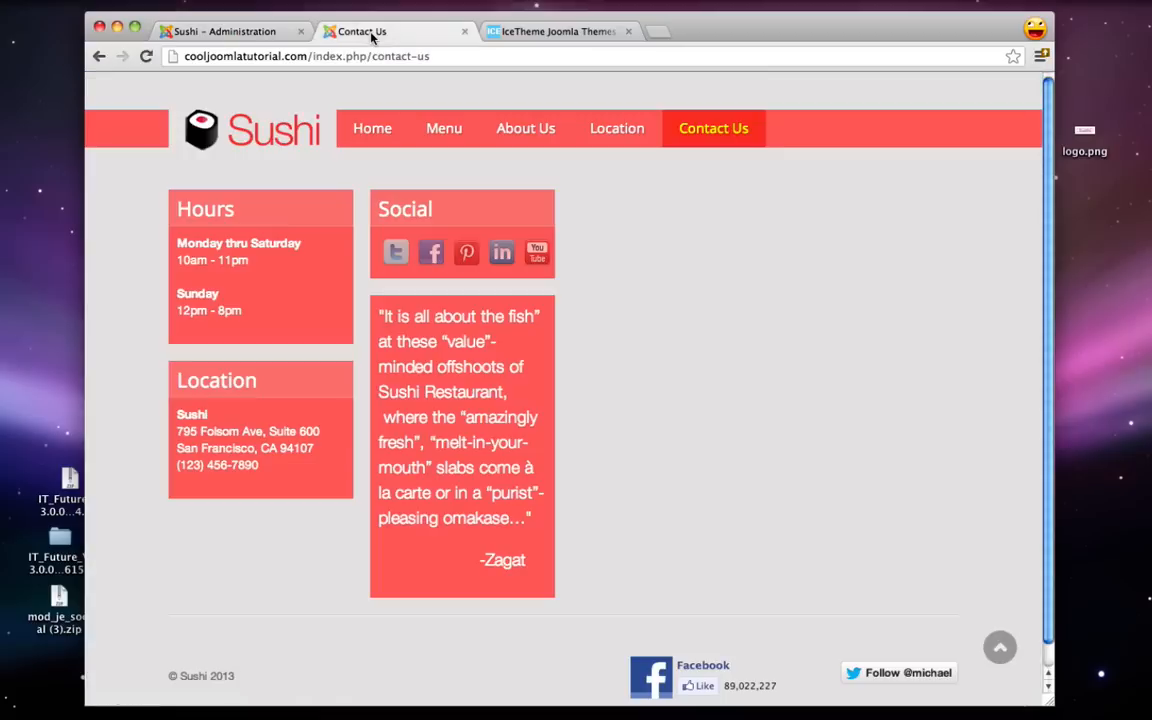
{"action": "left_click", "coordinate": [146, 57]}
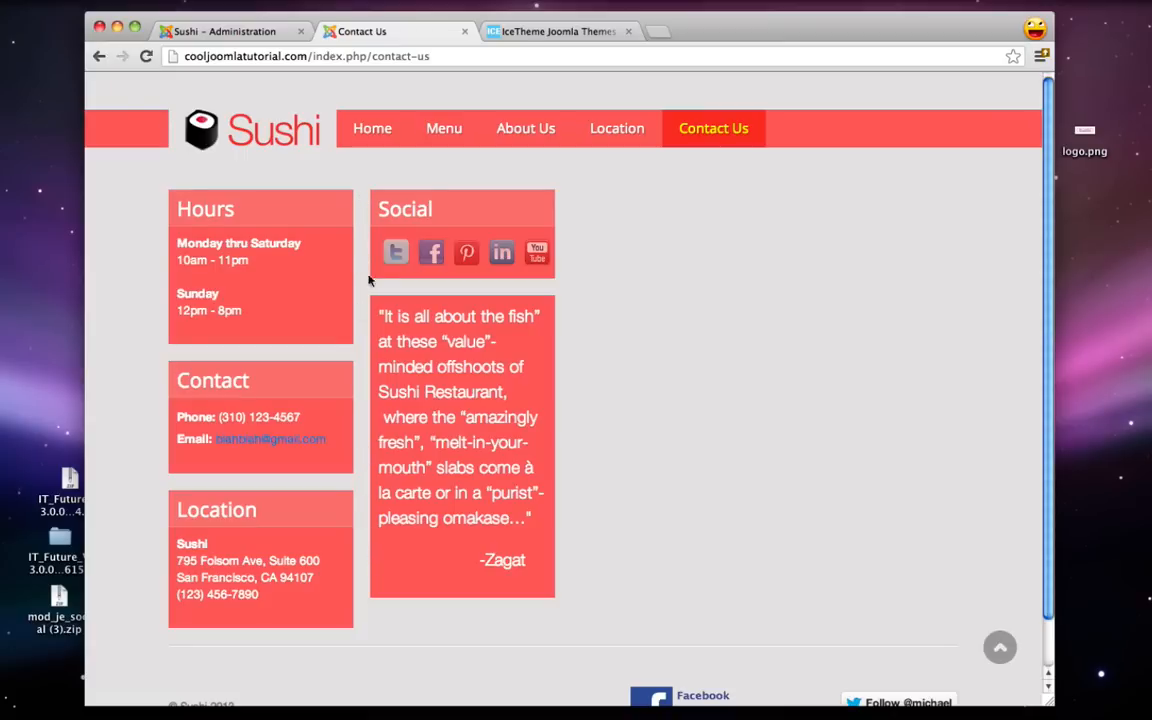
{"action": "key", "text": "super+t"}
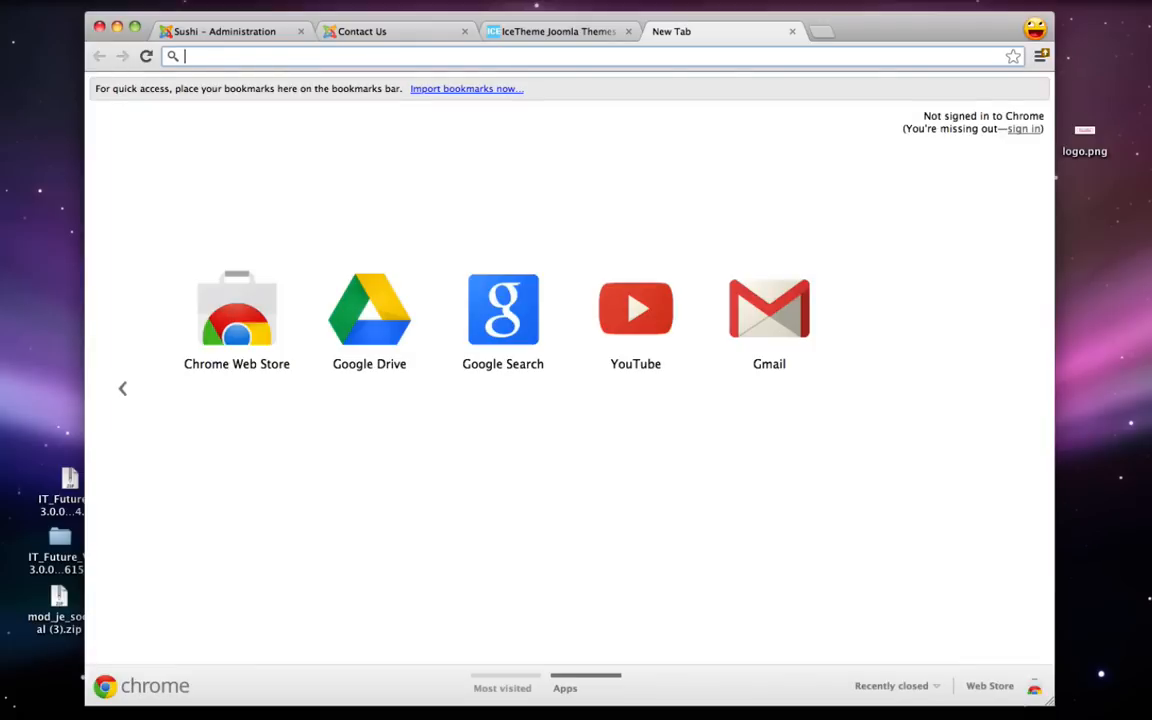
- Search Google for 'fox contact joomla' and open the Fox Contact Form listing in the Extensions Directory
{"action": "type", "text": "fox contact"}
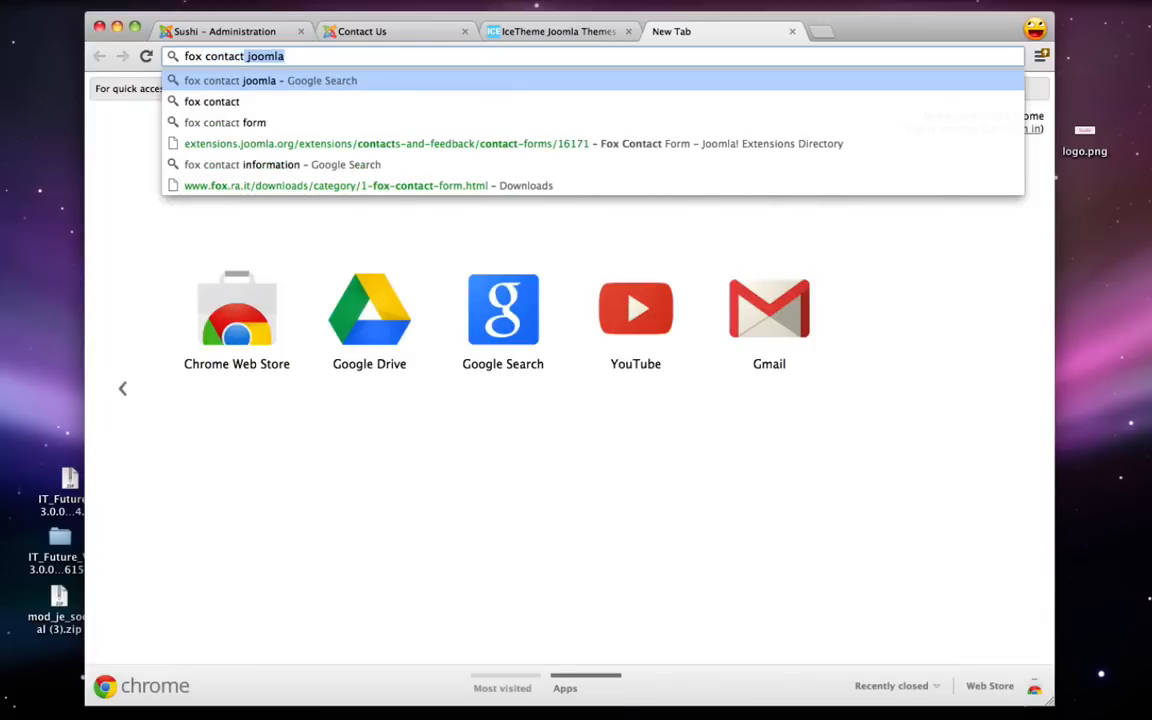
{"action": "key", "text": "Return"}
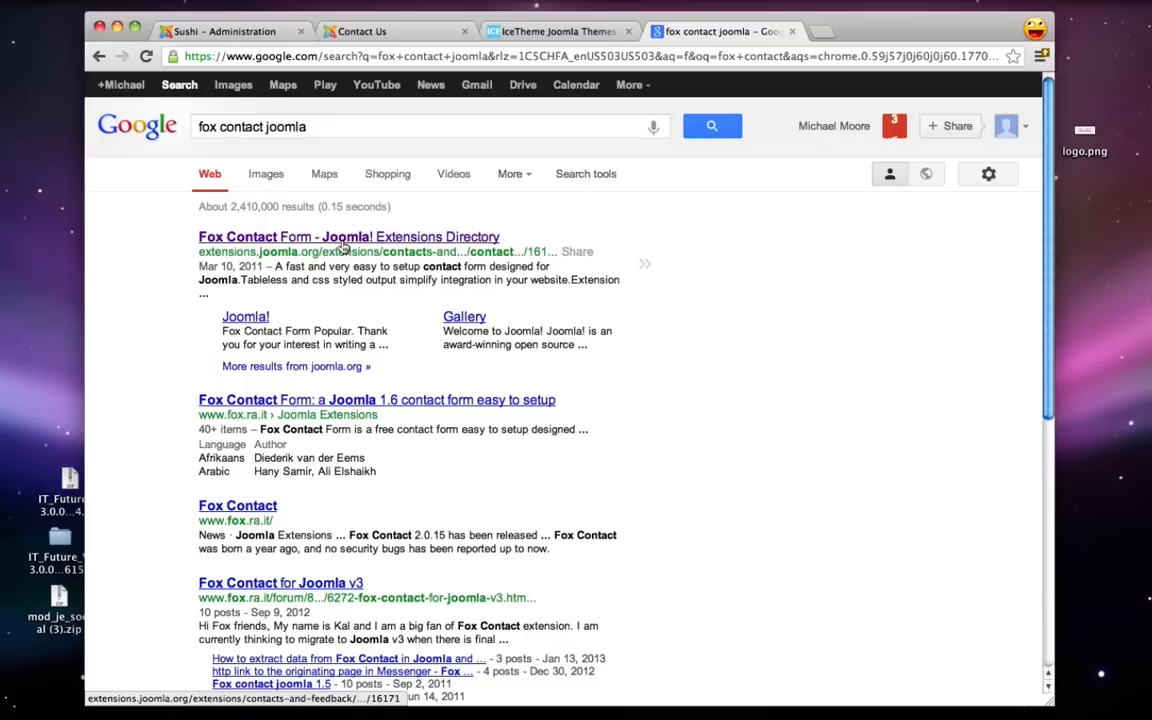
{"action": "left_click", "coordinate": [342, 240]}
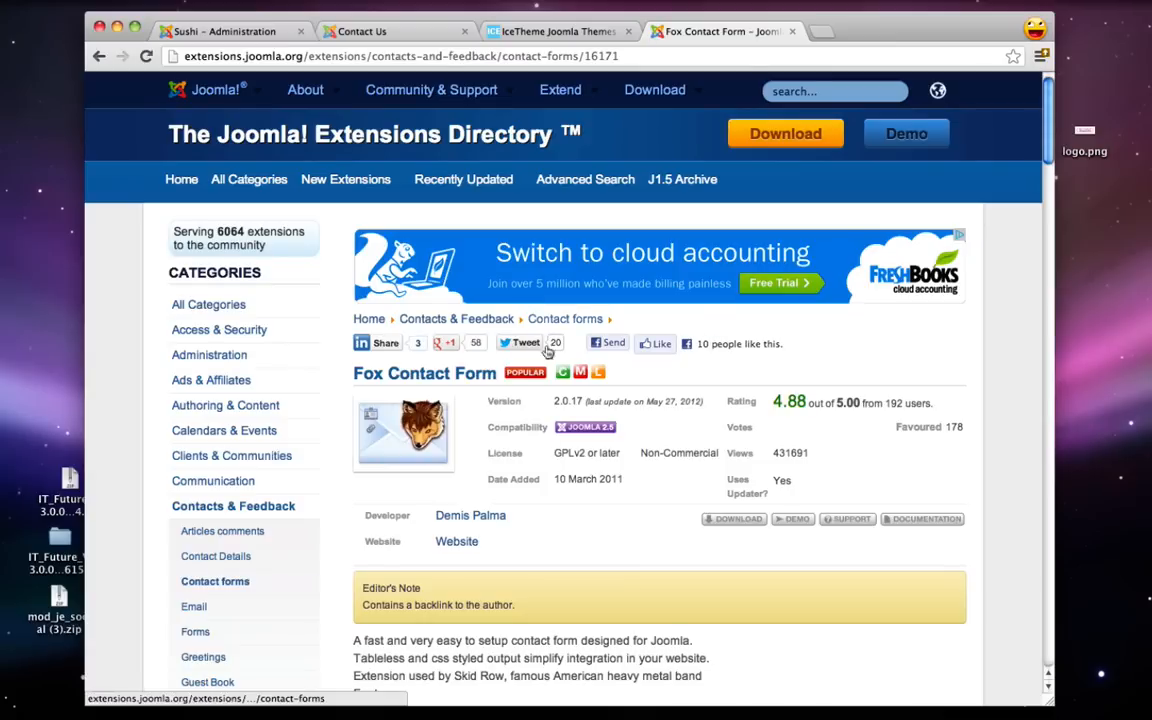
- Download the free Fox Contact 2.0.19 zip from fox.ra.it and dismiss the downloads bar
{"action": "left_click", "coordinate": [724, 524]}
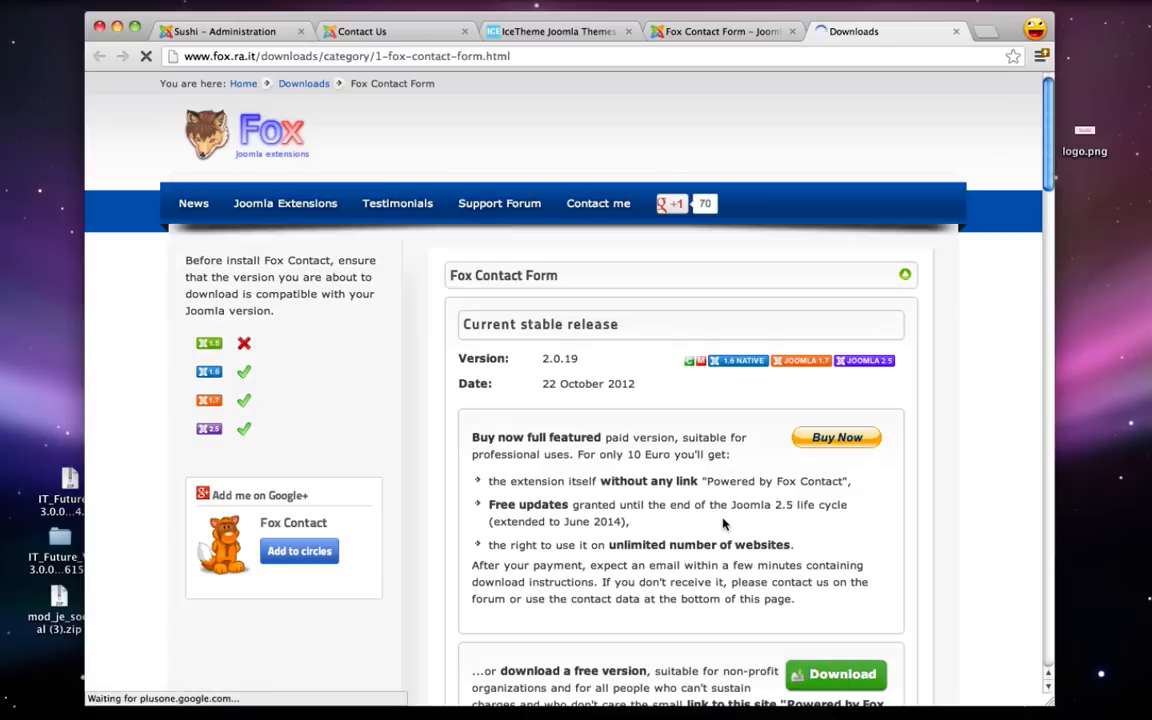
{"action": "scroll", "coordinate": [724, 524], "scroll_direction": "down", "scroll_amount": 3}
{"action": "scroll", "coordinate": [700, 510], "scroll_direction": "down", "scroll_amount": 1}
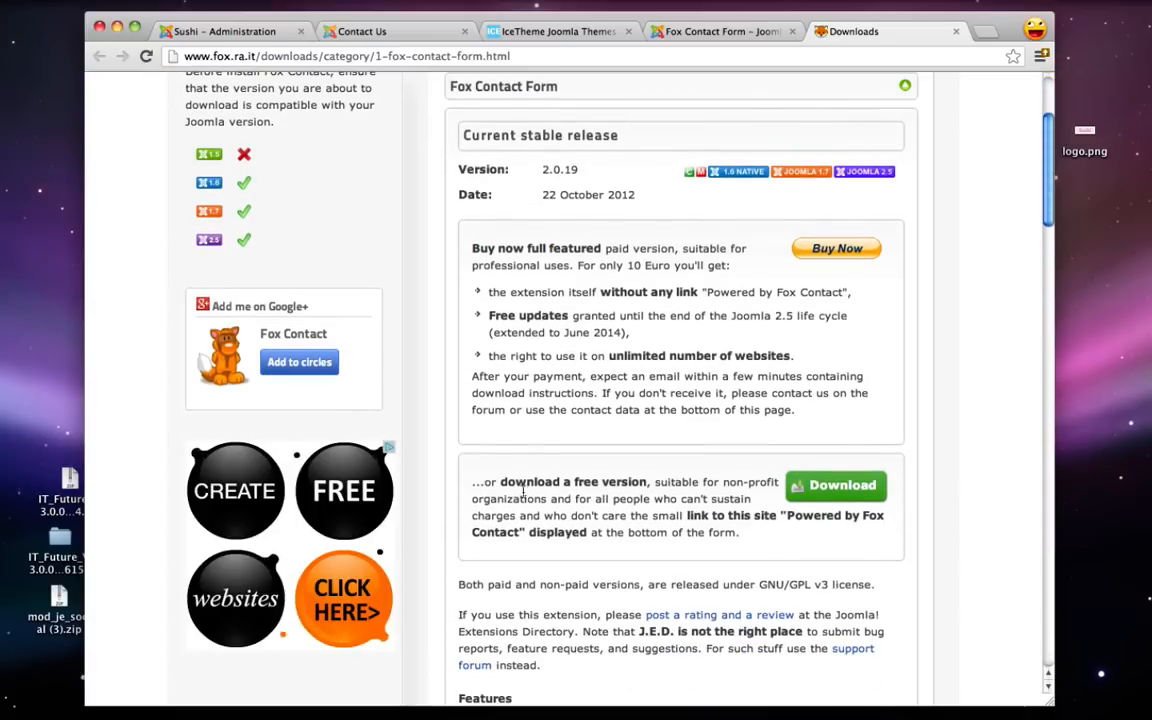
{"action": "left_click", "coordinate": [815, 485]}
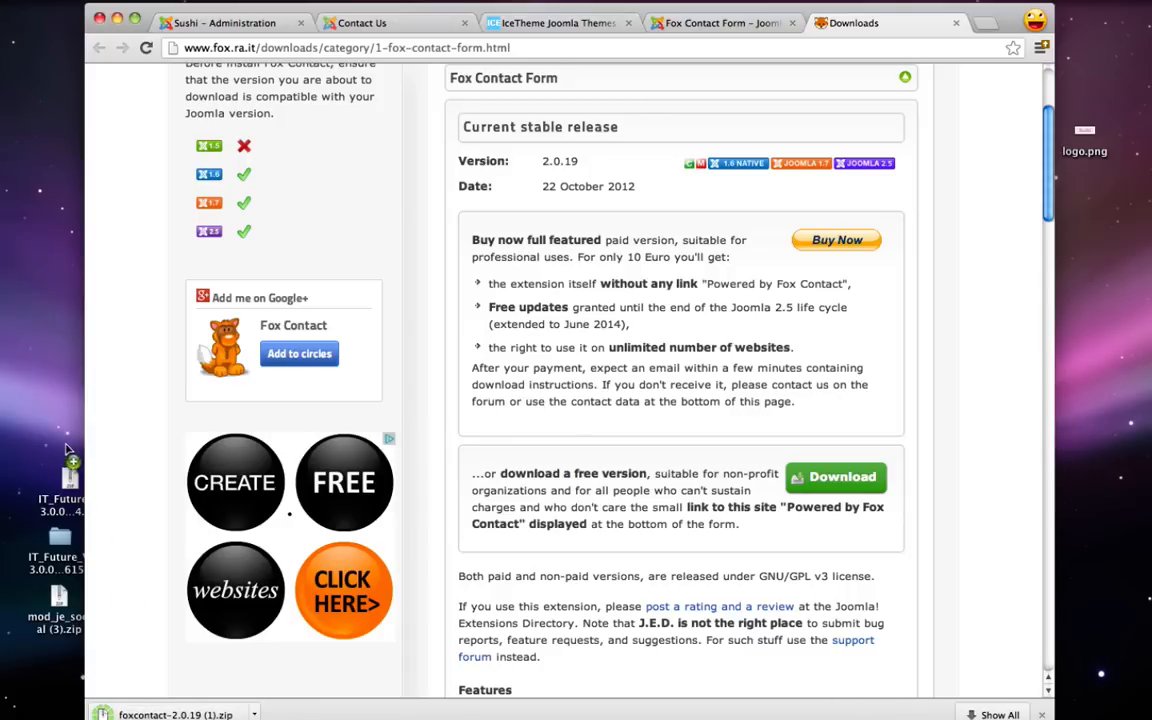
{"action": "left_click_drag", "start_coordinate": [208, 12], "coordinate": [210, 9]}
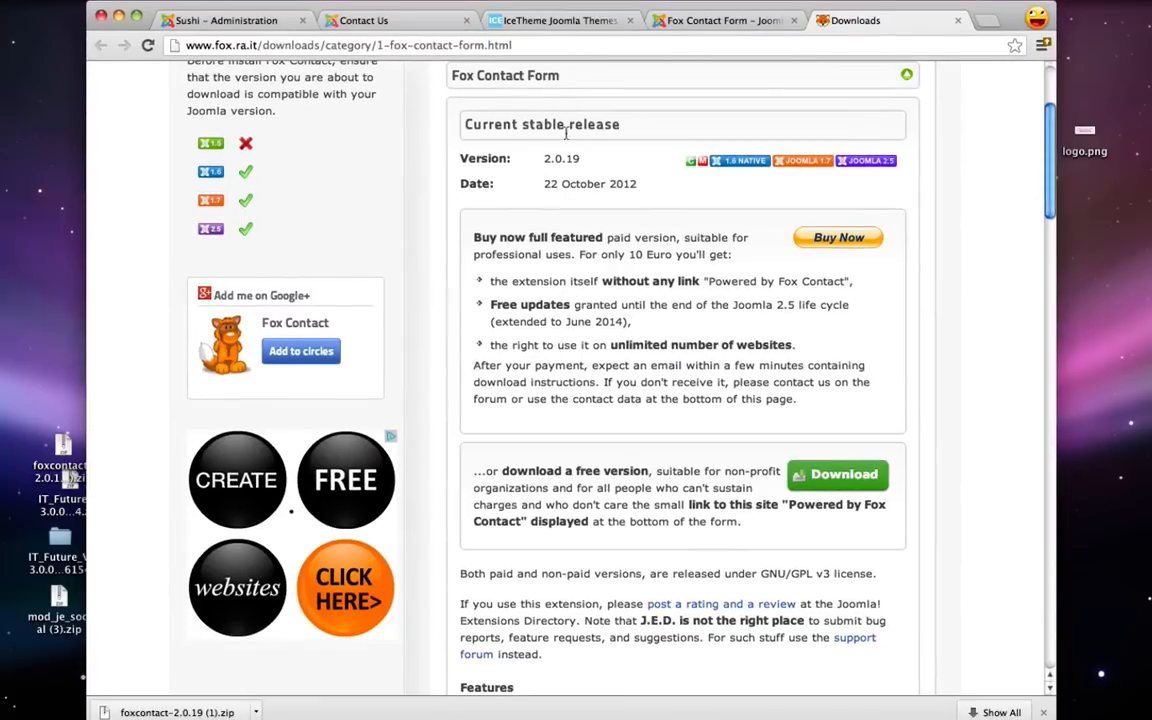
{"action": "left_click", "coordinate": [1043, 712]}
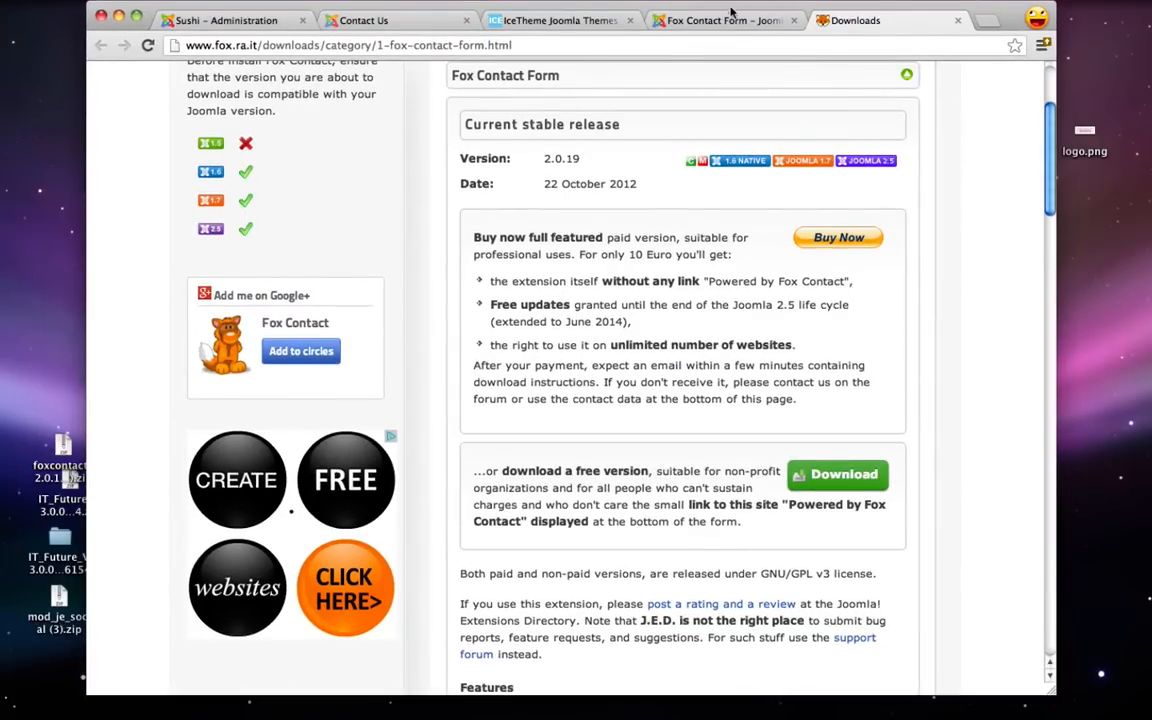
{"action": "left_click_drag", "start_coordinate": [732, 12], "coordinate": [732, 24]}
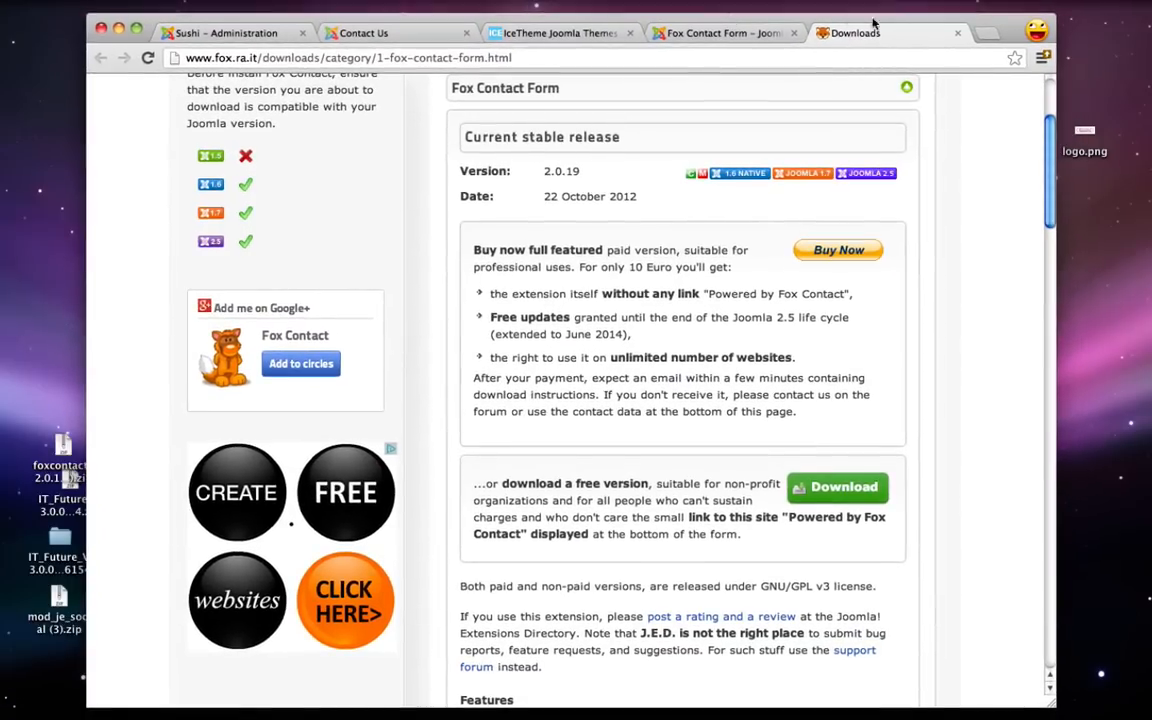
- Close the download tabs and install the foxcontact-2.0.19 zip through the Extension Manager
{"action": "left_click", "coordinate": [956, 34]}
{"action": "left_click", "coordinate": [793, 33]}
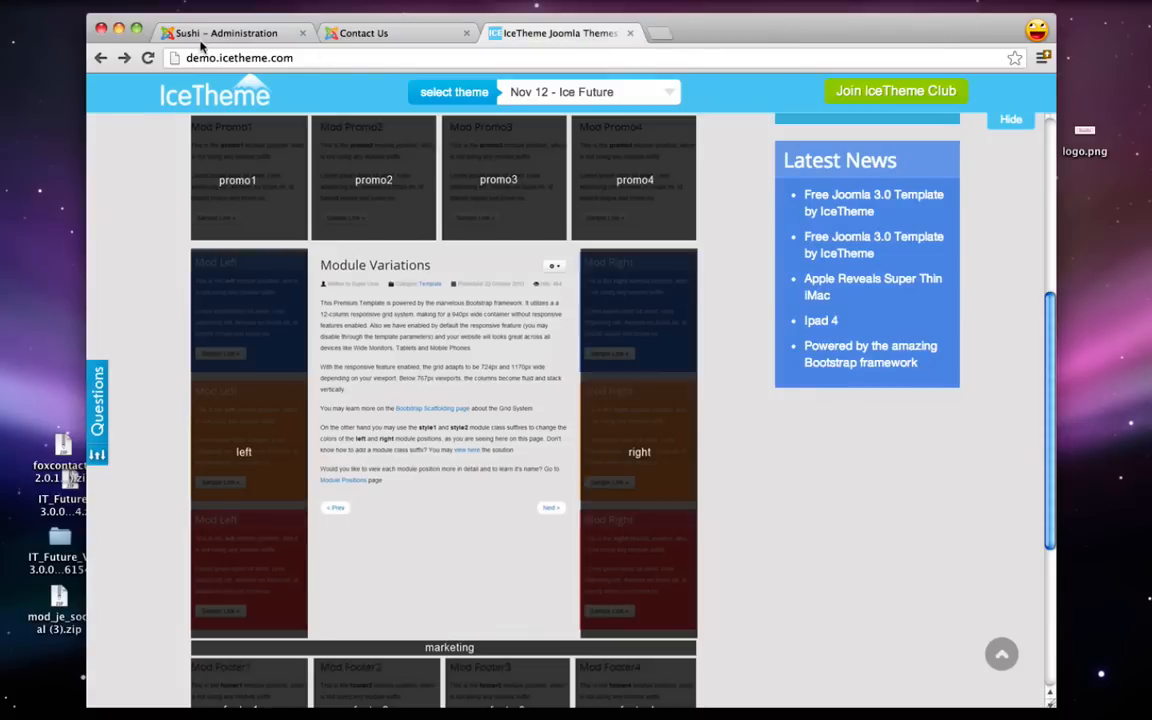
{"action": "left_click", "coordinate": [210, 34]}
{"action": "left_click", "coordinate": [540, 86]}
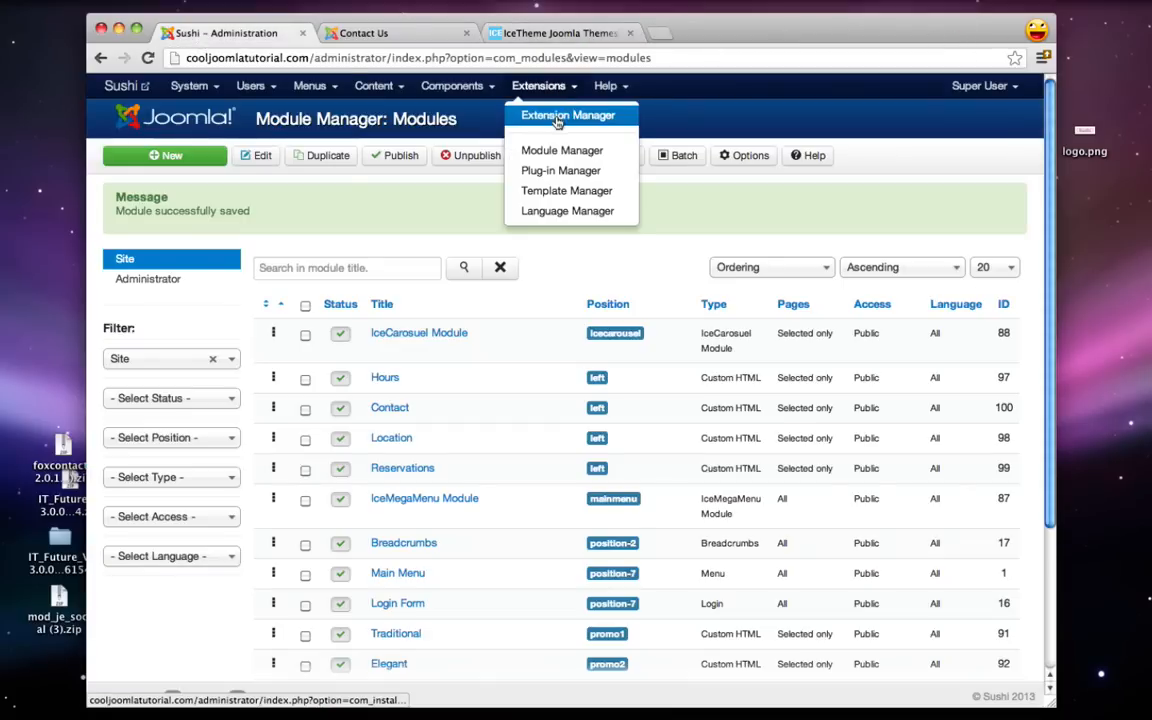
{"action": "left_click", "coordinate": [557, 117]}
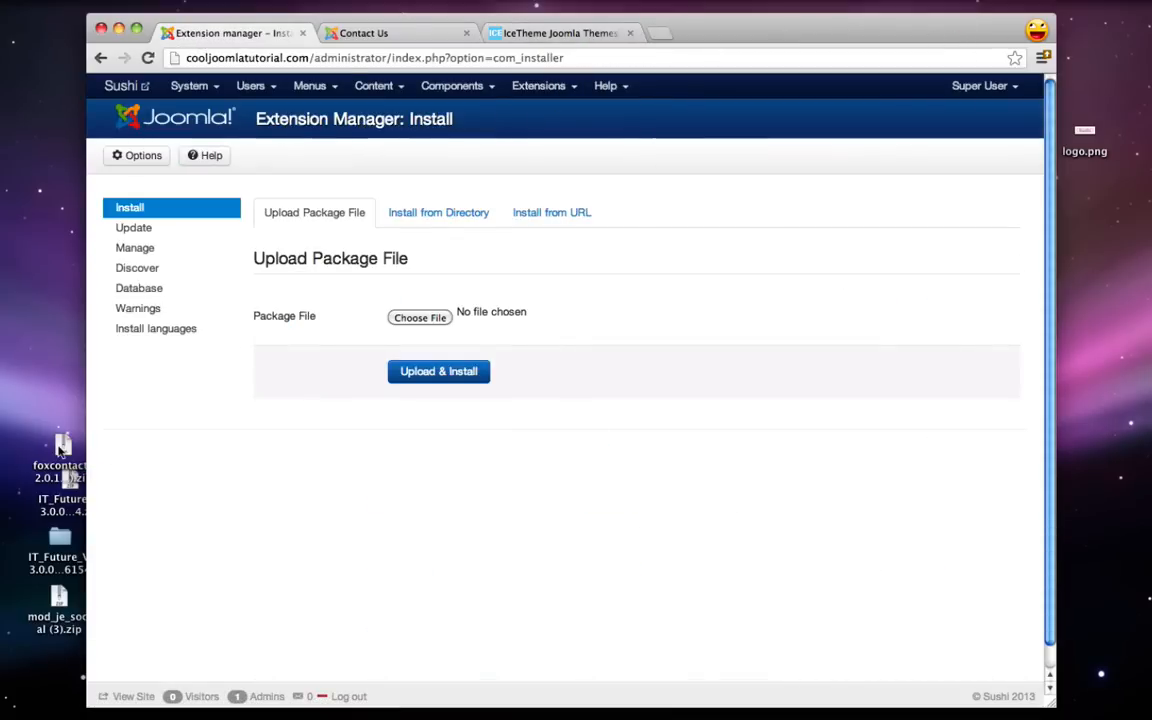
{"action": "left_click_drag", "start_coordinate": [58, 450], "coordinate": [422, 320]}
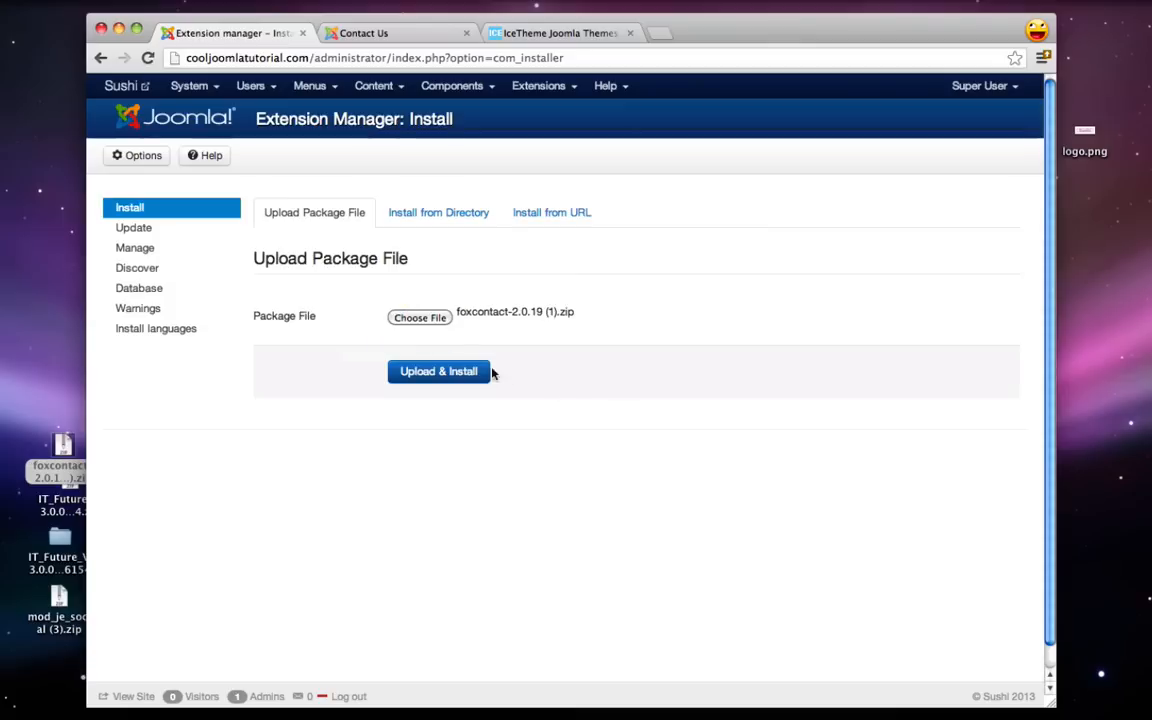
{"action": "left_click", "coordinate": [459, 375]}
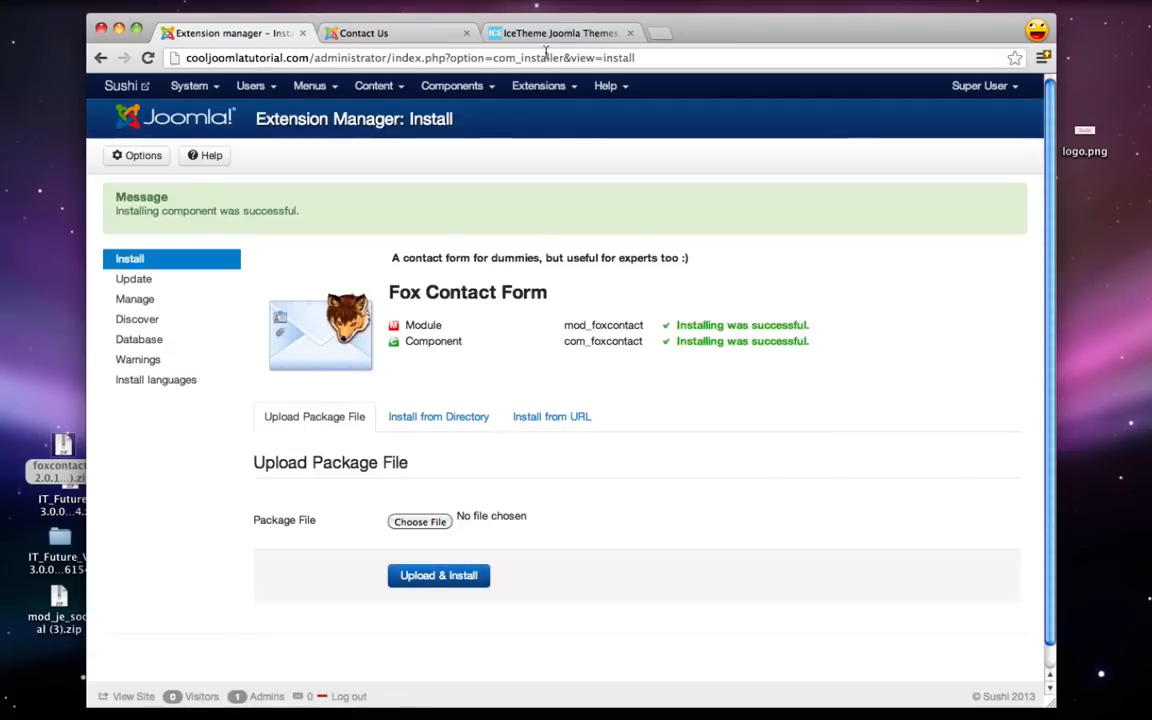
- Create a new Fox Contact module titled 'Contact Form' with its title hidden
{"action": "left_click", "coordinate": [535, 86]}
{"action": "left_click", "coordinate": [562, 150]}
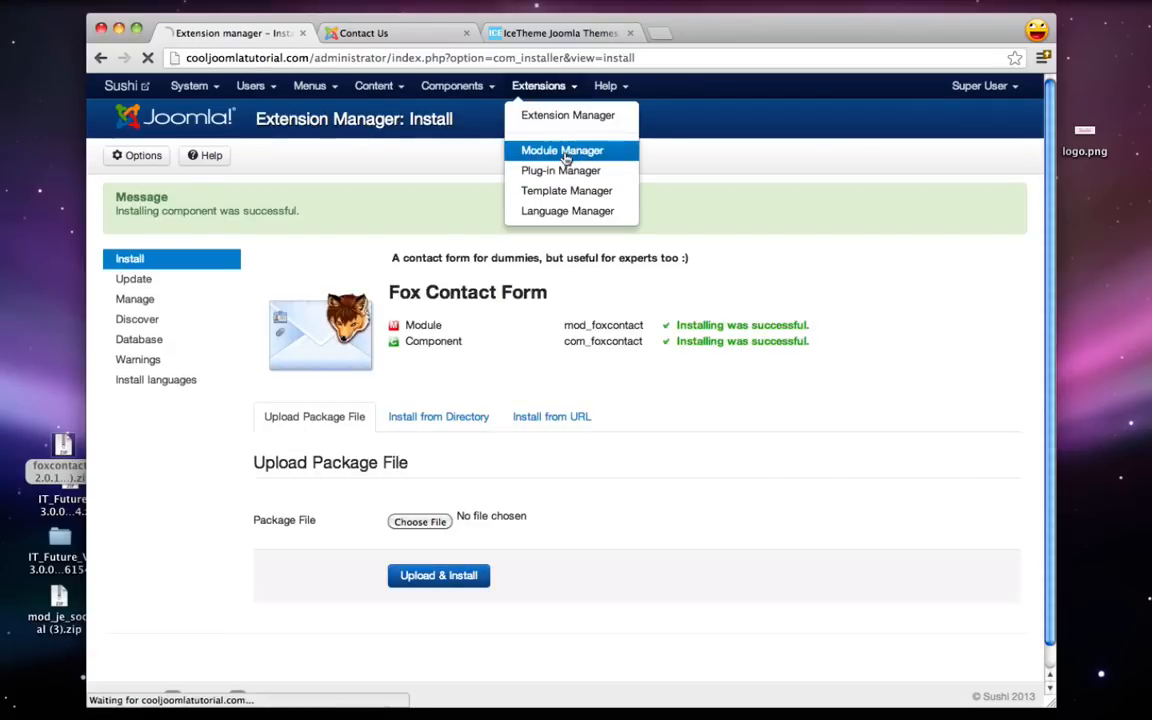
{"action": "left_click", "coordinate": [170, 156]}
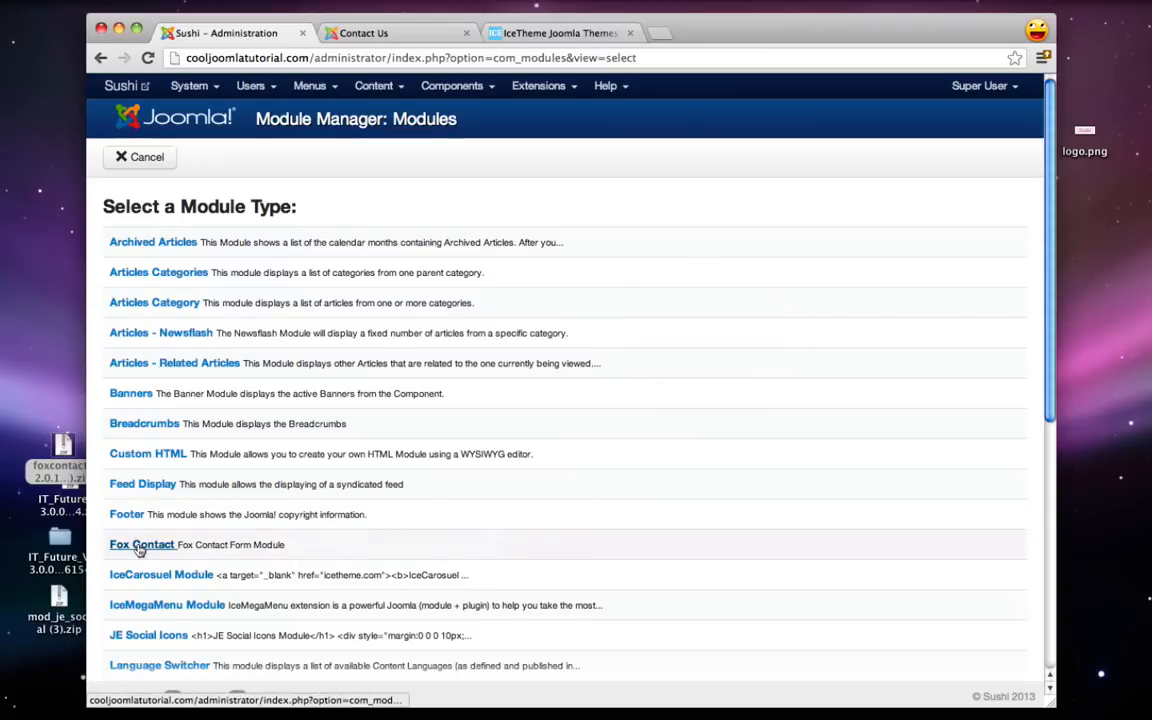
{"action": "left_click", "coordinate": [139, 547]}
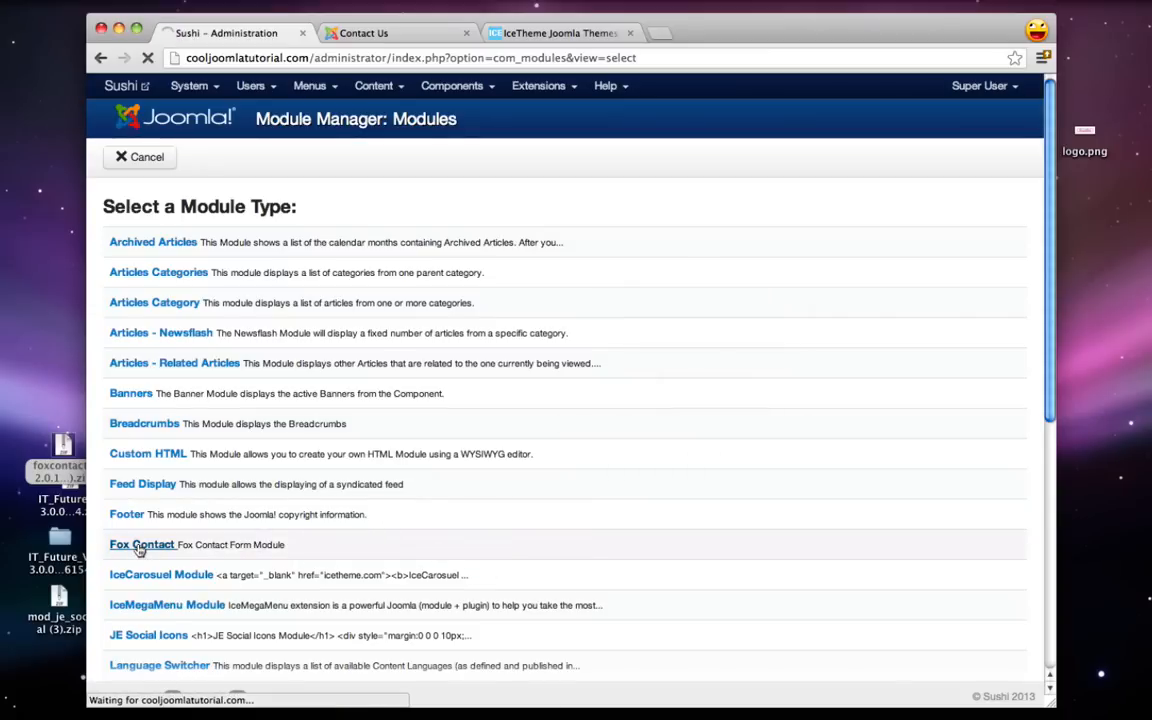
{"action": "left_click", "coordinate": [280, 240]}
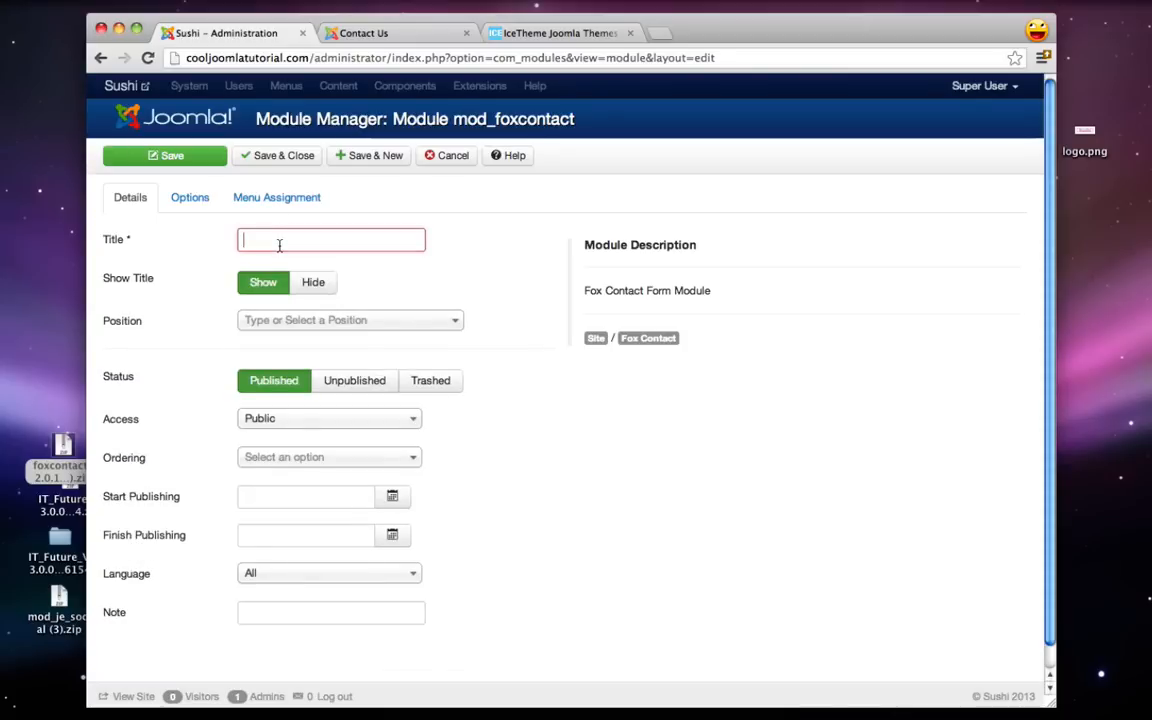
{"action": "type", "text": "Contact Form"}
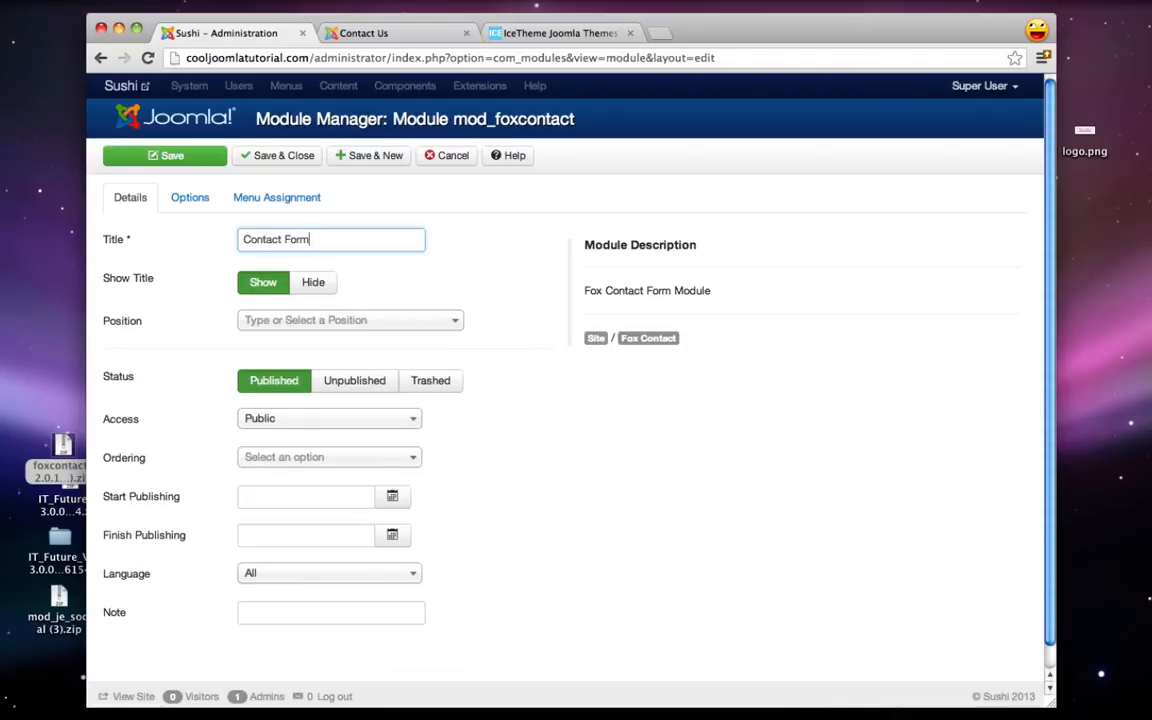
{"action": "left_click", "coordinate": [313, 283]}
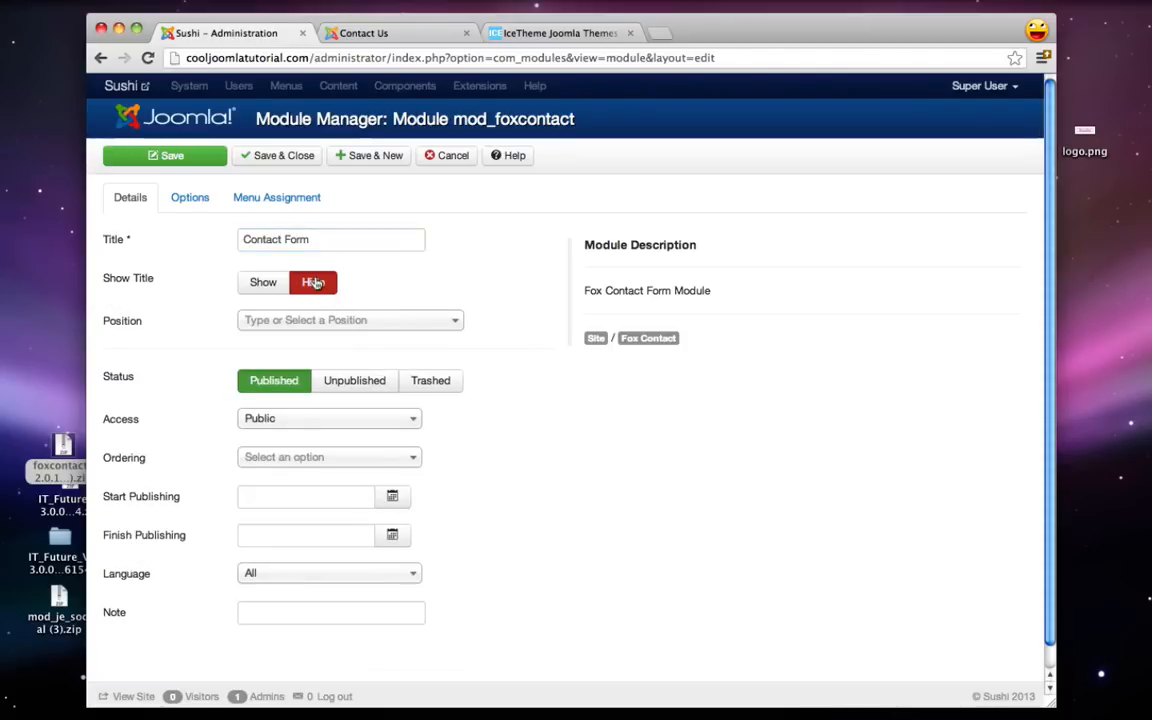
- Check the live Contact Us page, then give the module the custom position 'contactform'
{"action": "mouse_move", "coordinate": [117, 324]}
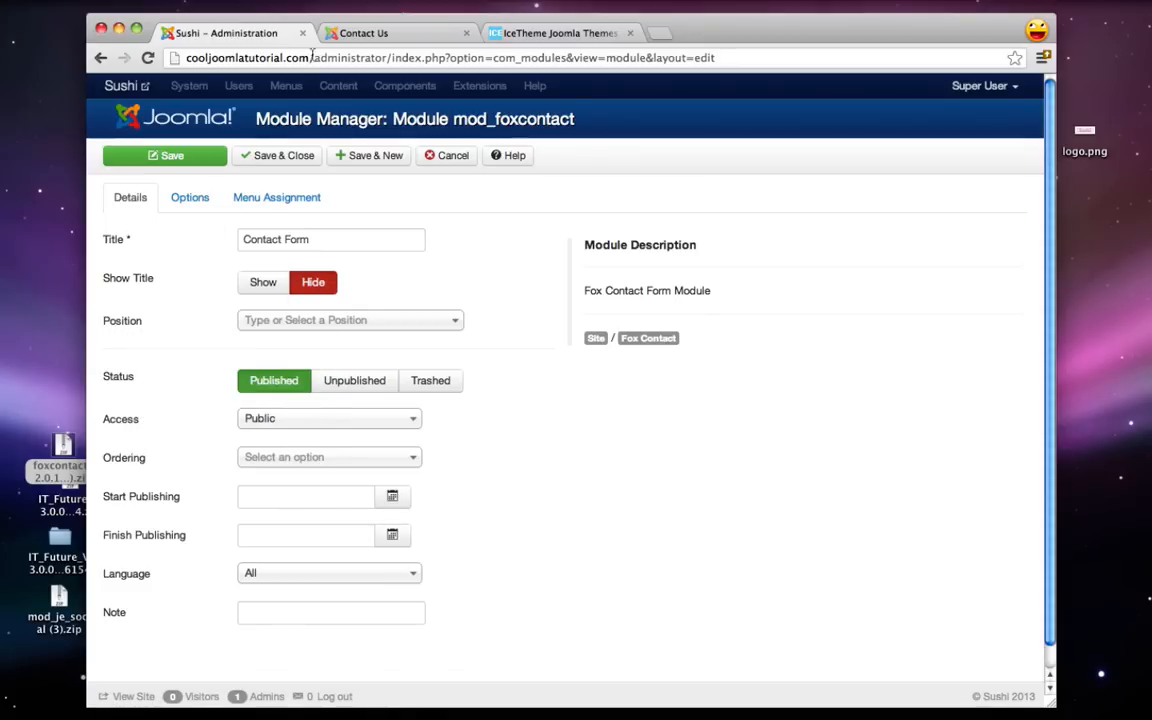
{"action": "left_click", "coordinate": [379, 34]}
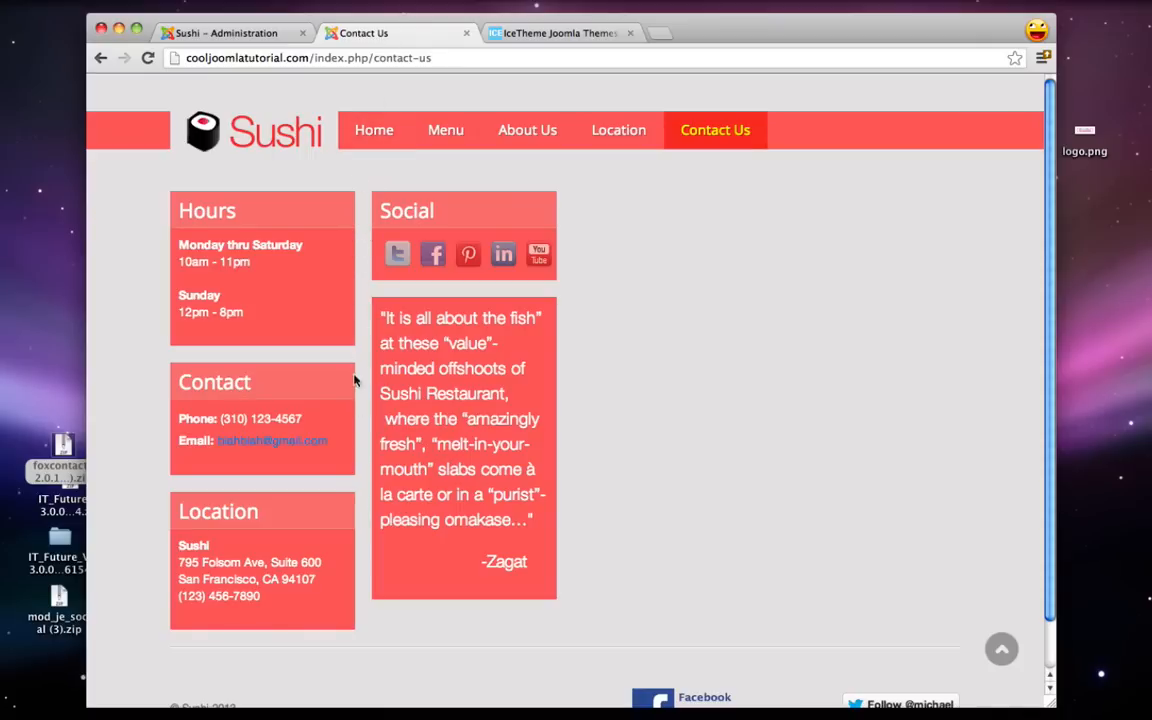
{"action": "left_click", "coordinate": [241, 37]}
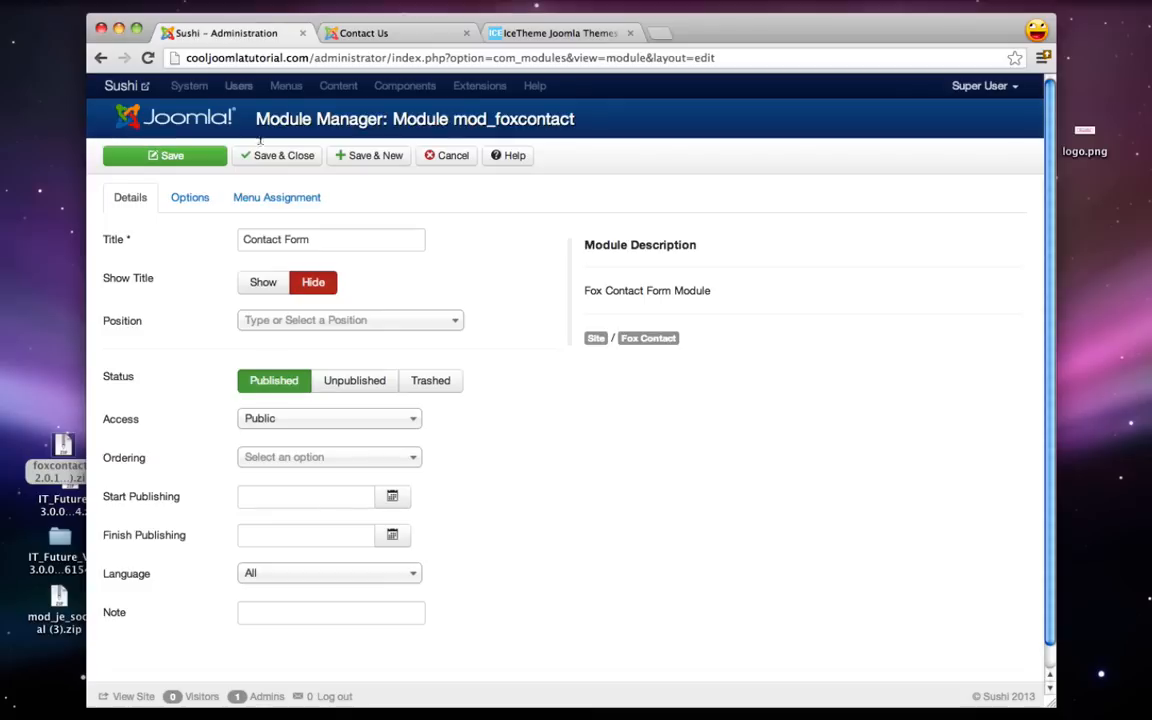
{"action": "left_click", "coordinate": [277, 330]}
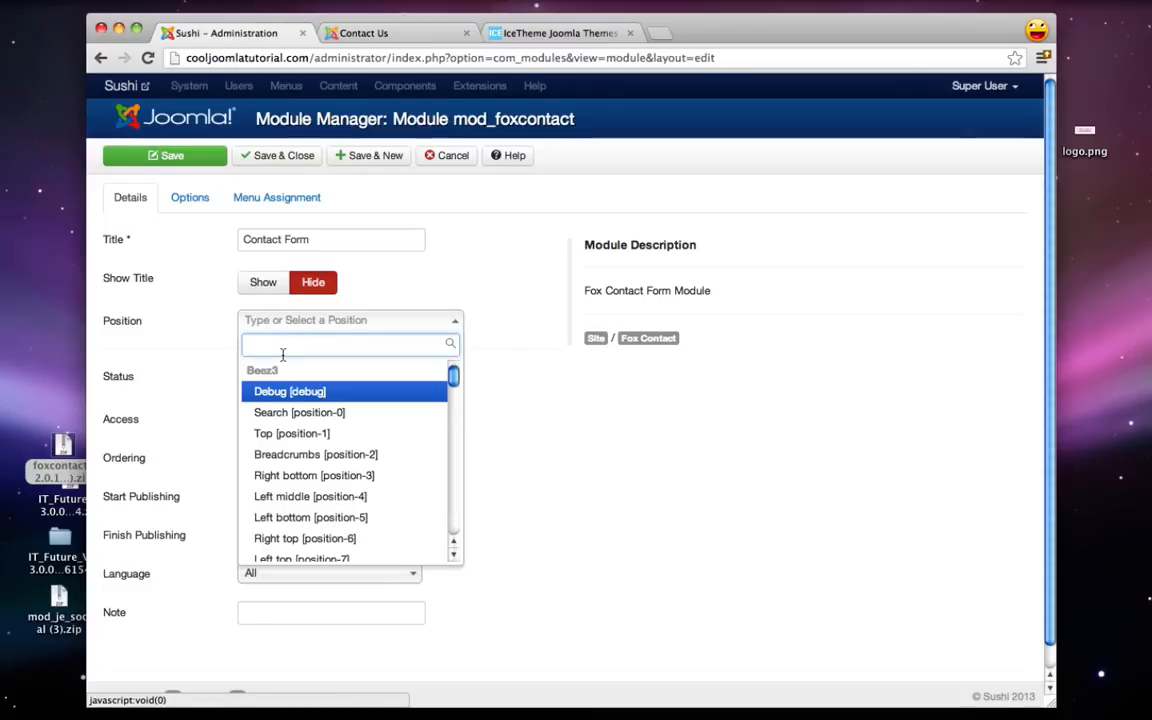
{"action": "type", "text": "contactofrm"}
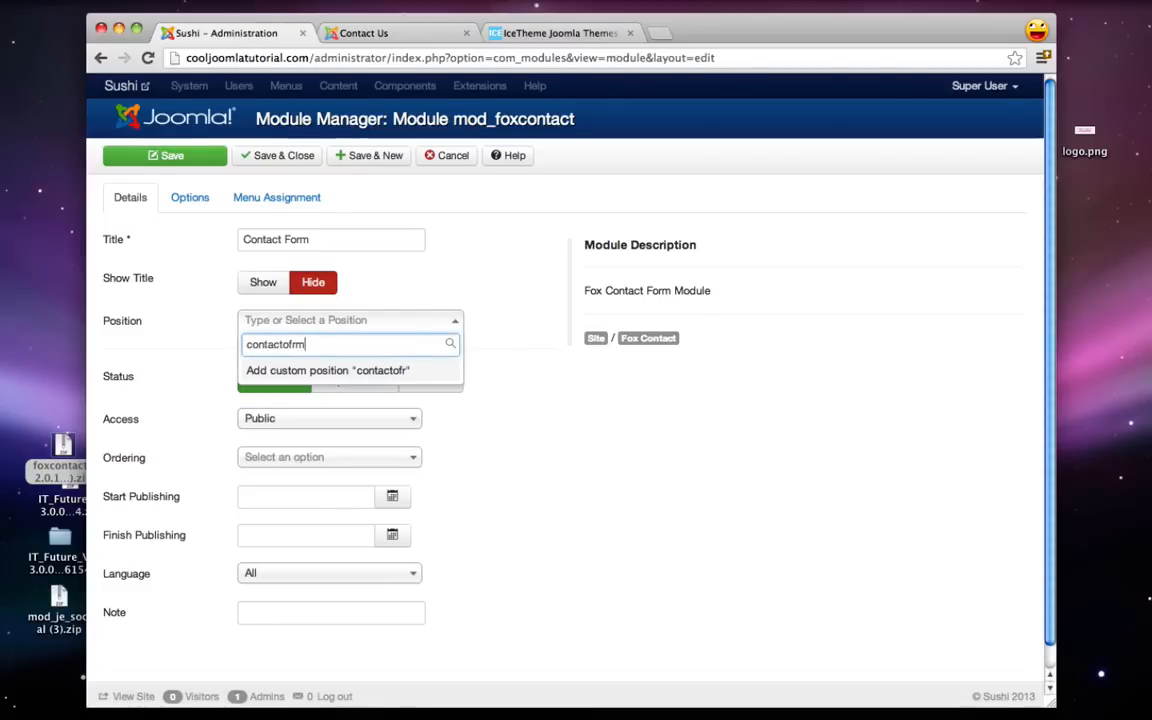
{"action": "type", "text": "orm"}
{"action": "key", "text": "BackSpace"}
{"action": "key", "text": "BackSpace"}
{"action": "type", "text": "form"}
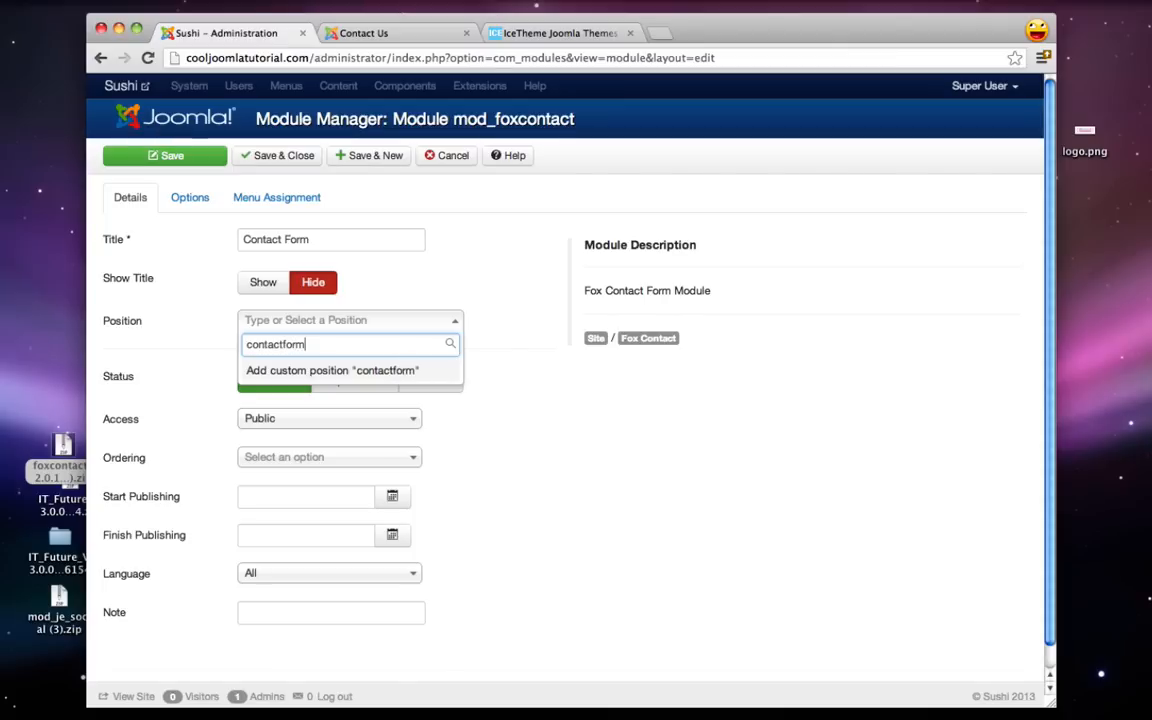
{"action": "key", "text": "Return"}
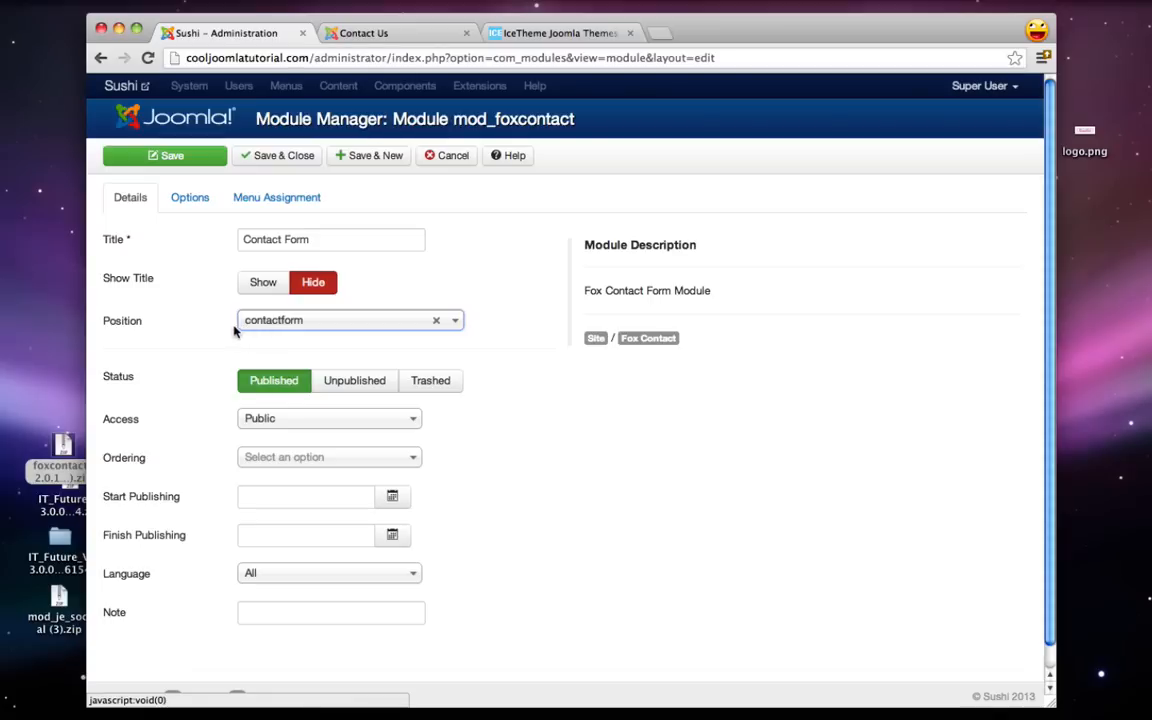
- Replace the module's Email to recipient with the site owner's e-mail address
{"action": "left_click", "coordinate": [192, 199]}
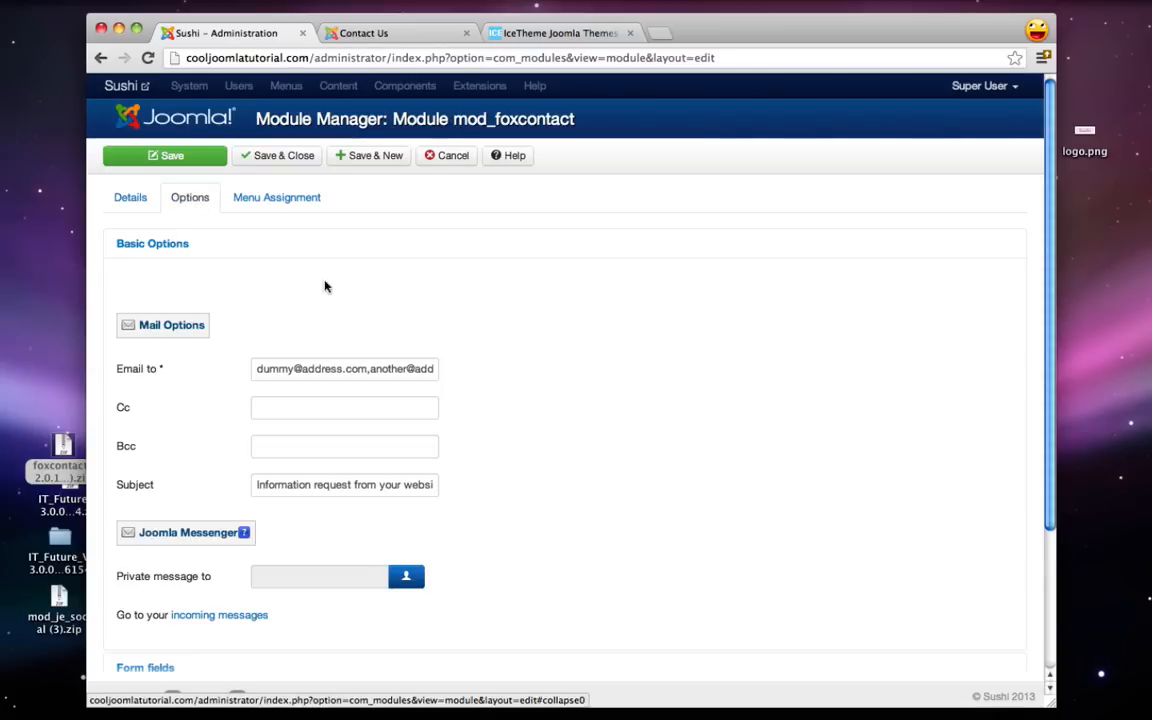
{"action": "triple_click", "coordinate": [338, 371]}
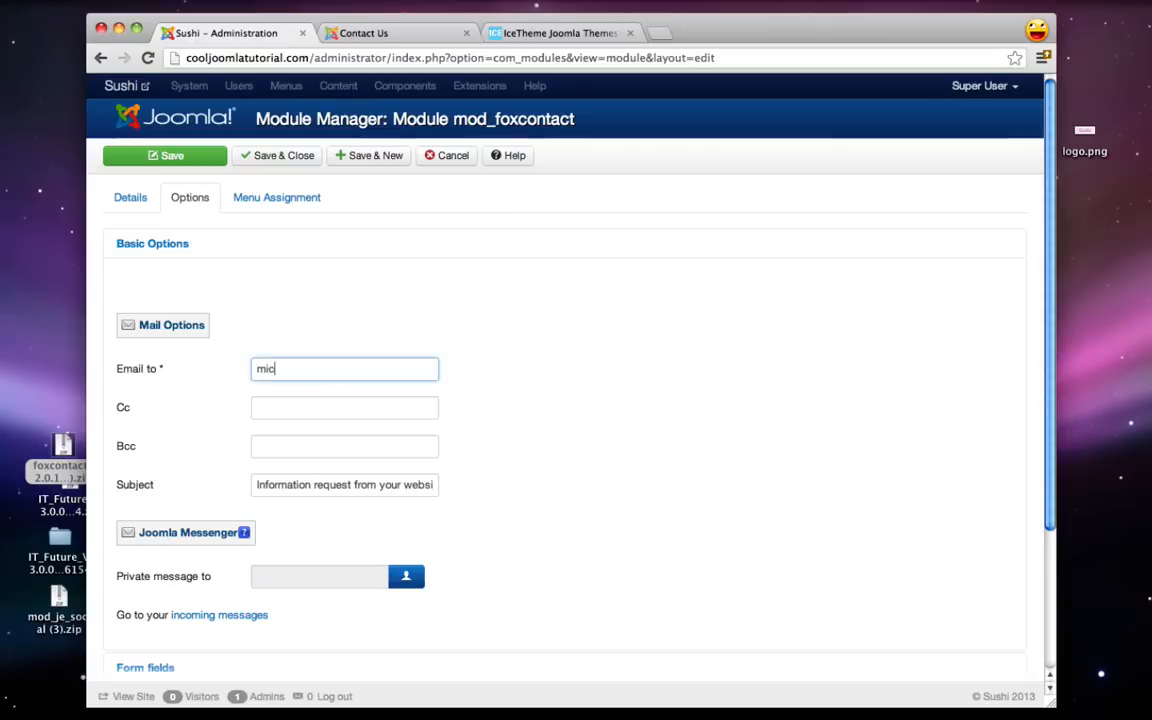
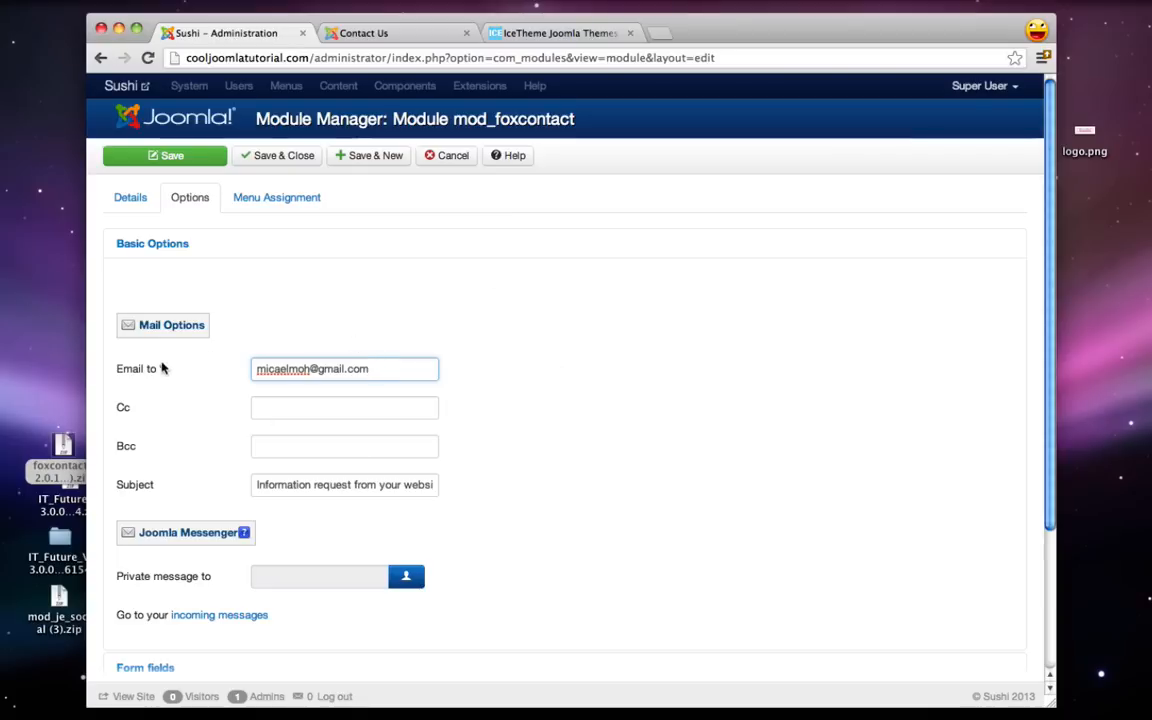
- Assign the module only to the Contact Us page and save it
{"action": "mouse_move", "coordinate": [125, 377]}
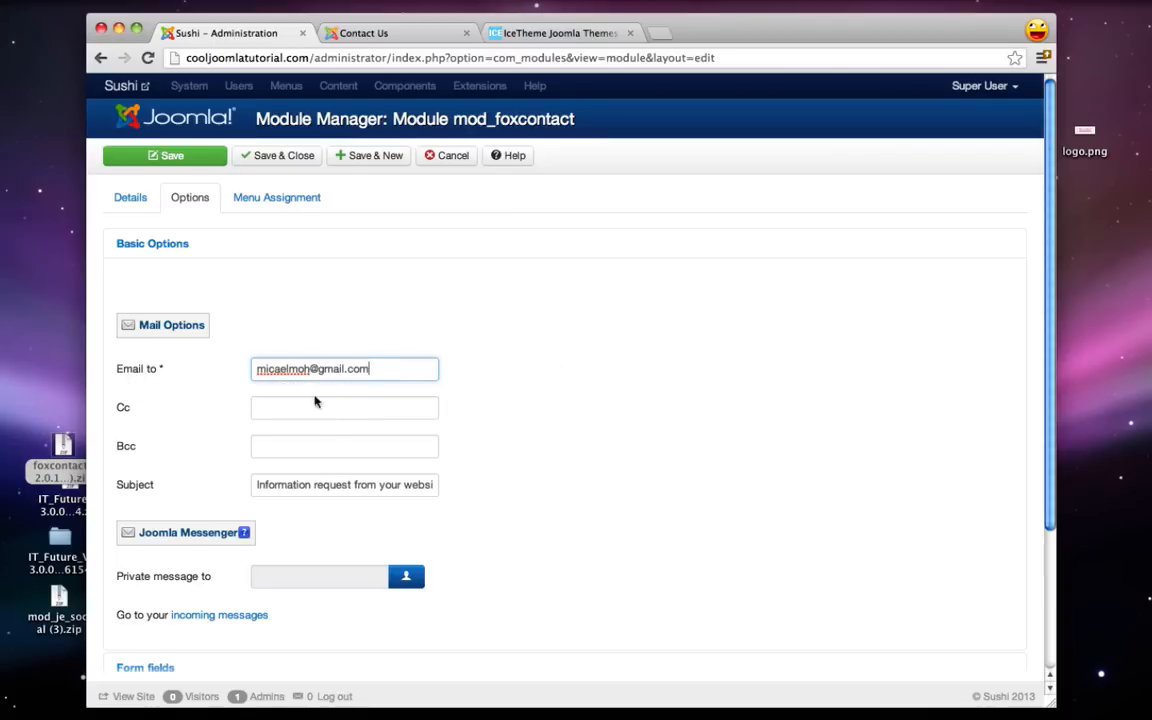
{"action": "left_click", "coordinate": [283, 205]}
{"action": "left_click", "coordinate": [300, 244]}
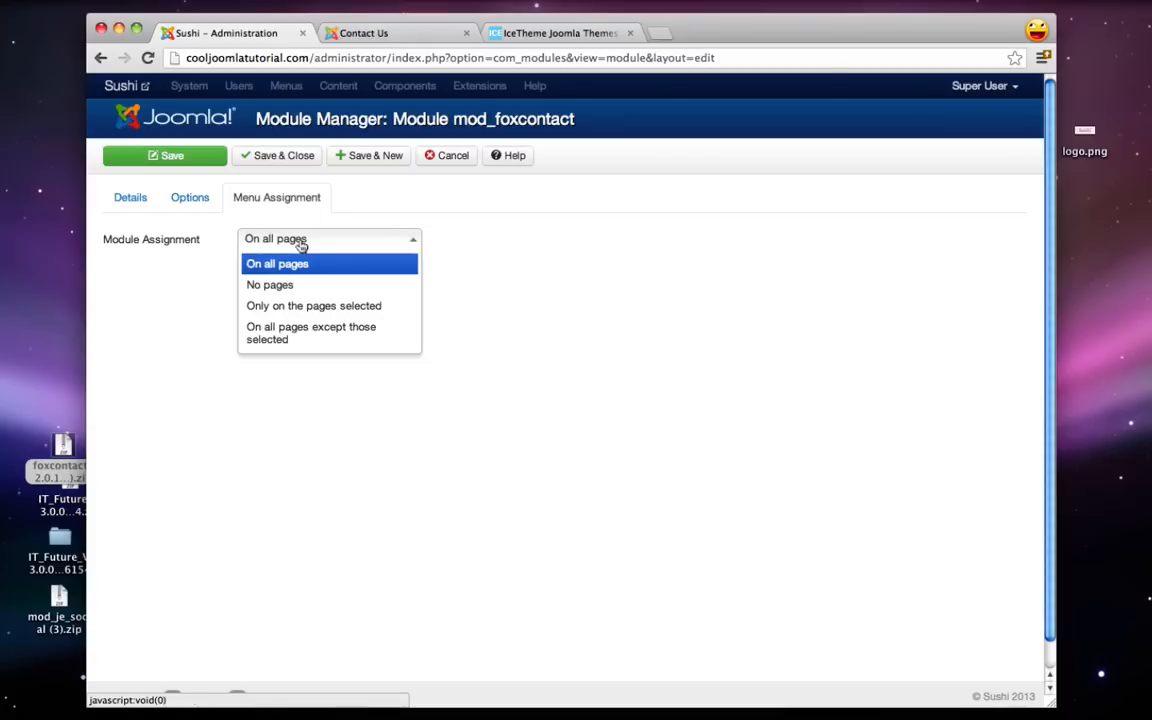
{"action": "left_click", "coordinate": [285, 305]}
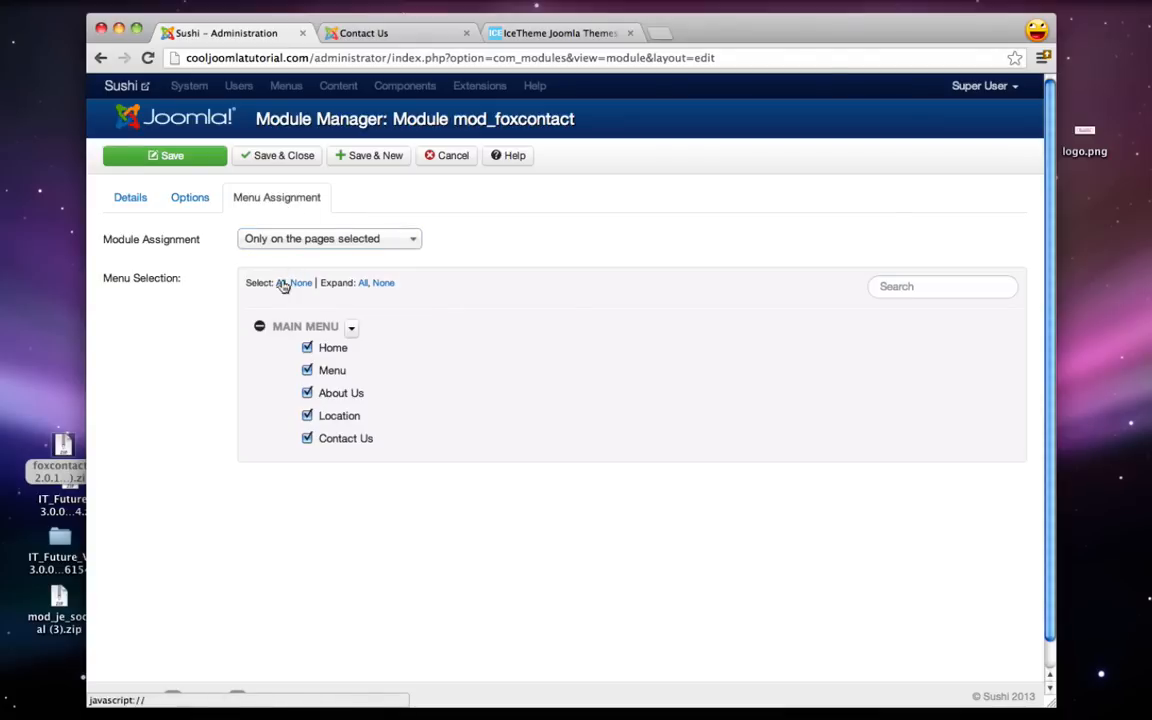
{"action": "left_click", "coordinate": [300, 283]}
{"action": "left_click", "coordinate": [307, 440]}
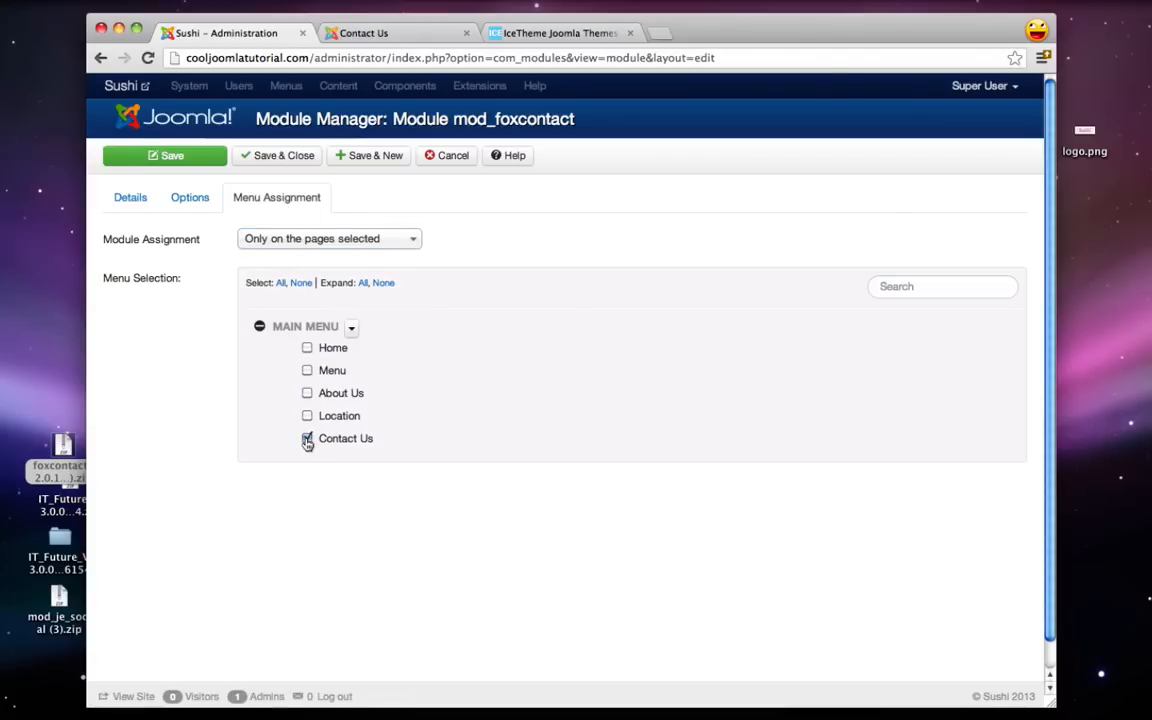
{"action": "left_click", "coordinate": [192, 158]}
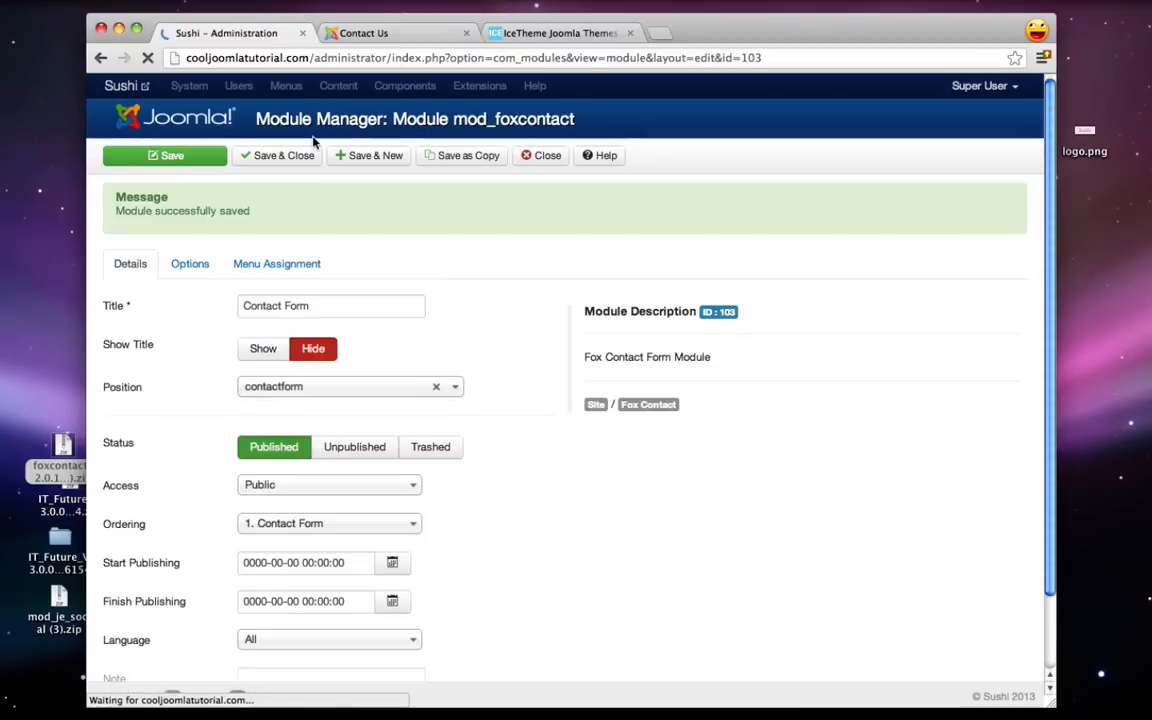
- Reload the live Contact Us page to check the form, then close the module editor
{"action": "left_click", "coordinate": [362, 33]}
{"action": "left_click", "coordinate": [147, 57]}
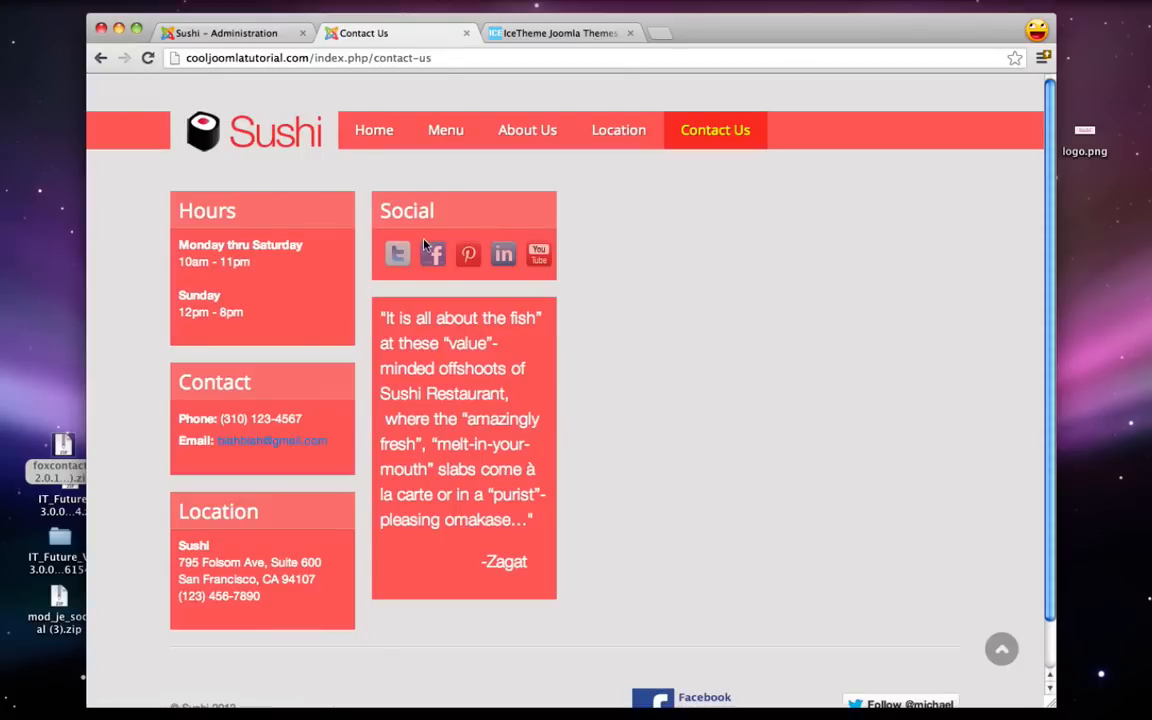
{"action": "left_click", "coordinate": [239, 33]}
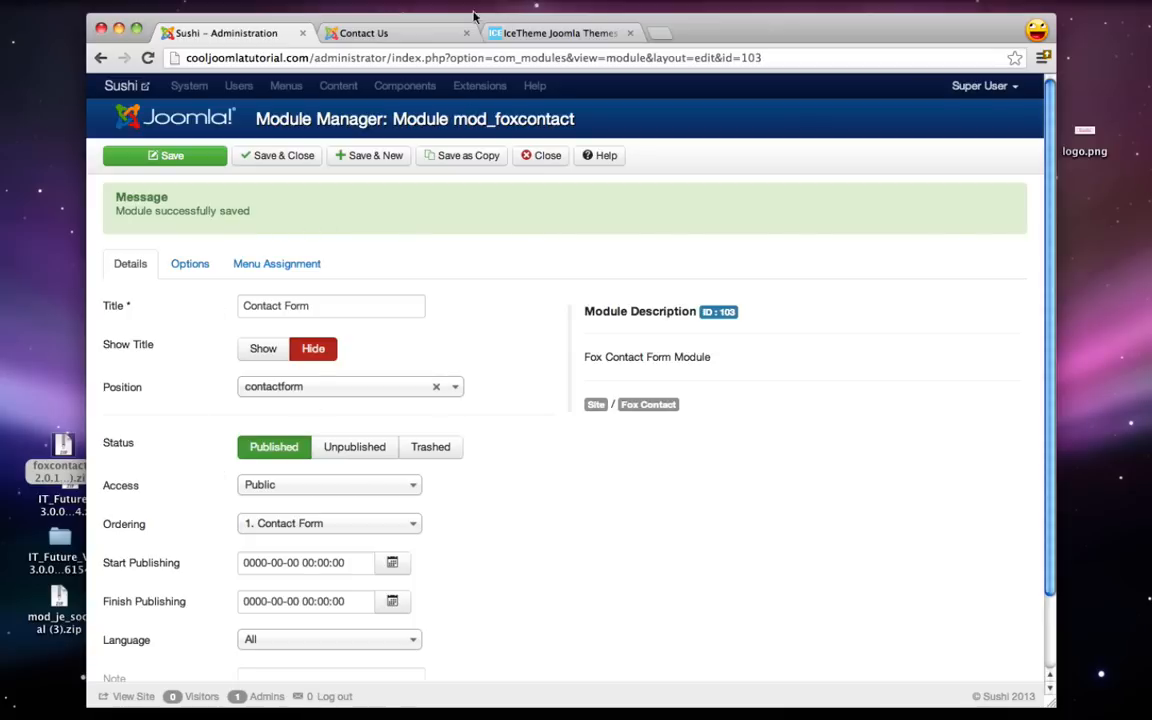
{"action": "left_click", "coordinate": [541, 160]}
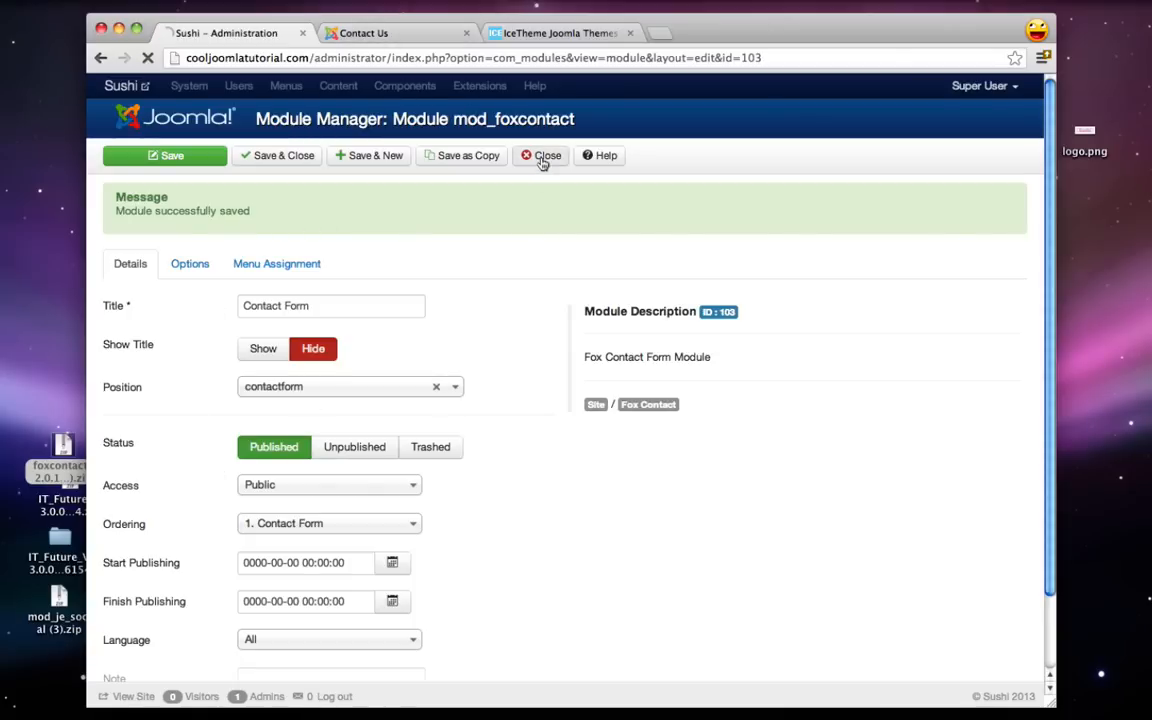
- Add {loadposition contactform} to the Contact Us article body and save and close the article
{"action": "left_click", "coordinate": [370, 88]}
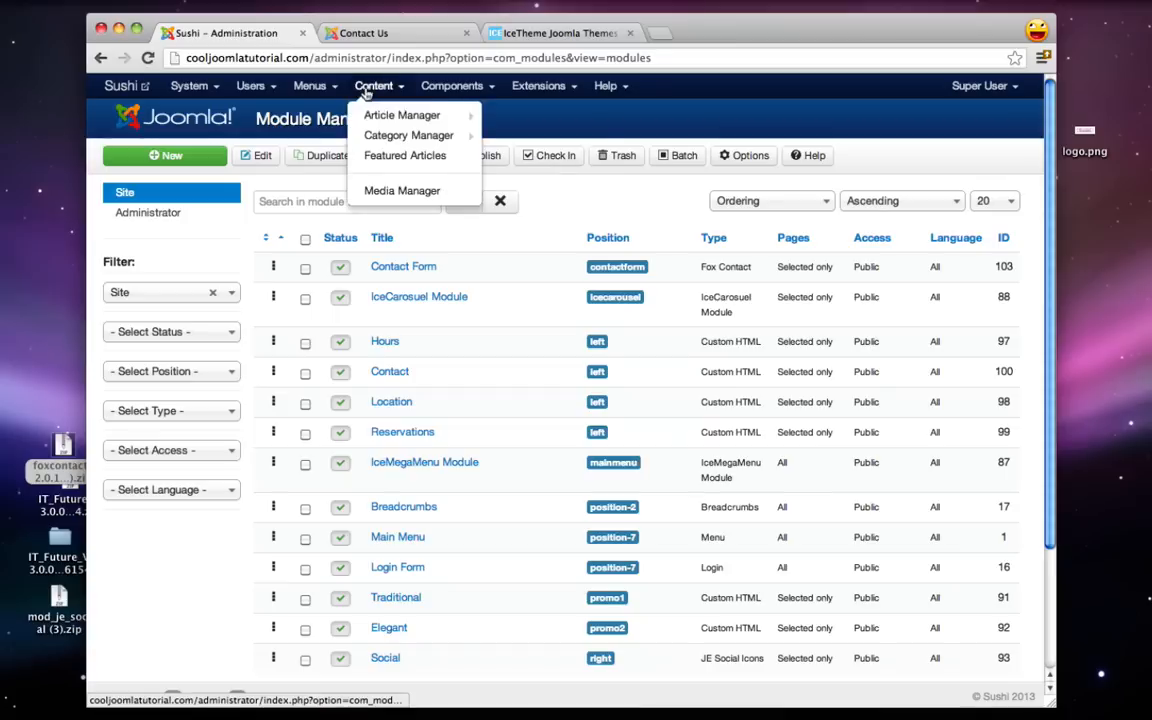
{"action": "mouse_move", "coordinate": [384, 119]}
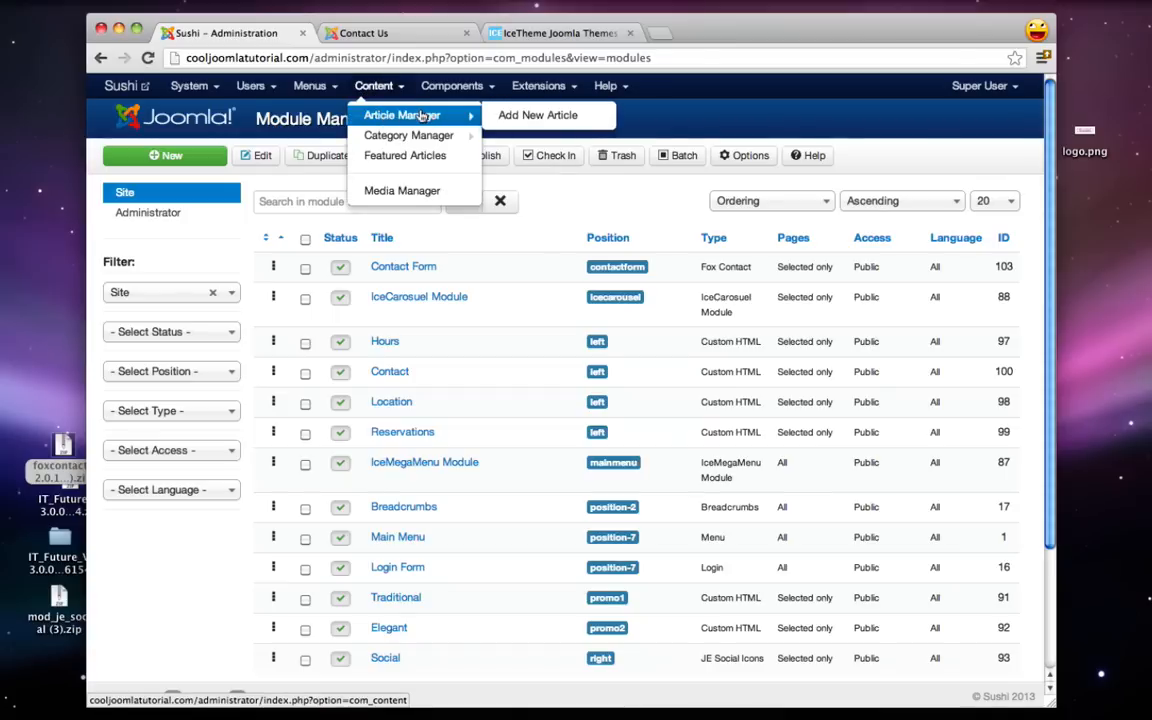
{"action": "left_click", "coordinate": [425, 119]}
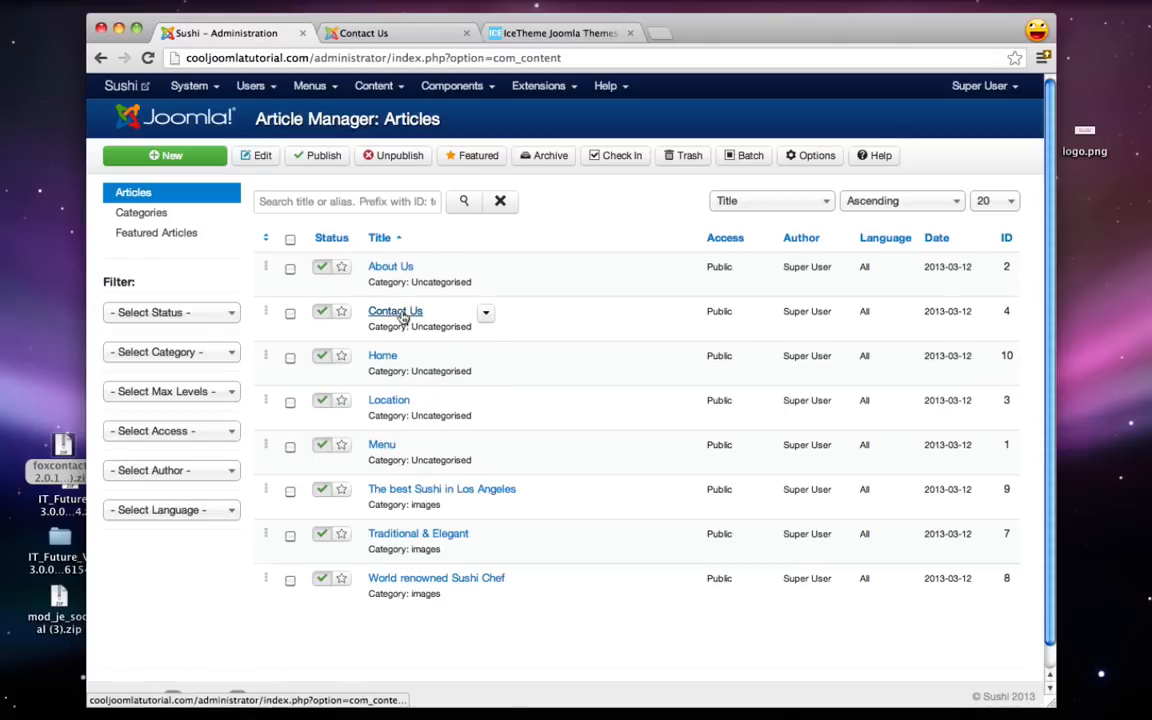
{"action": "left_click", "coordinate": [401, 314]}
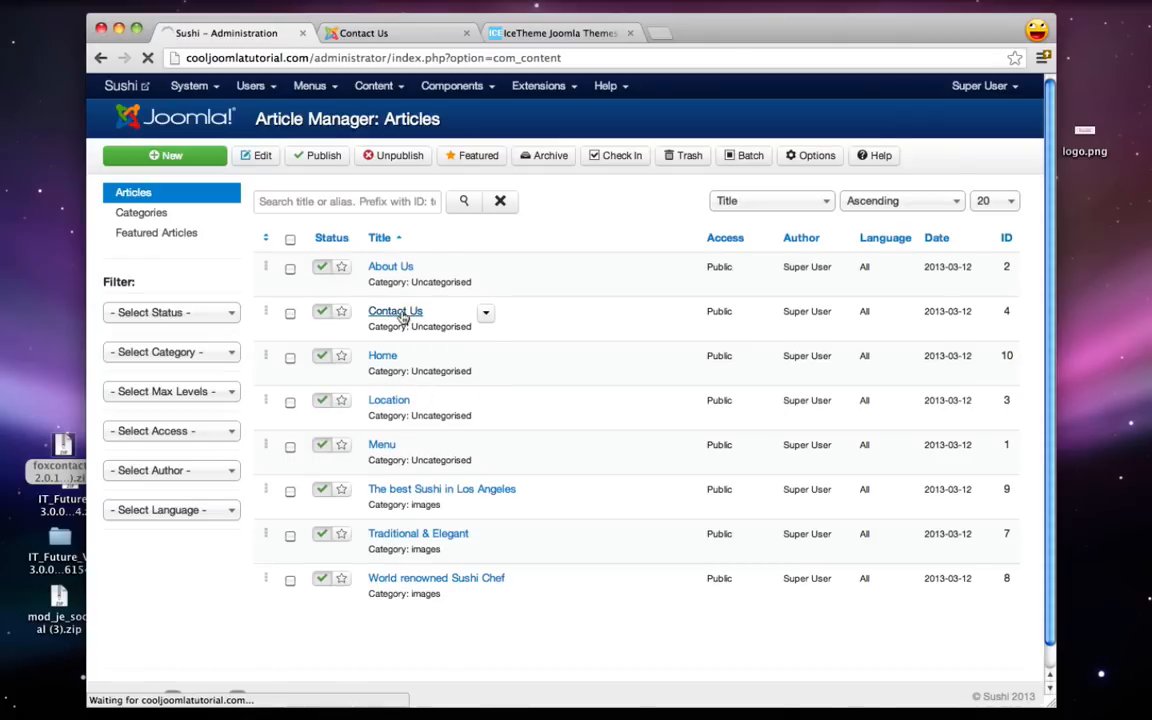
{"action": "left_click", "coordinate": [339, 422]}
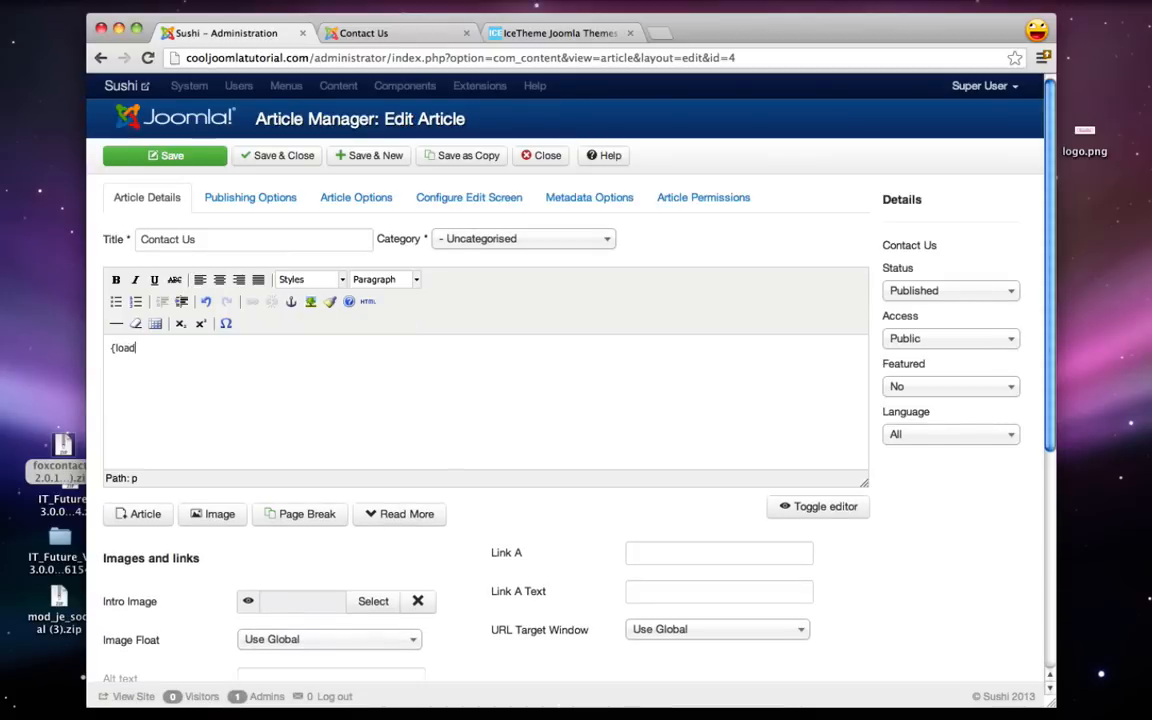
{"action": "type", "text": "{loadposition"}
{"action": "type", "text": "contact"}
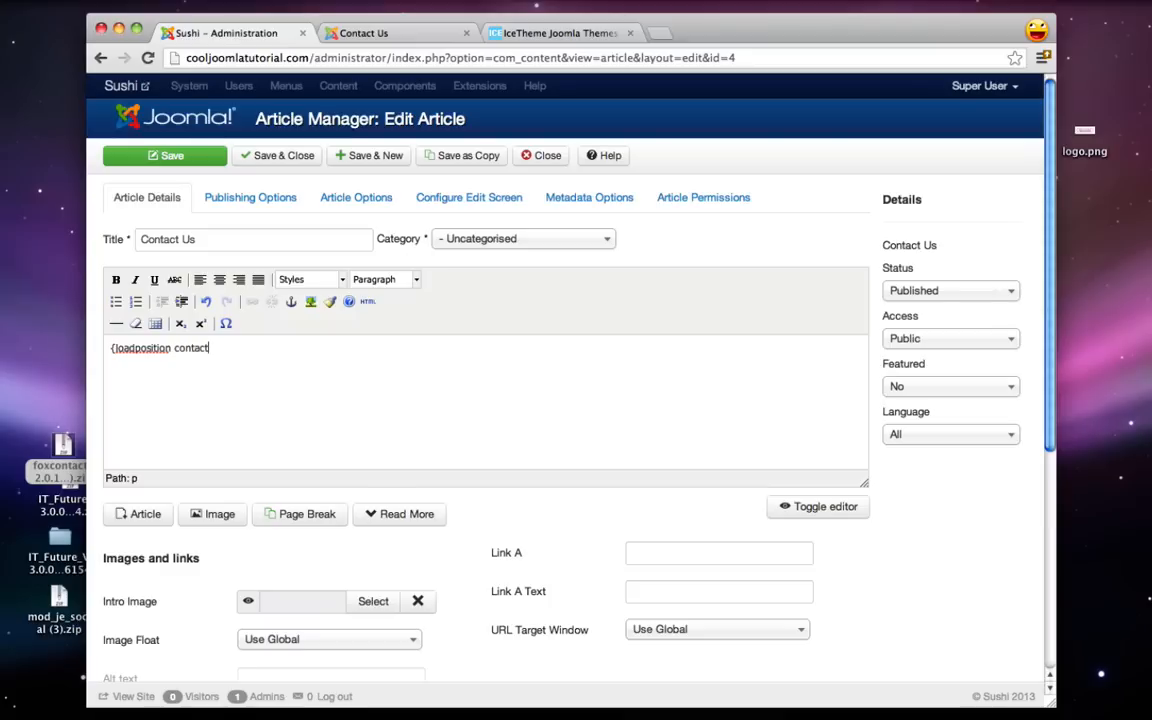
{"action": "type", "text": "form}"}
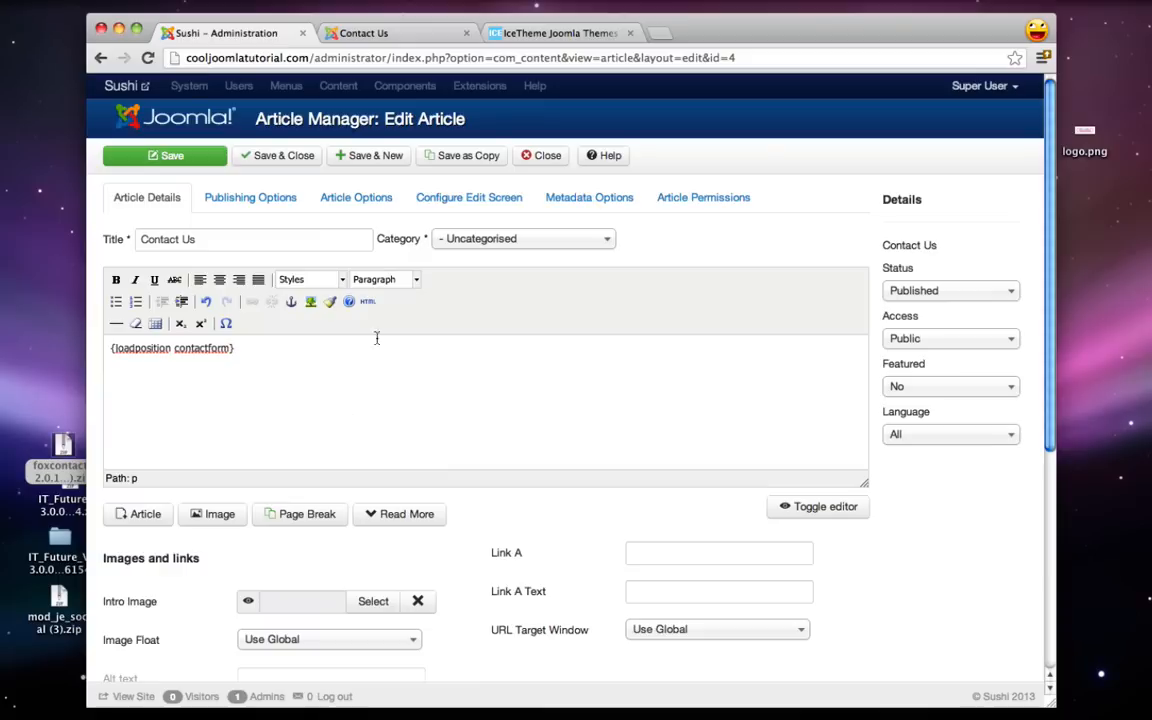
{"action": "left_click", "coordinate": [266, 155]}
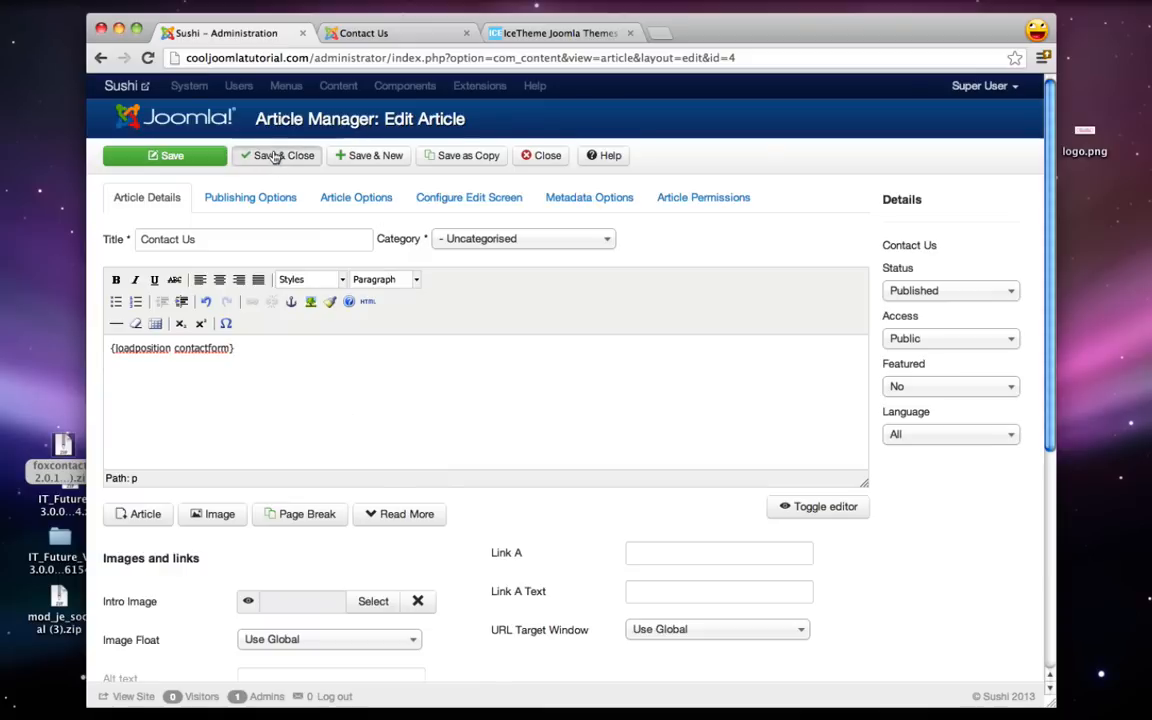
{"action": "left_click", "coordinate": [396, 32]}
- Reload the Contact Us page, scroll through the new Fox Contact form, and select its intro paragraph
{"action": "left_click", "coordinate": [149, 58]}
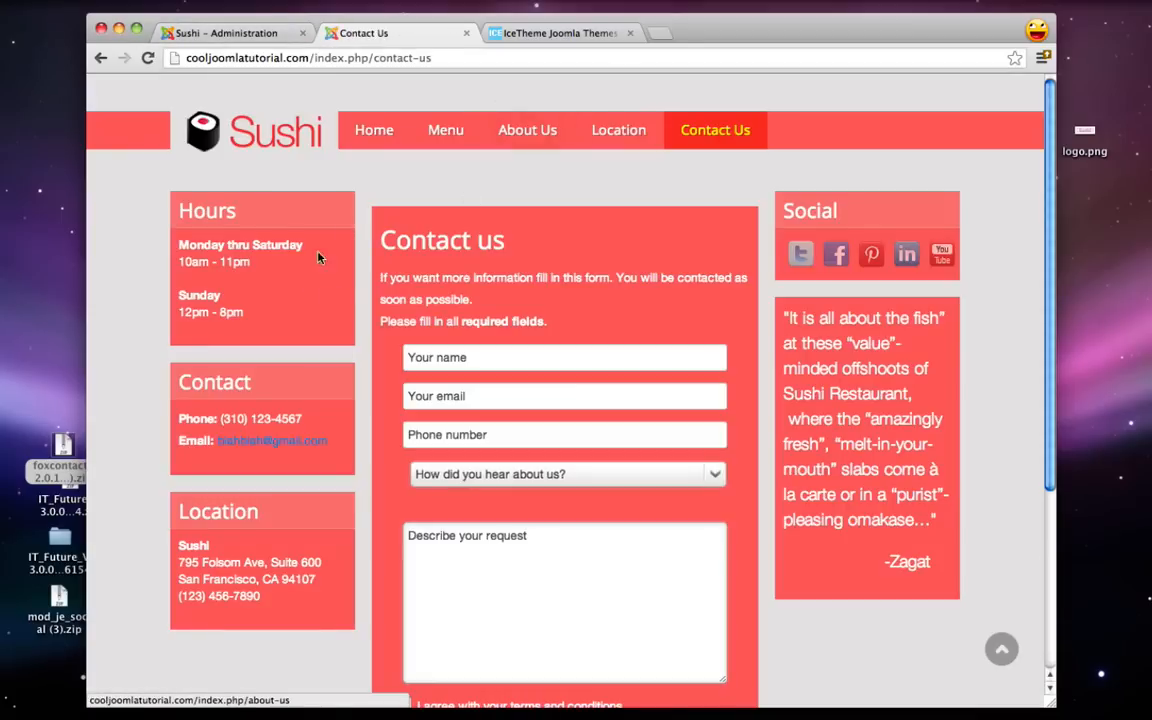
{"action": "scroll", "coordinate": [380, 212], "scroll_direction": "down", "scroll_amount": 5}
{"action": "scroll", "coordinate": [380, 210], "scroll_direction": "up", "scroll_amount": 4}
{"action": "scroll", "coordinate": [380, 210], "scroll_direction": "down", "scroll_amount": 1}
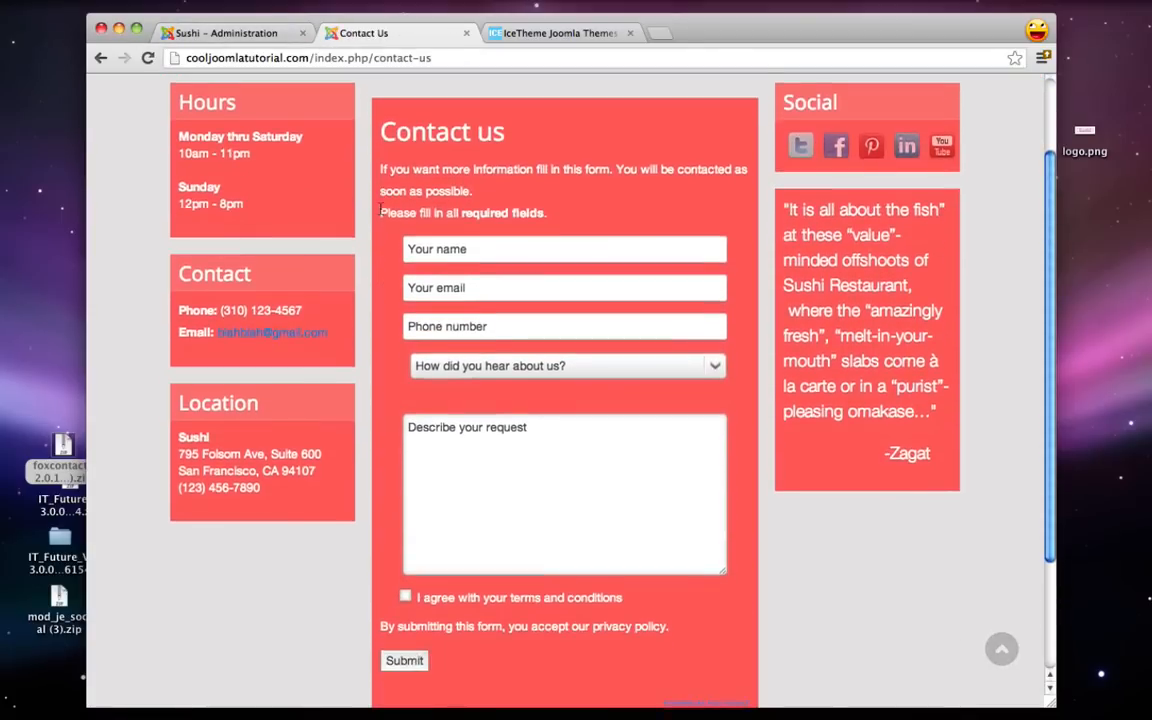
{"action": "scroll", "coordinate": [381, 211], "scroll_direction": "up", "scroll_amount": 2}
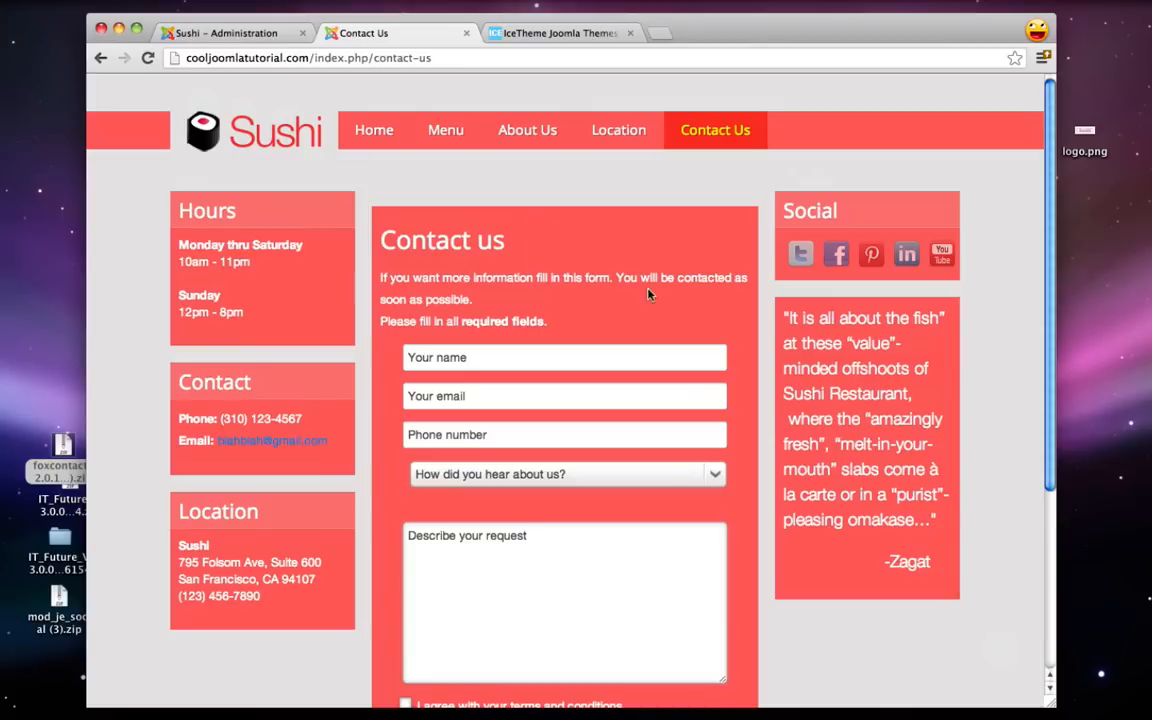
{"action": "scroll", "coordinate": [690, 298], "scroll_direction": "down", "scroll_amount": 4}
{"action": "scroll", "coordinate": [714, 330], "scroll_direction": "up", "scroll_amount": 2}
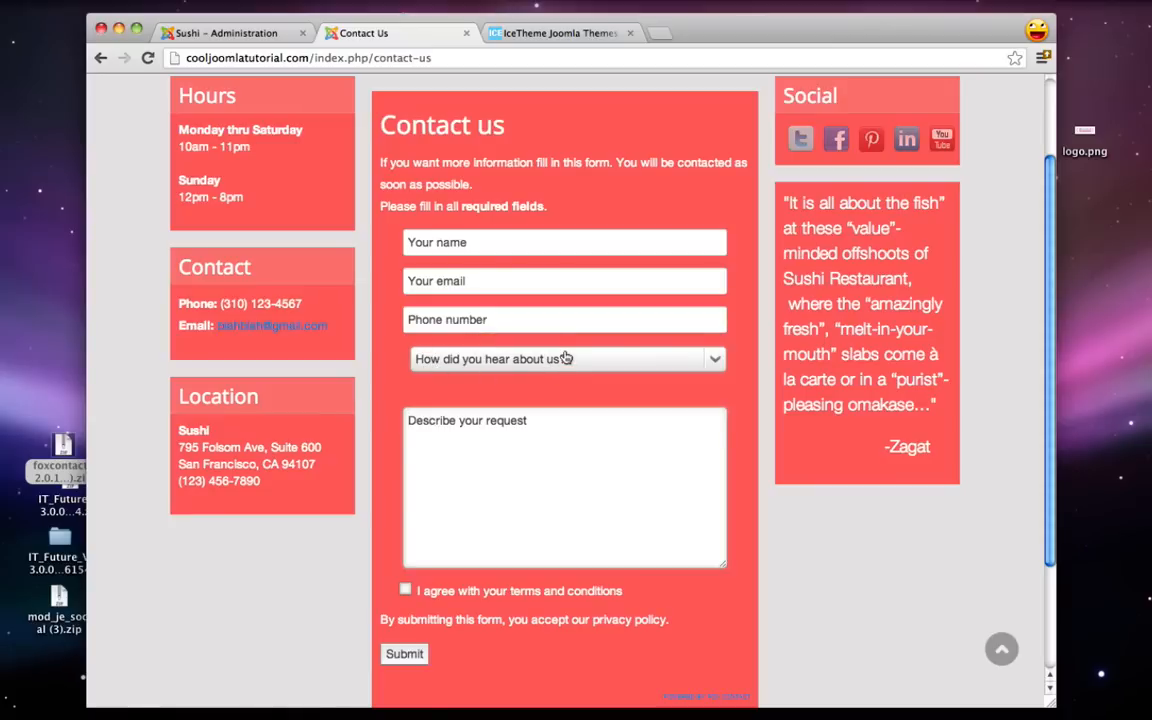
{"action": "left_click_drag", "start_coordinate": [379, 164], "coordinate": [480, 184]}
- In the Contact Form module's Form fields options, delete the first Page top text sentence
{"action": "left_click", "coordinate": [500, 186]}
{"action": "left_click", "coordinate": [222, 33]}
{"action": "left_click", "coordinate": [538, 86]}
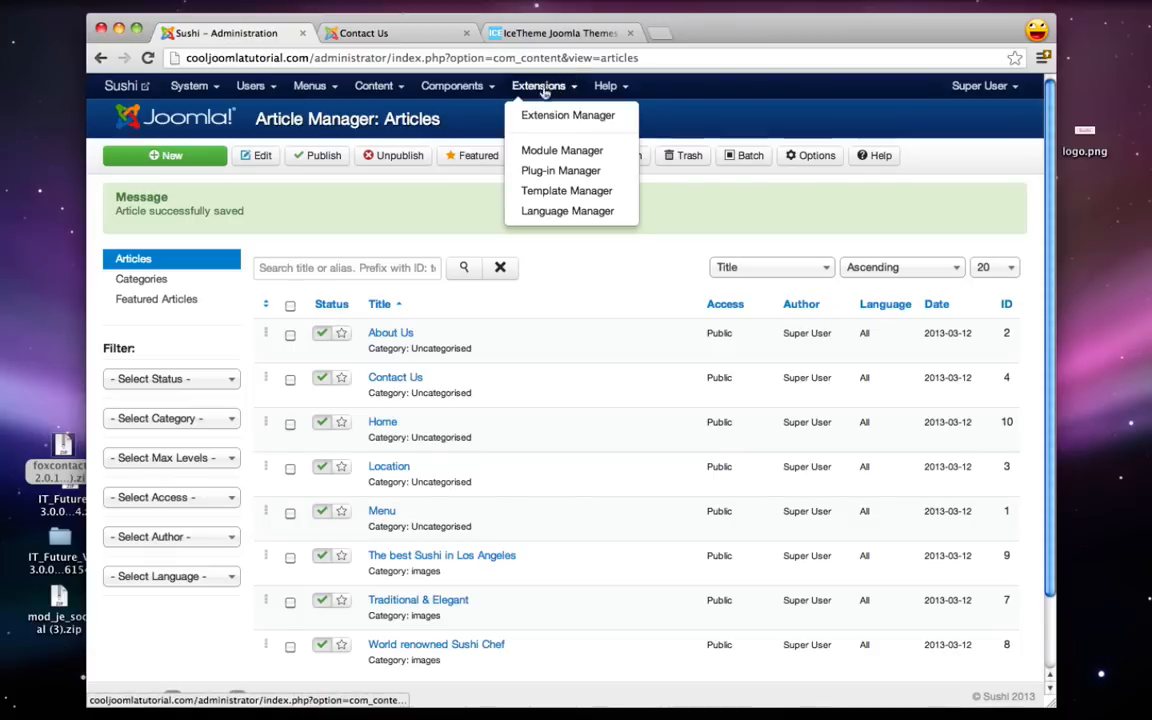
{"action": "left_click", "coordinate": [573, 151]}
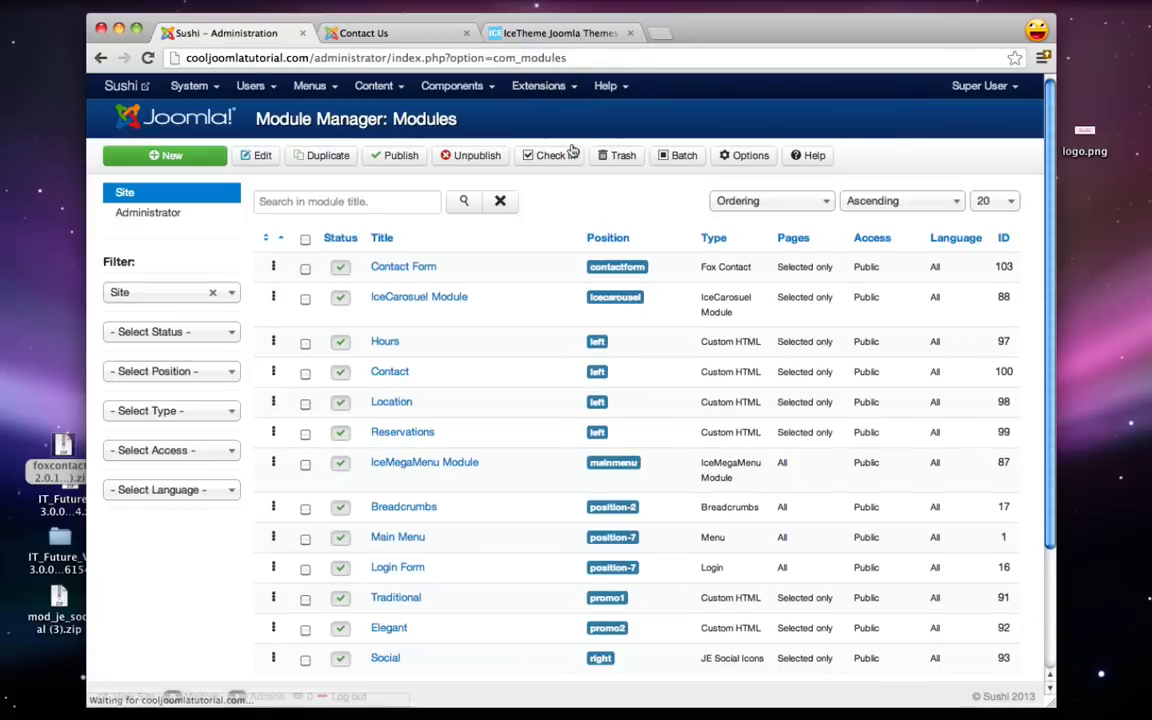
{"action": "left_click", "coordinate": [393, 270]}
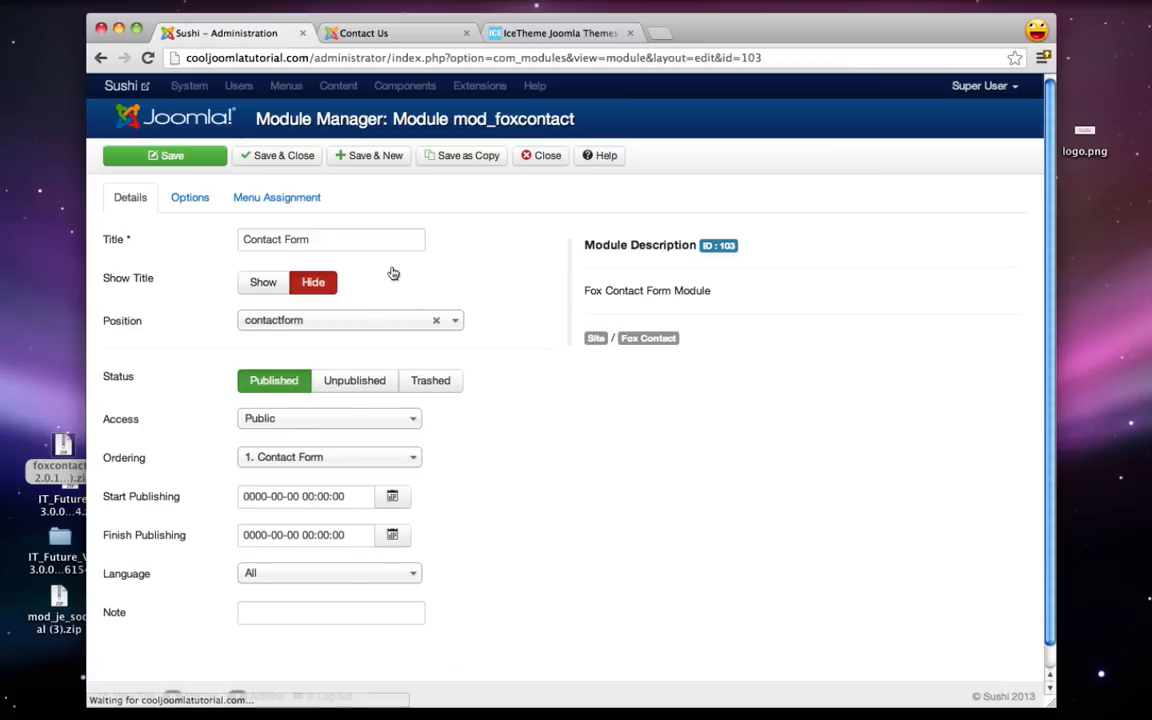
{"action": "left_click", "coordinate": [190, 198]}
{"action": "scroll", "coordinate": [229, 357], "scroll_direction": "down", "scroll_amount": 5}
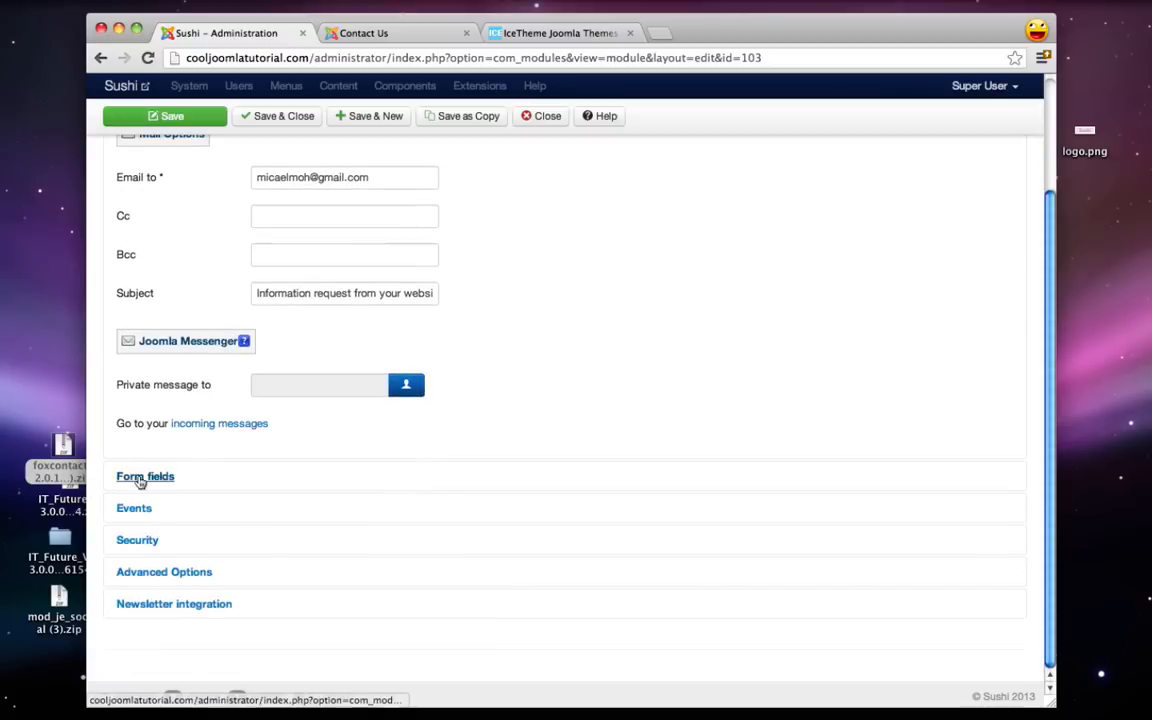
{"action": "left_click", "coordinate": [140, 477]}
{"action": "scroll", "coordinate": [141, 478], "scroll_direction": "down", "scroll_amount": 5}
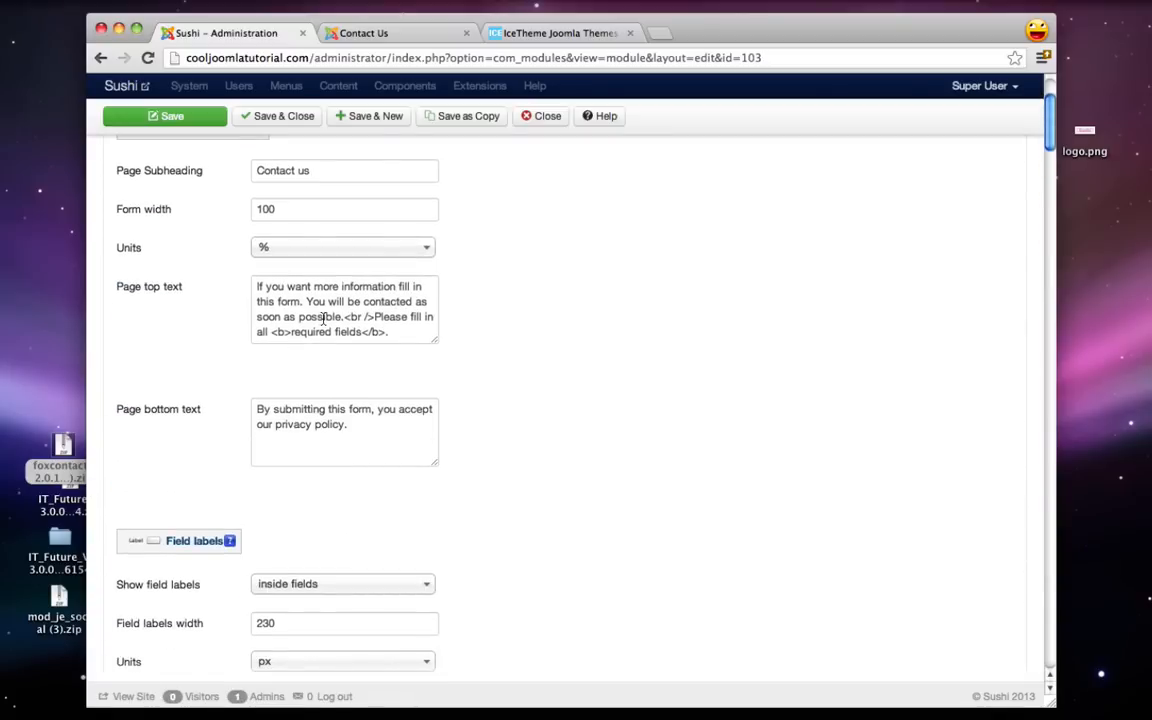
{"action": "left_click_drag", "start_coordinate": [376, 316], "coordinate": [254, 285]}
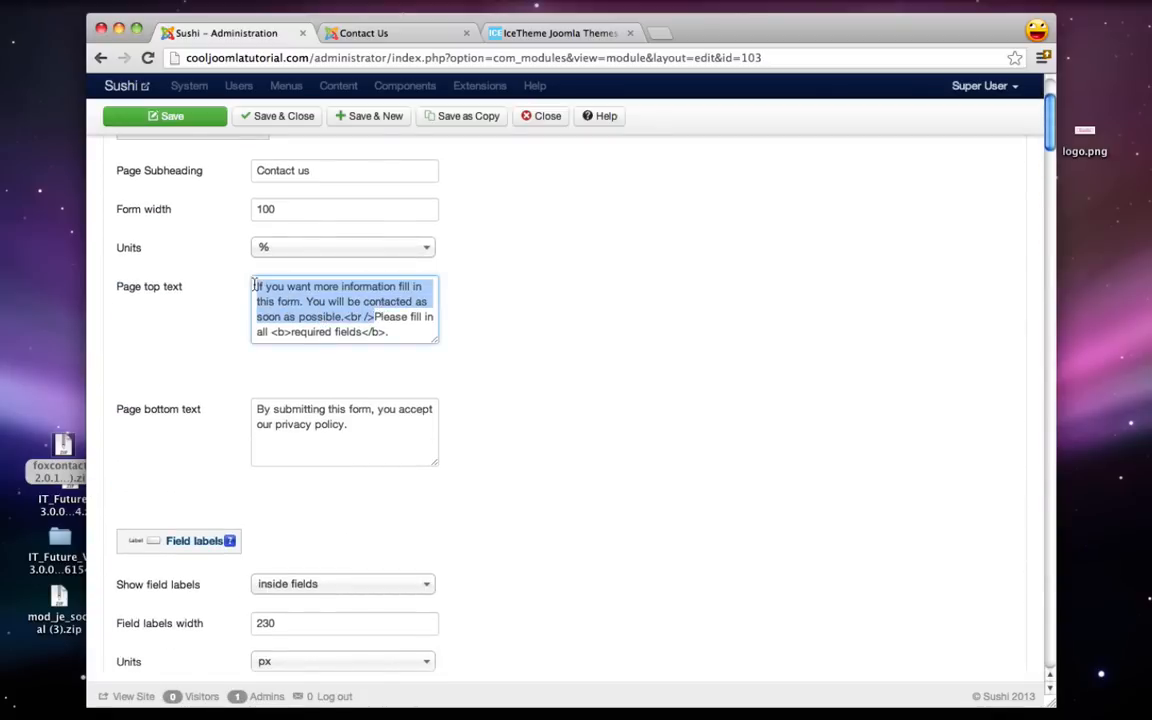
{"action": "key", "text": "BackSpace"}
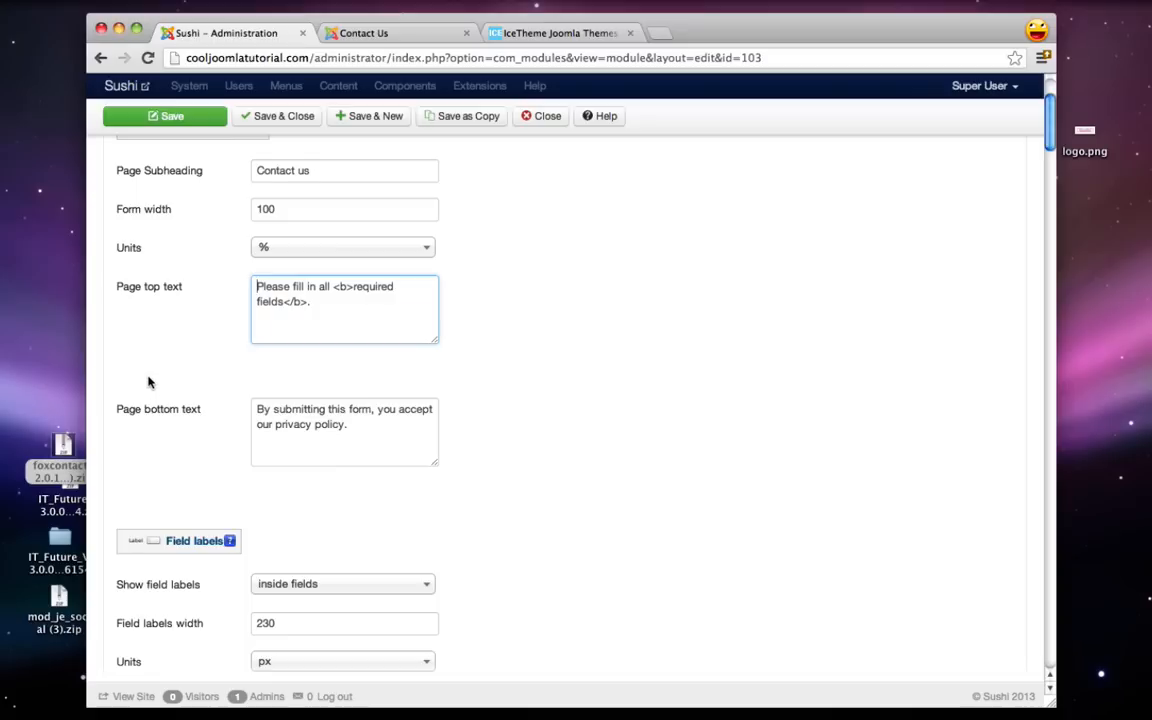
- Set the Phone number field to Disabled, save the module, and view the Contact Us page
{"action": "scroll", "coordinate": [148, 382], "scroll_direction": "down", "scroll_amount": 10}
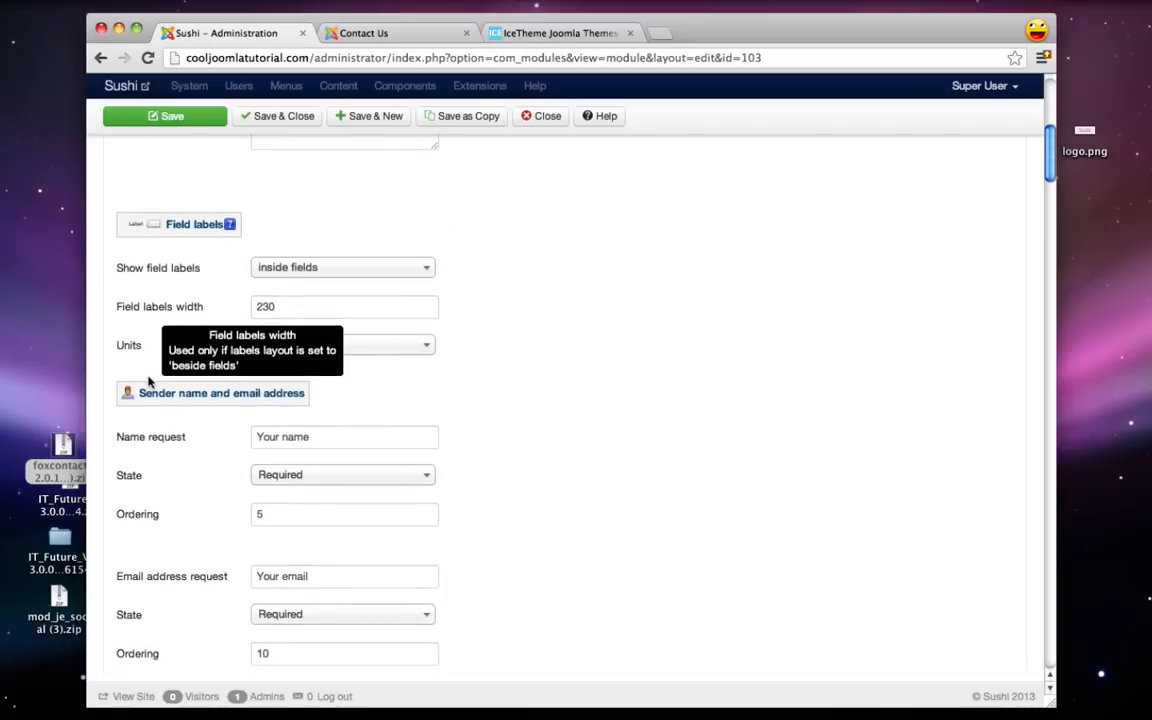
{"action": "scroll", "coordinate": [148, 382], "scroll_direction": "down", "scroll_amount": 8}
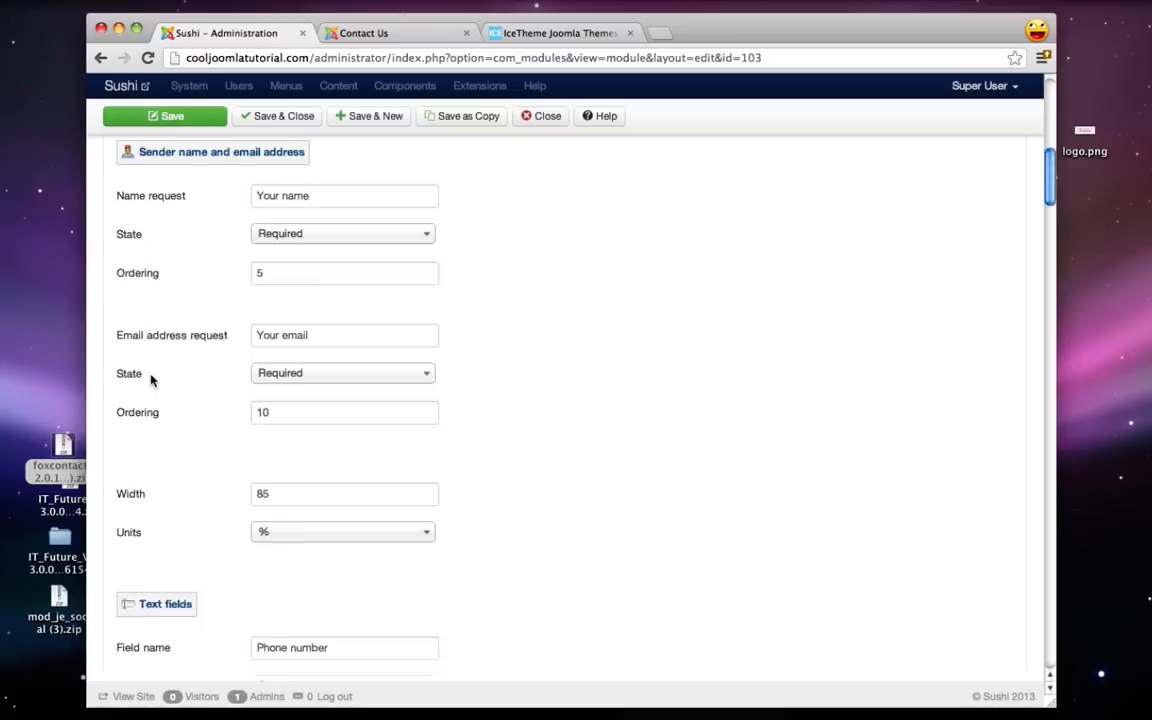
{"action": "scroll", "coordinate": [151, 378], "scroll_direction": "down", "scroll_amount": 5}
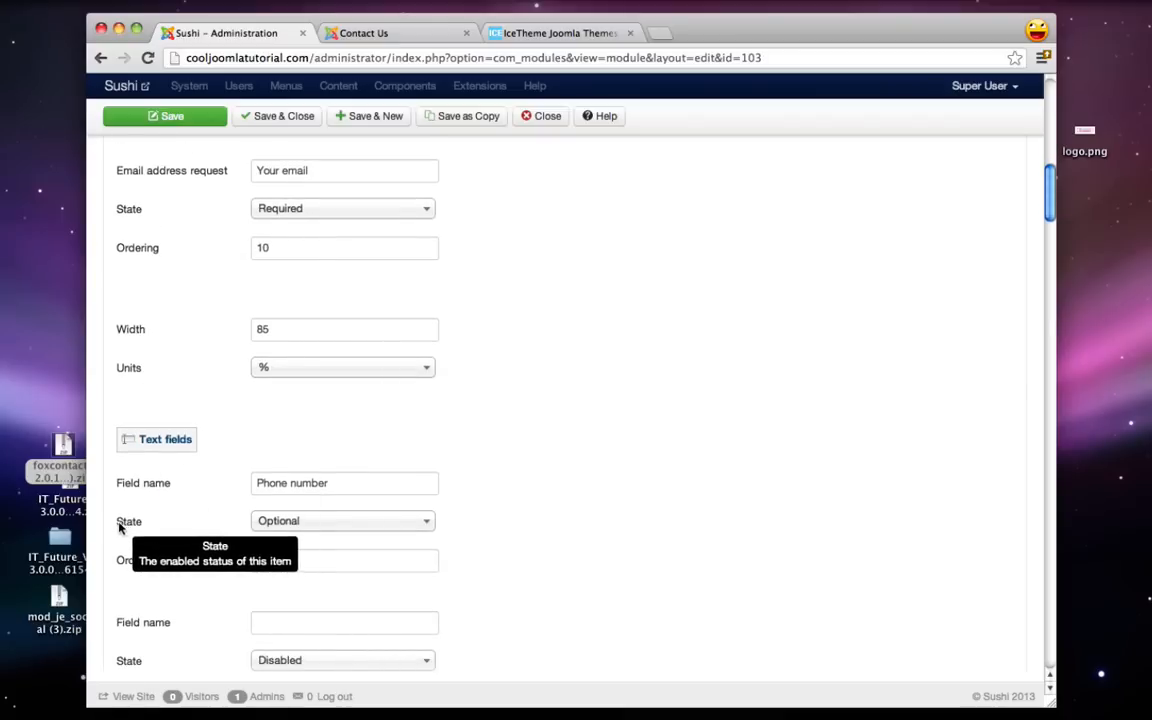
{"action": "left_click", "coordinate": [288, 521]}
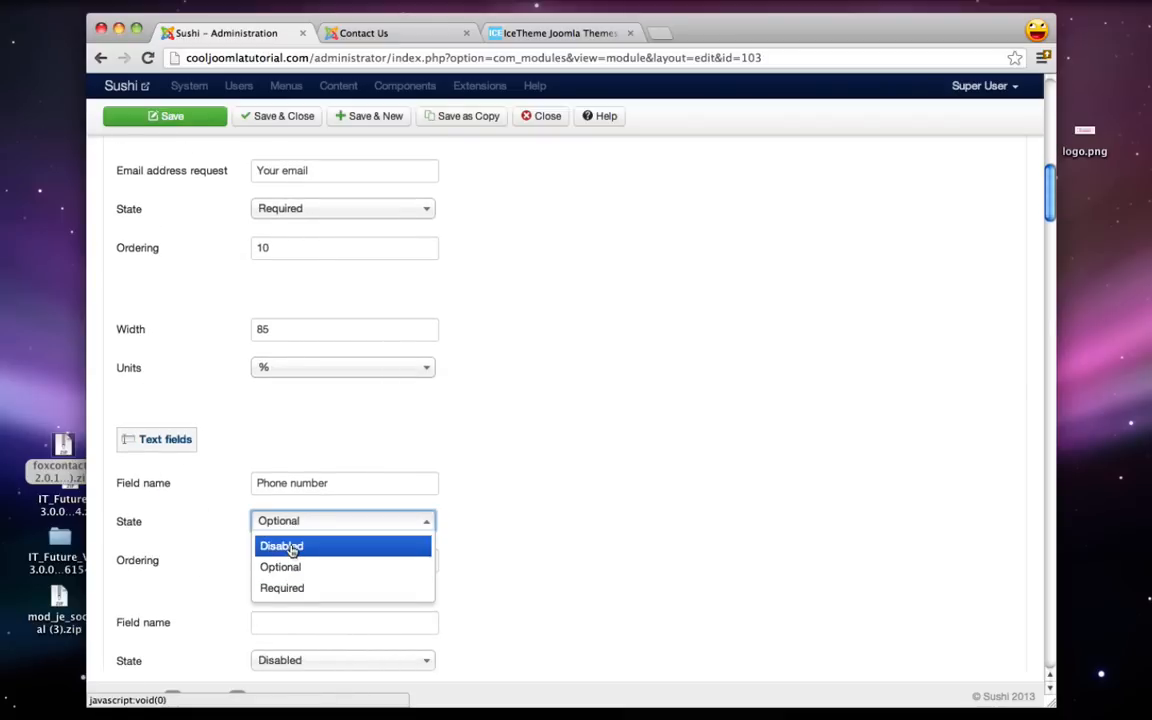
{"action": "left_click", "coordinate": [290, 548]}
{"action": "scroll", "coordinate": [586, 422], "scroll_direction": "down", "scroll_amount": 10}
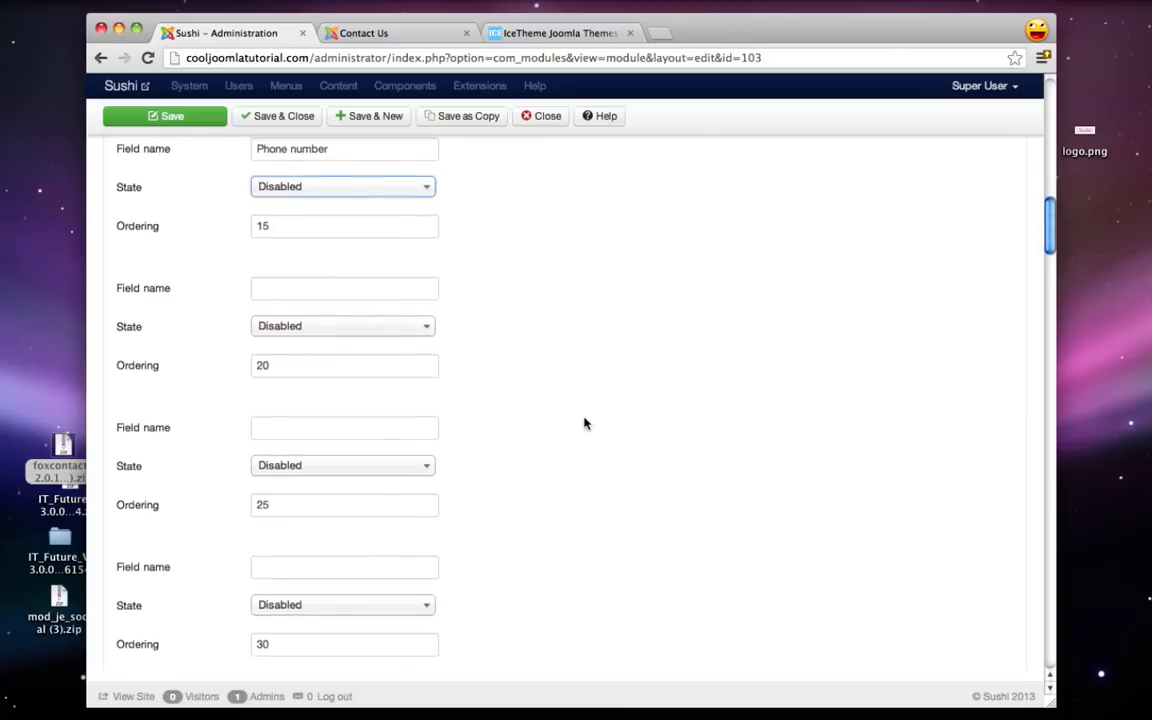
{"action": "scroll", "coordinate": [586, 422], "scroll_direction": "down", "scroll_amount": 11}
{"action": "scroll", "coordinate": [586, 424], "scroll_direction": "up", "scroll_amount": 3}
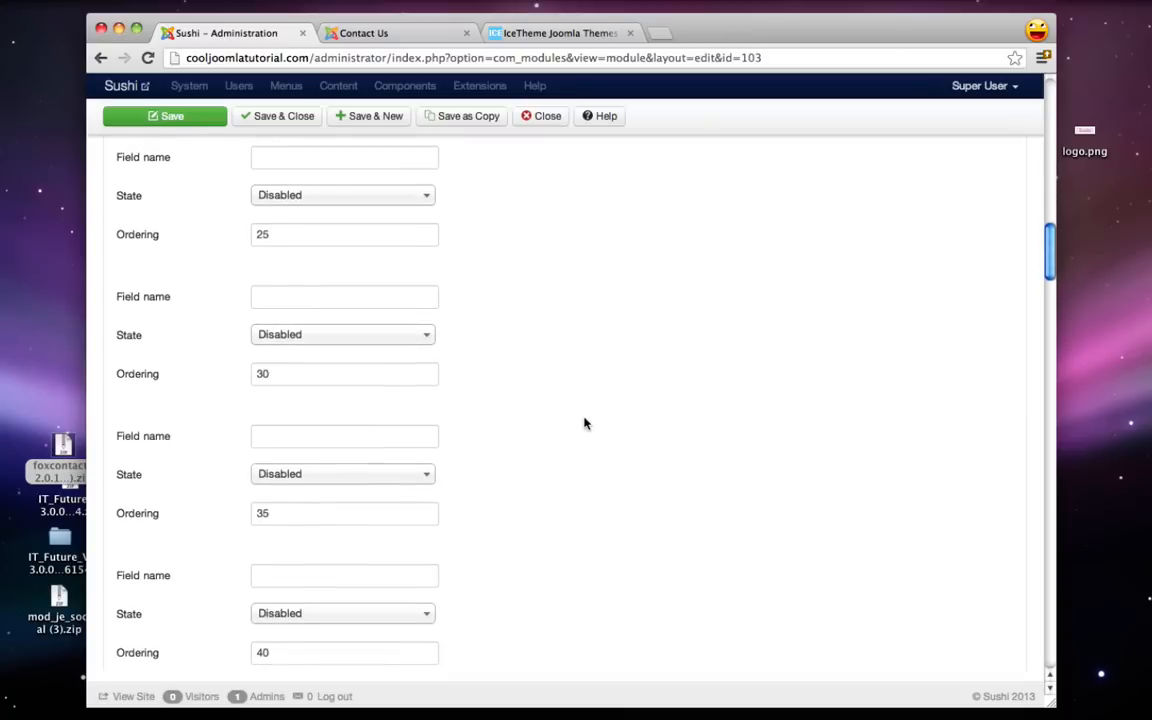
{"action": "left_click", "coordinate": [198, 117]}
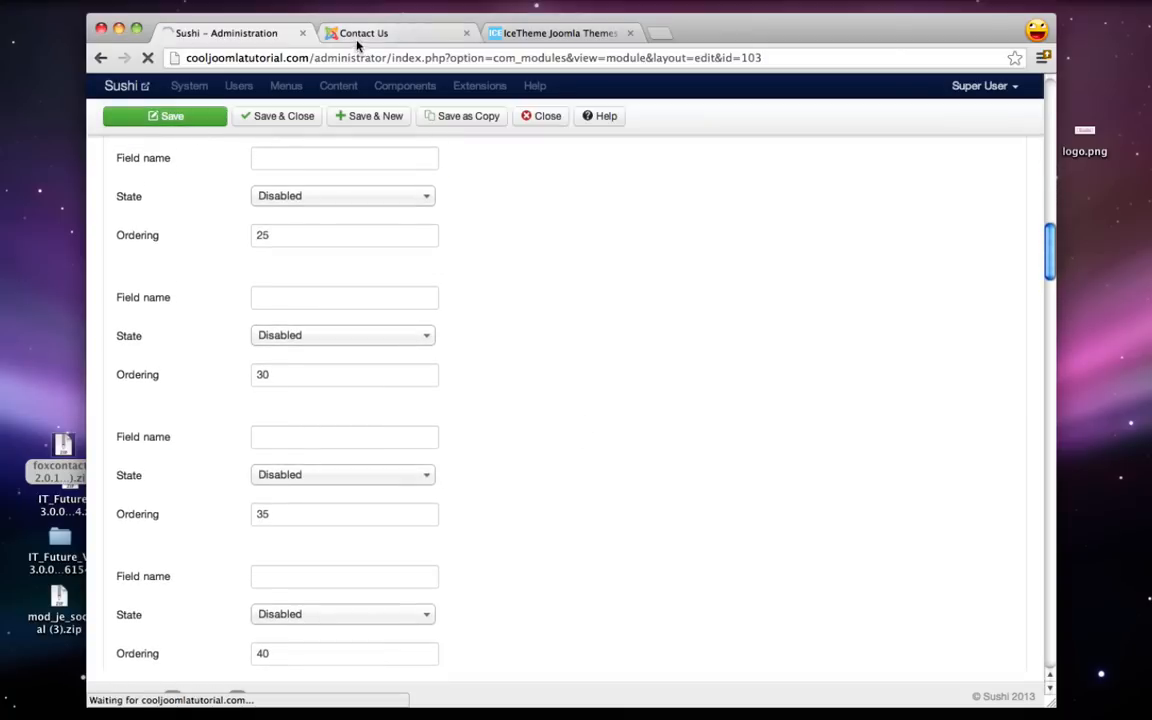
{"action": "left_click", "coordinate": [355, 34]}
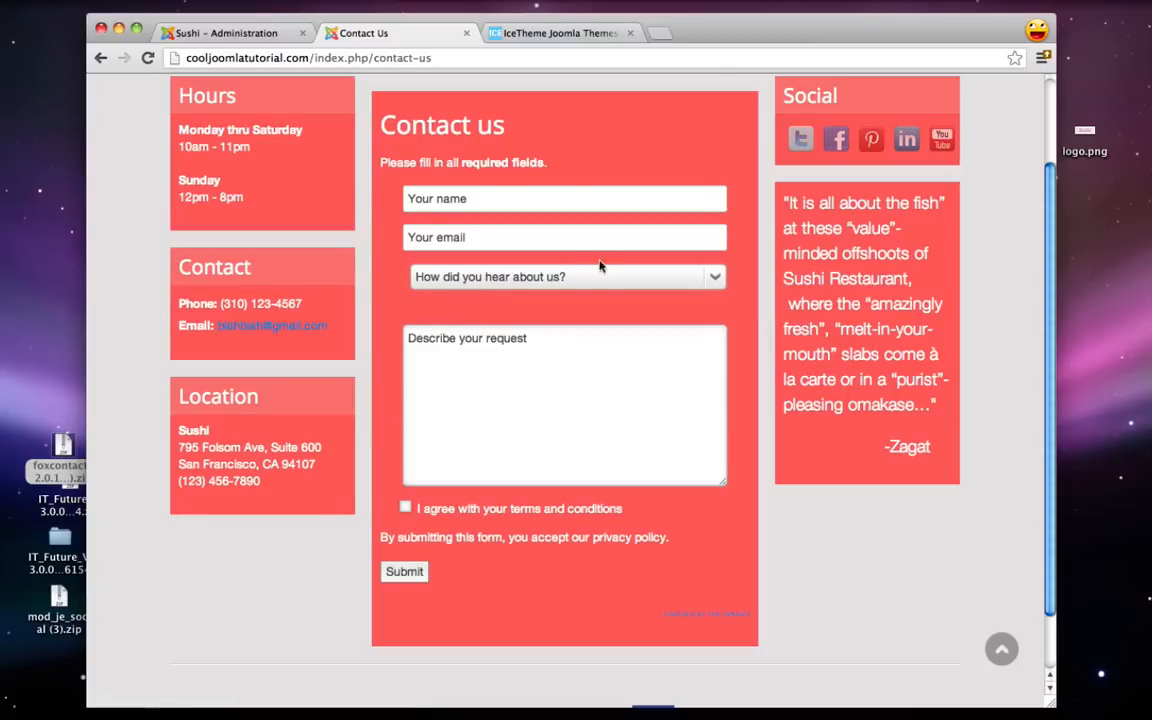
{"action": "left_click", "coordinate": [230, 33]}
{"action": "left_click", "coordinate": [190, 263]}
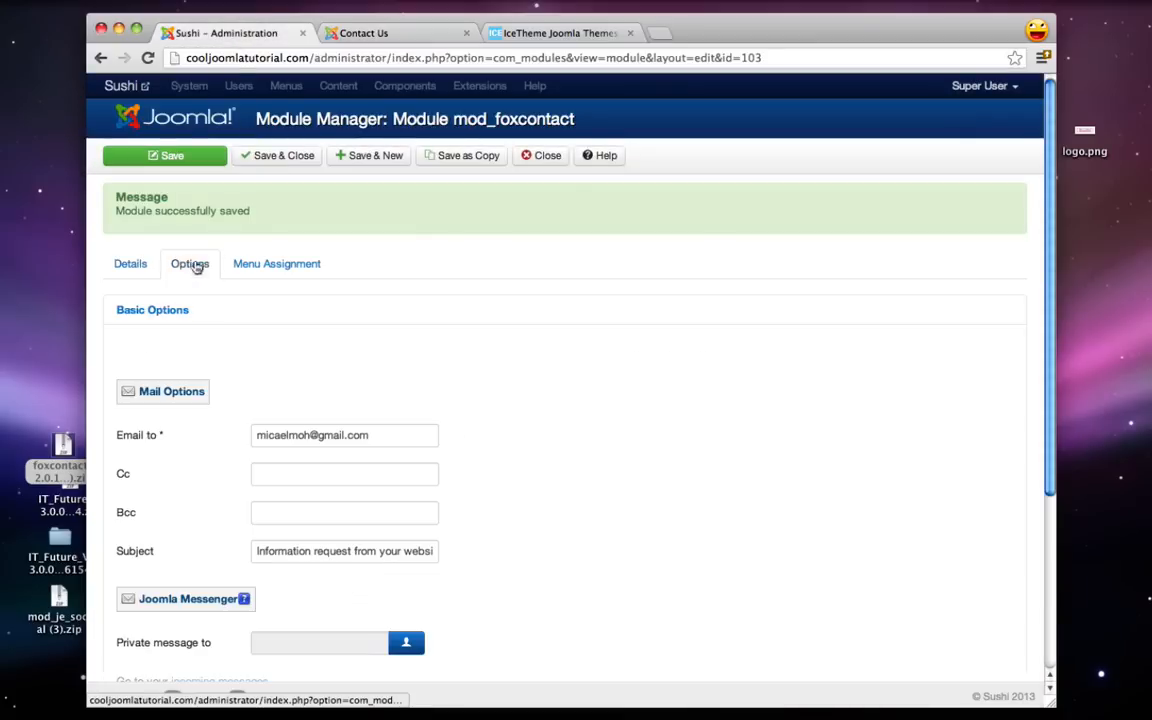
{"action": "scroll", "coordinate": [195, 465], "scroll_direction": "down", "scroll_amount": 5}
{"action": "left_click", "coordinate": [146, 476]}
{"action": "scroll", "coordinate": [166, 477], "scroll_direction": "down", "scroll_amount": 10}
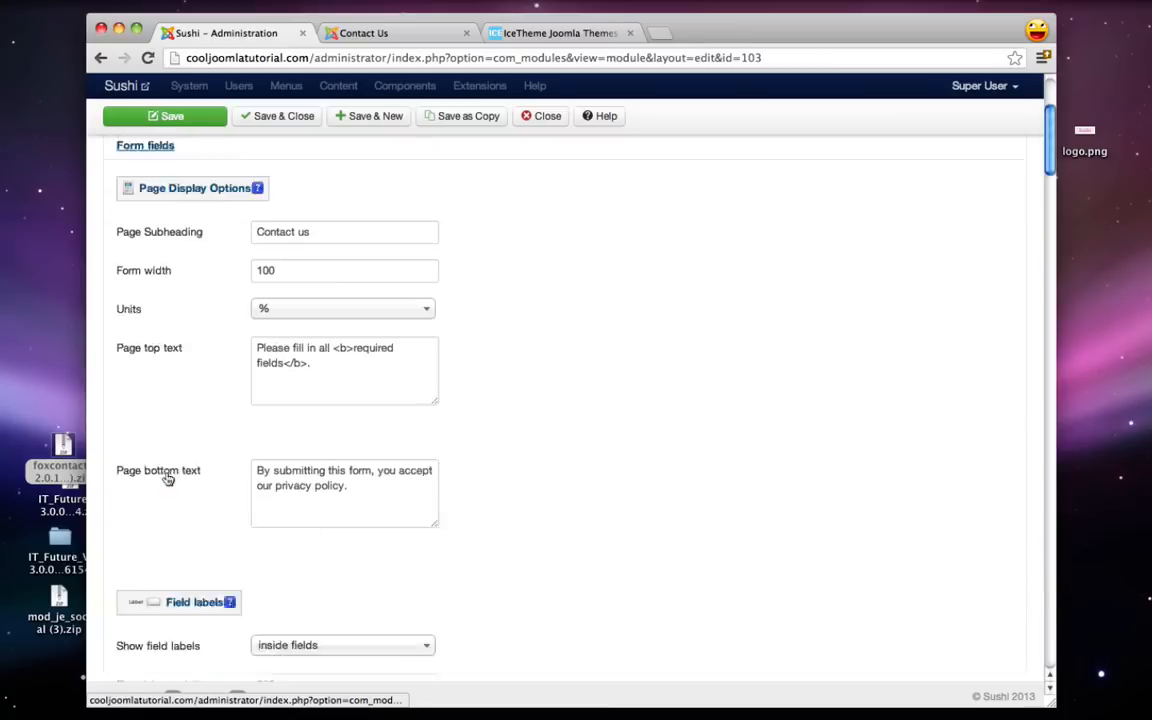
{"action": "scroll", "coordinate": [166, 477], "scroll_direction": "down", "scroll_amount": 15}
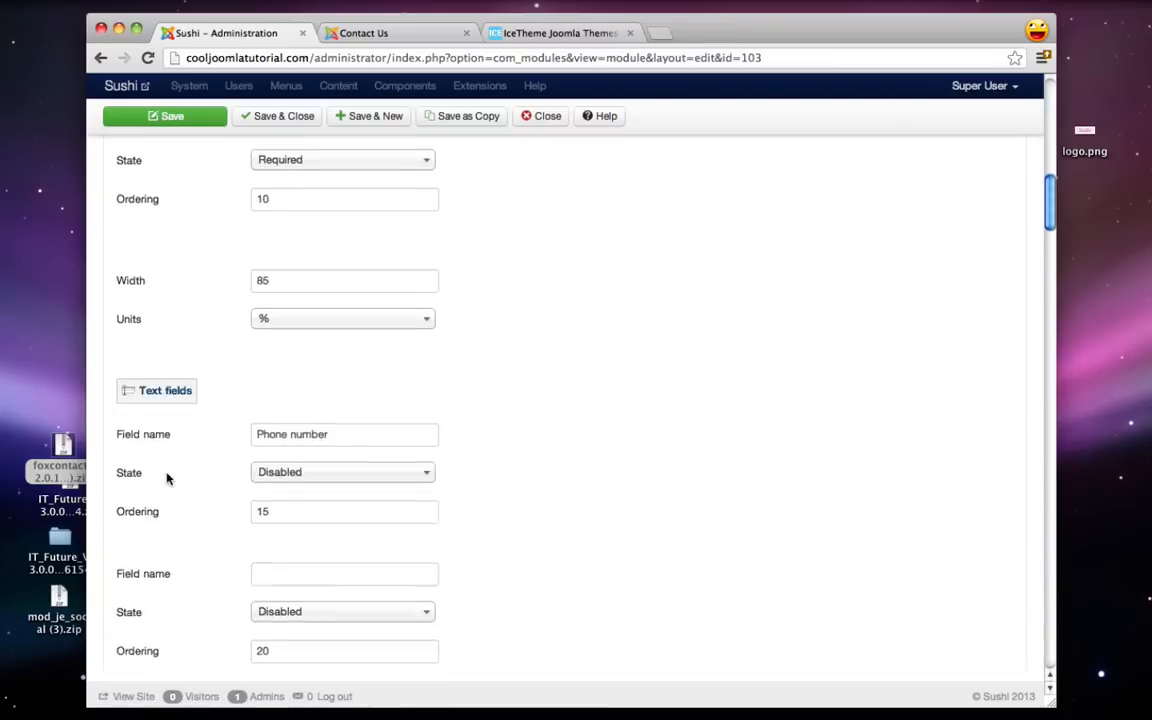
{"action": "scroll", "coordinate": [166, 479], "scroll_direction": "down", "scroll_amount": 15}
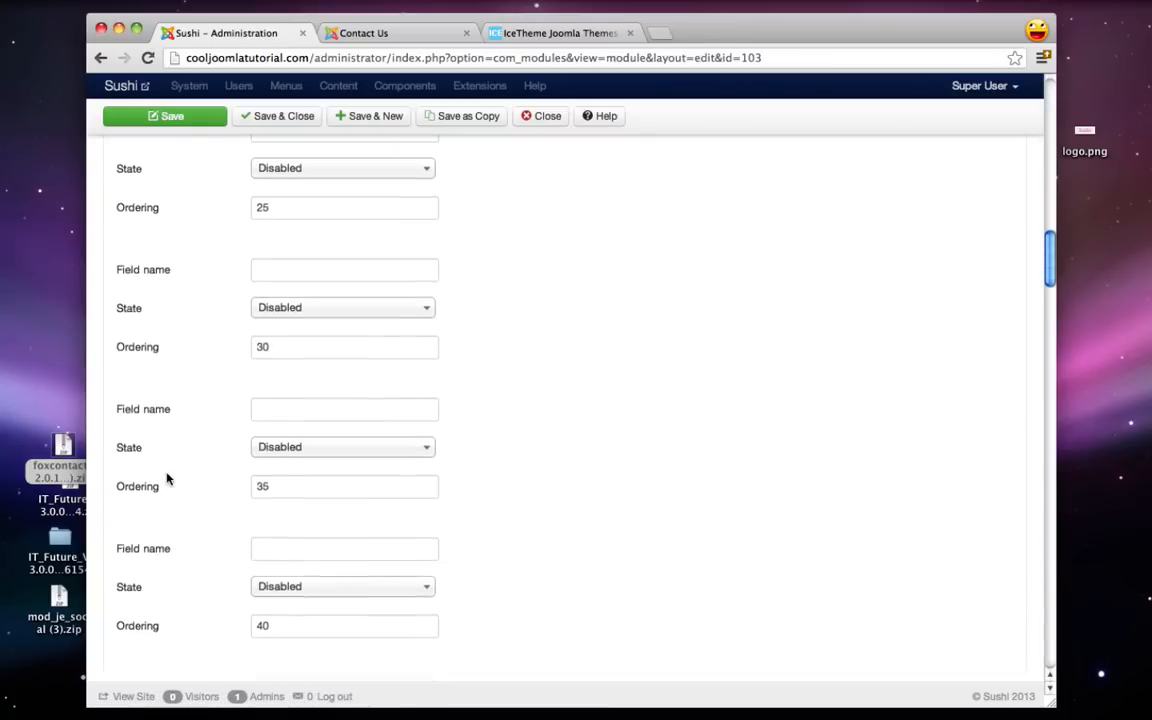
{"action": "scroll", "coordinate": [167, 479], "scroll_direction": "down", "scroll_amount": 5}
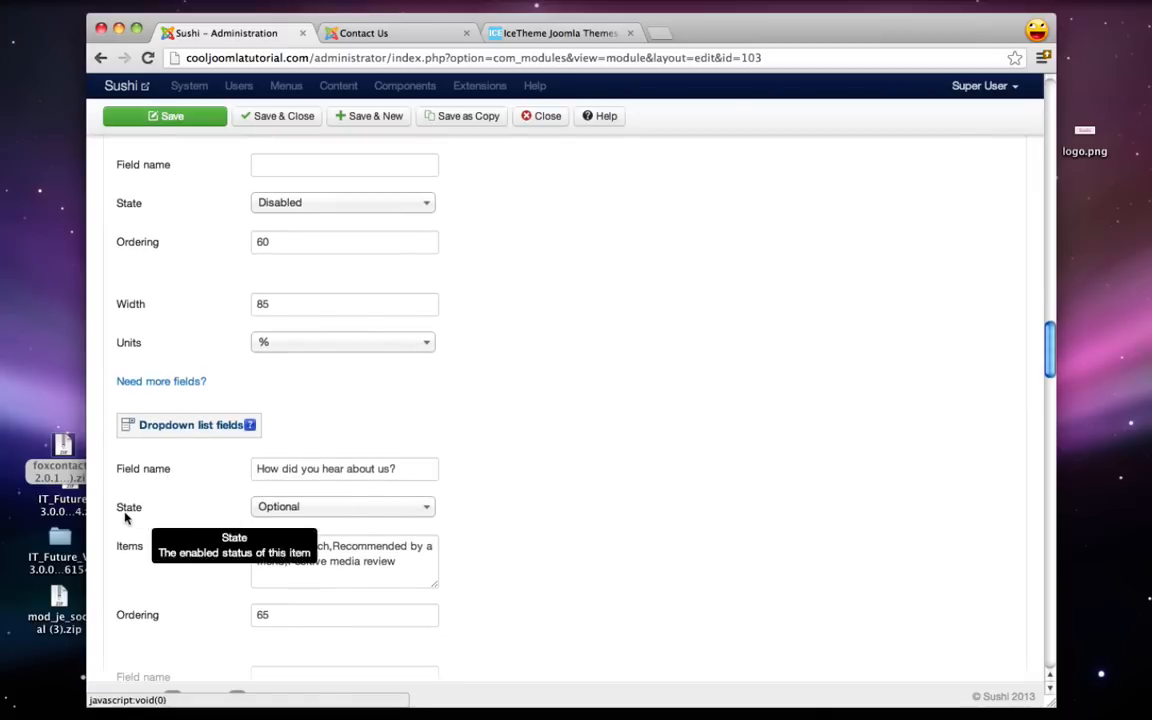
{"action": "left_click", "coordinate": [393, 507]}
{"action": "left_click", "coordinate": [310, 532]}
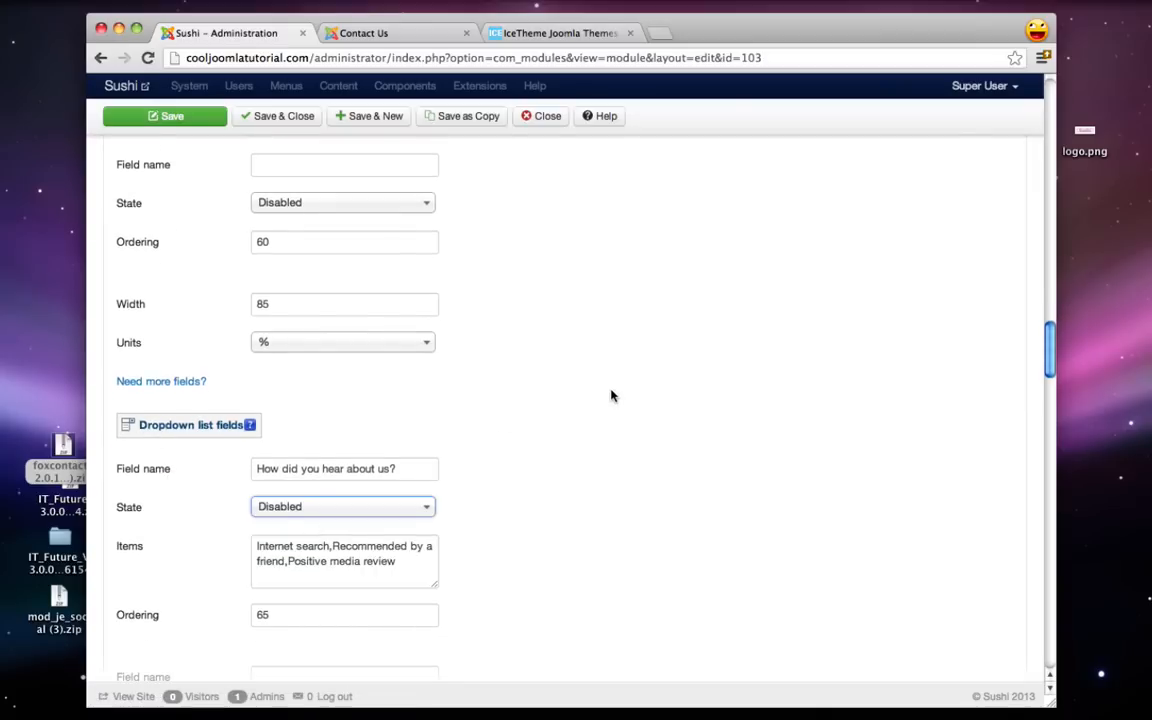
{"action": "scroll", "coordinate": [612, 396], "scroll_direction": "down", "scroll_amount": 3}
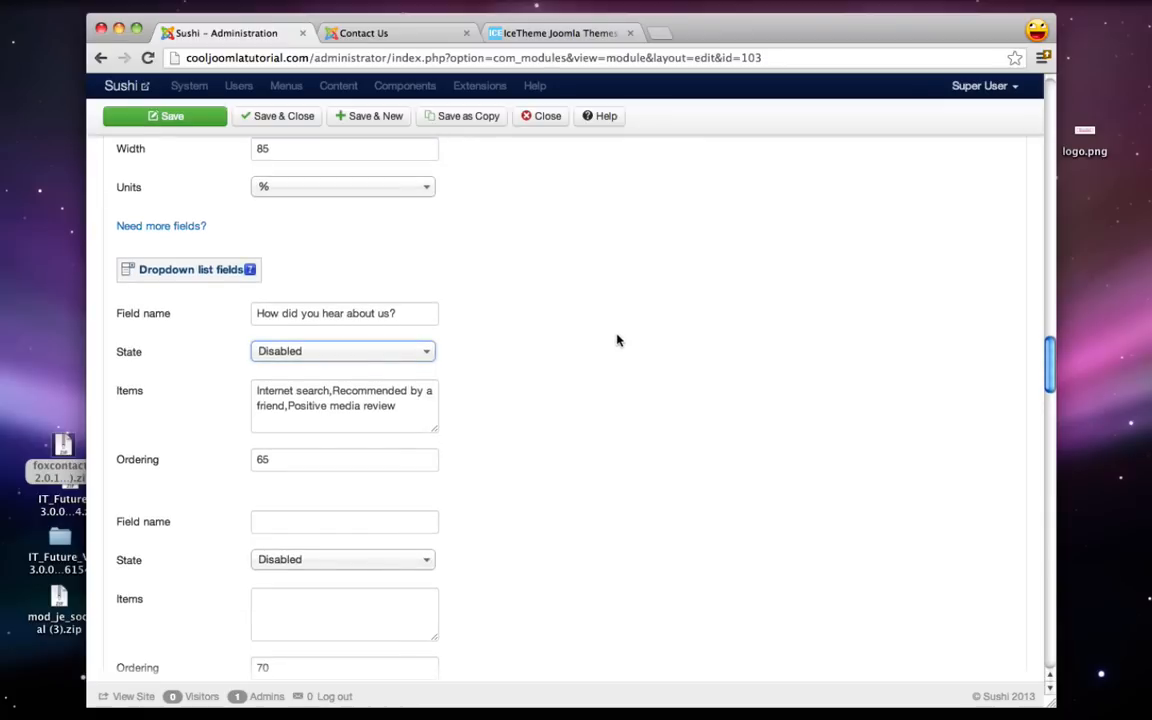
{"action": "scroll", "coordinate": [617, 340], "scroll_direction": "down", "scroll_amount": 15}
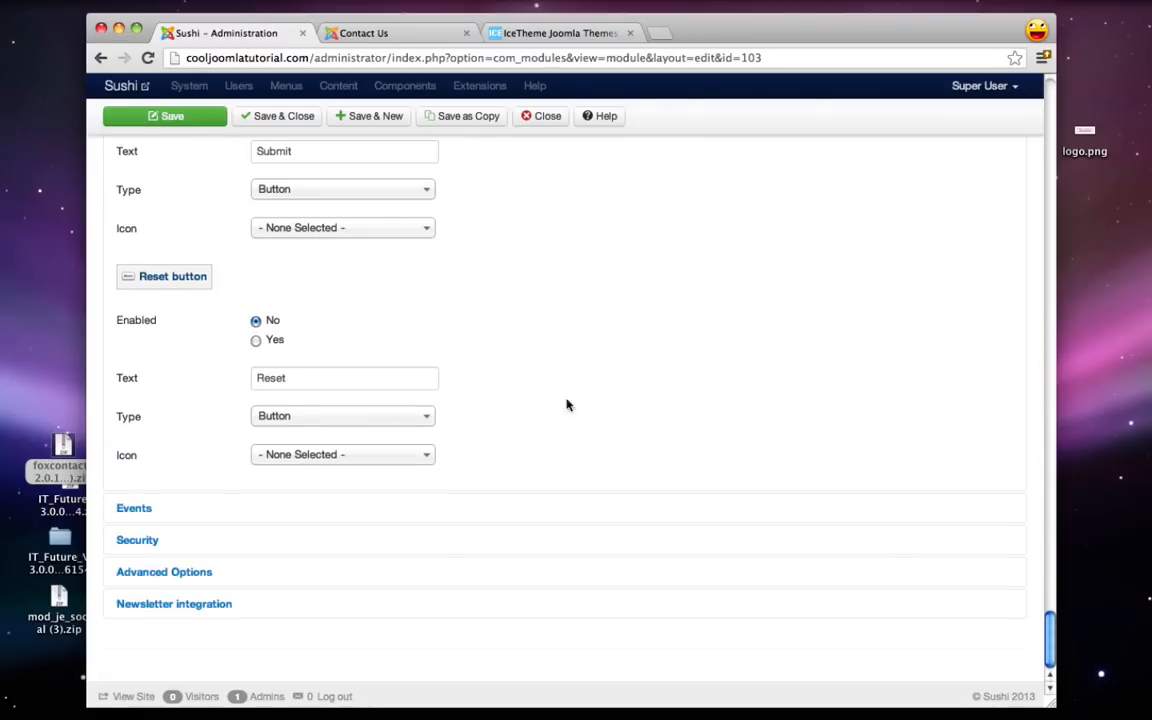
{"action": "left_click", "coordinate": [340, 33]}
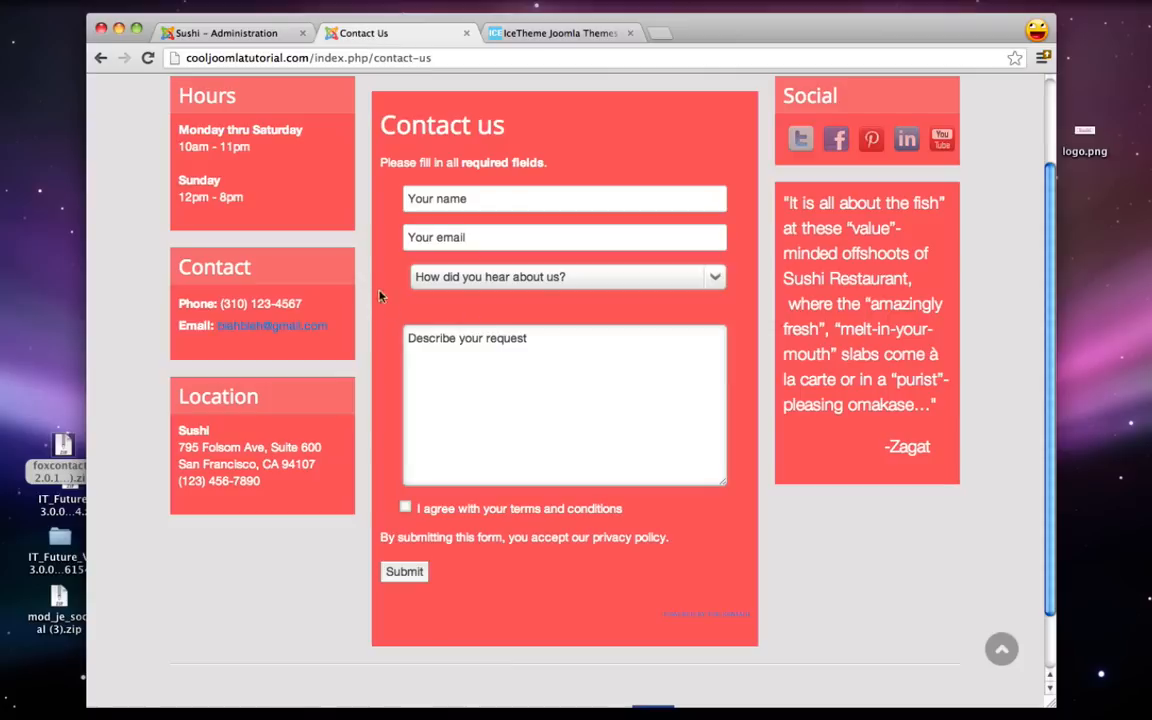
{"action": "scroll", "coordinate": [392, 325], "scroll_direction": "up", "scroll_amount": 3}
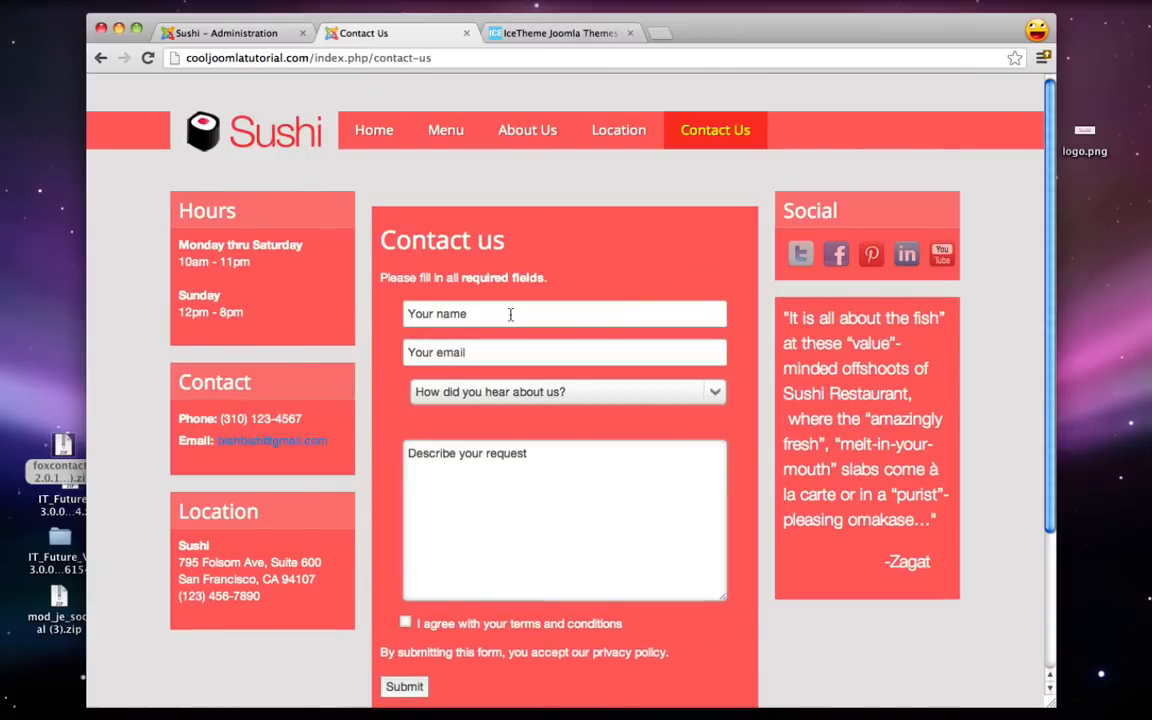
{"action": "left_click", "coordinate": [224, 35]}
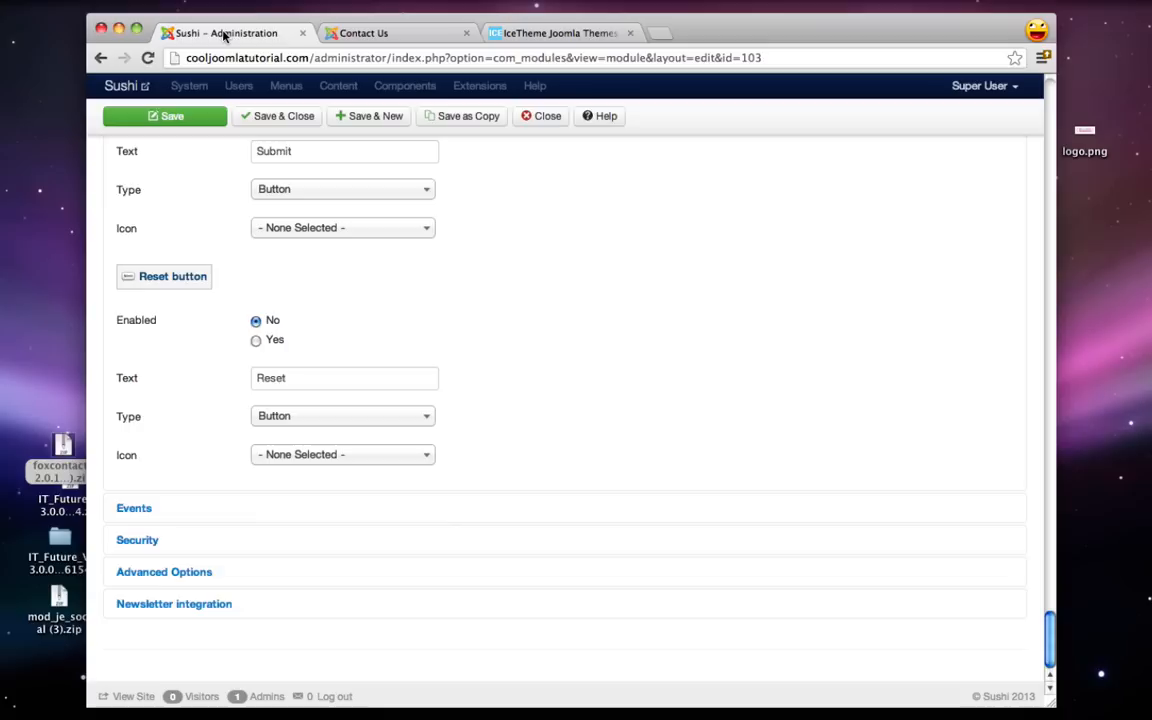
- Set the Fox Contact module's Module Style to none, save, and reload the Contact Us page
{"action": "left_click", "coordinate": [181, 571]}
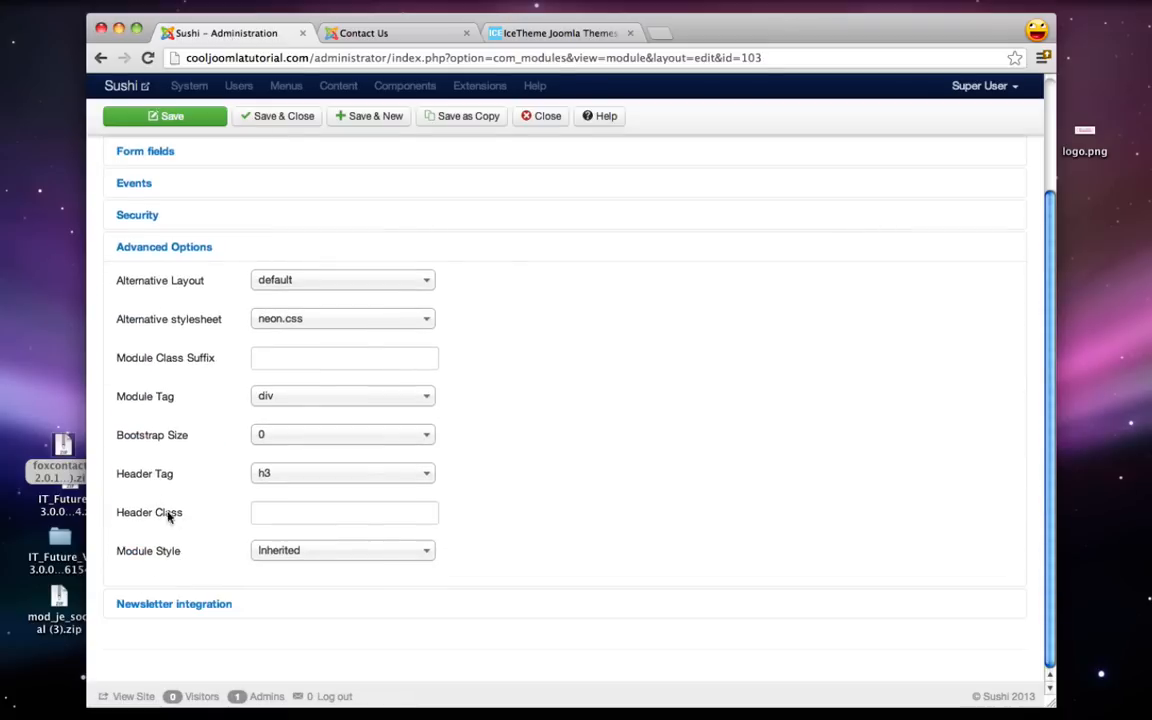
{"action": "left_click", "coordinate": [285, 553]}
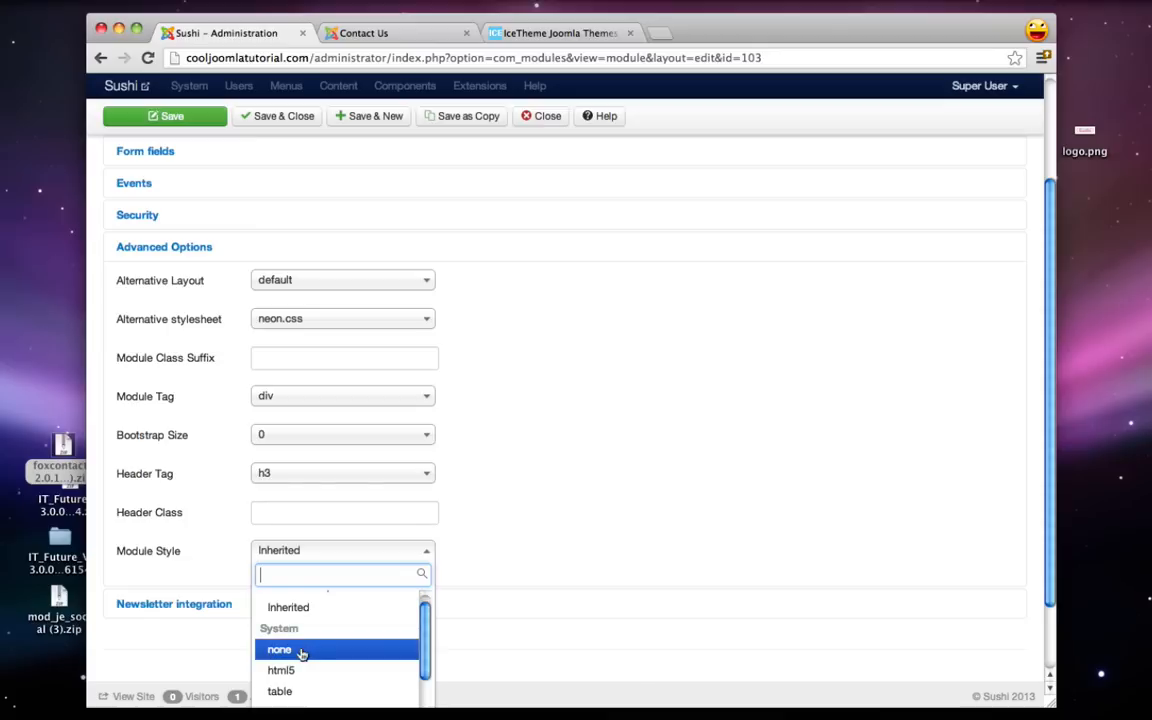
{"action": "left_click", "coordinate": [302, 652]}
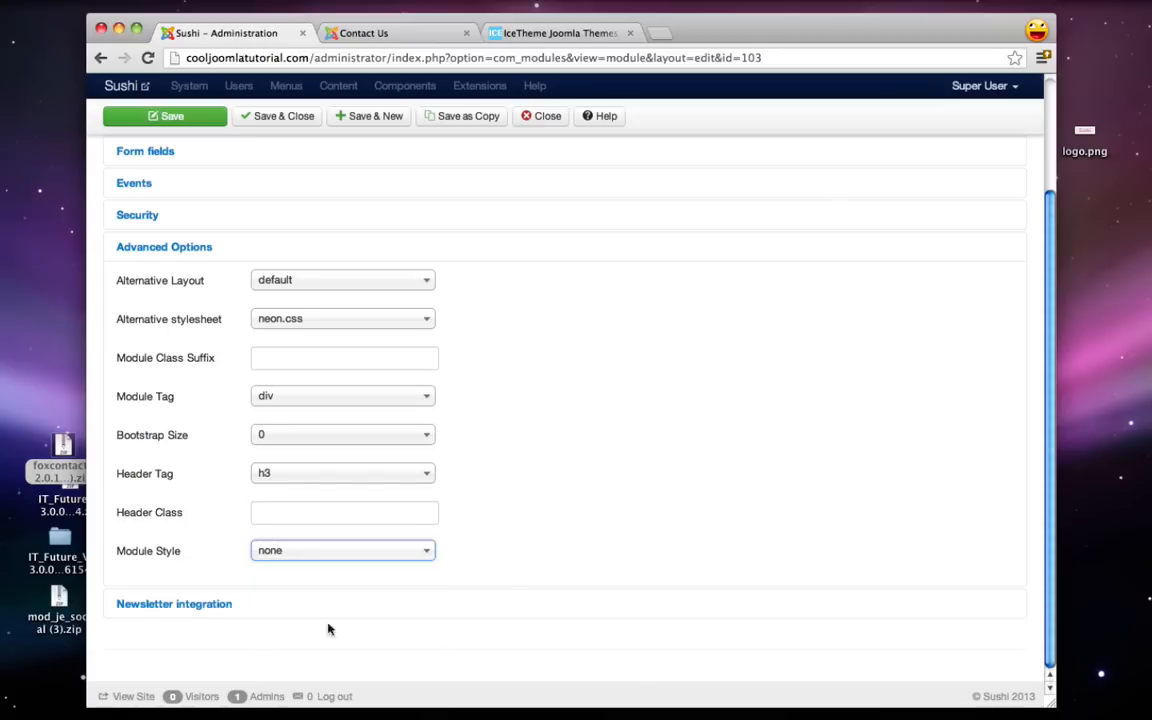
{"action": "left_click", "coordinate": [172, 116]}
{"action": "left_click", "coordinate": [375, 32]}
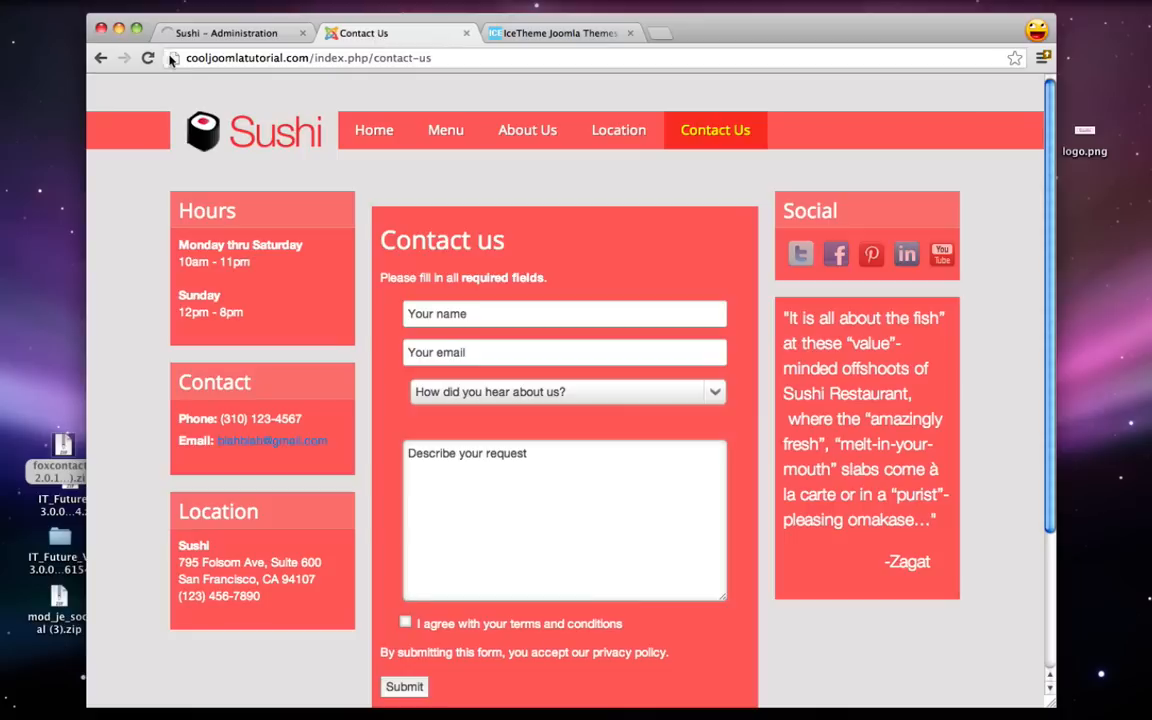
{"action": "left_click", "coordinate": [147, 58]}
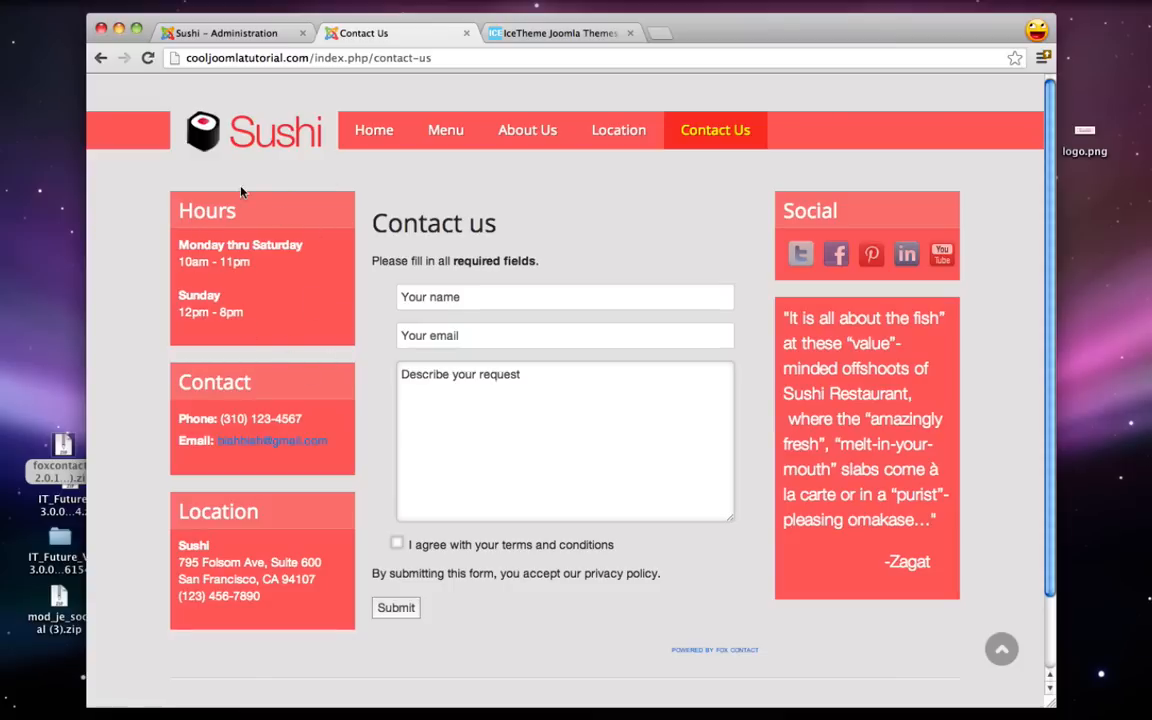
- Give the Hours module the class suffix style1, save, and reload Contact Us to see the orange box
{"action": "left_click", "coordinate": [228, 33]}
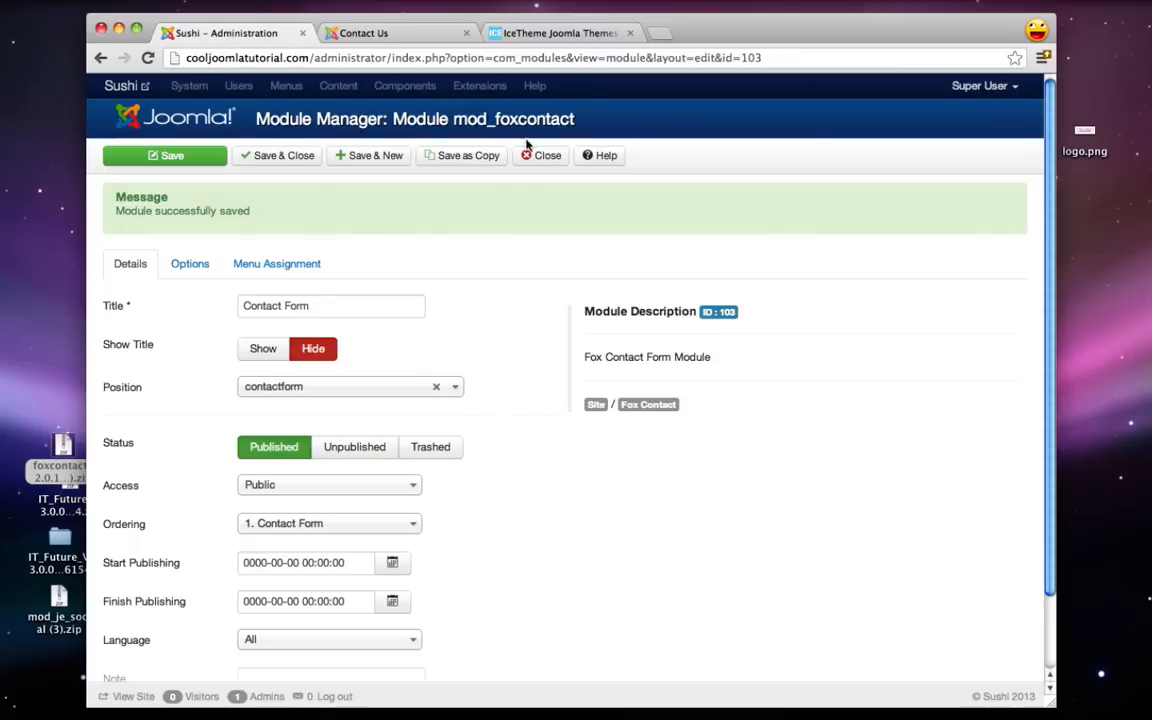
{"action": "left_click", "coordinate": [400, 33]}
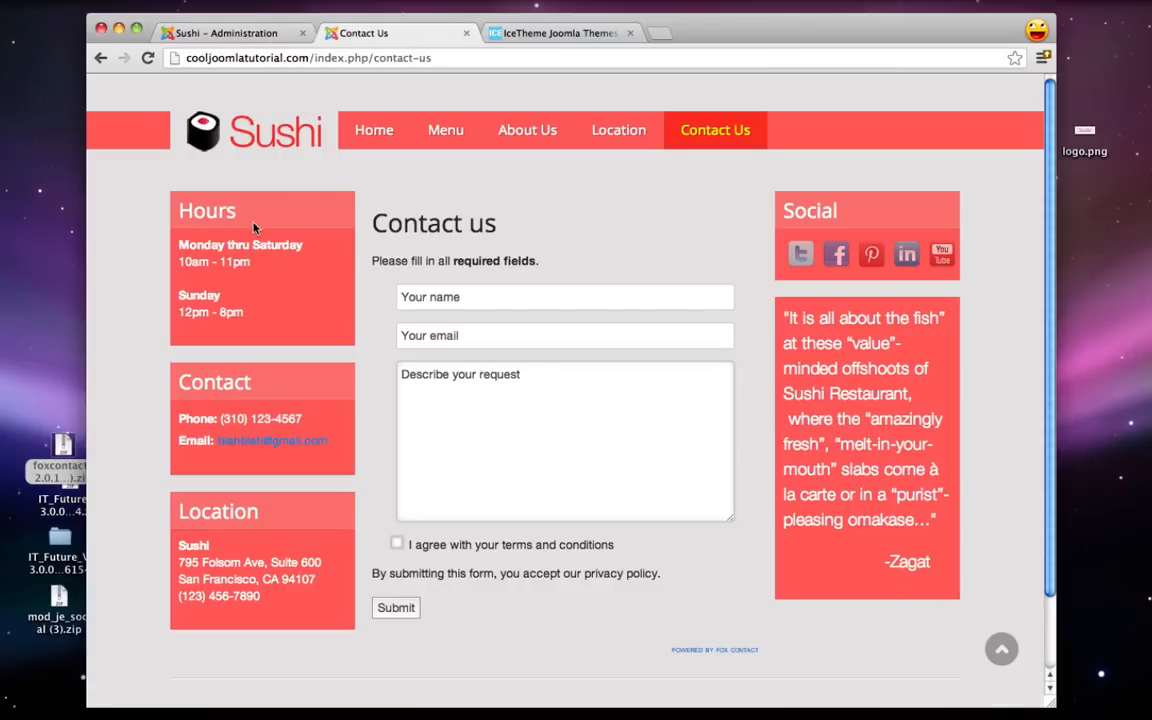
{"action": "left_click", "coordinate": [230, 35]}
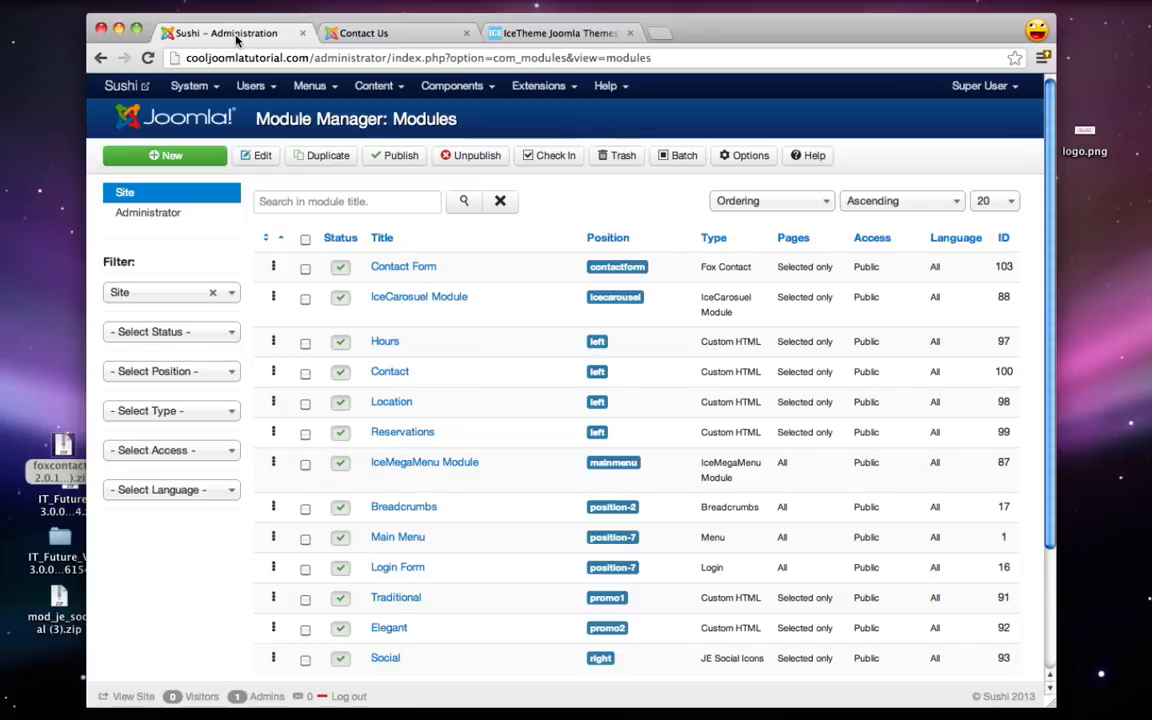
{"action": "left_click", "coordinate": [384, 343]}
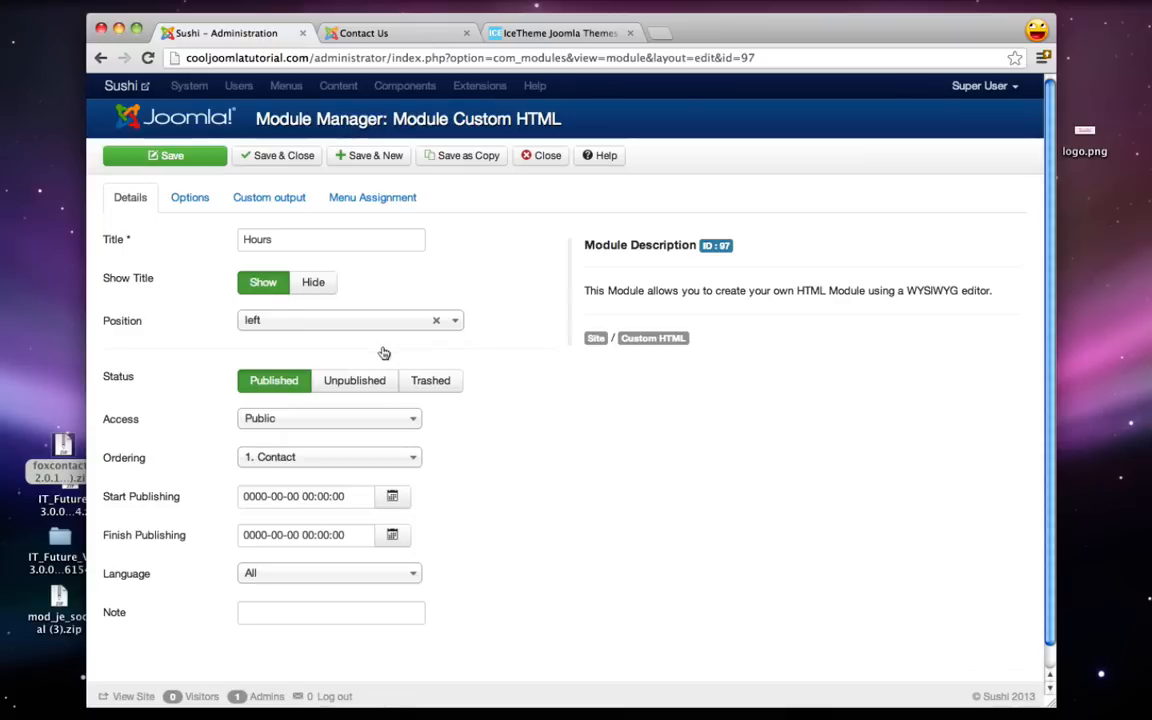
{"action": "left_click", "coordinate": [190, 200]}
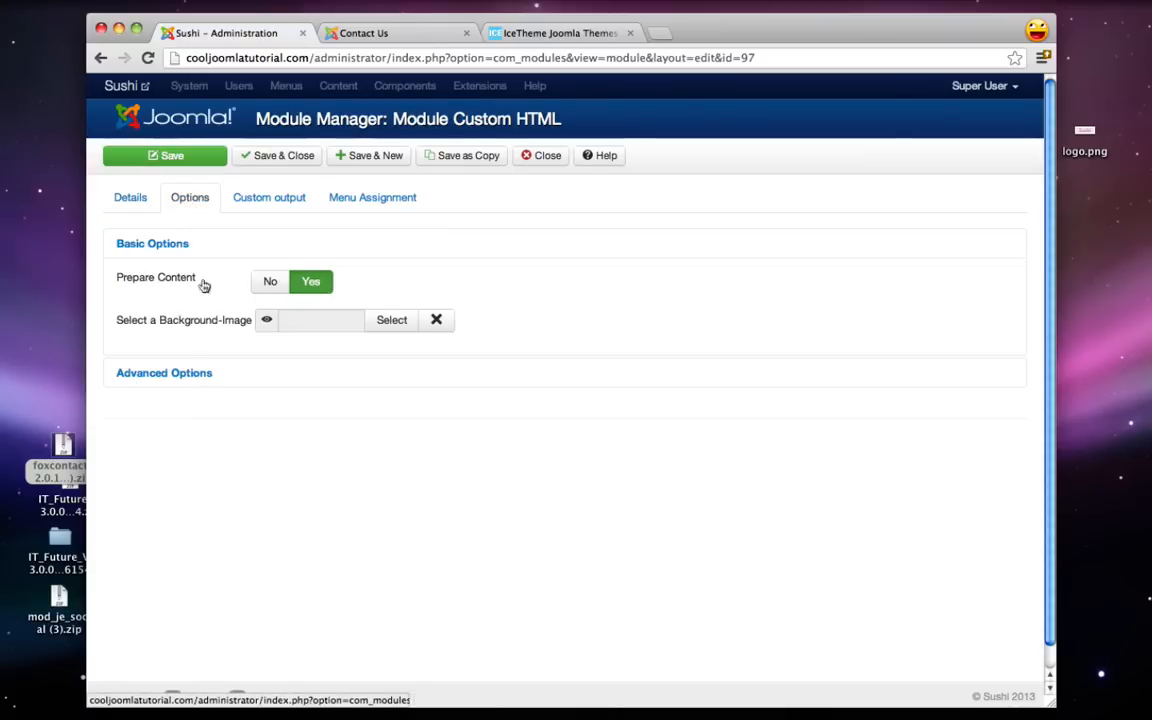
{"action": "left_click", "coordinate": [178, 377]}
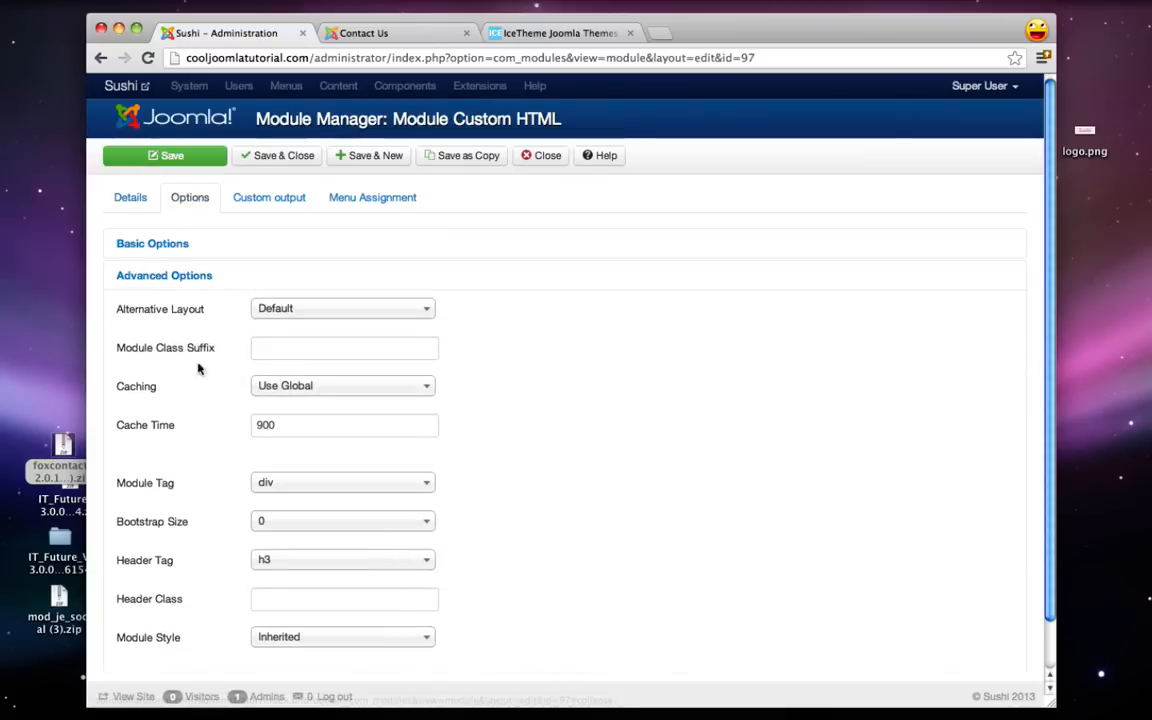
{"action": "left_click", "coordinate": [283, 350]}
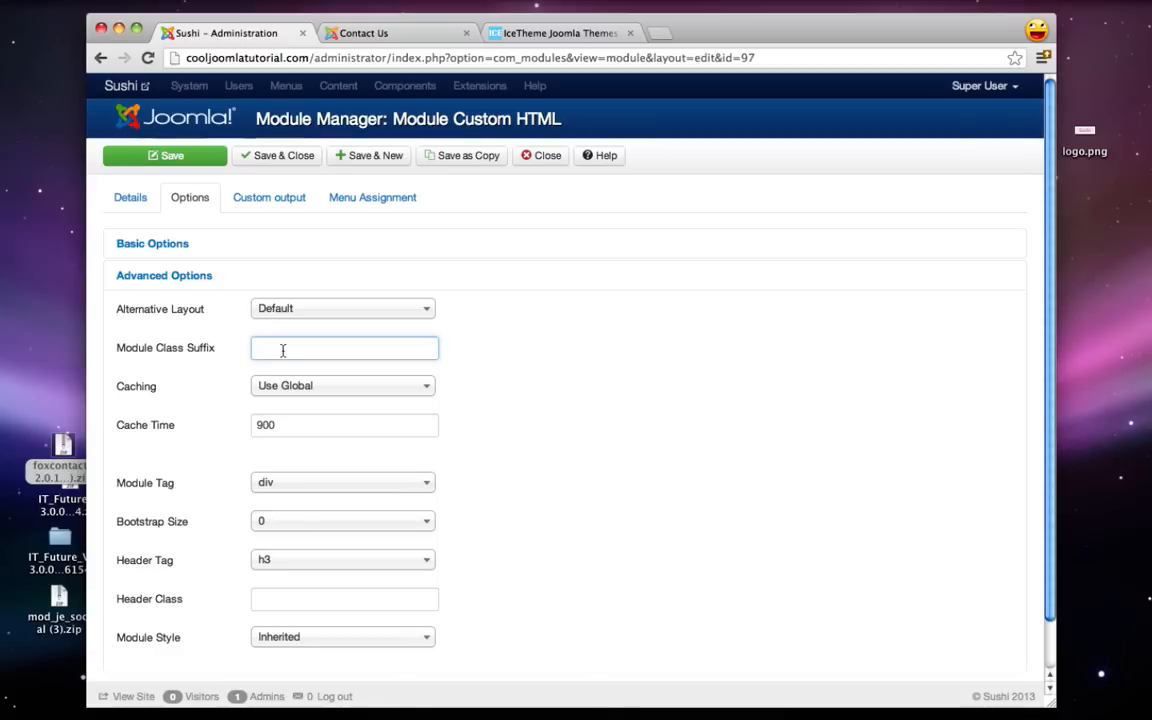
{"action": "type", "text": "style1"}
{"action": "left_click", "coordinate": [156, 155]}
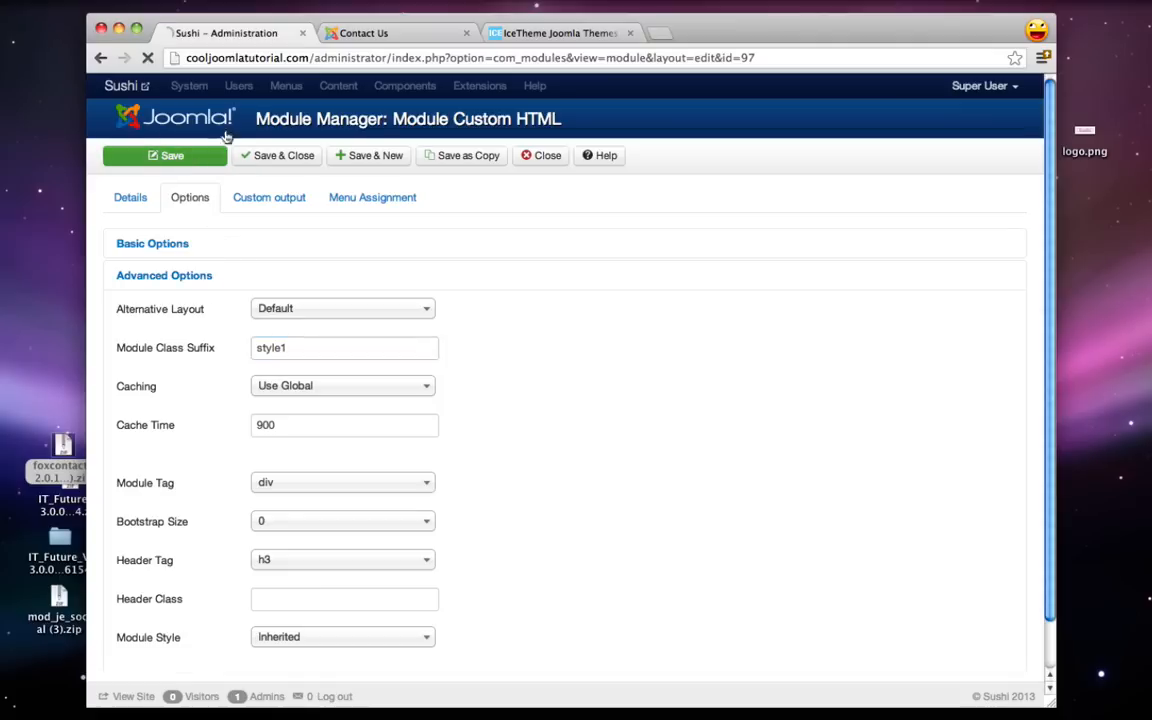
{"action": "left_click", "coordinate": [367, 35]}
{"action": "left_click", "coordinate": [148, 57]}
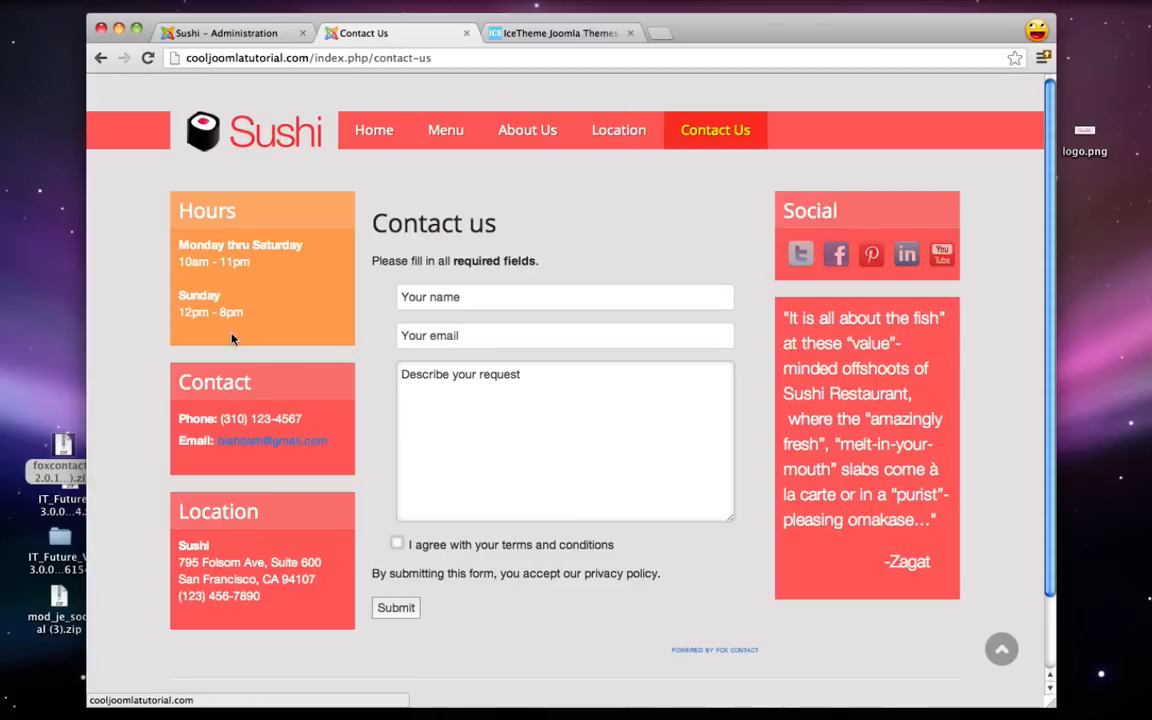
- Change the Hours module's class suffix from style1 to style2, save, and reload Contact Us
{"action": "left_click", "coordinate": [199, 36]}
{"action": "left_click", "coordinate": [189, 265]}
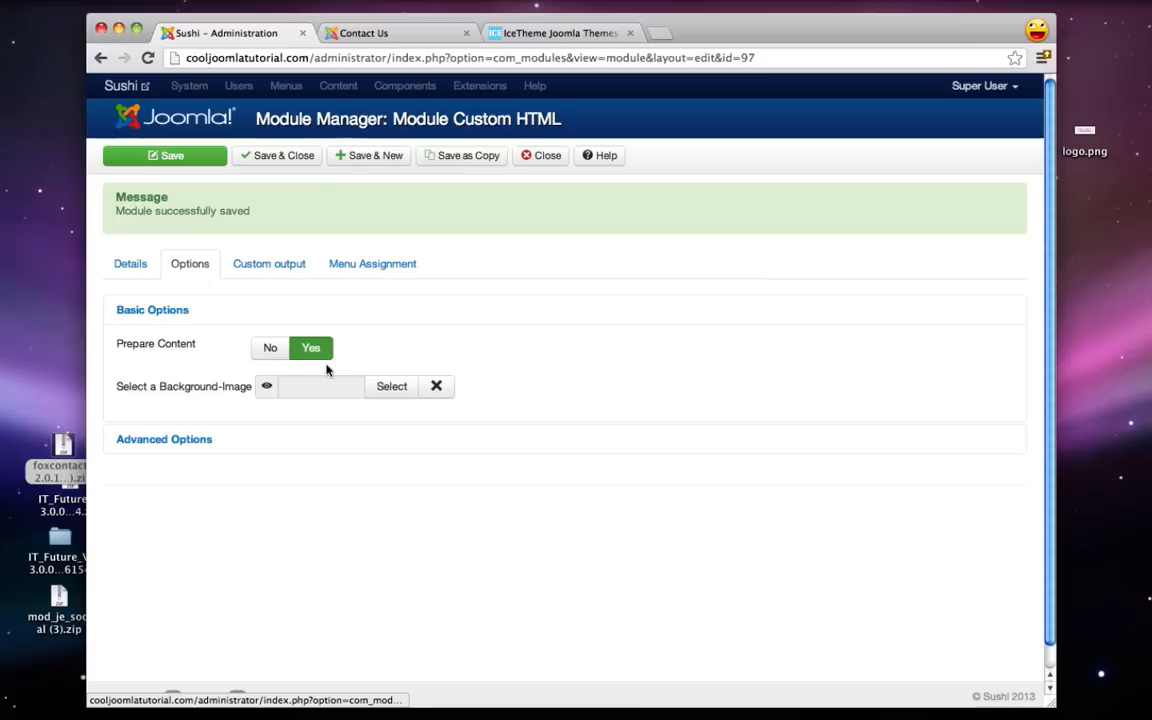
{"action": "left_click", "coordinate": [256, 265]}
{"action": "left_click", "coordinate": [176, 268]}
{"action": "left_click", "coordinate": [200, 437]}
{"action": "left_click", "coordinate": [301, 420]}
{"action": "key", "text": "BackSpace"}
{"action": "type", "text": "2"}
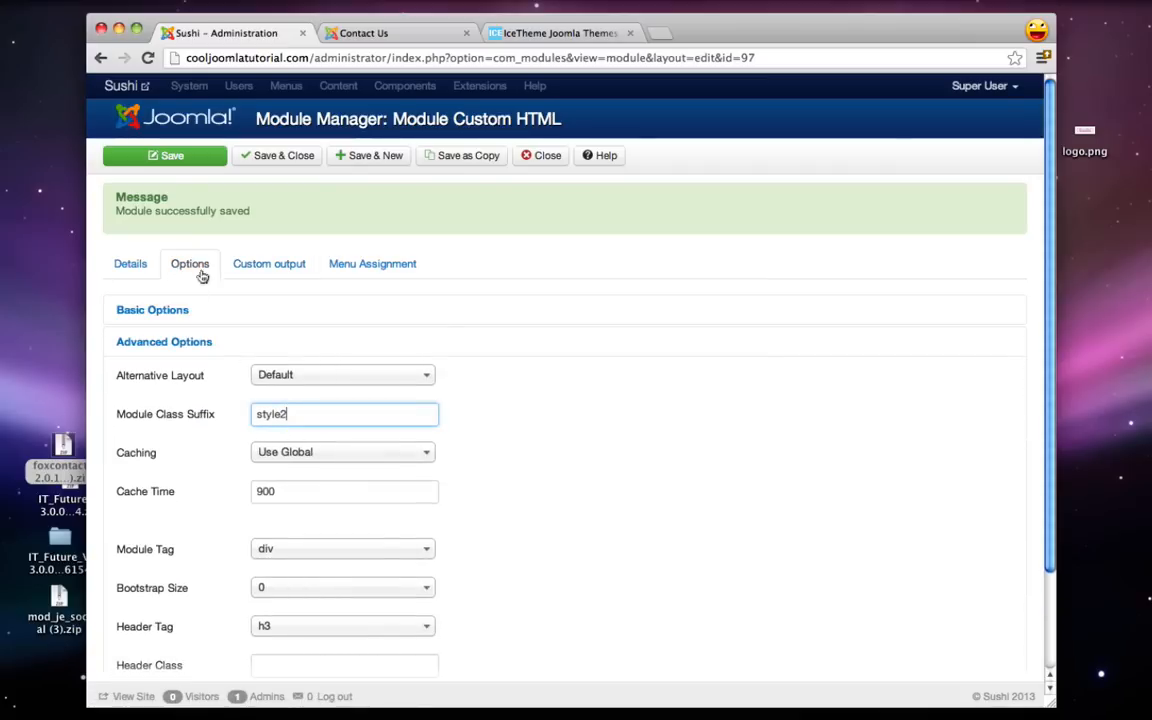
{"action": "left_click", "coordinate": [172, 156]}
{"action": "left_click", "coordinate": [363, 33]}
{"action": "left_click", "coordinate": [147, 58]}
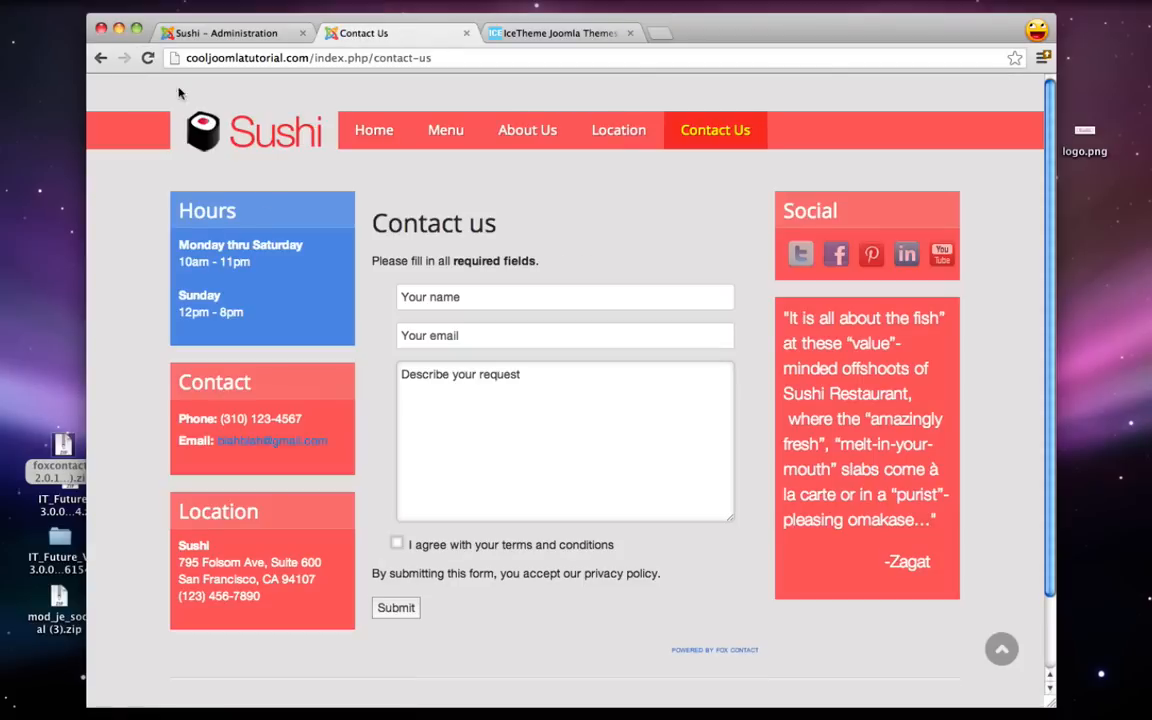
- Clear the Hours module's class suffix, save and close, and reload to confirm the red box
{"action": "left_click", "coordinate": [205, 33]}
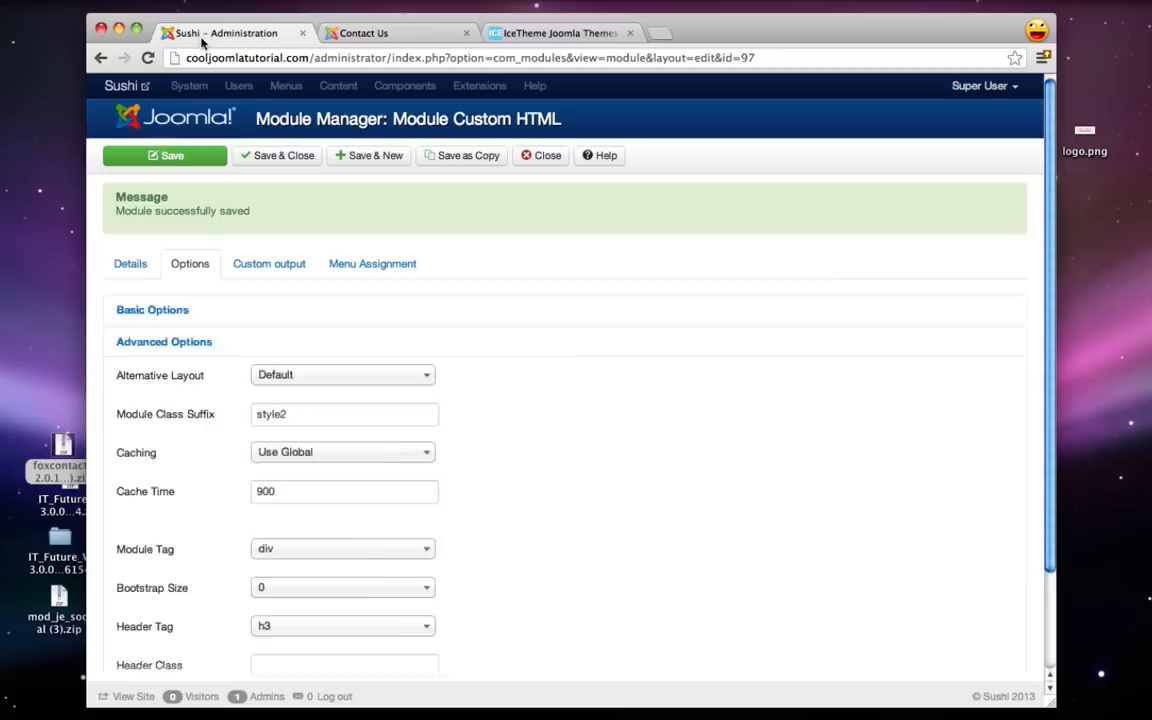
{"action": "left_click", "coordinate": [192, 266]}
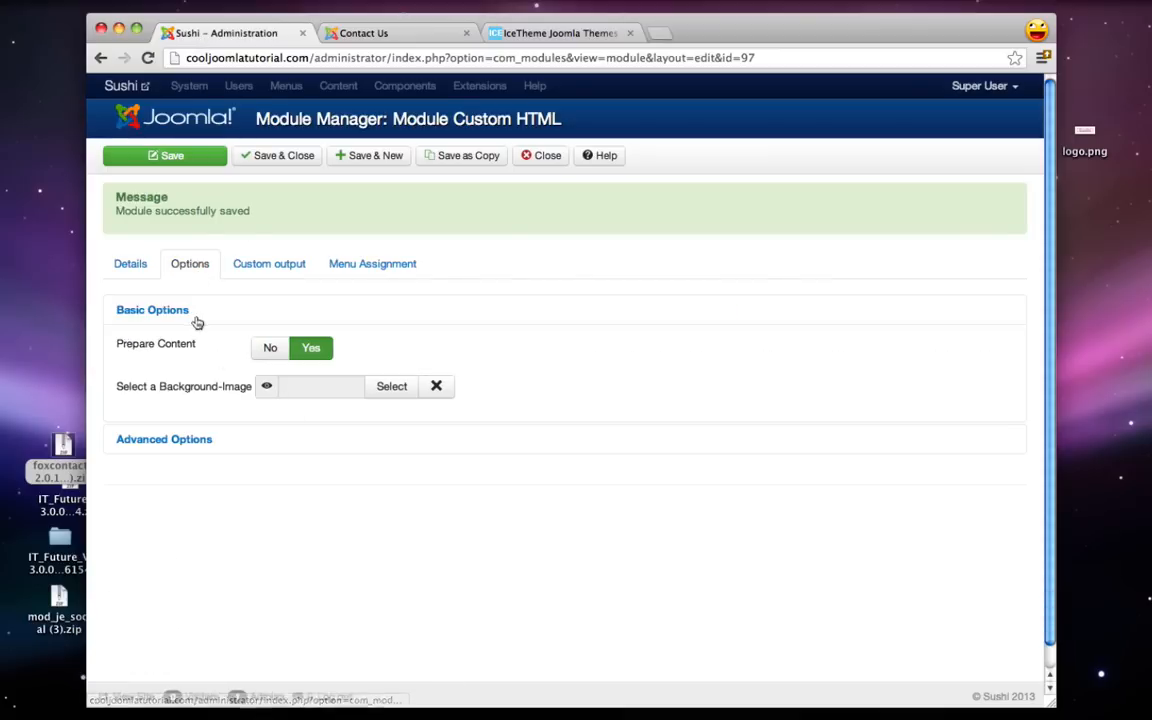
{"action": "left_click", "coordinate": [180, 439]}
{"action": "key", "text": "BackSpace"}
{"action": "key", "text": "BackSpace"}
{"action": "key", "text": "BackSpace"}
{"action": "key", "text": "BackSpace"}
{"action": "key", "text": "BackSpace"}
{"action": "key", "text": "BackSpace"}
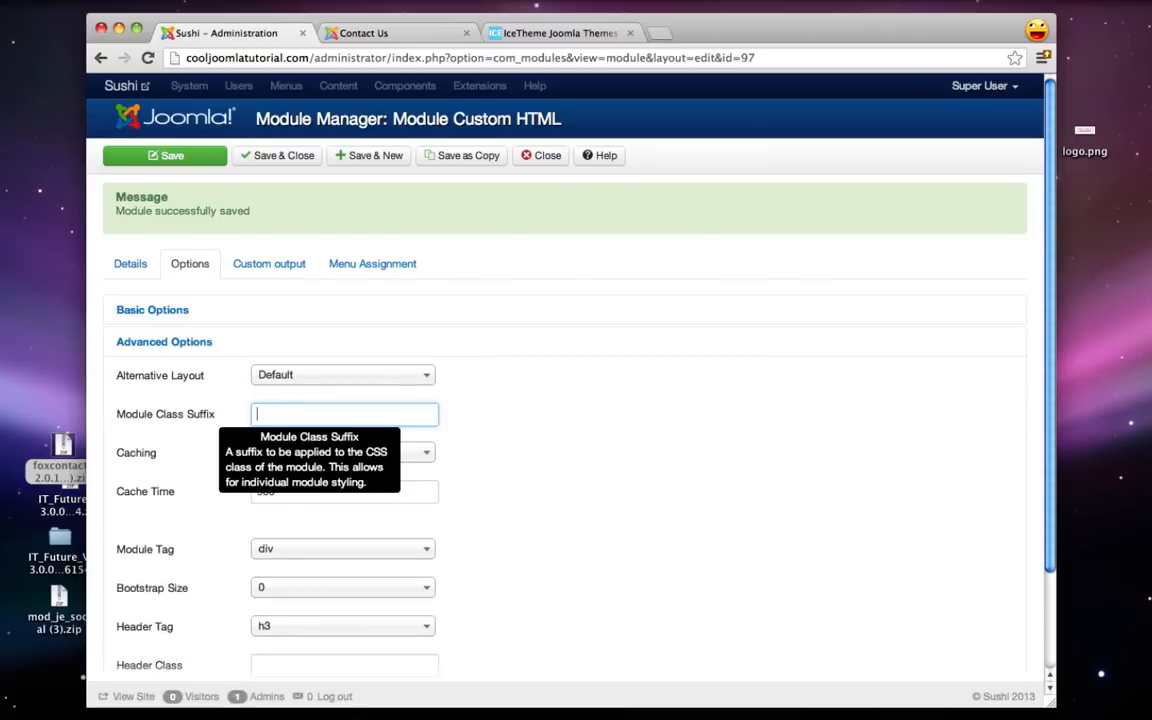
{"action": "left_click", "coordinate": [275, 156]}
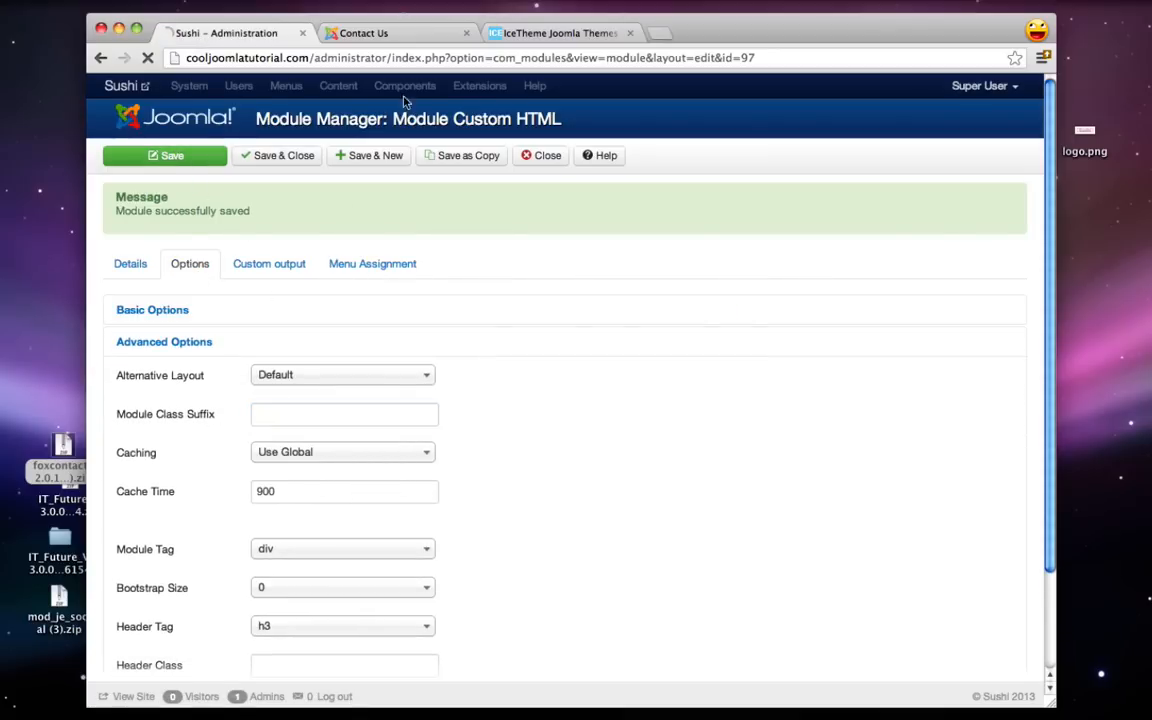
{"action": "left_click", "coordinate": [397, 38]}
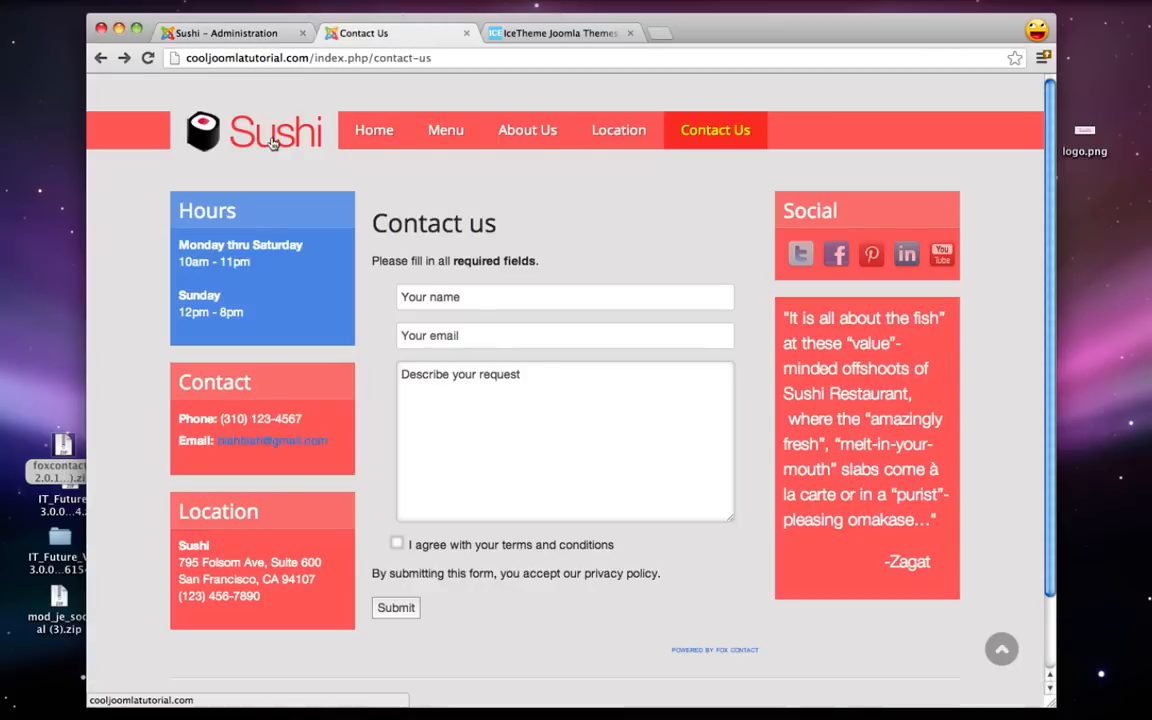
{"action": "left_click", "coordinate": [146, 58]}
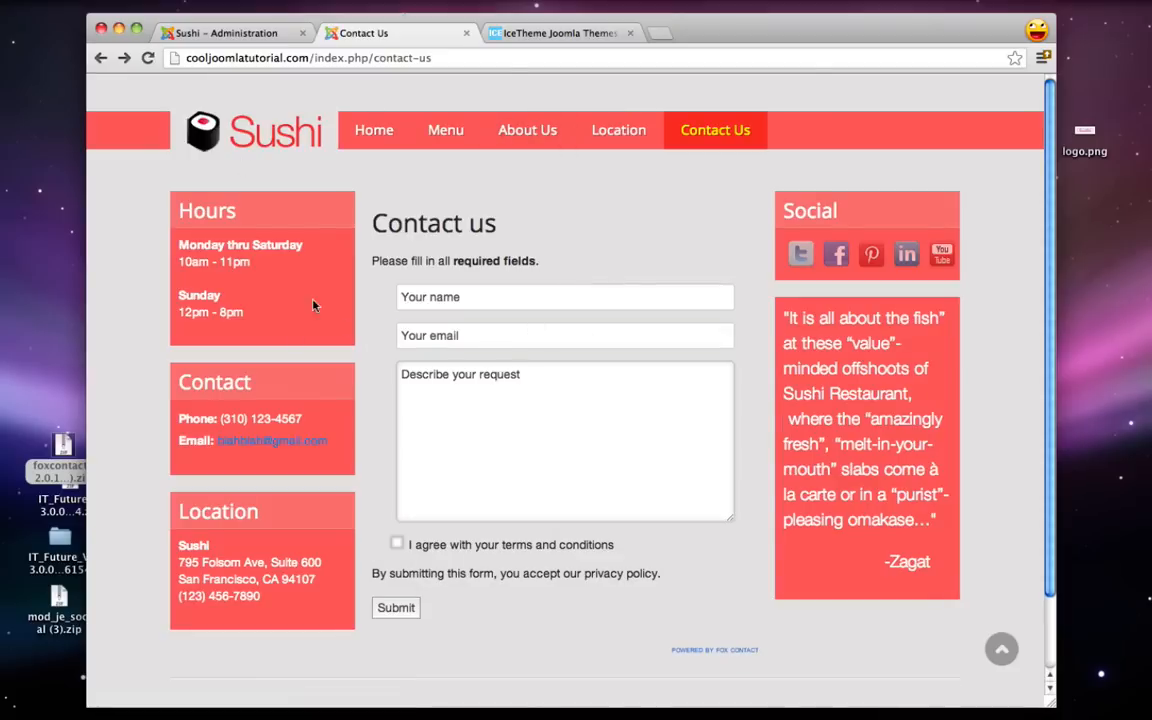
{"action": "double_click", "coordinate": [61, 541]}
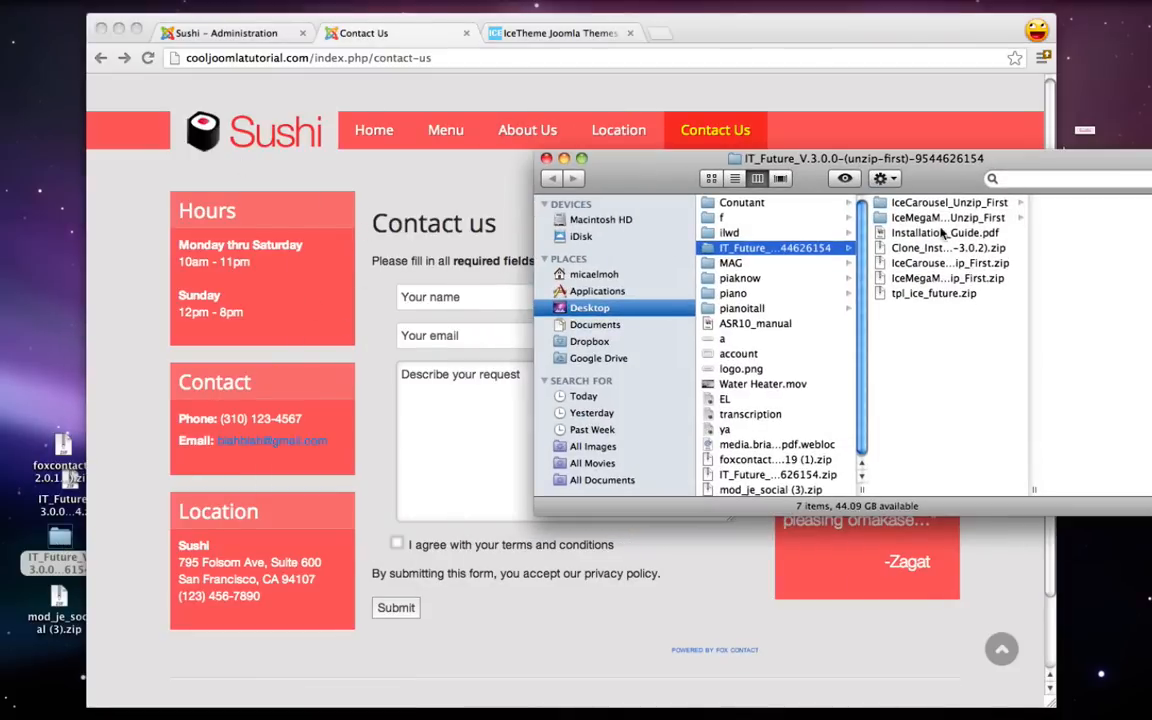
{"action": "double_click", "coordinate": [932, 236]}
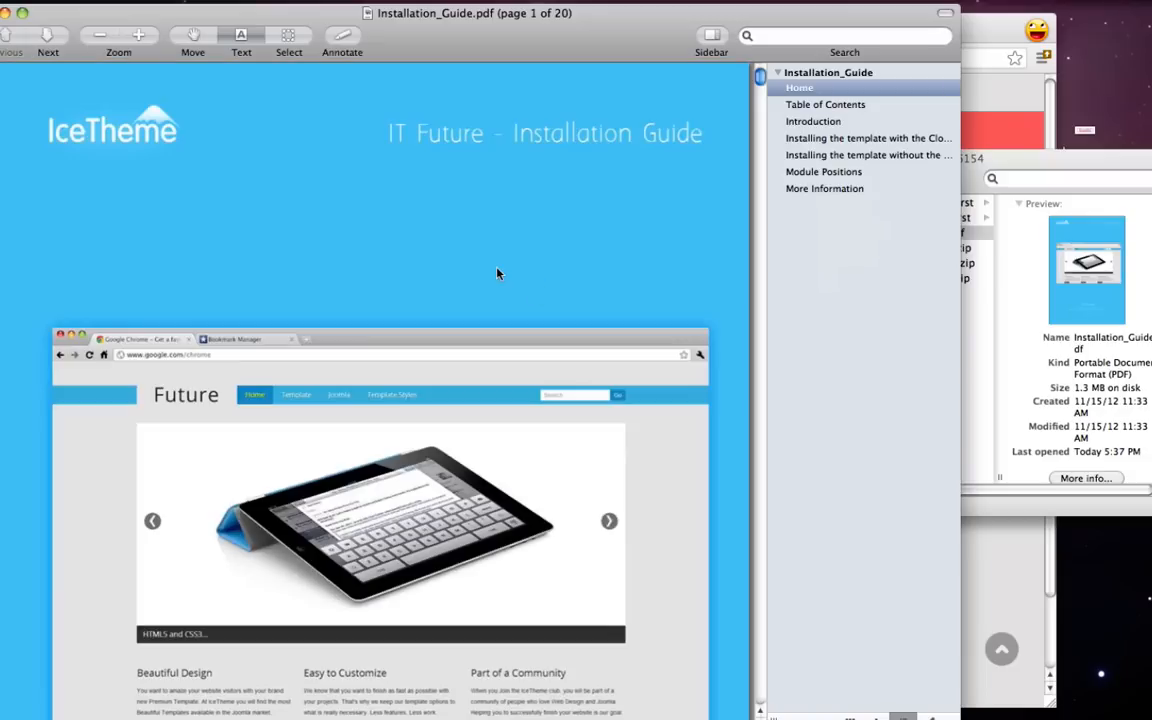
{"action": "scroll", "coordinate": [497, 272], "scroll_direction": "down", "scroll_amount": 5}
{"action": "scroll", "coordinate": [497, 272], "scroll_direction": "down", "scroll_amount": 10}
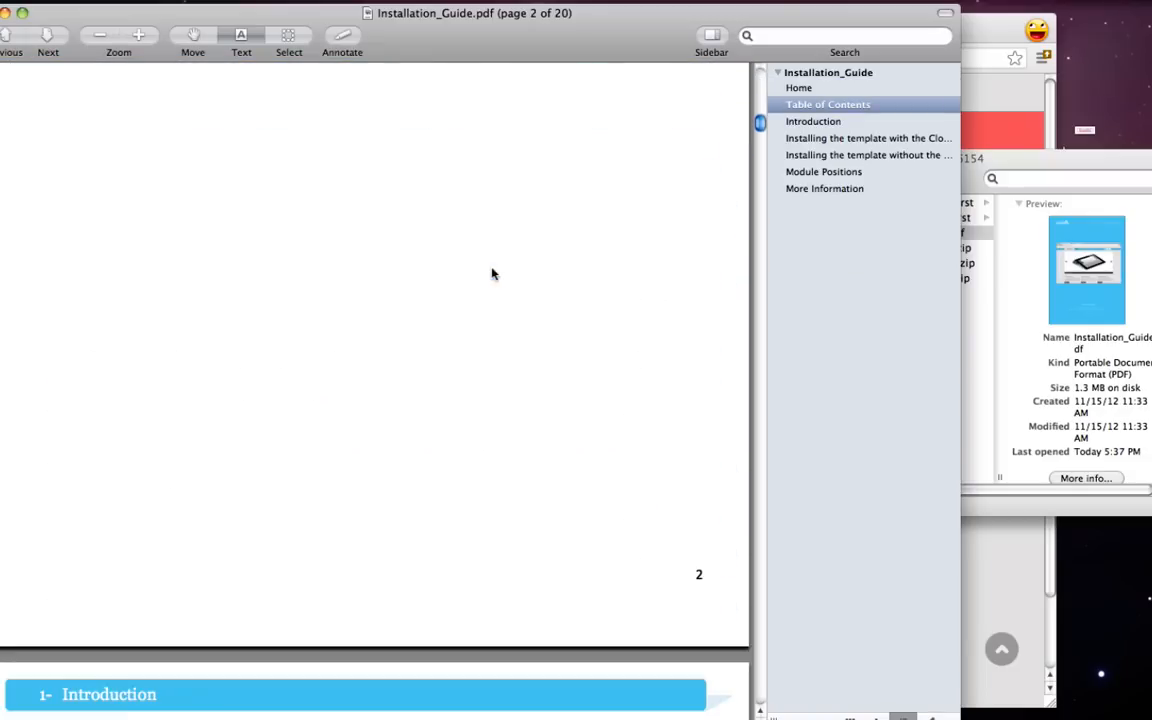
{"action": "key", "text": "super+w"}
{"action": "left_click", "coordinate": [547, 161]}
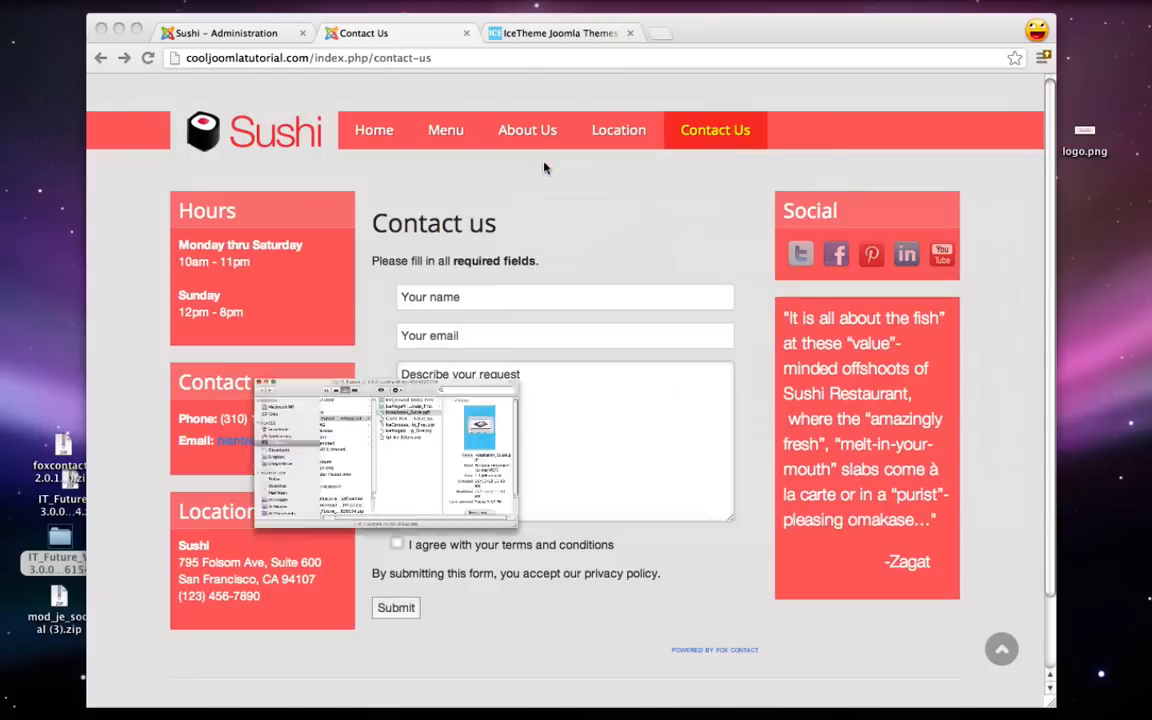
{"action": "left_click", "coordinate": [583, 210]}
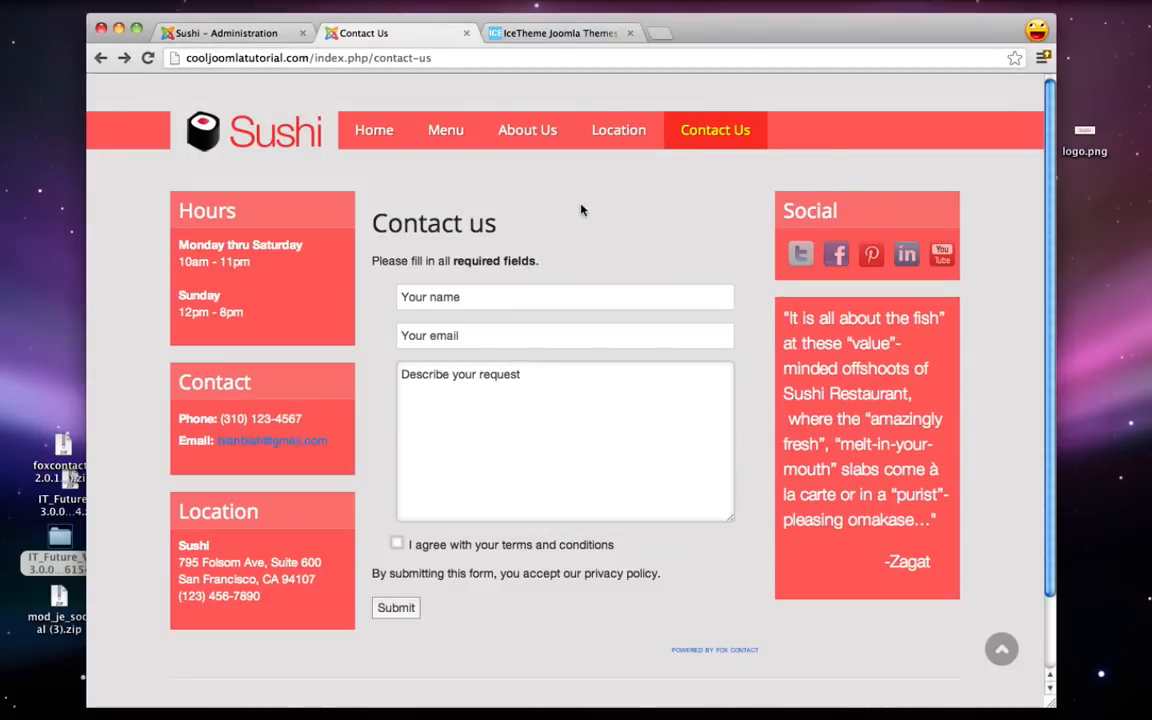